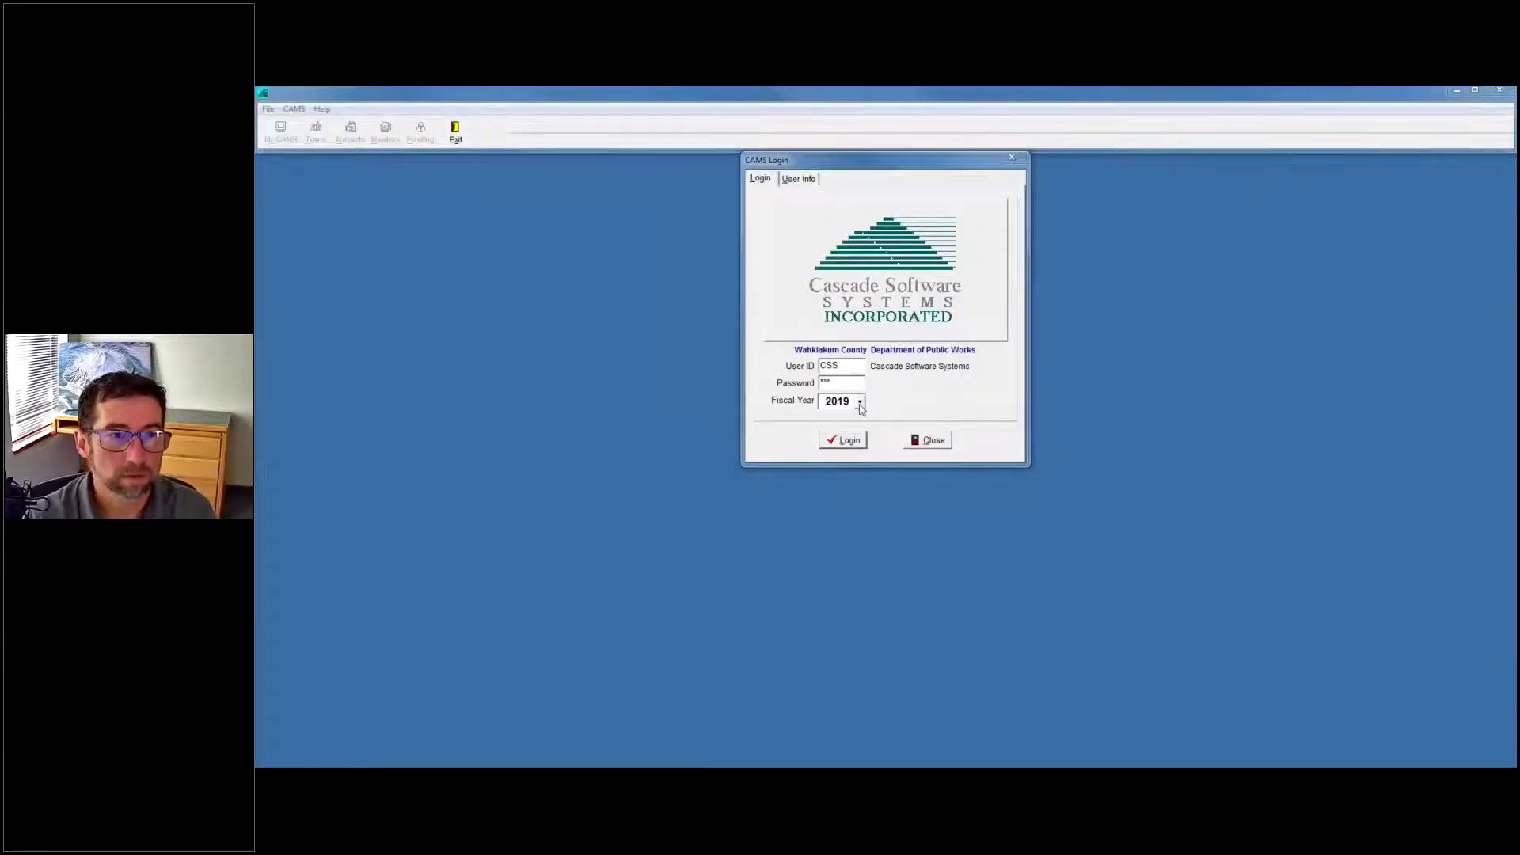
Log in to CAMS for fiscal year 2019.
left_click(846, 447)
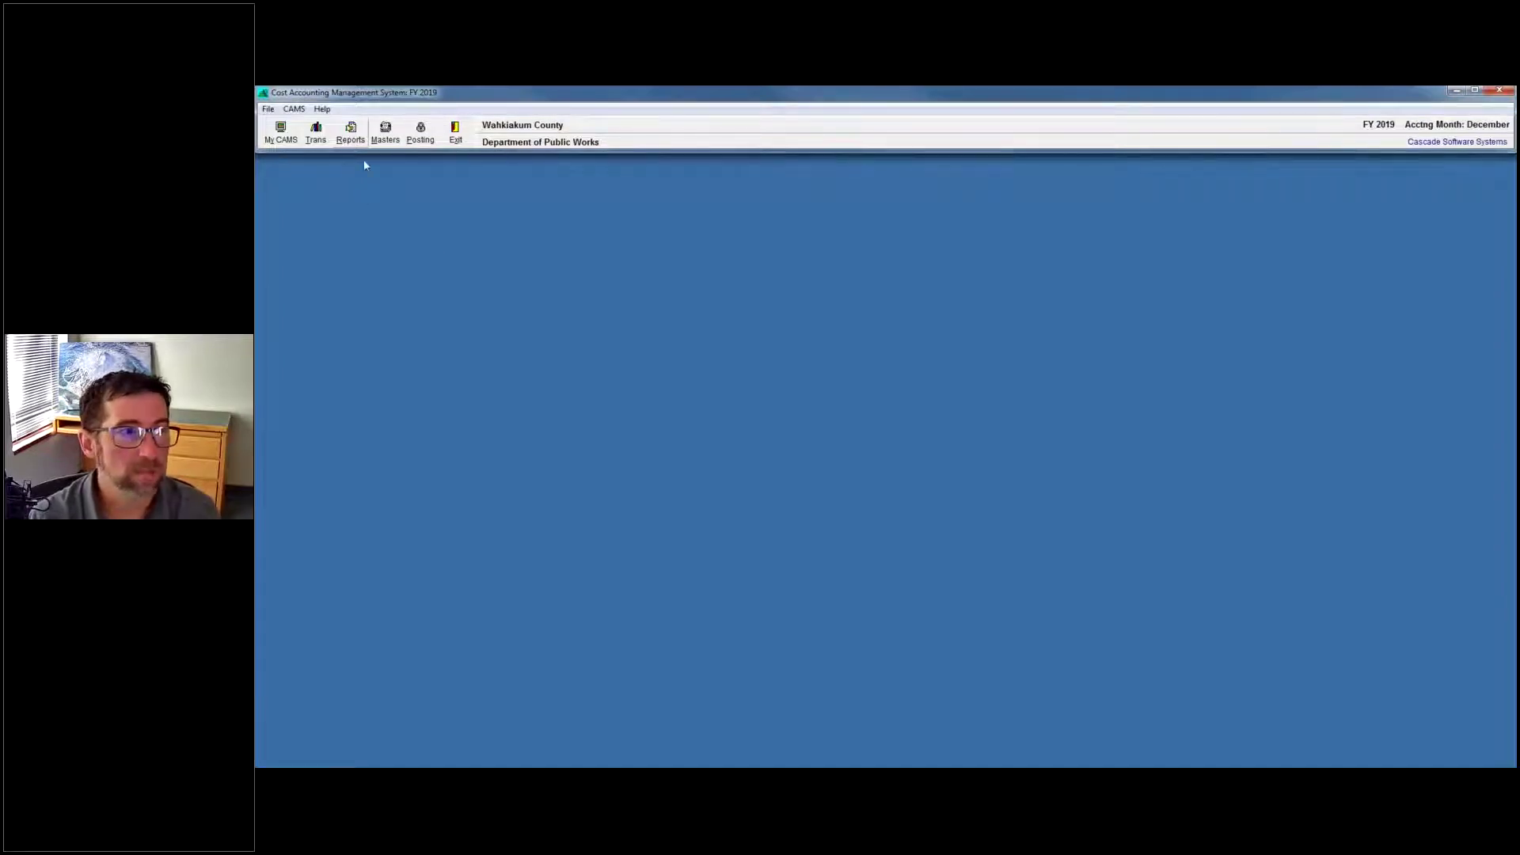
Open the Accrual Rules form, showing the AFSCME Floating Holiday rule.
left_click(293, 110)
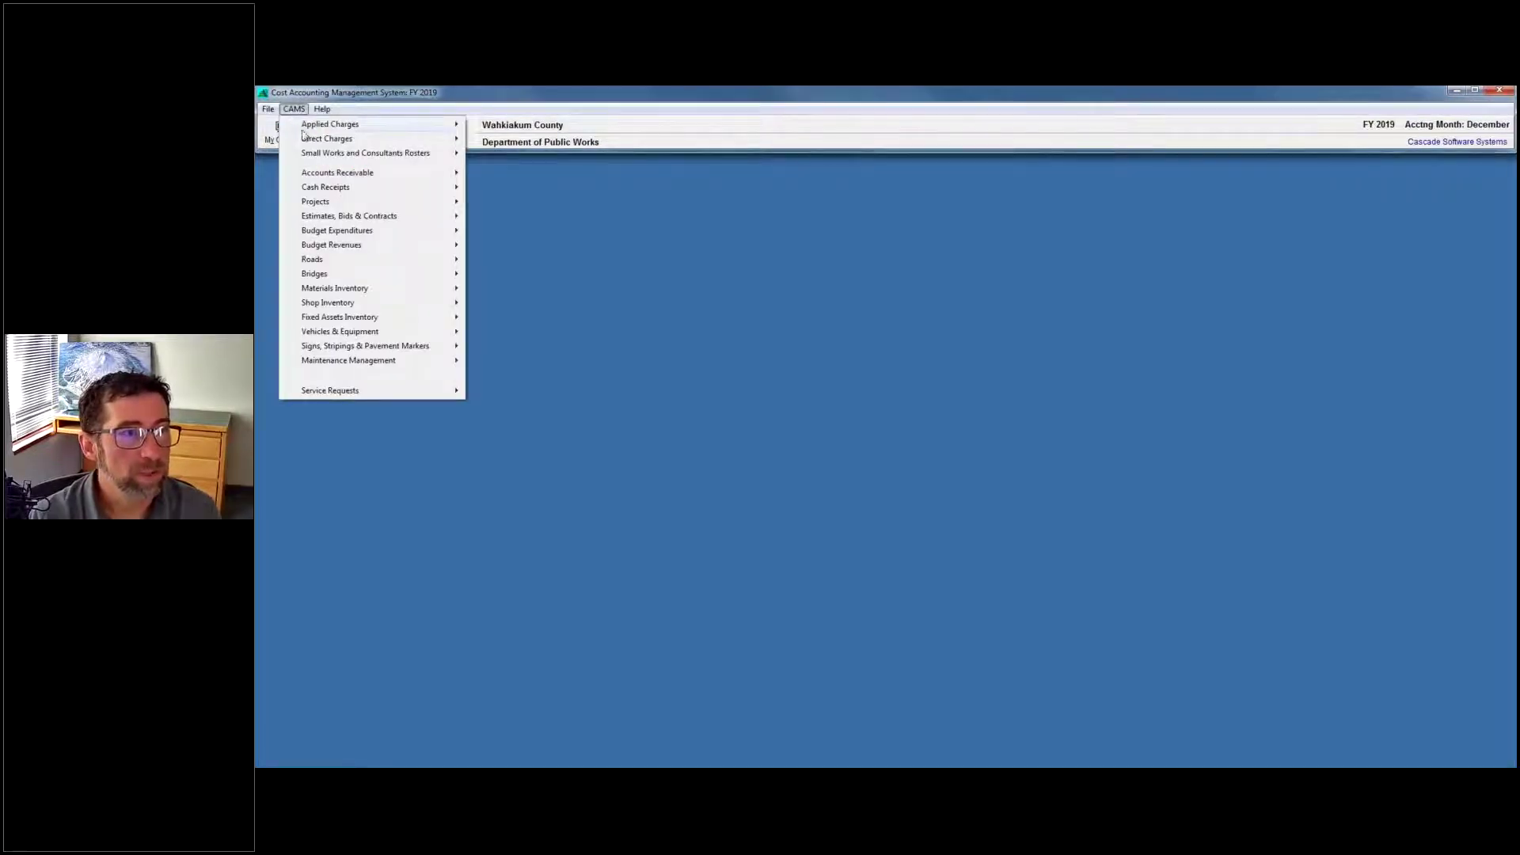
mouse_move(438, 126)
left_click(508, 230)
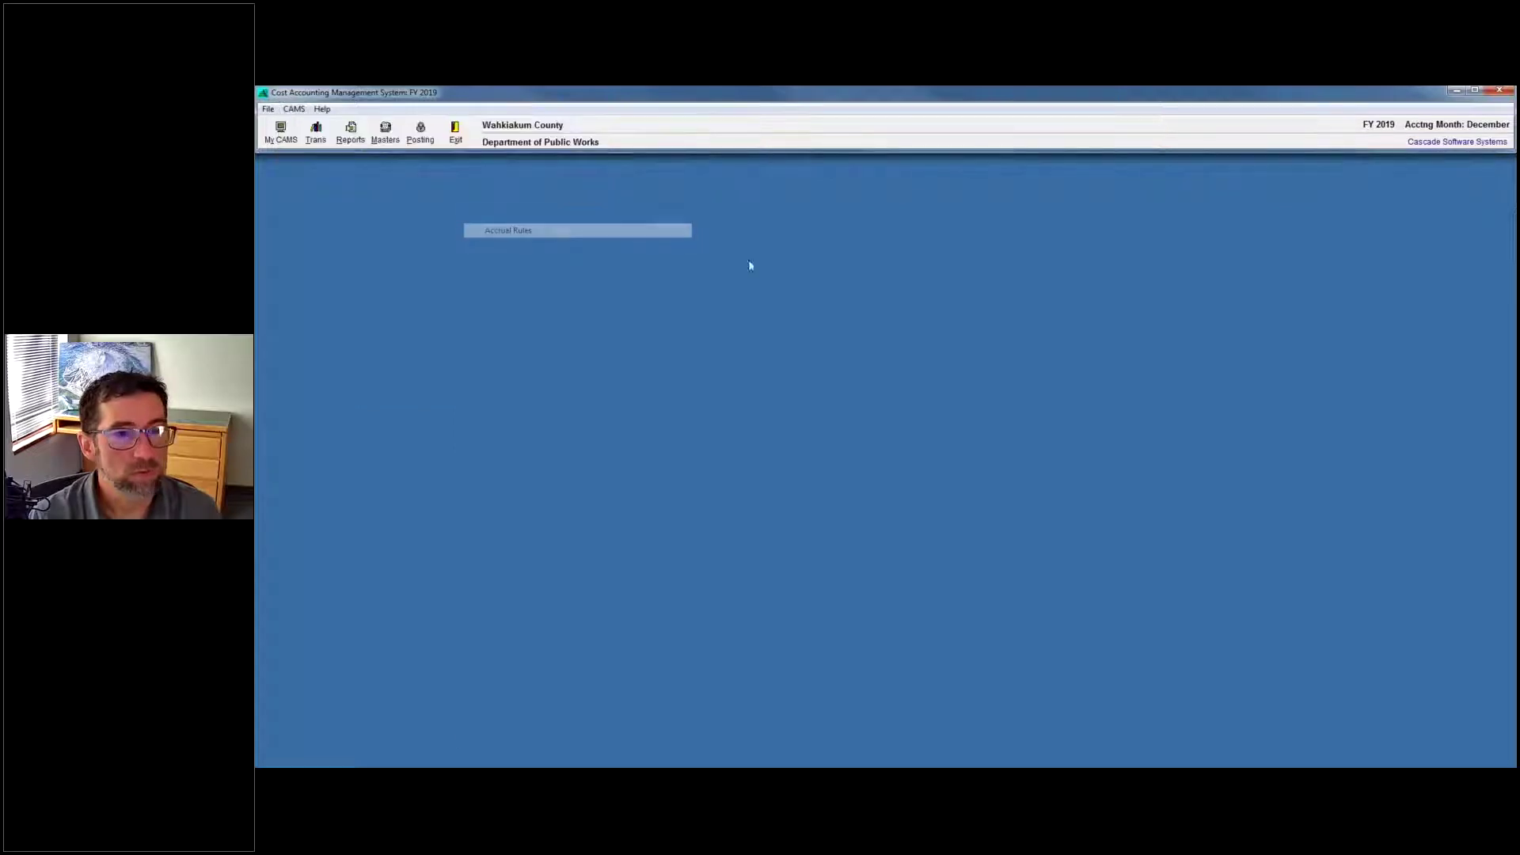
Open the Accrual Types setup alongside it, showing Comp Time.
left_click(294, 109)
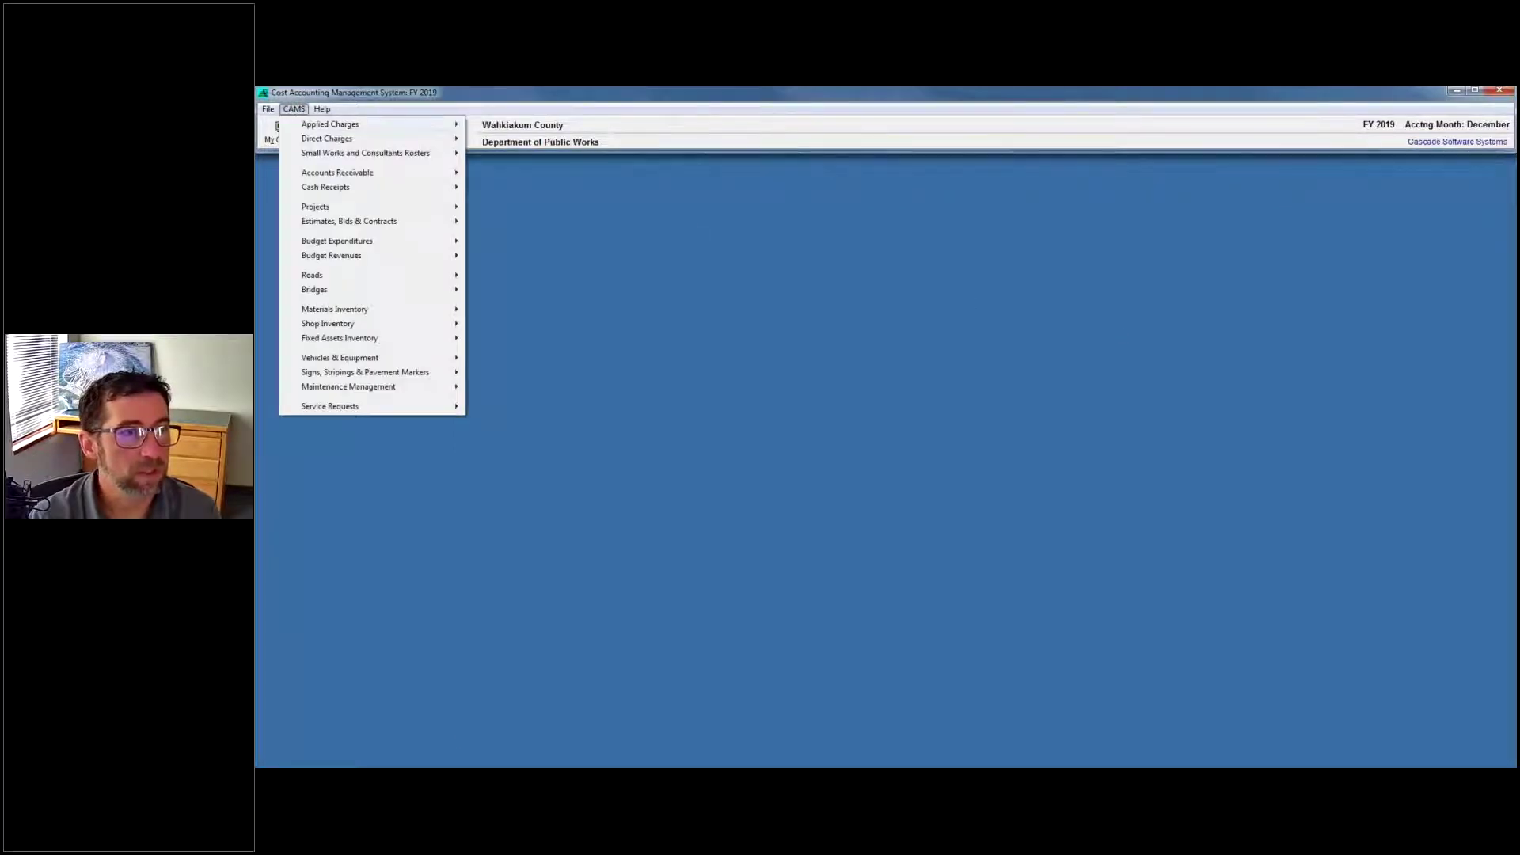
mouse_move(340, 126)
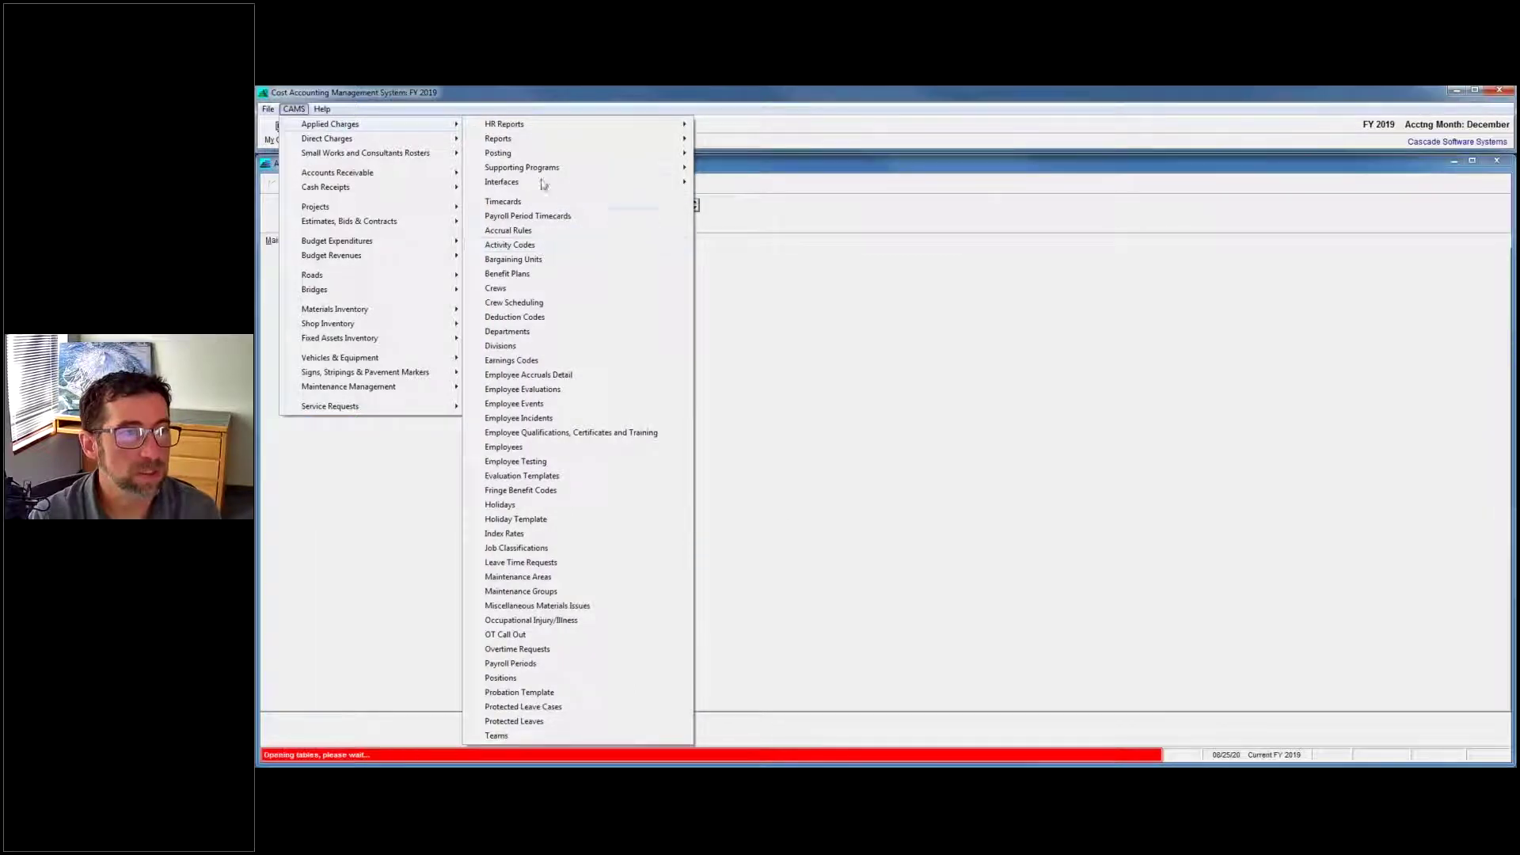
mouse_move(552, 176)
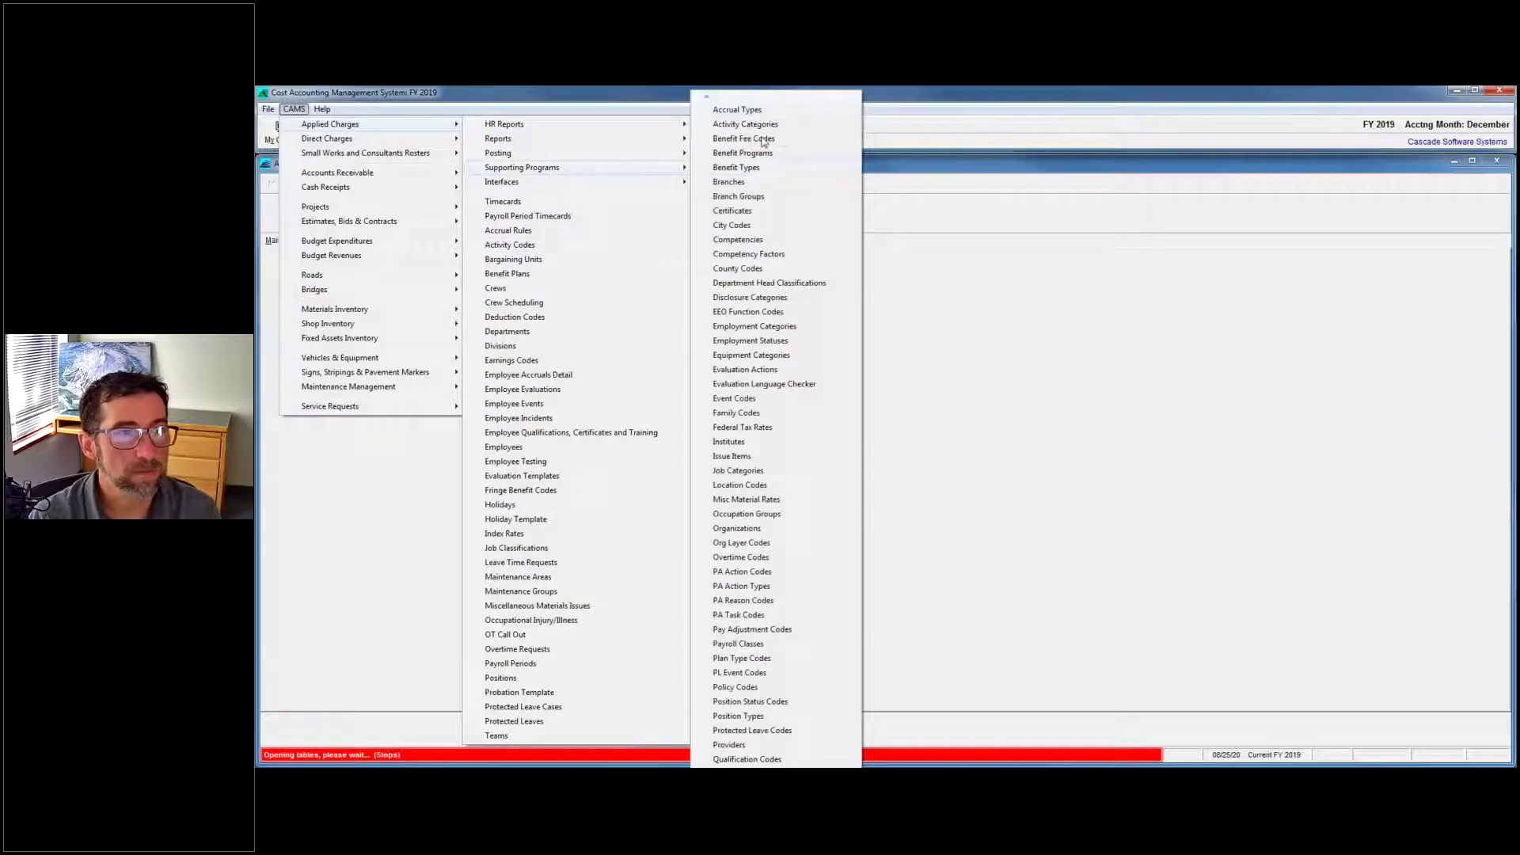
left_click(993, 316)
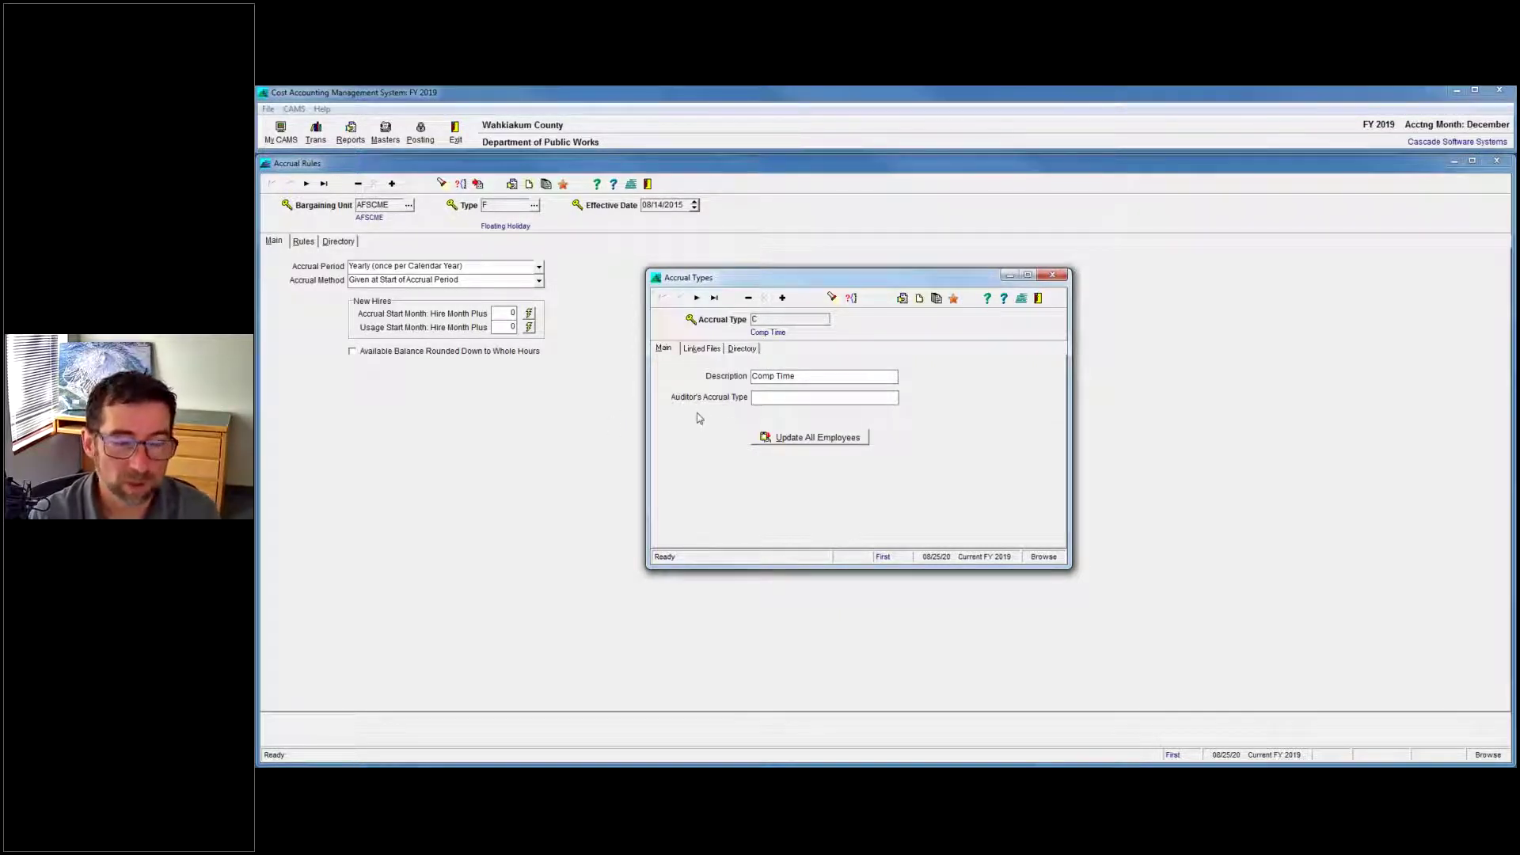
Bring the AFSCME Floating Holiday accrual rule in front of the Accrual Types window.
left_click(1385, 633)
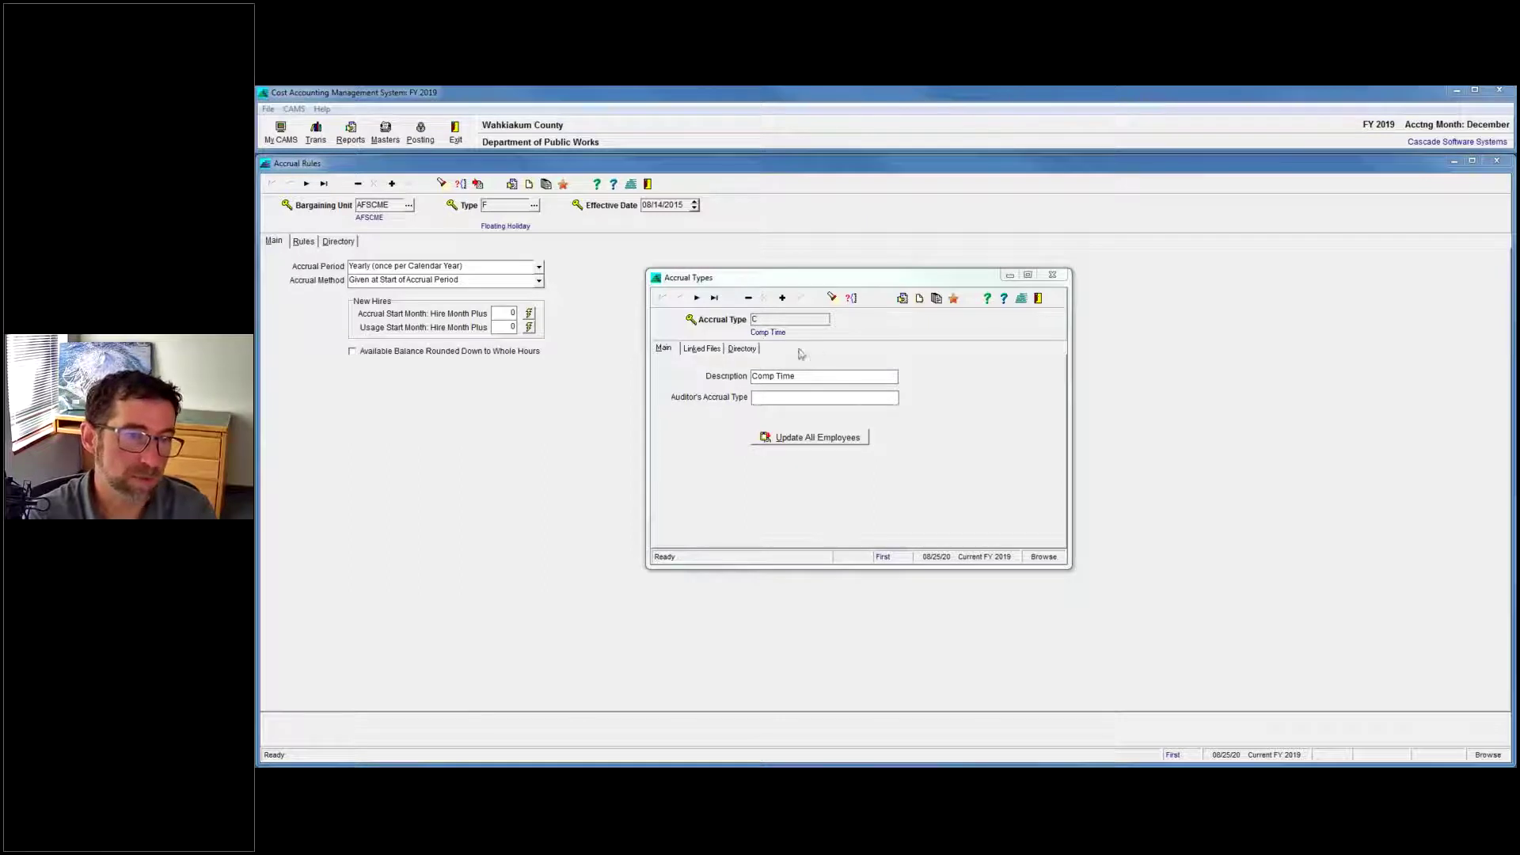
left_click(471, 420)
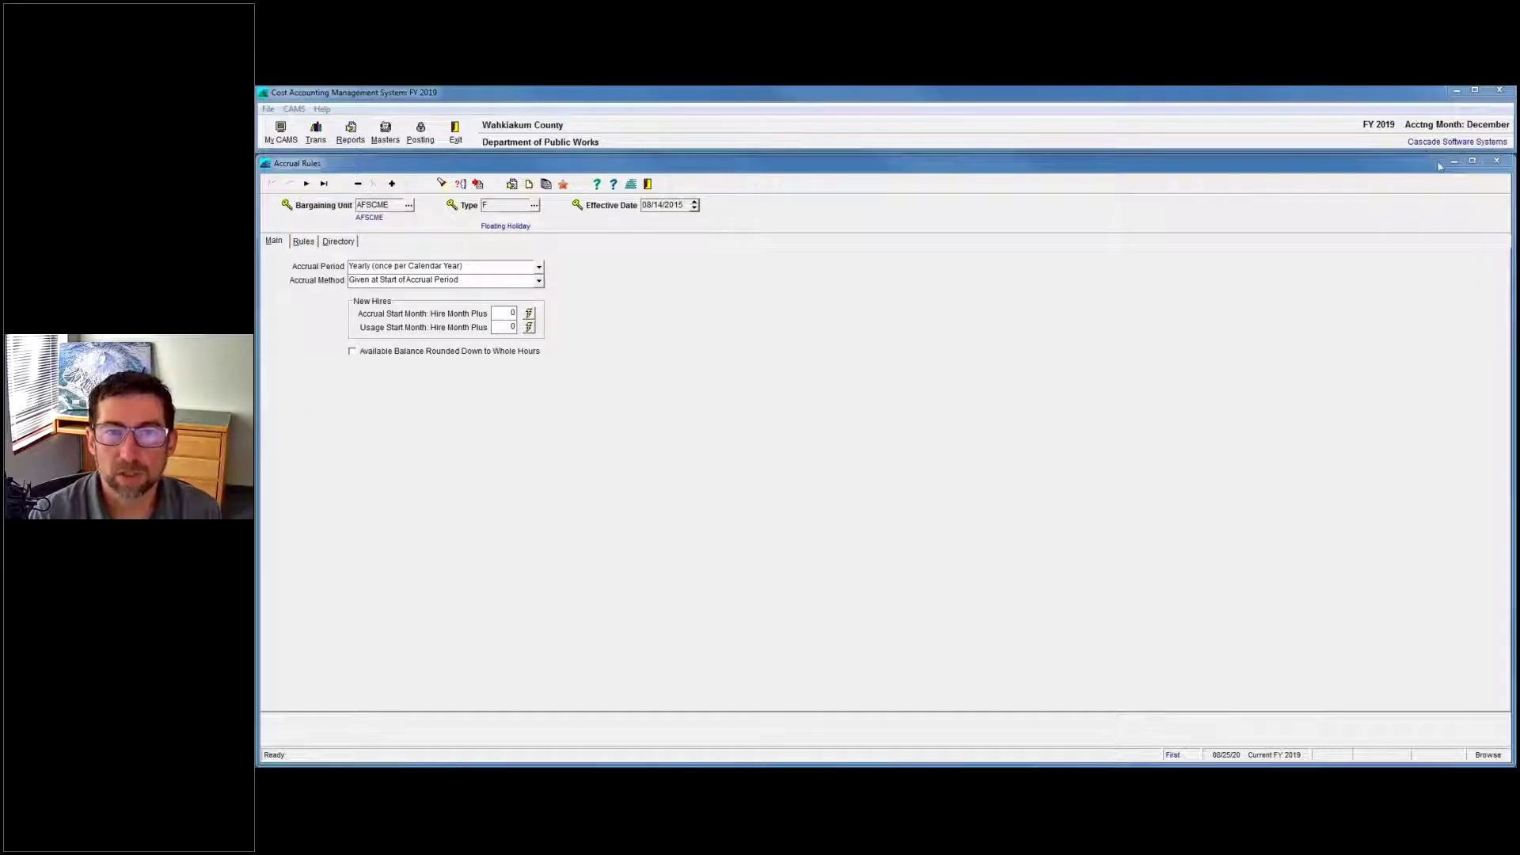
left_click(1495, 161)
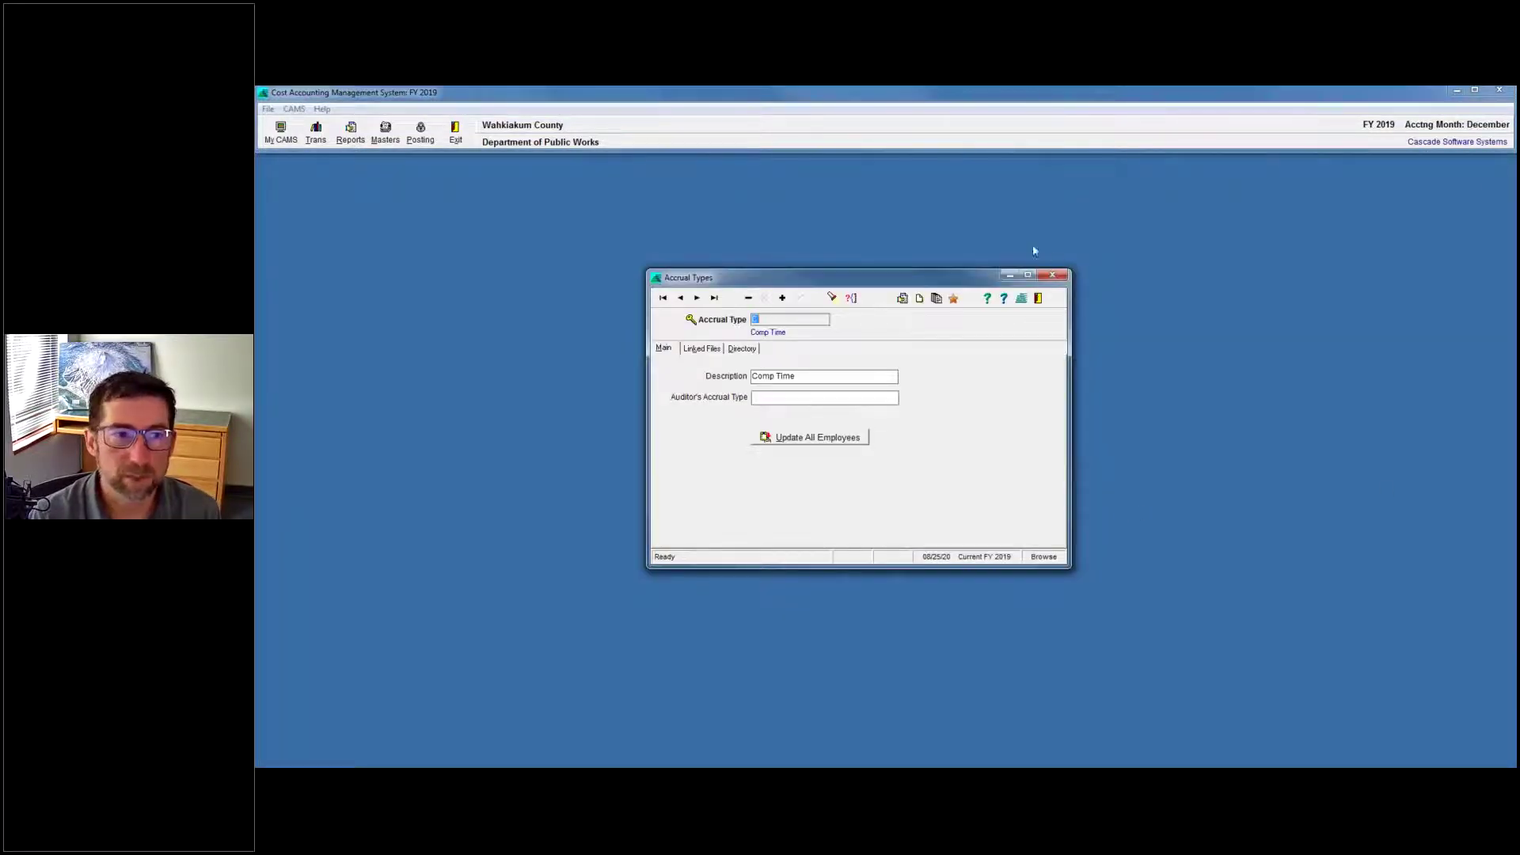
left_click(1053, 274)
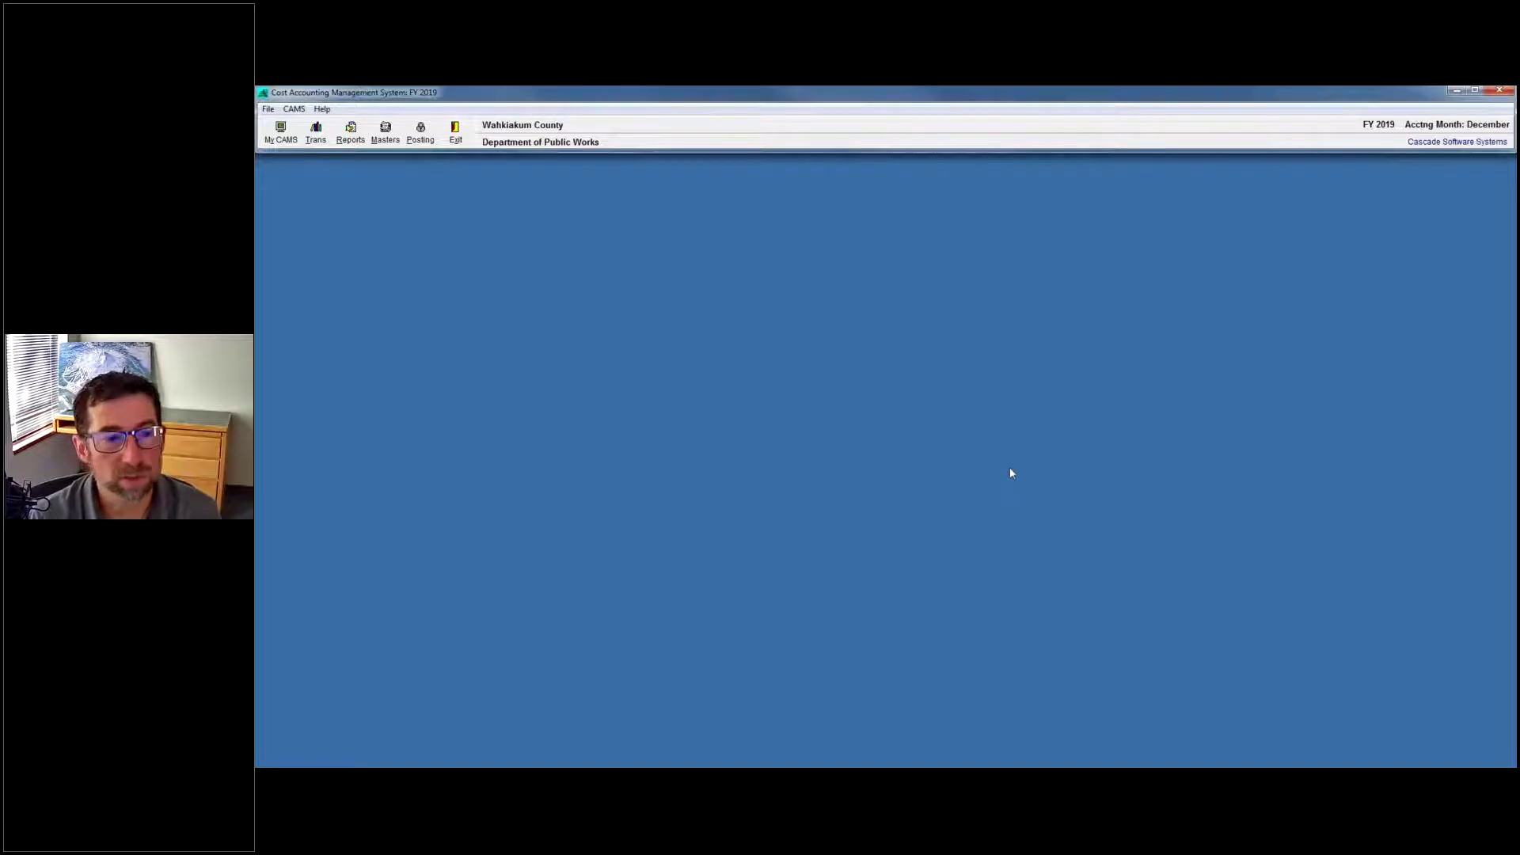
mouse_move(1257, 767)
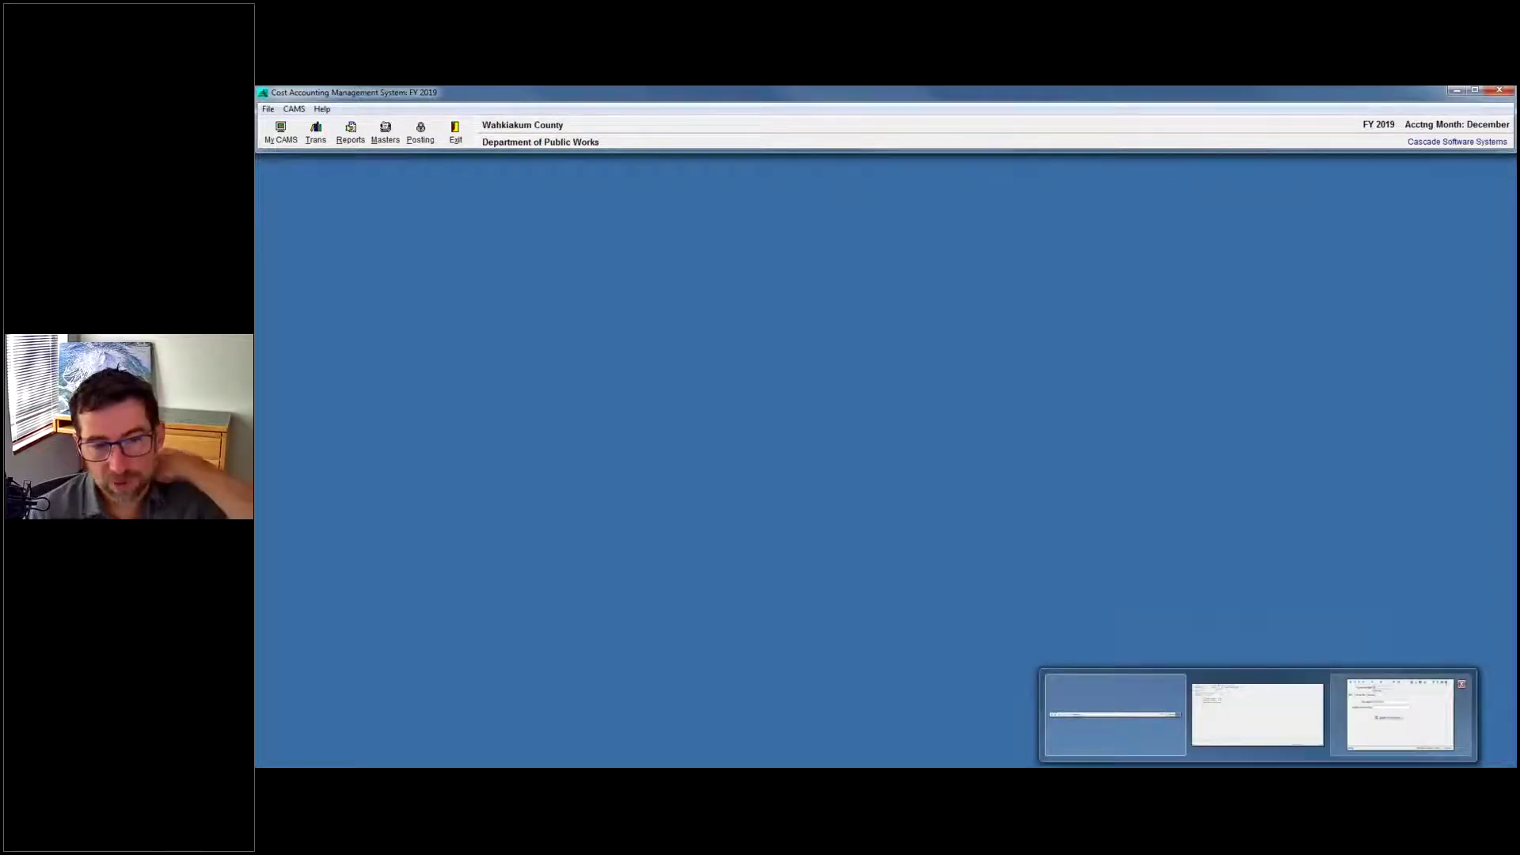
left_click(1400, 715)
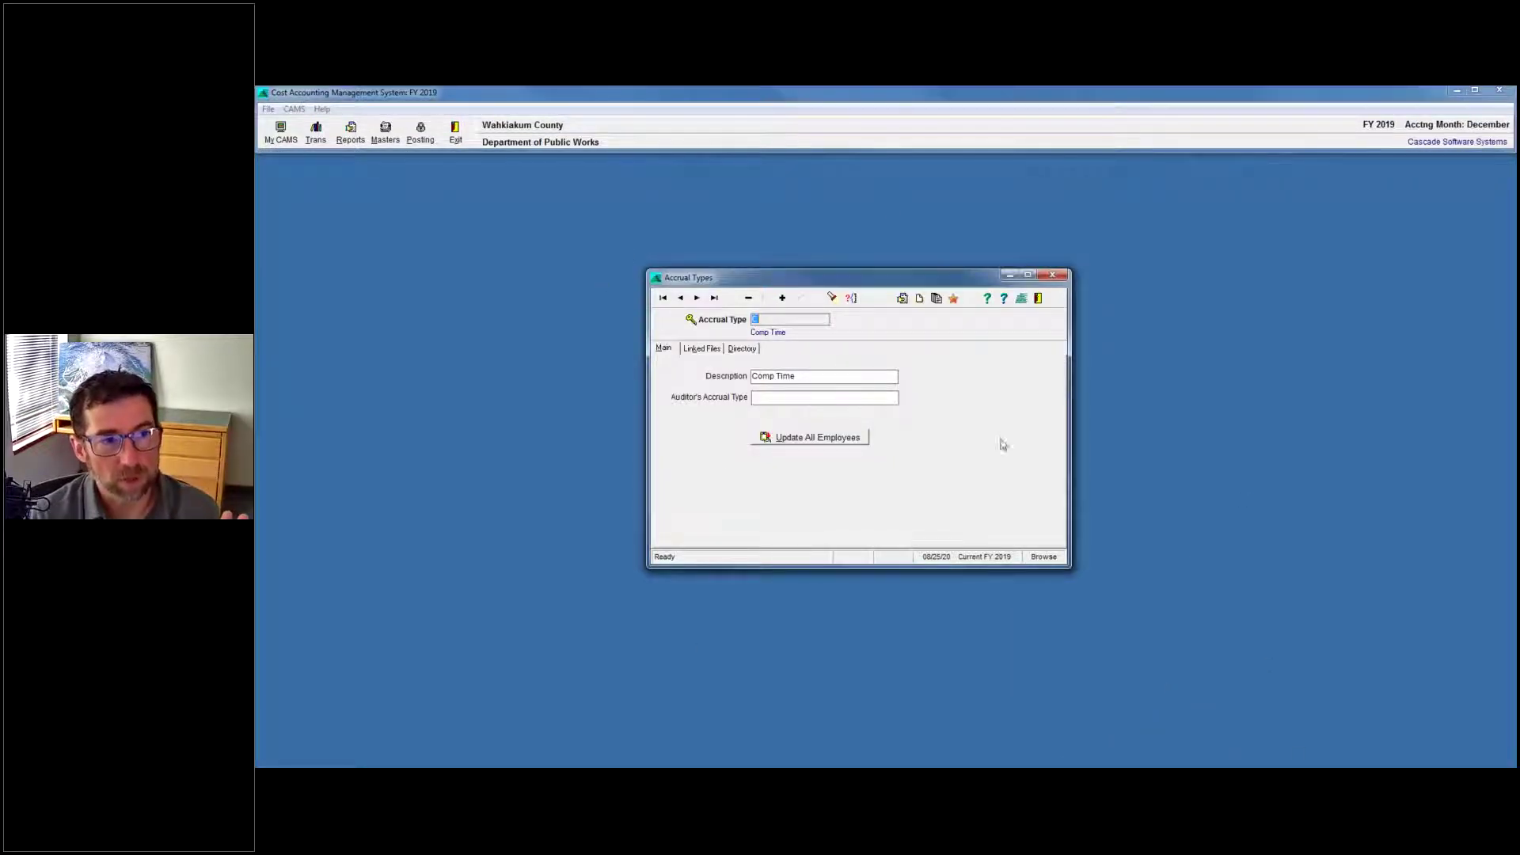
left_click(742, 349)
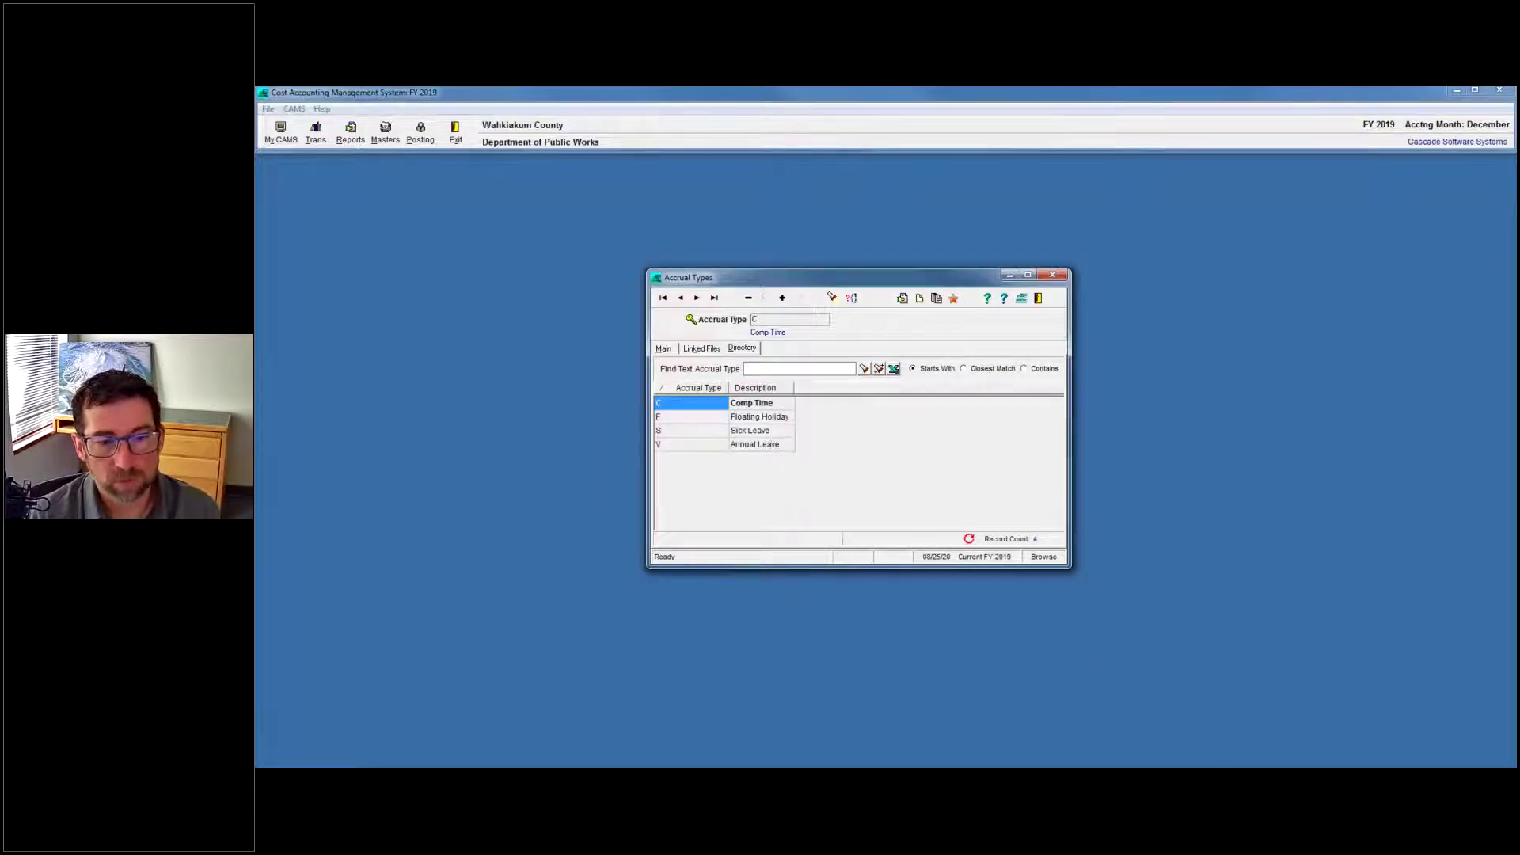
left_click(1108, 715)
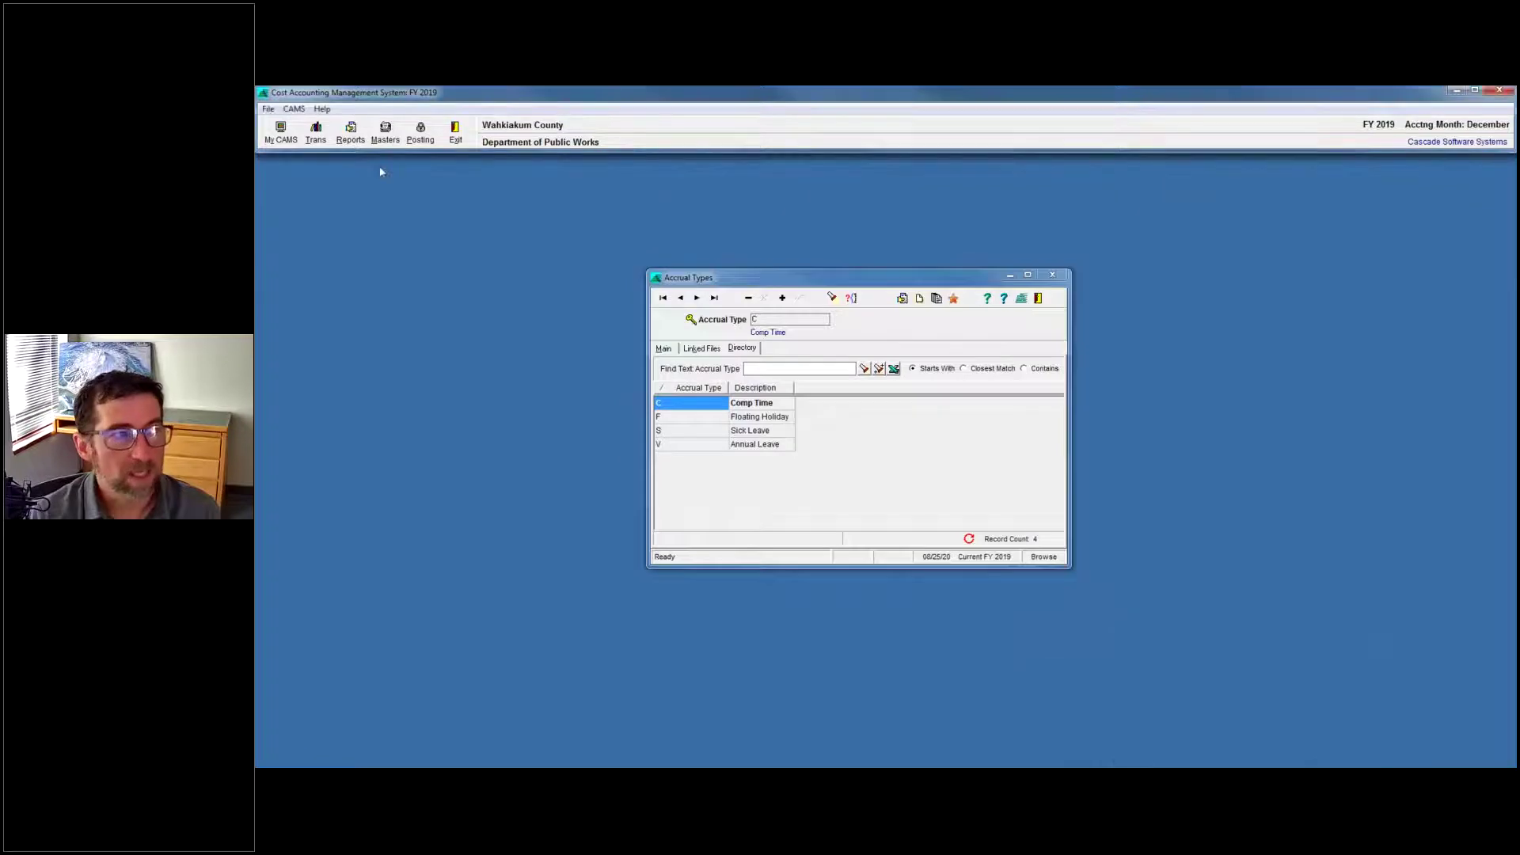
left_click(385, 135)
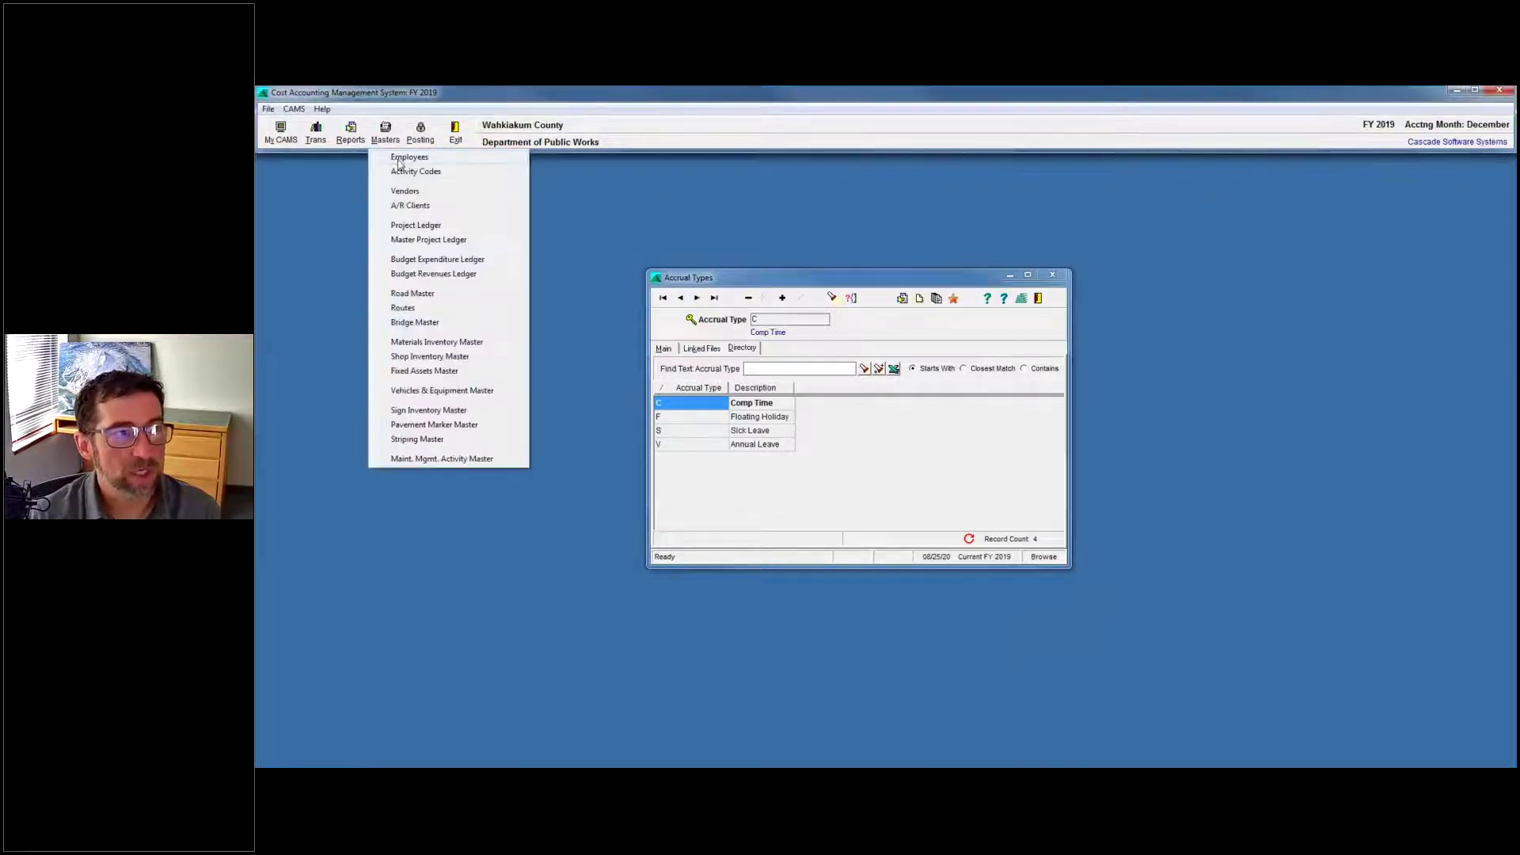
left_click(899, 422)
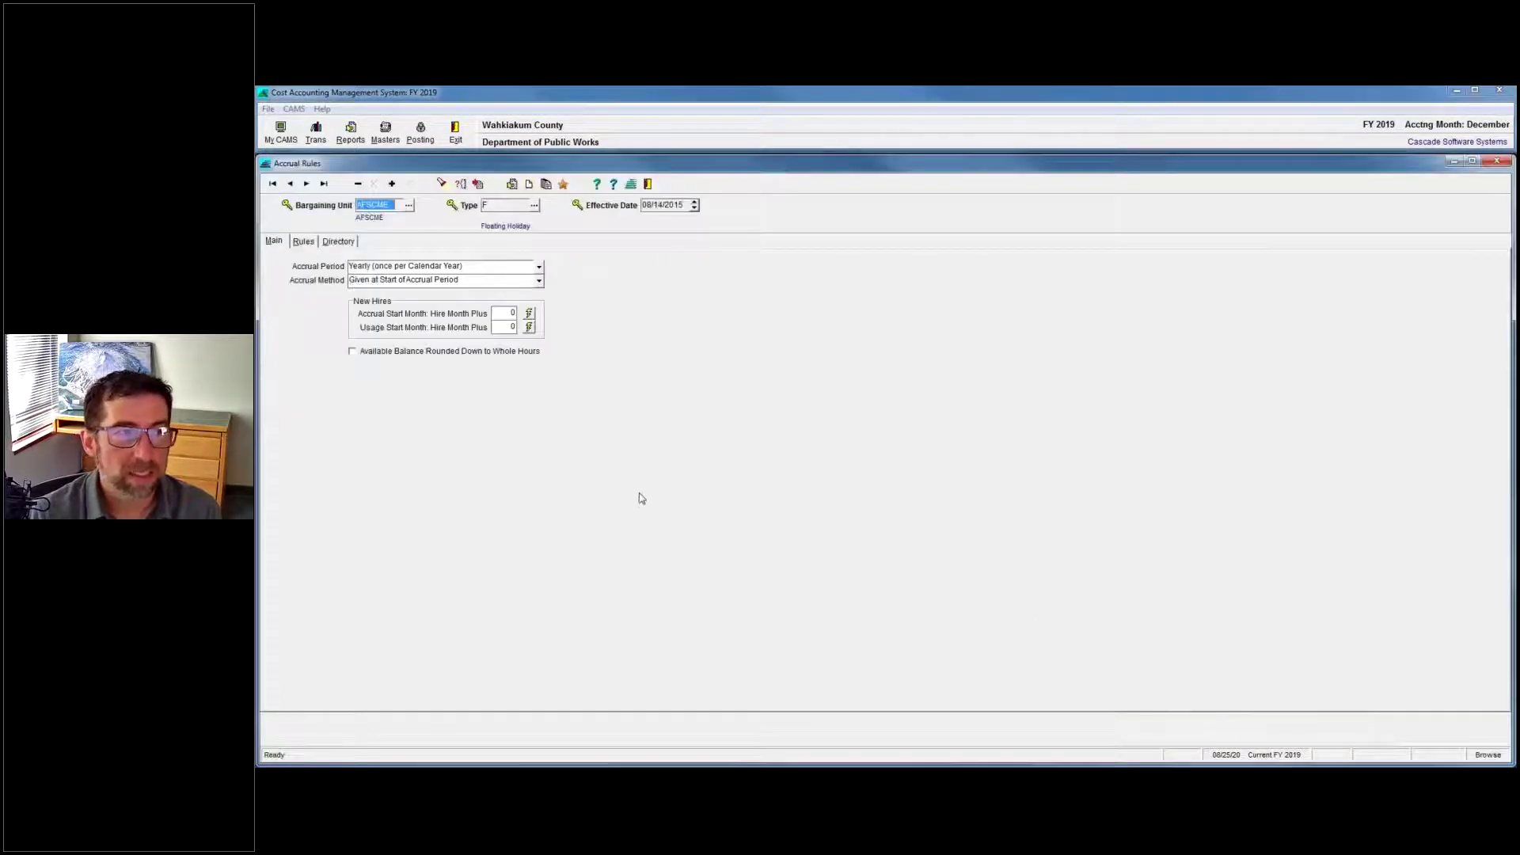
Open Earnings Codes record E, Comp Time Earned, with overtime multiplier 1.5.
left_click(299, 110)
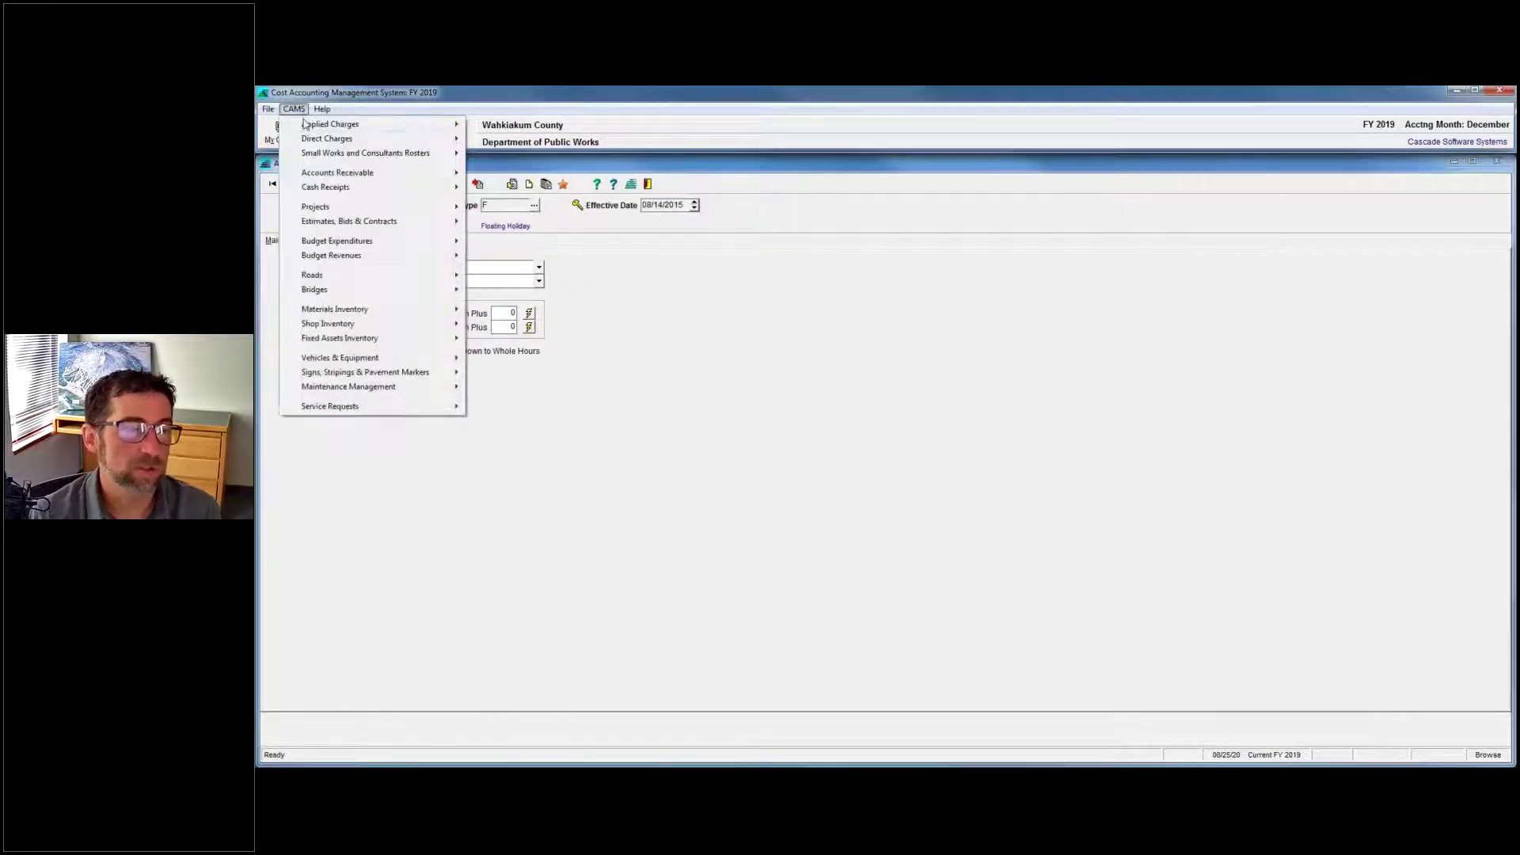
mouse_move(307, 124)
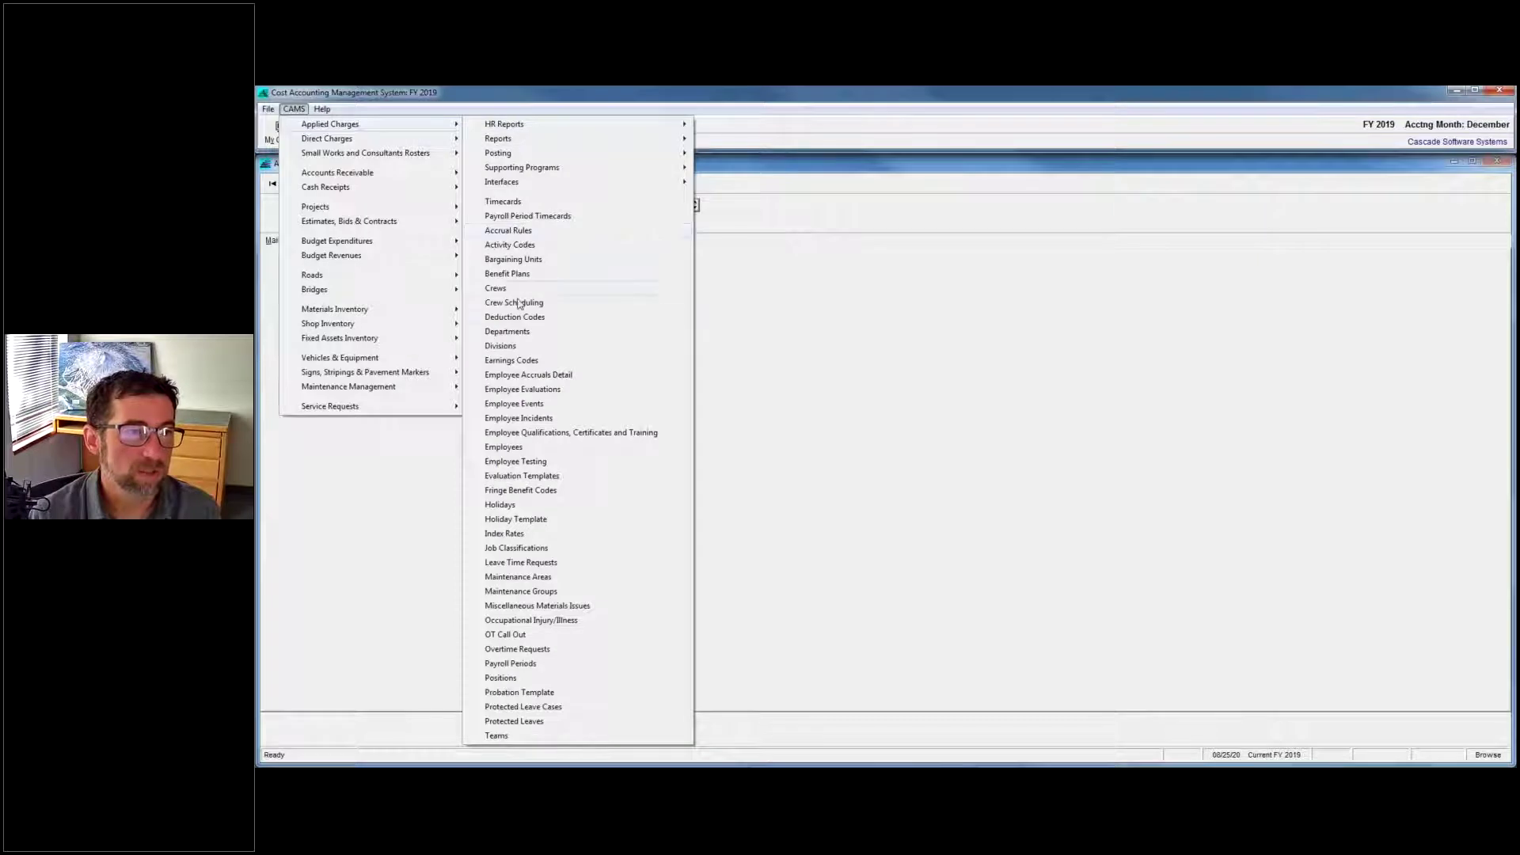
left_click(852, 422)
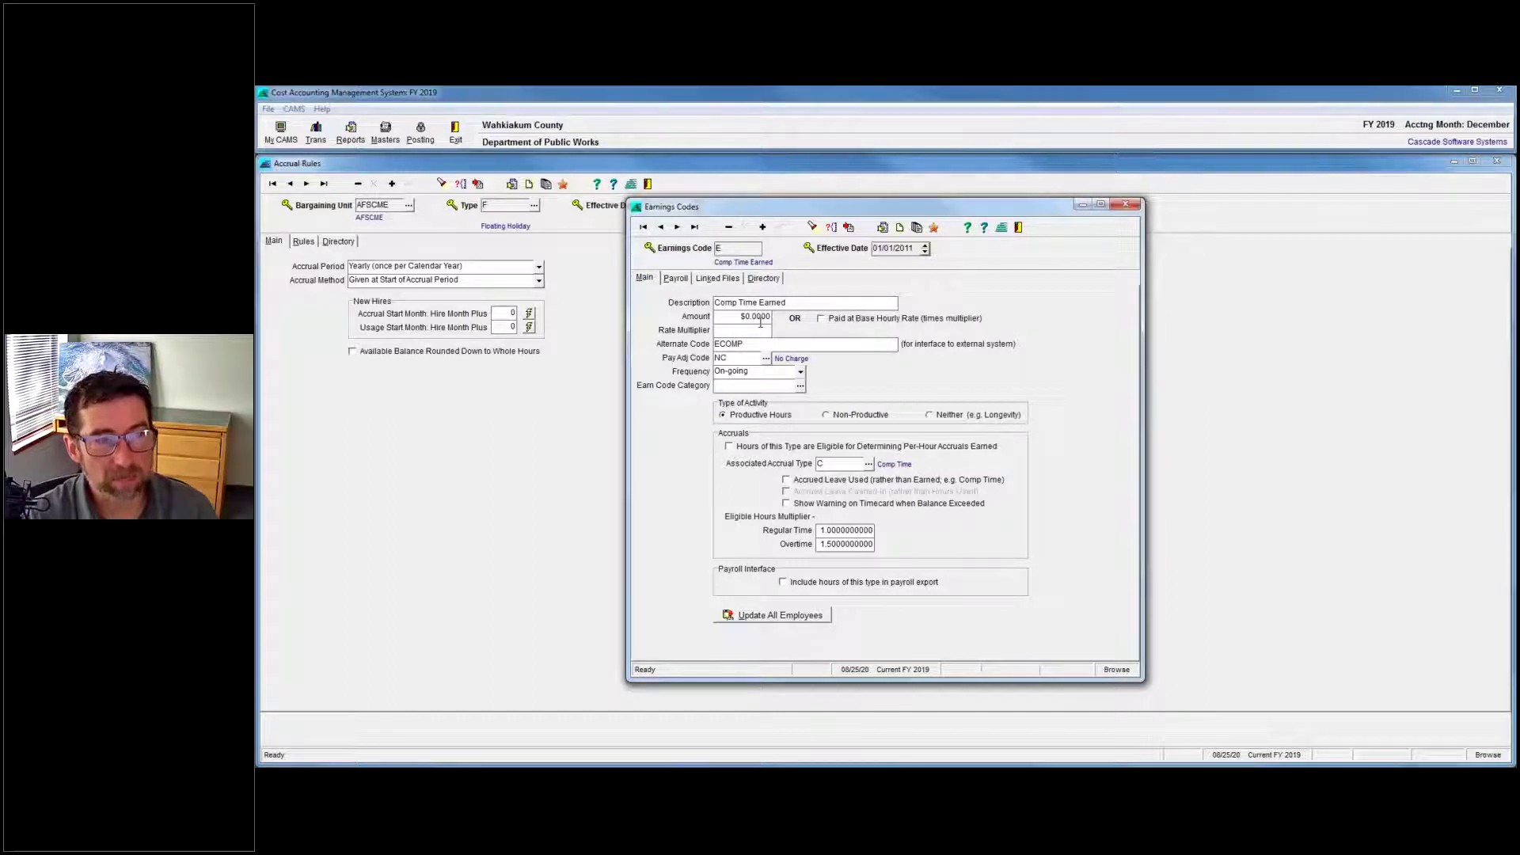
left_click(874, 529)
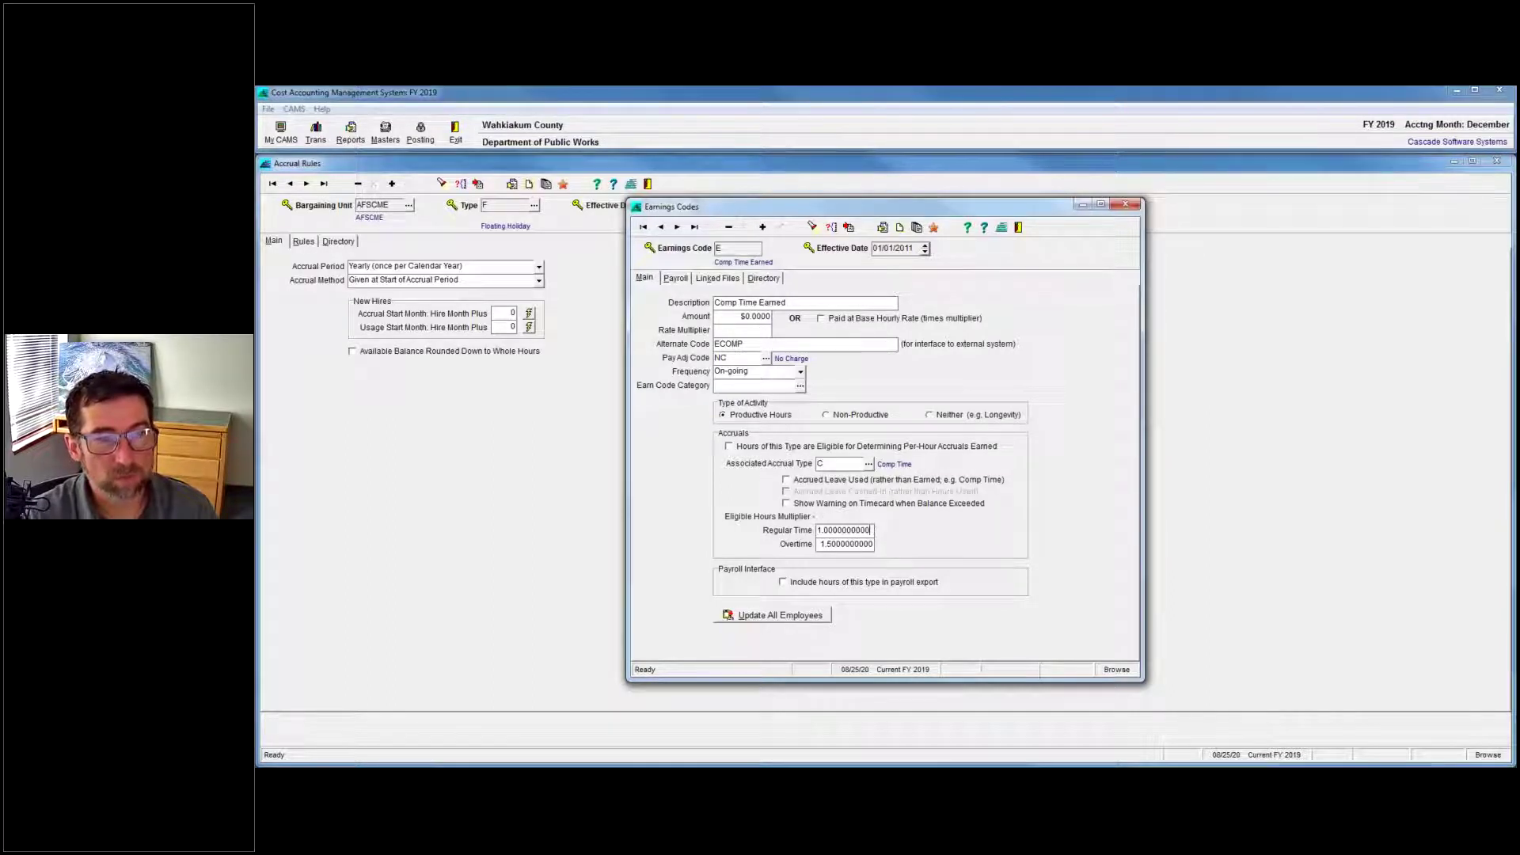
left_click_drag(874, 530, 772, 532)
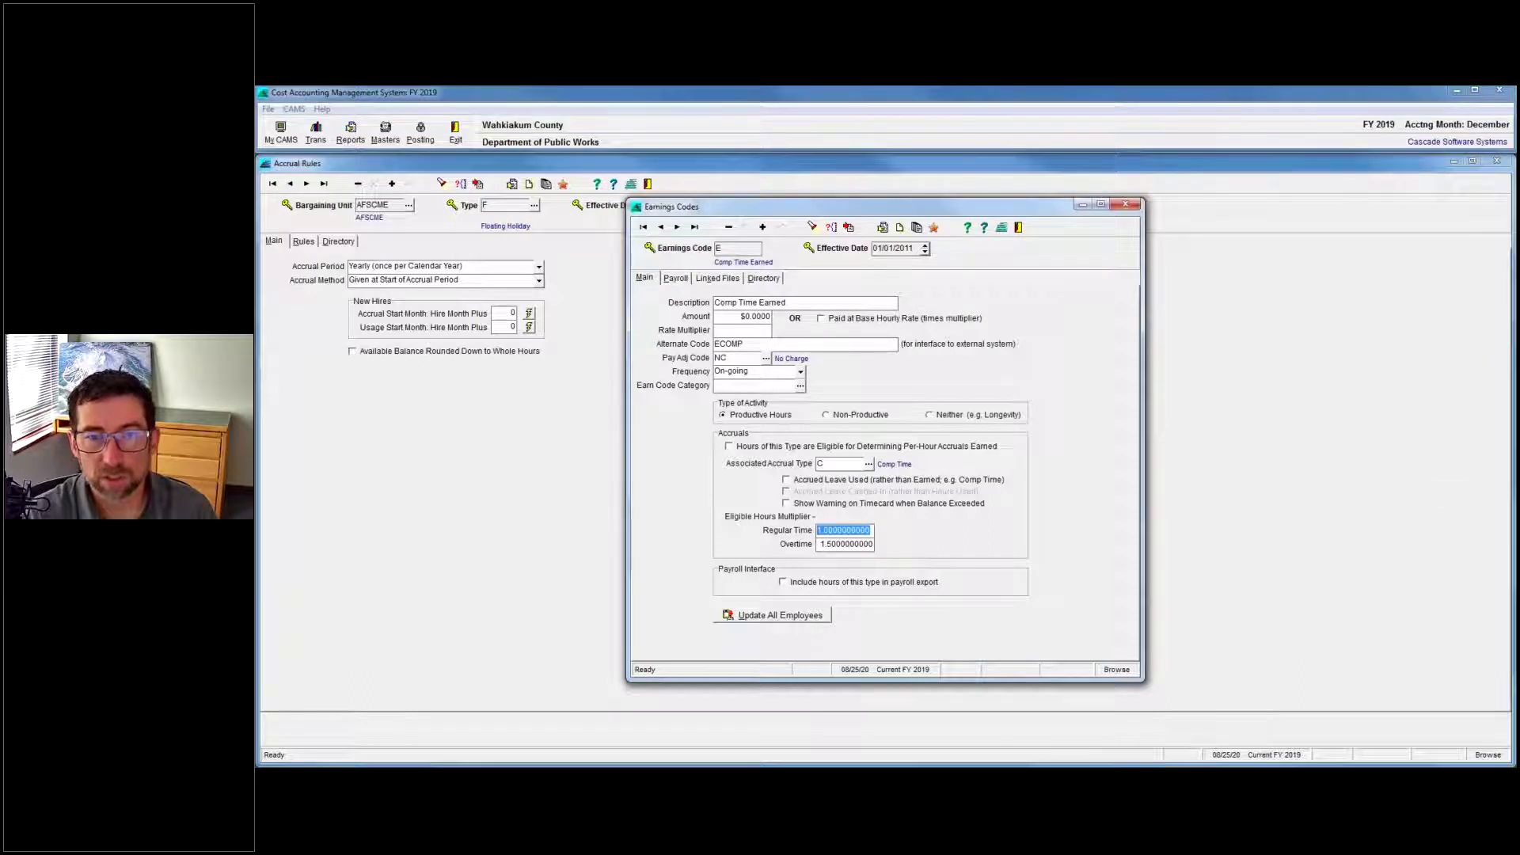
key("alt+Tab")
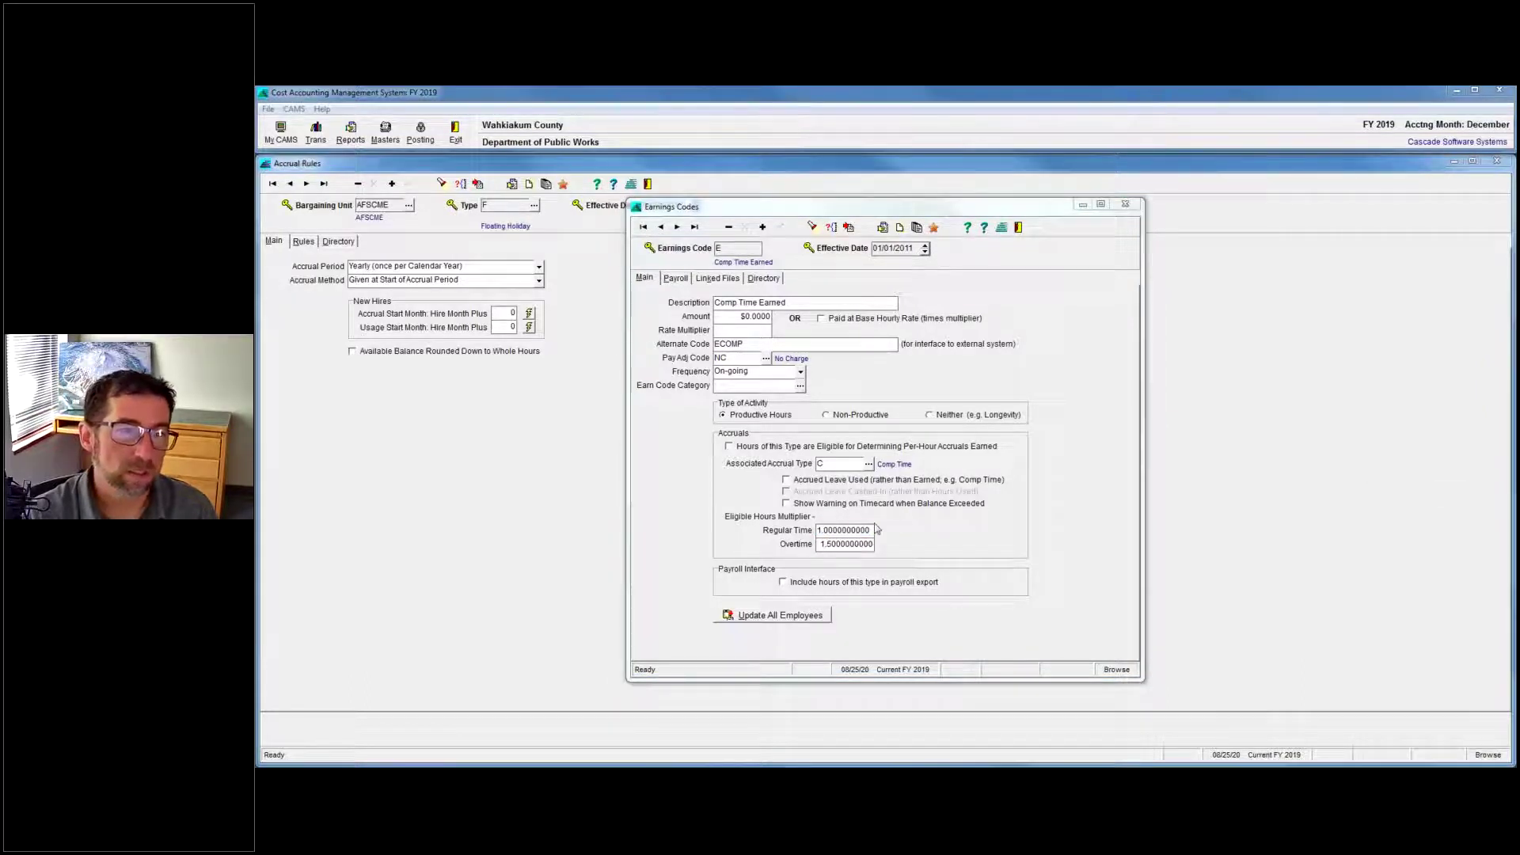
left_click(698, 539)
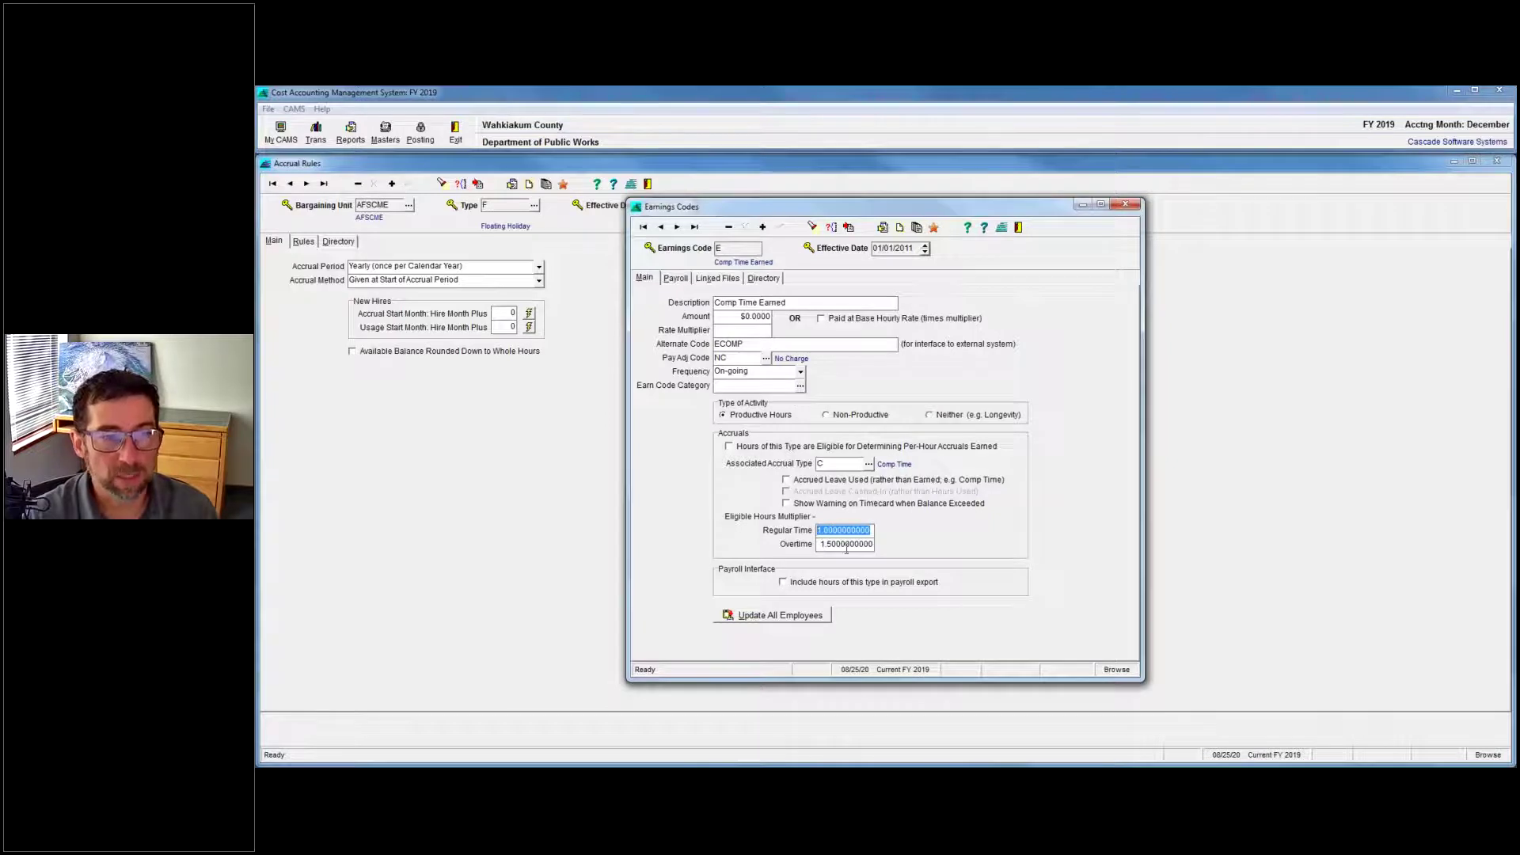
left_click(846, 546)
double_click(863, 544)
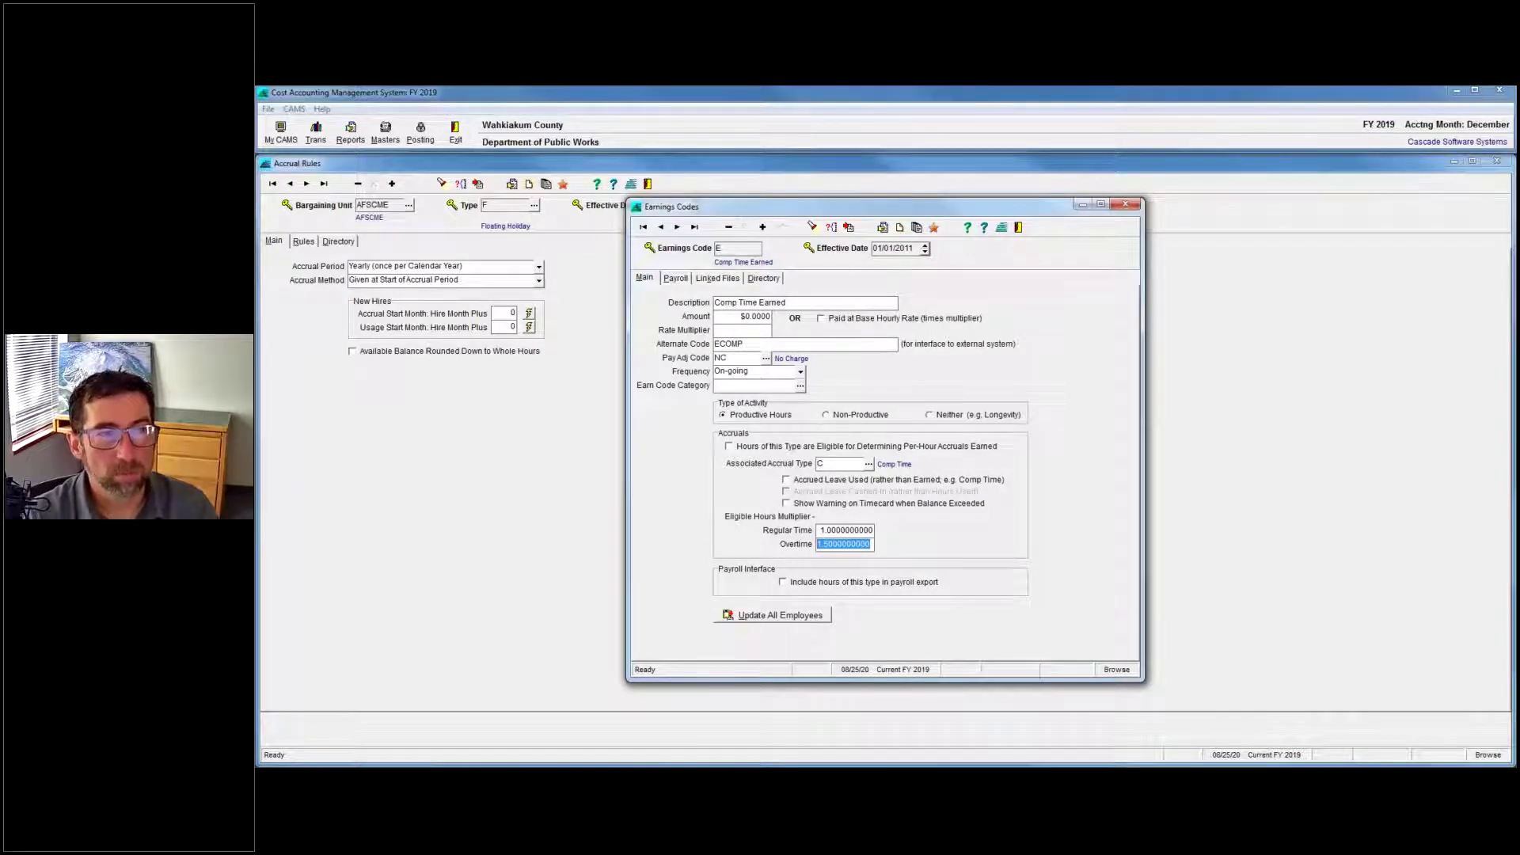
left_click(677, 227)
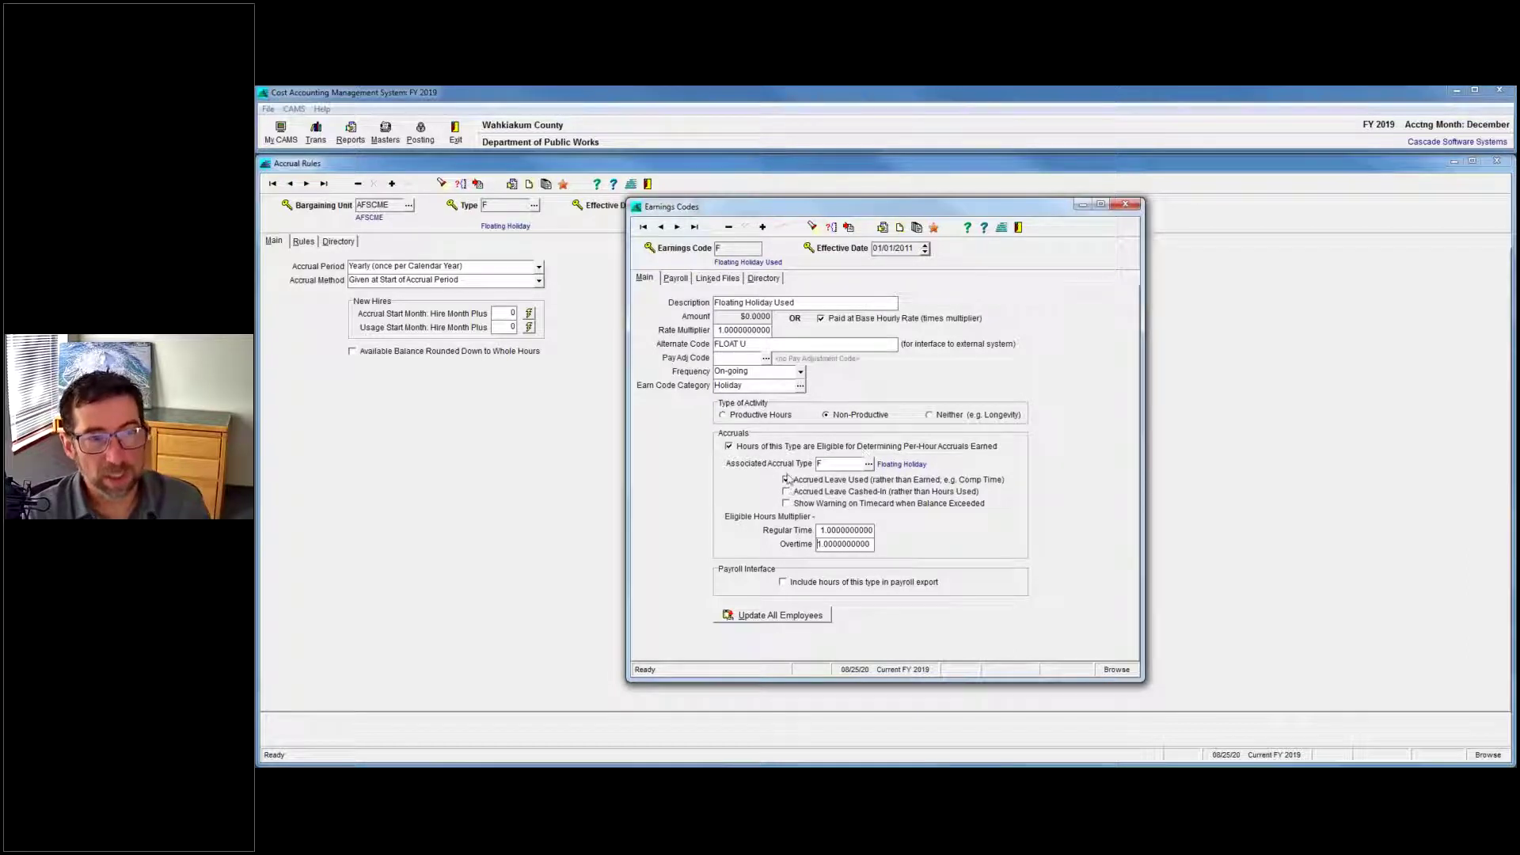
mouse_move(859, 484)
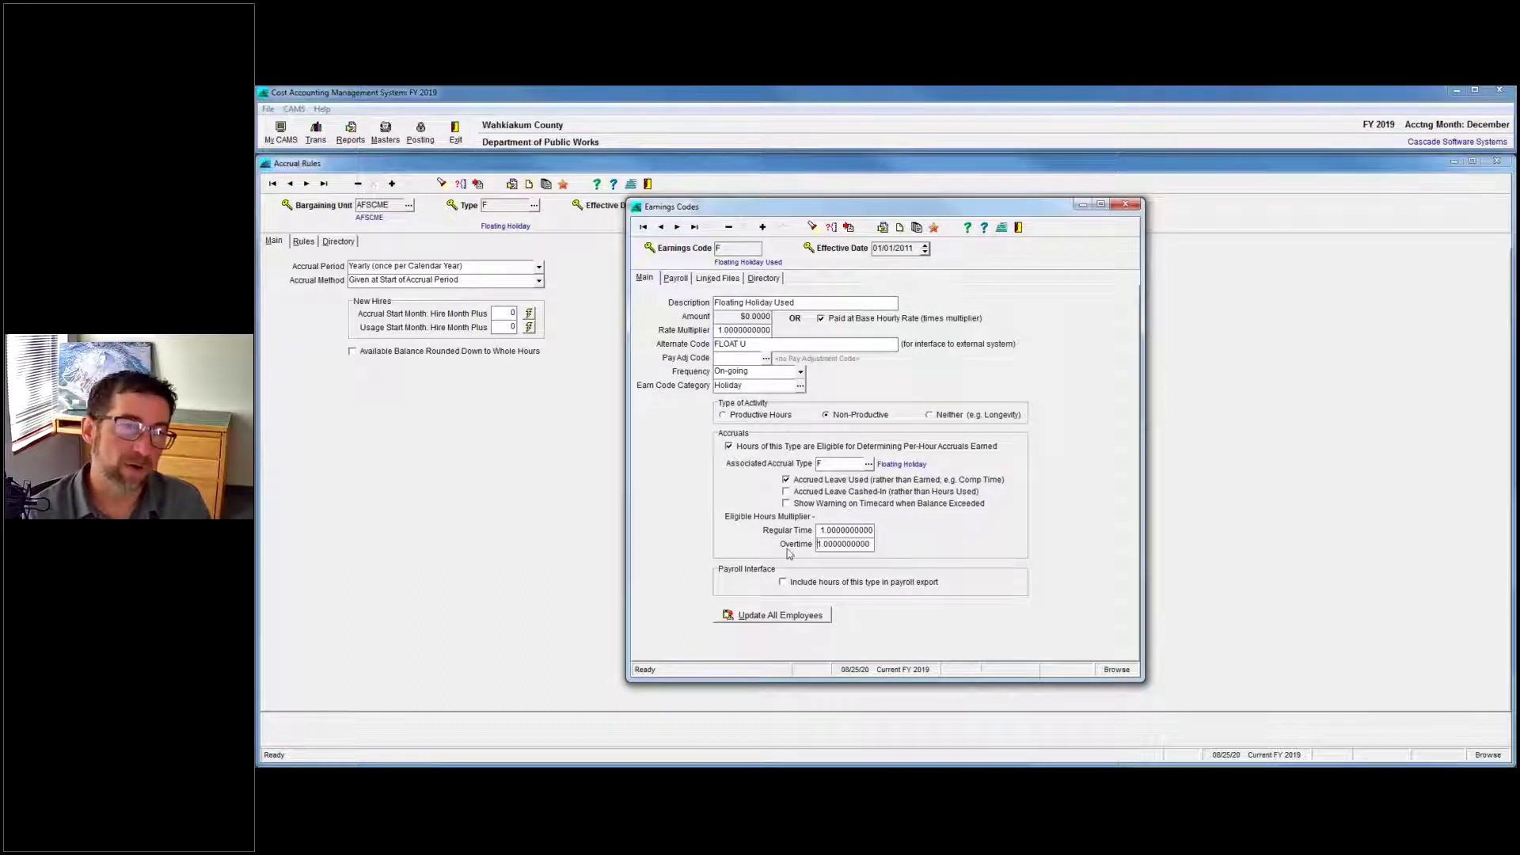
mouse_move(826, 526)
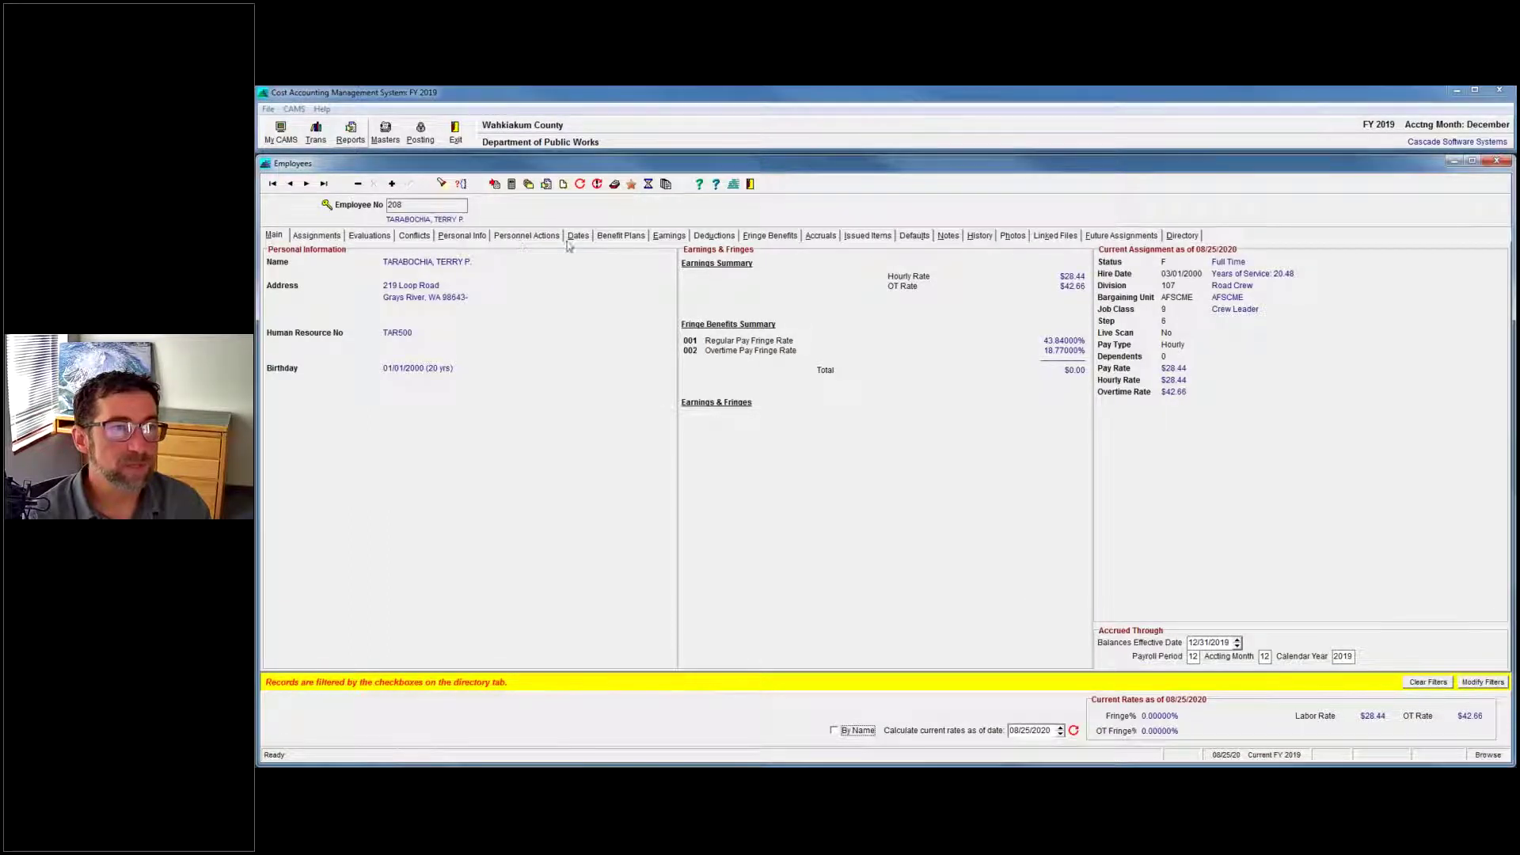
Show accrual balances: Comp Time 216.25, Floating Holiday 0.00, Sick Leave 754.00, Annual Leave 519.50.
left_click(820, 241)
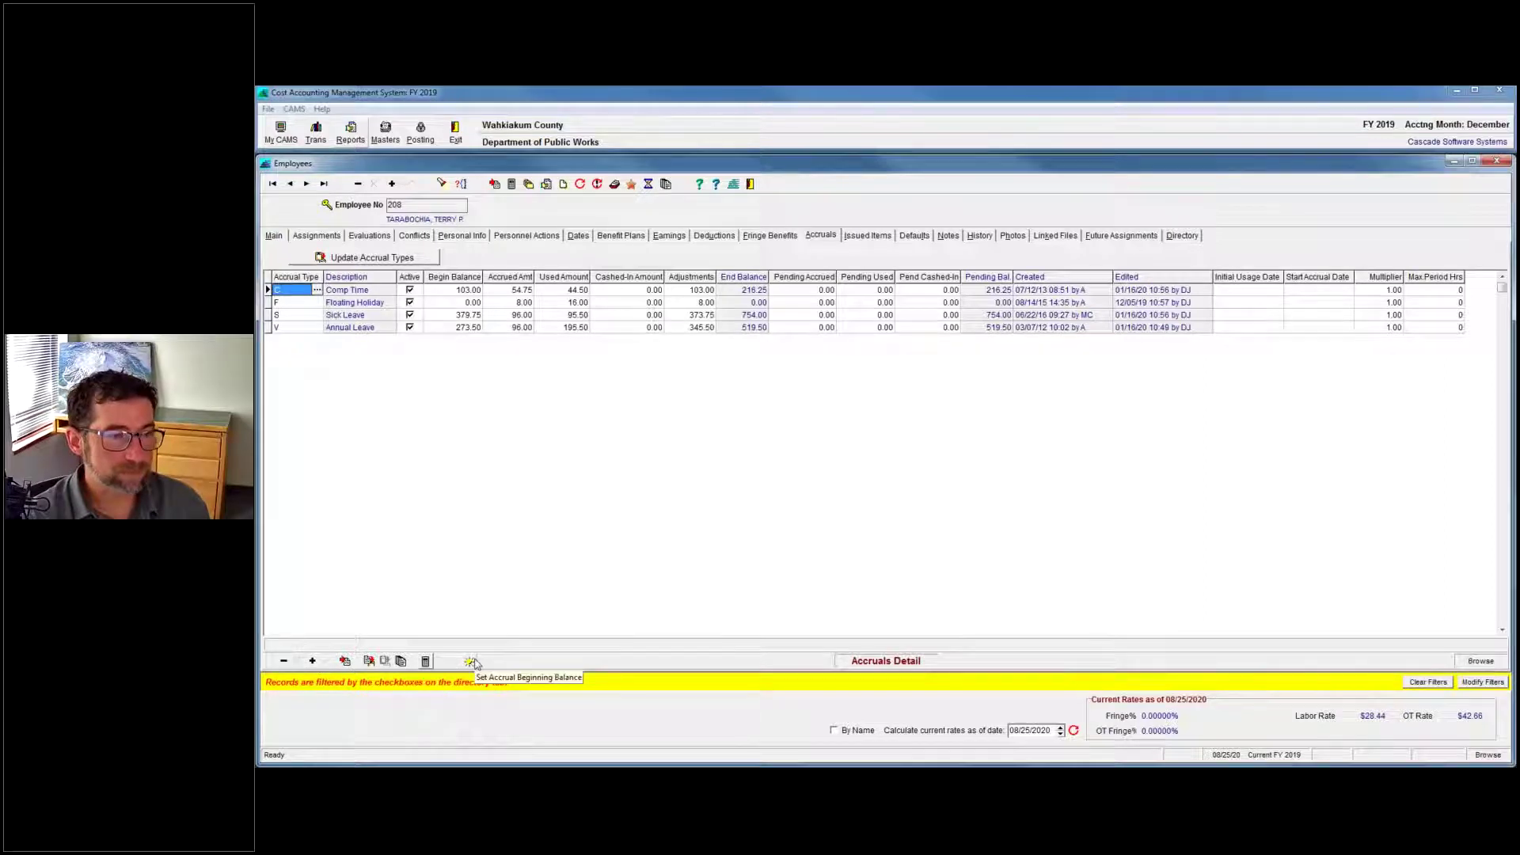
Delete the Annual Leave accrual and its detail records, confirming all three prompts.
left_click(312, 660)
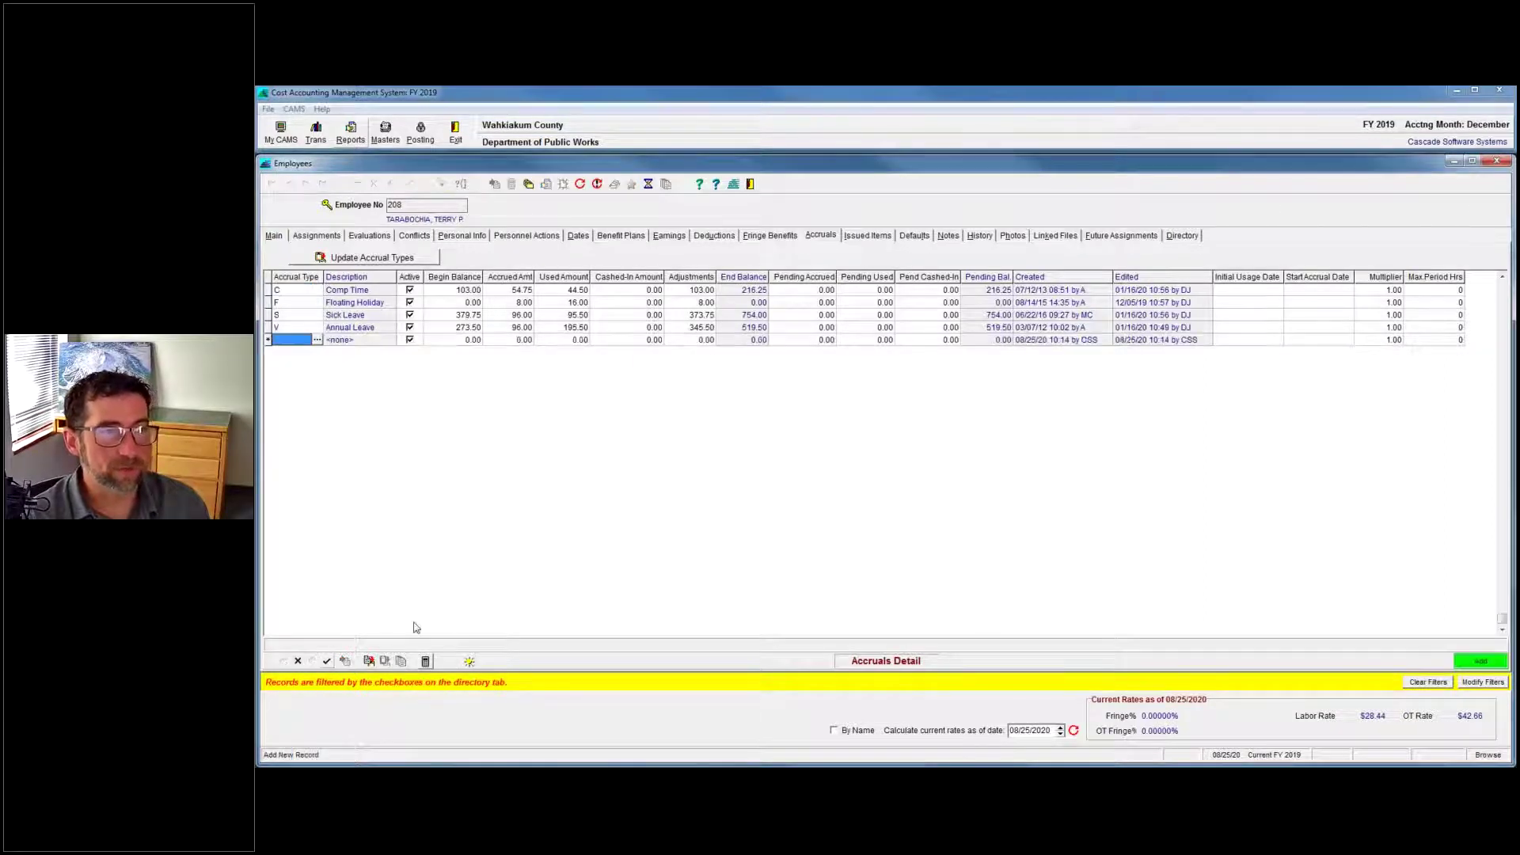
left_click(297, 660)
left_click(365, 328)
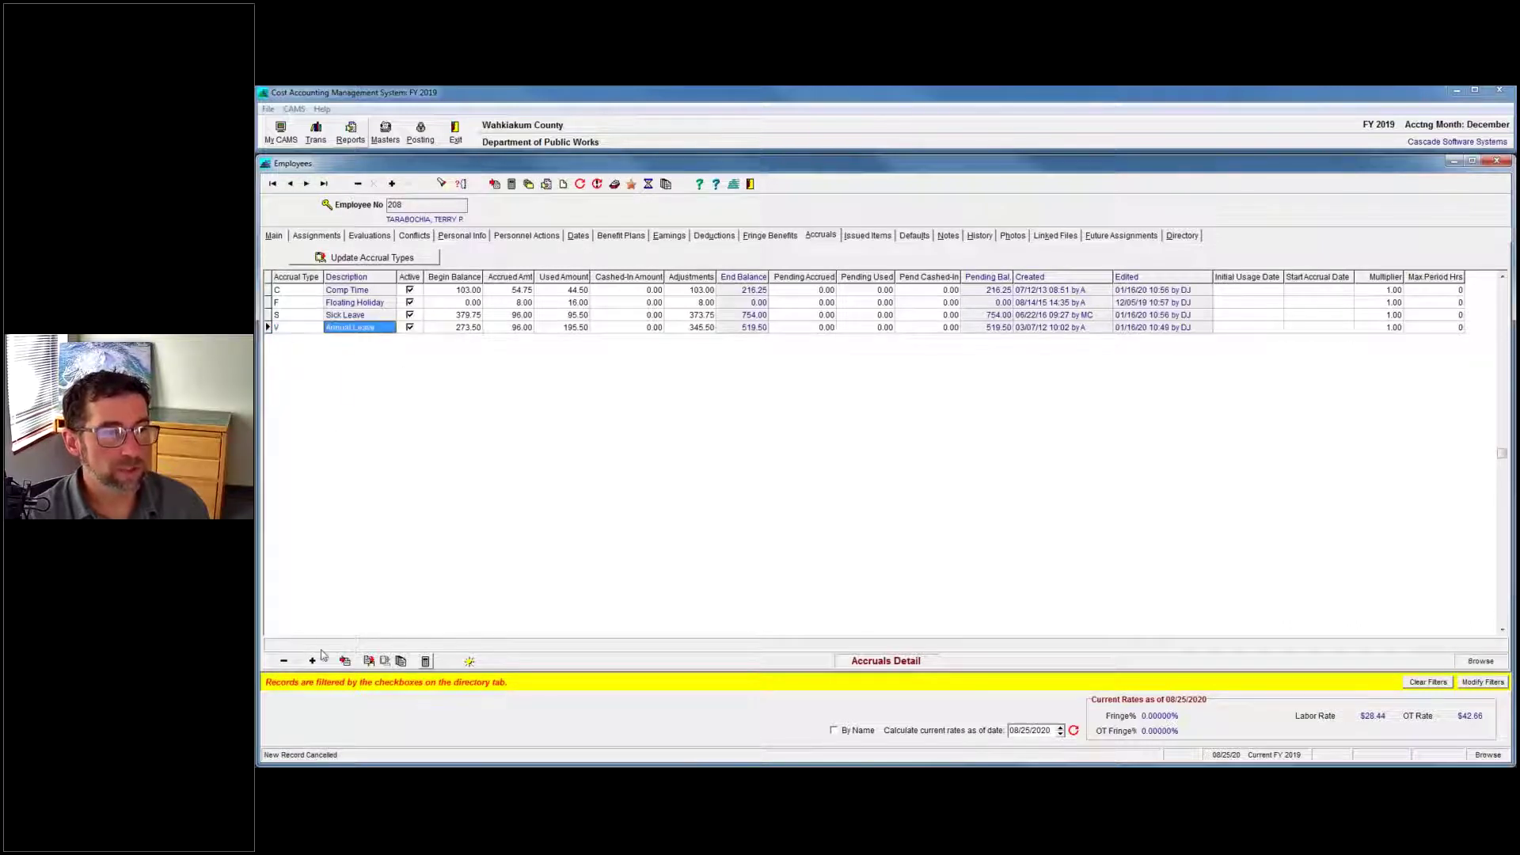
left_click(370, 659)
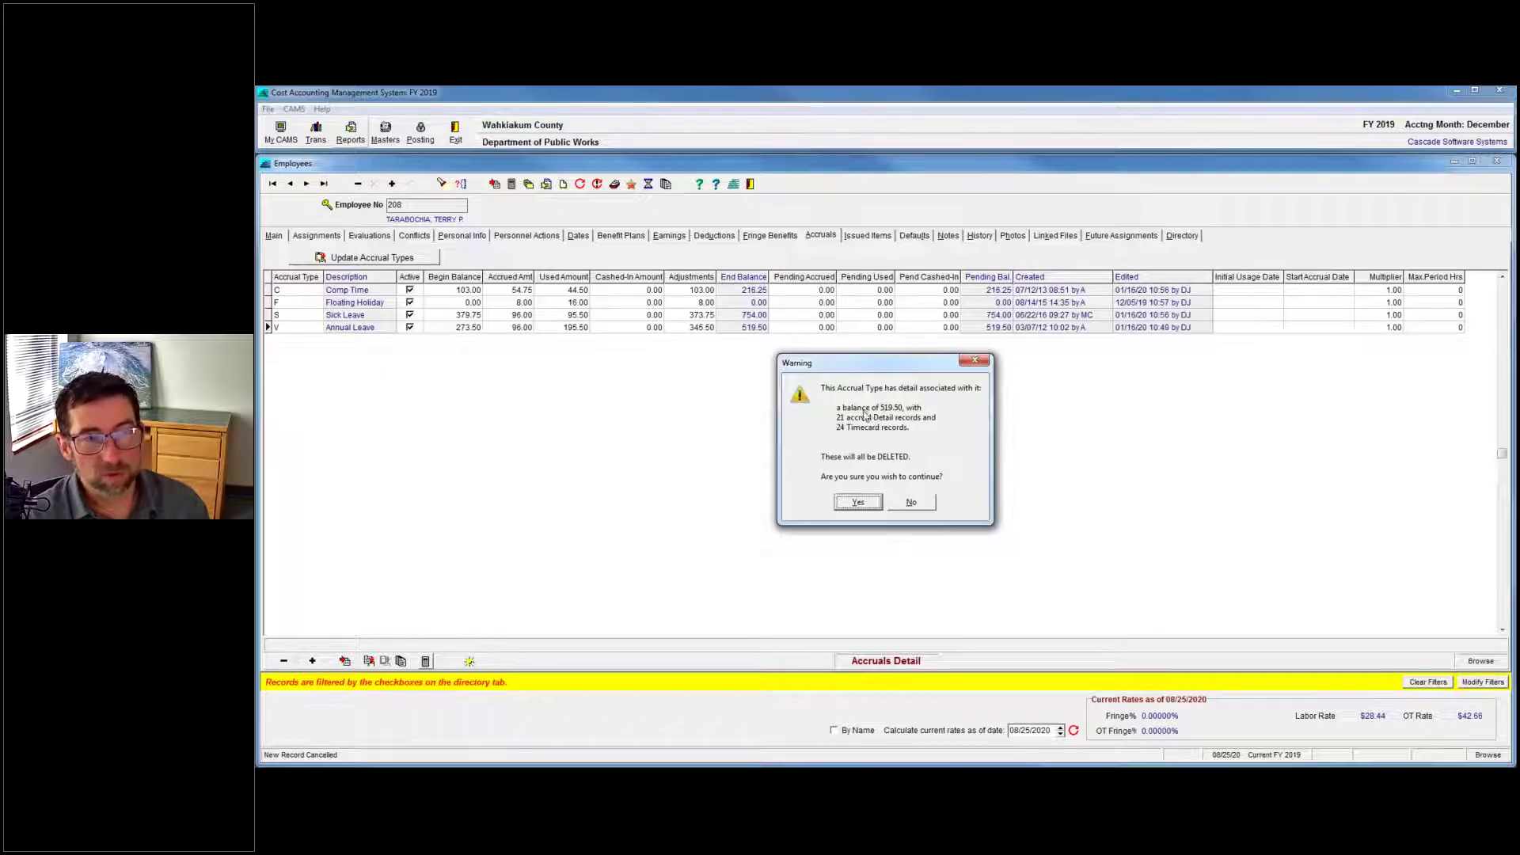
left_click(859, 504)
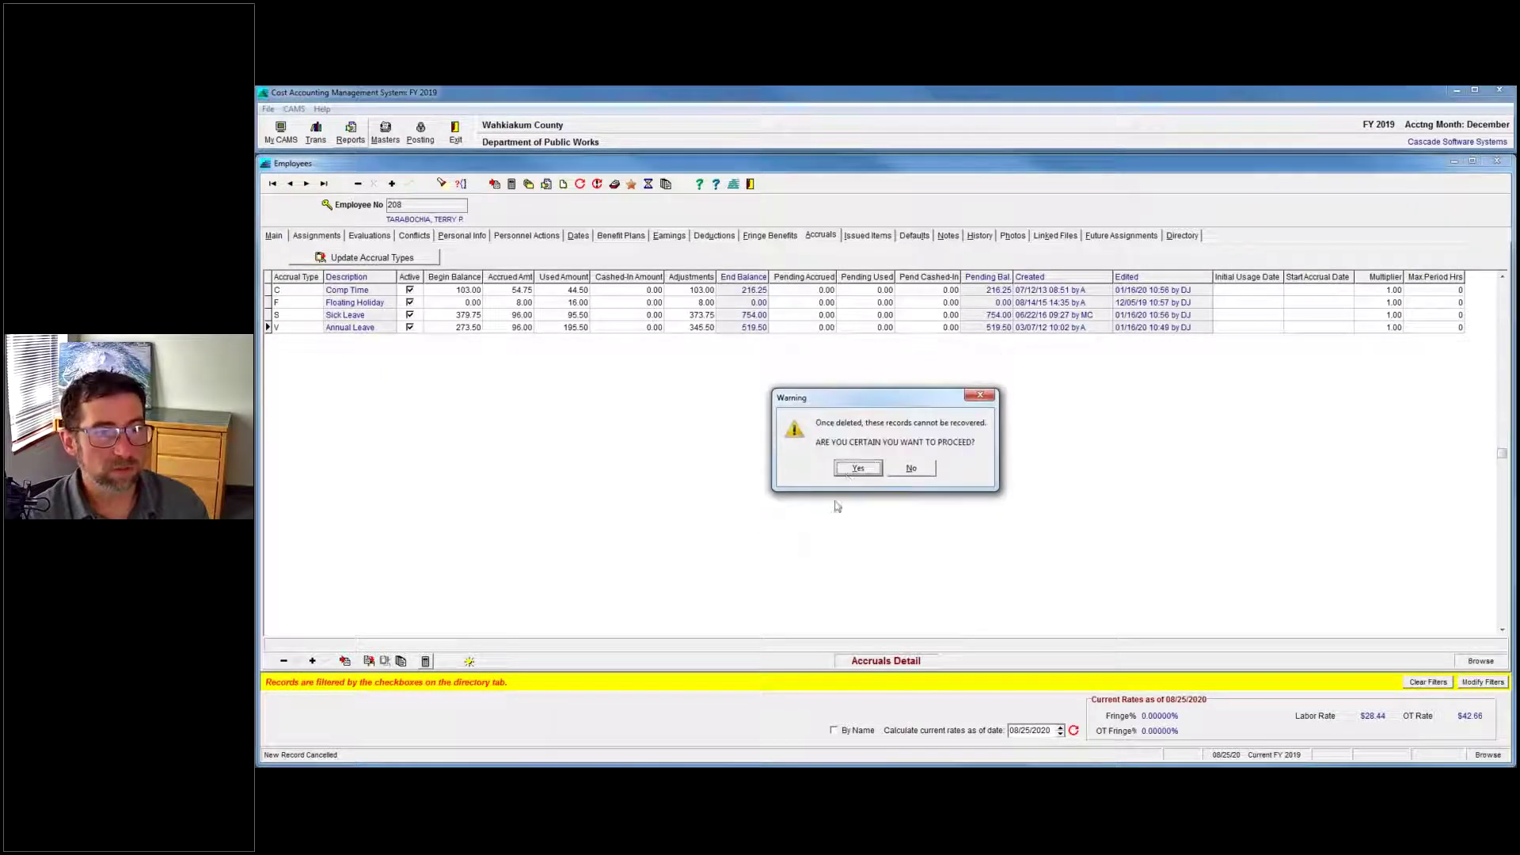
left_click(871, 469)
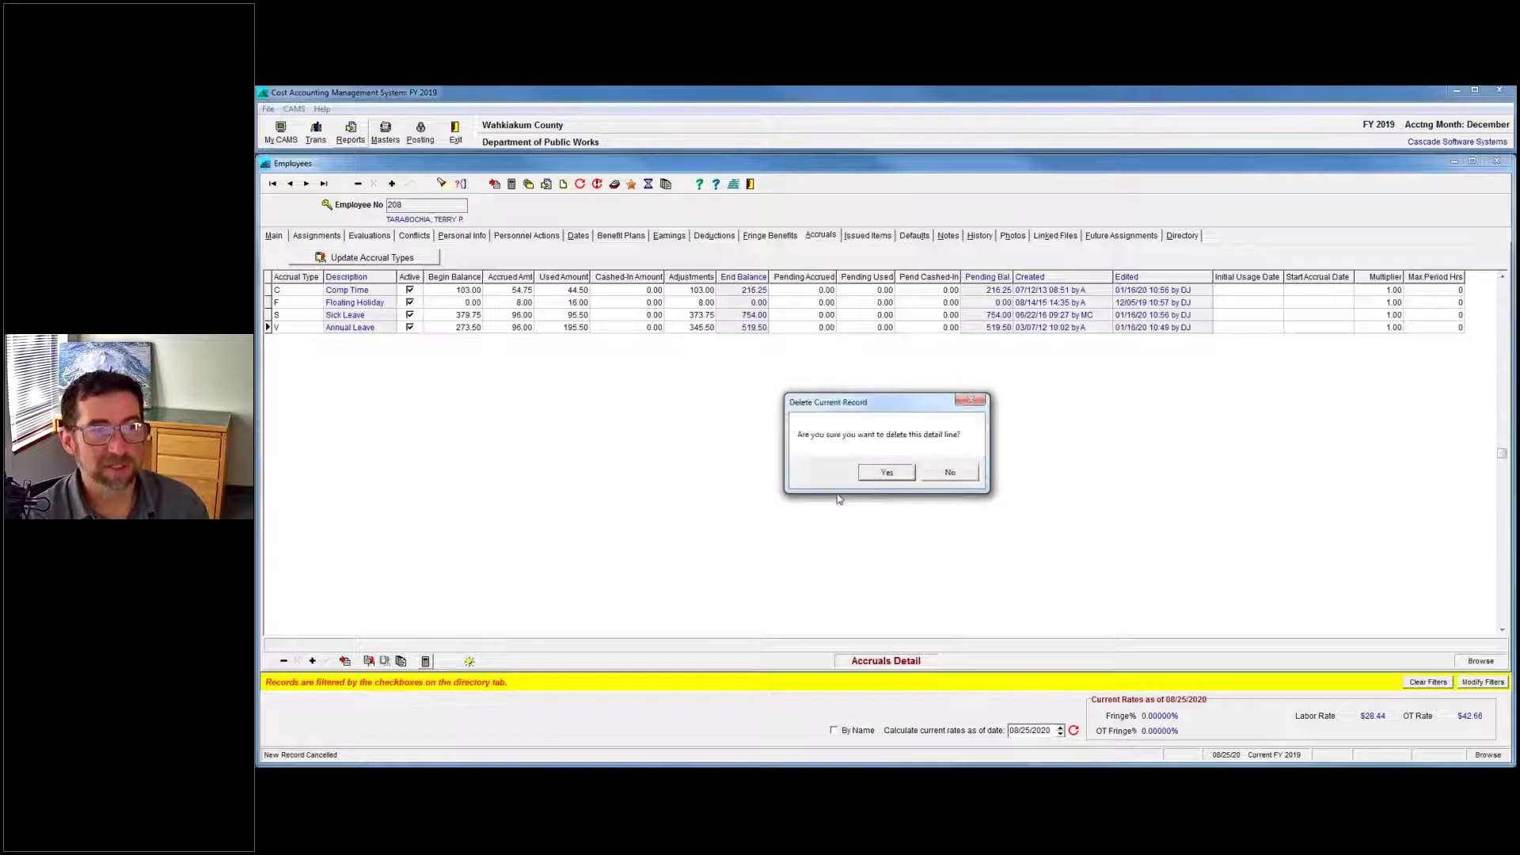
left_click(886, 473)
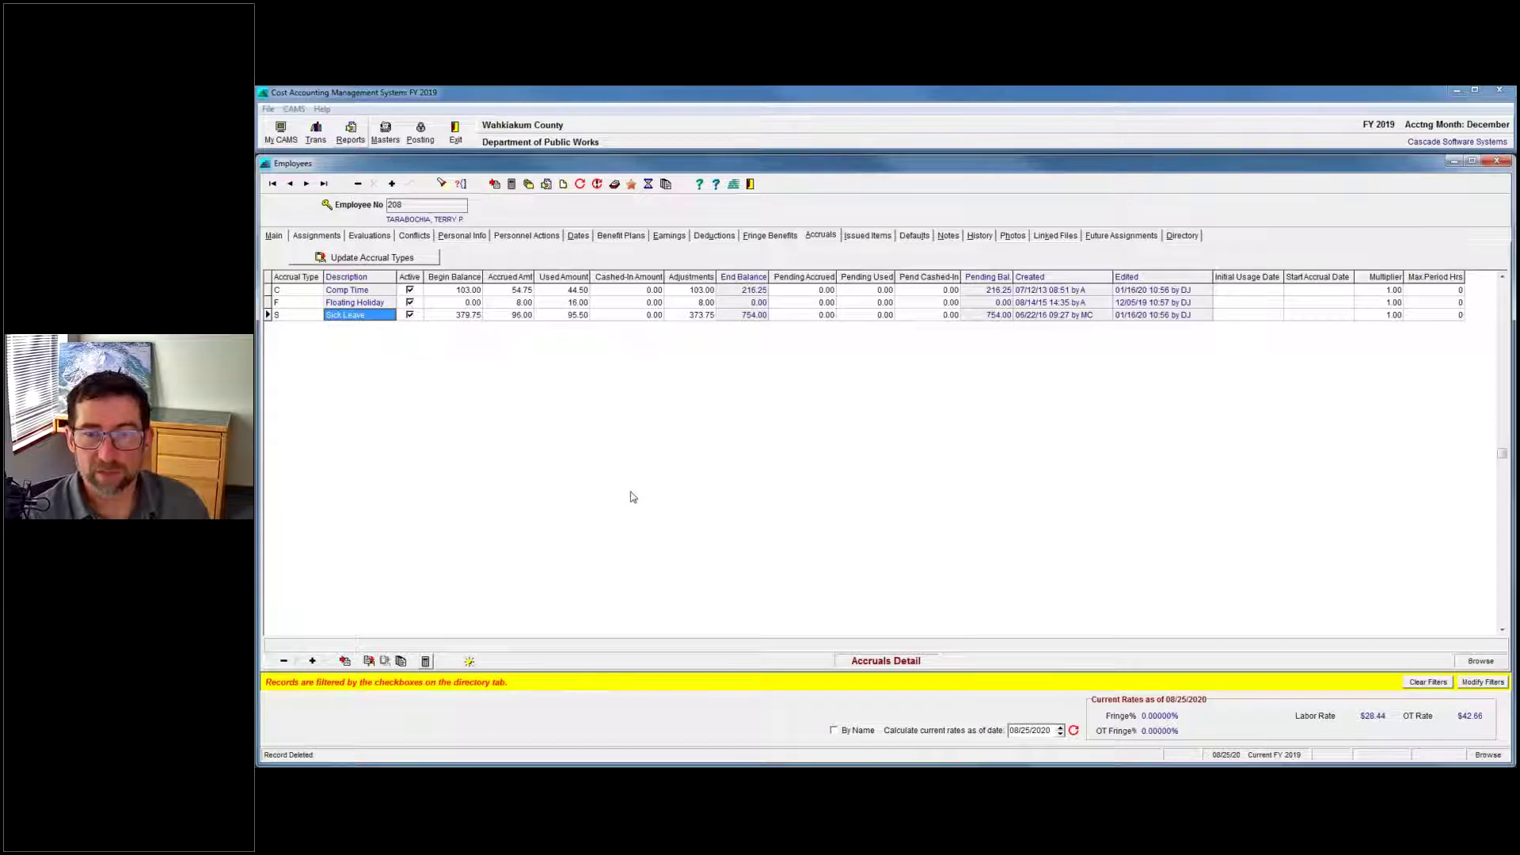
left_click(312, 660)
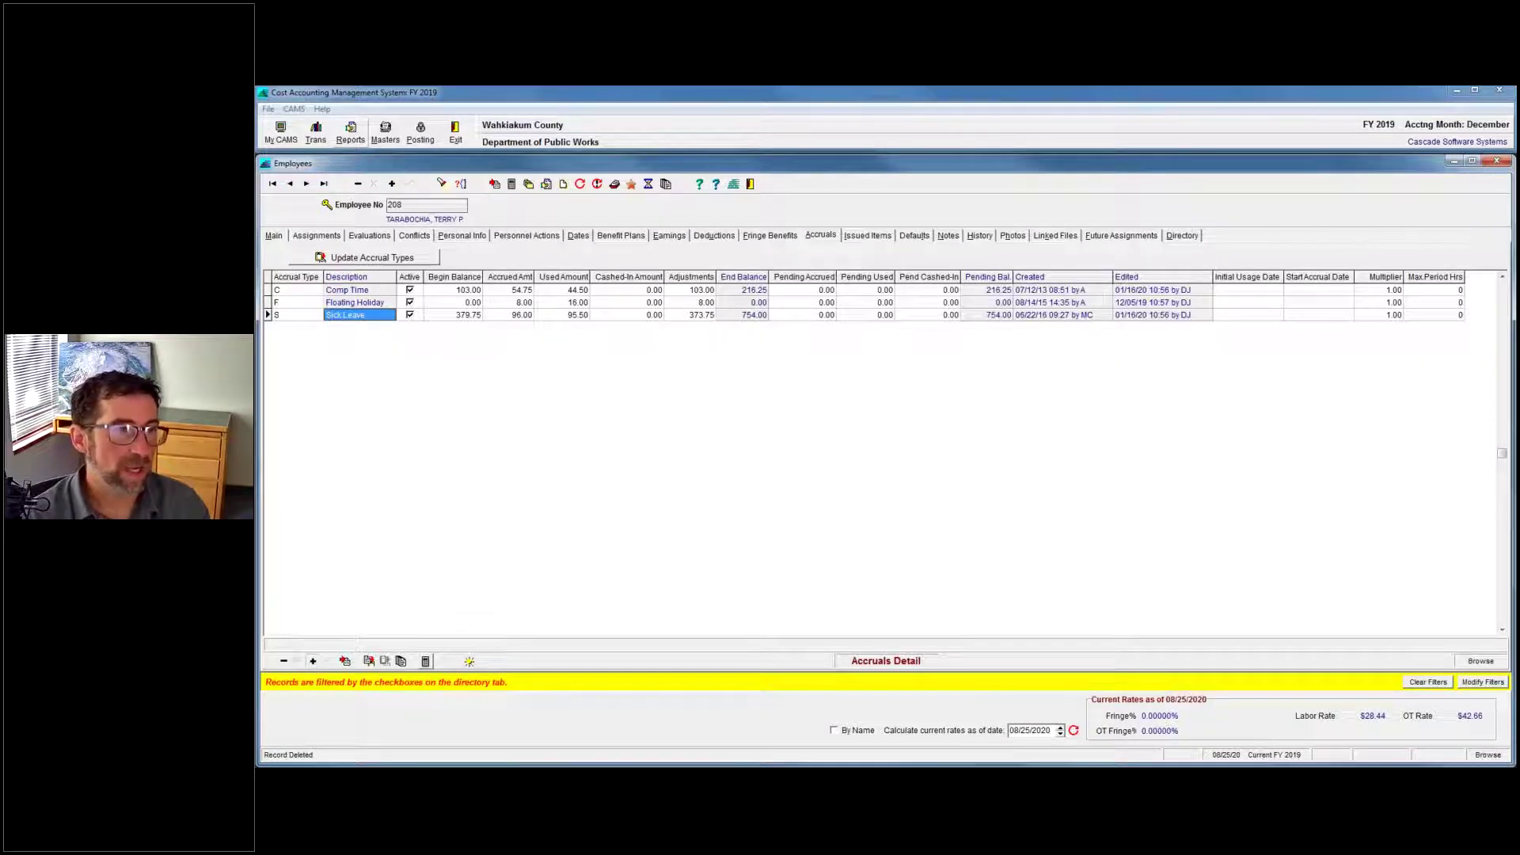
Re-add Annual Leave (type V) as a new accrual row with zero balances and save it.
left_click(318, 327)
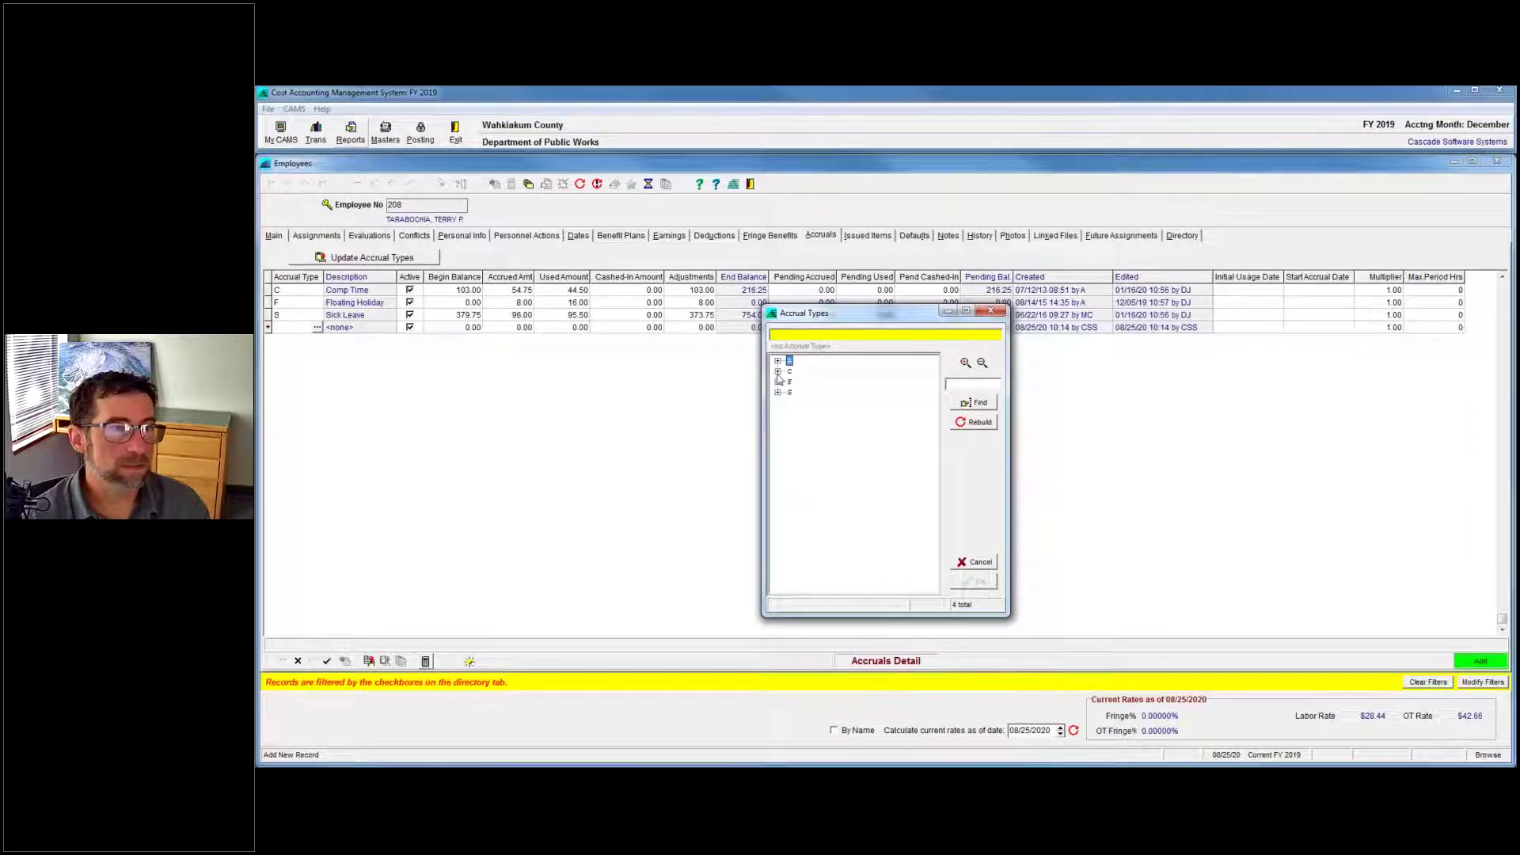
double_click(784, 362)
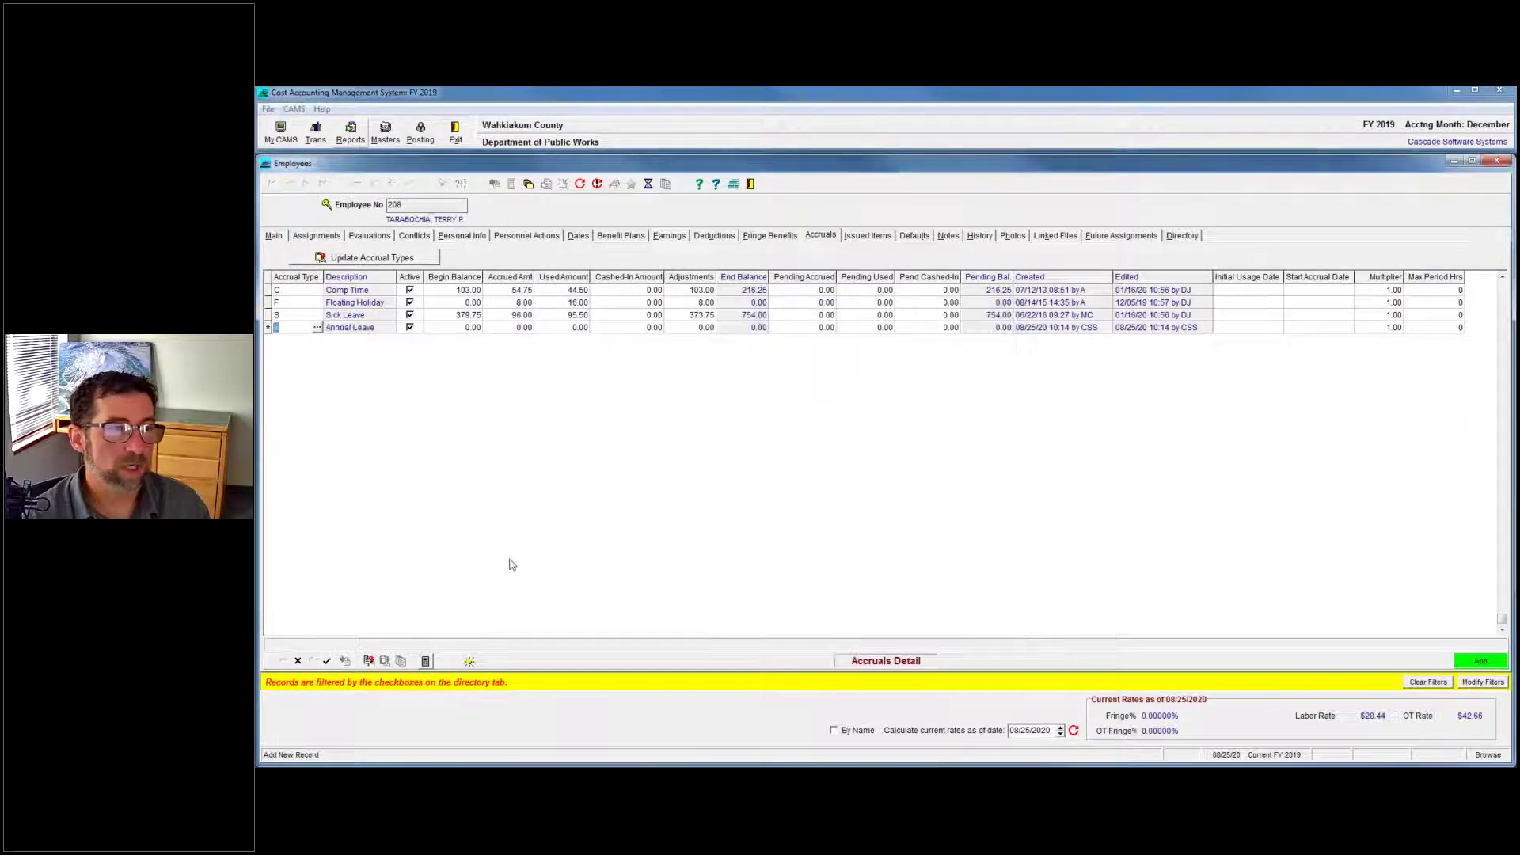
left_click(326, 660)
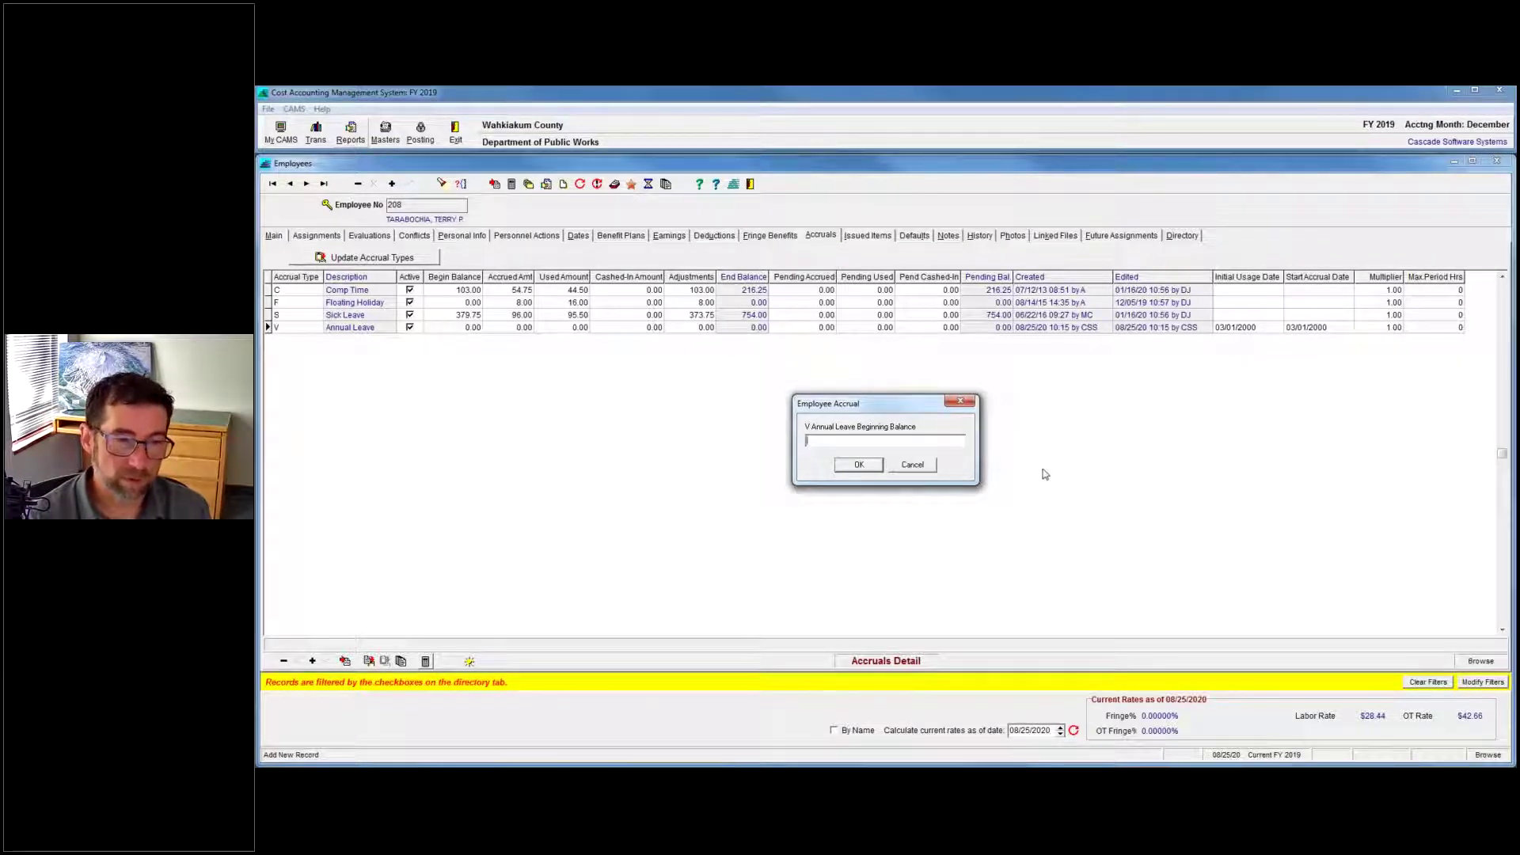
Dismiss the beginning-balance prompt without a value, keeping Annual Leave at 0.00.
left_click(859, 465)
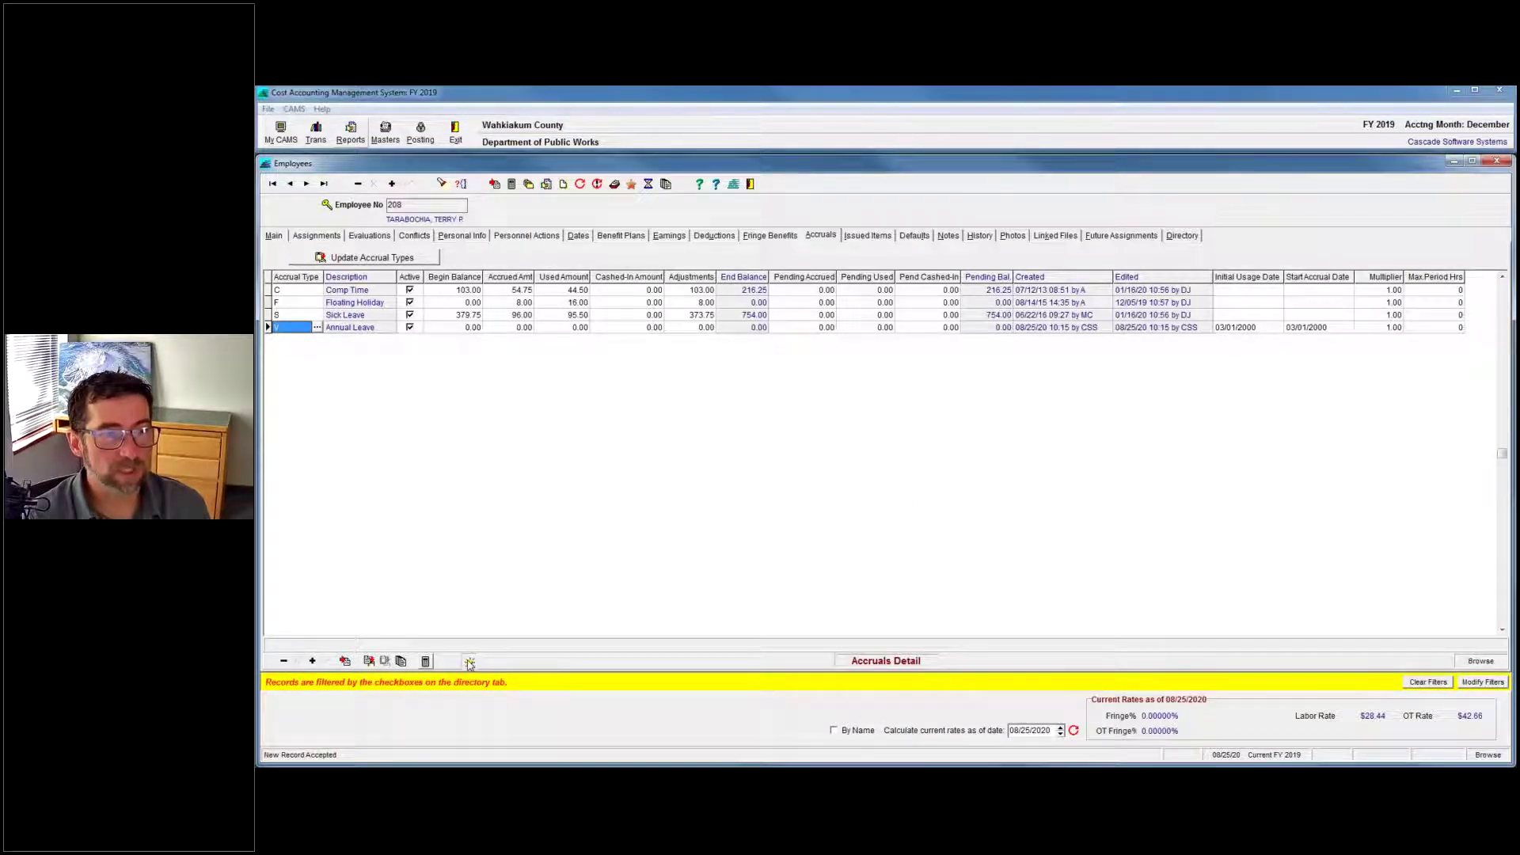
left_click(913, 466)
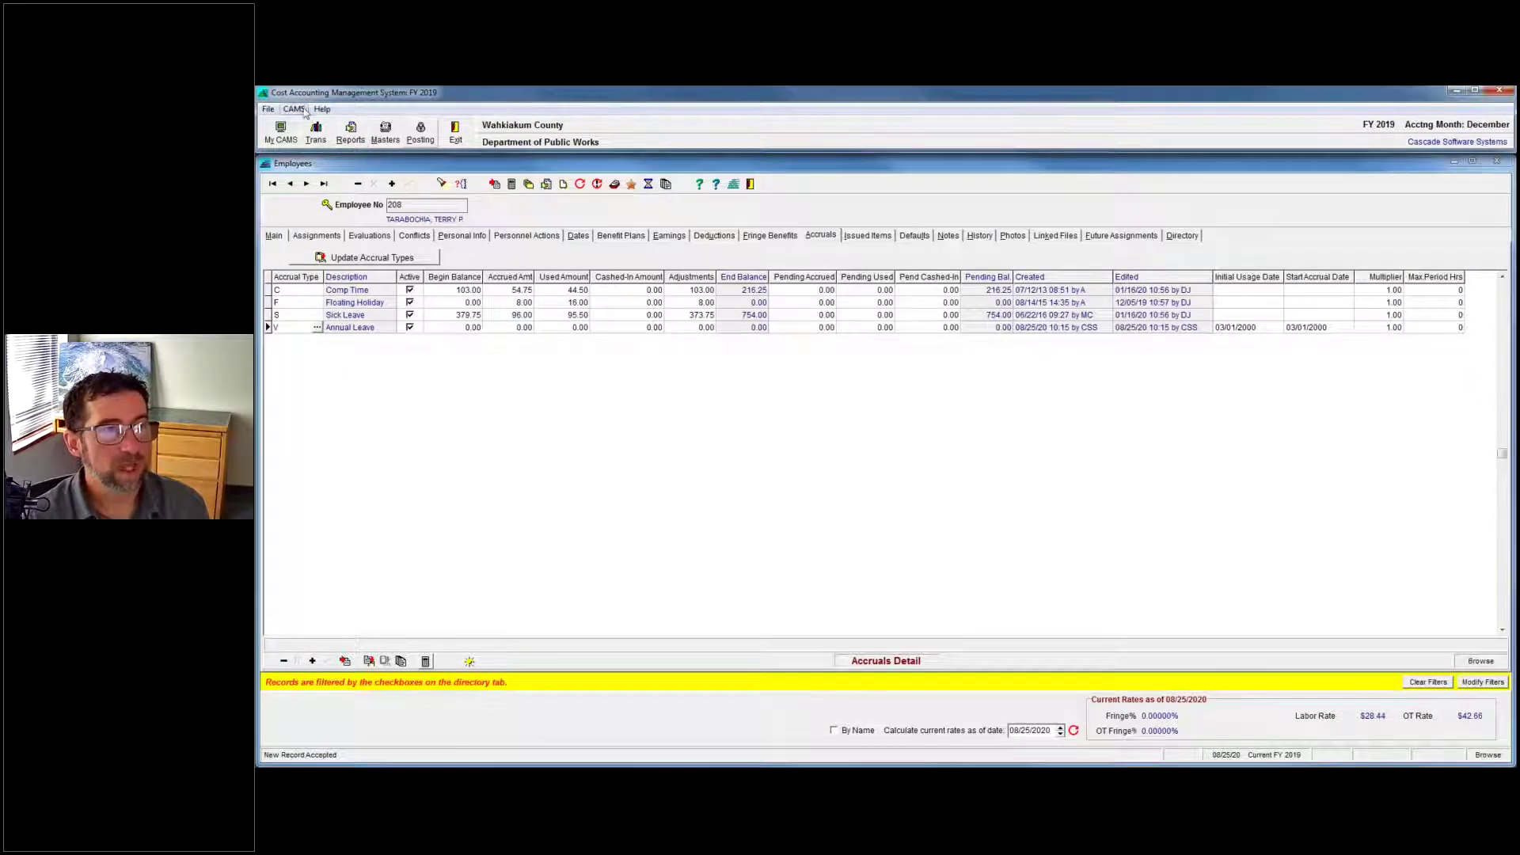
left_click(294, 109)
mouse_move(309, 126)
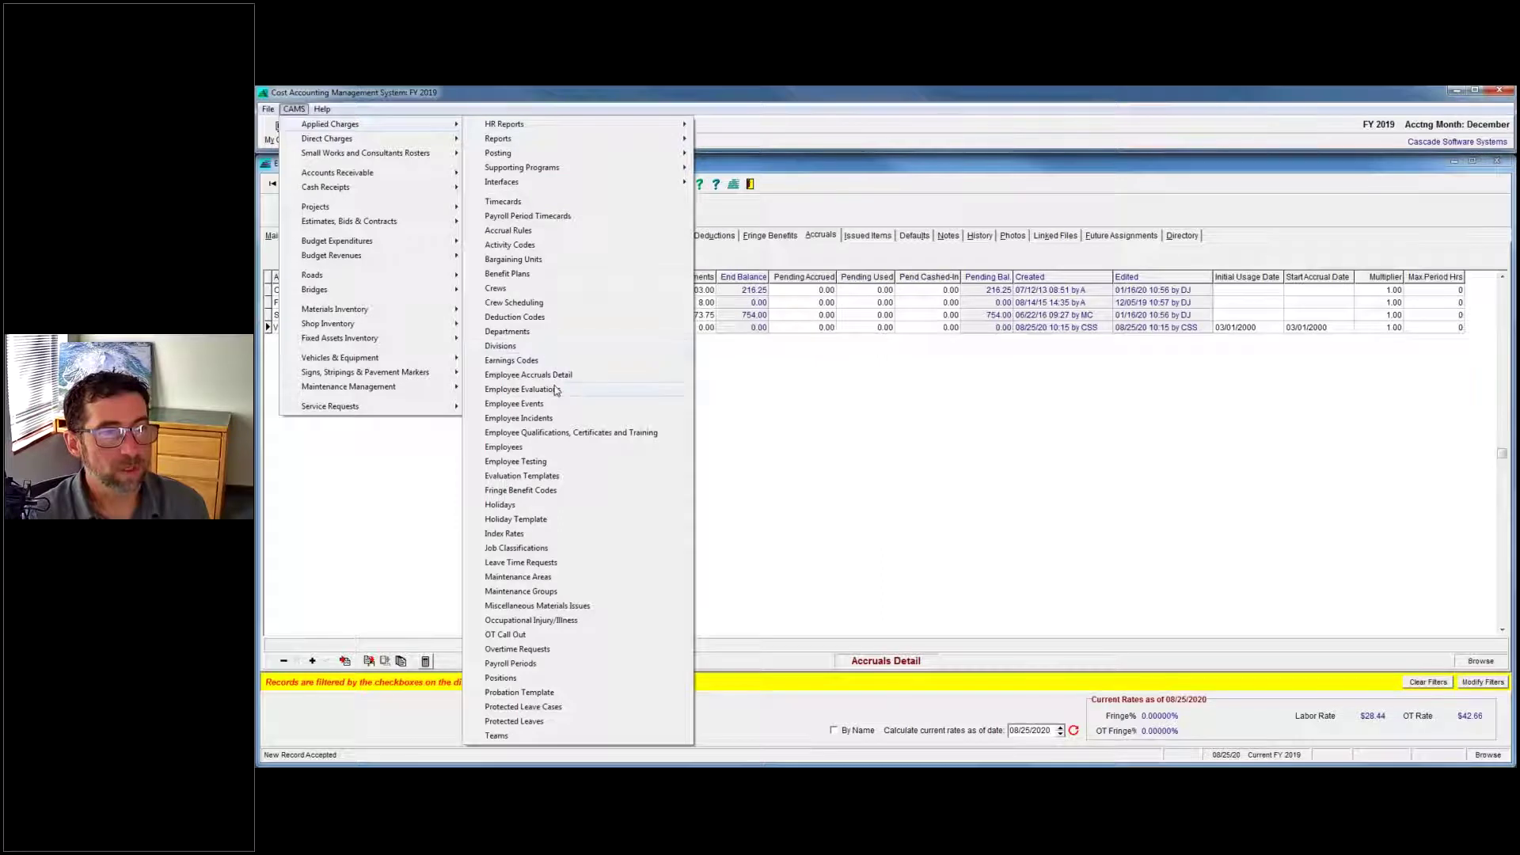
Open Employee Accruals Detail from the HR submenu.
left_click(823, 383)
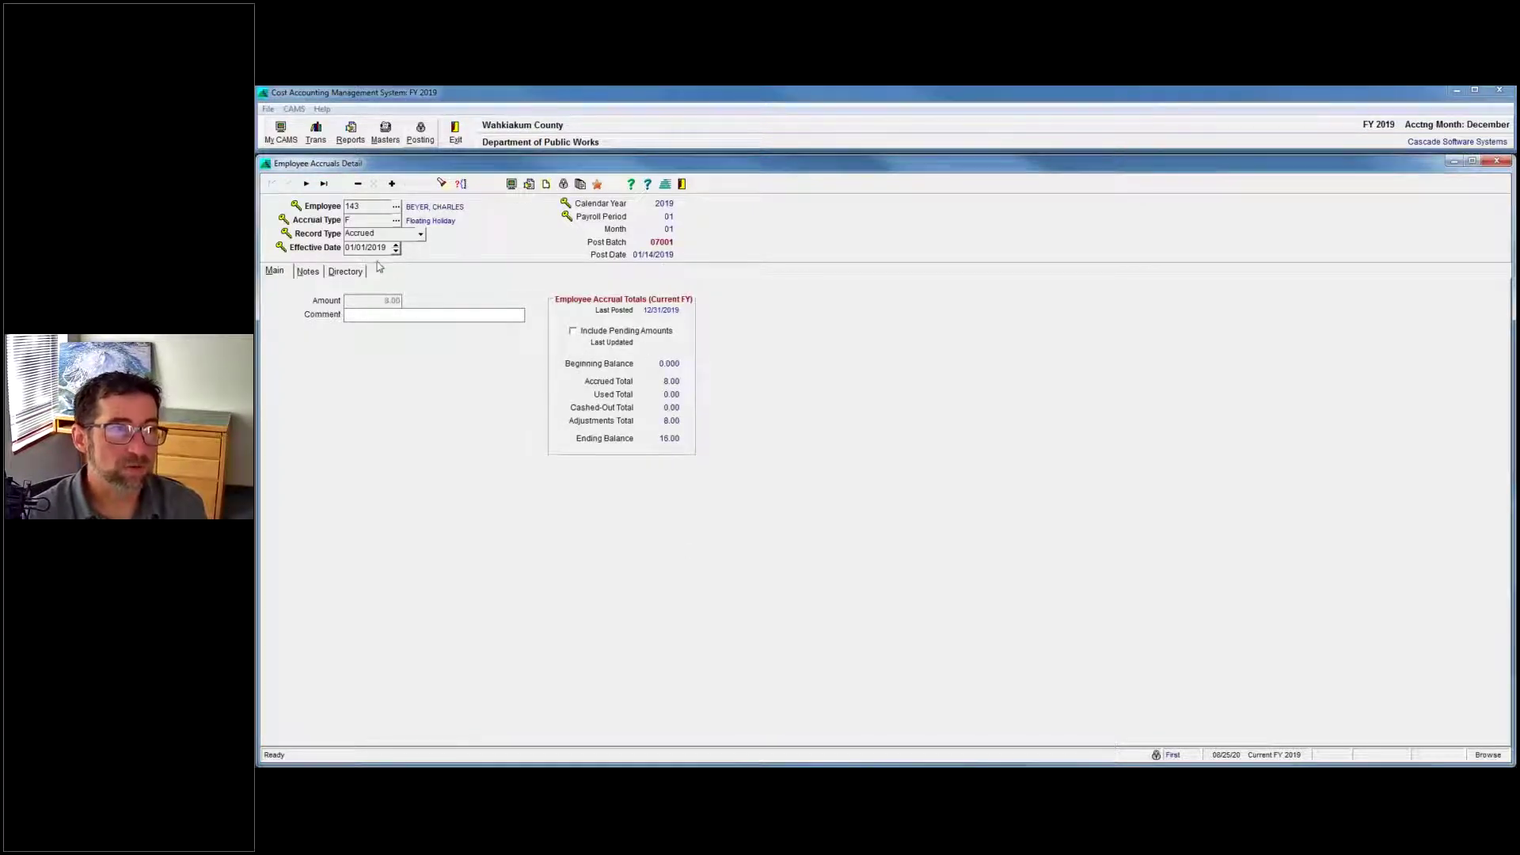
View a Sick Leave record from the Directory, then add a blank Adjustment record dated 08/25/2020.
left_click(345, 271)
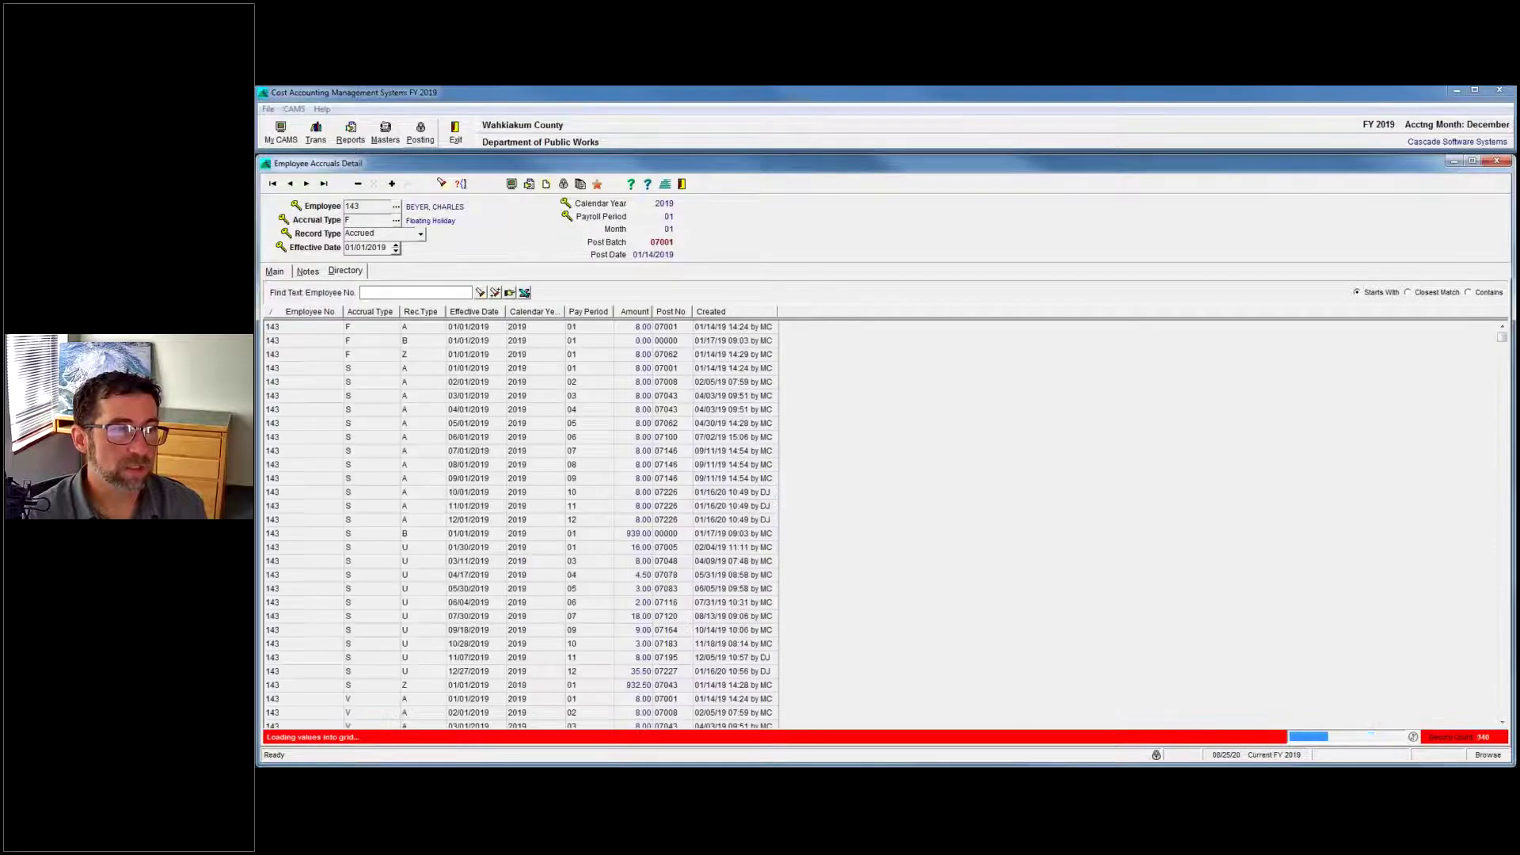
double_click(432, 548)
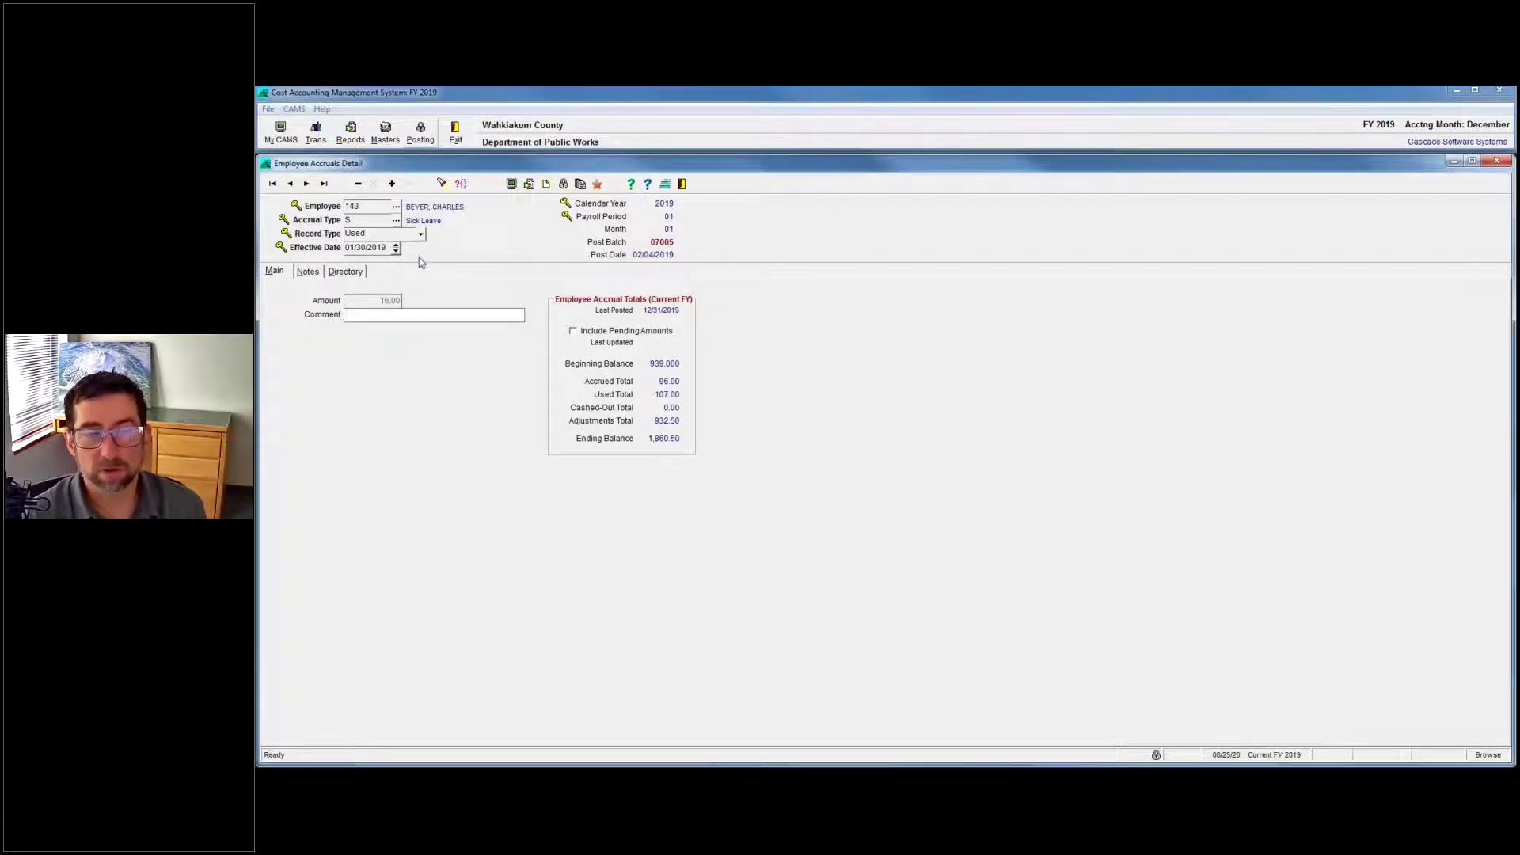
left_click(391, 184)
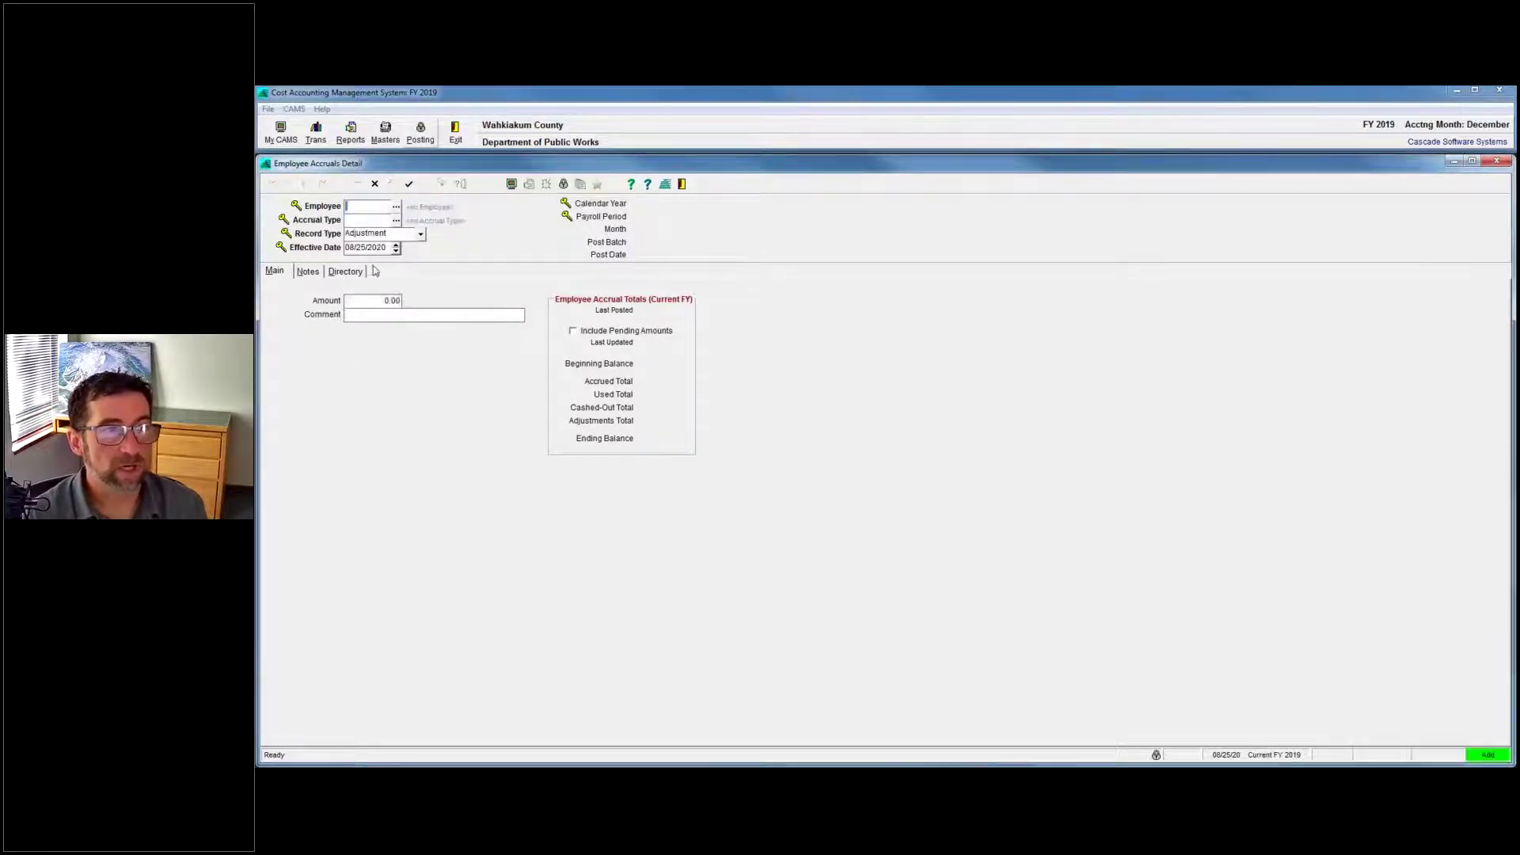
Find the employee with a name search in the Employees lookup and select them.
left_click(396, 221)
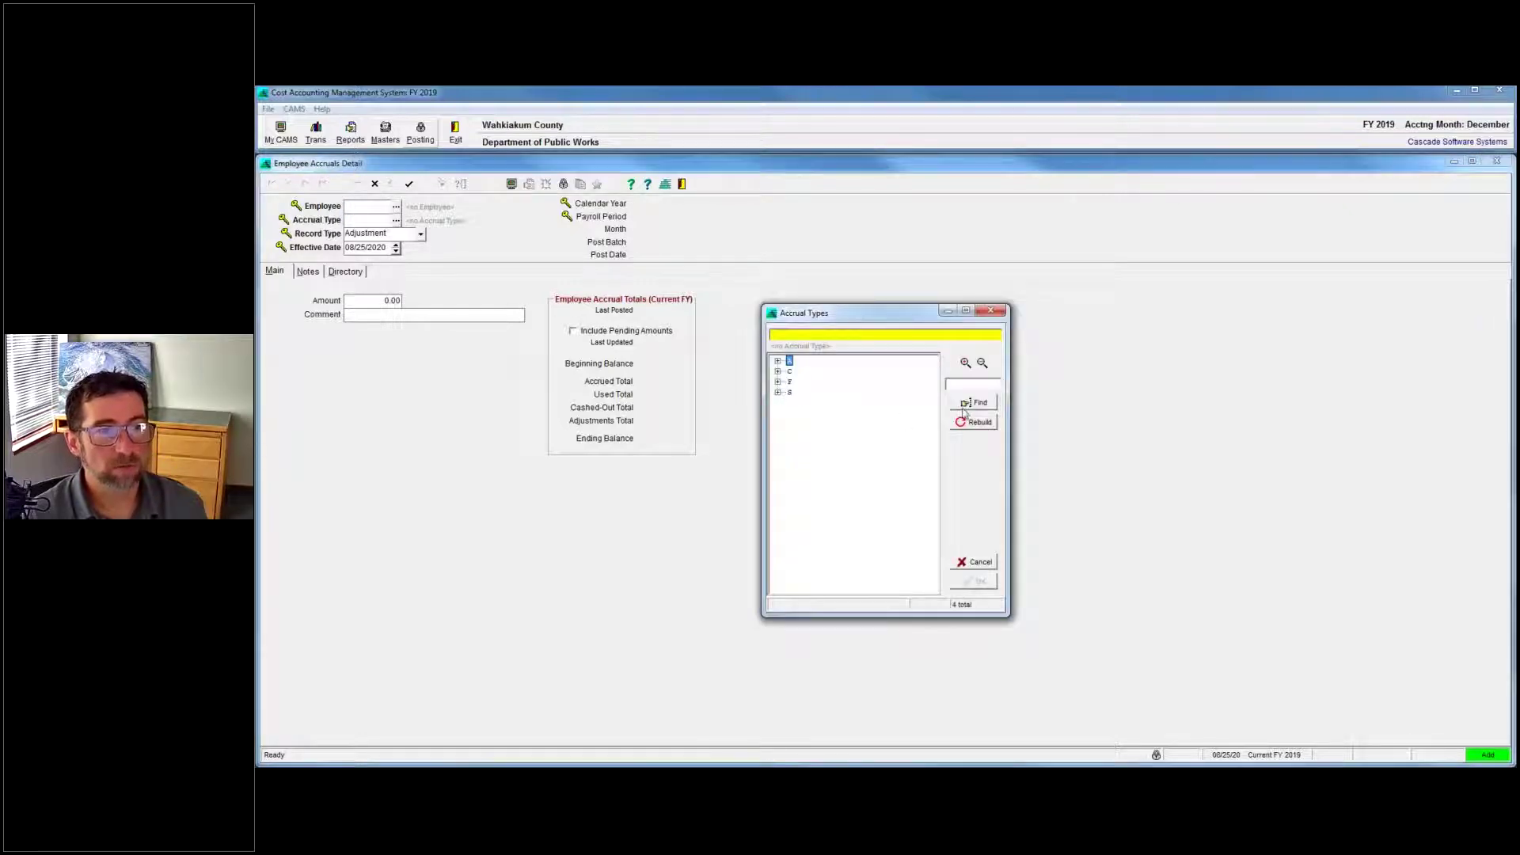
left_click(986, 564)
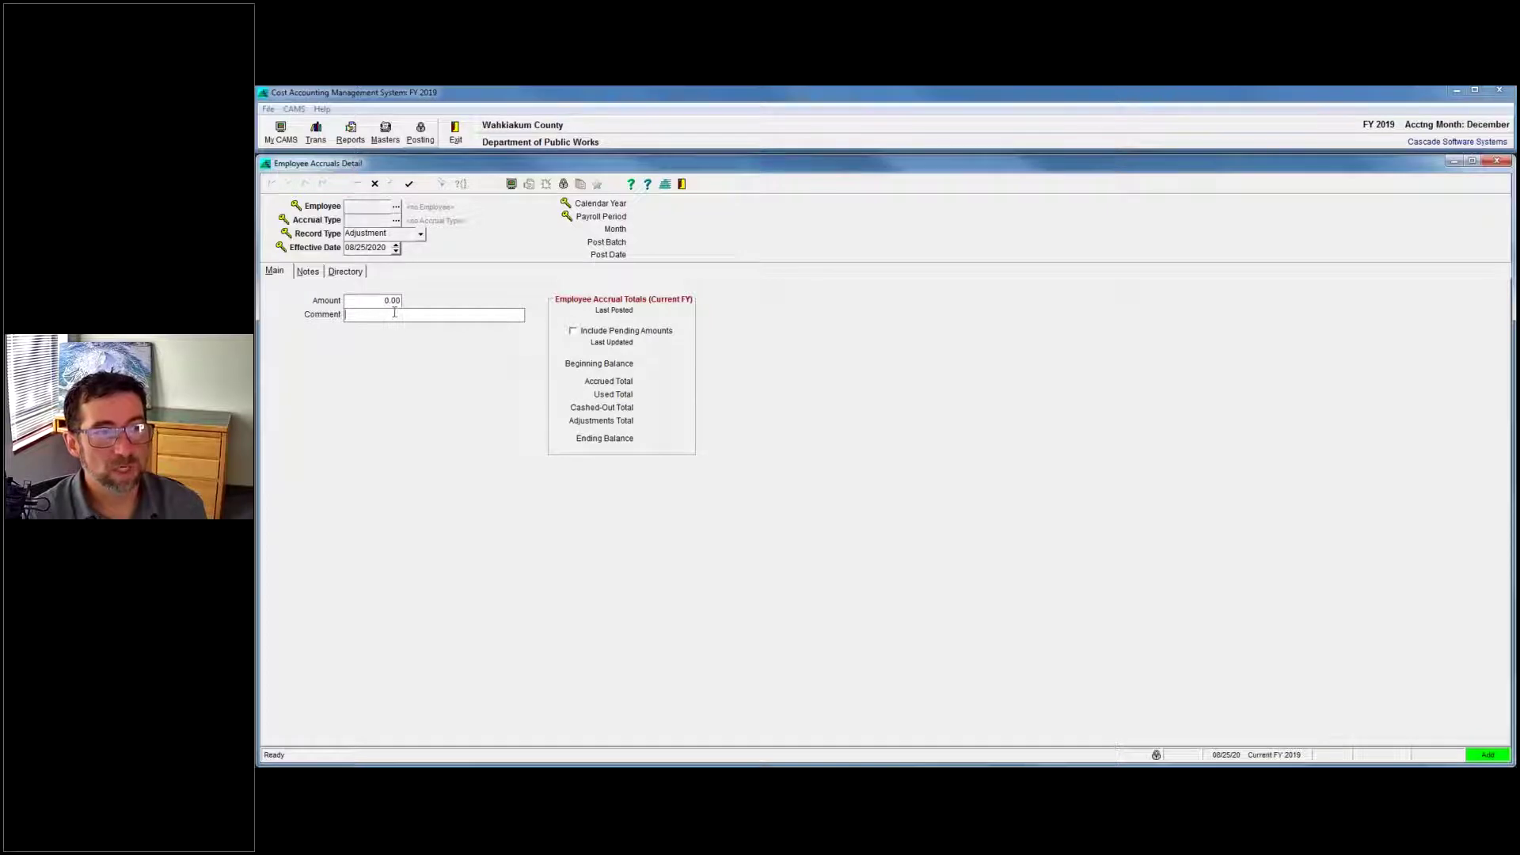
left_click(396, 206)
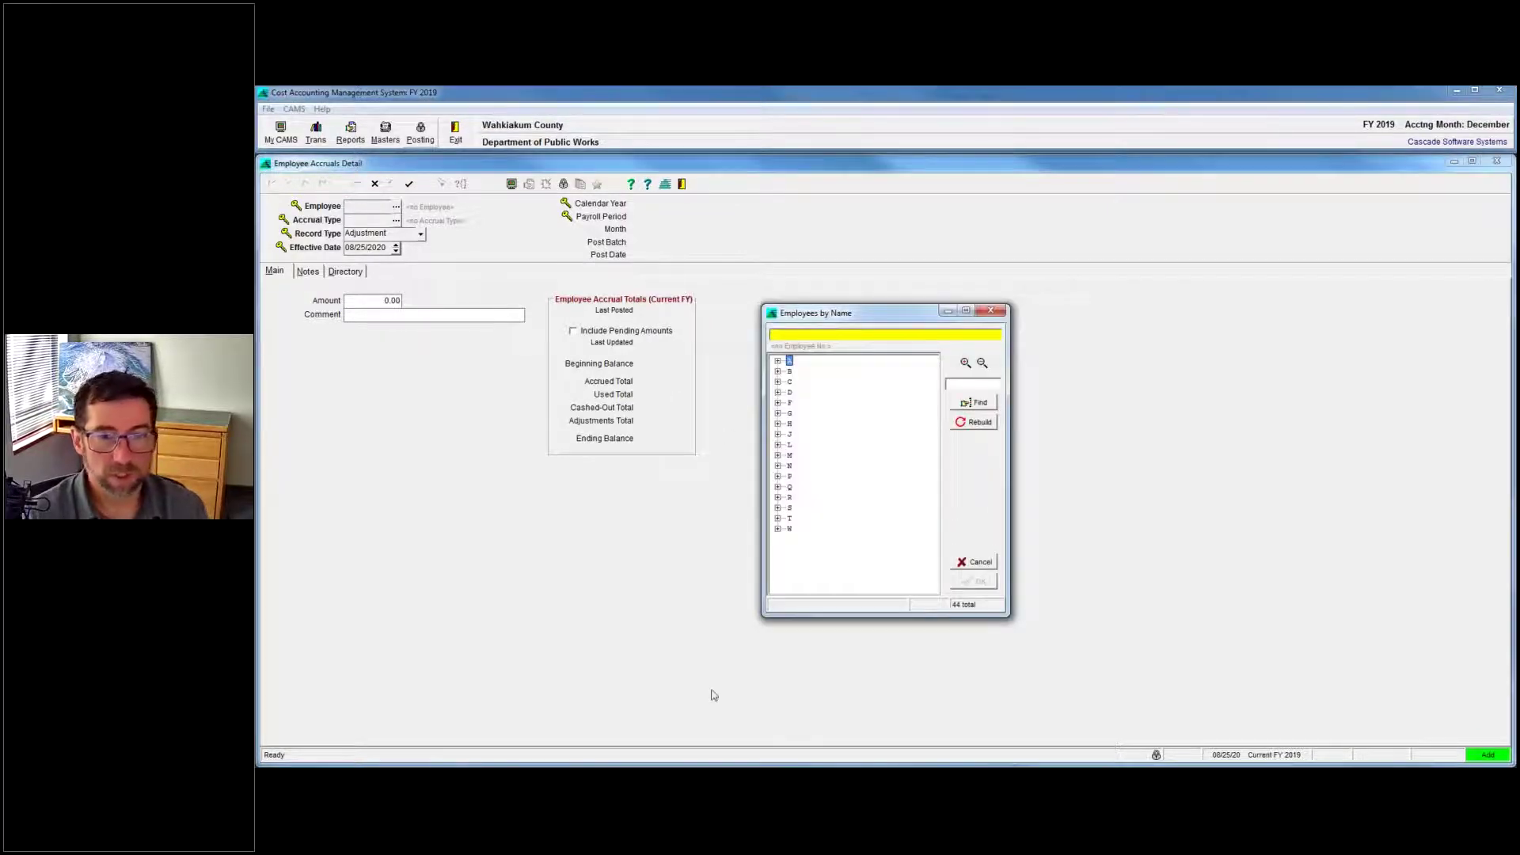
left_click(1163, 740)
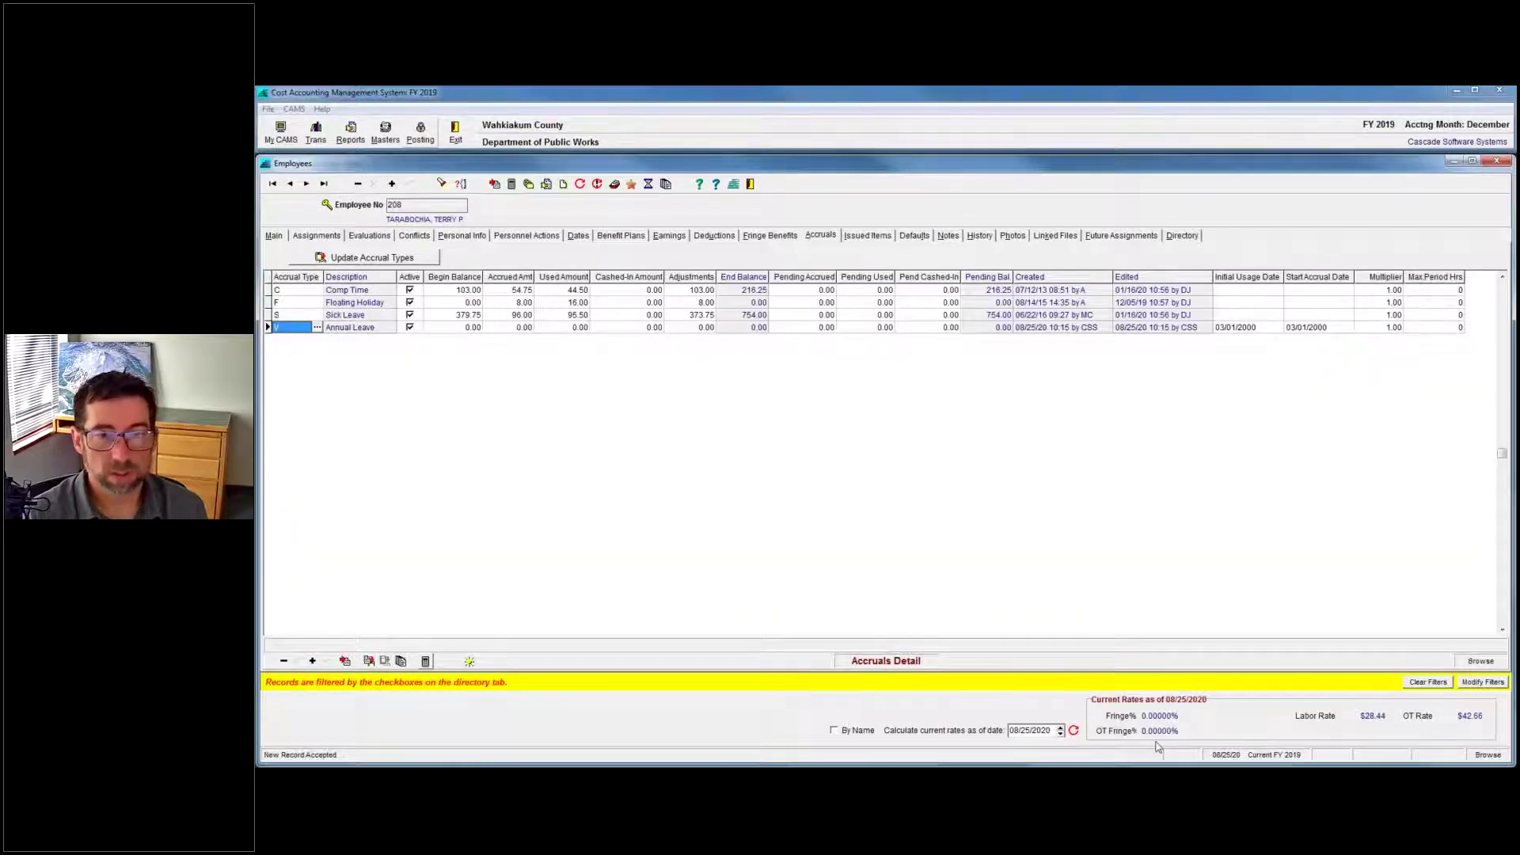
mouse_move(1156, 745)
left_click(1021, 717)
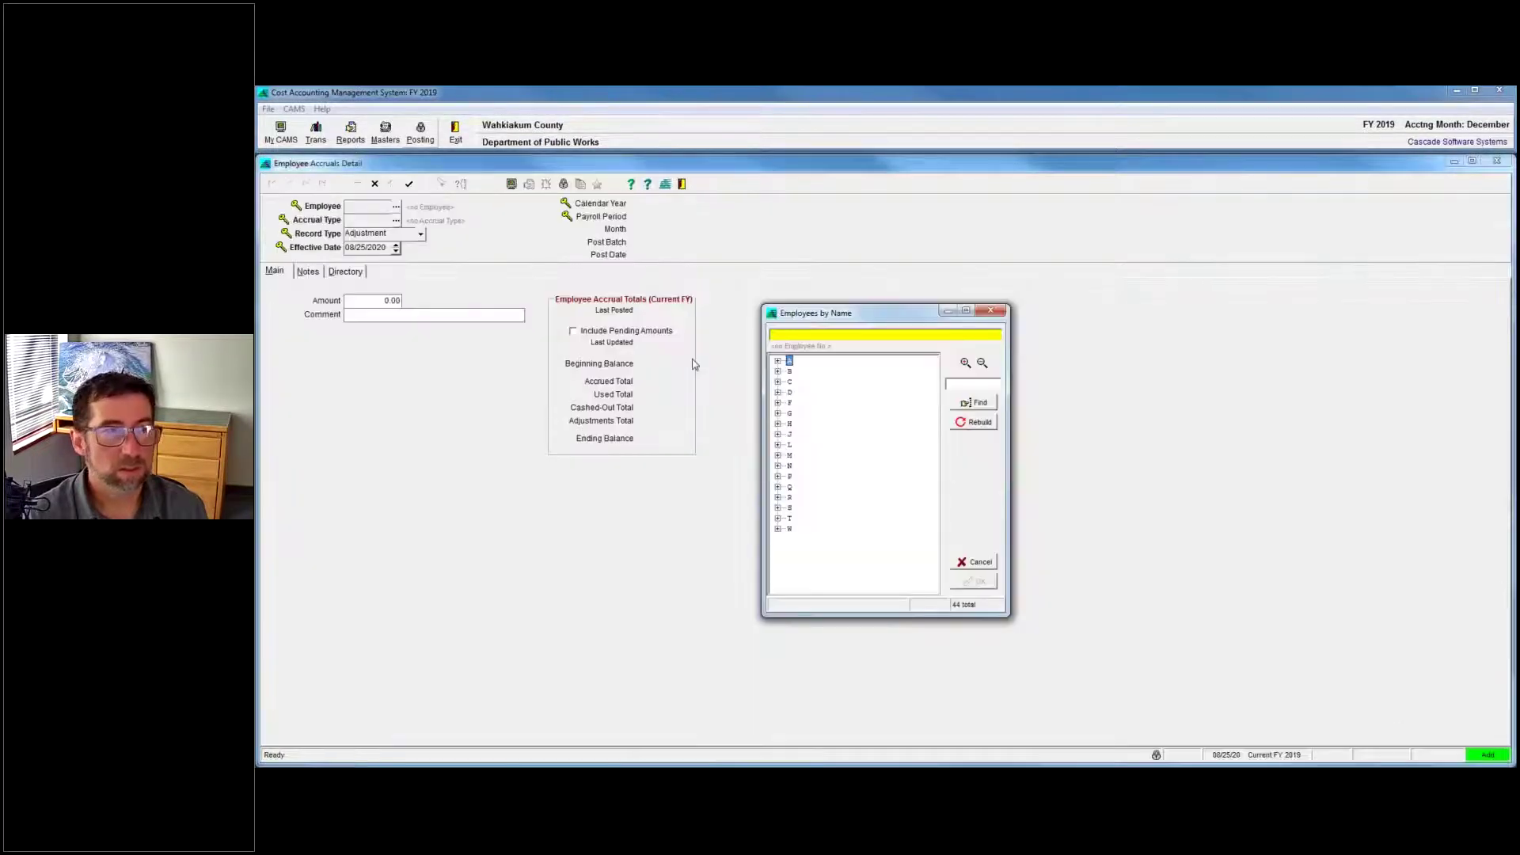
left_click(972, 384)
type("terr")
left_click(982, 405)
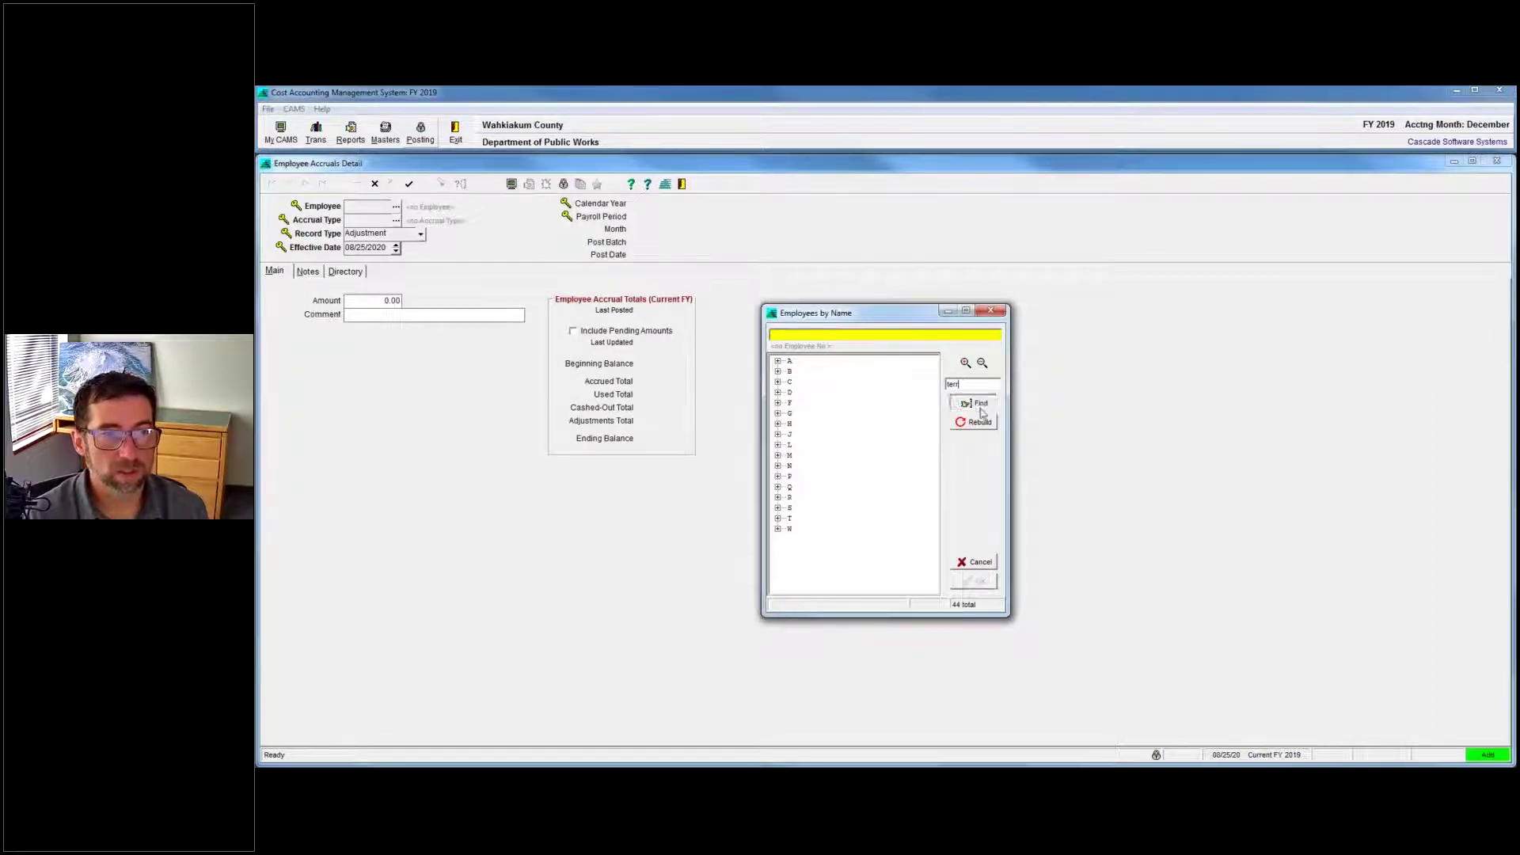
double_click(882, 538)
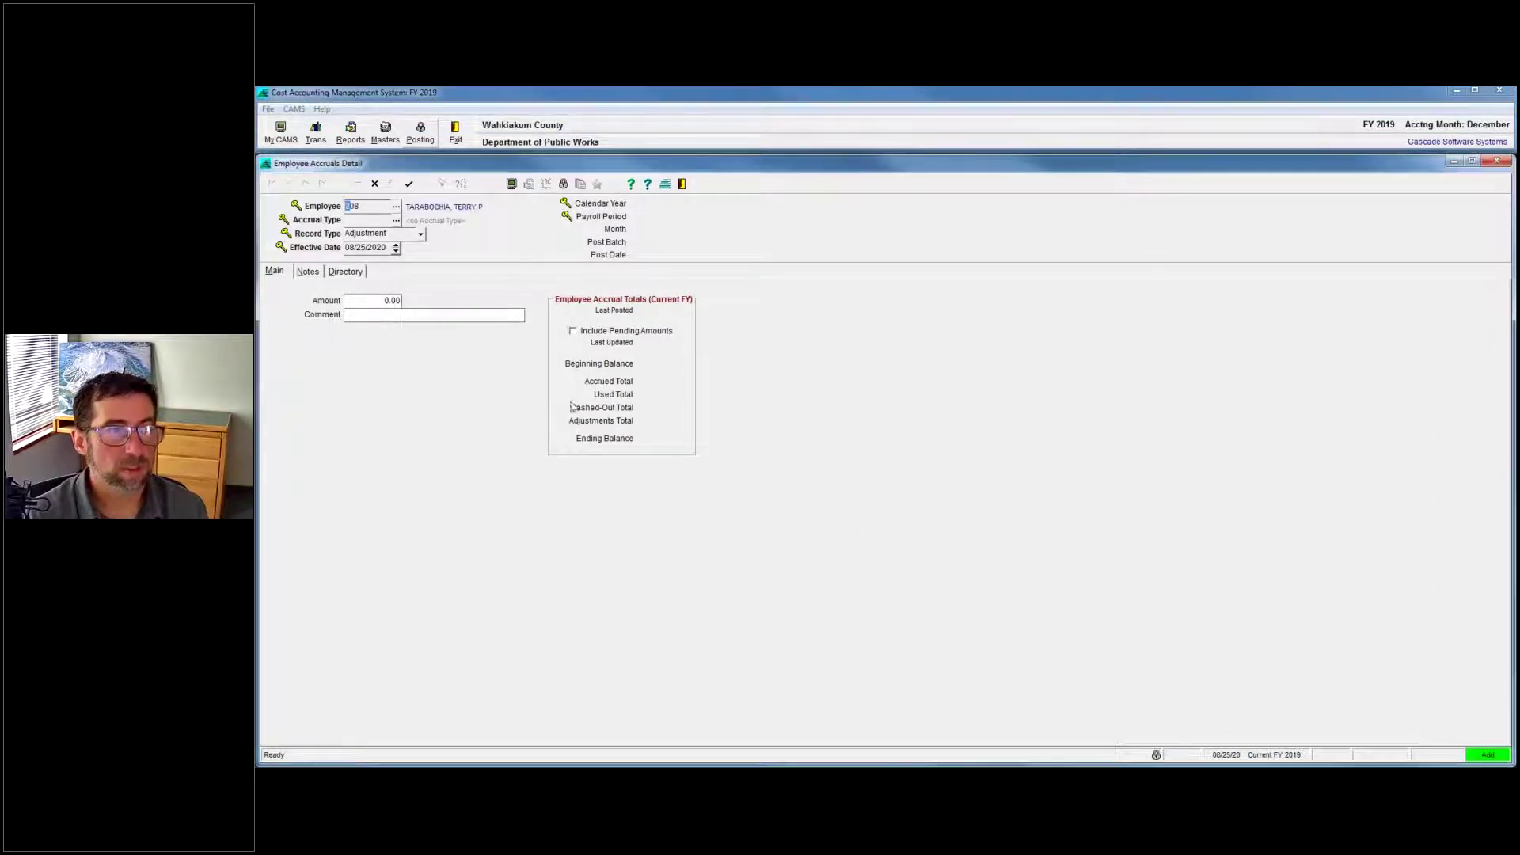
Choose Annual Leave as the accrual type and enter an amount of 50.
left_click(395, 220)
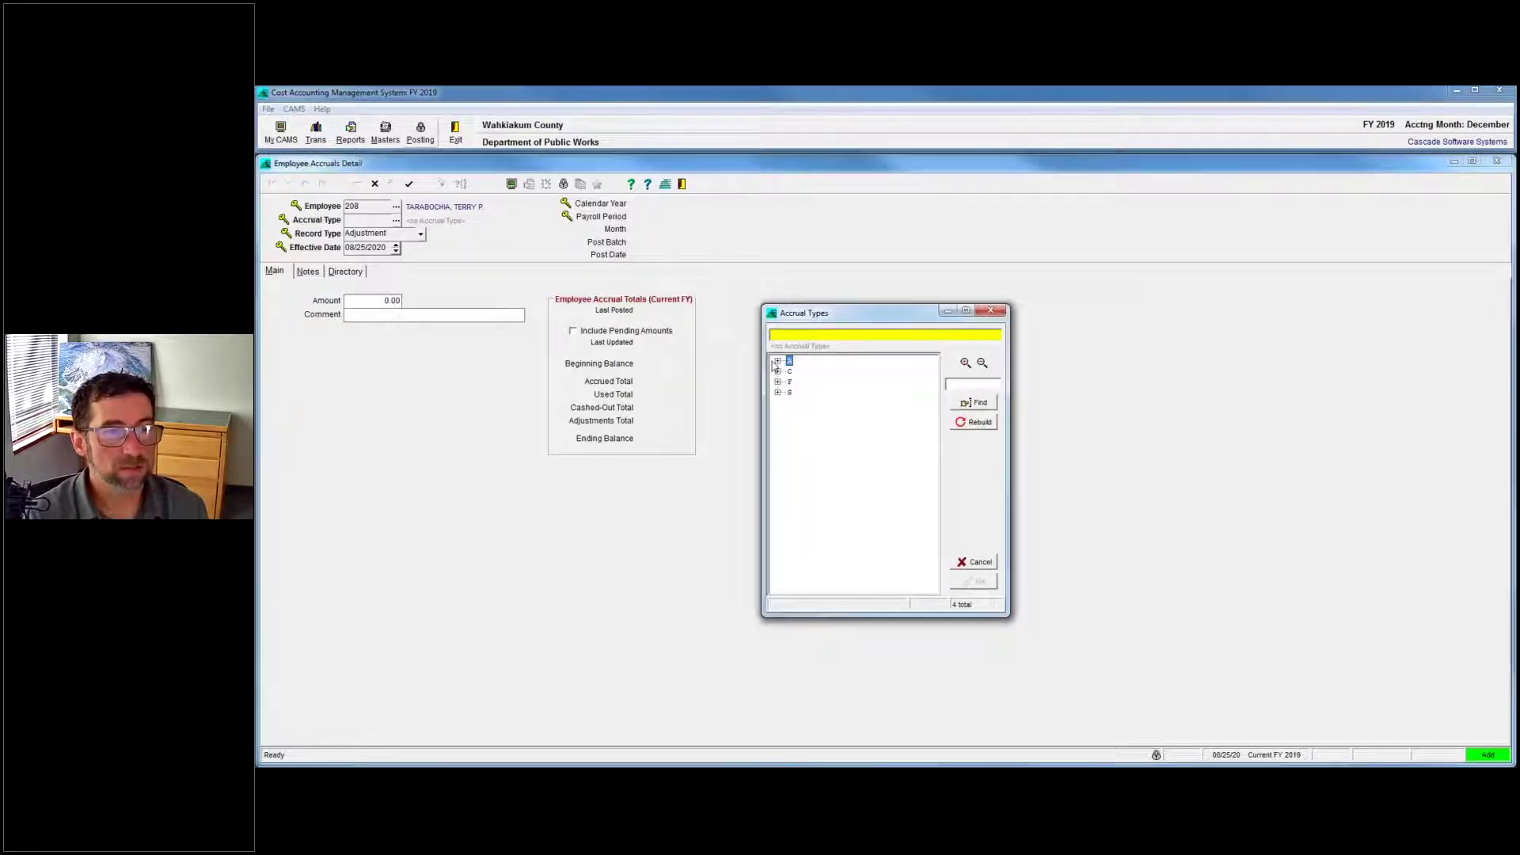
left_click(777, 361)
double_click(832, 373)
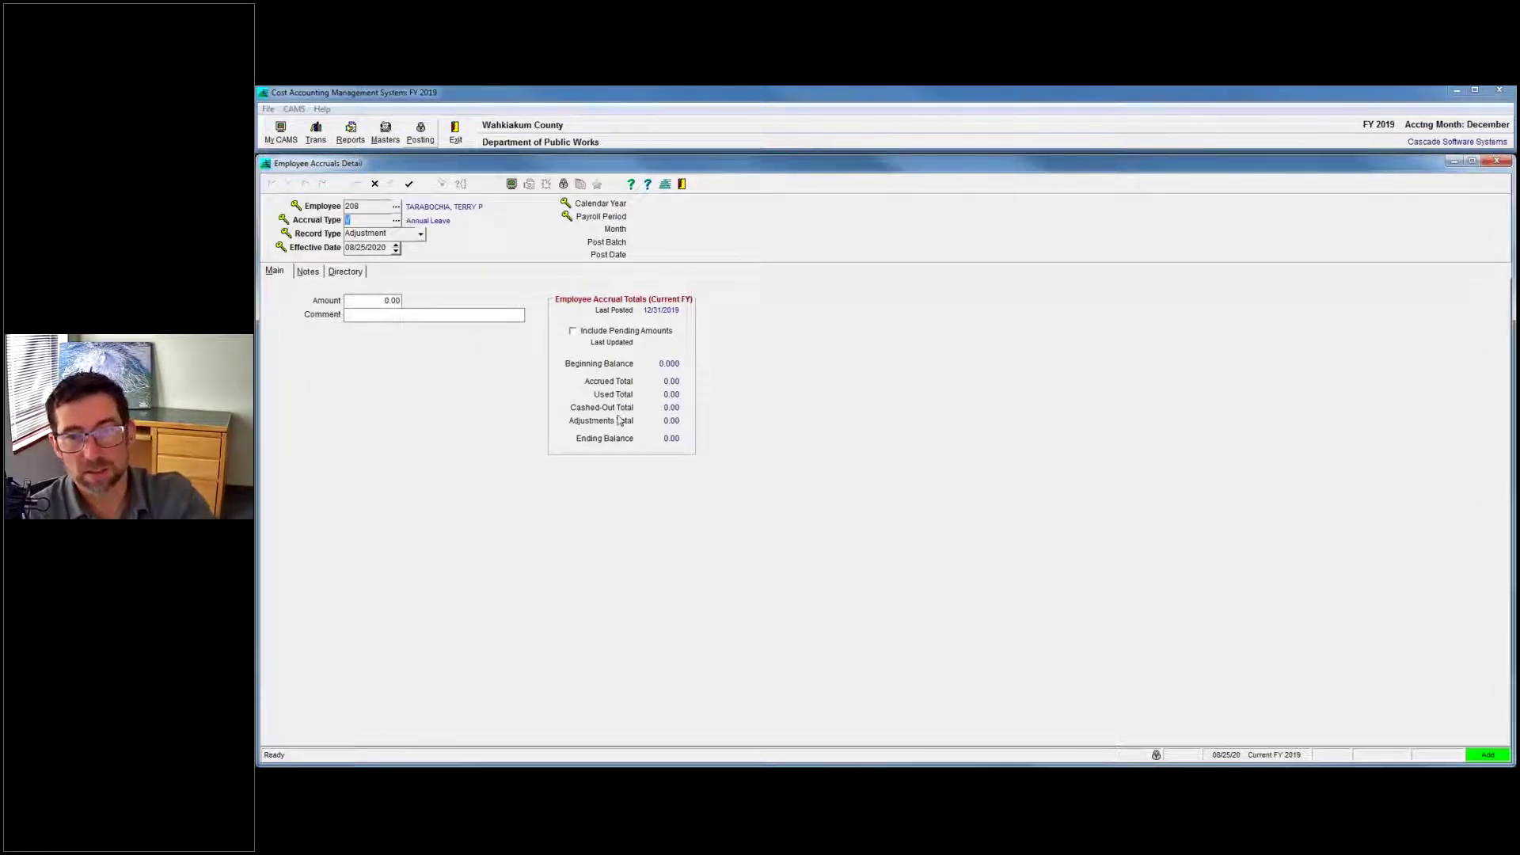
left_click(397, 300)
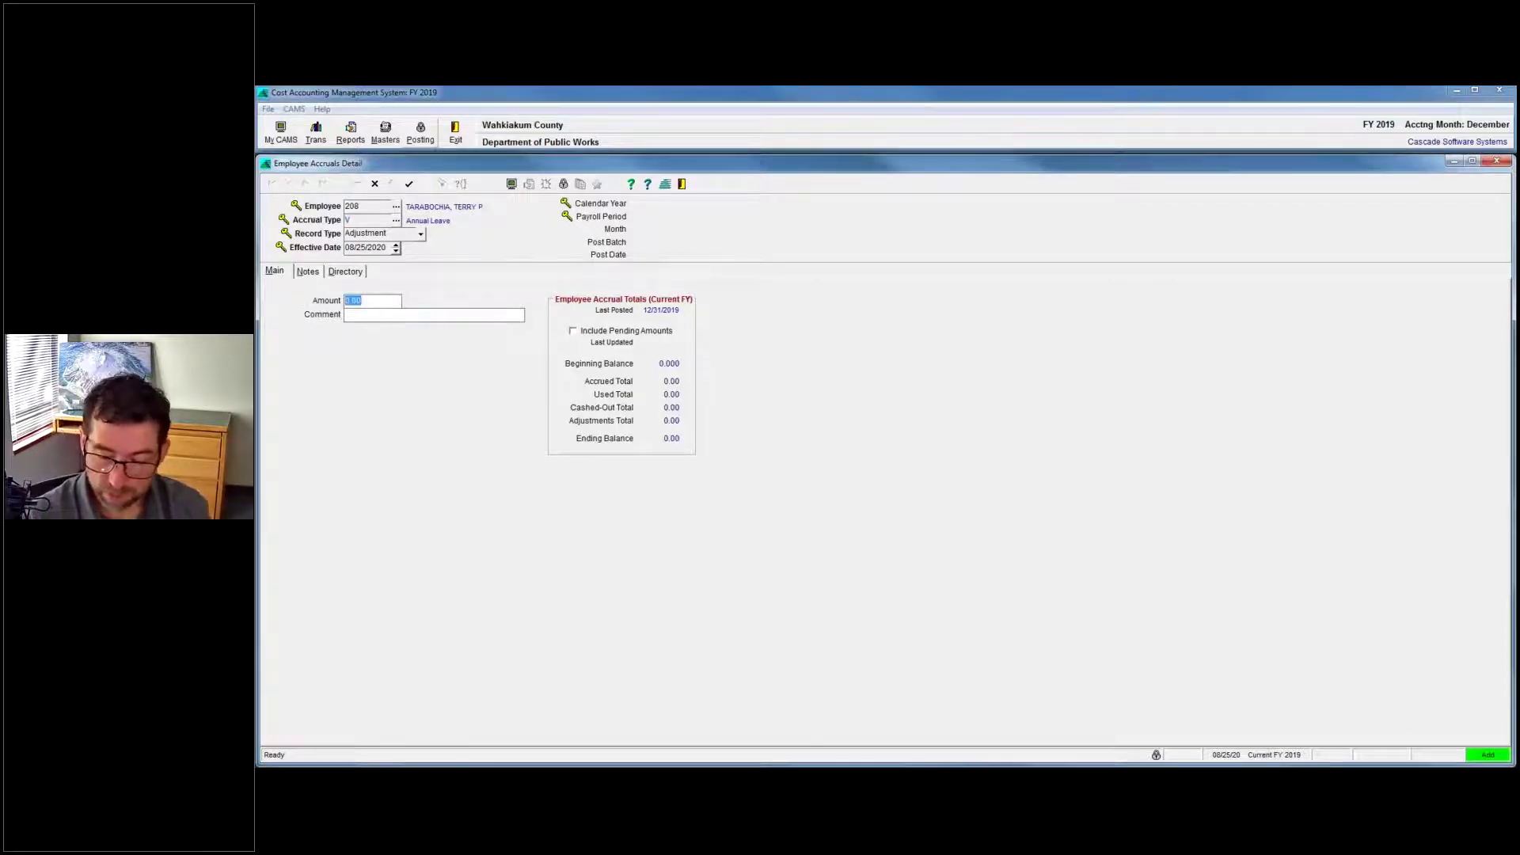
type("50")
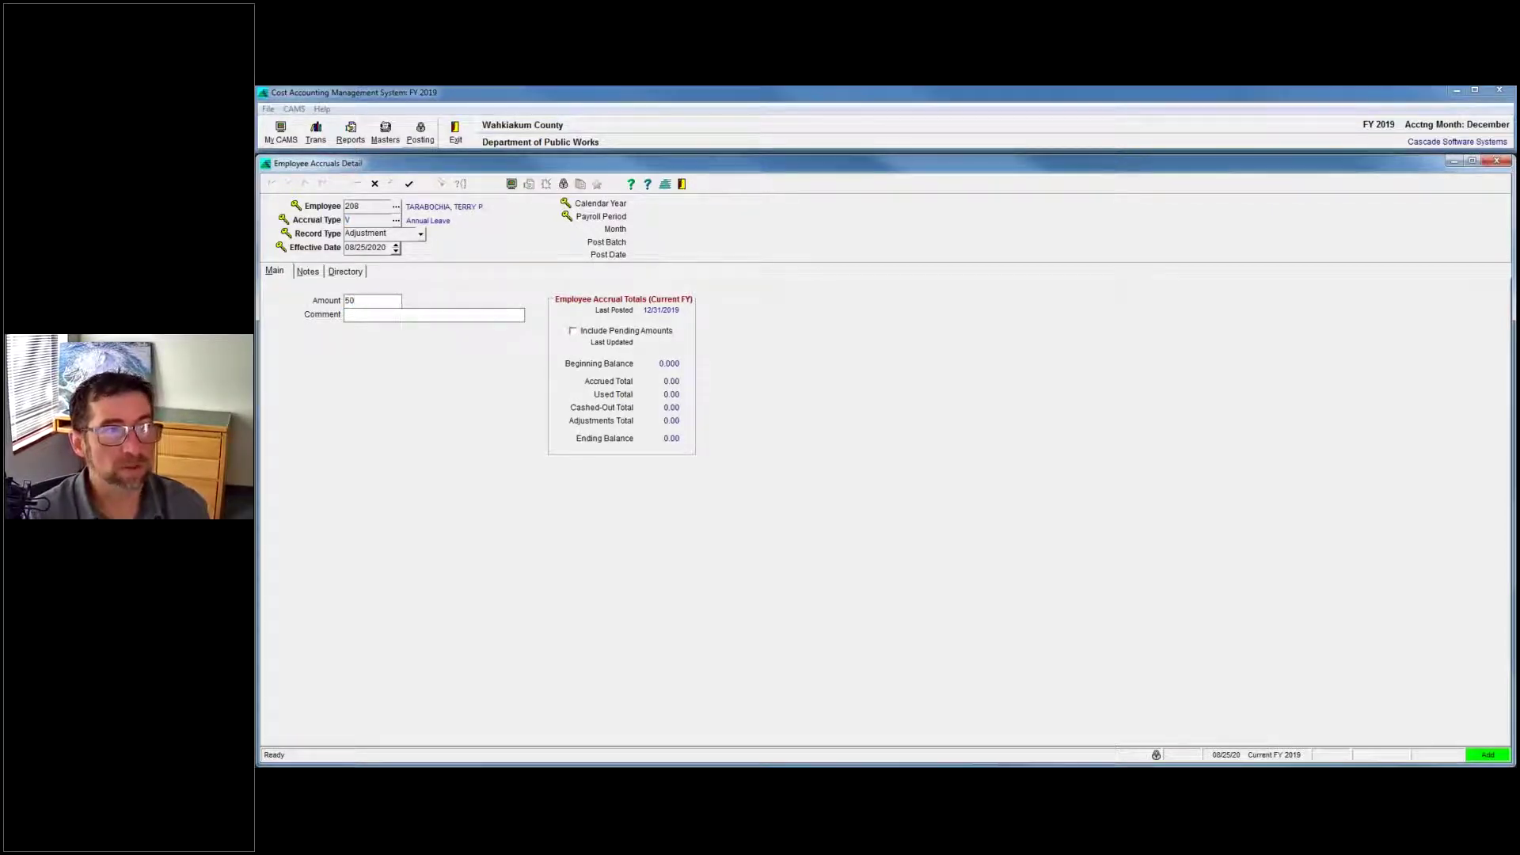
key("Return")
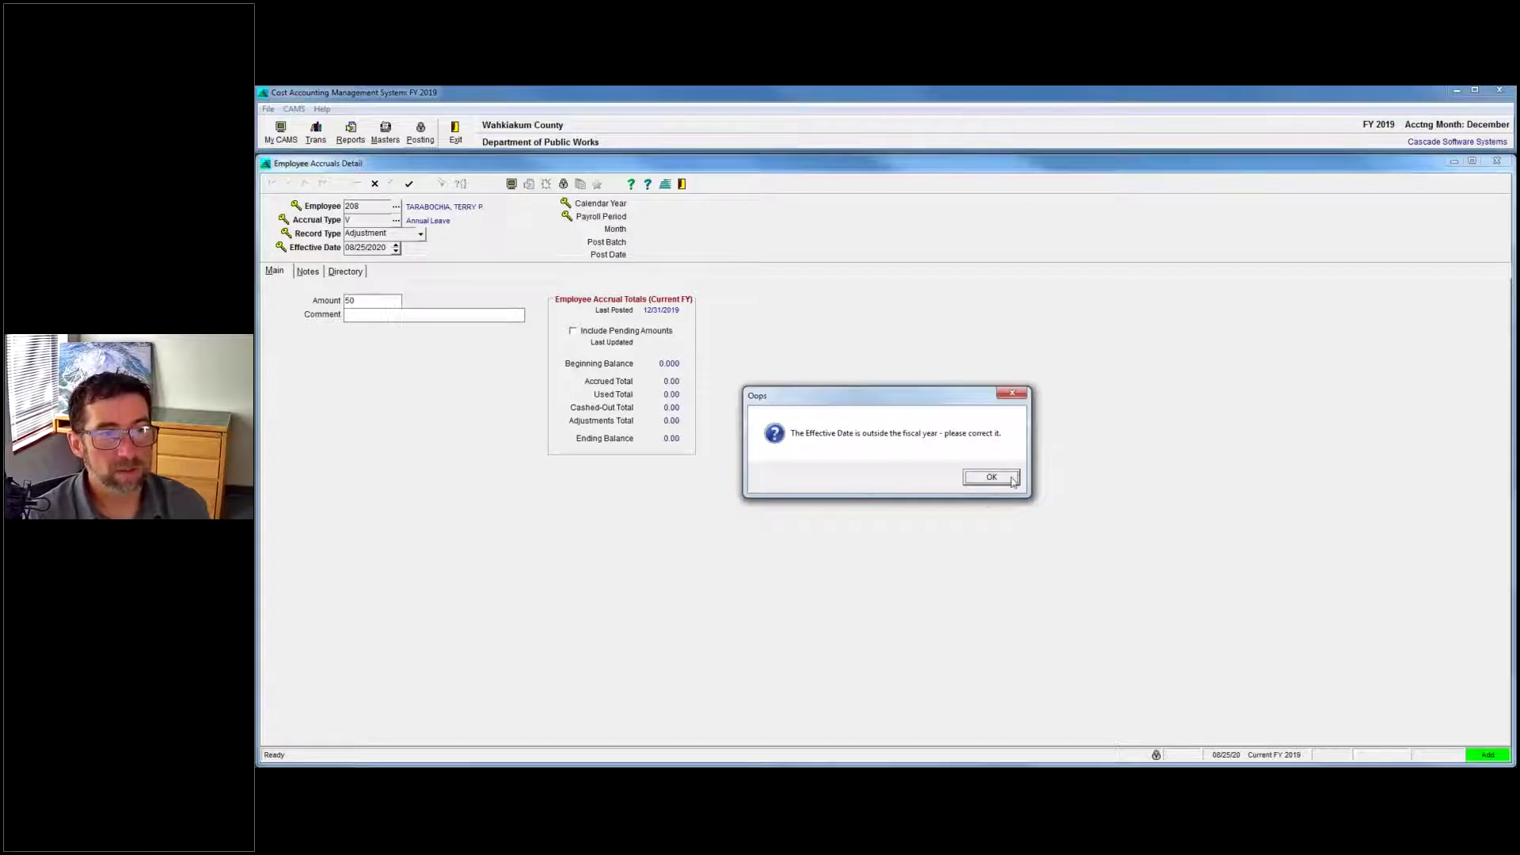
Dismiss the fiscal-year warning, enter effective date 05/01/19 and save the adjustment.
left_click(991, 477)
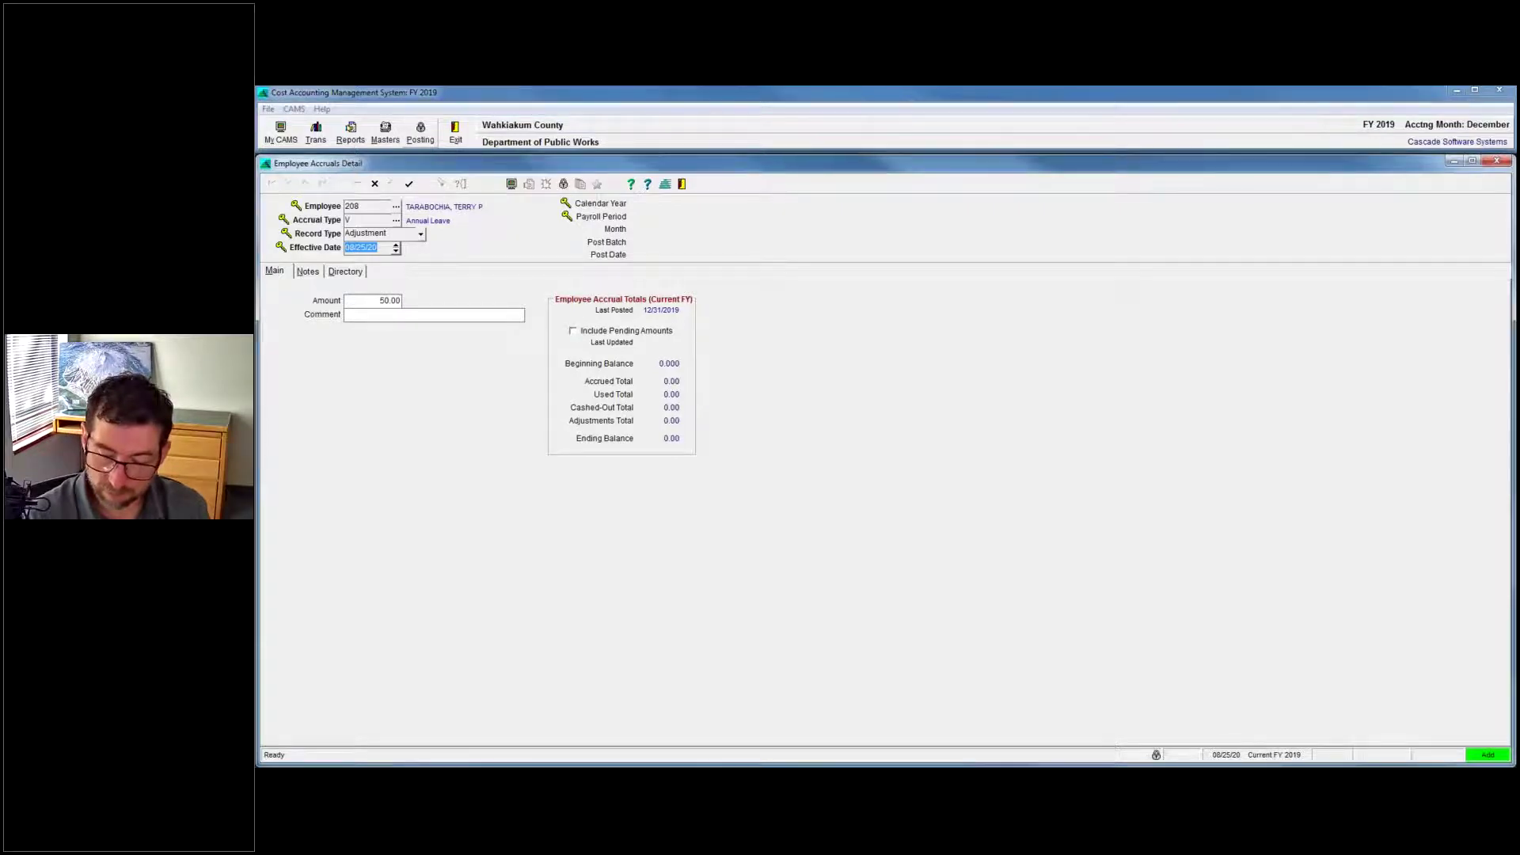
type("05/01/19")
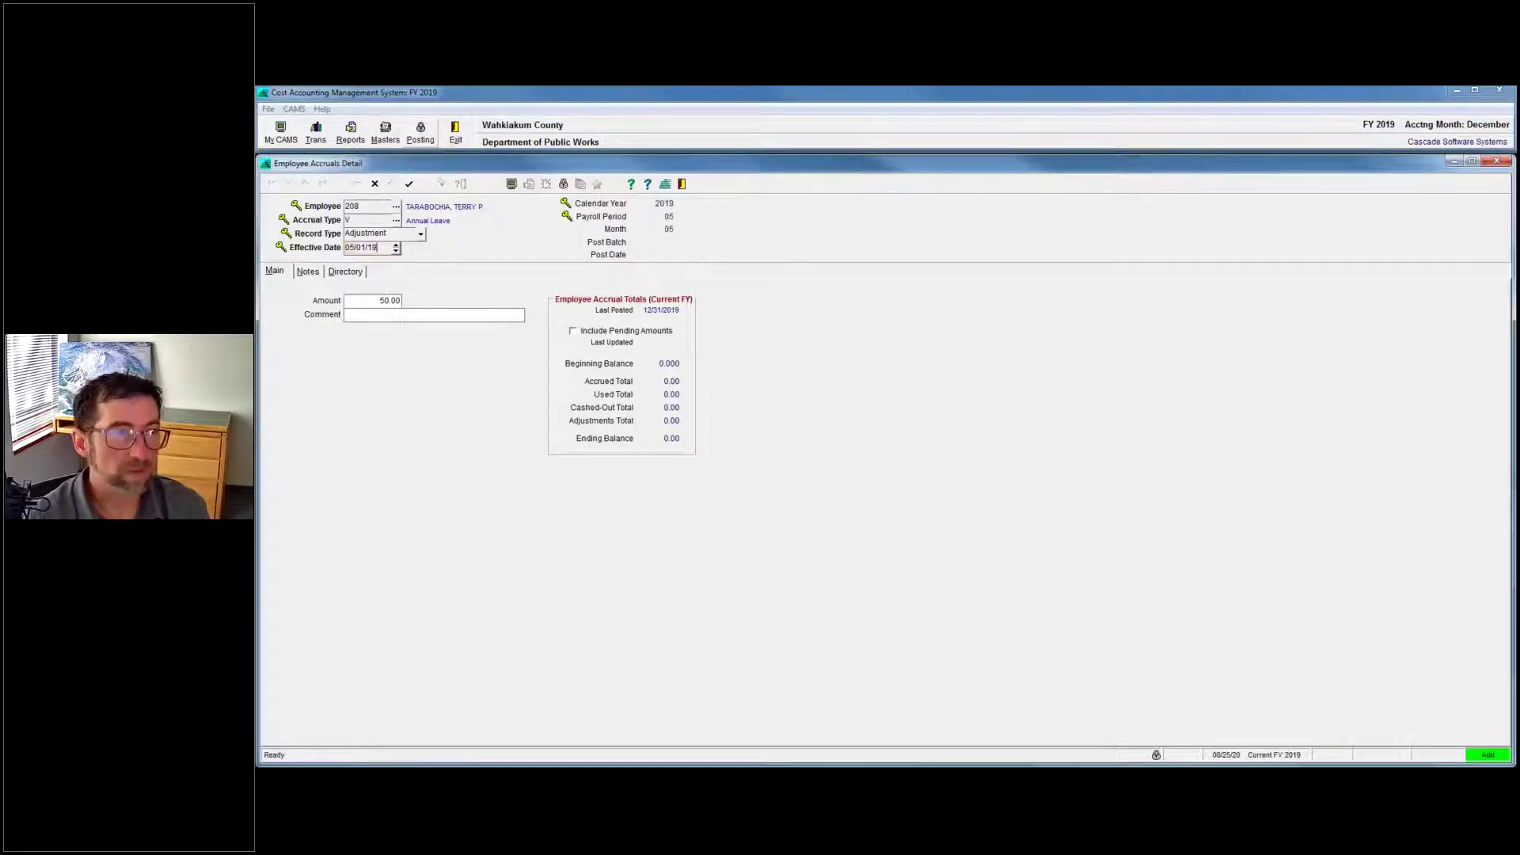
key("ctrl+s")
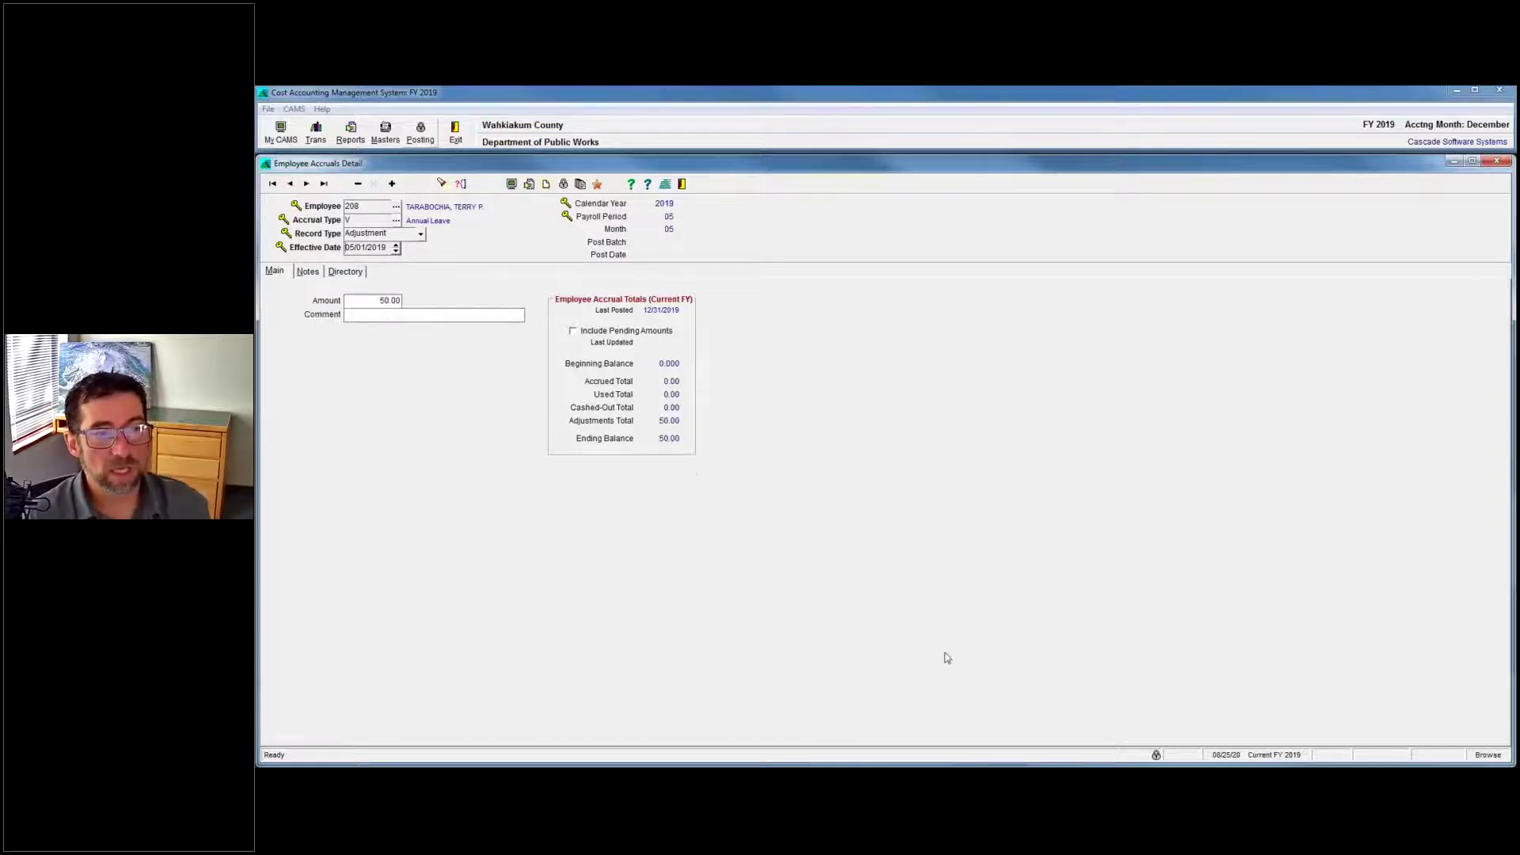
mouse_move(1239, 720)
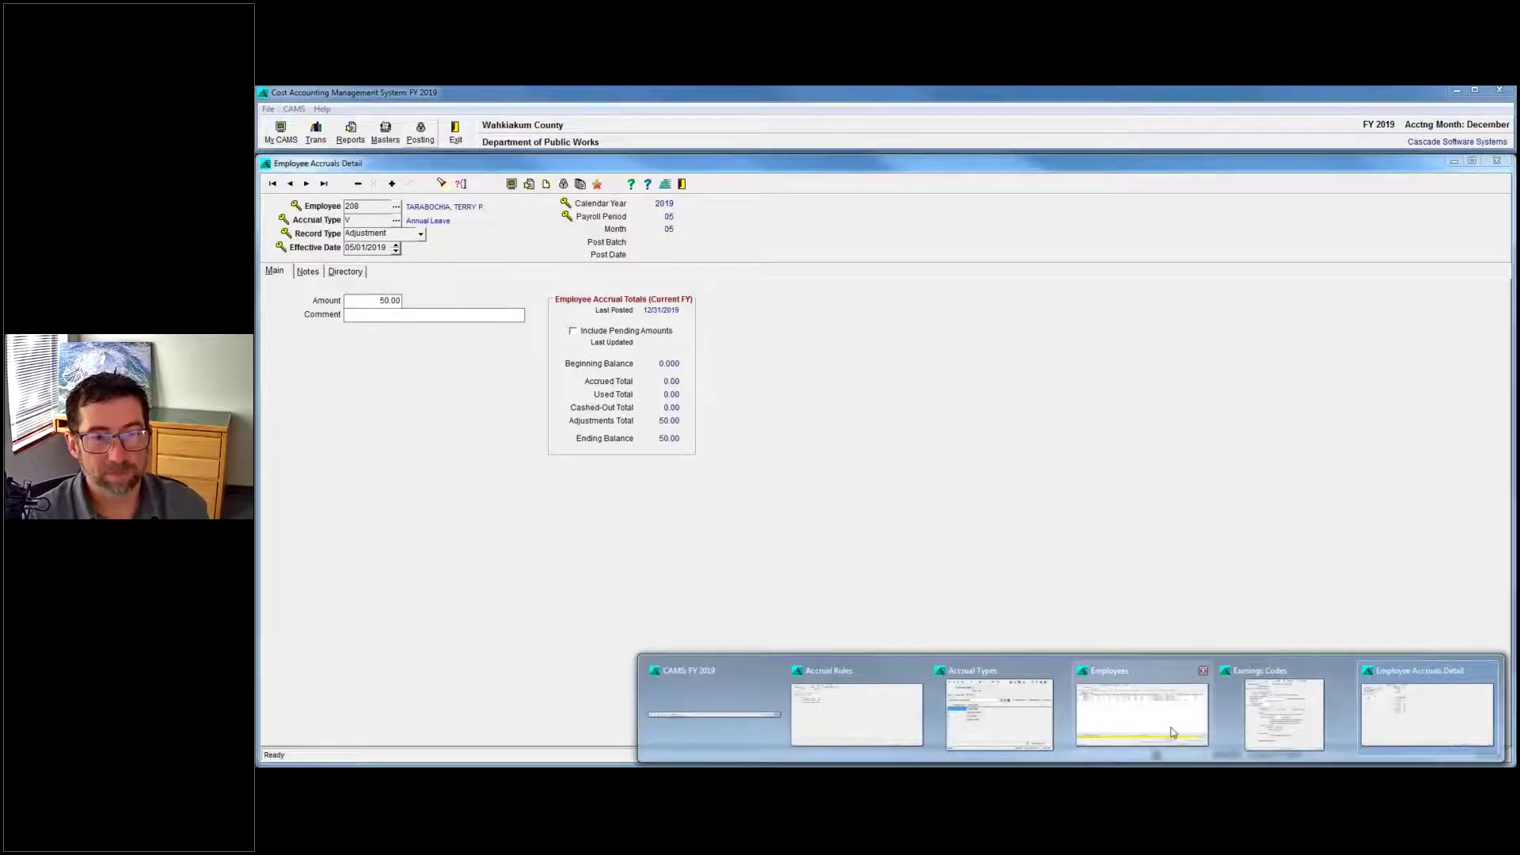
left_click(1141, 715)
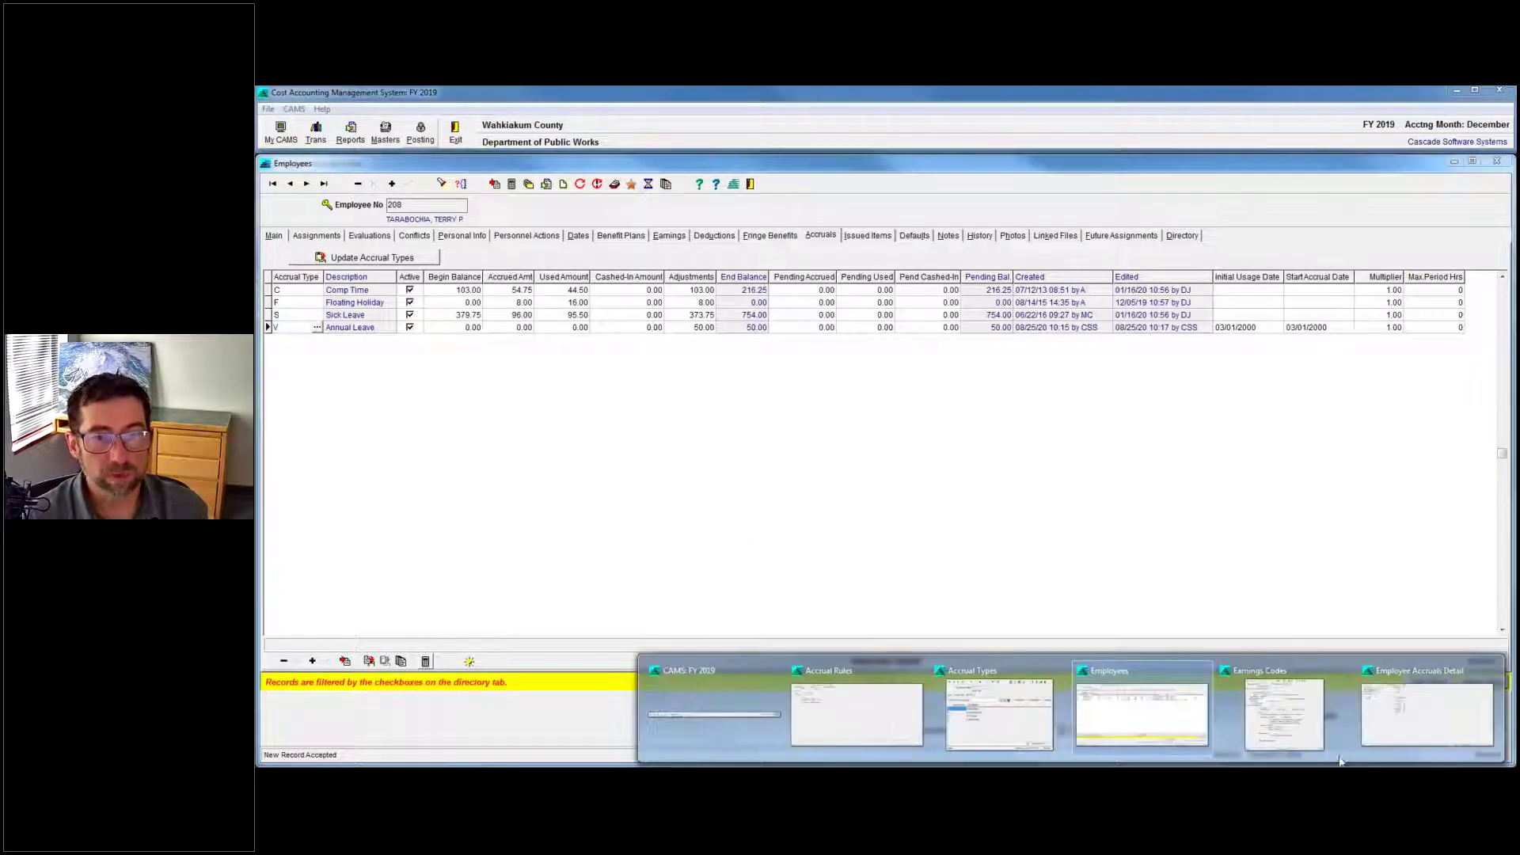
left_click(1282, 708)
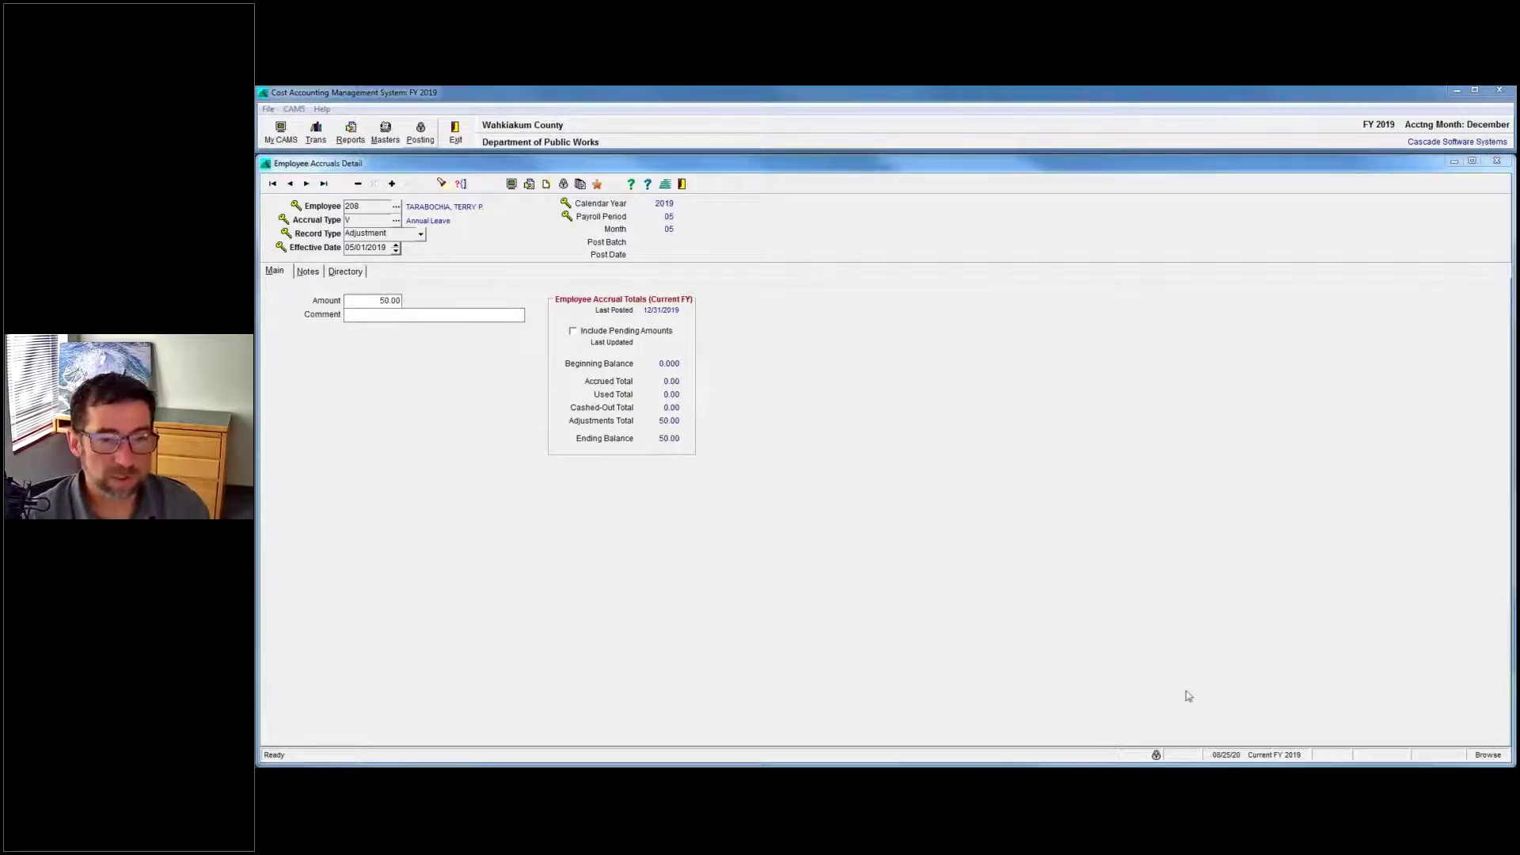
Bring up Earnings Codes, then return to the employee's Accruals list showing Annual Leave at 50.00.
mouse_move(1188, 784)
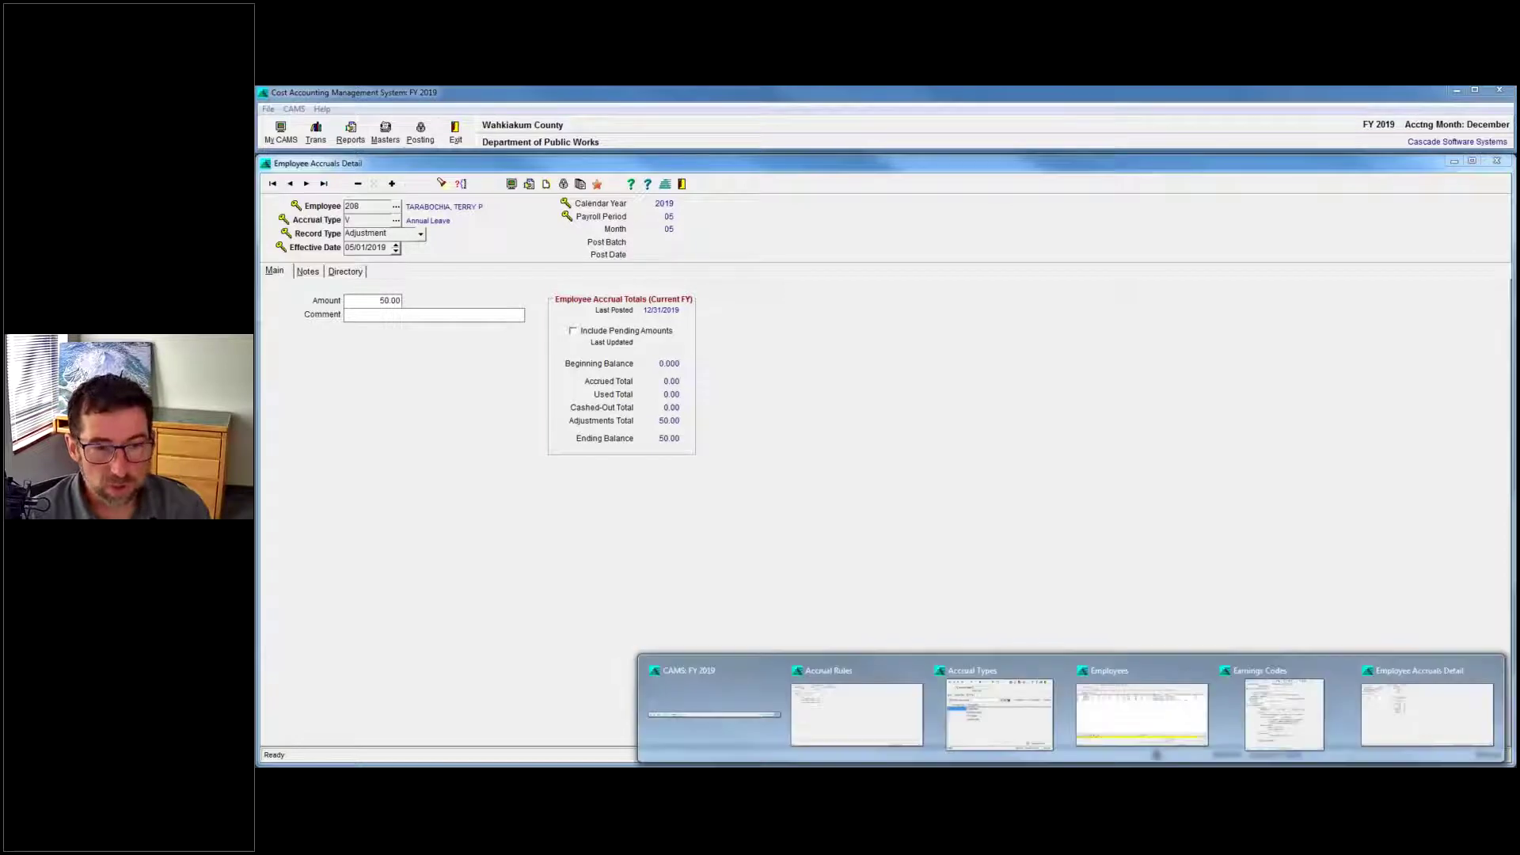
left_click(1265, 750)
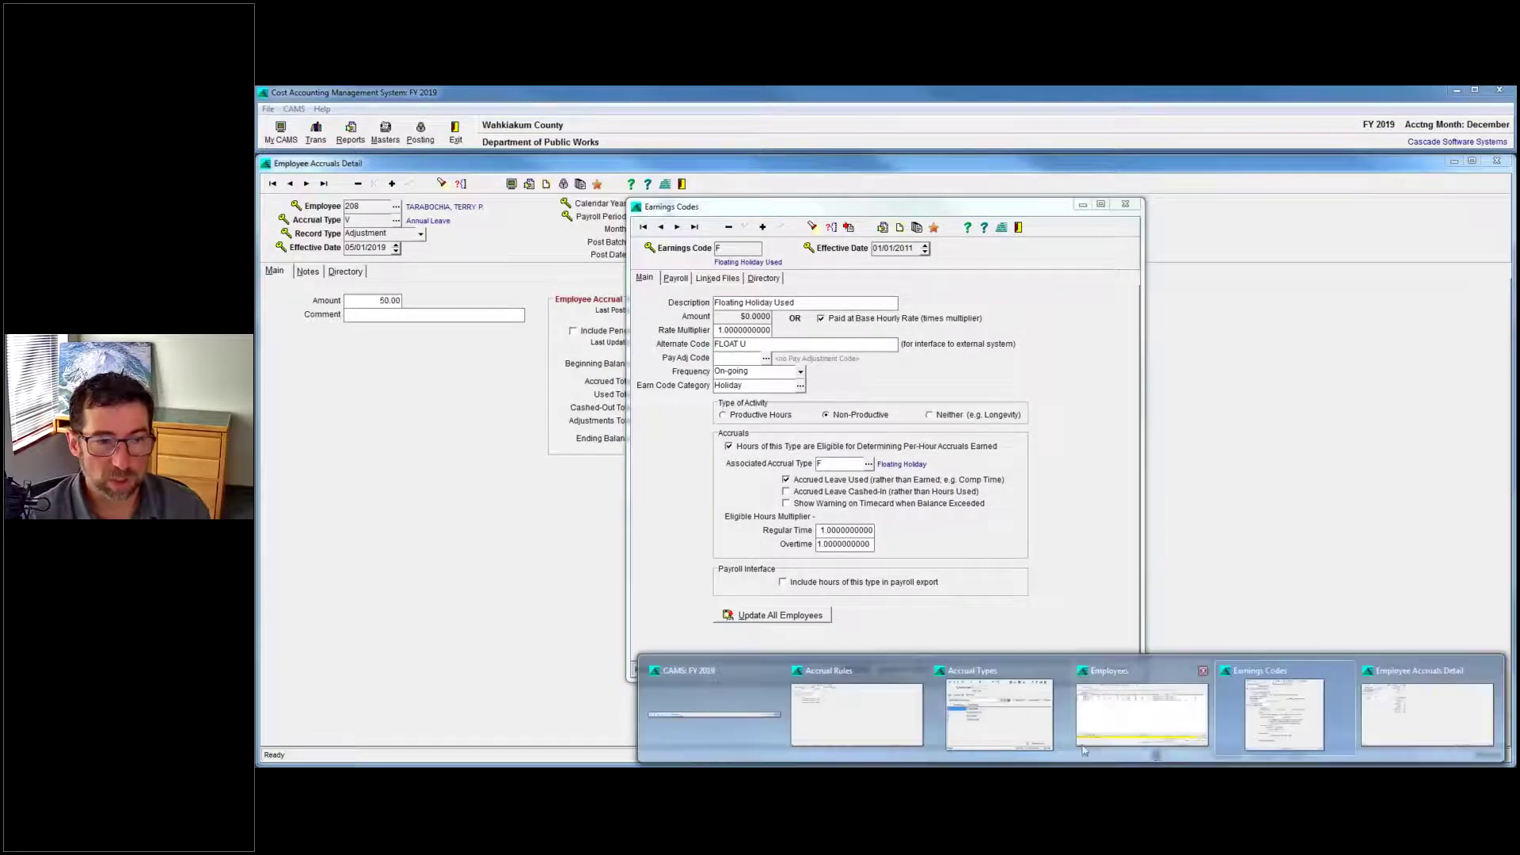
left_click(999, 706)
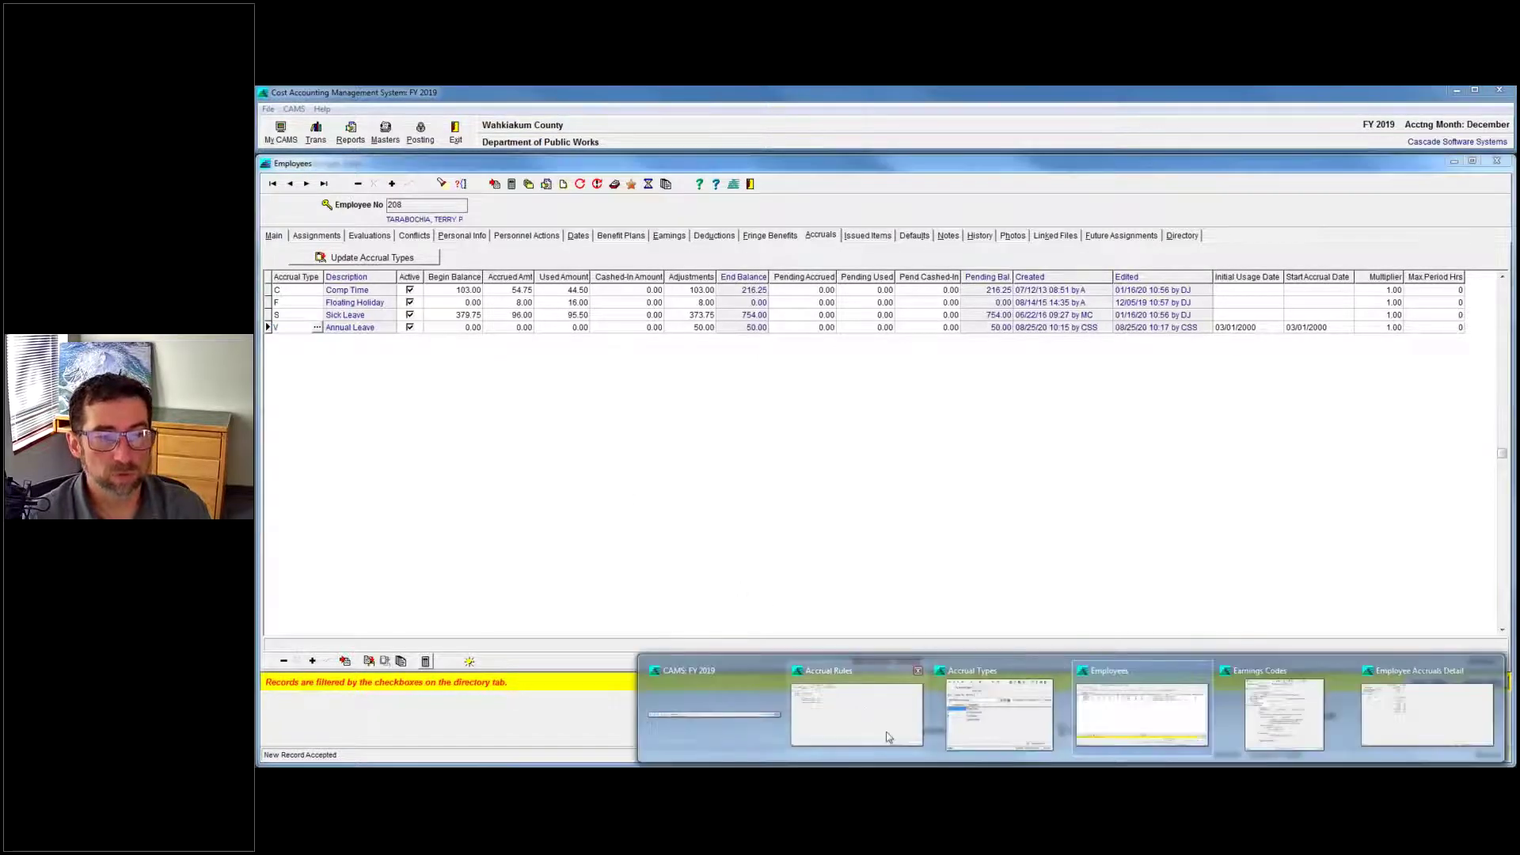
In Accrual Rules, review the Rules and Main tabs, then list all rule records.
left_click(918, 738)
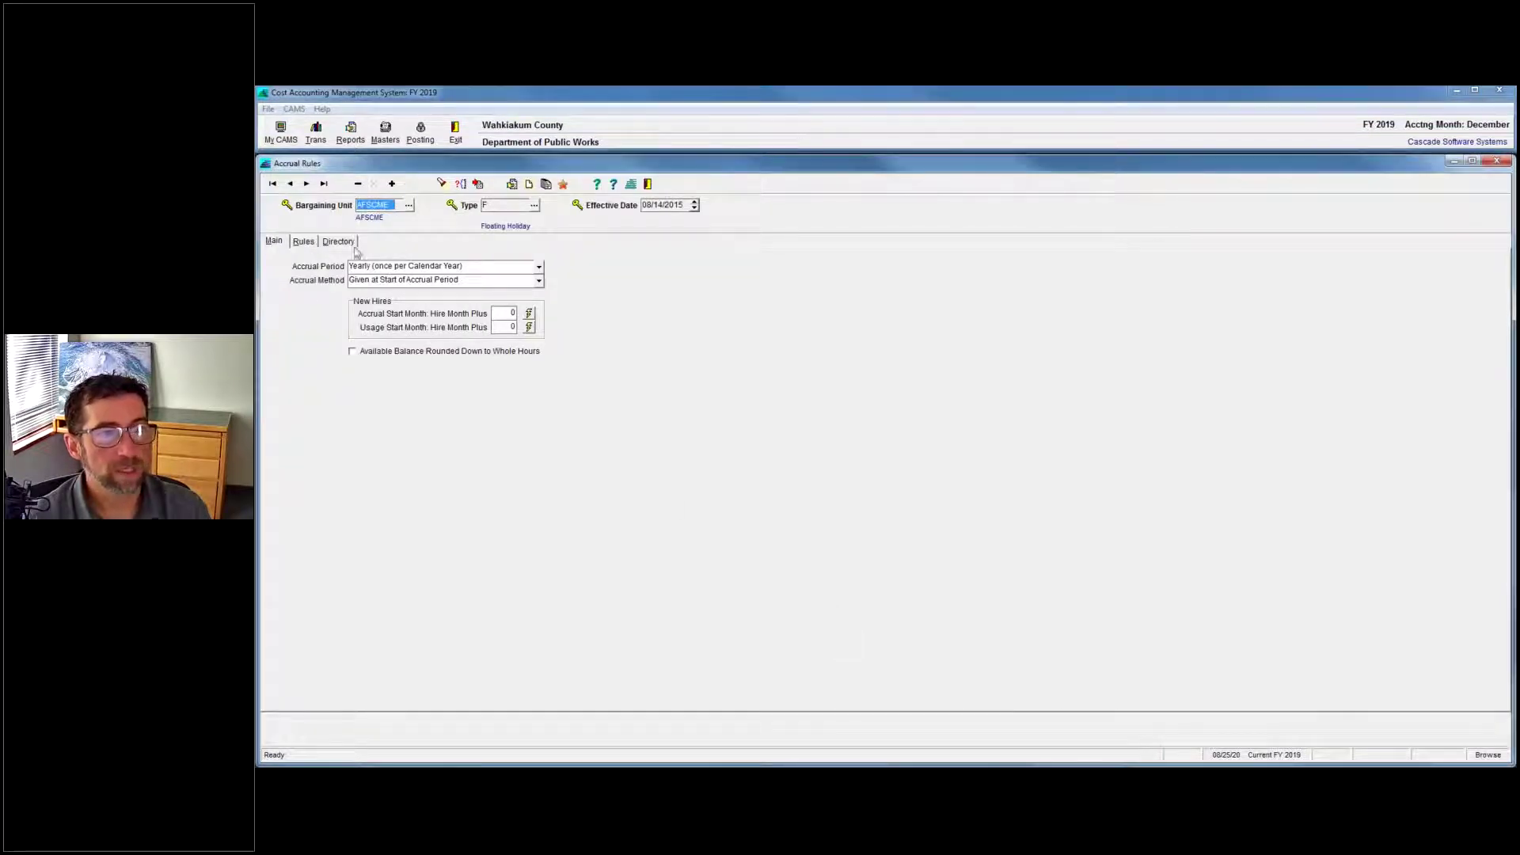
left_click(303, 242)
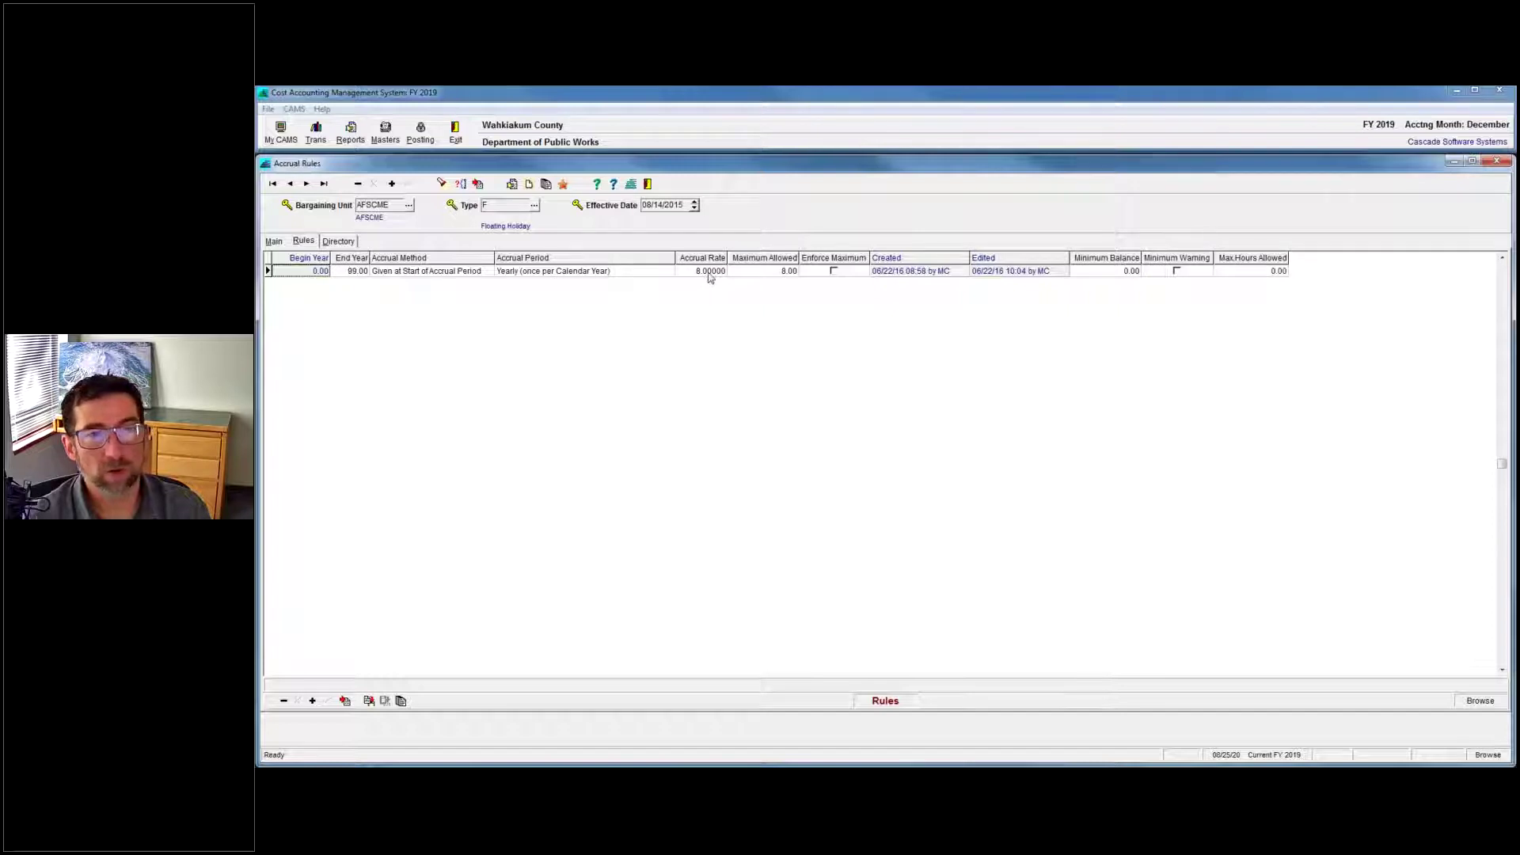
left_click(274, 241)
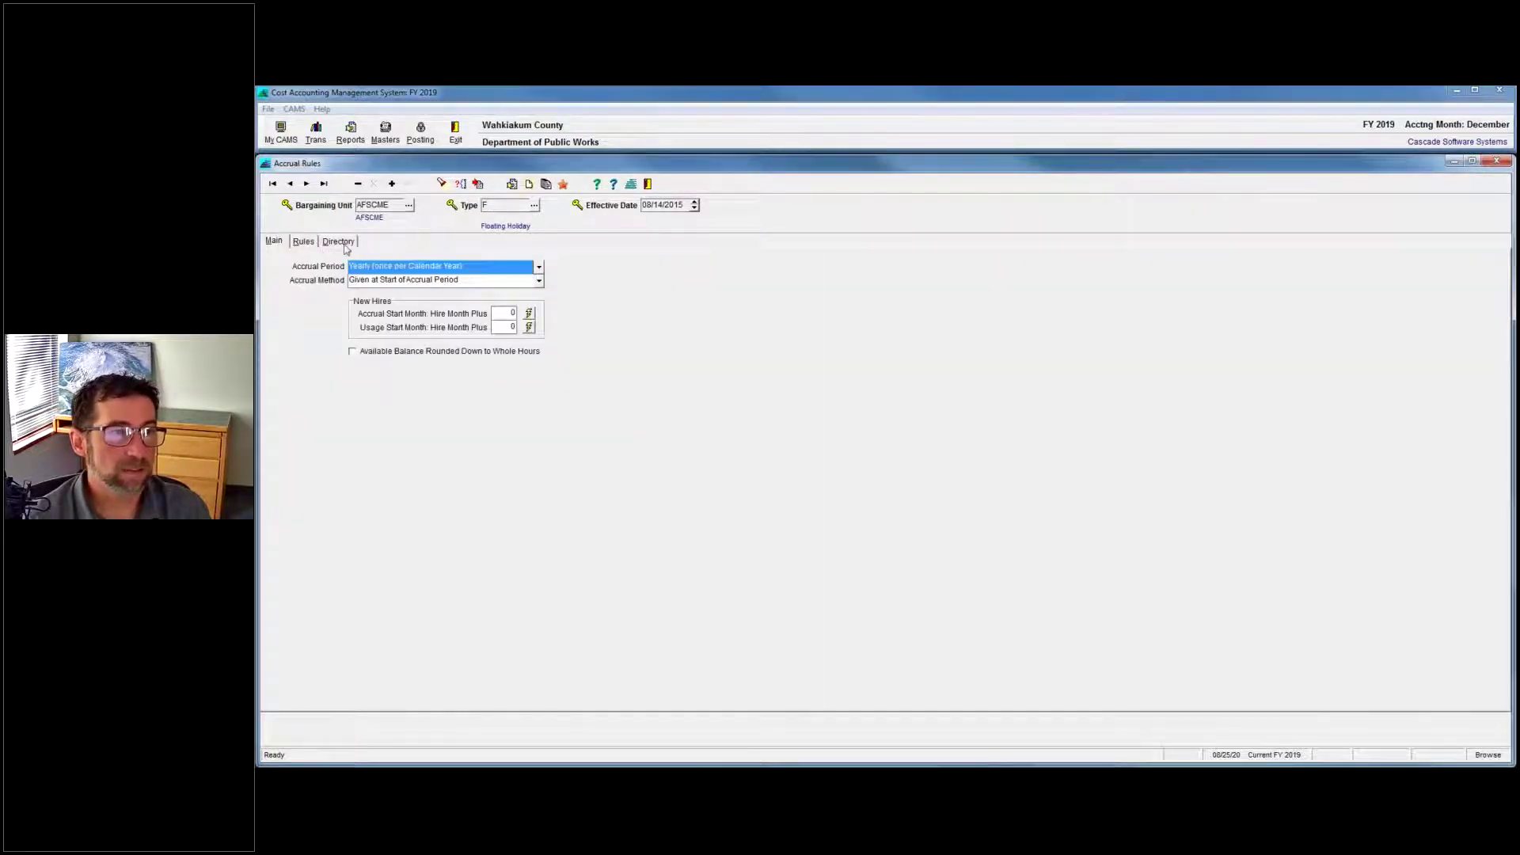
left_click(341, 241)
Open the MNG1 Annual Leave rule and view its line: years 0–99, 8.00000 per payroll period.
double_click(358, 411)
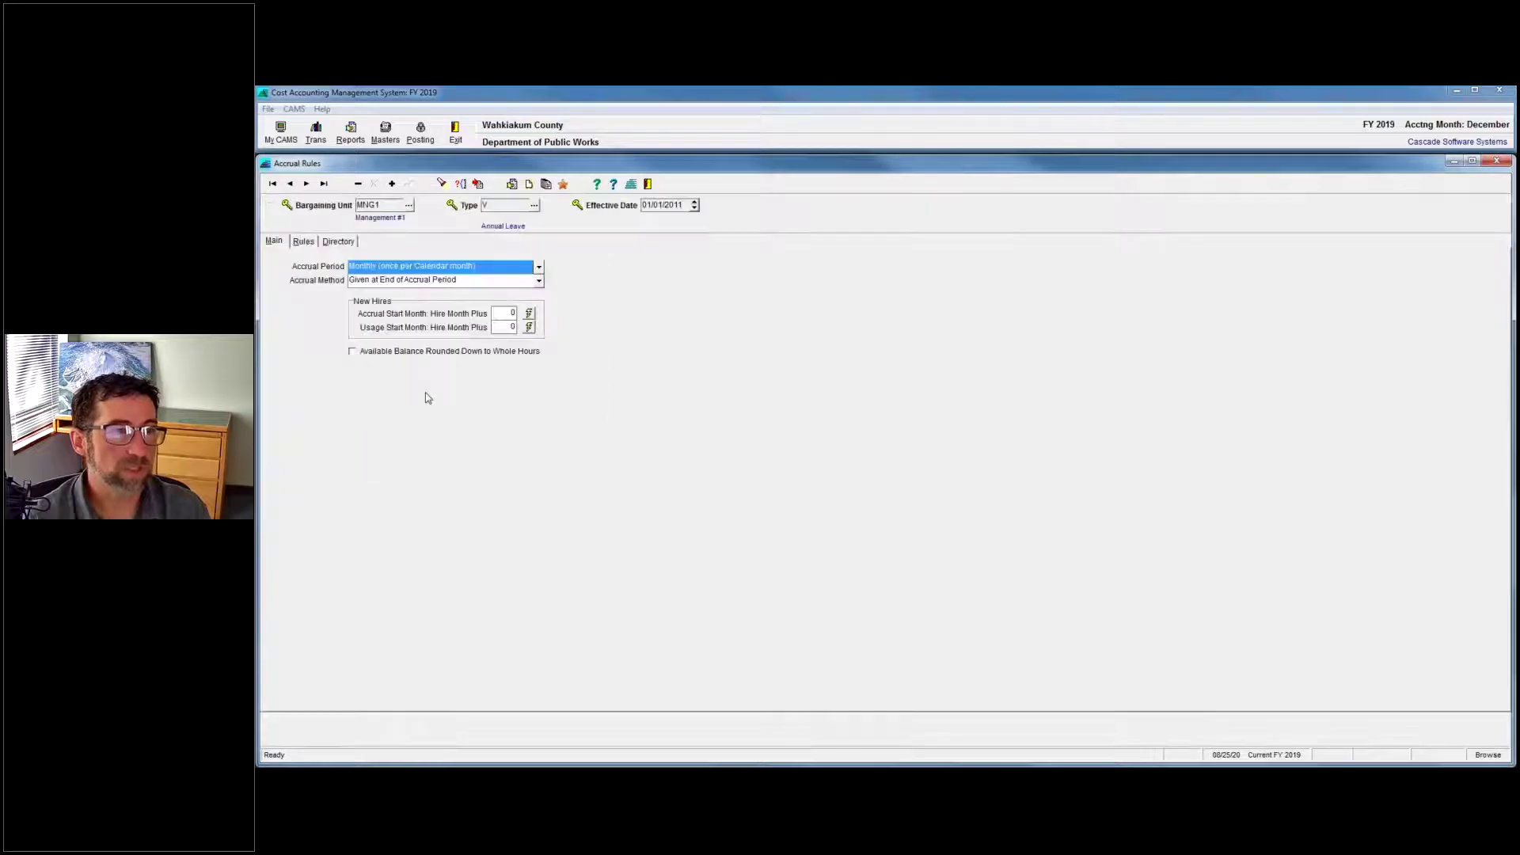
left_click(303, 241)
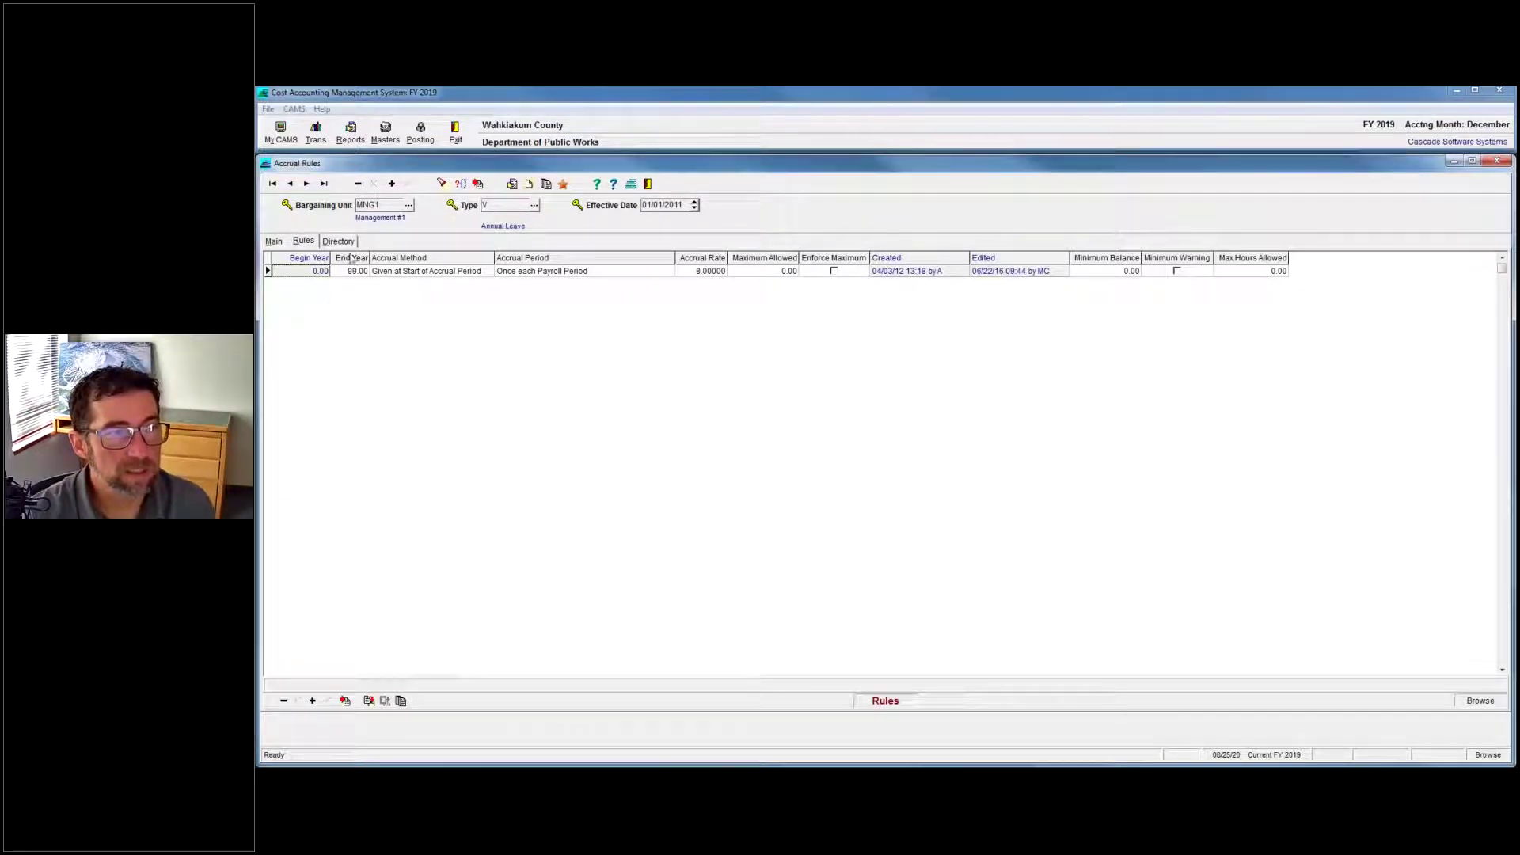
left_click(310, 270)
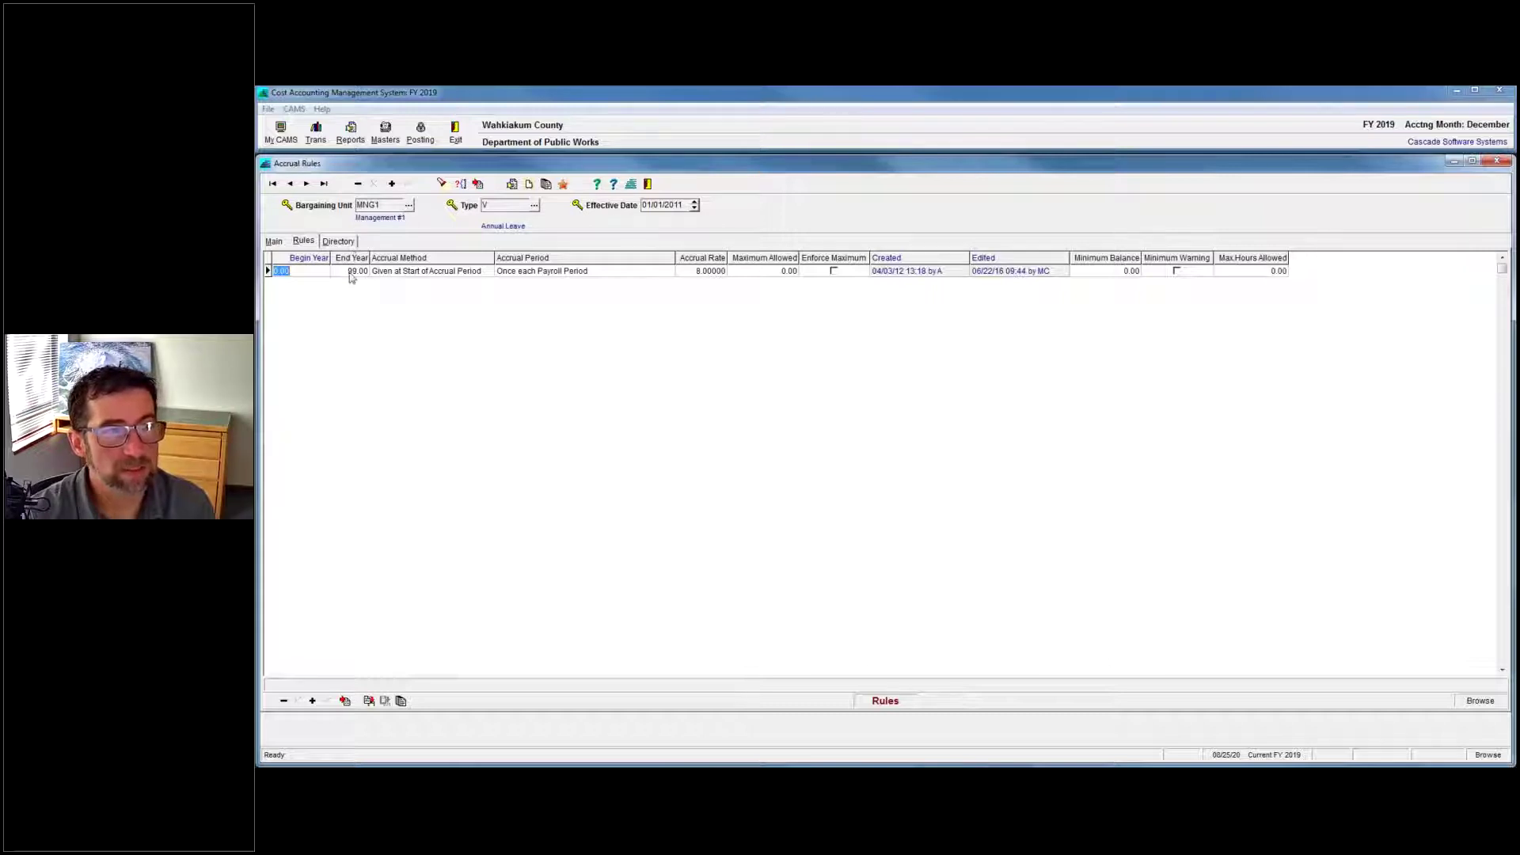
left_click(353, 271)
left_click(312, 274)
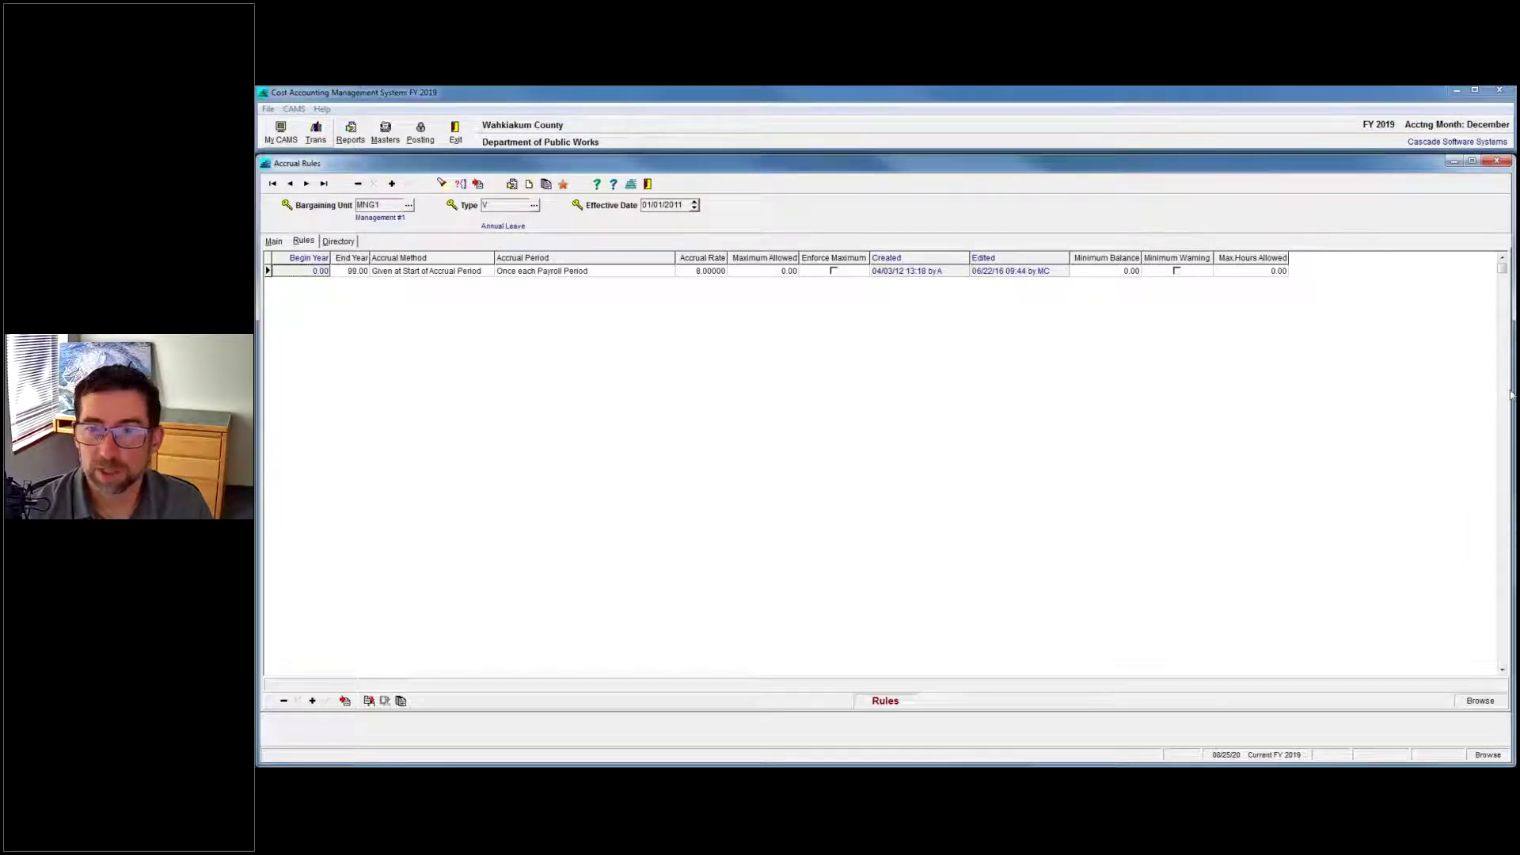
left_click_drag(1516, 130, 879, 131)
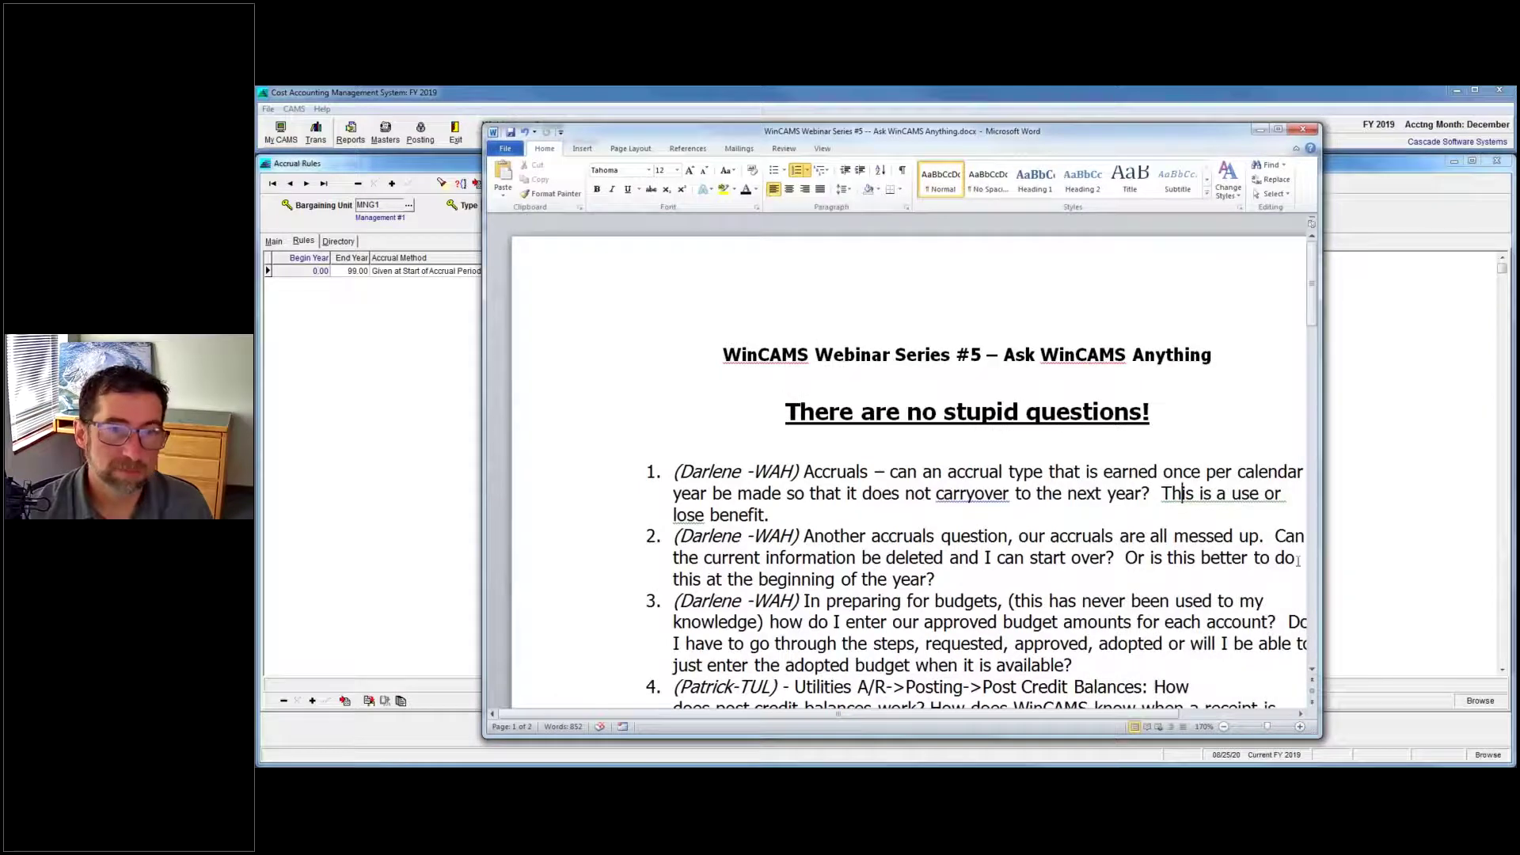
left_click_drag(1321, 547, 1435, 545)
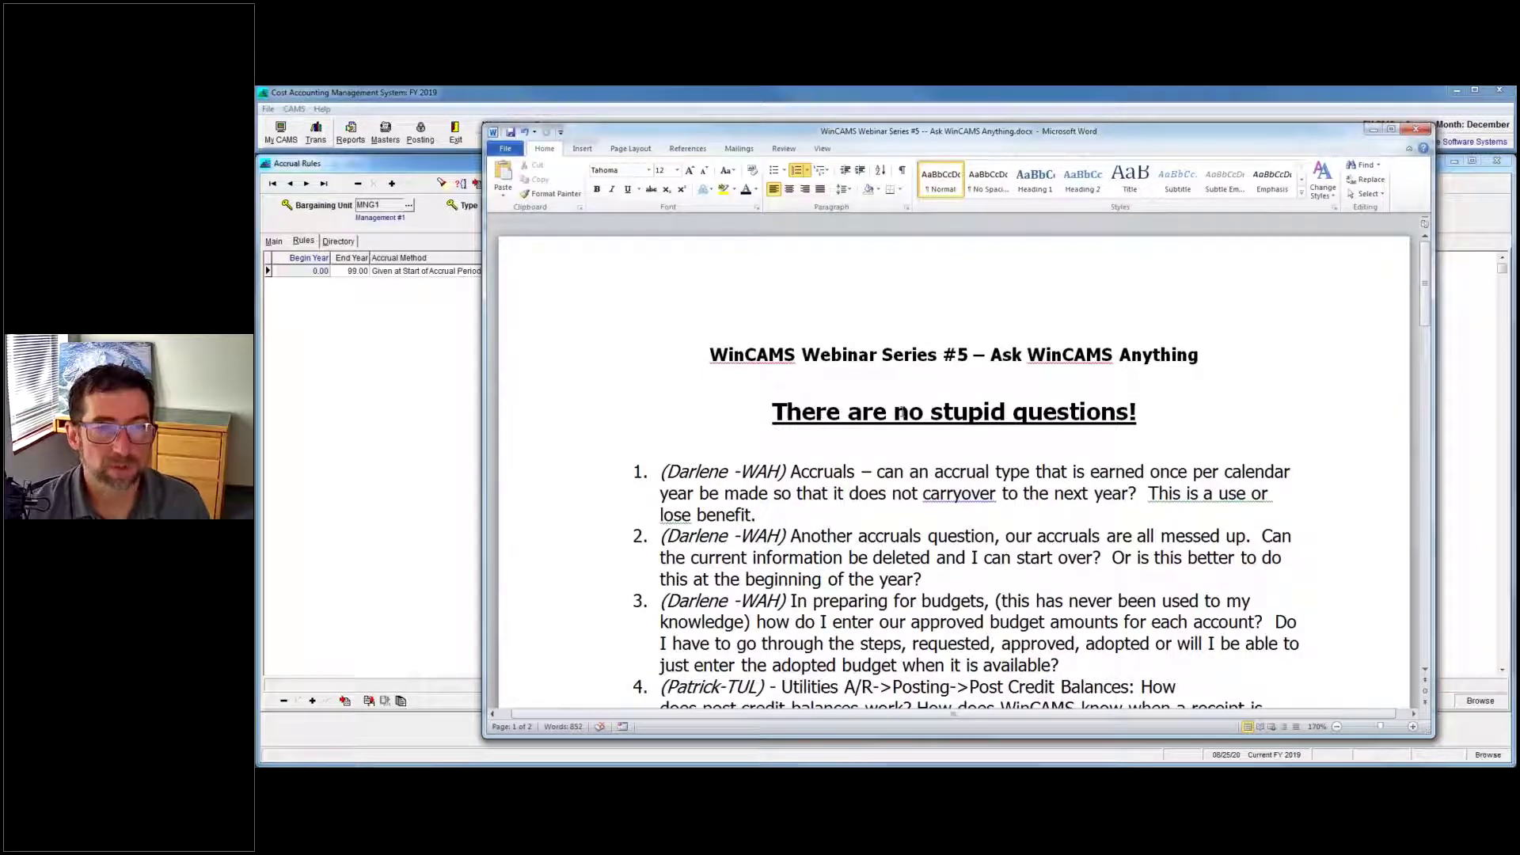
key("alt+Tab")
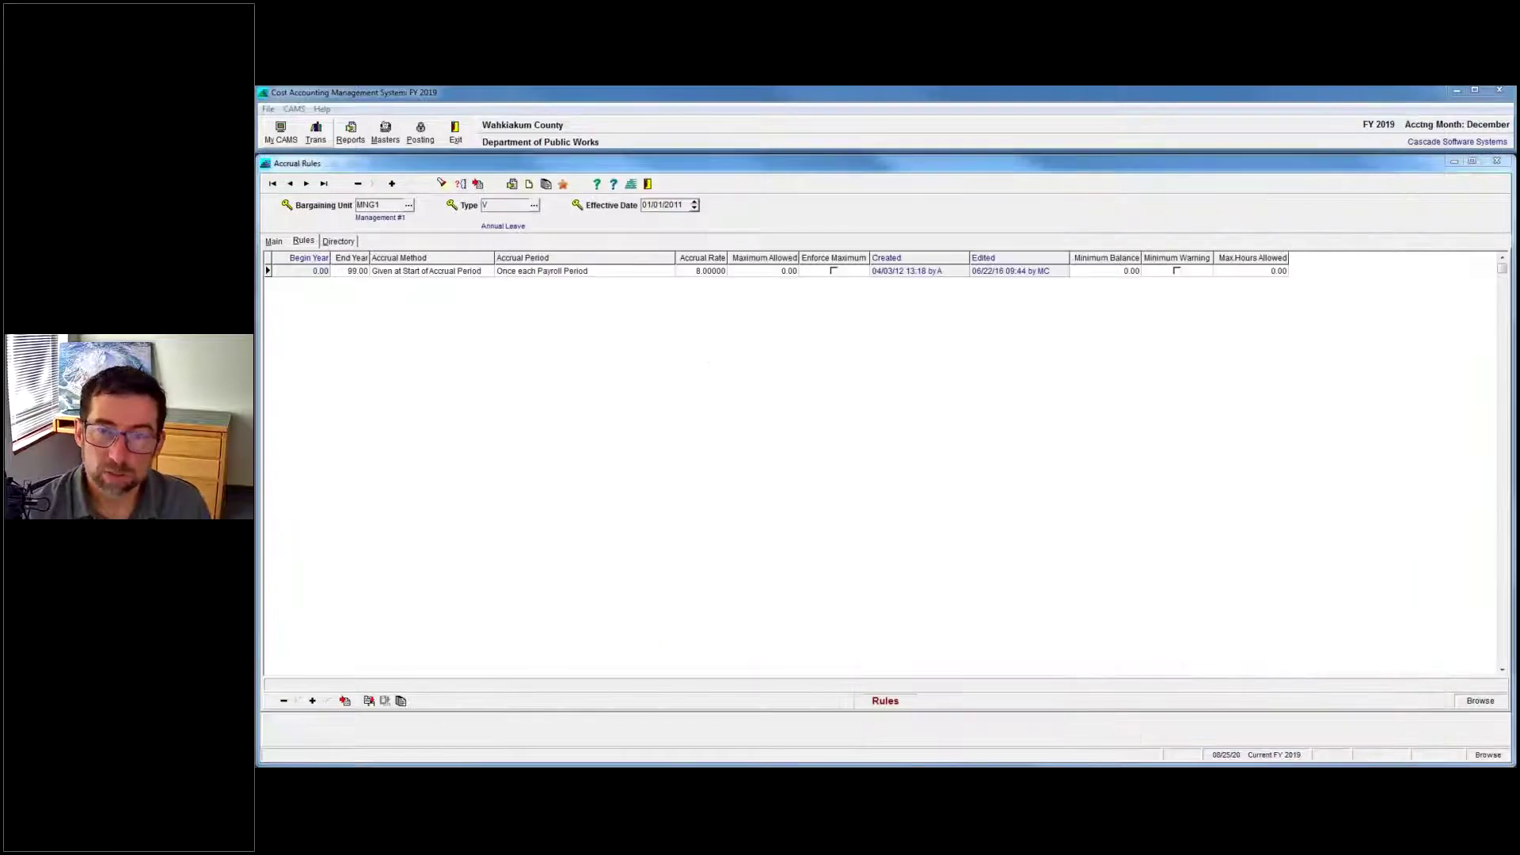
Close the Accrual Rules, Earnings Codes and accrual adjustment windows, dismissing the master records list.
left_click(647, 185)
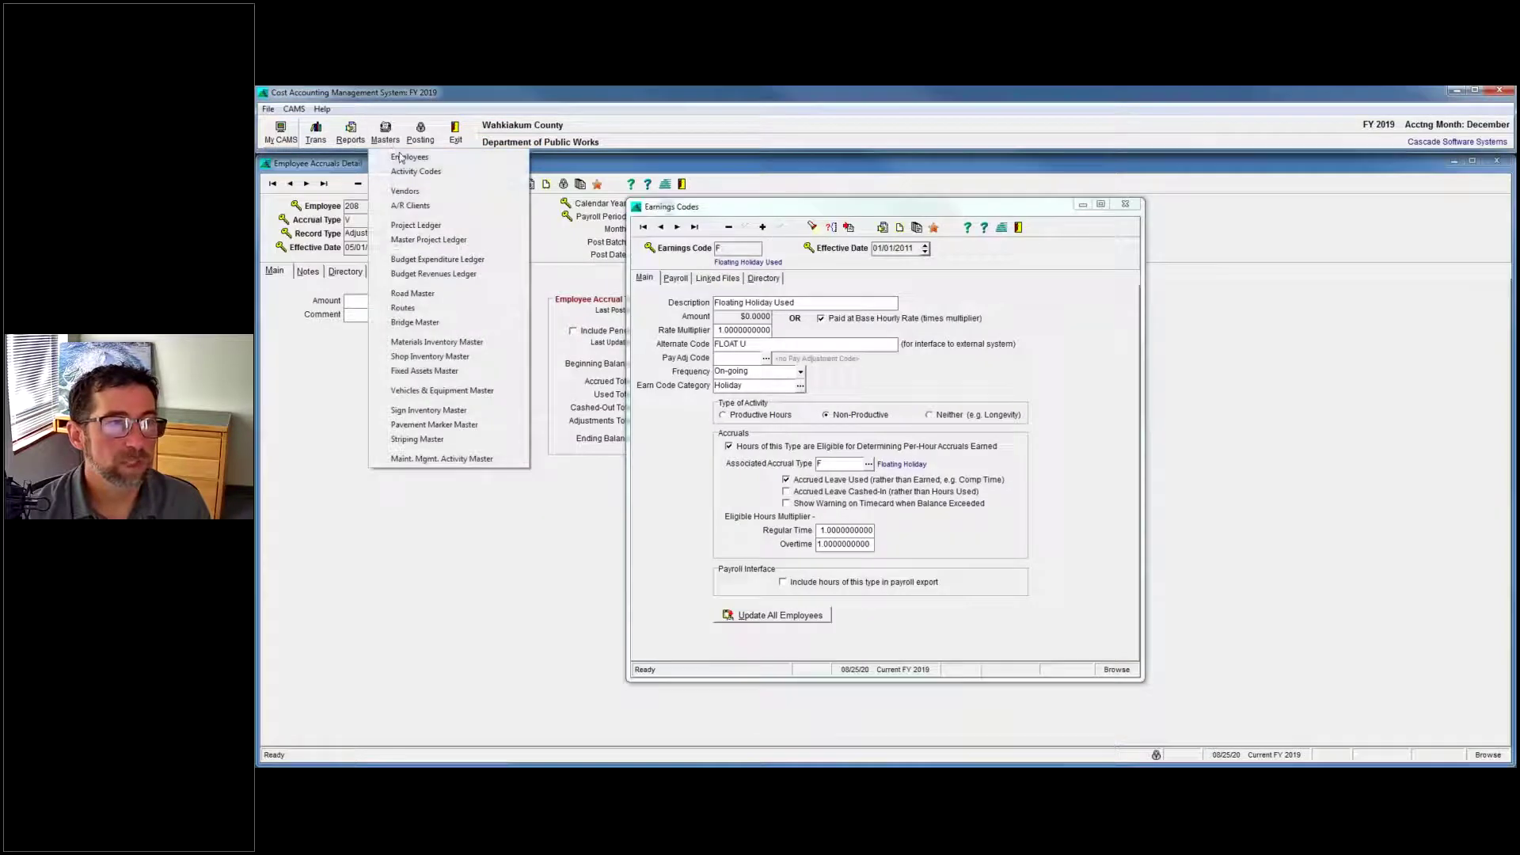
left_click(993, 304)
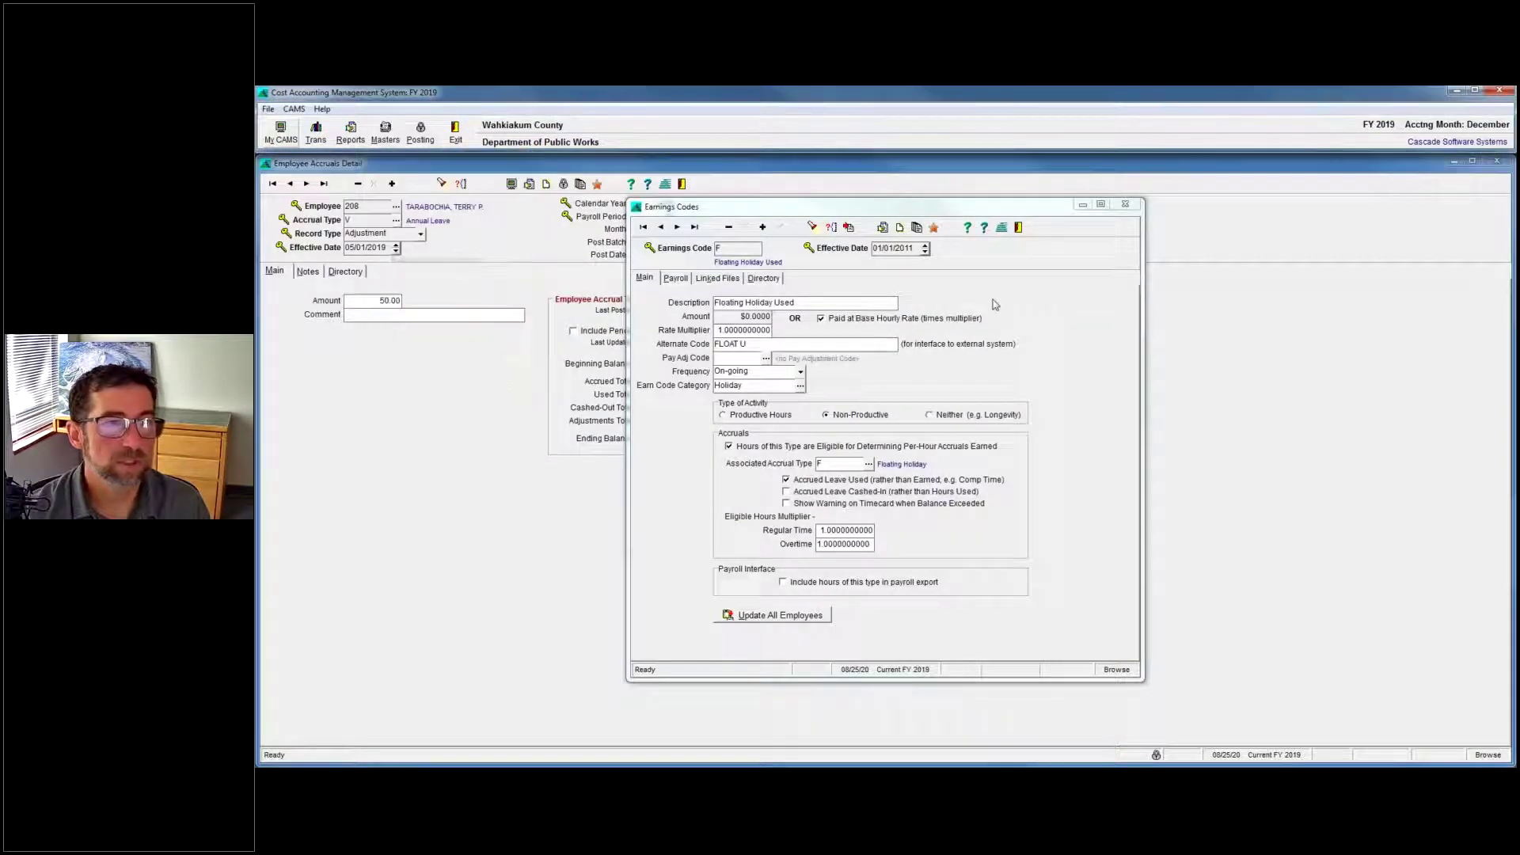
left_click(1138, 206)
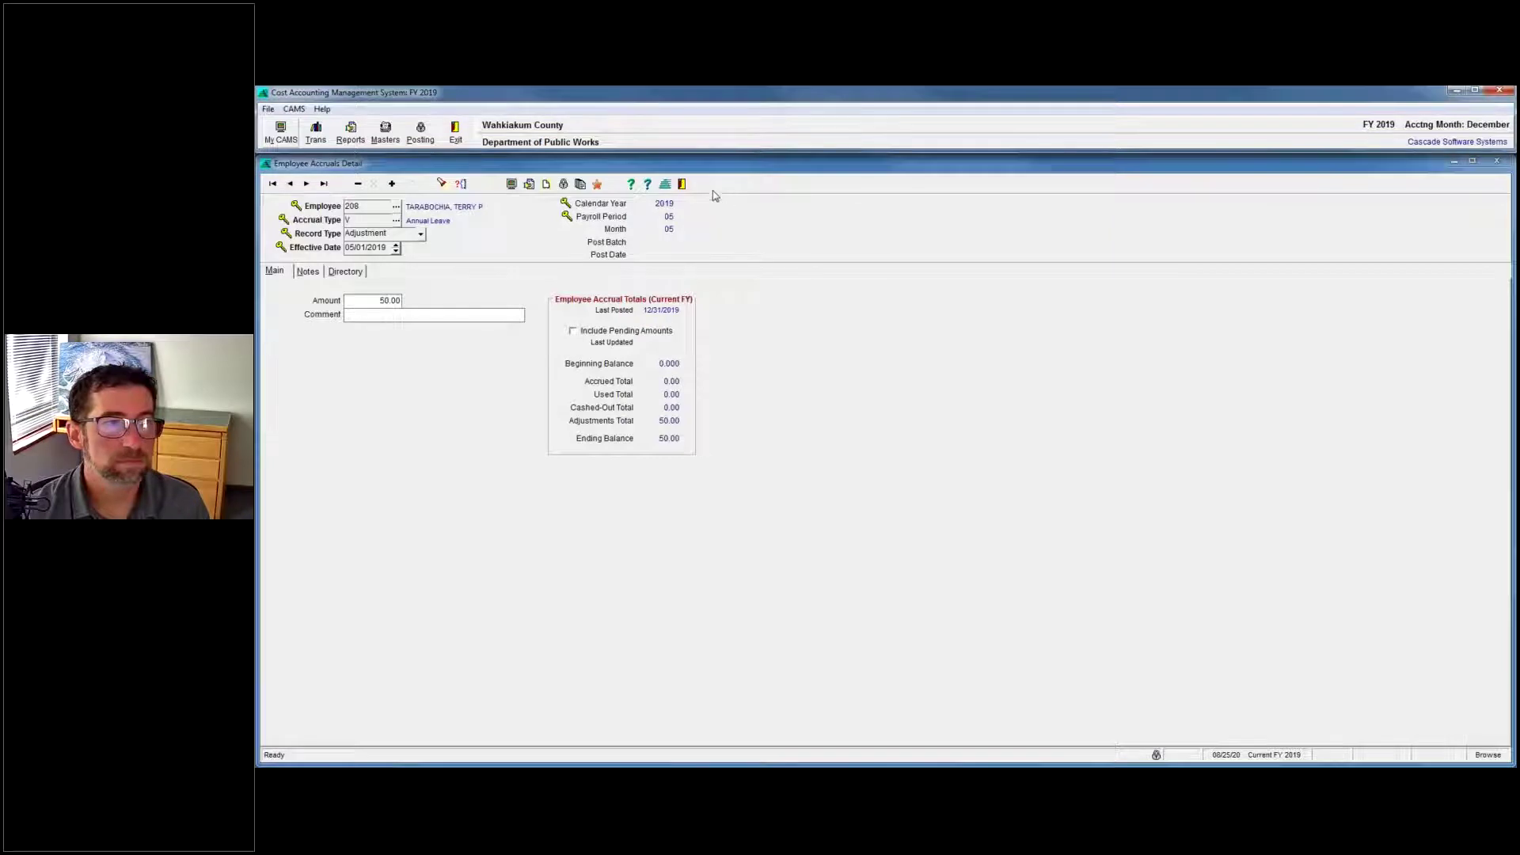
left_click(682, 185)
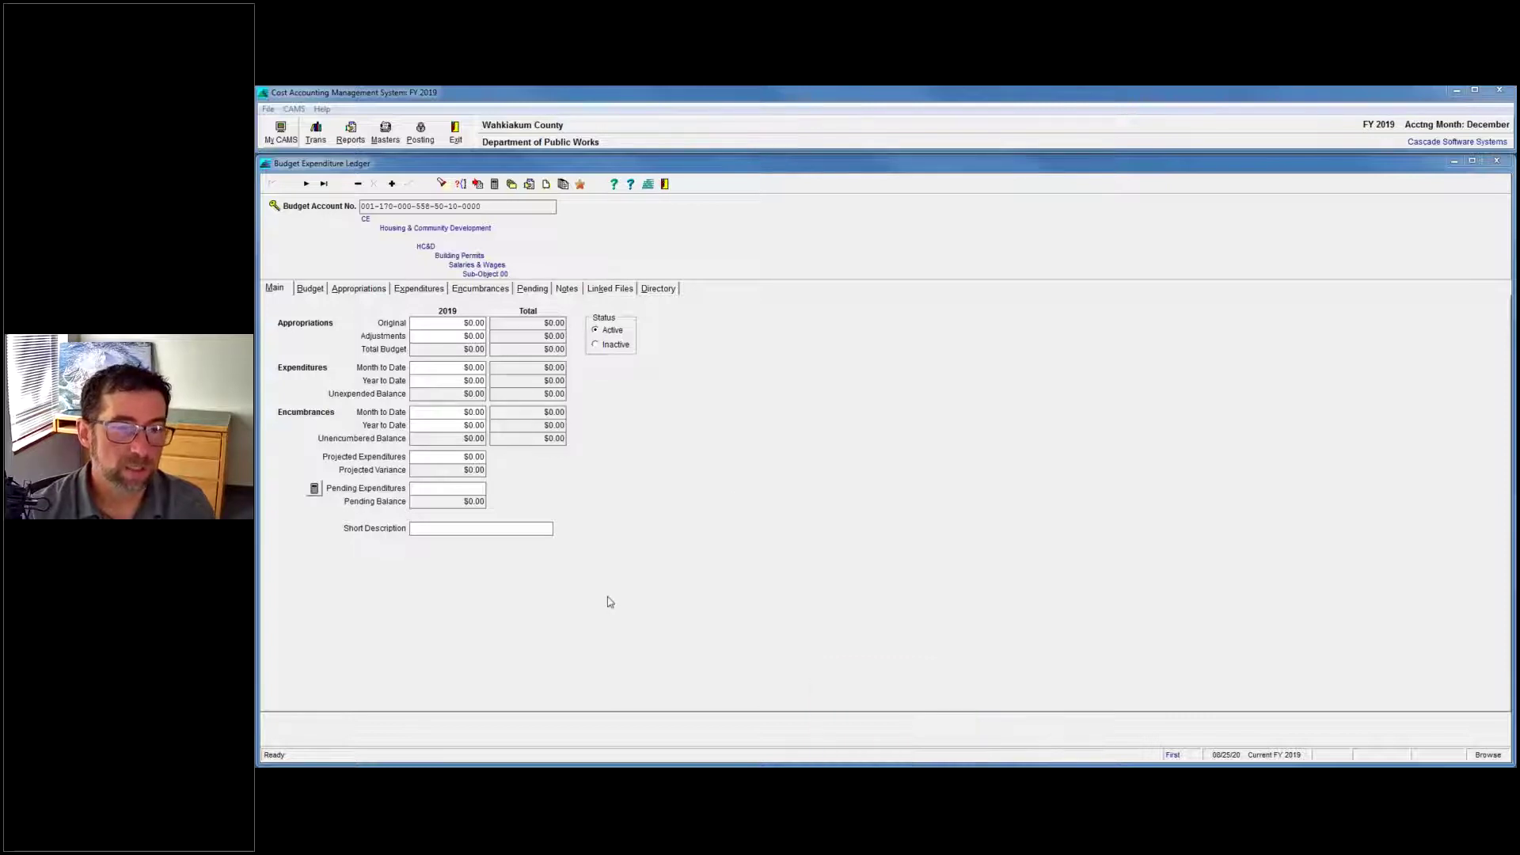
Open Invoices / Contract Payments and drill from line 001's Budget Exp Acct into its Road Fund ledger.
left_click(319, 136)
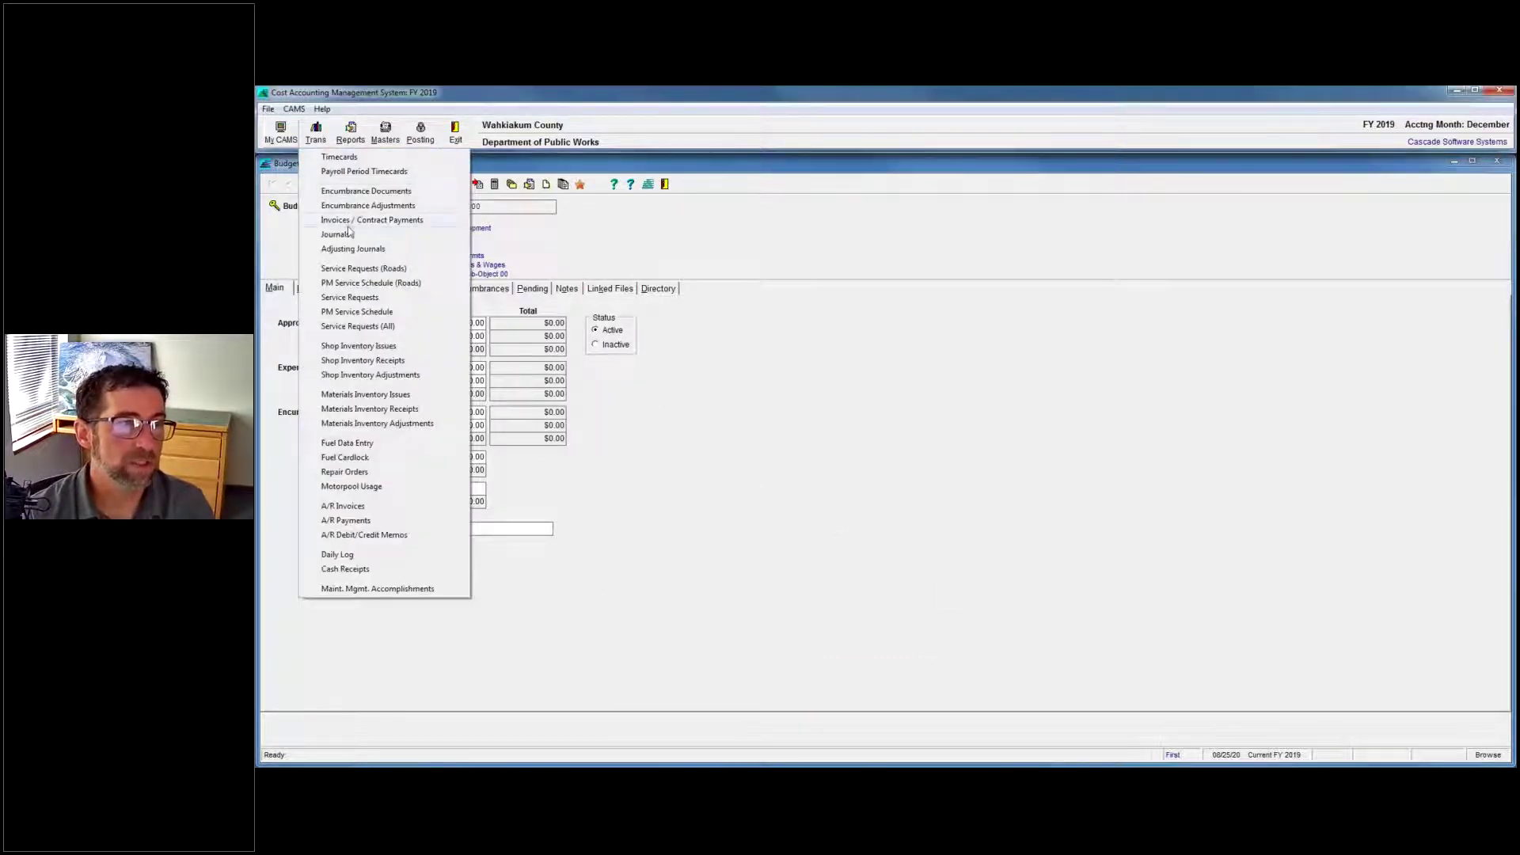
left_click(570, 704)
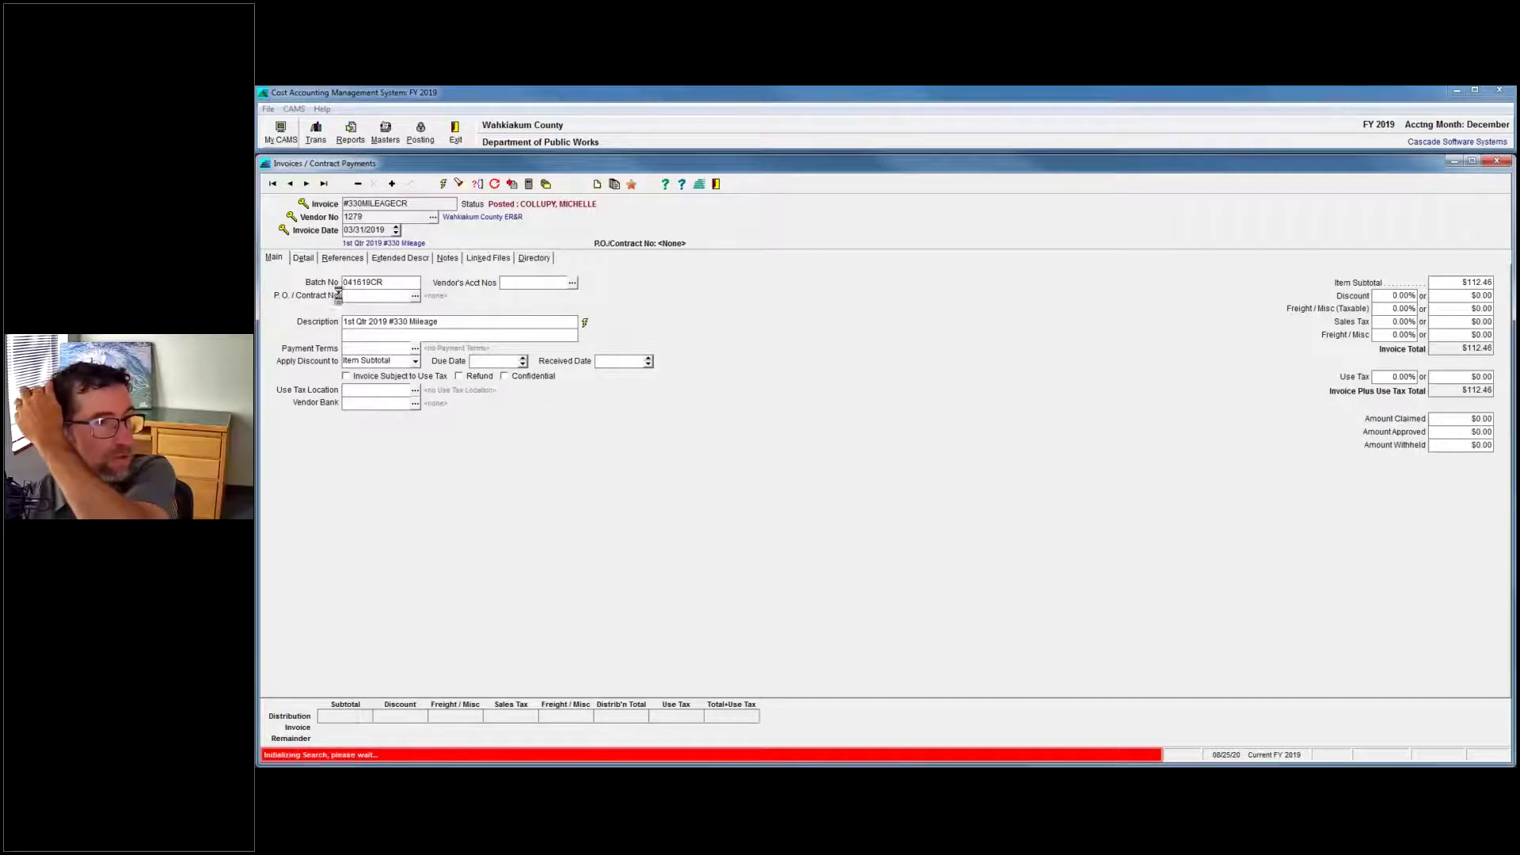
left_click(305, 259)
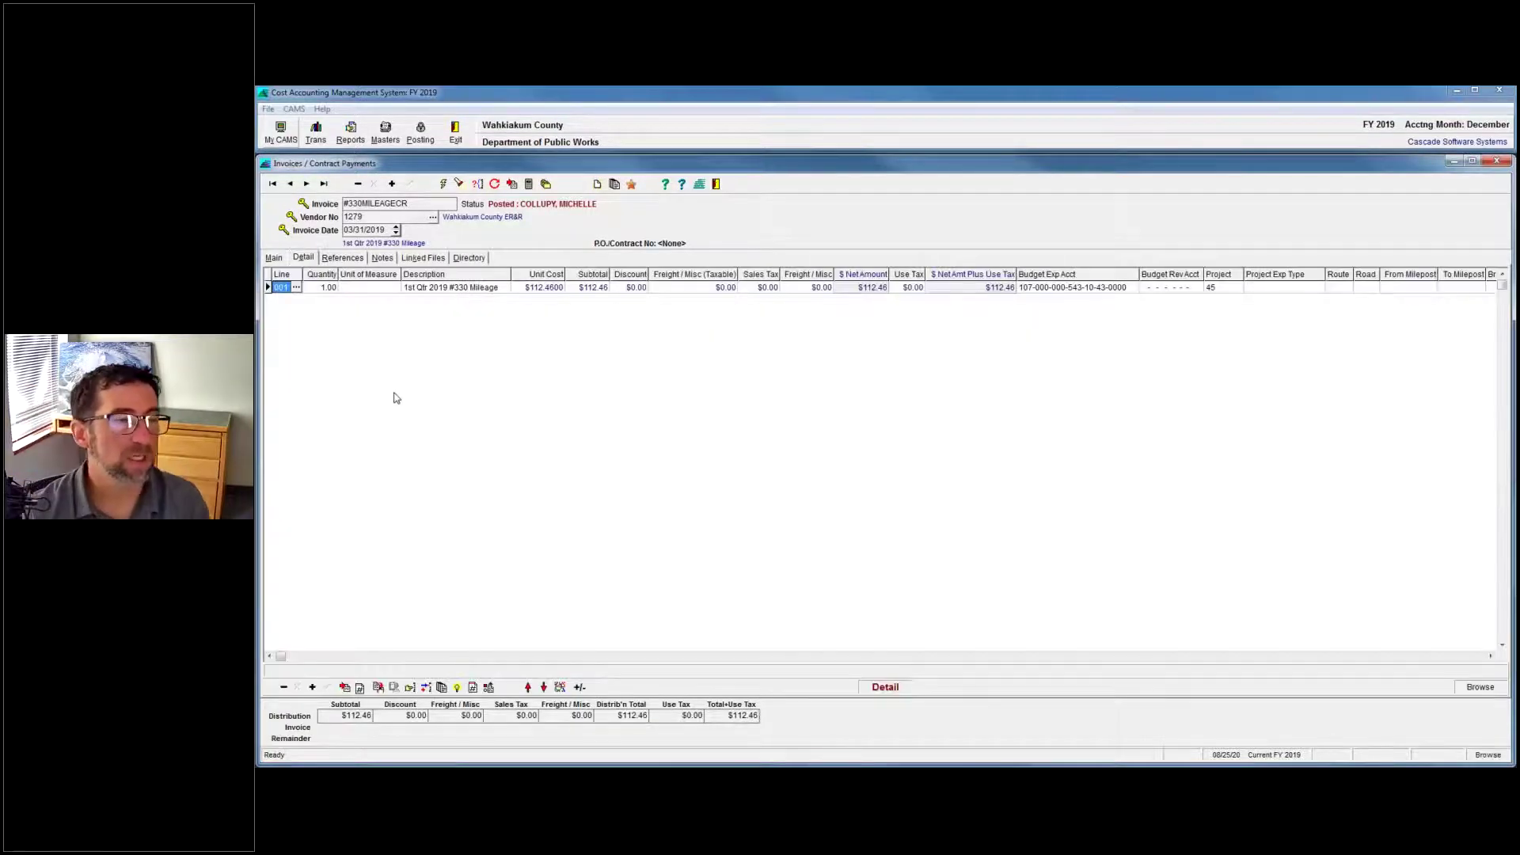
left_click(1057, 288)
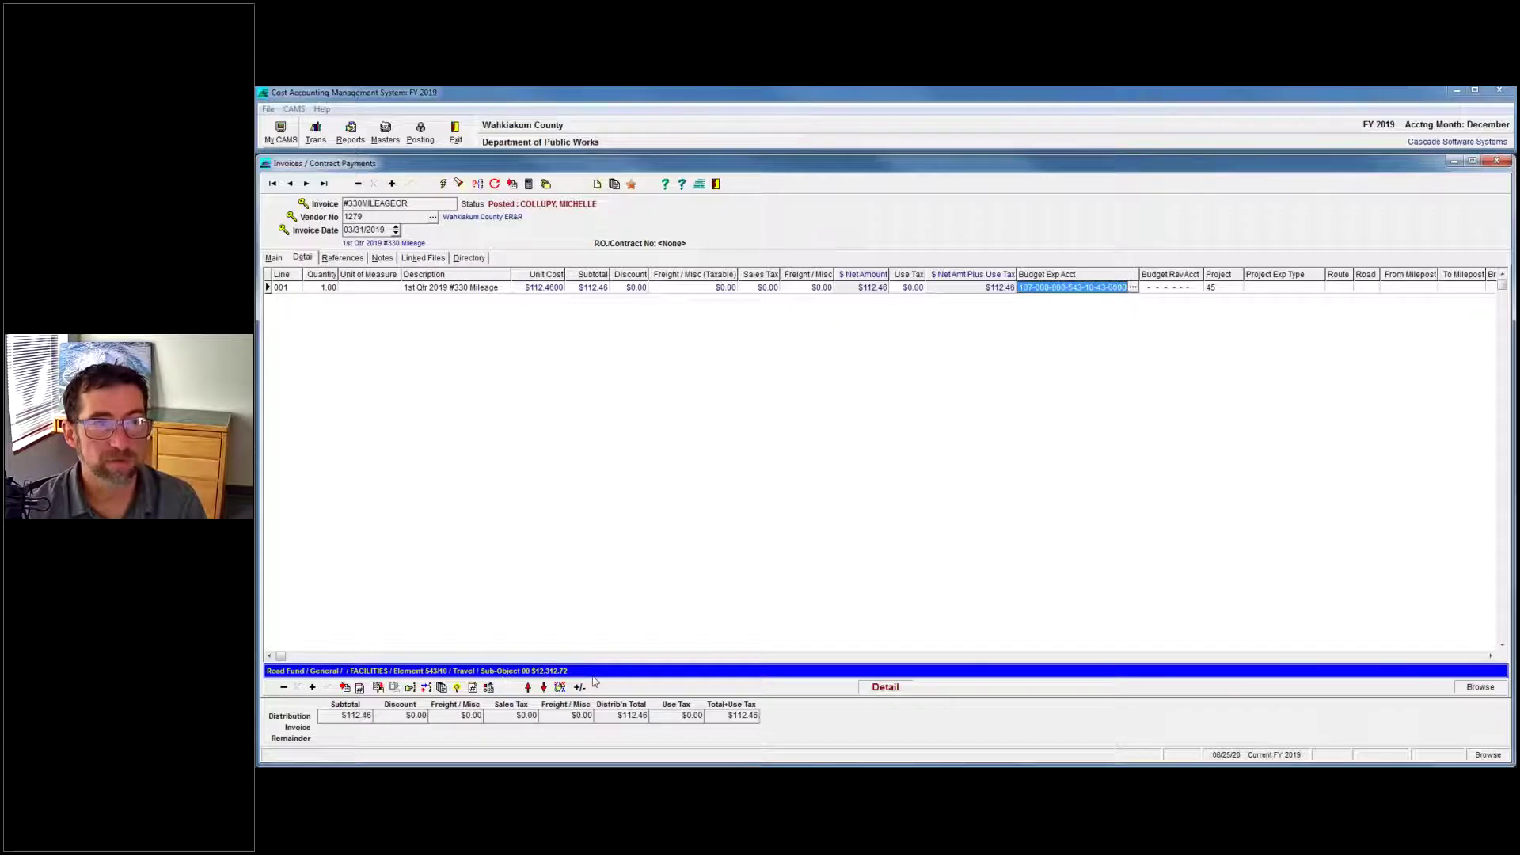
double_click(1059, 287)
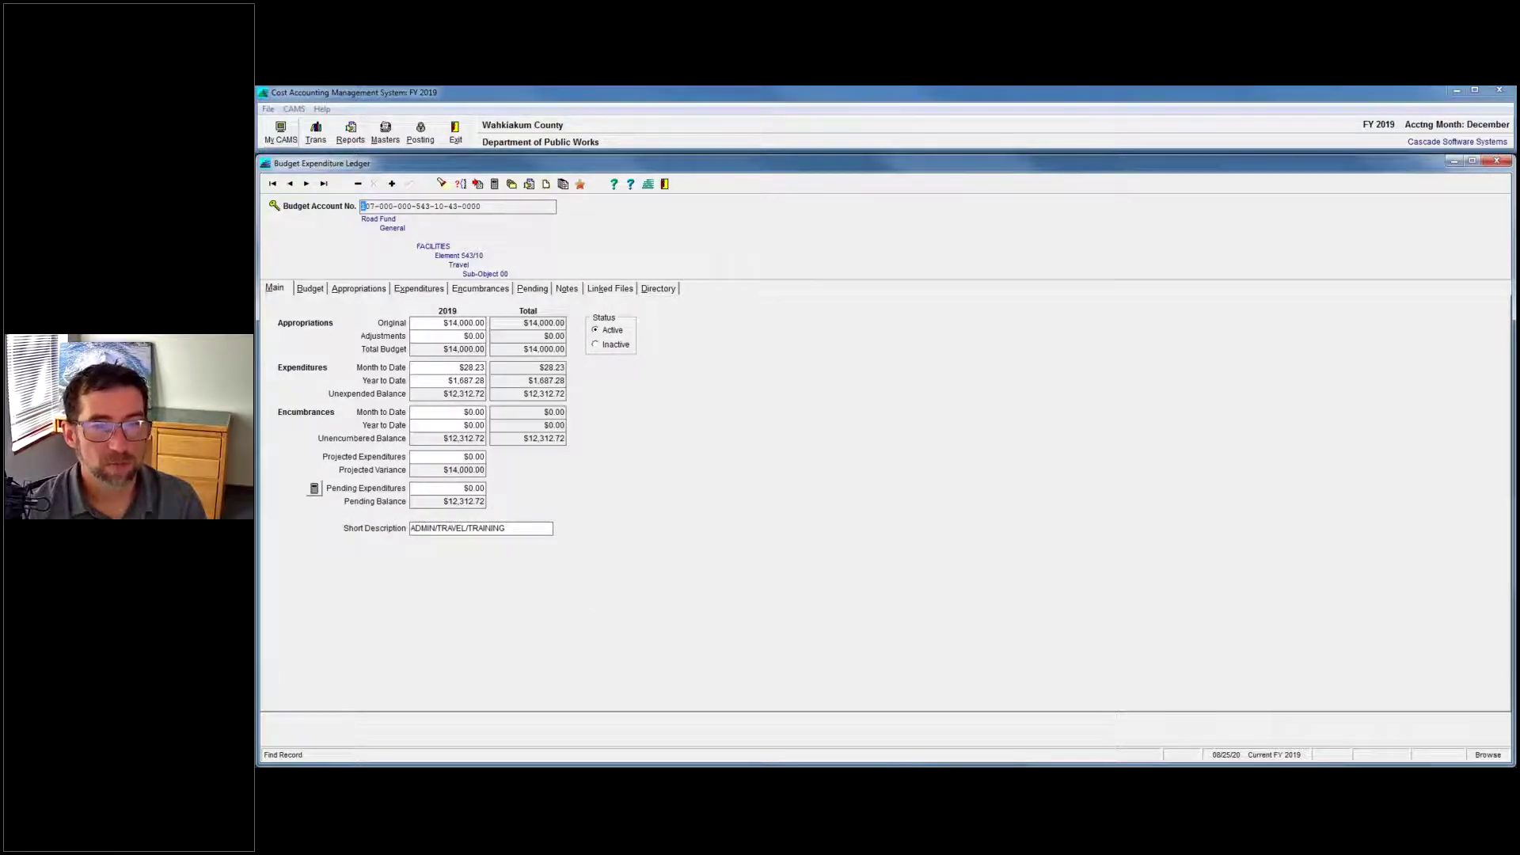
Step forward five invoices, open line 001's budget ledger, and jump to the first account record.
left_click(1267, 720)
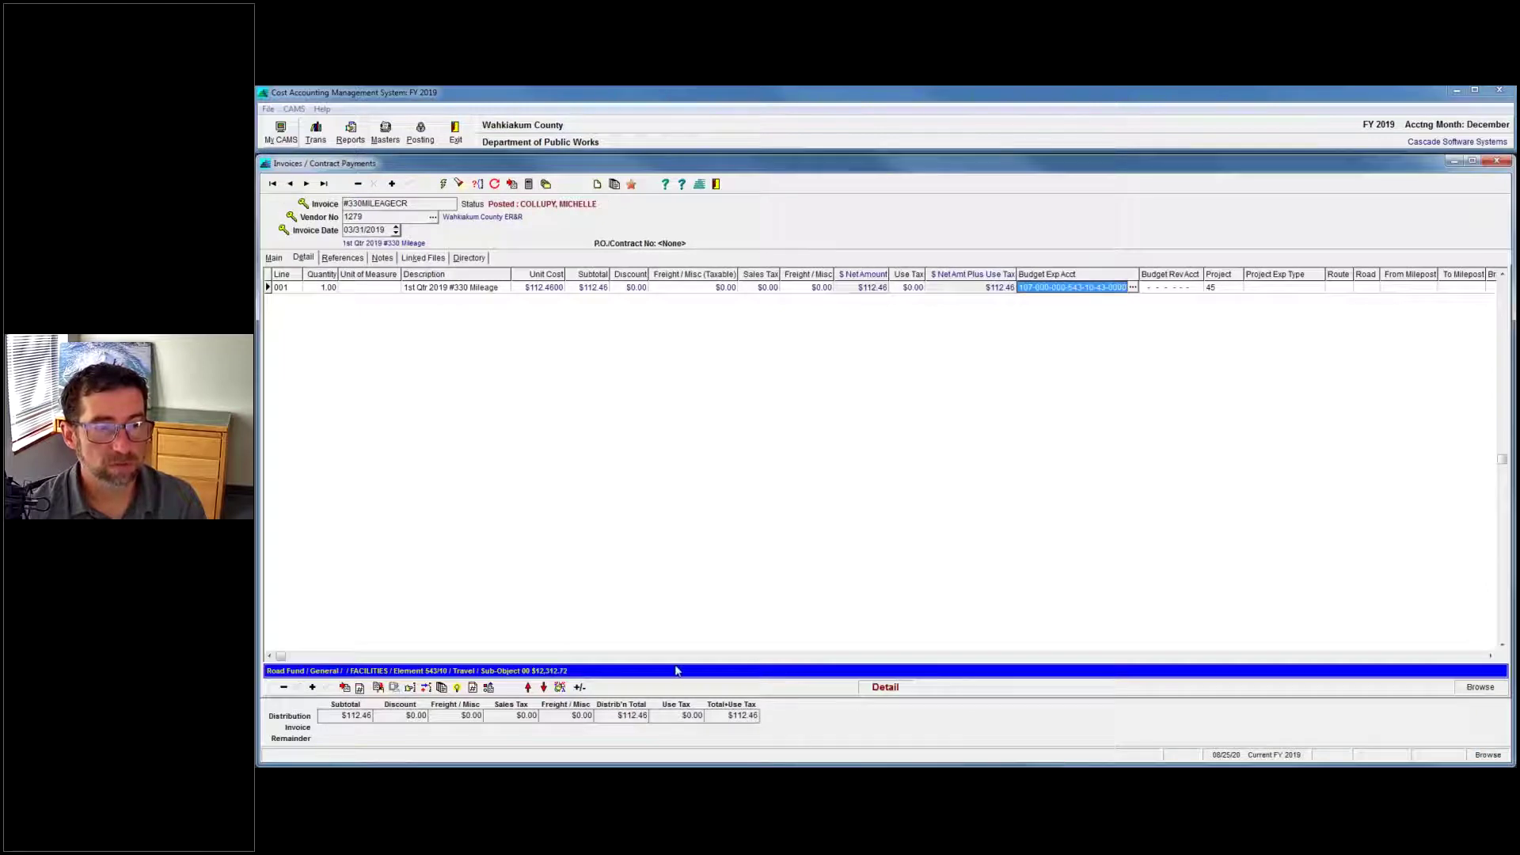
left_click(306, 184)
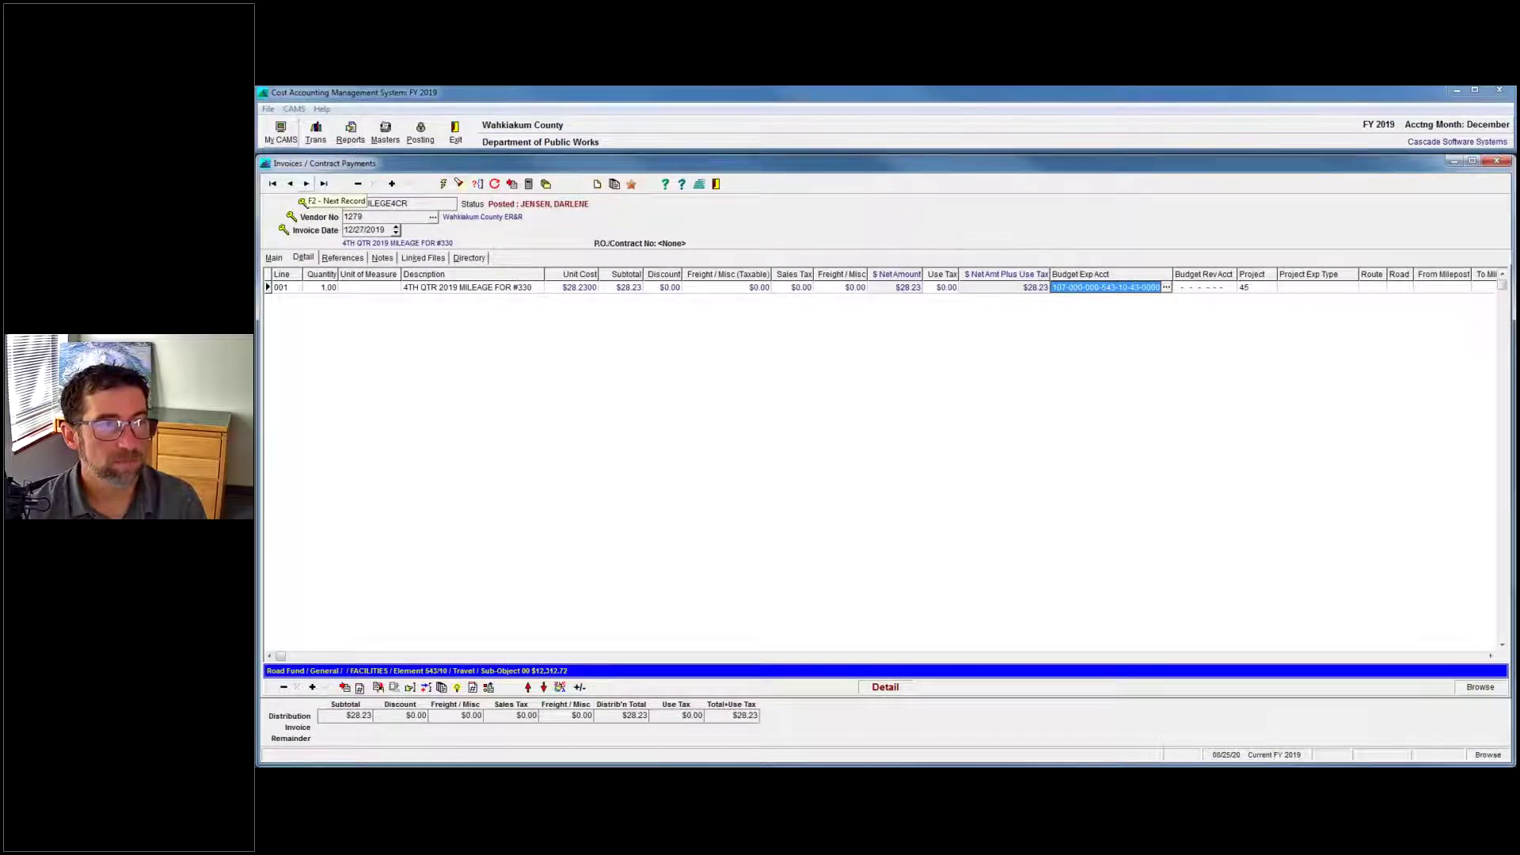
left_click(306, 184)
left_click(307, 184)
left_click(307, 184)
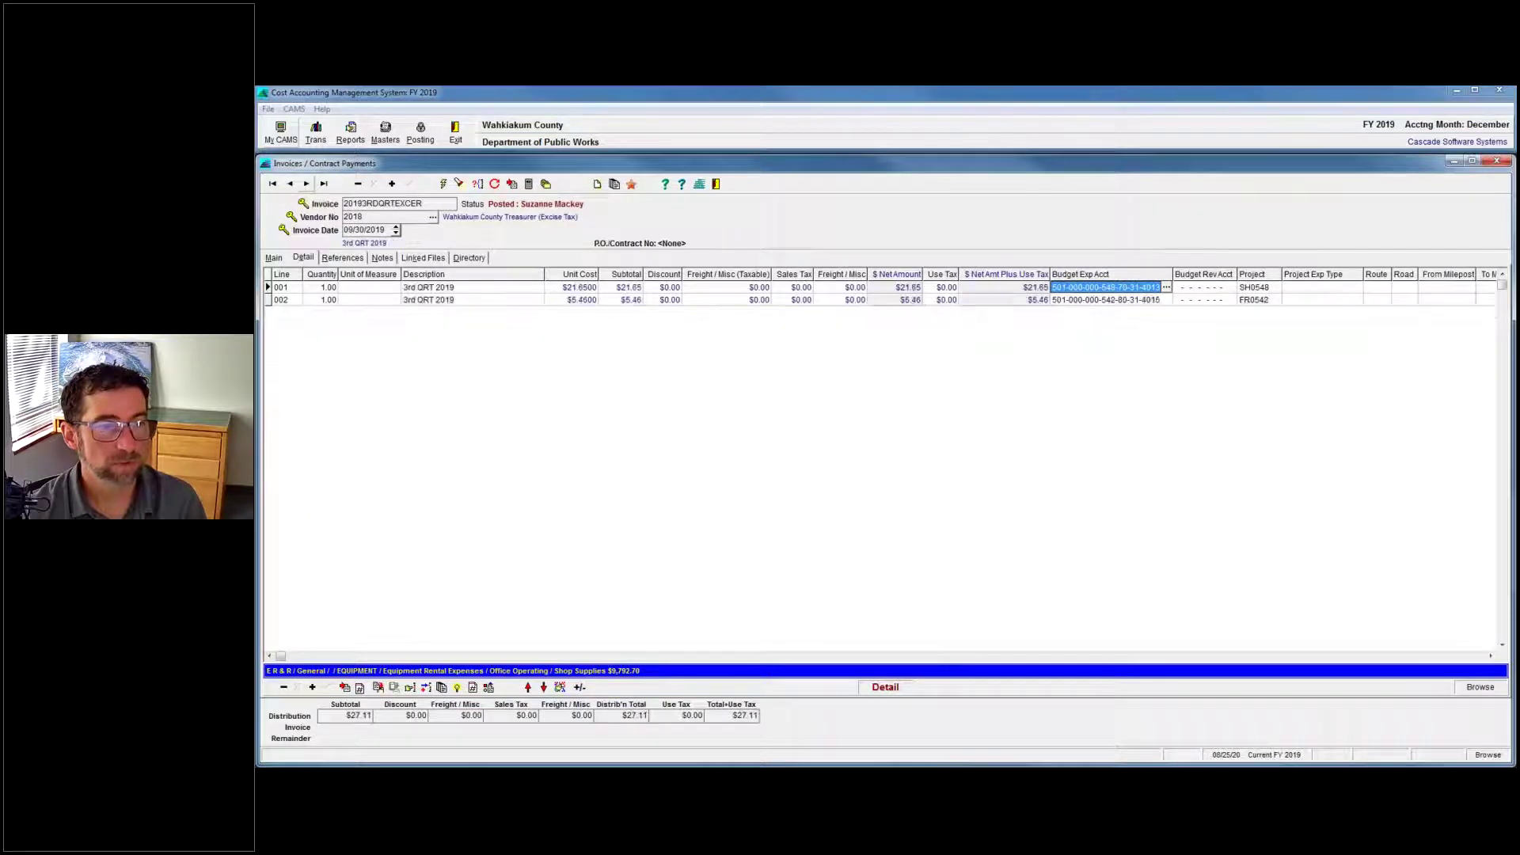
left_click(307, 184)
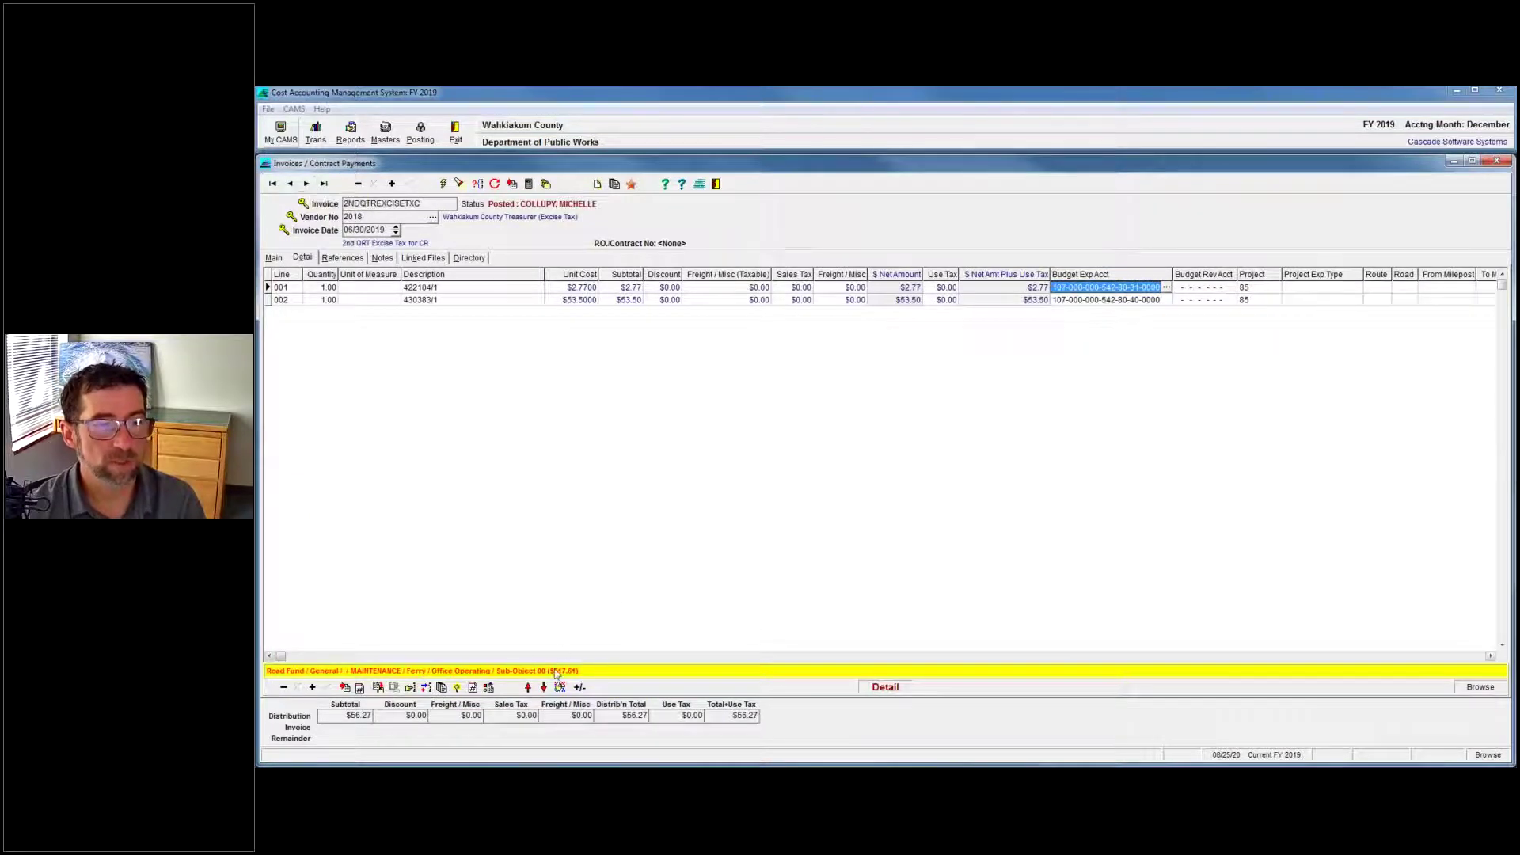
double_click(1106, 287)
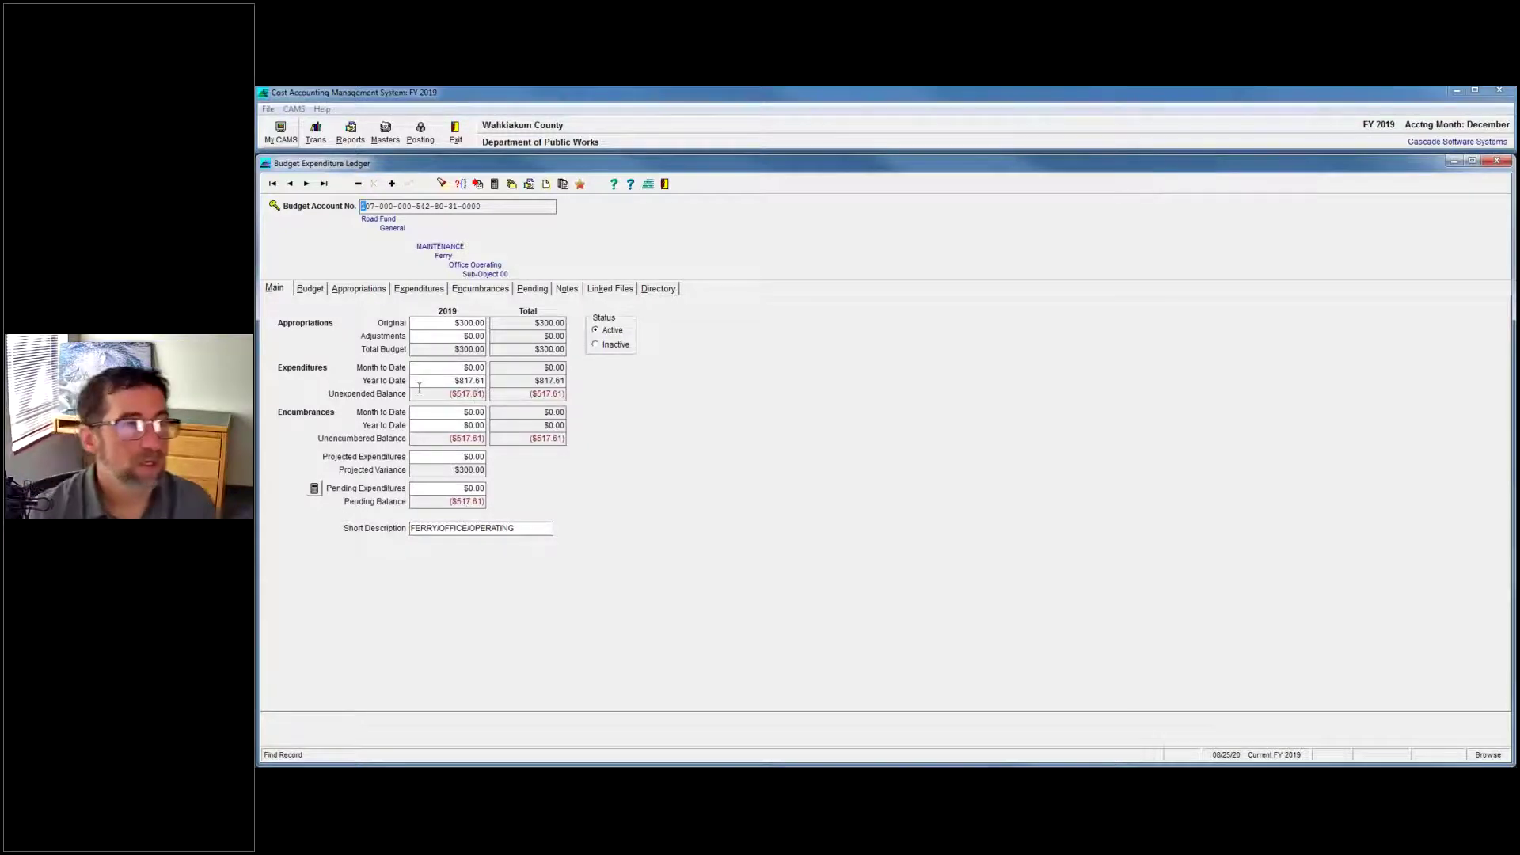
left_click(272, 184)
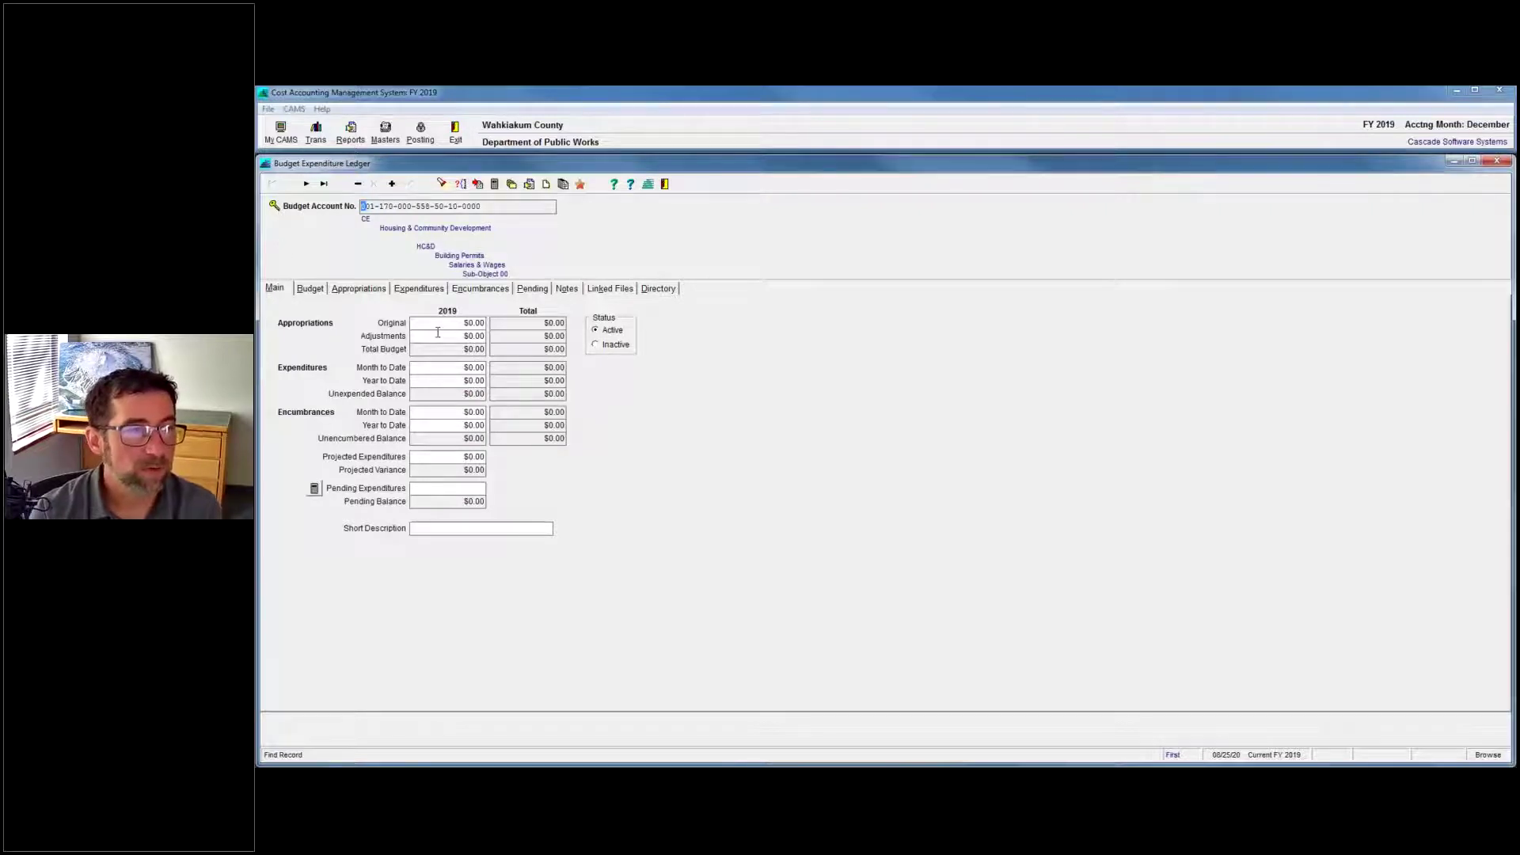
Browse the Appropriations, Budget and Main tabs, ending on Appropriations with its $0.00 original entry.
left_click(359, 289)
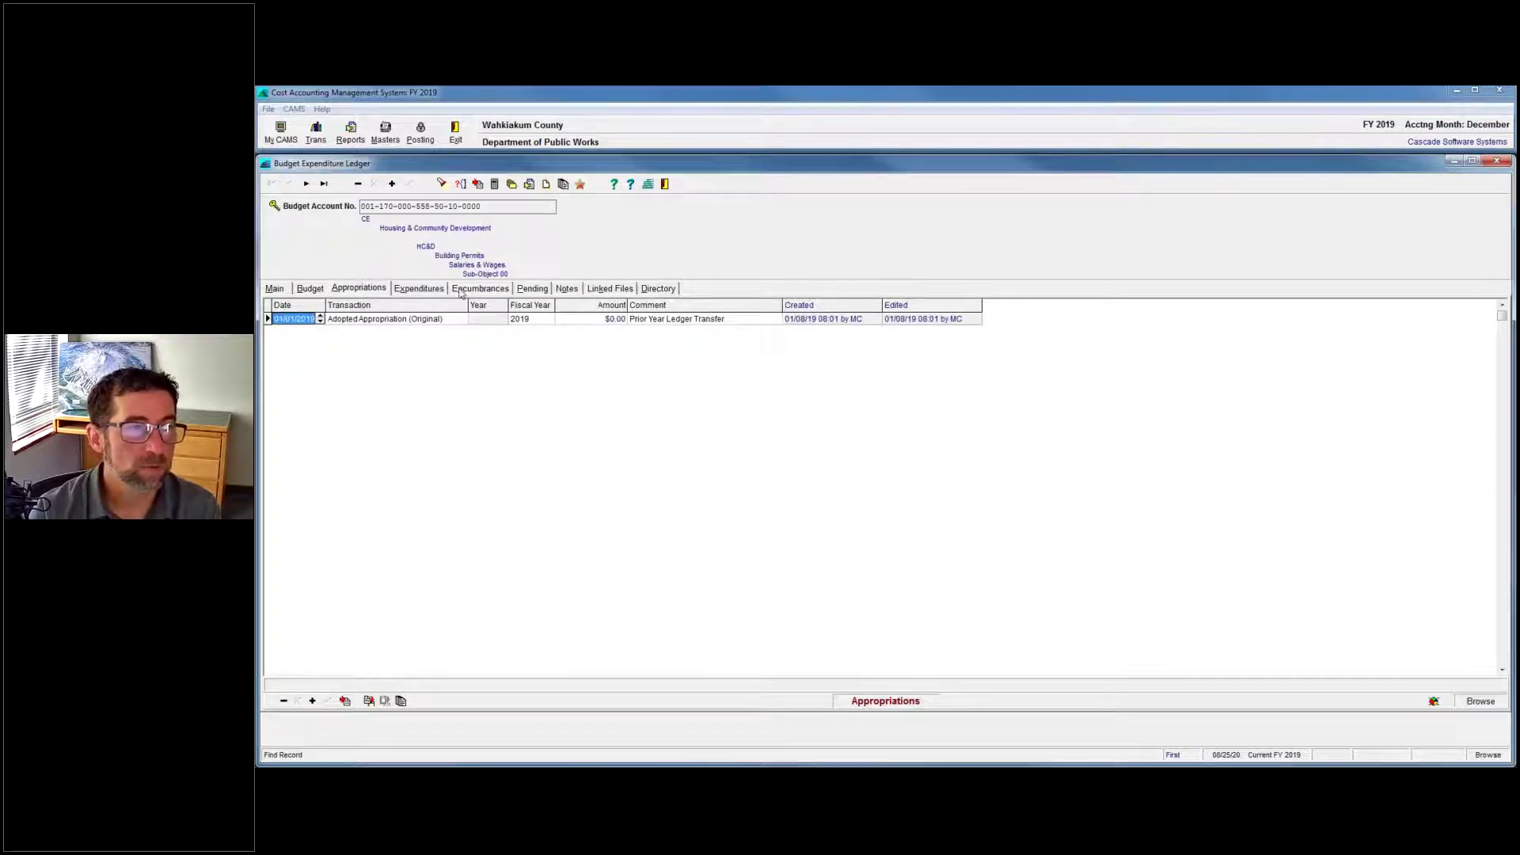
left_click(309, 290)
left_click(275, 289)
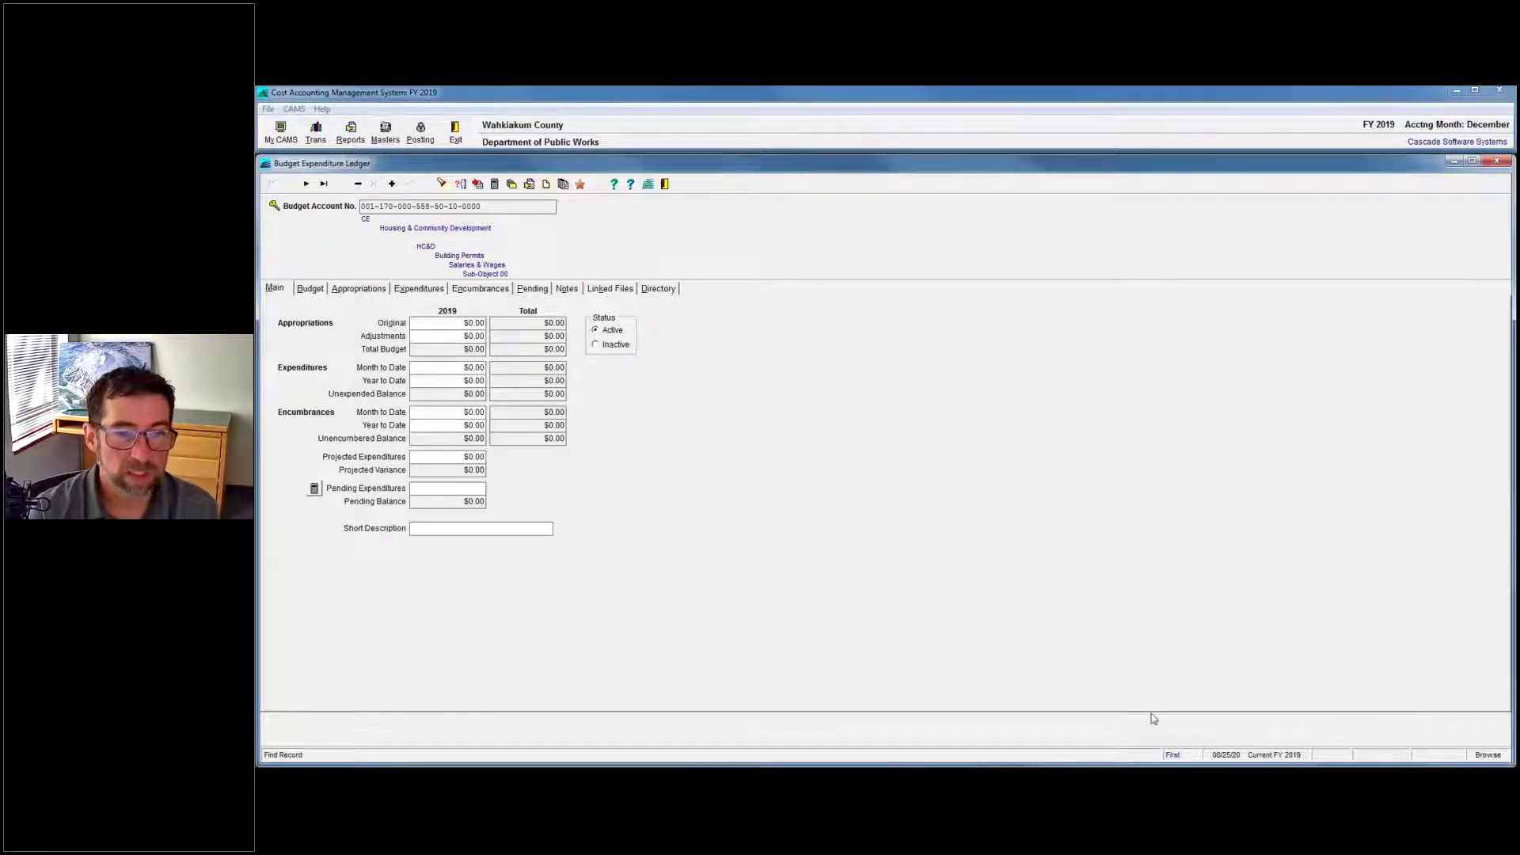
mouse_move(1258, 772)
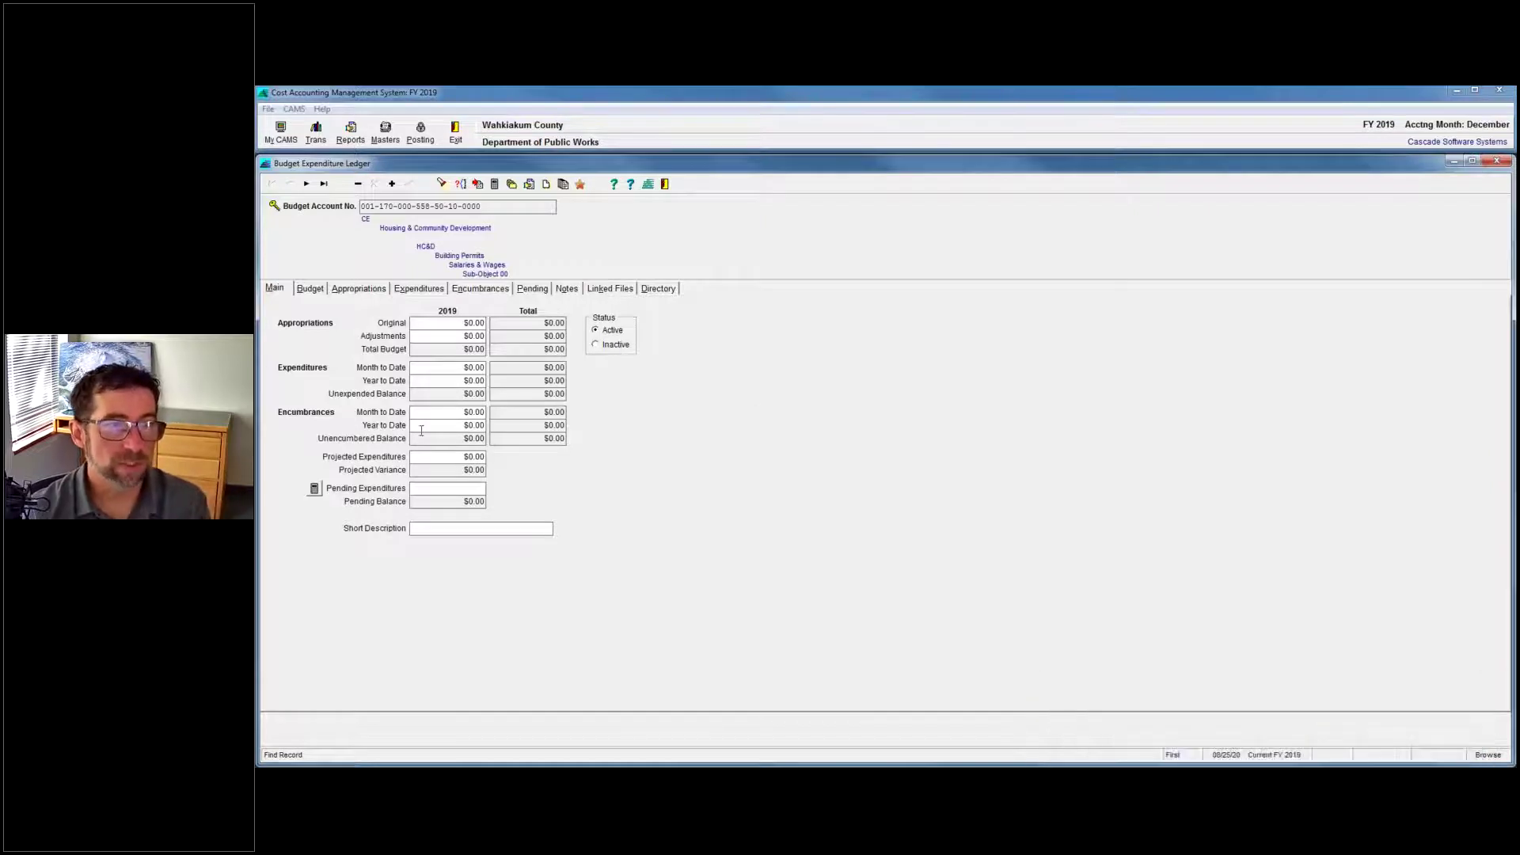
left_click(359, 288)
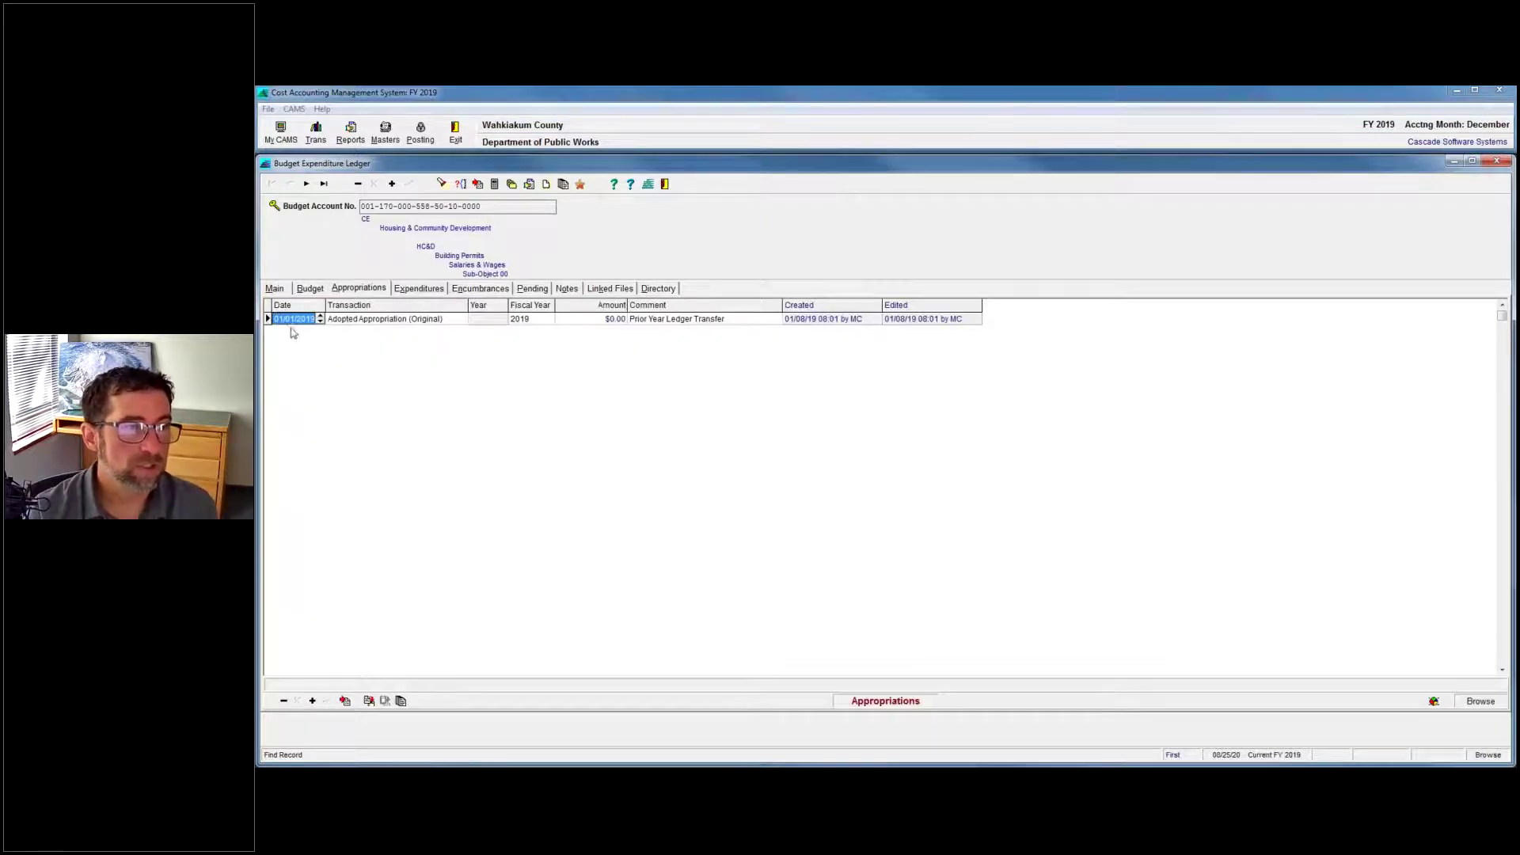
Delete the $0.00 appropriation and add a $1,000.00 Adopted Appropriation (Original) entry dated 01/01.
left_click(284, 700)
left_click(883, 475)
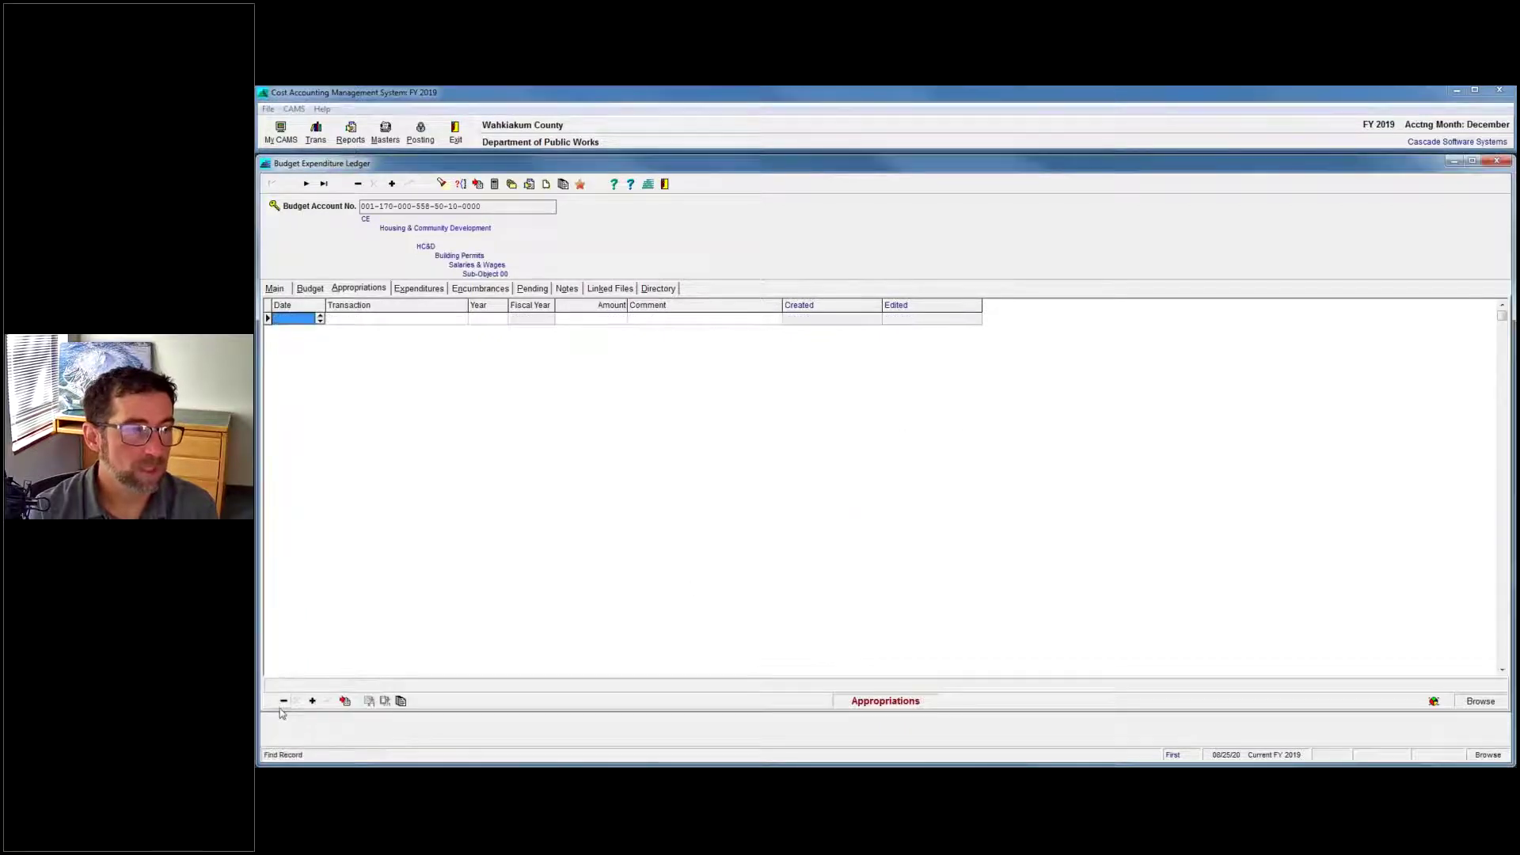
left_click(312, 700)
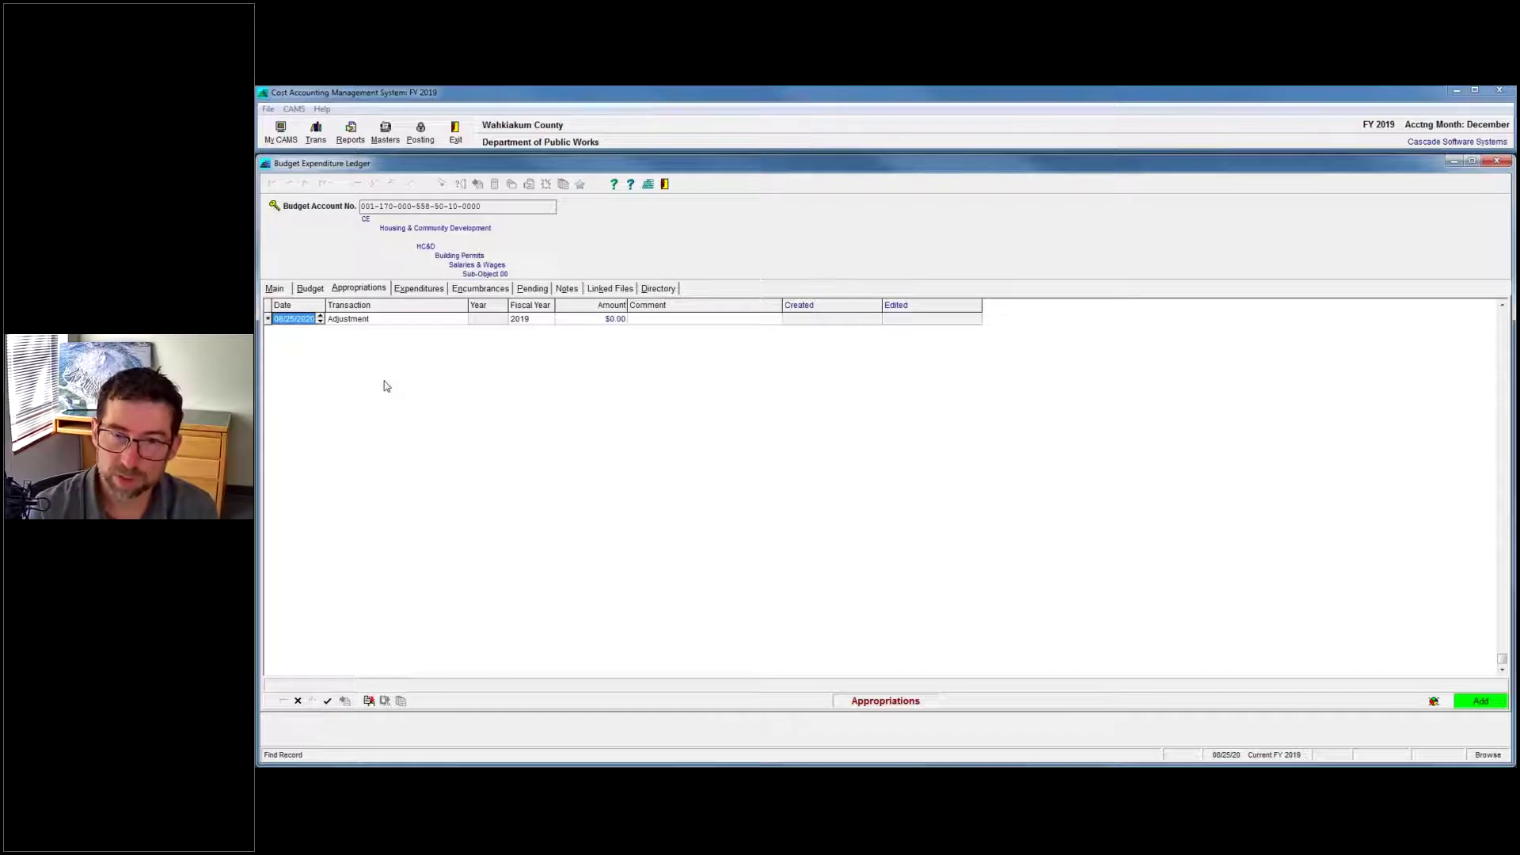
type("01/01/1")
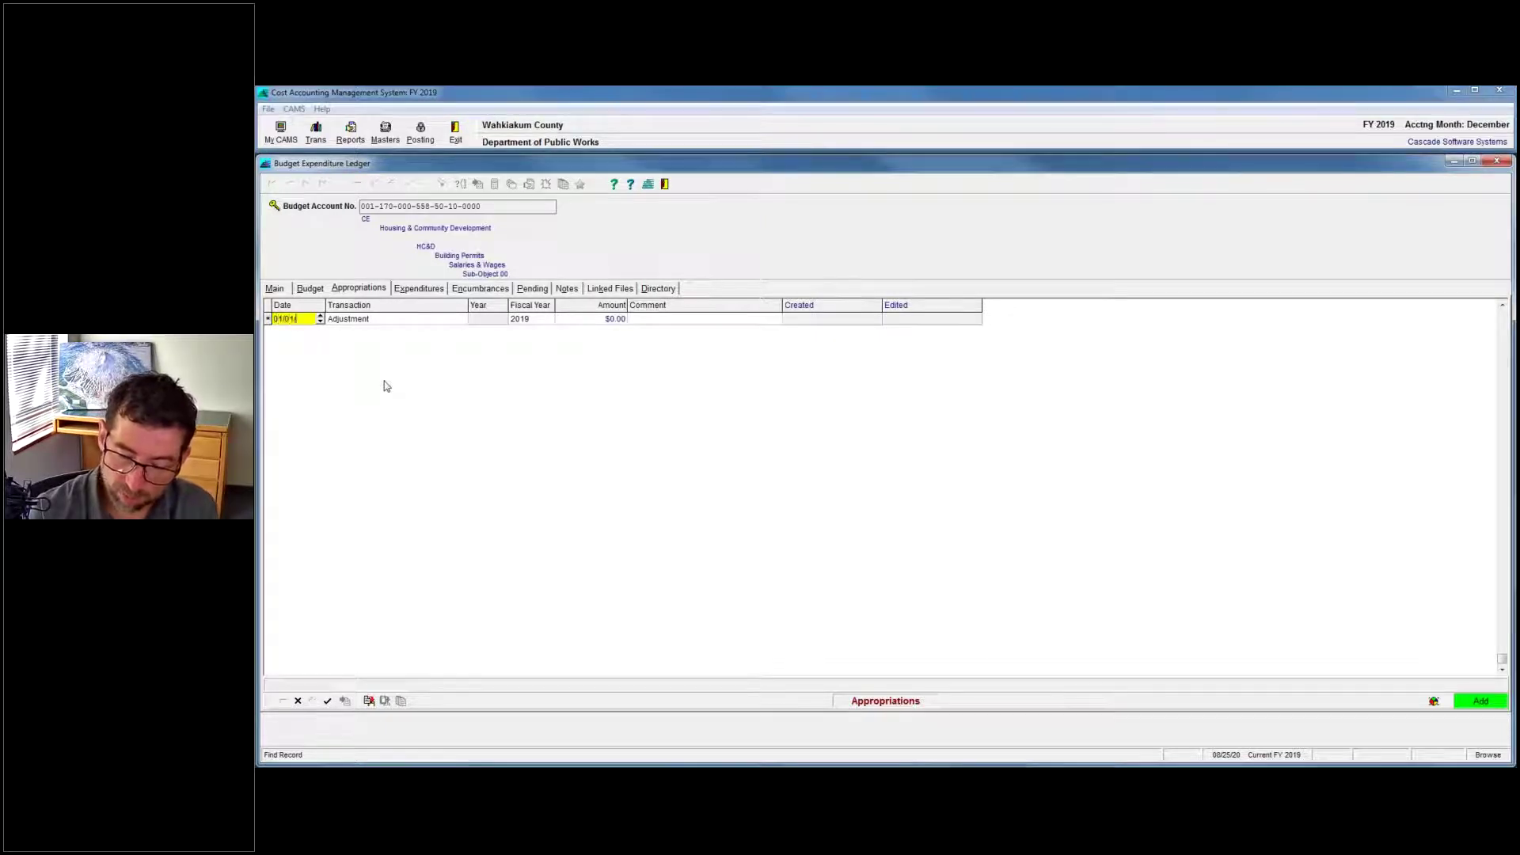
type("4")
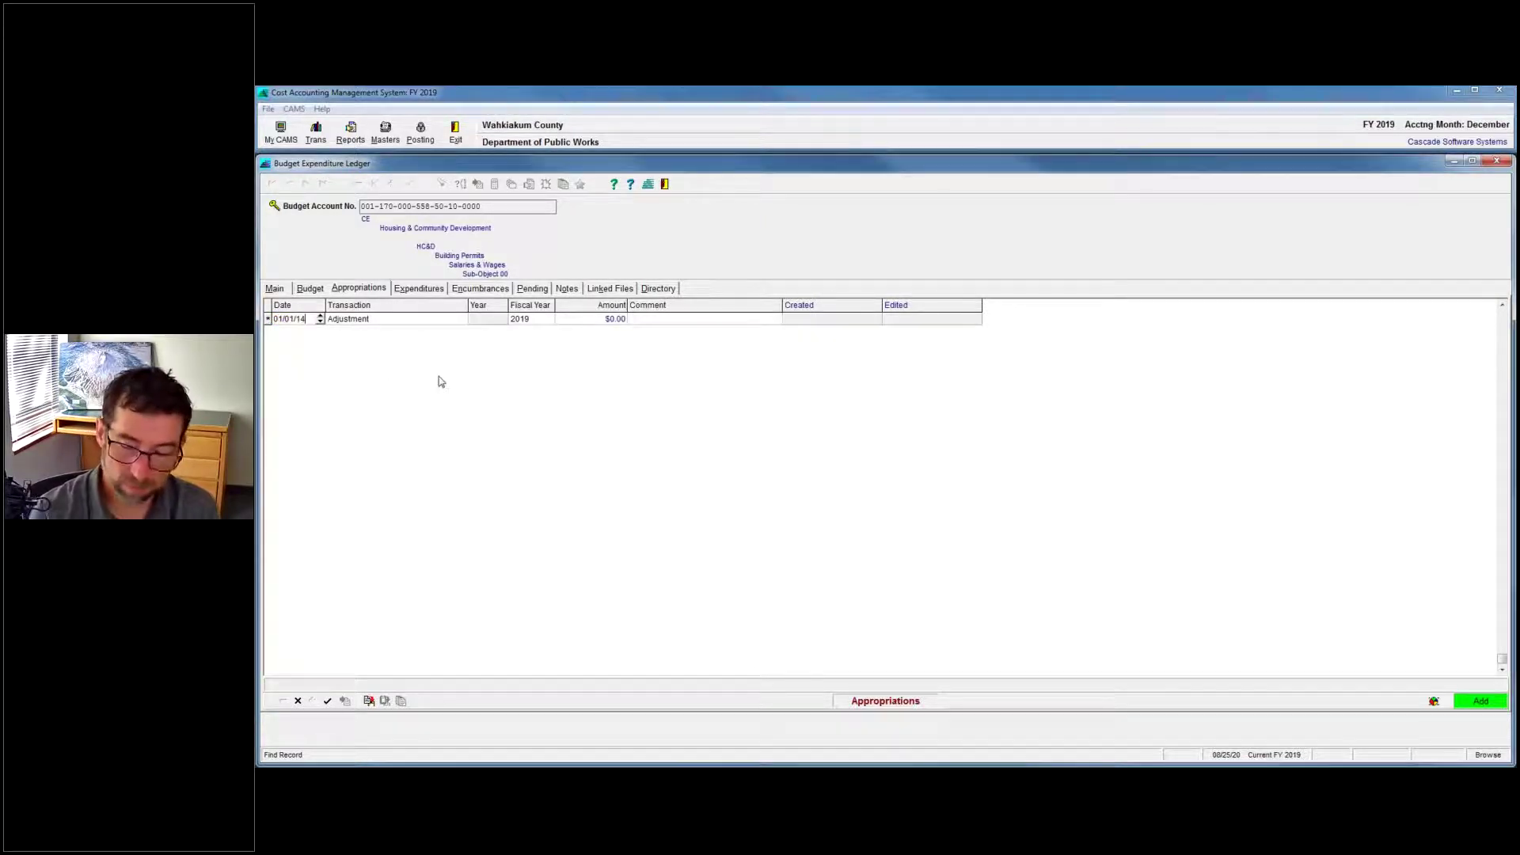
left_click(371, 319)
left_click(464, 318)
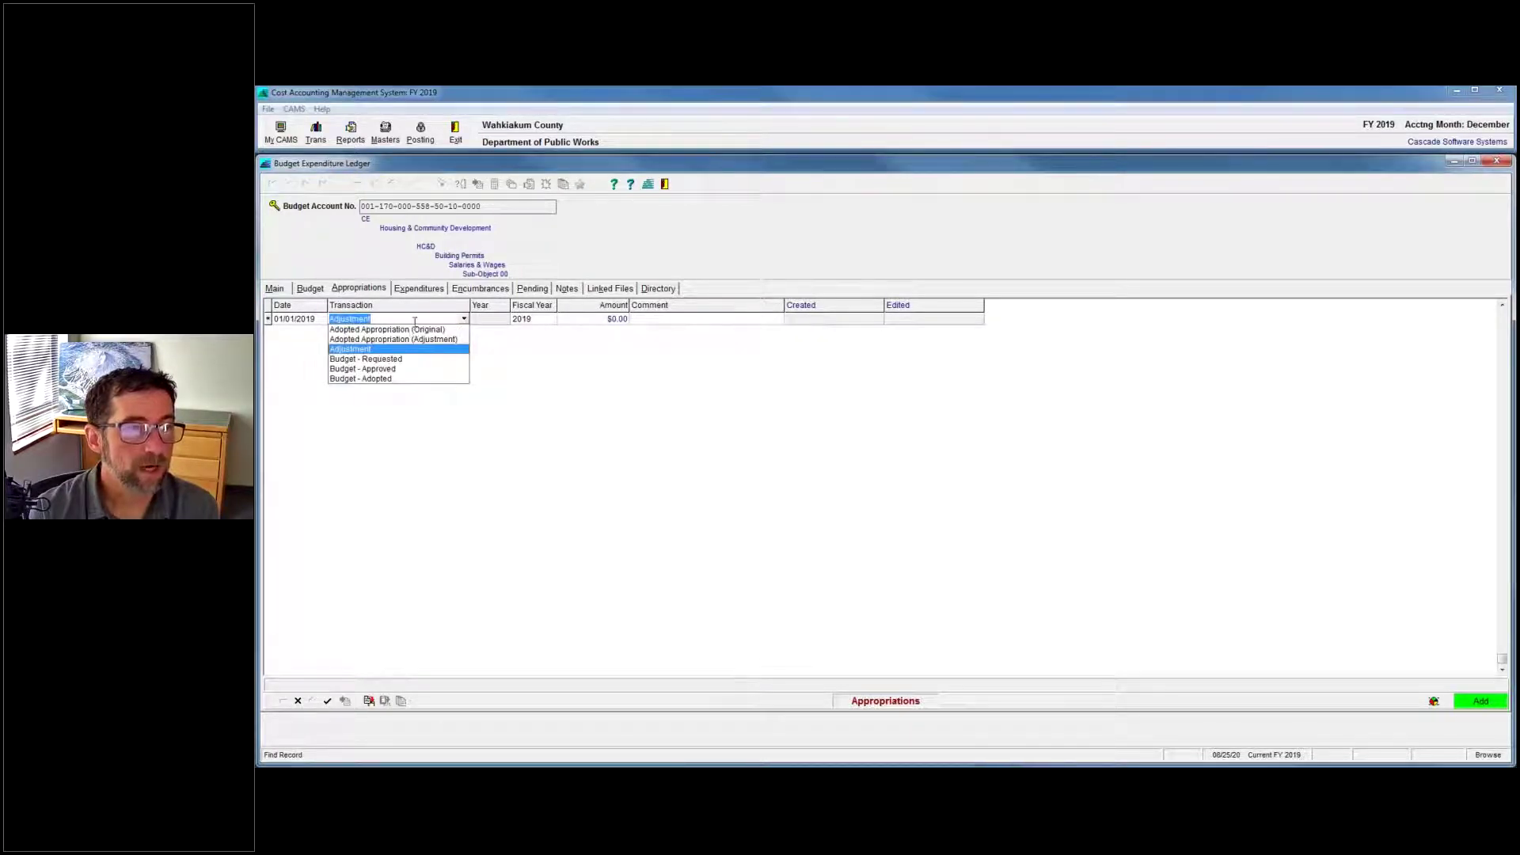
left_click(419, 330)
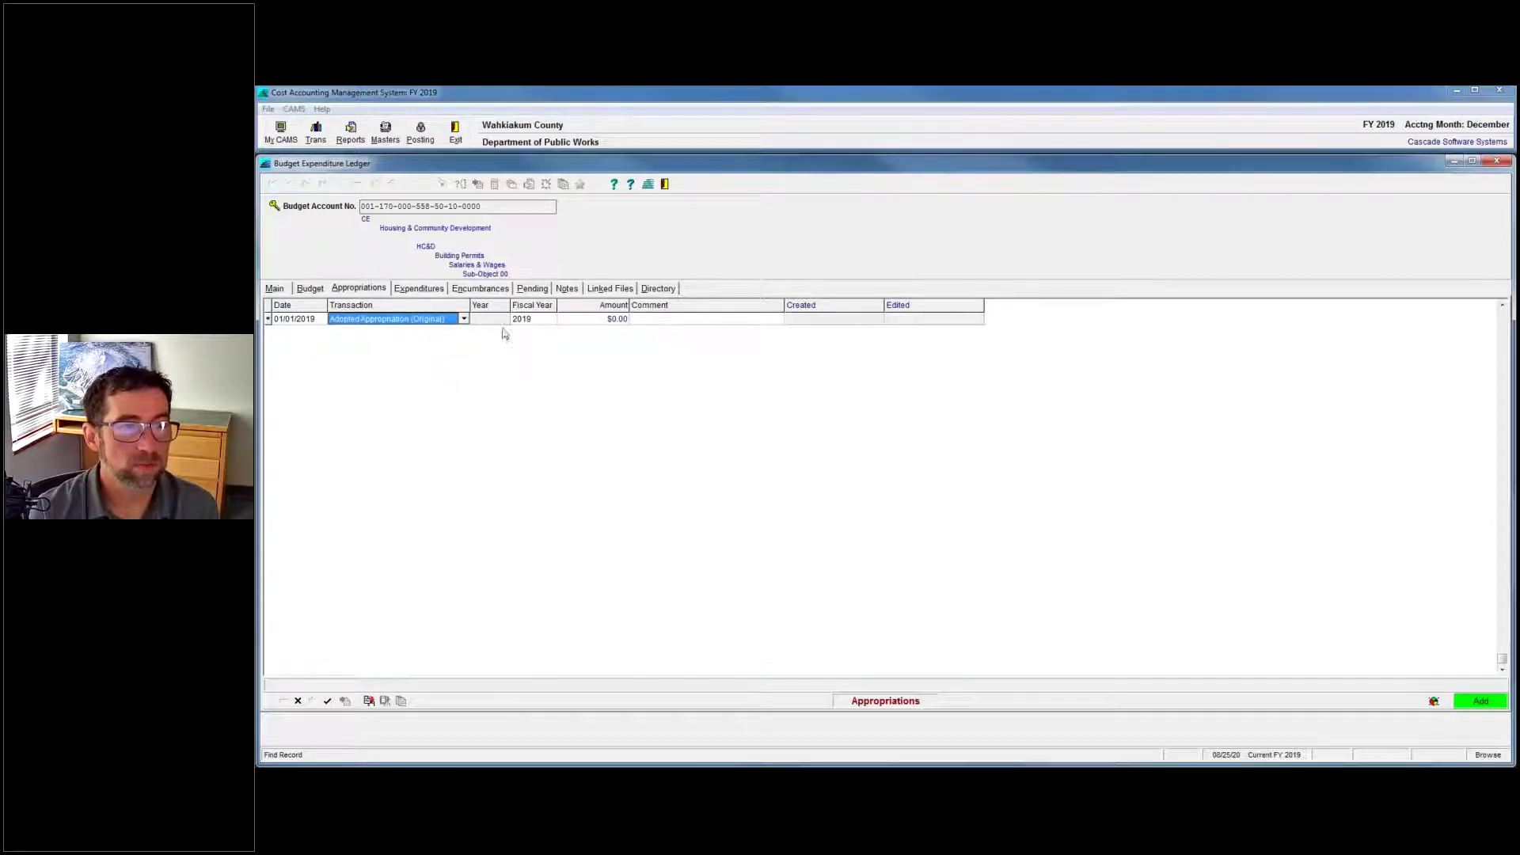
left_click(589, 319)
type("1")
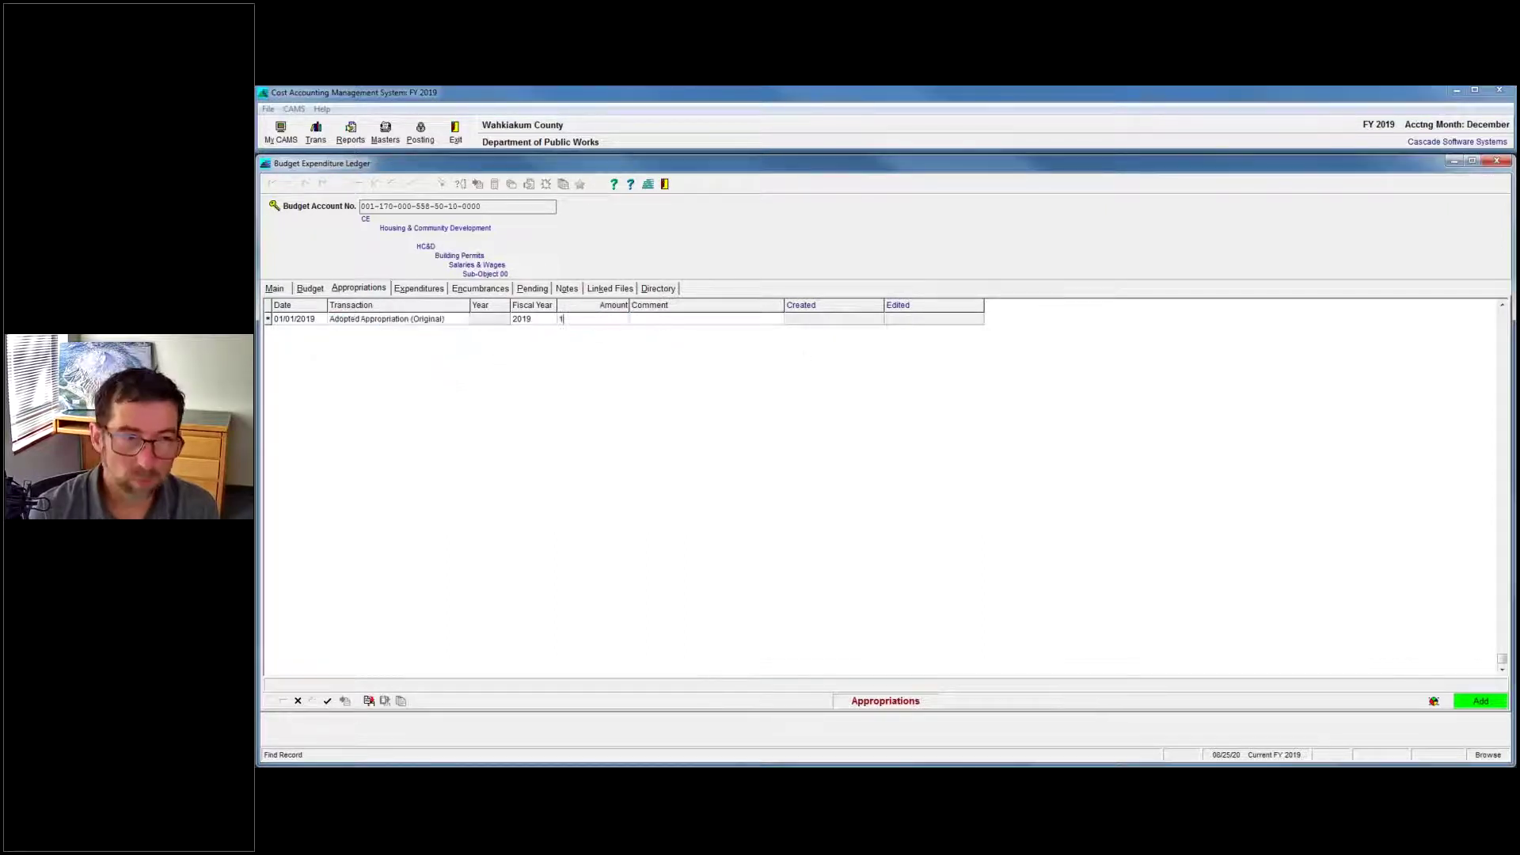
type(",000")
key("Return")
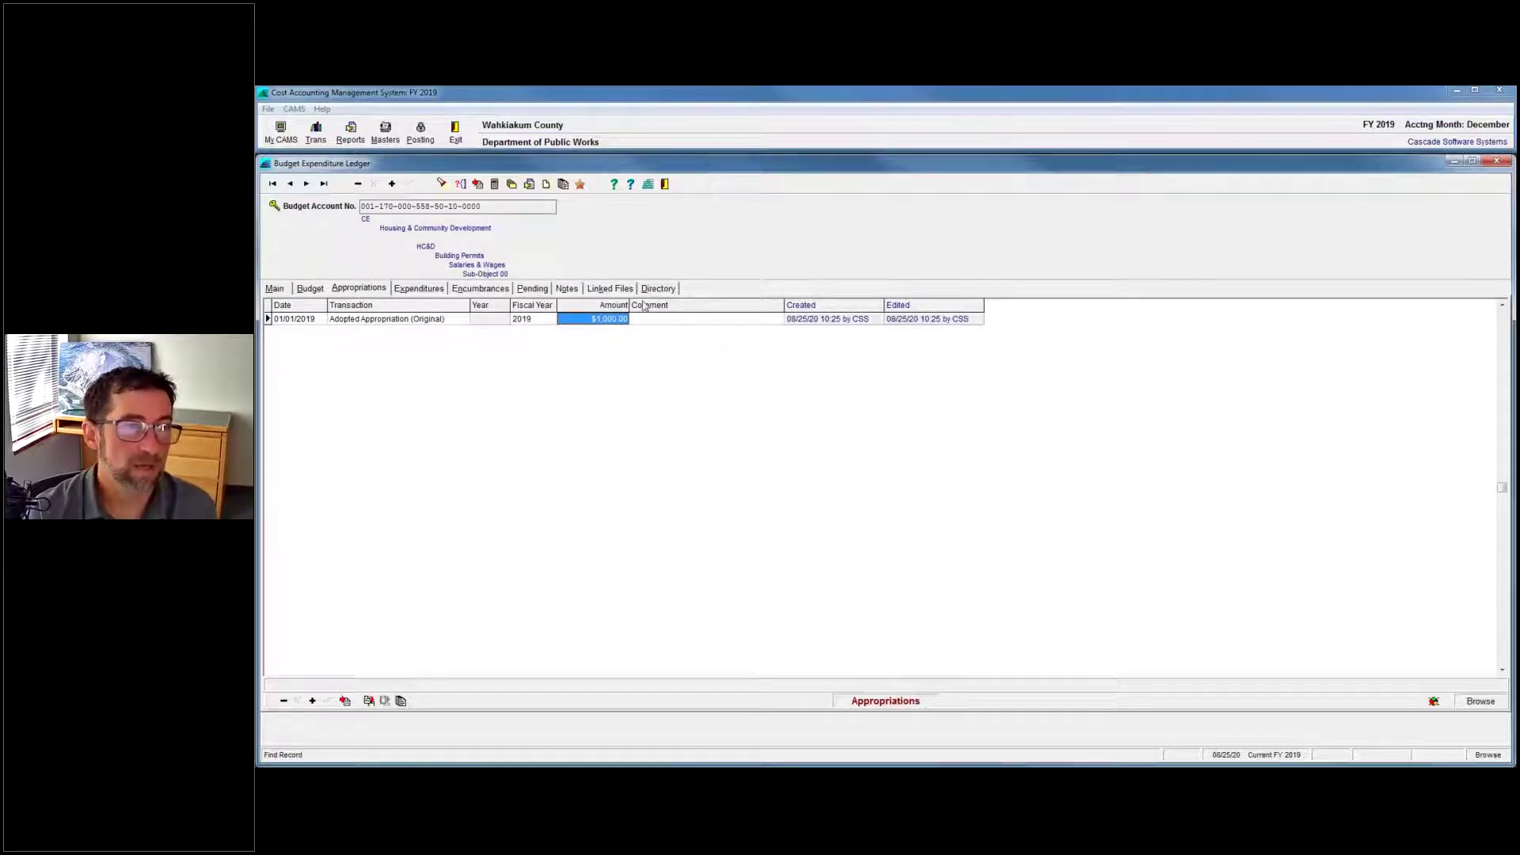
left_click(611, 290)
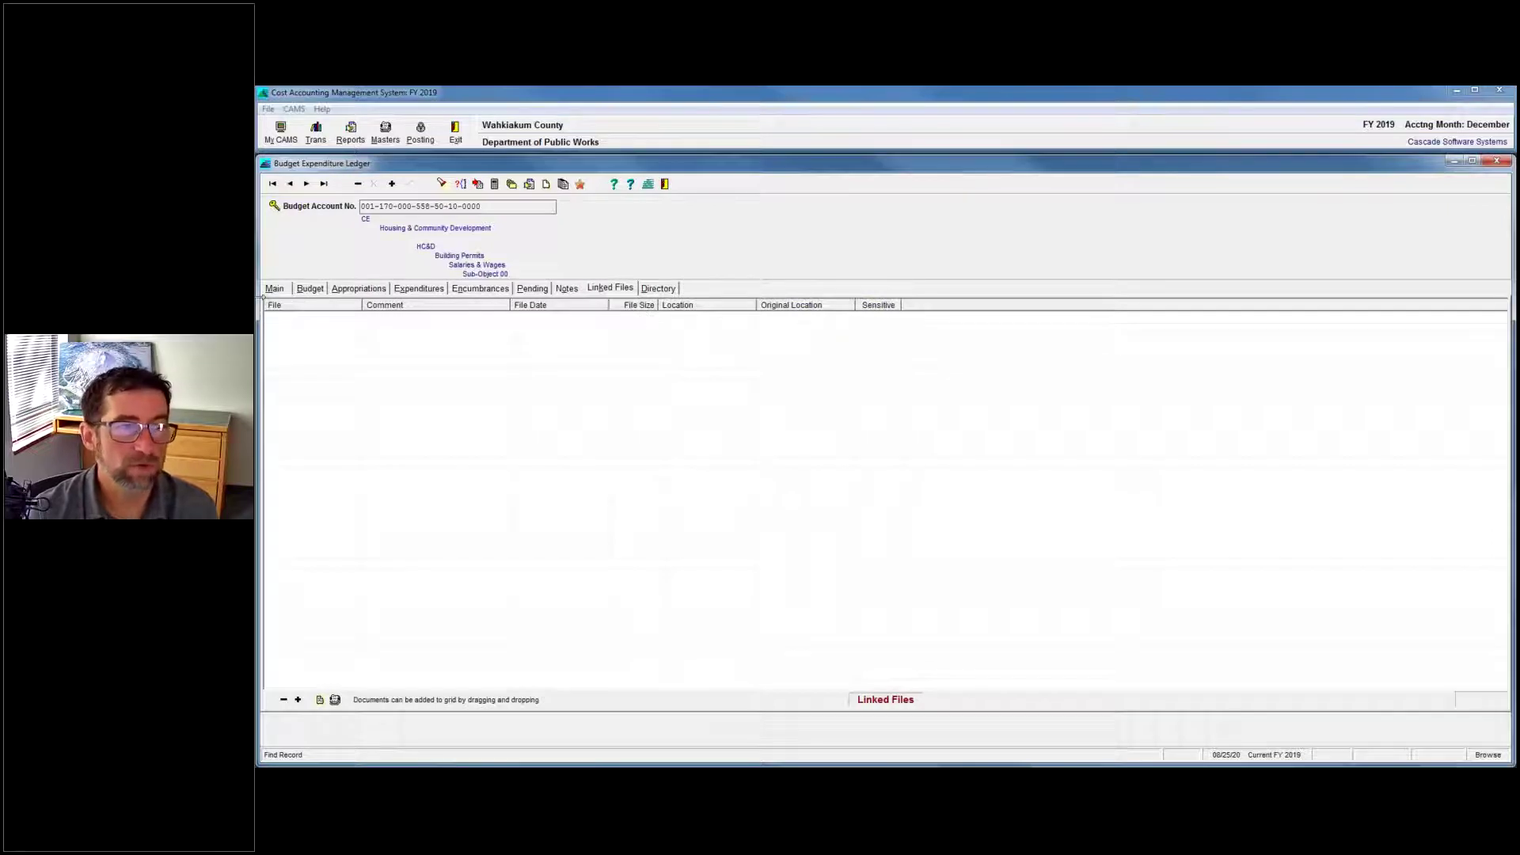
Check the account's $1,000.00 total budget on Main and review its appropriation entries and transaction types.
left_click(274, 289)
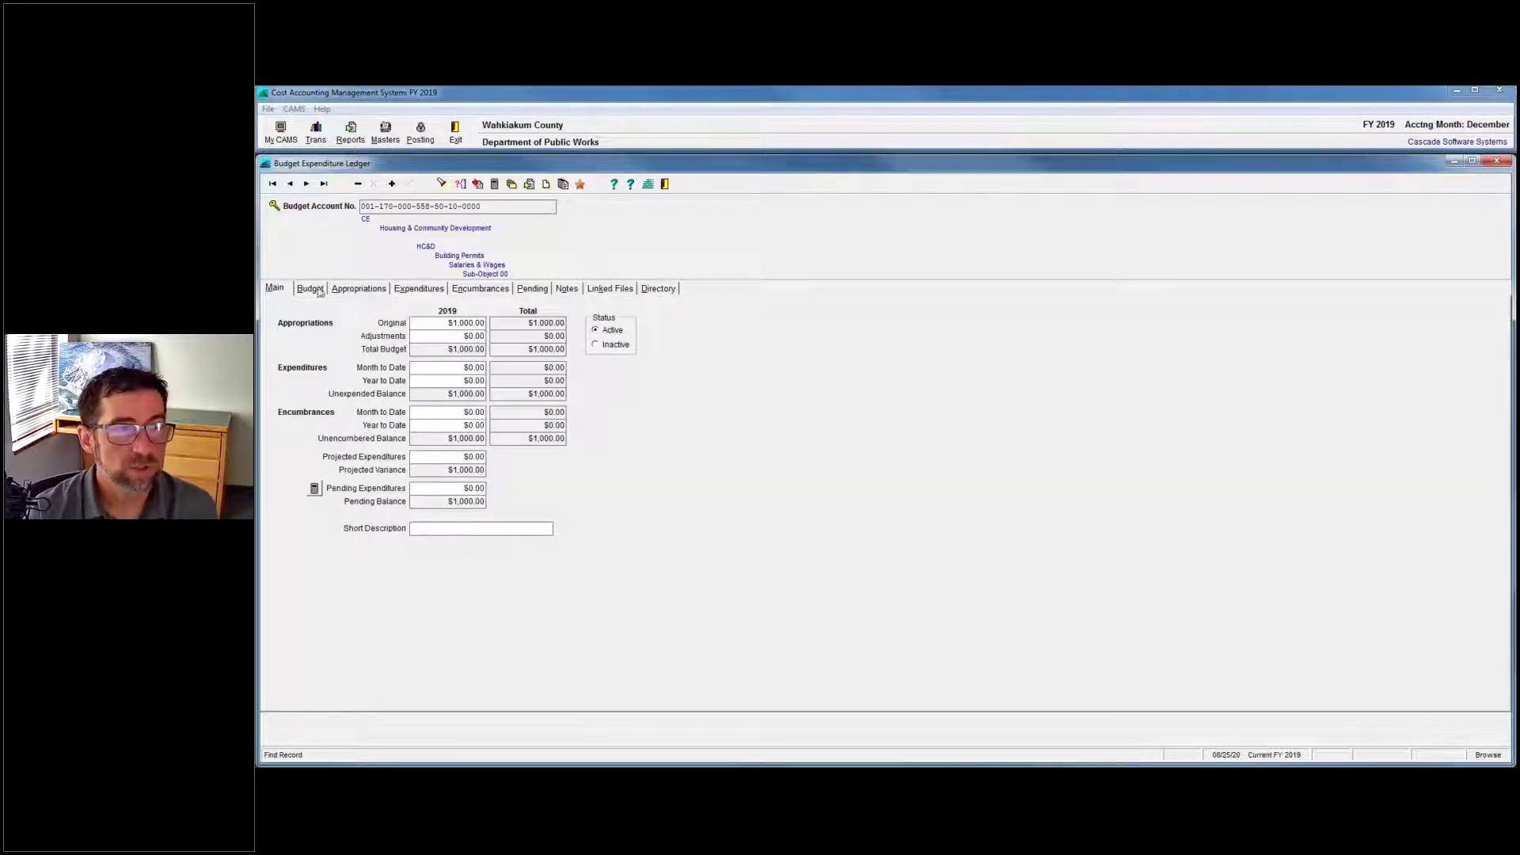
left_click(360, 290)
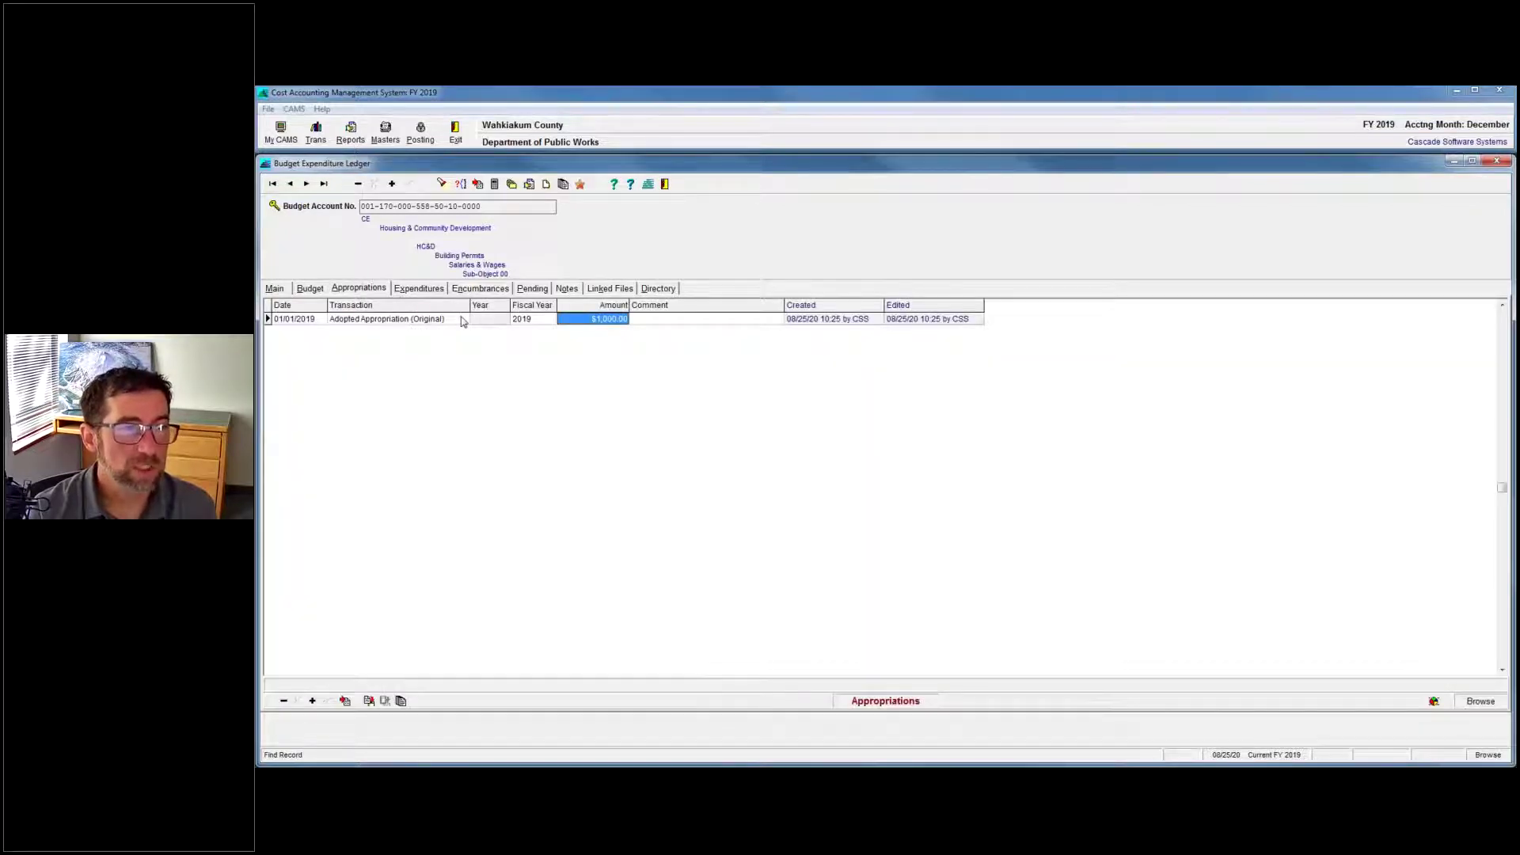
left_click(402, 317)
left_click(403, 316)
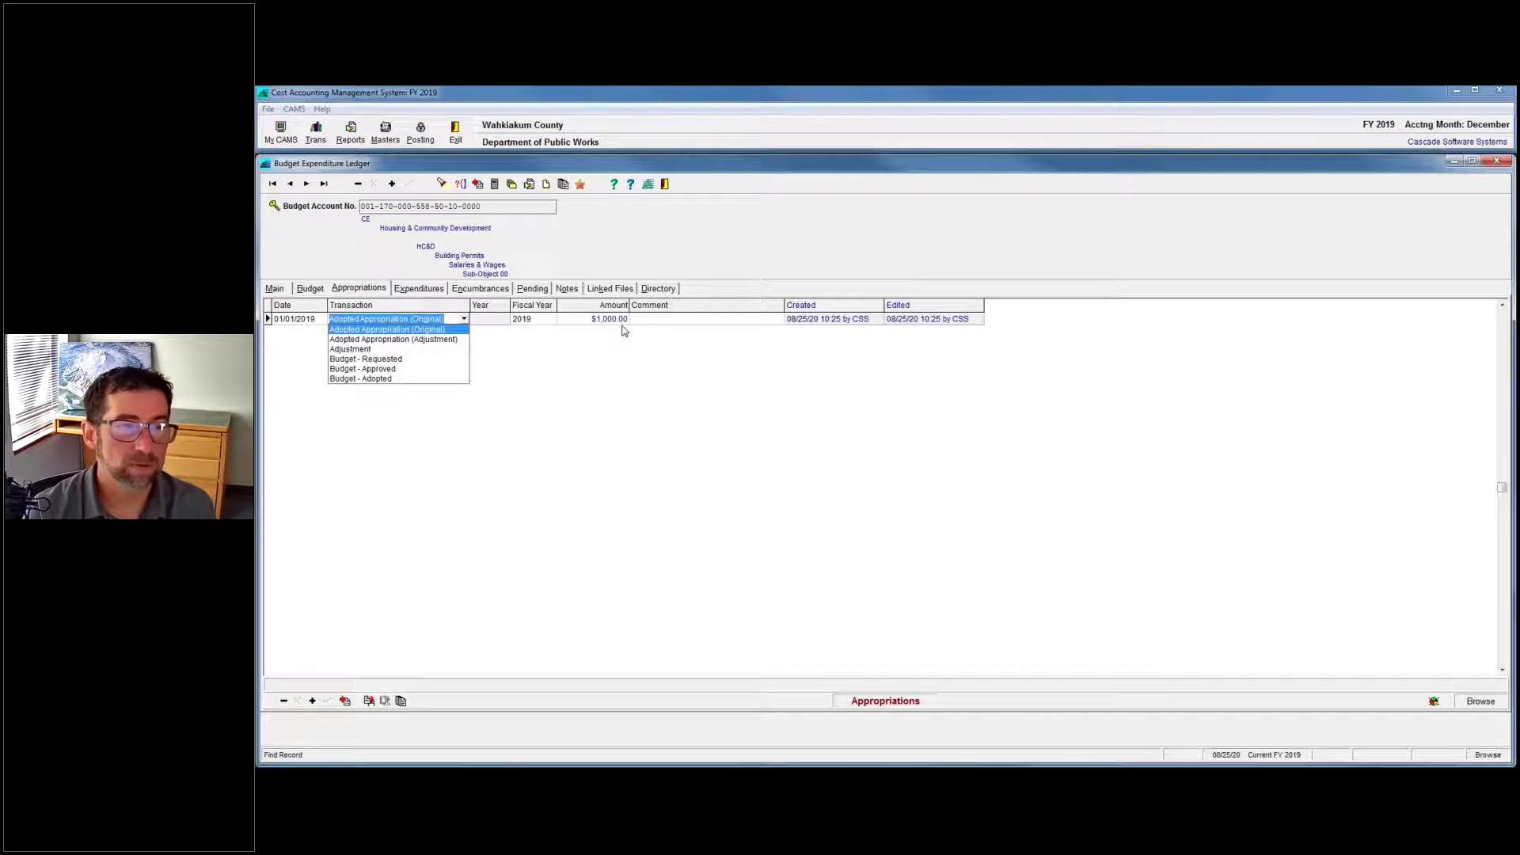
left_click(274, 288)
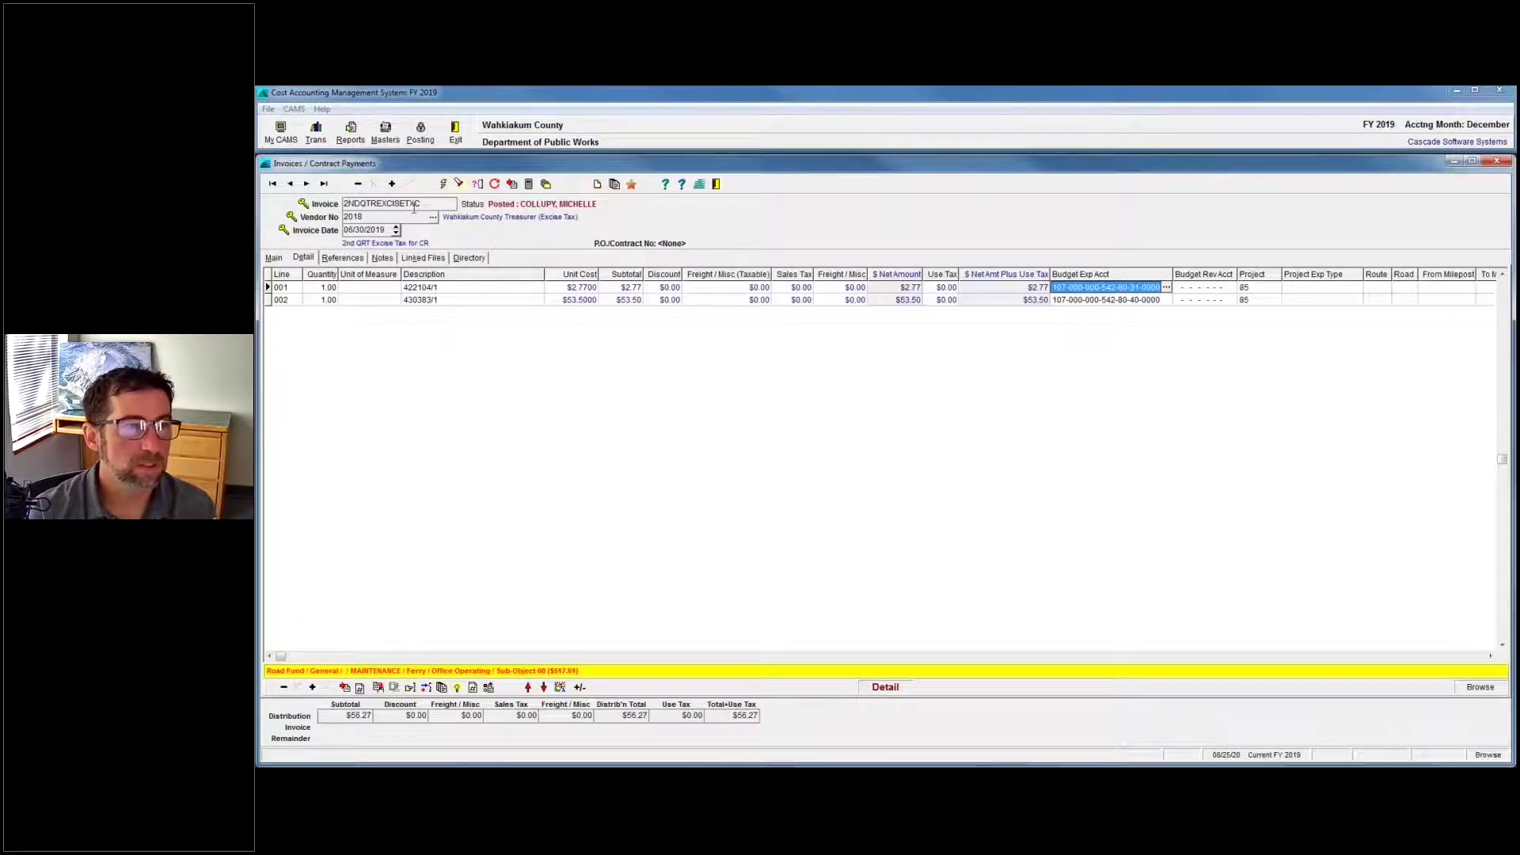
Copy the posted invoice with its detail lines into new invoice TEST and view its line items.
left_click(512, 185)
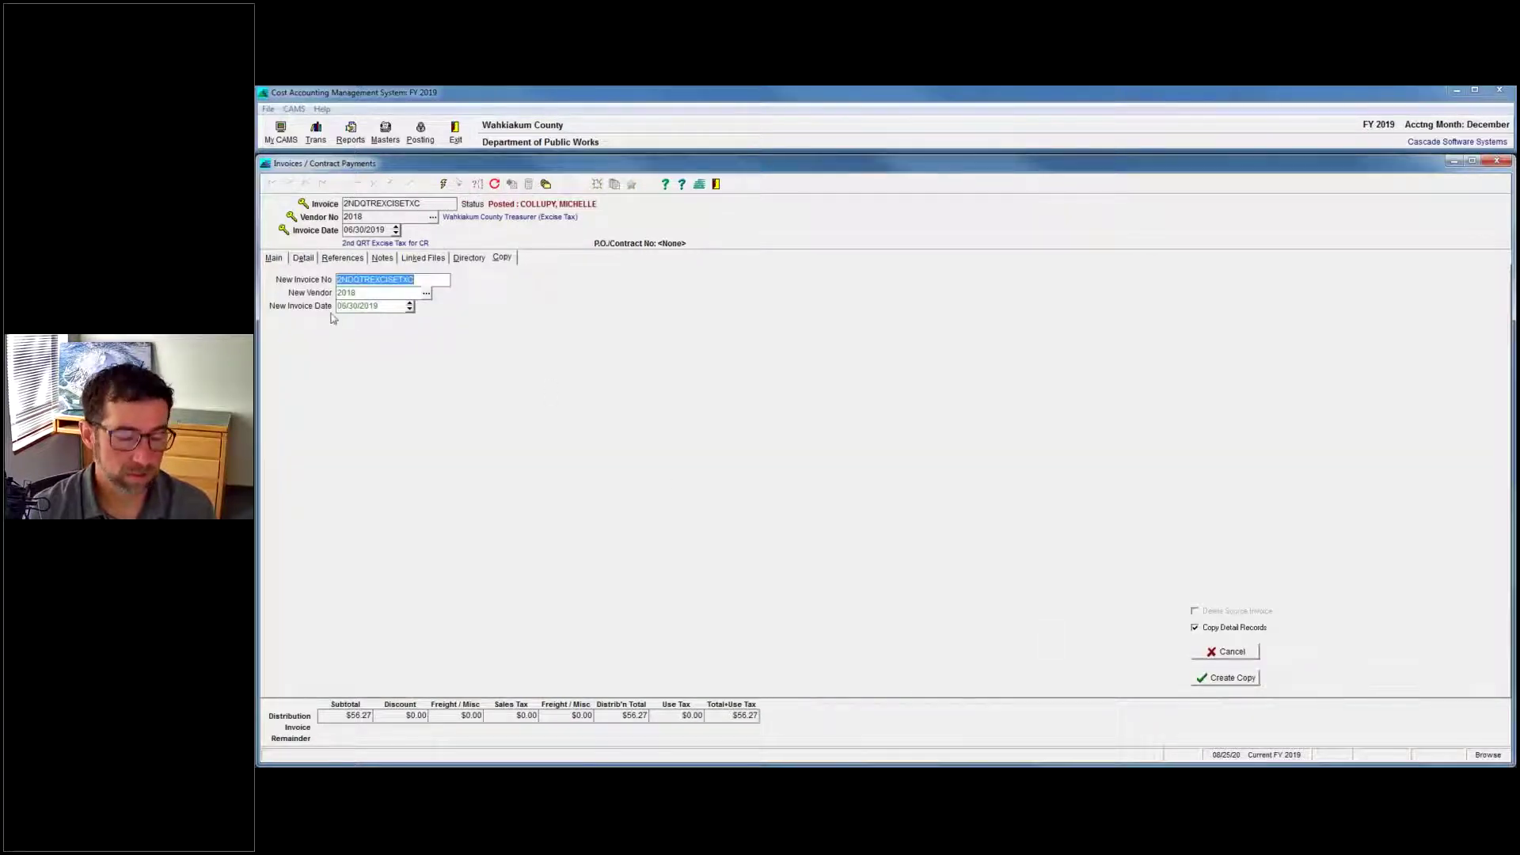
type("TEST")
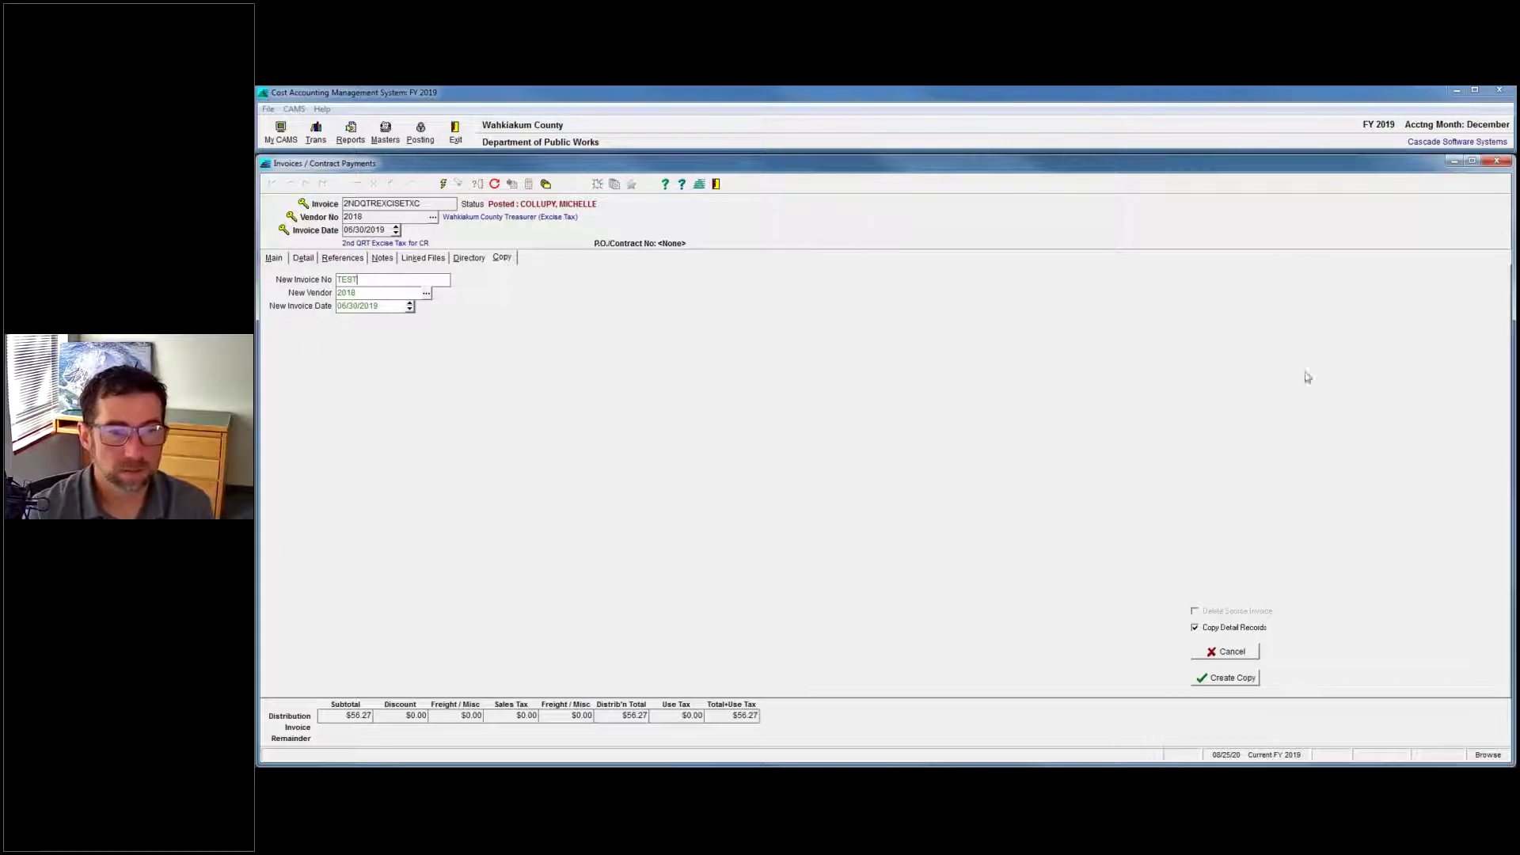
left_click(1195, 628)
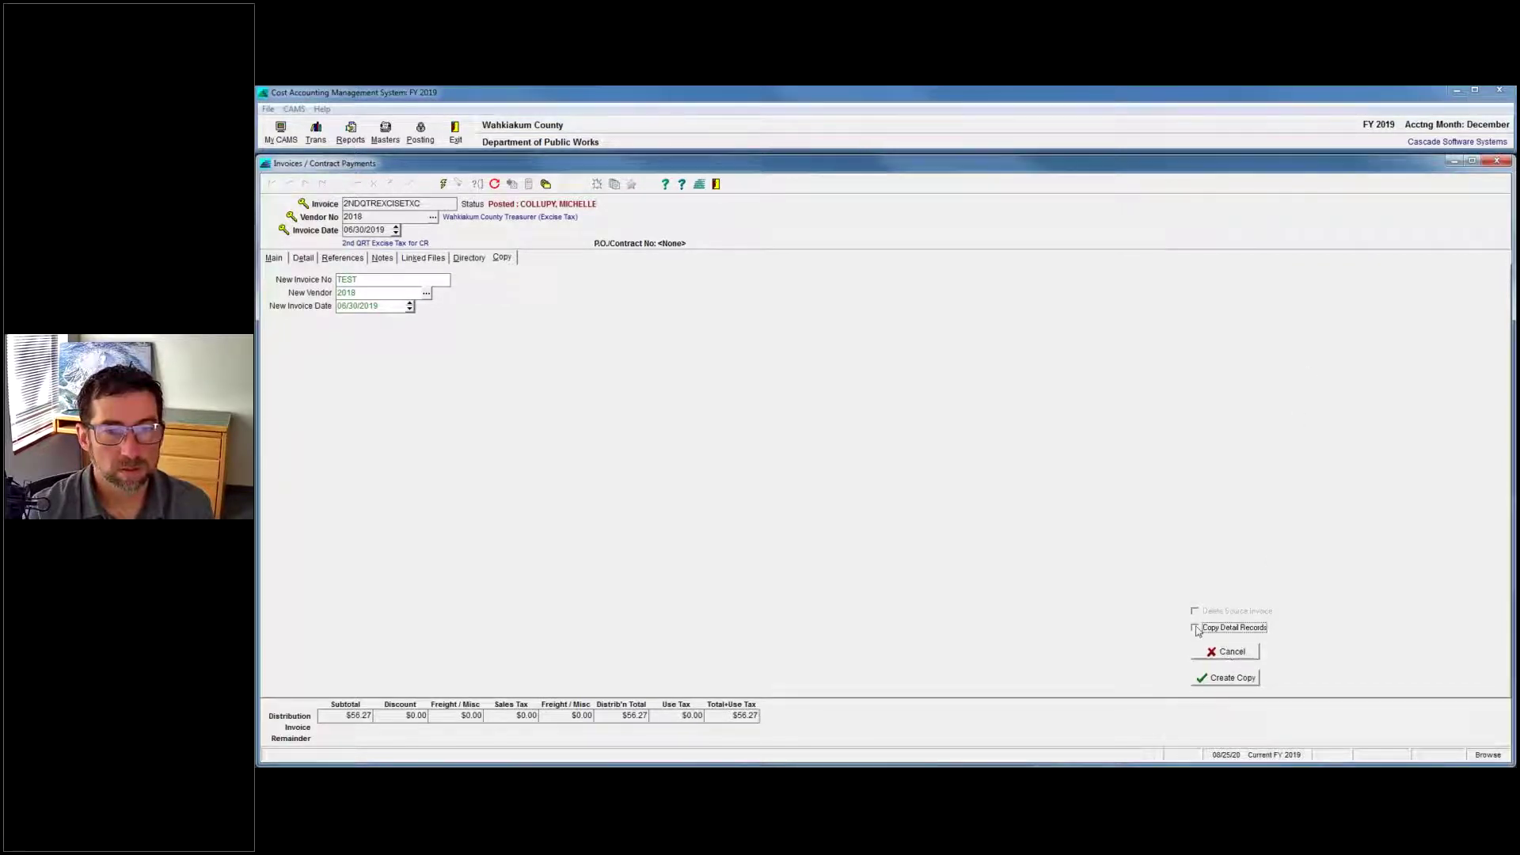
left_click(1194, 628)
left_click(1225, 678)
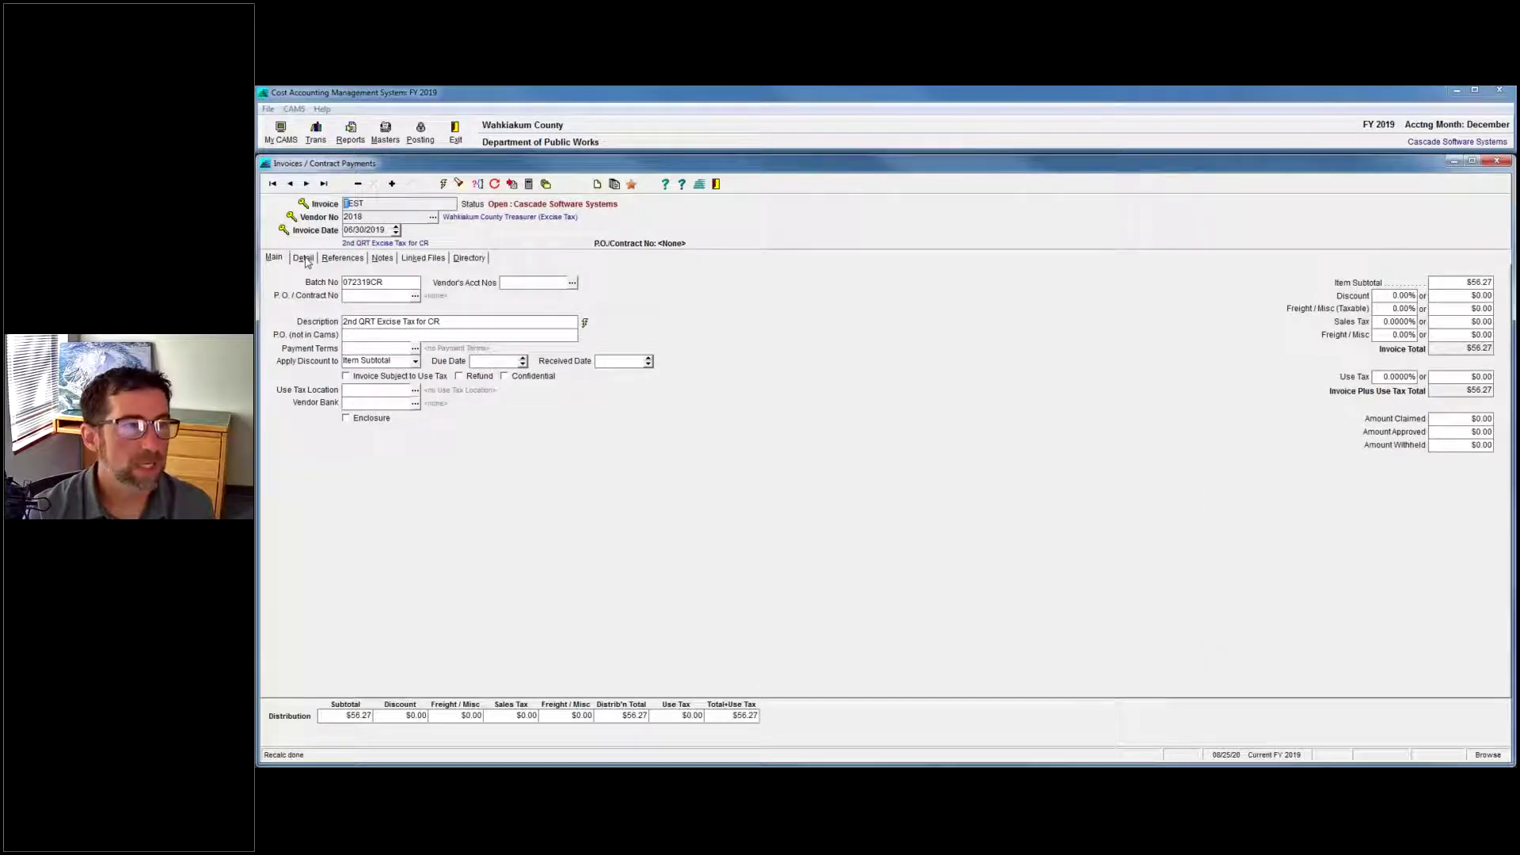
left_click(304, 259)
left_click(1109, 301)
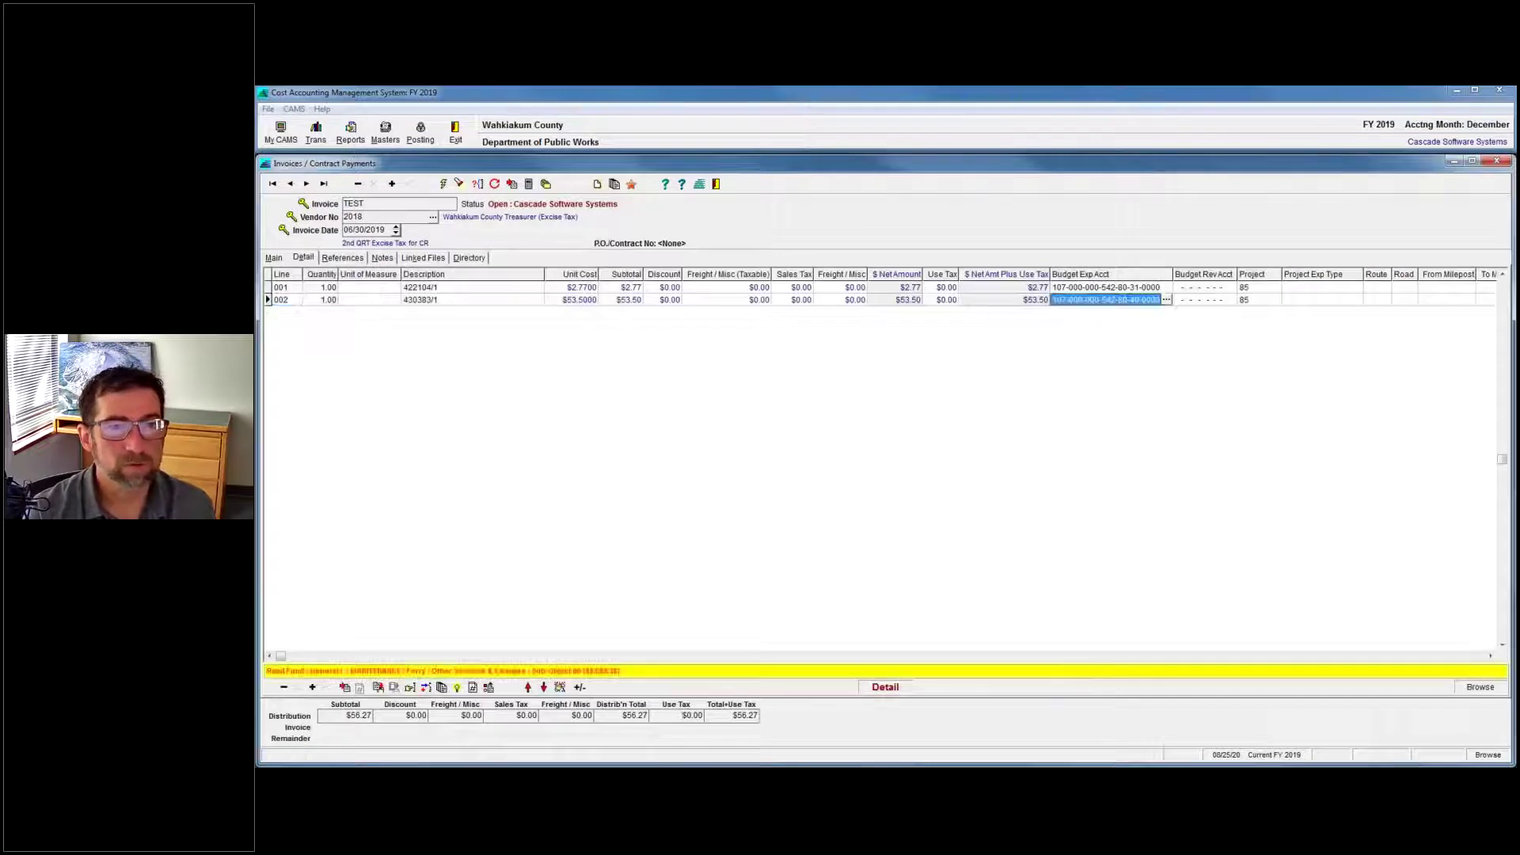
left_click(1167, 301)
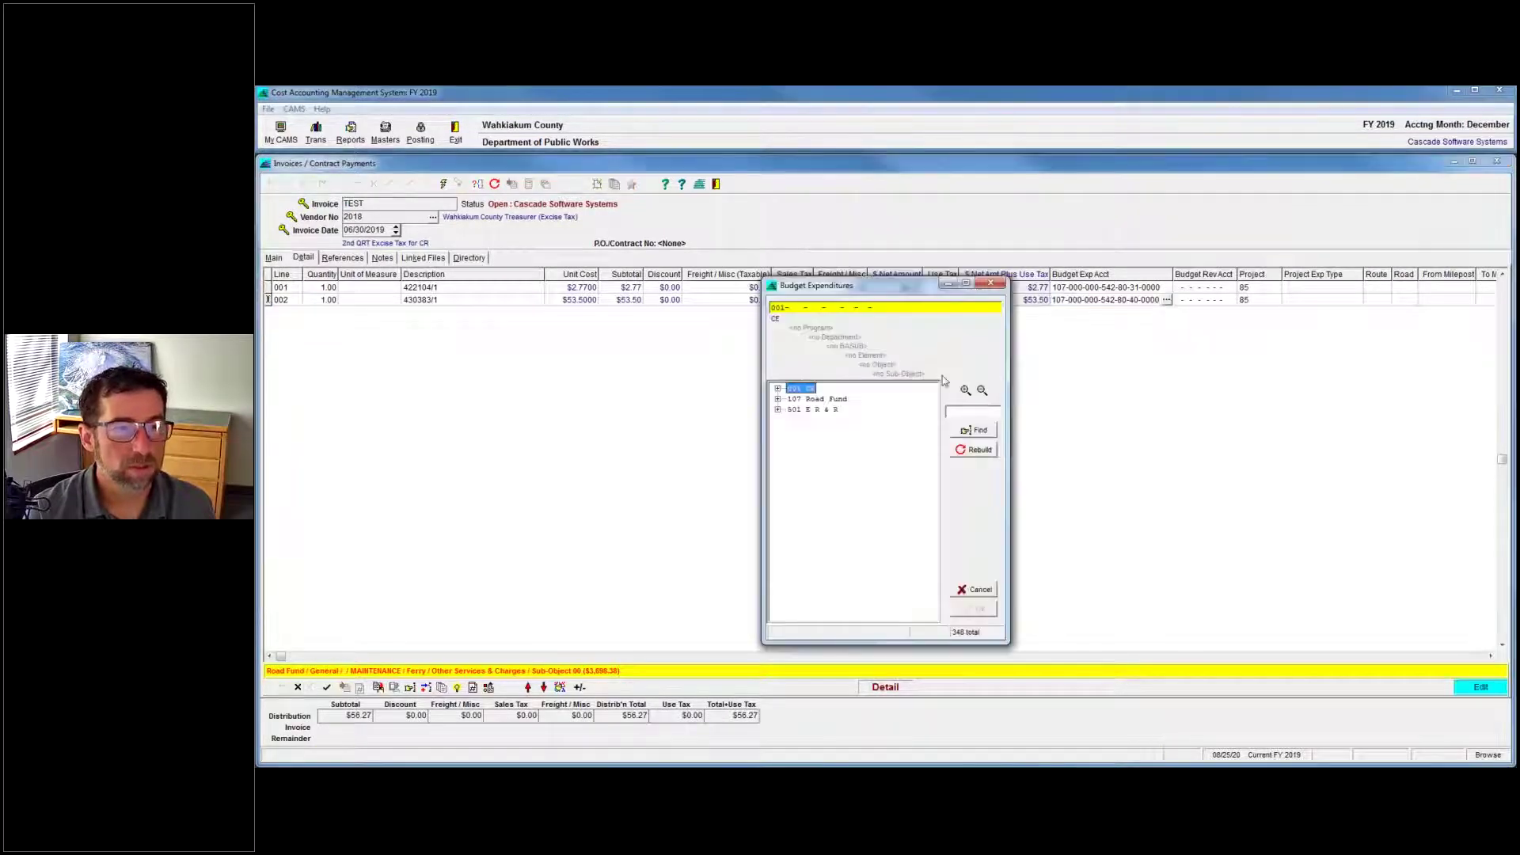
left_click(778, 388)
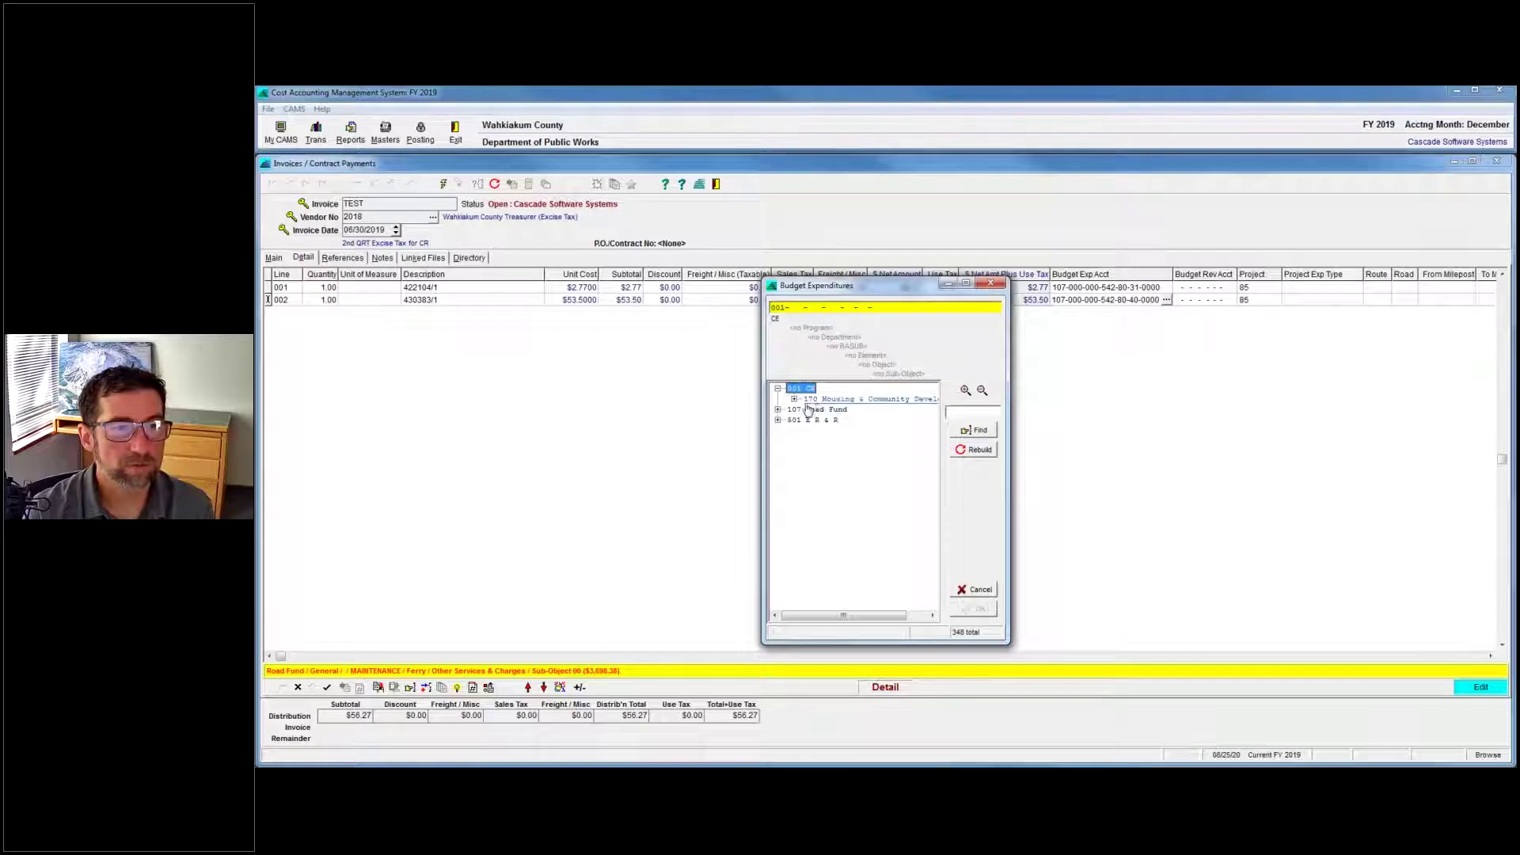
left_click(794, 399)
left_click(810, 410)
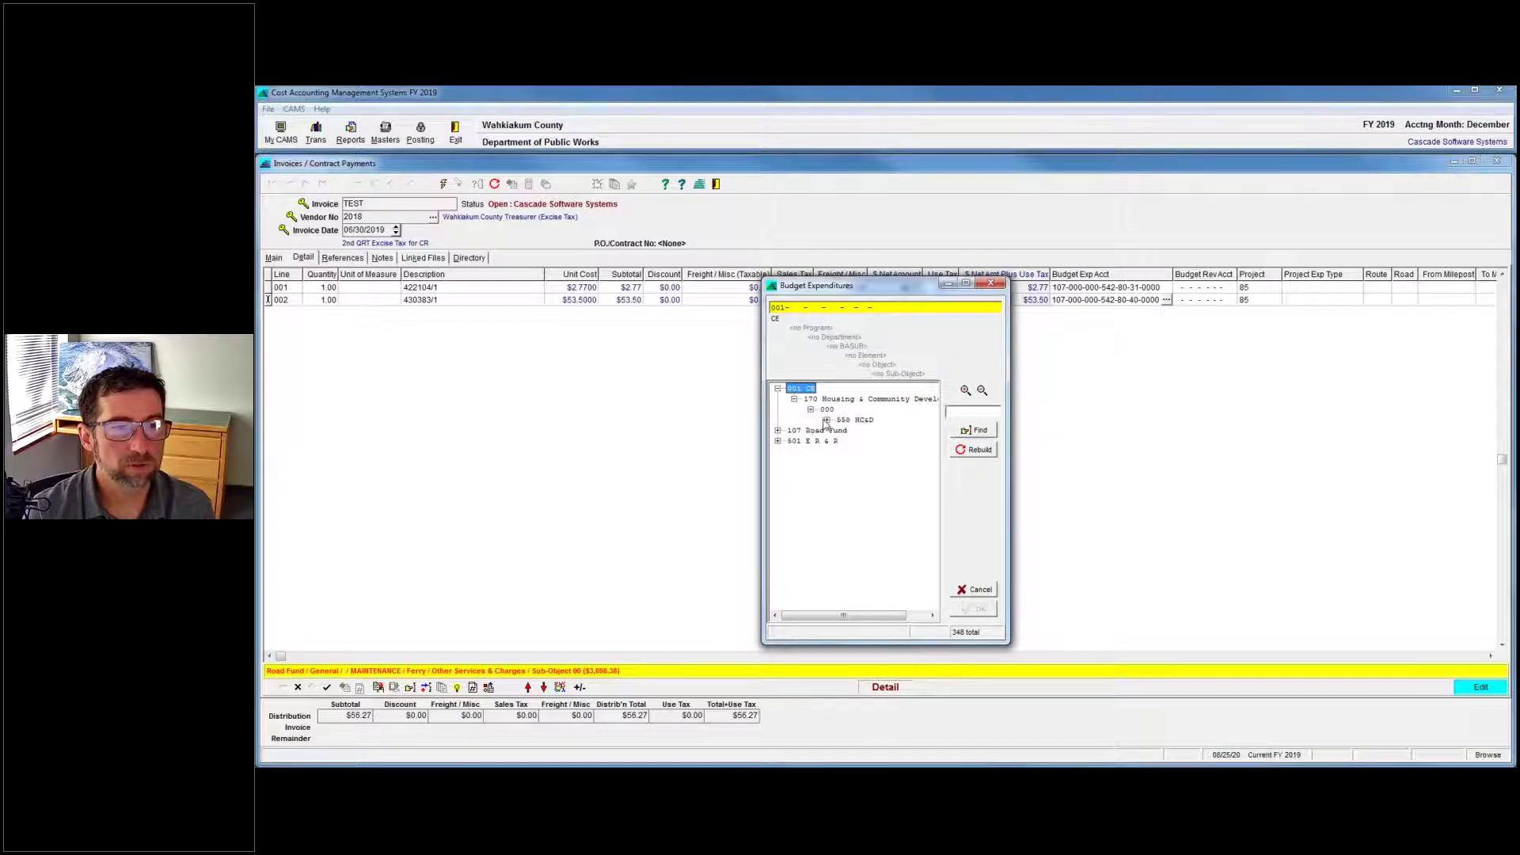
left_click(827, 420)
left_click(844, 430)
left_click(861, 441)
left_click(894, 452)
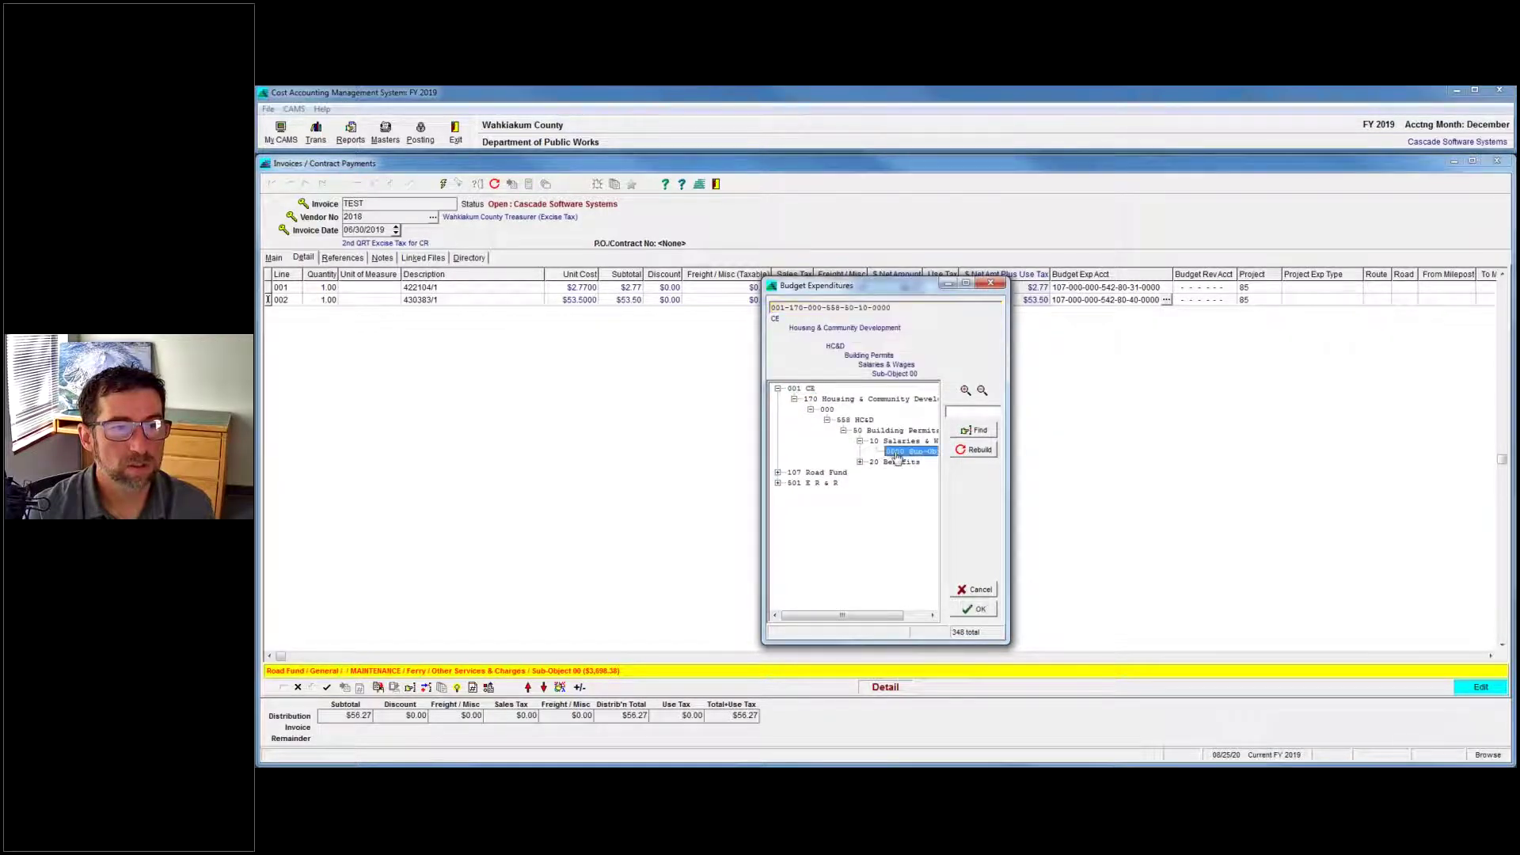
double_click(895, 452)
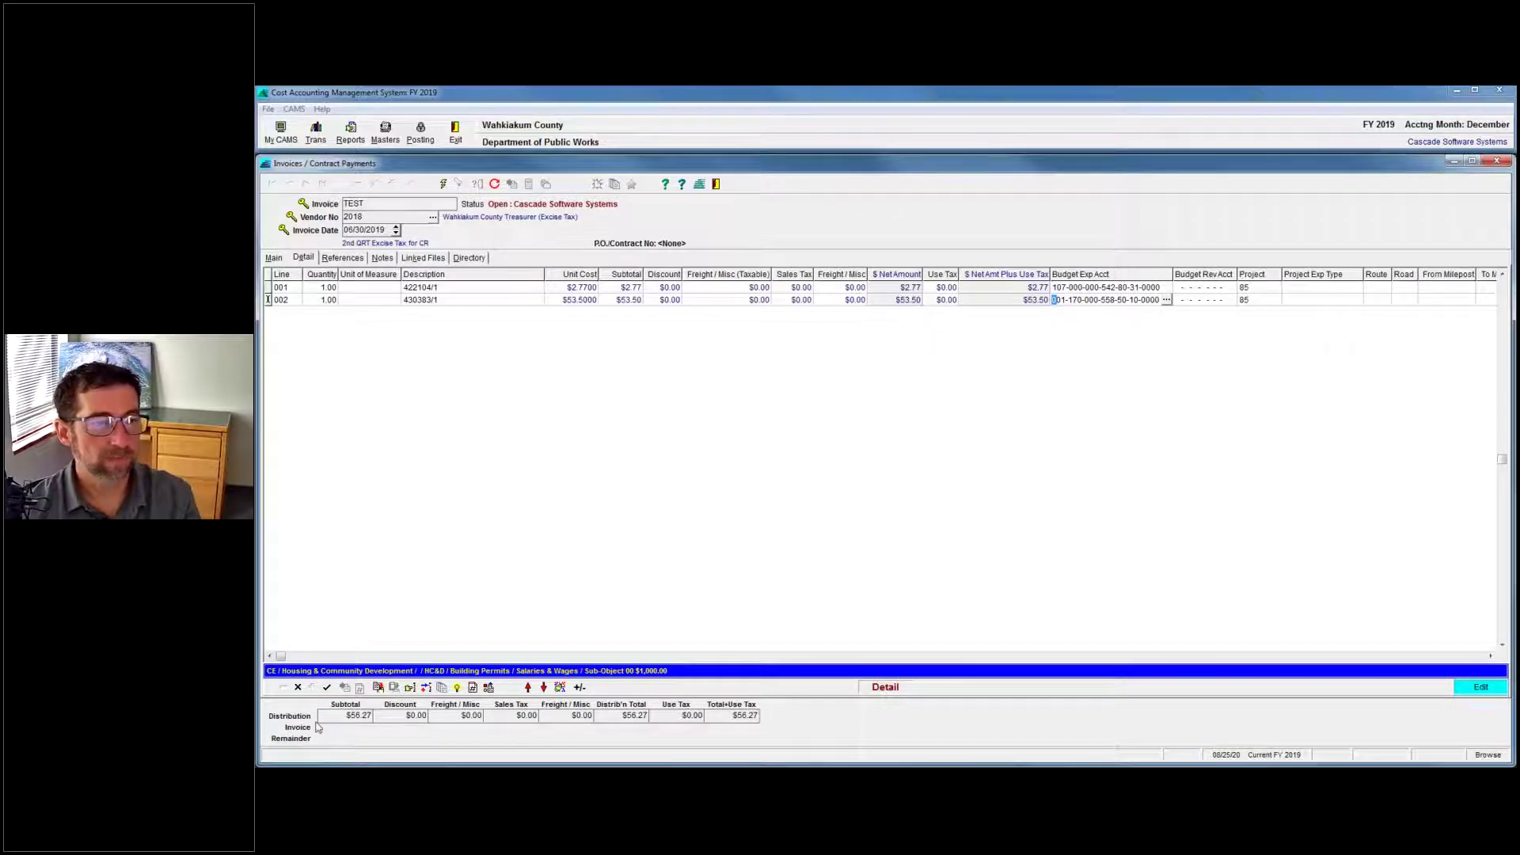
Save the account change and raise line 002's subtotal to $5,350.00.
left_click(327, 688)
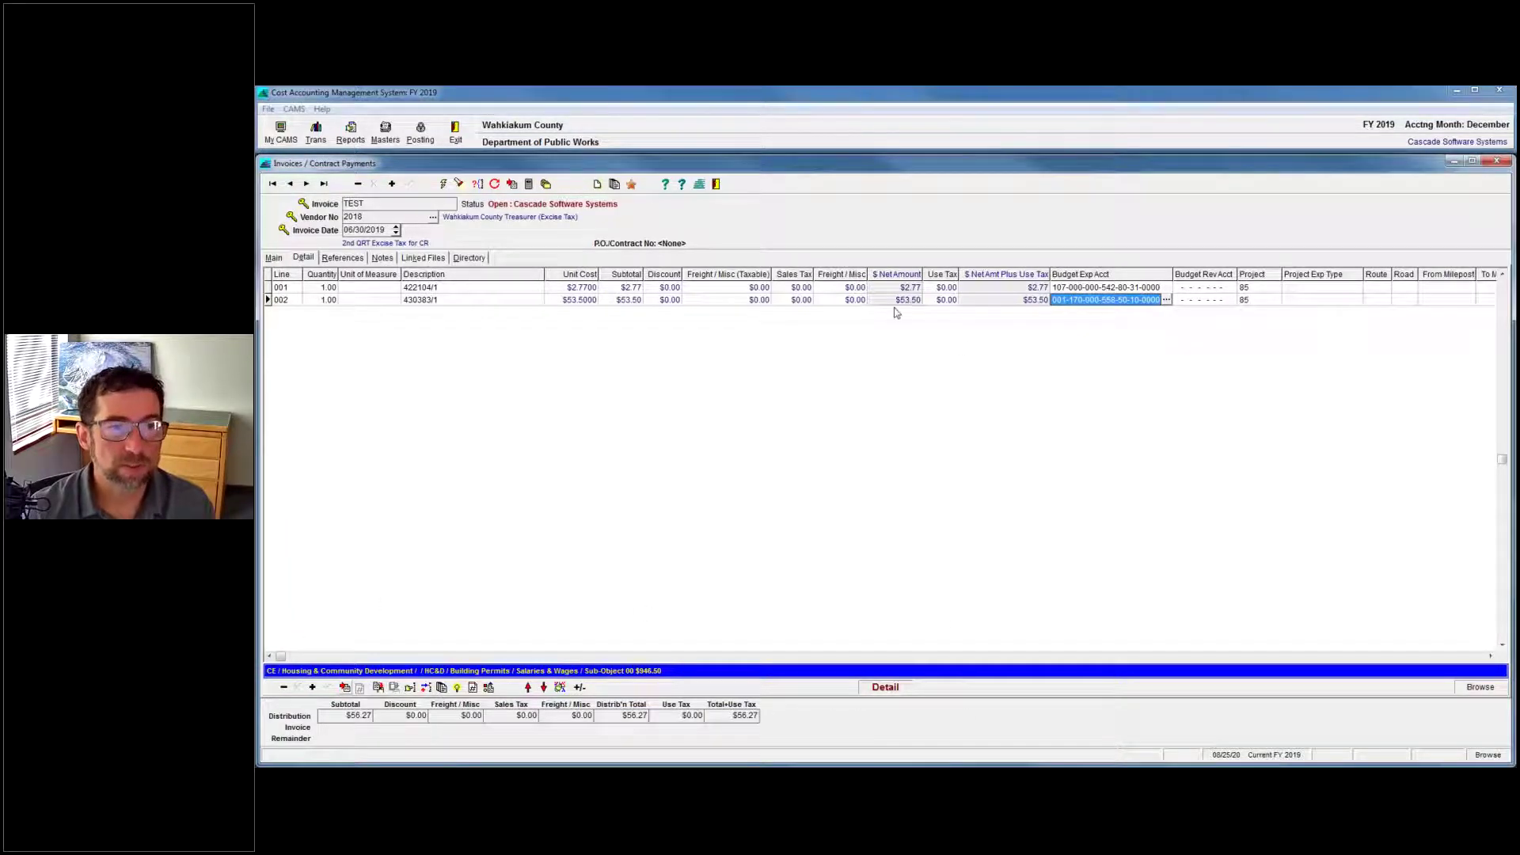
left_click(629, 300)
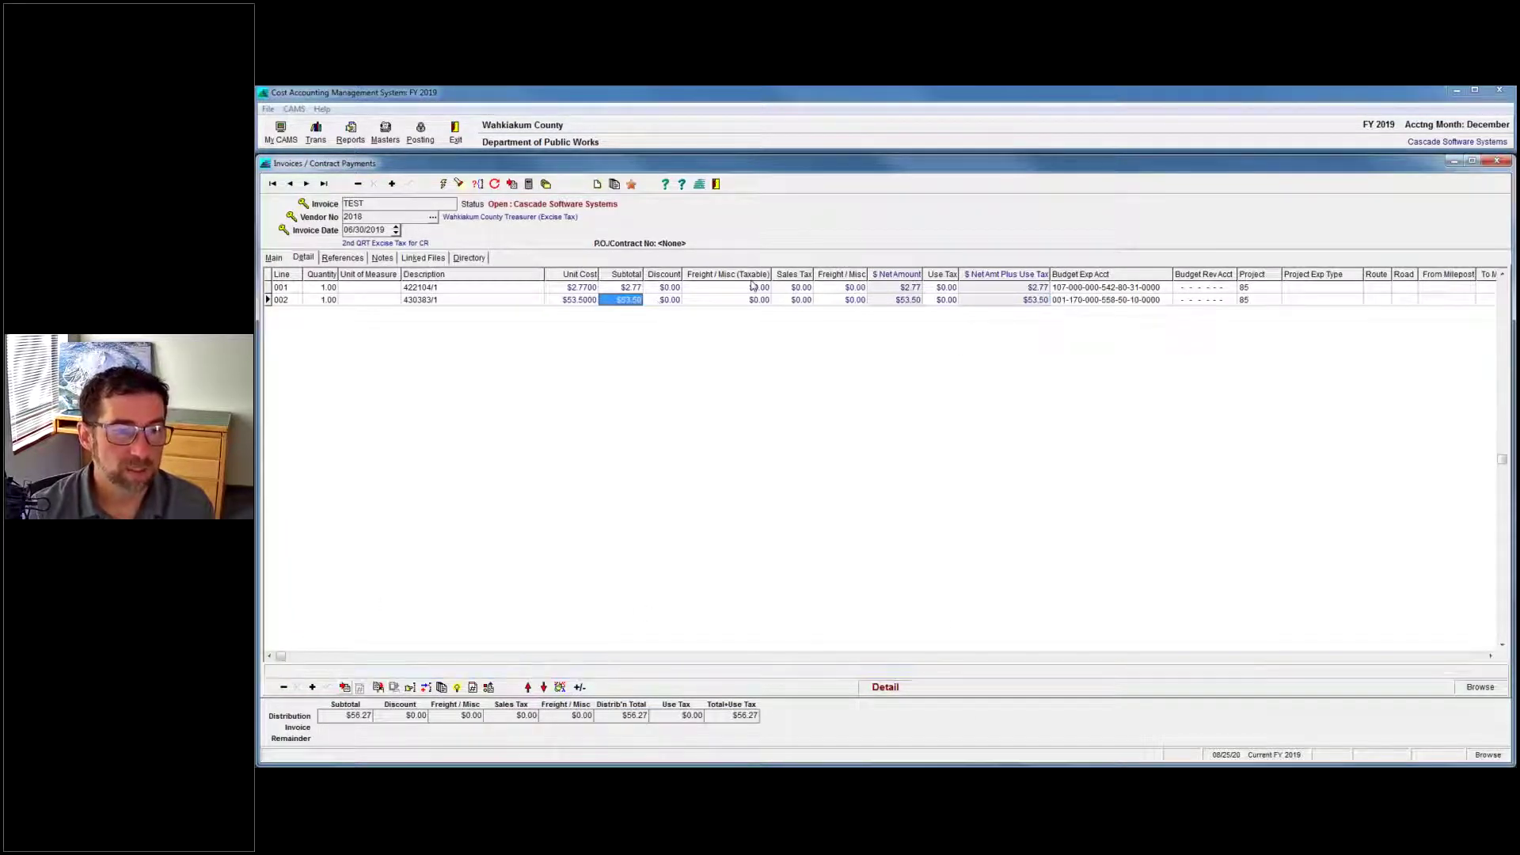
type("5350")
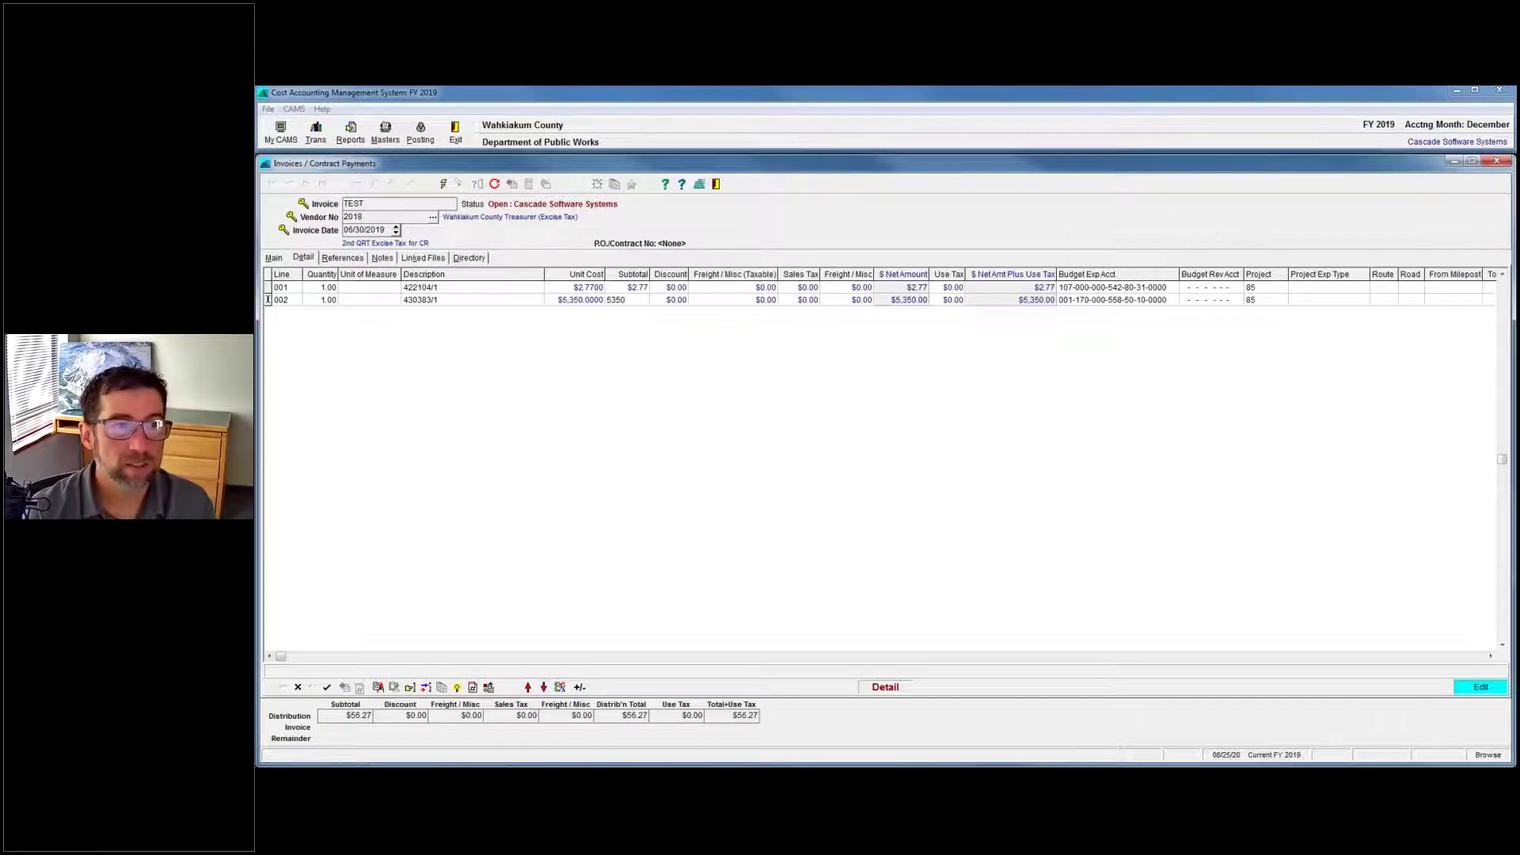
key("Return")
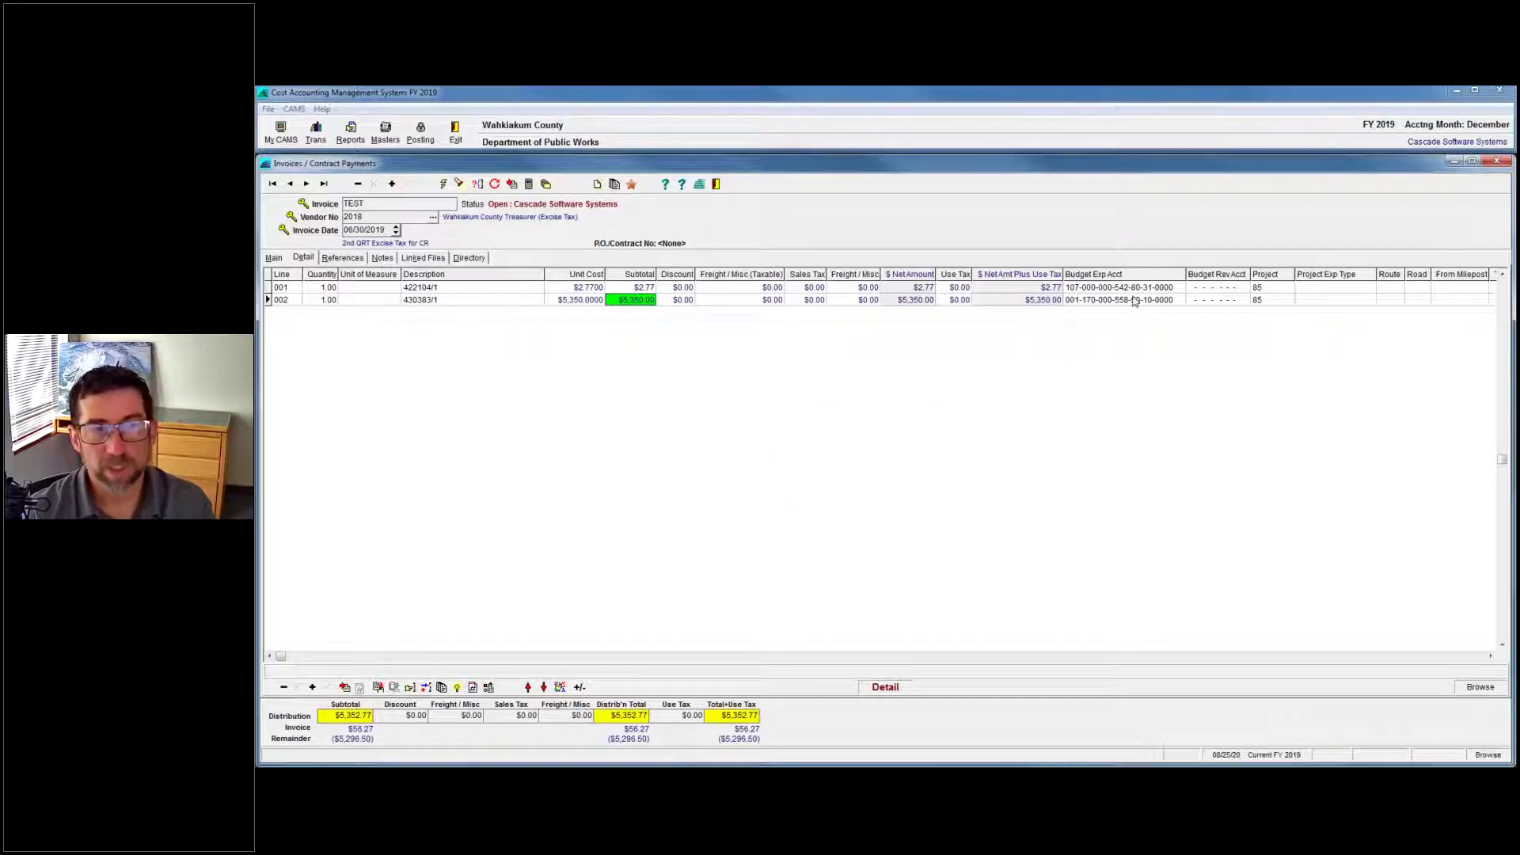
left_click(1134, 302)
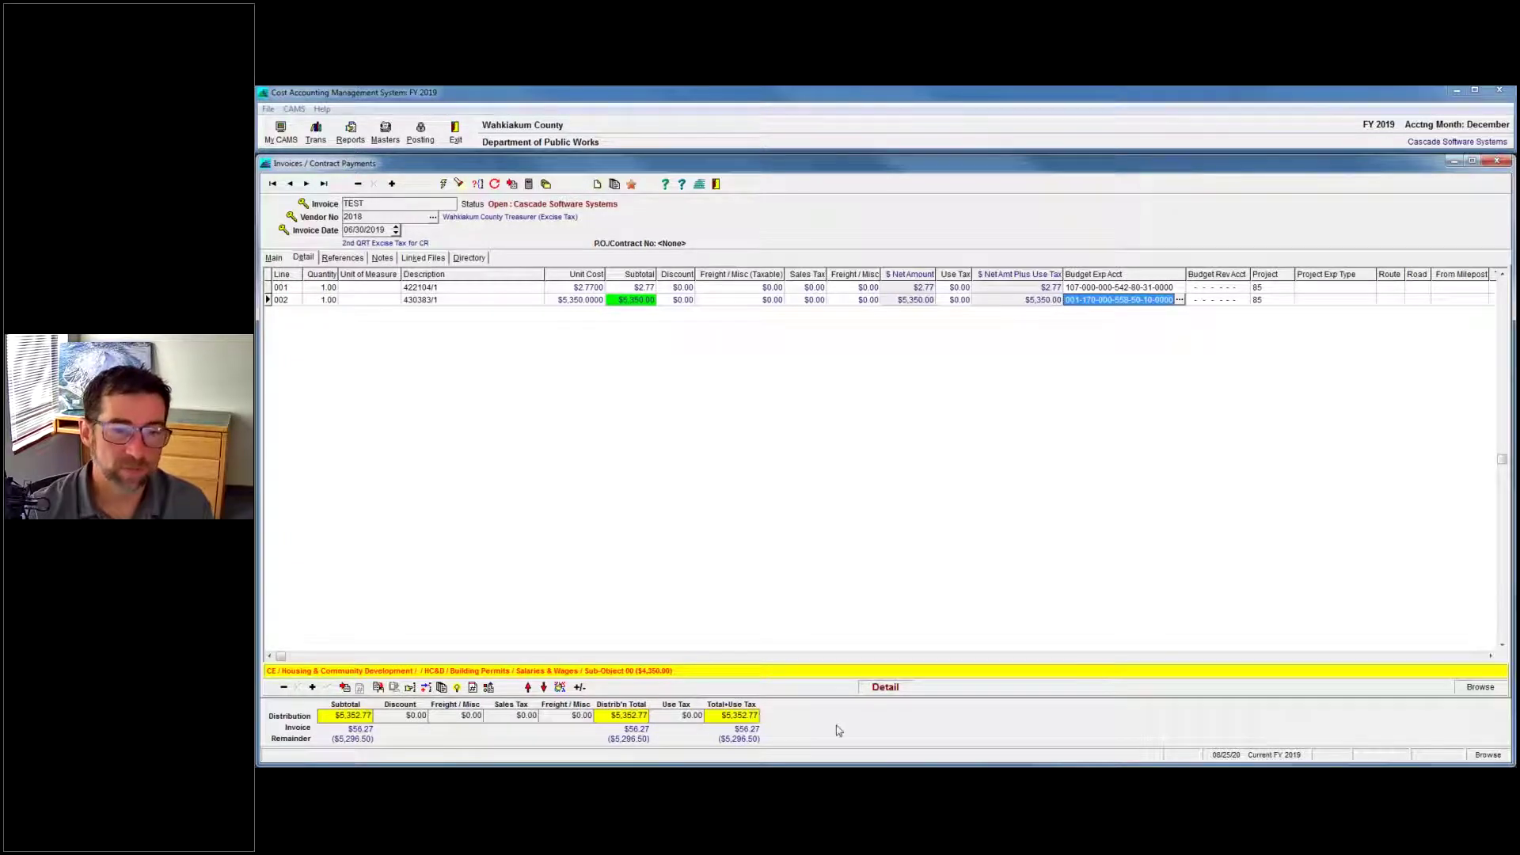
key("F2")
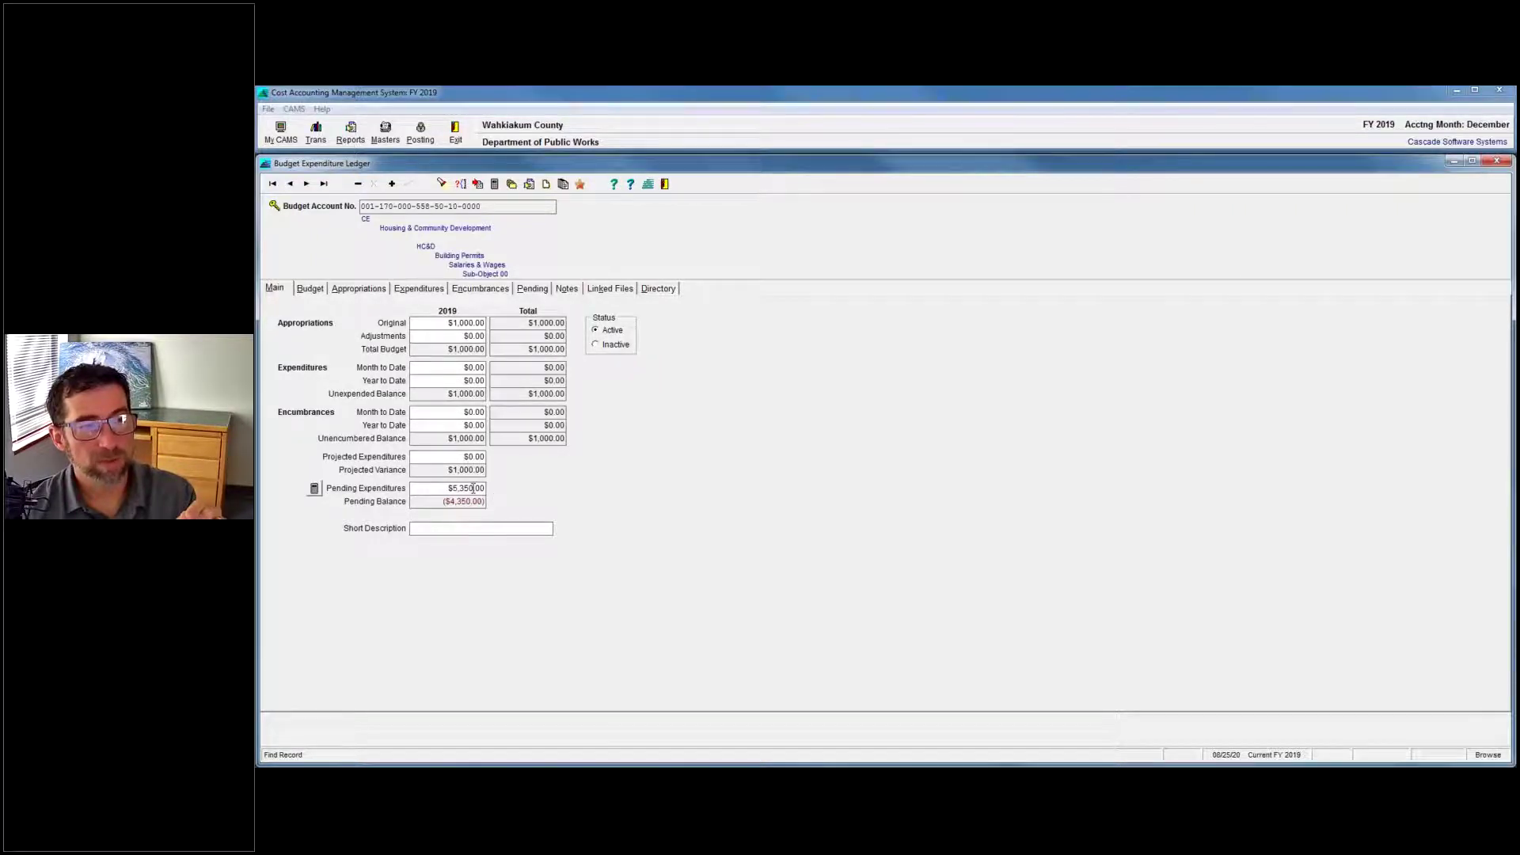
left_click(532, 290)
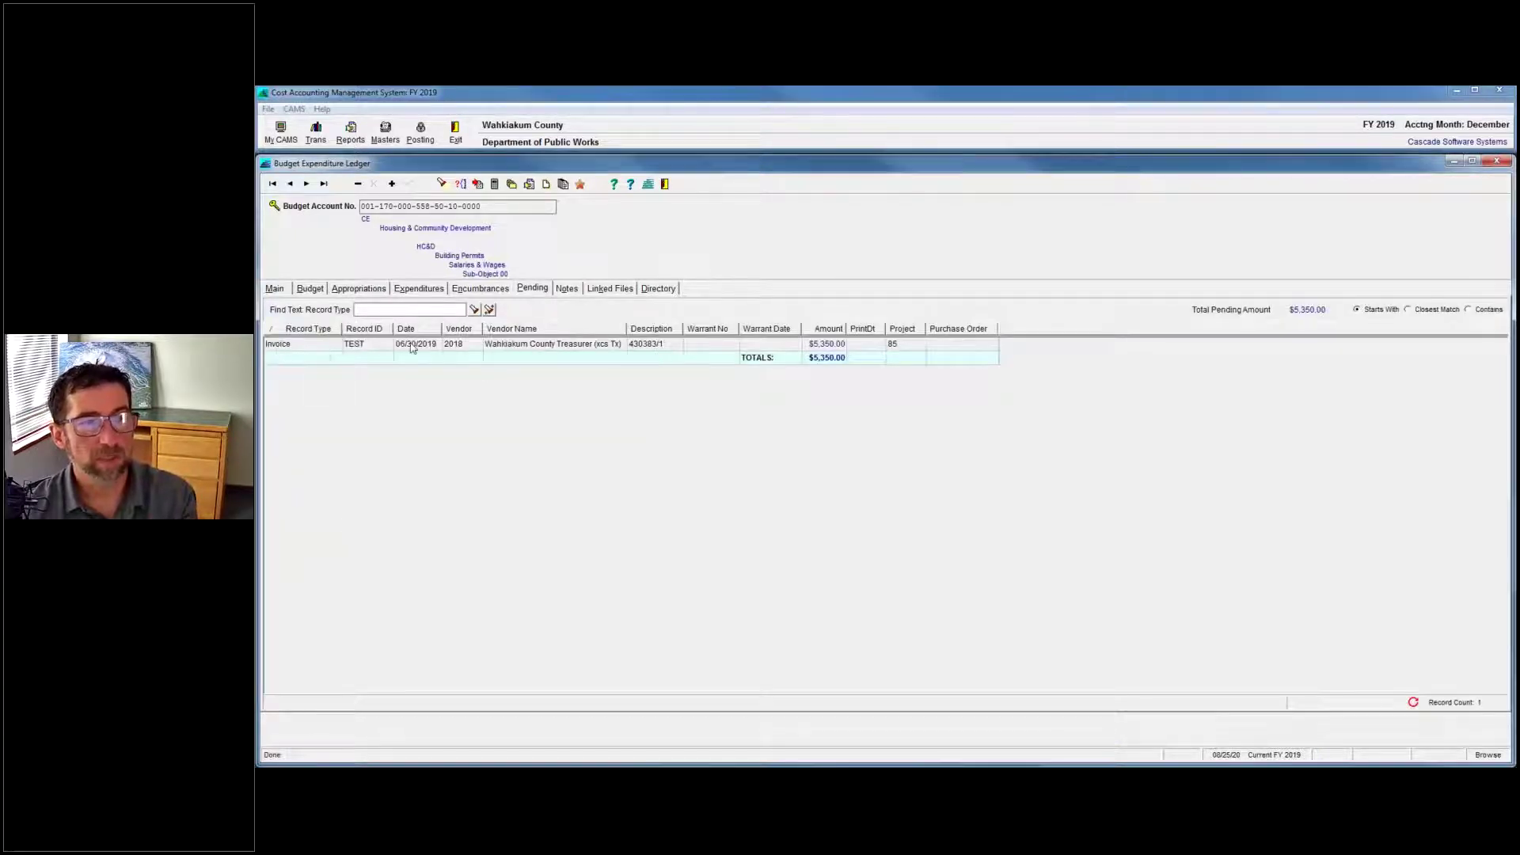
left_click(271, 293)
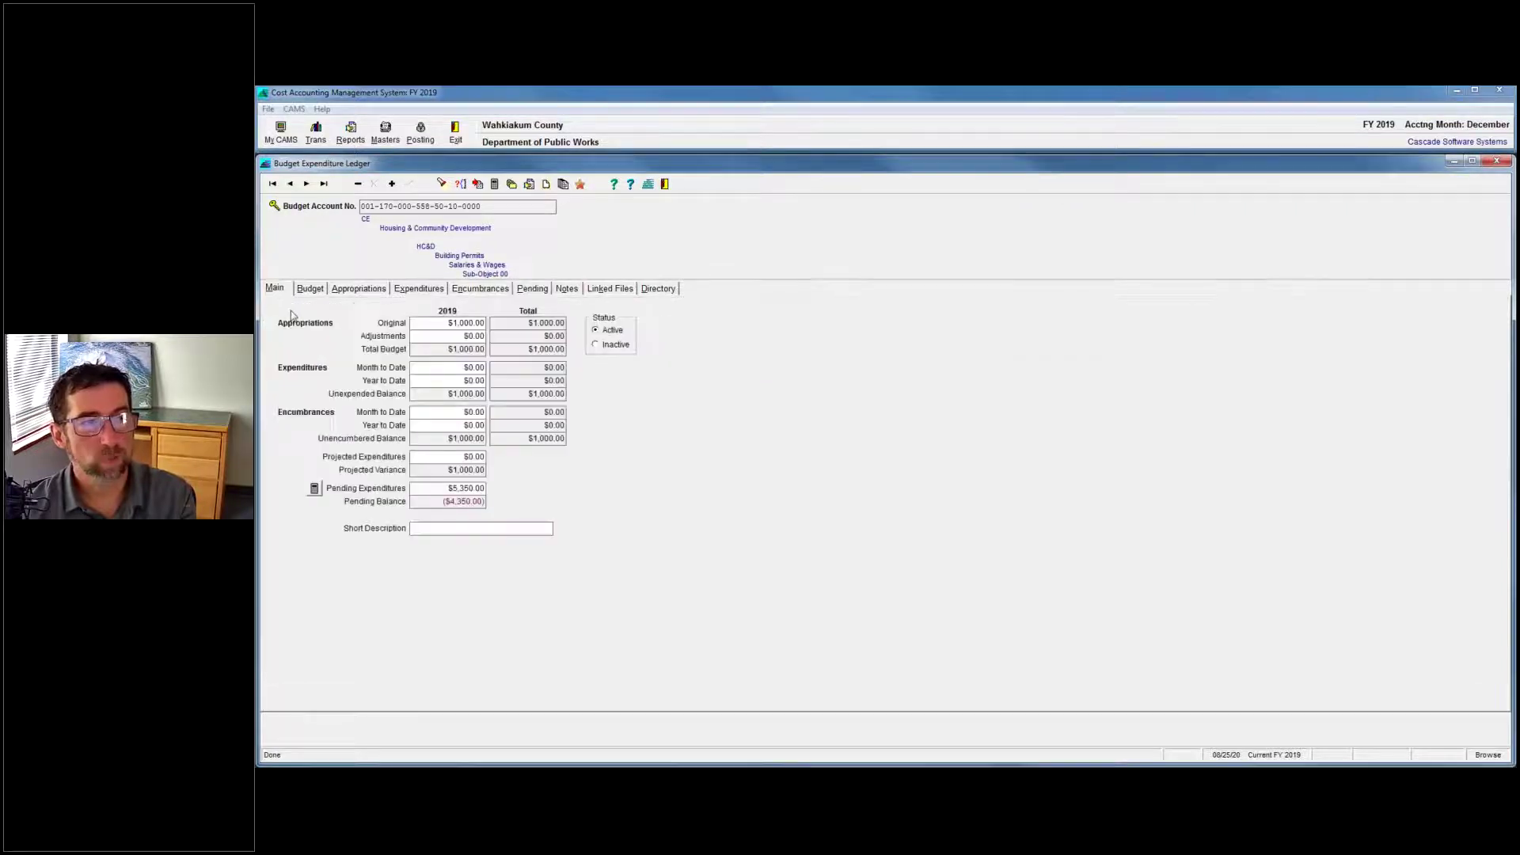
left_click(451, 490)
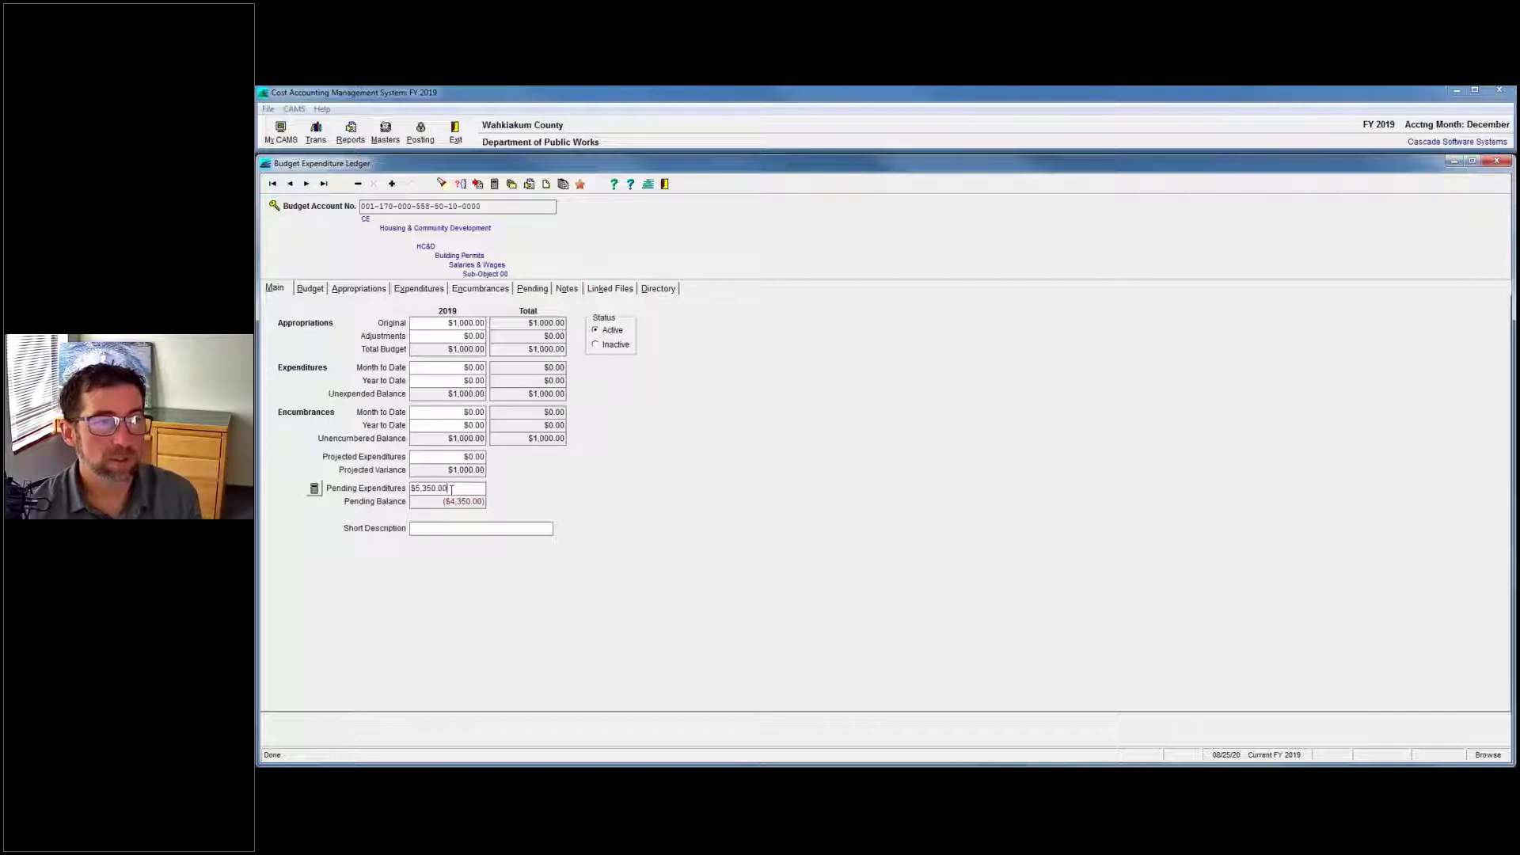
double_click(460, 381)
left_click(457, 395)
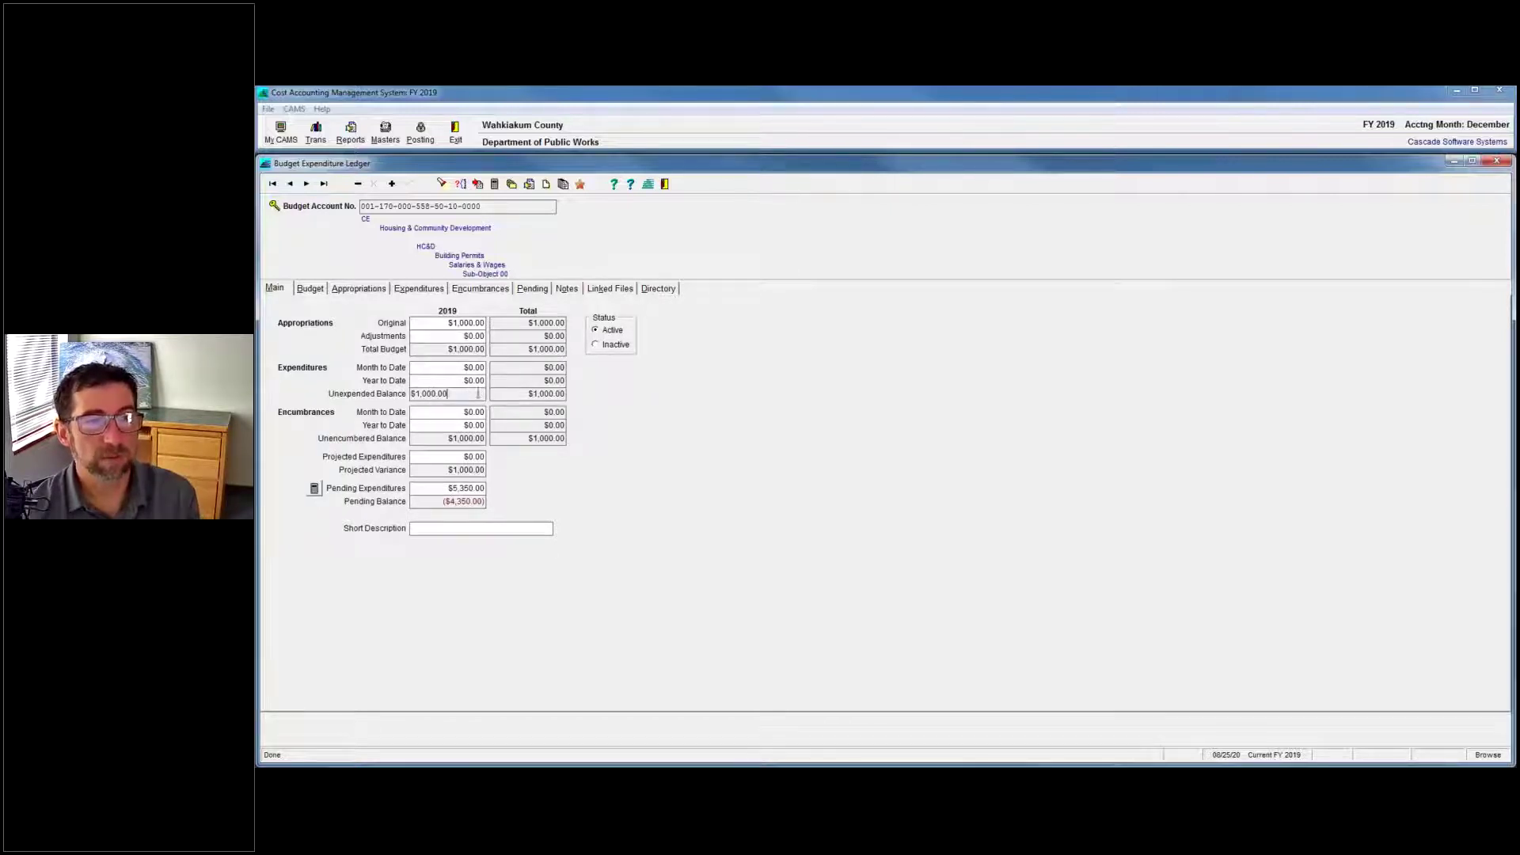
double_click(457, 396)
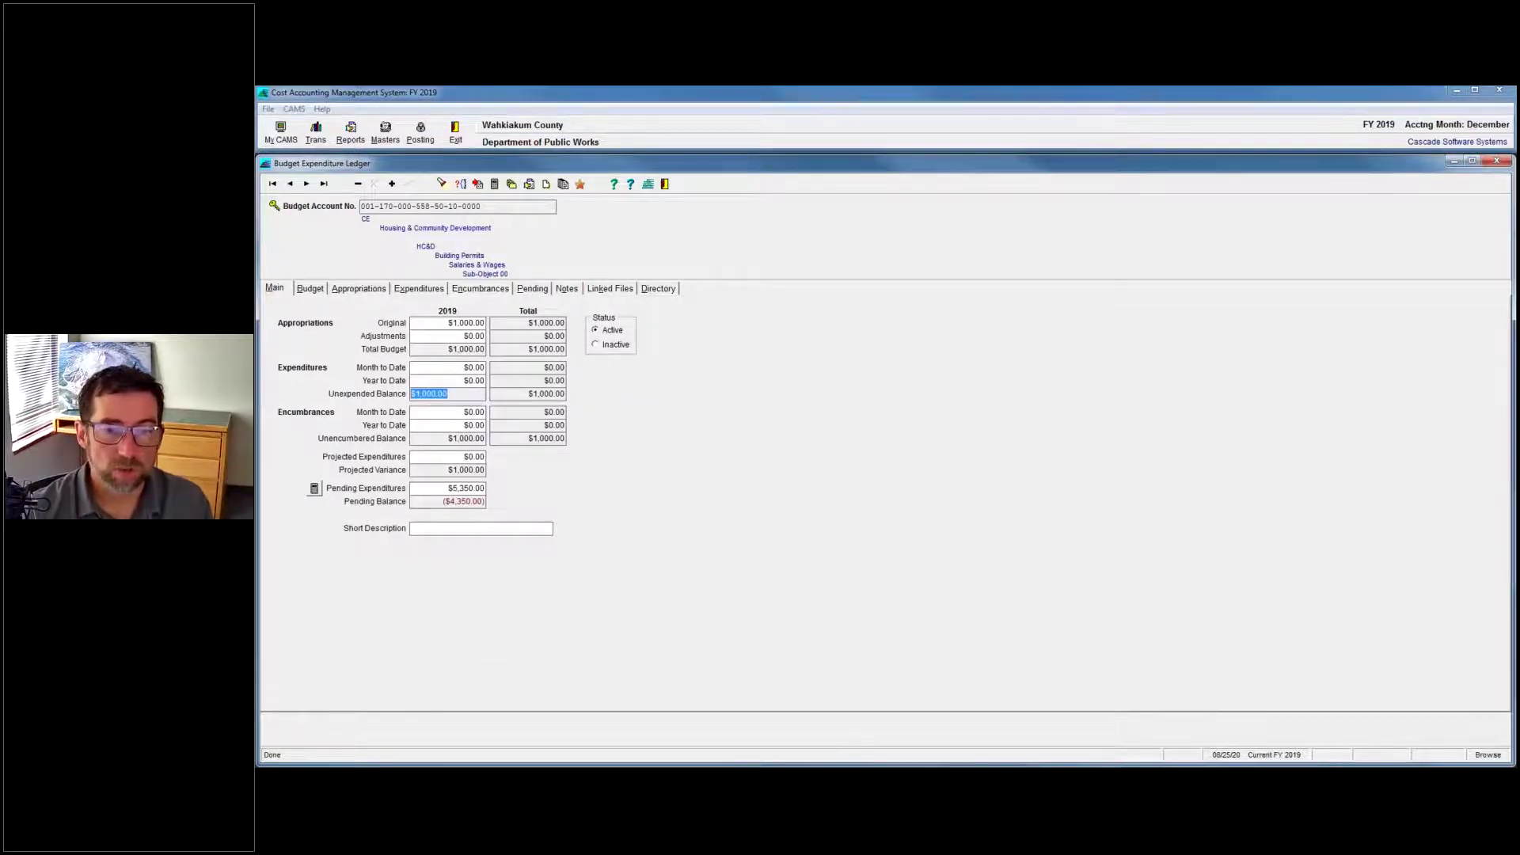
Reopen the ledger on its Appropriations tab showing the $1,000.00 original appropriation.
key("Escape")
key("F2")
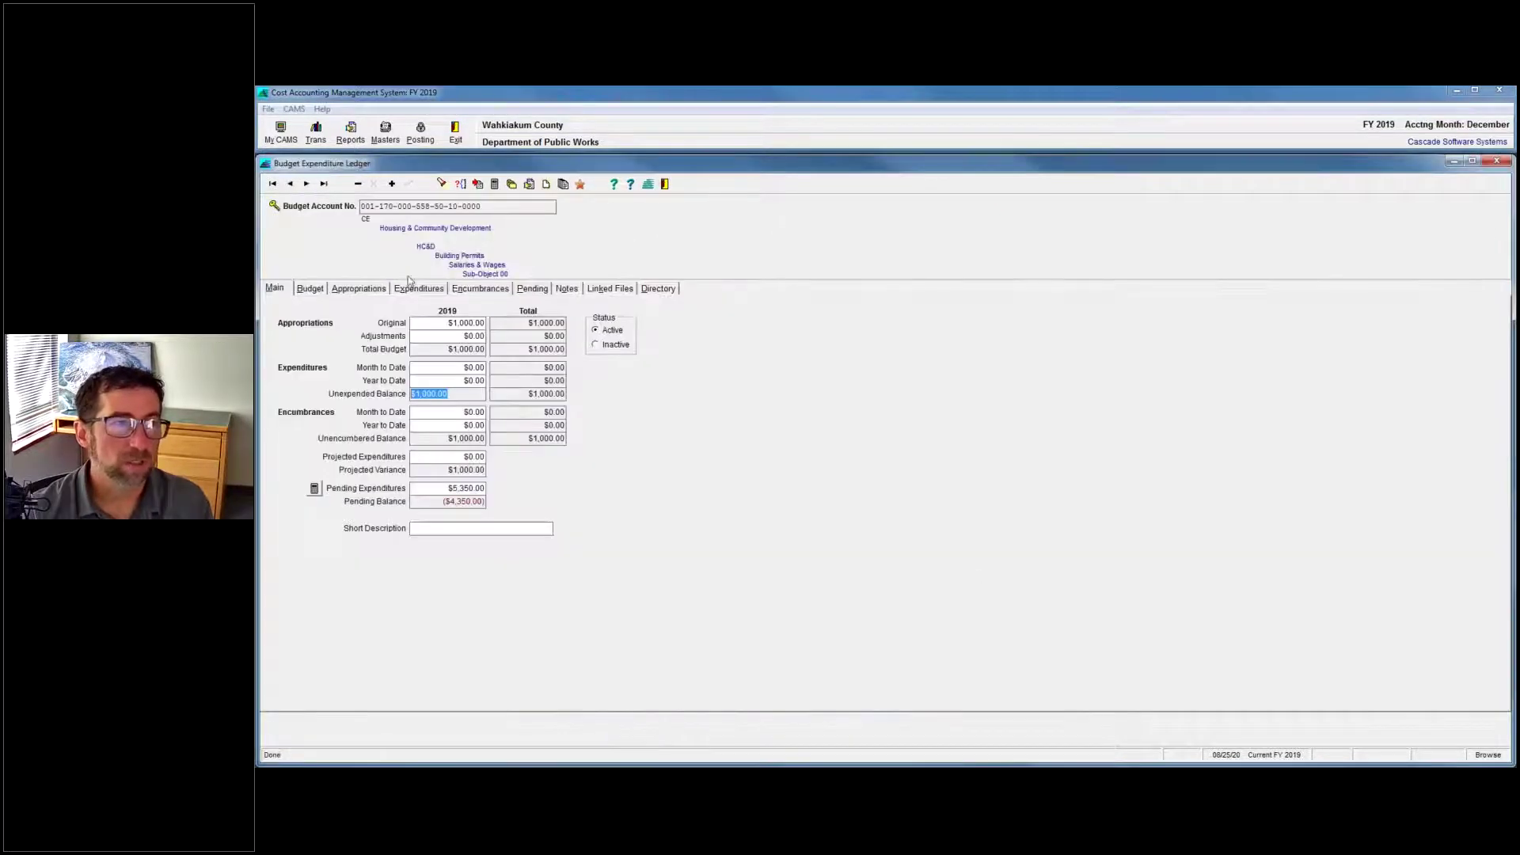
left_click(350, 290)
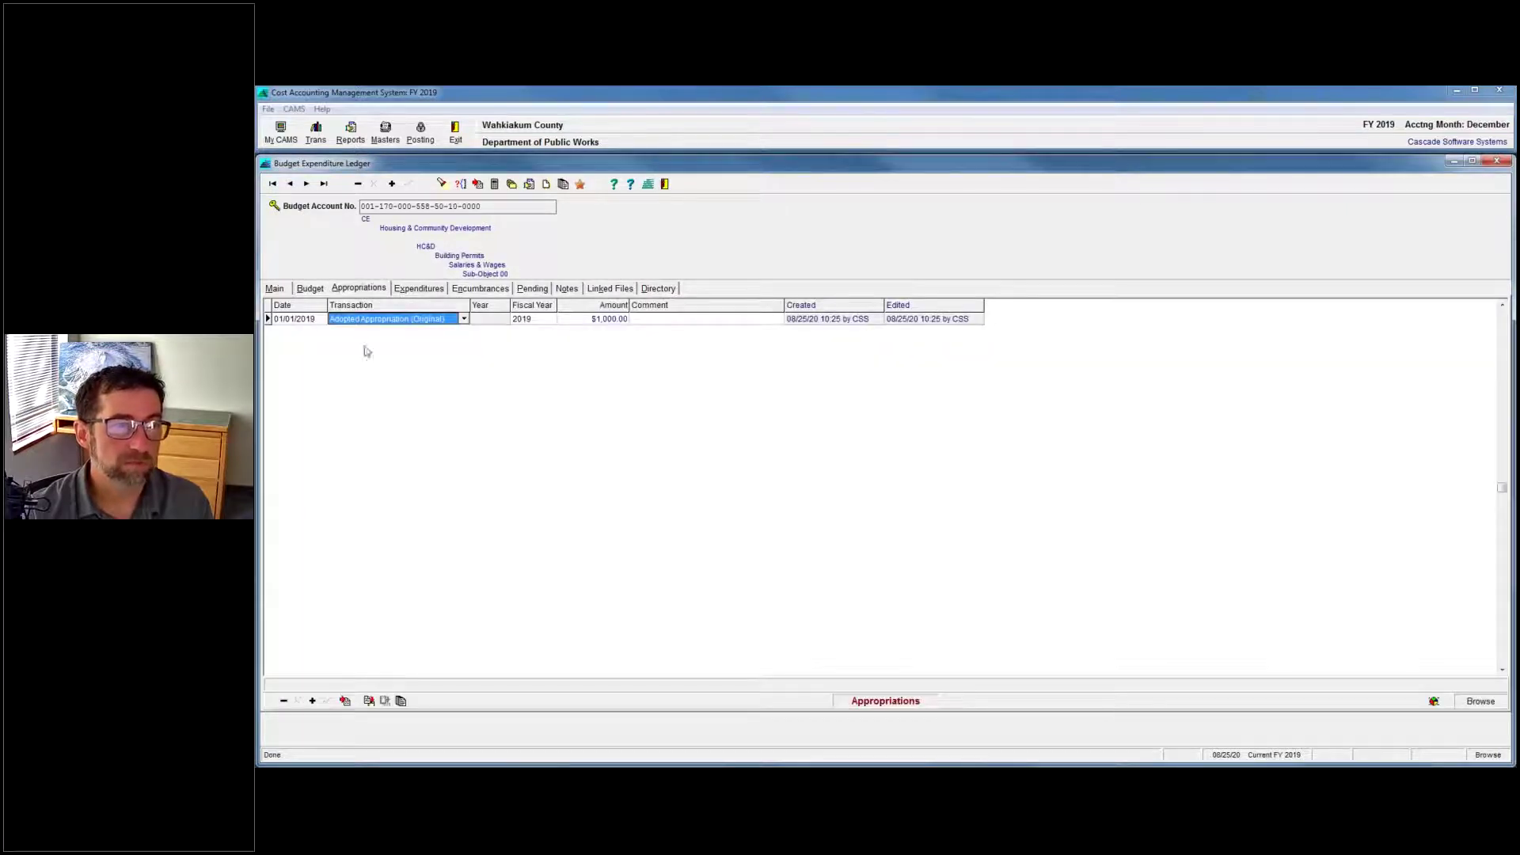
Review the transaction types and budget figures, then add a new appropriation line dated 08/25/2020.
left_click(465, 320)
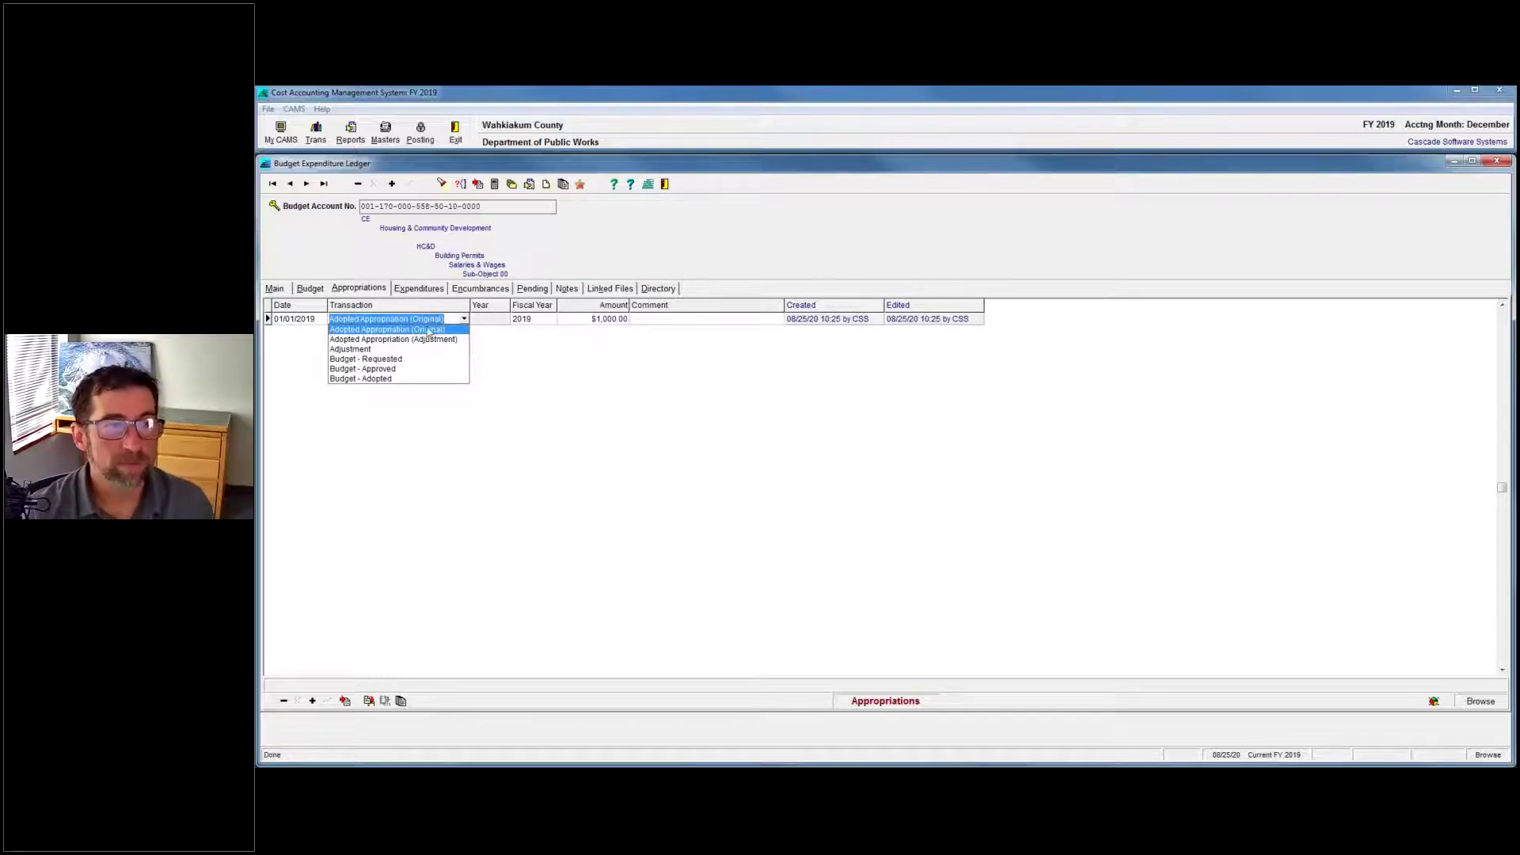
left_click(308, 290)
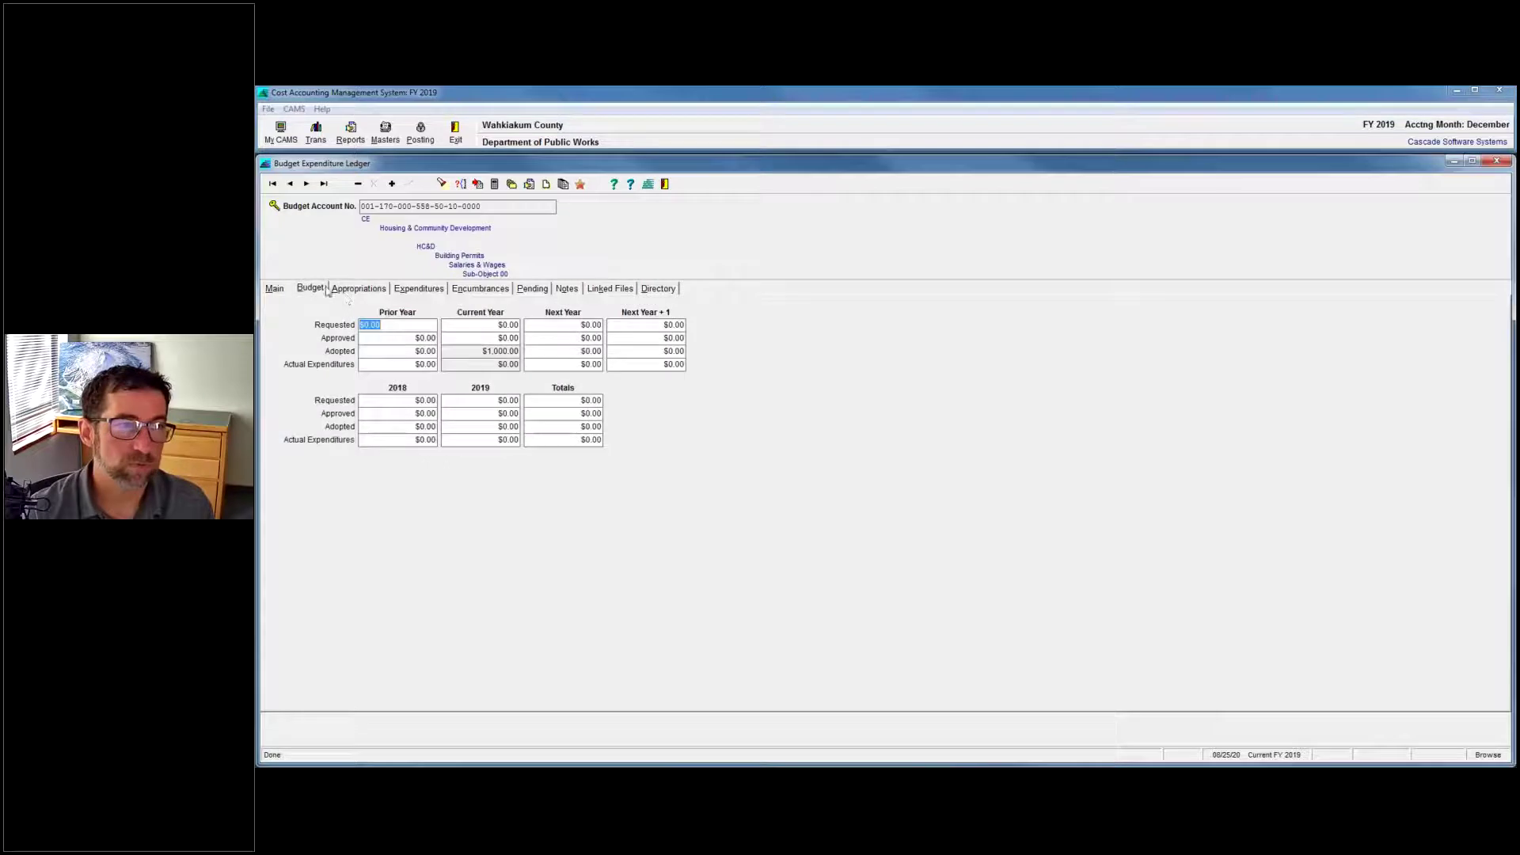
left_click(275, 289)
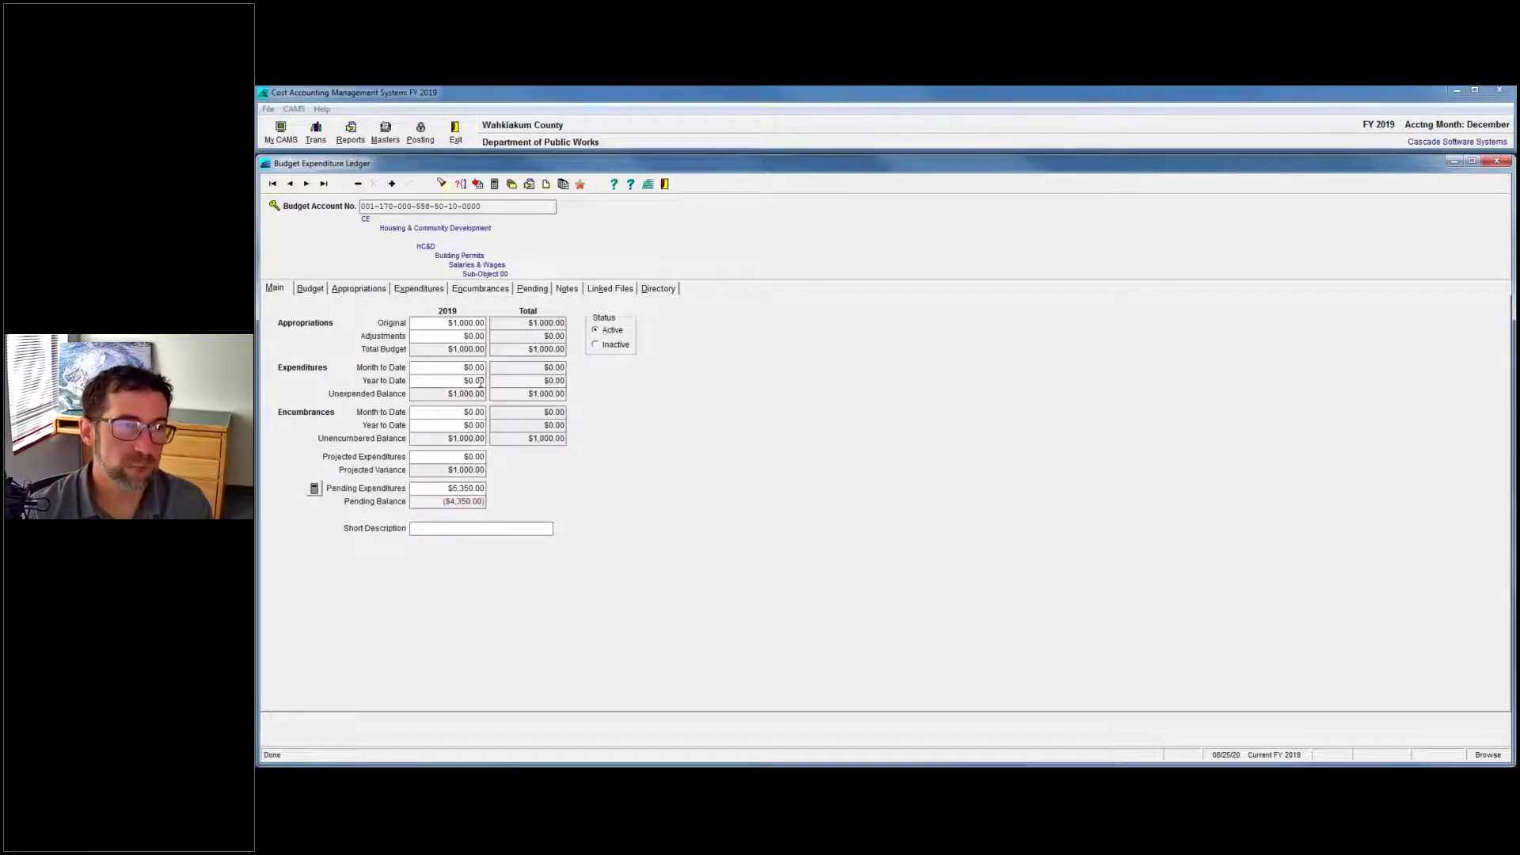
left_click(373, 290)
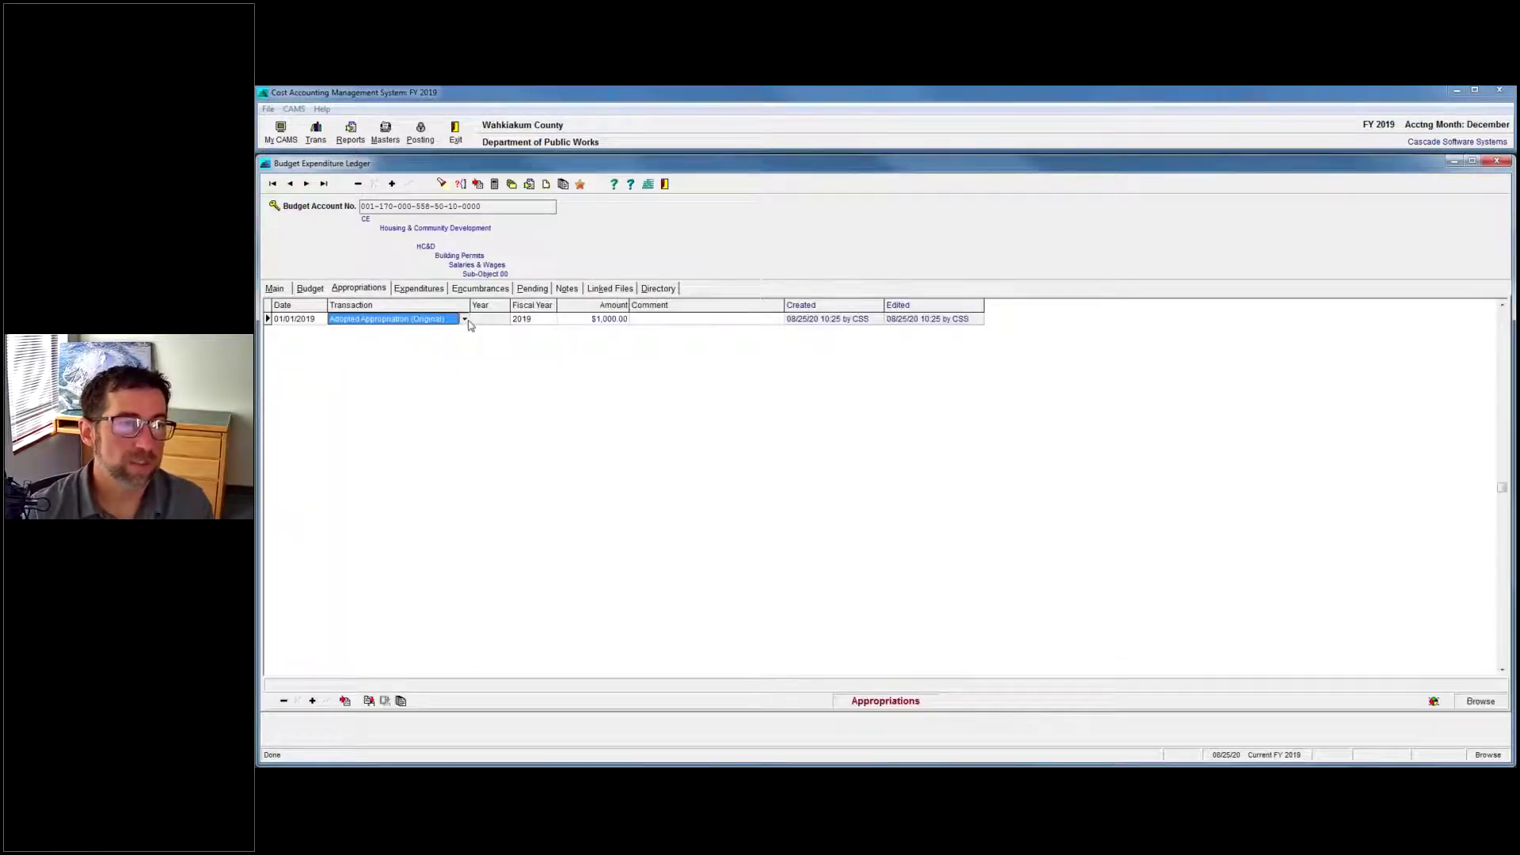
left_click(467, 319)
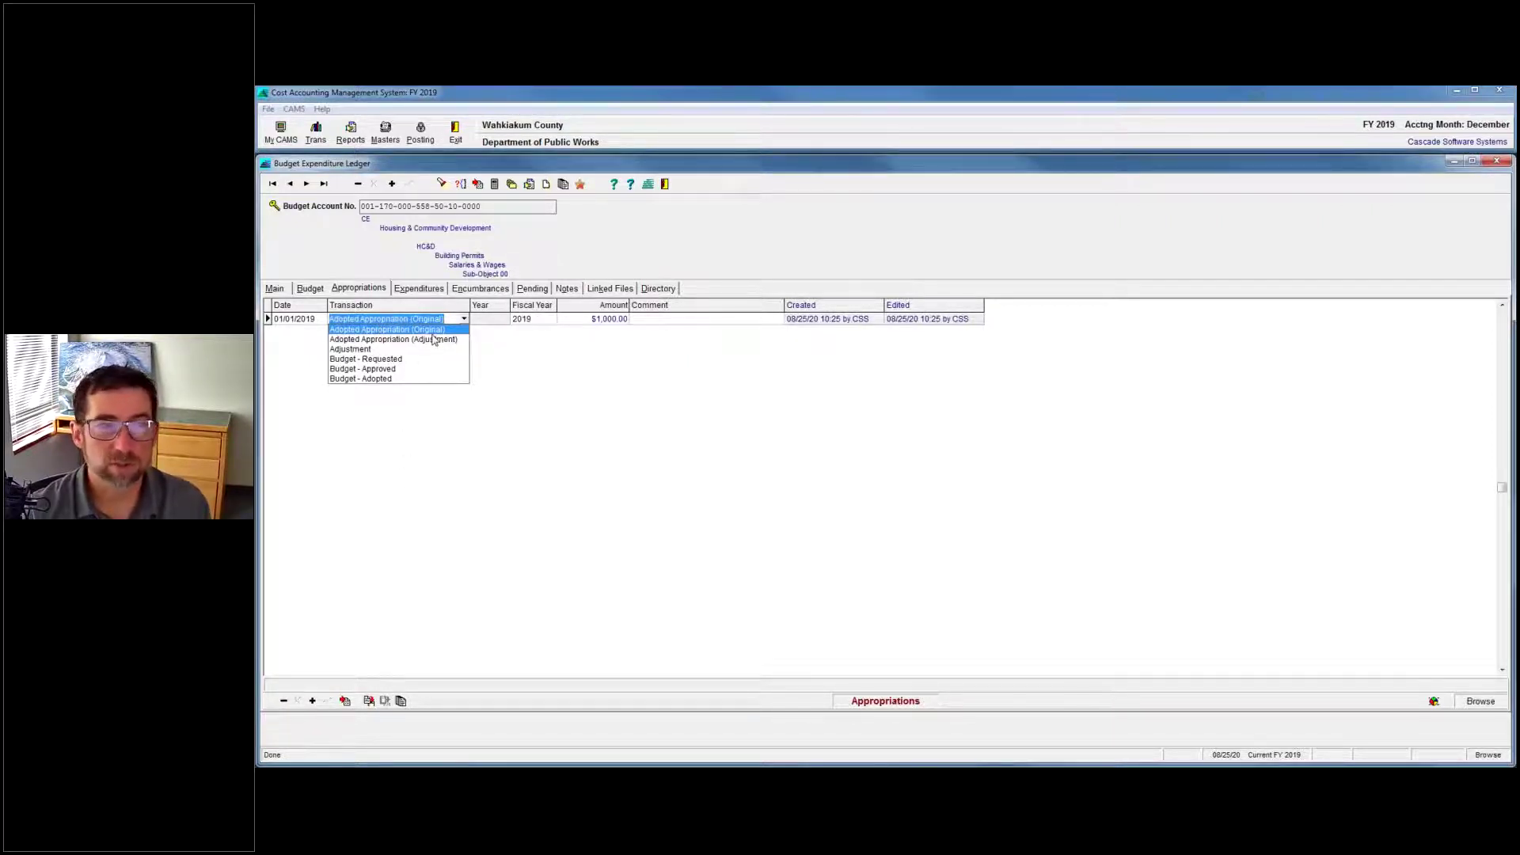
left_click(383, 610)
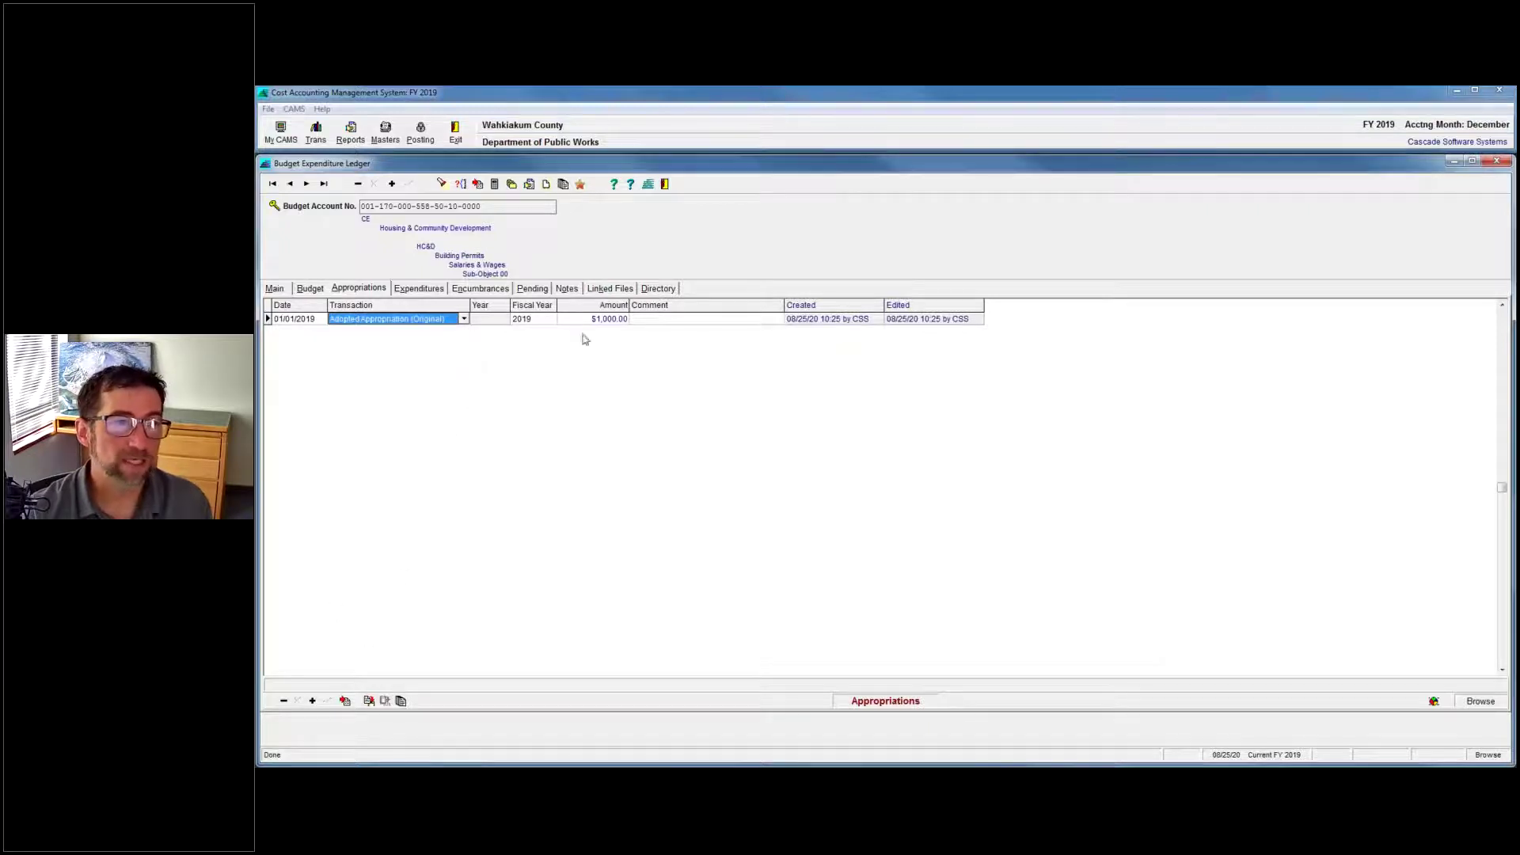
left_click(314, 701)
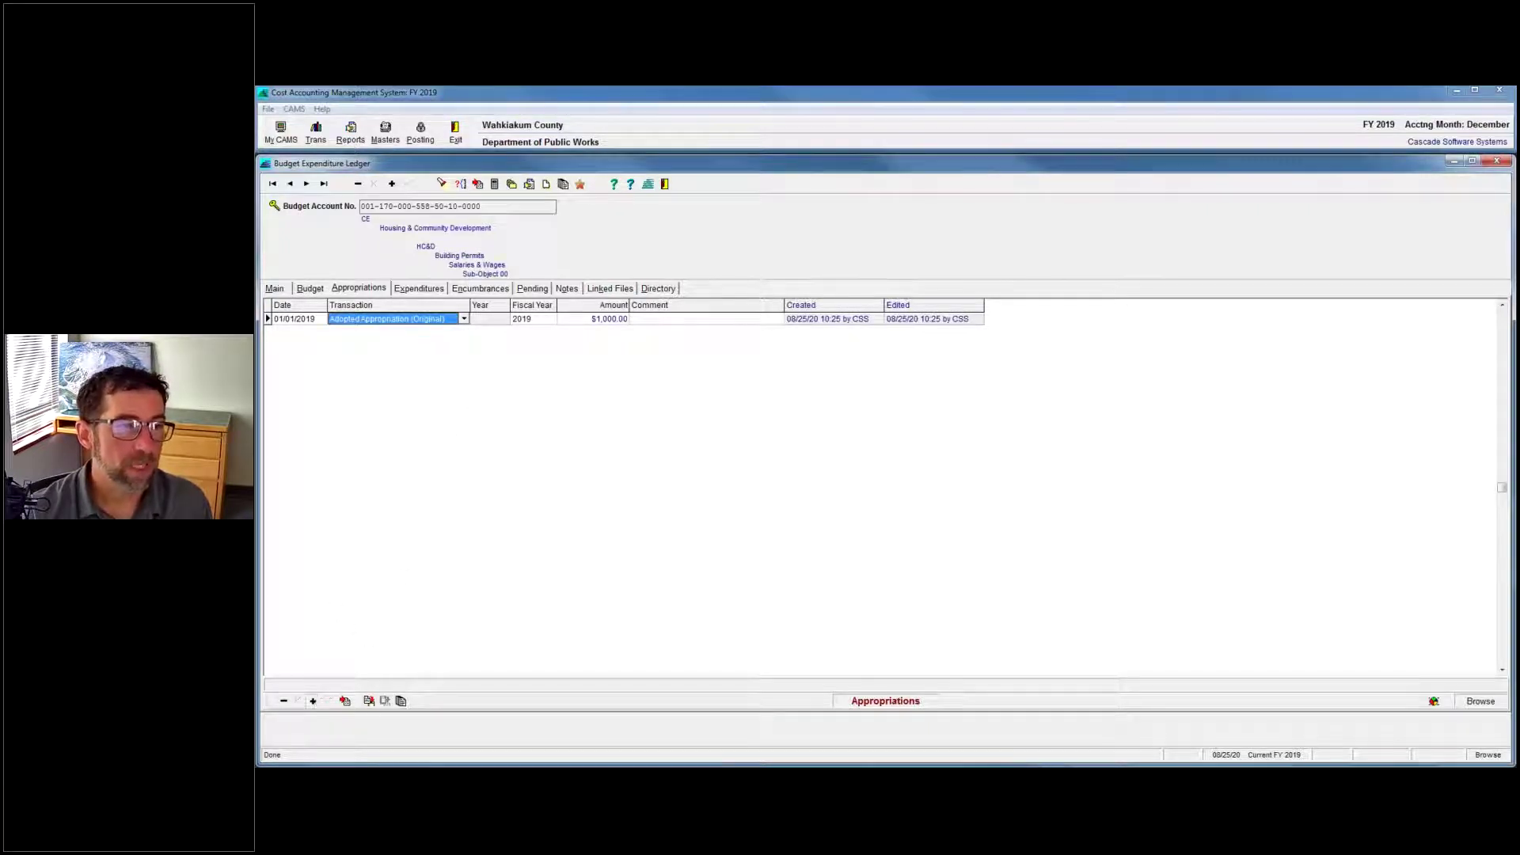
Enter a $250.00 Adopted Appropriation (Adjustment) on the new line and save it.
left_click(457, 333)
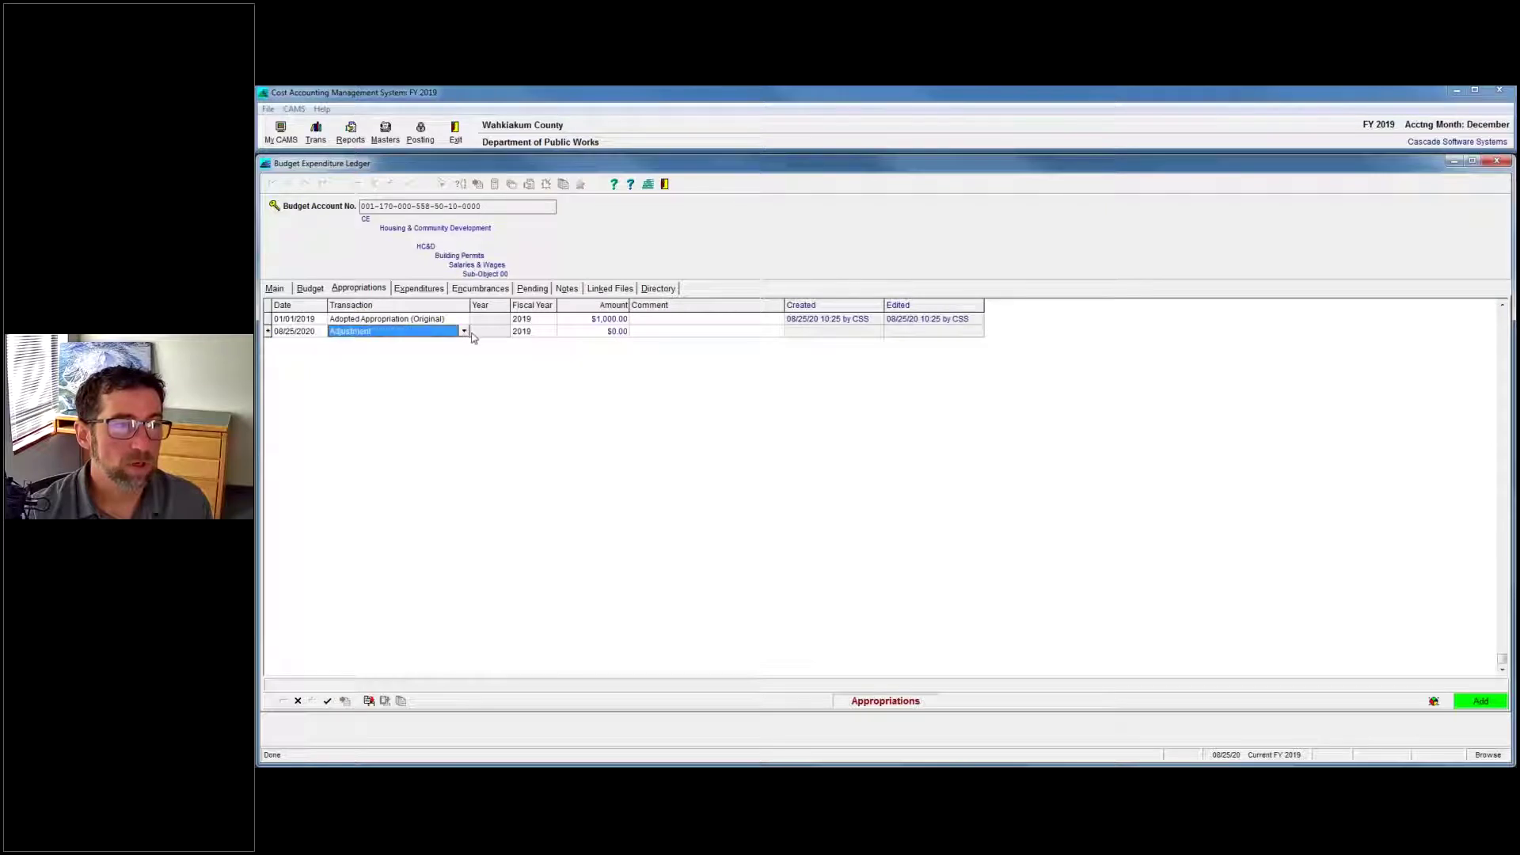
left_click(464, 332)
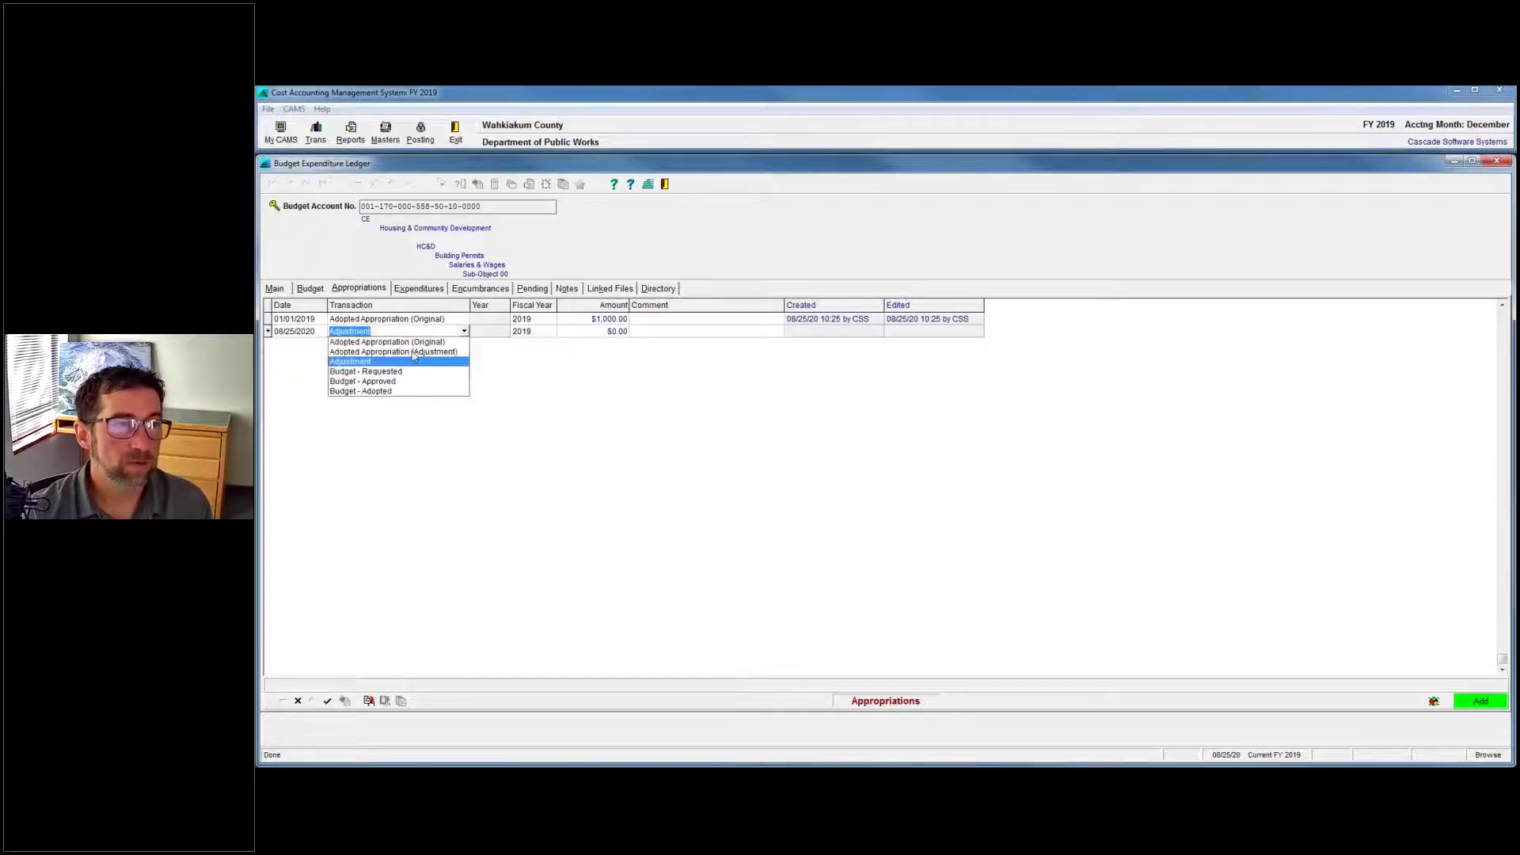
left_click(413, 352)
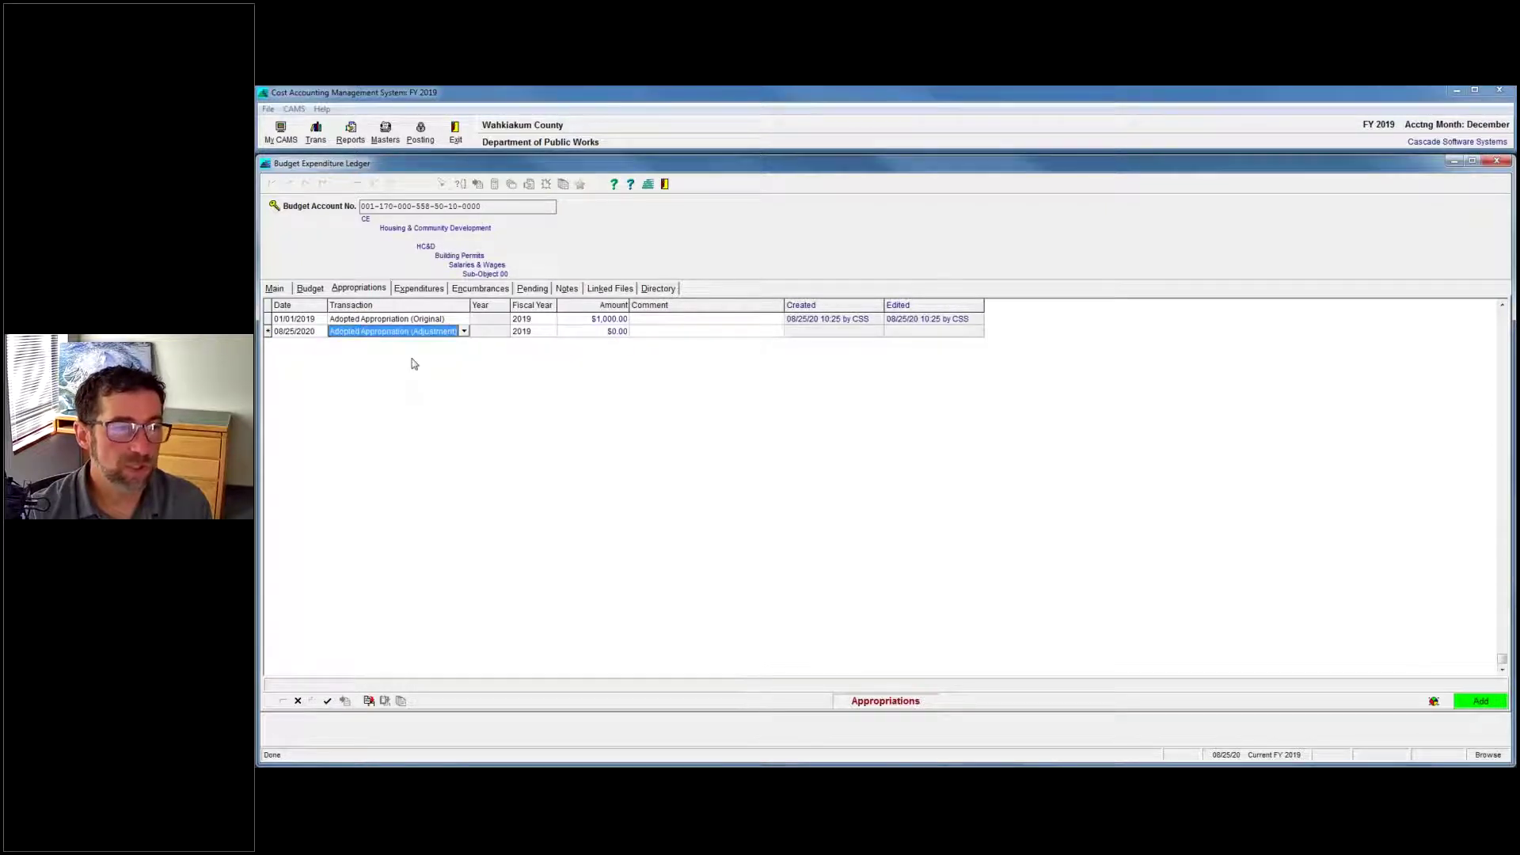
left_click(594, 331)
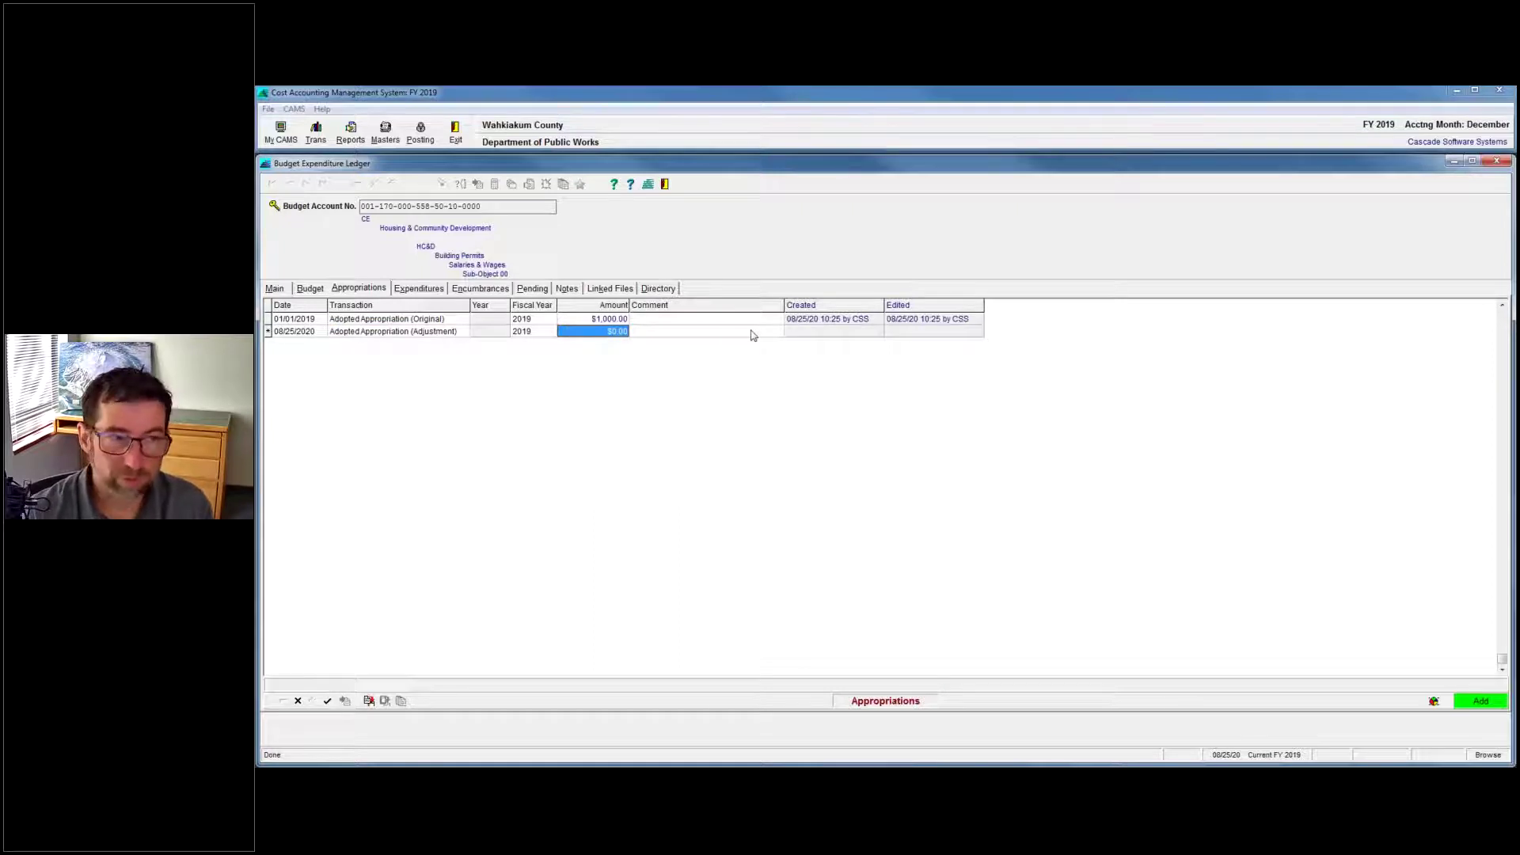
type("250")
key("Return")
Verify the $1,250.00 total budget and review the $1,000.00 original and $250.00 adjustment lines.
left_click(274, 288)
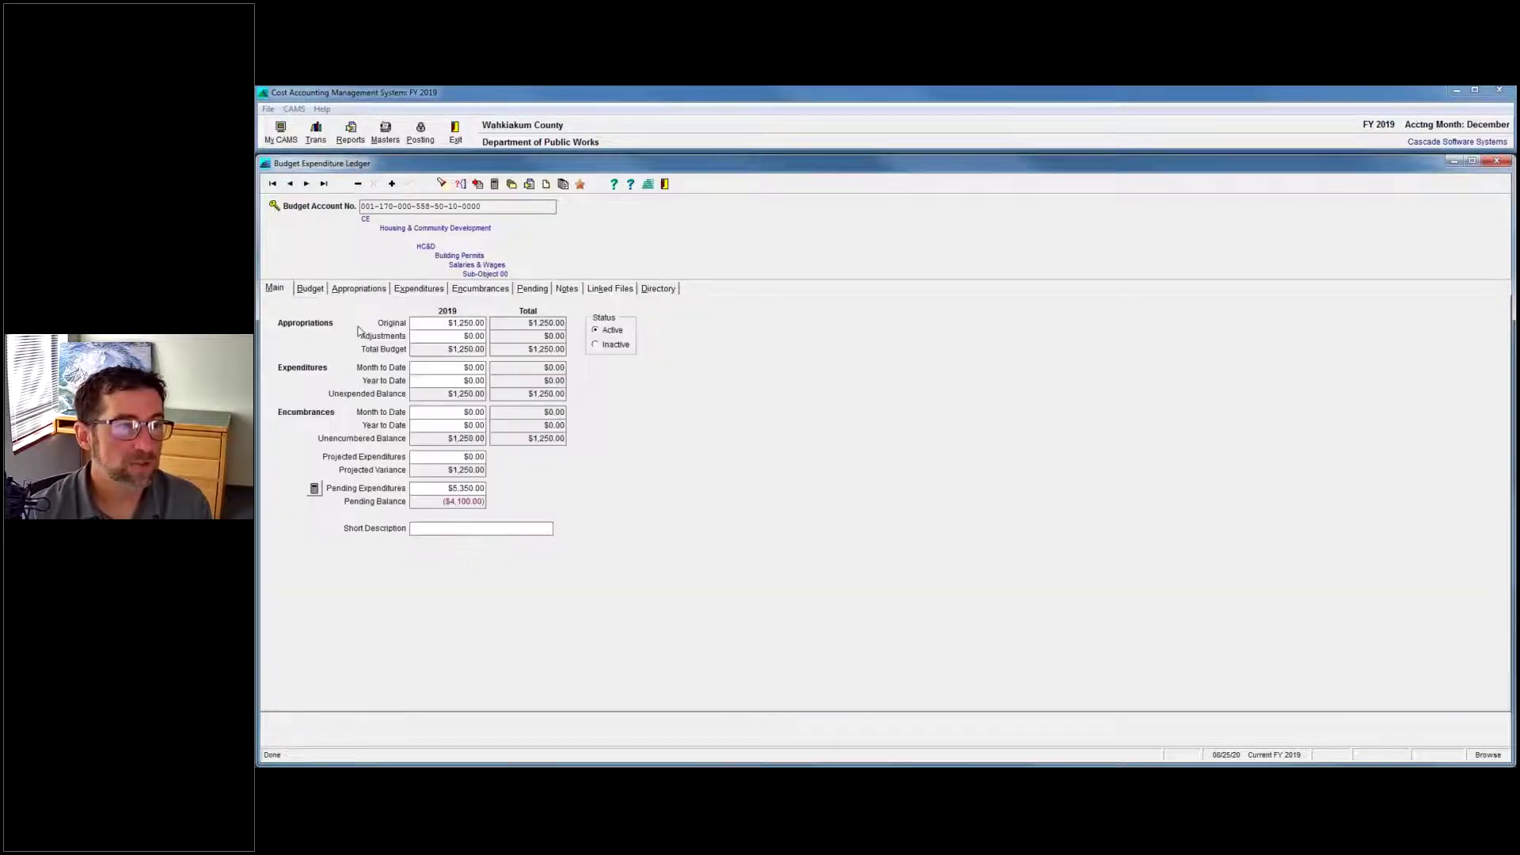
left_click(345, 289)
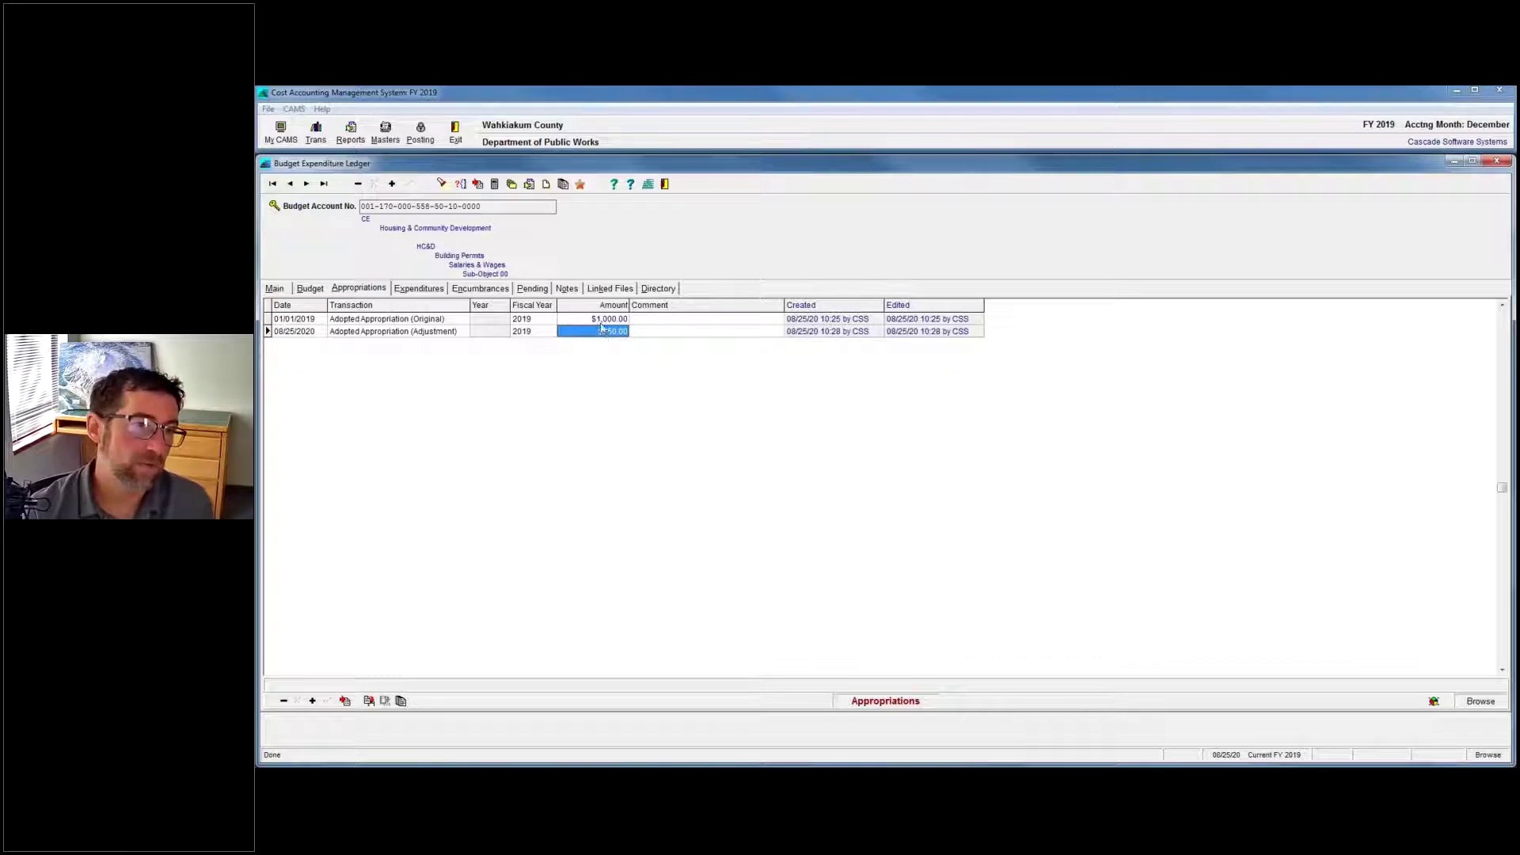
left_click(600, 319)
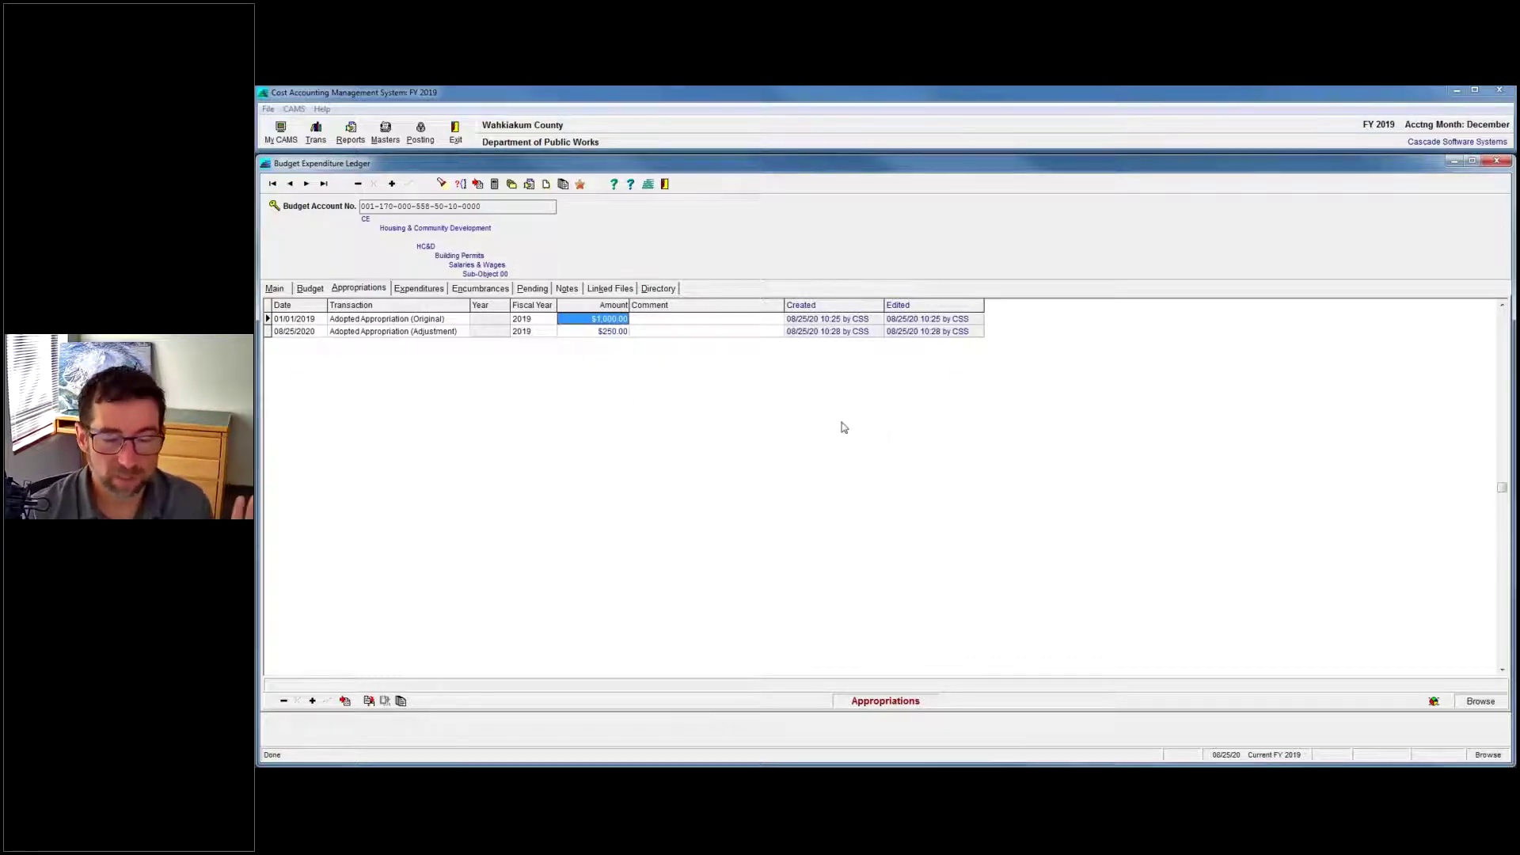
left_click(601, 332)
left_click(758, 332)
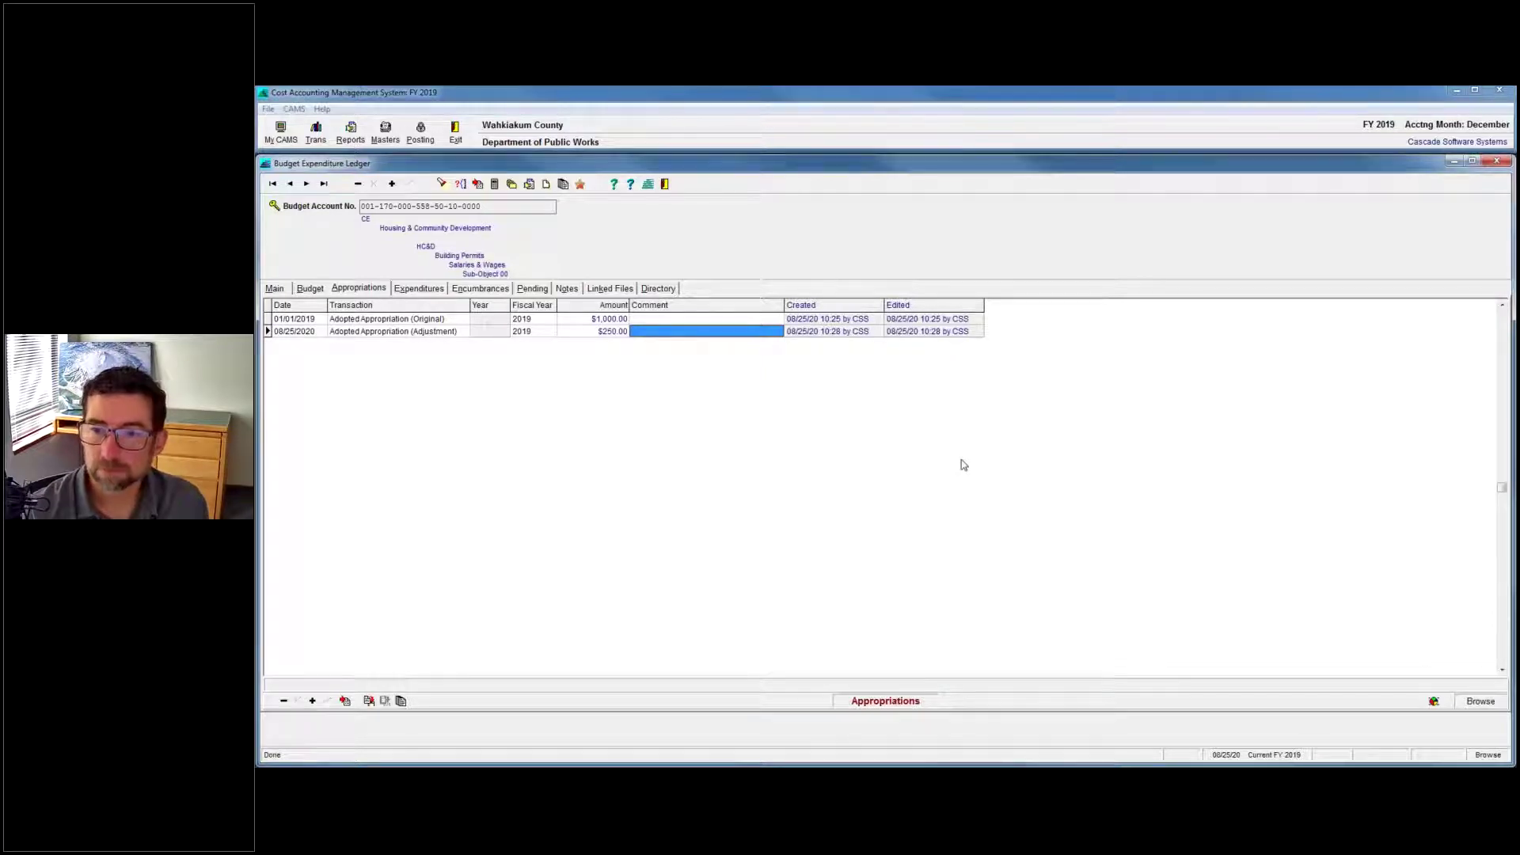
key("alt+Tab")
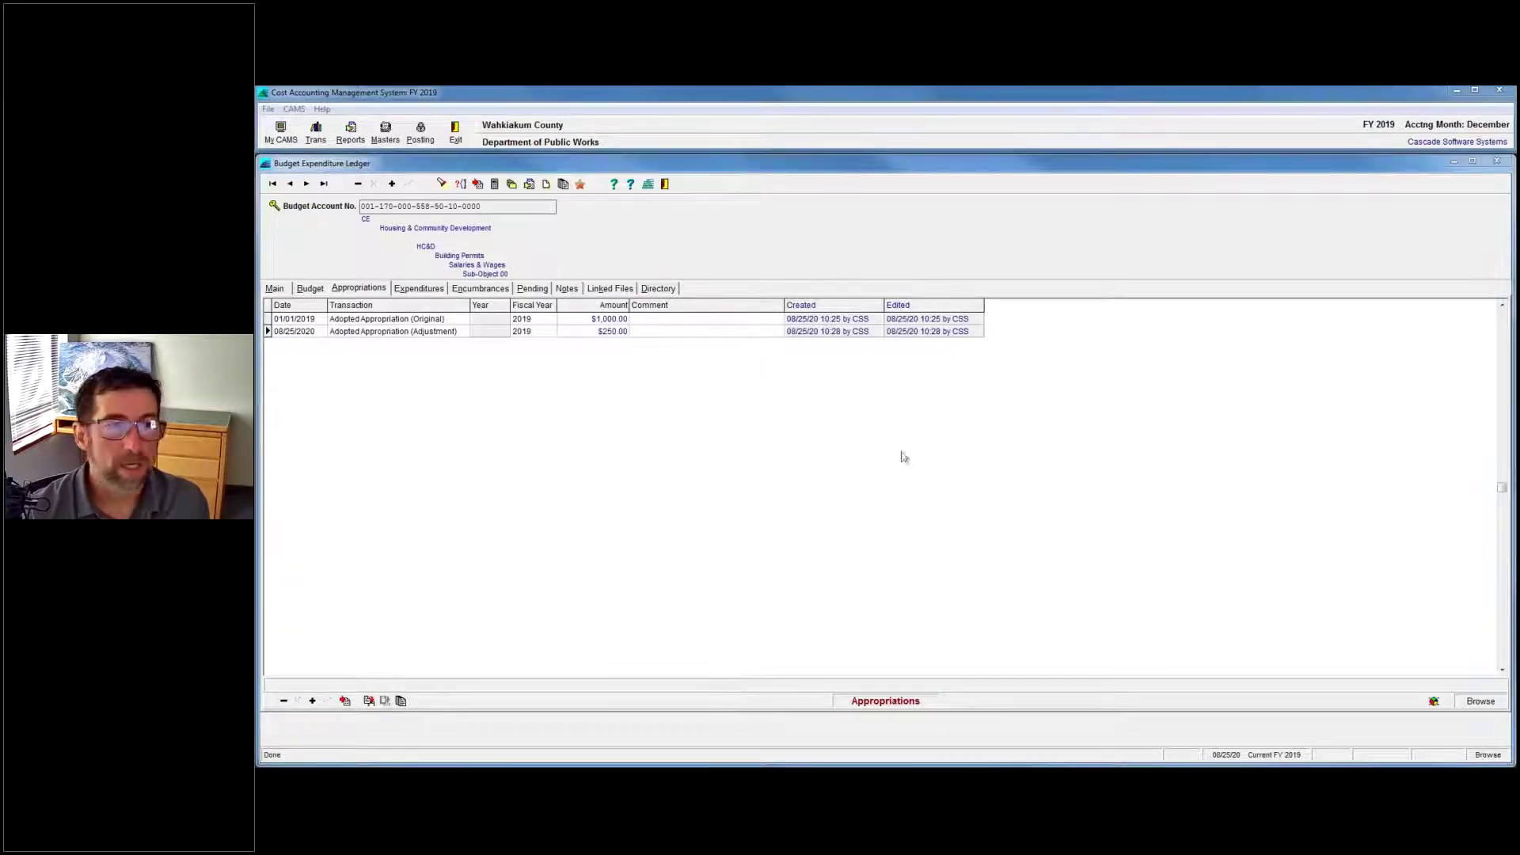
left_click(458, 333)
left_click(464, 332)
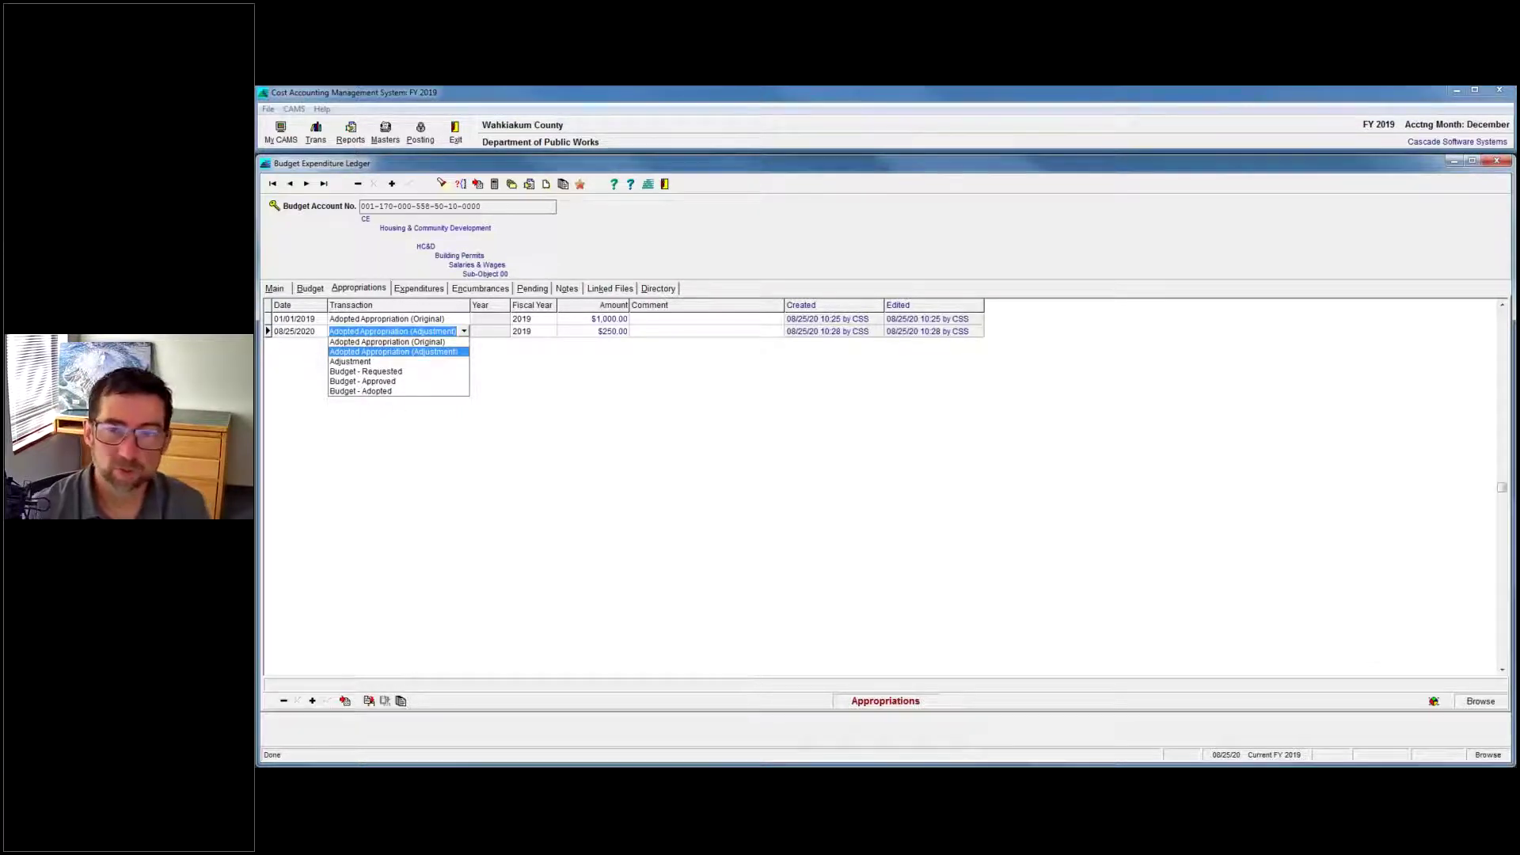
Scroll the Word question document down to questions 5–7, then minimize Word to reveal CAMS.
key("alt+Tab")
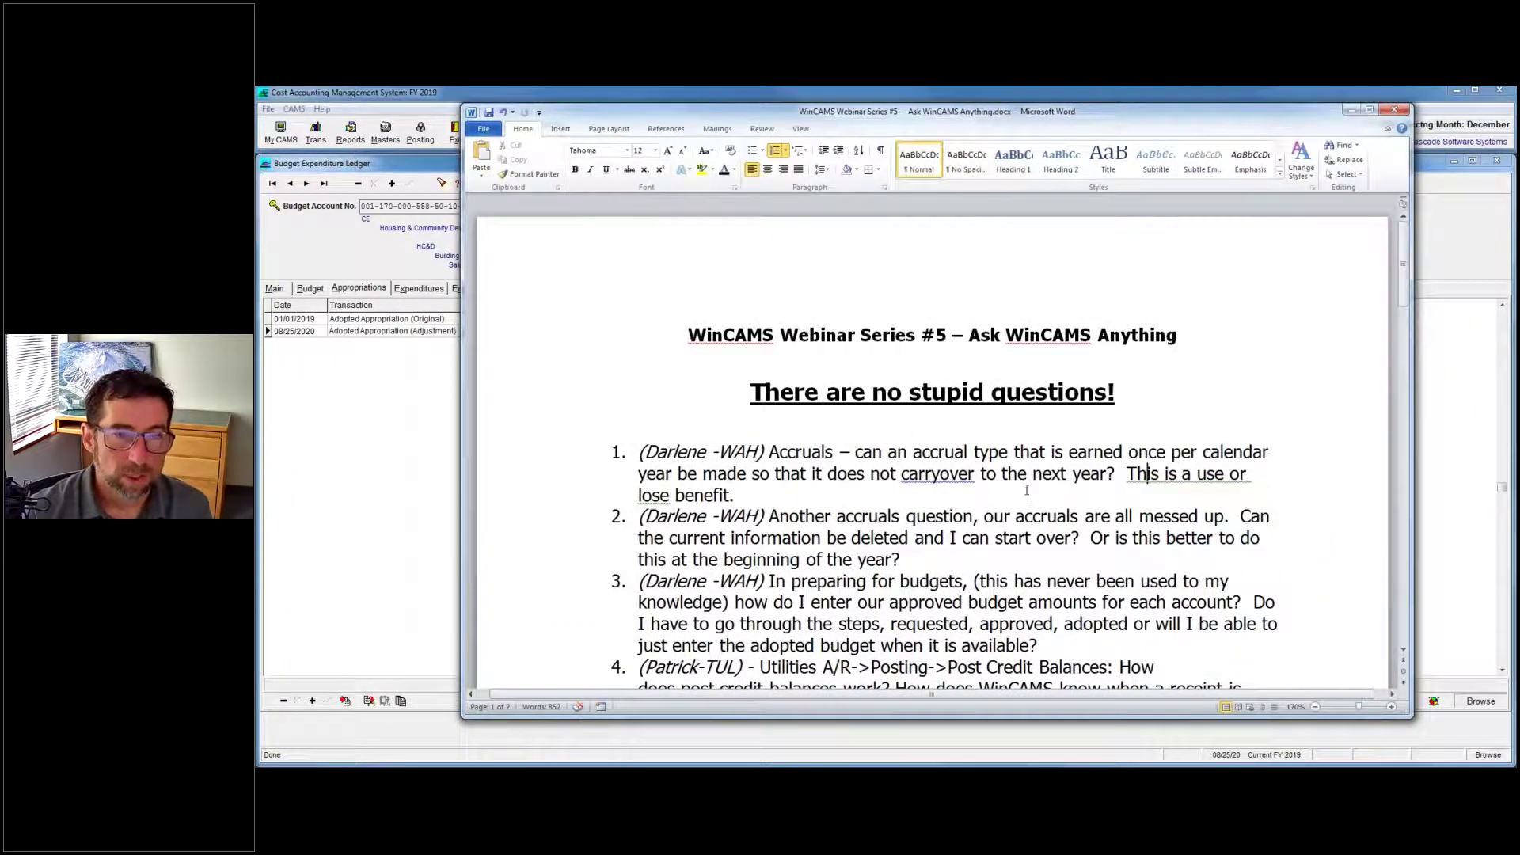
left_click(1024, 513)
scroll(935, 519, "down", 3)
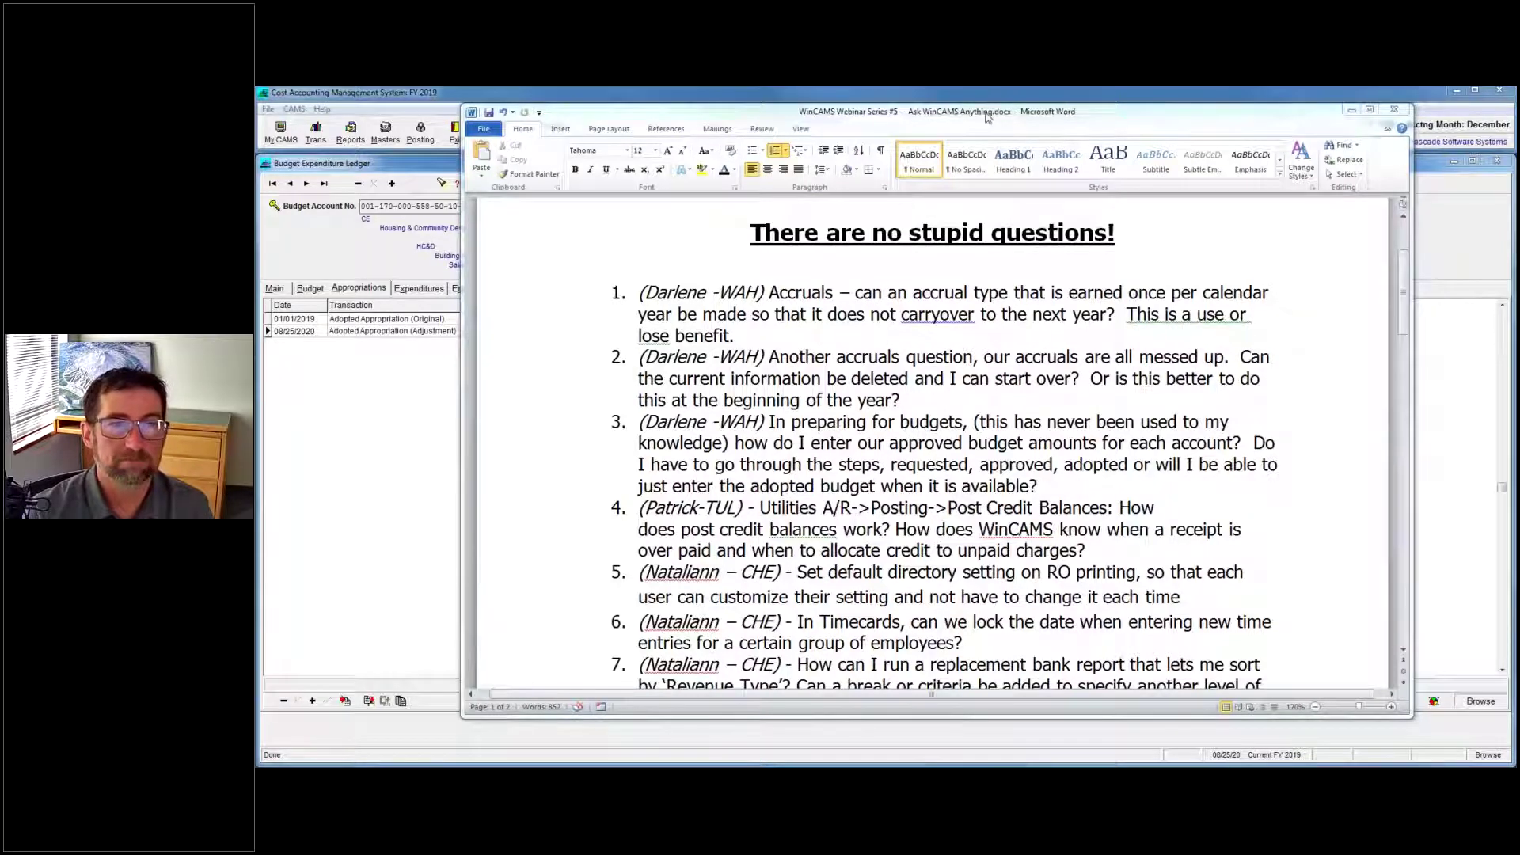
left_click(1352, 110)
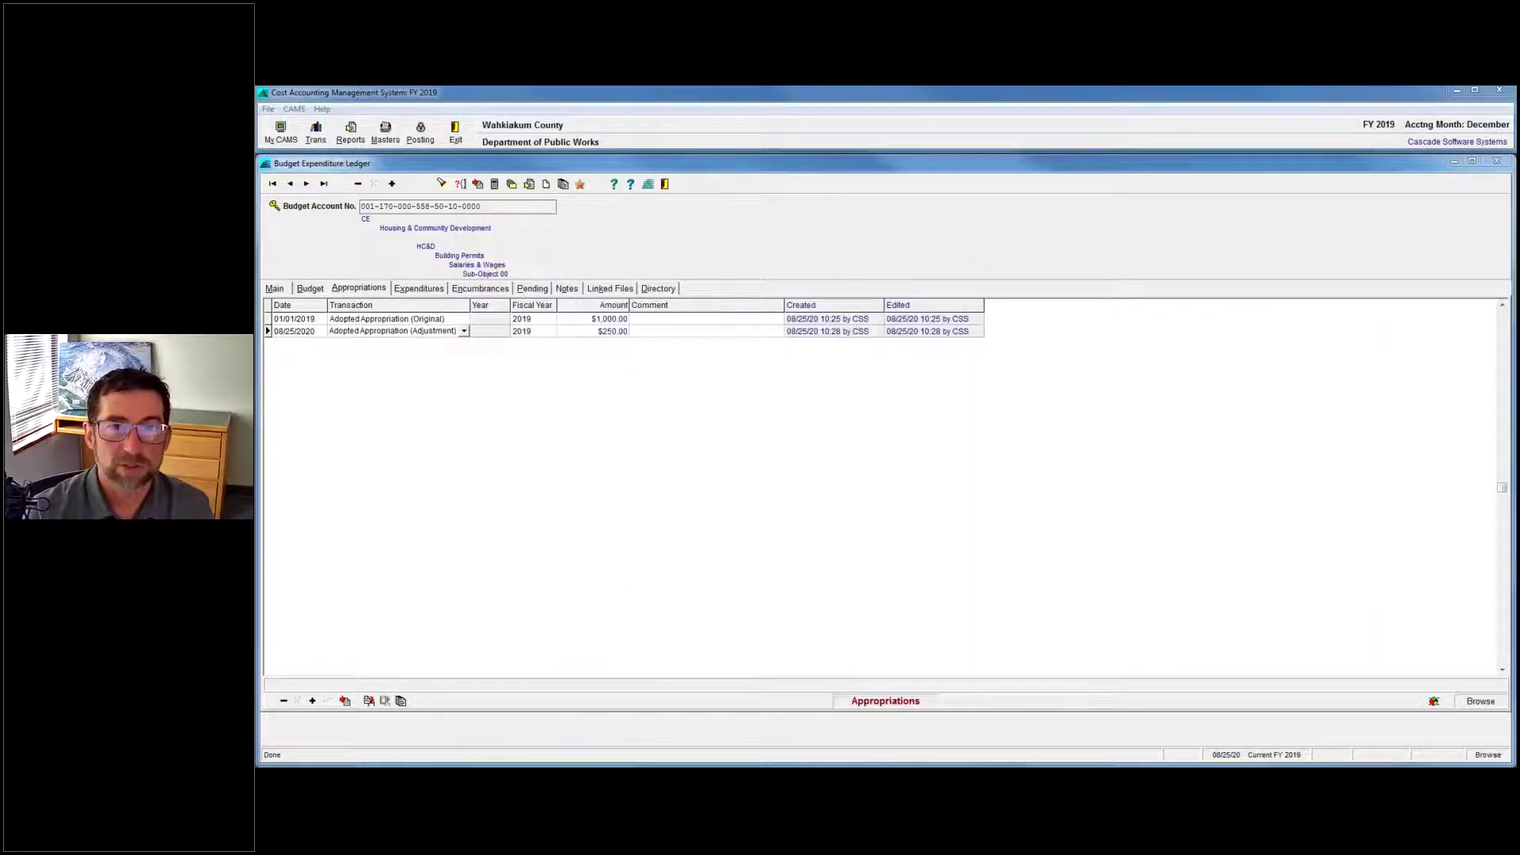
Close the Budget Expenditure Ledger and Invoices / Contract Payments windows, then exit CAMS and confirm.
left_click(1496, 161)
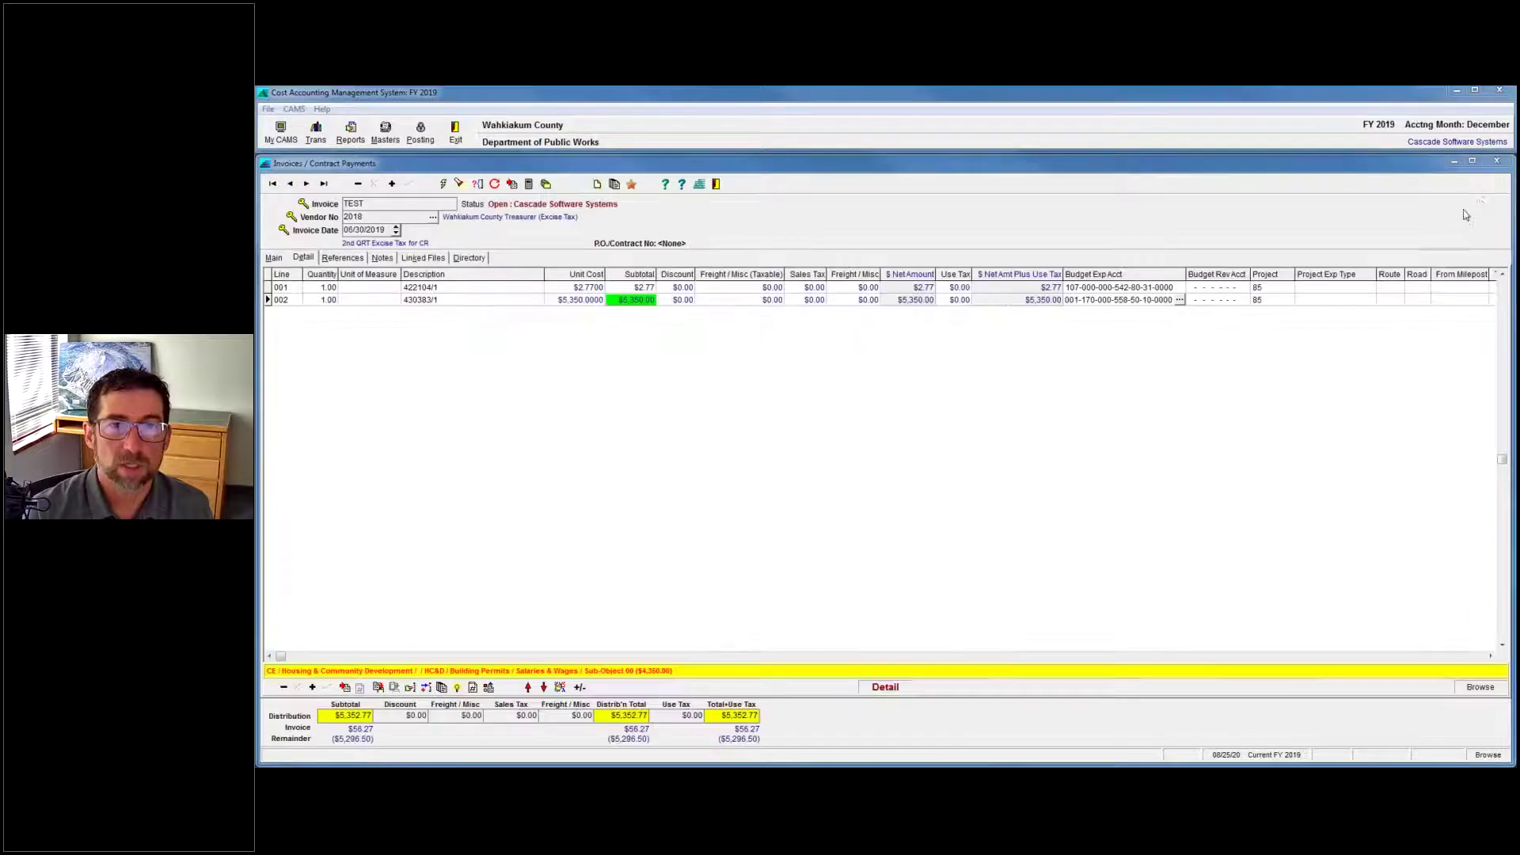
left_click(1496, 162)
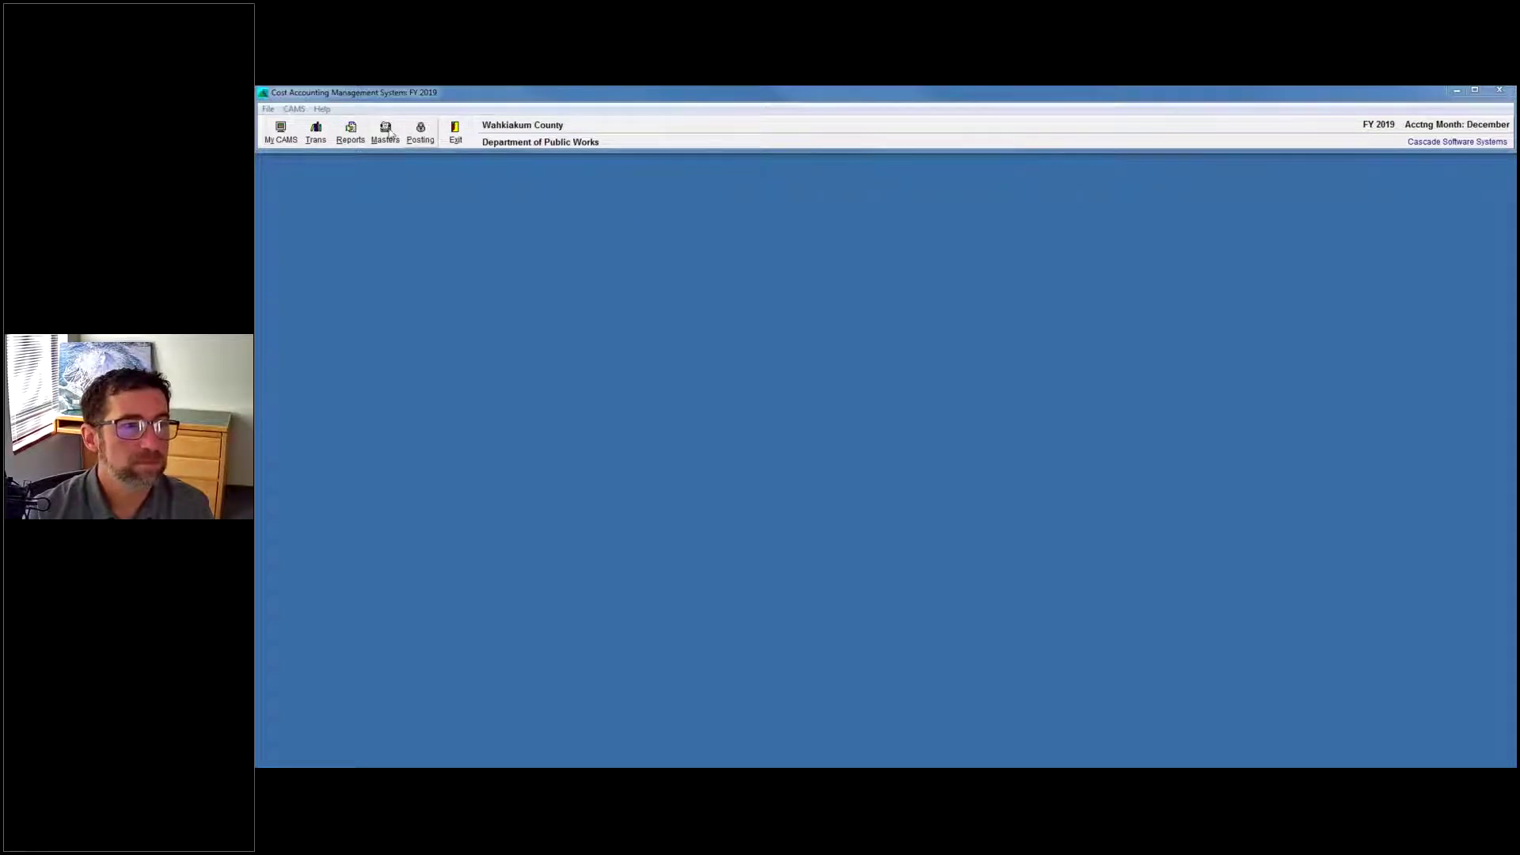
left_click(296, 111)
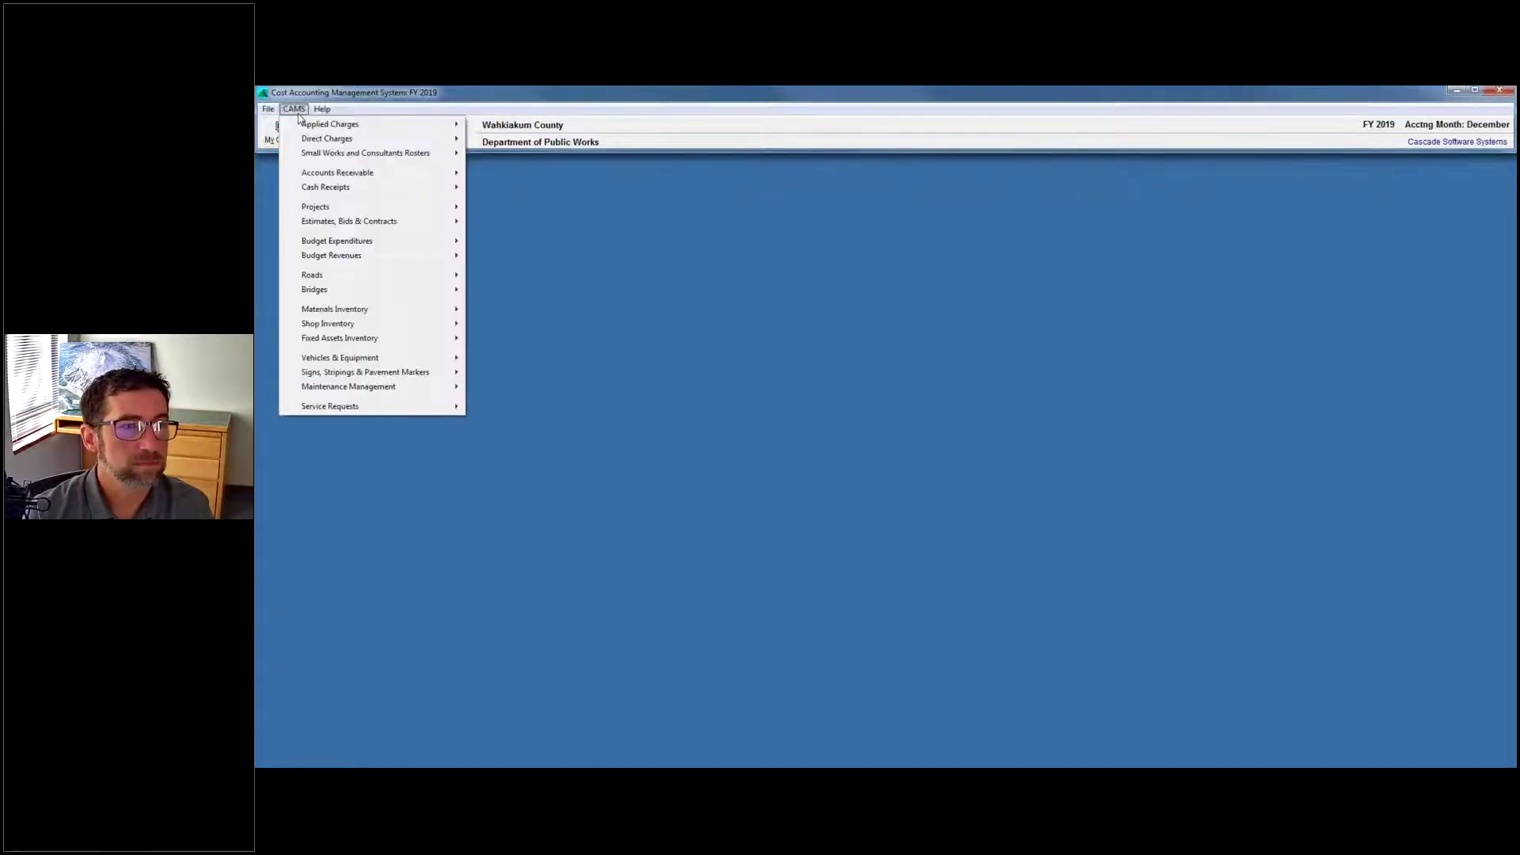
left_click(591, 247)
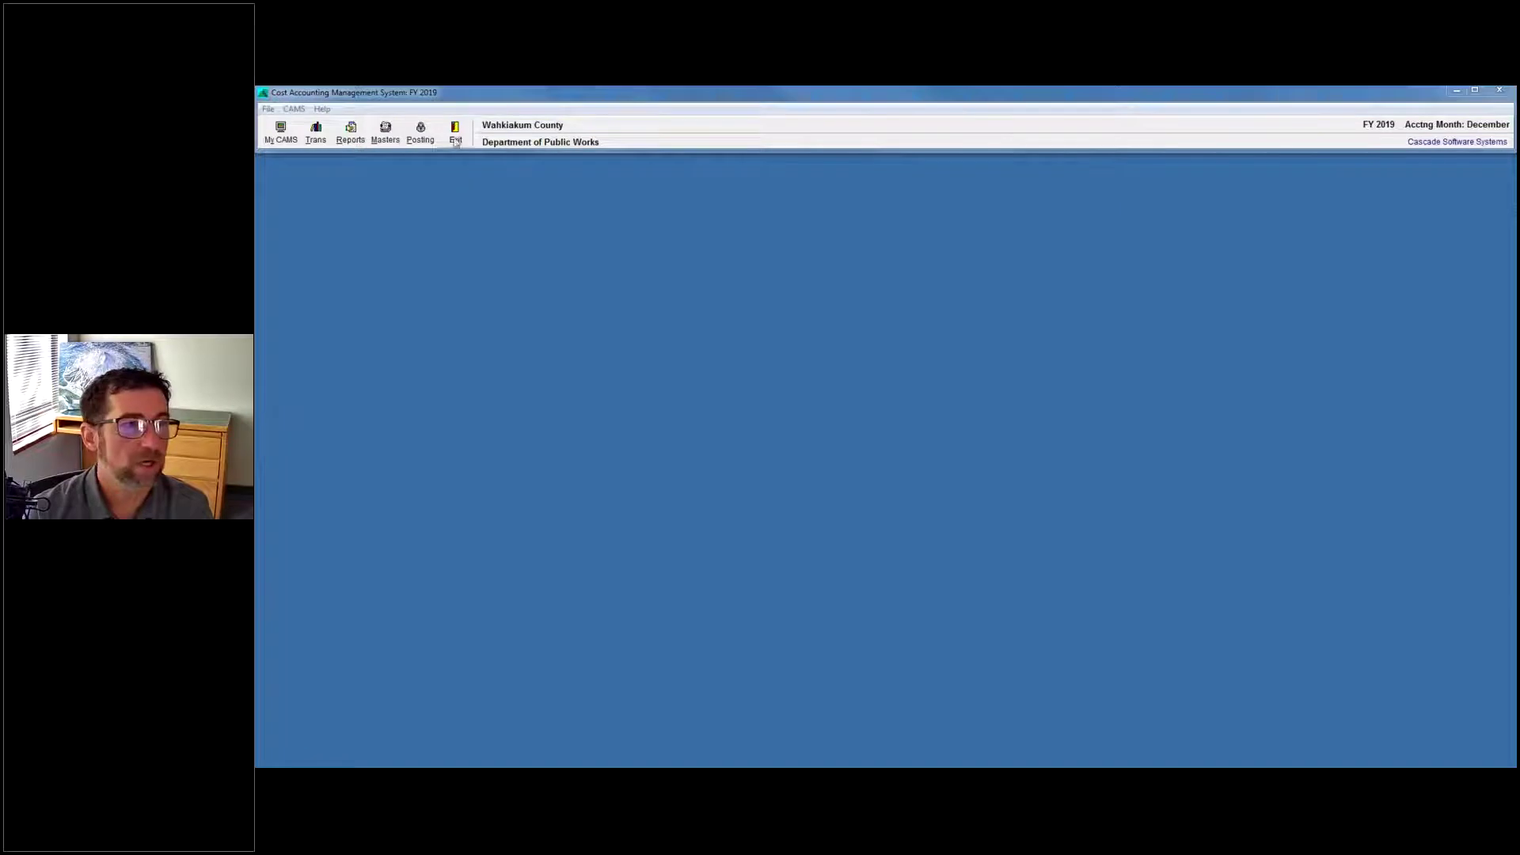
left_click(456, 136)
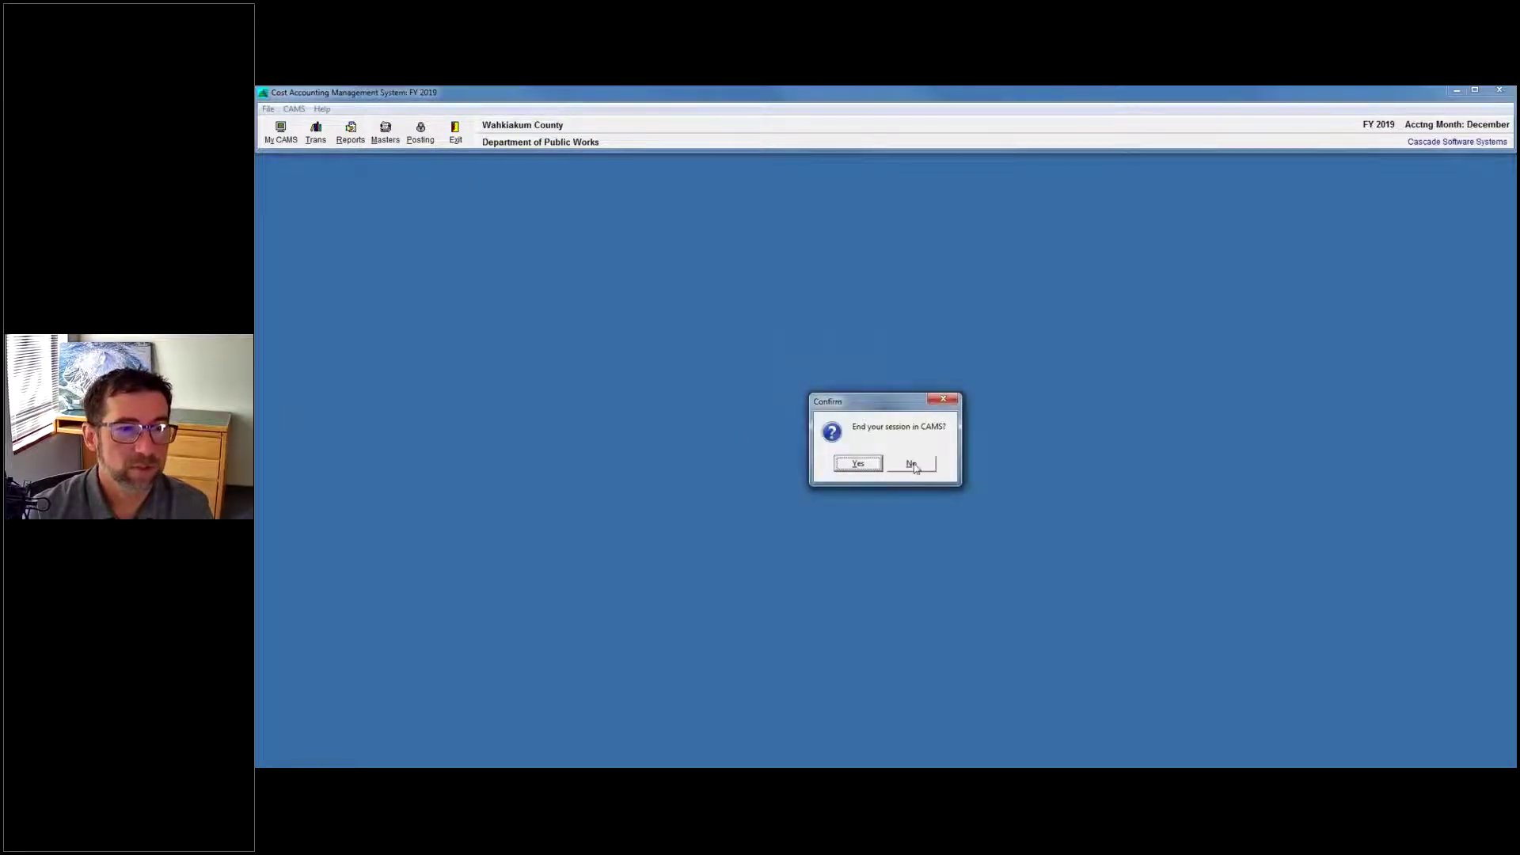
left_click(858, 464)
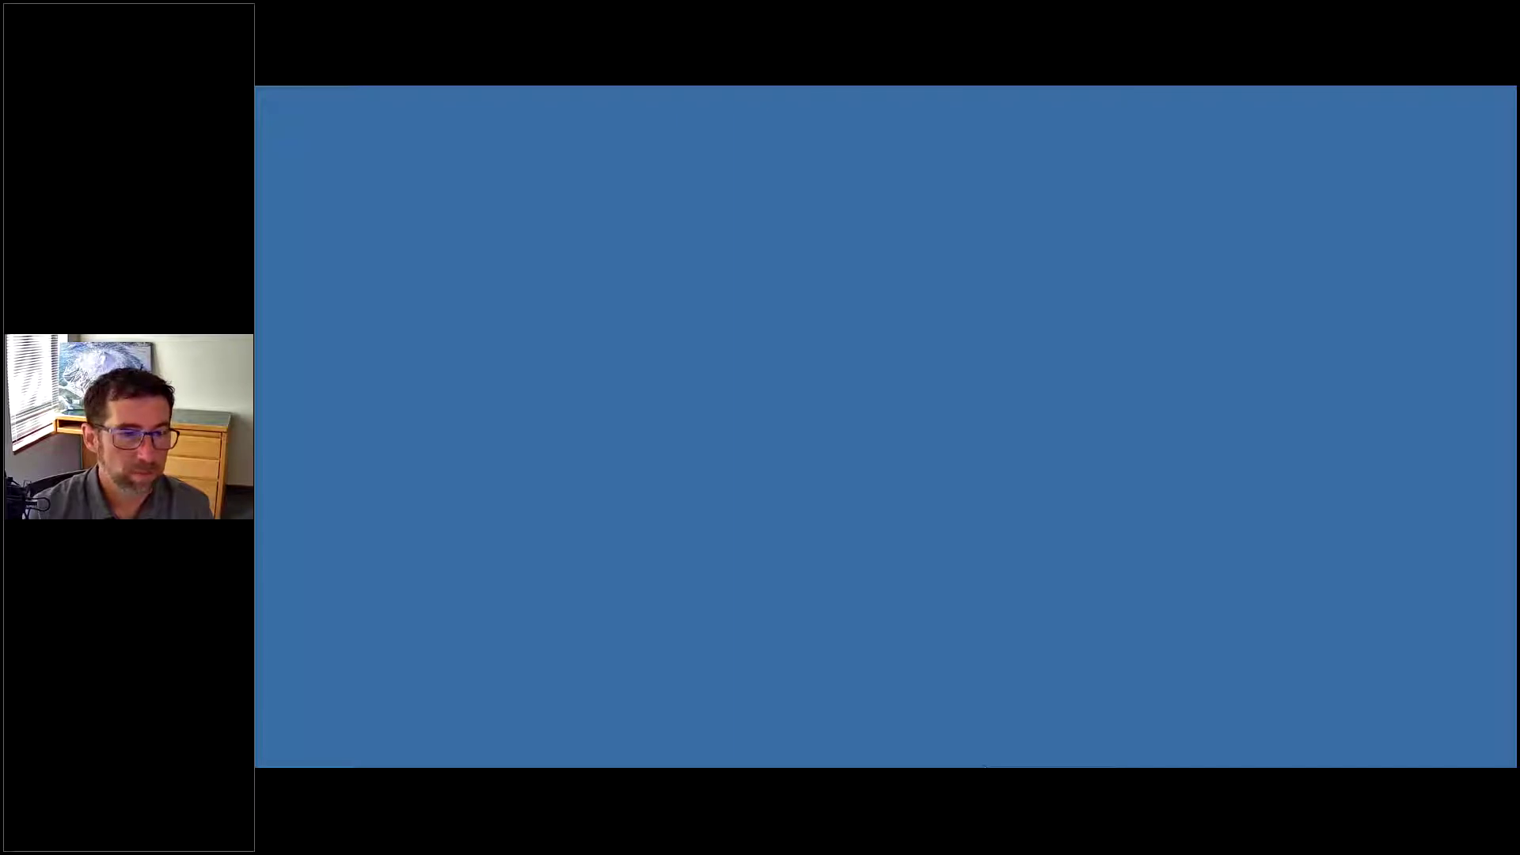
Relaunch CAMS and log into the Tulare County Resource Management Agency system for fiscal year 19-20.
key("super")
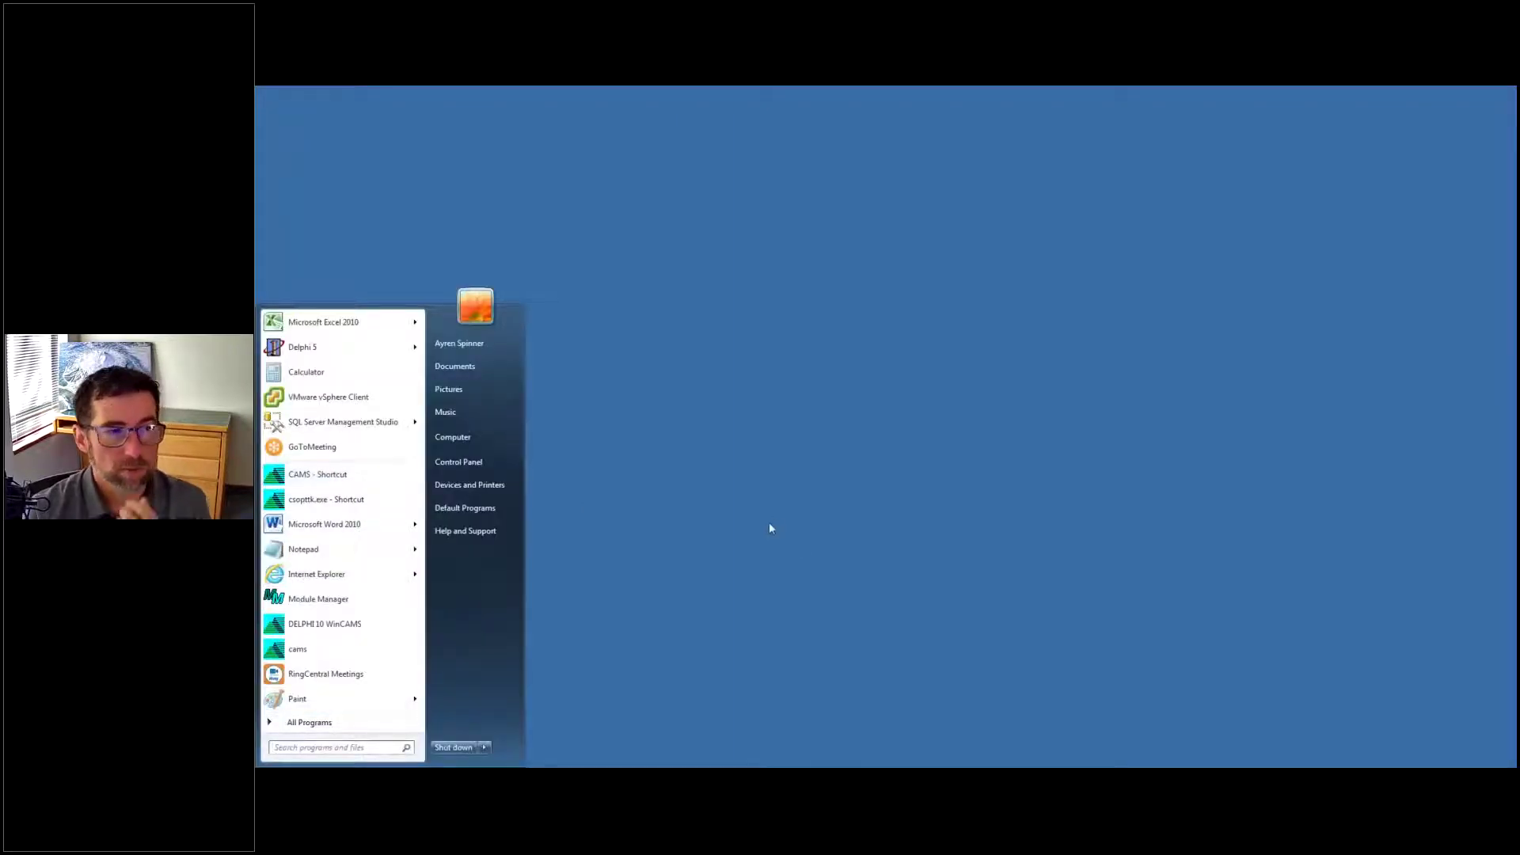
left_click(334, 477)
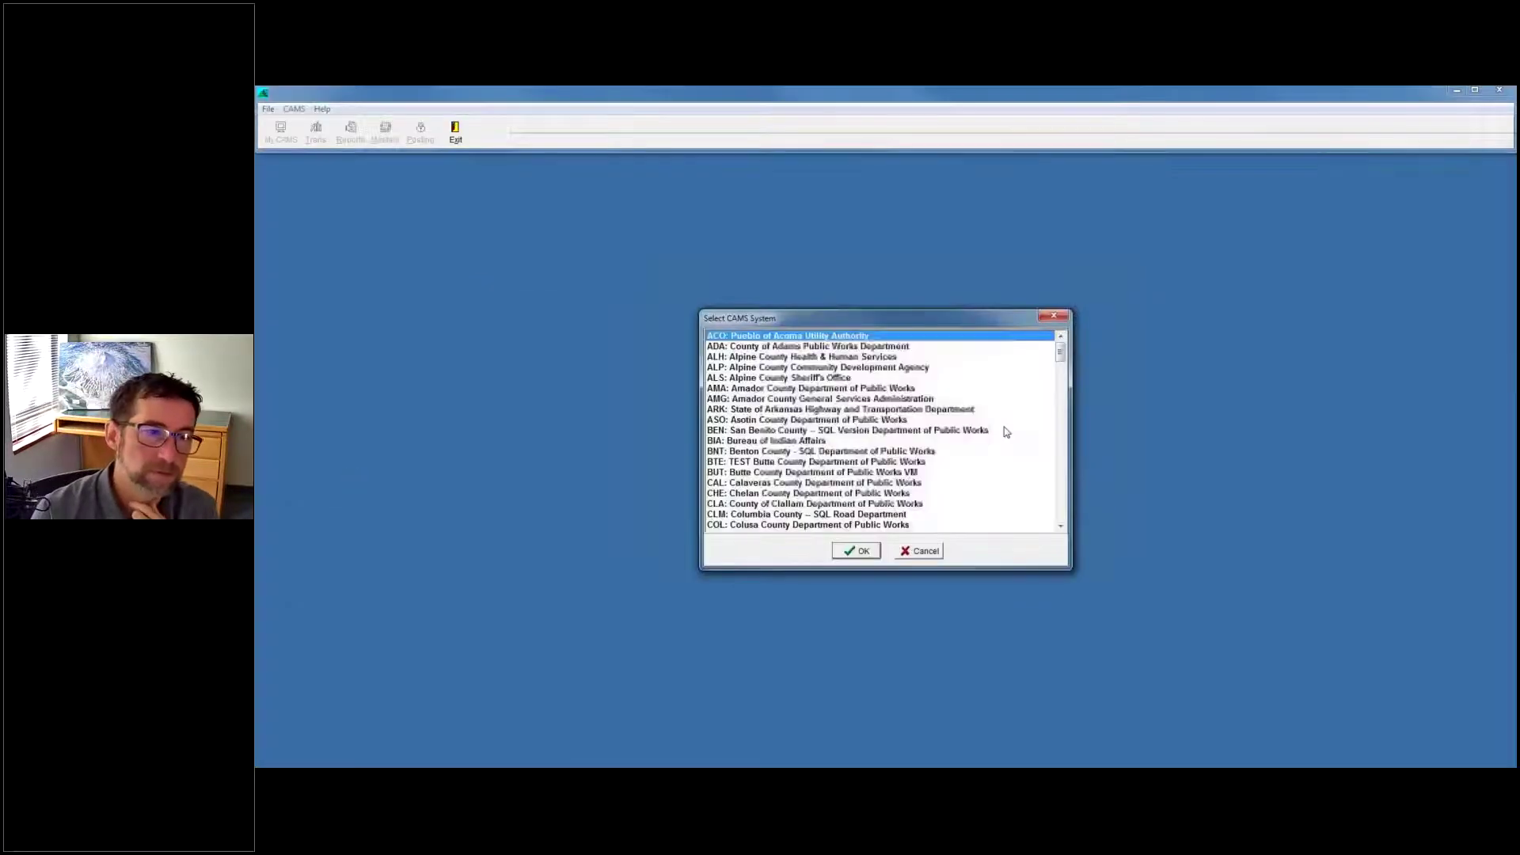
left_click_drag(1059, 356, 1060, 511)
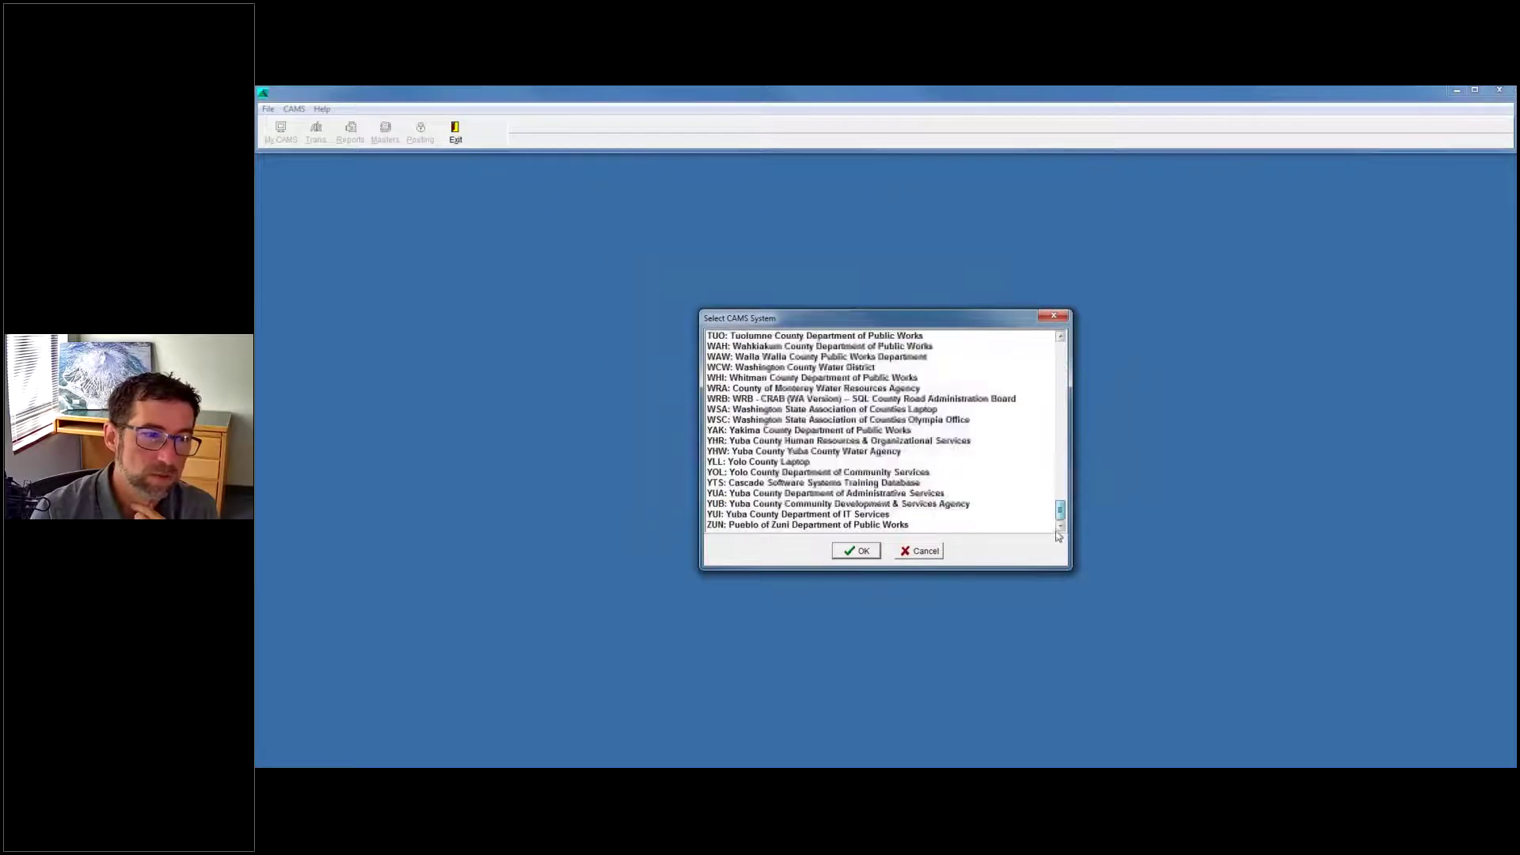
scroll(802, 392, "up", 2)
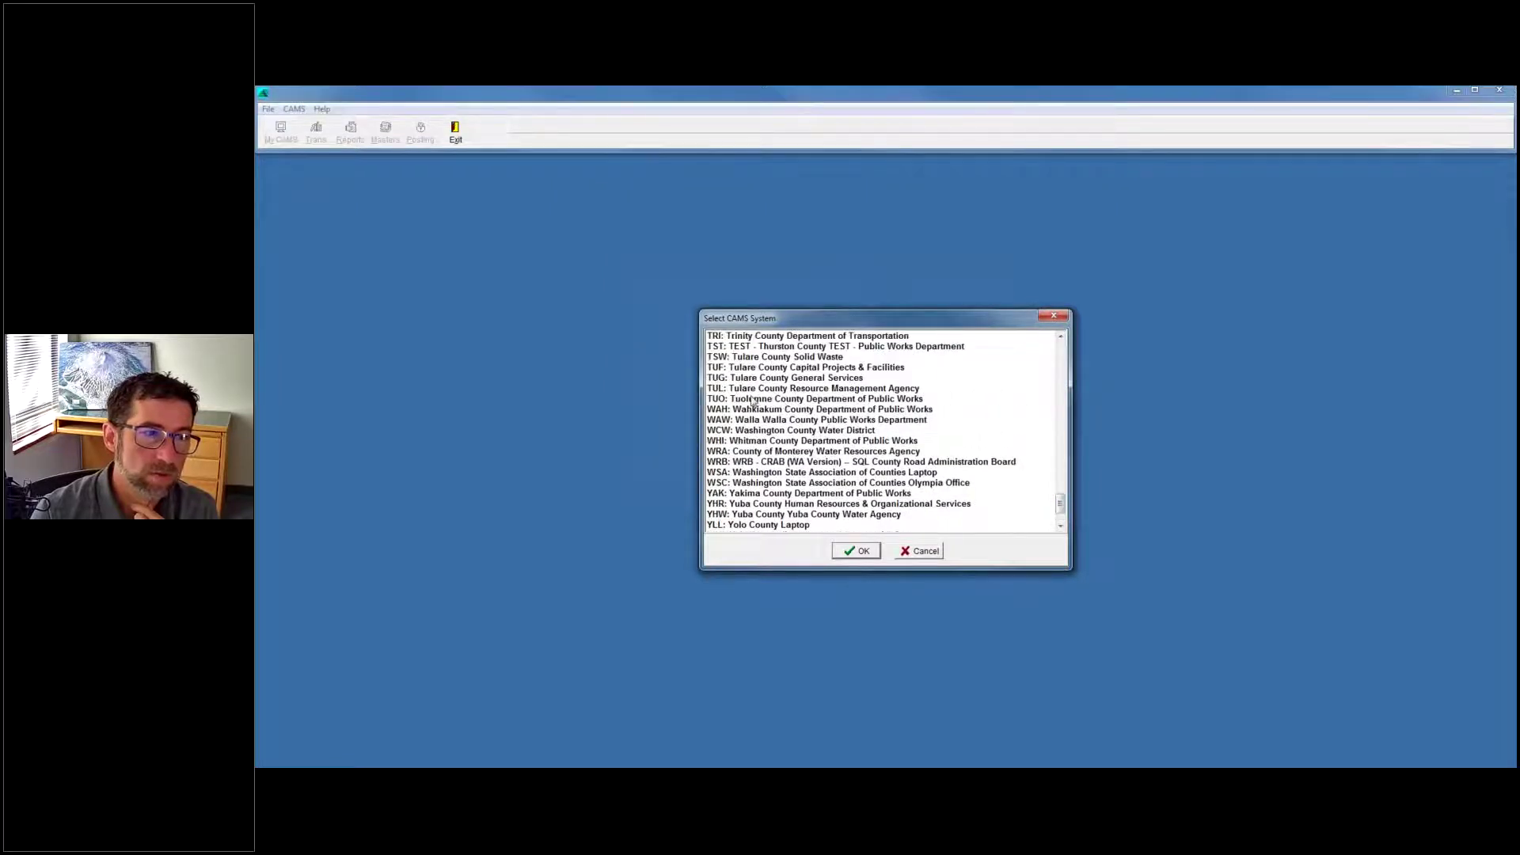
double_click(752, 399)
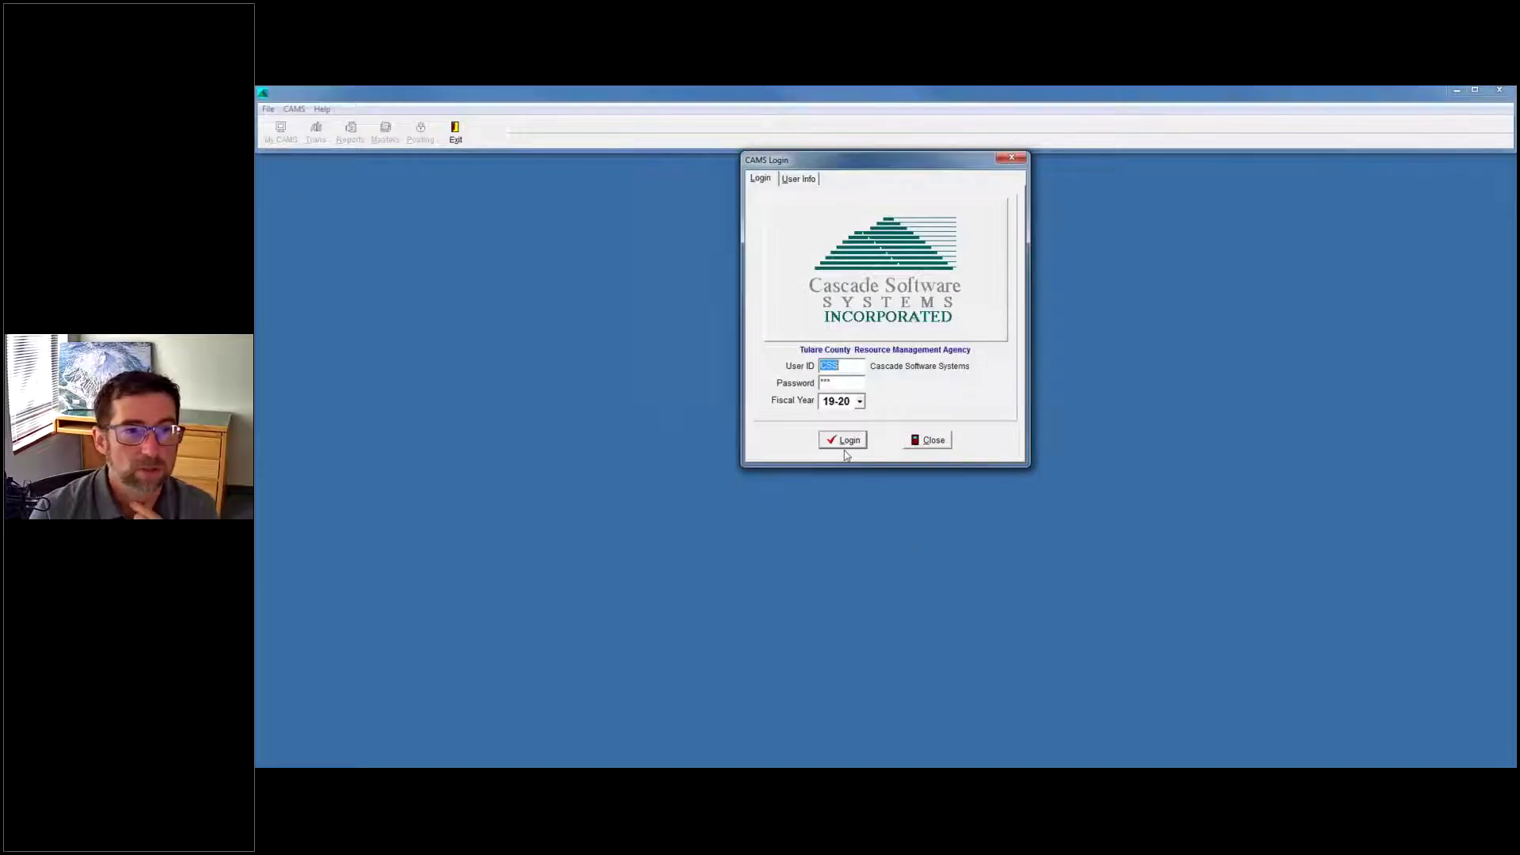
left_click(843, 441)
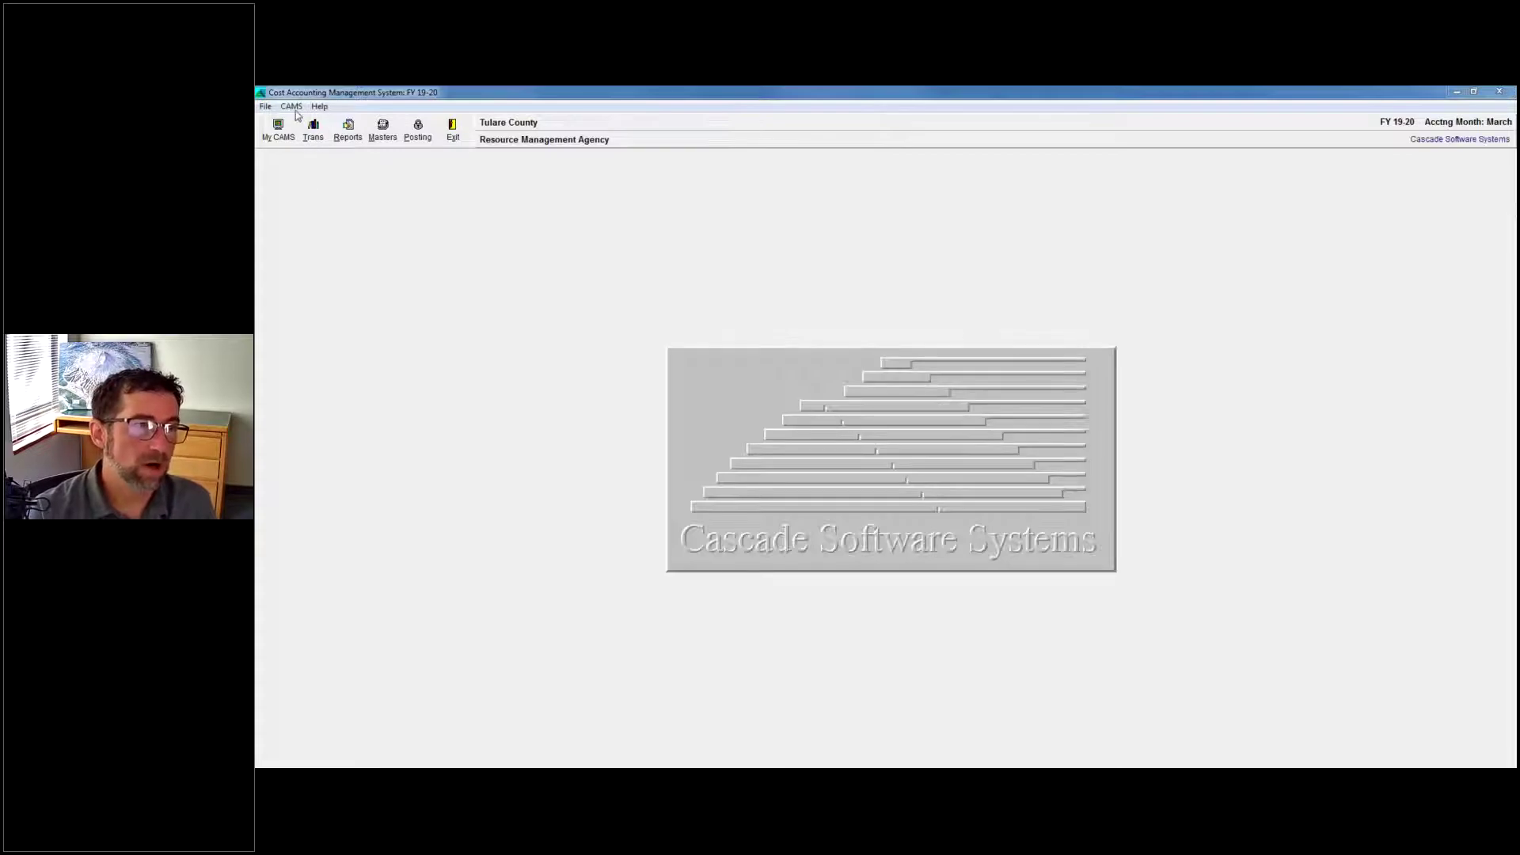
left_click(292, 108)
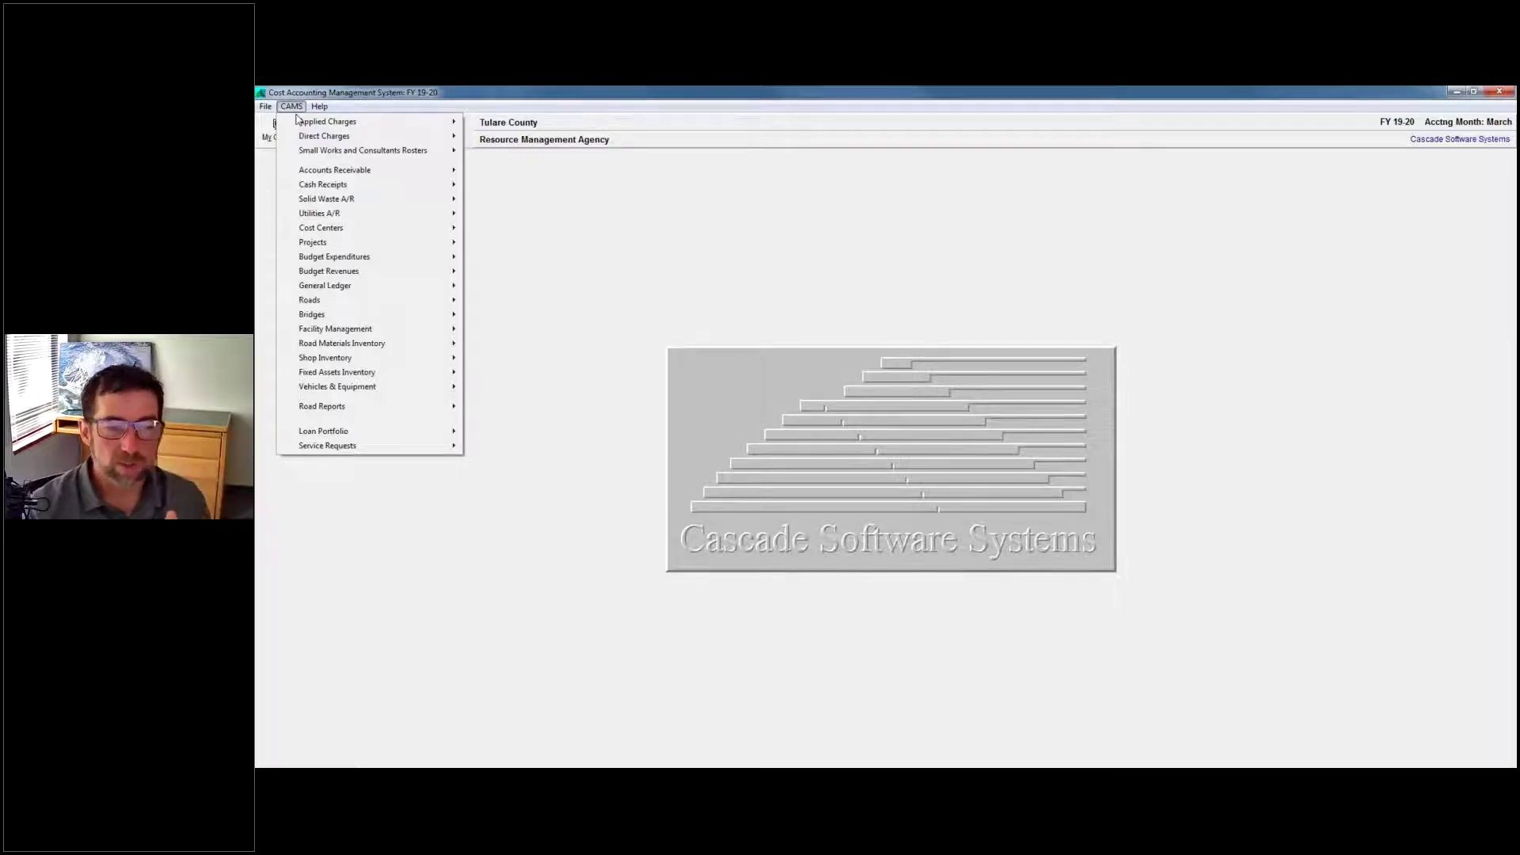
mouse_move(318, 106)
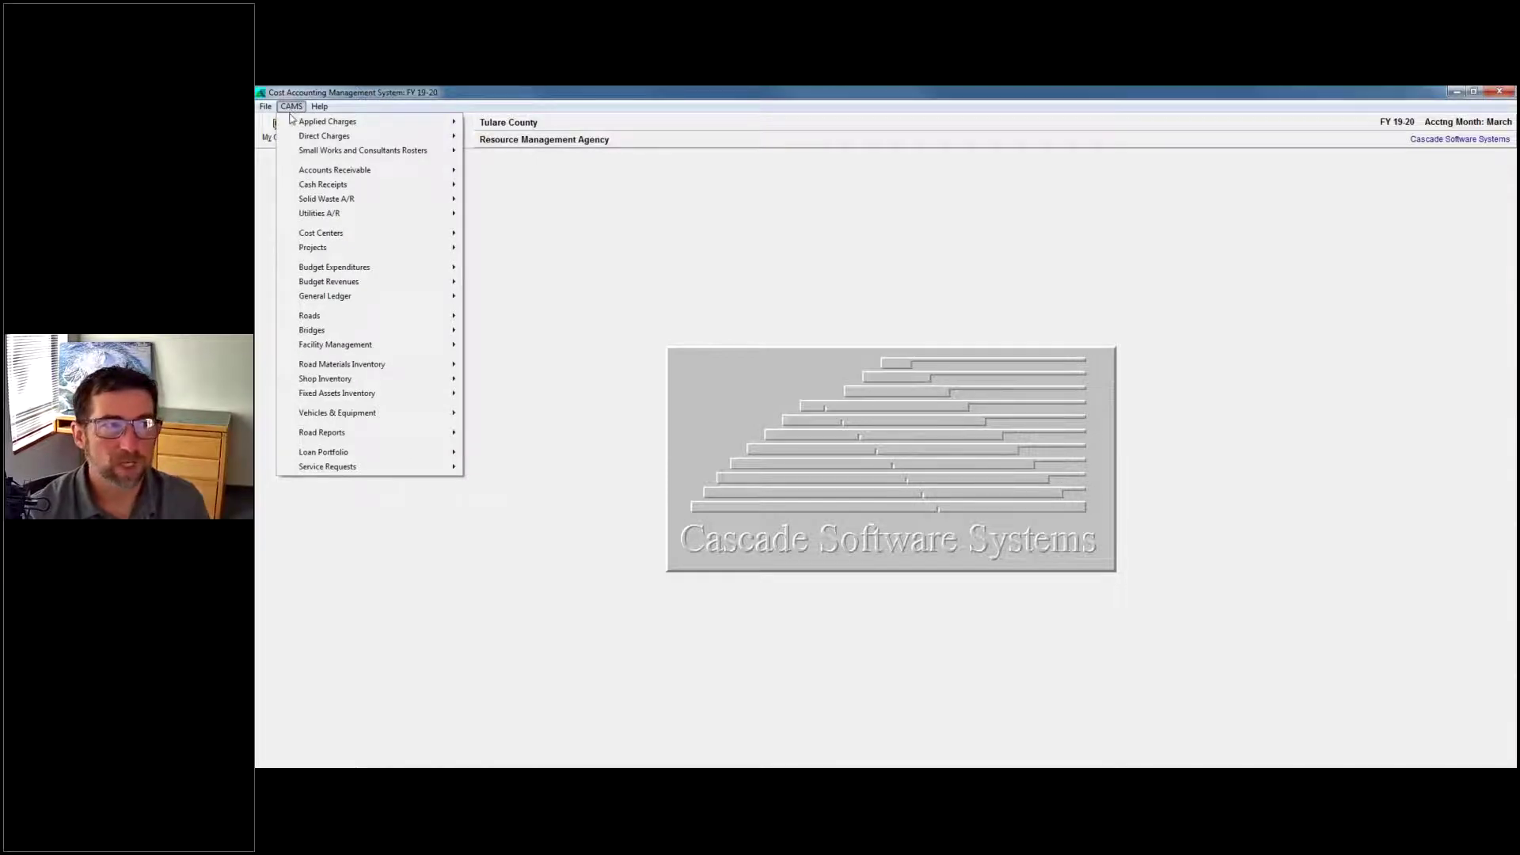
mouse_move(322, 199)
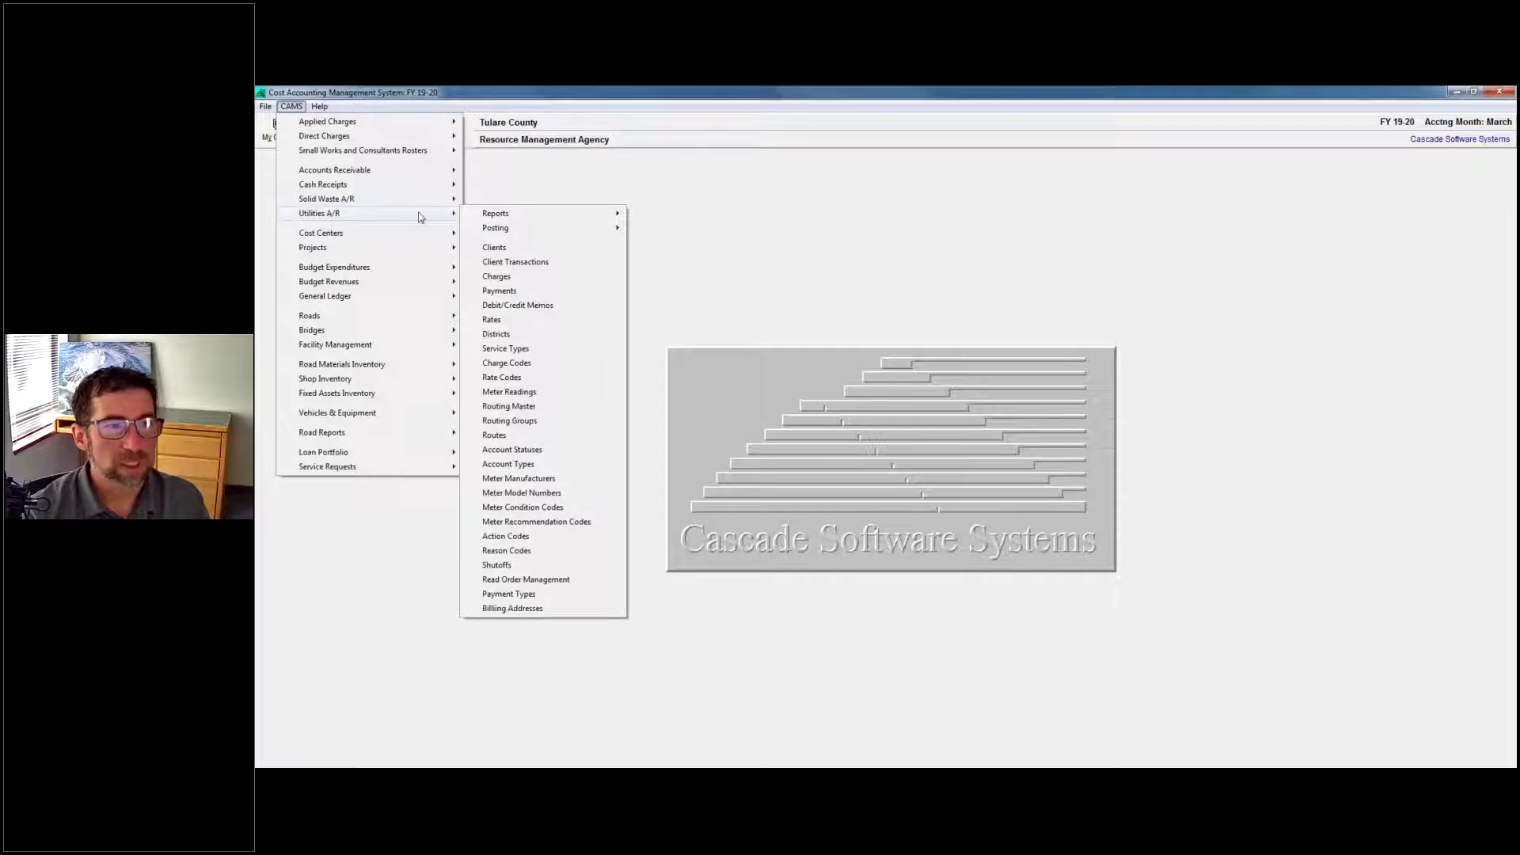
mouse_move(535, 220)
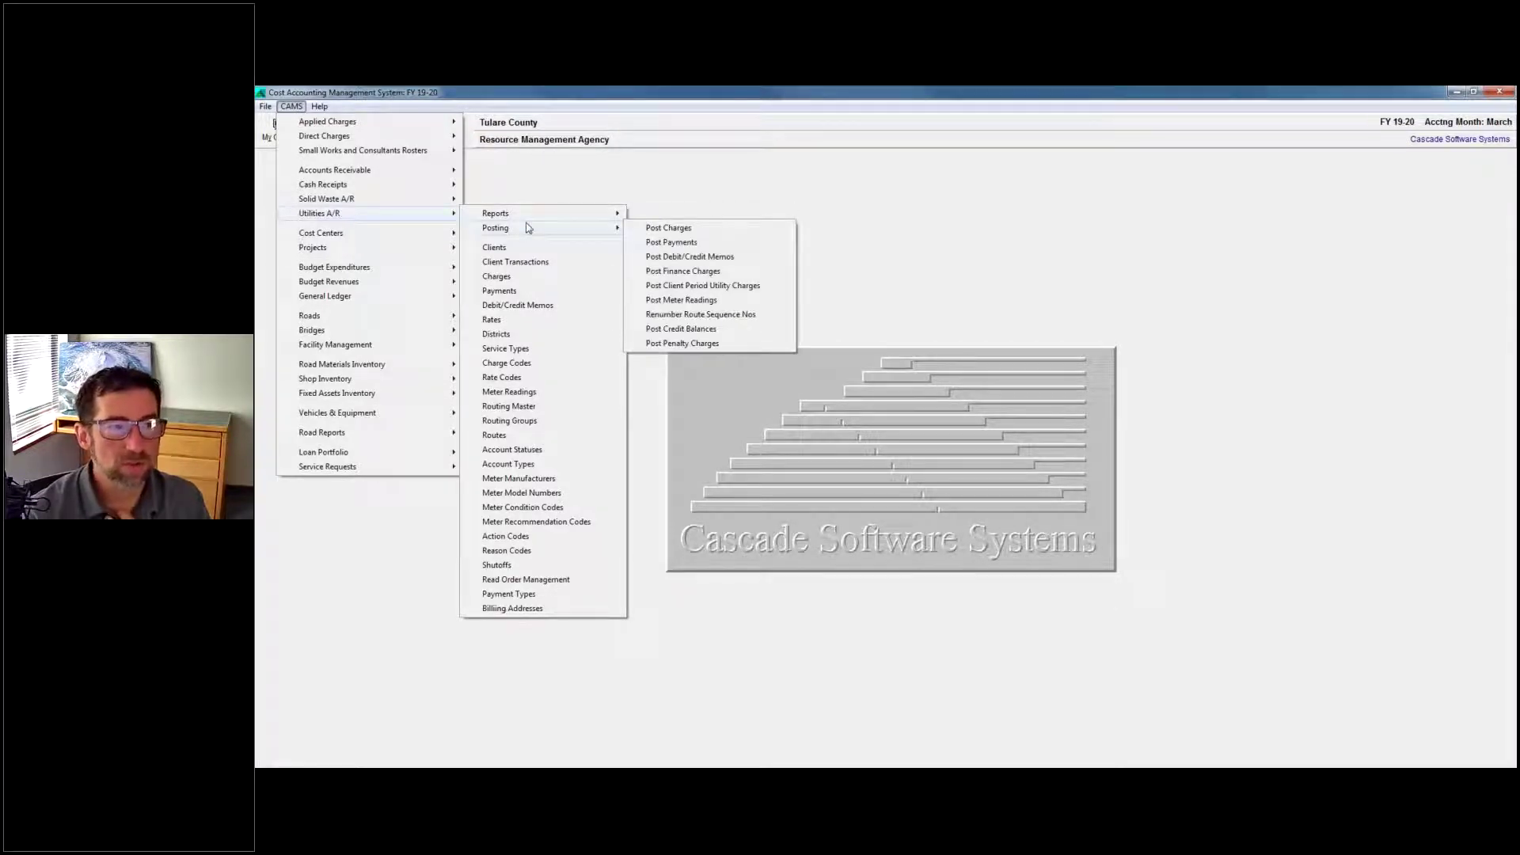
left_click(526, 248)
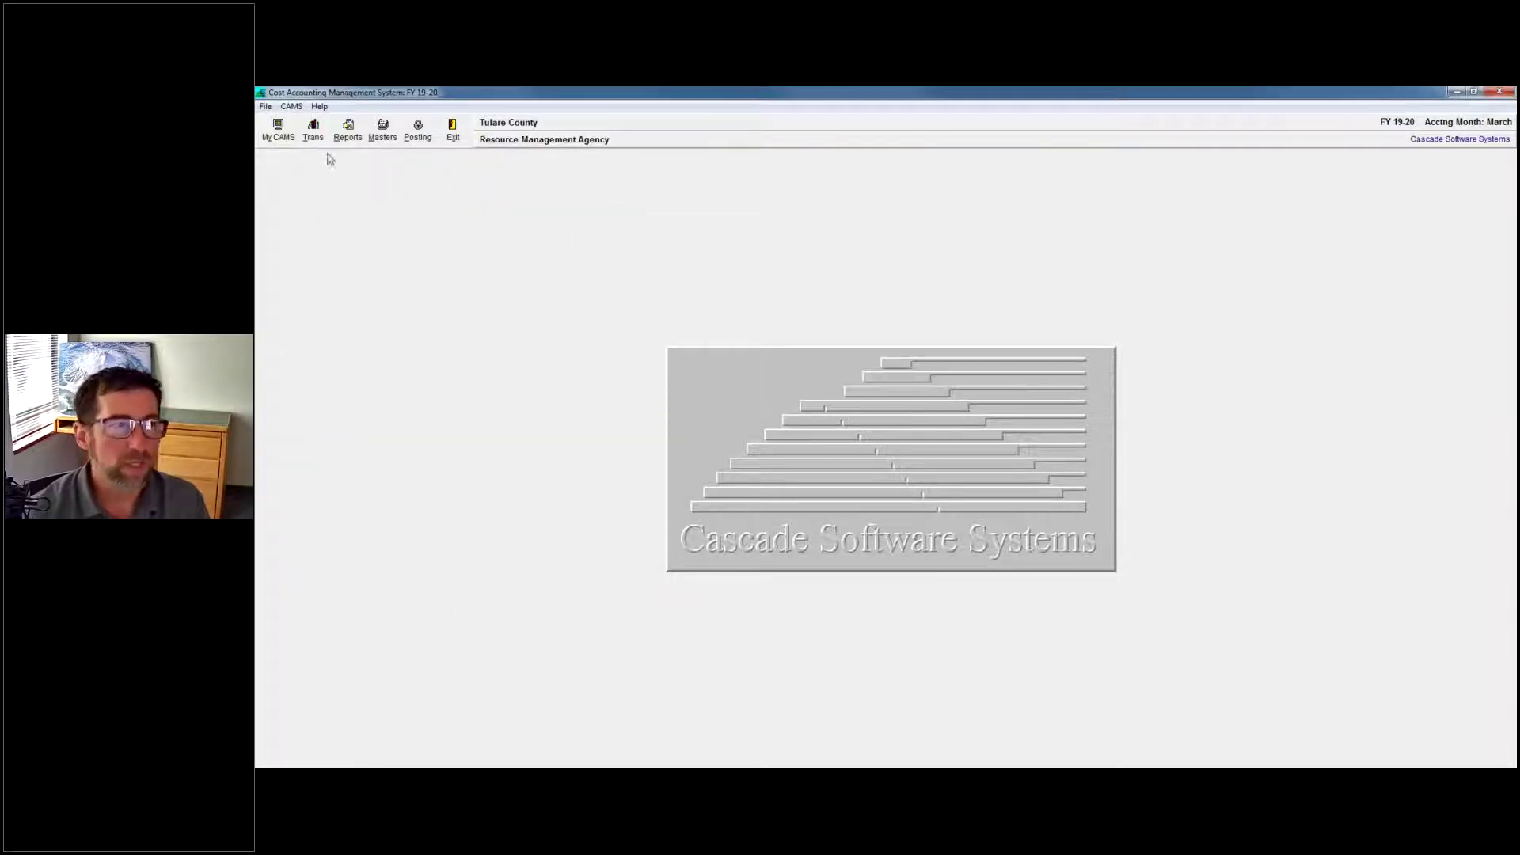
Open the Utility A/R Clients form from the CAMS menu, showing the Terra Bella Sewer test account.
left_click(292, 107)
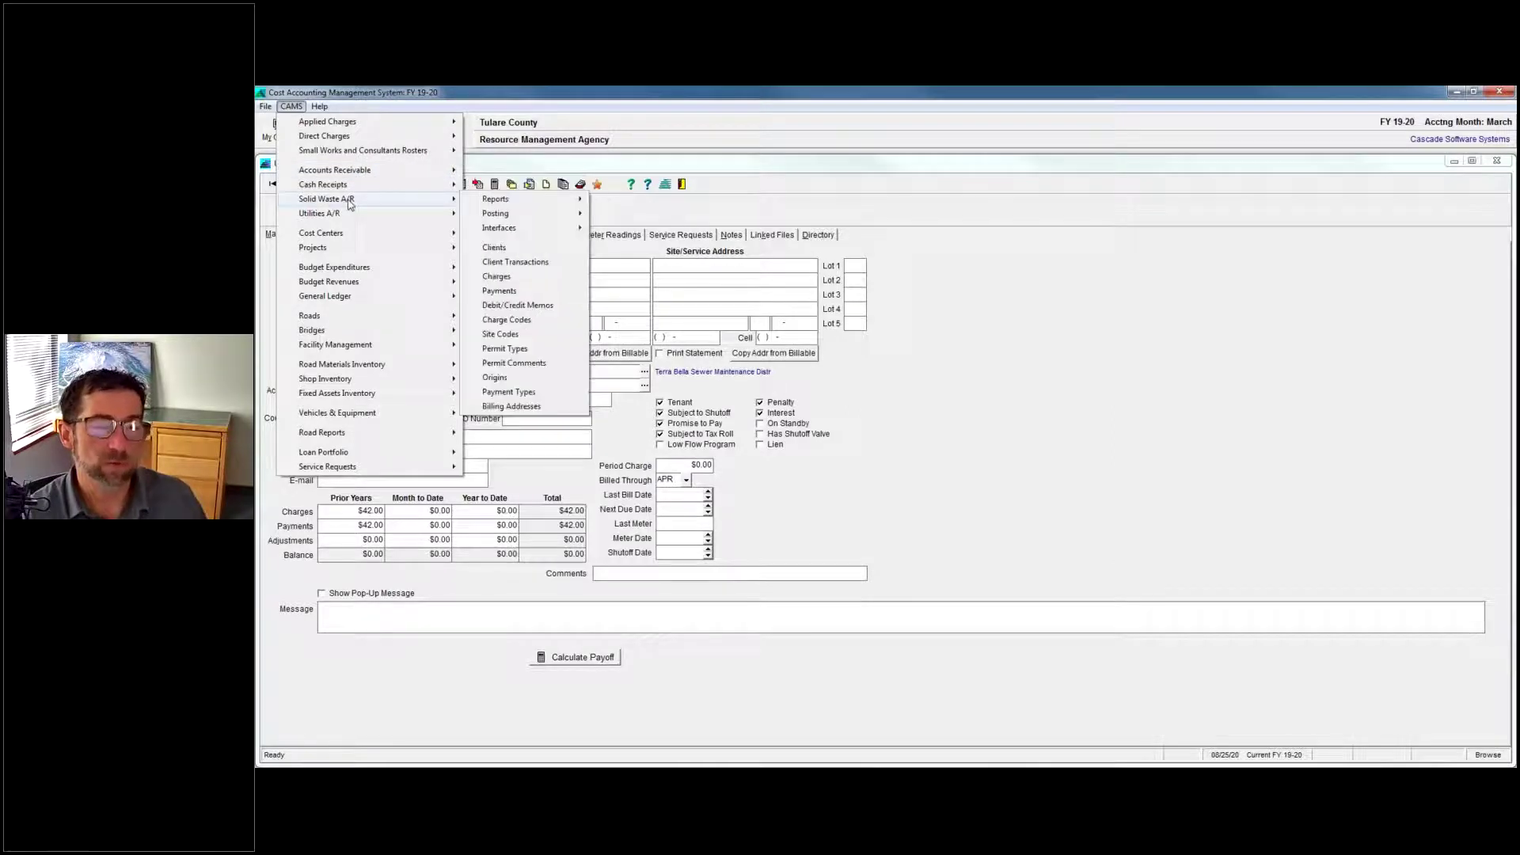
left_click(1040, 500)
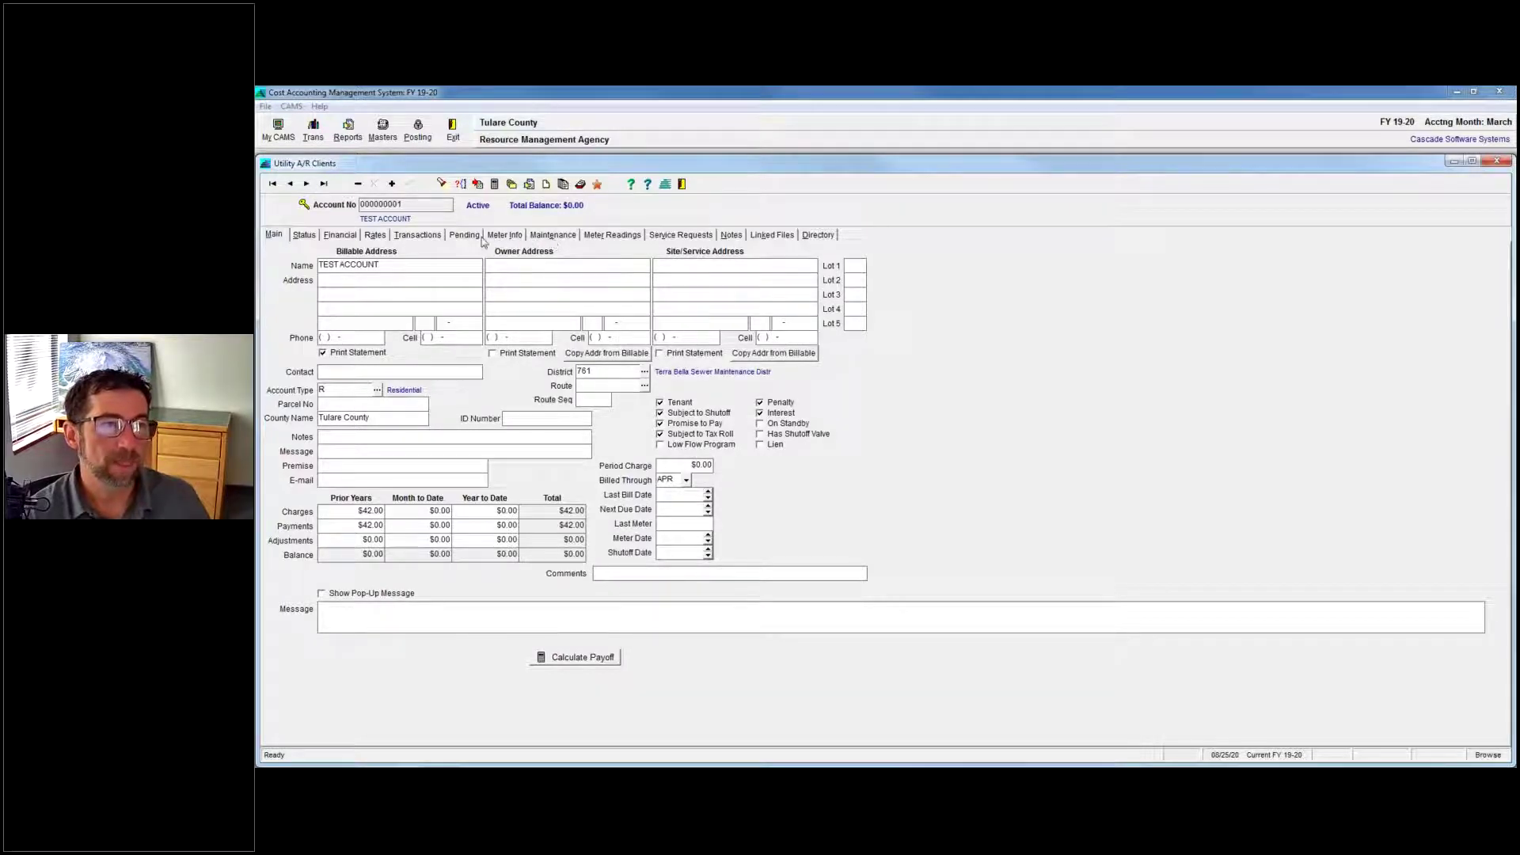
Review the next client's transactions, select April 2020 sewer transaction 00332, and close the form.
left_click(435, 242)
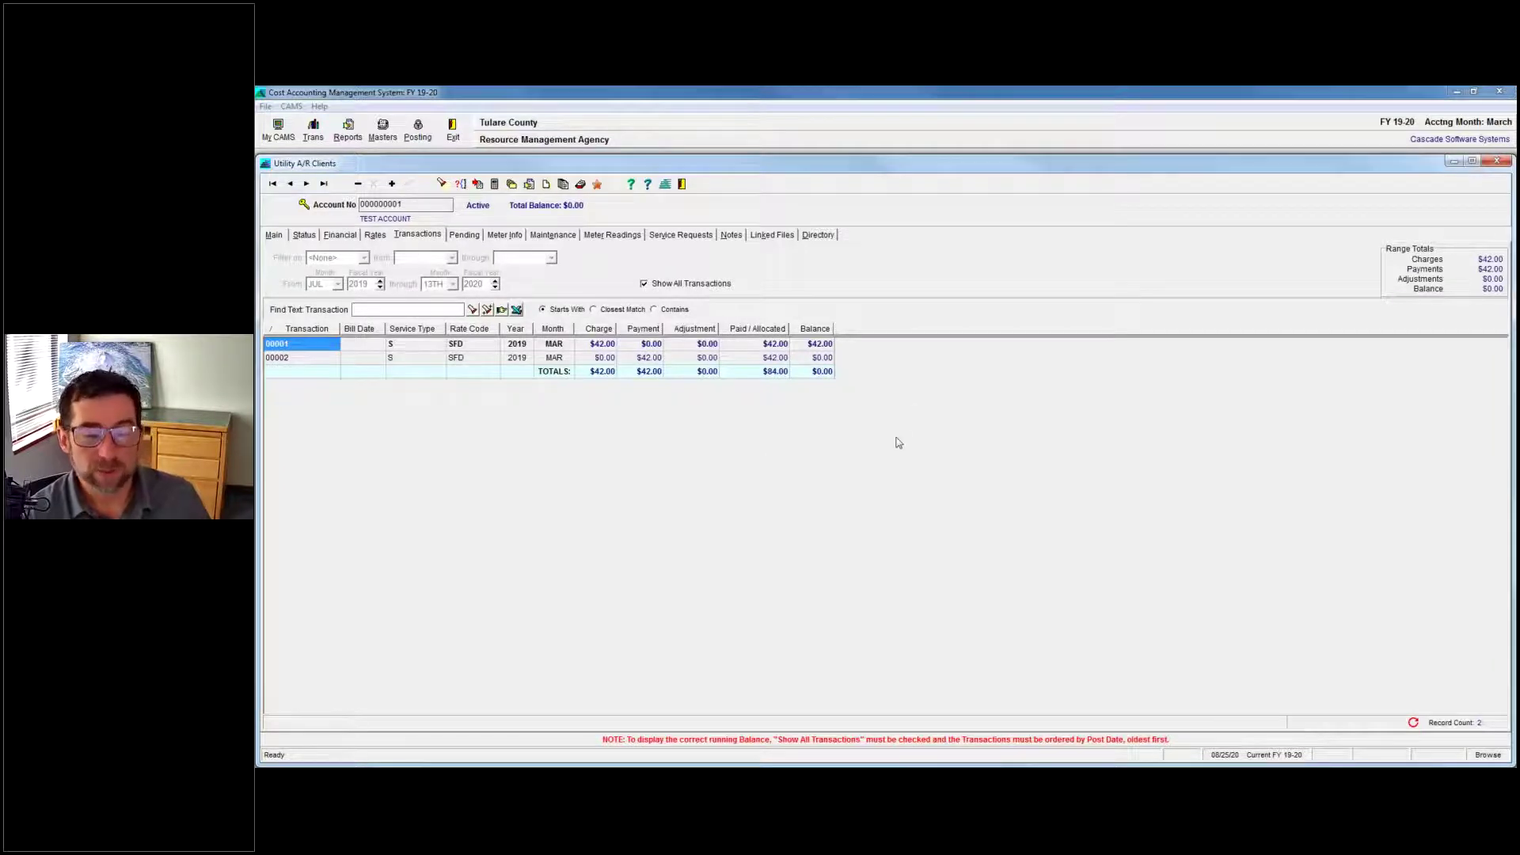
left_click(306, 183)
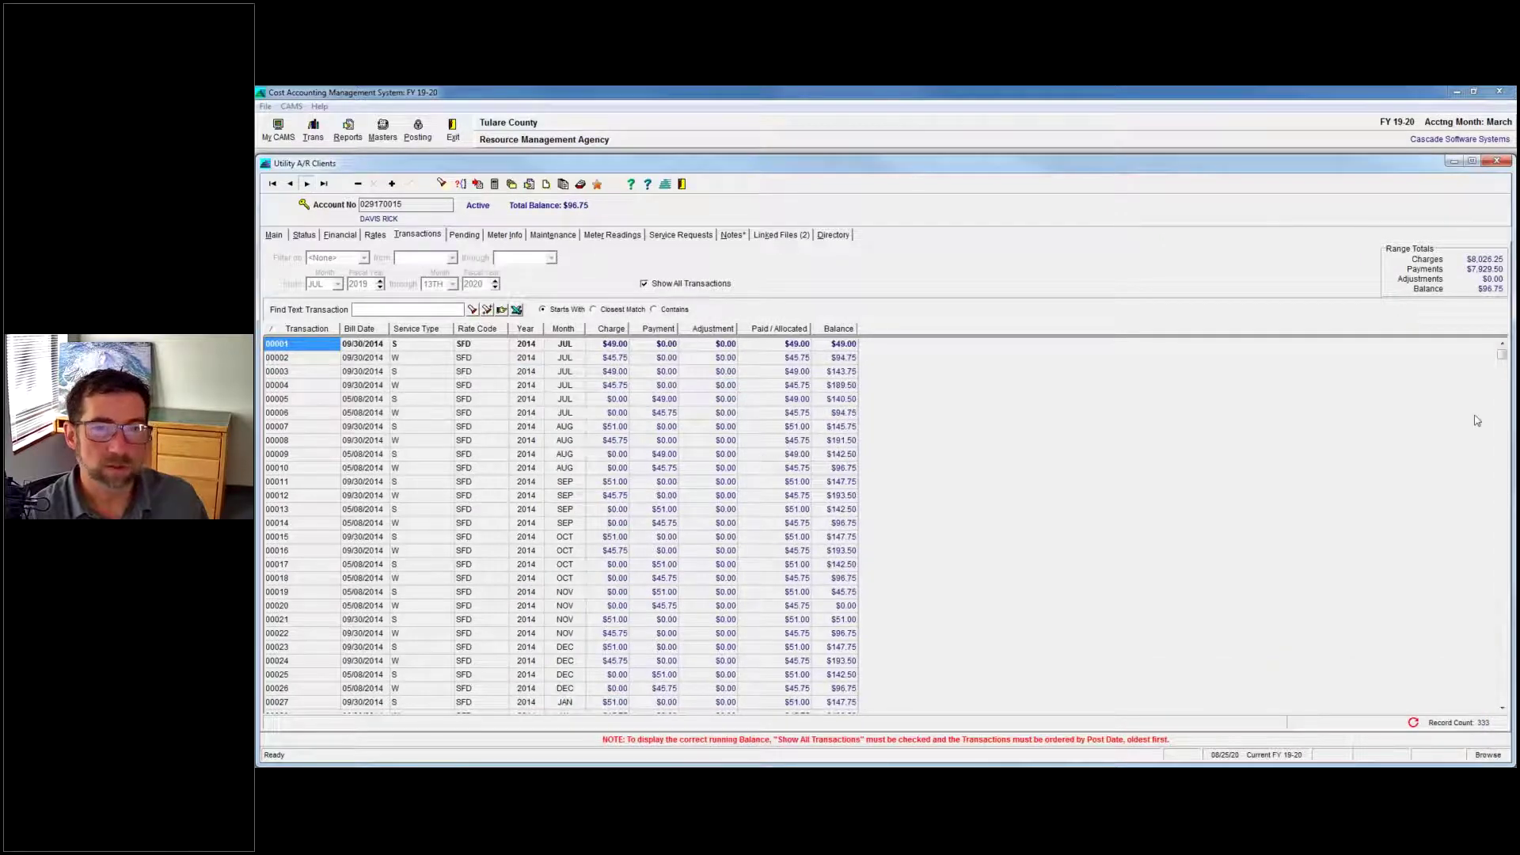
left_click_drag(1503, 358, 1502, 697)
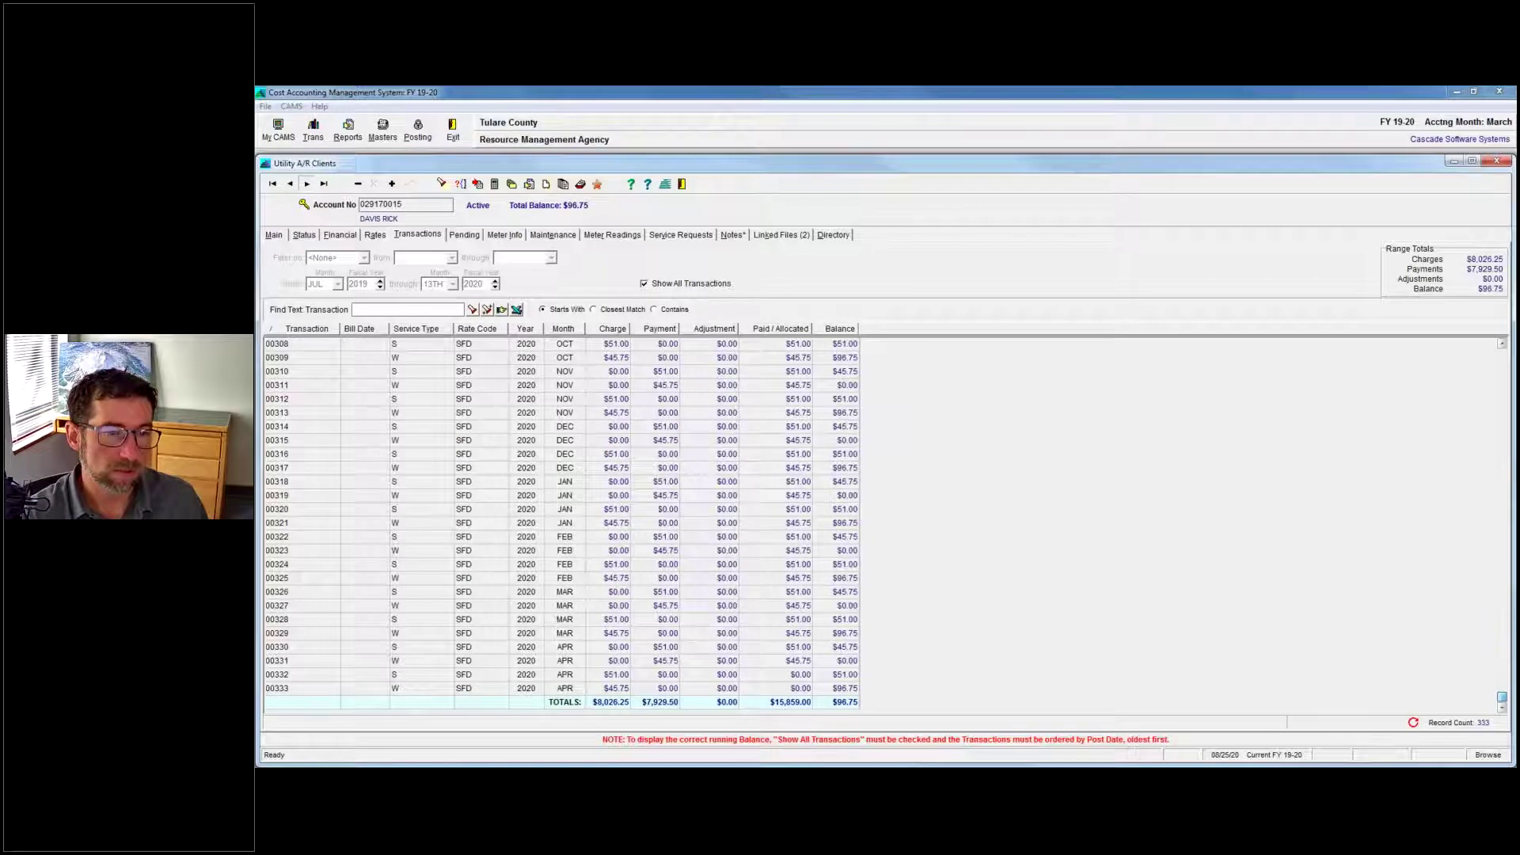
left_click(417, 676)
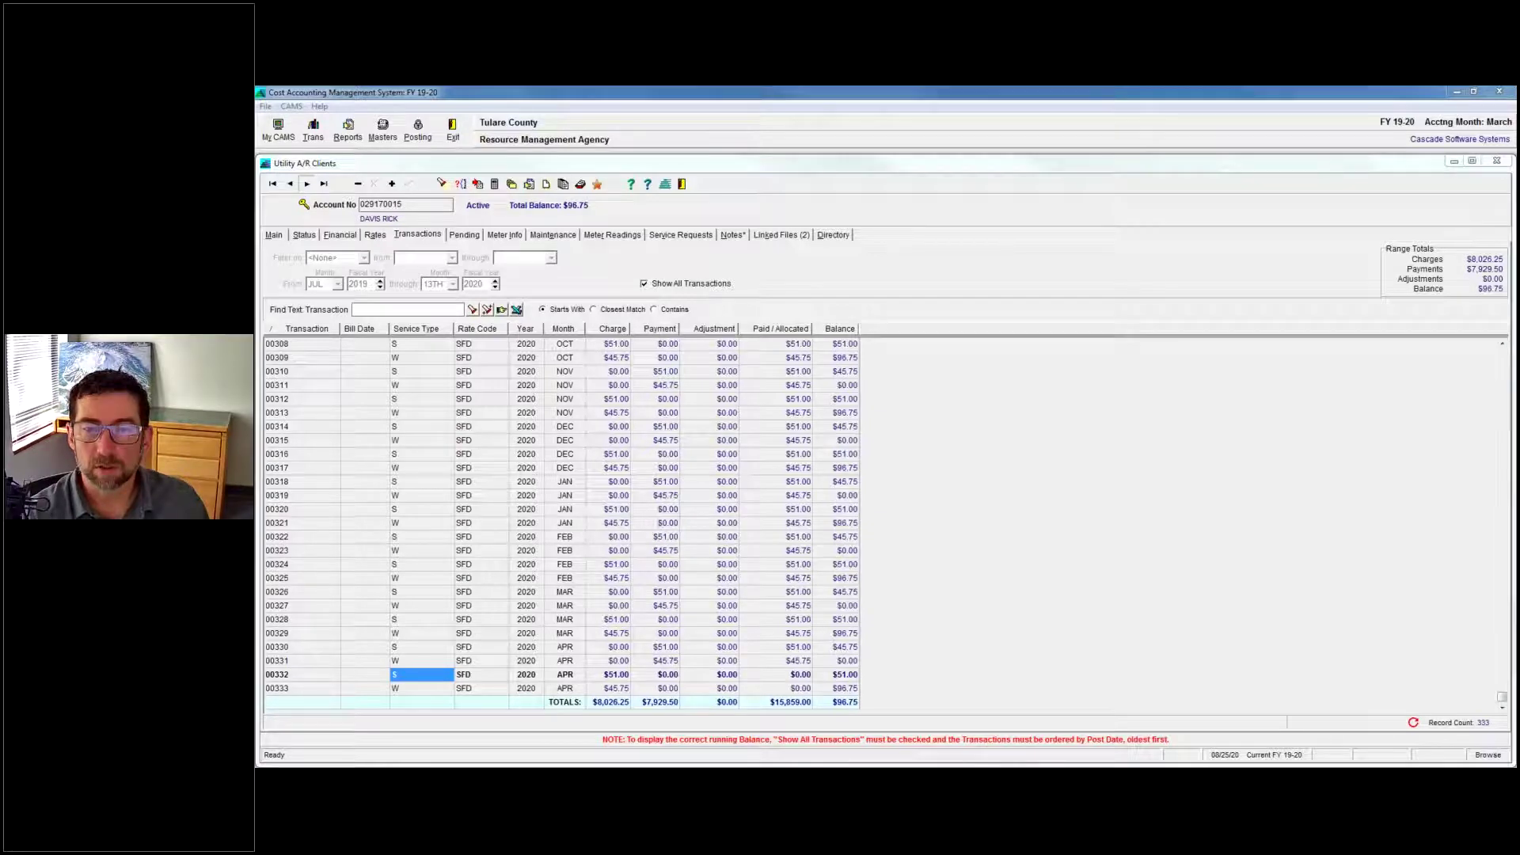
left_click(1456, 161)
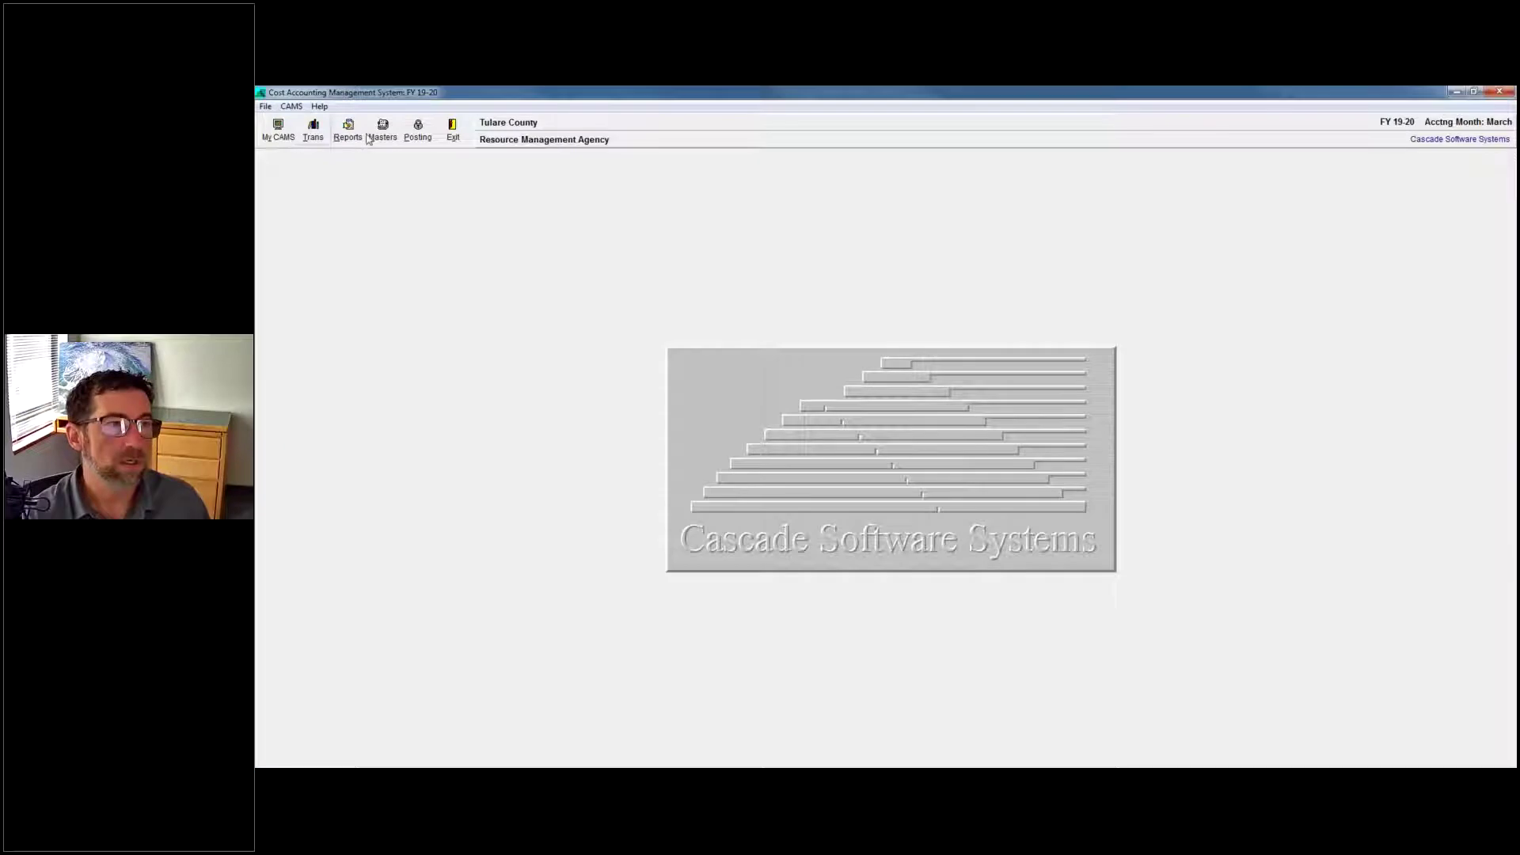
Open the Utilities Payments screen from the Trans toolbar menu.
left_click(314, 133)
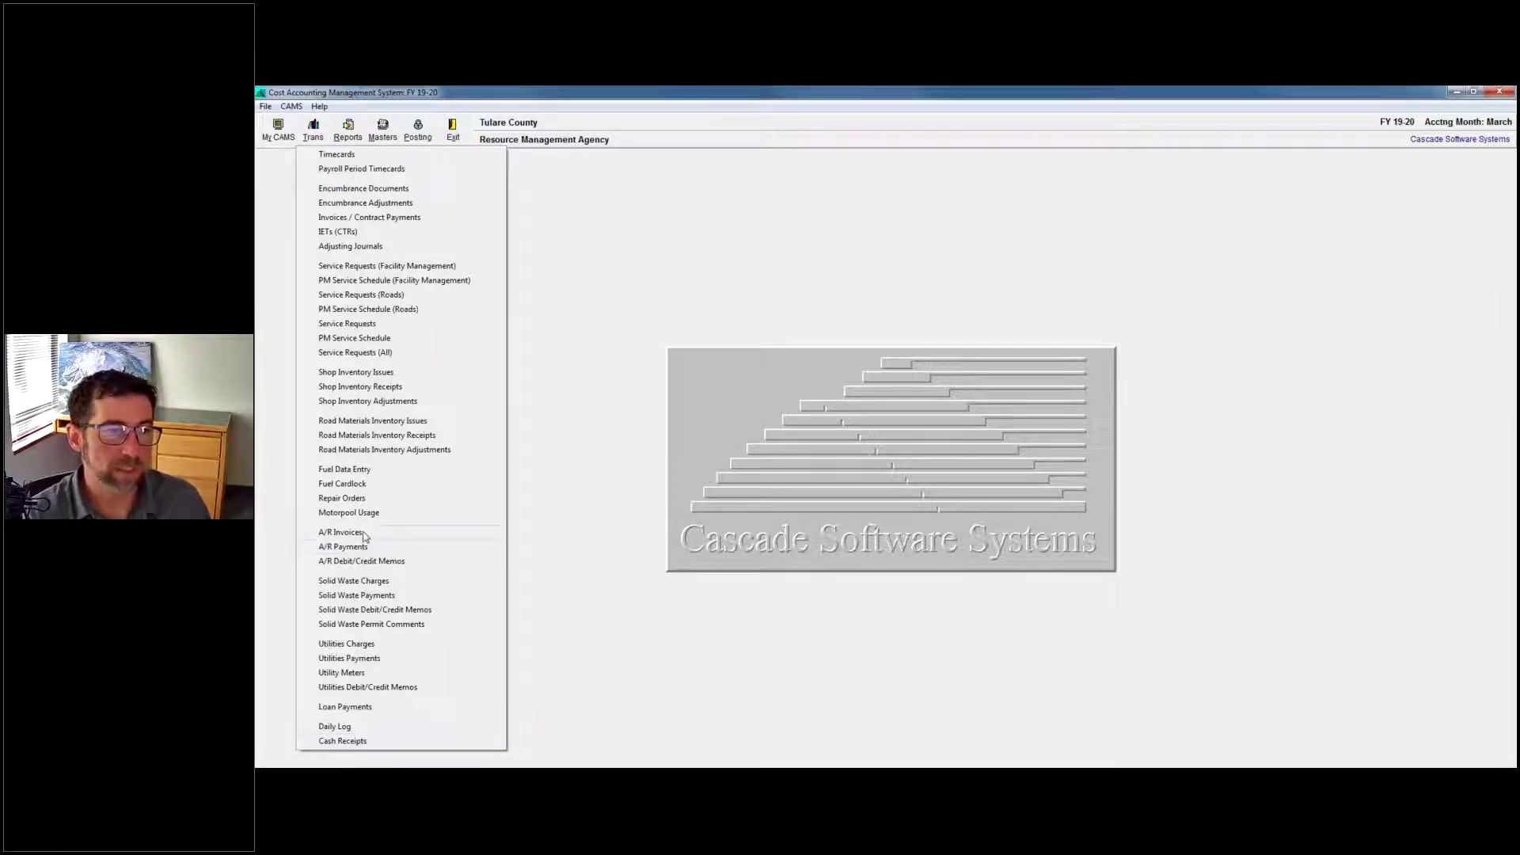
left_click(366, 659)
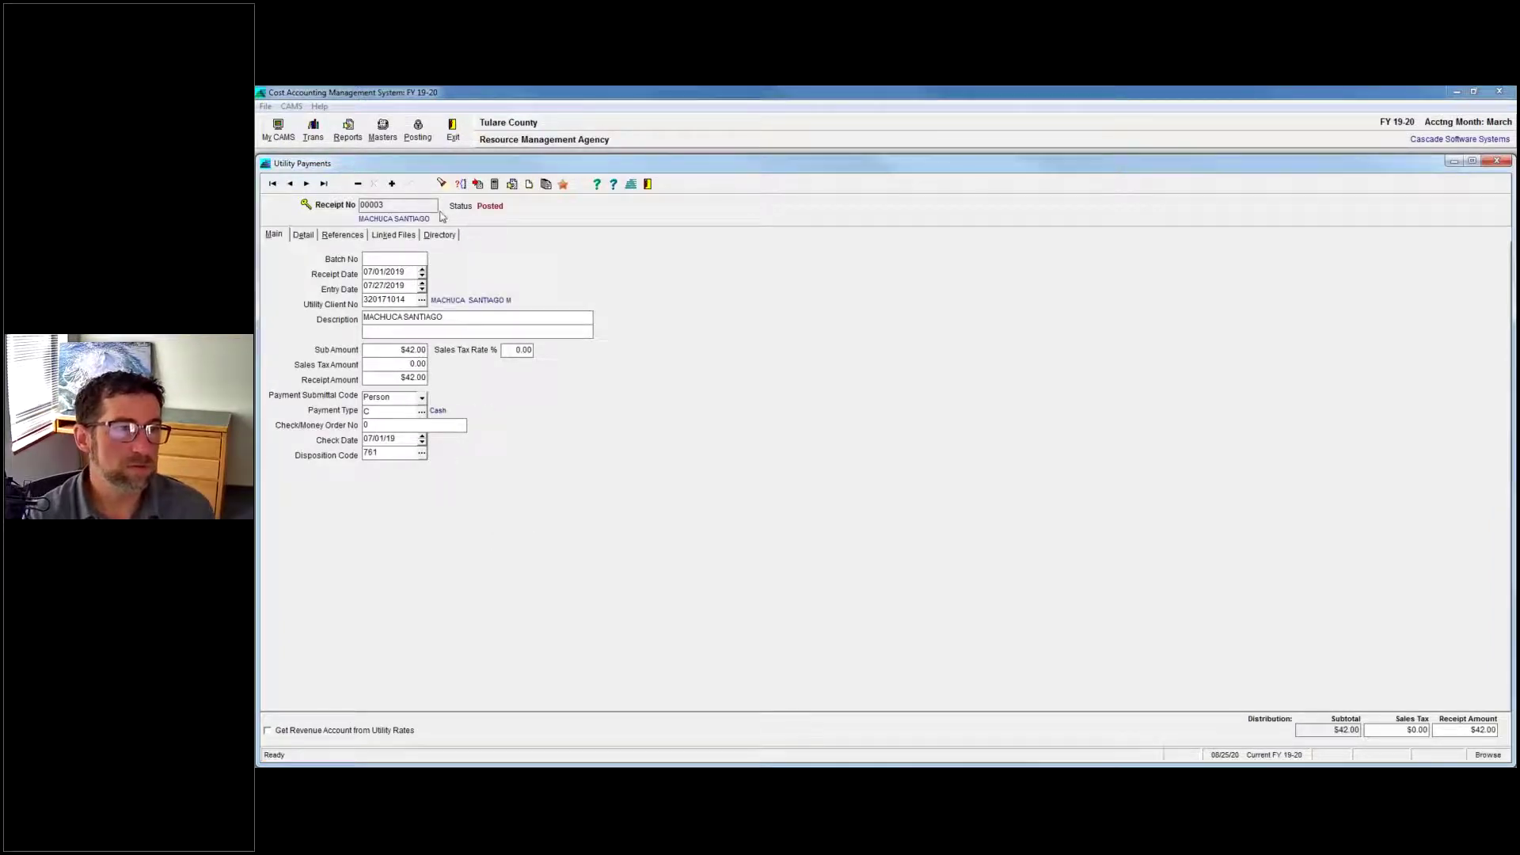
Start a new payment receipt and pick the client through the Utility A/R Clients lookup.
left_click(392, 184)
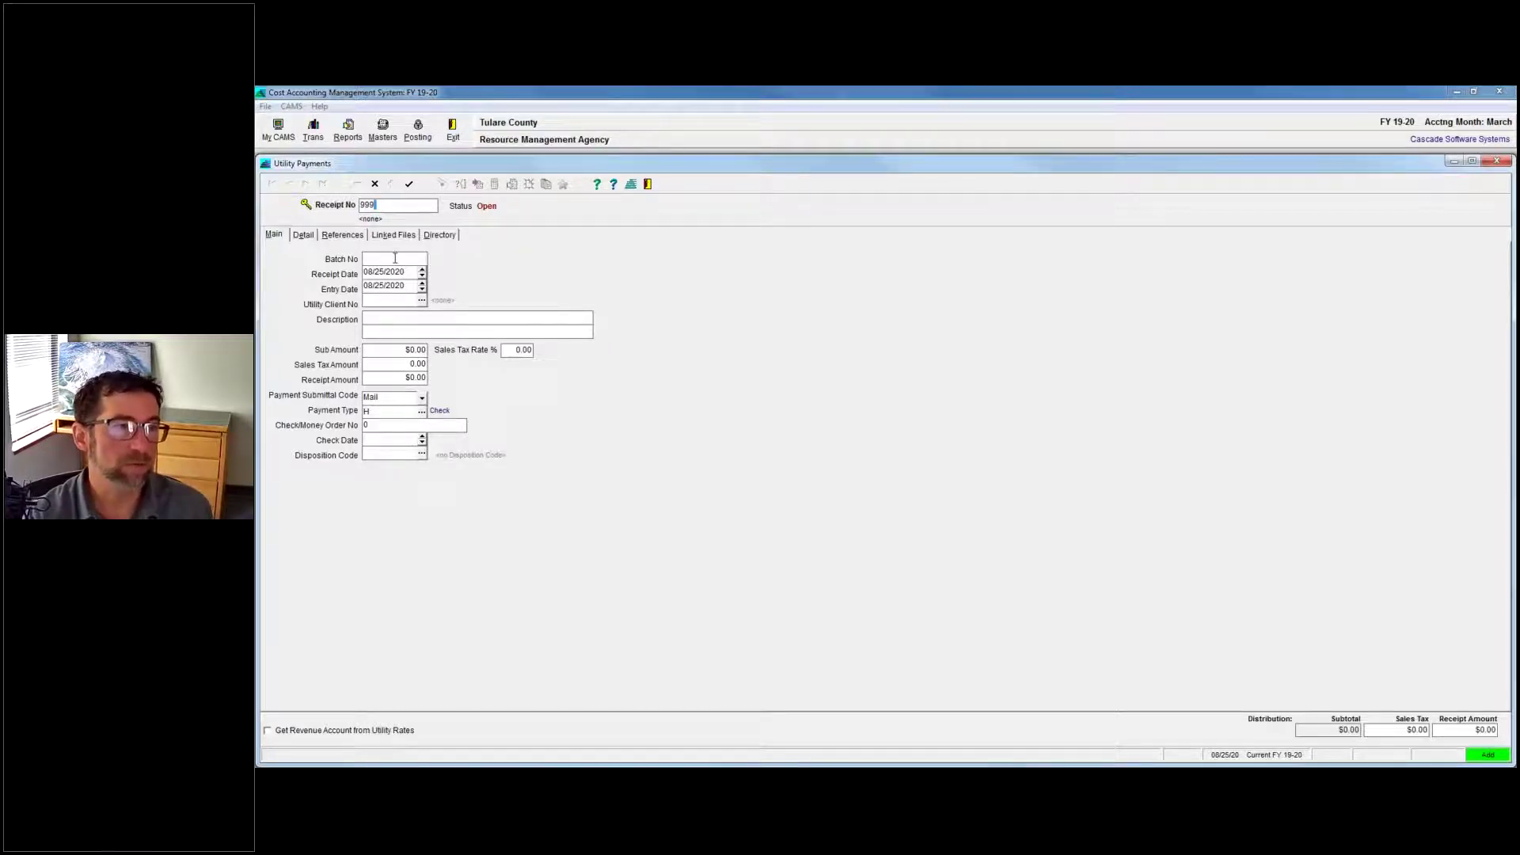
left_click(422, 300)
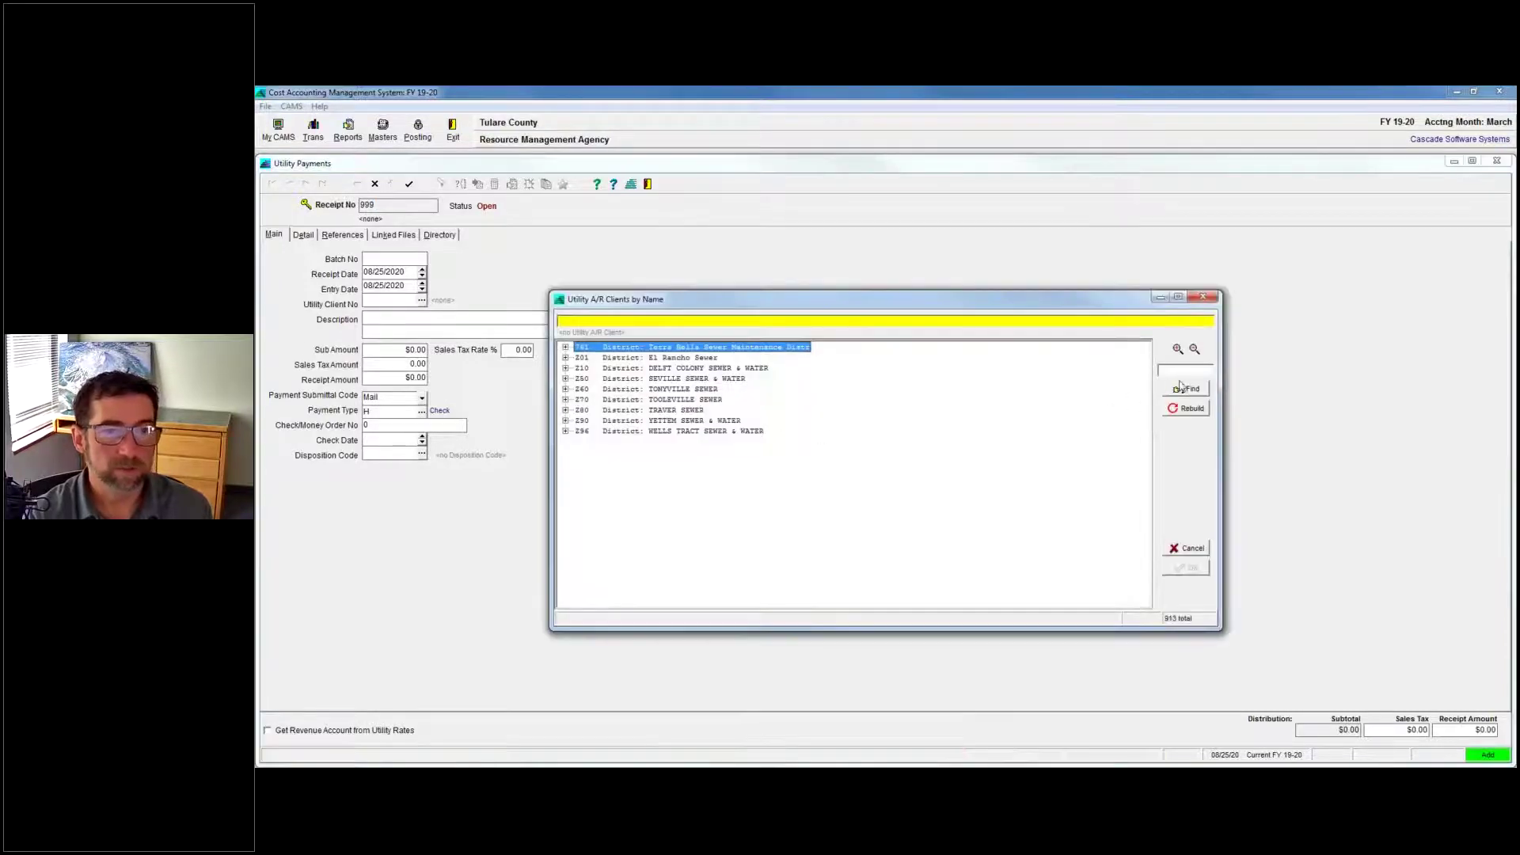
left_click(1194, 371)
type("4")
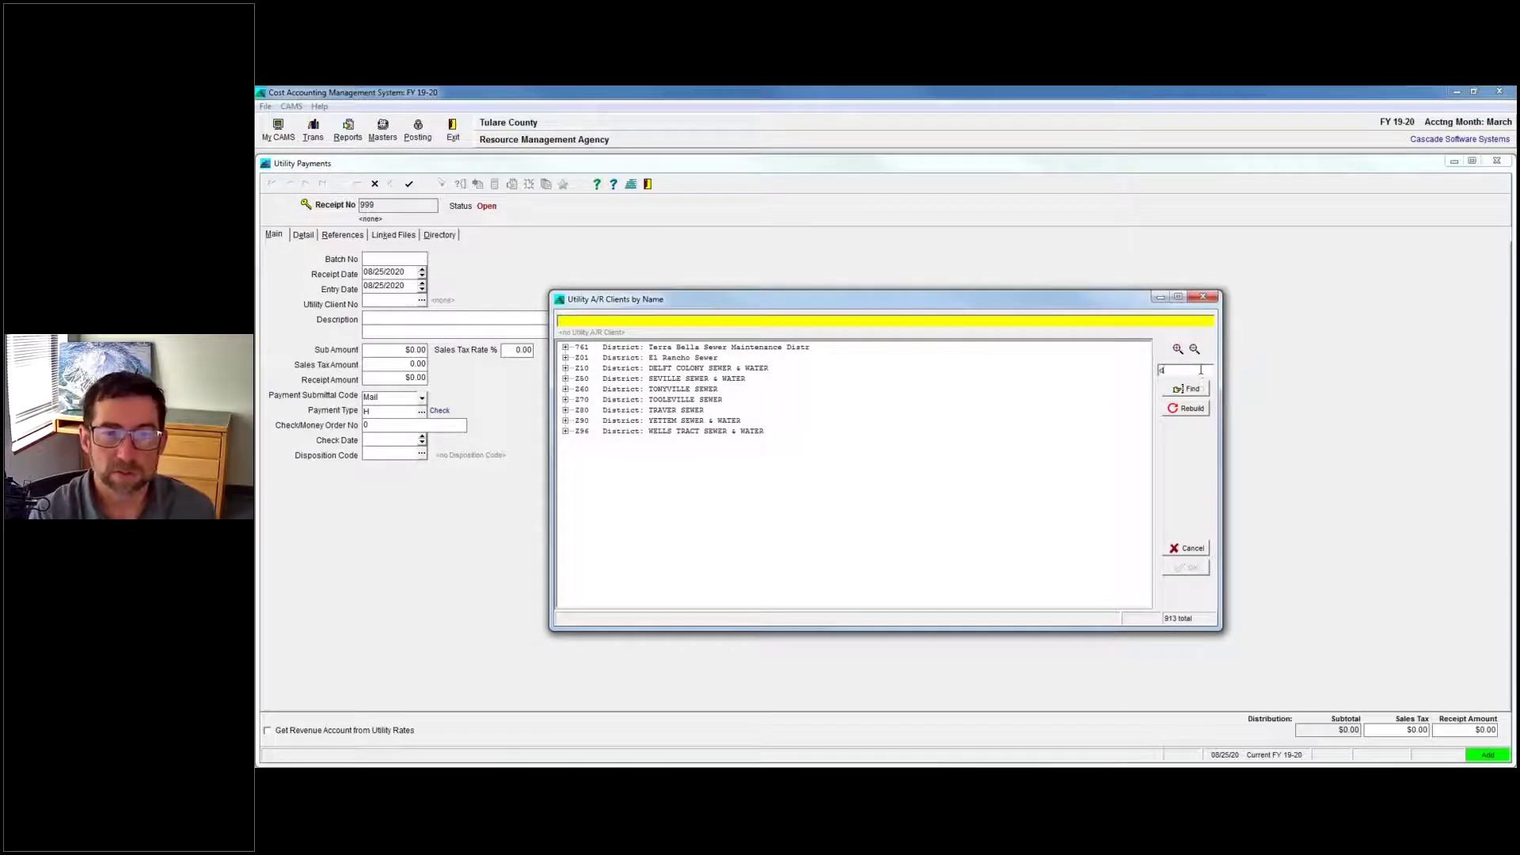
type("avis")
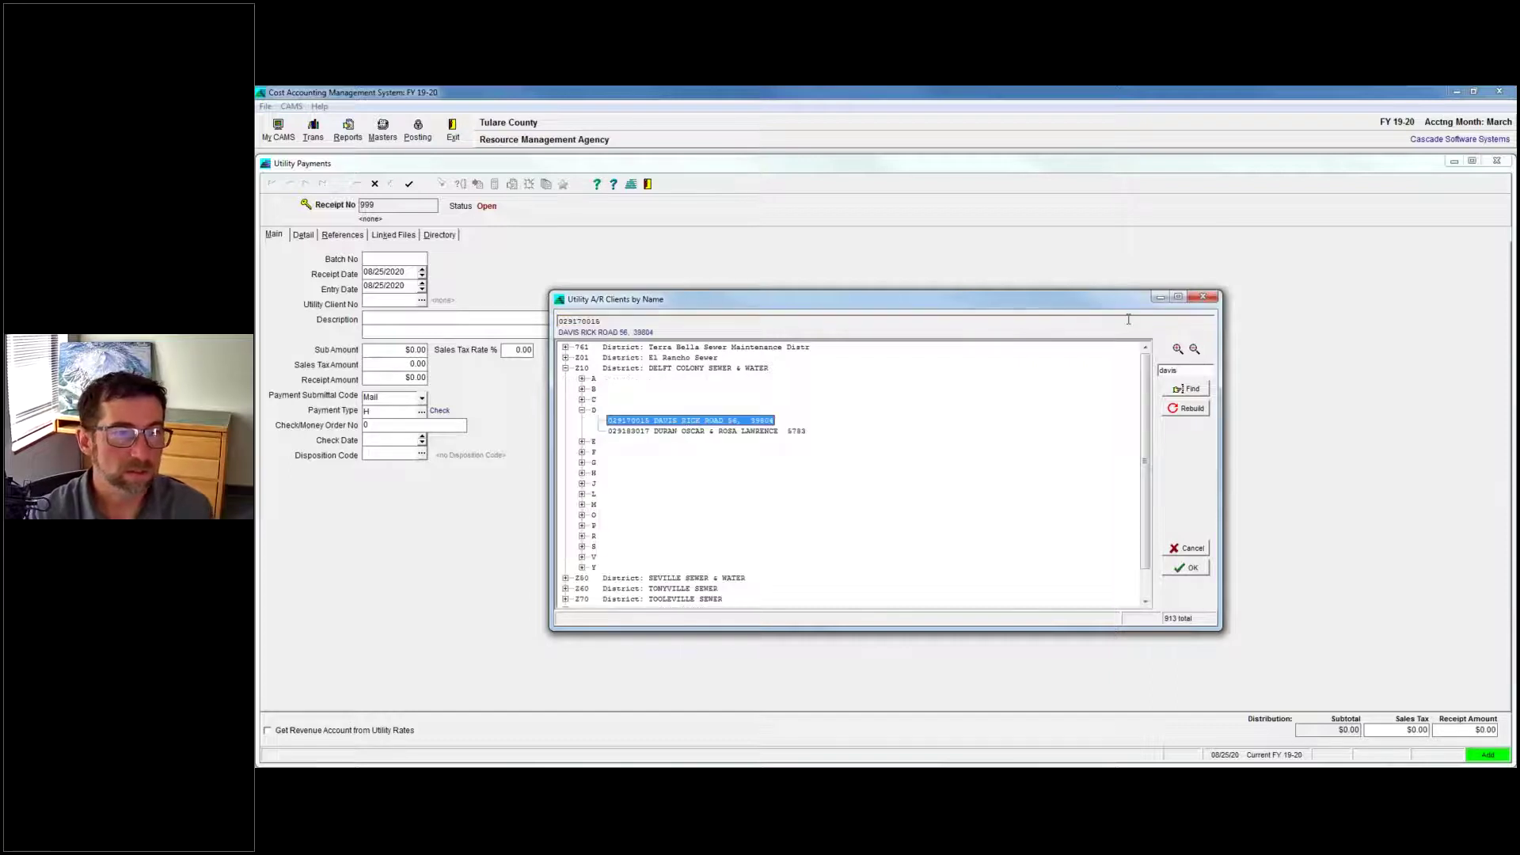
double_click(710, 425)
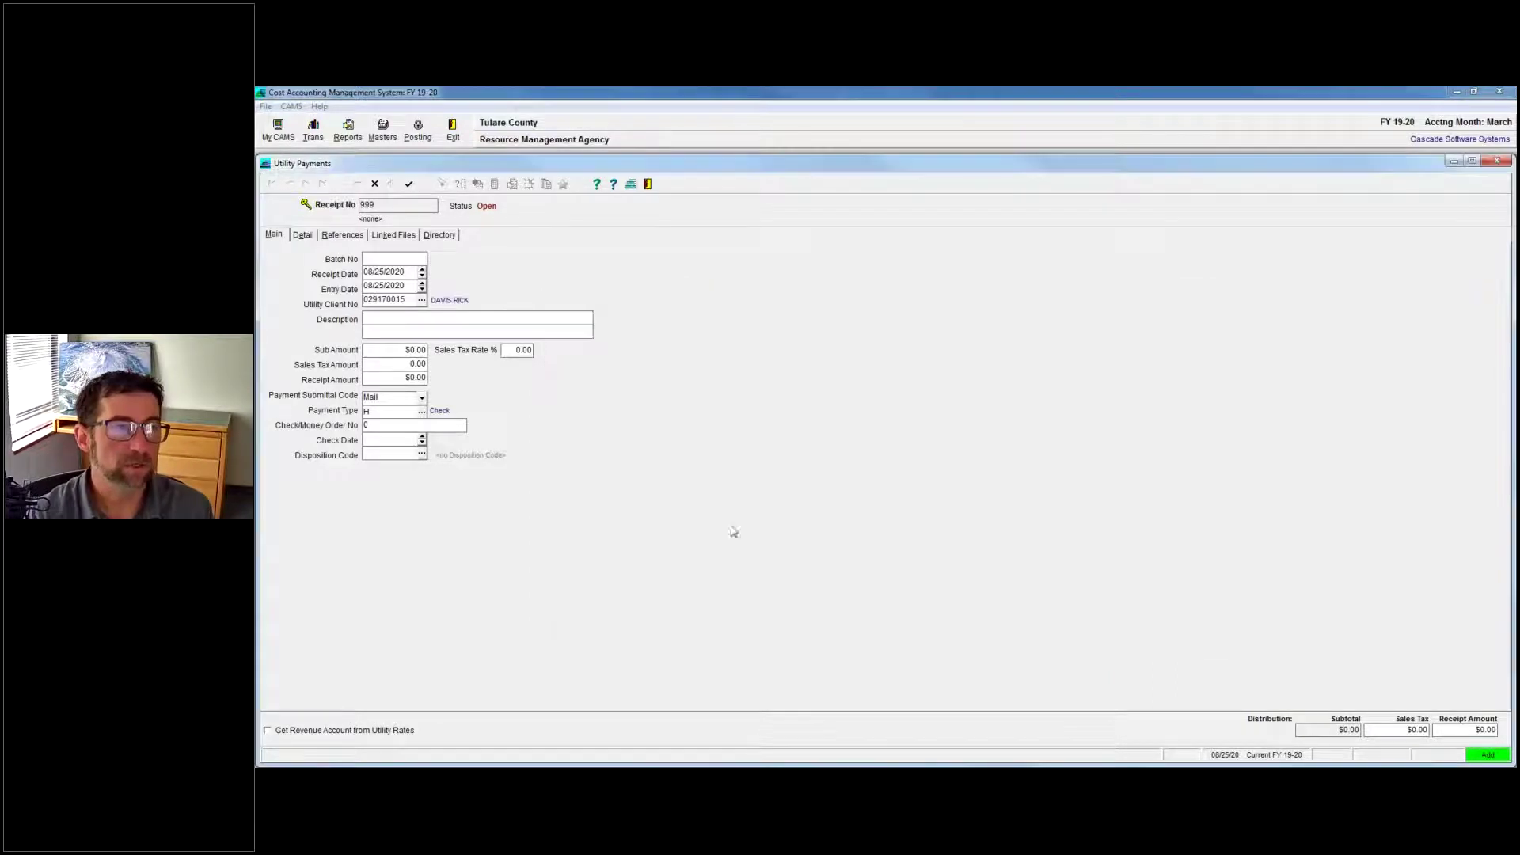
Give the receipt the description 'testing' and a $300.00 sub amount, then save it.
type("teste")
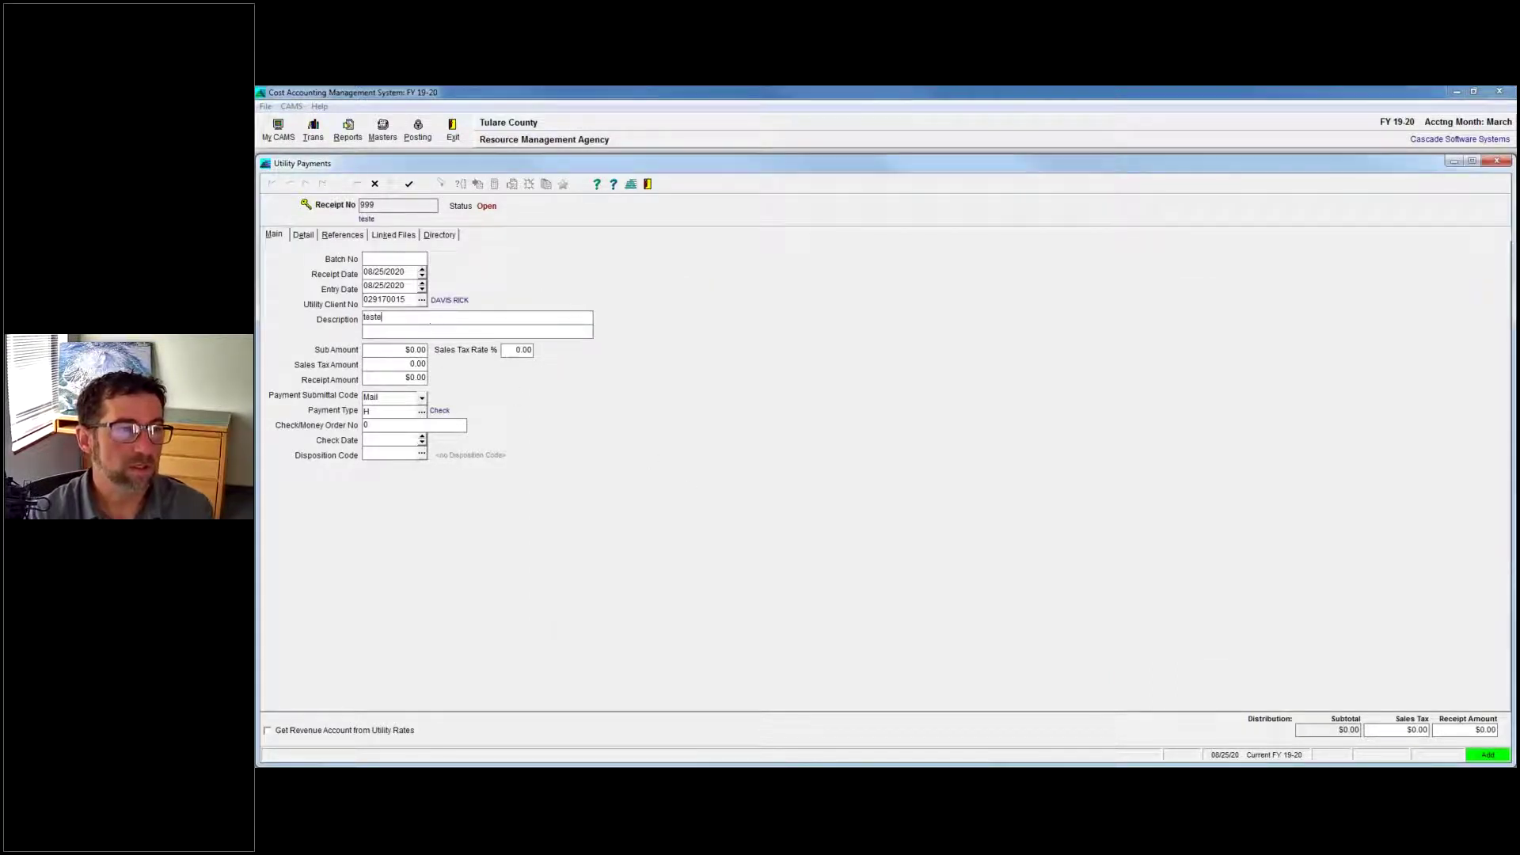
key("BackSpace")
type("ing")
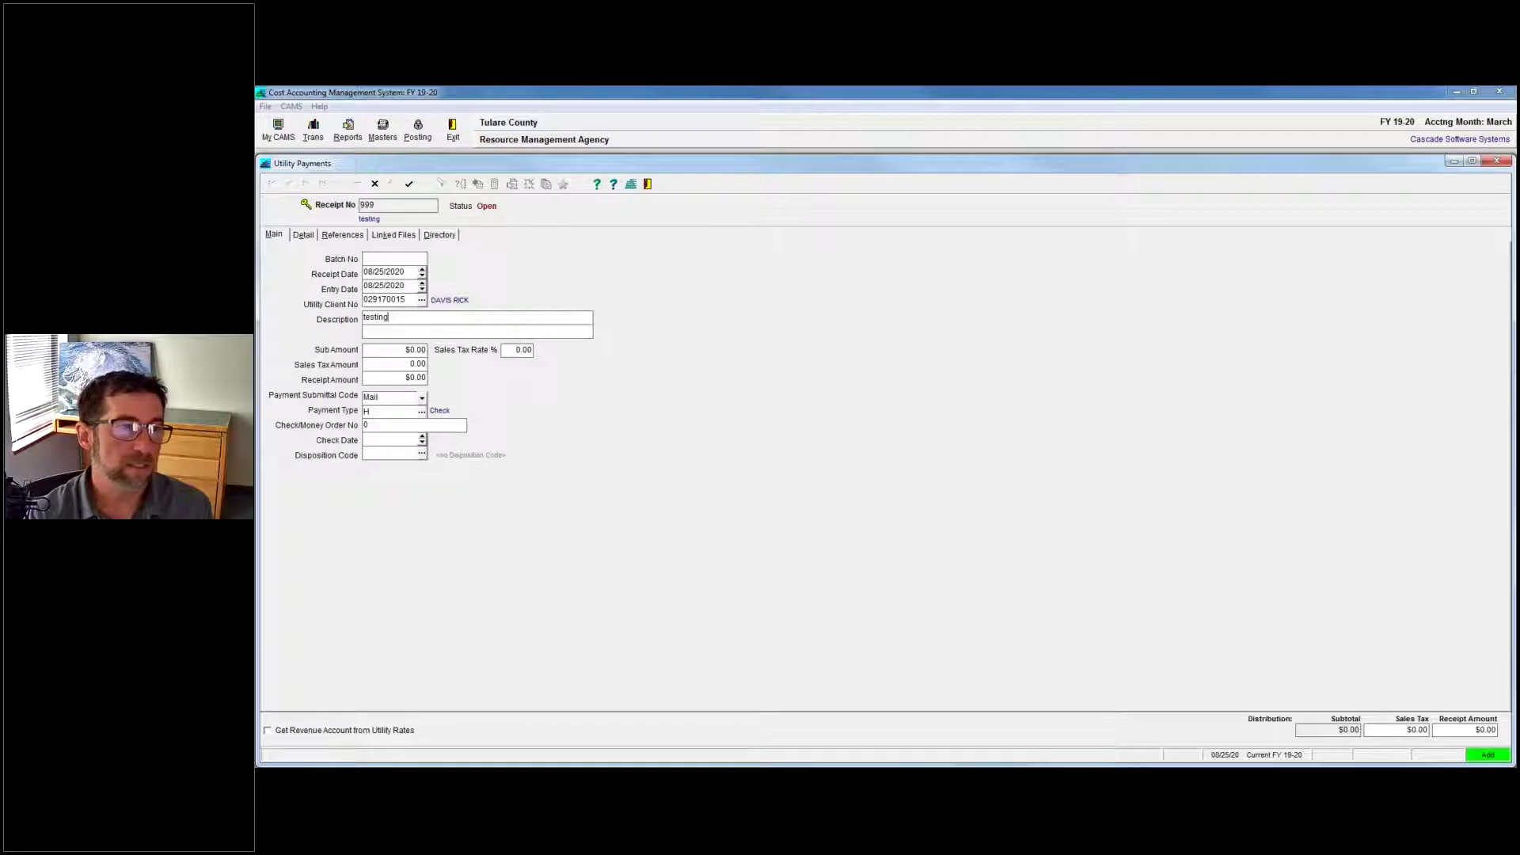
left_click(401, 377)
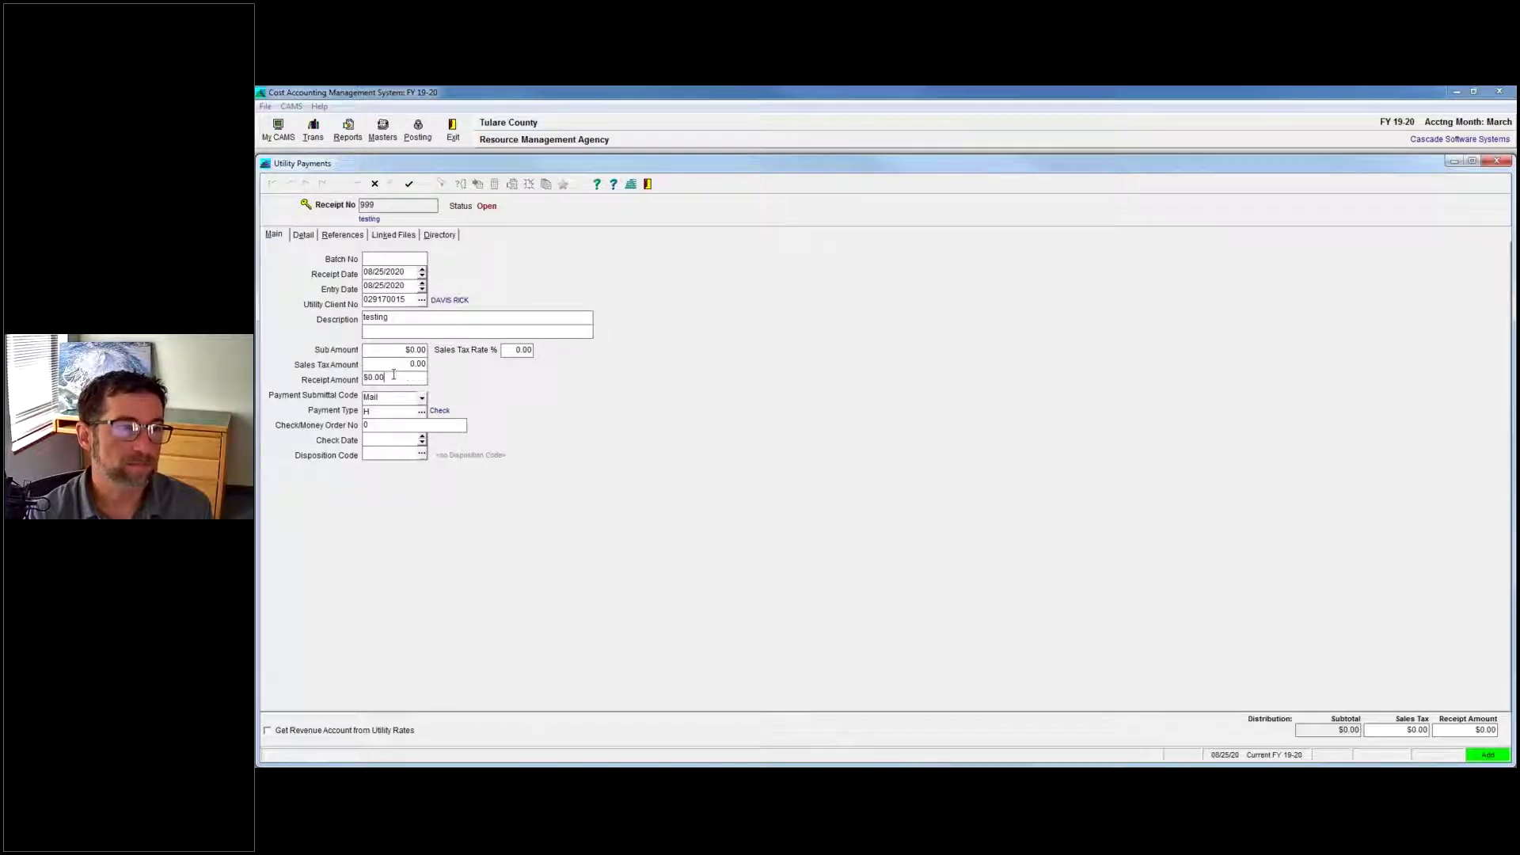
left_click_drag(393, 377, 270, 392)
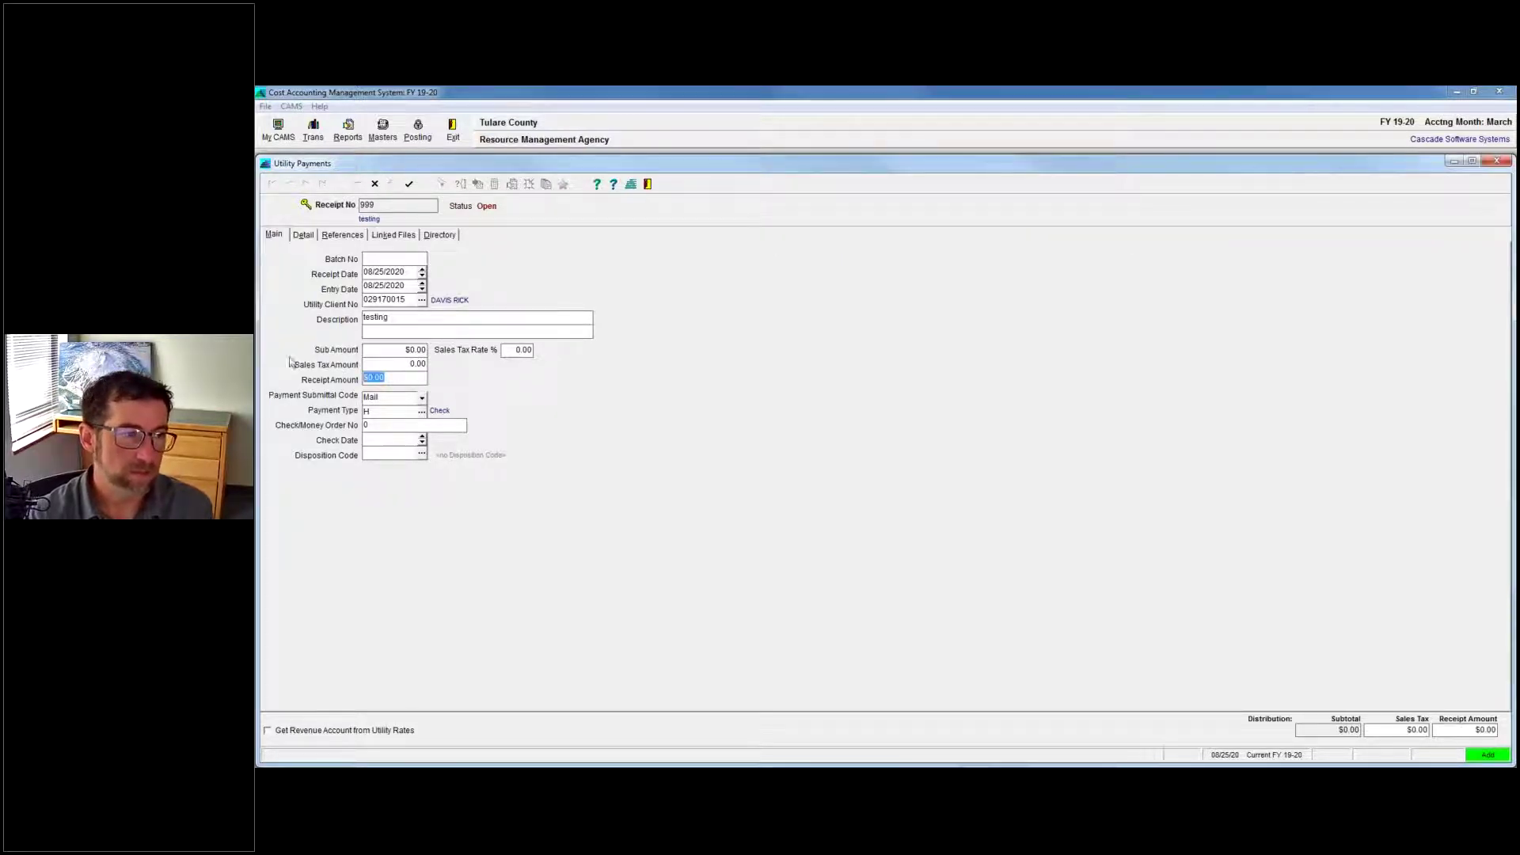
key("shift+Tab")
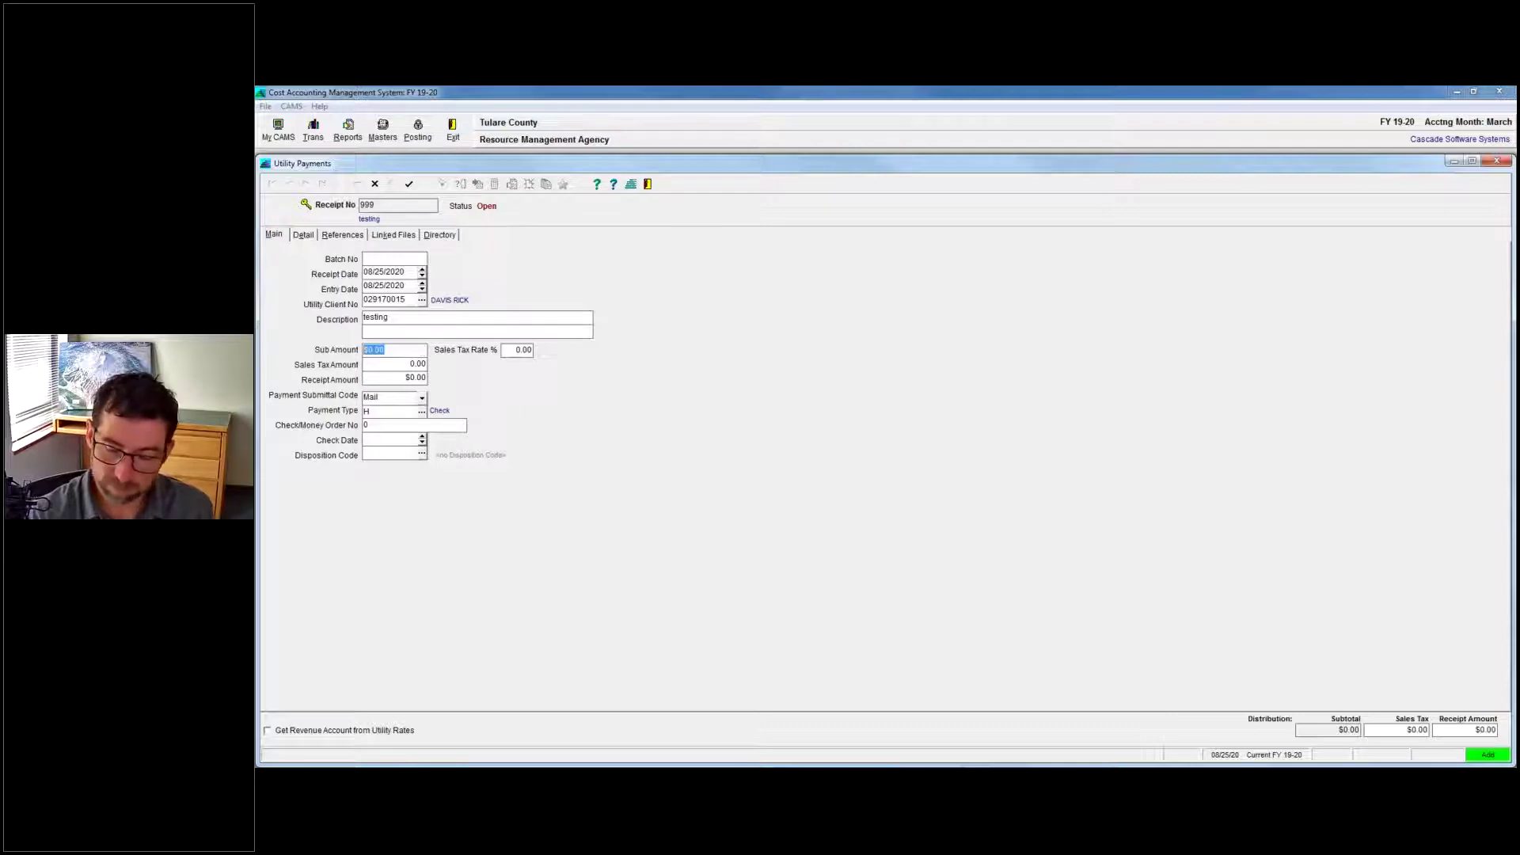
type("300")
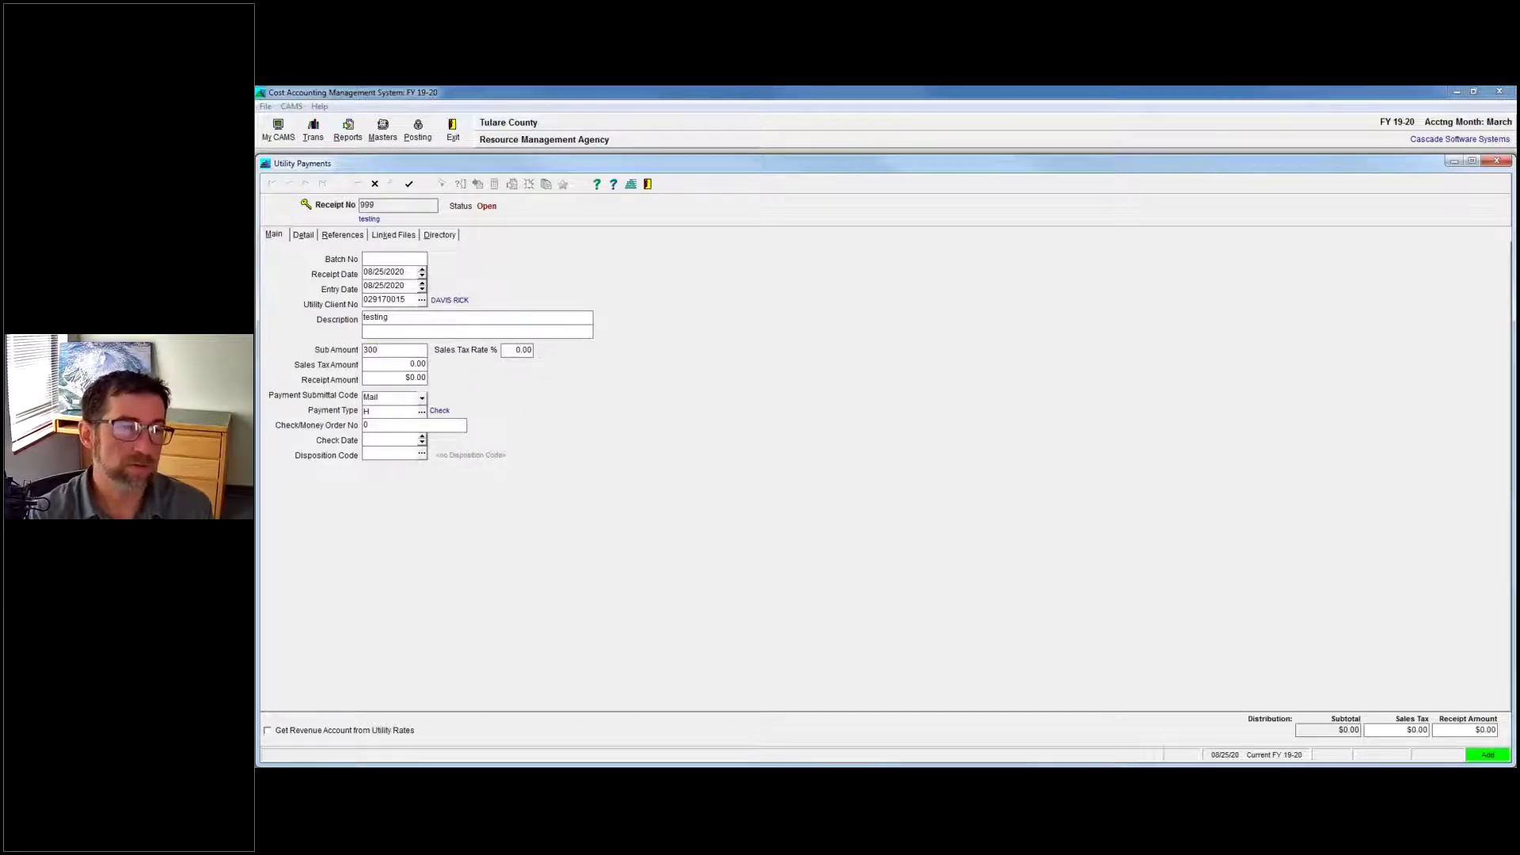
key("ctrl+s")
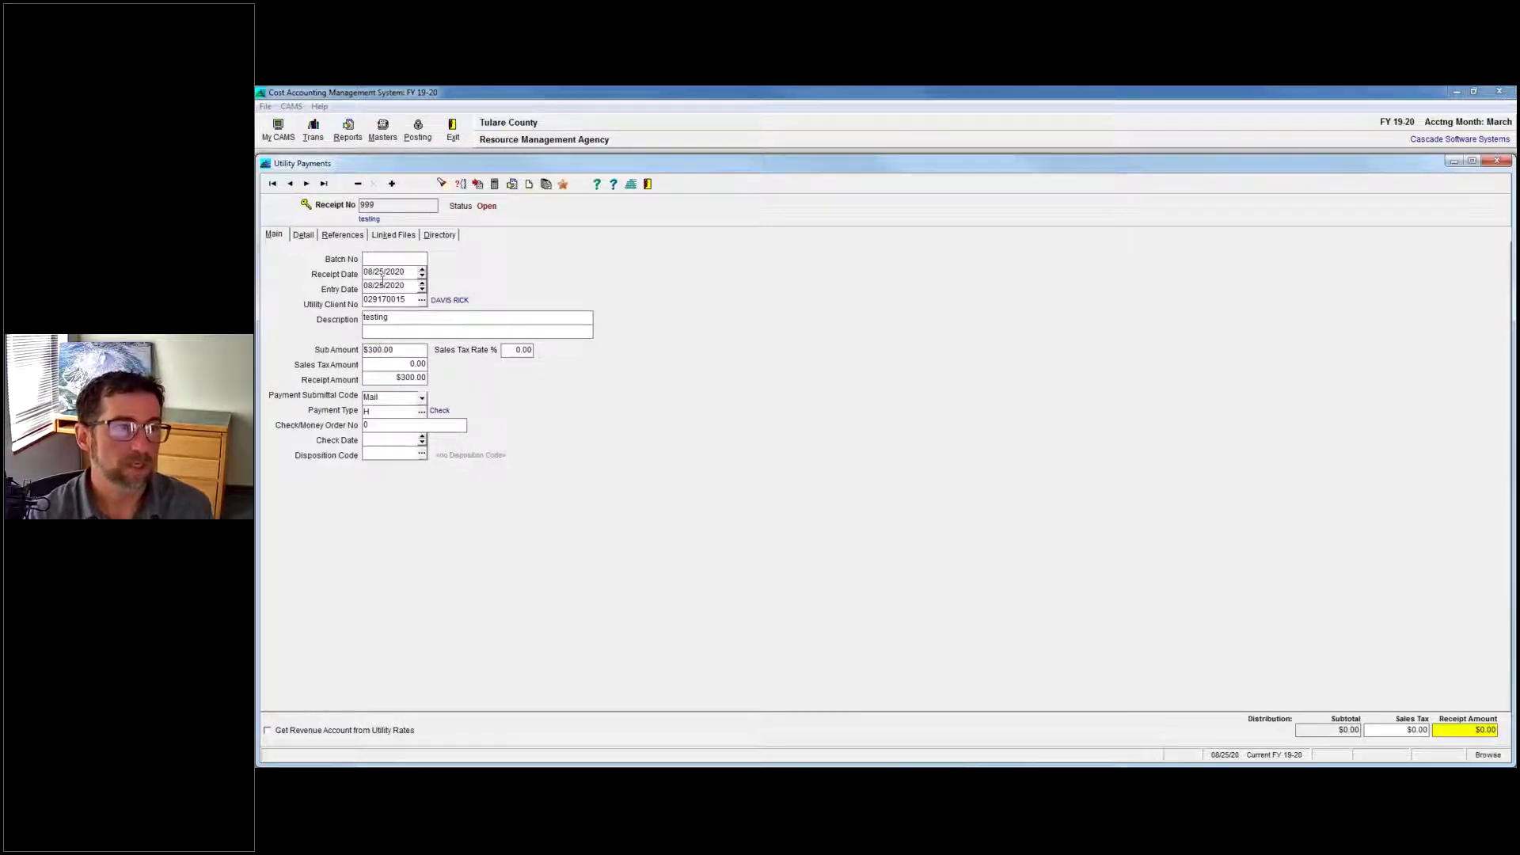
Start a detail line, list the client's outstanding charges, and select the APR Sewer Charges row.
left_click(303, 234)
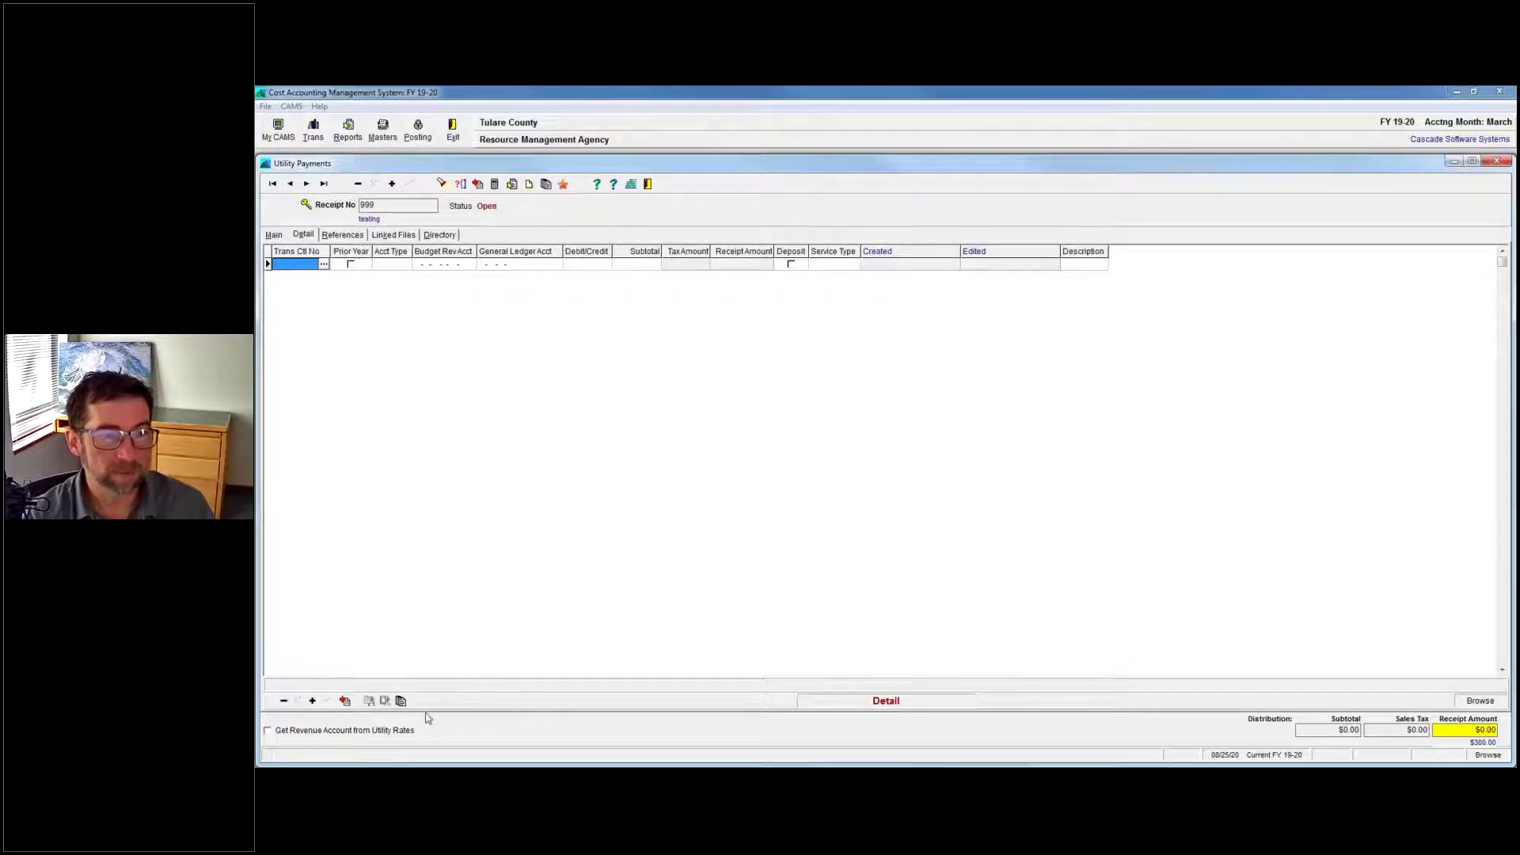
left_click(324, 264)
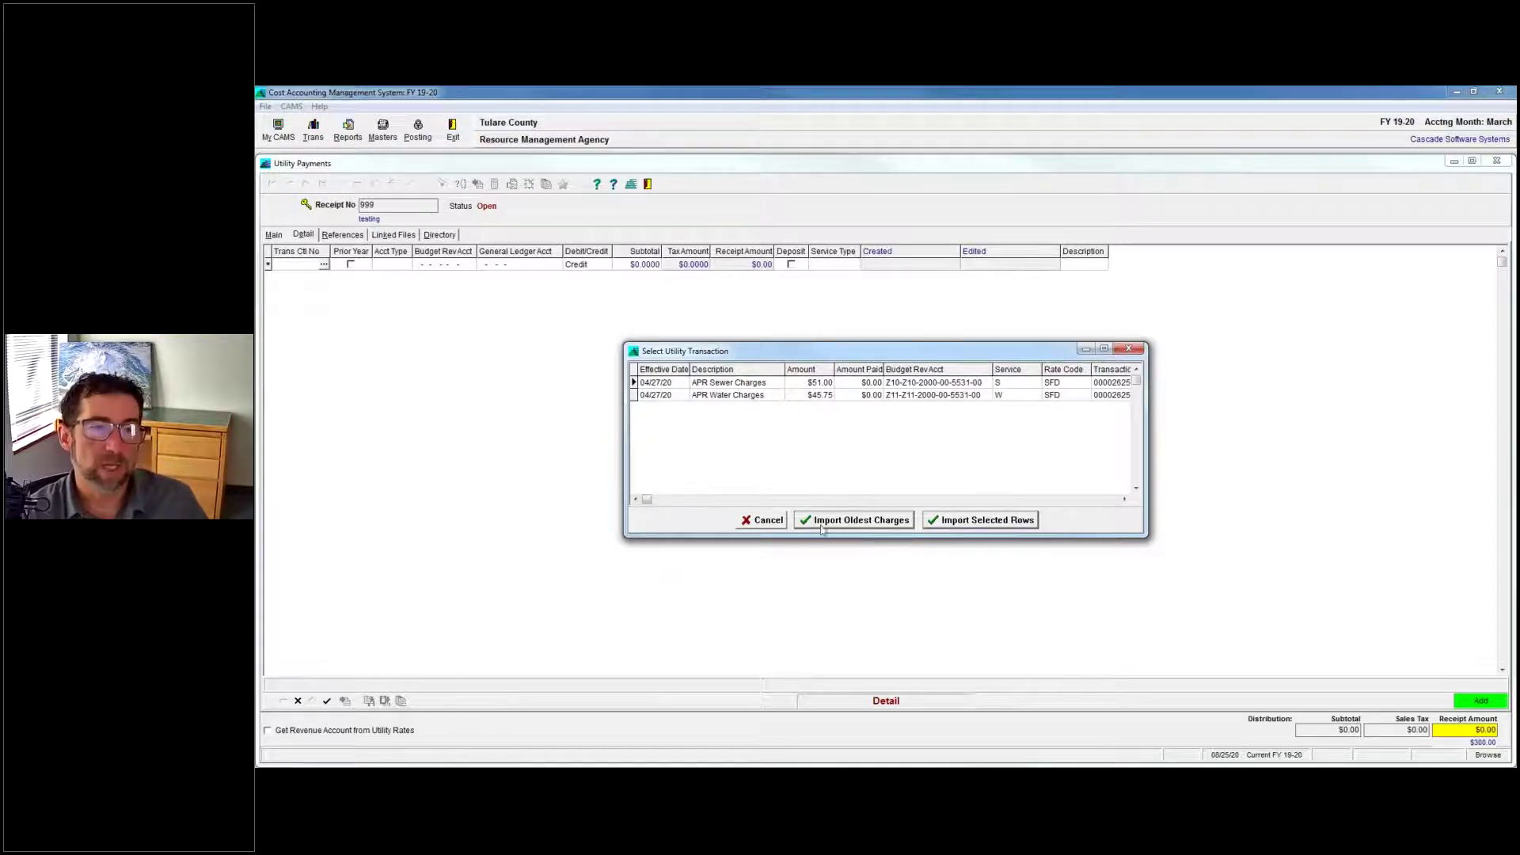
left_click(692, 386)
left_click(694, 395, "shift")
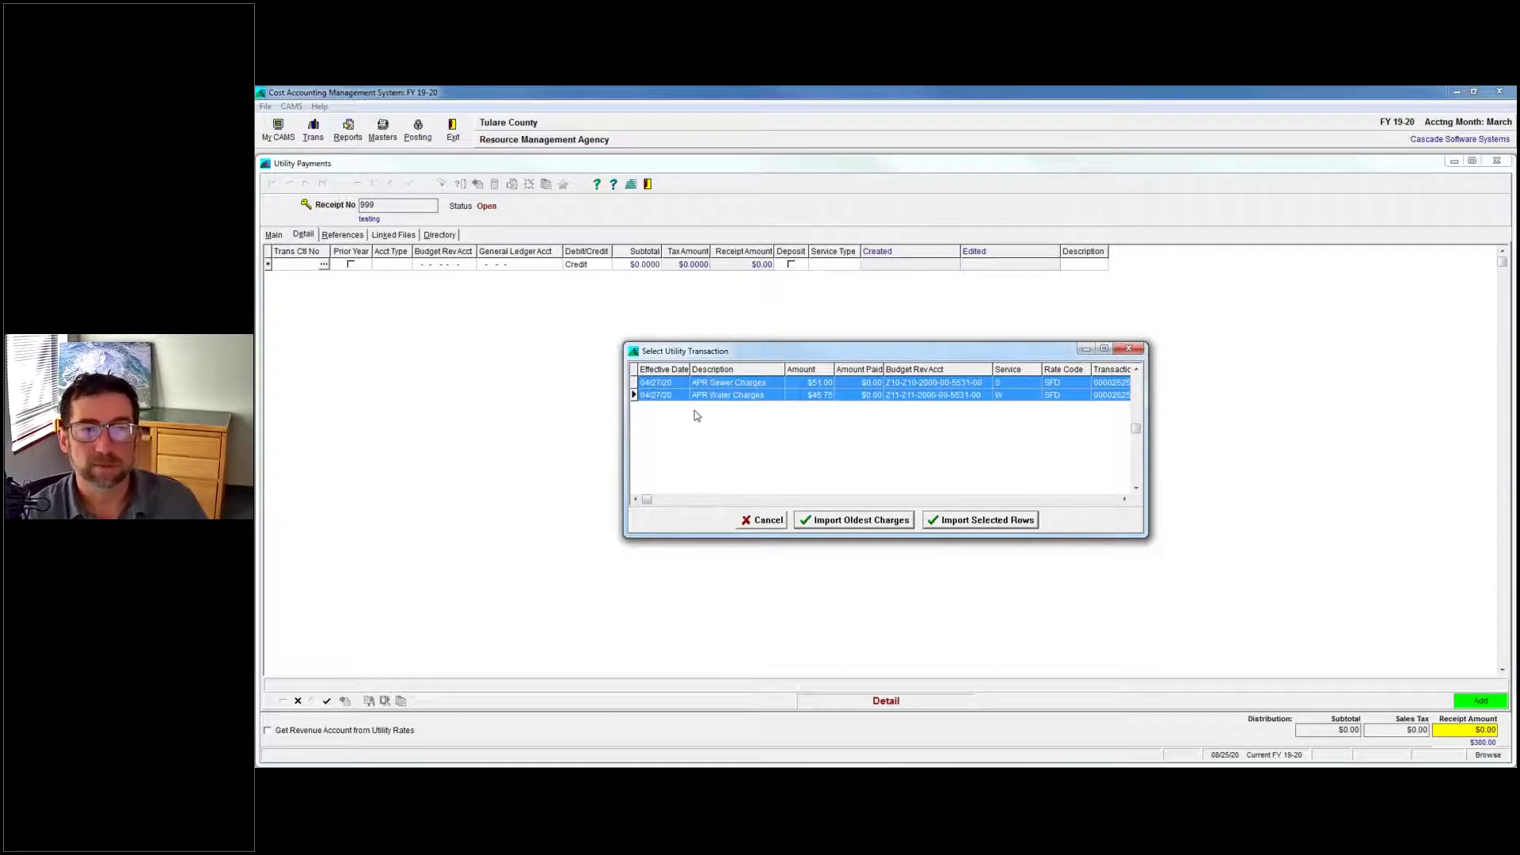
left_click(717, 388, "ctrl")
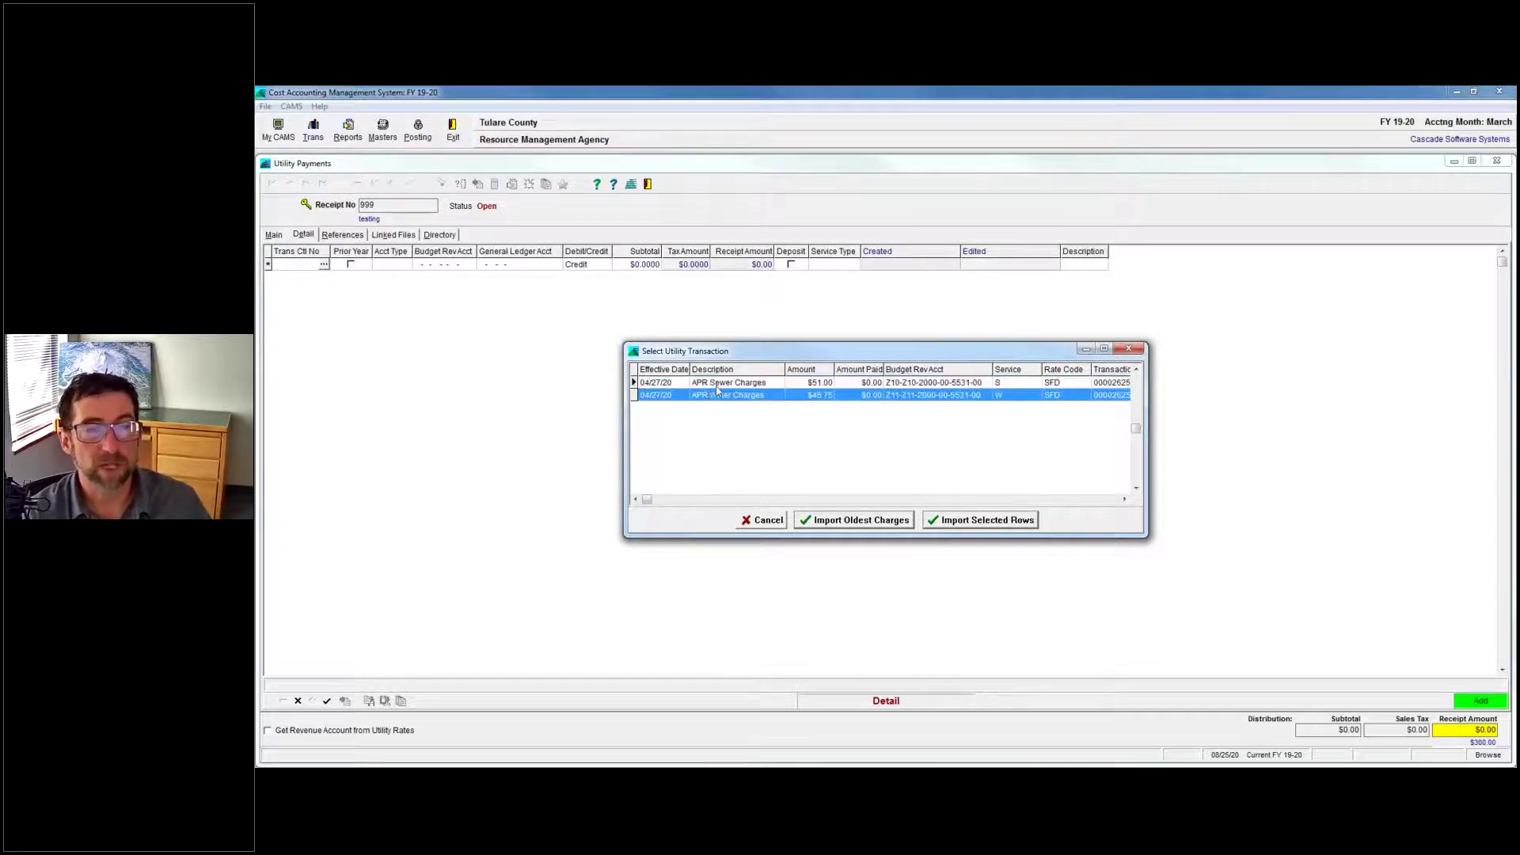
left_click(717, 385)
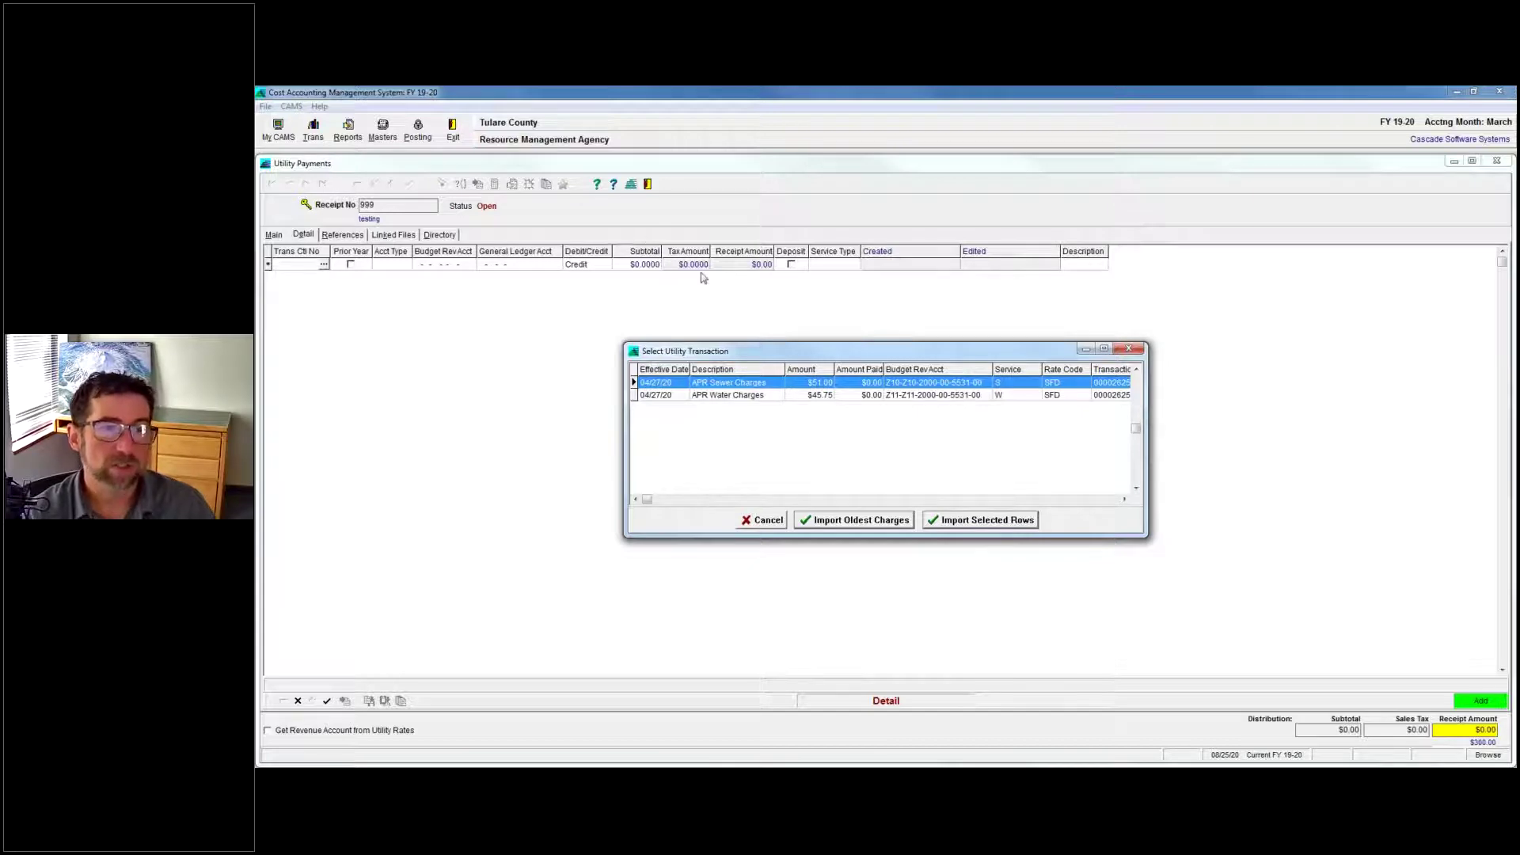
Import the oldest charges, sewer $51.00 and water $45.75, and verify the $96.75 distribution.
left_click(868, 522)
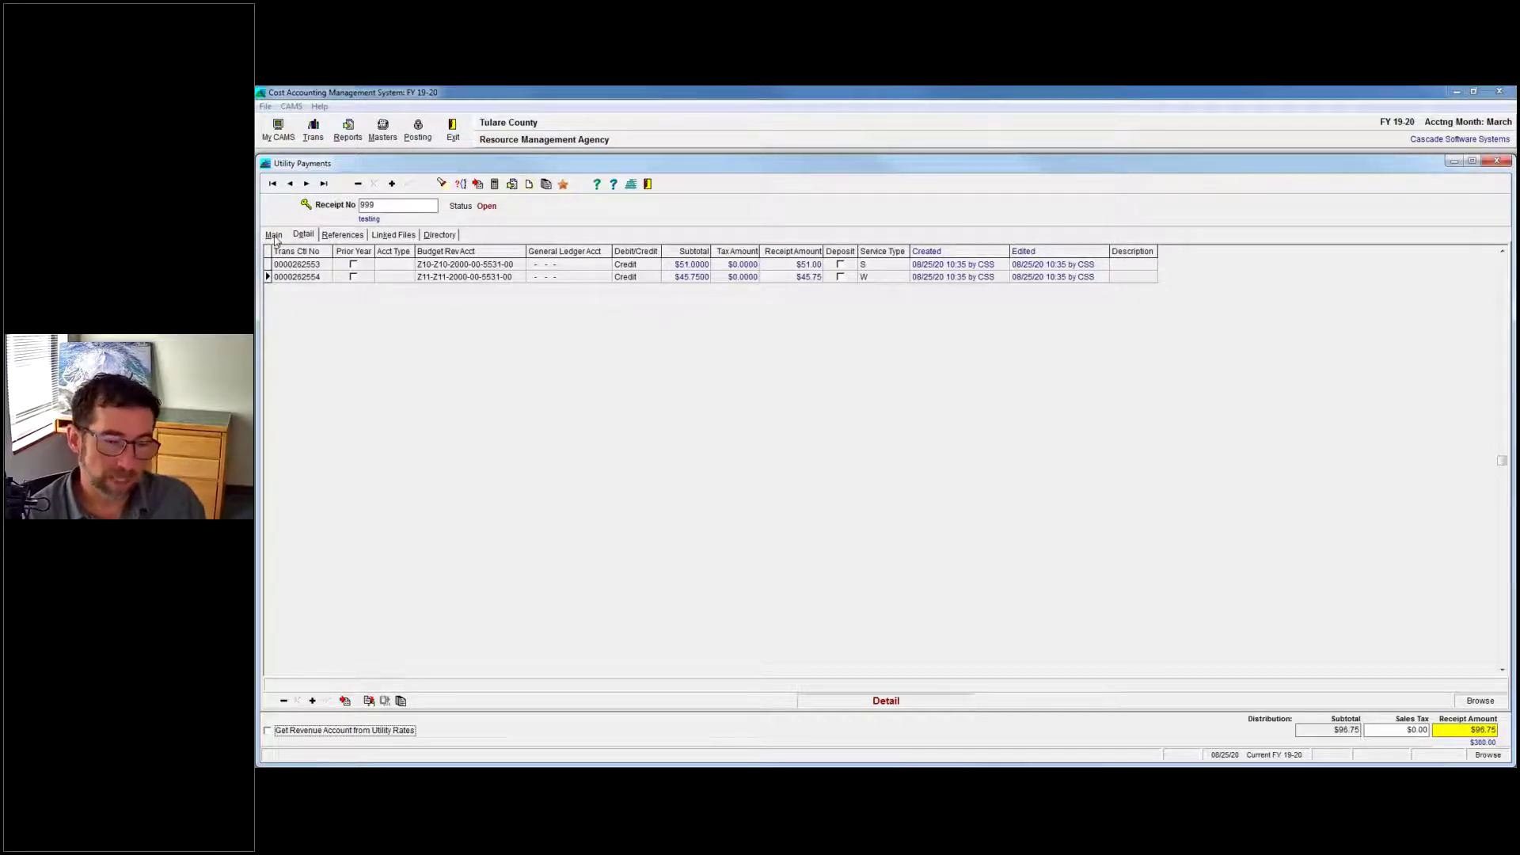
left_click(274, 236)
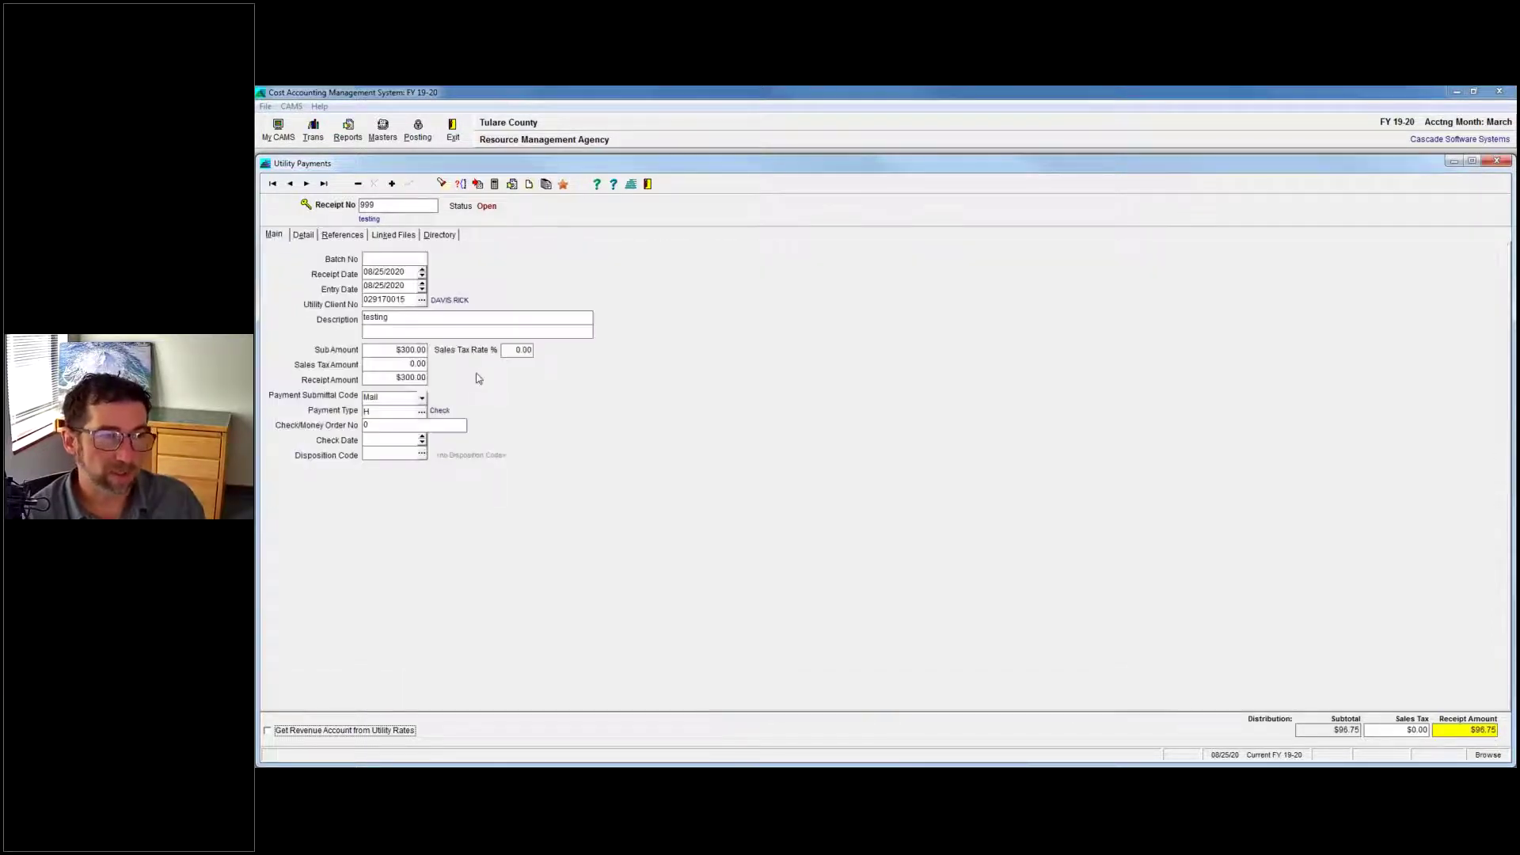
left_click(302, 238)
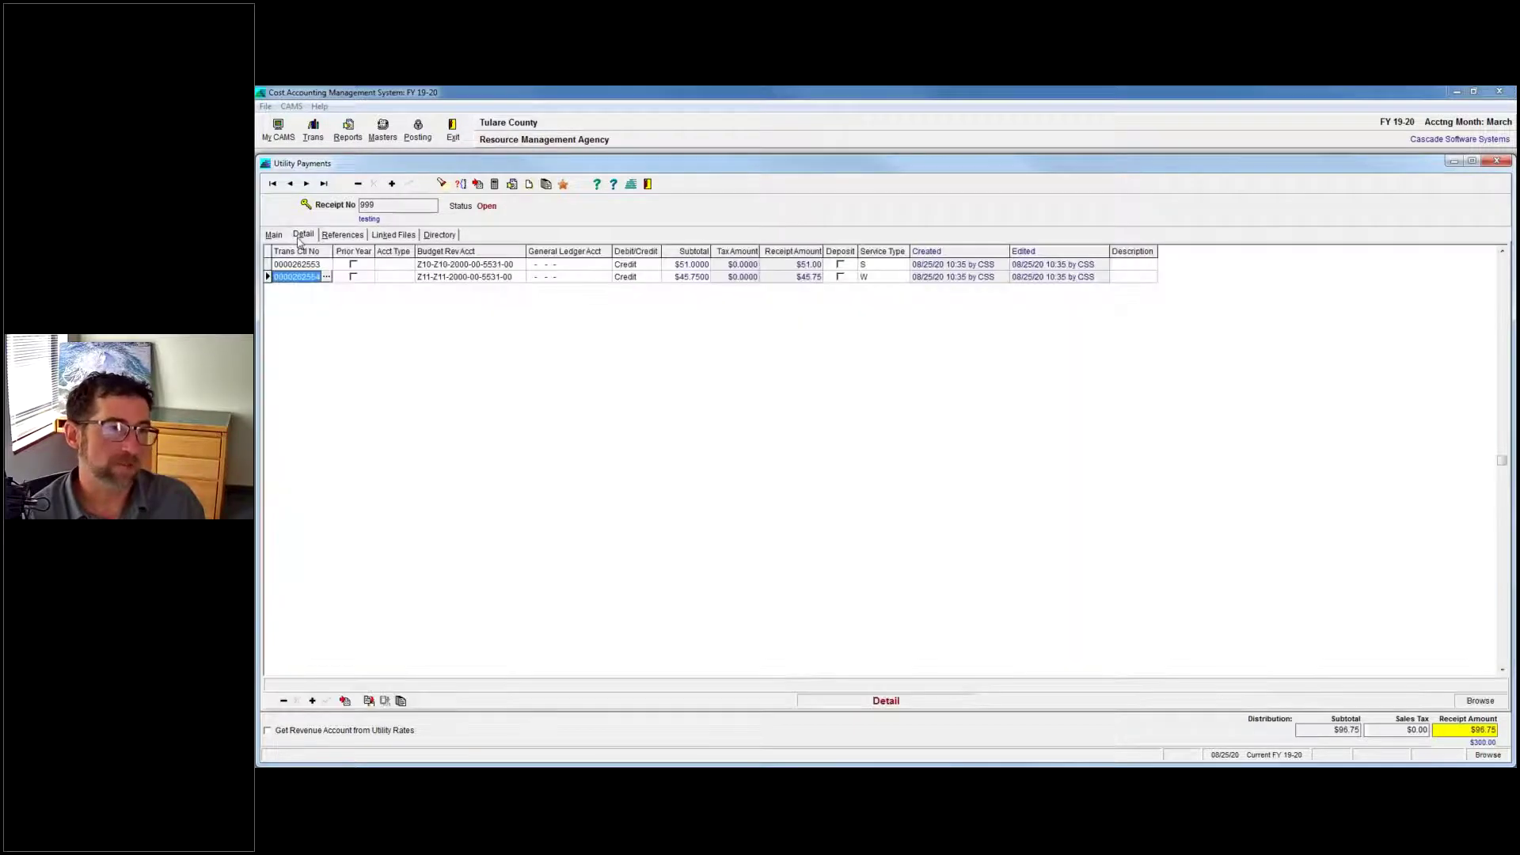
left_click(277, 238)
left_click(305, 235)
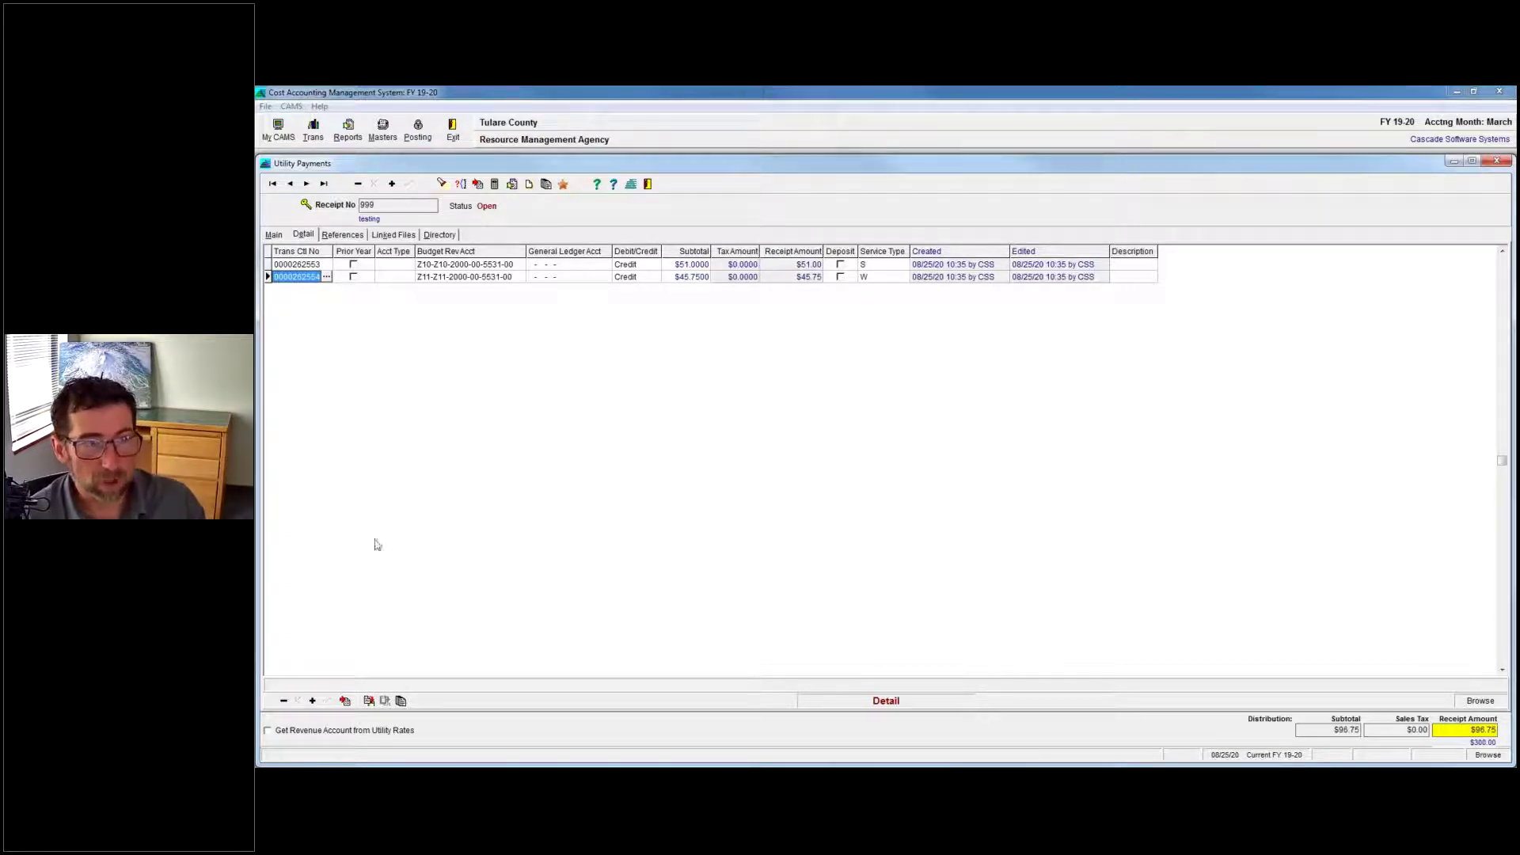
Add a $203.25 detail line for the remaining amount and save the receipt.
left_click(313, 702)
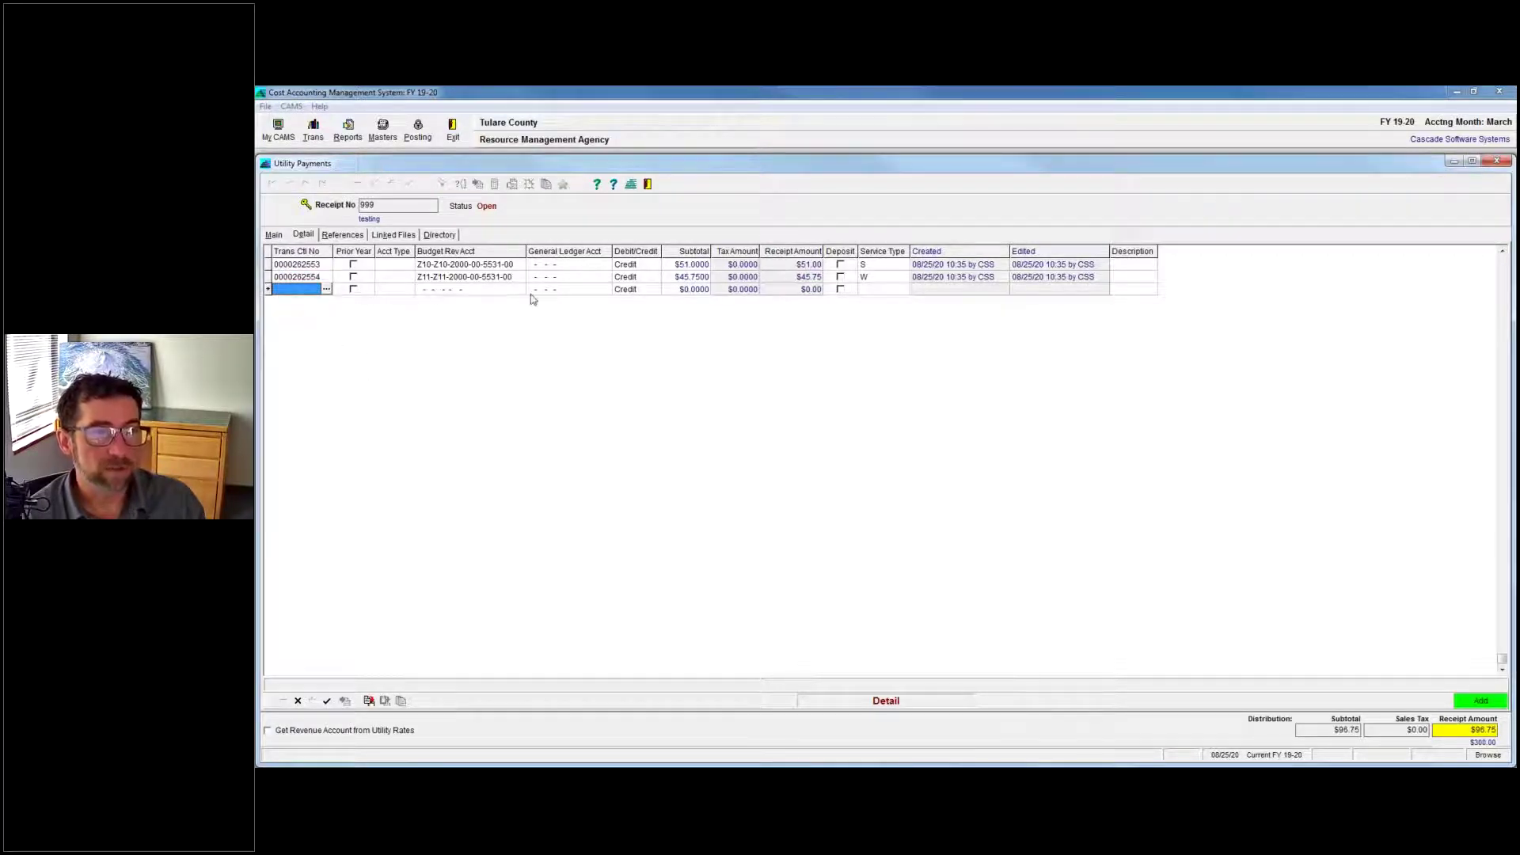
left_click(691, 290)
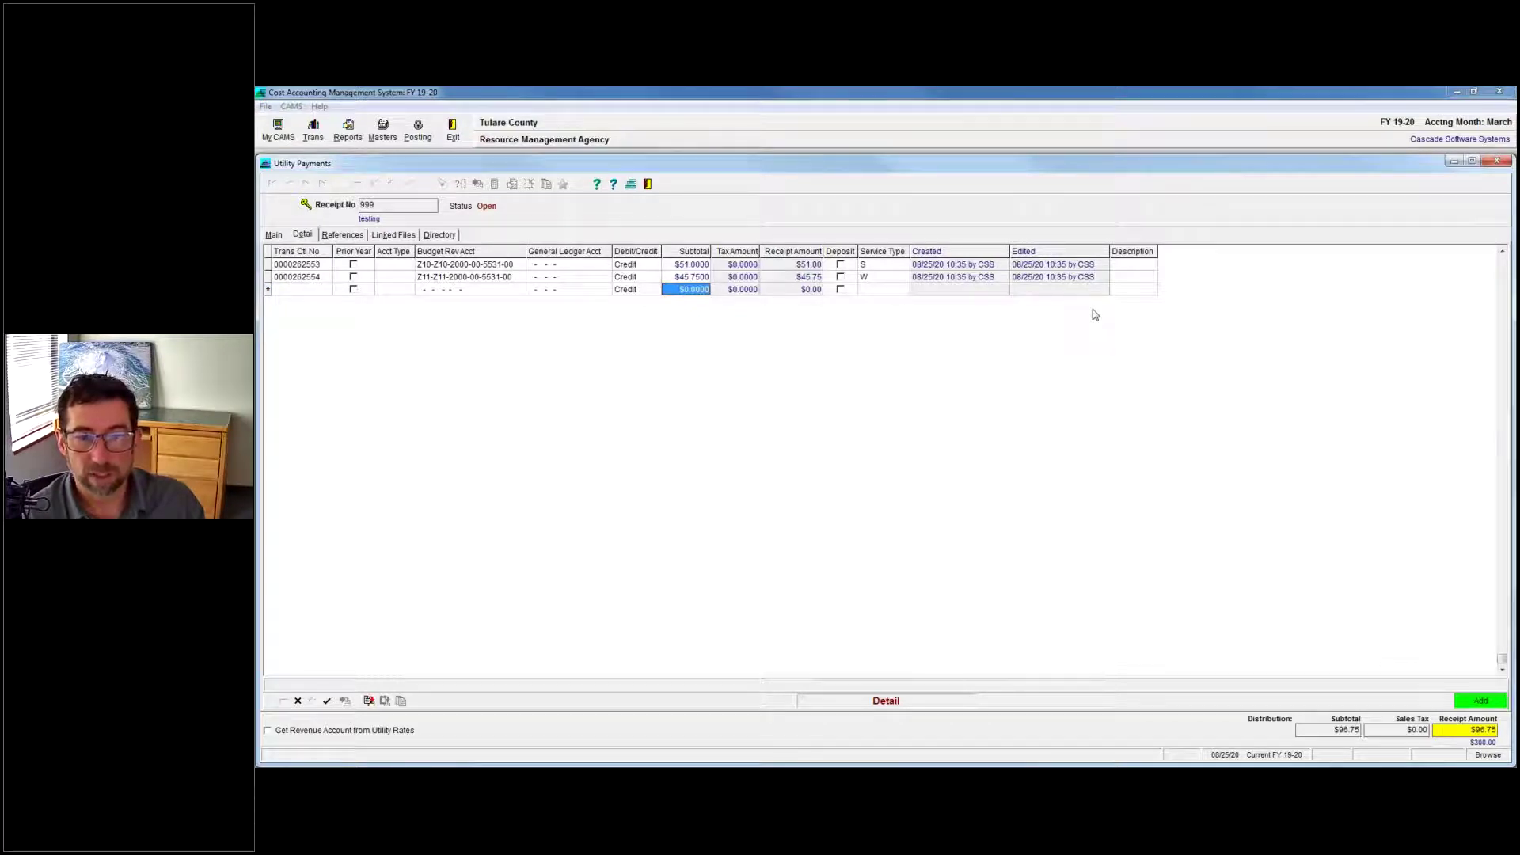
type("2")
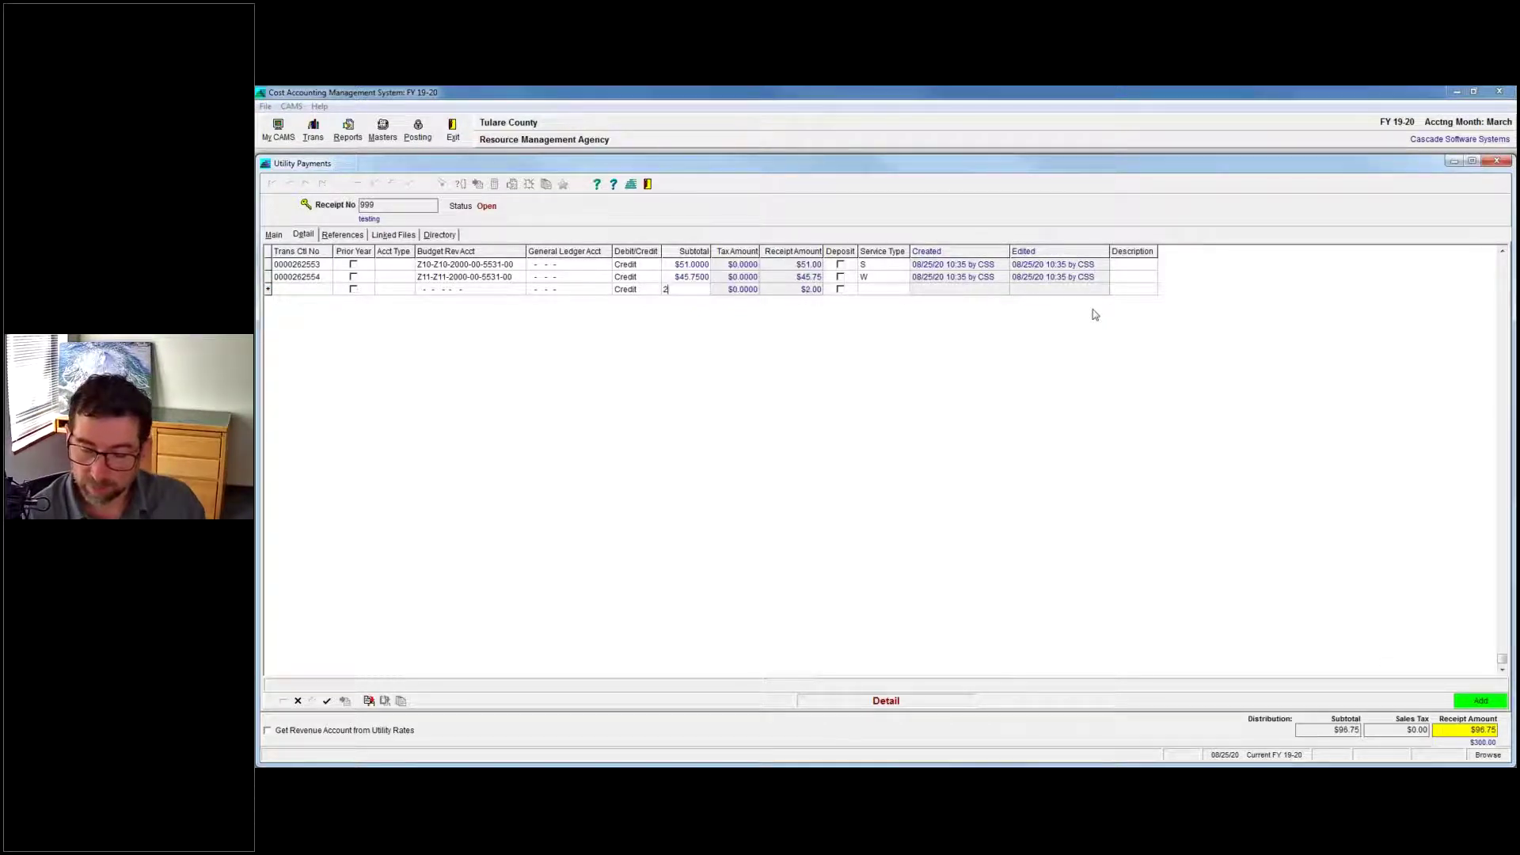
type("03")
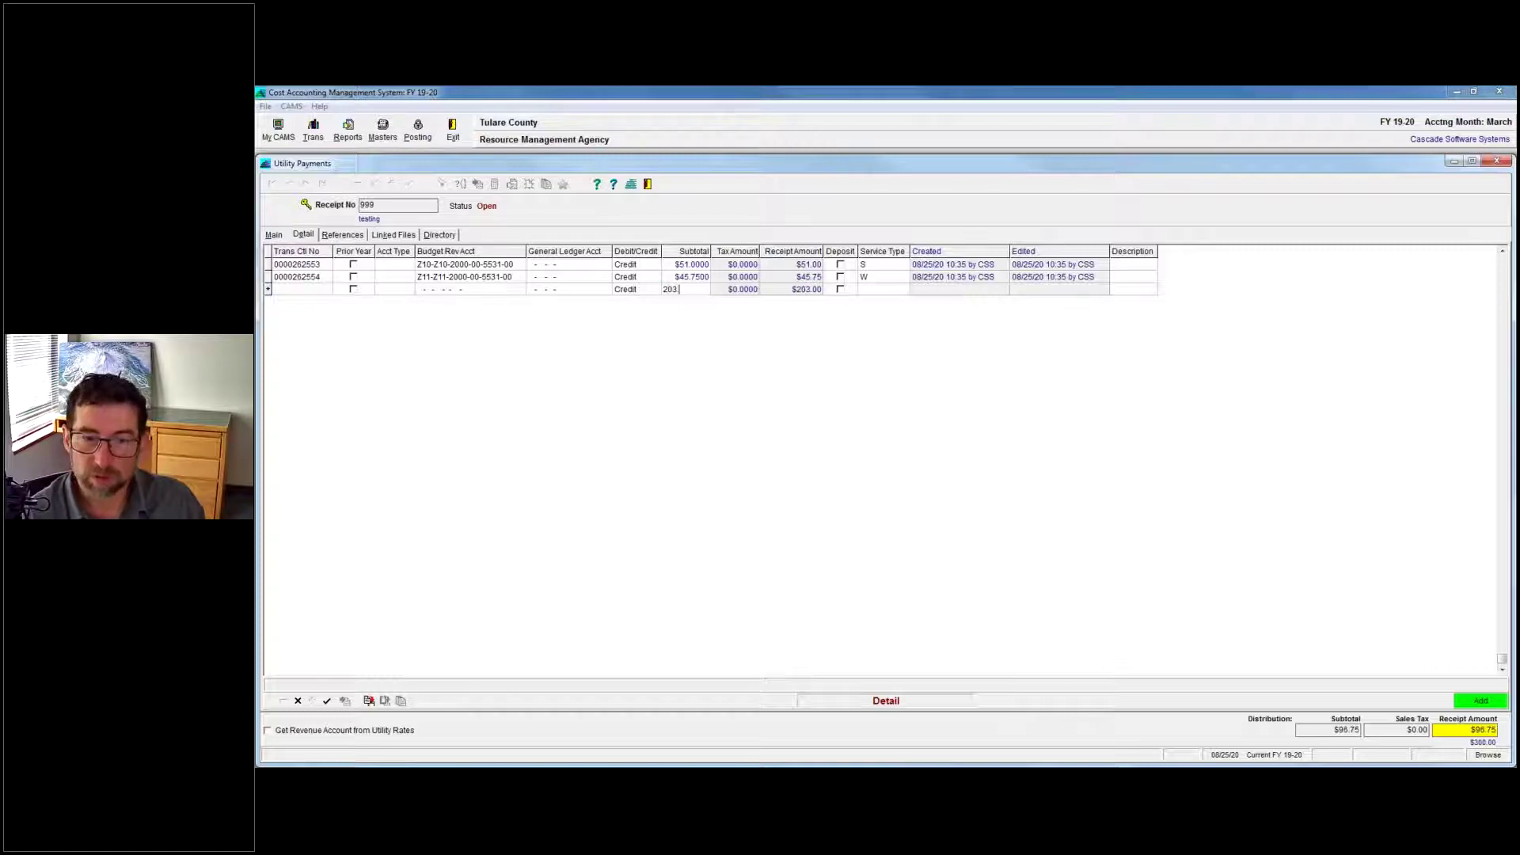
type(".25")
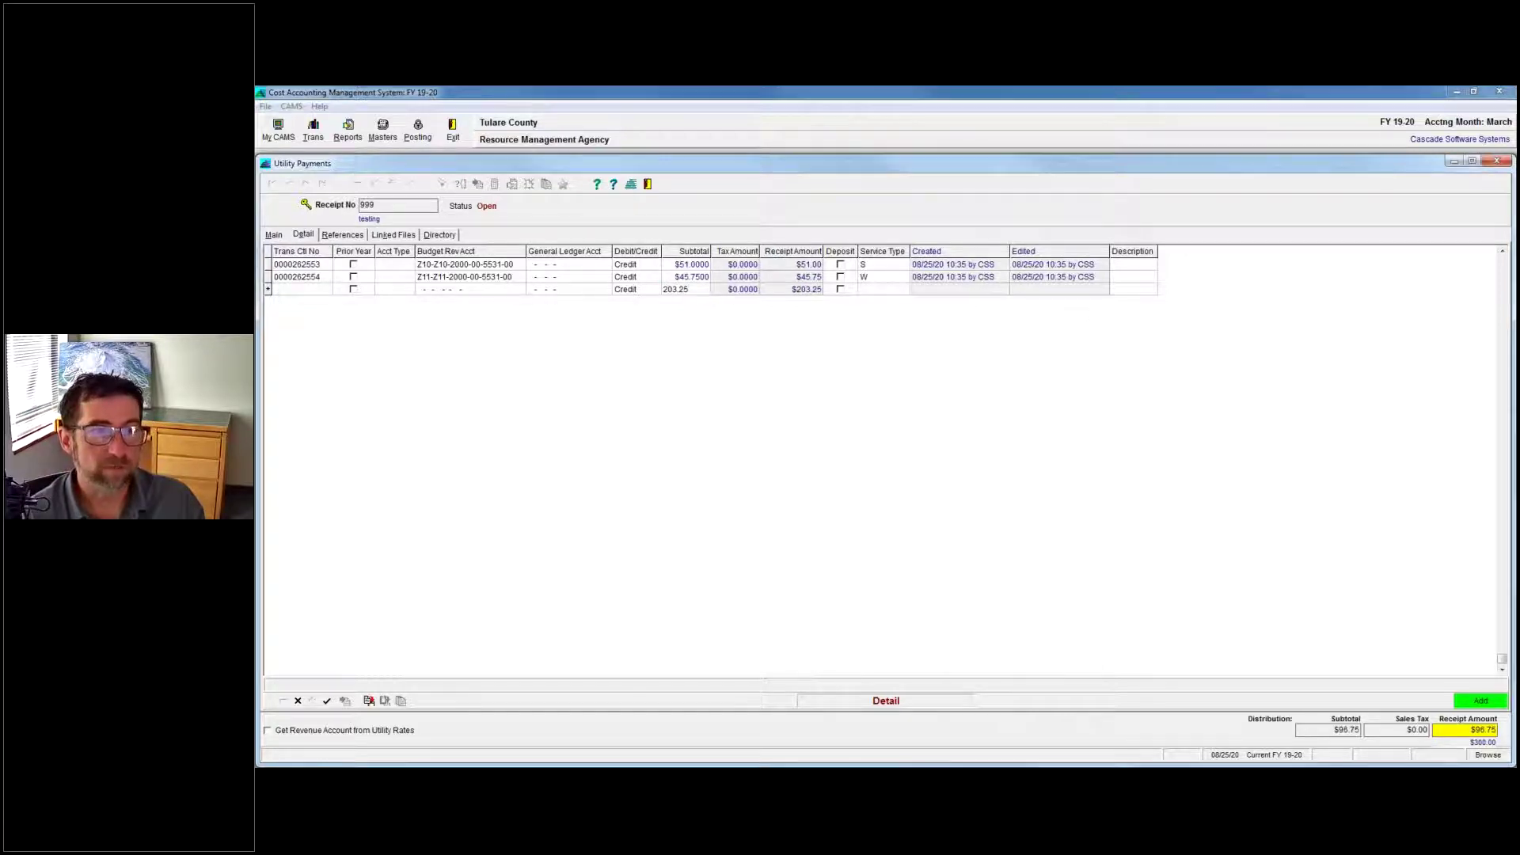
key("Return")
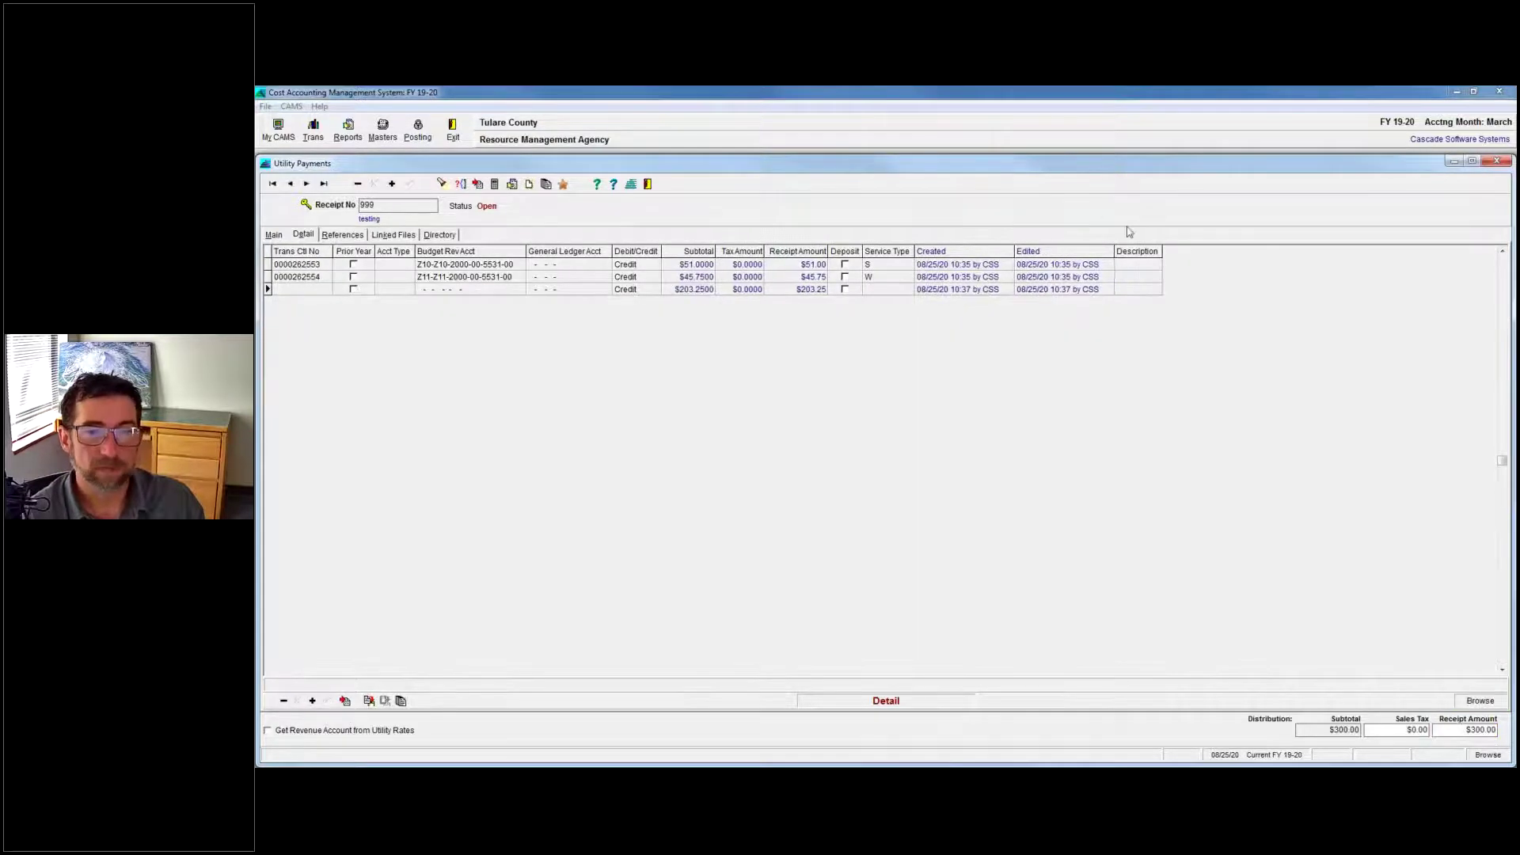
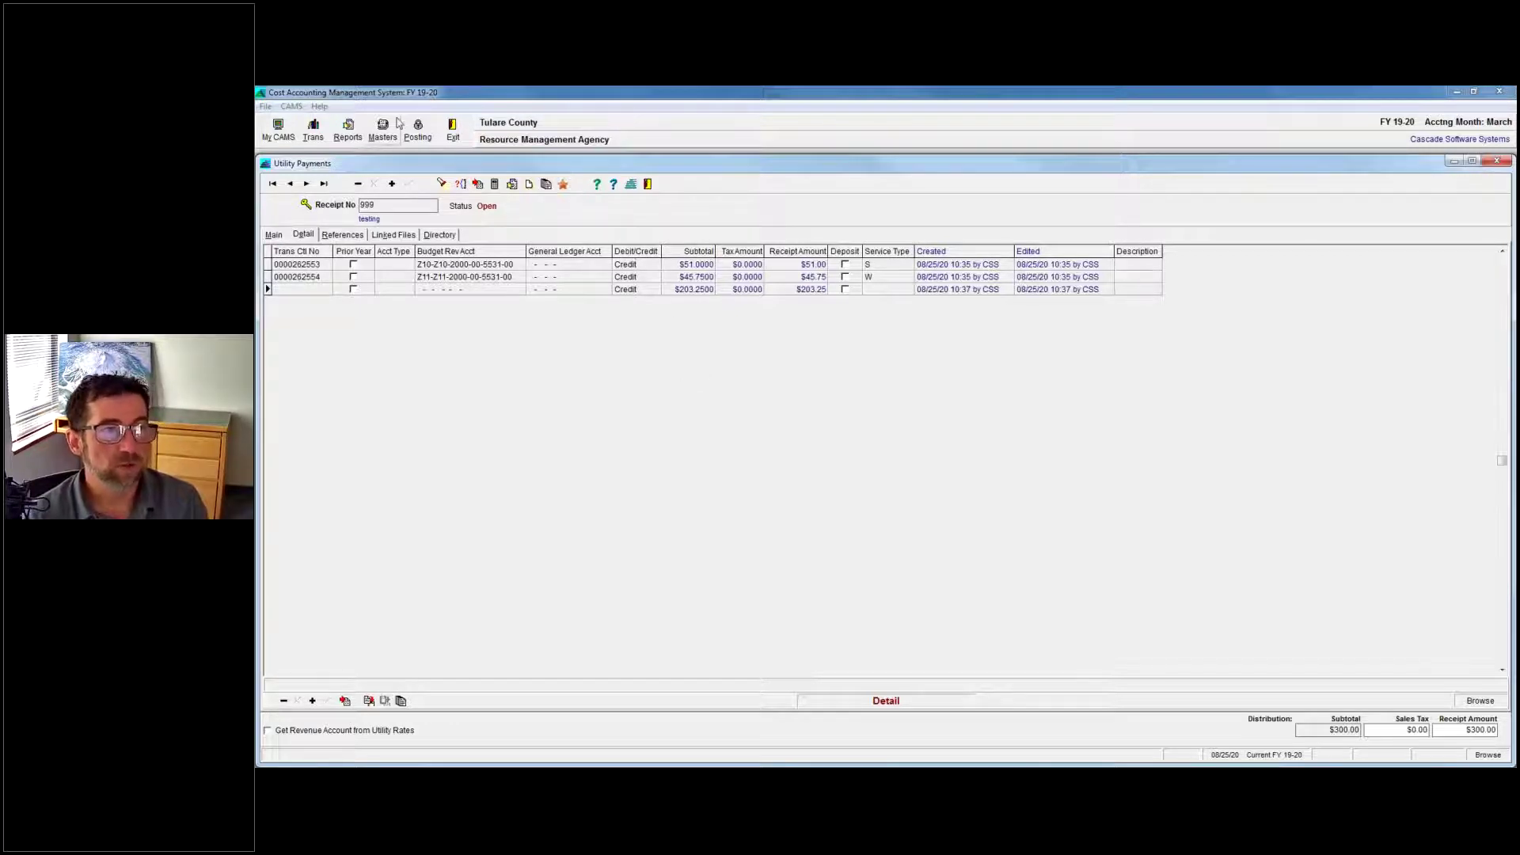
From the Posting menu, show the utility client's transaction history, ending at a $96.75 running balance.
left_click(418, 128)
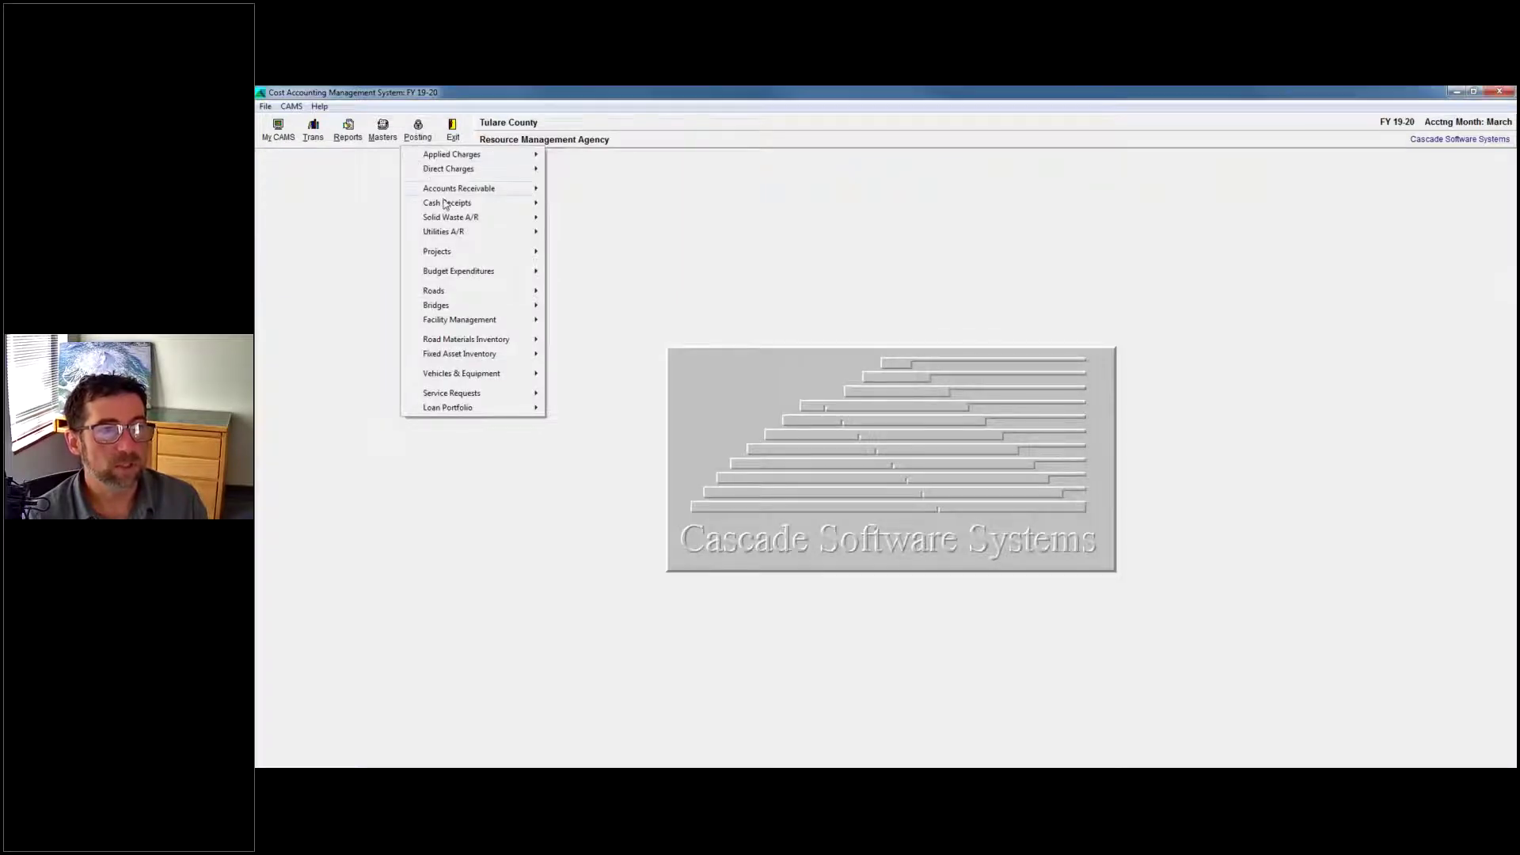
mouse_move(455, 236)
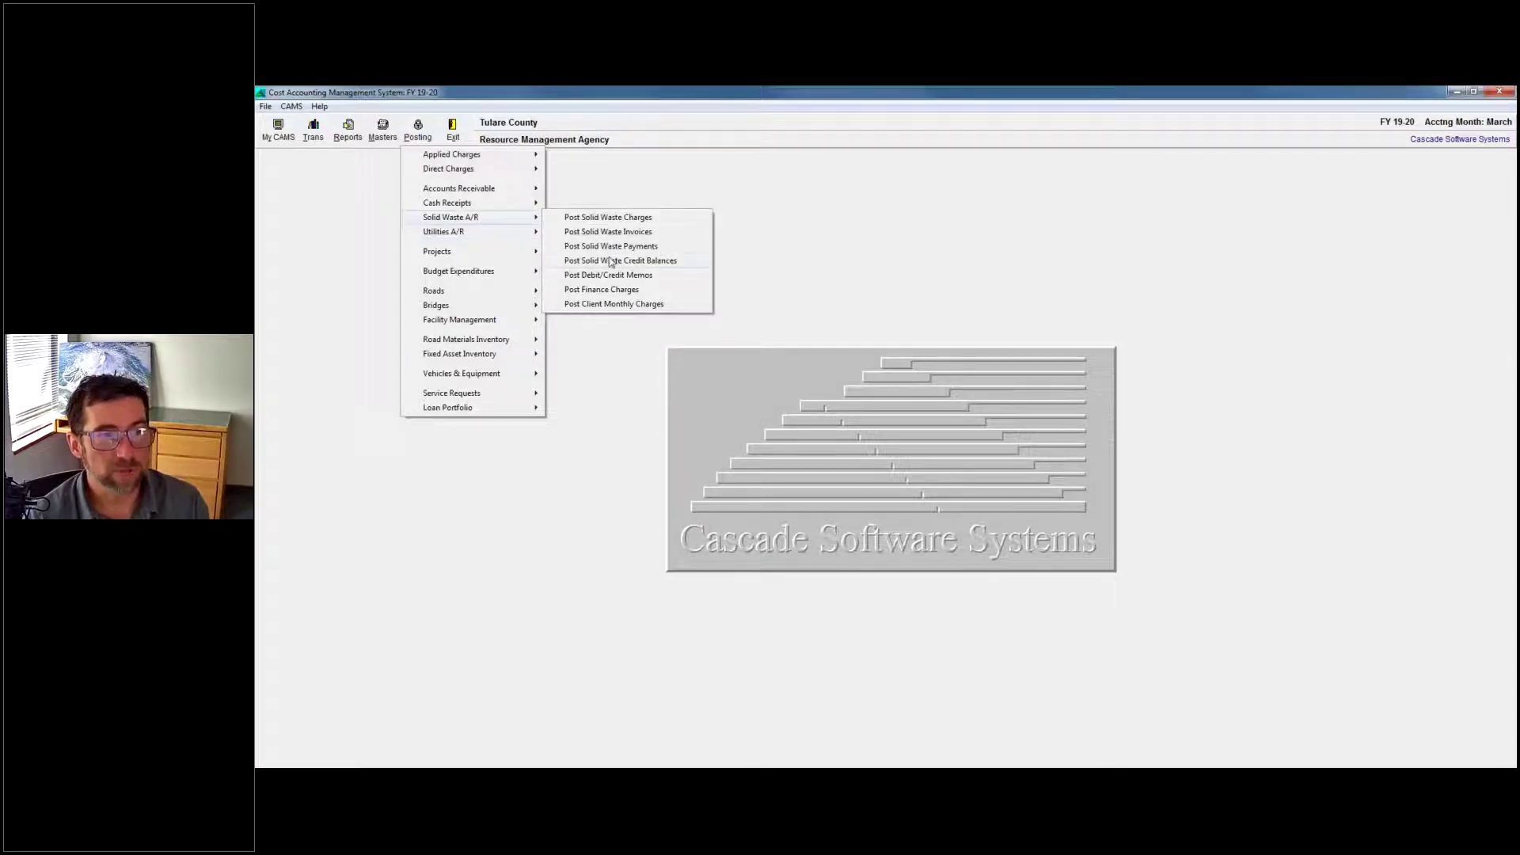
mouse_move(468, 188)
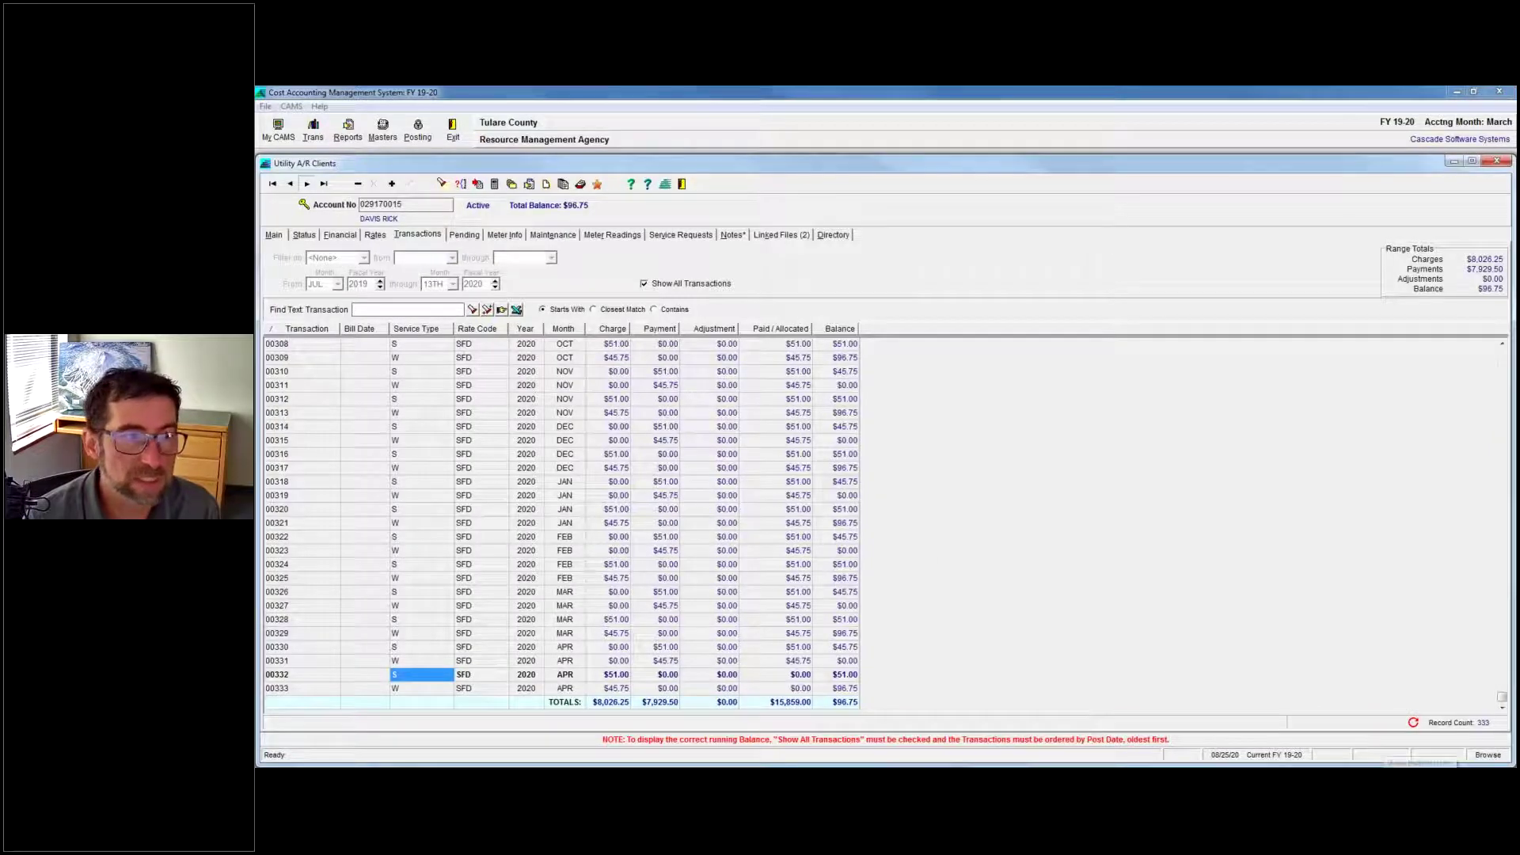
Back on the utility payment receipt's Detail lines, select the $203.25 receipt amount.
key("Escape")
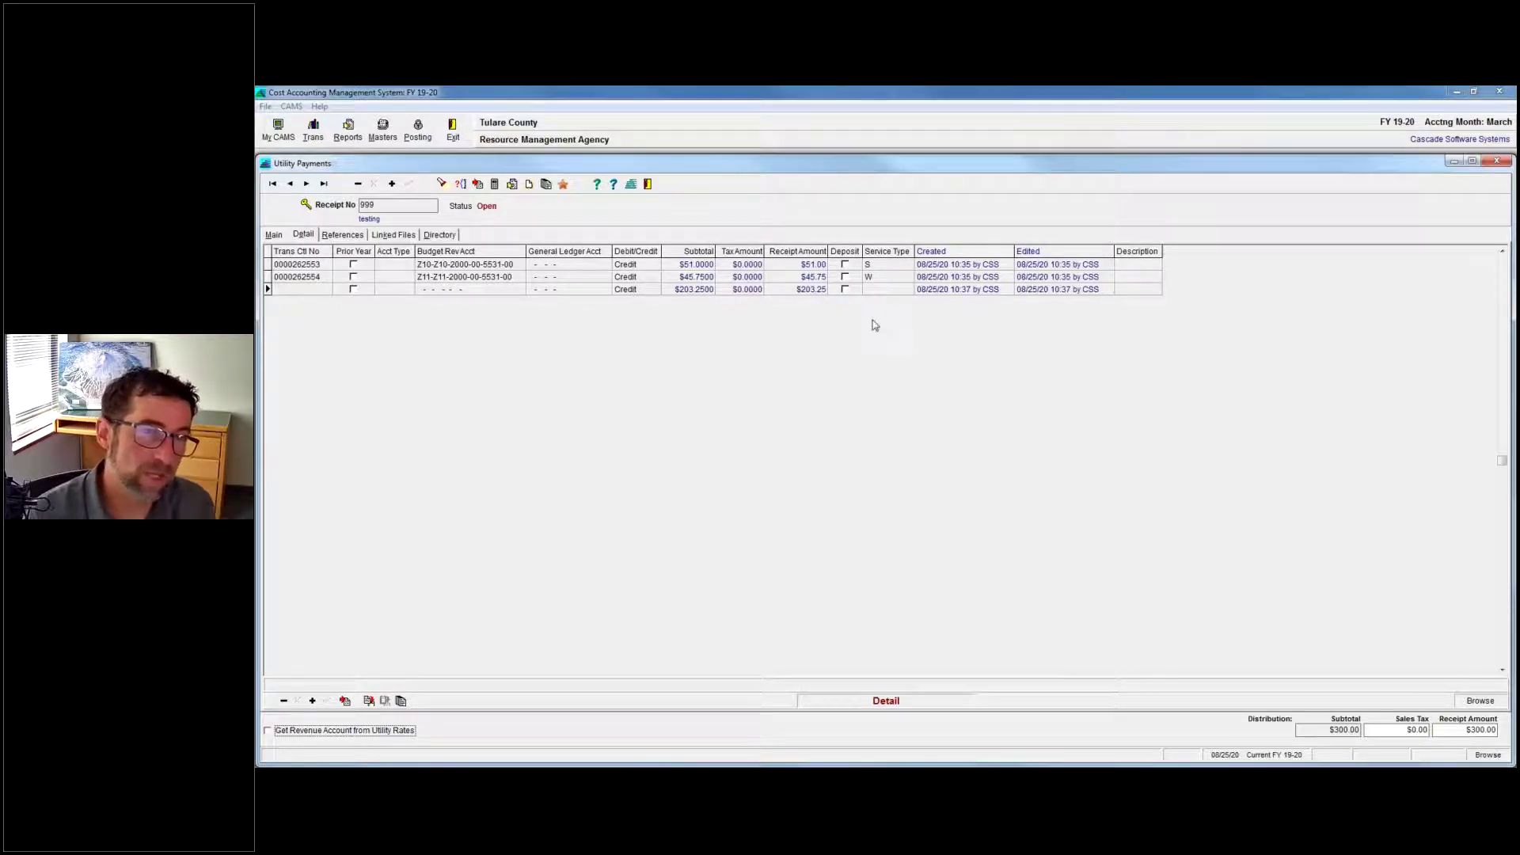
left_click(814, 291)
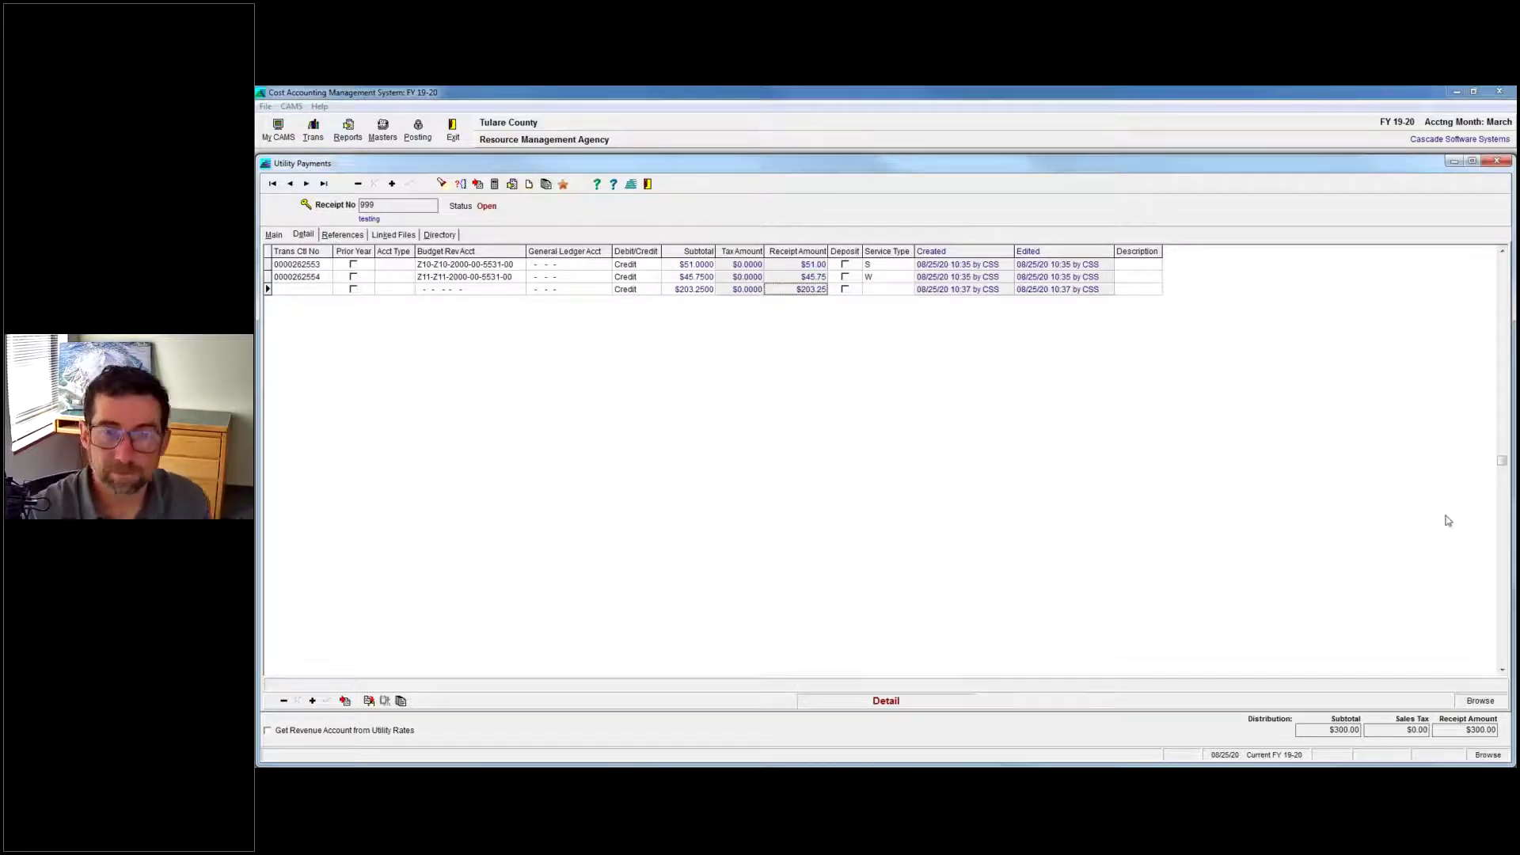
key("alt+Tab")
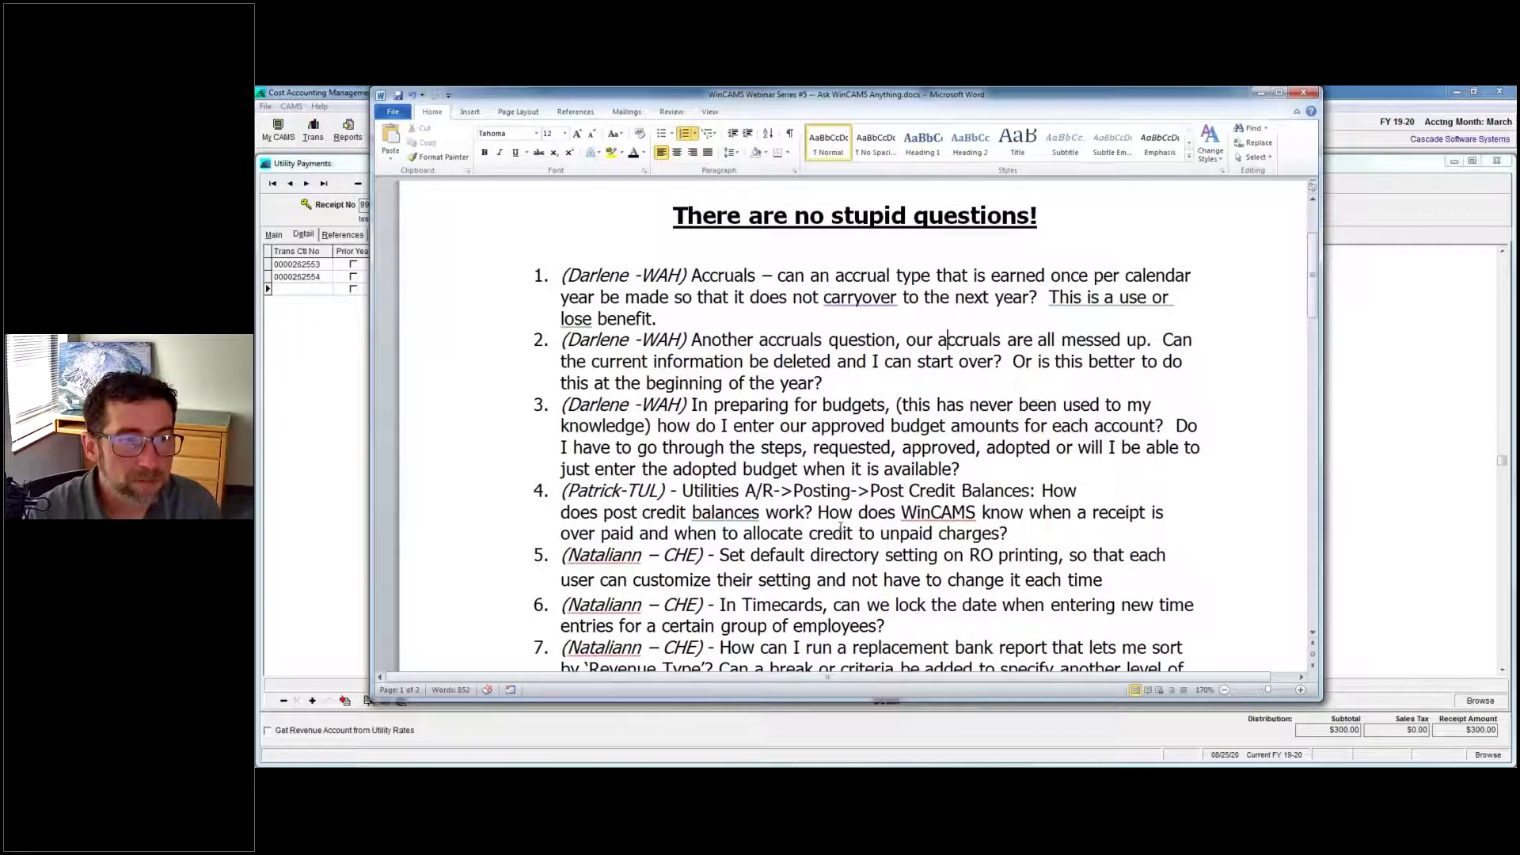
scroll(841, 529, "down", 1)
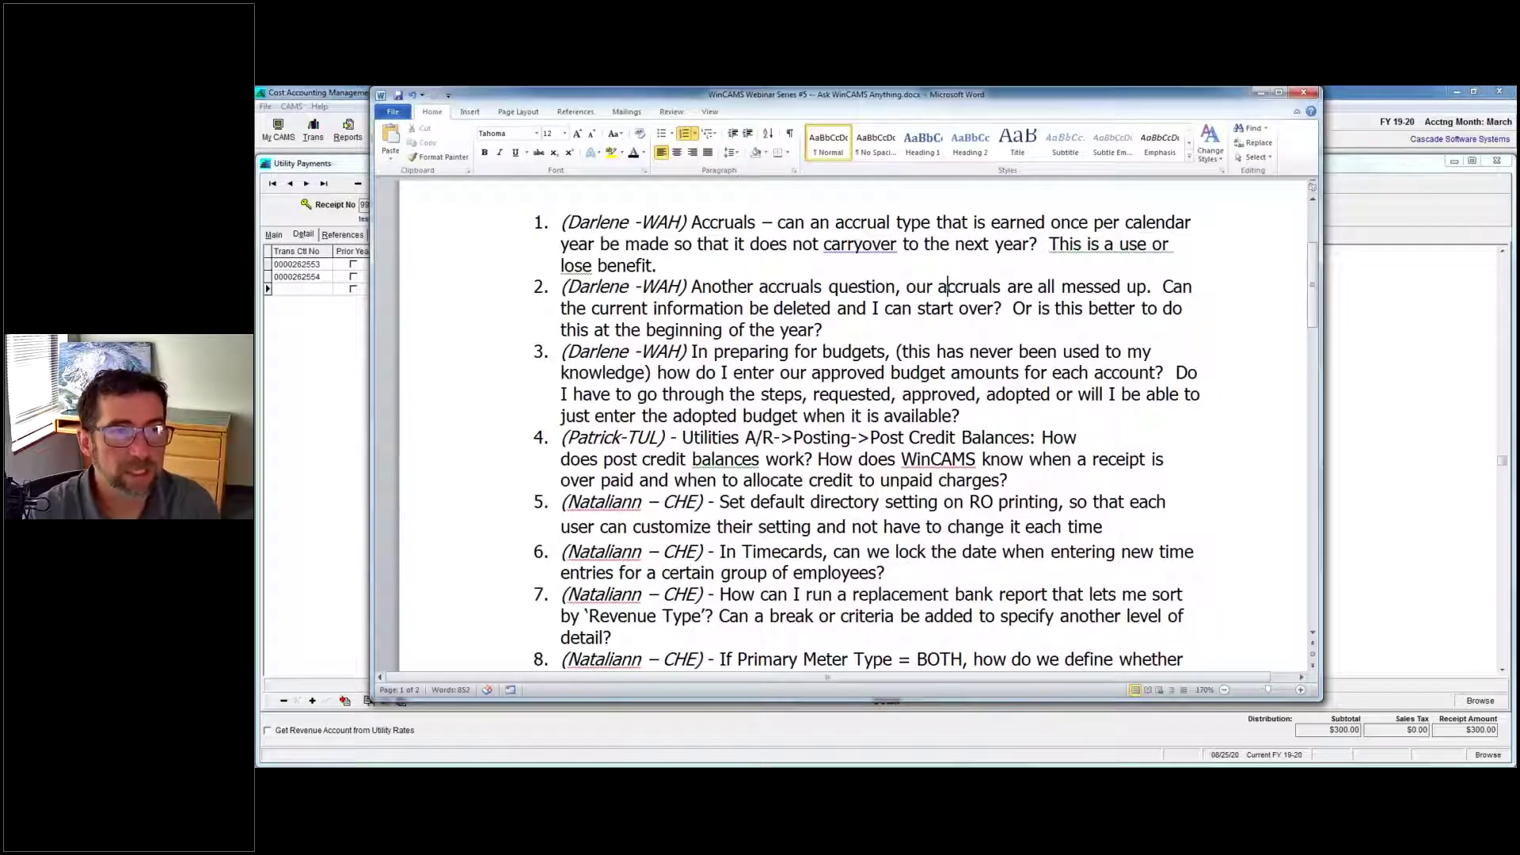
left_click_drag(875, 97, 1017, 122)
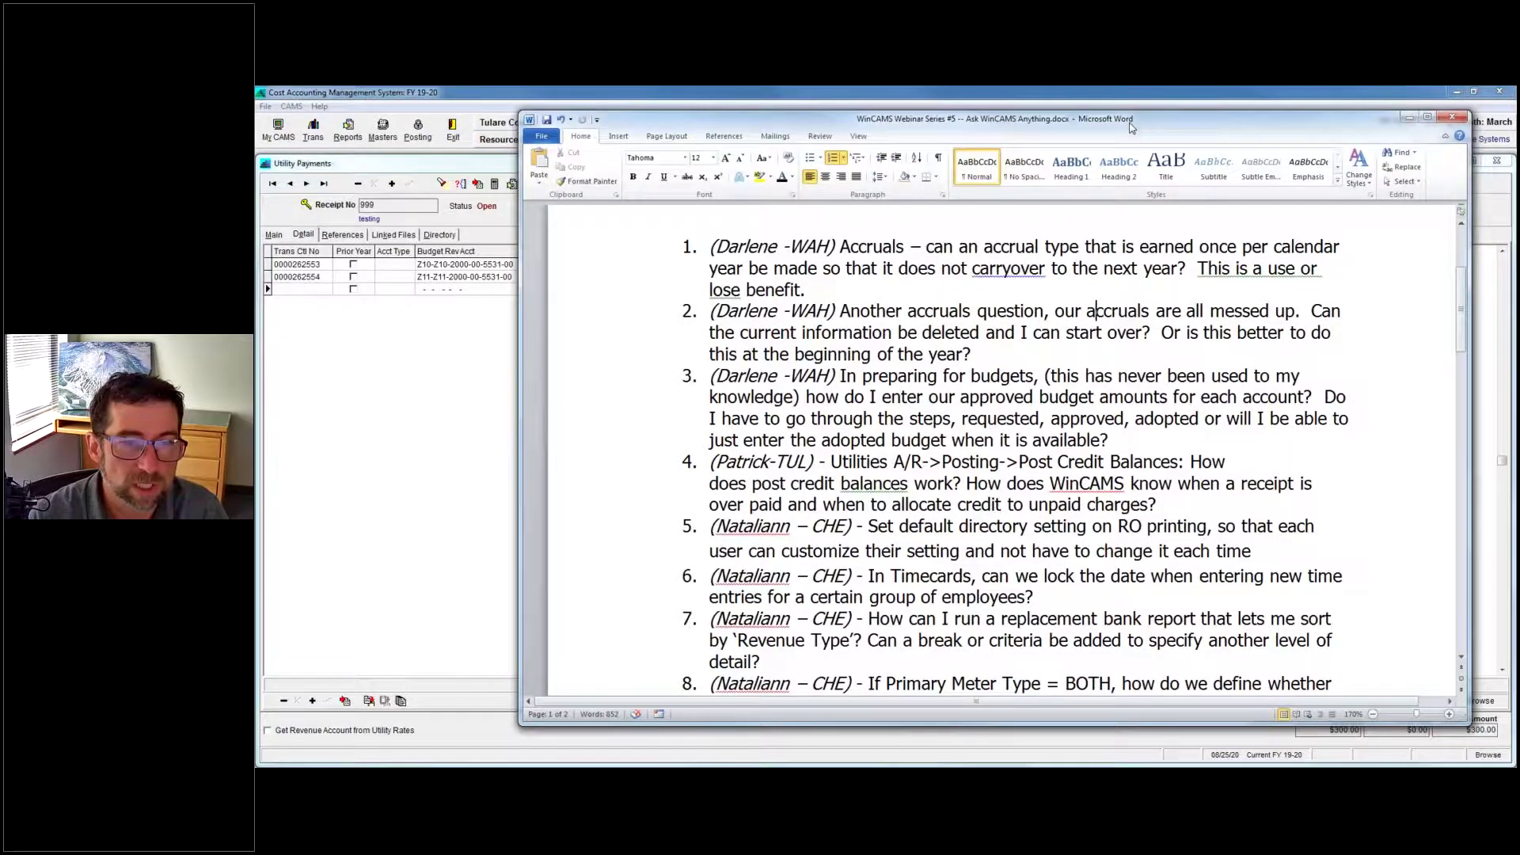
left_click_drag(1131, 125, 1012, 139)
Close the Utility Payments and Utility A/R Clients windows, then dismiss the Trans menu unused.
left_click(1290, 131)
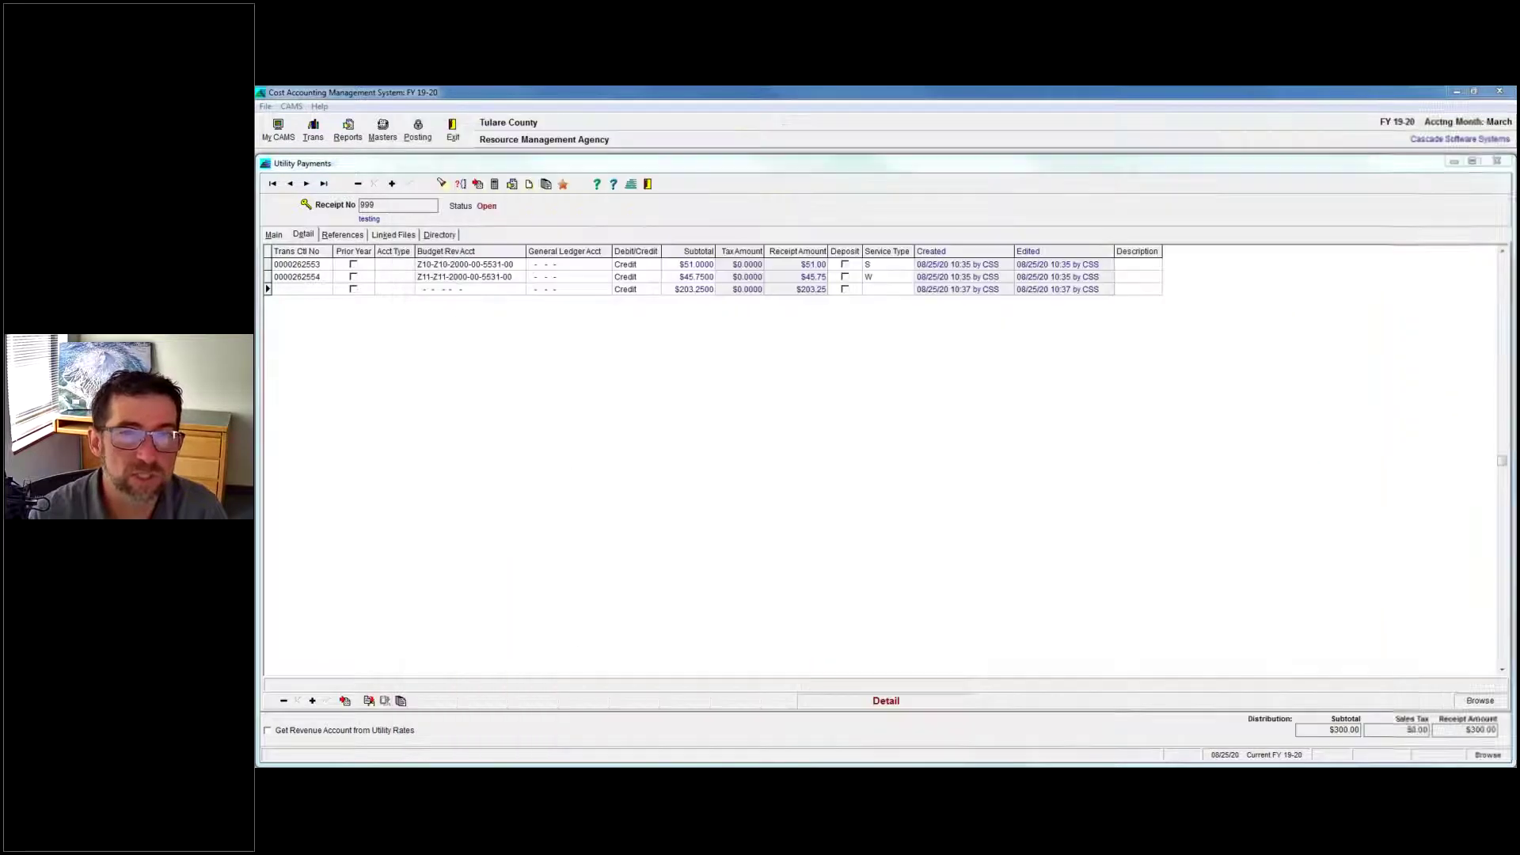
left_click(1496, 161)
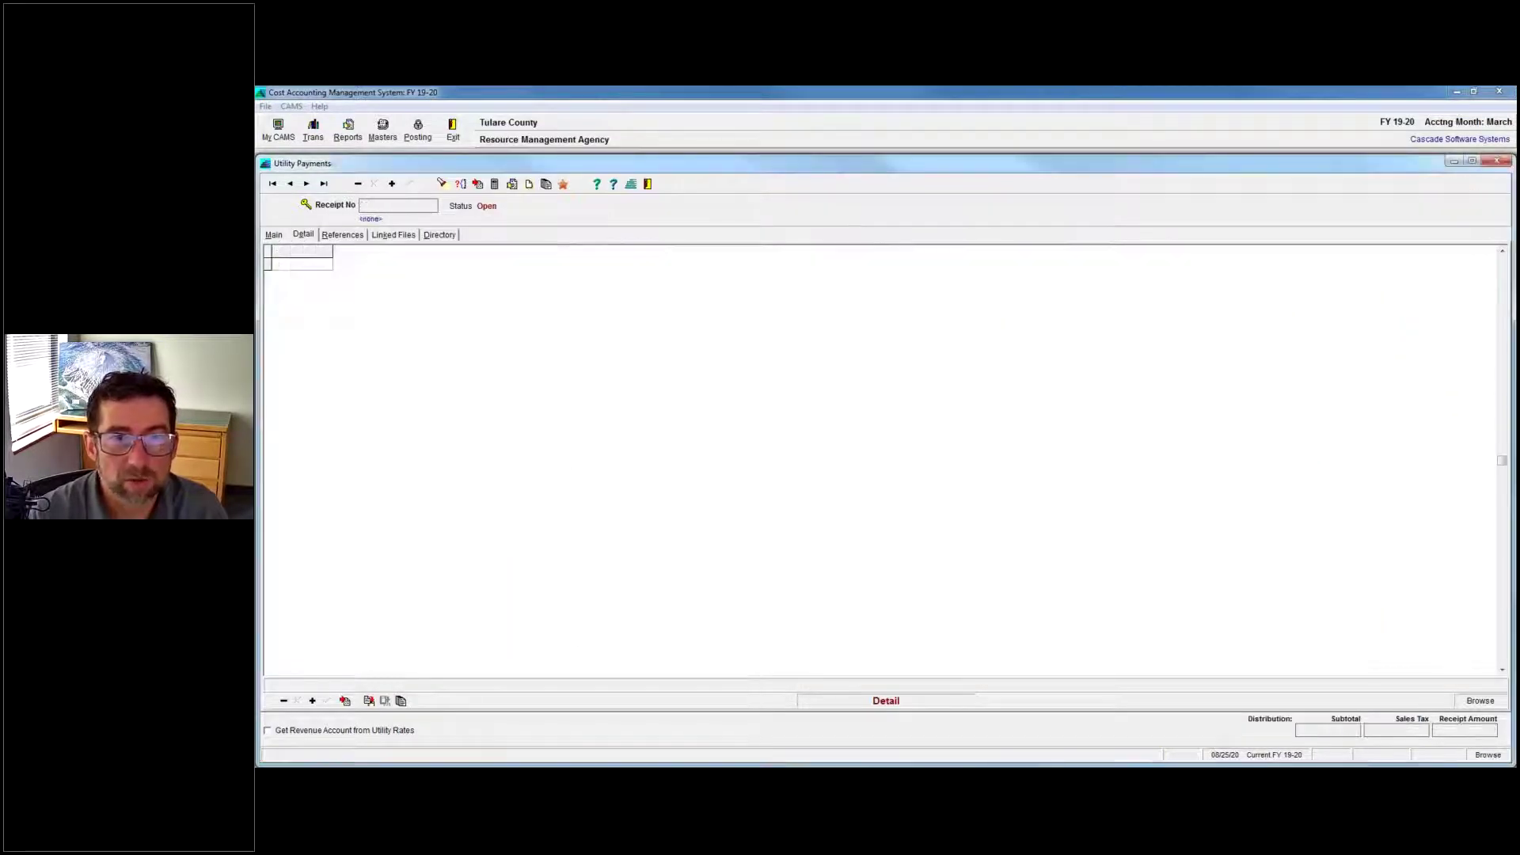
left_click(1497, 161)
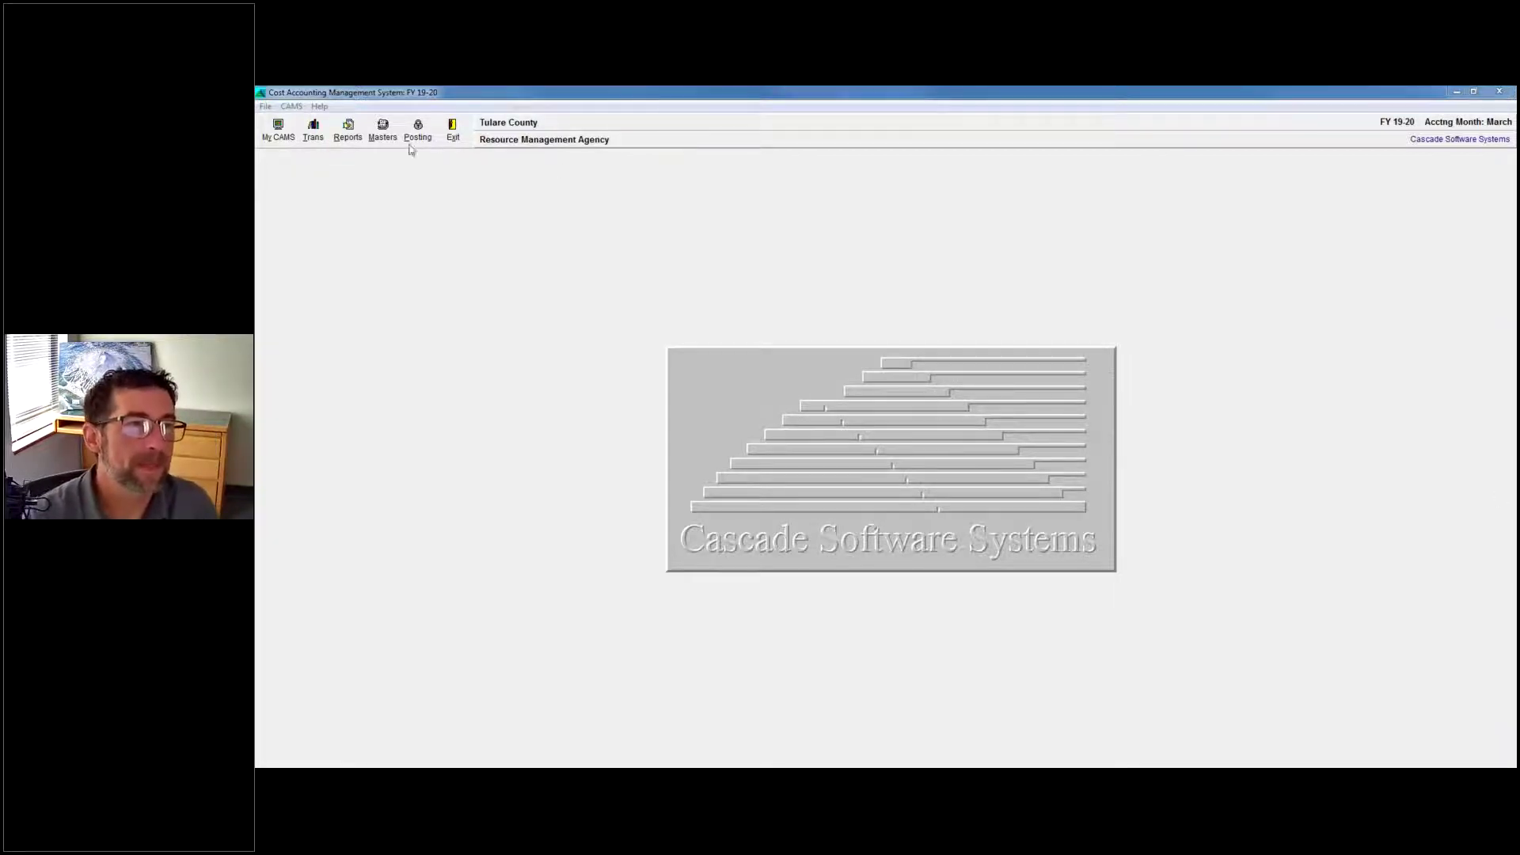
left_click(313, 130)
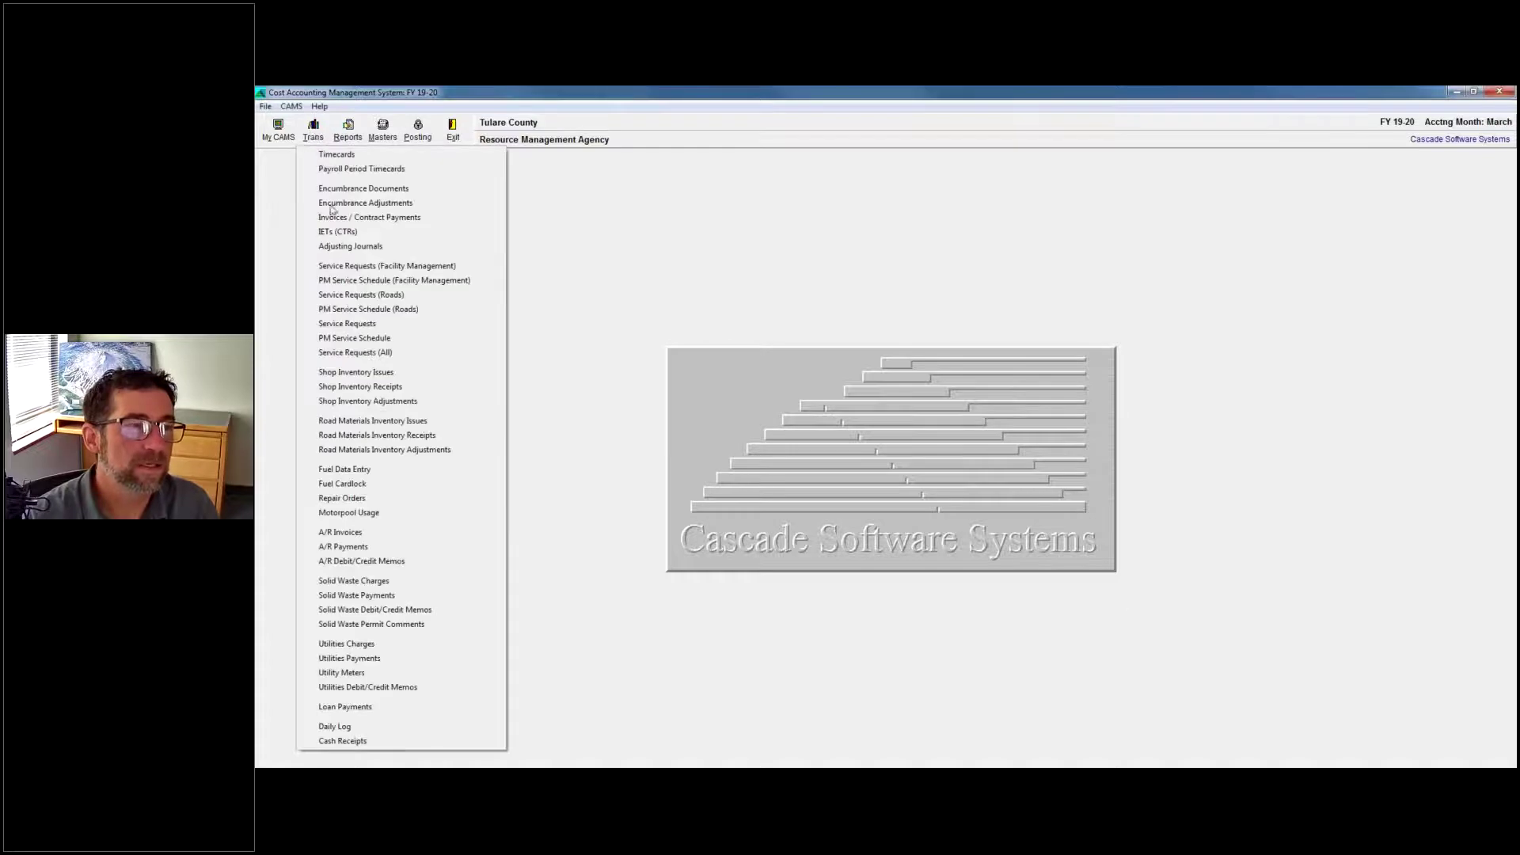
left_click(774, 654)
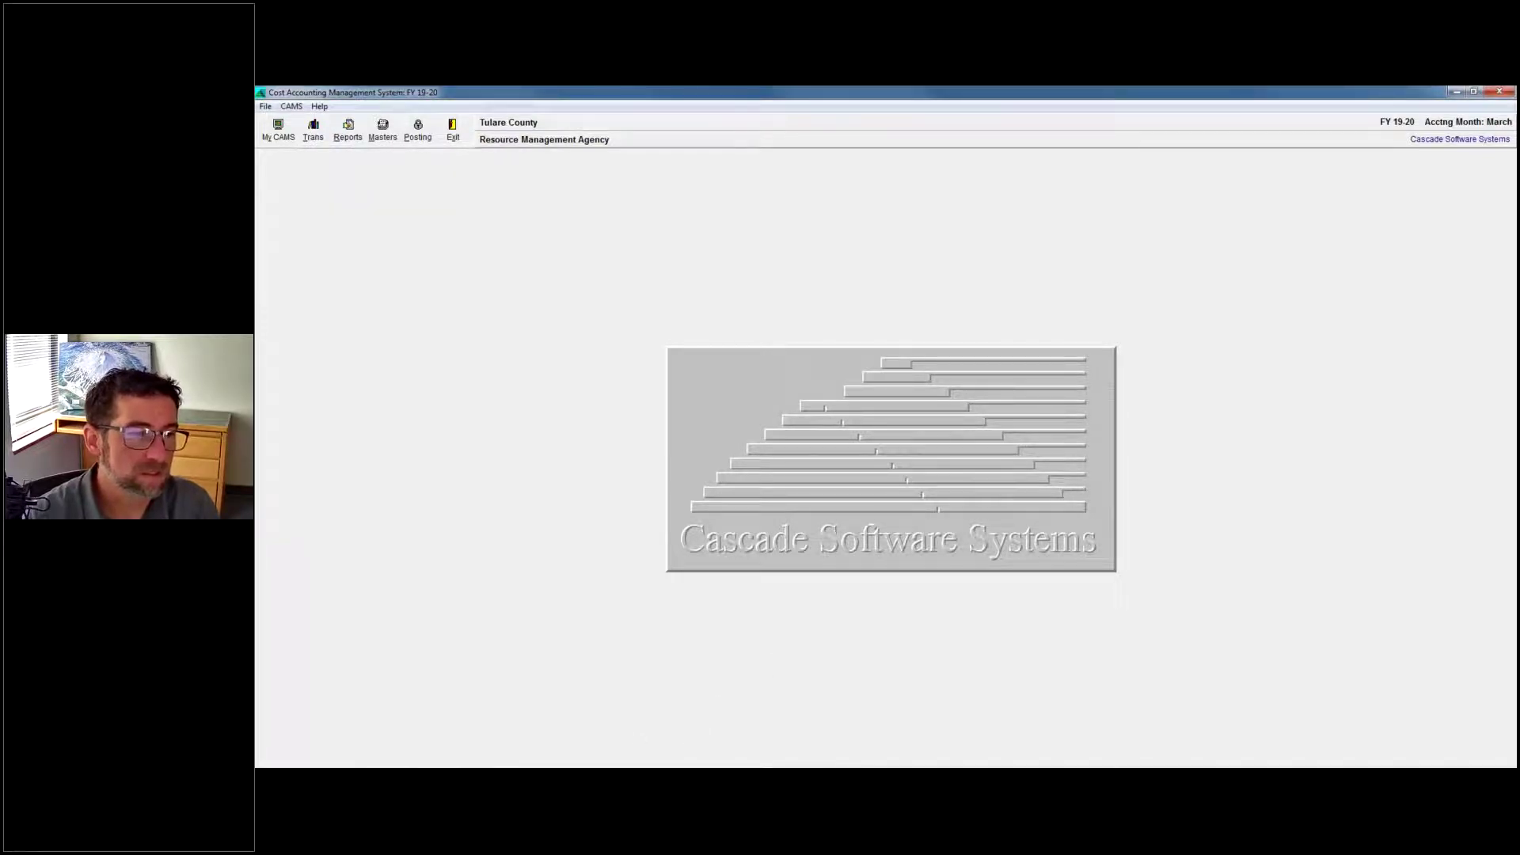
Relaunch CAMS and log into CHE: Chelan County Department of Public Works for fiscal year 2020.
key("super")
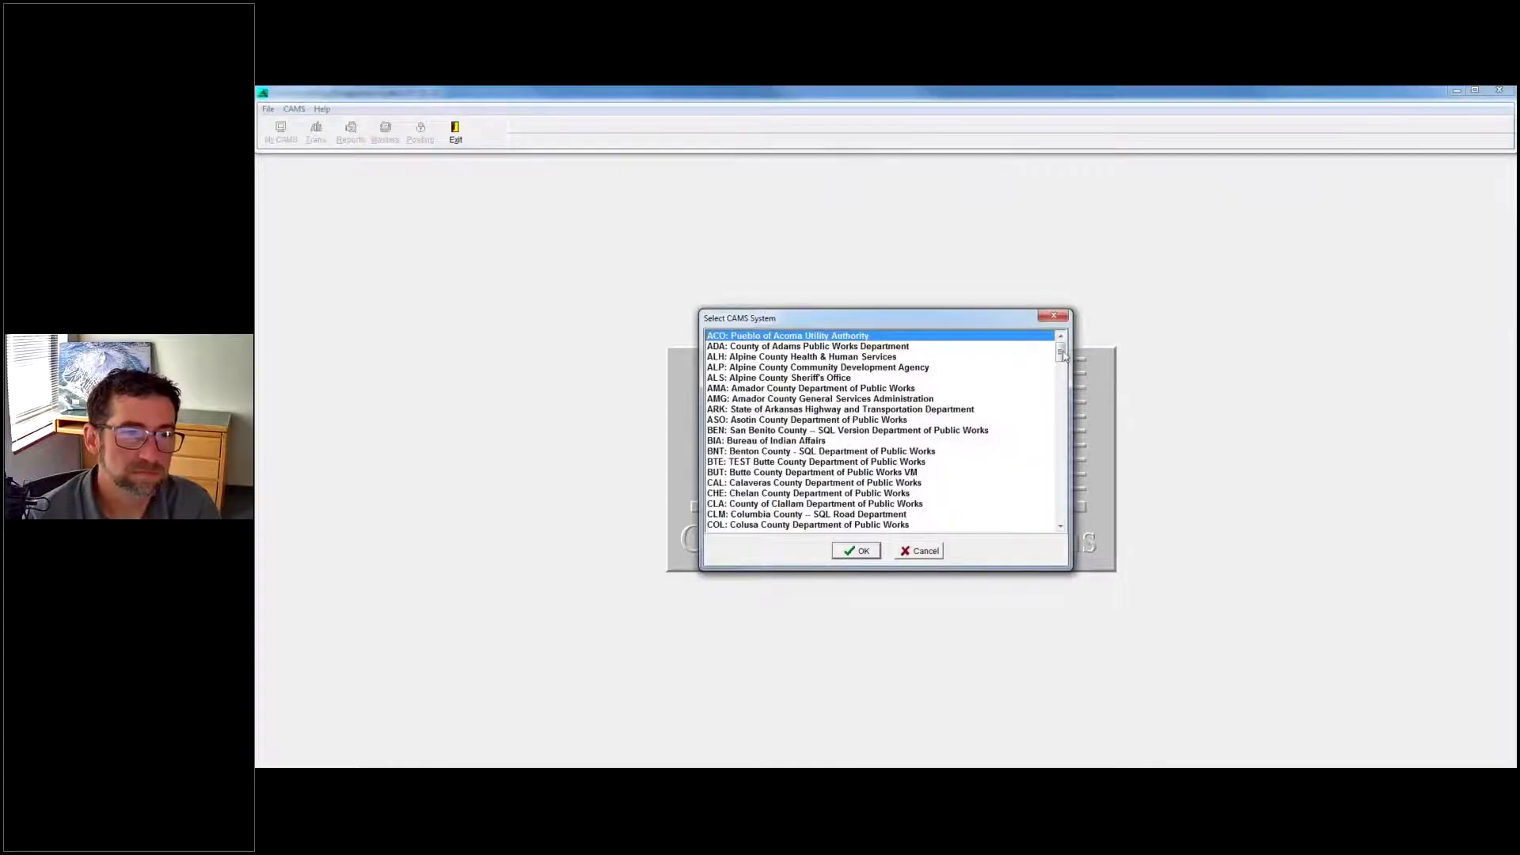
left_click(752, 493)
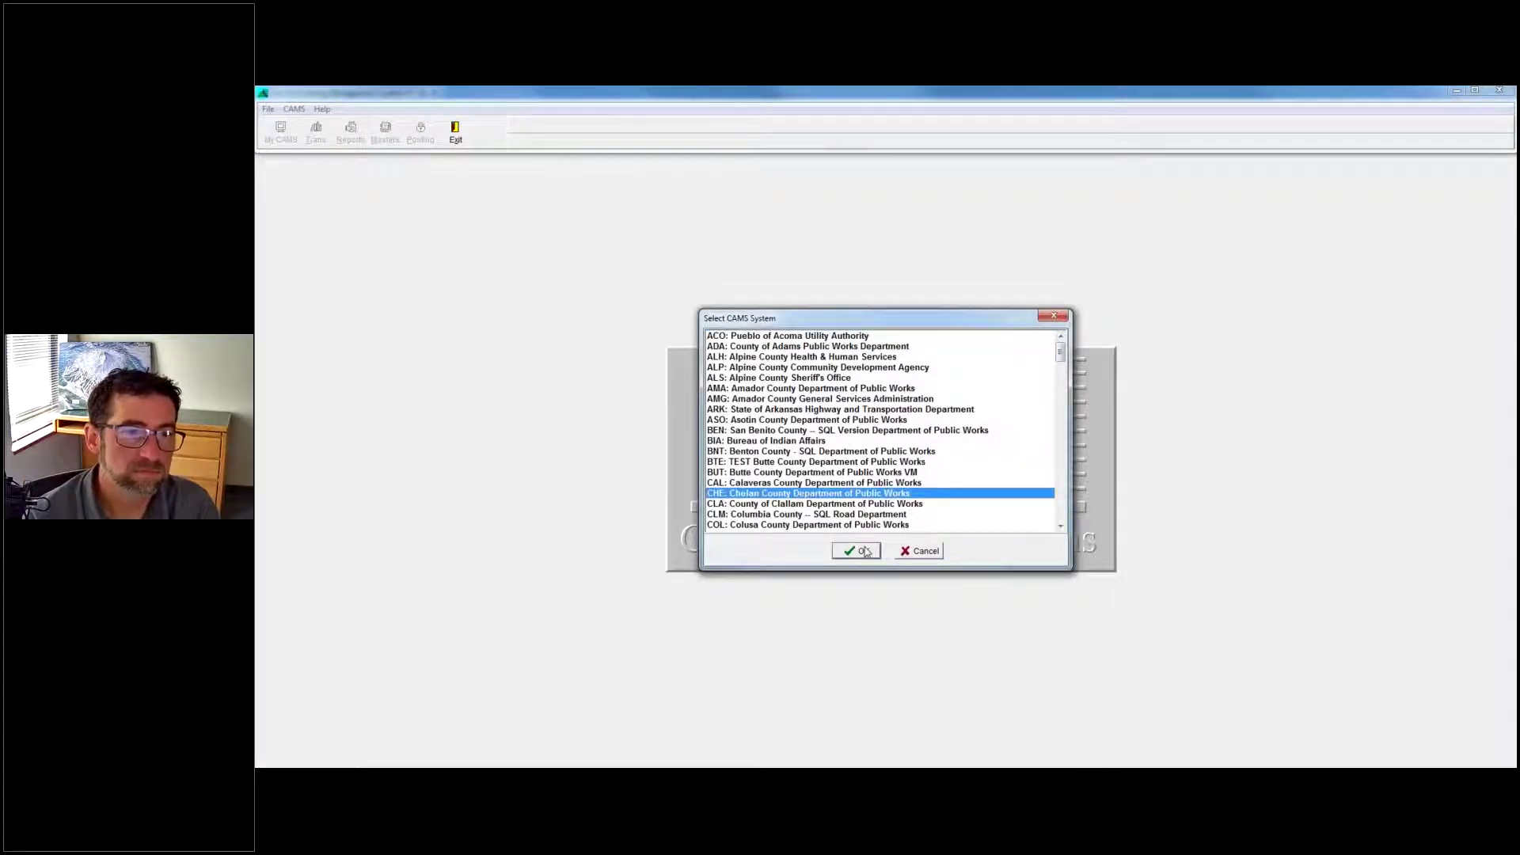
left_click(859, 551)
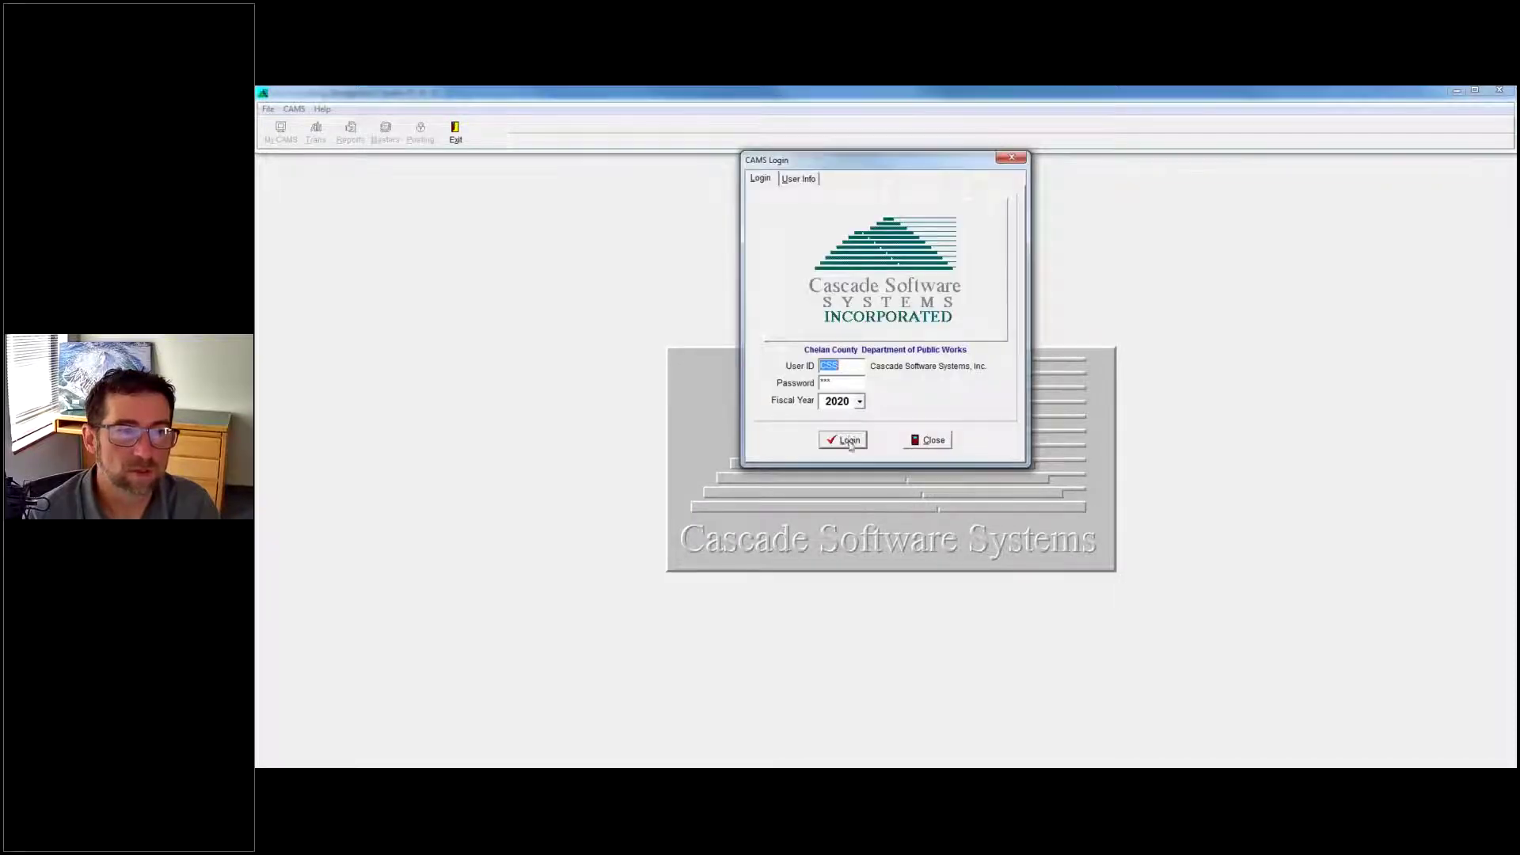
left_click(849, 442)
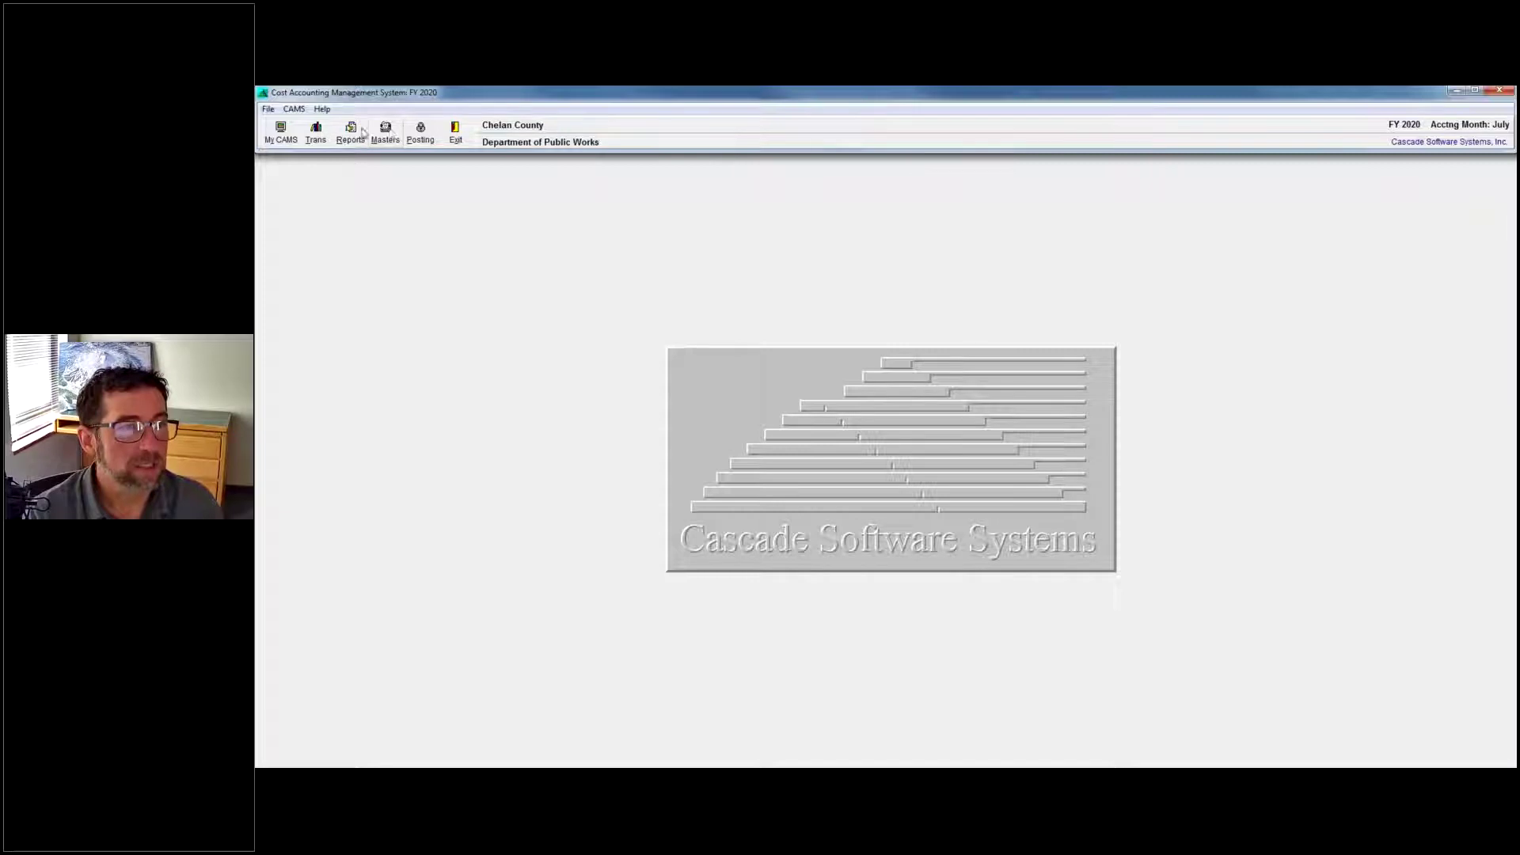
Open Repair Orders from Trans, showing the floor-mat installation order for a 2020 Ford Escape Hybrid.
left_click(316, 133)
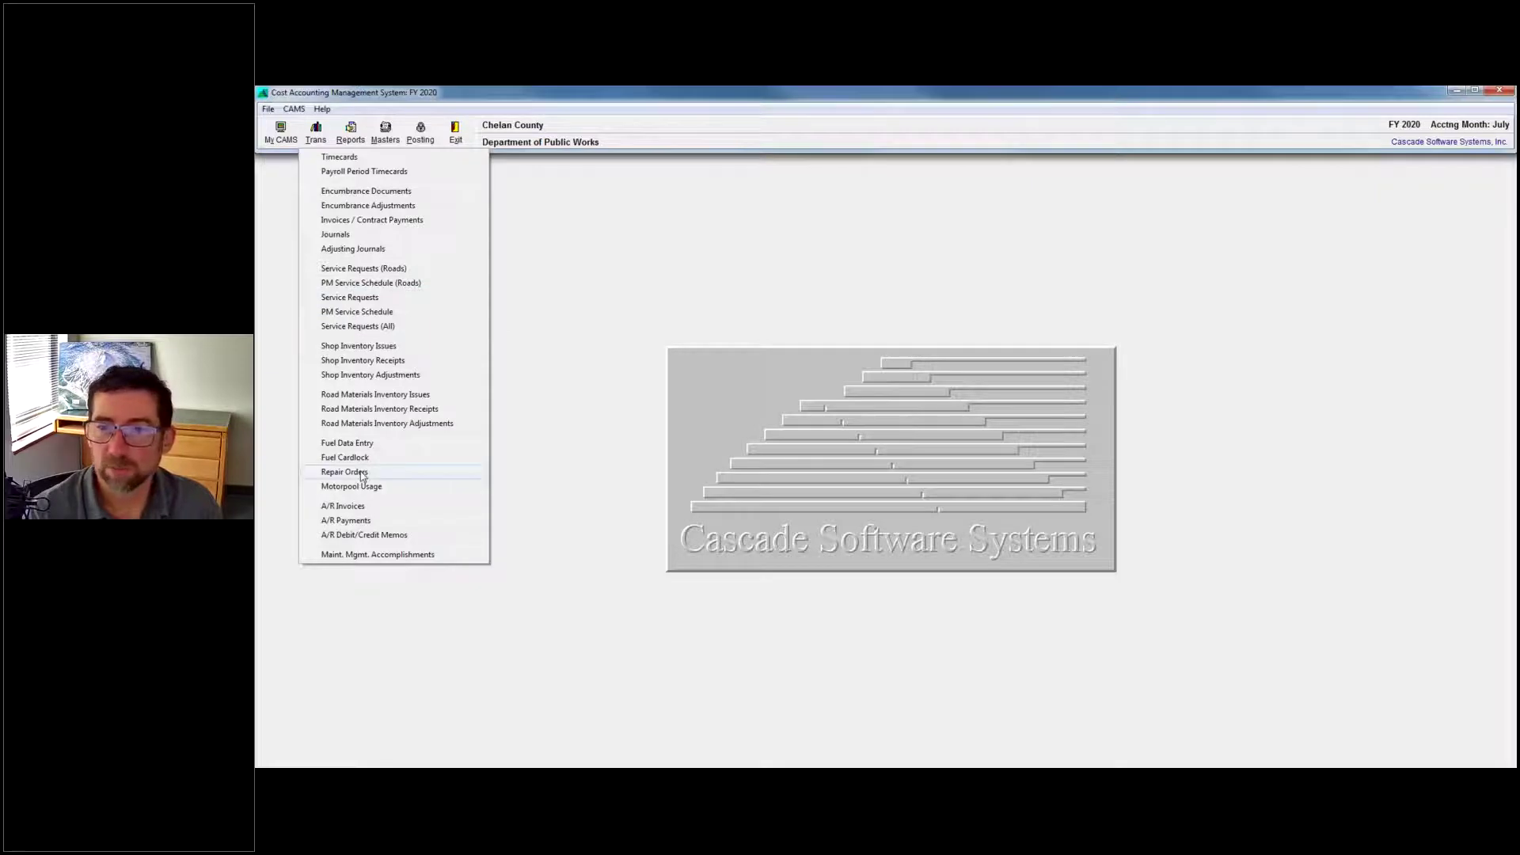
left_click(362, 472)
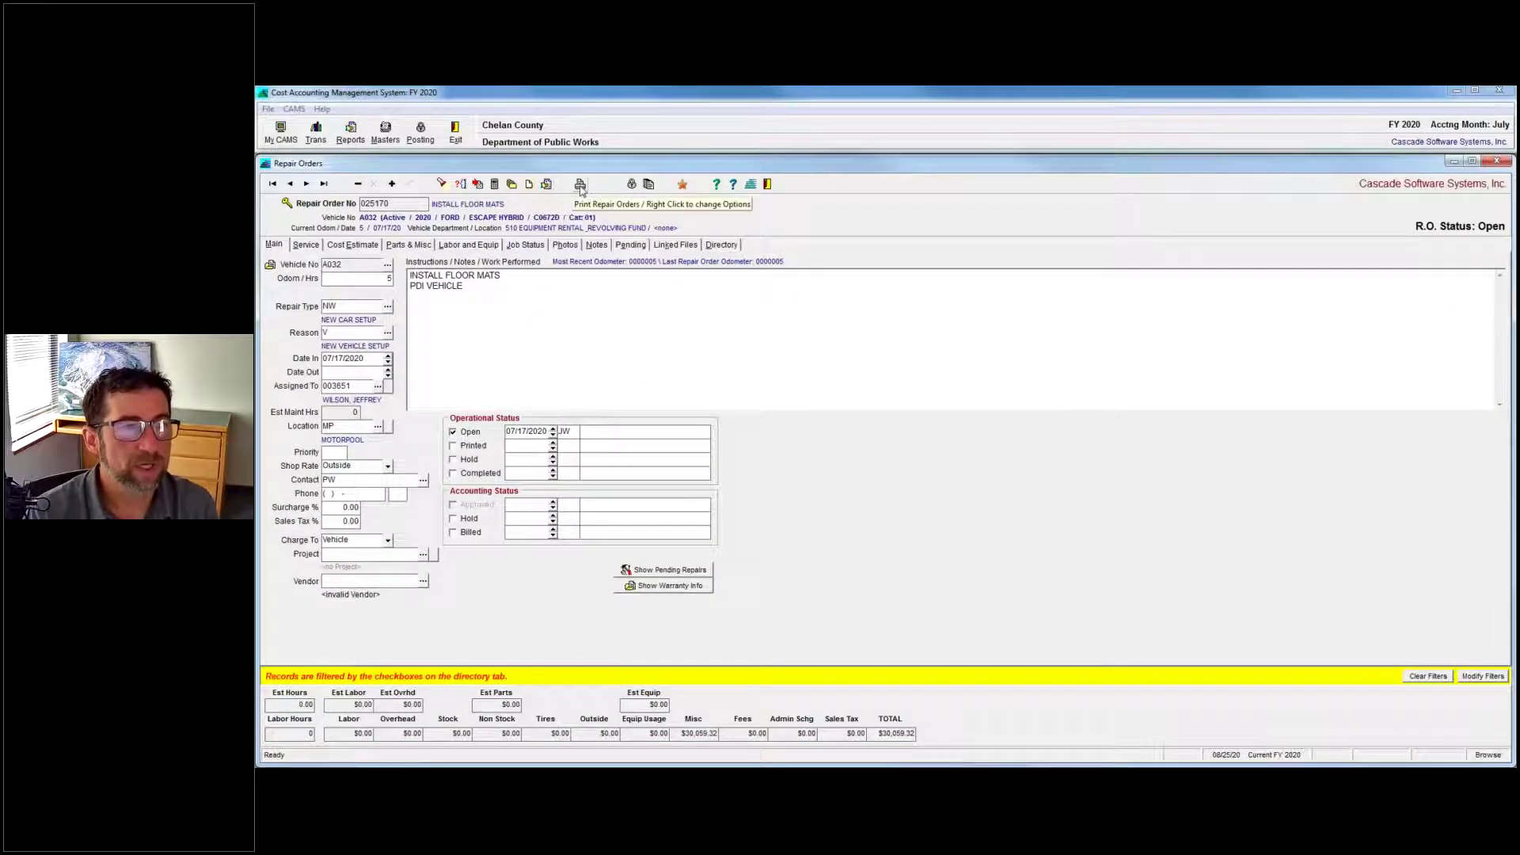
Open the Repair Order Forms print setup via the Print button's right-click options.
right_click(580, 188)
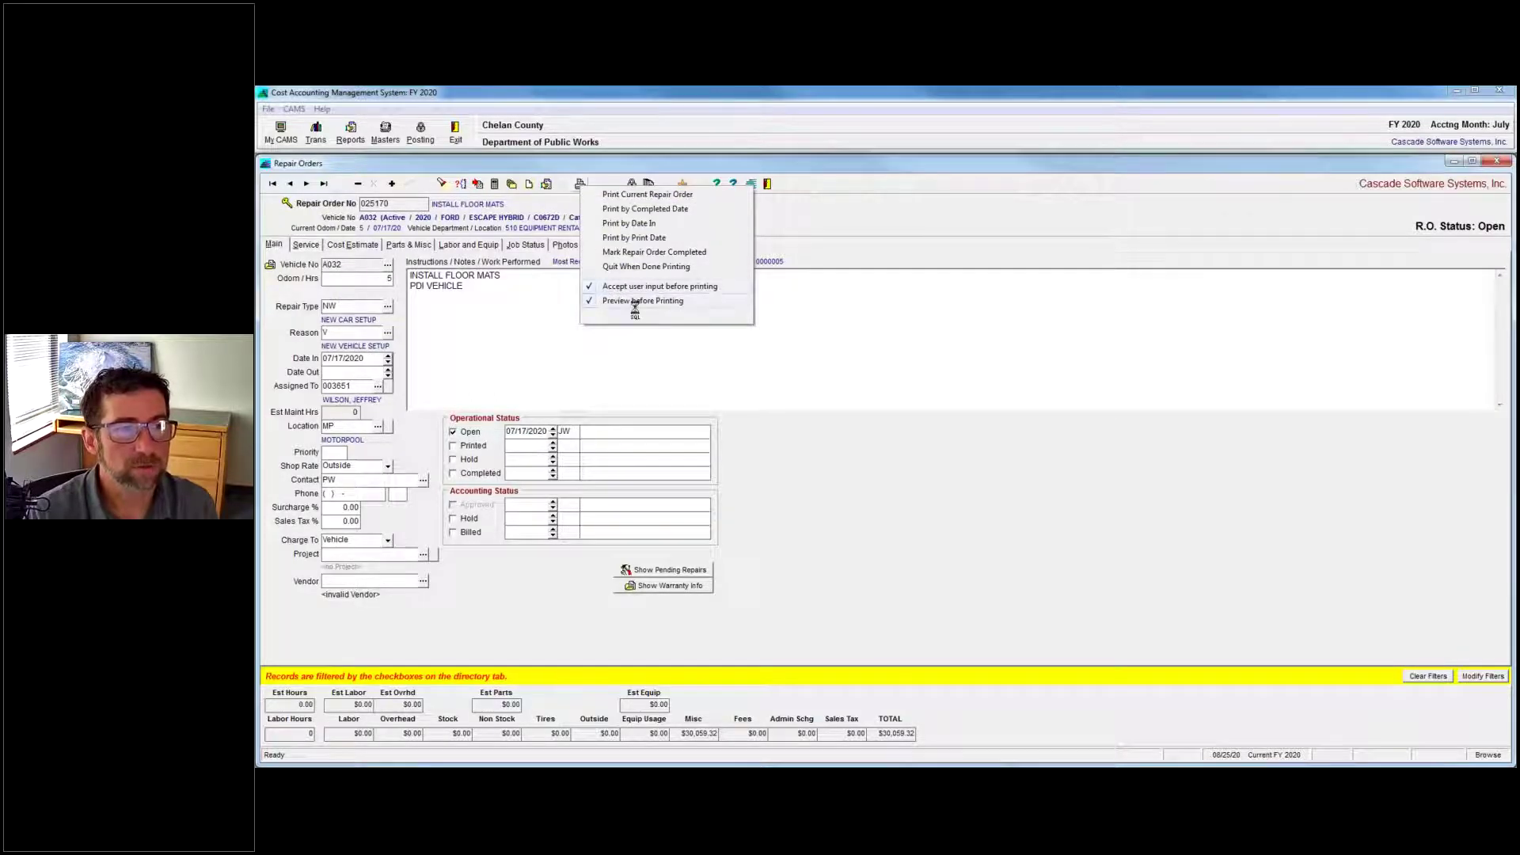
left_click(570, 197)
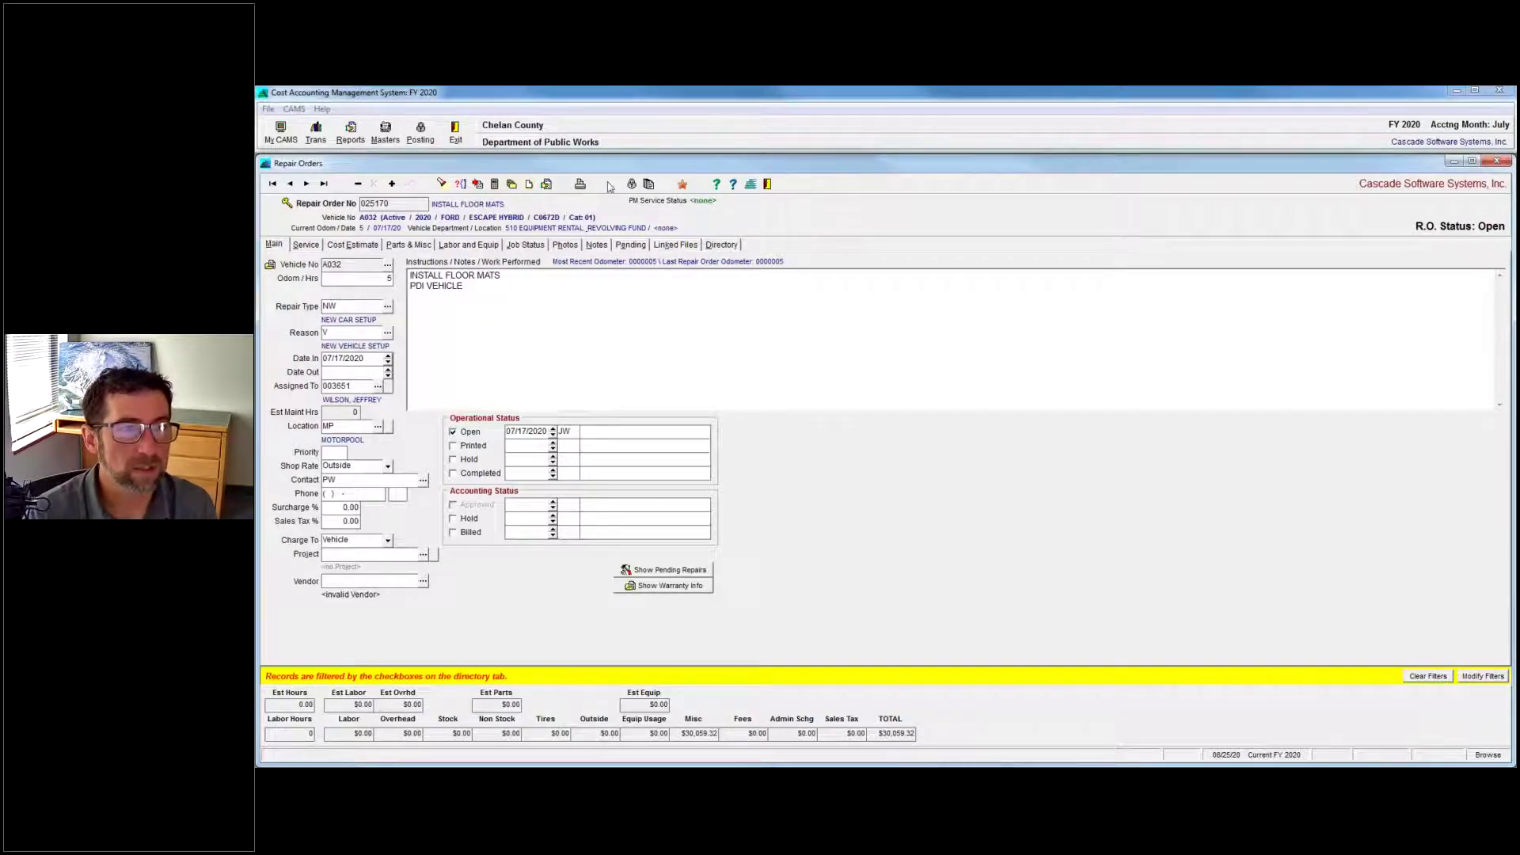
right_click(580, 184)
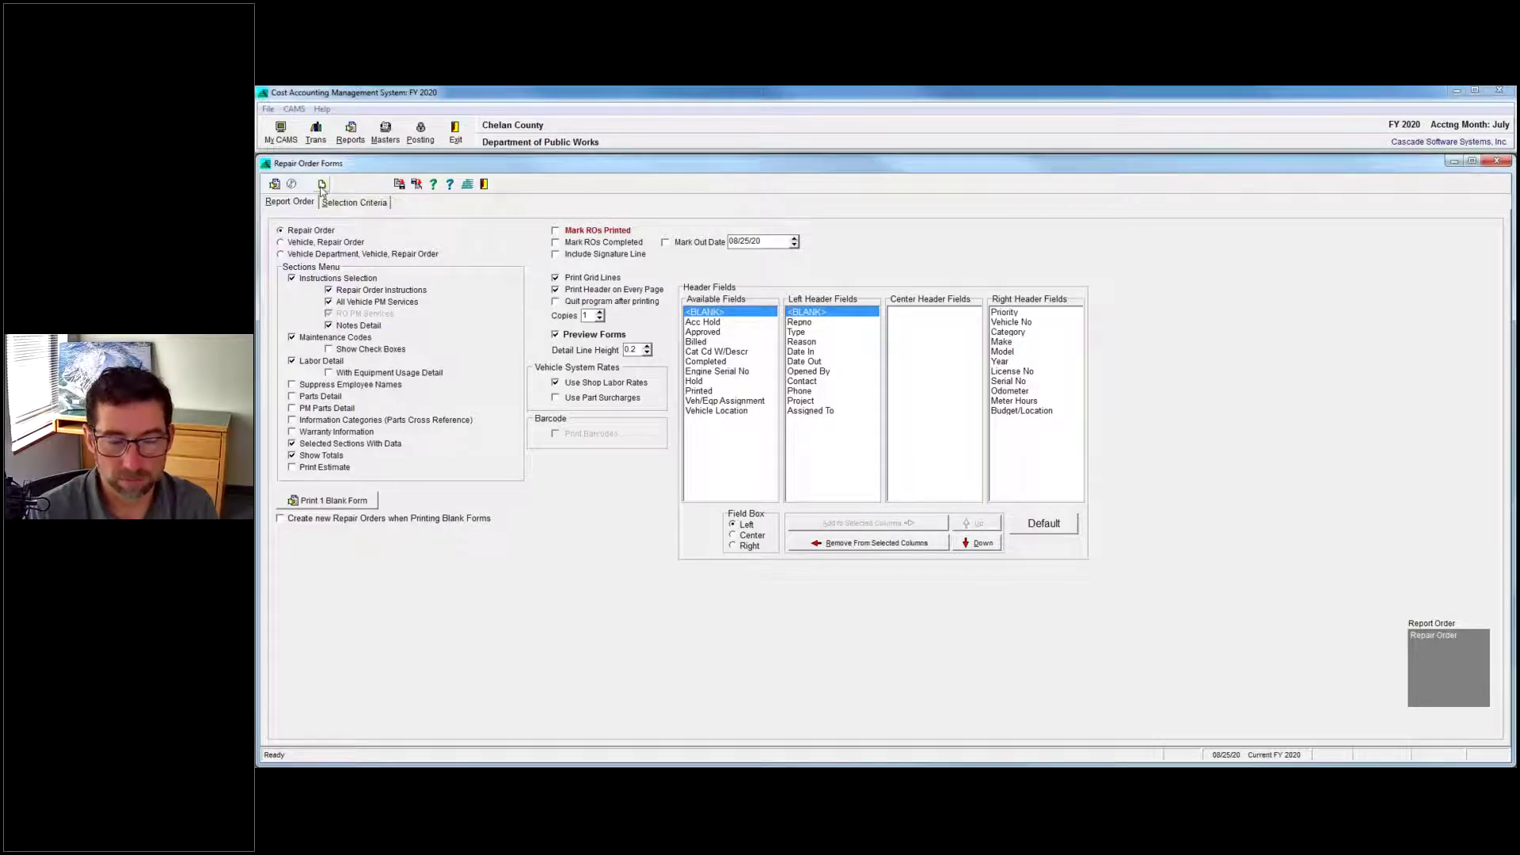
Review the installed printers in Print Setup, then cancel back to Report Settings unchanged.
left_click(322, 184)
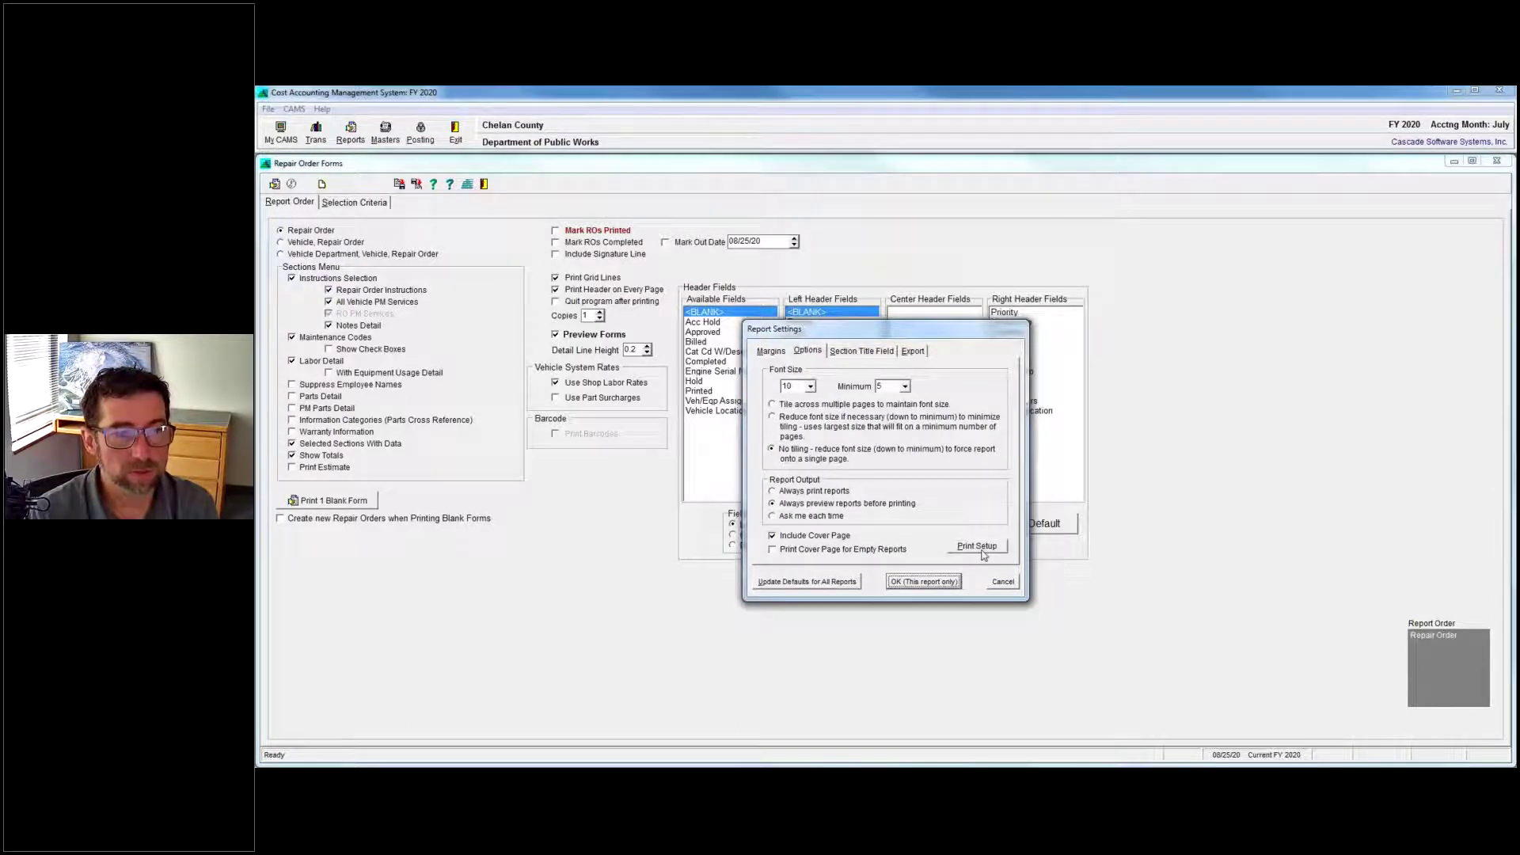
left_click(978, 547)
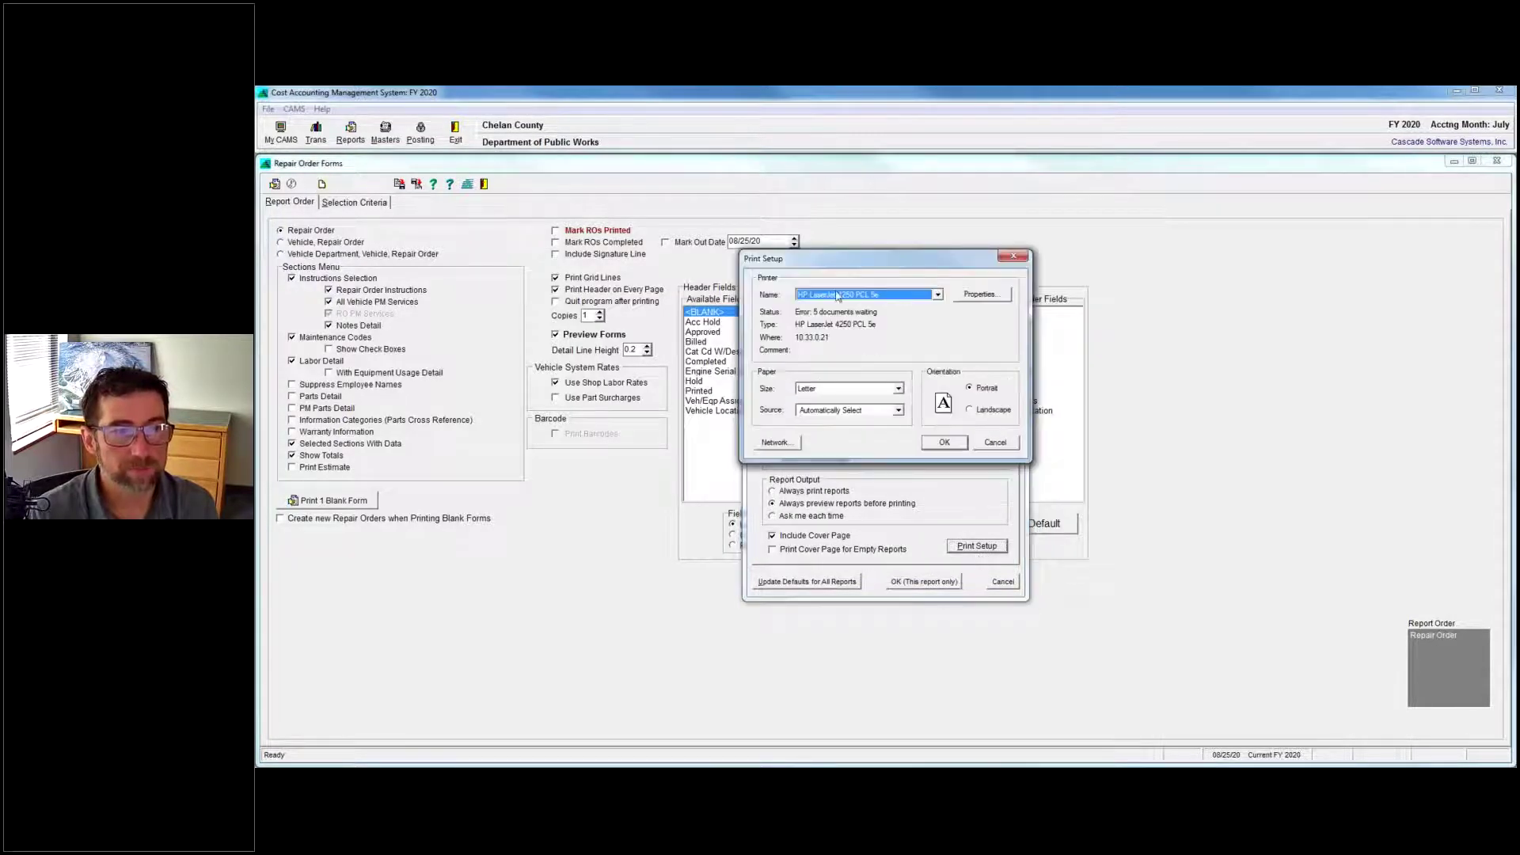
left_click(937, 295)
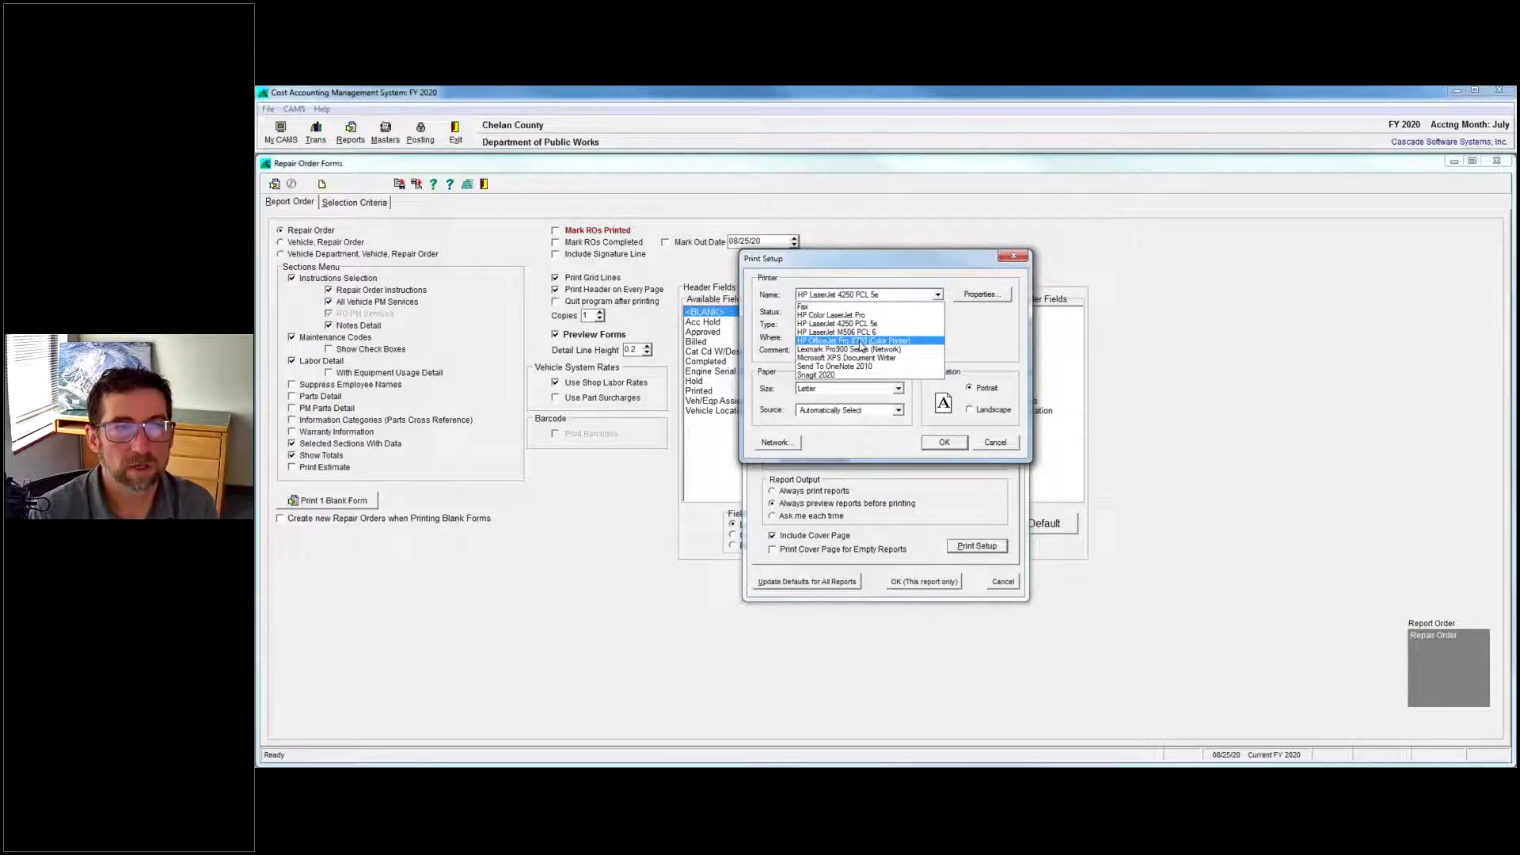
left_click(1003, 448)
left_click(997, 445)
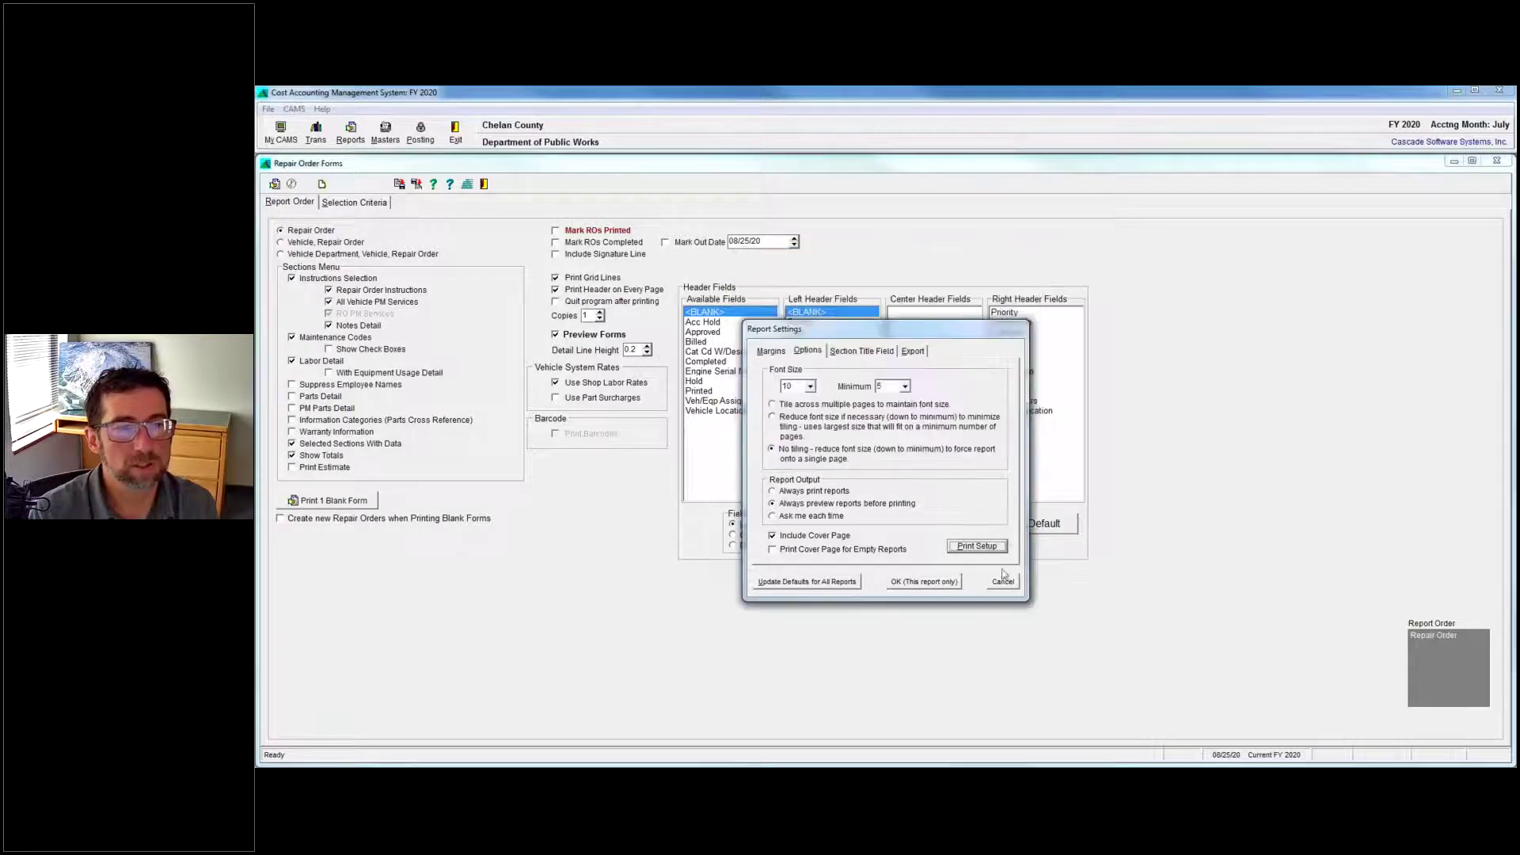
left_click(1003, 583)
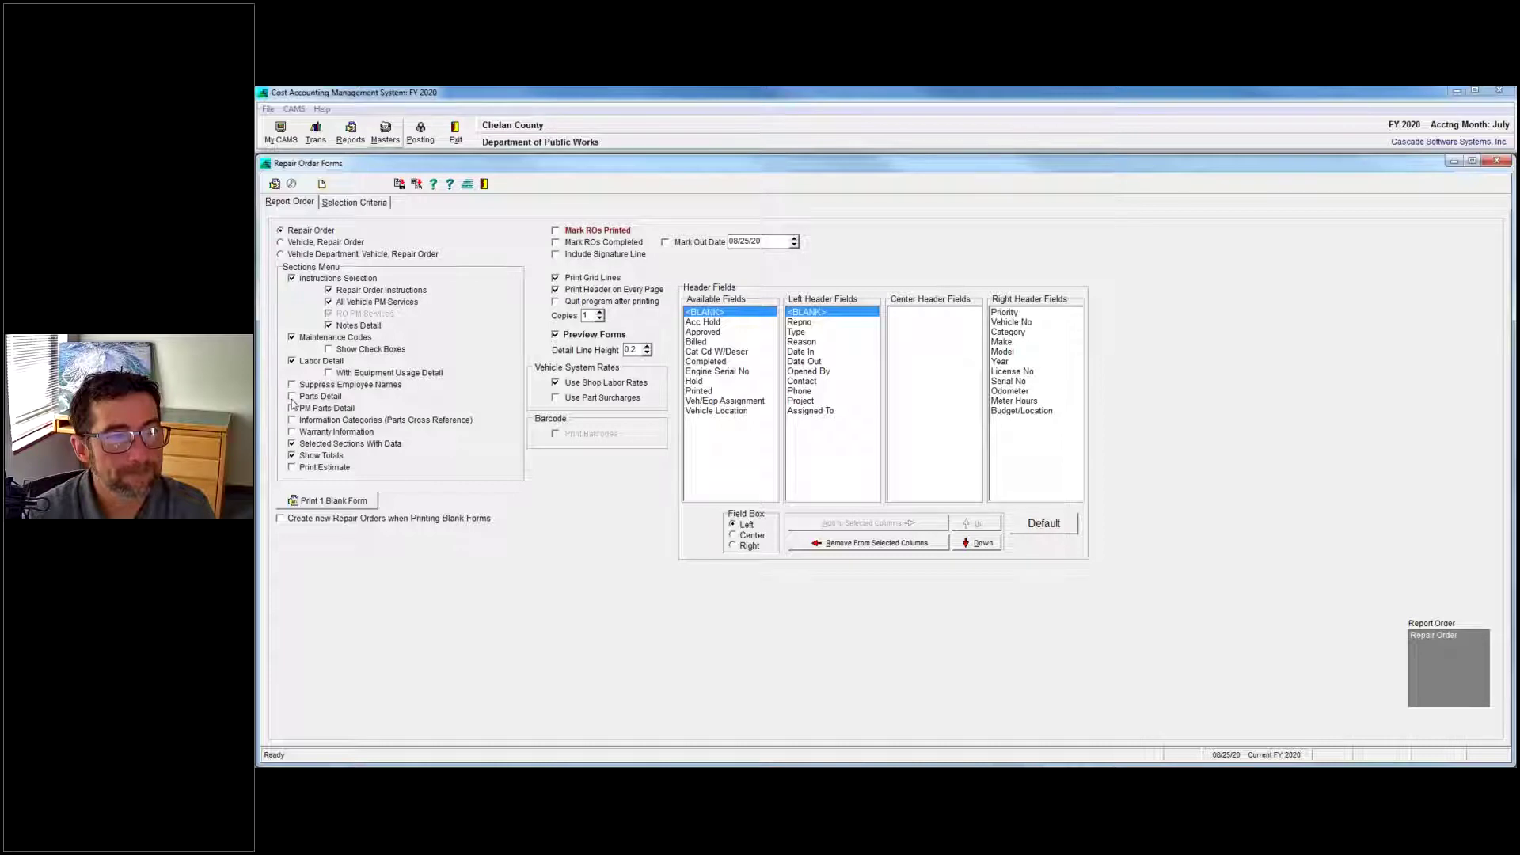
mouse_move(1142, 766)
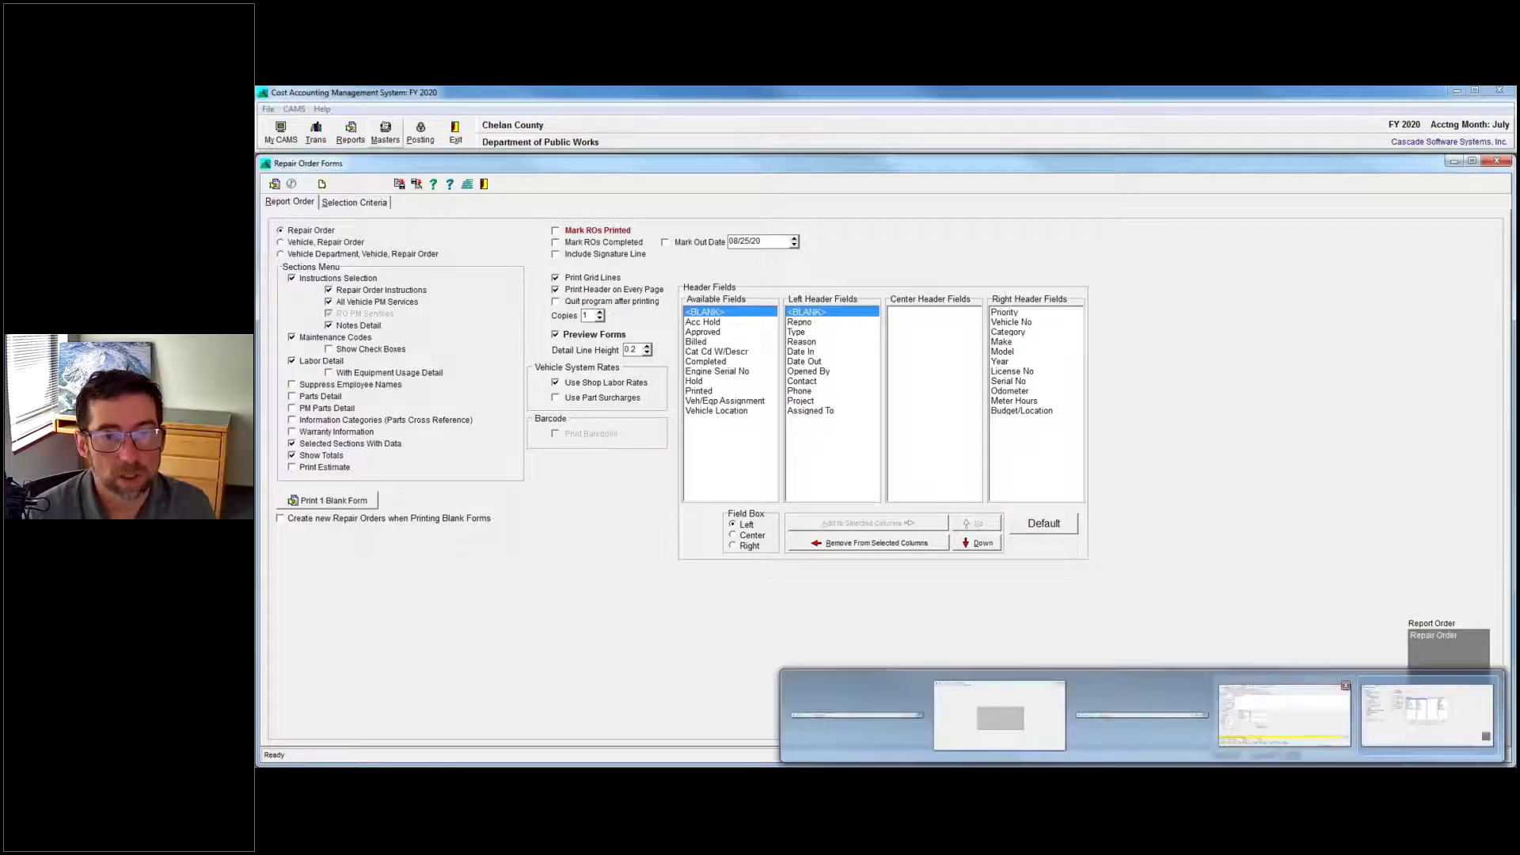
Bring repair order 025170 forward and check its Pending and Parts & Misc tabs, returning to Main.
left_click(1284, 715)
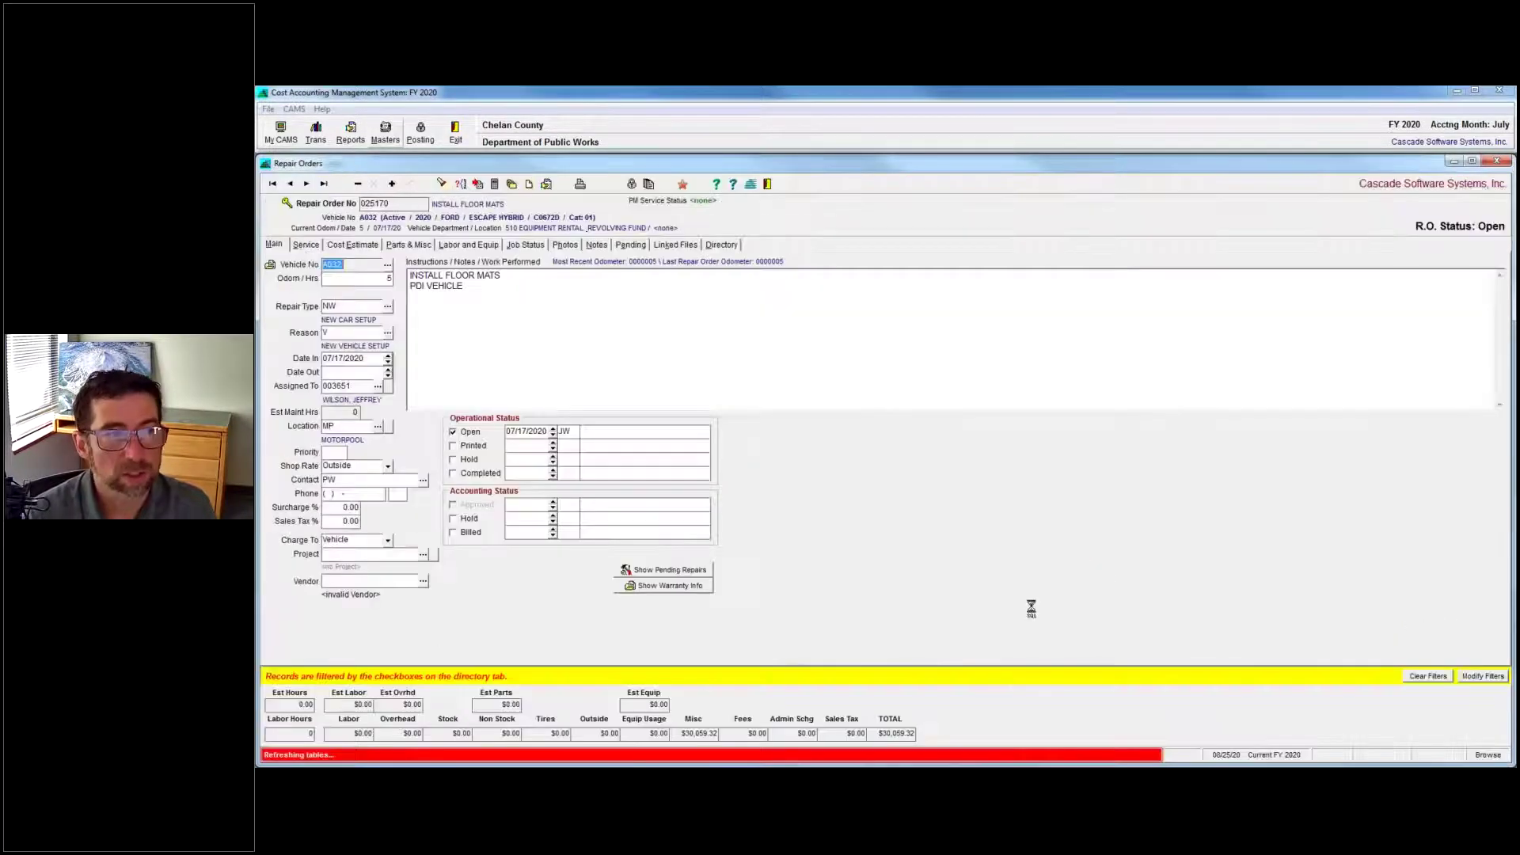
left_click(630, 246)
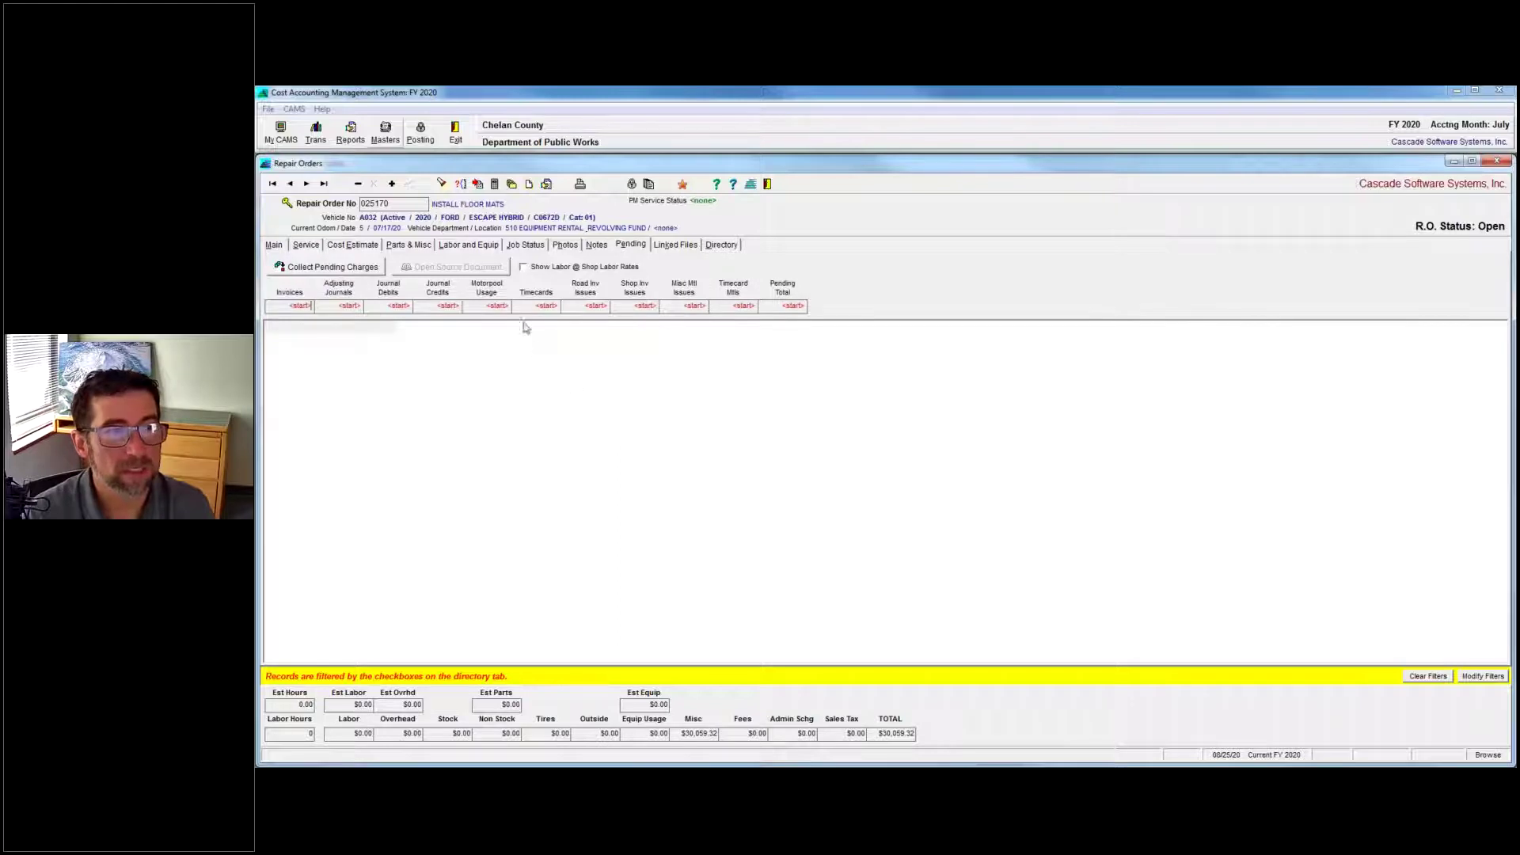
left_click(398, 247)
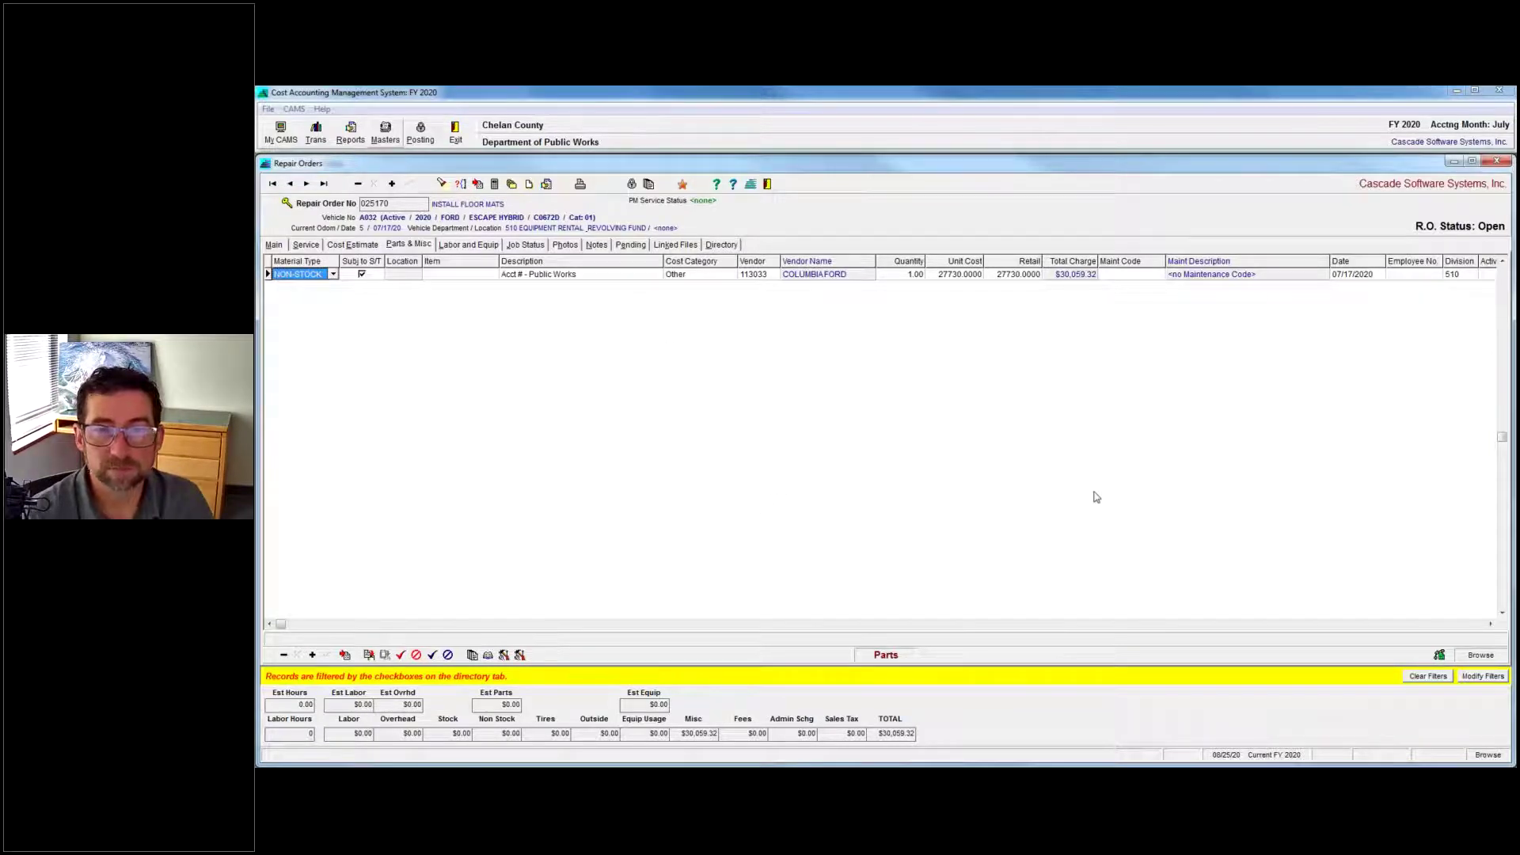
left_click(277, 244)
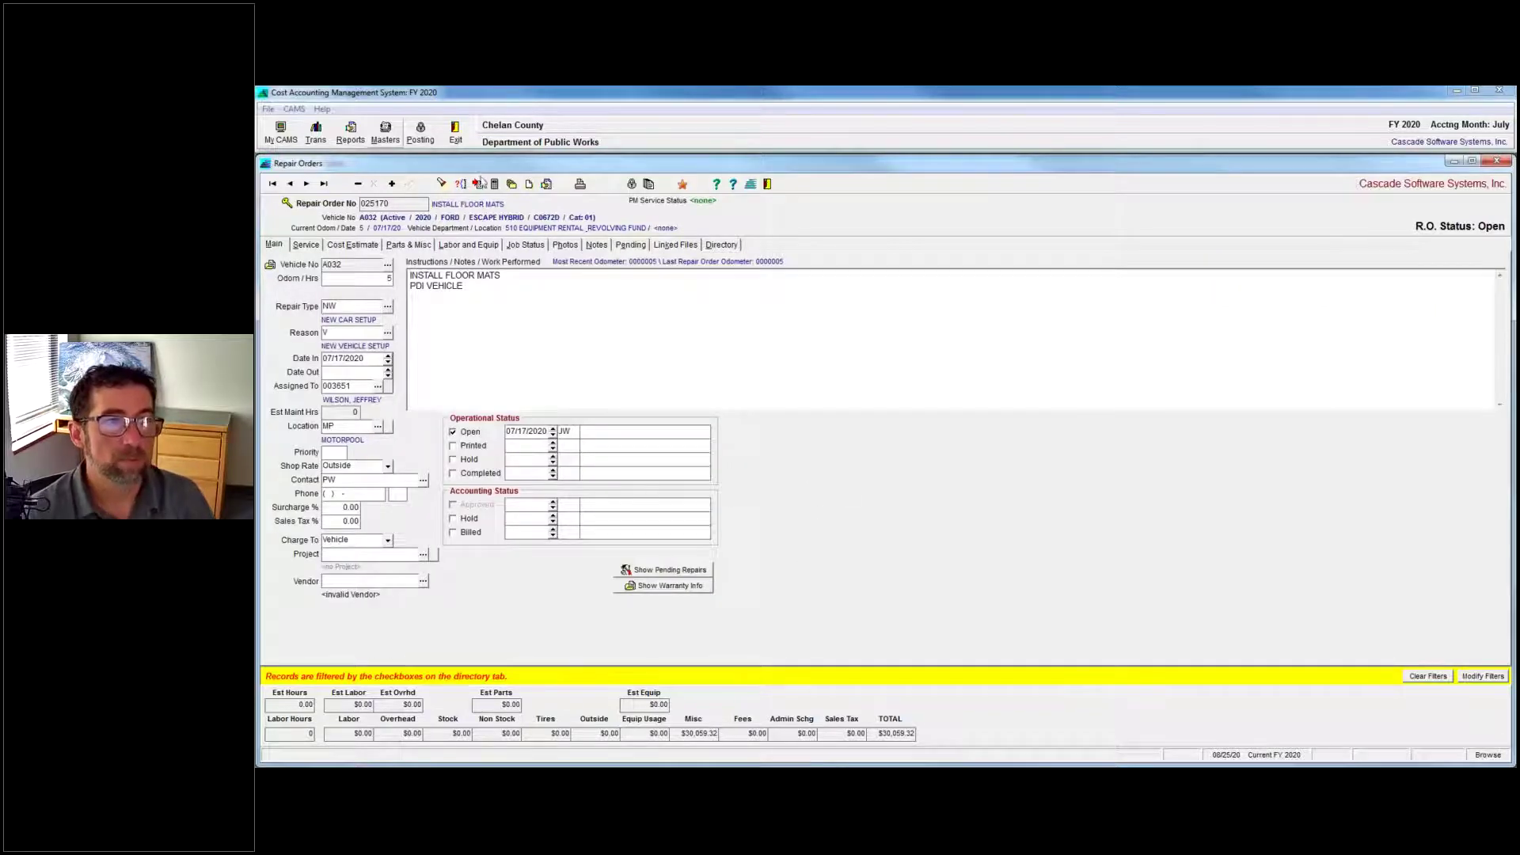
Use HP Color LaserJet Pro for this repair order report only, declining to make it permanent.
left_click(532, 185)
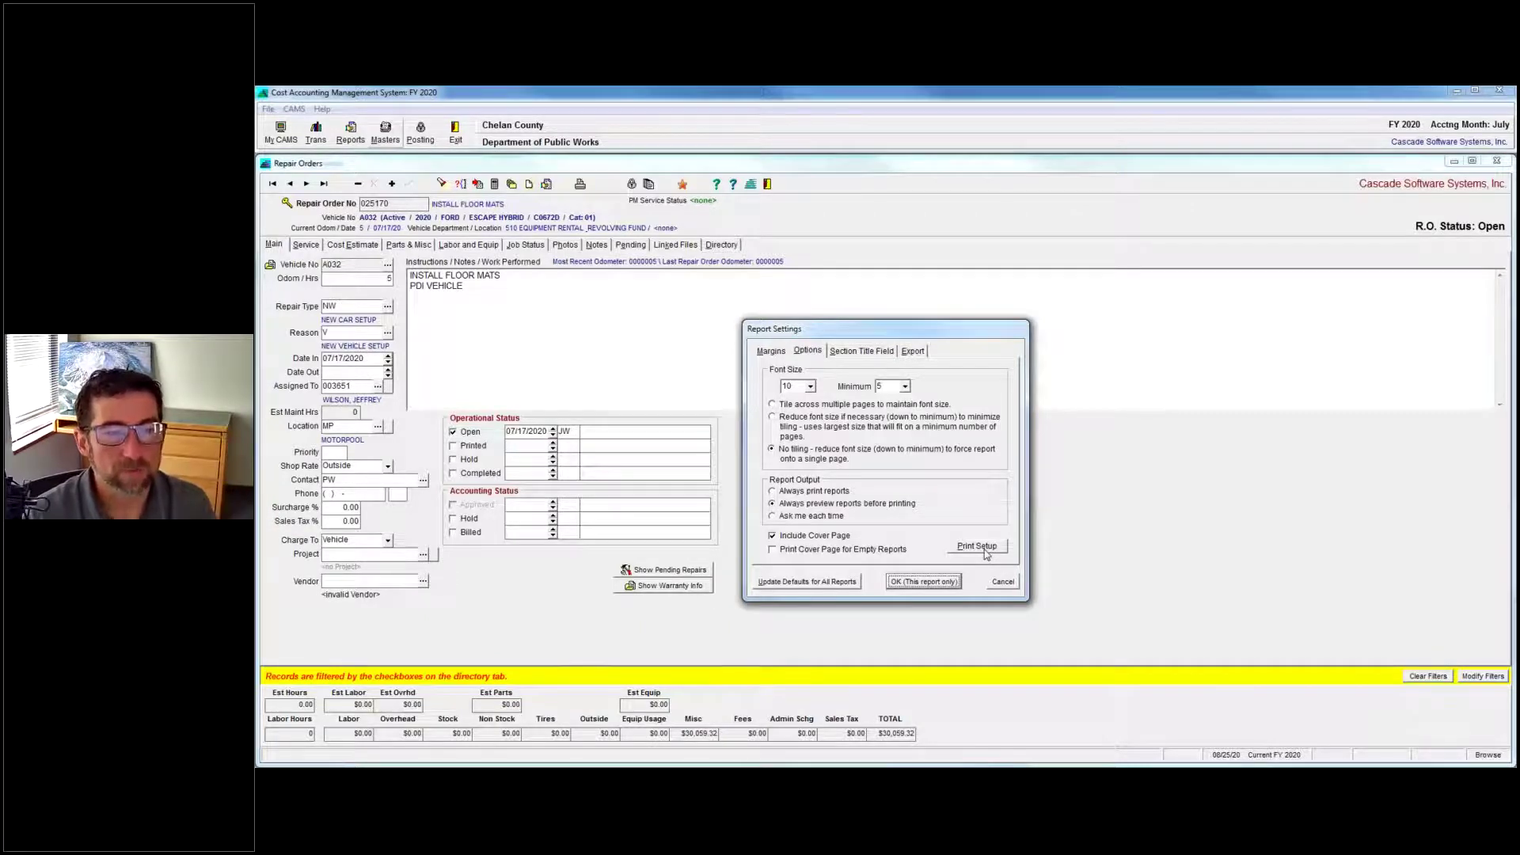
left_click(982, 550)
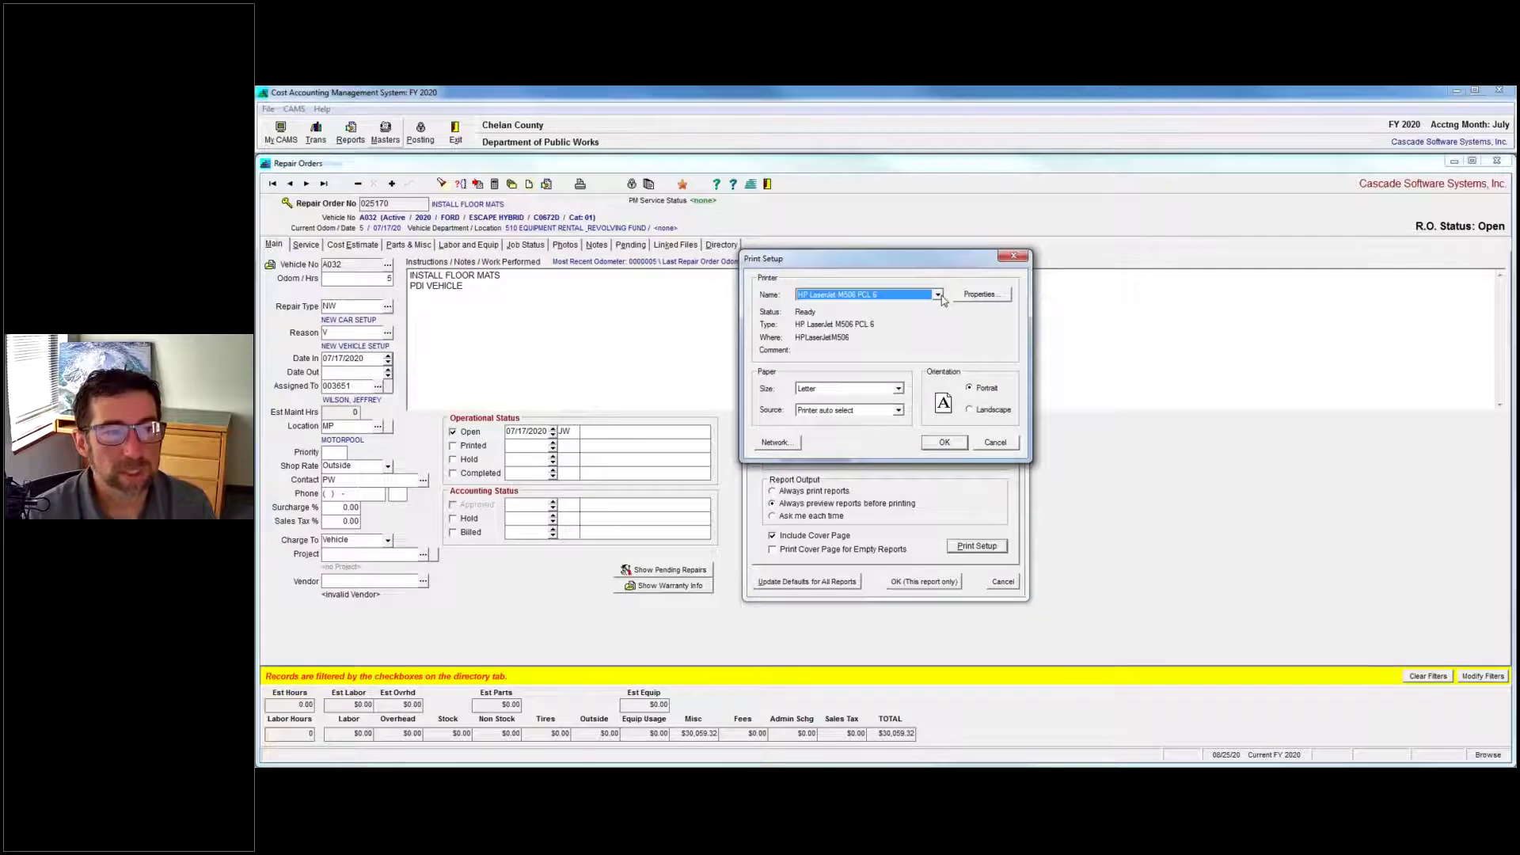
left_click(937, 295)
left_click(860, 316)
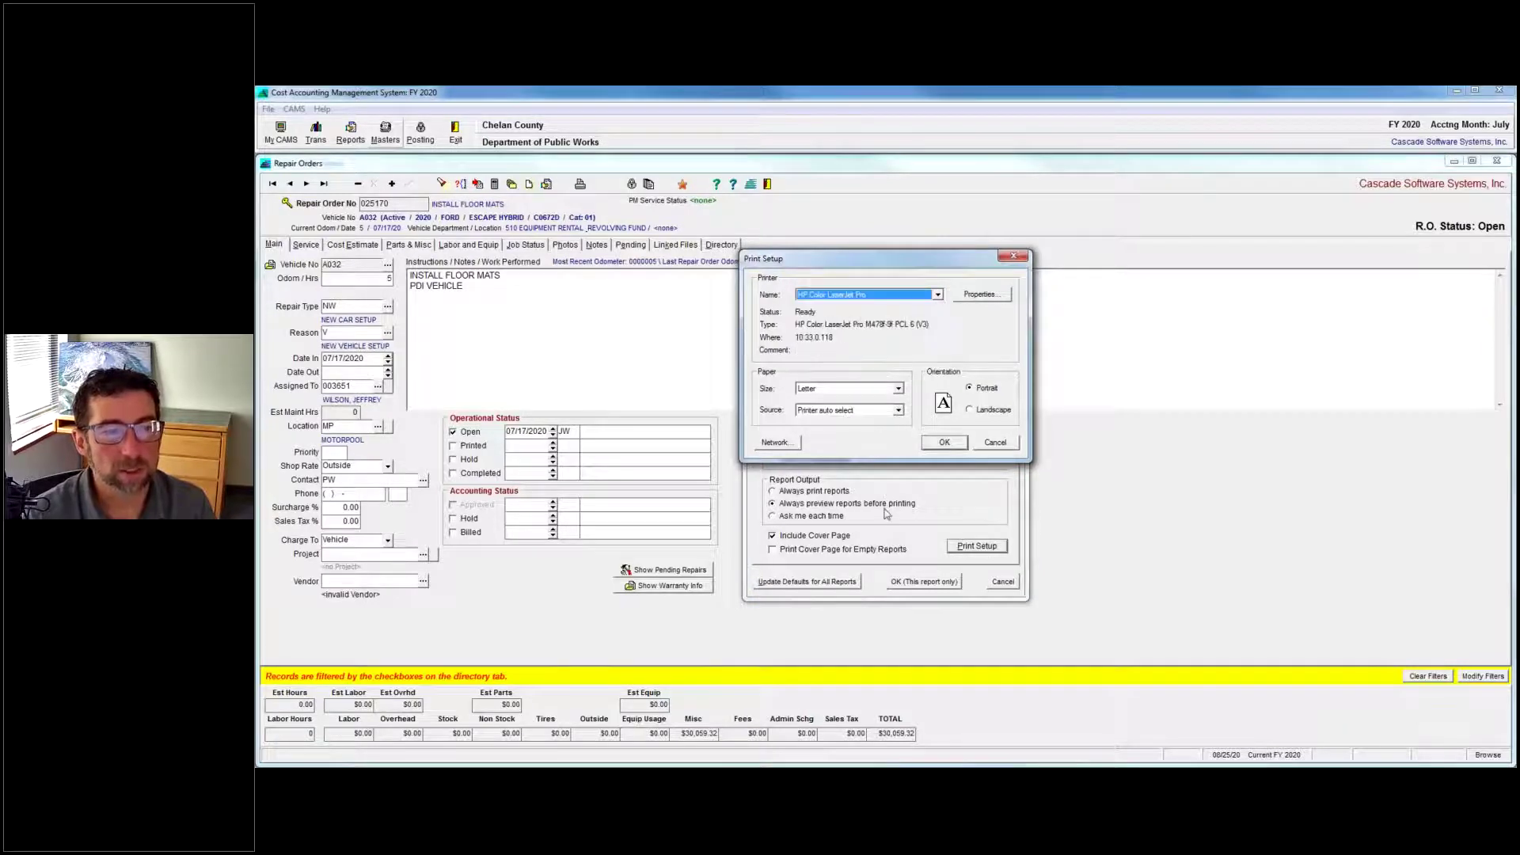
left_click(944, 443)
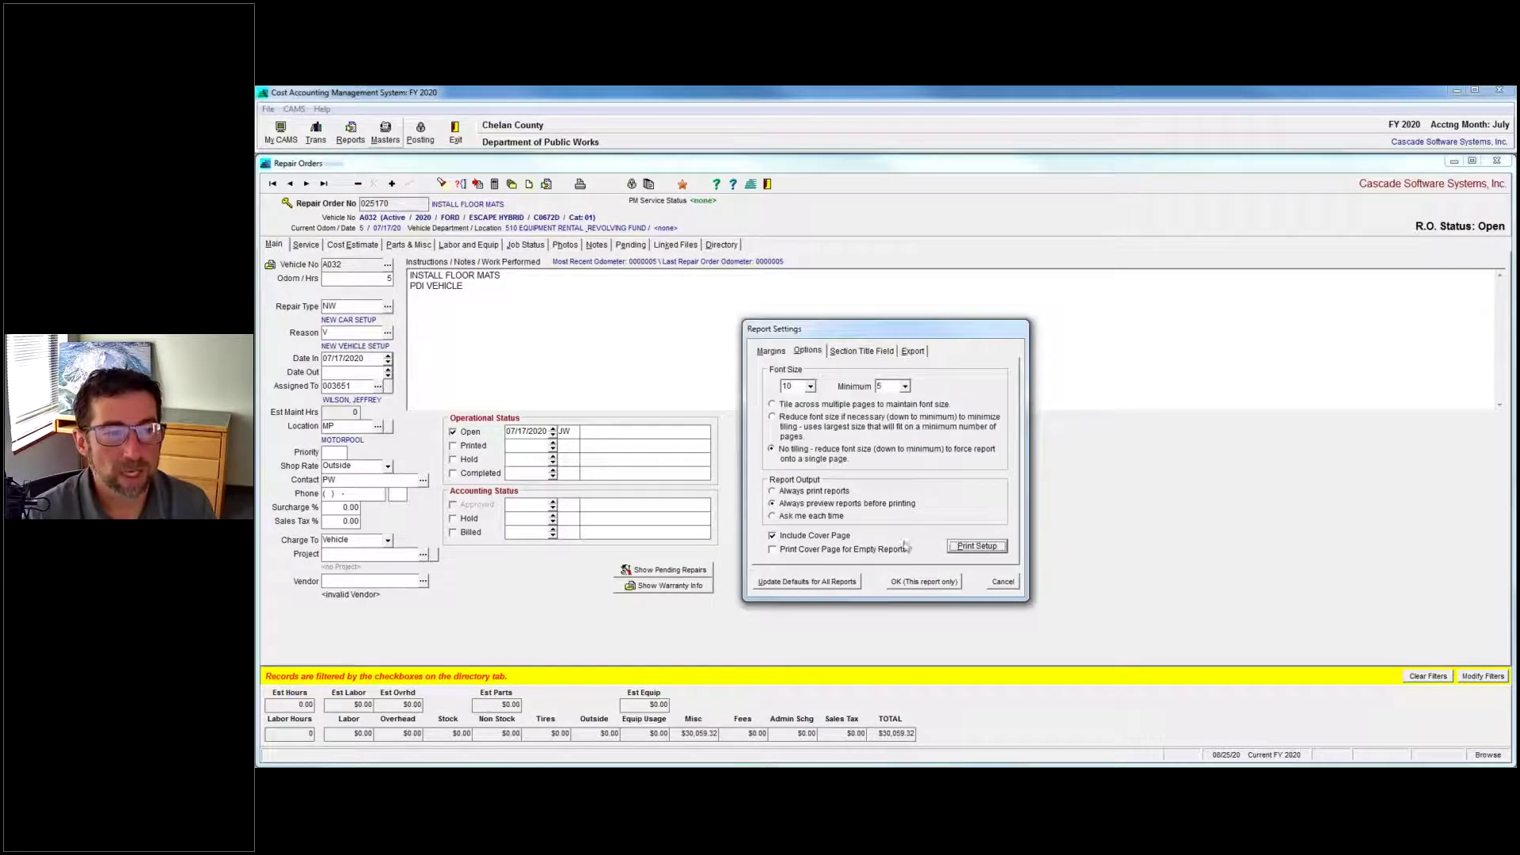
left_click(949, 586)
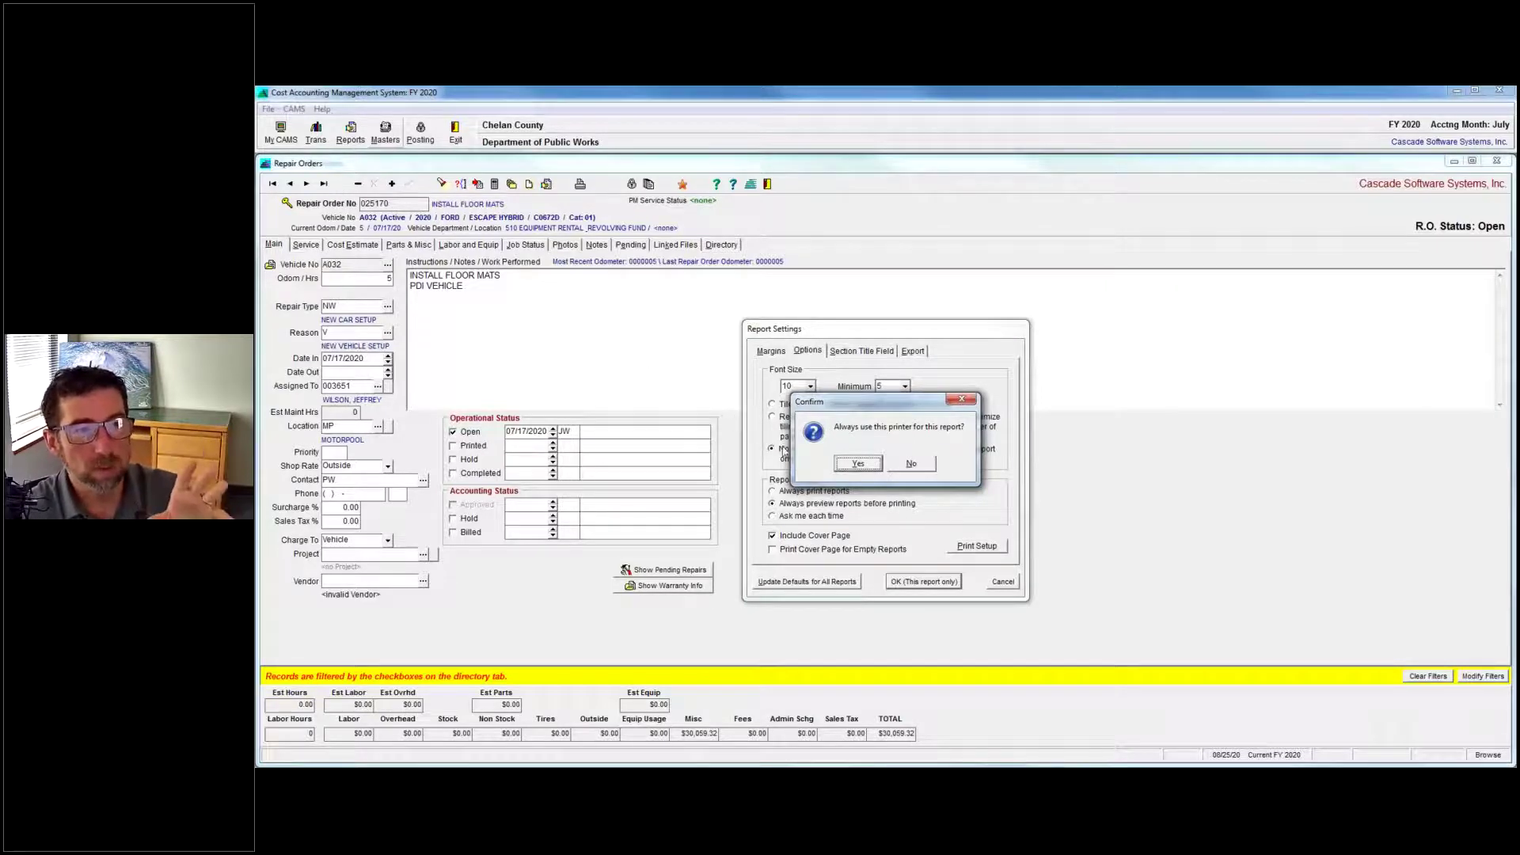
left_click(911, 466)
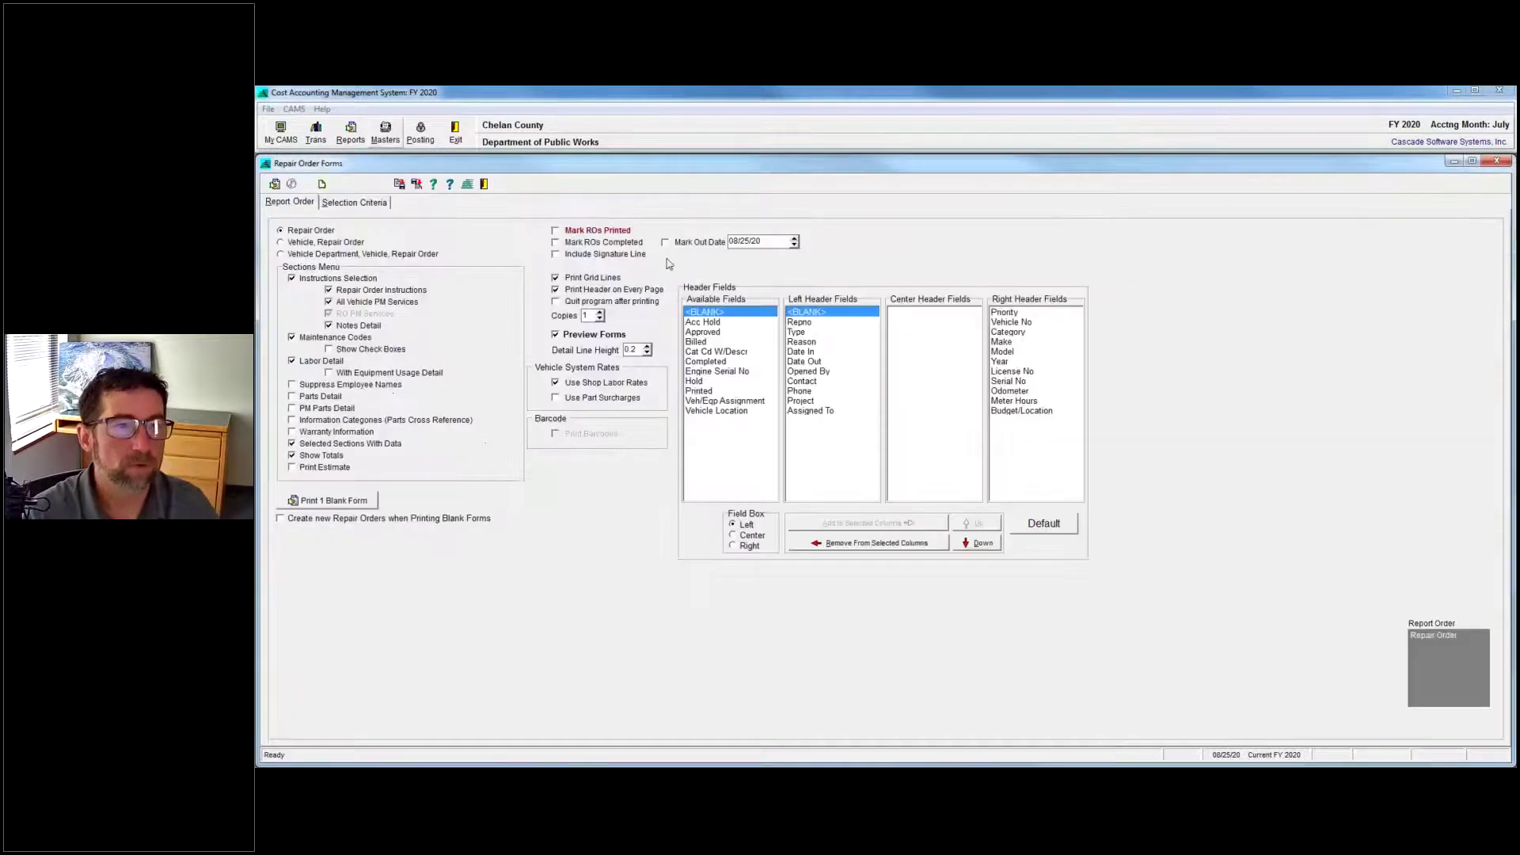
Choose HP Color LaserJet Pro in Print Setup and confirm always using it for Repair Order Forms.
left_click(324, 185)
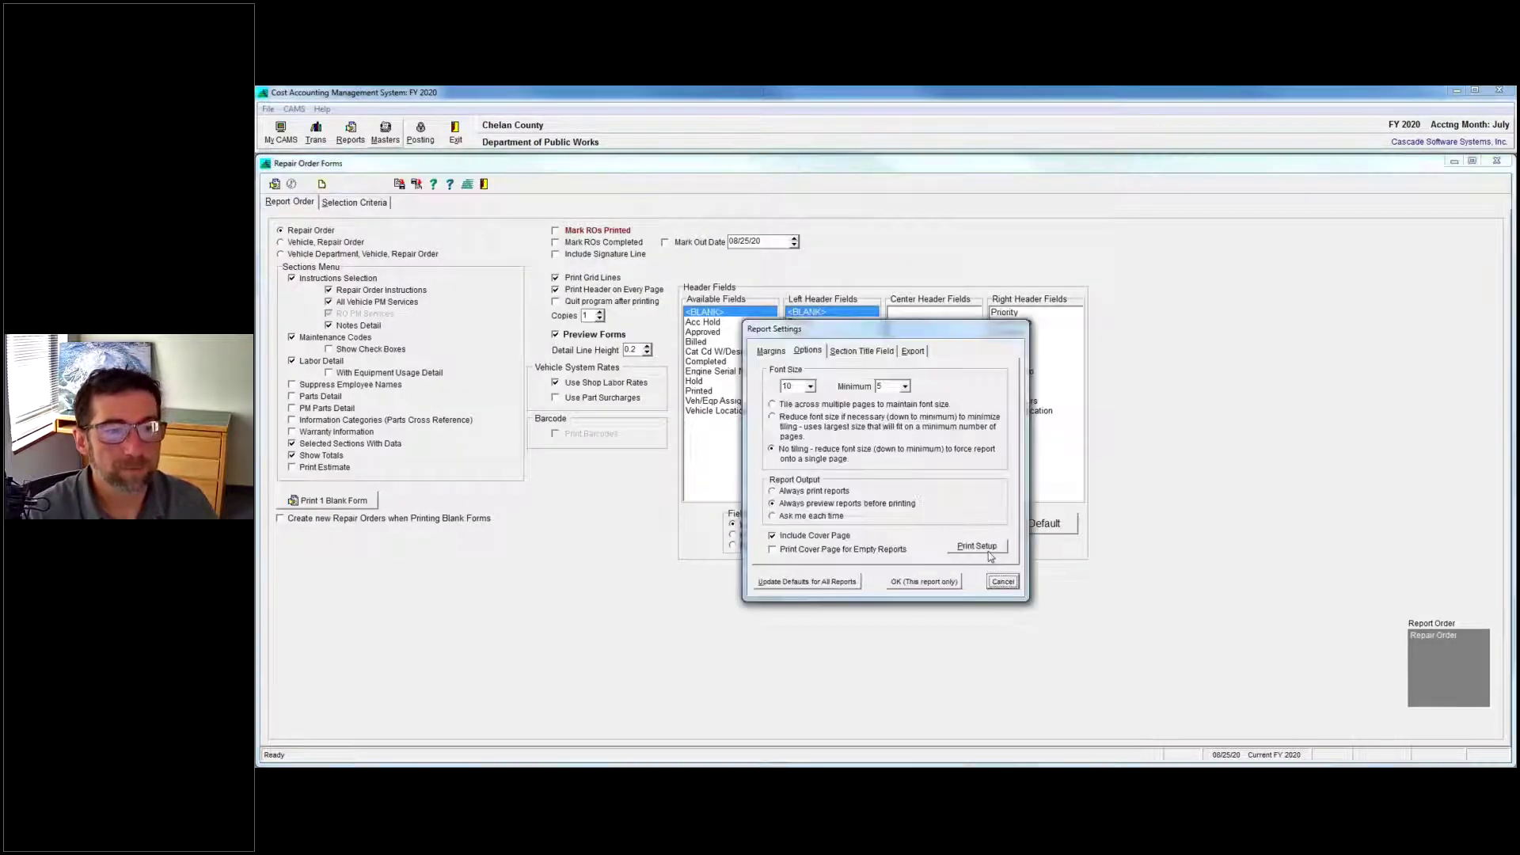
left_click(977, 546)
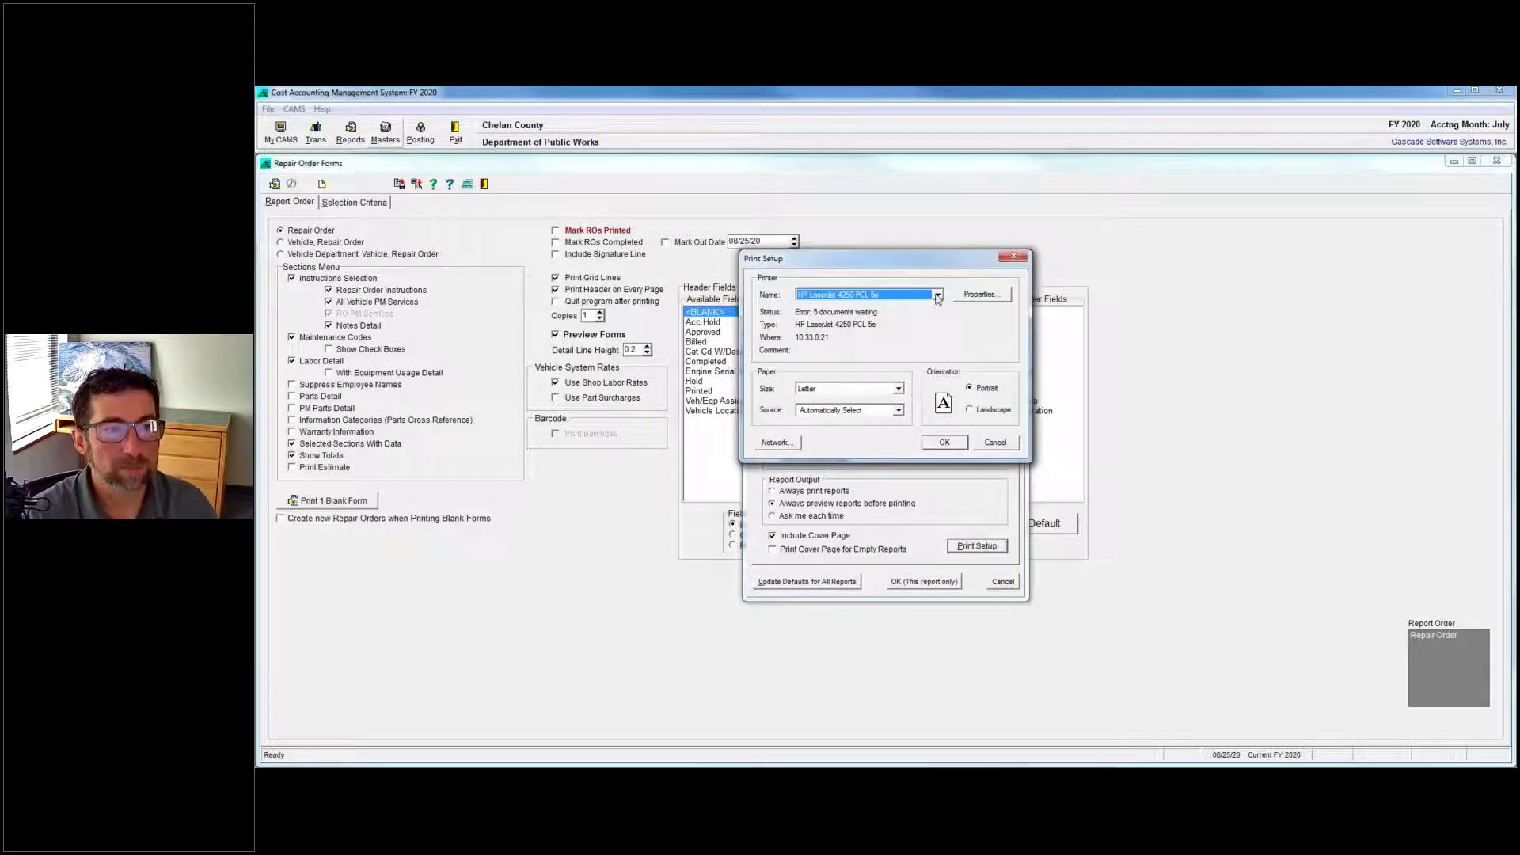
left_click(937, 294)
left_click(819, 310)
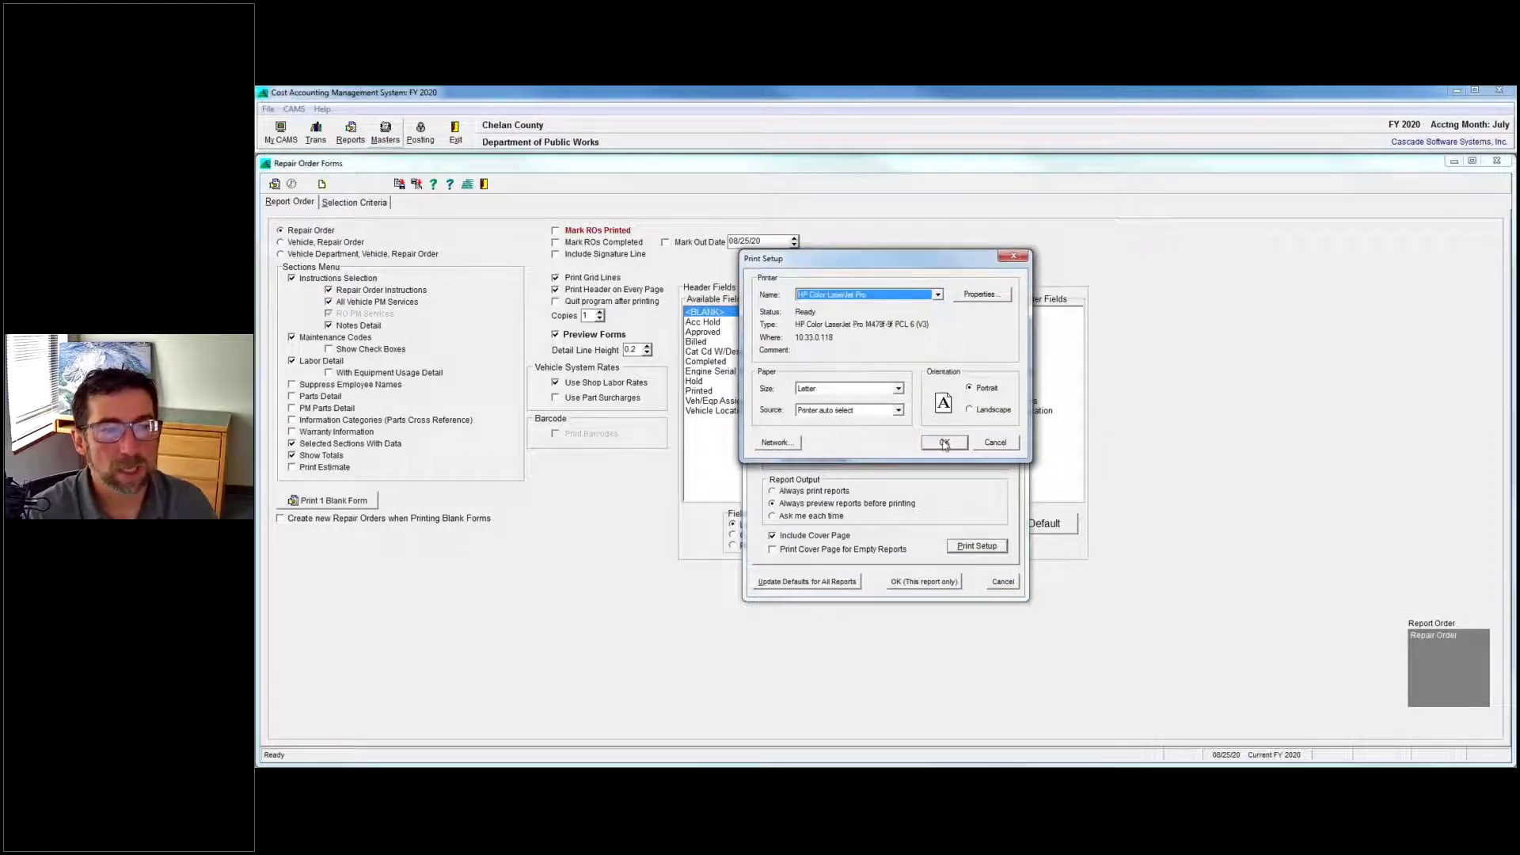
left_click(944, 443)
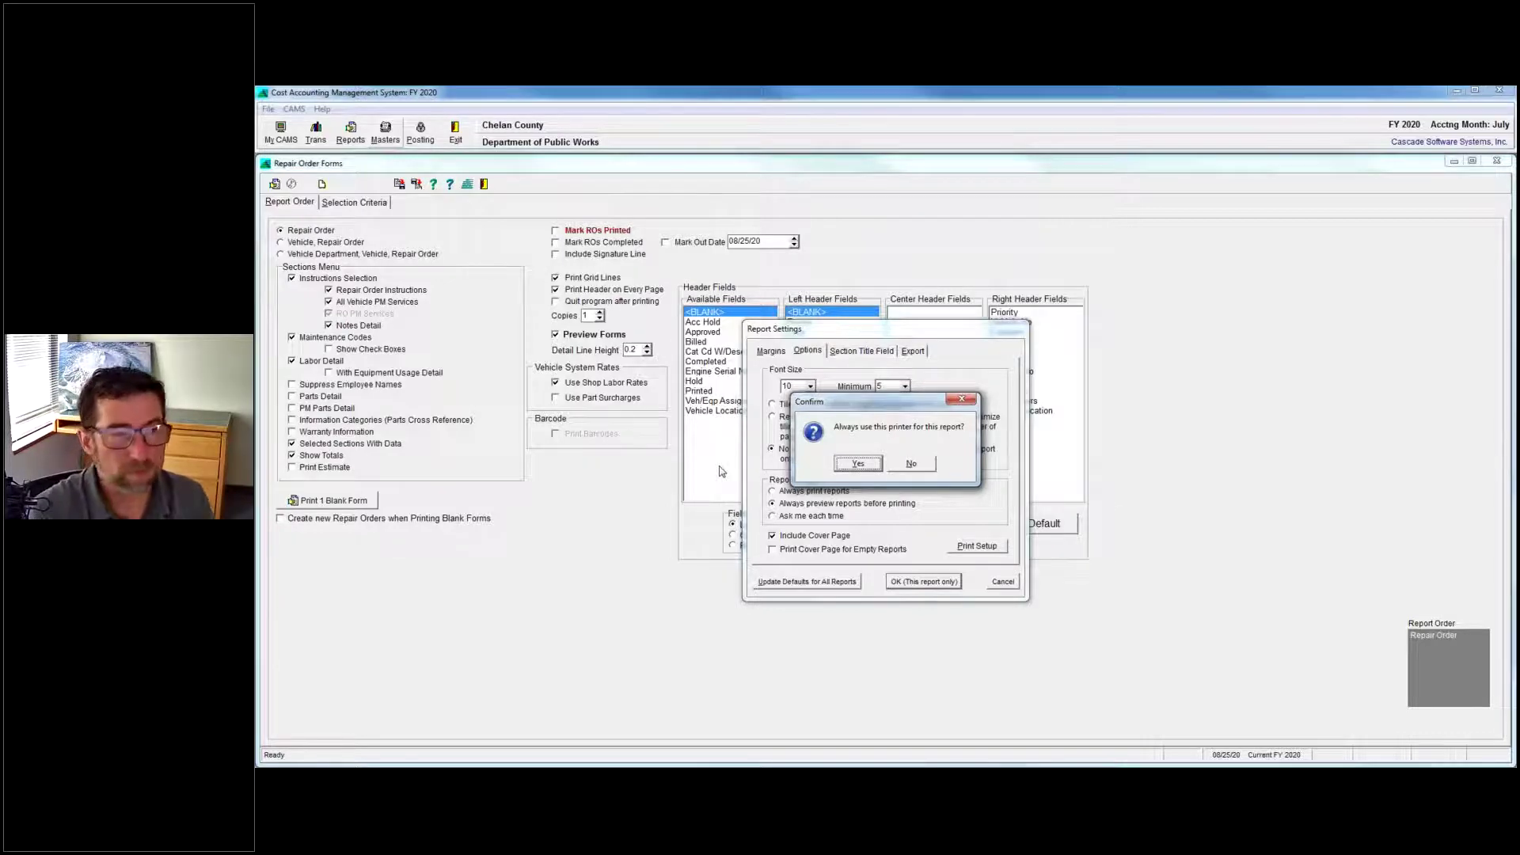
left_click(859, 467)
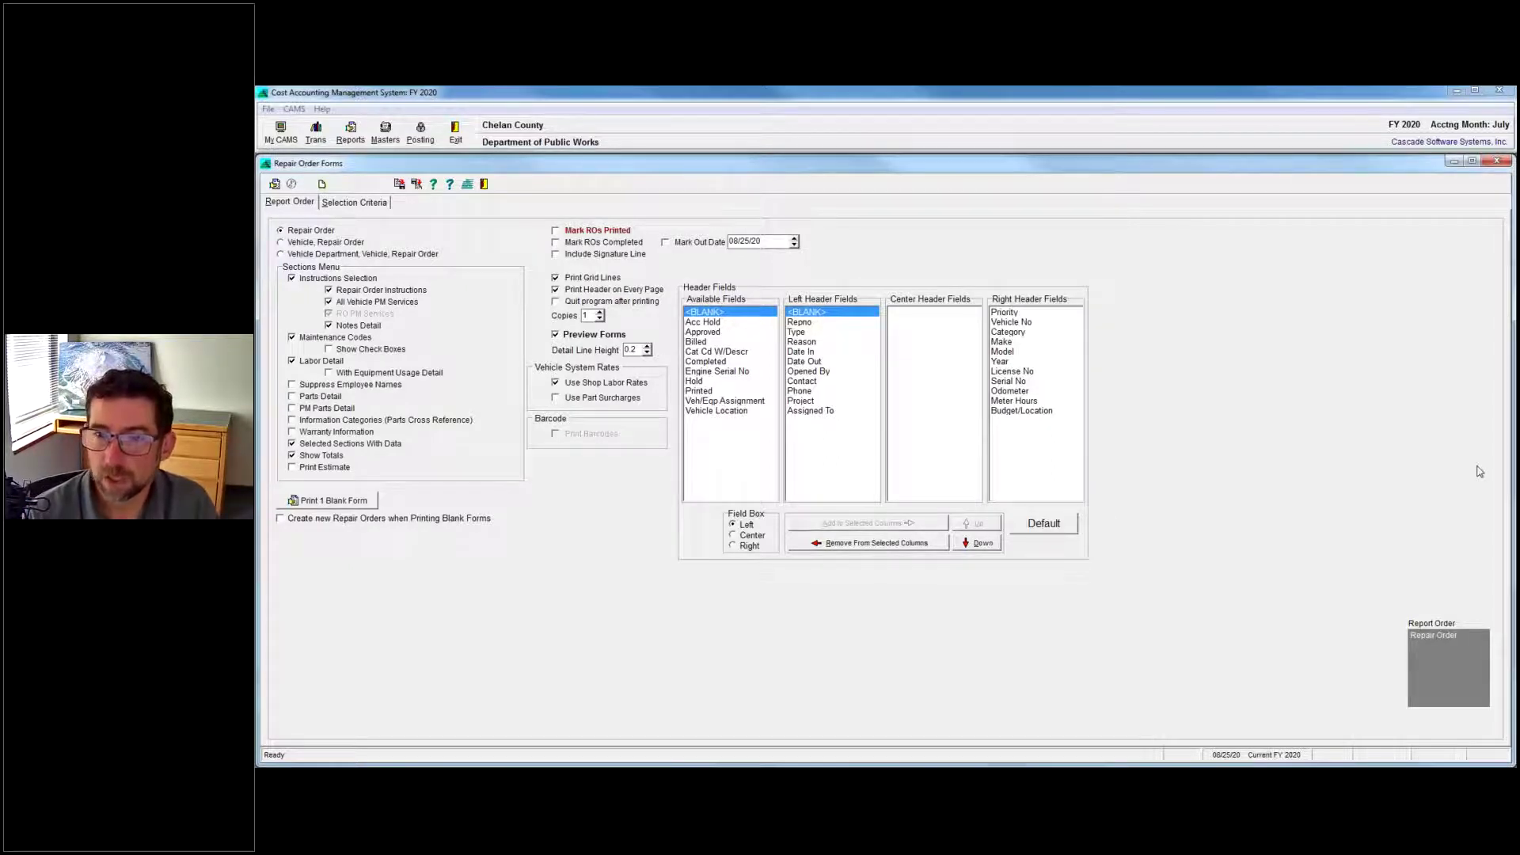
Check the webinar questions in Word, then close the Repair Order Forms window in WinCAMS.
key("alt+Tab")
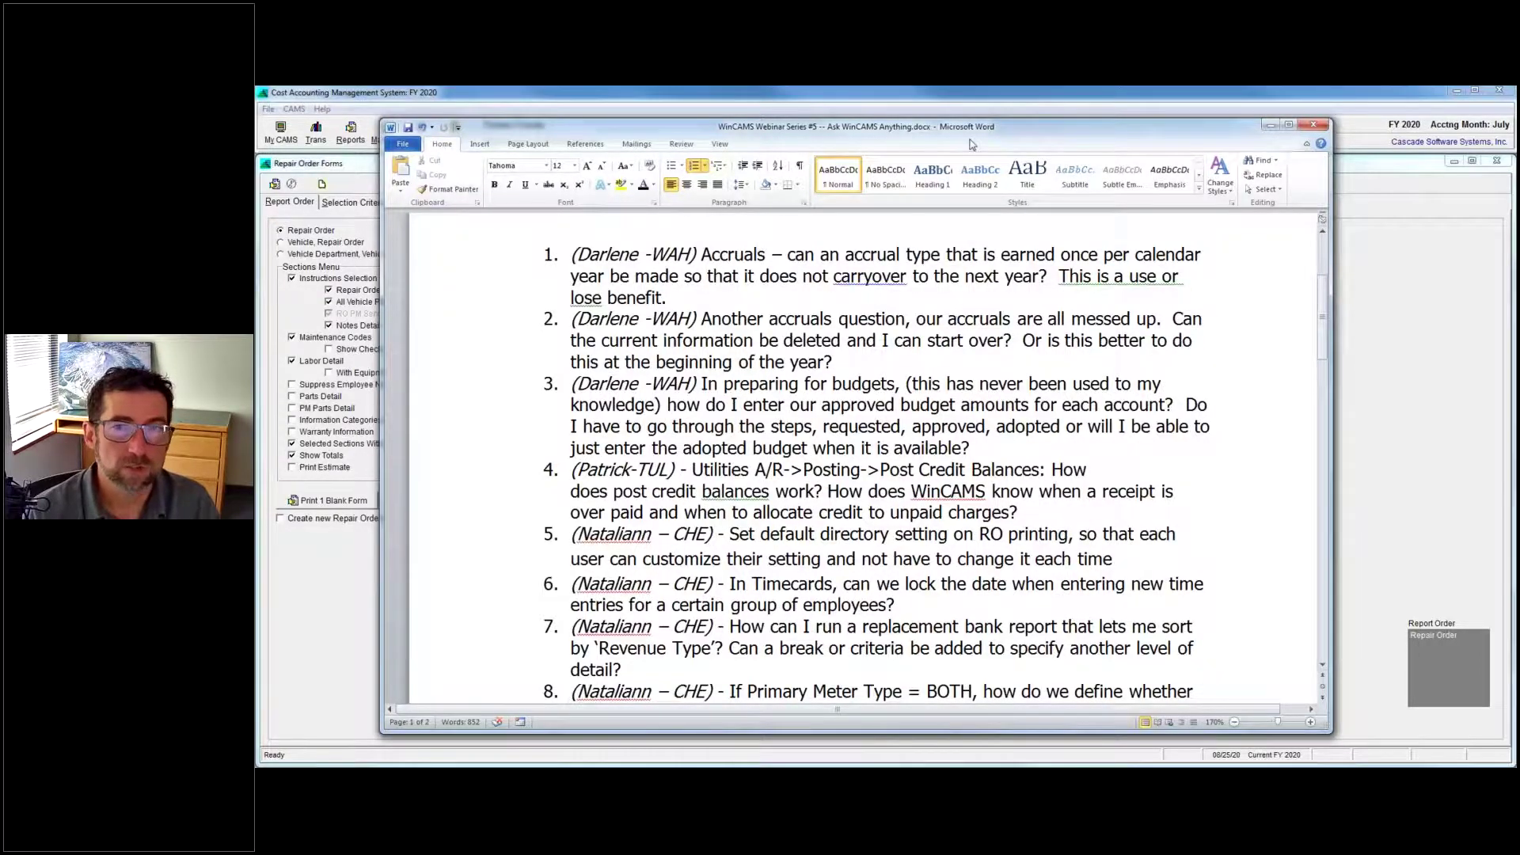
key("alt+Tab")
left_click(1498, 162)
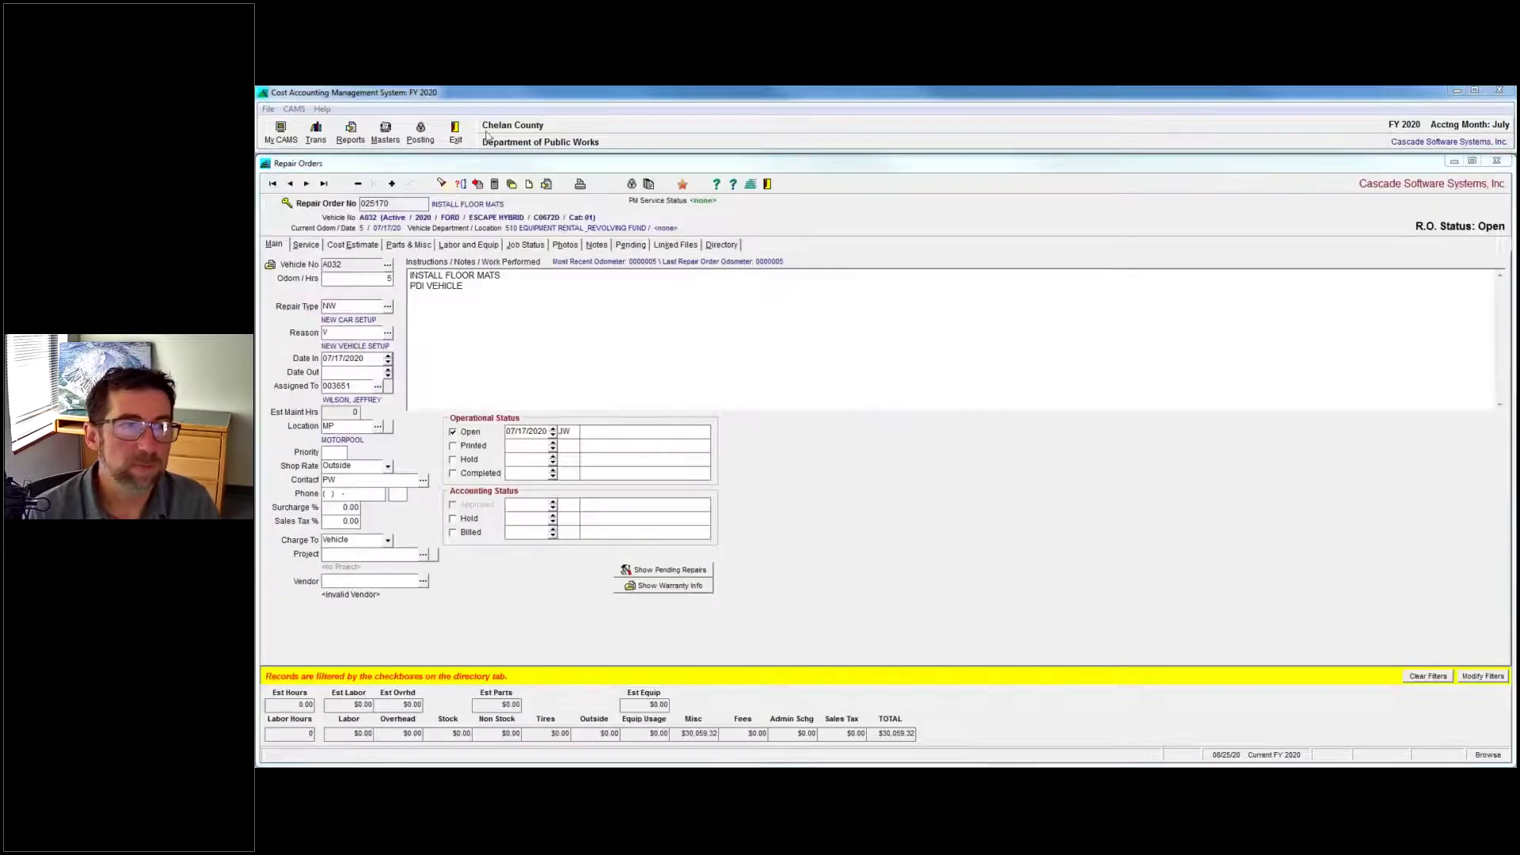
Close the repair order and open the Payroll Period Timecards transaction form.
left_click(1496, 160)
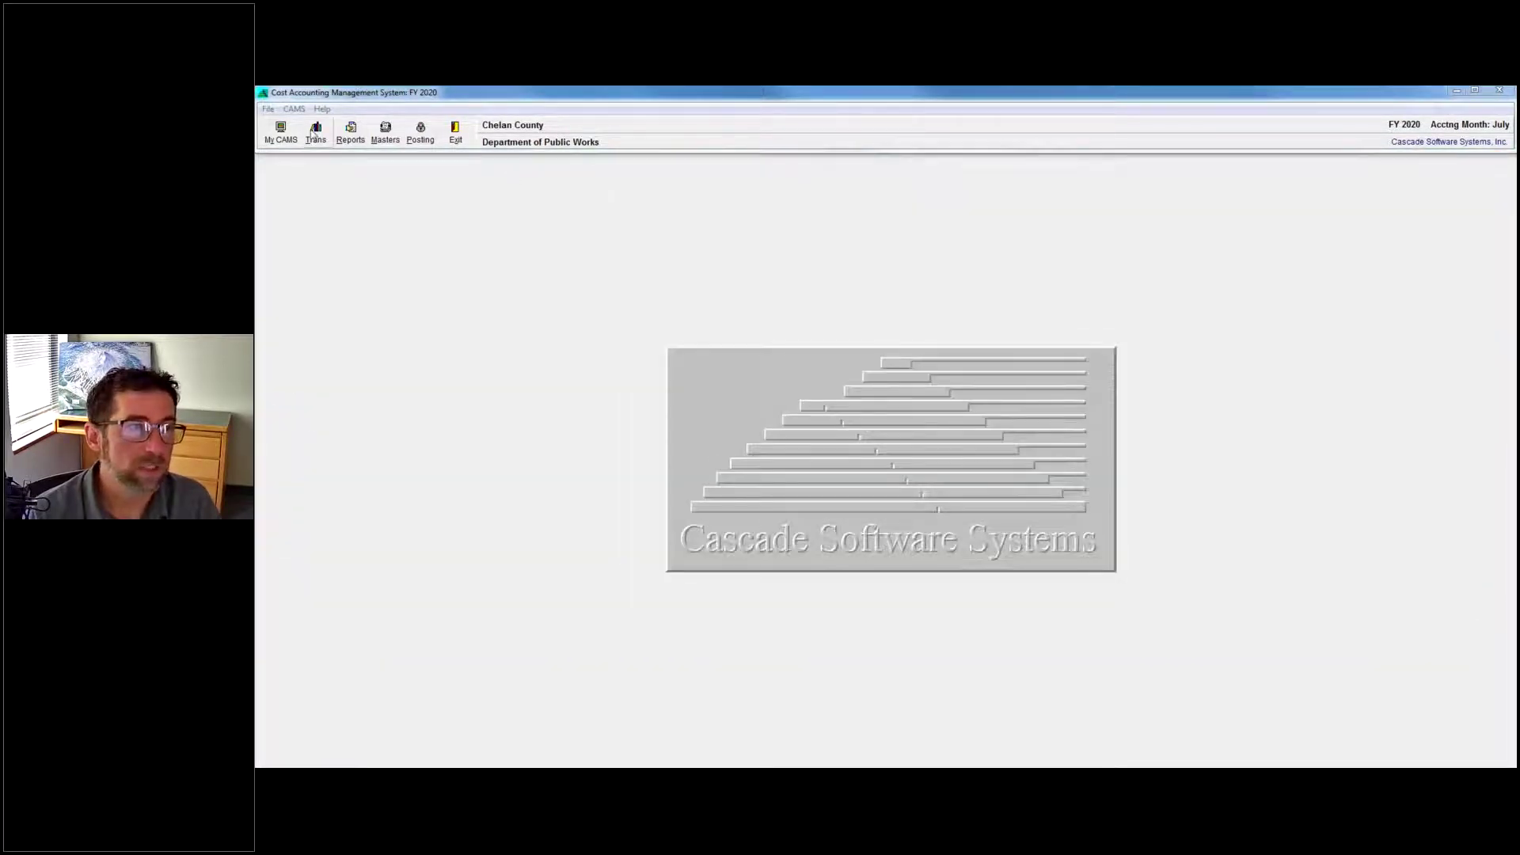
left_click(315, 133)
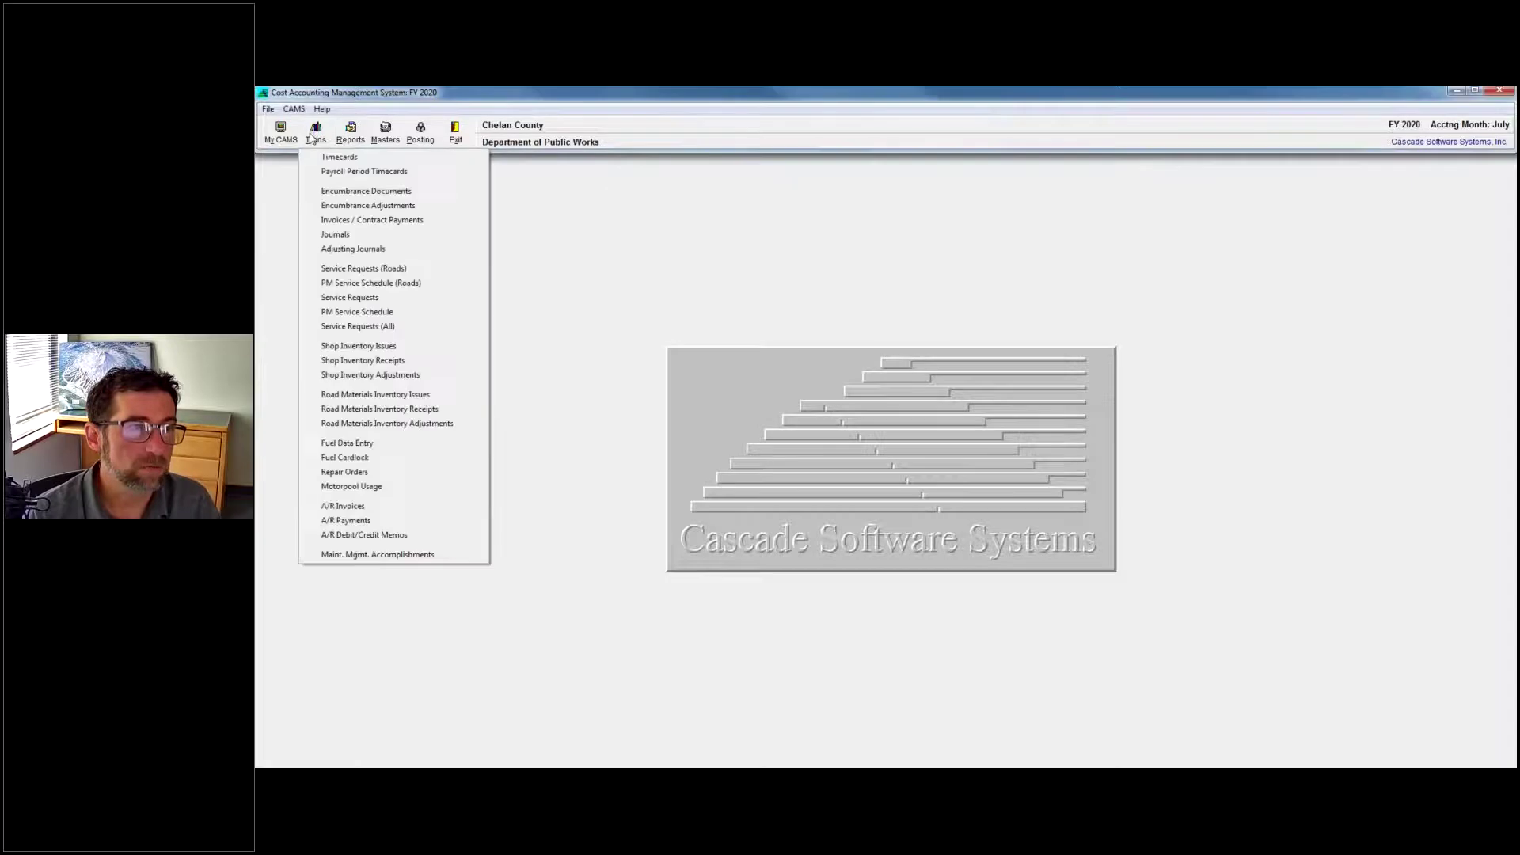
left_click(340, 172)
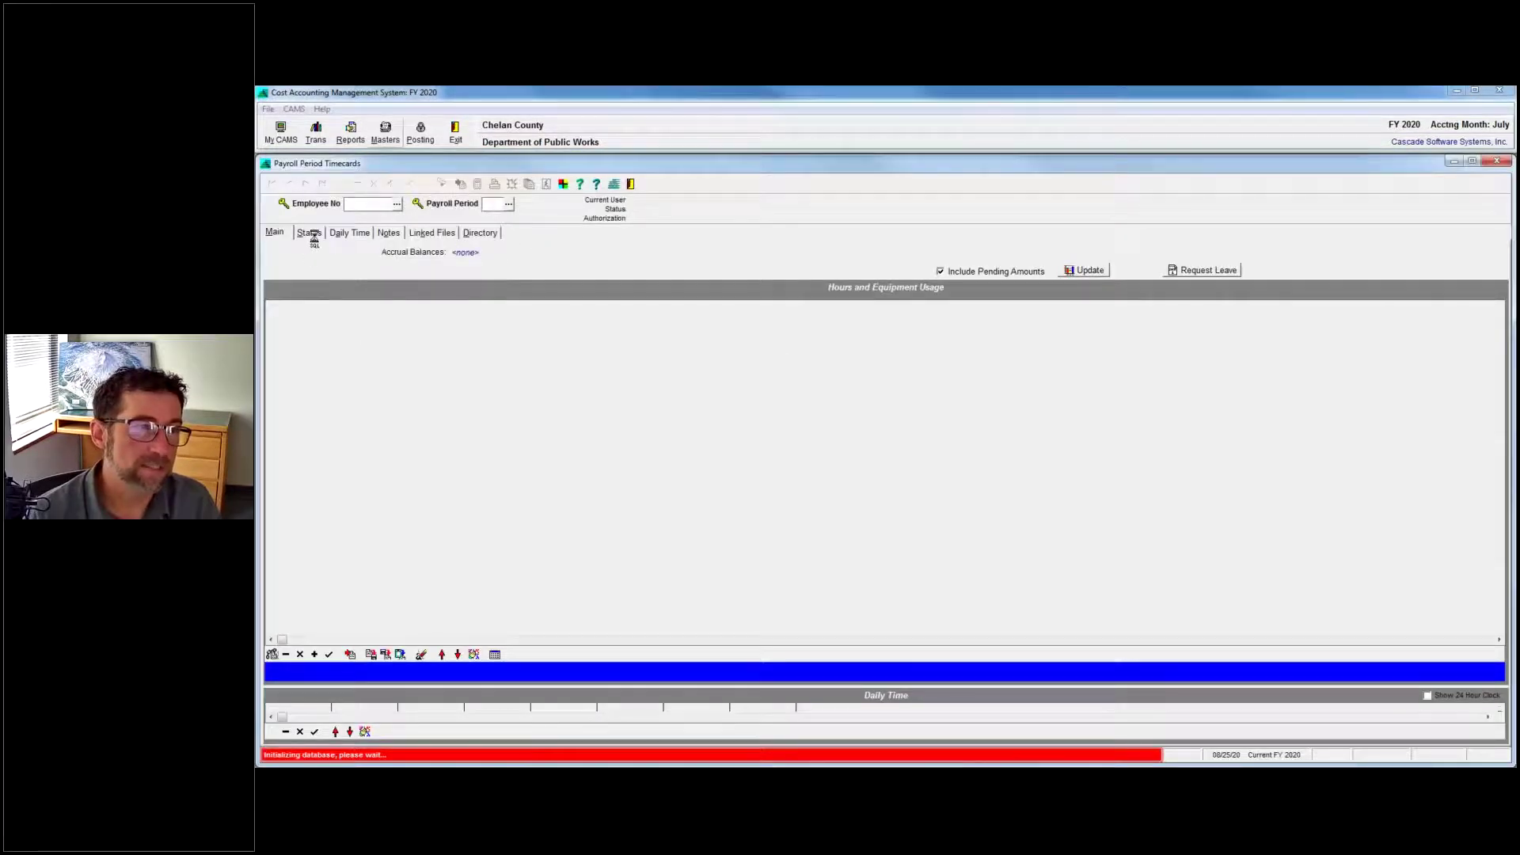
Open the Payroll Periods setup records from CAMS > Applied Charges.
left_click(294, 109)
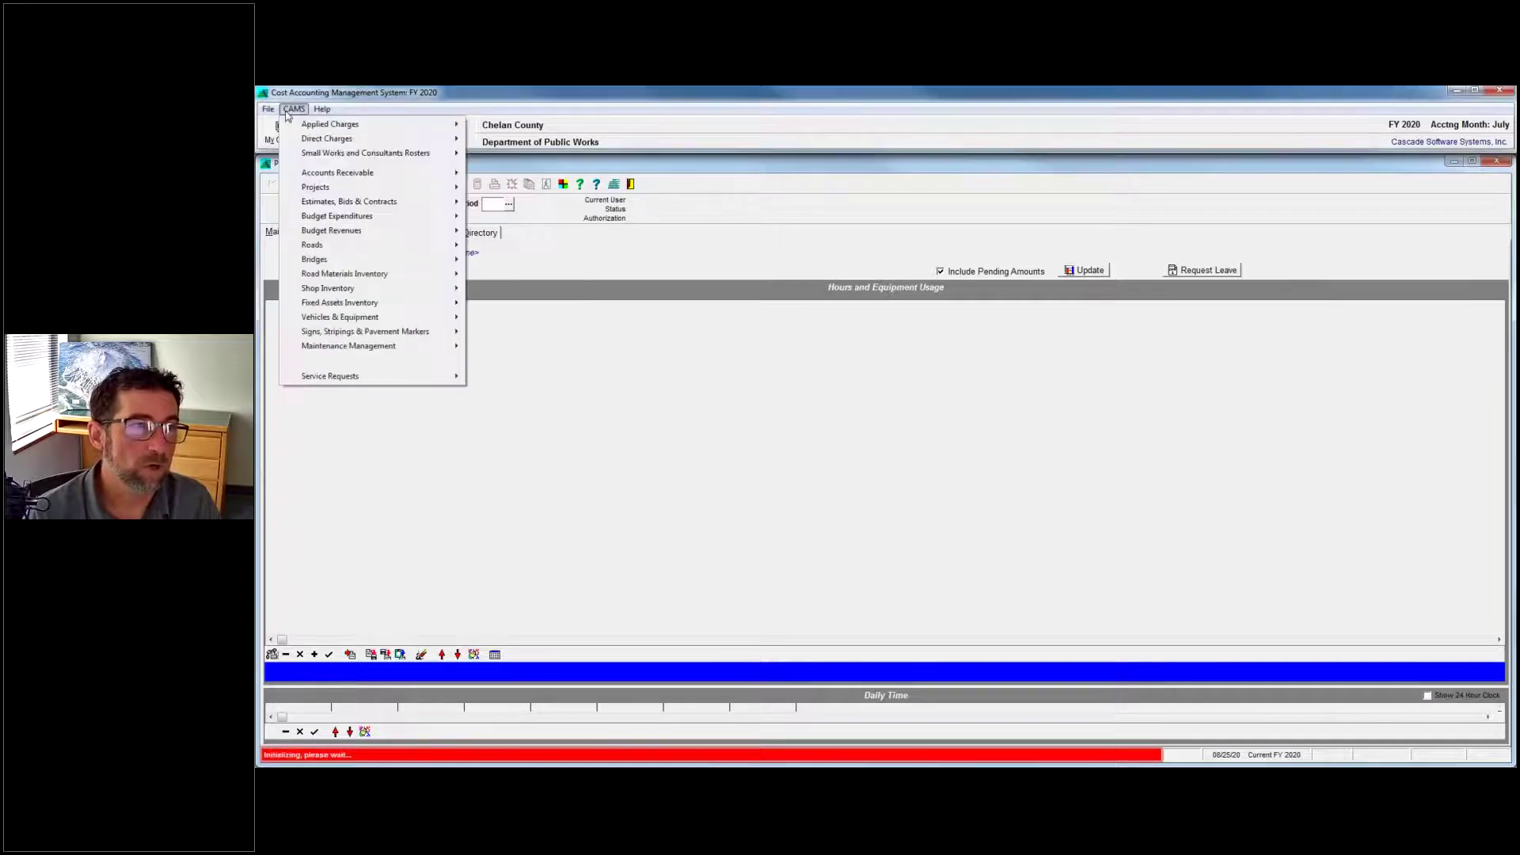
mouse_move(319, 129)
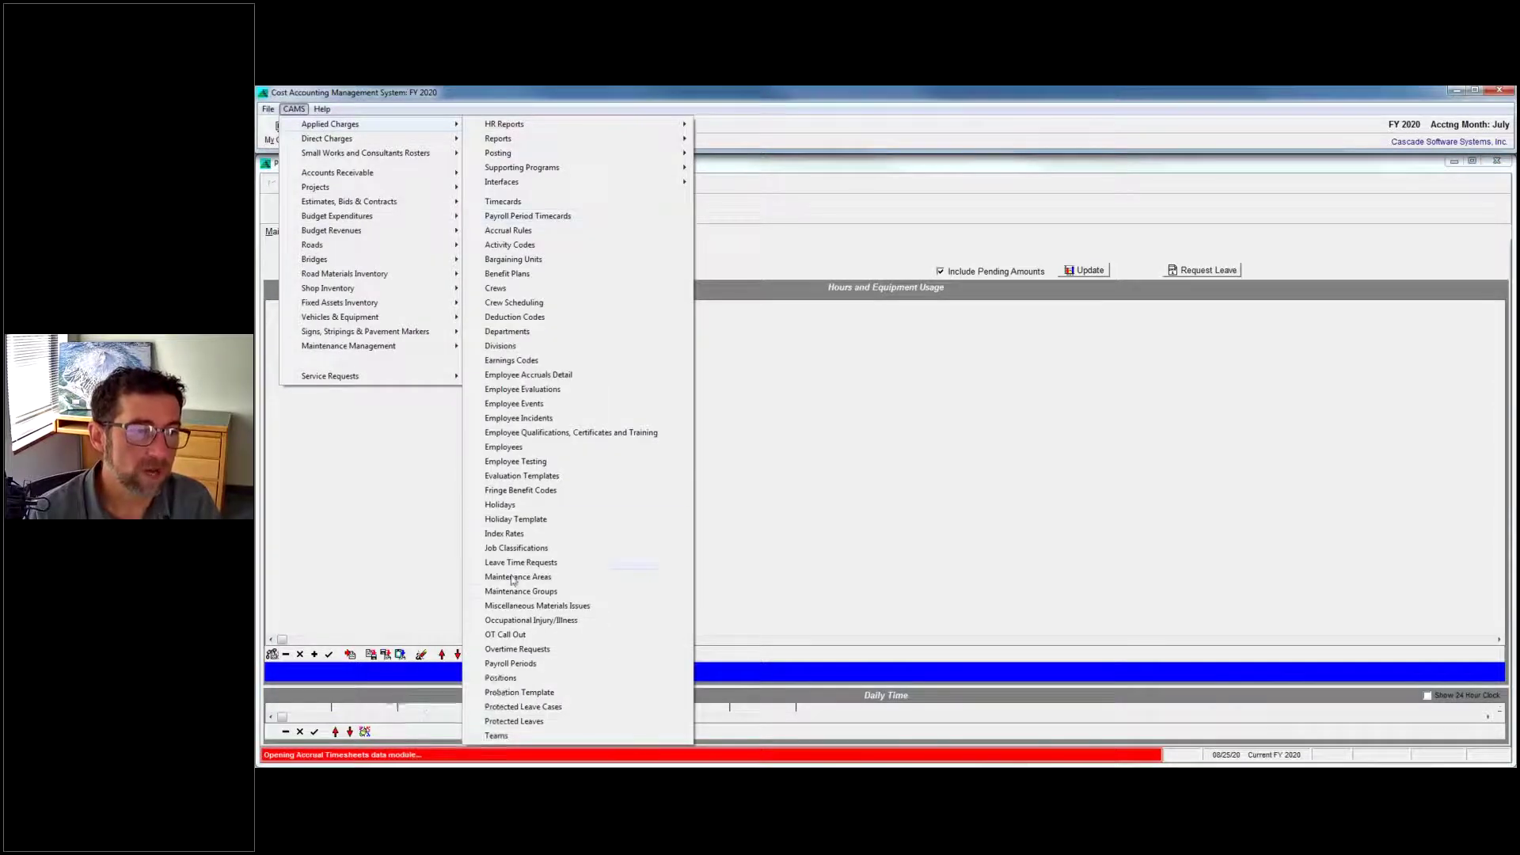
left_click(514, 665)
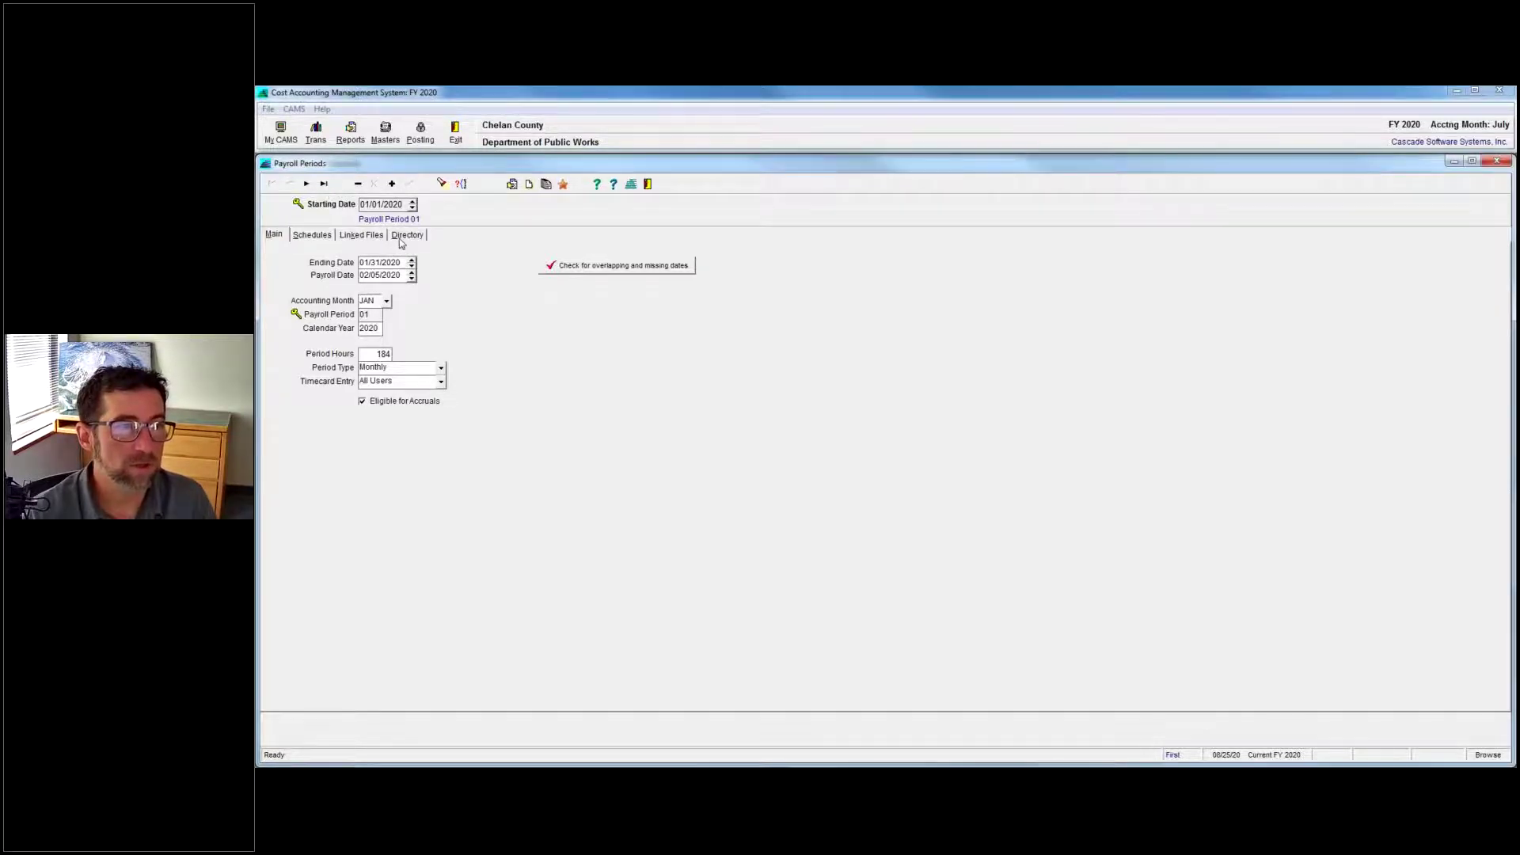
List all payroll periods, open the 08/01/2020 period and advance to period 09.
left_click(402, 236)
double_click(288, 354)
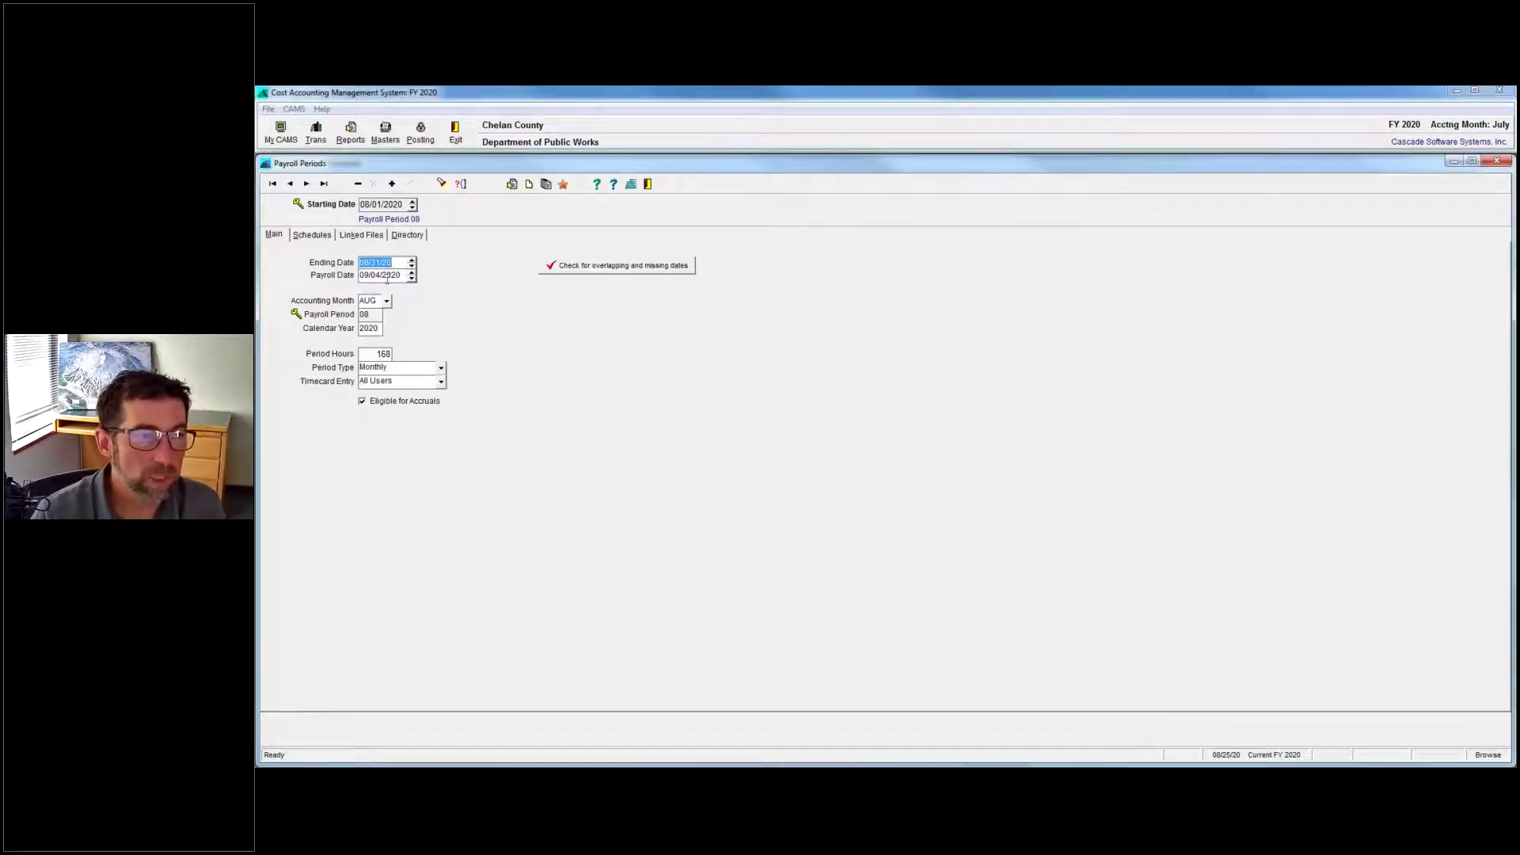
left_click(306, 183)
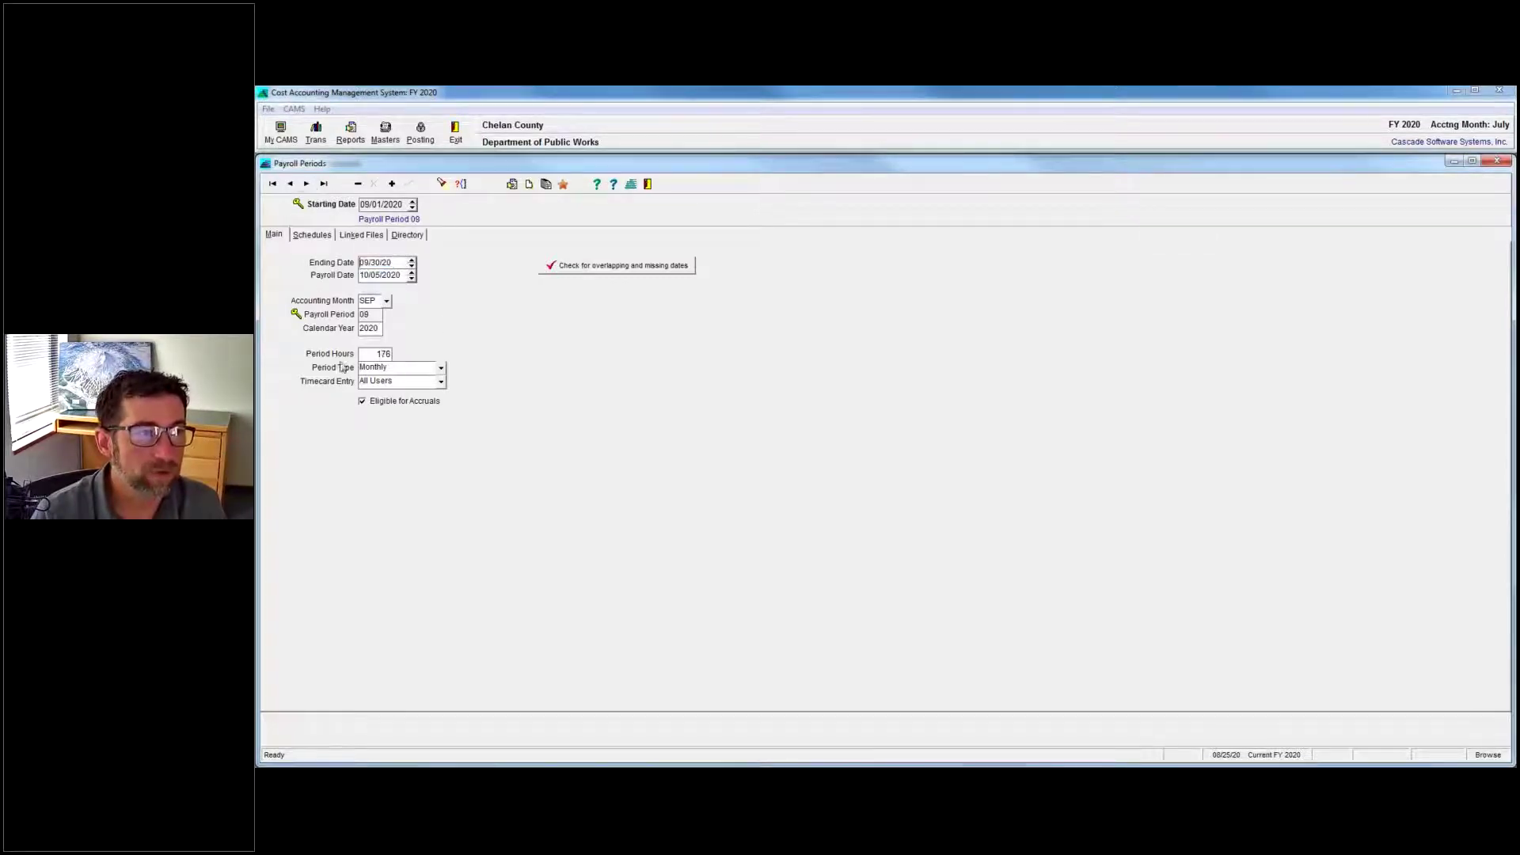
Try period 09 timecard entry as No TC Entry Allowed, then All Users, saving each.
left_click(441, 382)
left_click(396, 415)
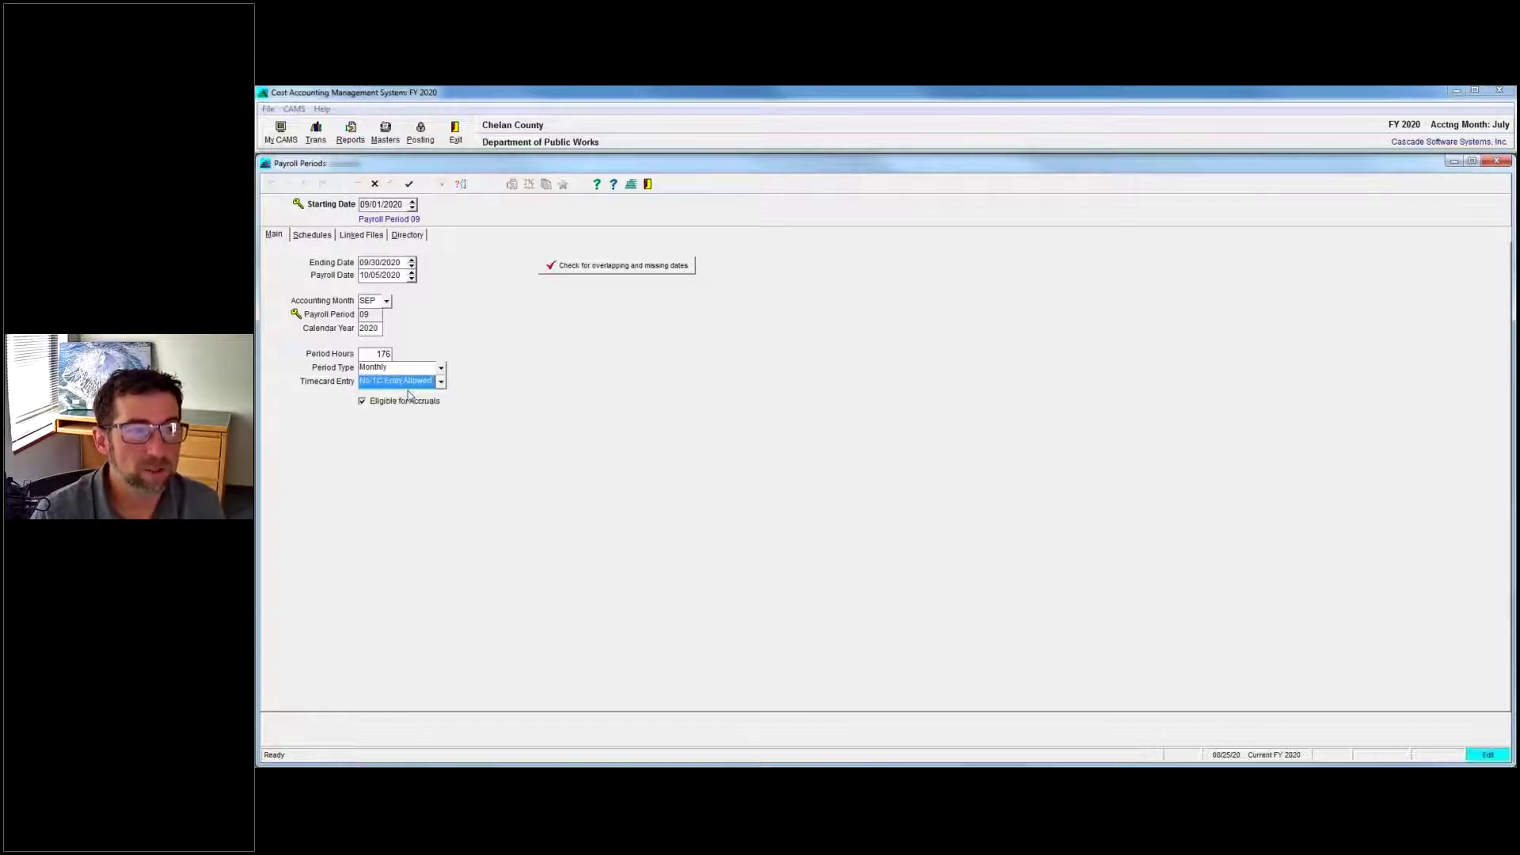
left_click(409, 183)
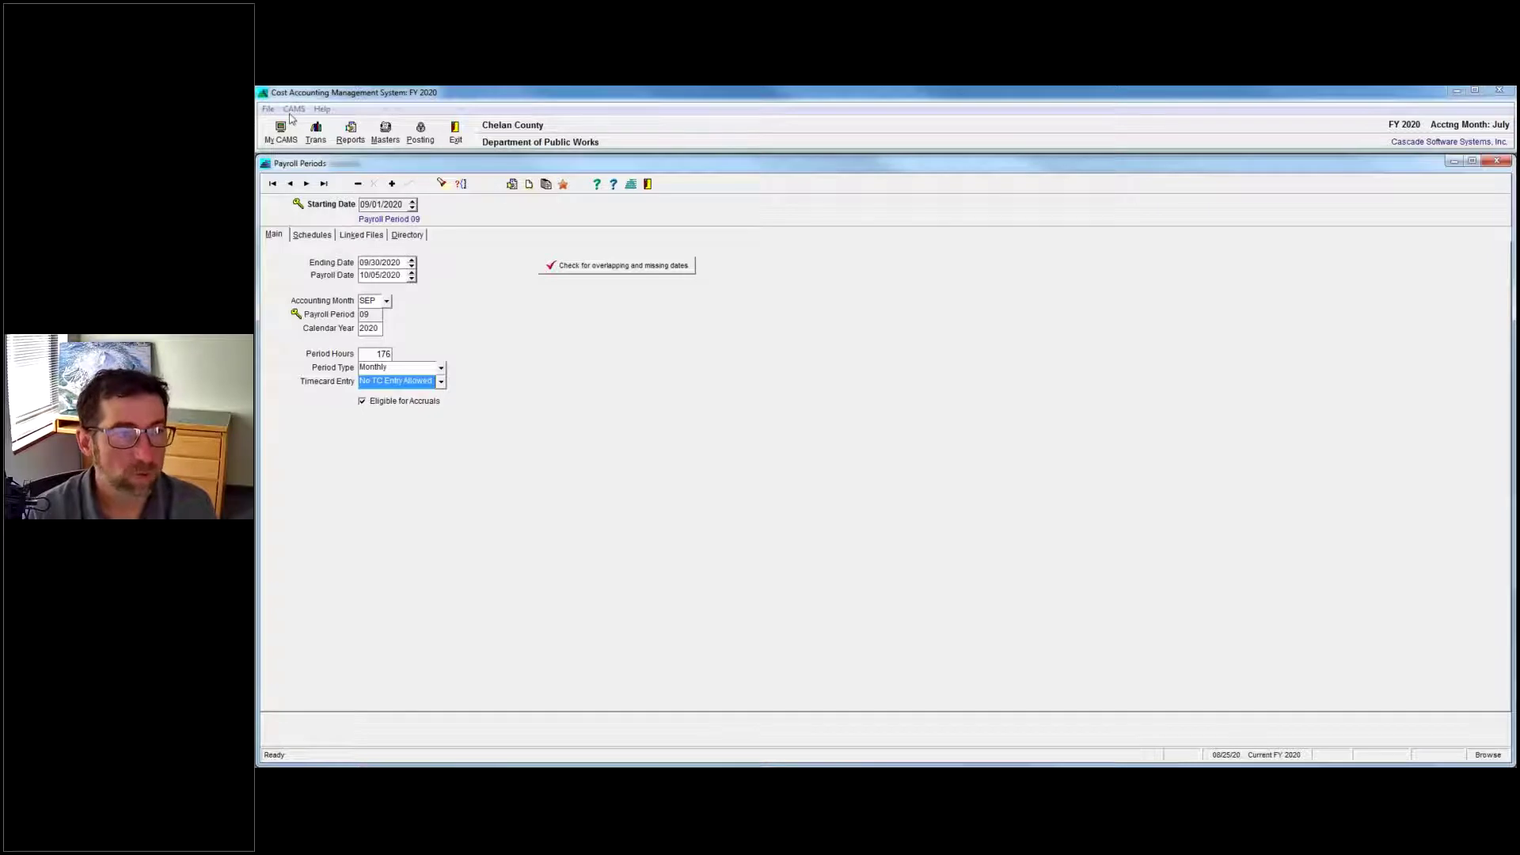
left_click(441, 382)
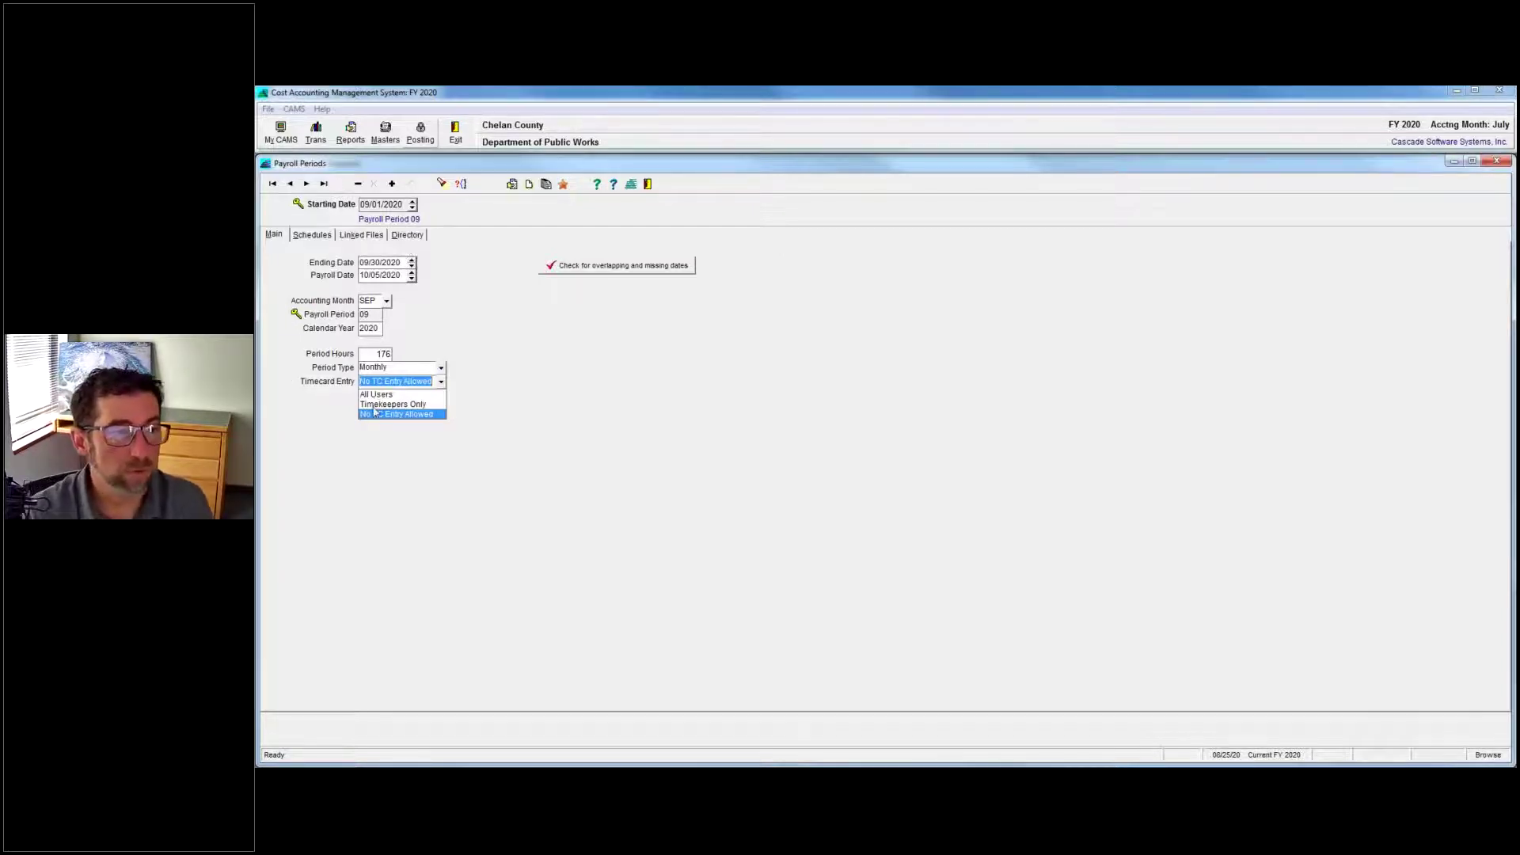
left_click(377, 395)
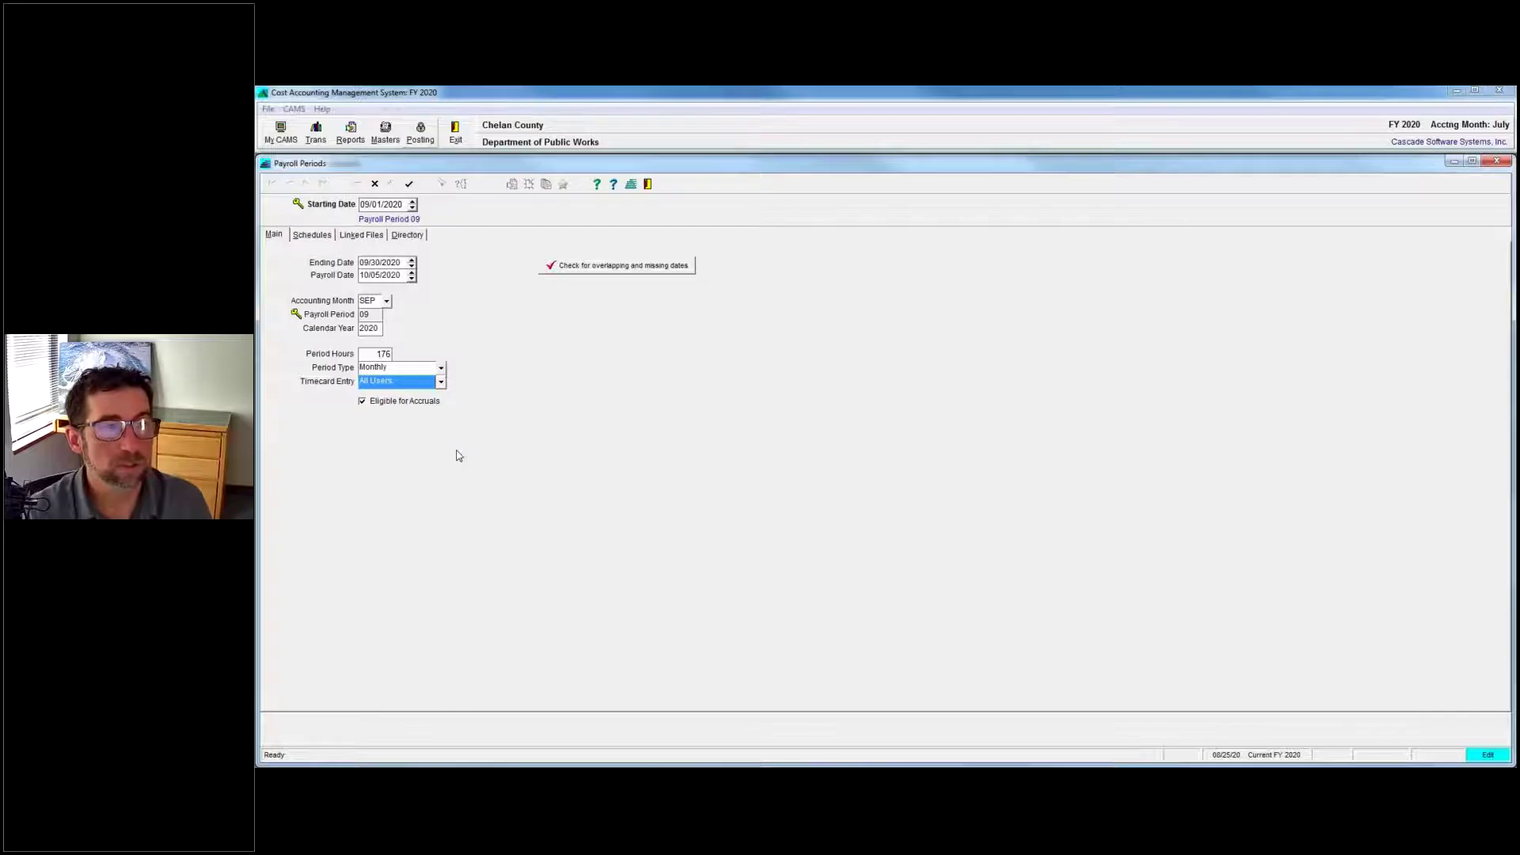
left_click(408, 184)
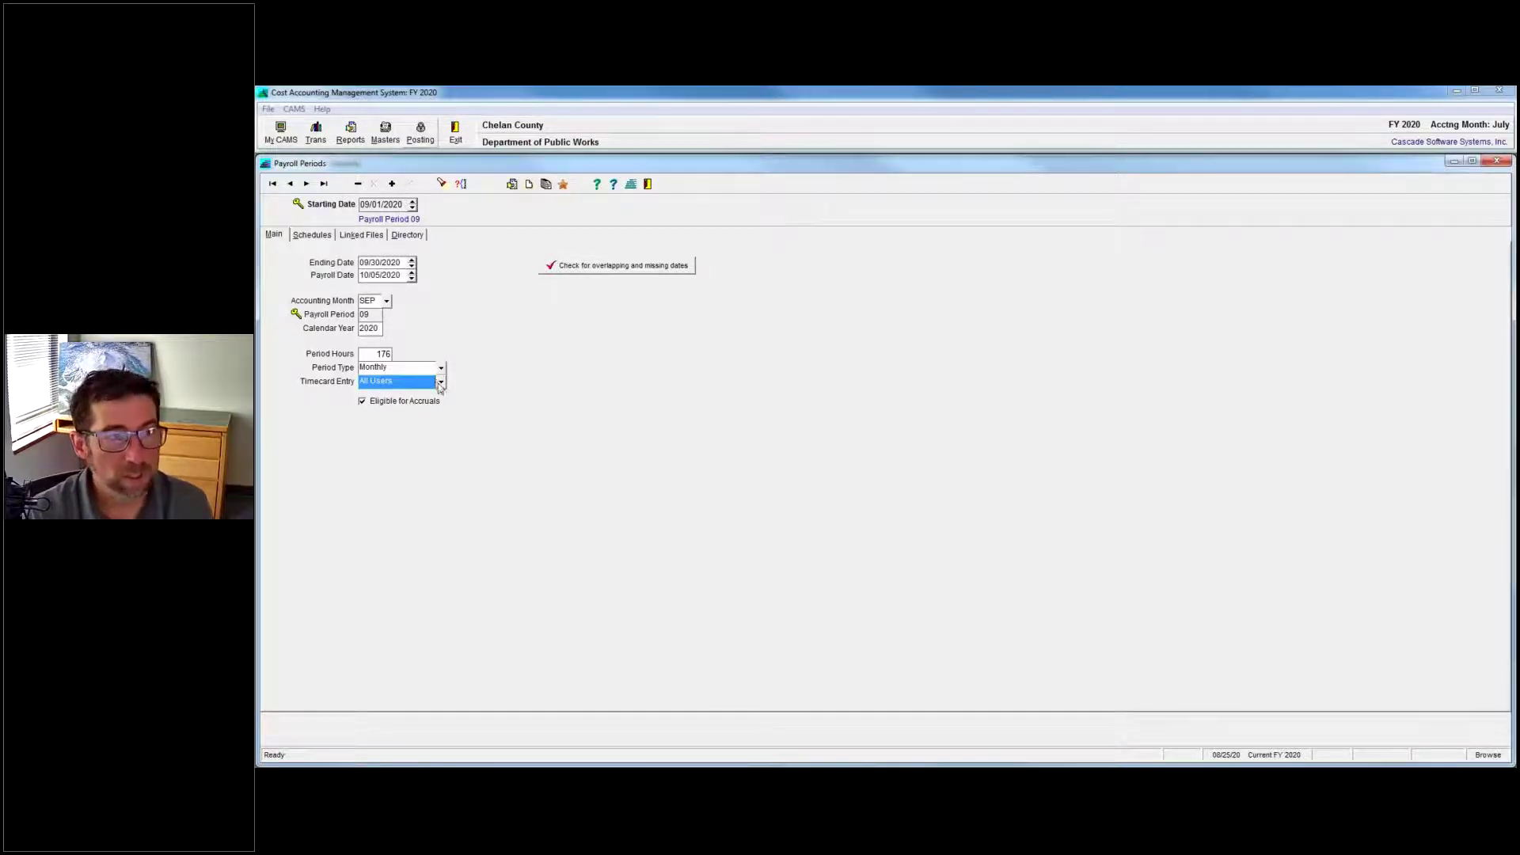
Set period 09 timecard entry to Timekeepers Only and save.
left_click(440, 382)
left_click(399, 400)
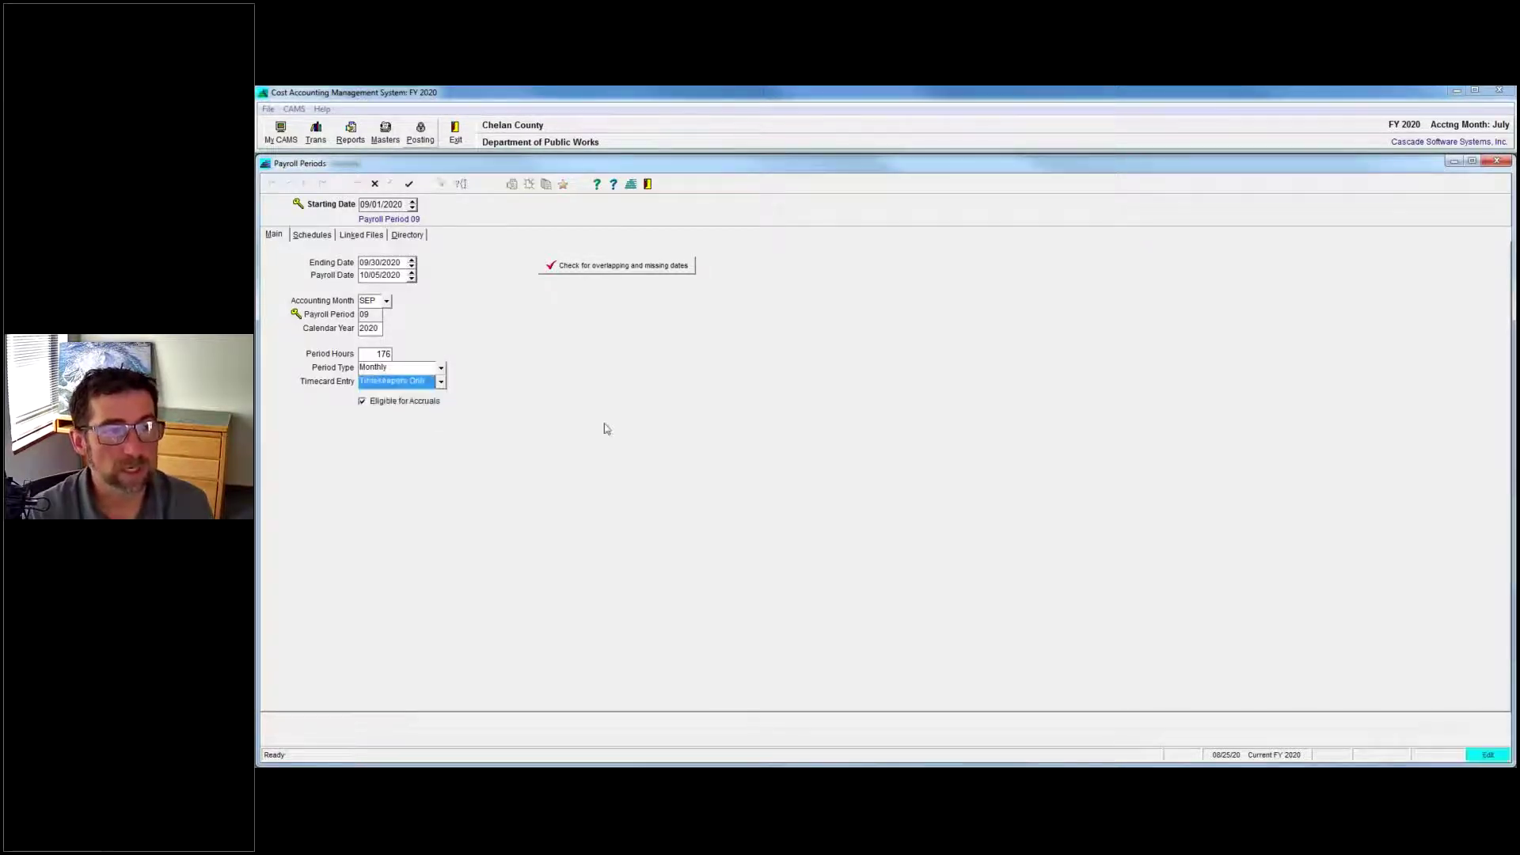
left_click(408, 184)
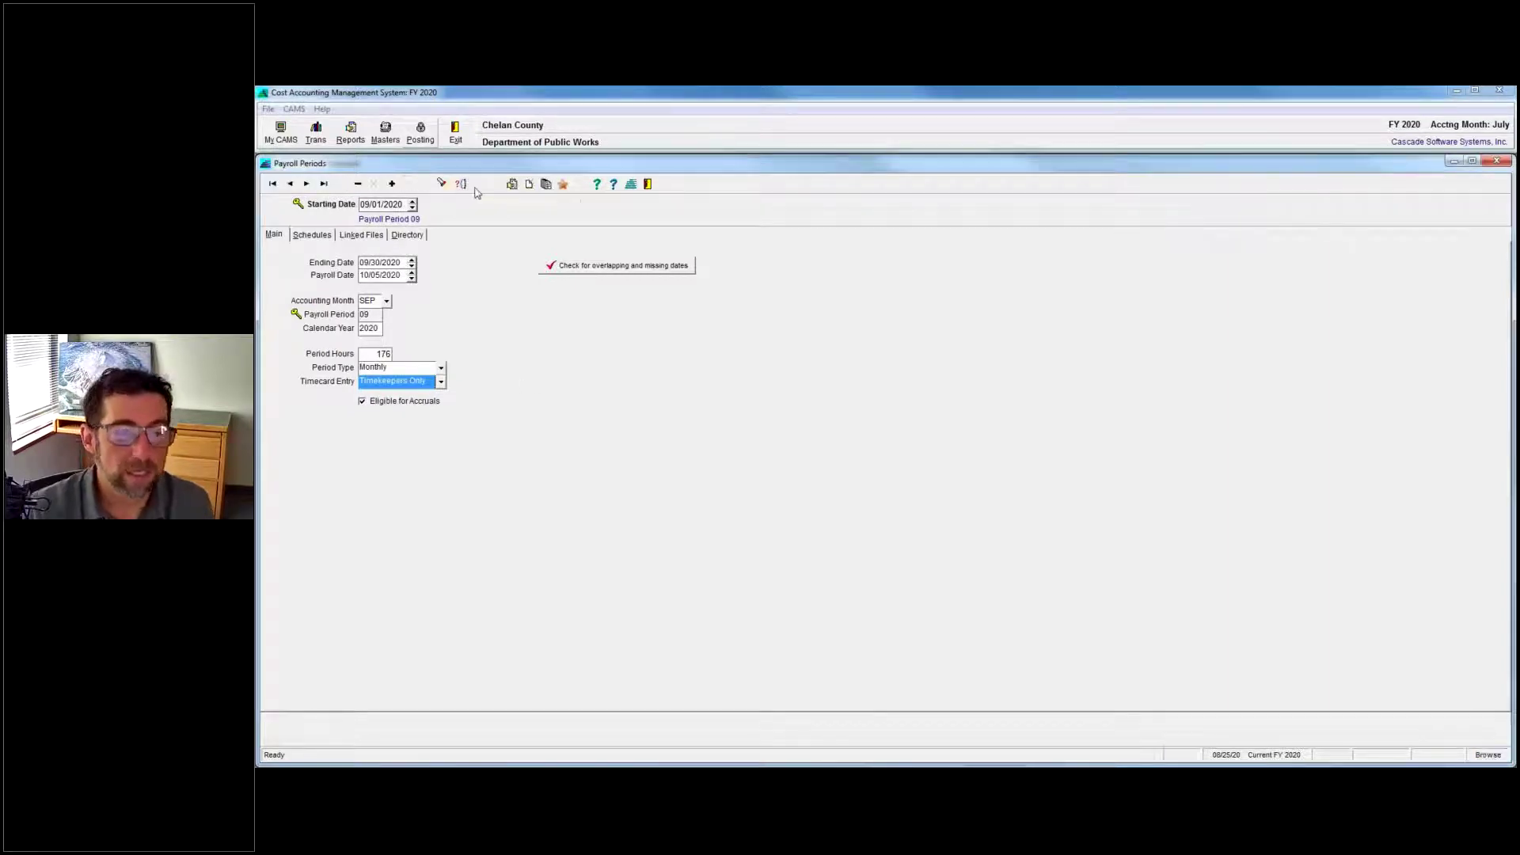
mouse_move(478, 193)
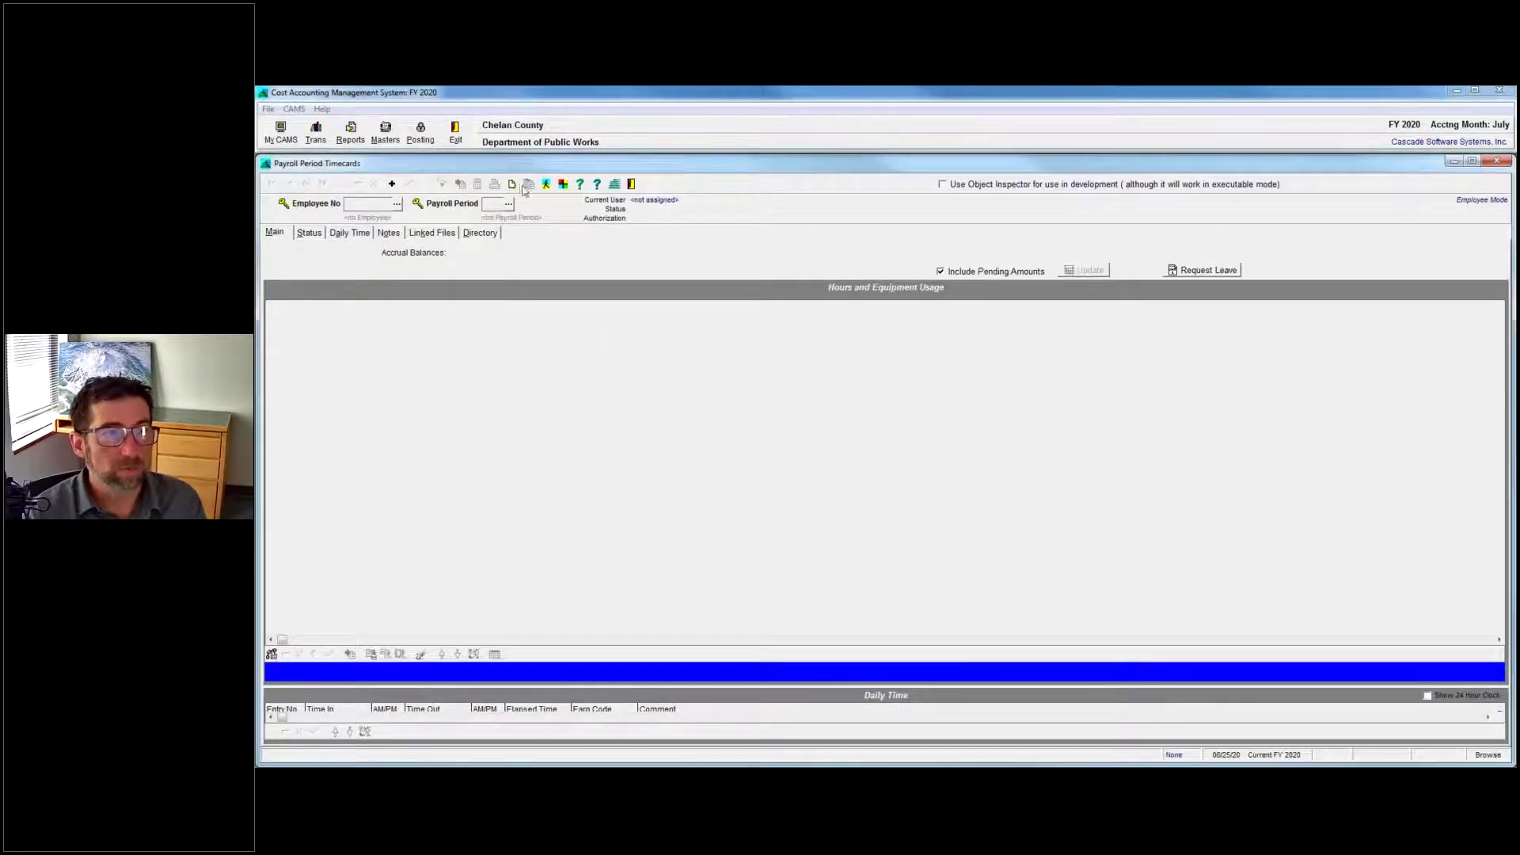
Open a period 08 employee timecard, tick Payroll on its Status tab, and decline the confirmation.
left_click(547, 183)
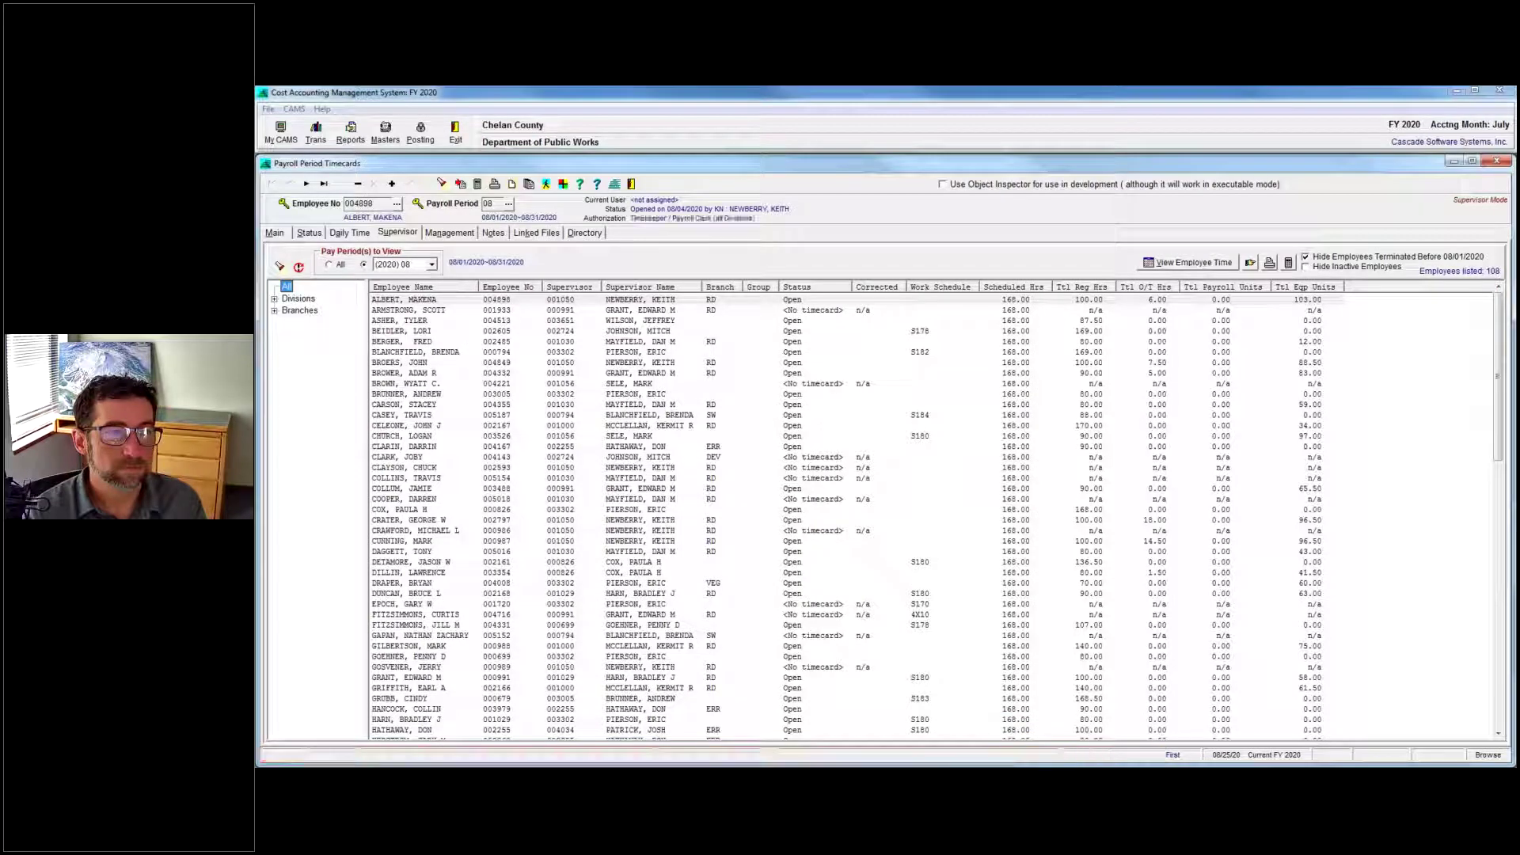
double_click(420, 320)
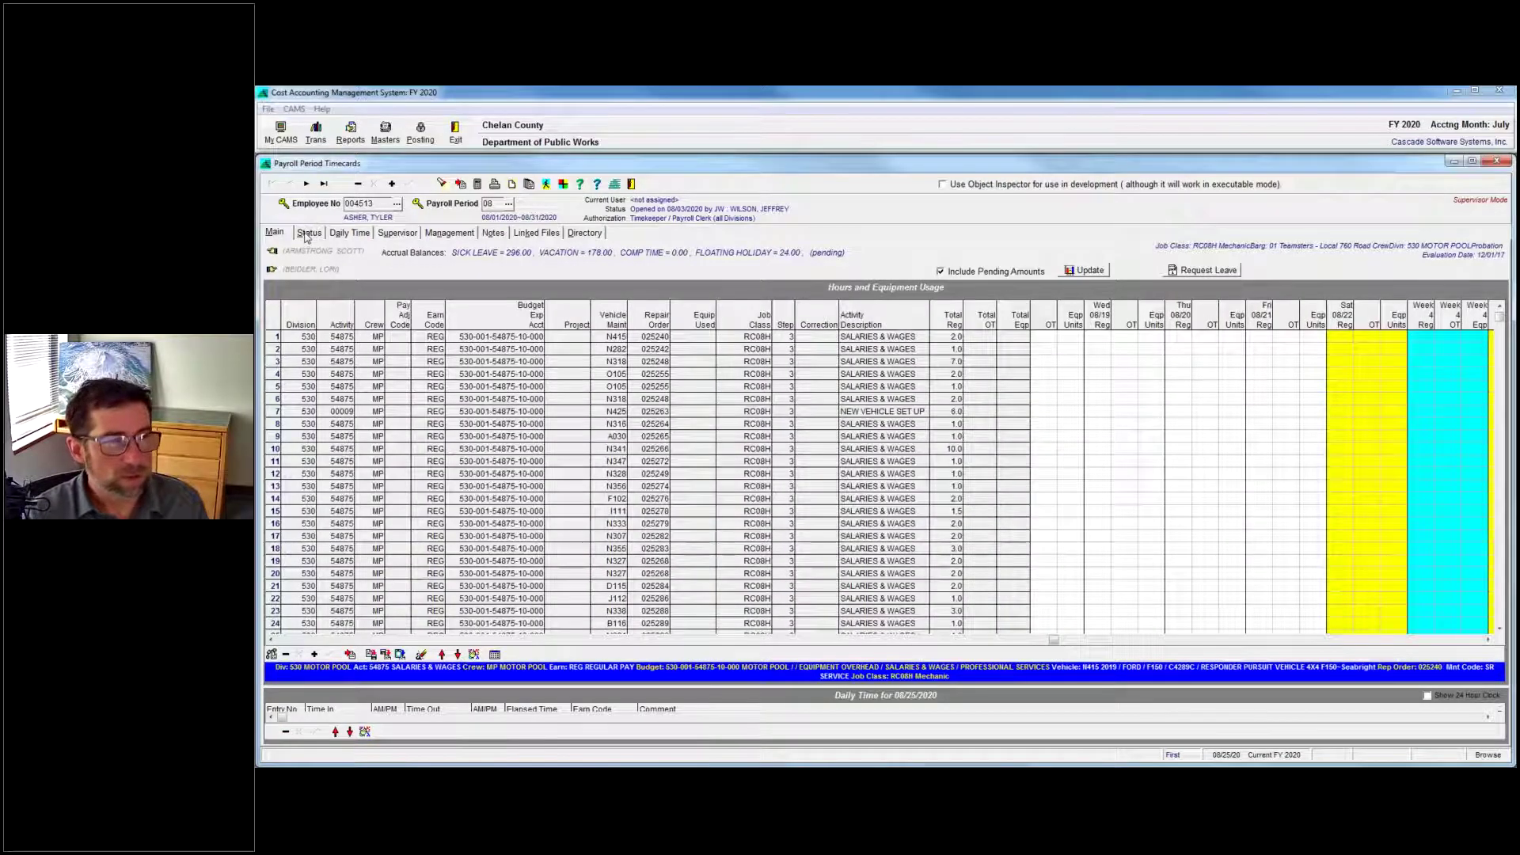
left_click(307, 235)
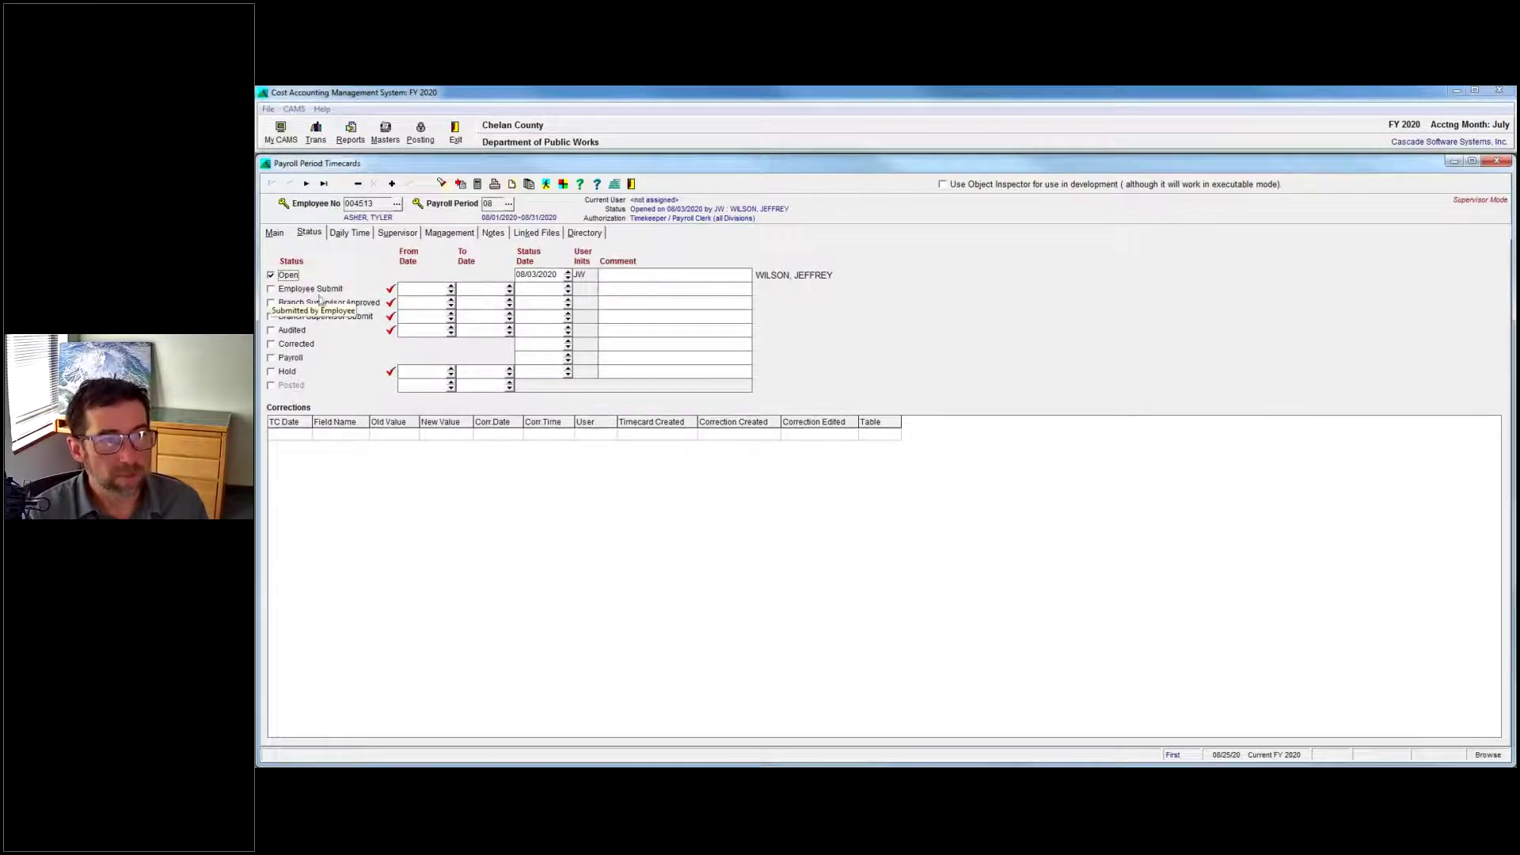
left_click(390, 289)
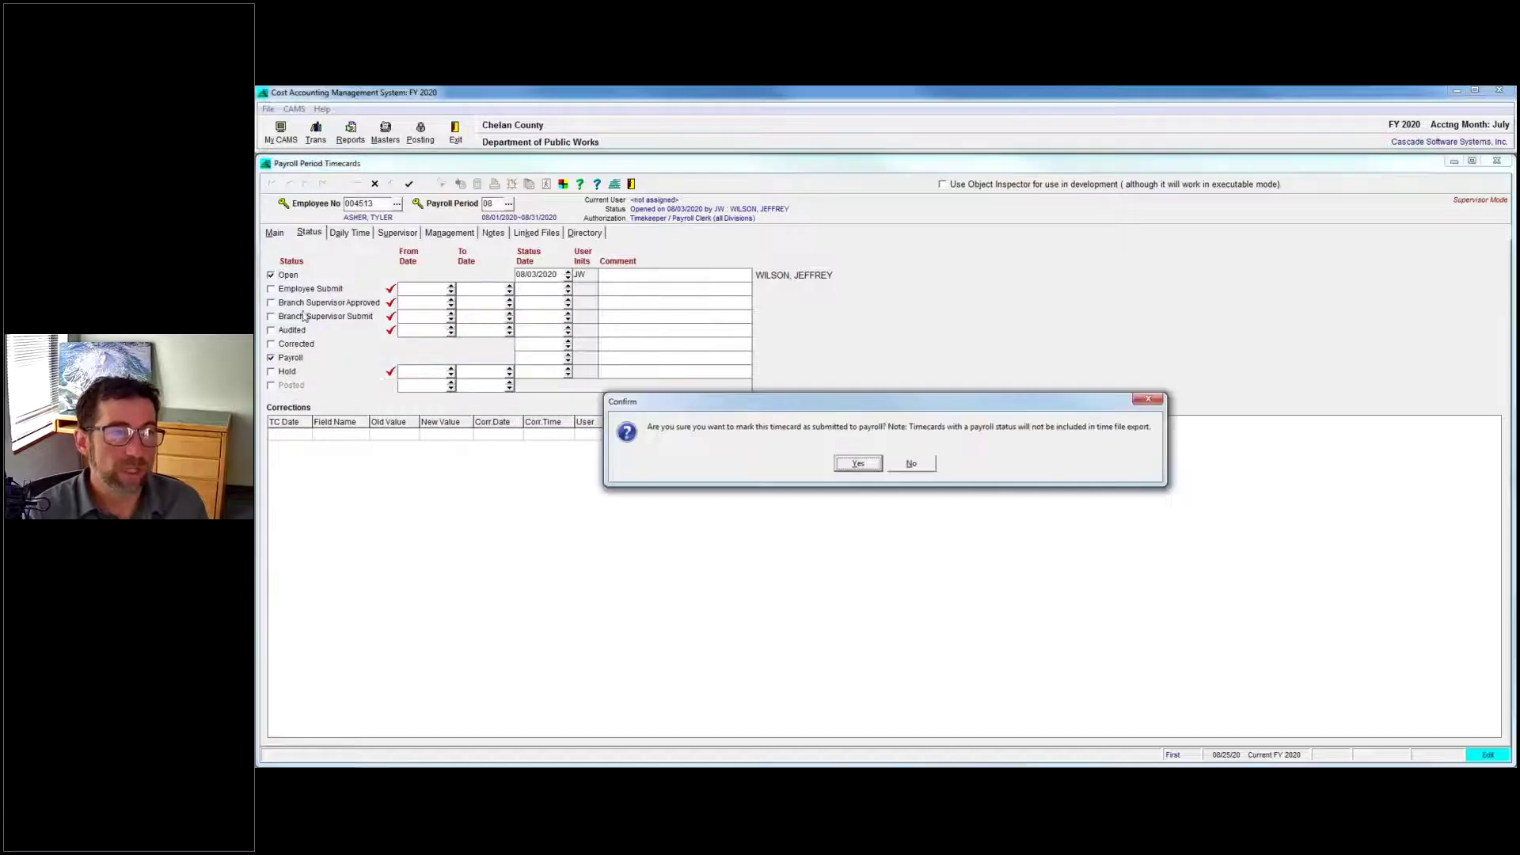
left_click(917, 465)
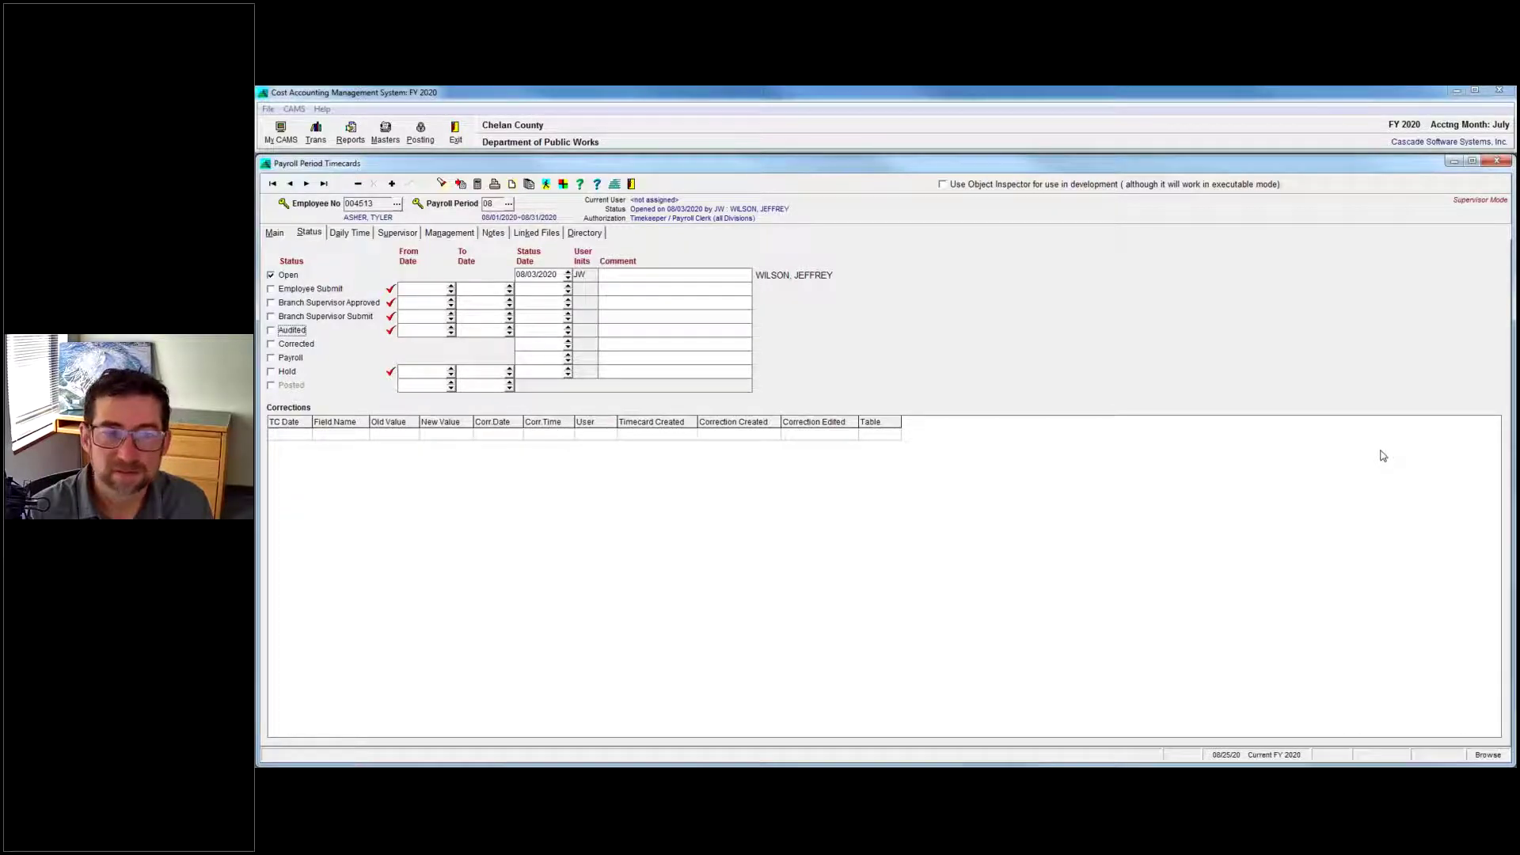
Open the Timecards form, start a new timecard, then cancel back to the existing one.
mouse_move(1141, 766)
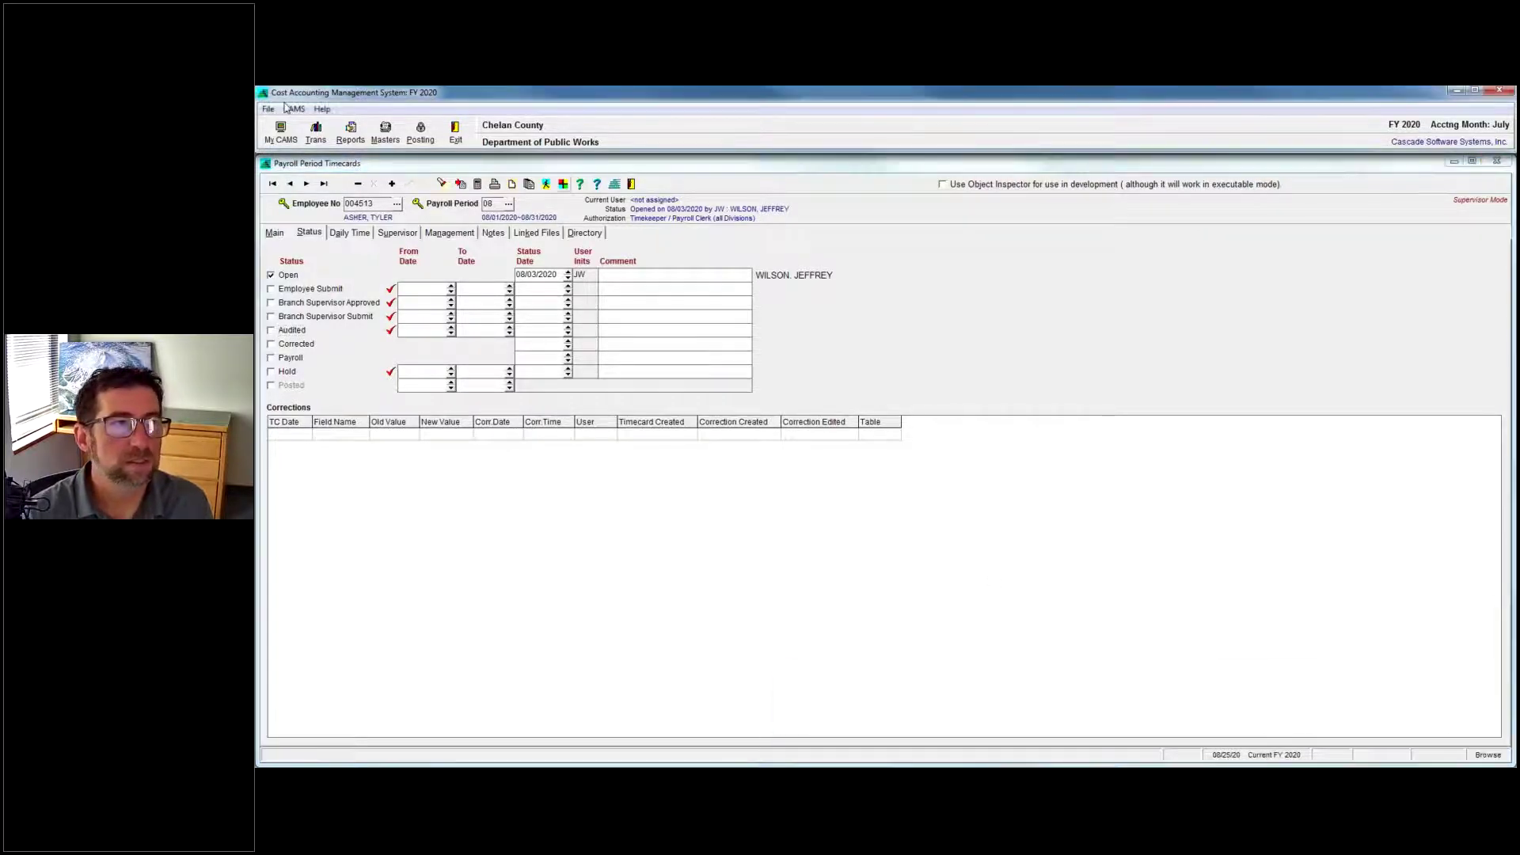
left_click(315, 132)
left_click(364, 171)
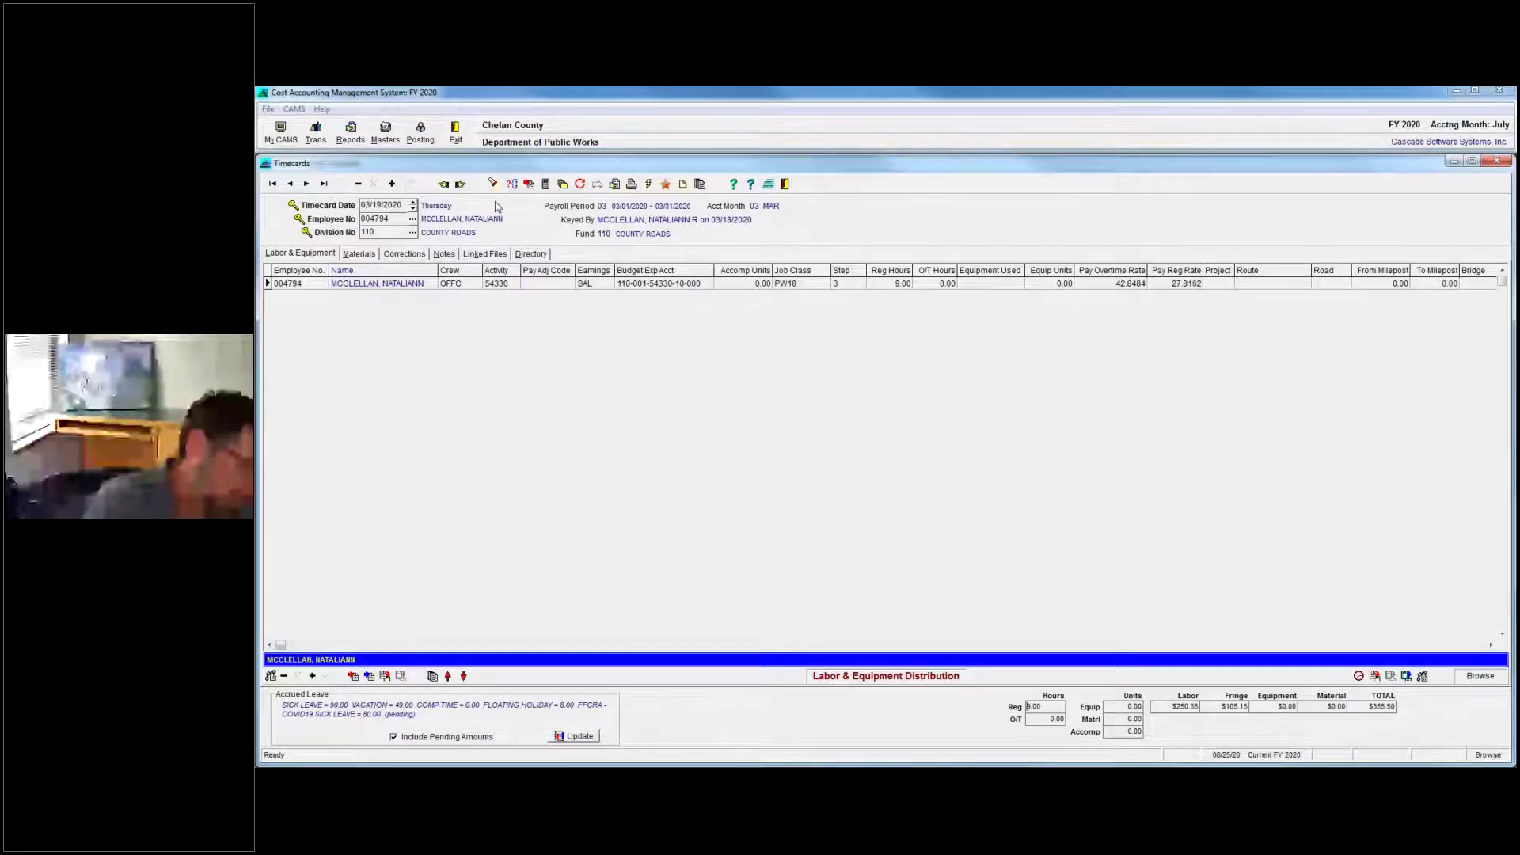
left_click(392, 184)
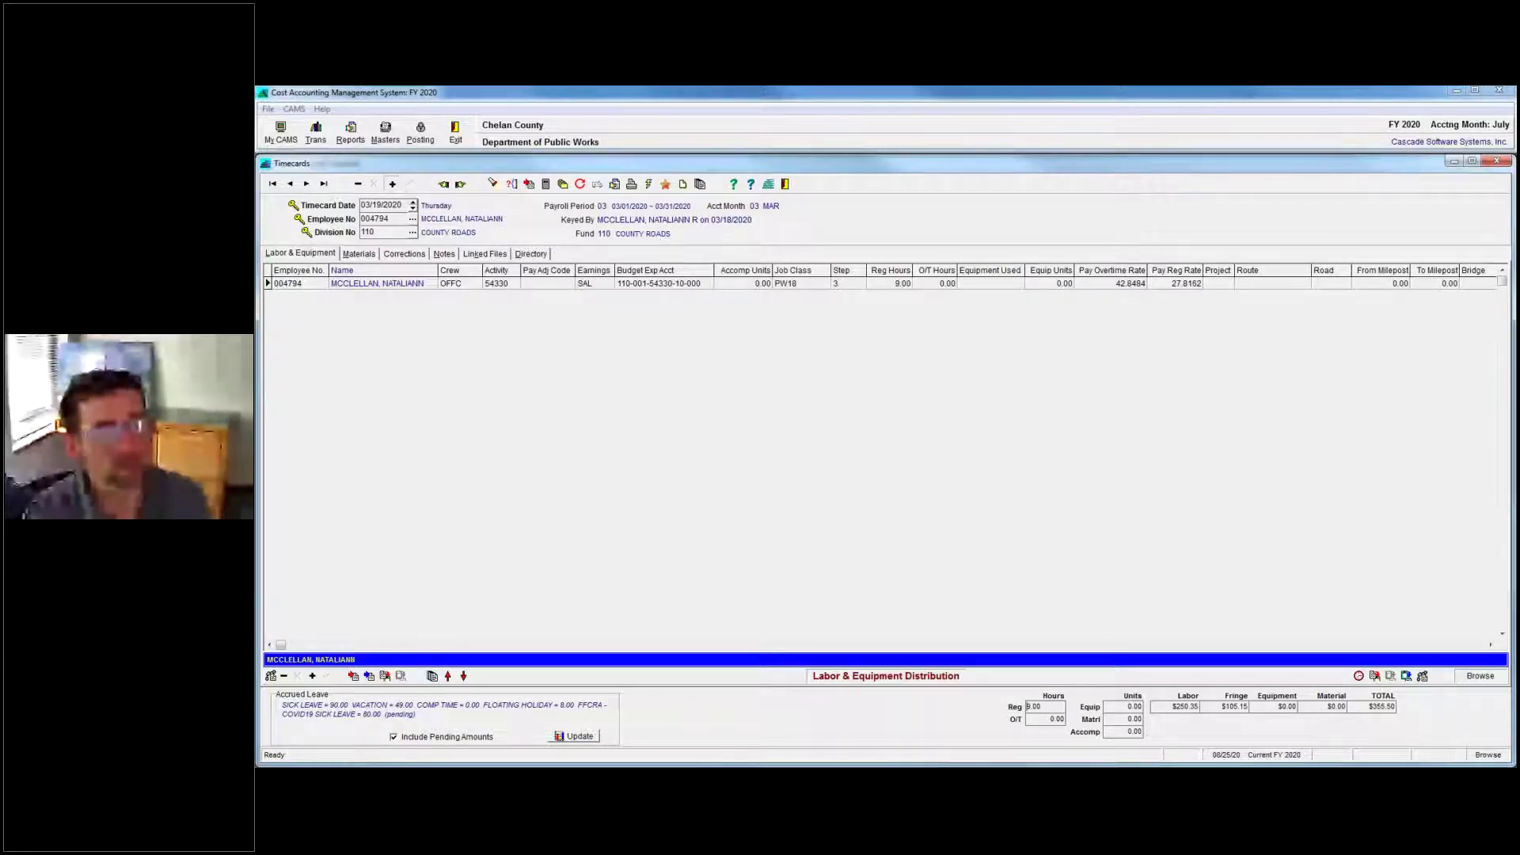
key("Escape")
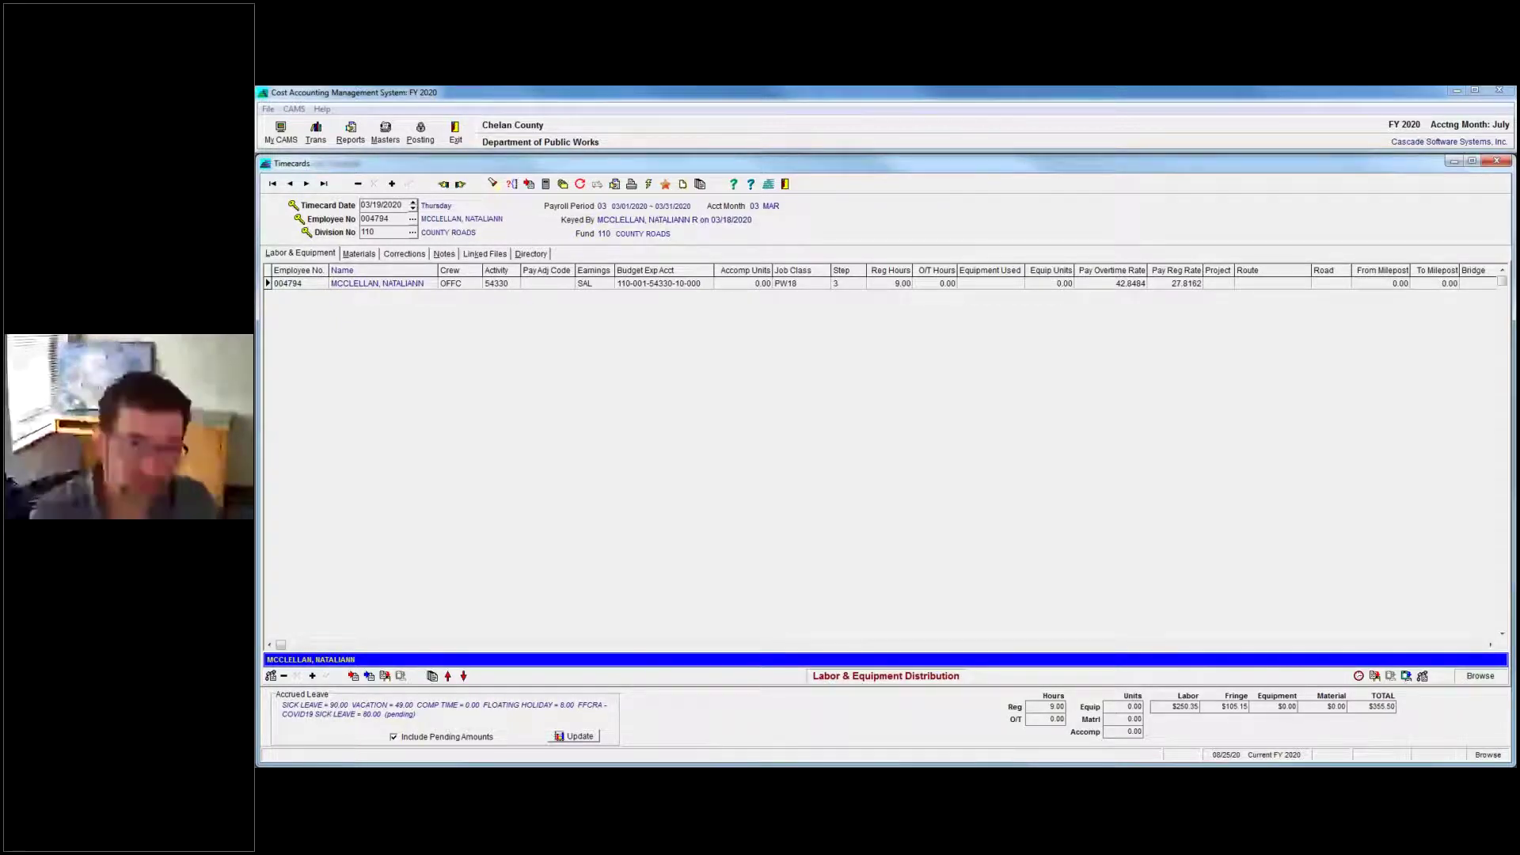
Minimize the Timecards window and bring the Word webinar questions forward.
left_click(1450, 162)
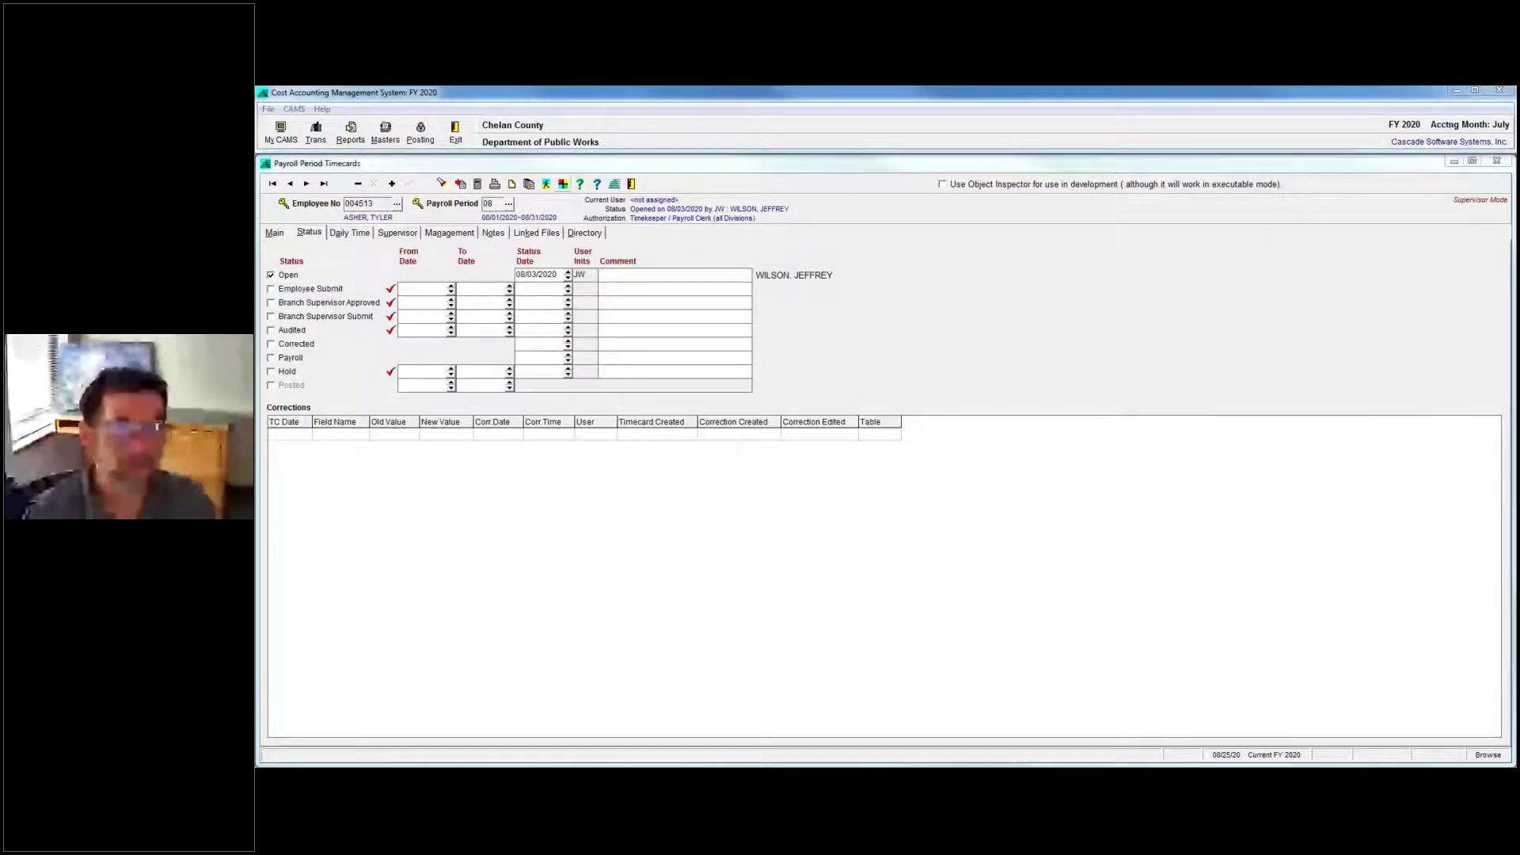
key("alt+Tab")
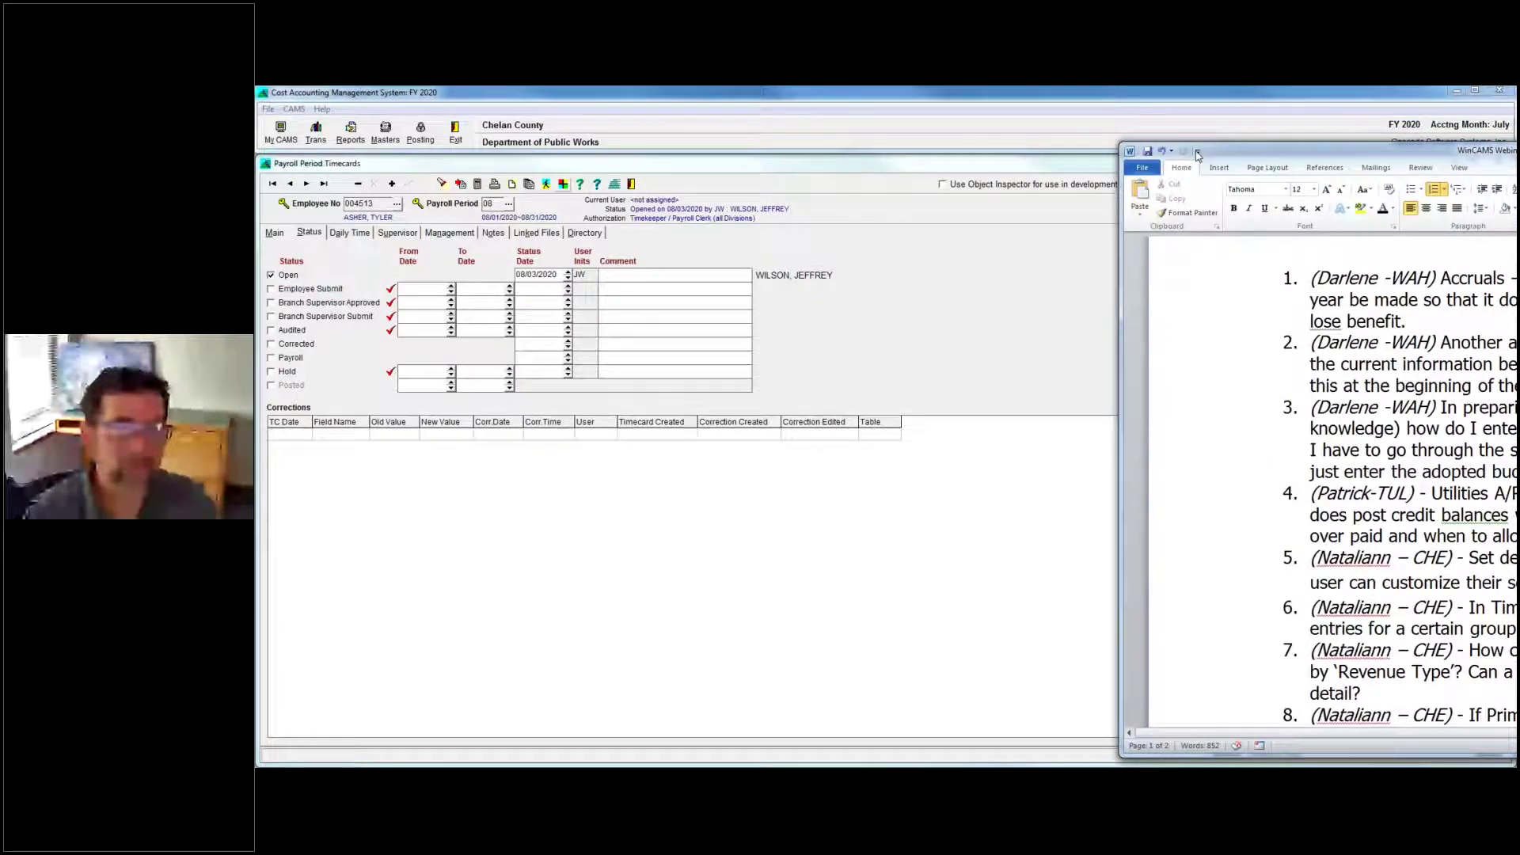
Bring question 9 on copying detail-line data into view, then close the Payroll Period Timecards form.
left_click_drag(1198, 154, 506, 113)
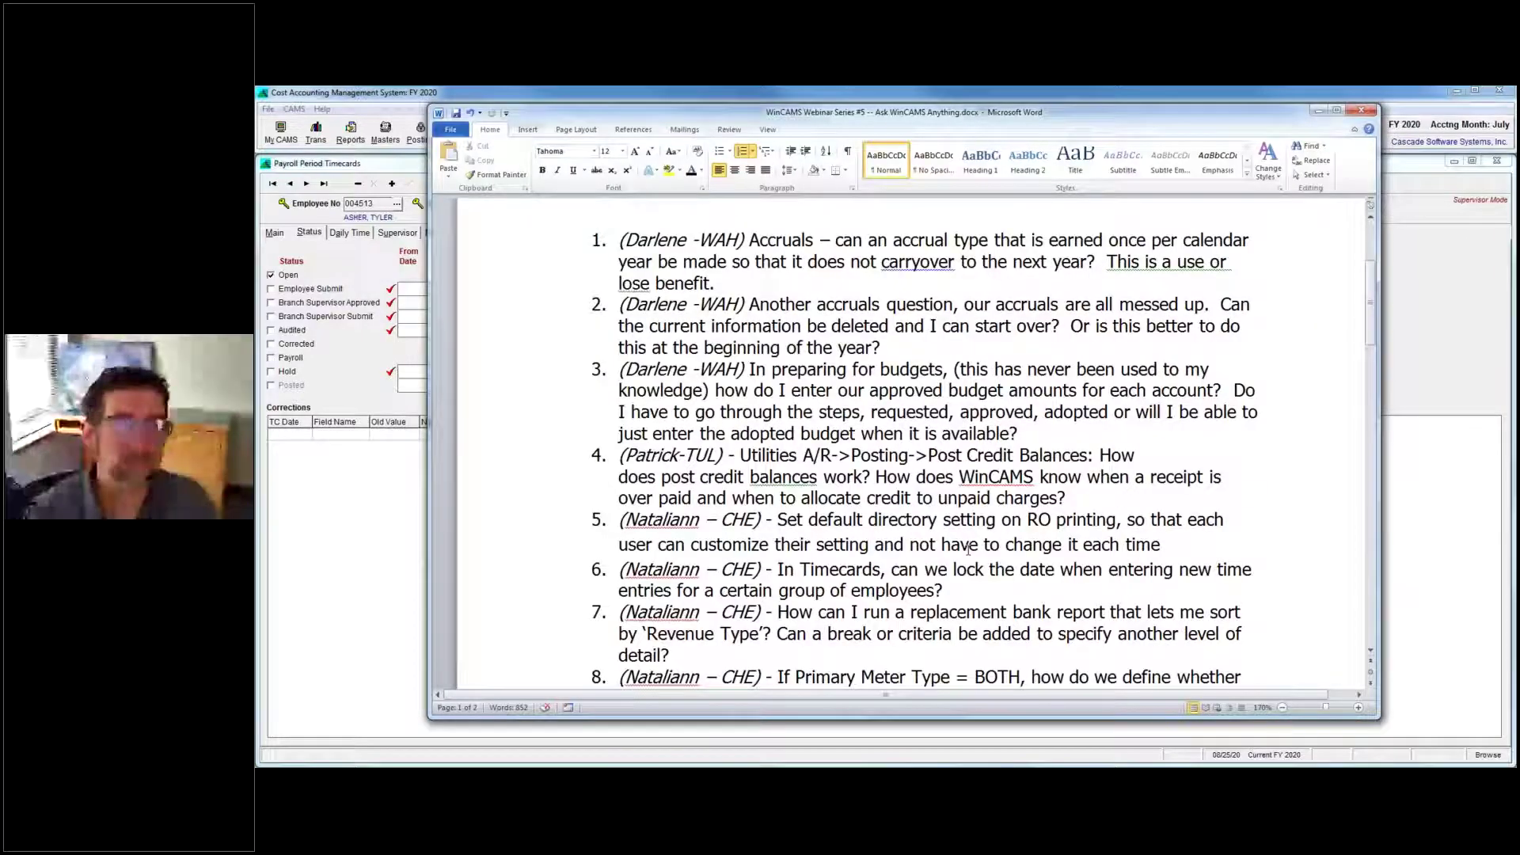
scroll(967, 549, "down", 2)
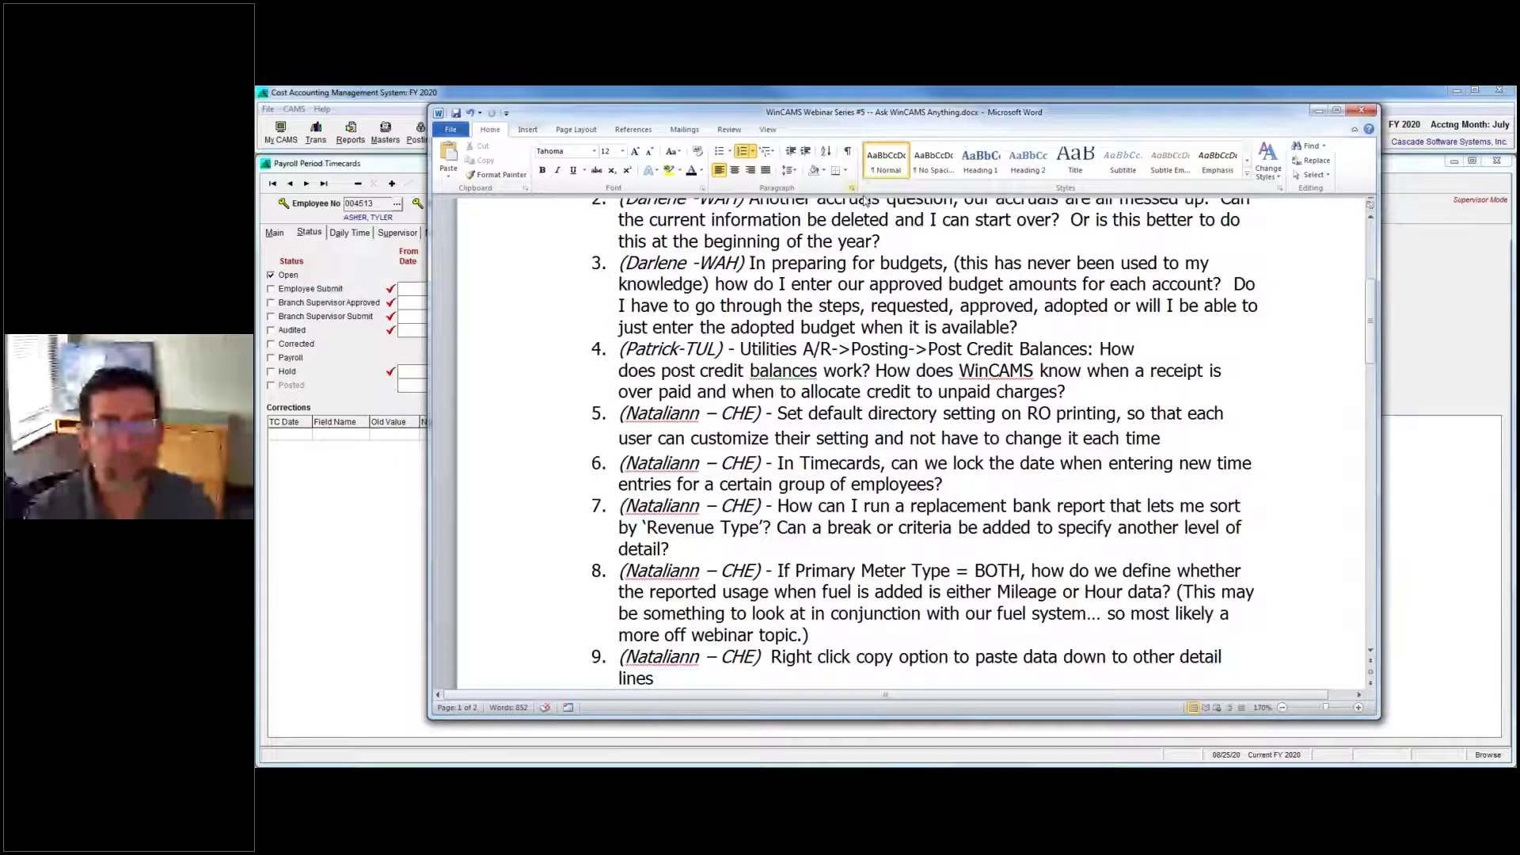
left_click_drag(911, 119, 1503, 132)
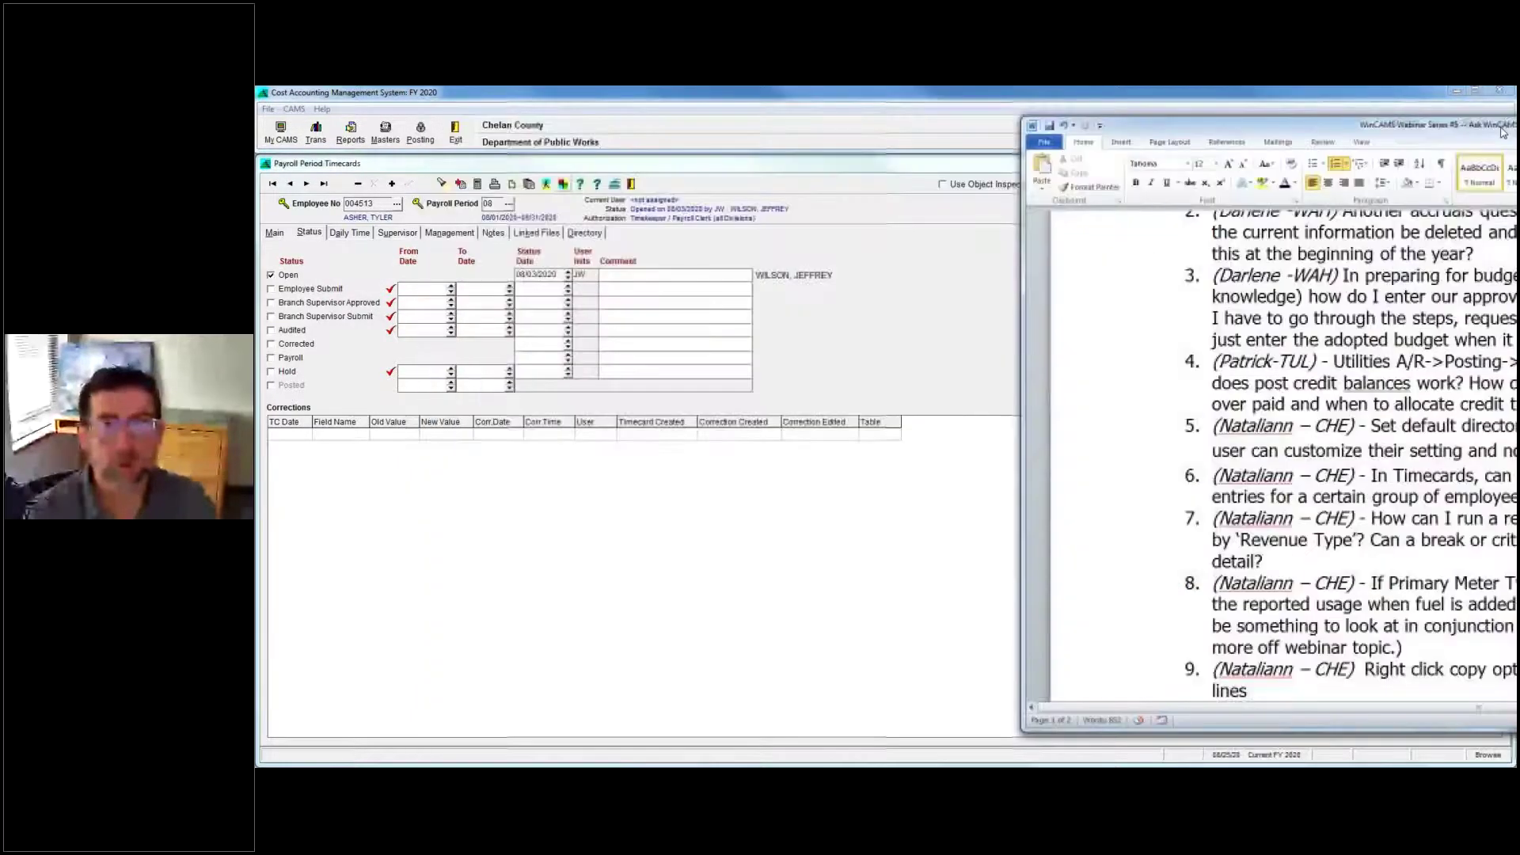
left_click(1488, 103)
left_click(1503, 163)
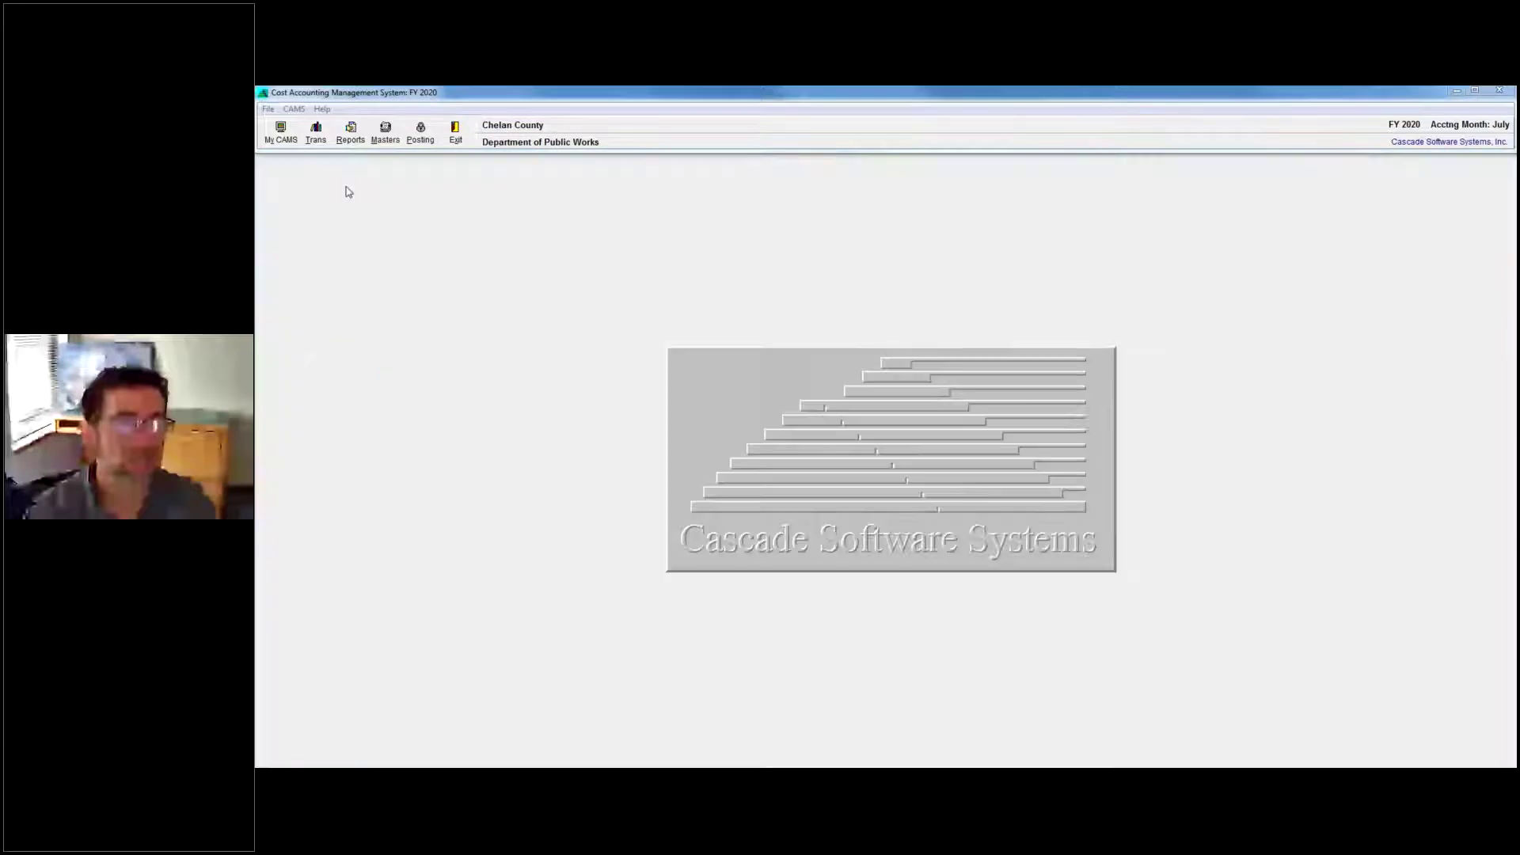
Open the Replacement Bank by Vehicle form under CAMS > Vehicles & Equipment, showing slot 510.
left_click(294, 109)
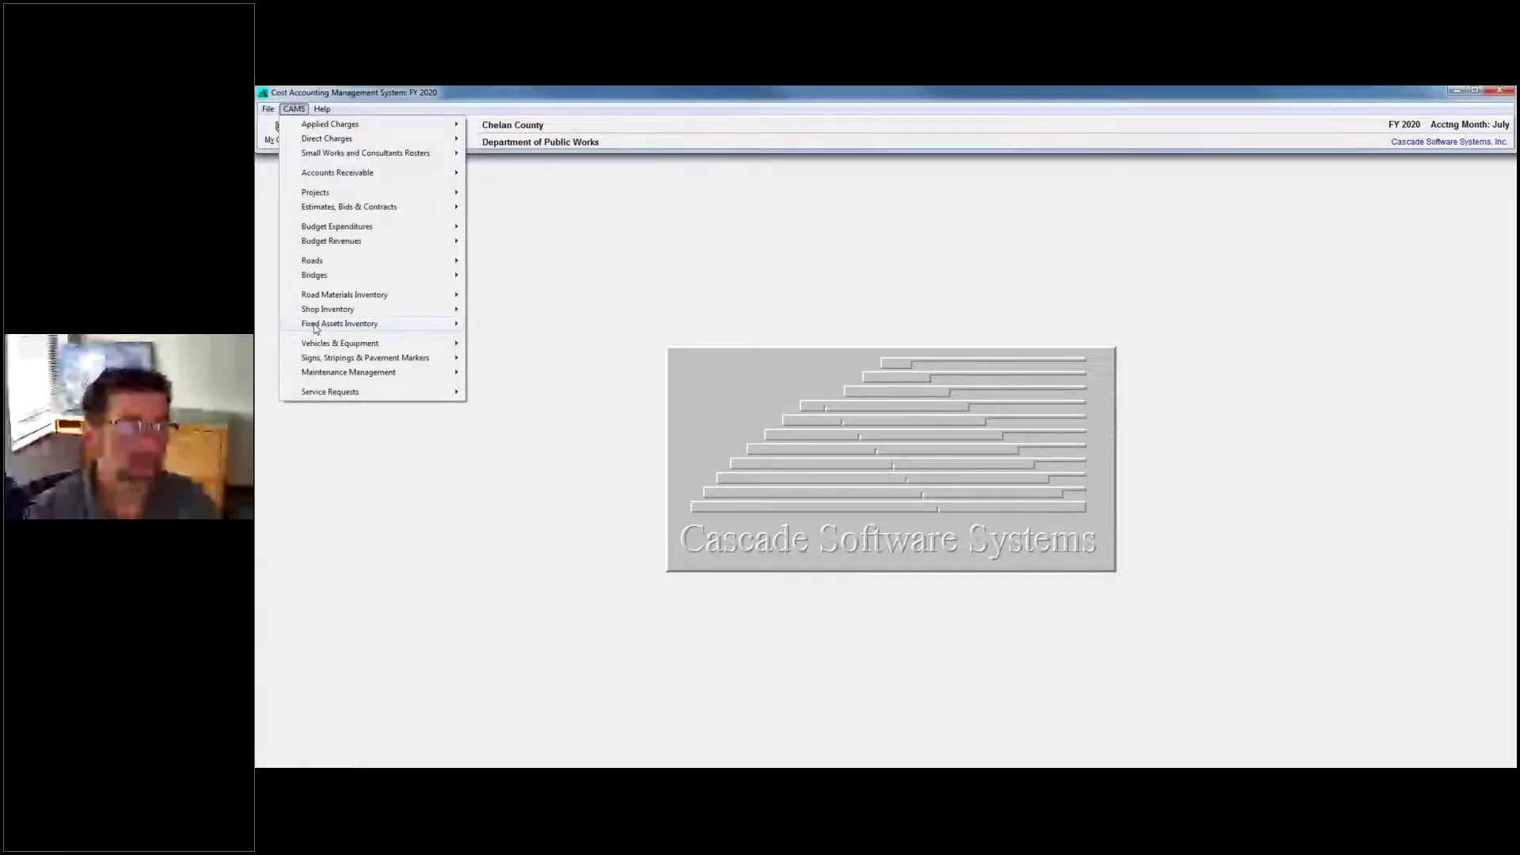
mouse_move(331, 346)
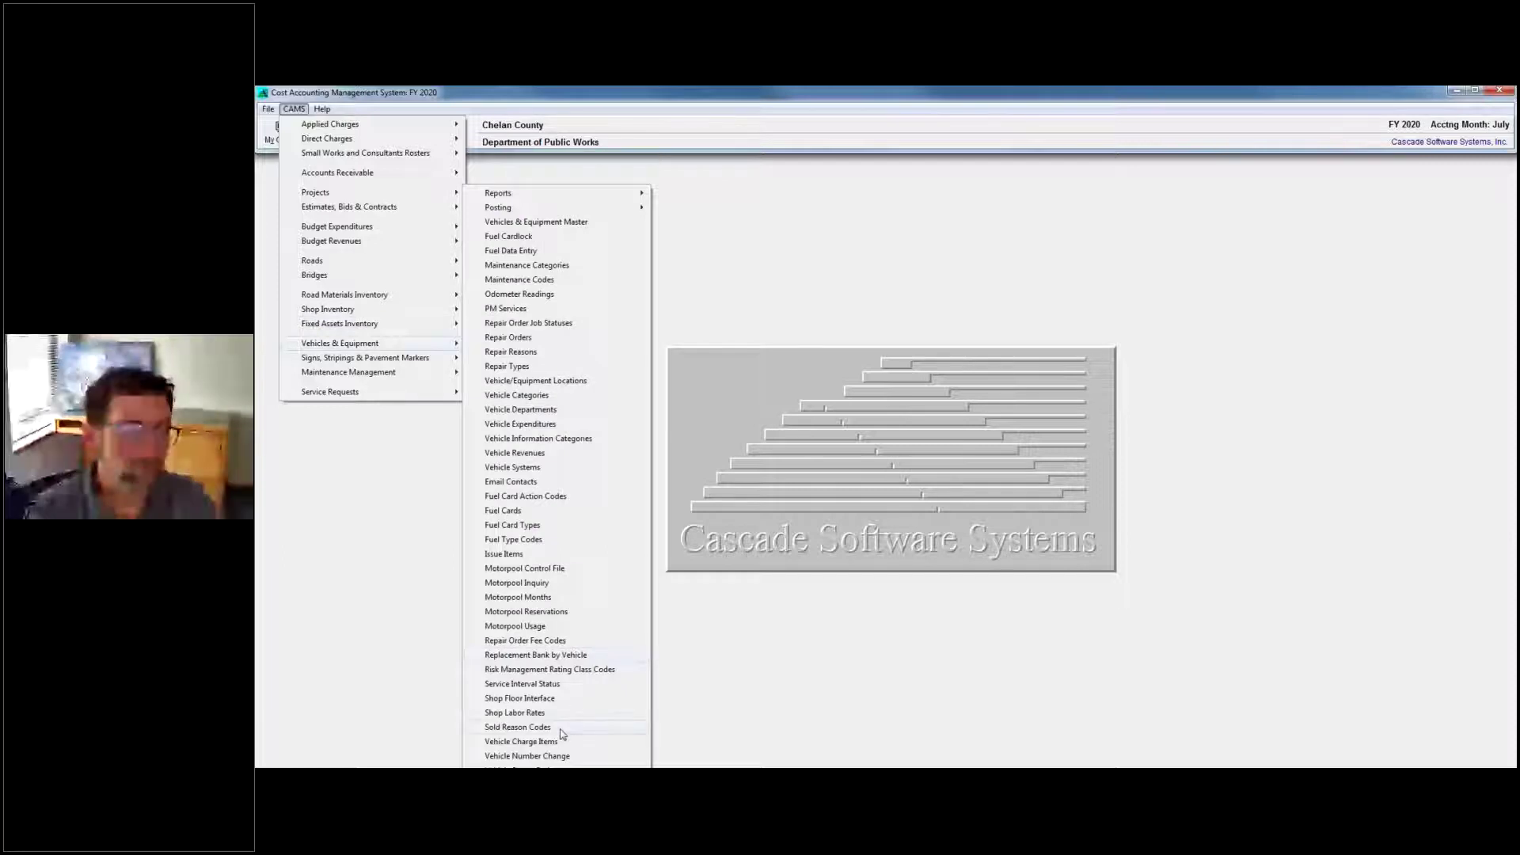
left_click(803, 647)
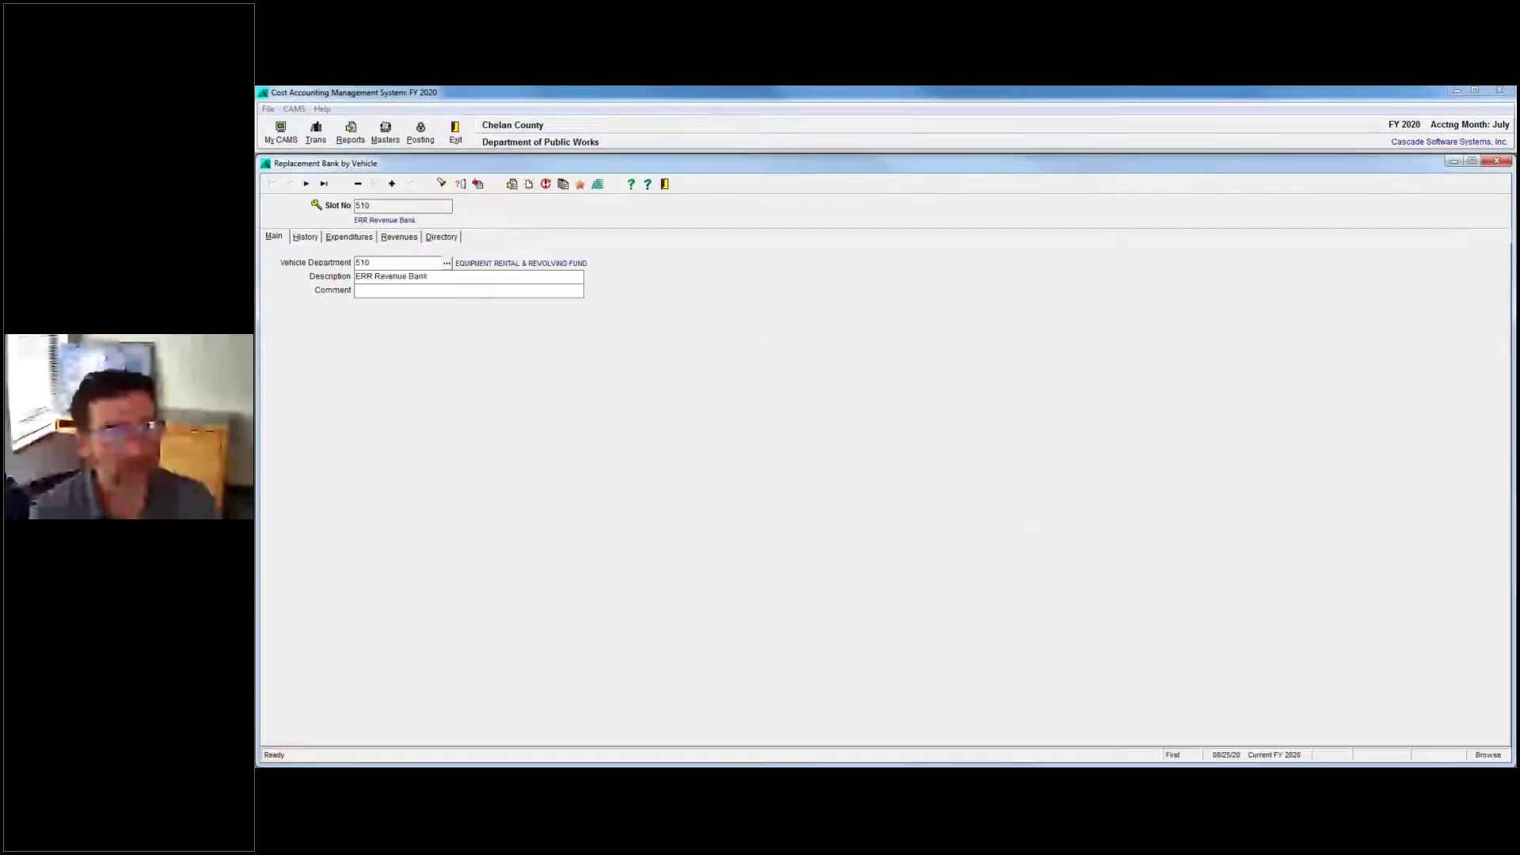
Show slot 530's July 2020 O&M, depreciation, replacement and insurance revenue lines on the Revenues tab.
left_click(307, 239)
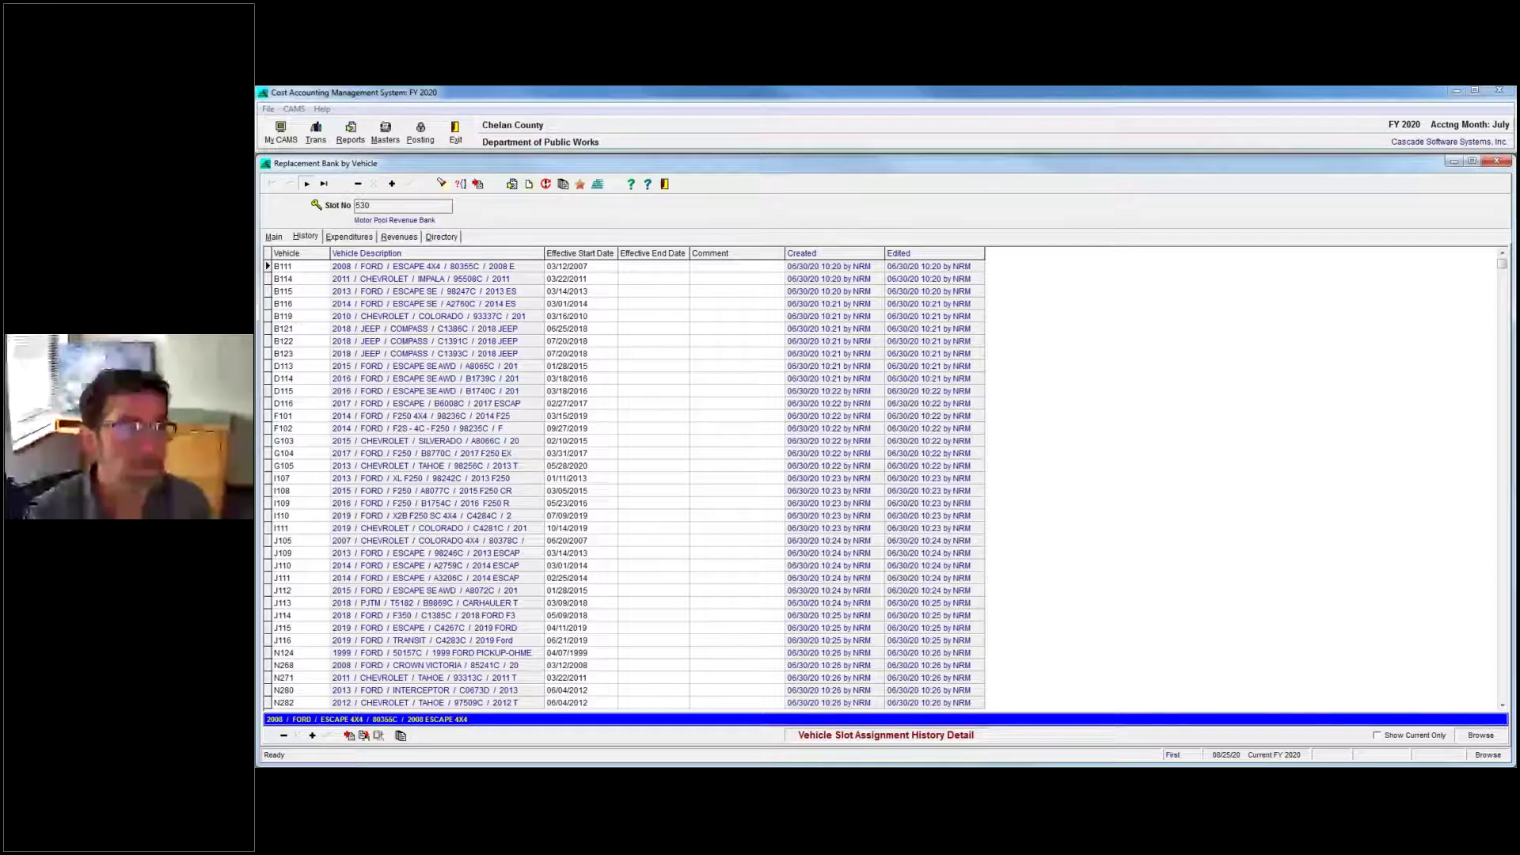
left_click(398, 237)
left_click(273, 237)
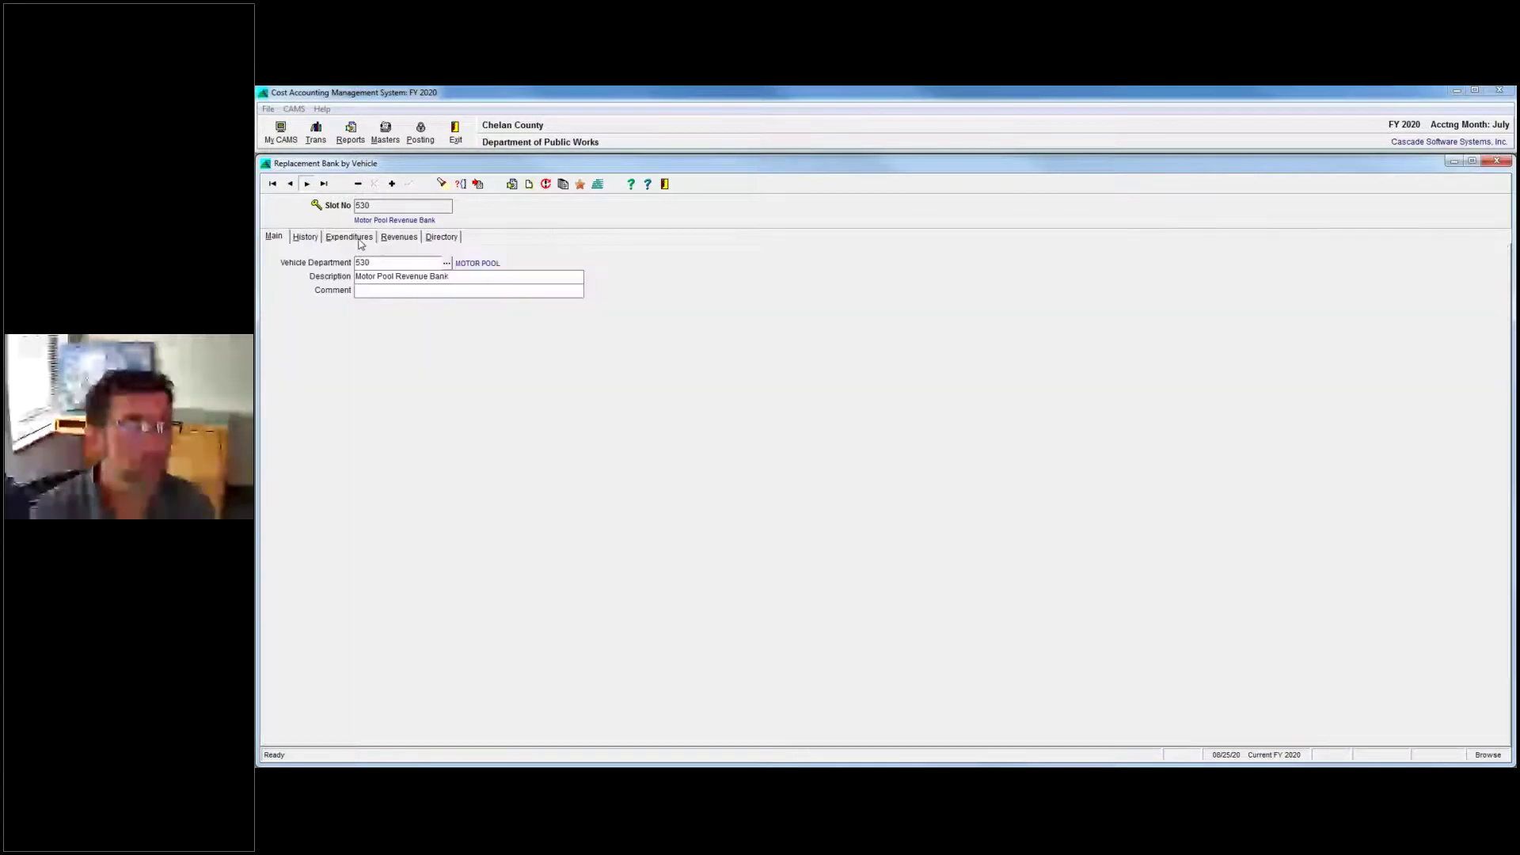
left_click(352, 238)
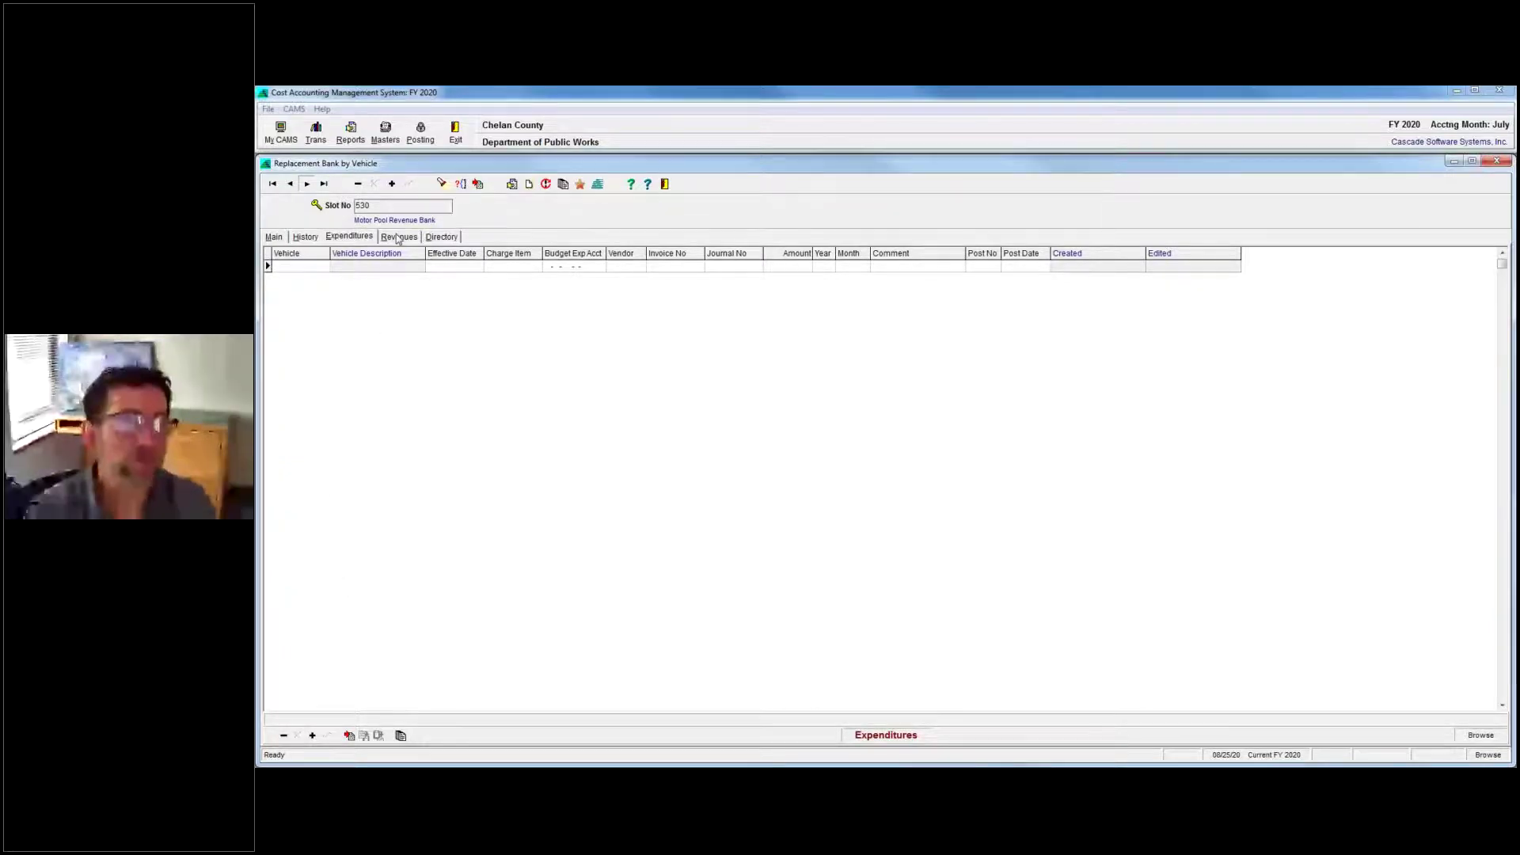
left_click(398, 238)
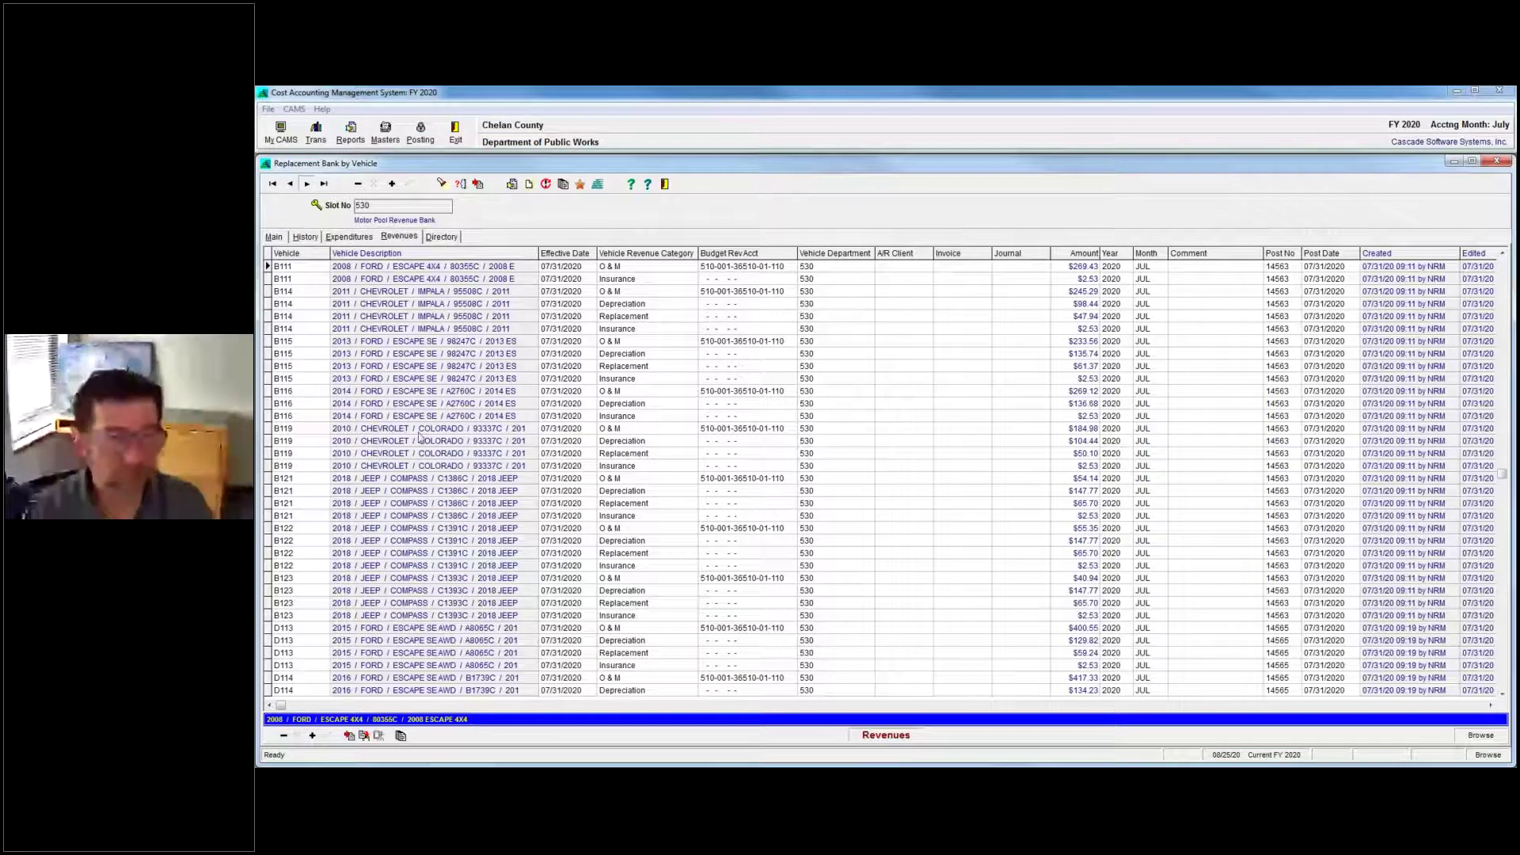
Switch between the Expenditures, Revenues and Main tabs to compare the slot's entries.
left_click(348, 237)
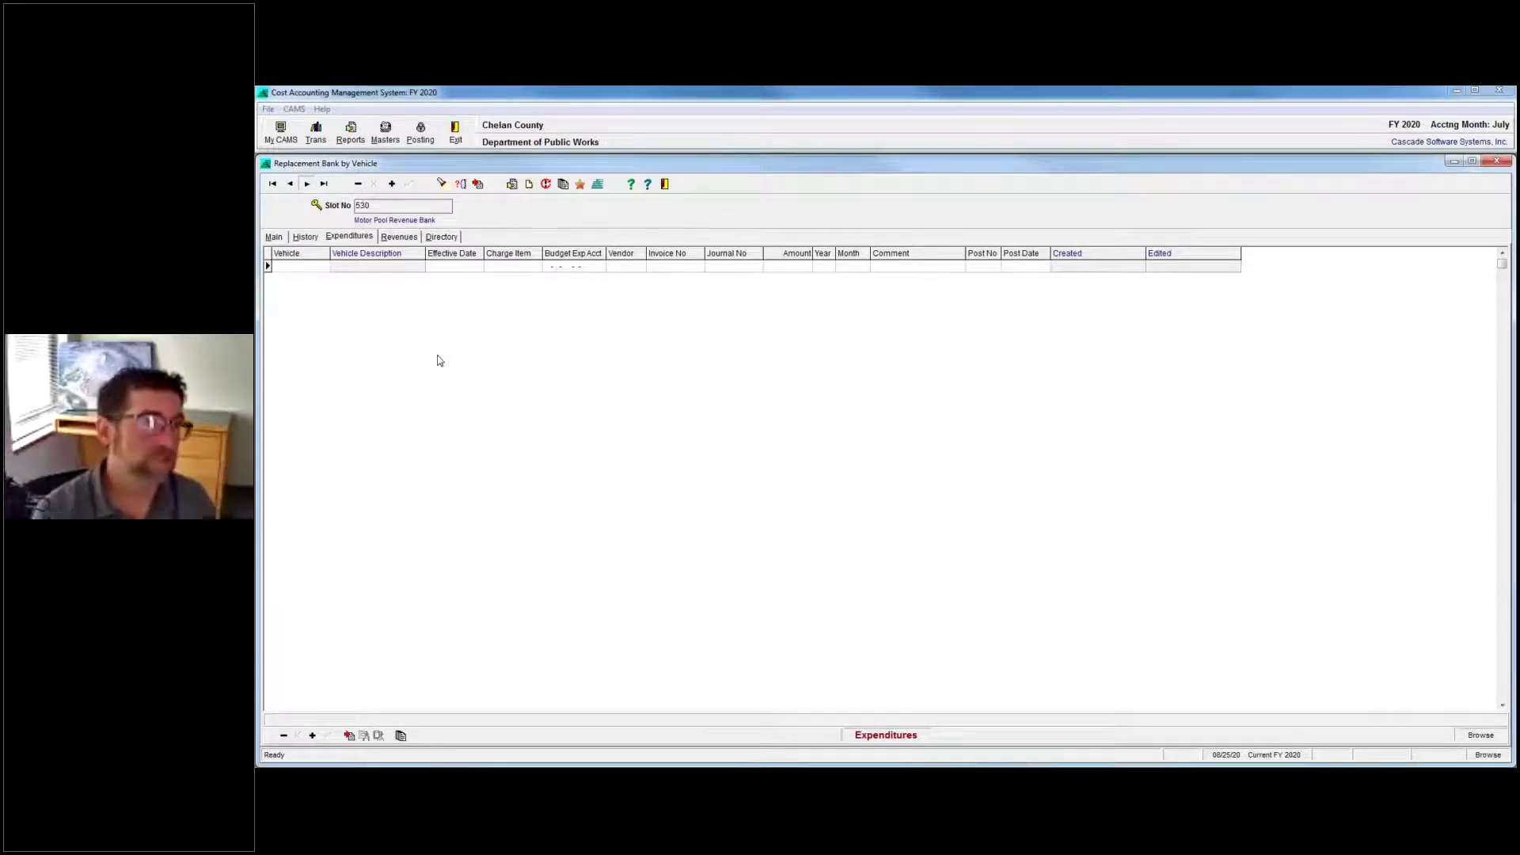
left_click(399, 237)
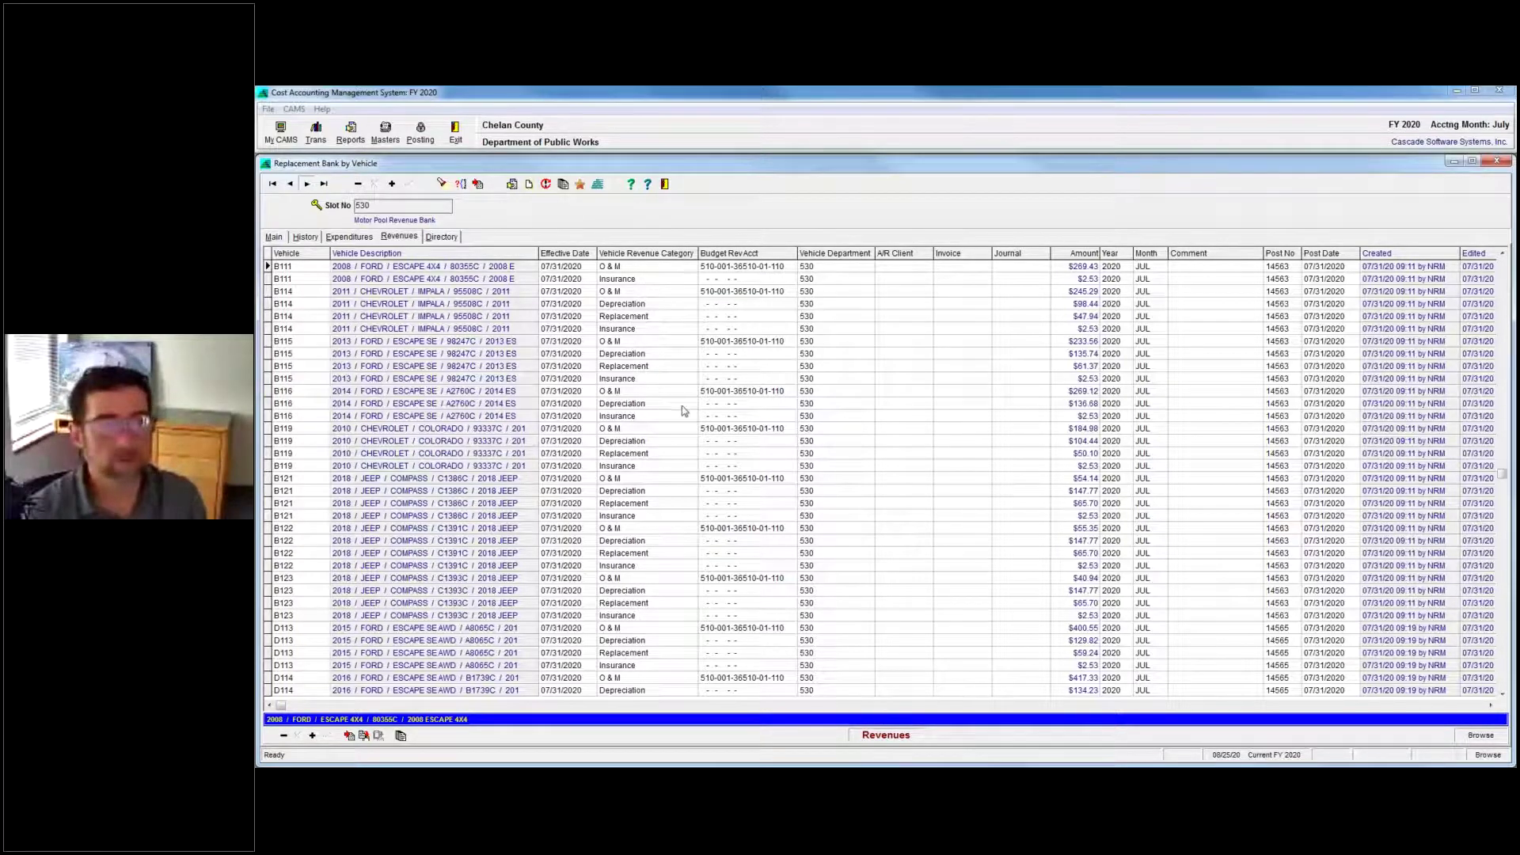
left_click(273, 236)
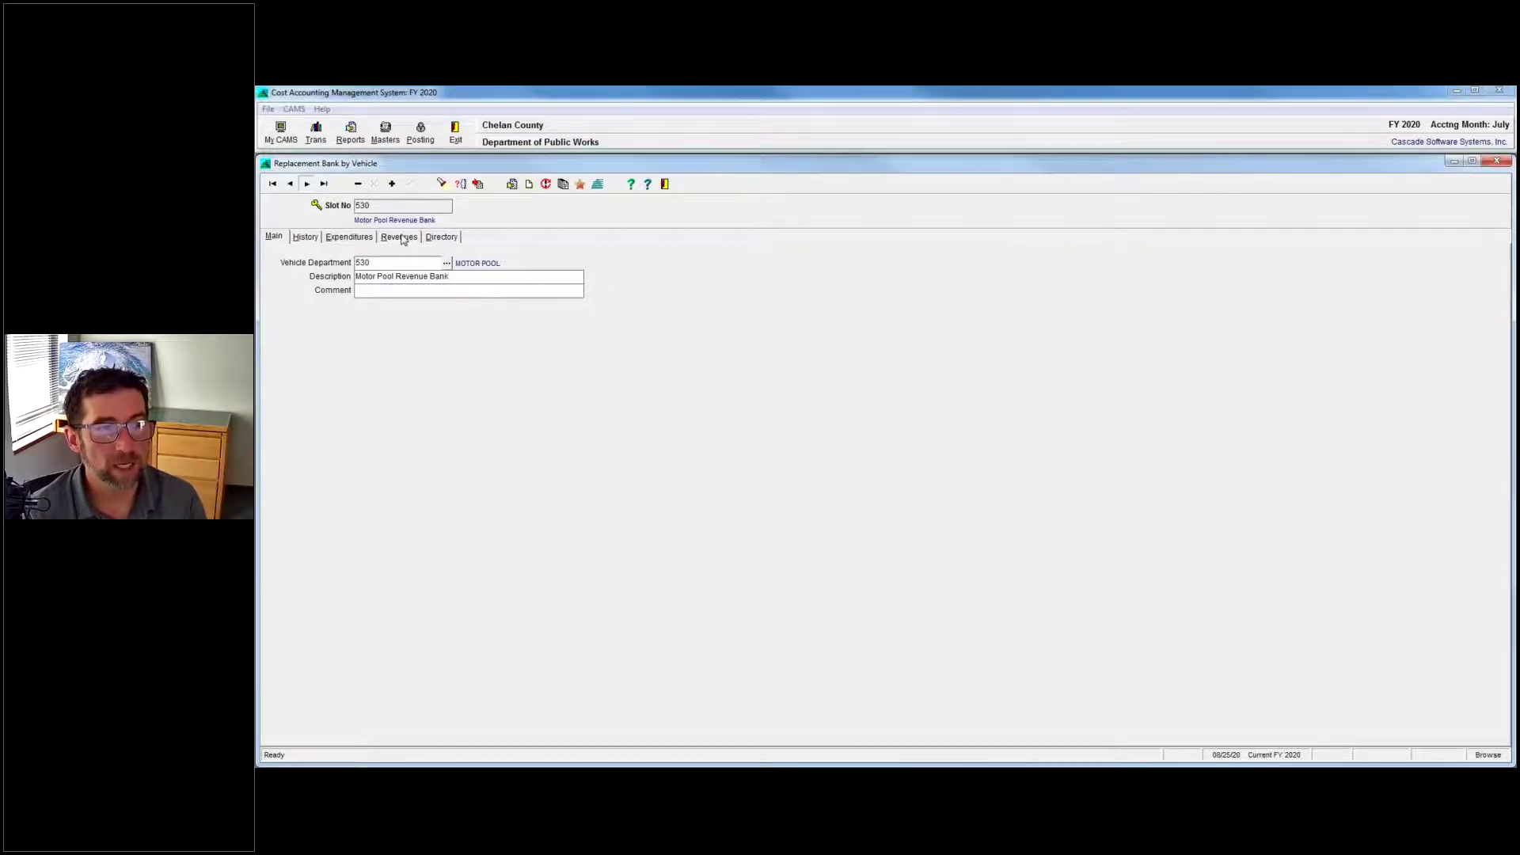
left_click(400, 238)
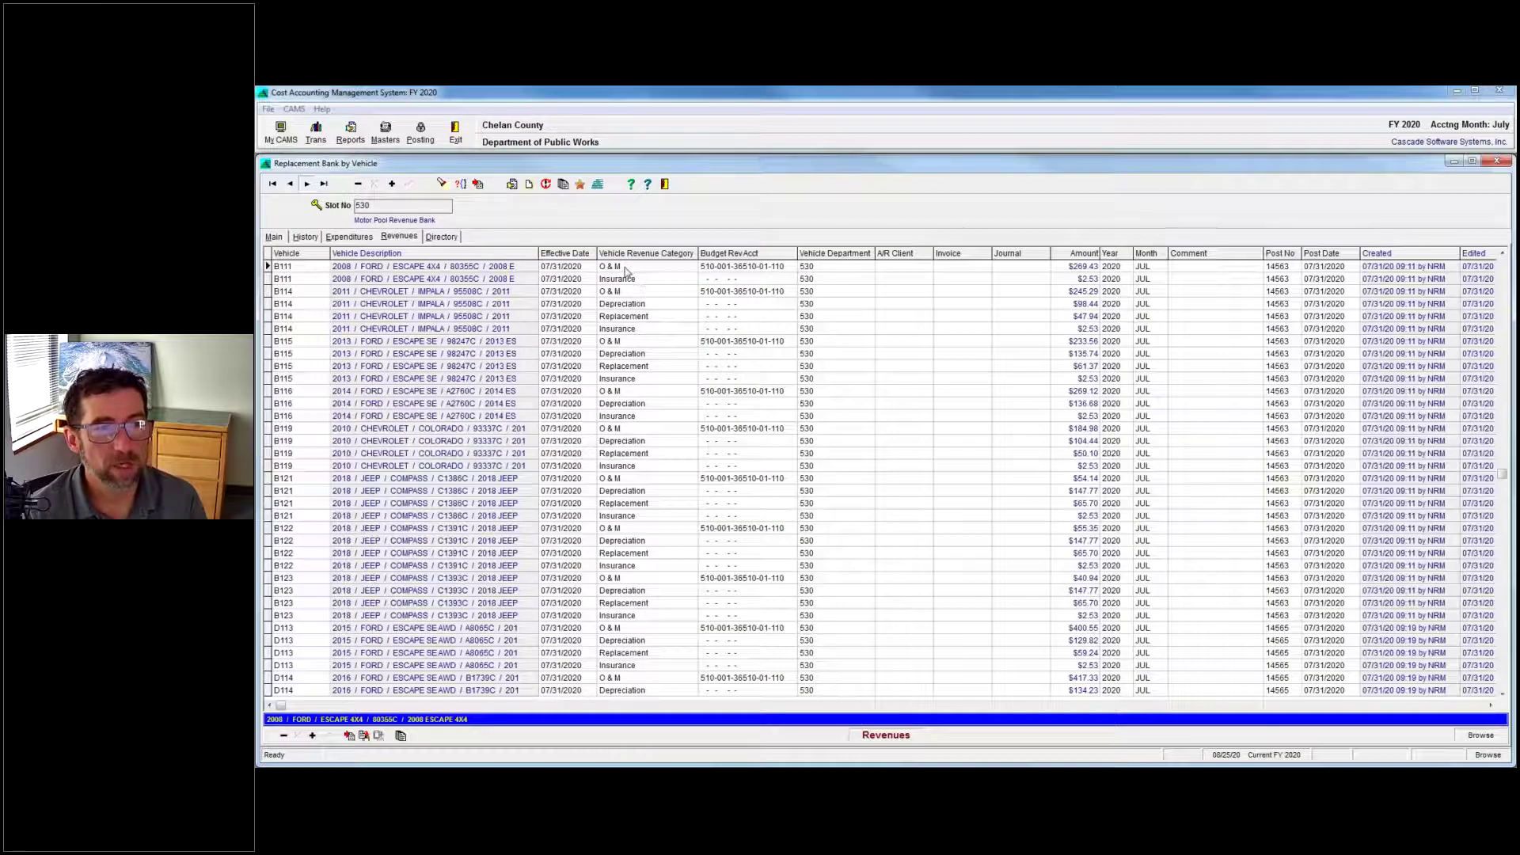
Inspect vehicle B114's Replacement revenue category, then close the Replacement Bank by Vehicle record.
left_click(626, 277)
left_click(627, 317)
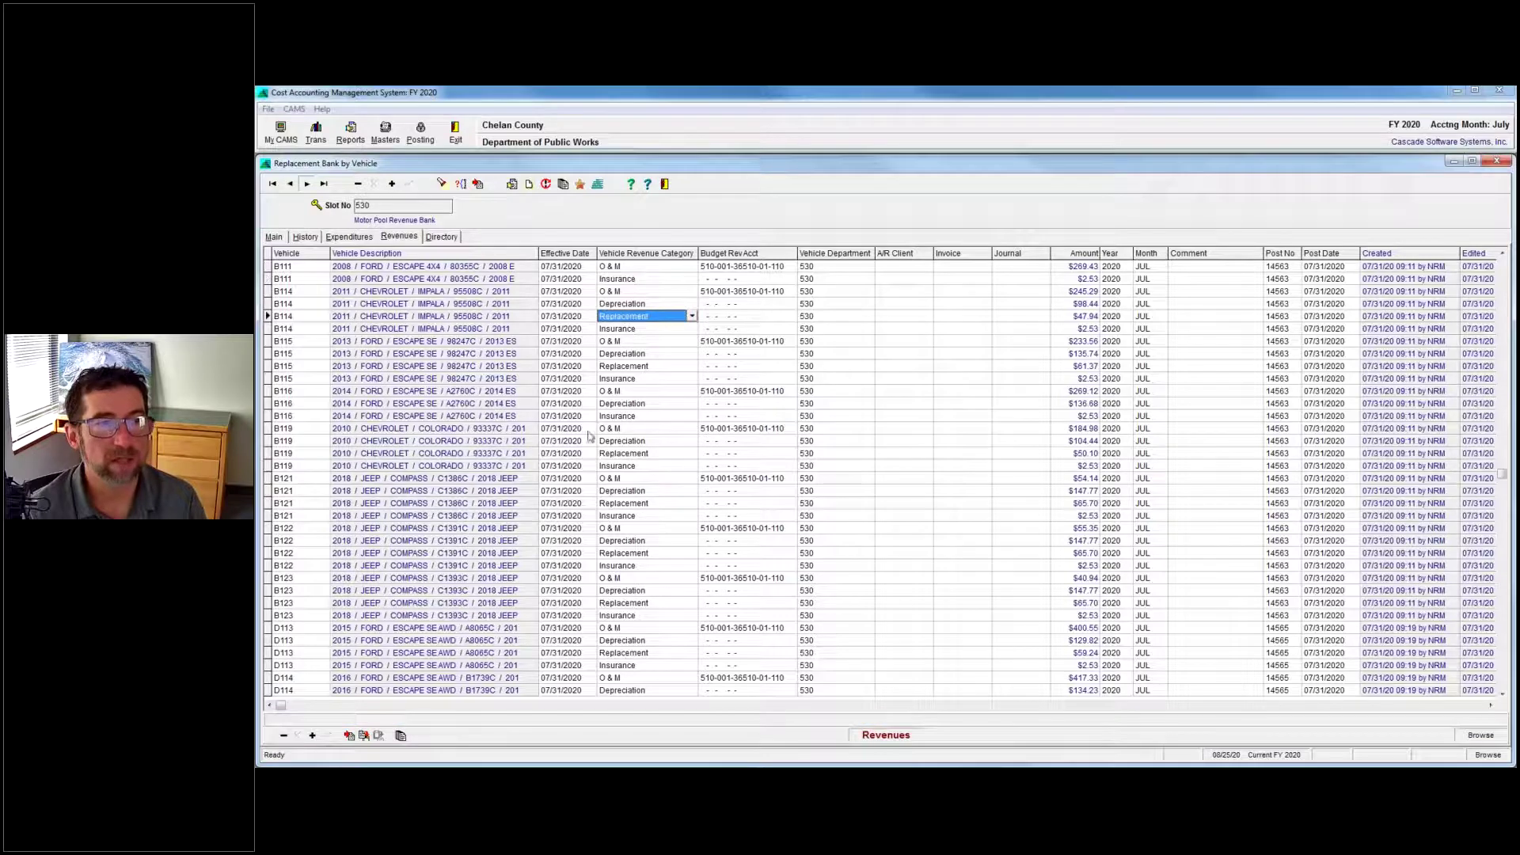
left_click(275, 237)
left_click(664, 183)
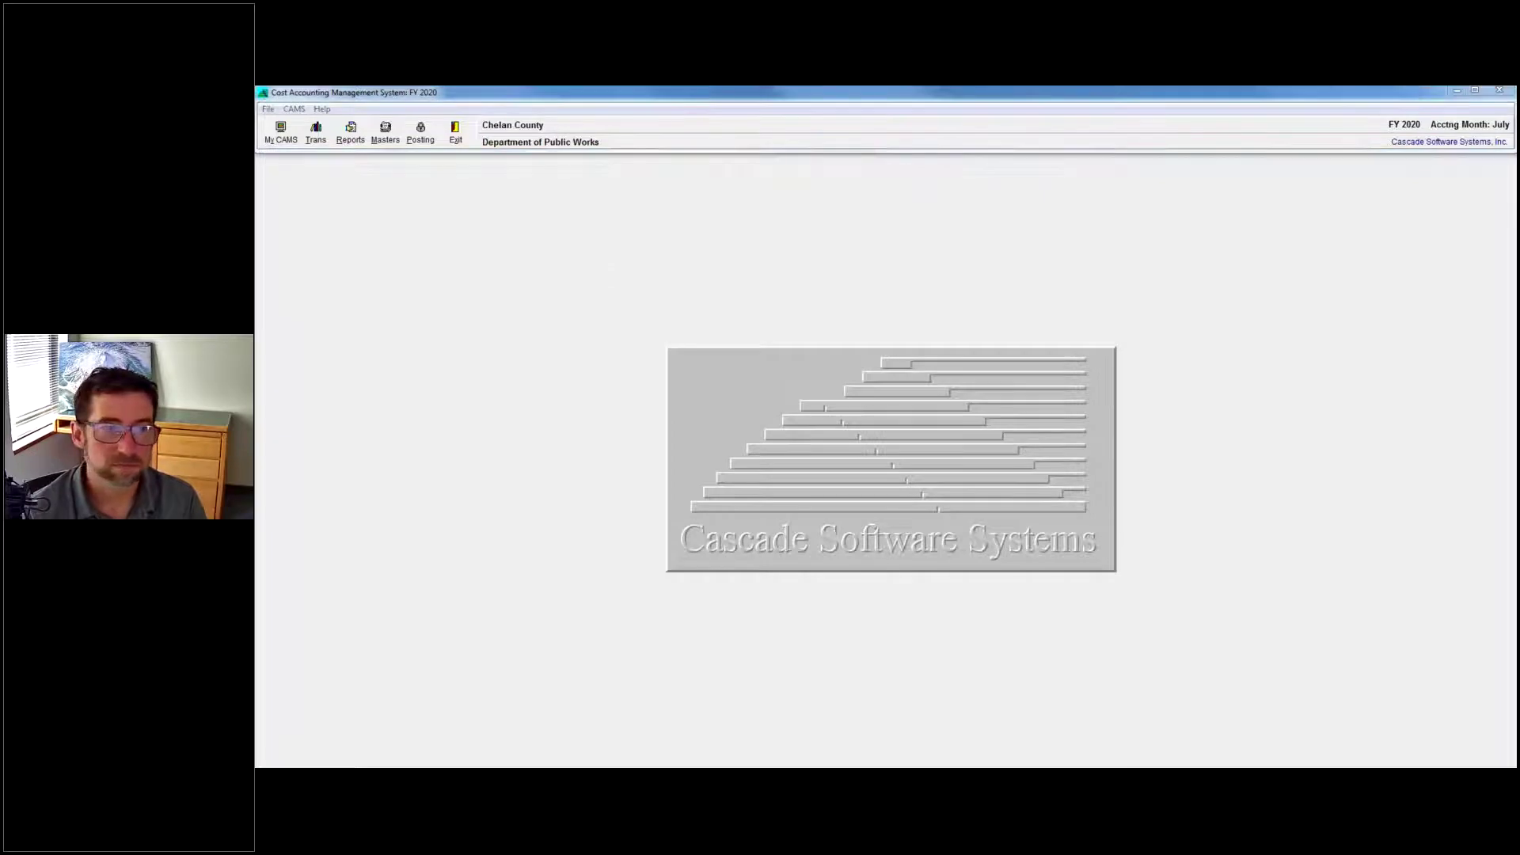
key("alt+Tab")
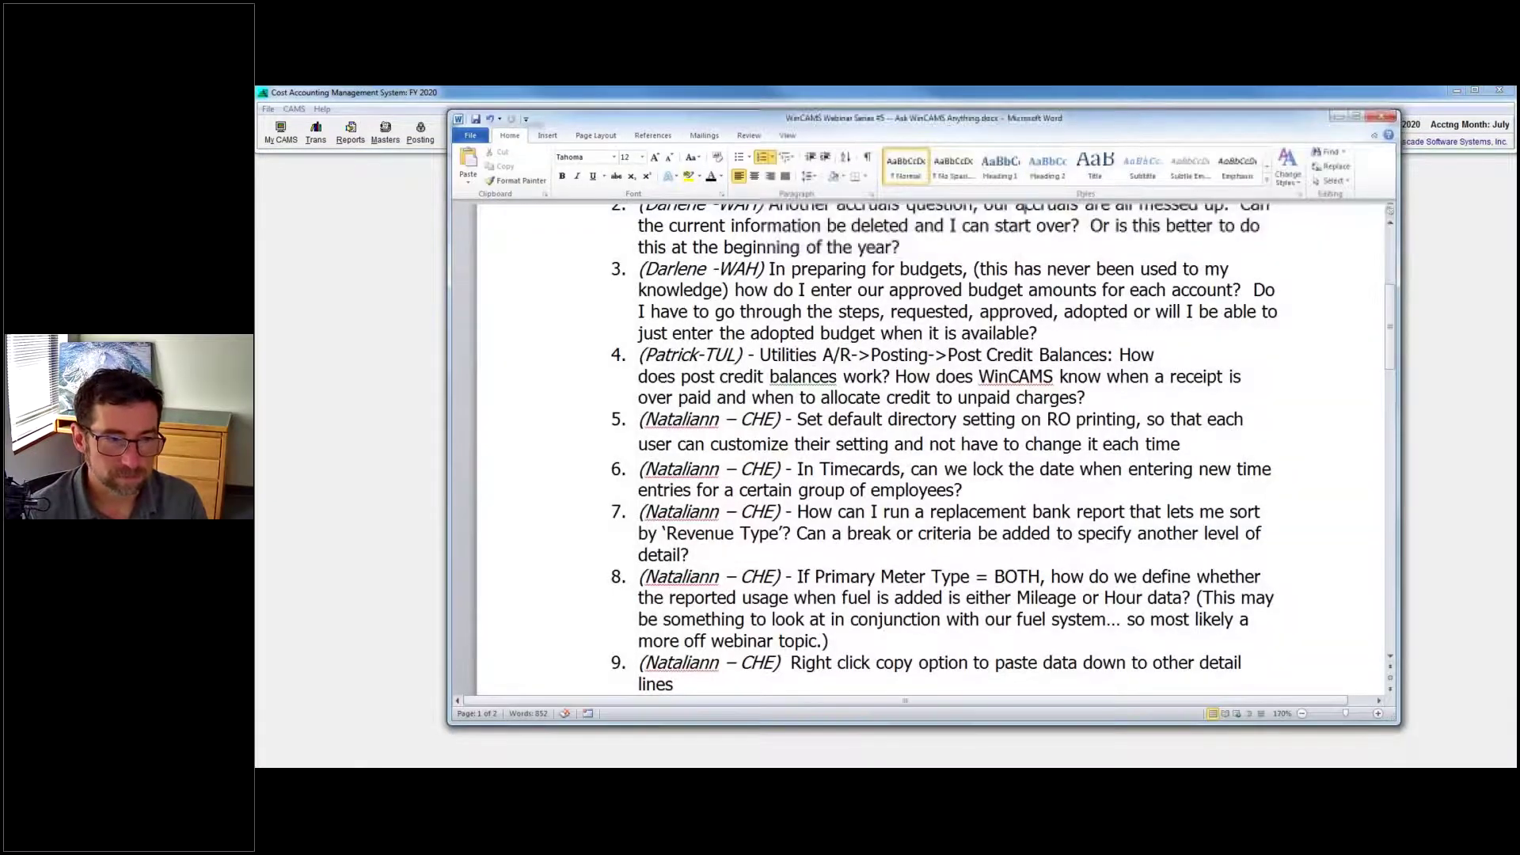
scroll(801, 556, "down", 2)
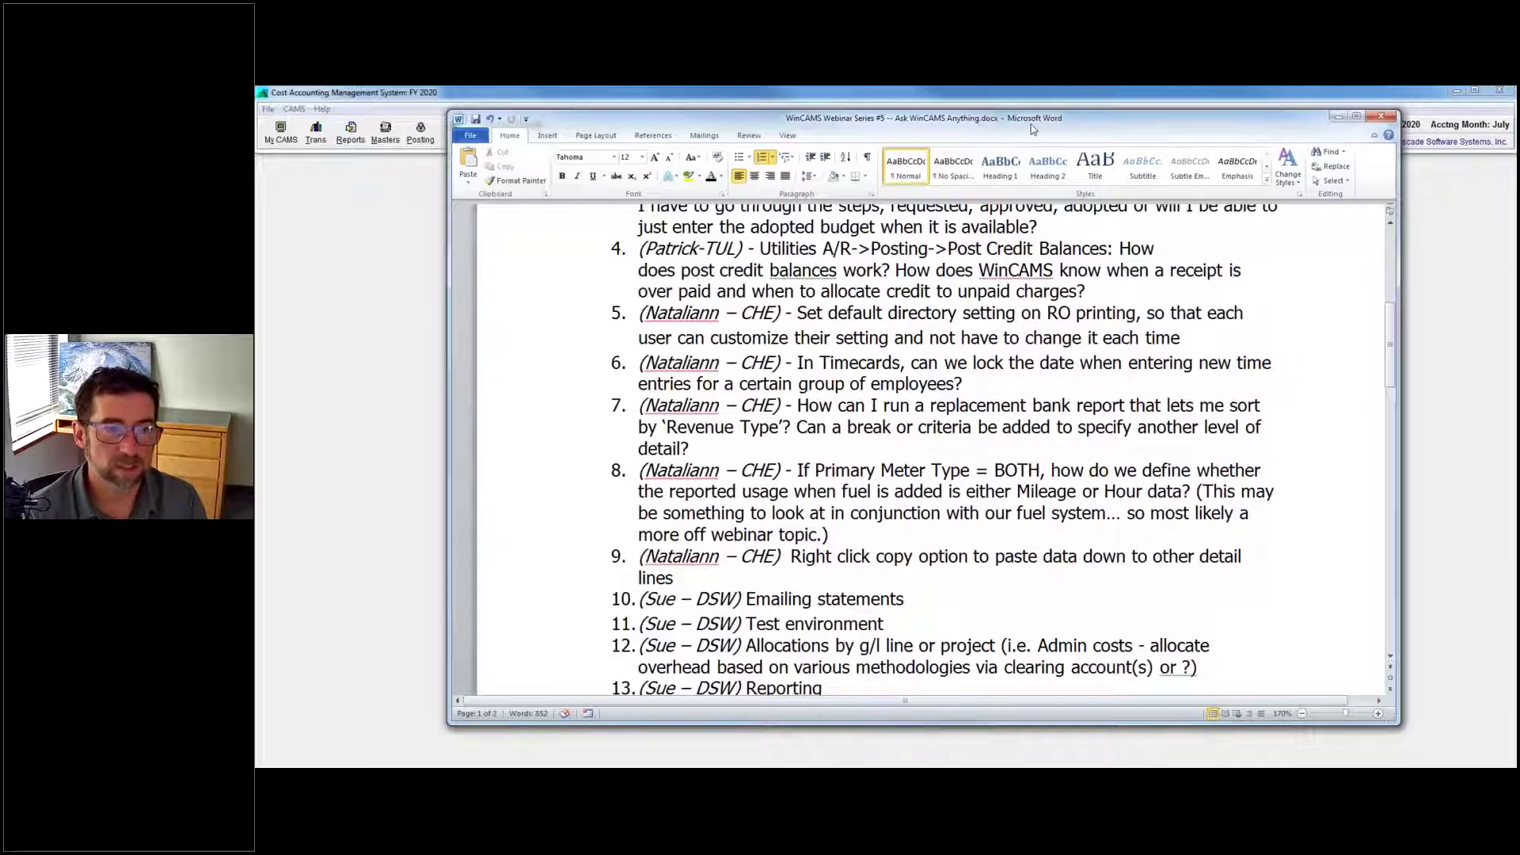
key("alt+Tab")
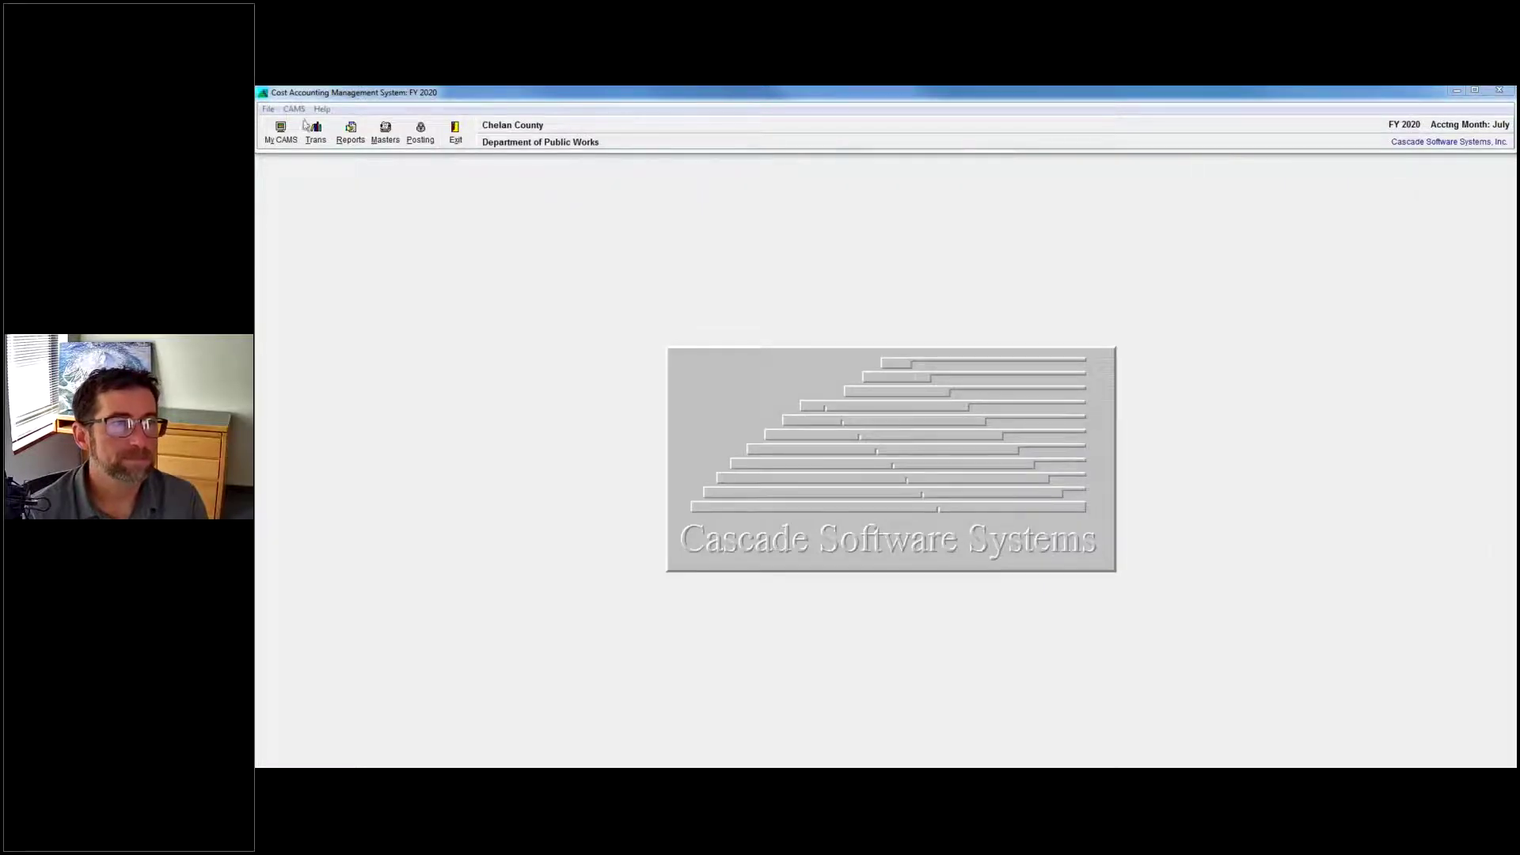
Open Fuel Data Entry to show the C572 and L012 diesel lines totalling 27.00 gallons.
left_click(315, 132)
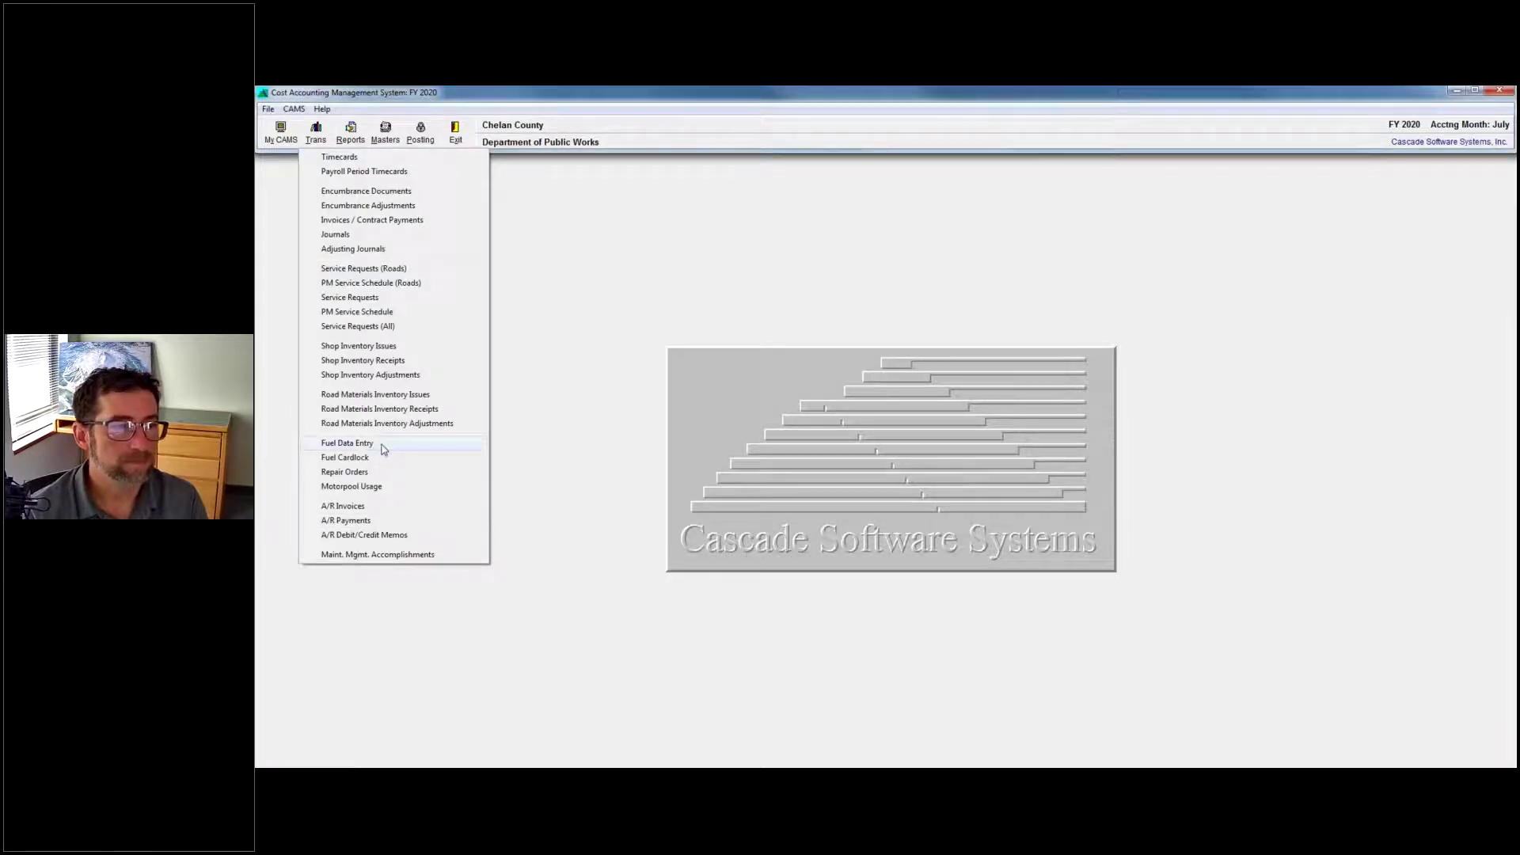
left_click(382, 445)
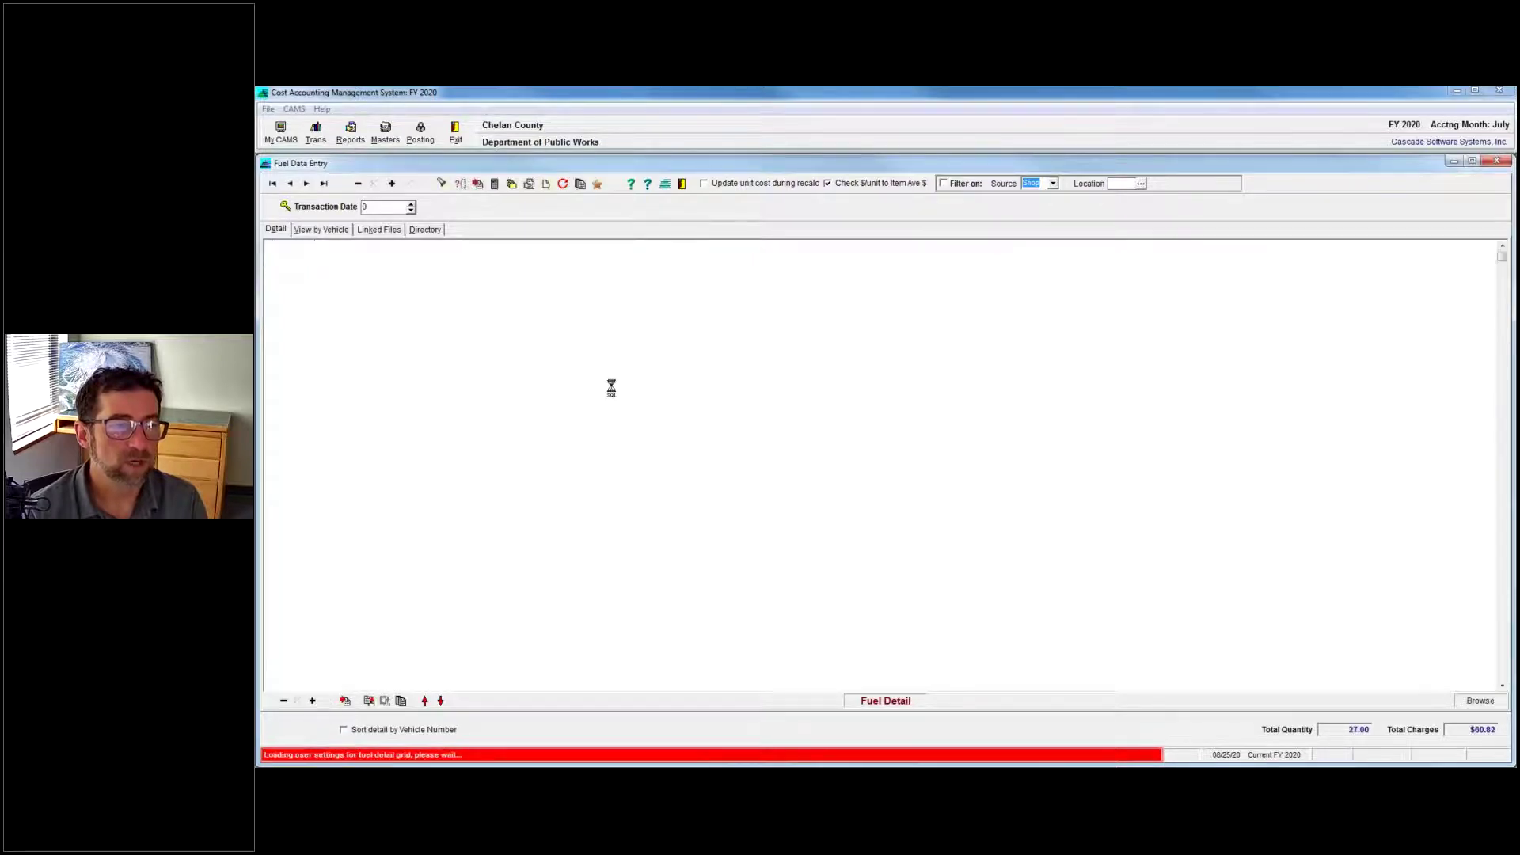
left_click(380, 131)
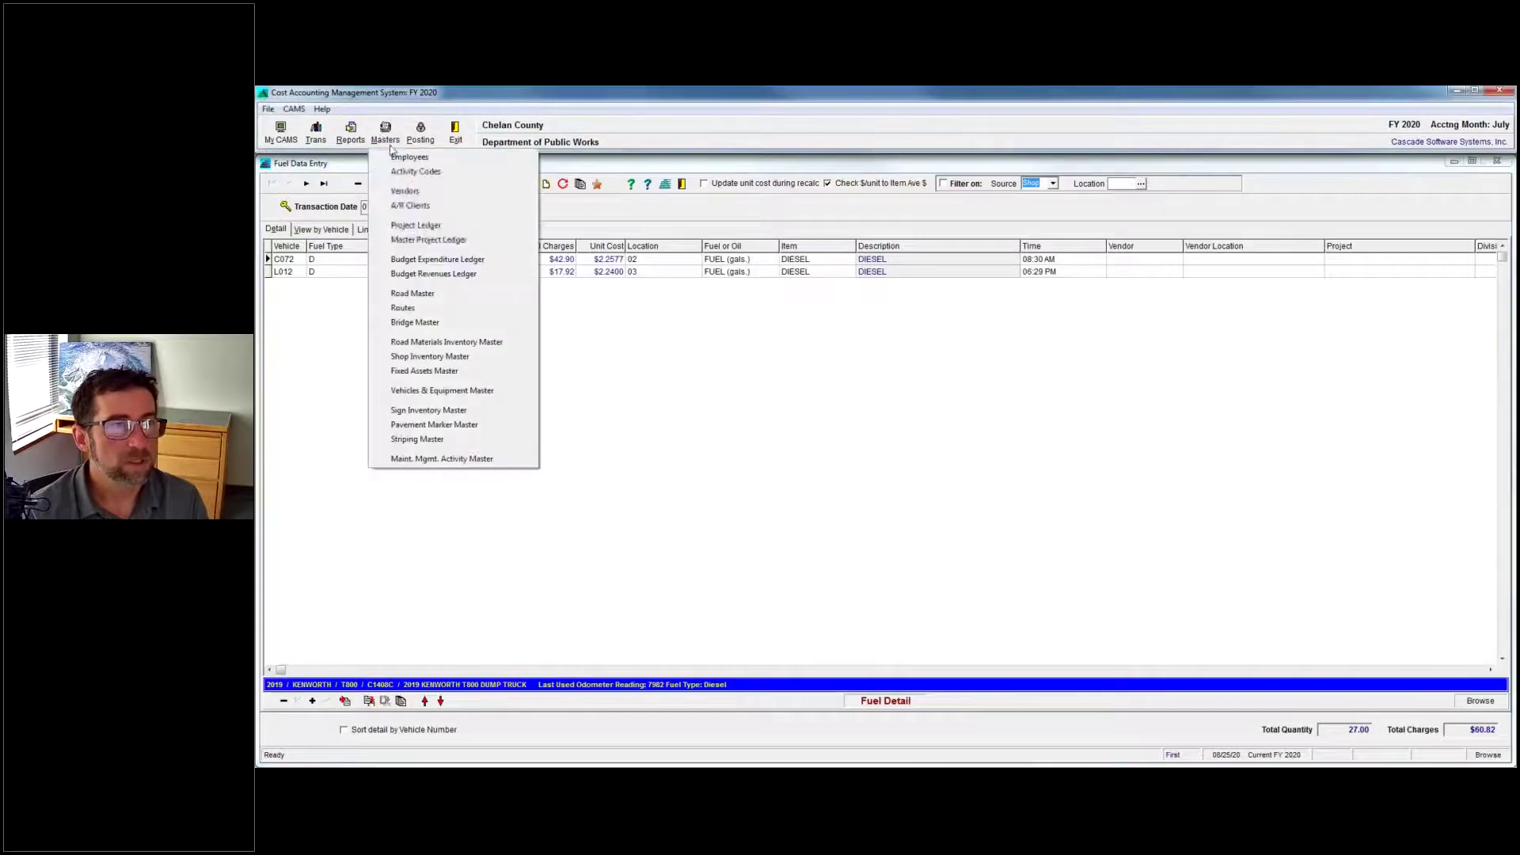
Open the vehicle in the Vehicles & Equipment Master and view its meter readings.
left_click(503, 392)
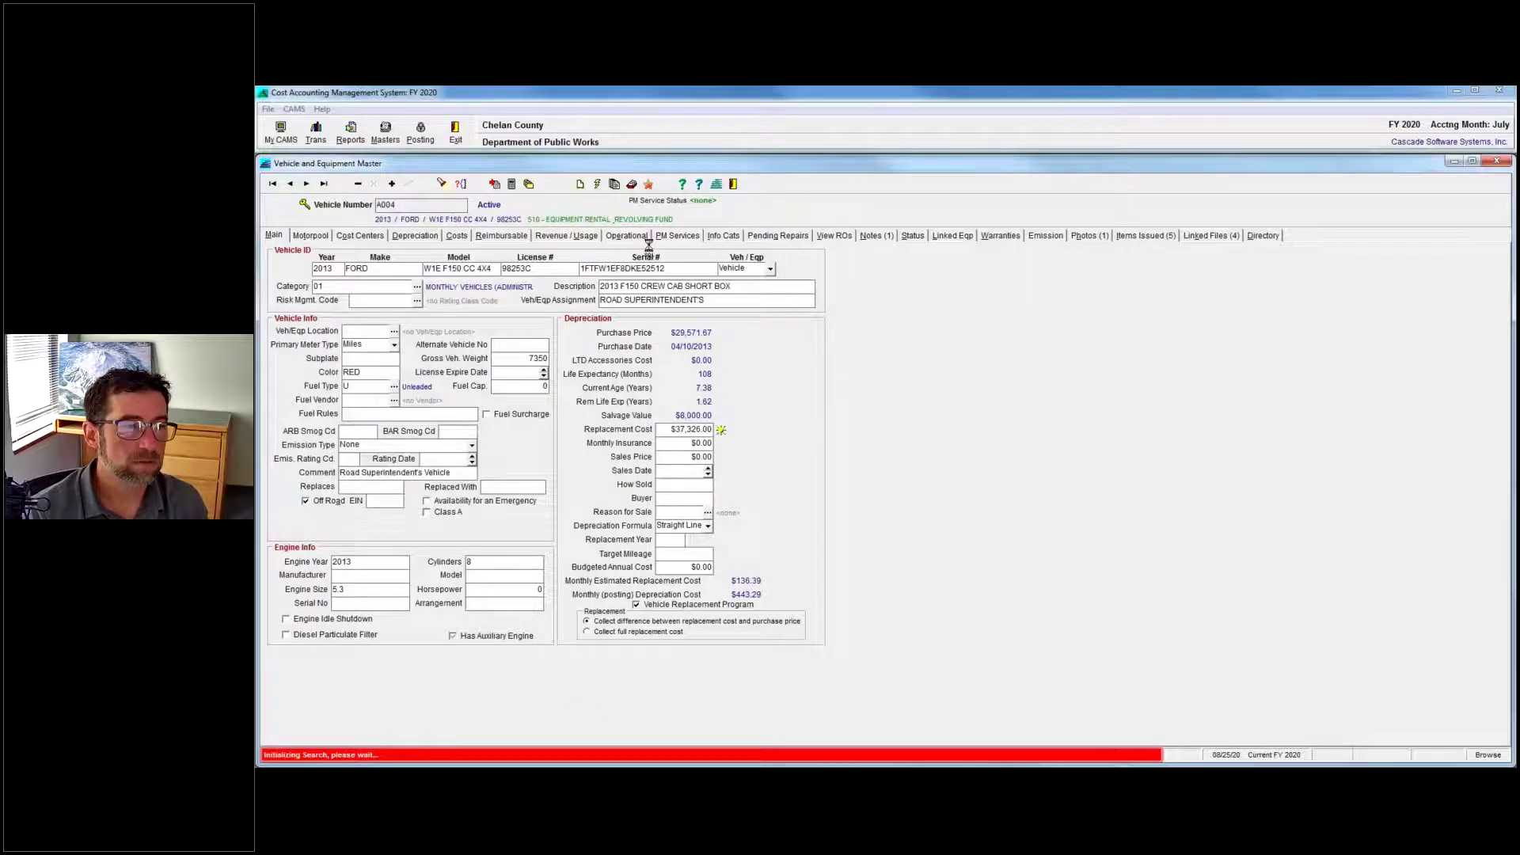
left_click(627, 236)
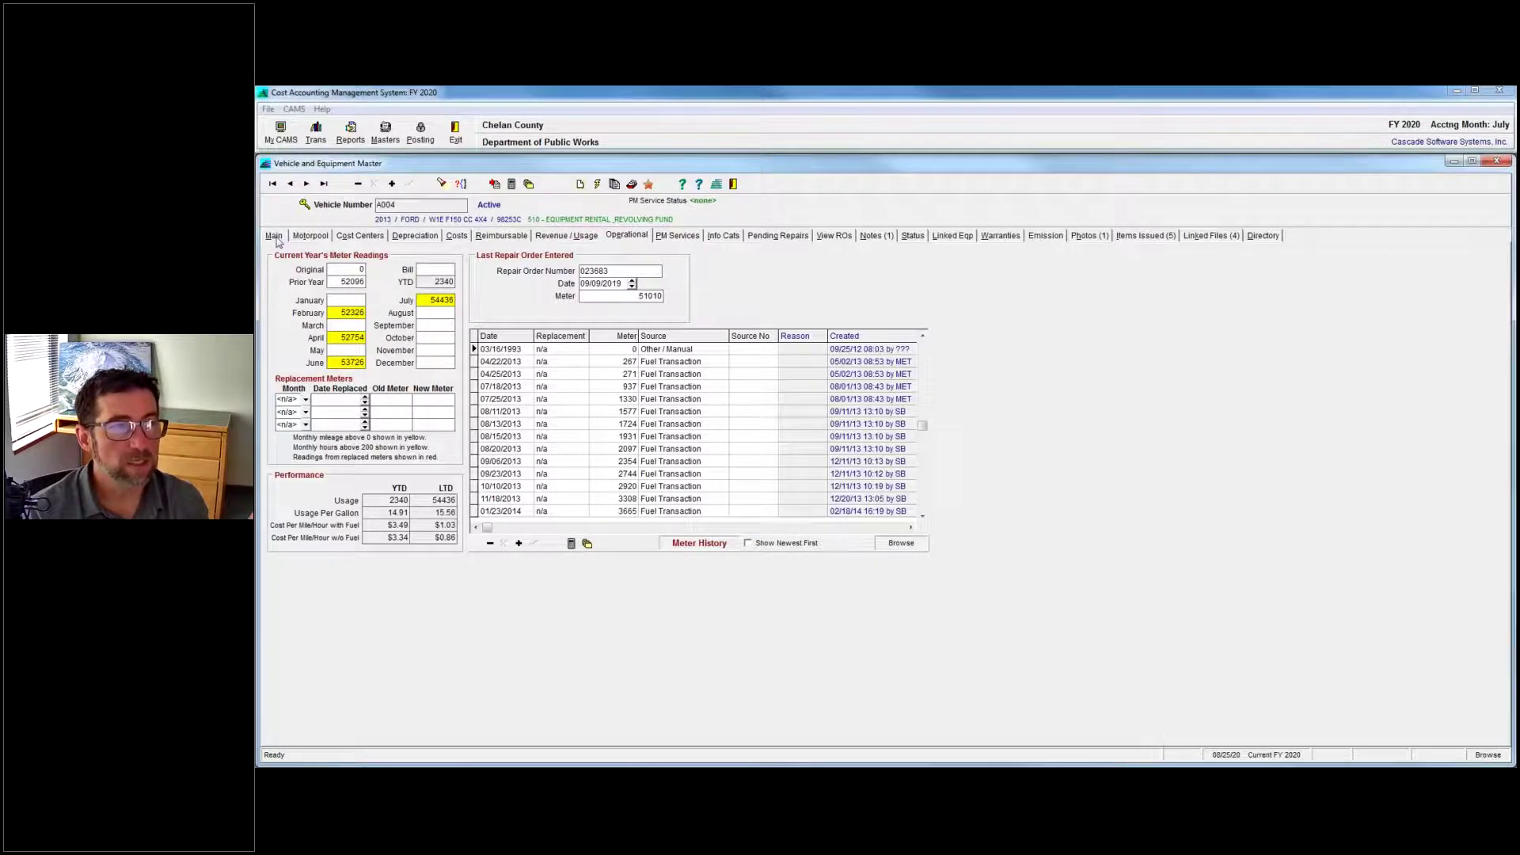
left_click(275, 236)
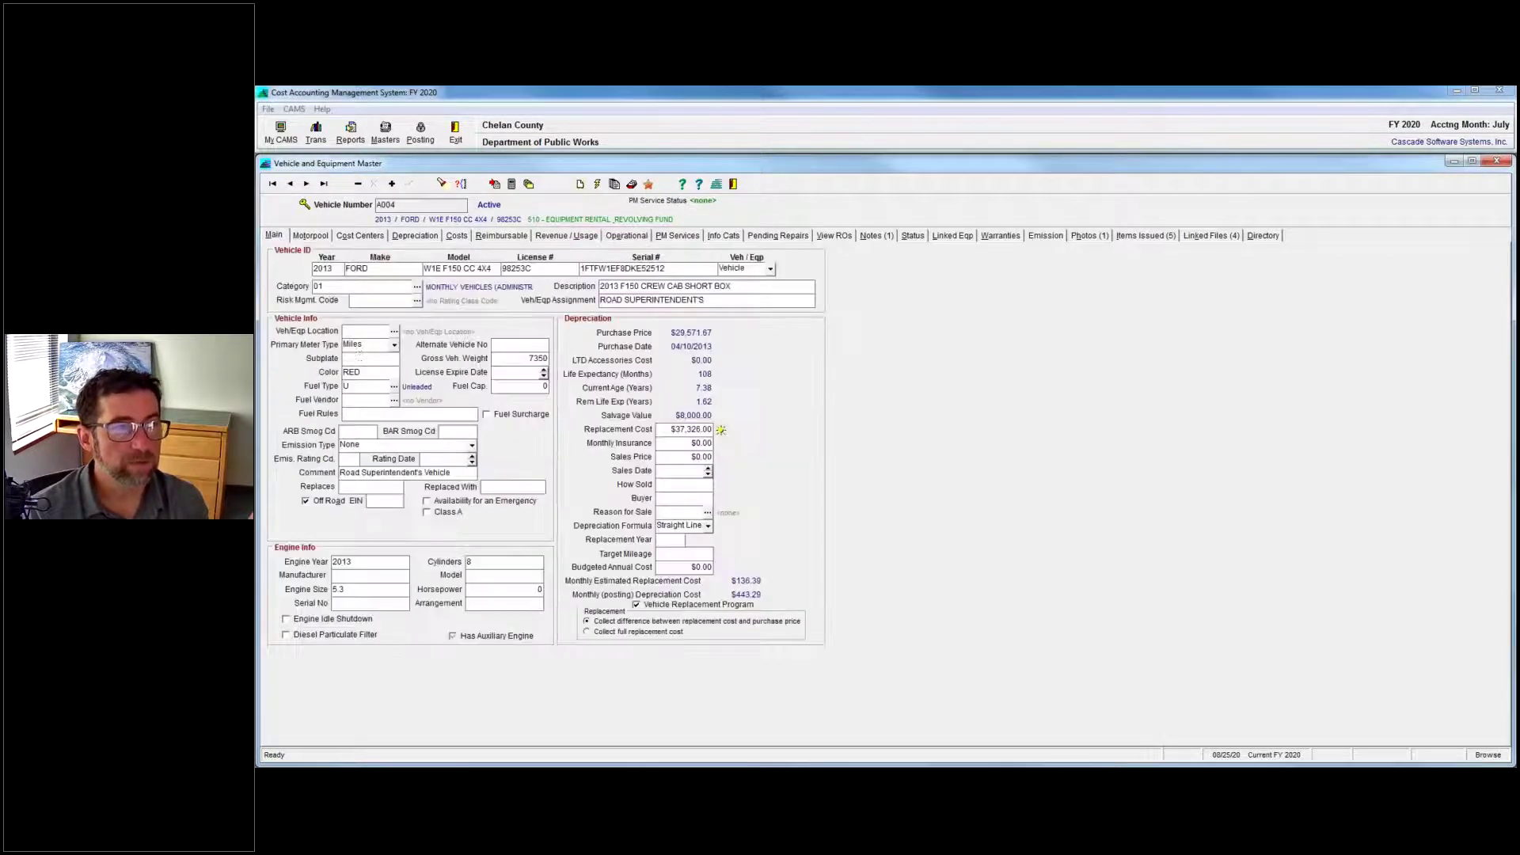
Change Primary Meter Type to Both, save, and check the readings now include an hour meter.
left_click(395, 346)
left_click(359, 378)
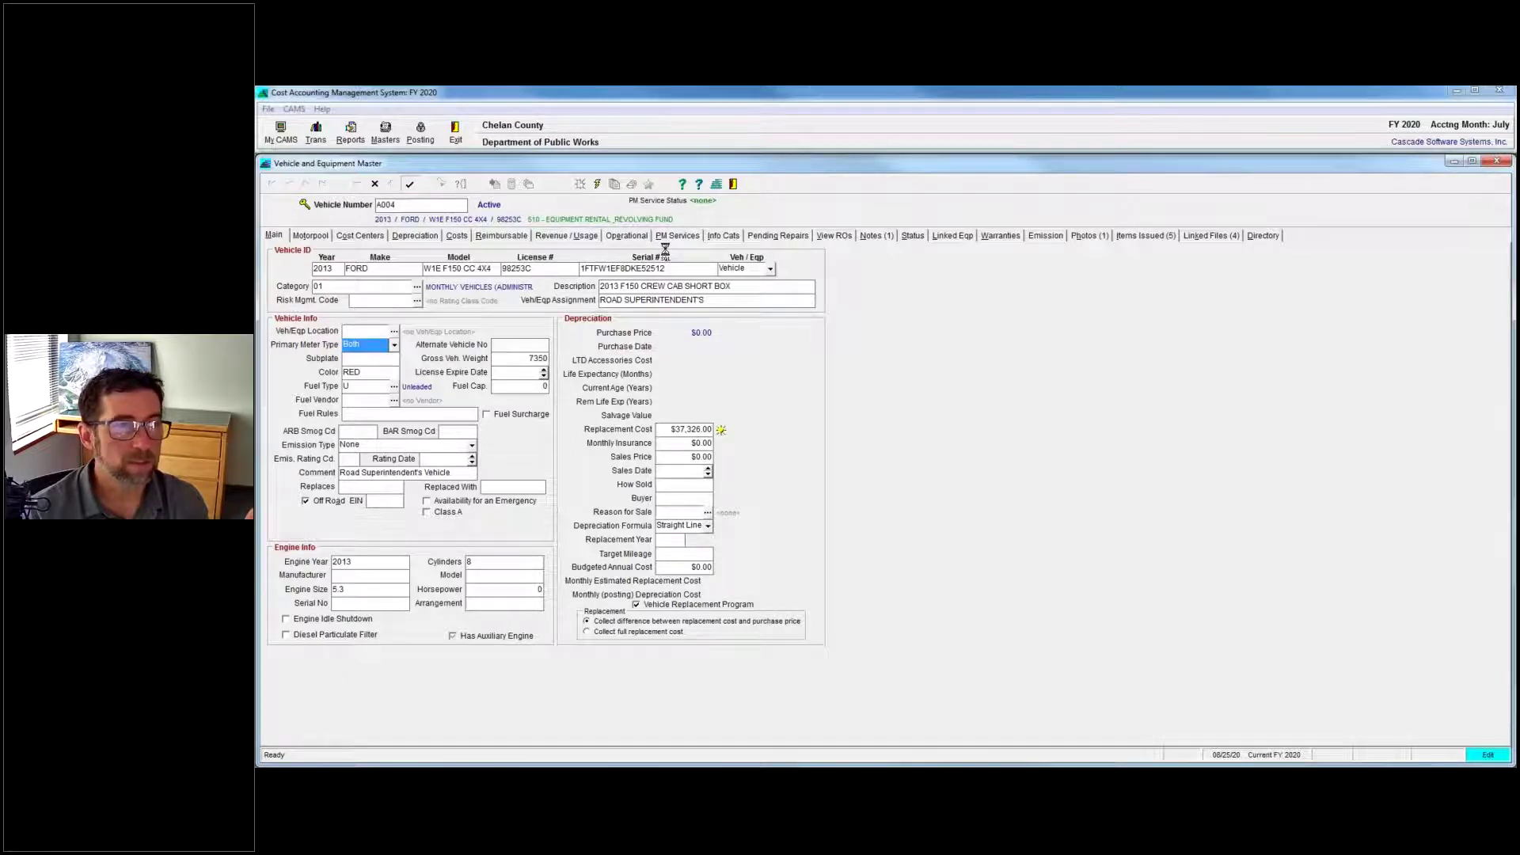
left_click(418, 187)
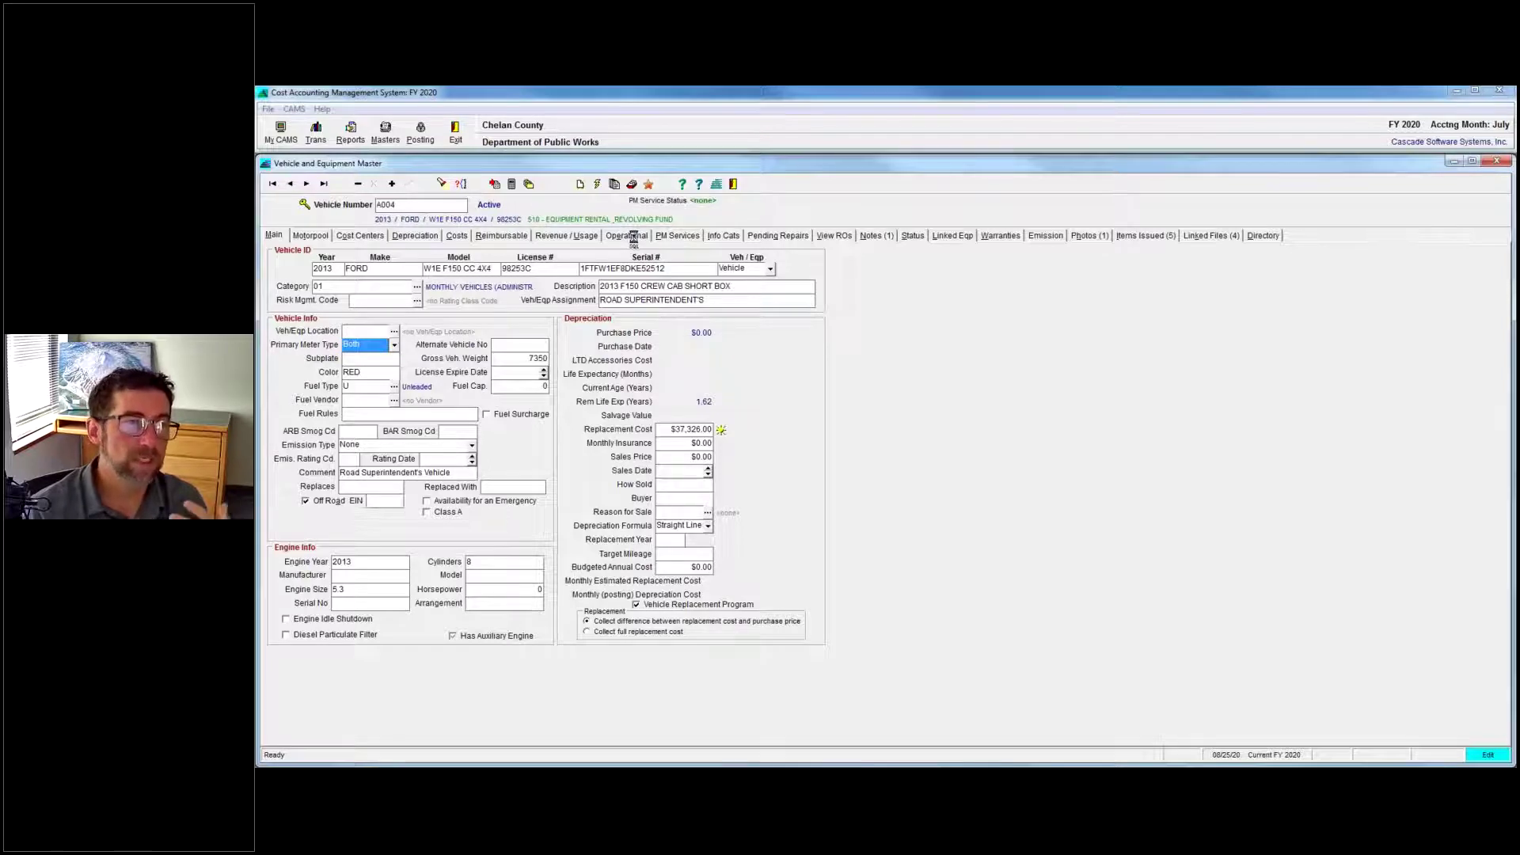
left_click(633, 238)
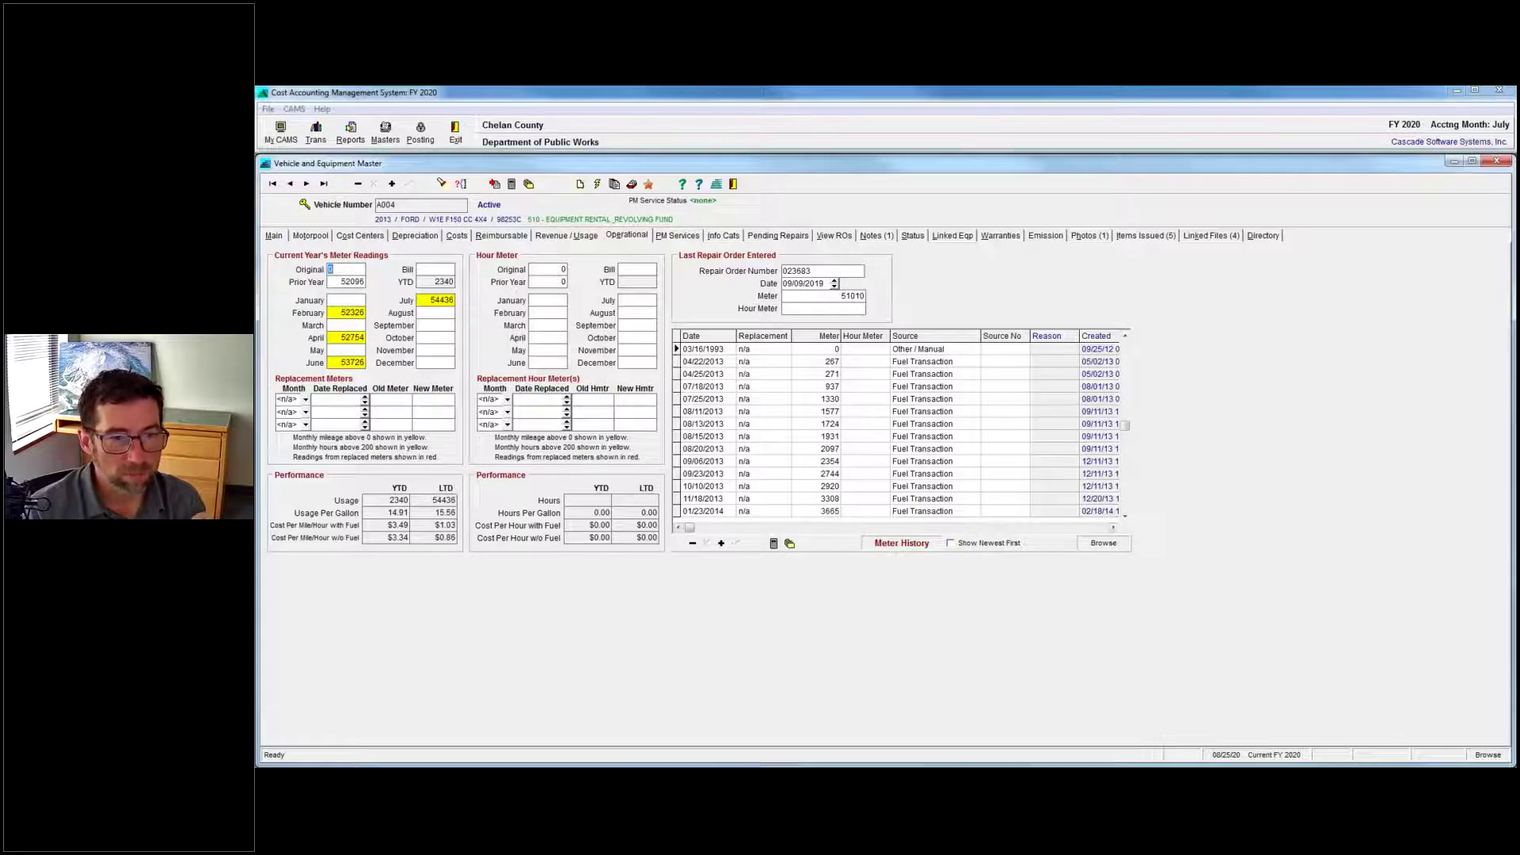
Back in Fuel Data Entry, select the L012 line's Odometer and Hours Odom cells.
mouse_move(927, 764)
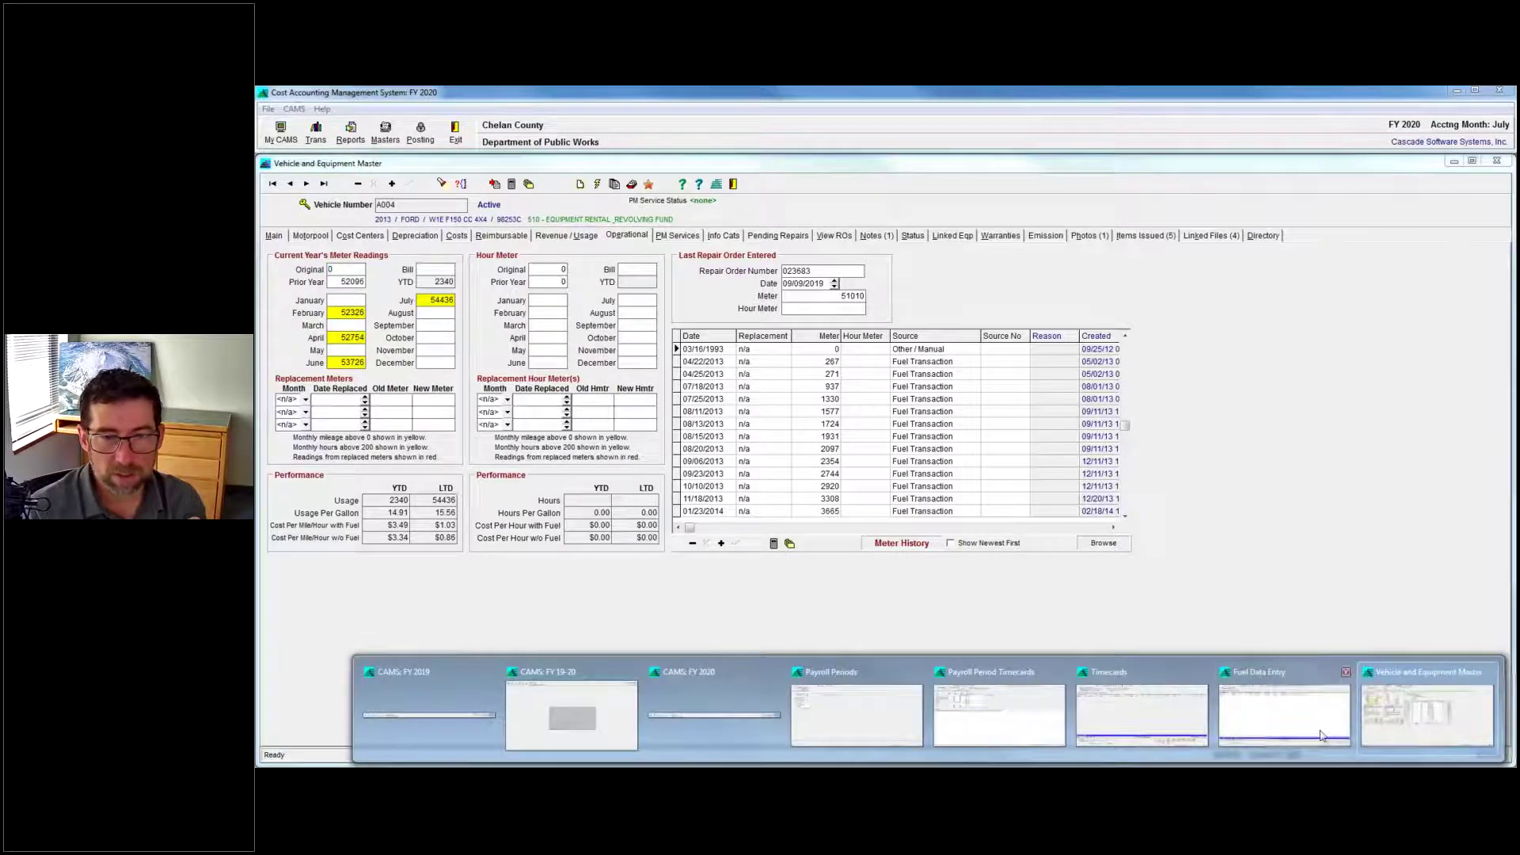
left_click(1284, 715)
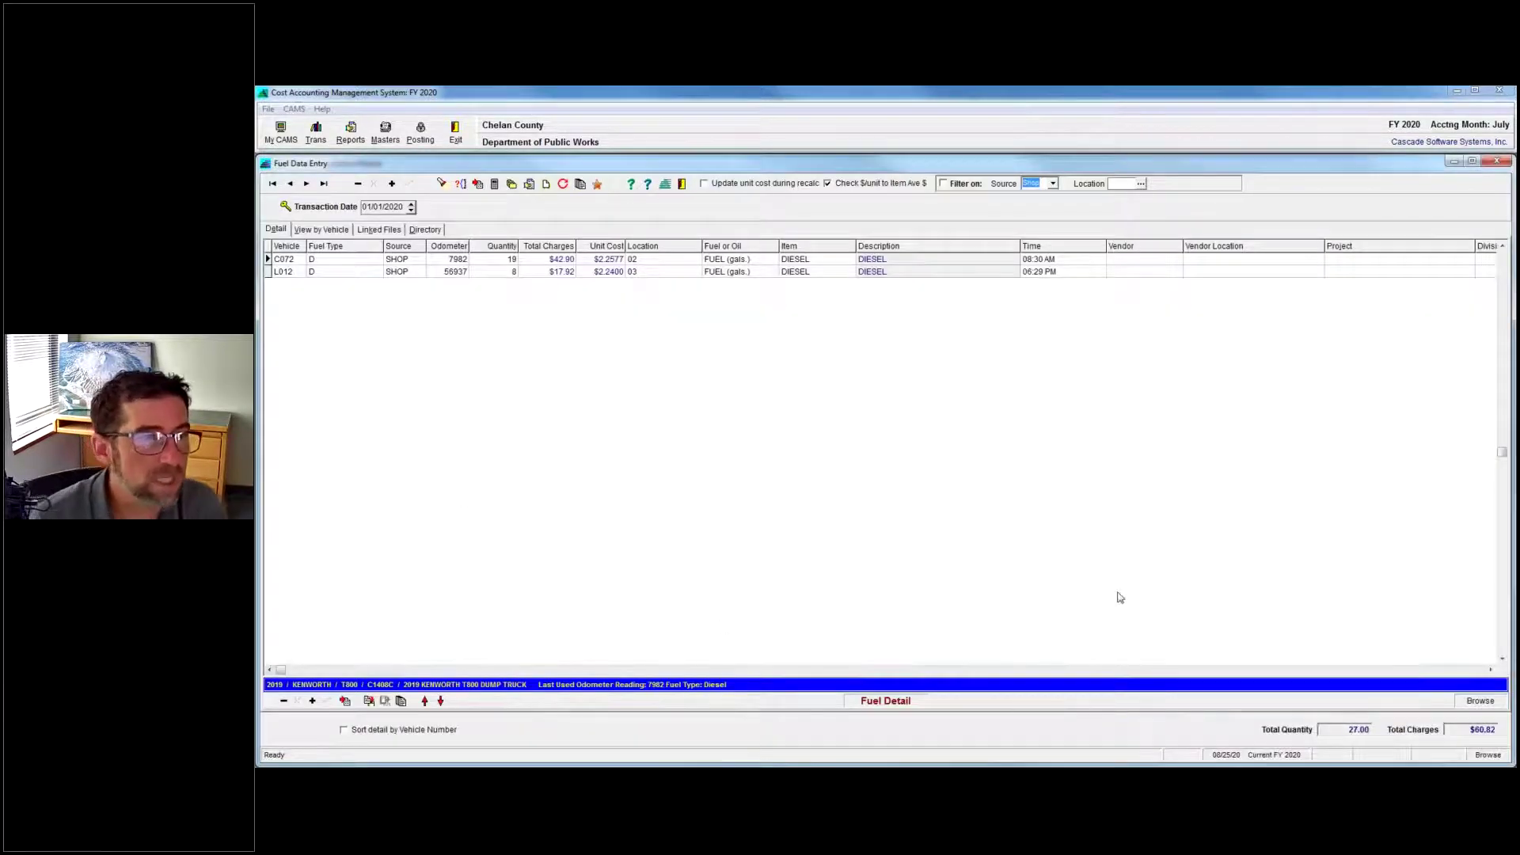
left_click(1464, 672)
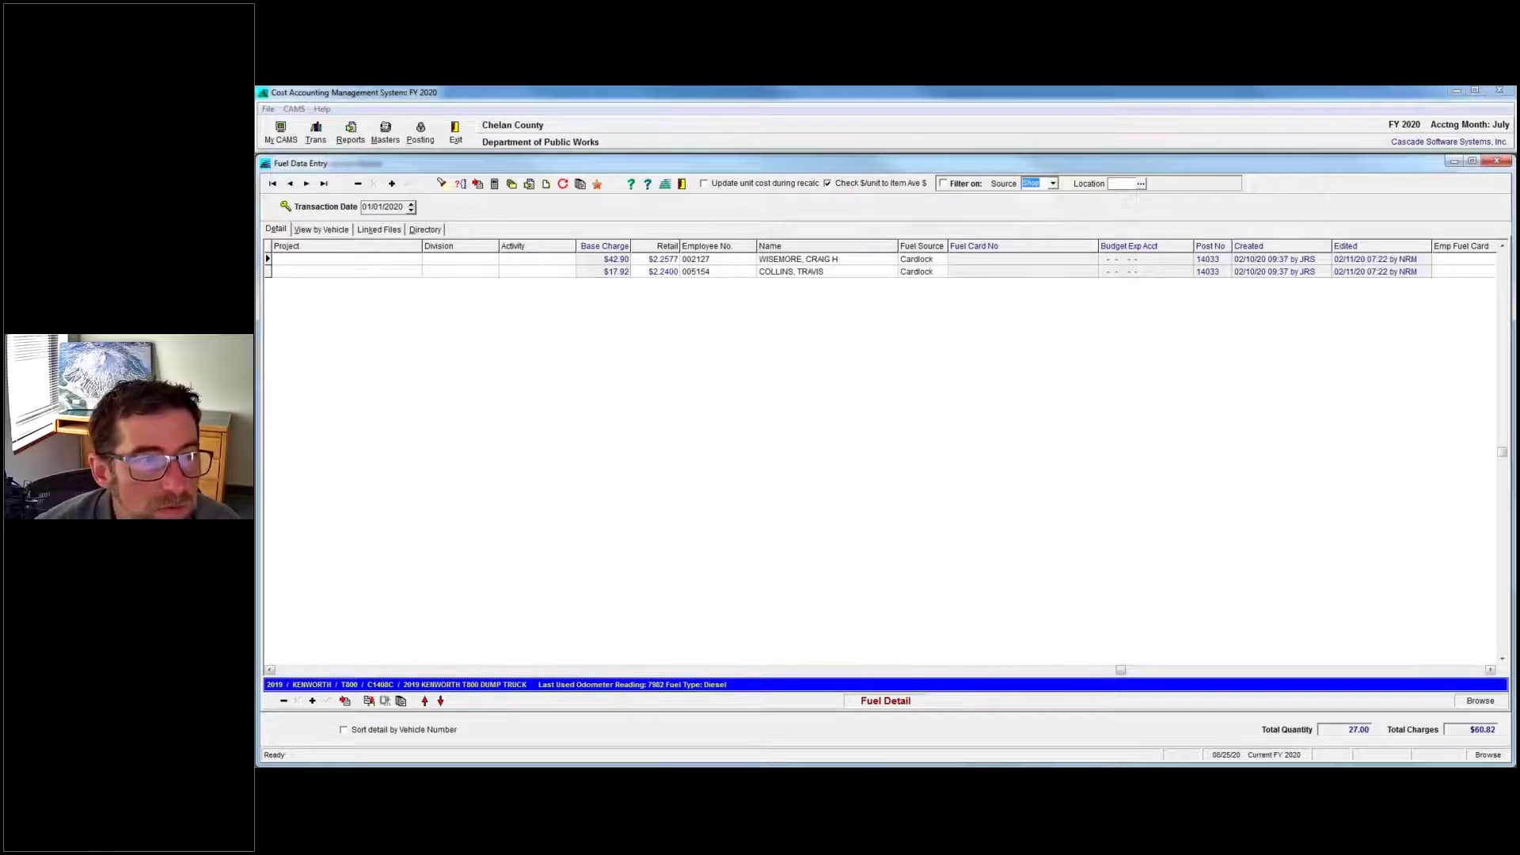
left_click(1463, 670)
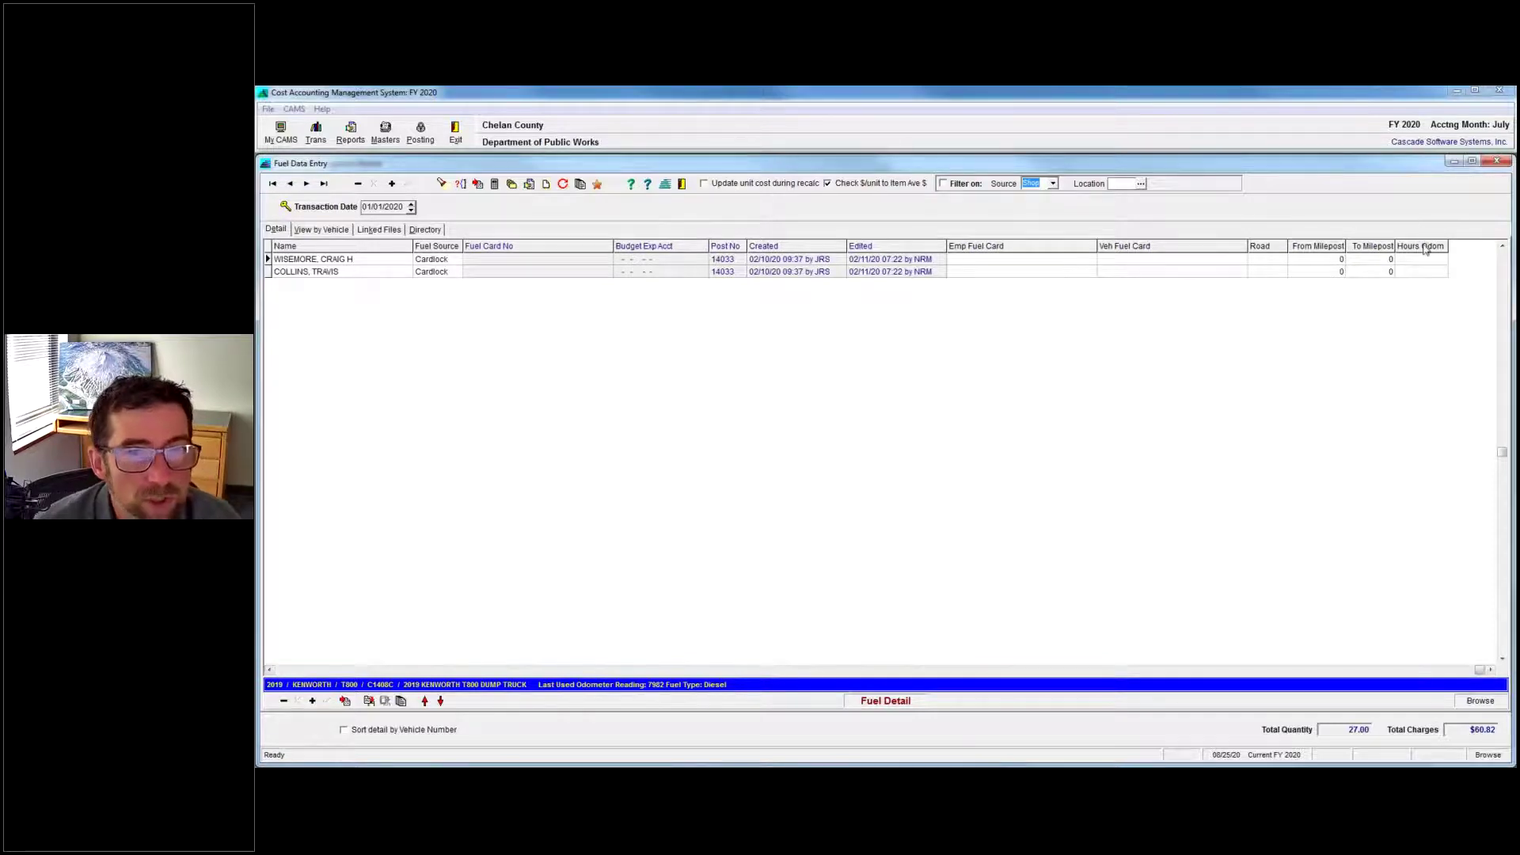
scroll(455, 240, "left", 10)
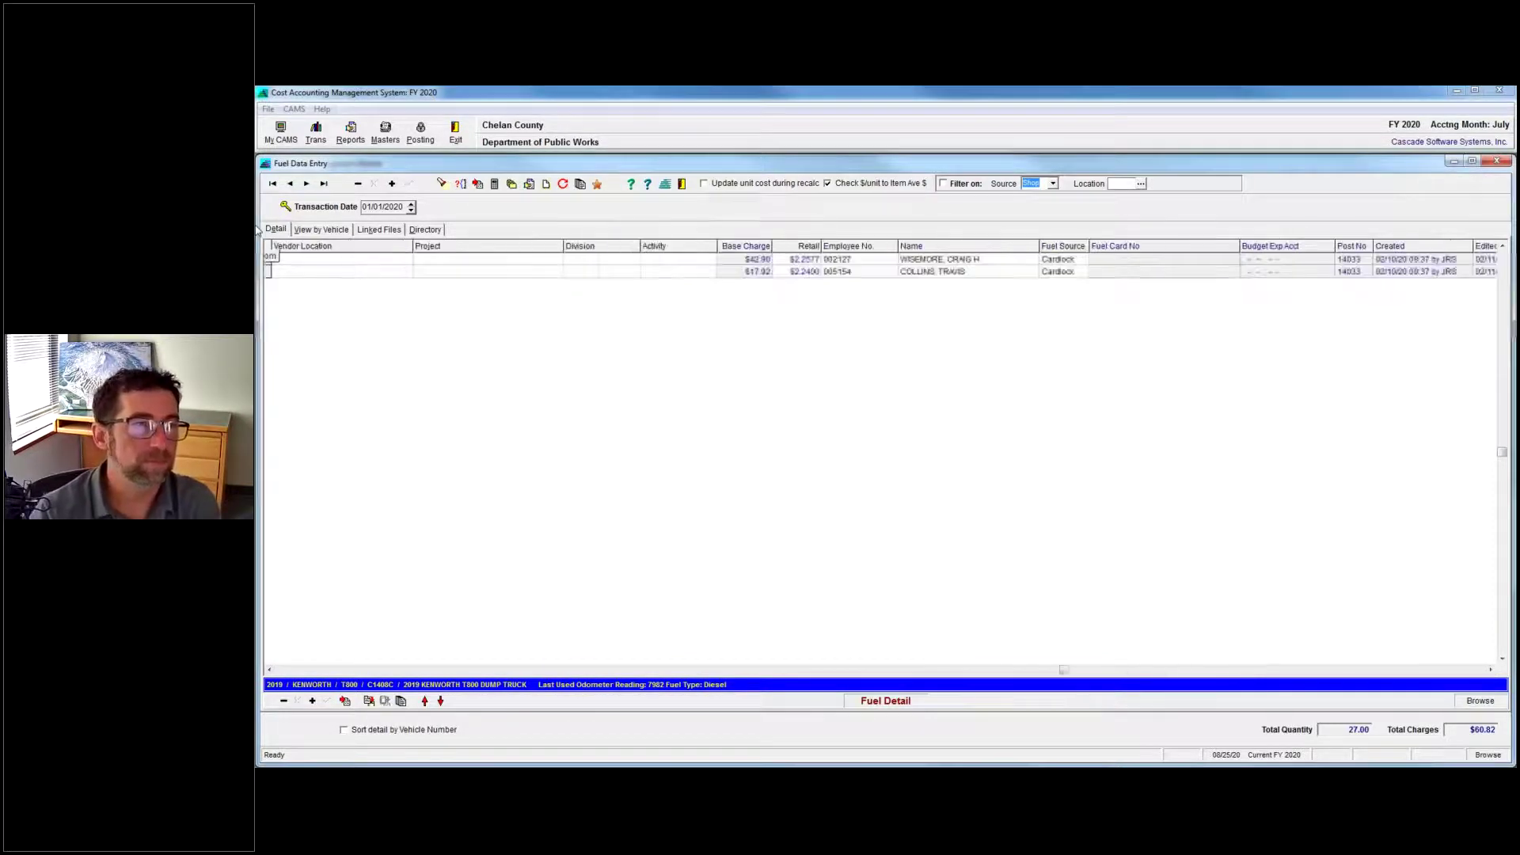
scroll(455, 240, "left", 5)
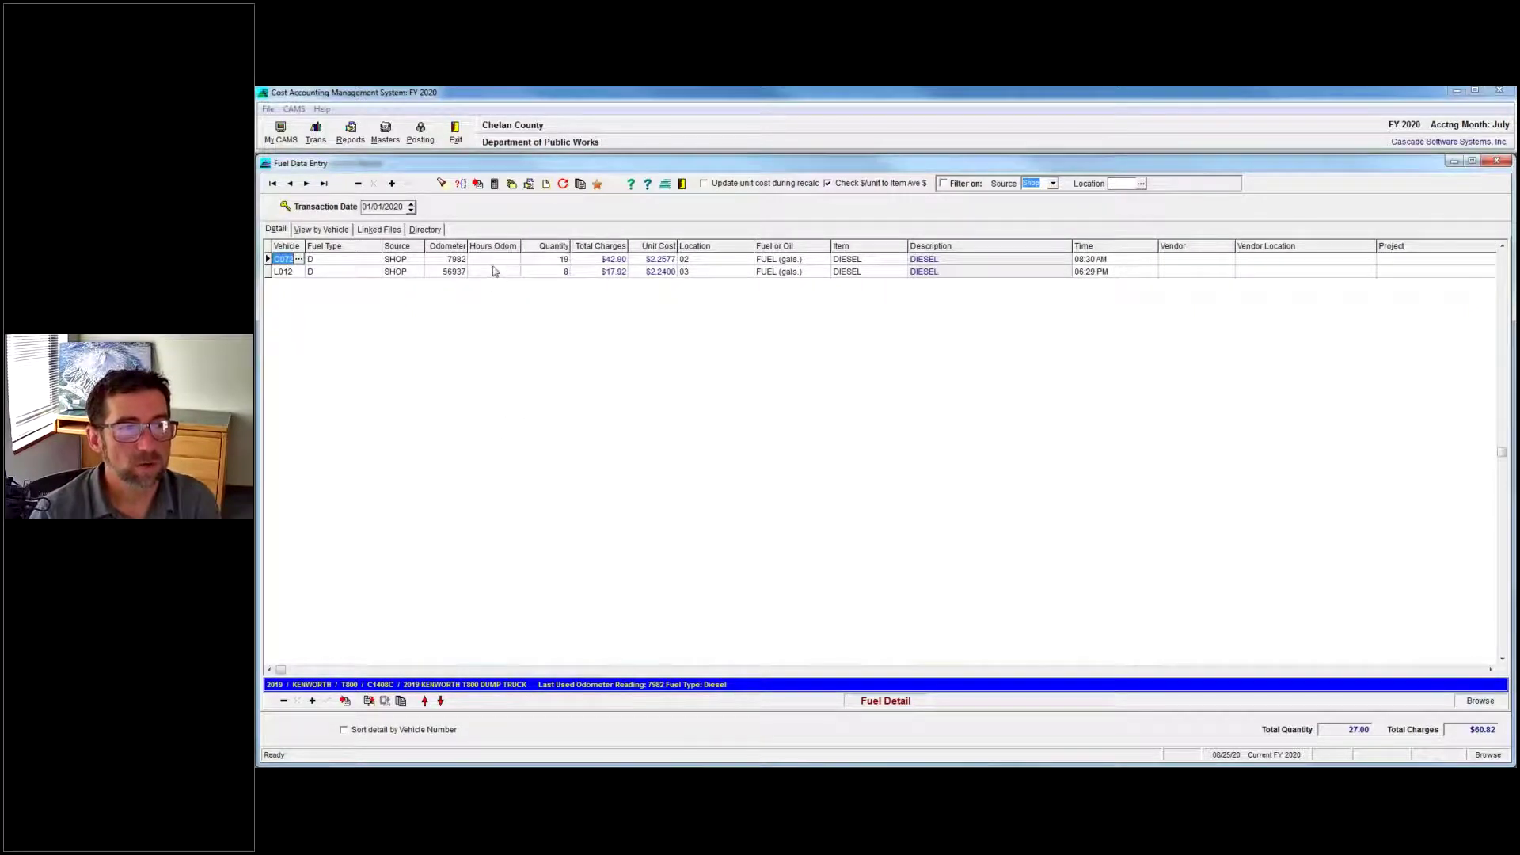
left_click(448, 272)
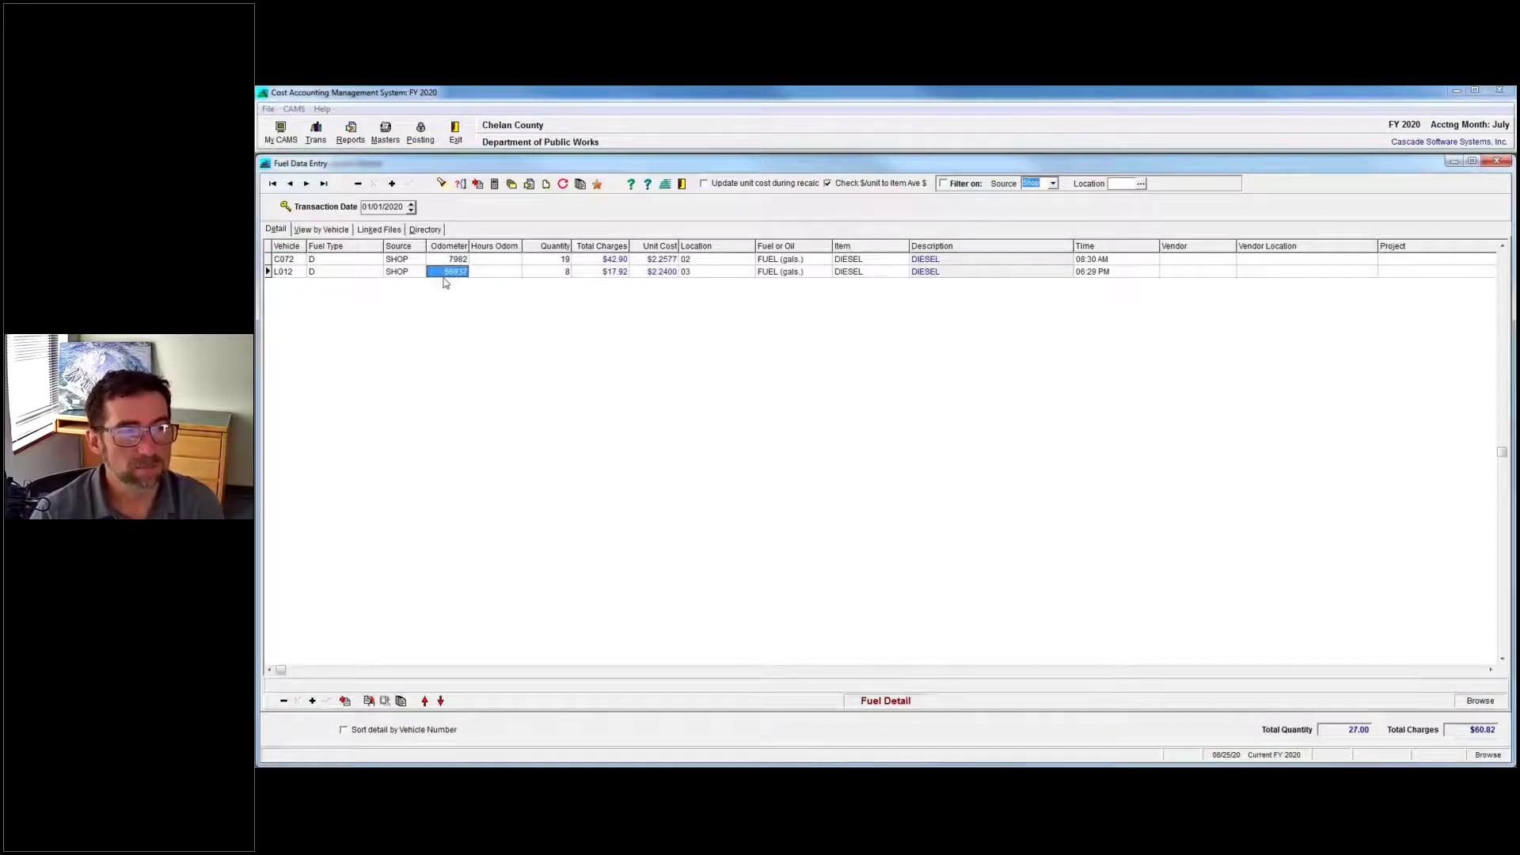
left_click(494, 273)
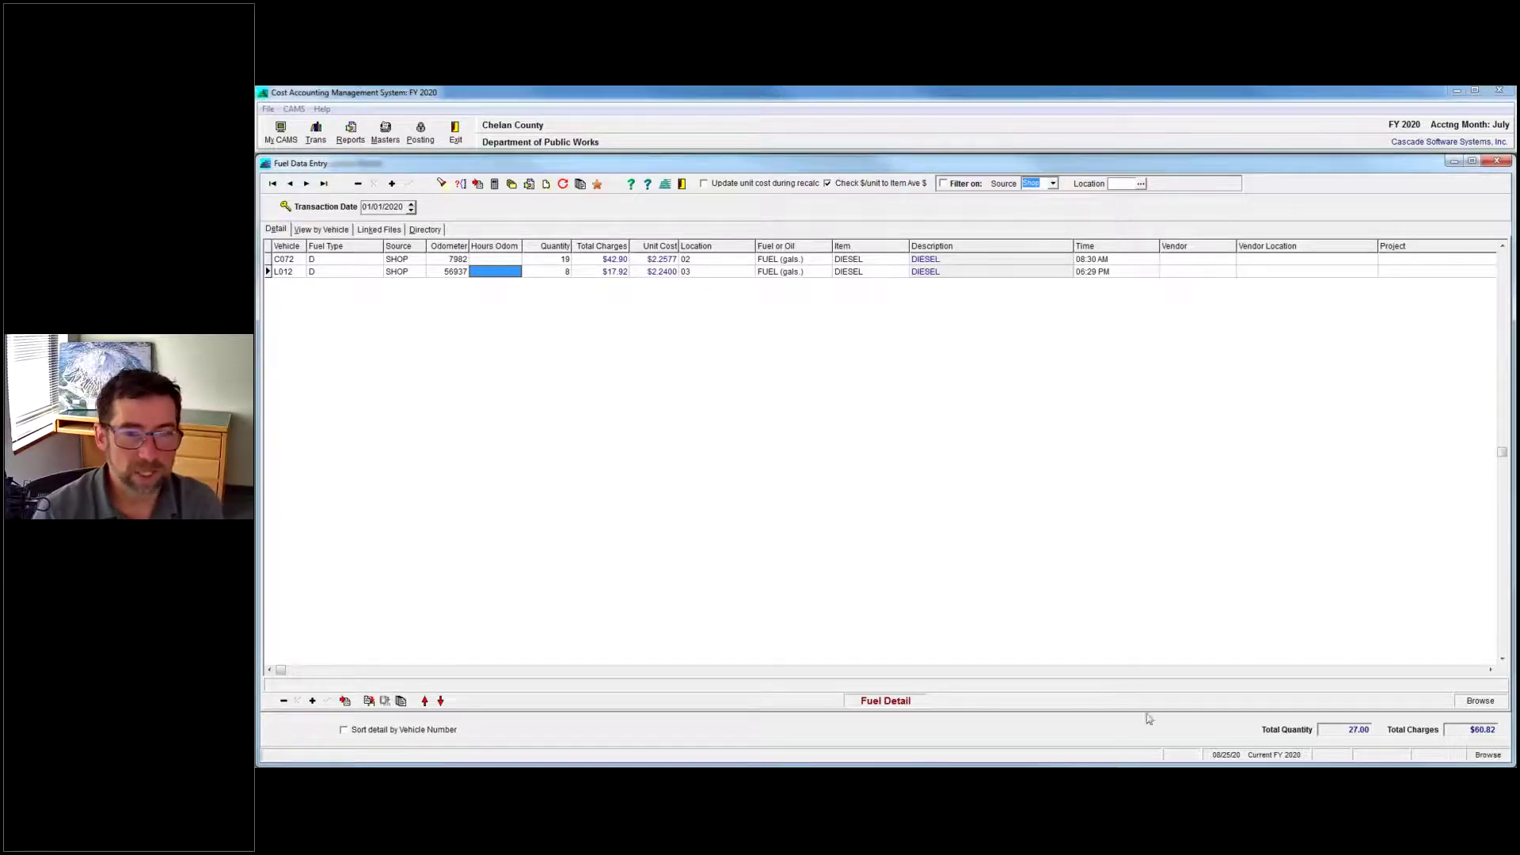
Switch to the Vehicle and Equipment Master and show vehicle A004's Main tab.
left_click(1297, 764)
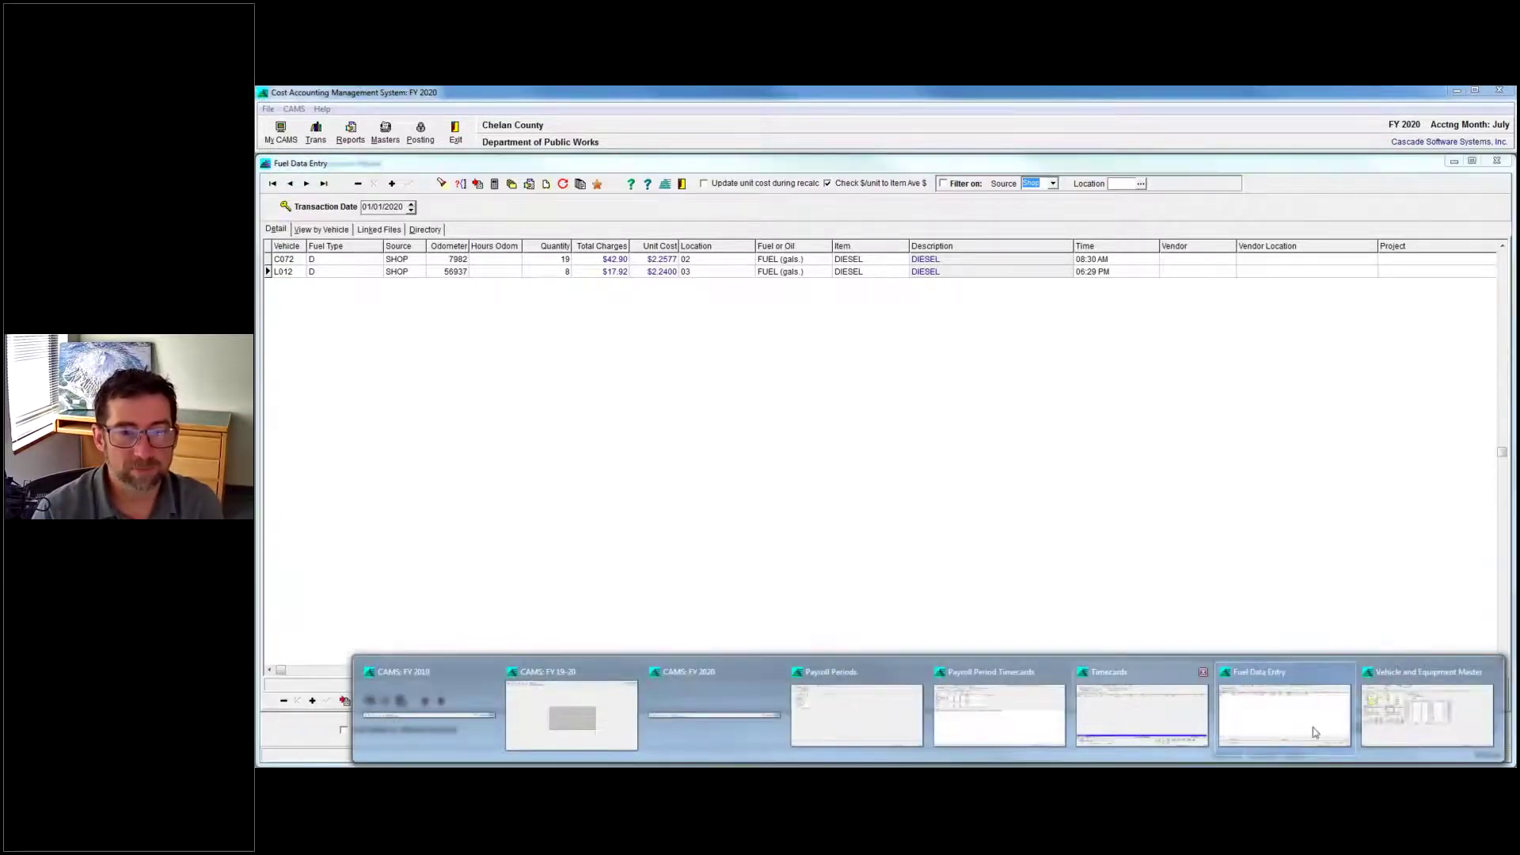
left_click(1416, 737)
left_click(274, 236)
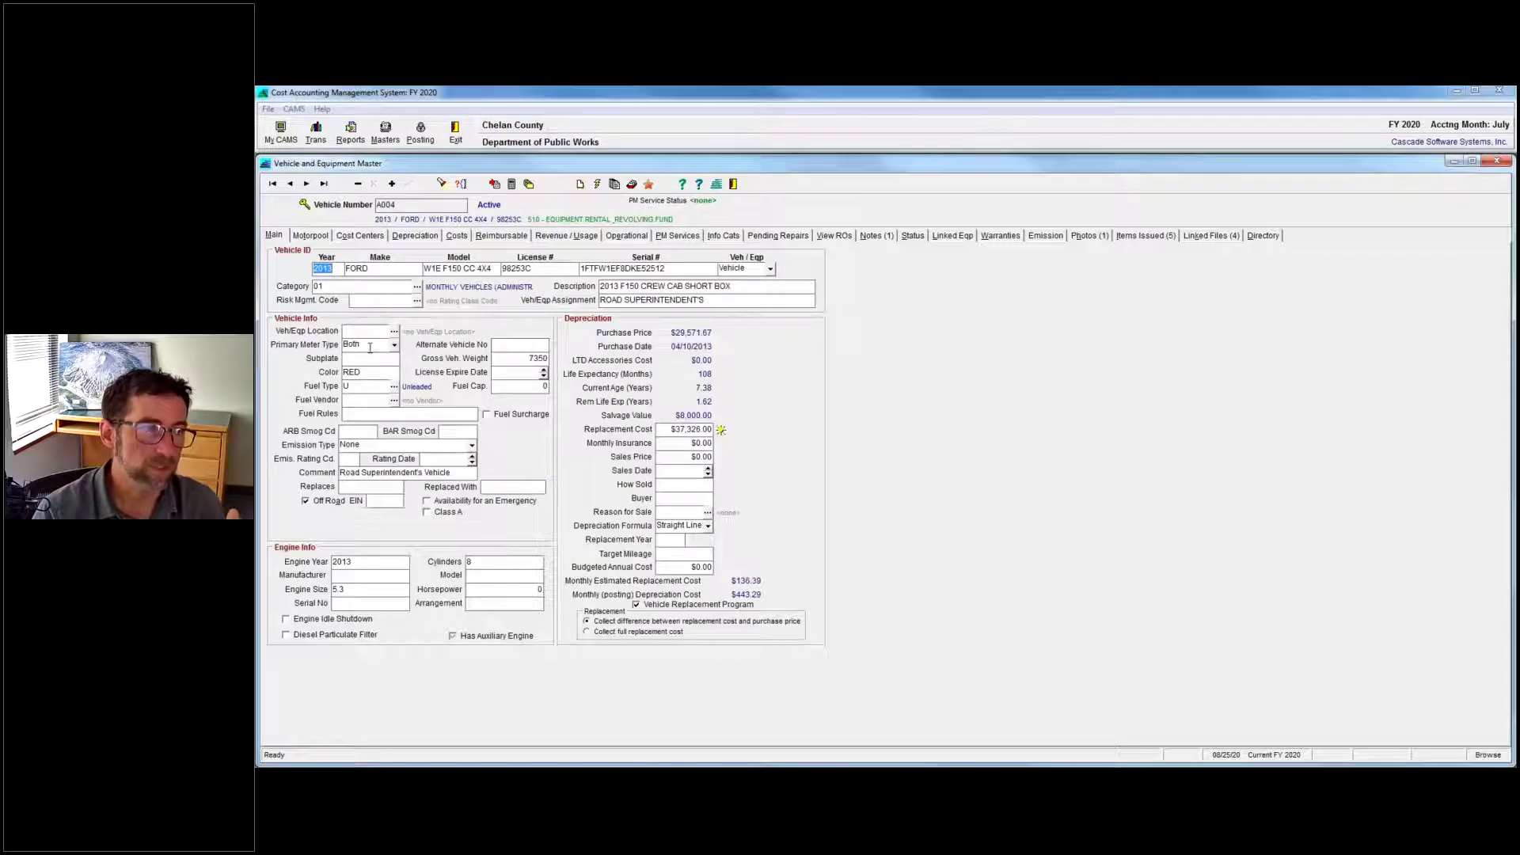
Confirm Primary Meter Type stays Both, then view A004's operational readings and meter history.
left_click(395, 347)
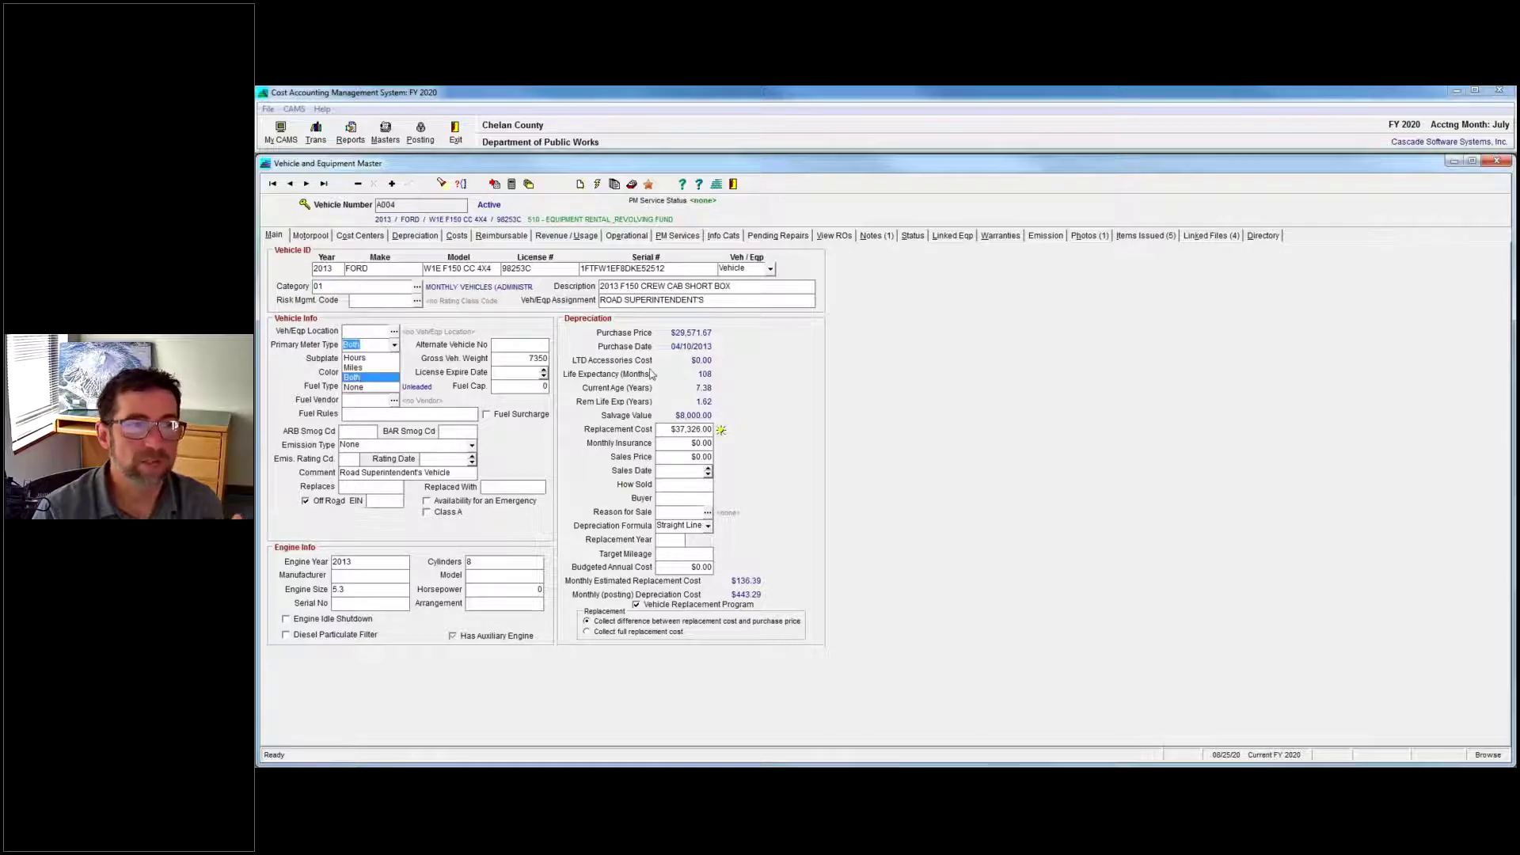
left_click(1010, 390)
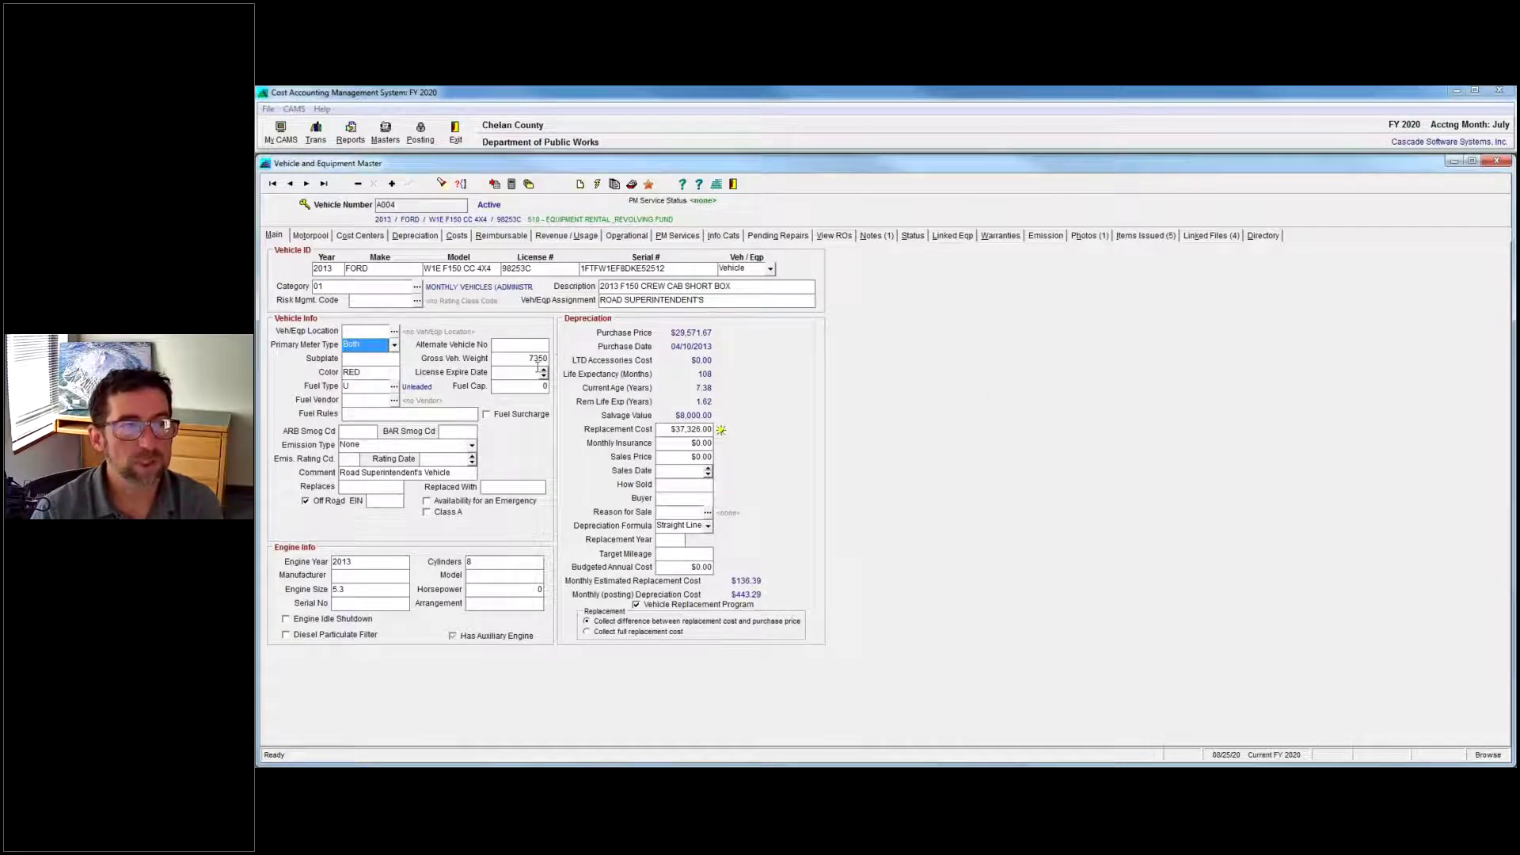
left_click(627, 236)
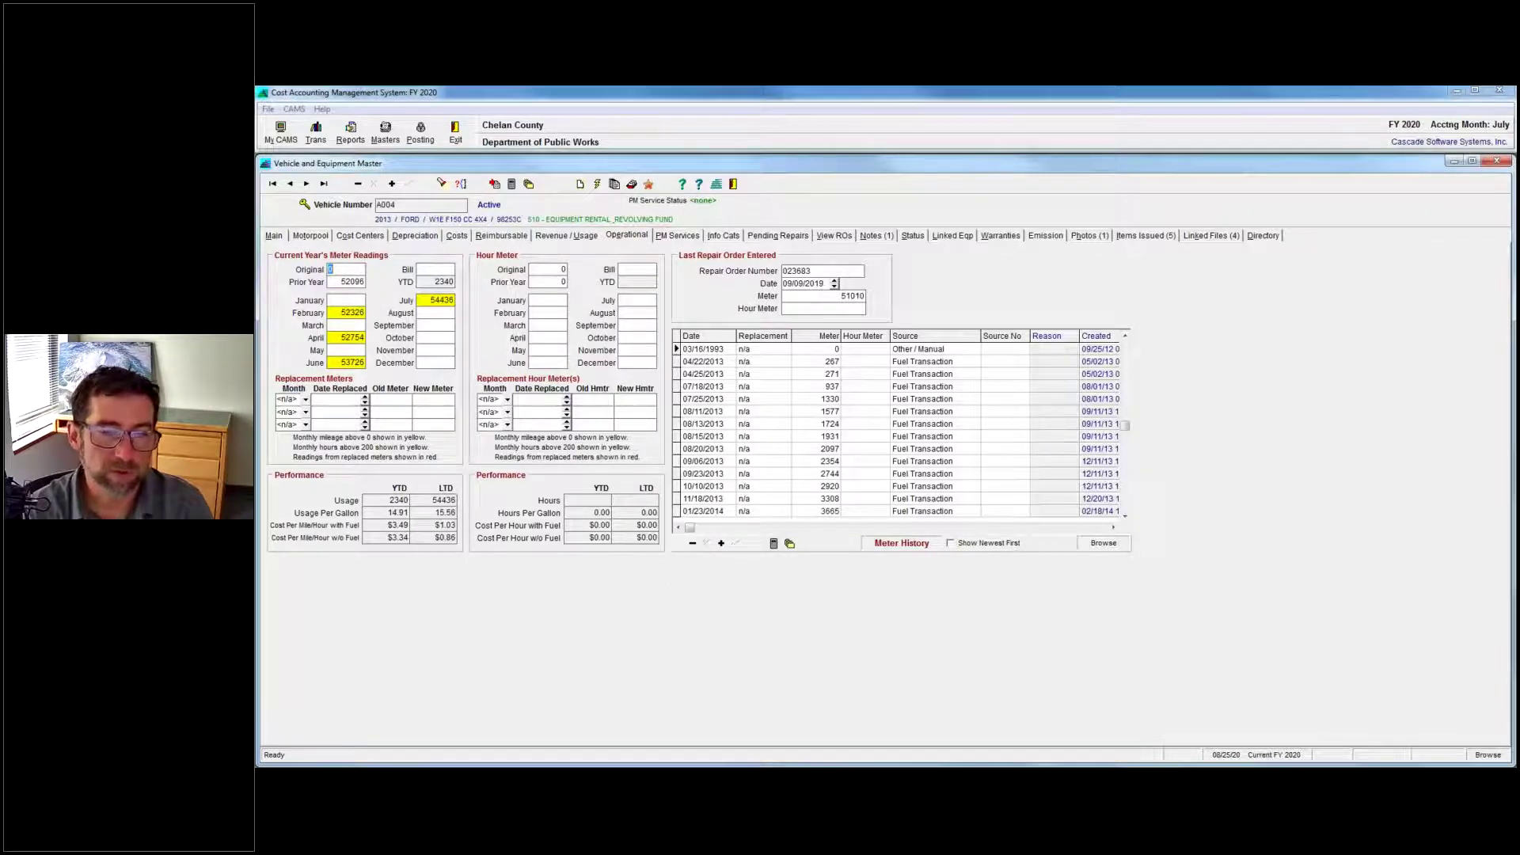
Return to the Fuel Data Entry lines and drag the Word question document to screen centre.
left_click(1291, 720)
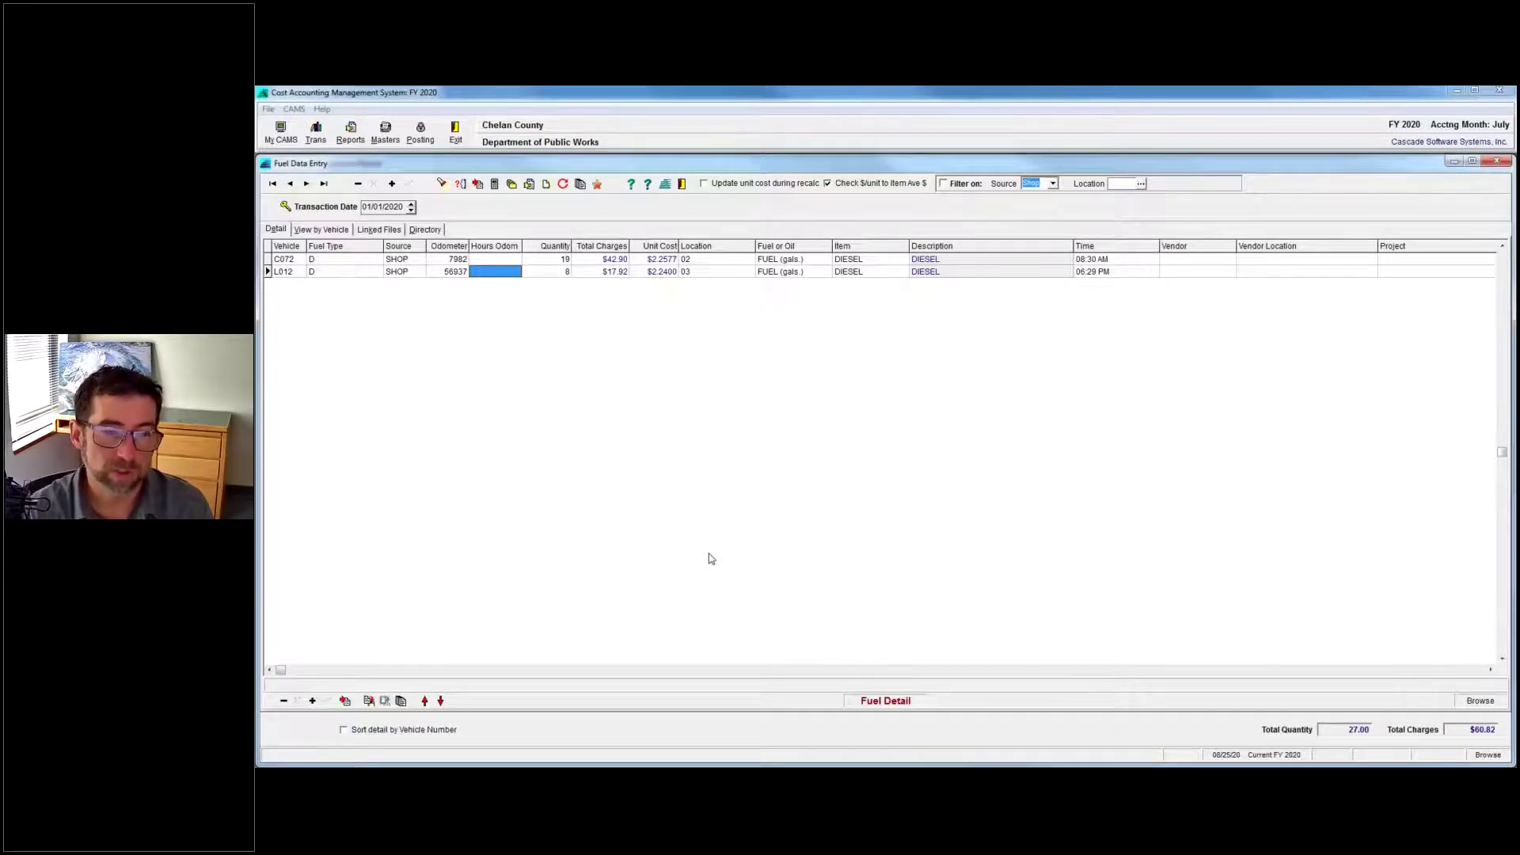
mouse_move(929, 770)
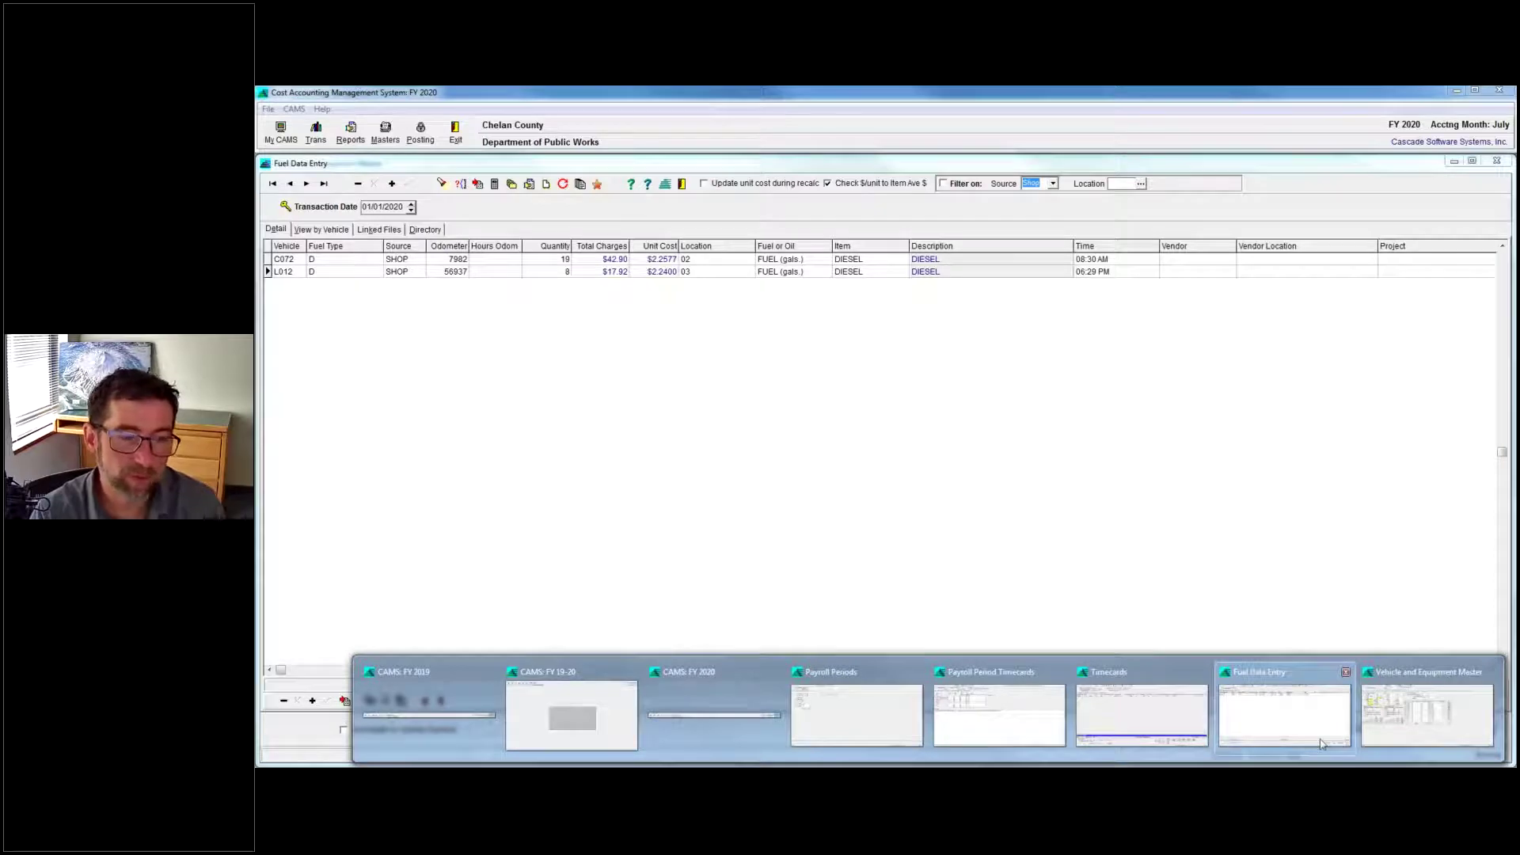
mouse_move(1321, 744)
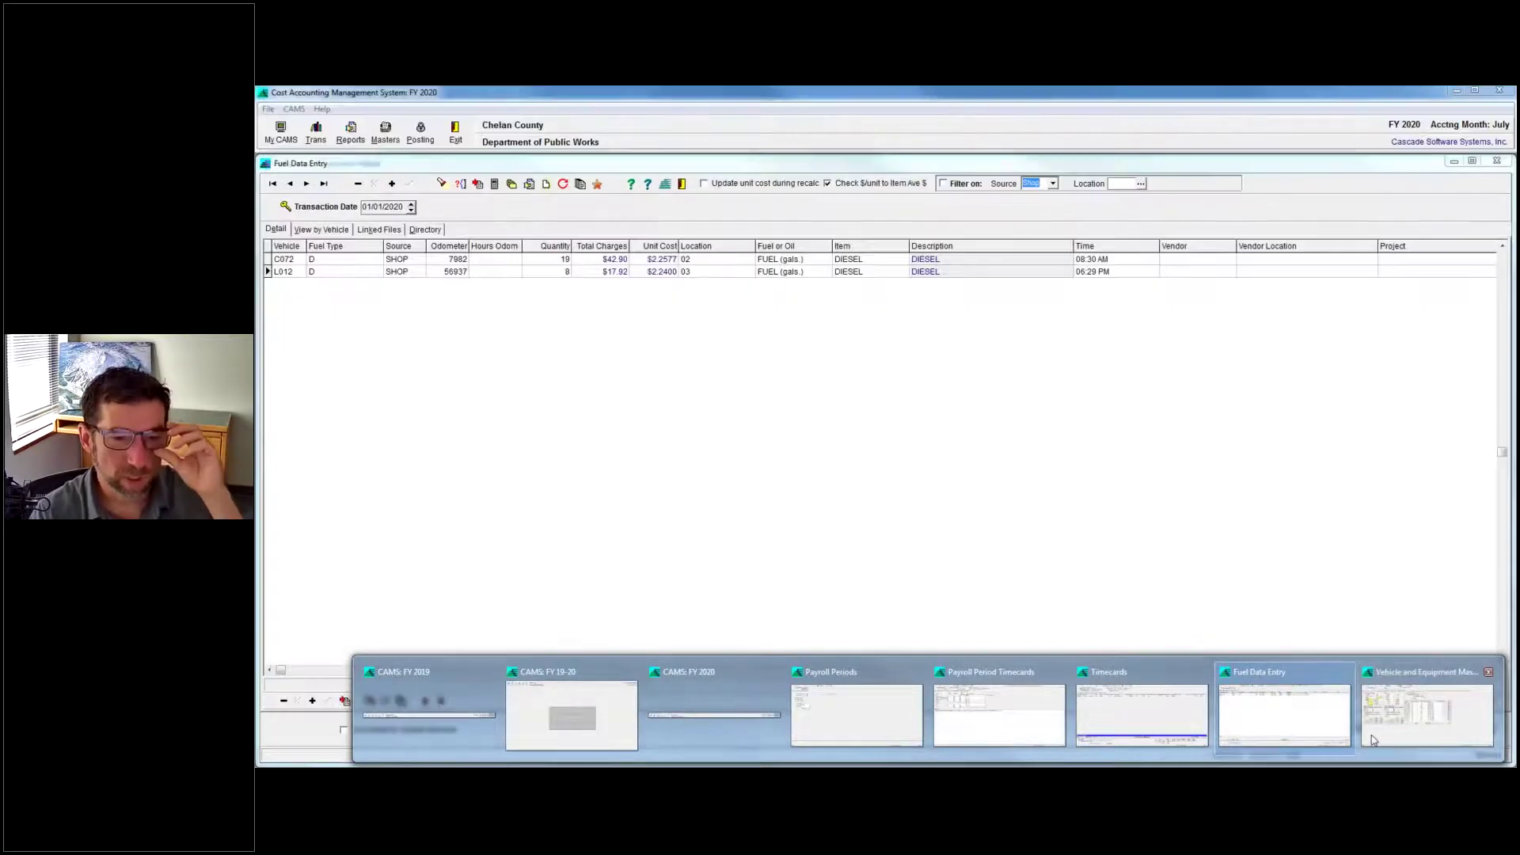
mouse_move(1372, 756)
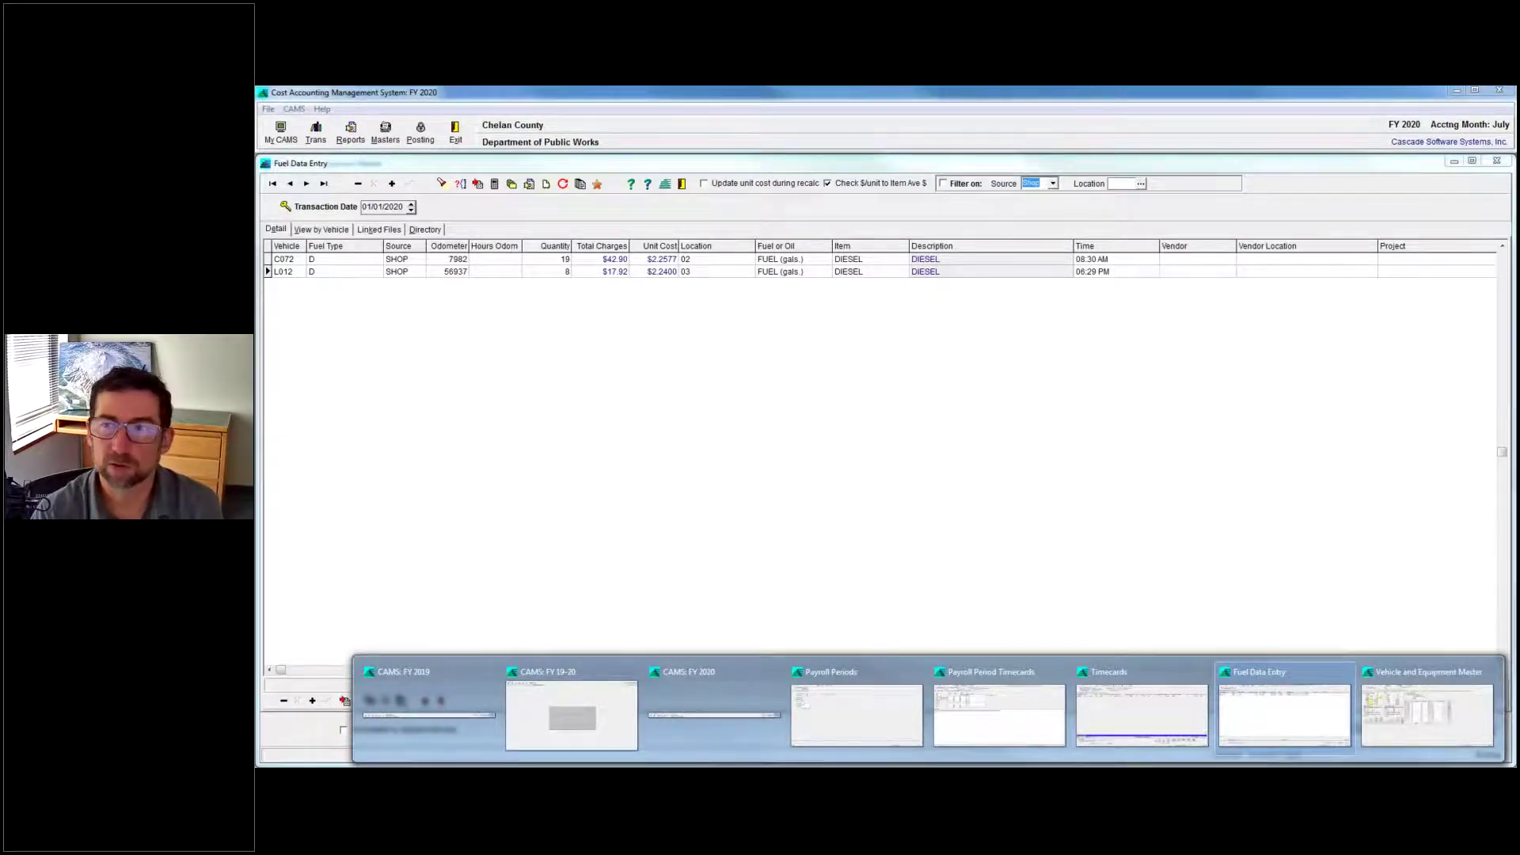
left_click_drag(1519, 151, 1014, 107)
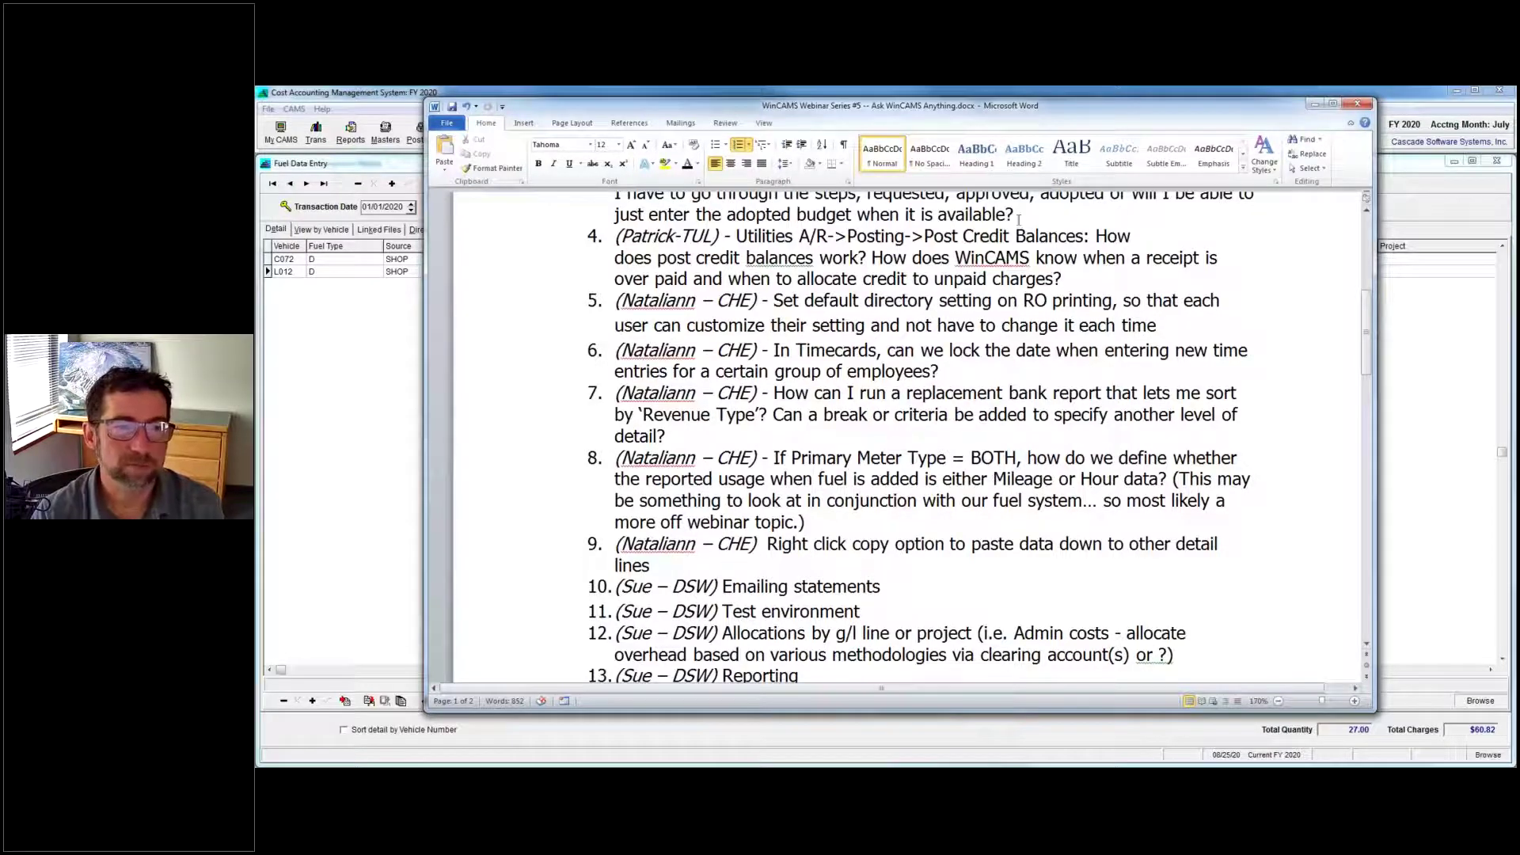
Send the Word question list behind WinCAMS to reveal the C572 and L012 fuel lines.
left_click(1481, 297)
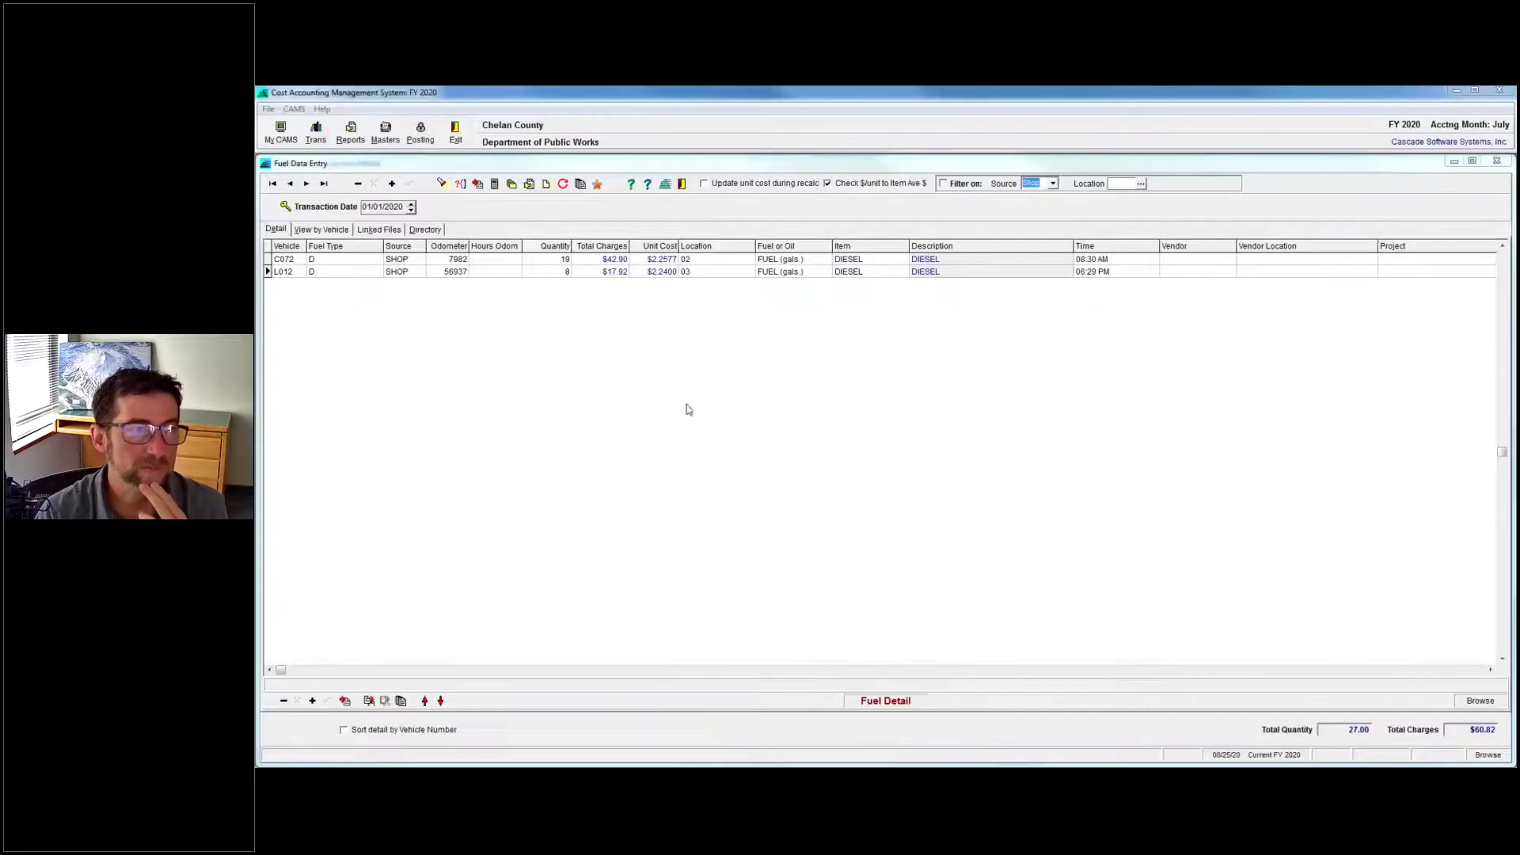
key("ctrl+Tab")
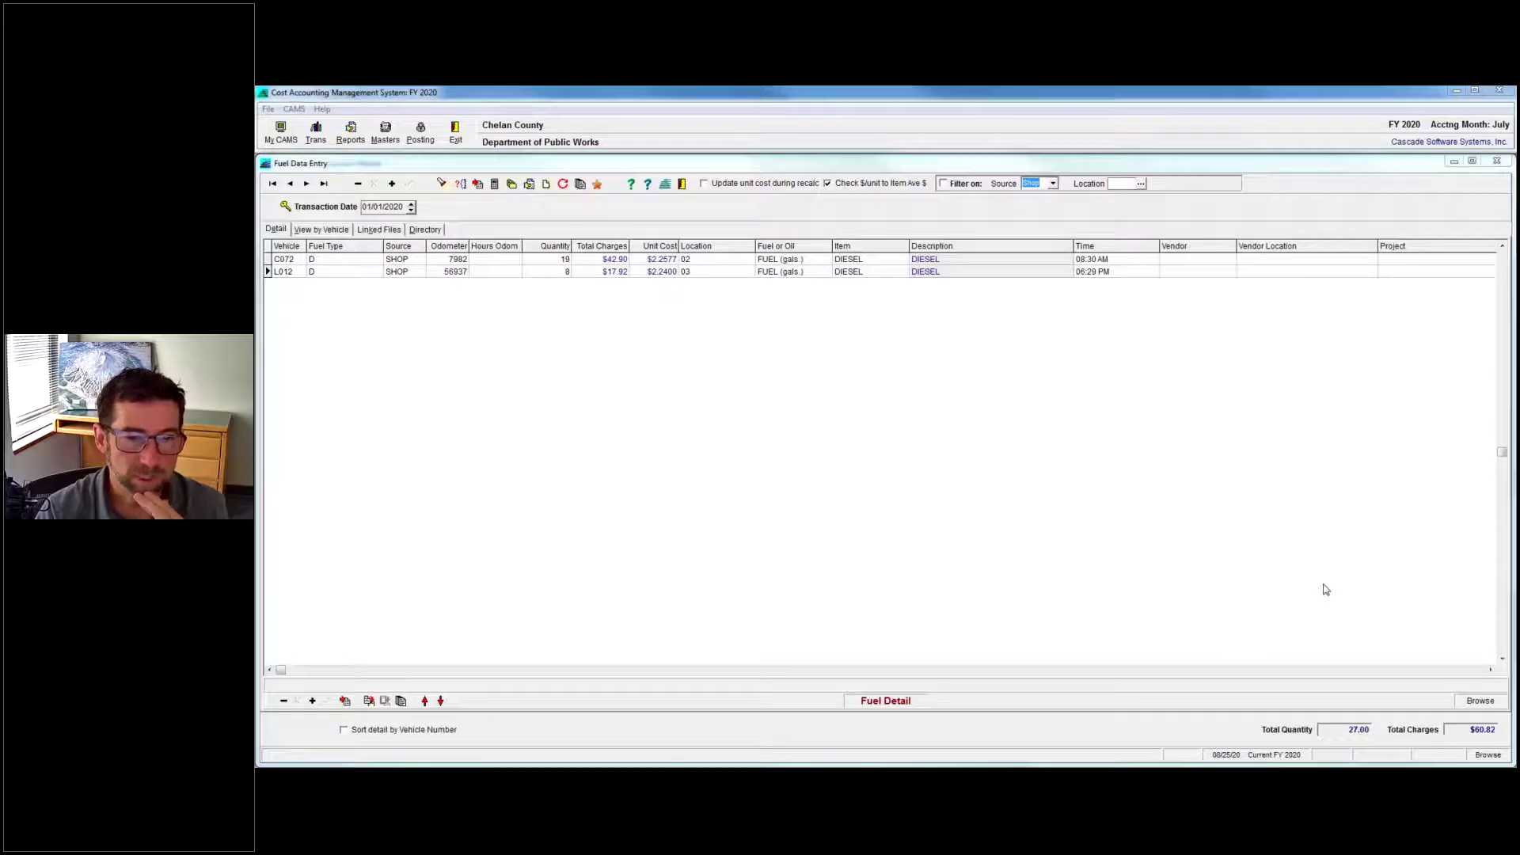
mouse_move(796, 764)
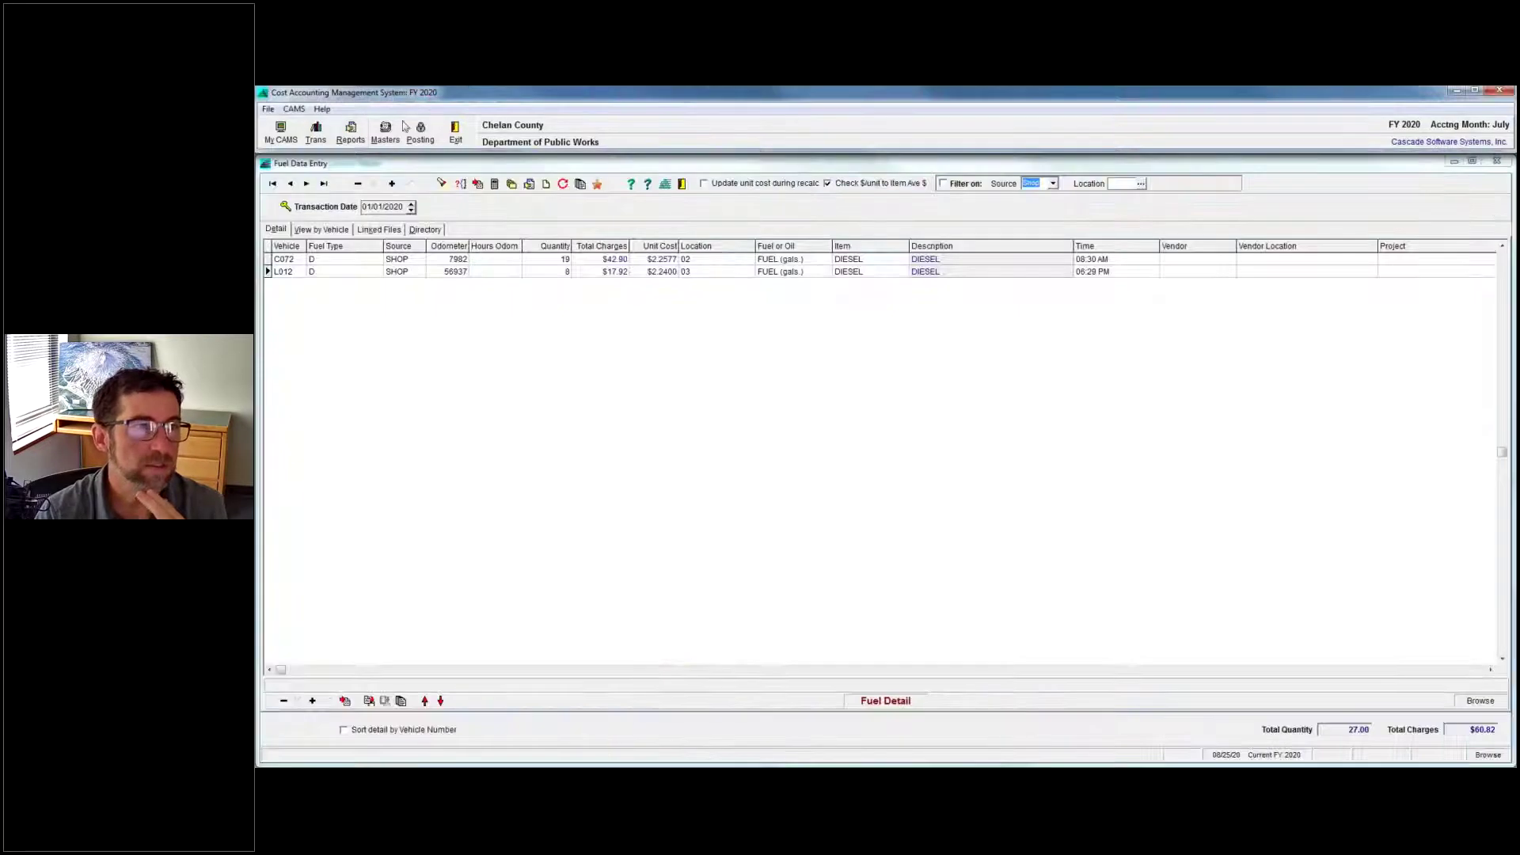
Open Invoices / Contract Payments and show the Detail tab.
left_click(307, 138)
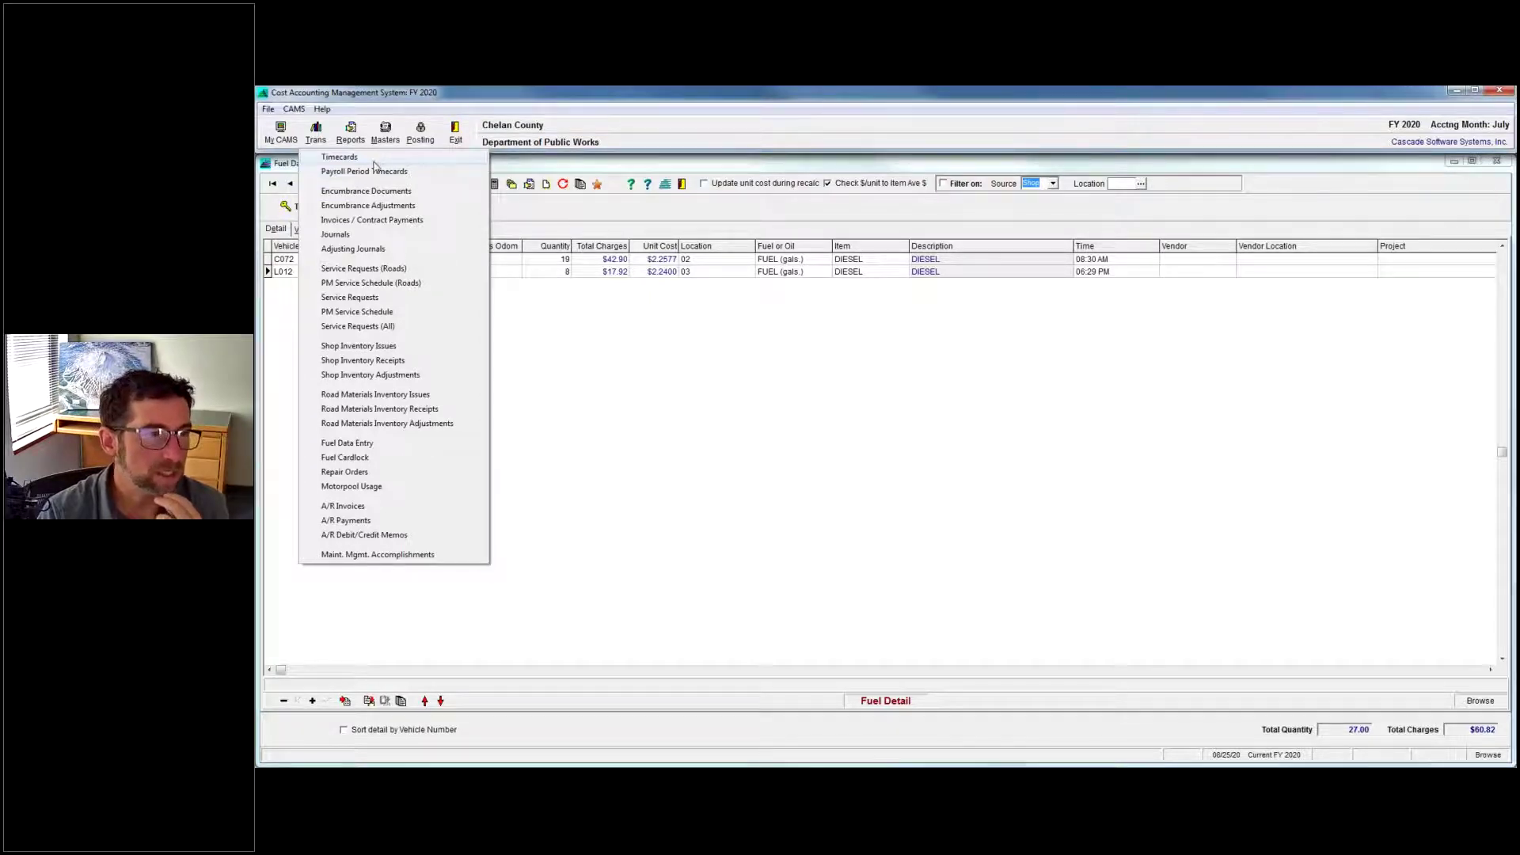
left_click(377, 218)
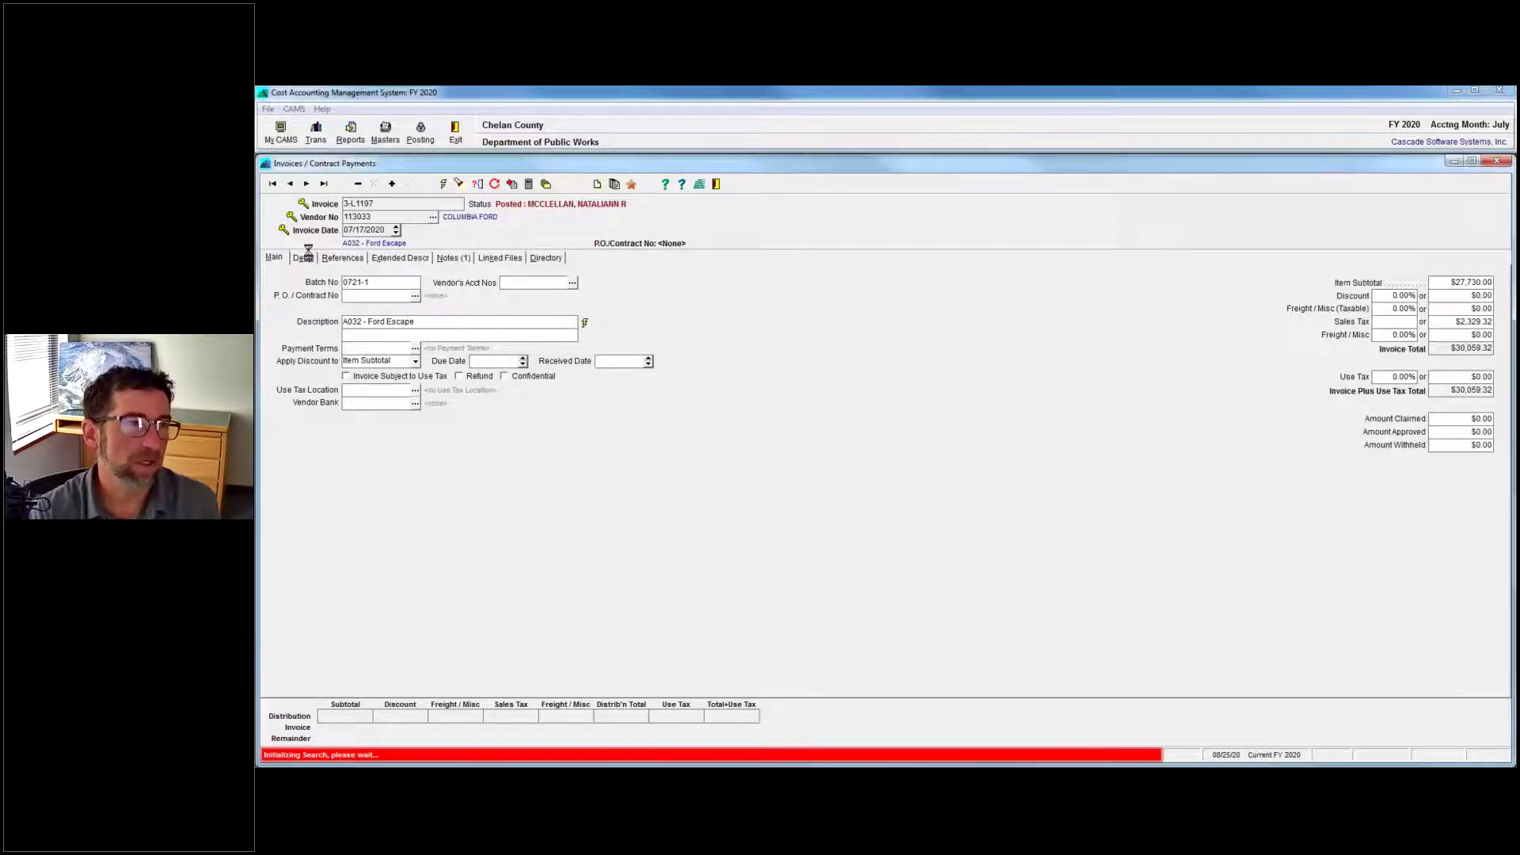
left_click(303, 258)
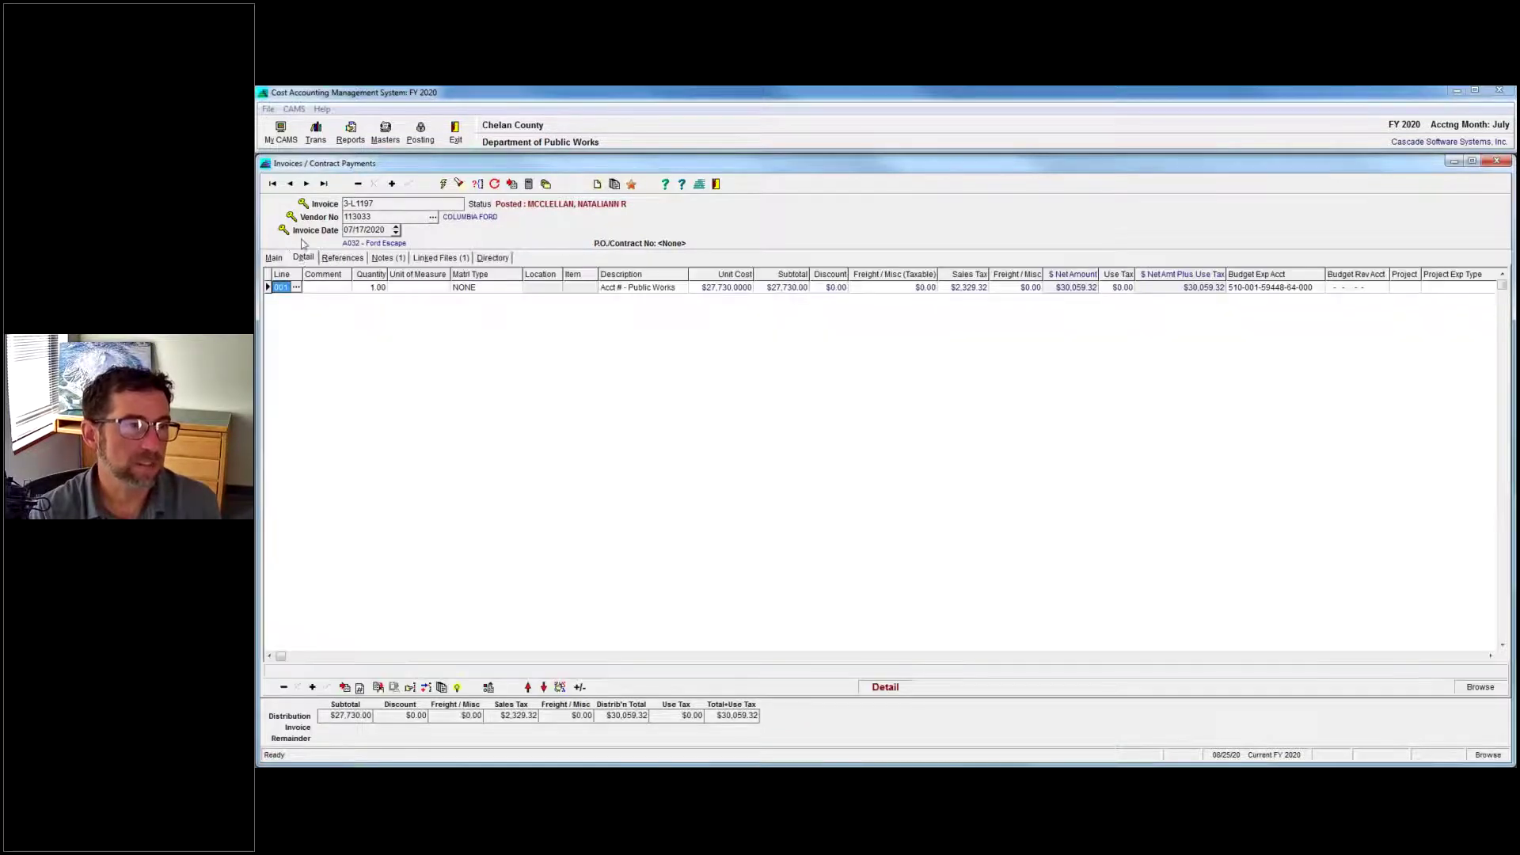
Step forward through invoices to the four-line O'Reilly Auto Parts invoice totalling $106.71.
left_click(306, 184)
left_click(306, 184)
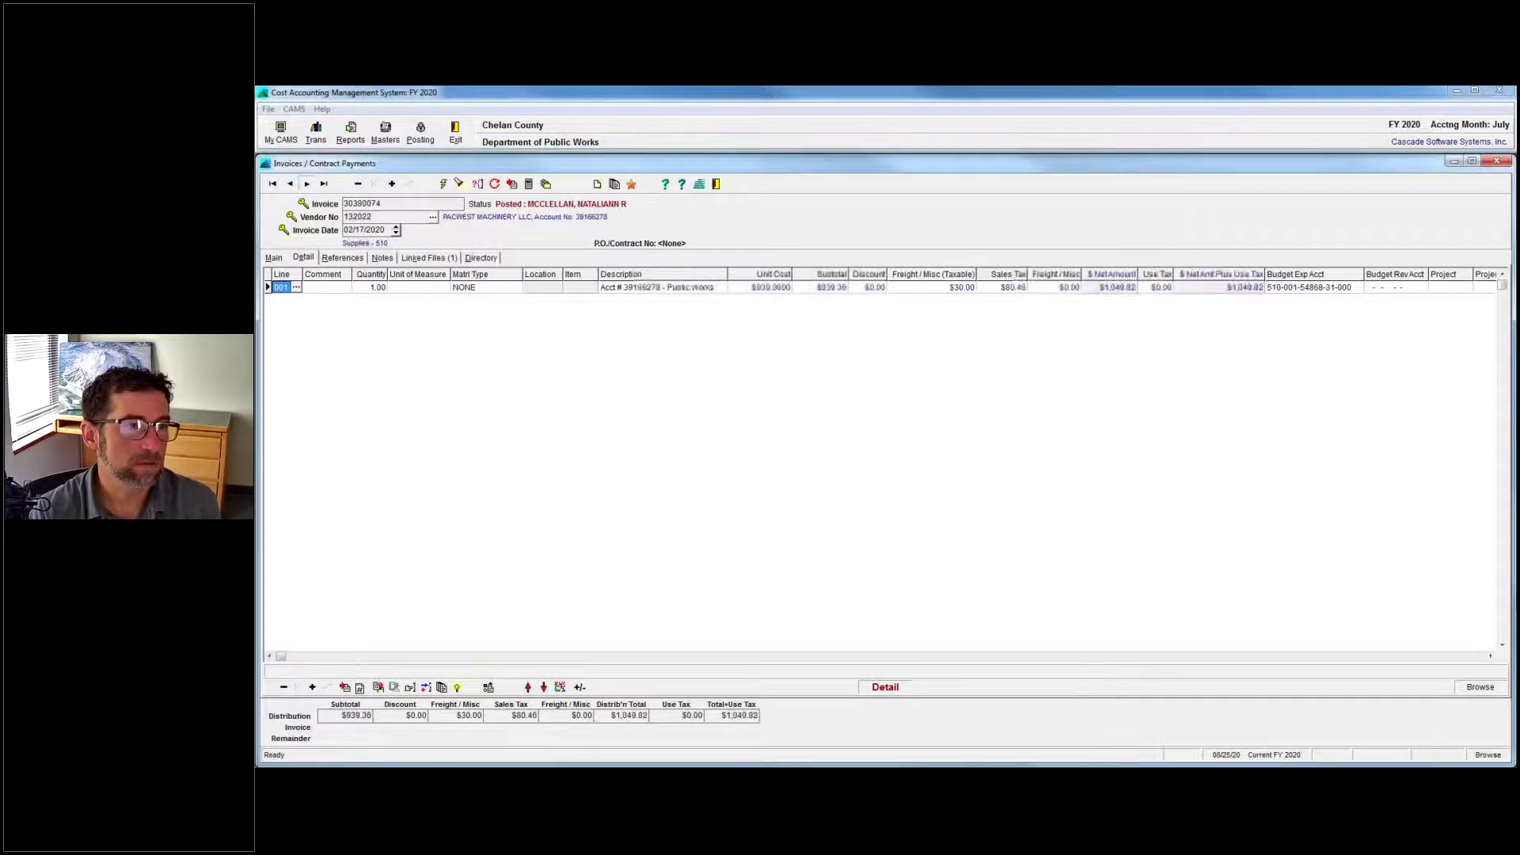
left_click(306, 184)
left_click(307, 184)
left_click(307, 184)
left_click(306, 184)
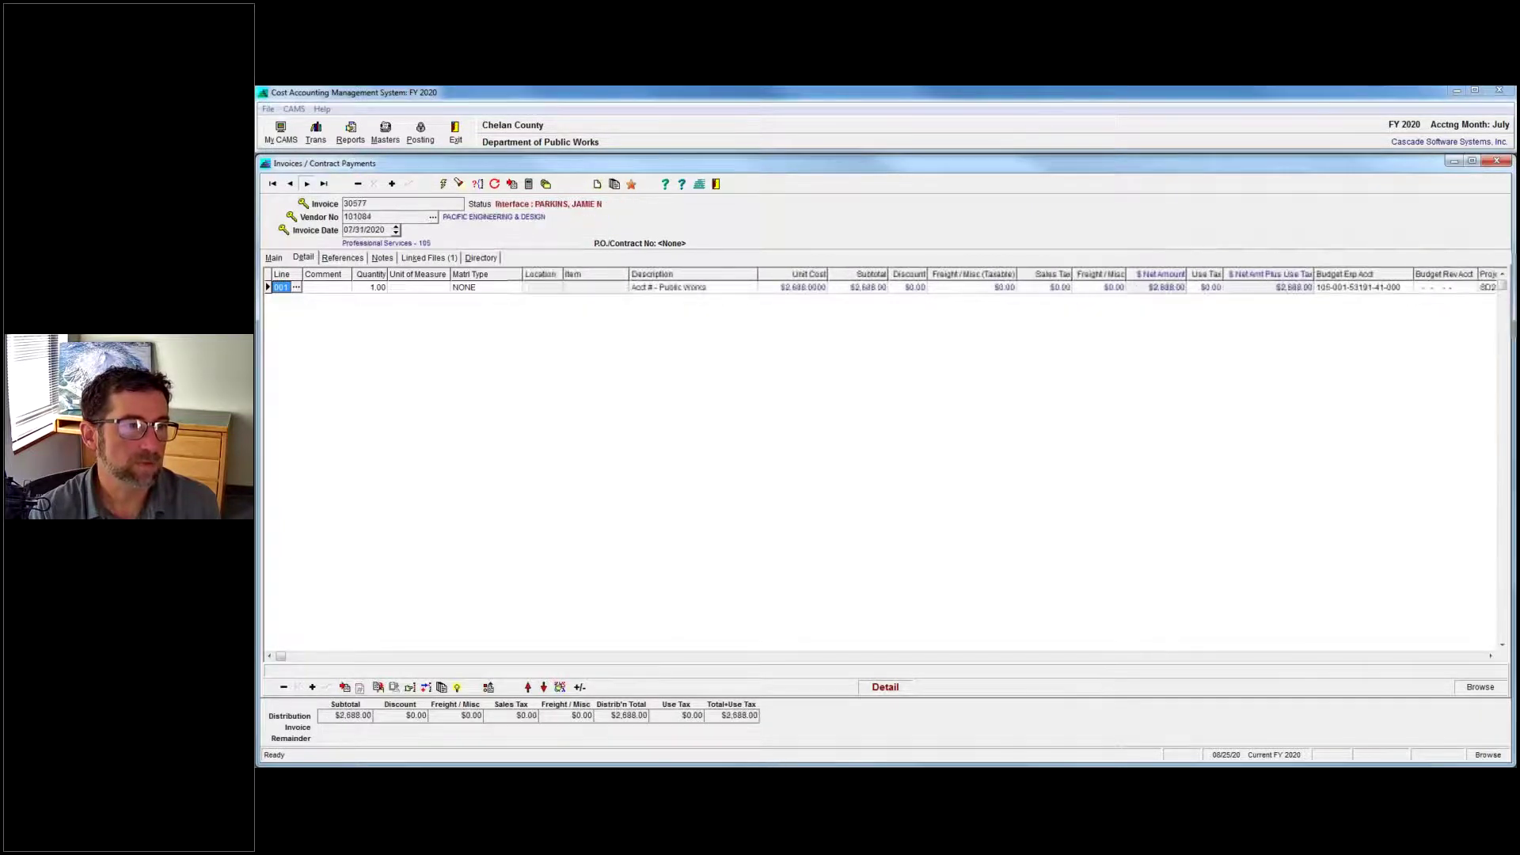
left_click(307, 183)
left_click(307, 184)
left_click(307, 184)
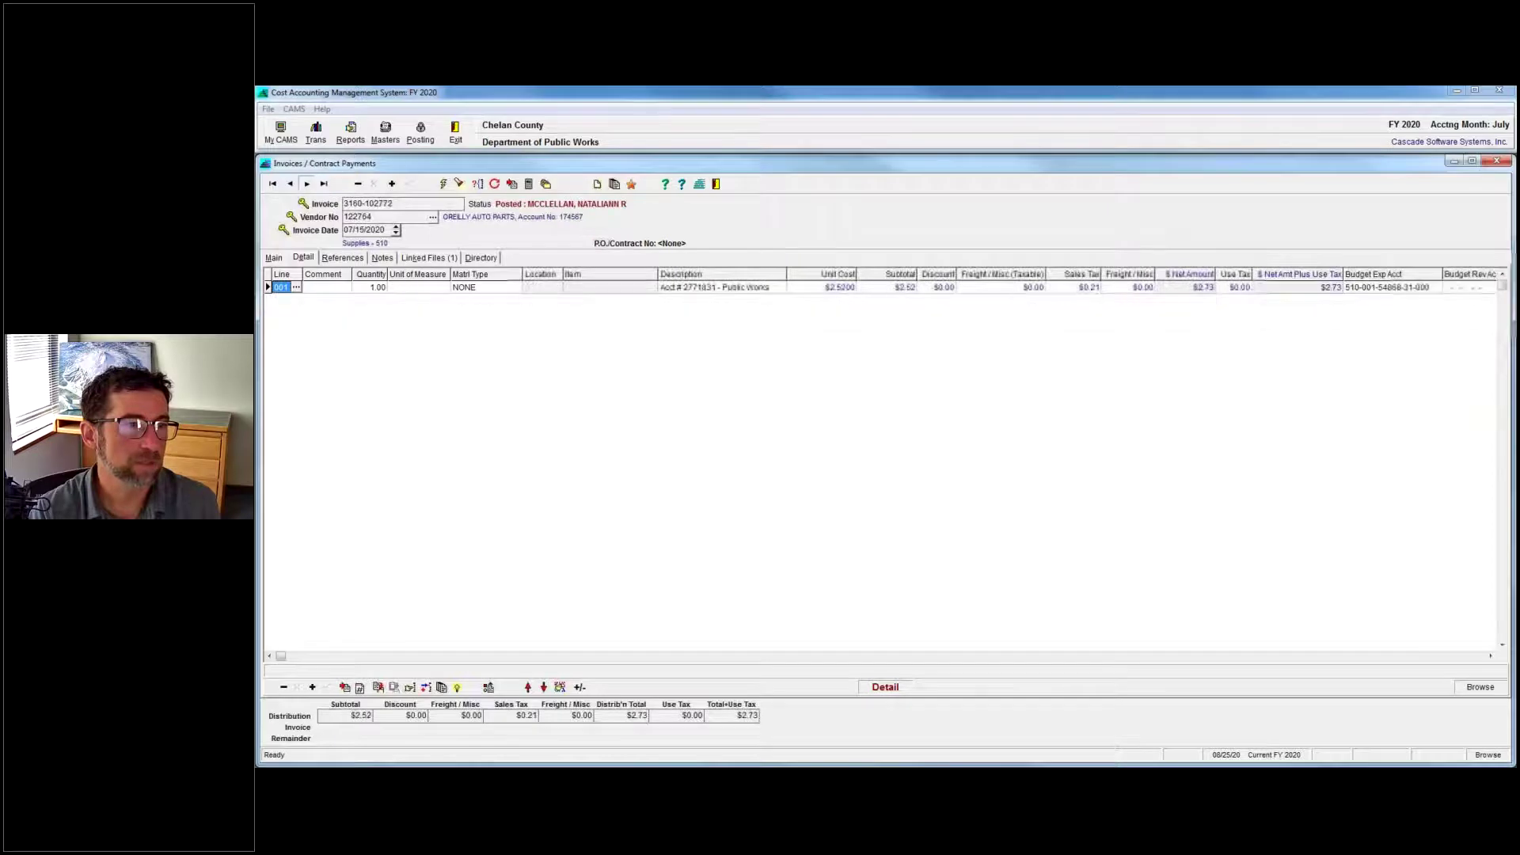
left_click(306, 184)
left_click(307, 184)
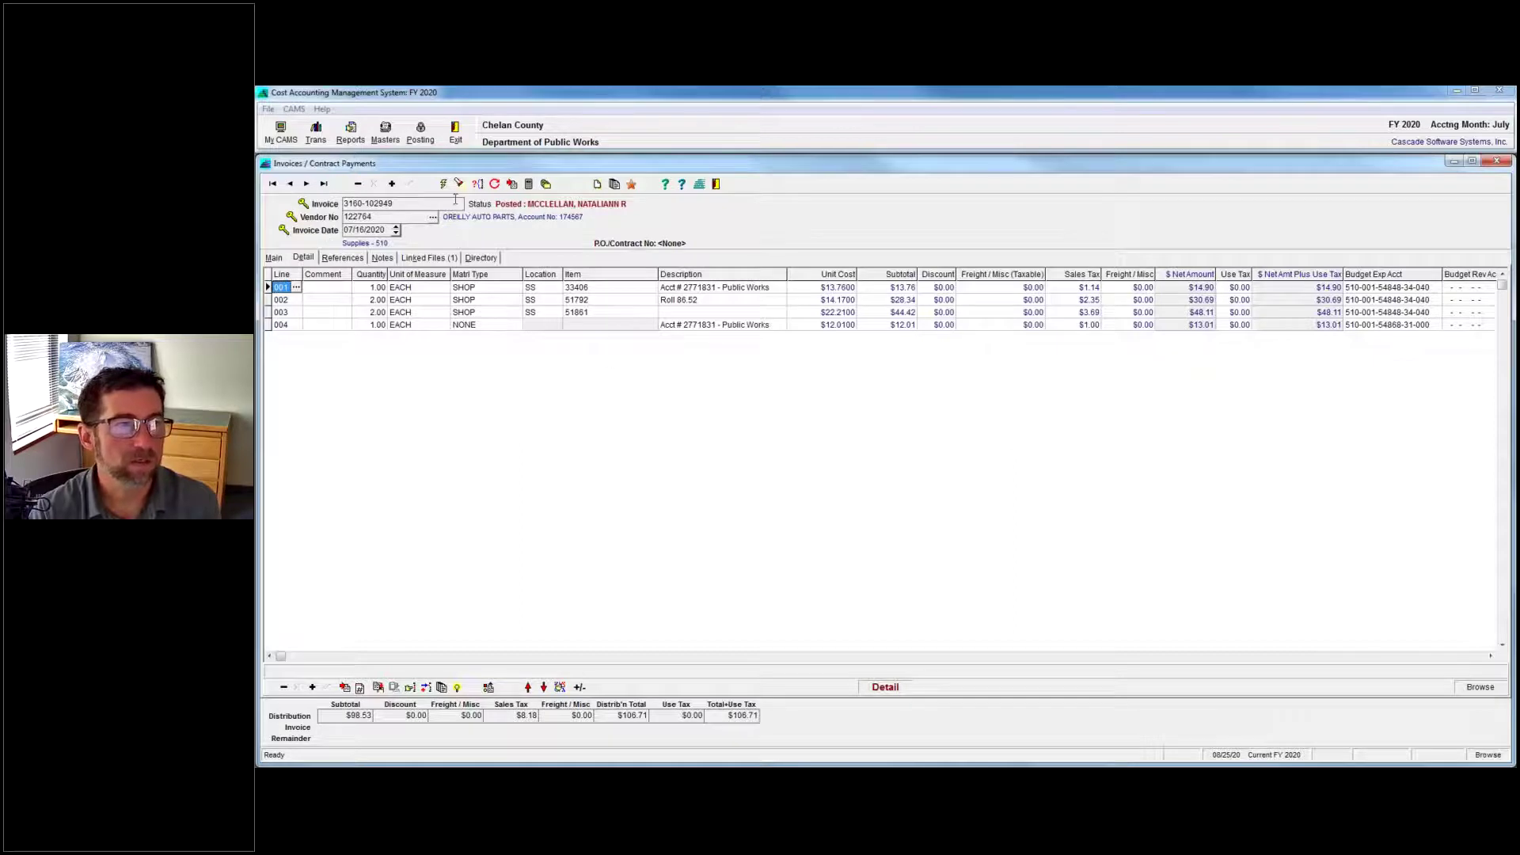
Copy the invoice with its details to a new invoice numbered TEST.
left_click(513, 184)
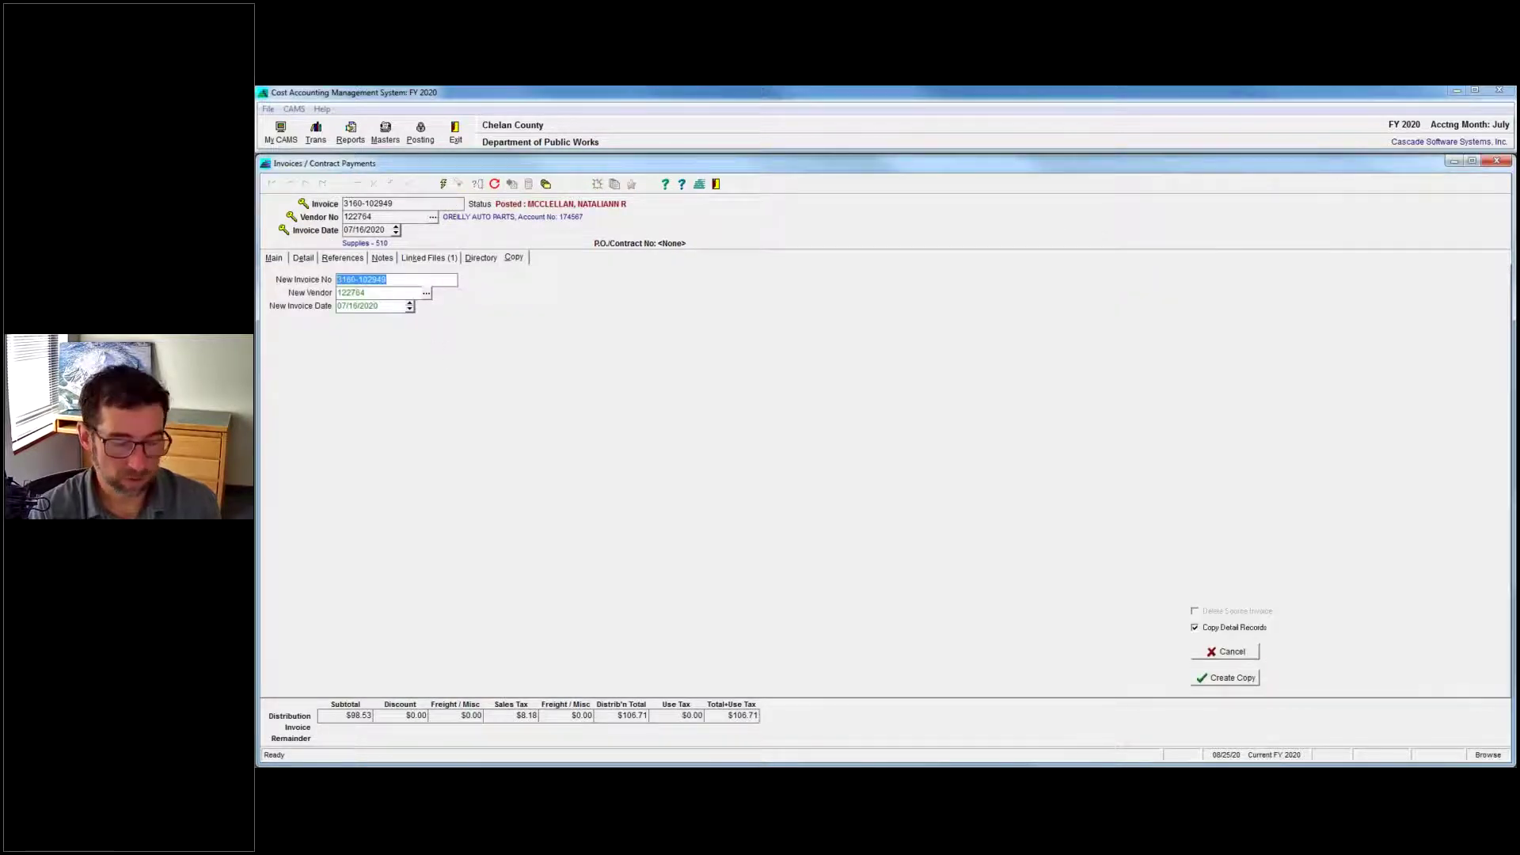
type("TEST")
key("Return")
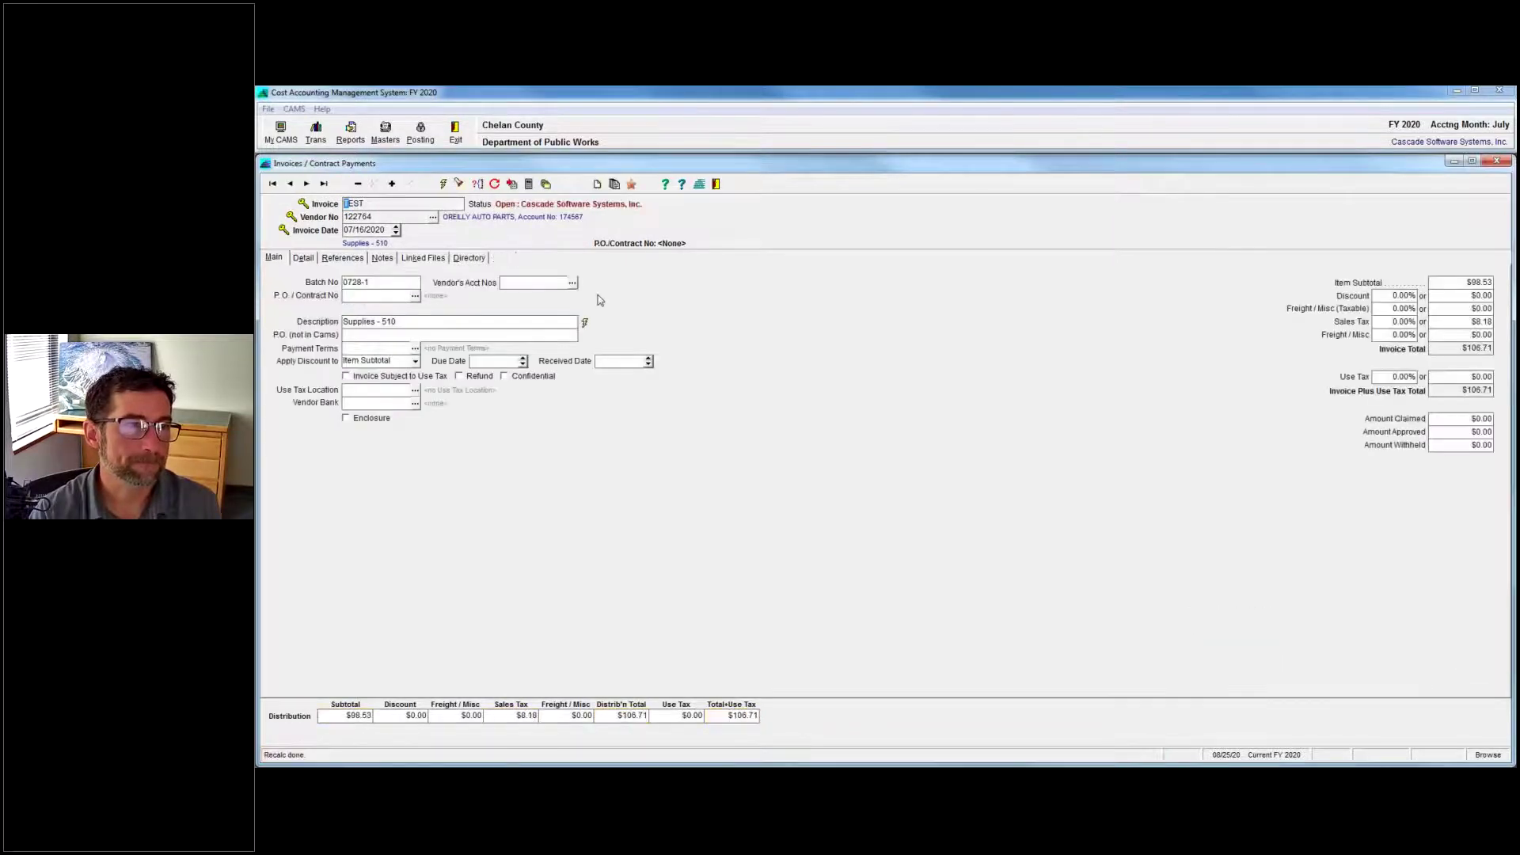
On the Detail tab, open the budget expense account lookup for line 001.
left_click(303, 258)
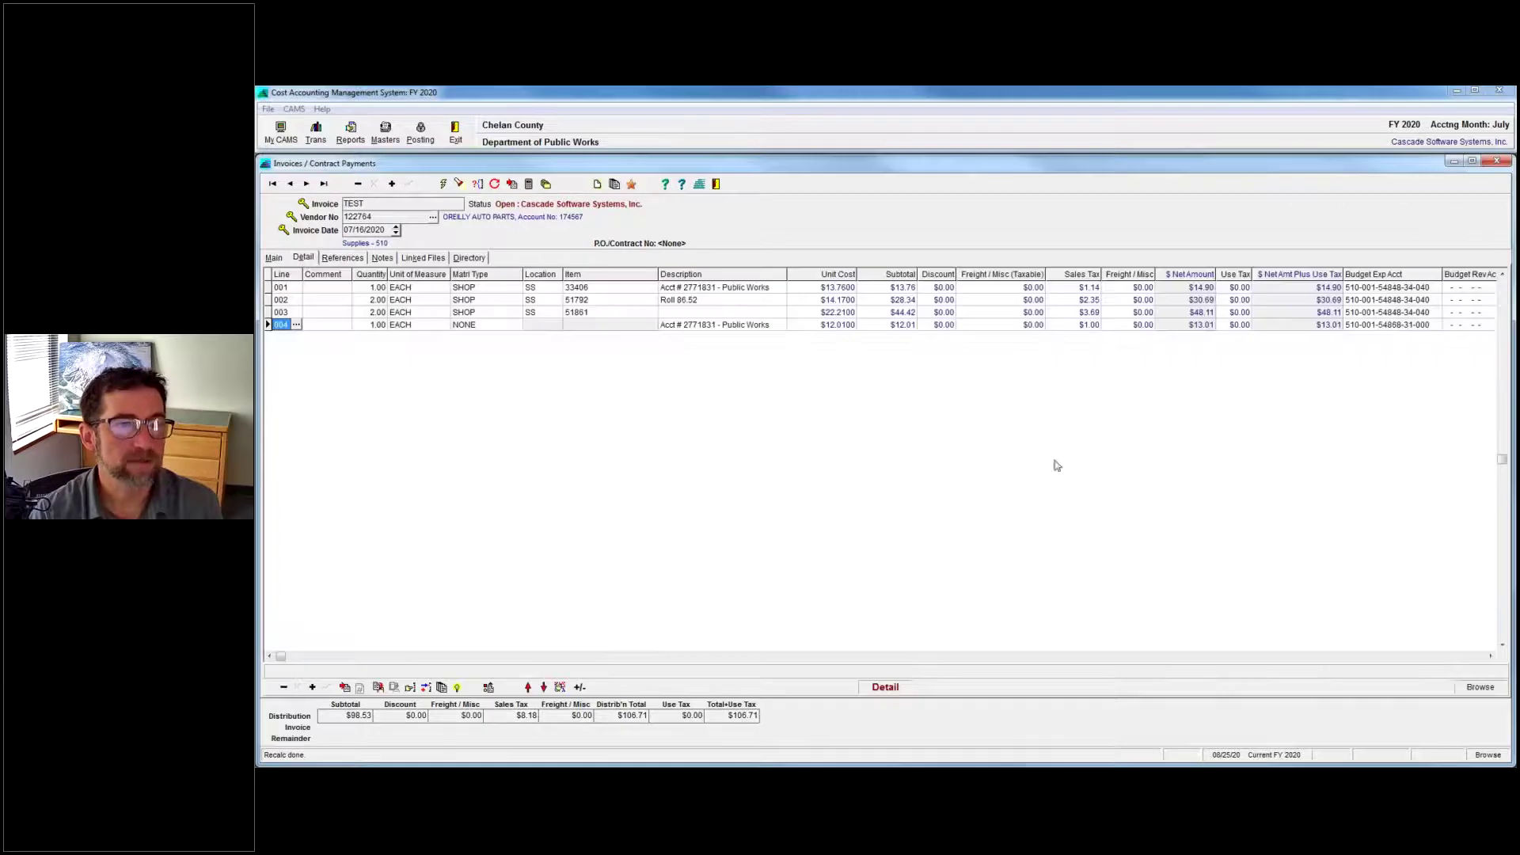
left_click(1414, 287)
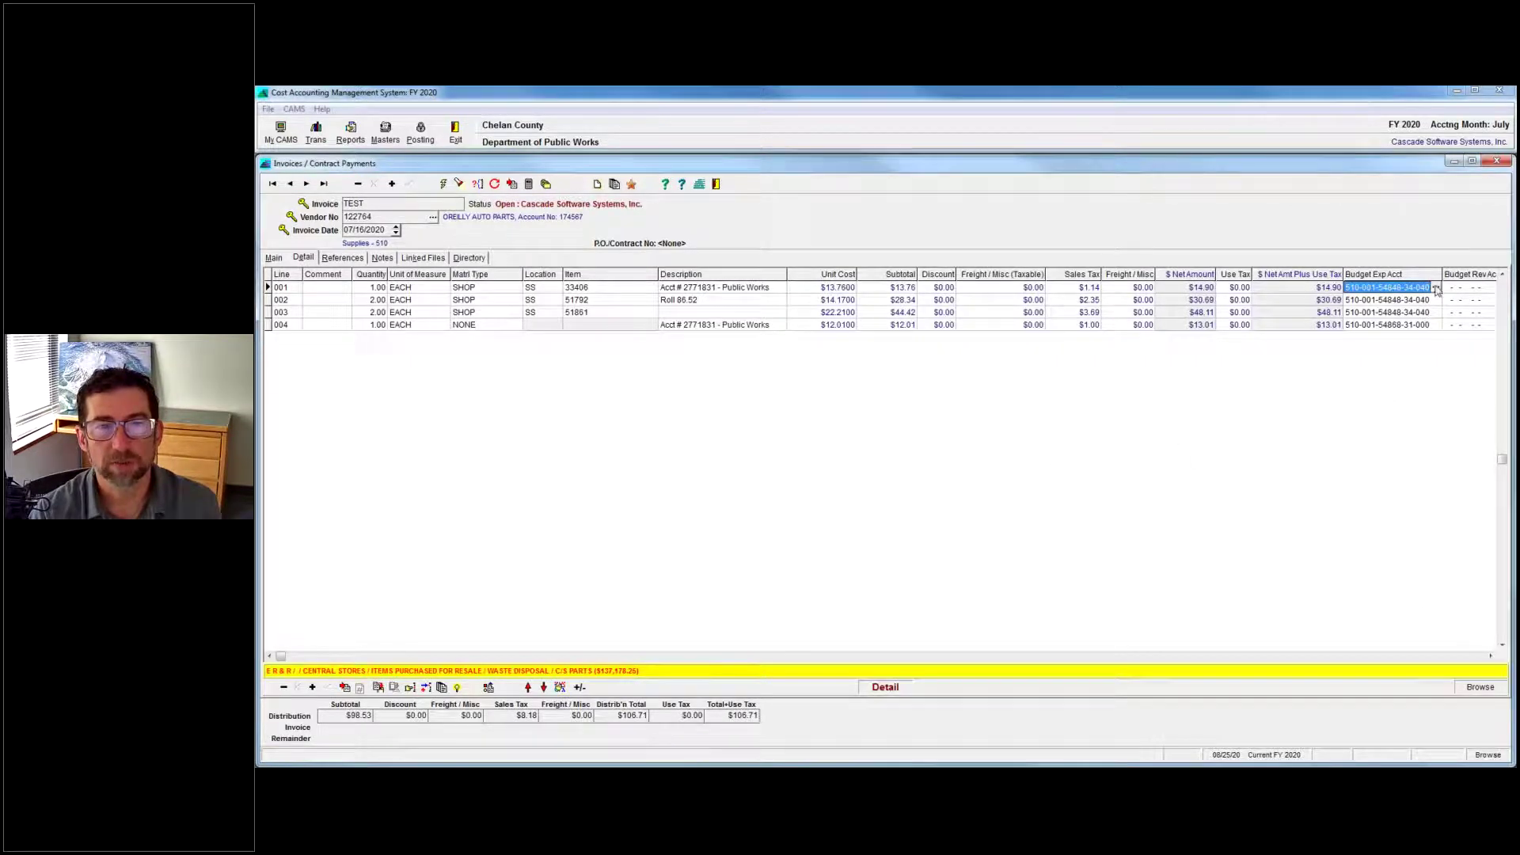
left_click(1436, 288)
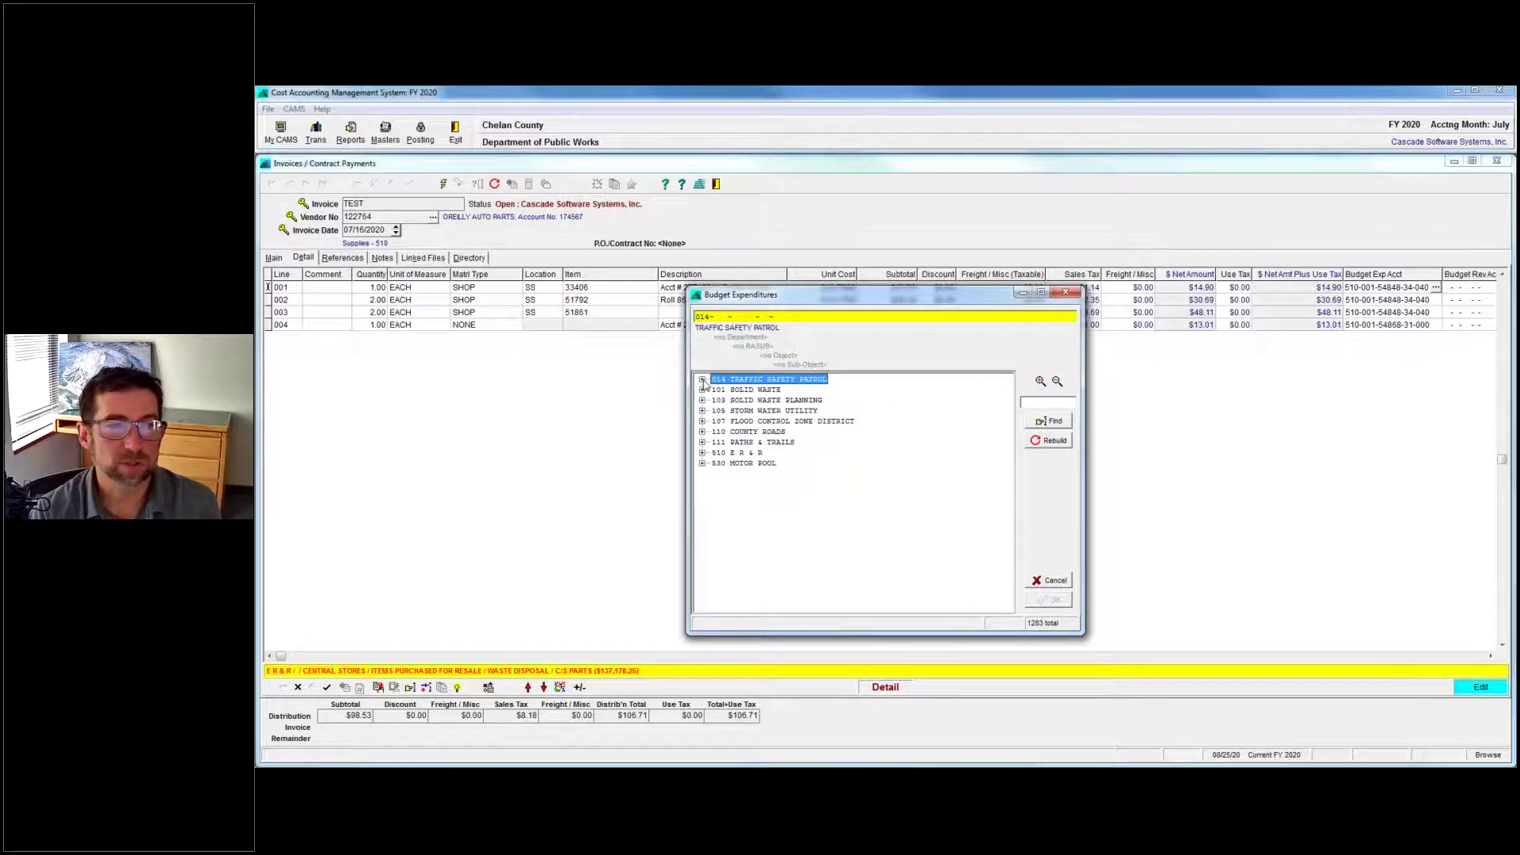
Drill through 510 > 100 > 54868 > 10 and assign 000 Professional Services to line 001.
left_click(703, 452)
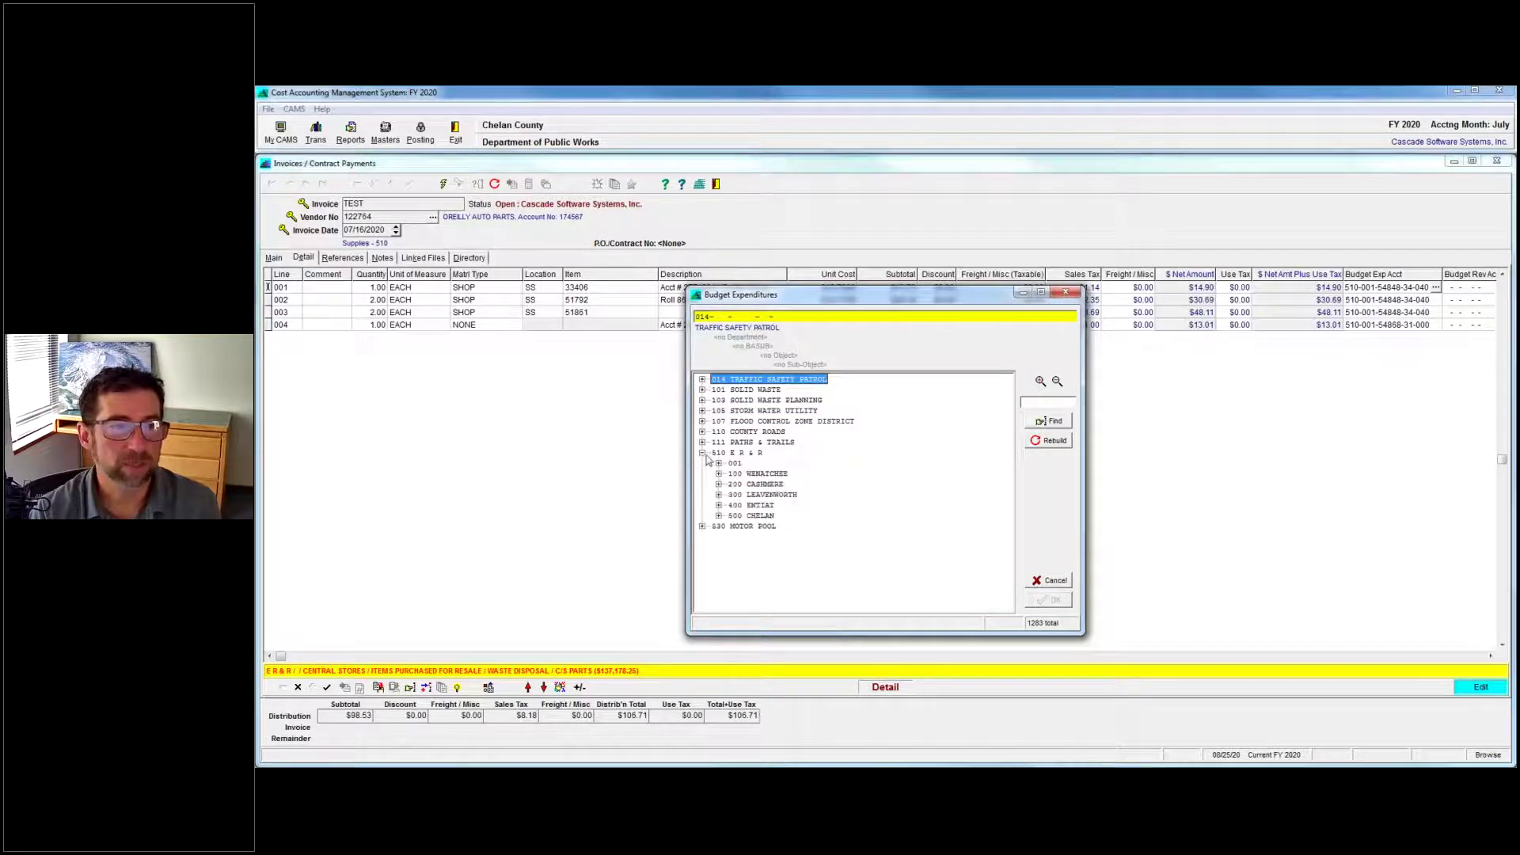
left_click(719, 473)
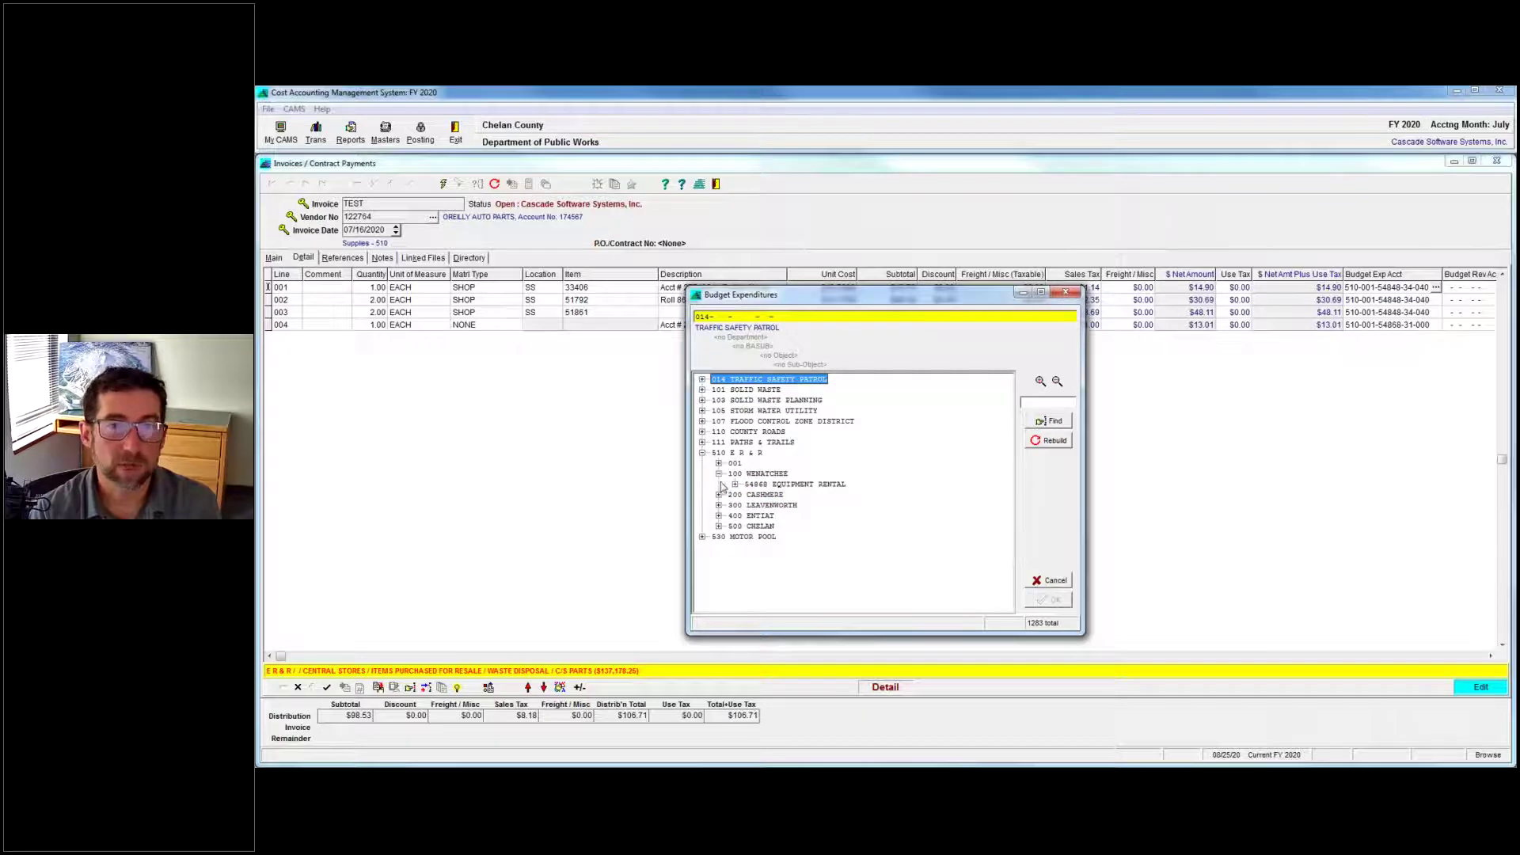
left_click(734, 484)
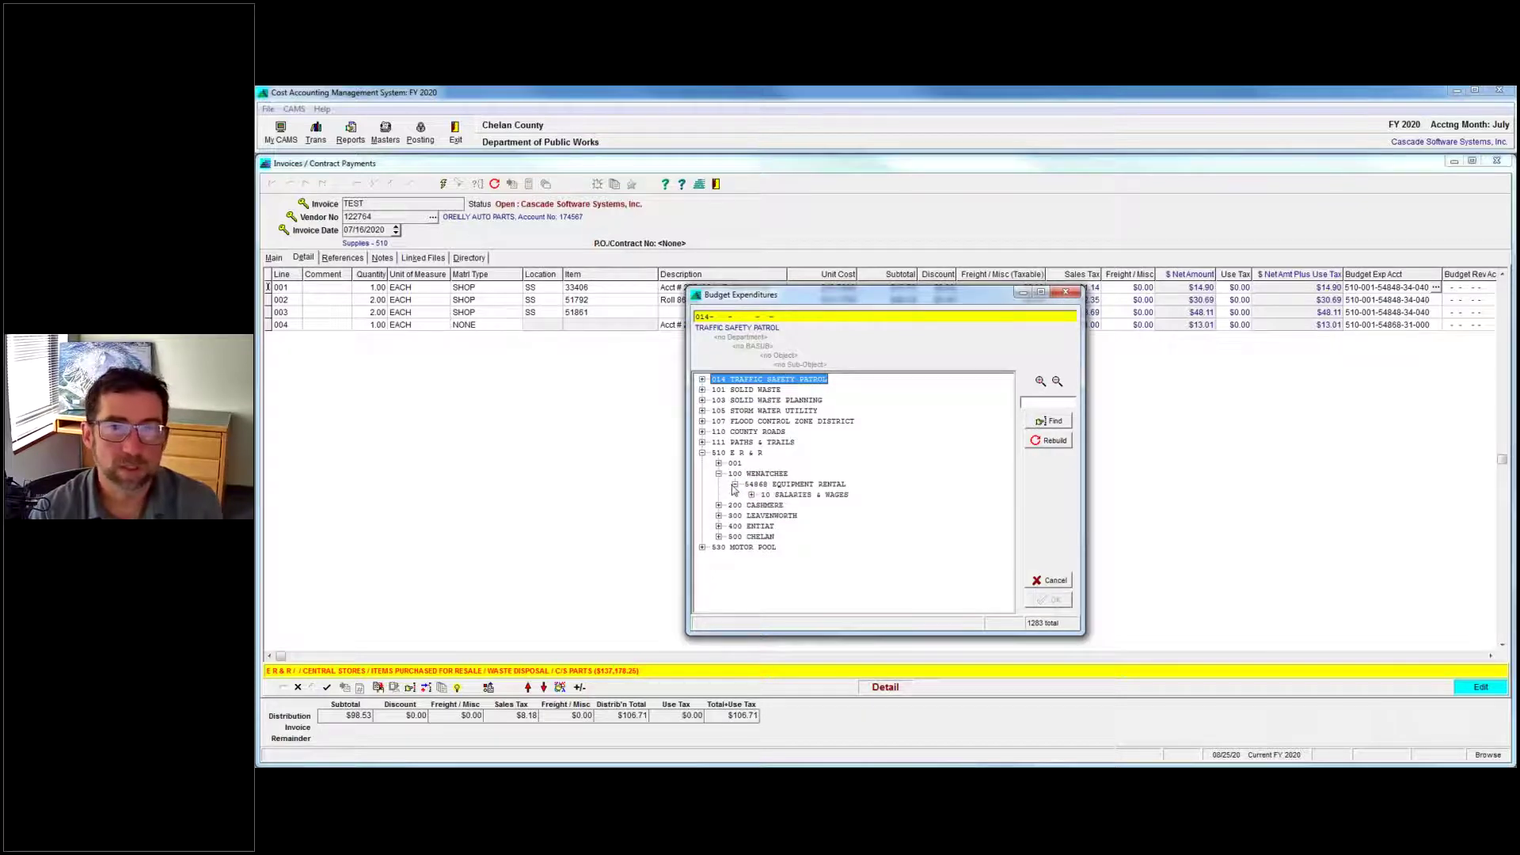
left_click(752, 495)
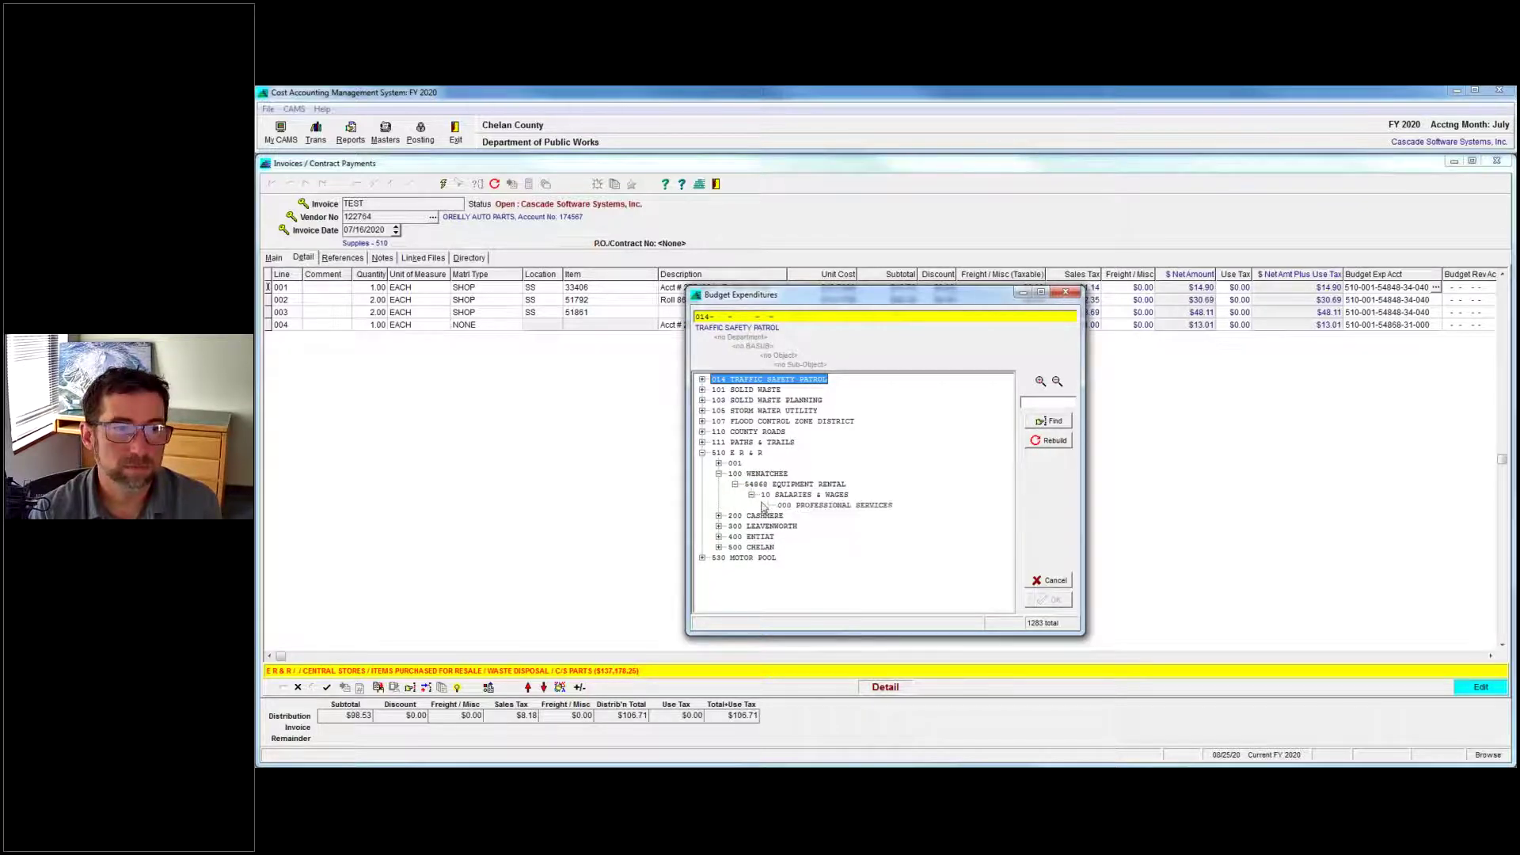
left_click(800, 507)
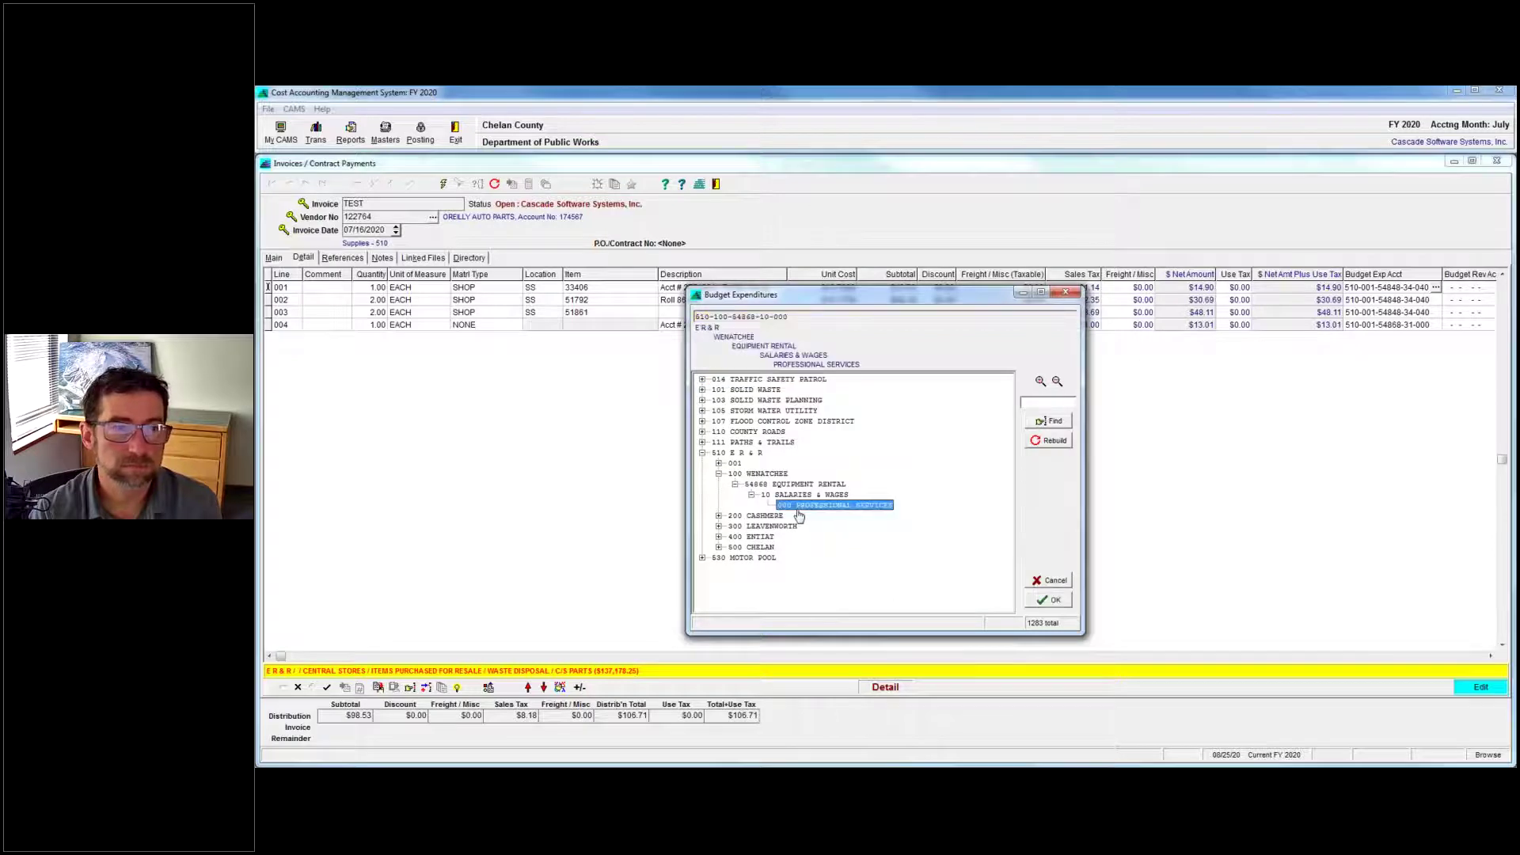
double_click(806, 507)
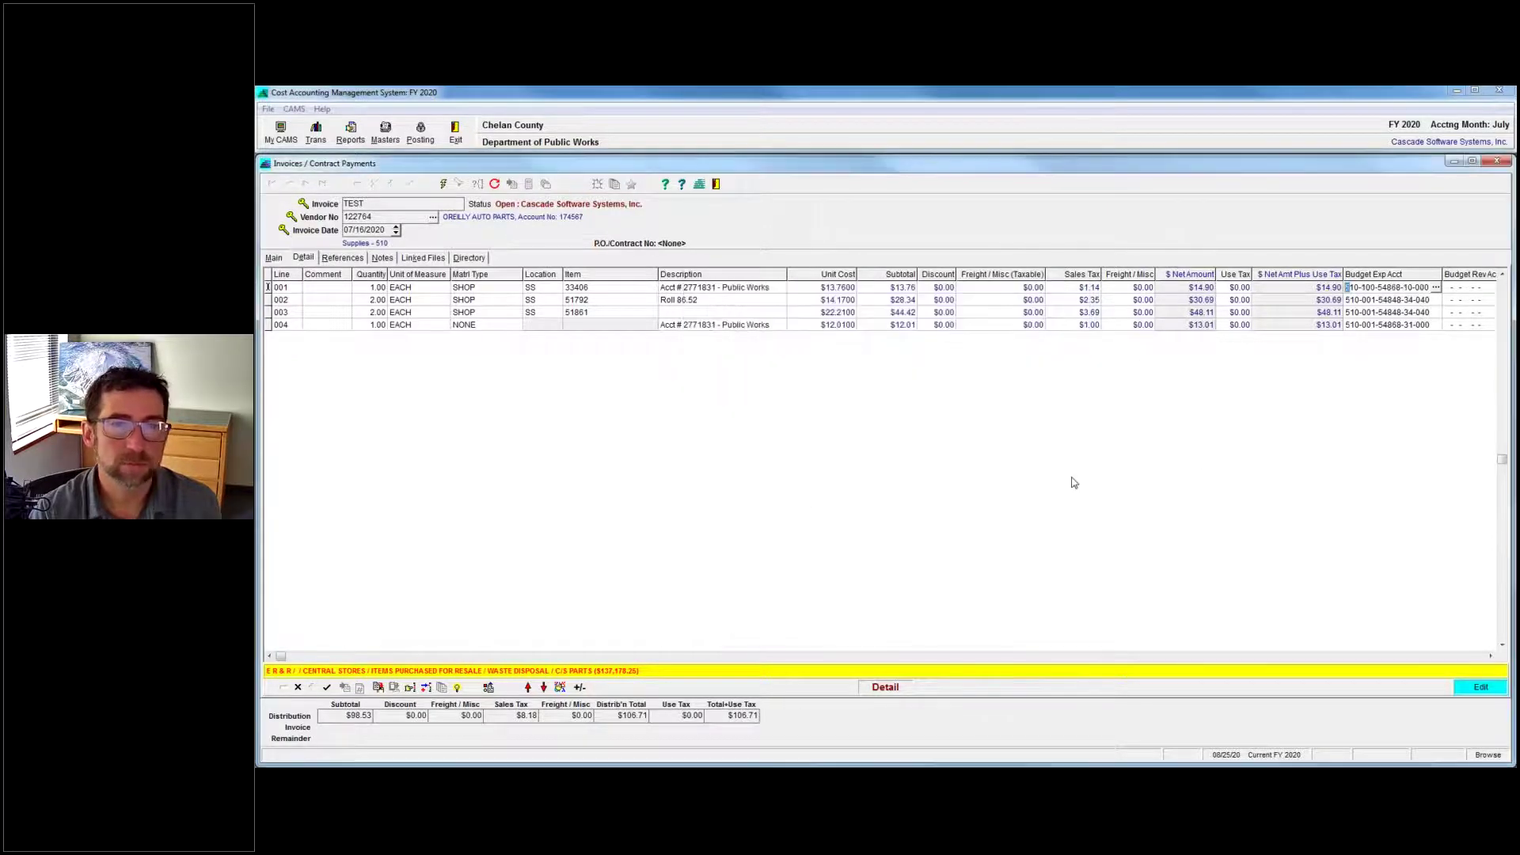
Set line 001's vehicle cost category to Parts and clear its item 33406 and location.
left_click(327, 688)
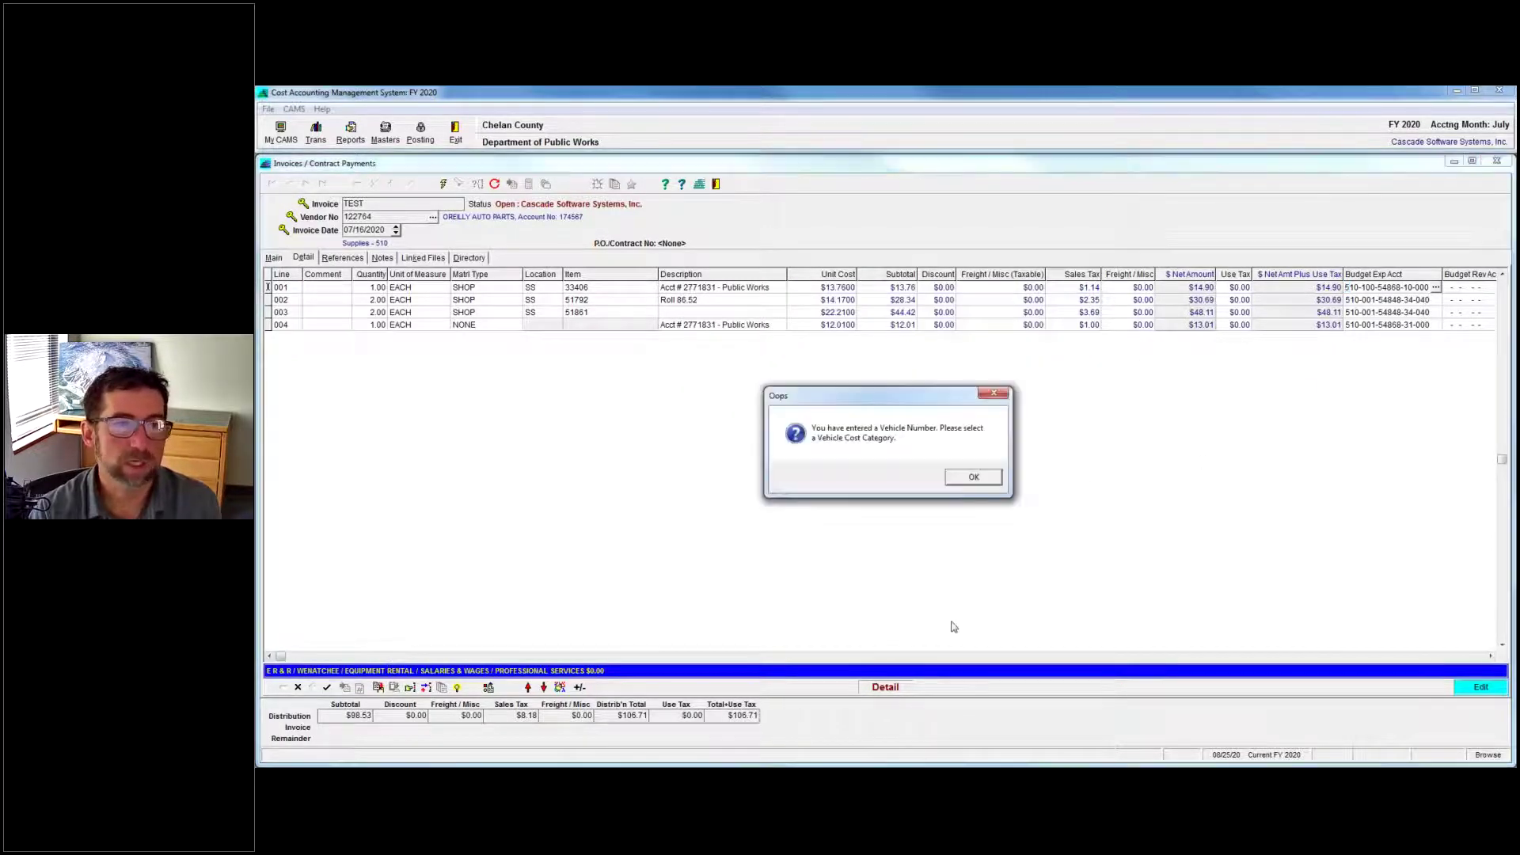
left_click(974, 478)
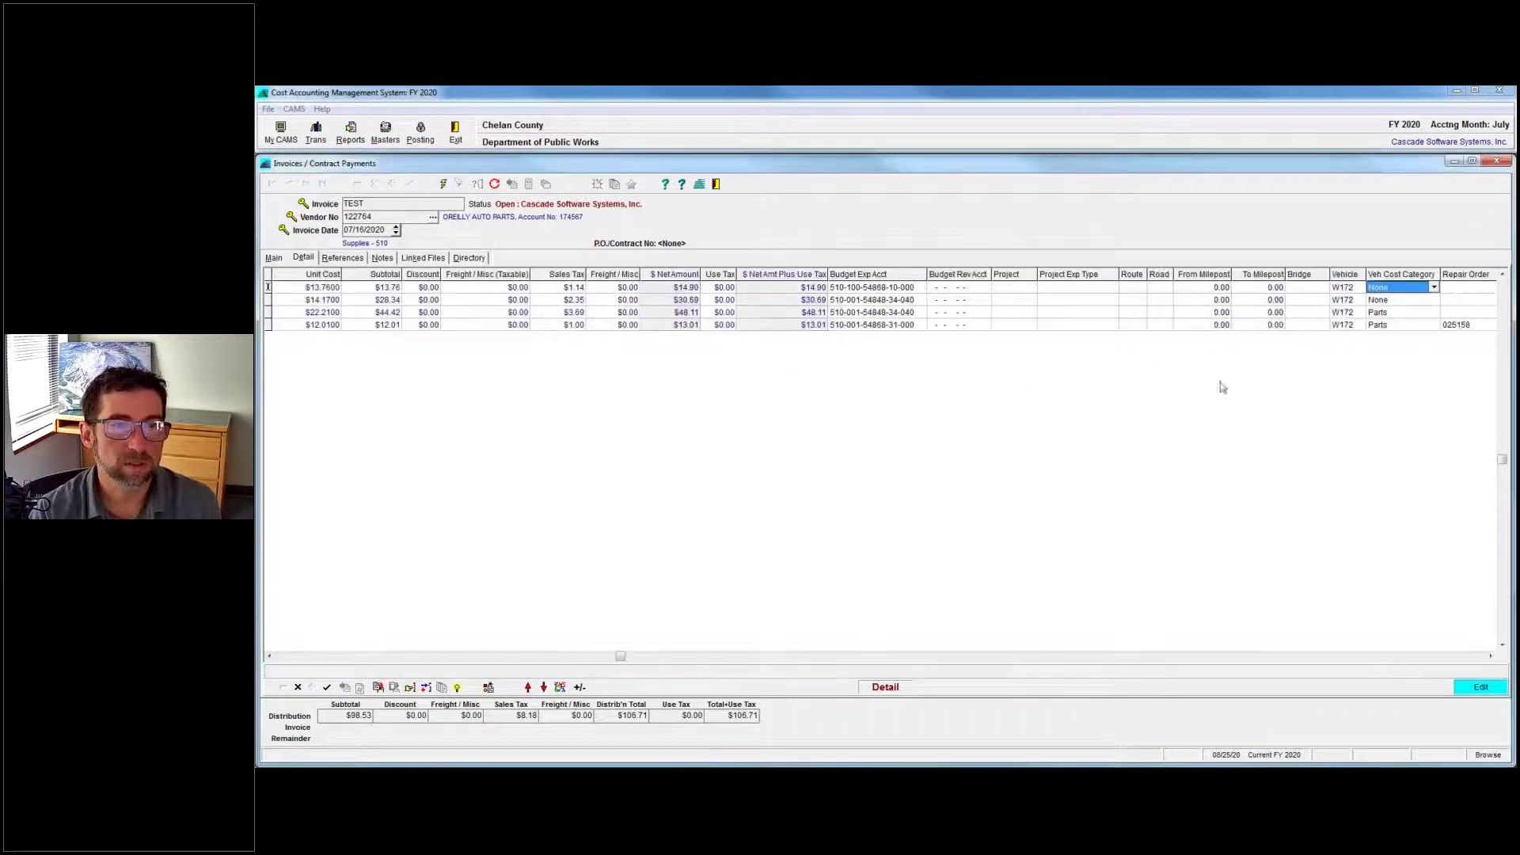
left_click(1435, 288)
left_click(1433, 298)
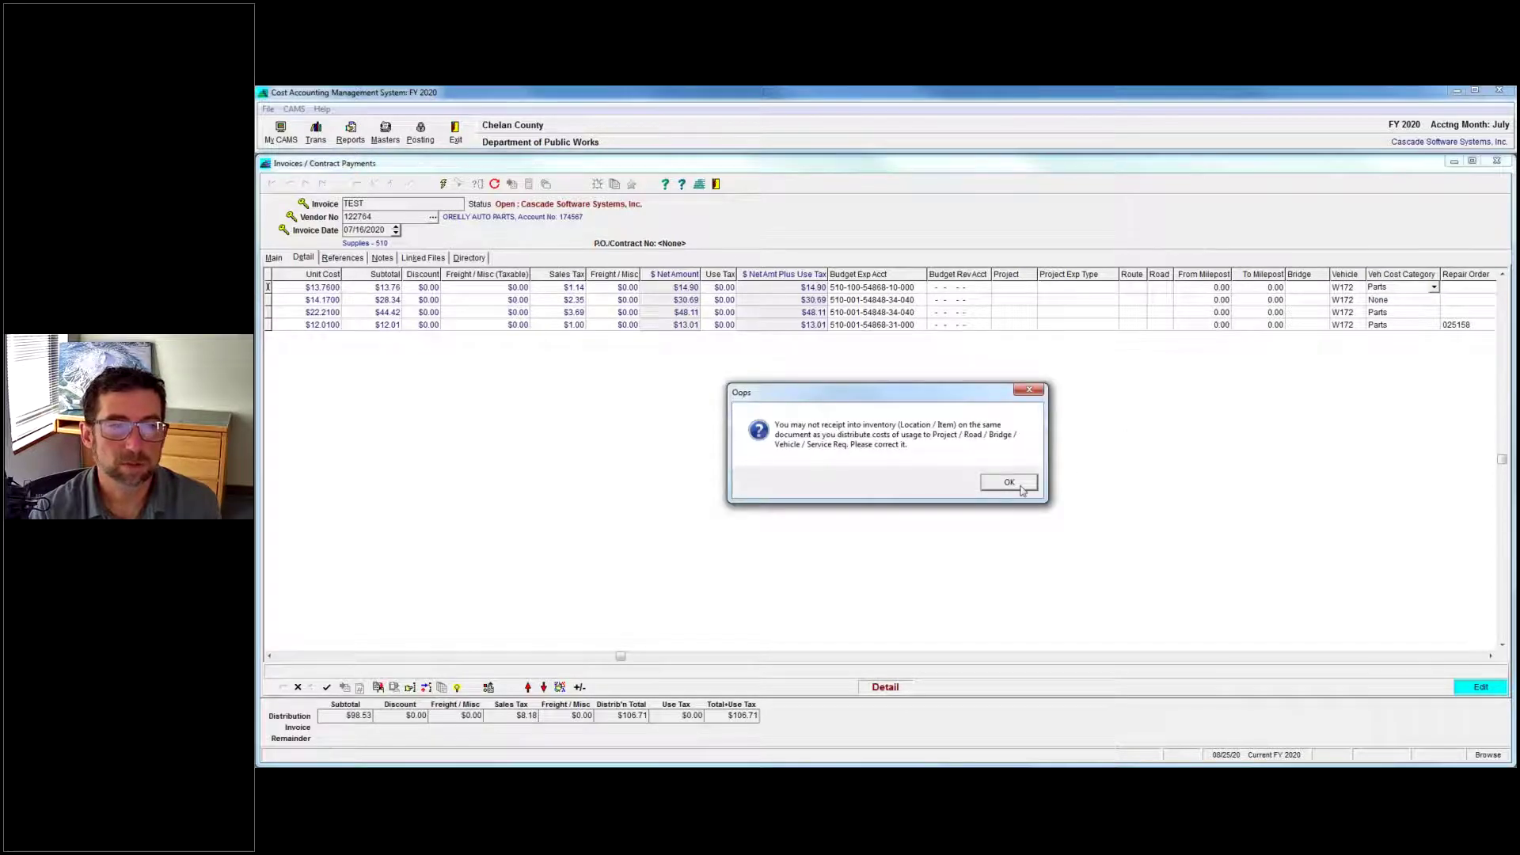
left_click(1021, 489)
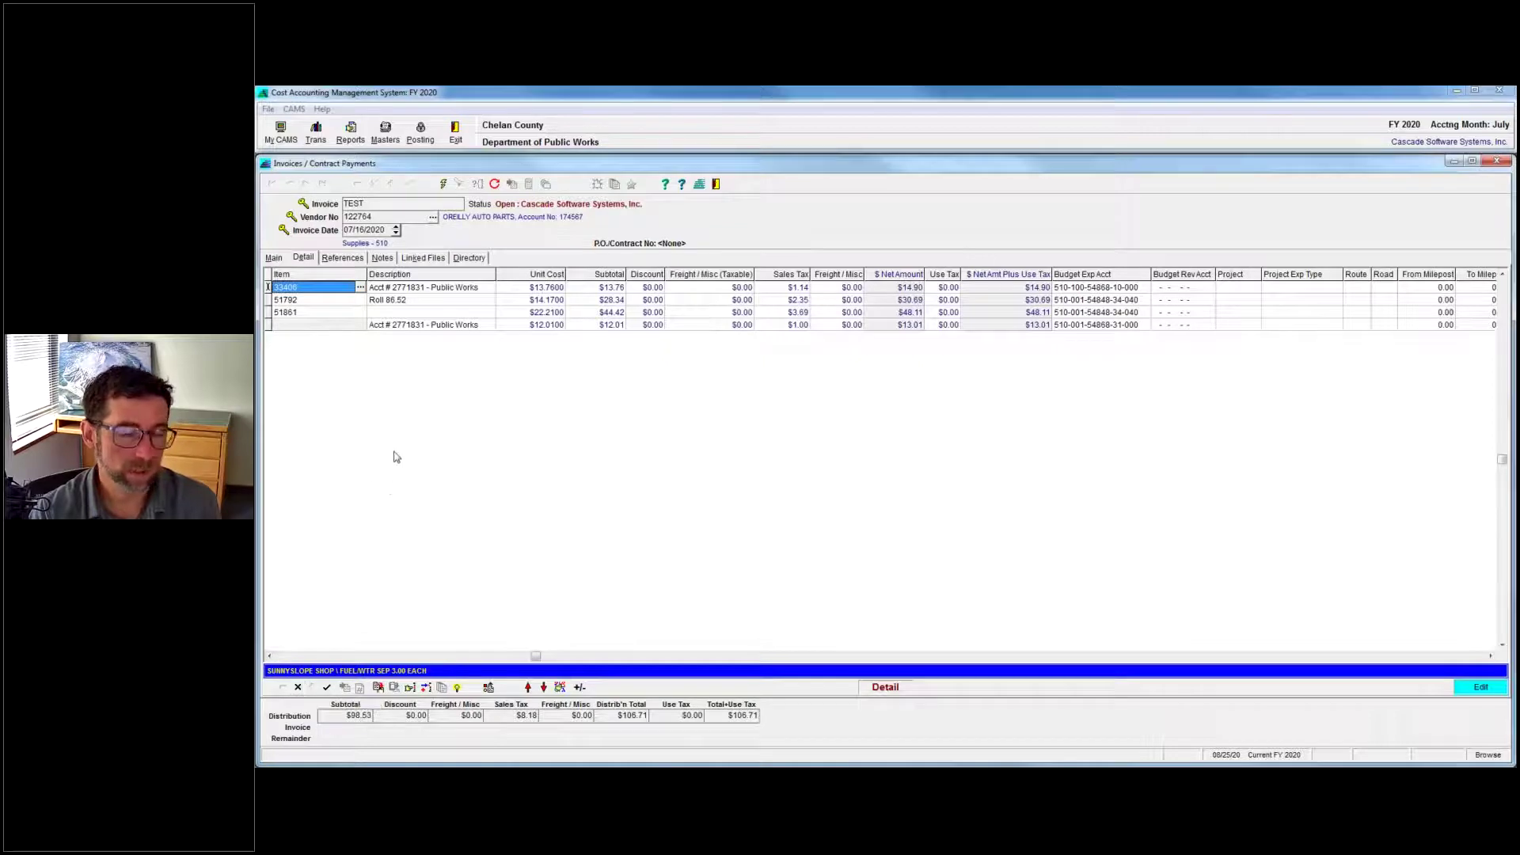
key("BackSpace")
left_click(287, 657)
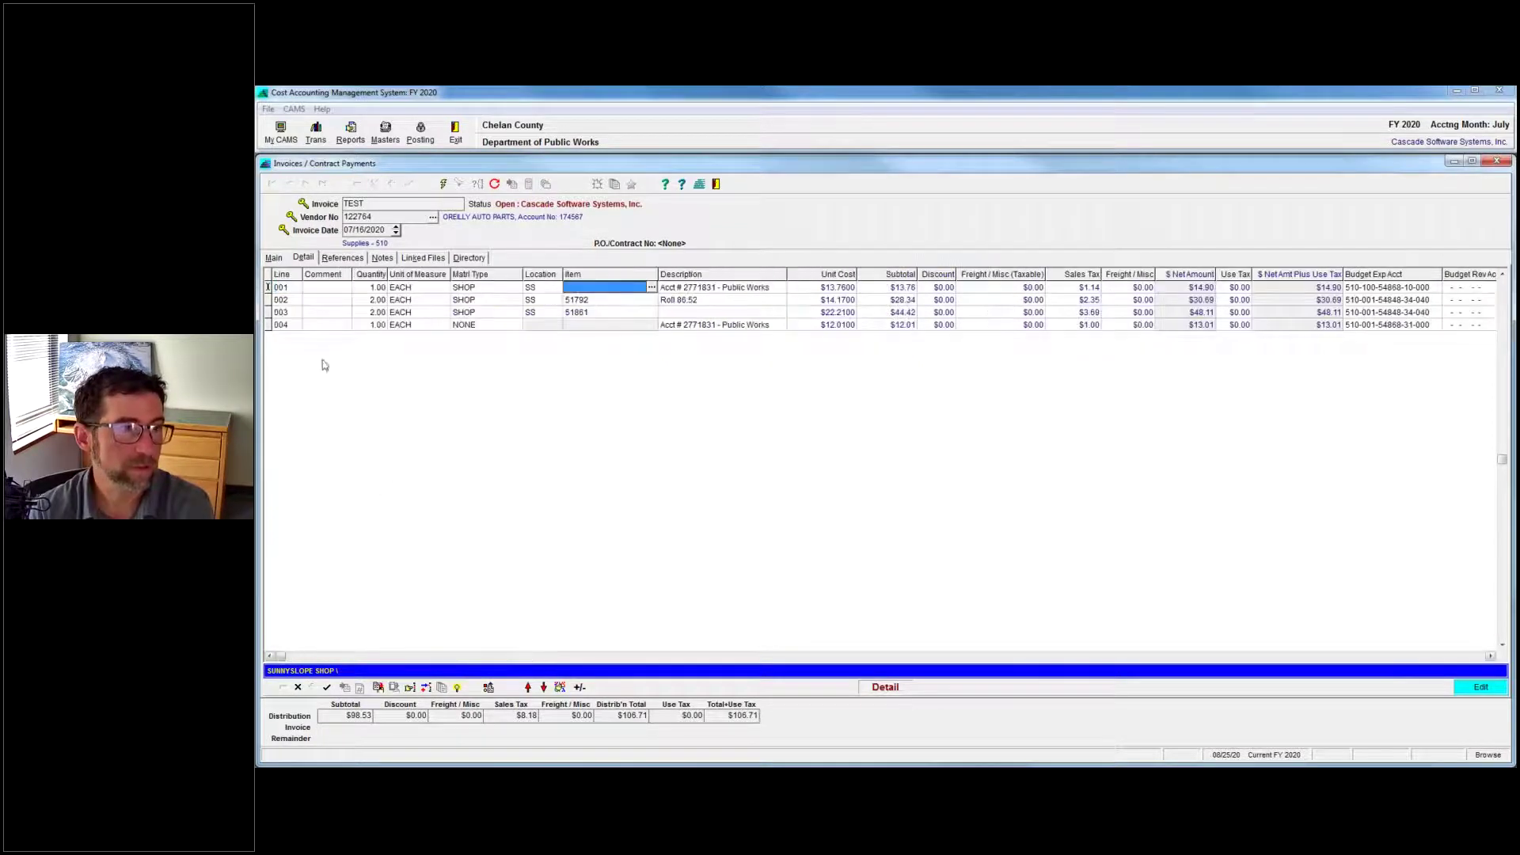
left_click(536, 288)
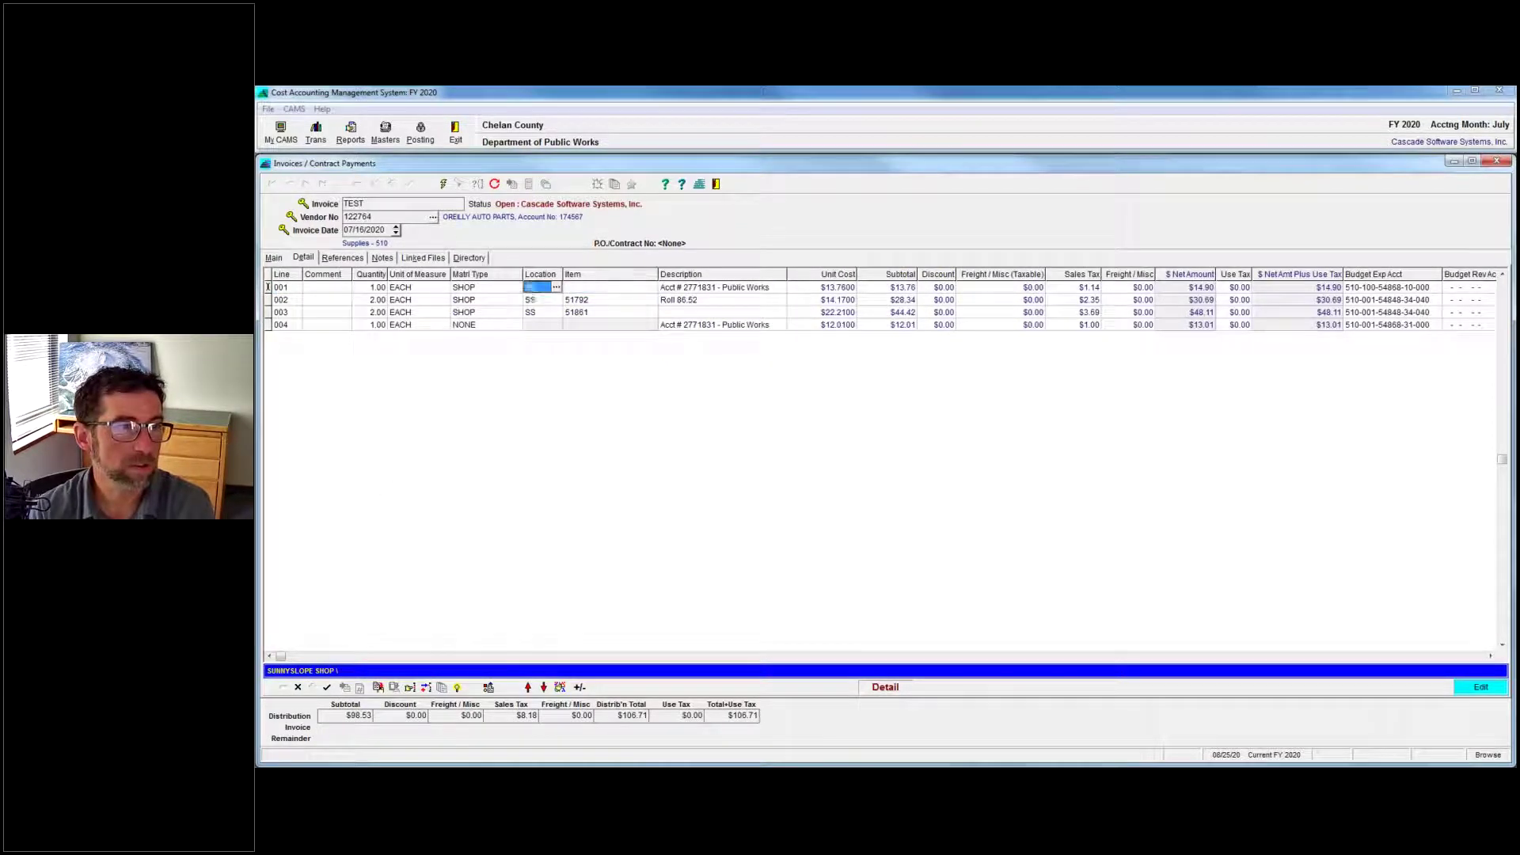
Clear line 002's item 51792 and location, and set its cost category to Parts.
left_click(582, 299)
key("BackSpace")
key("shift+Tab")
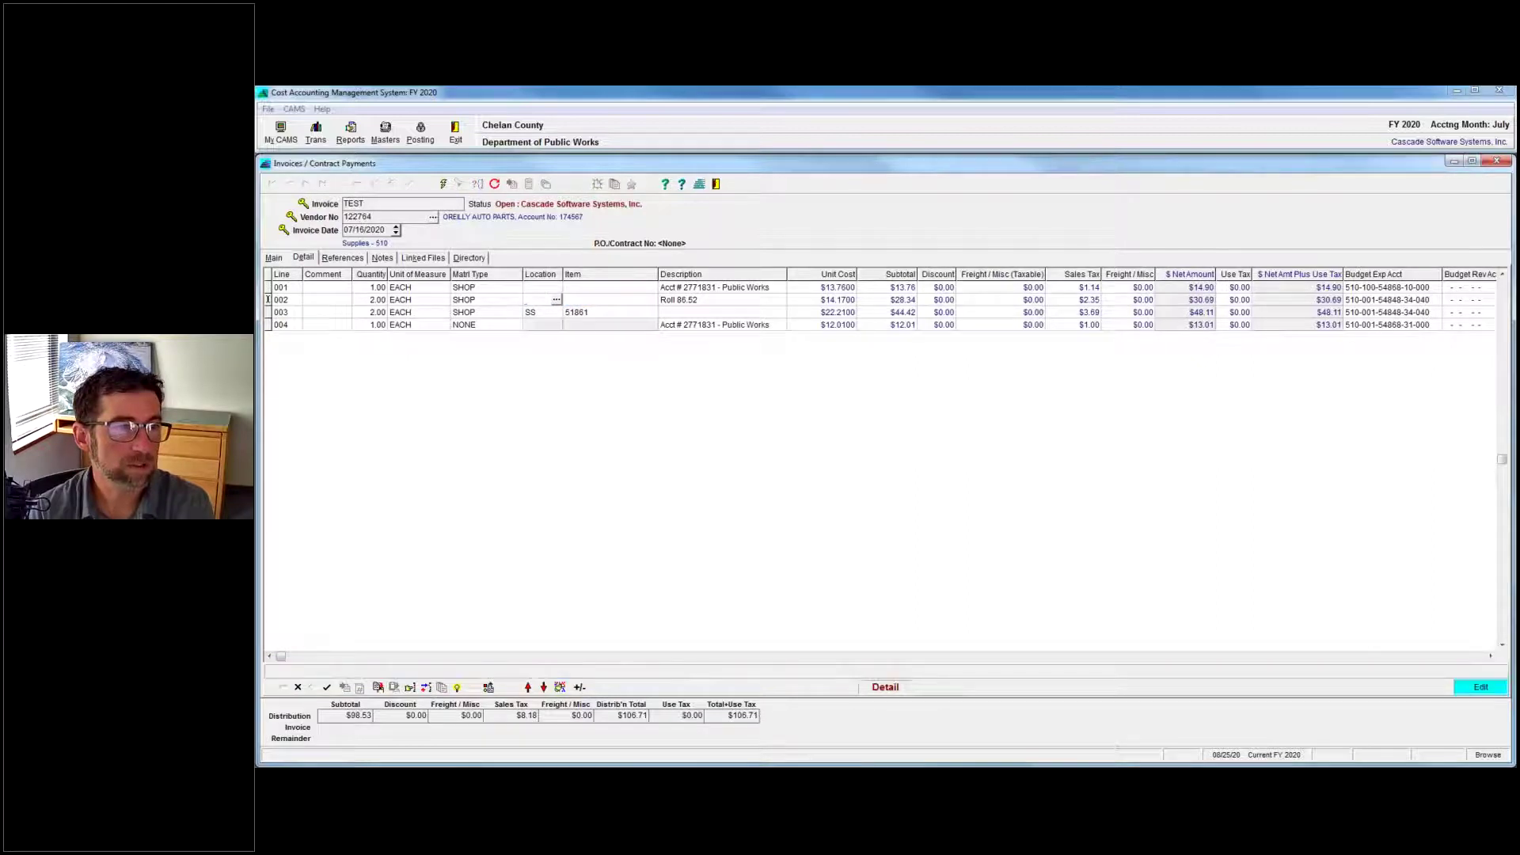
left_click(574, 319)
left_click(962, 479)
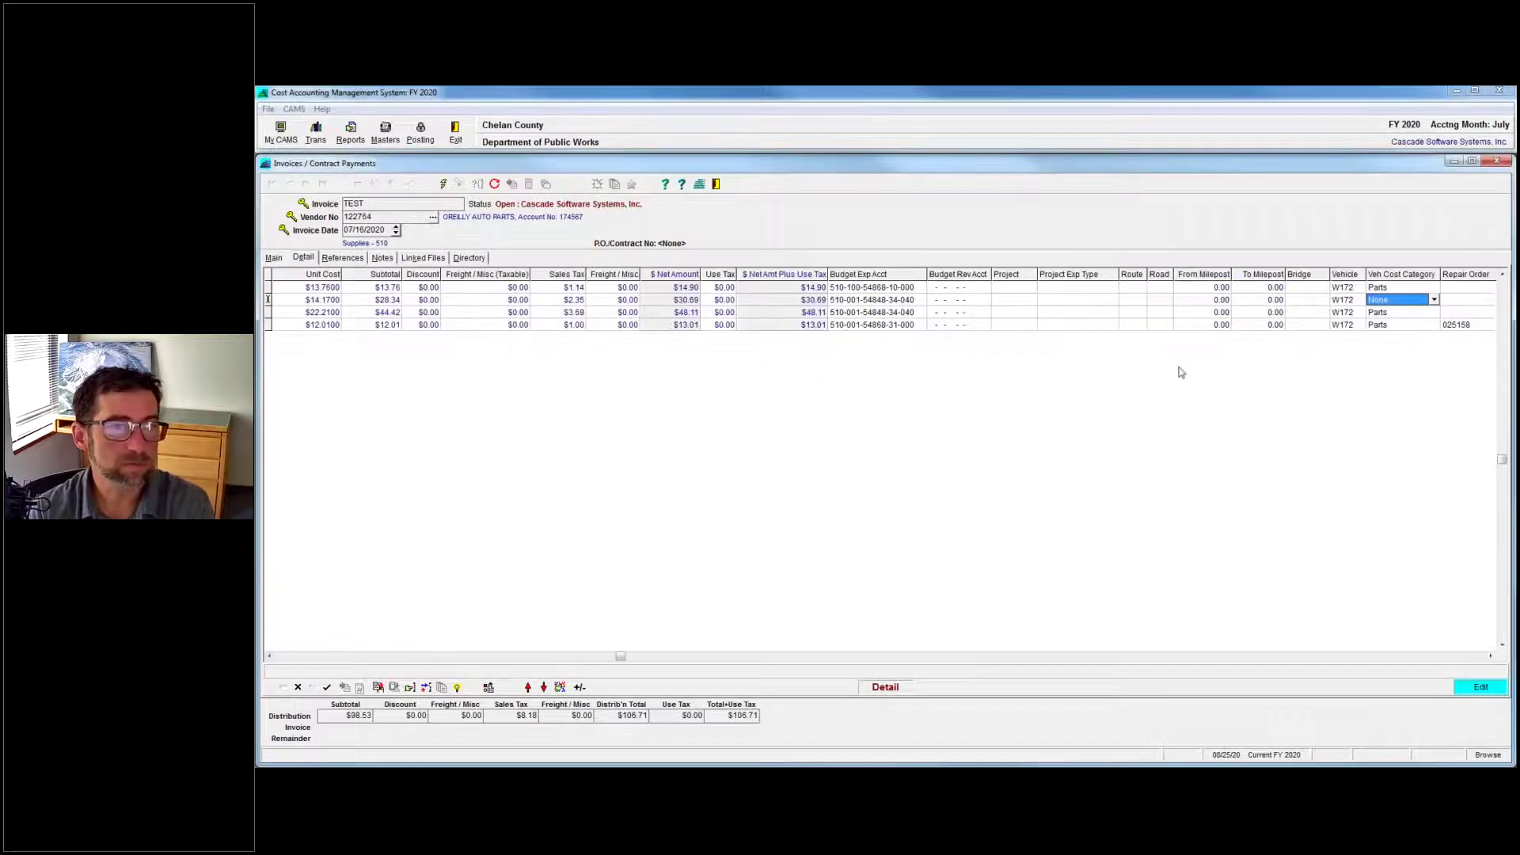
left_click(1422, 304)
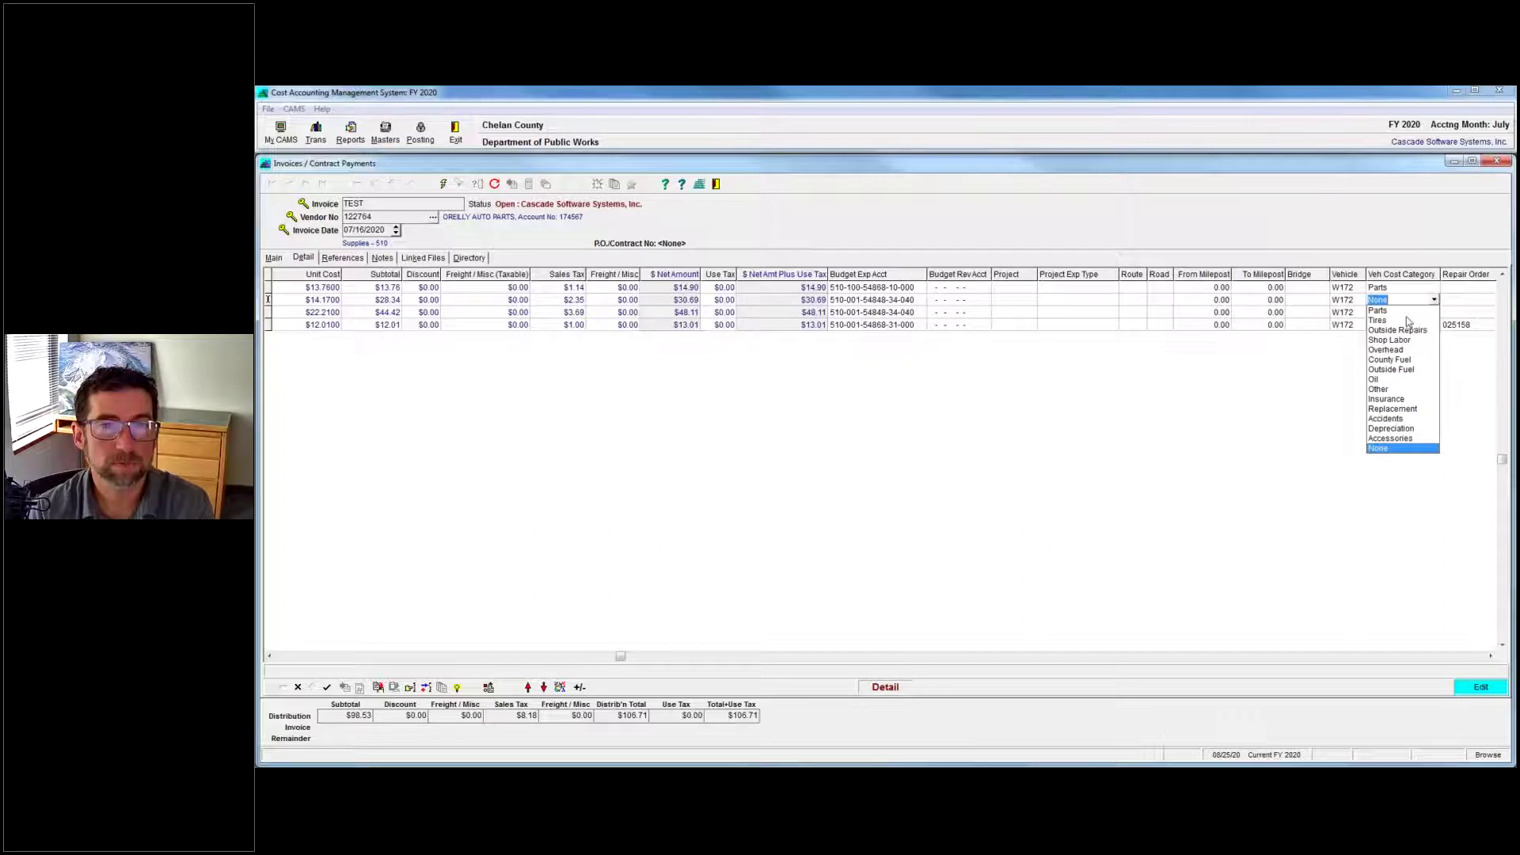
left_click(1407, 311)
left_click(1406, 312)
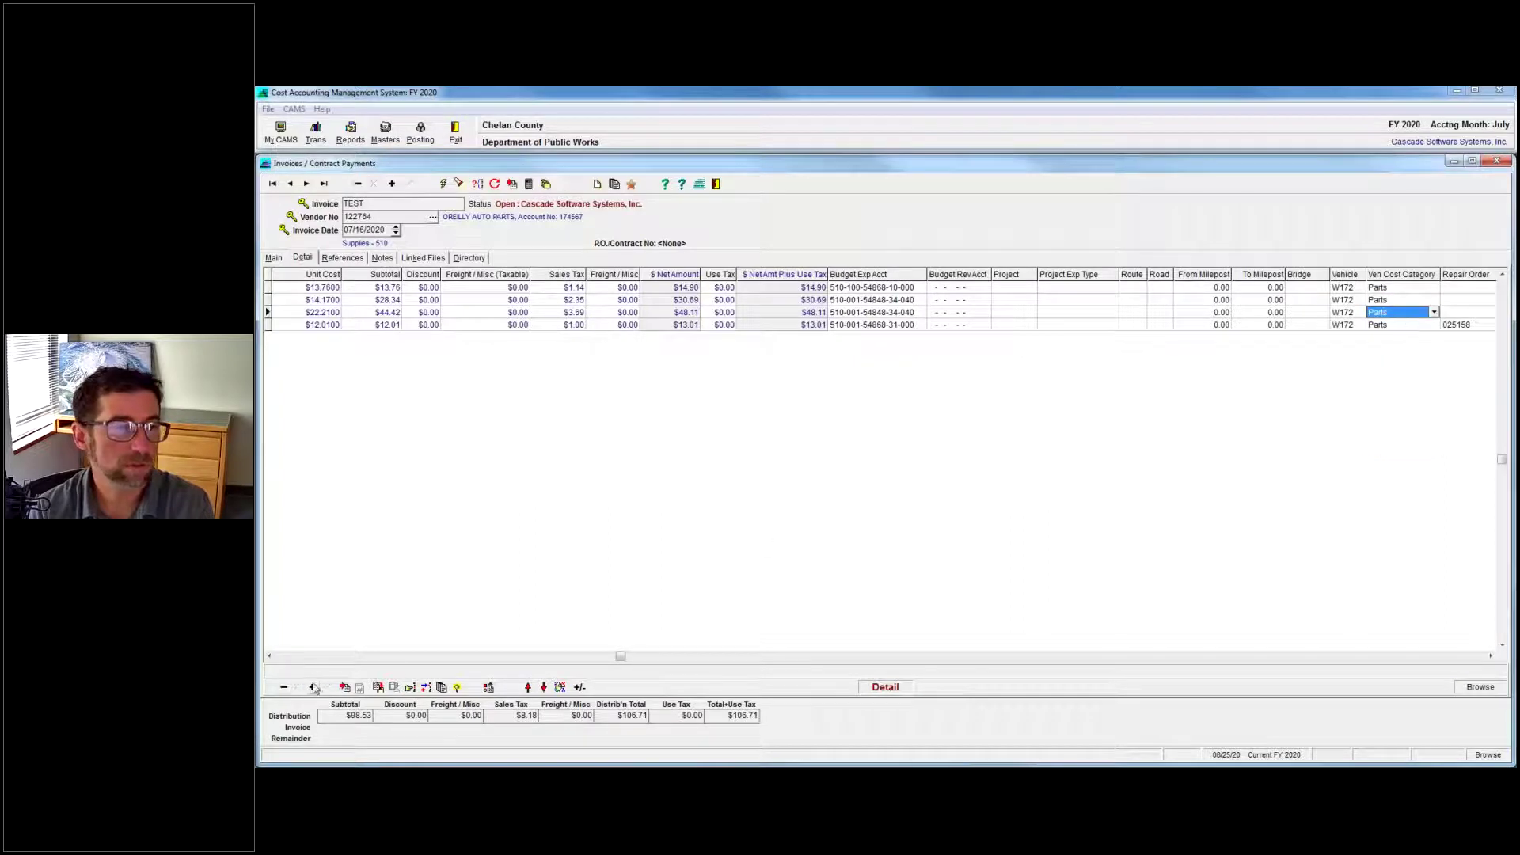
Clear line 003's location SS and save the line without it.
left_click(332, 657)
left_click(543, 312)
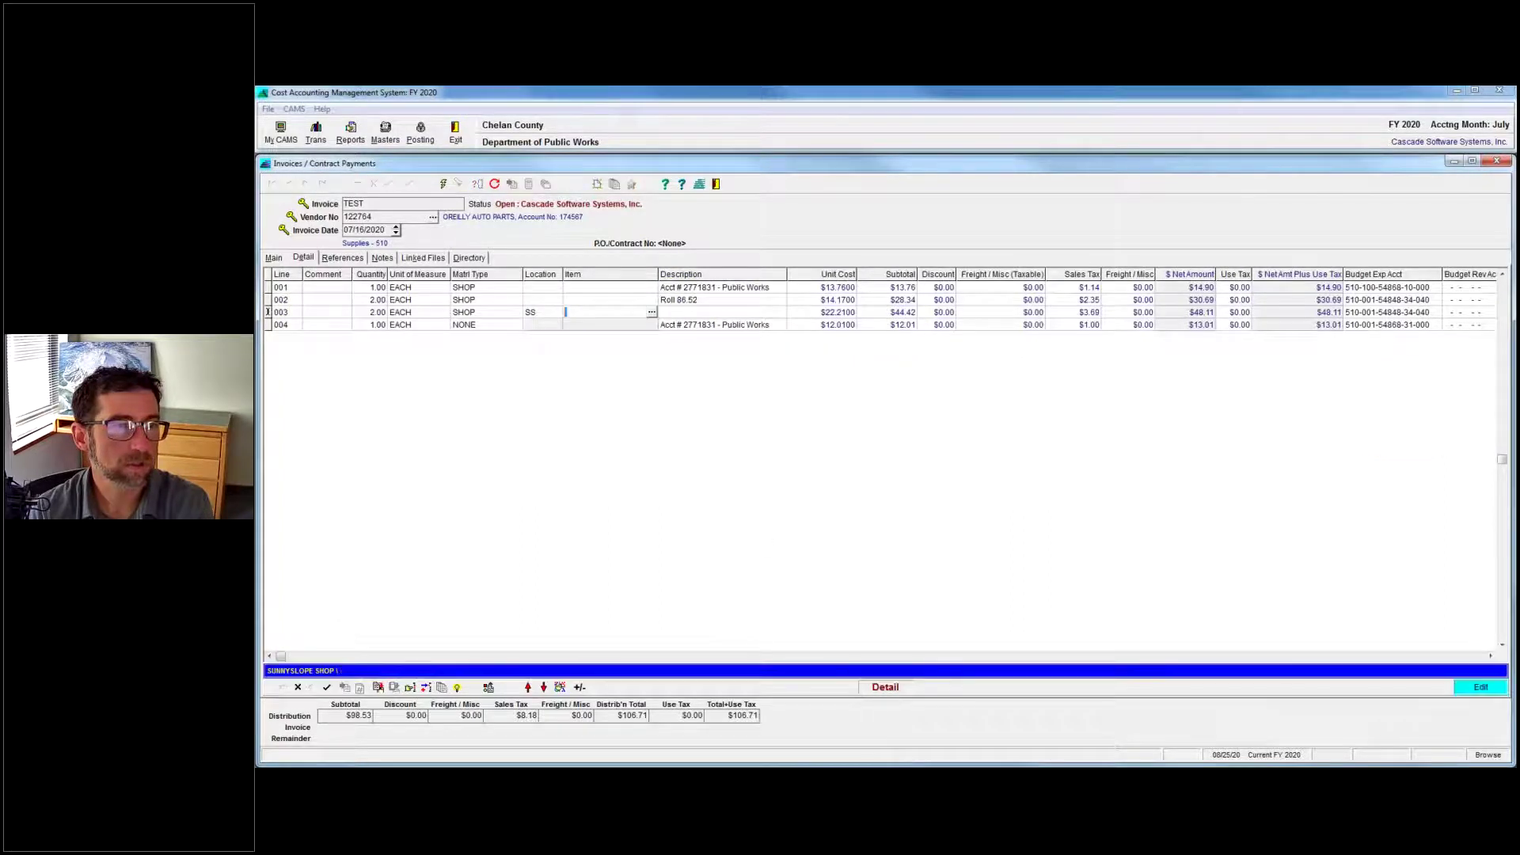
key("Delete")
key("Return")
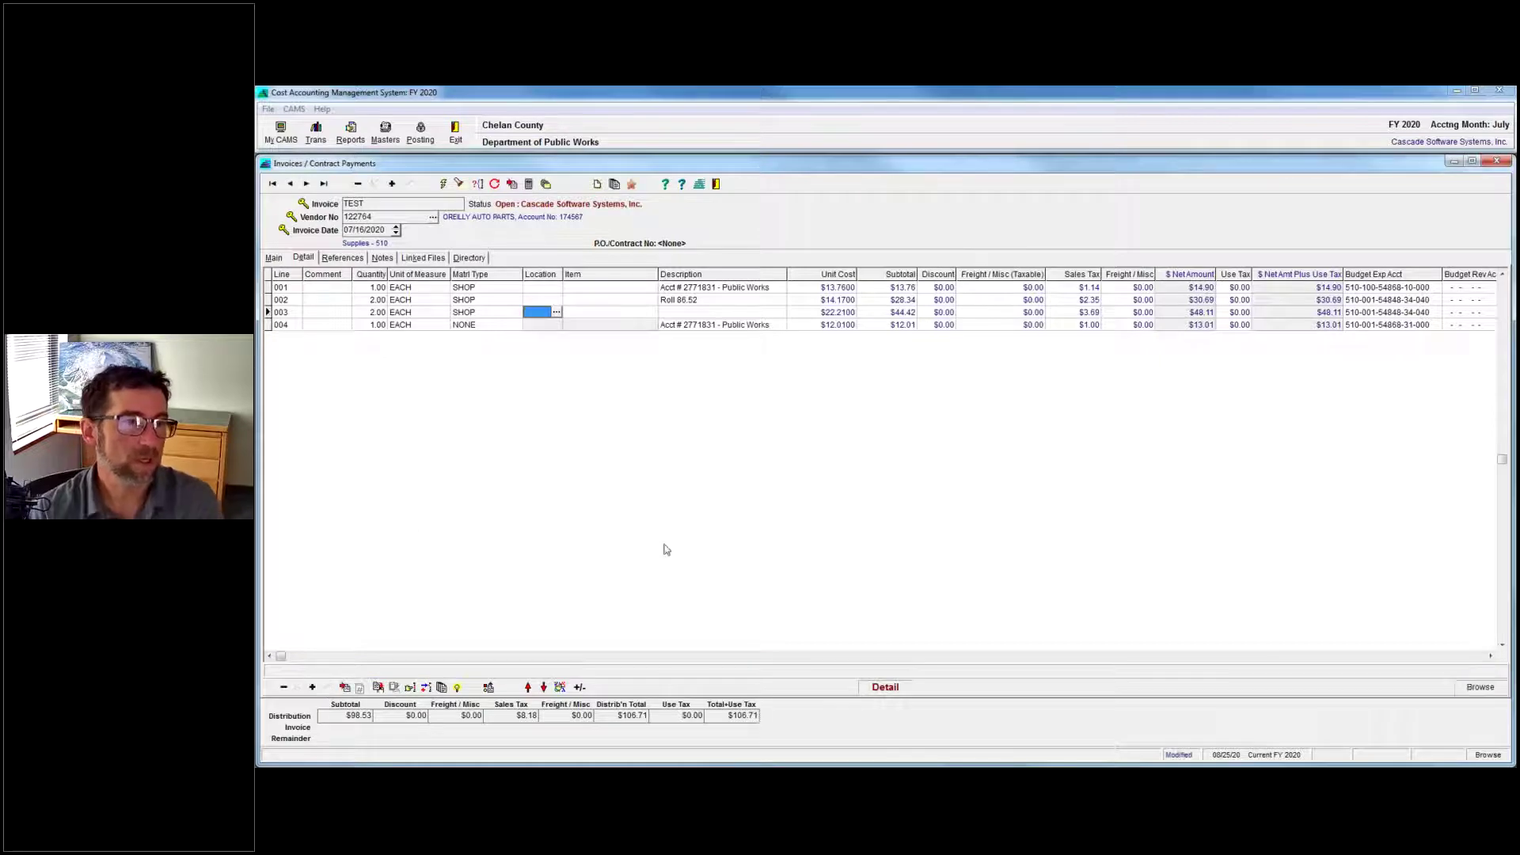
left_click(1421, 291)
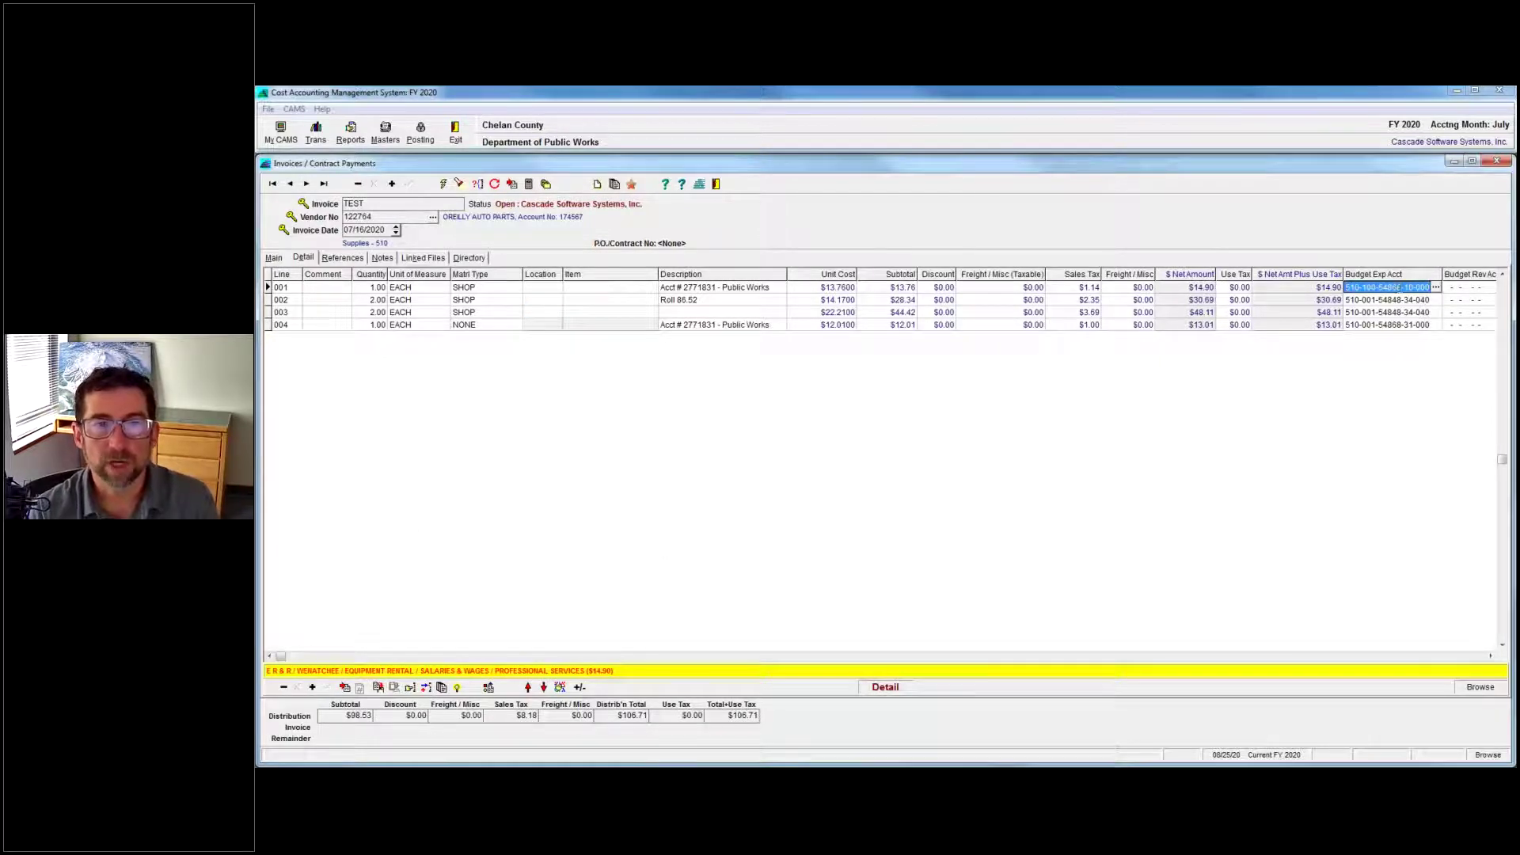
Copy line 001's budget expense account to all detail lines of invoice TEST.
right_click(1402, 287)
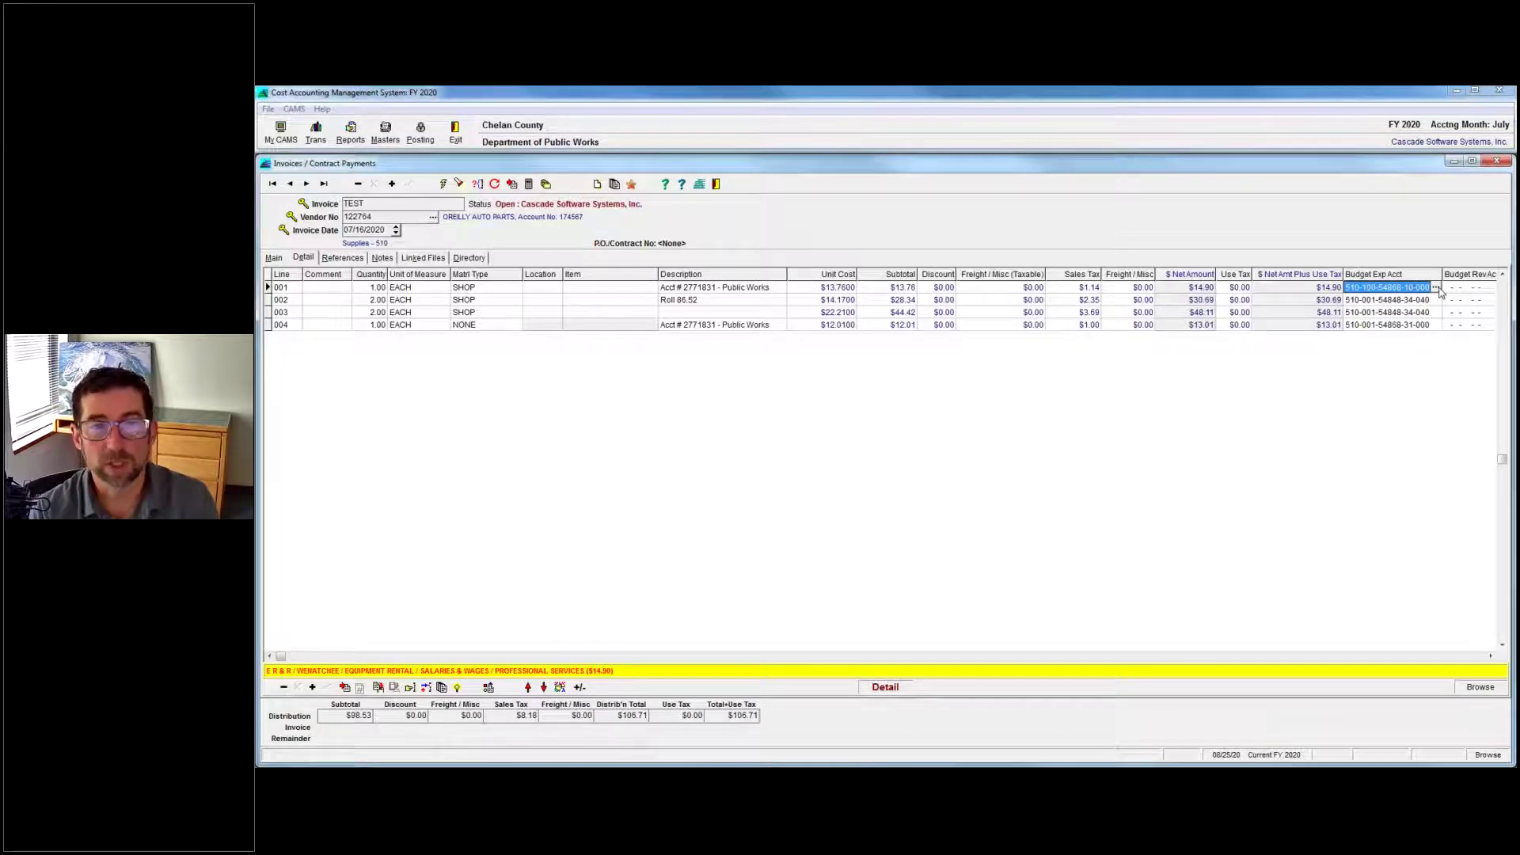
right_click(1414, 289)
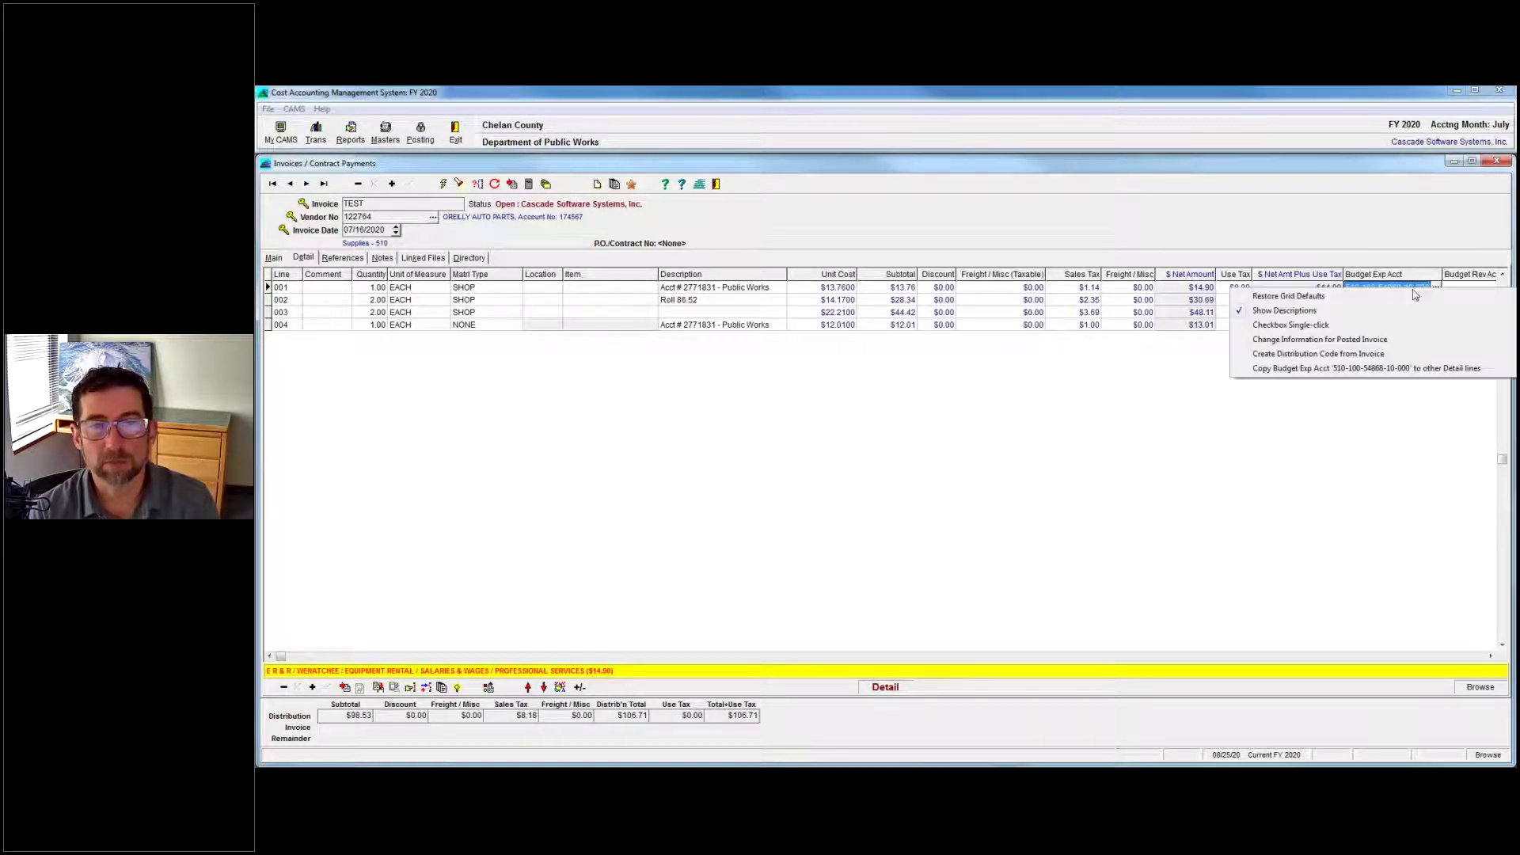
left_click(1364, 372)
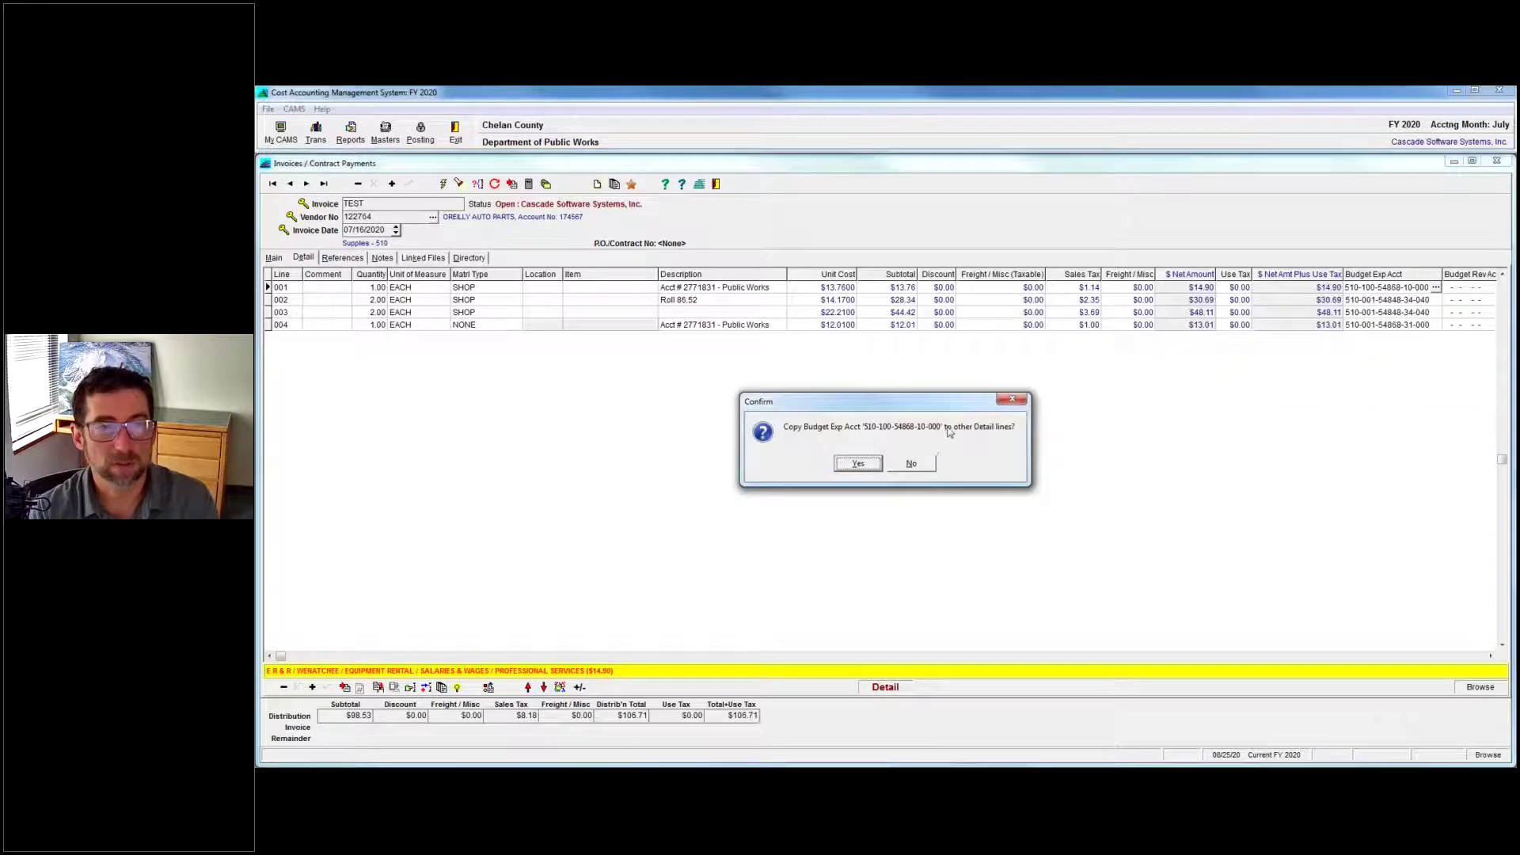
left_click(856, 465)
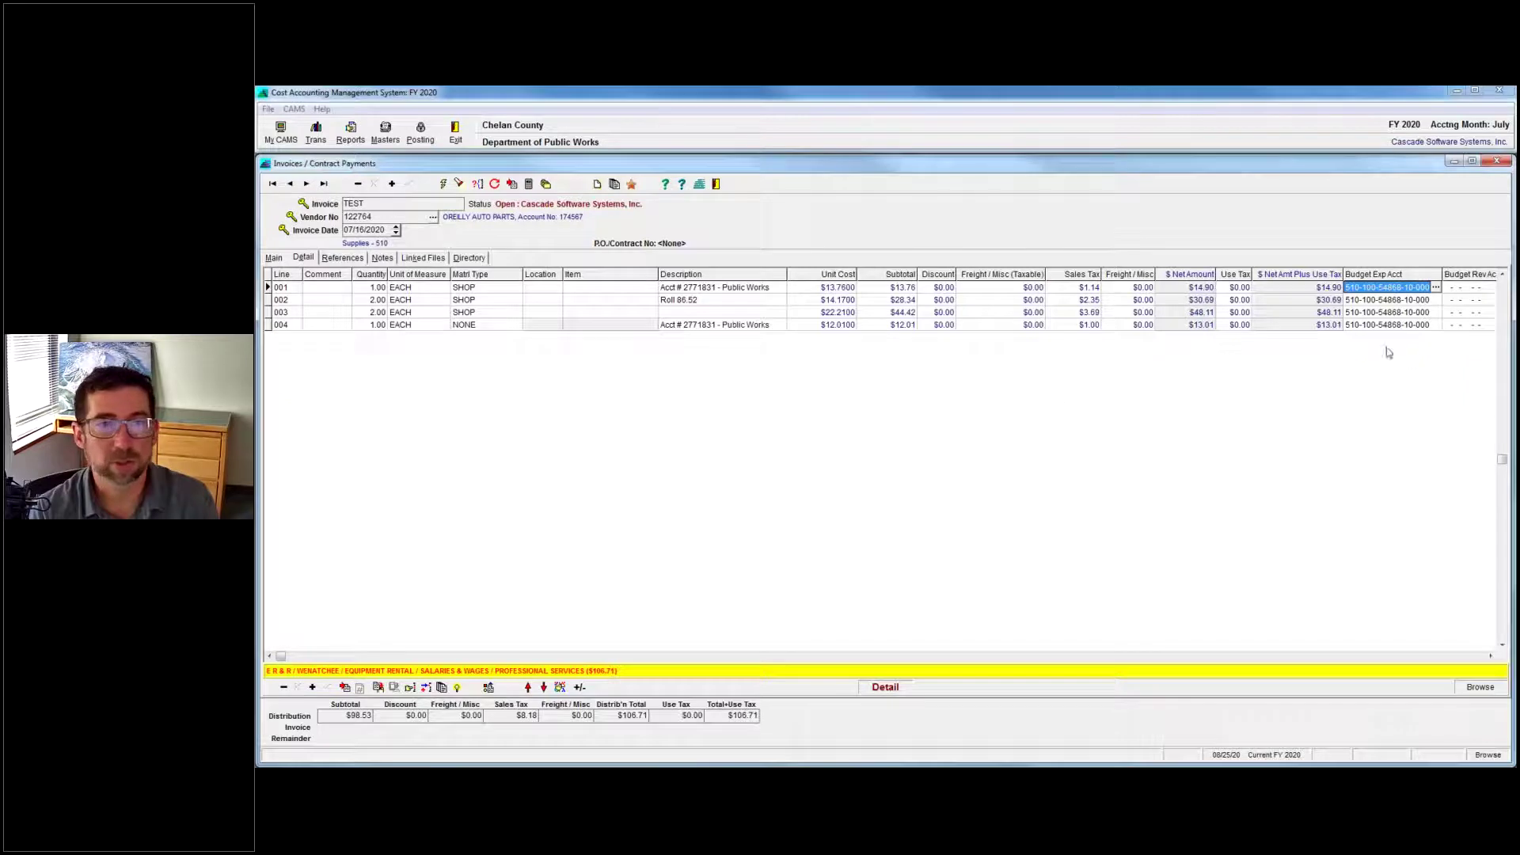
Copy line 001's Public Works account description down to detail lines 002–004.
left_click(719, 290)
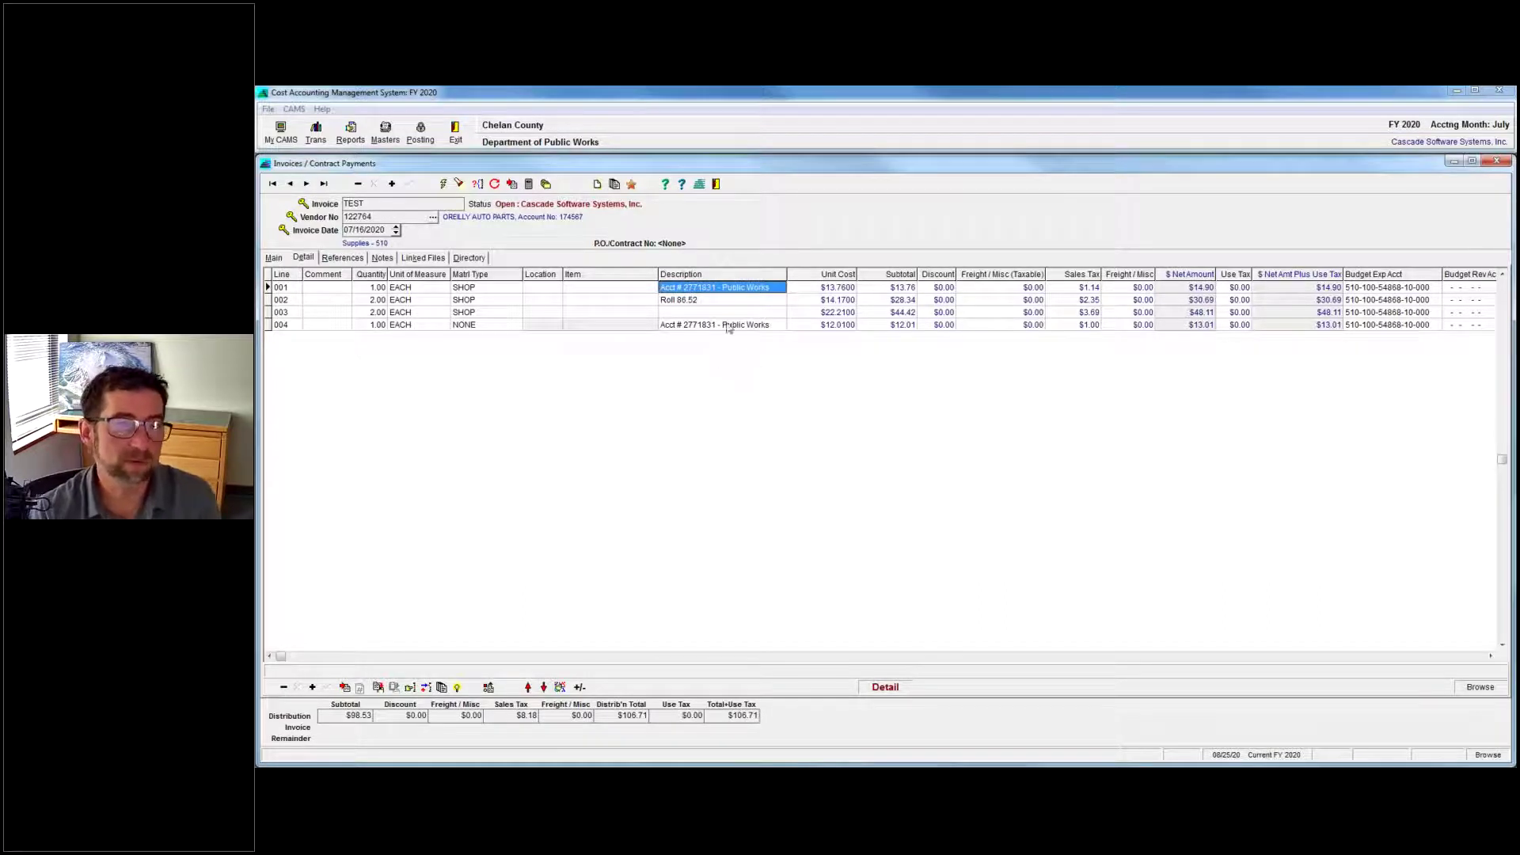
left_click(722, 291)
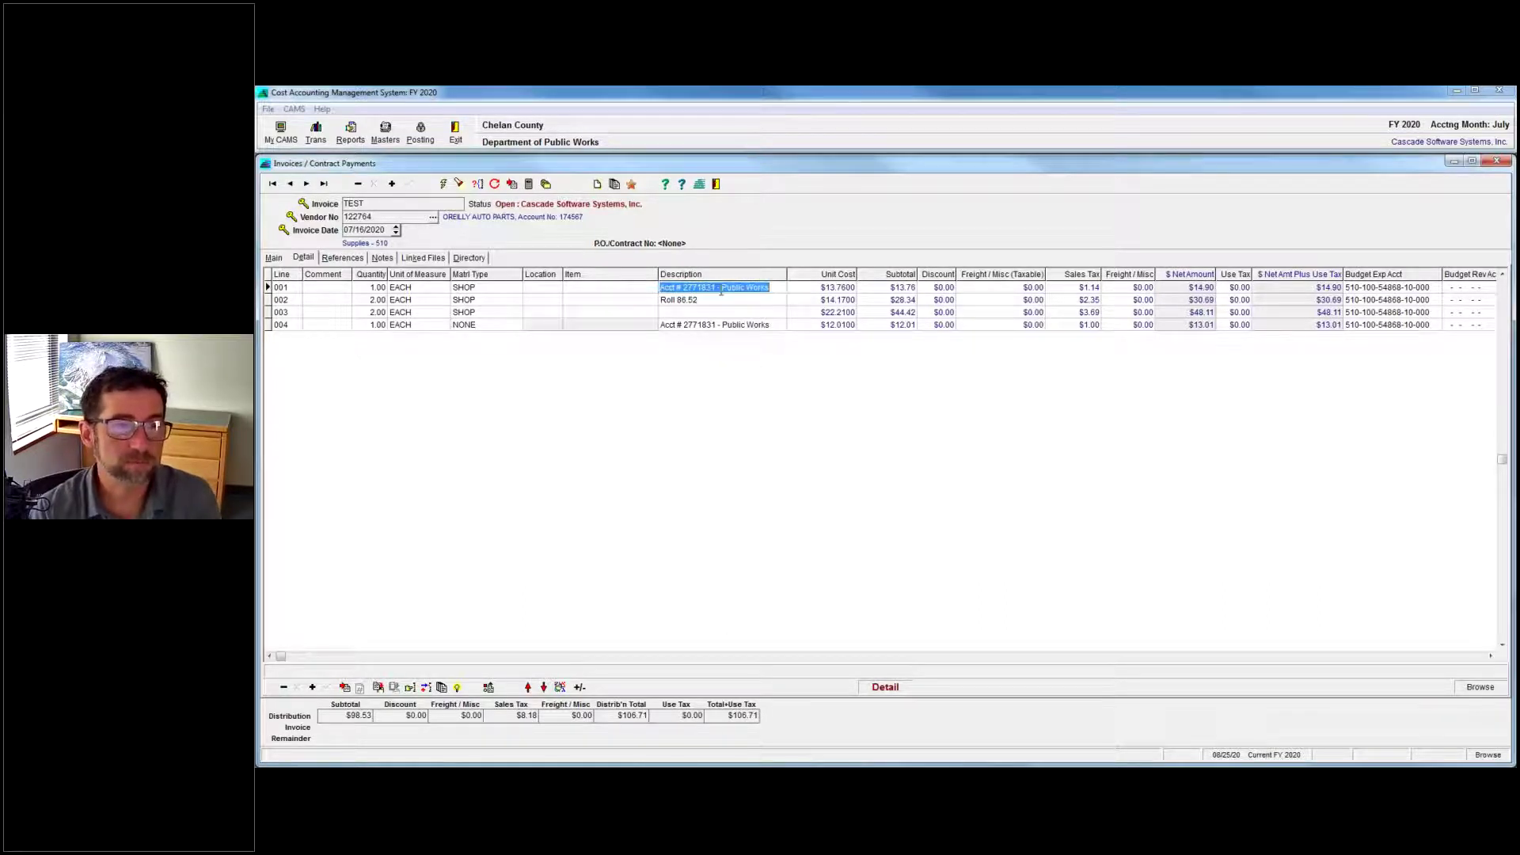
right_click(706, 290)
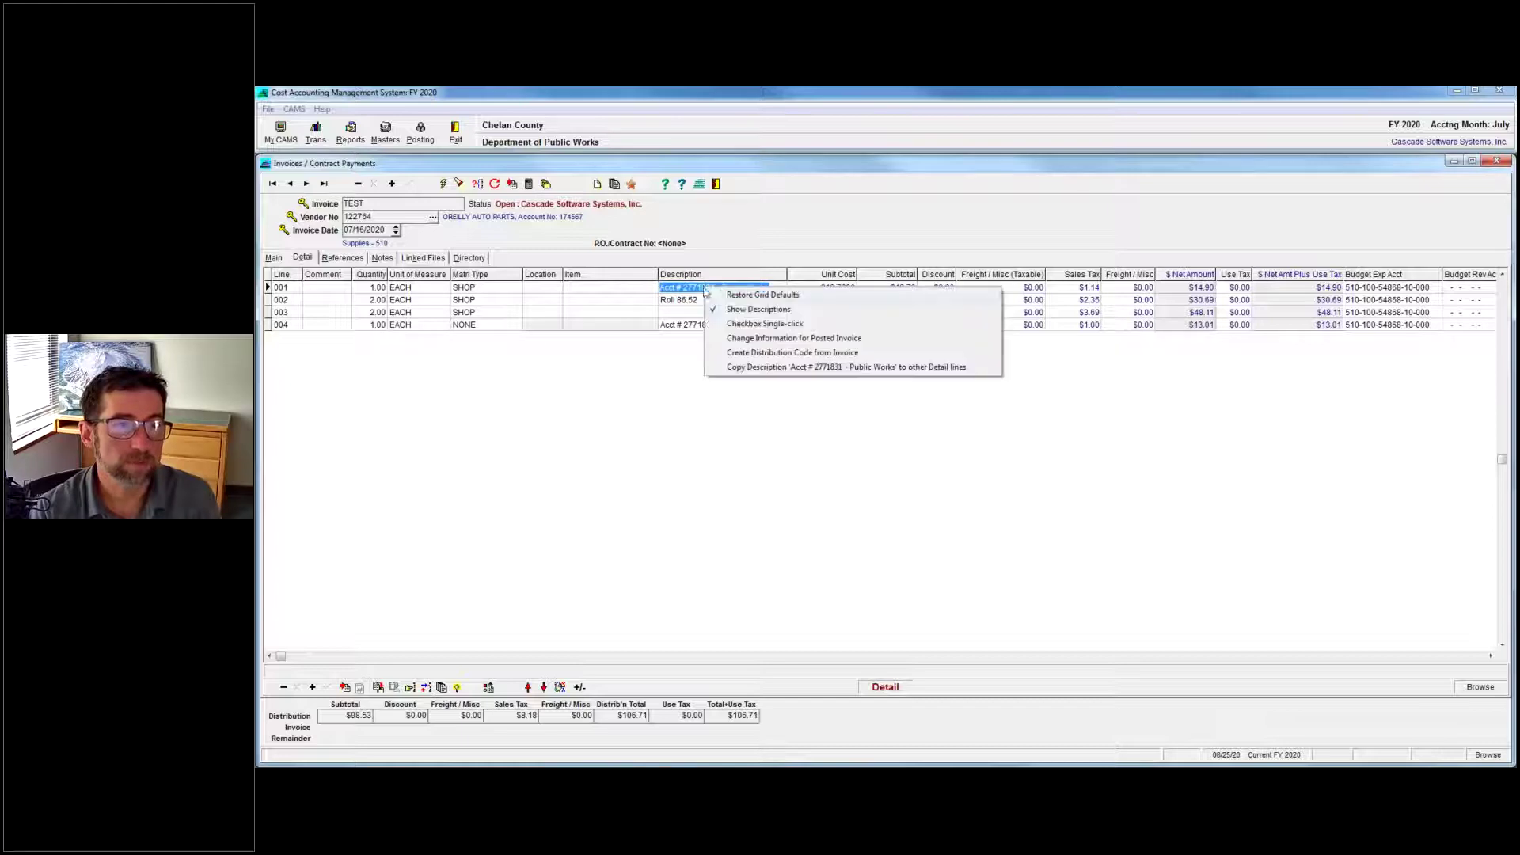
left_click(800, 368)
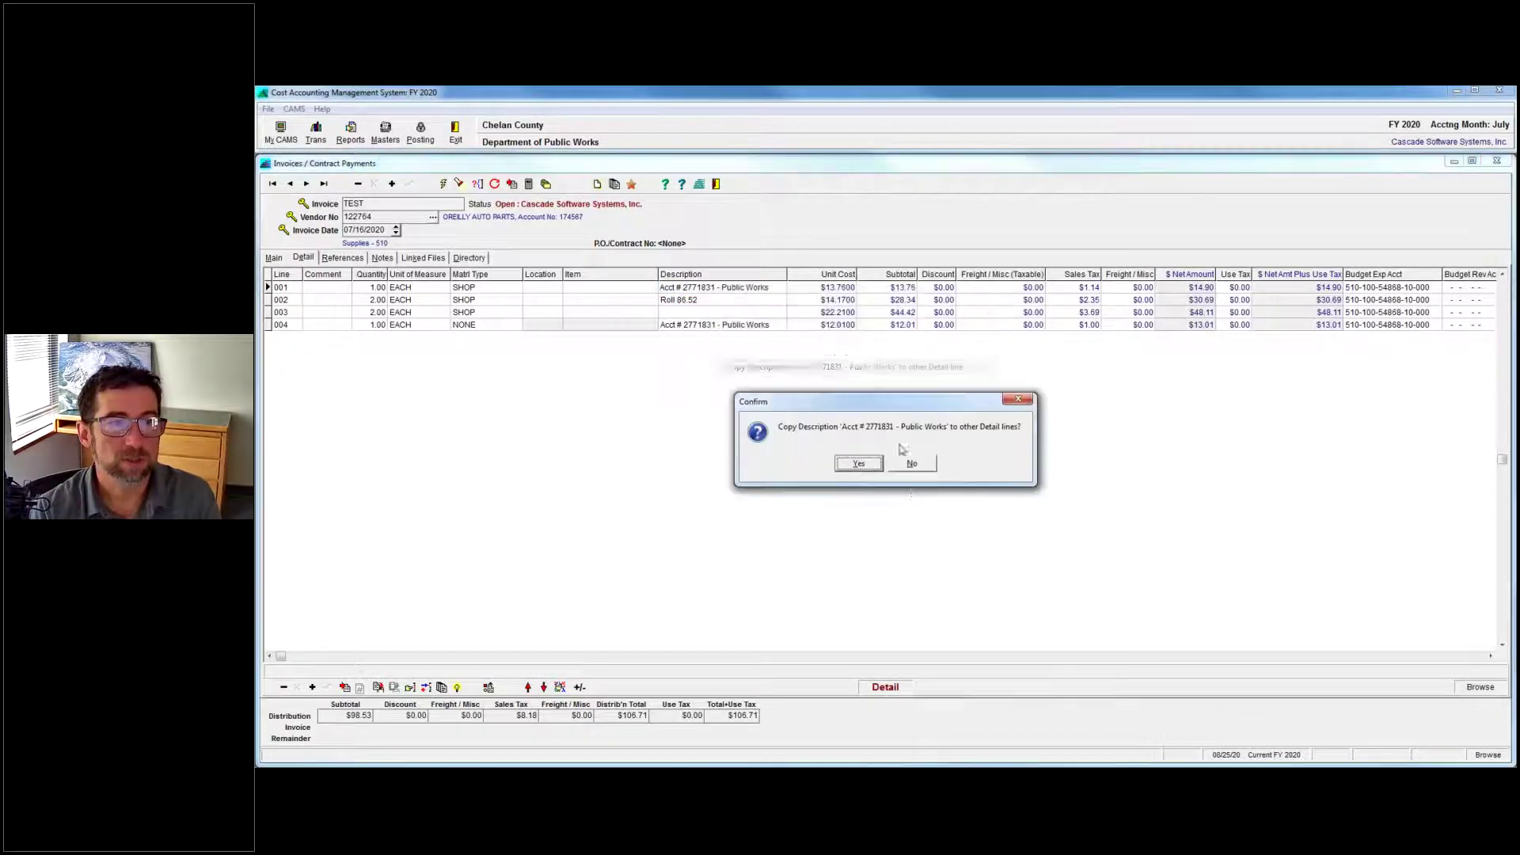
left_click(859, 464)
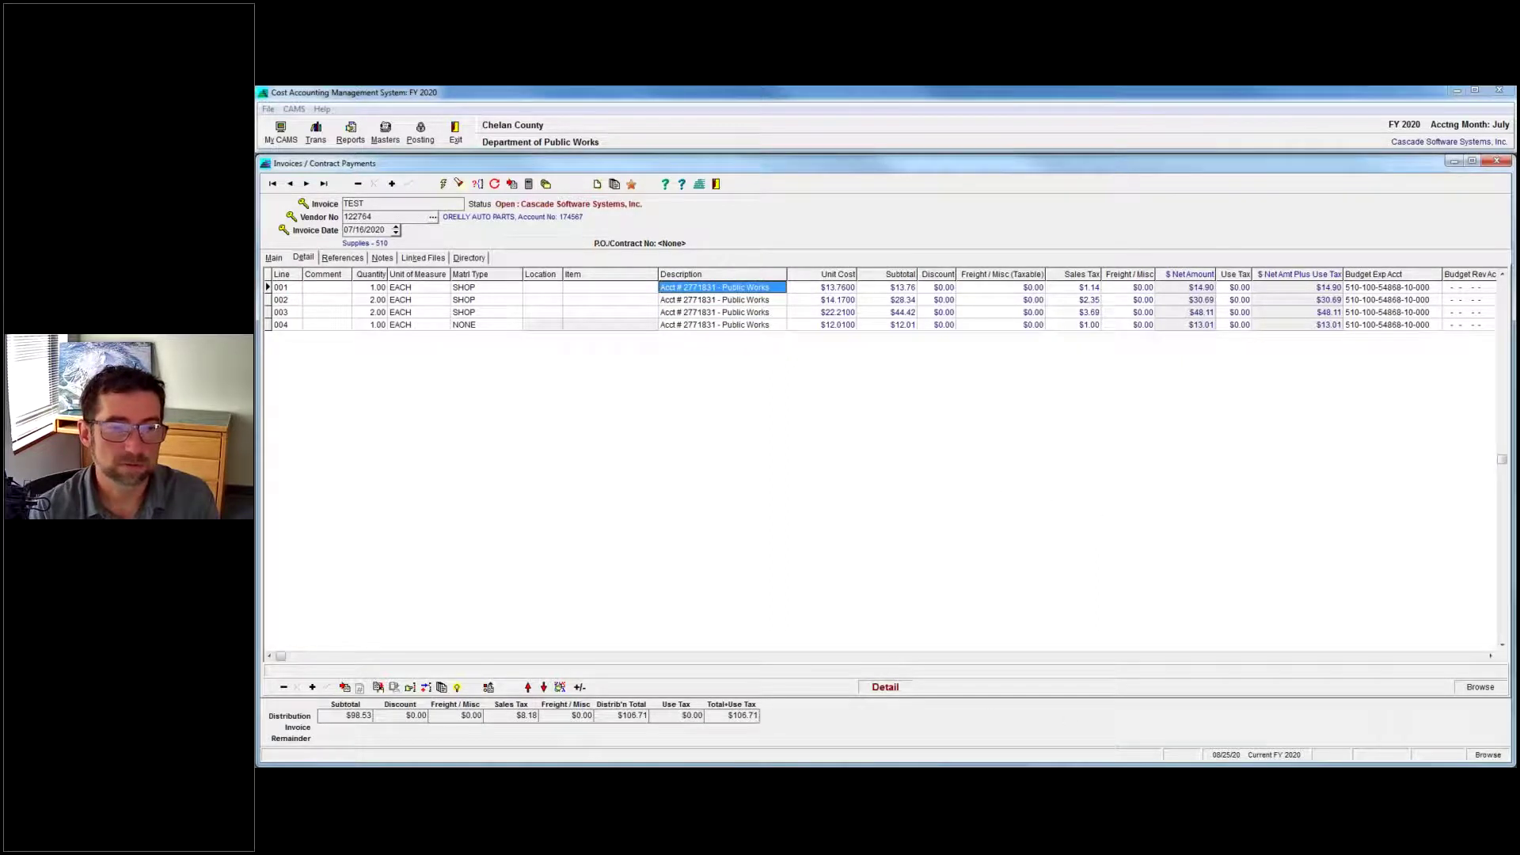
Bring Fuel Data Entry forward and view the C072 odometer cell options without choosing any.
mouse_move(1273, 734)
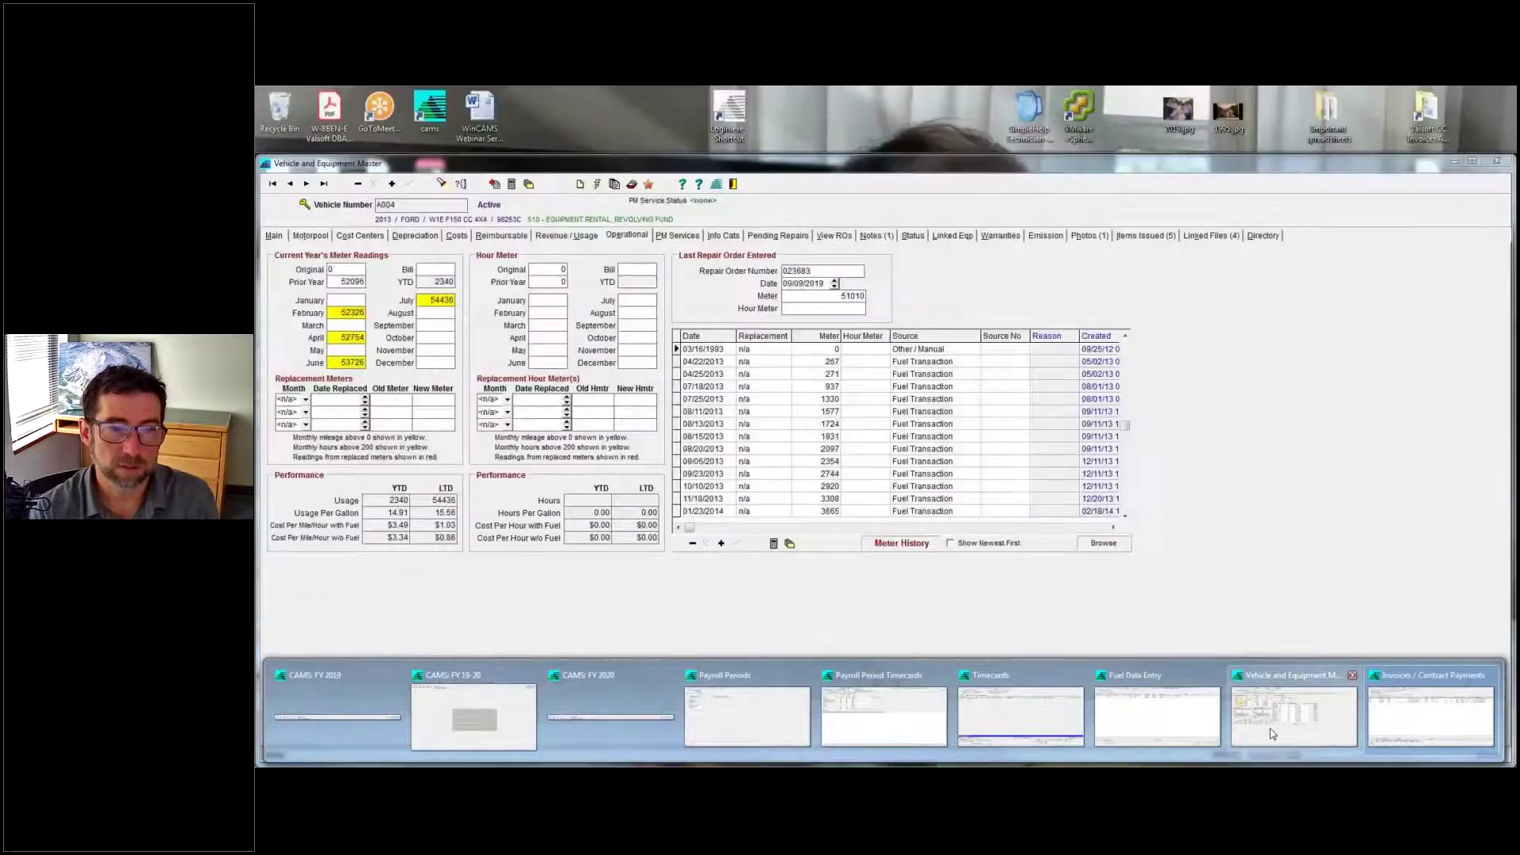
left_click(1157, 717)
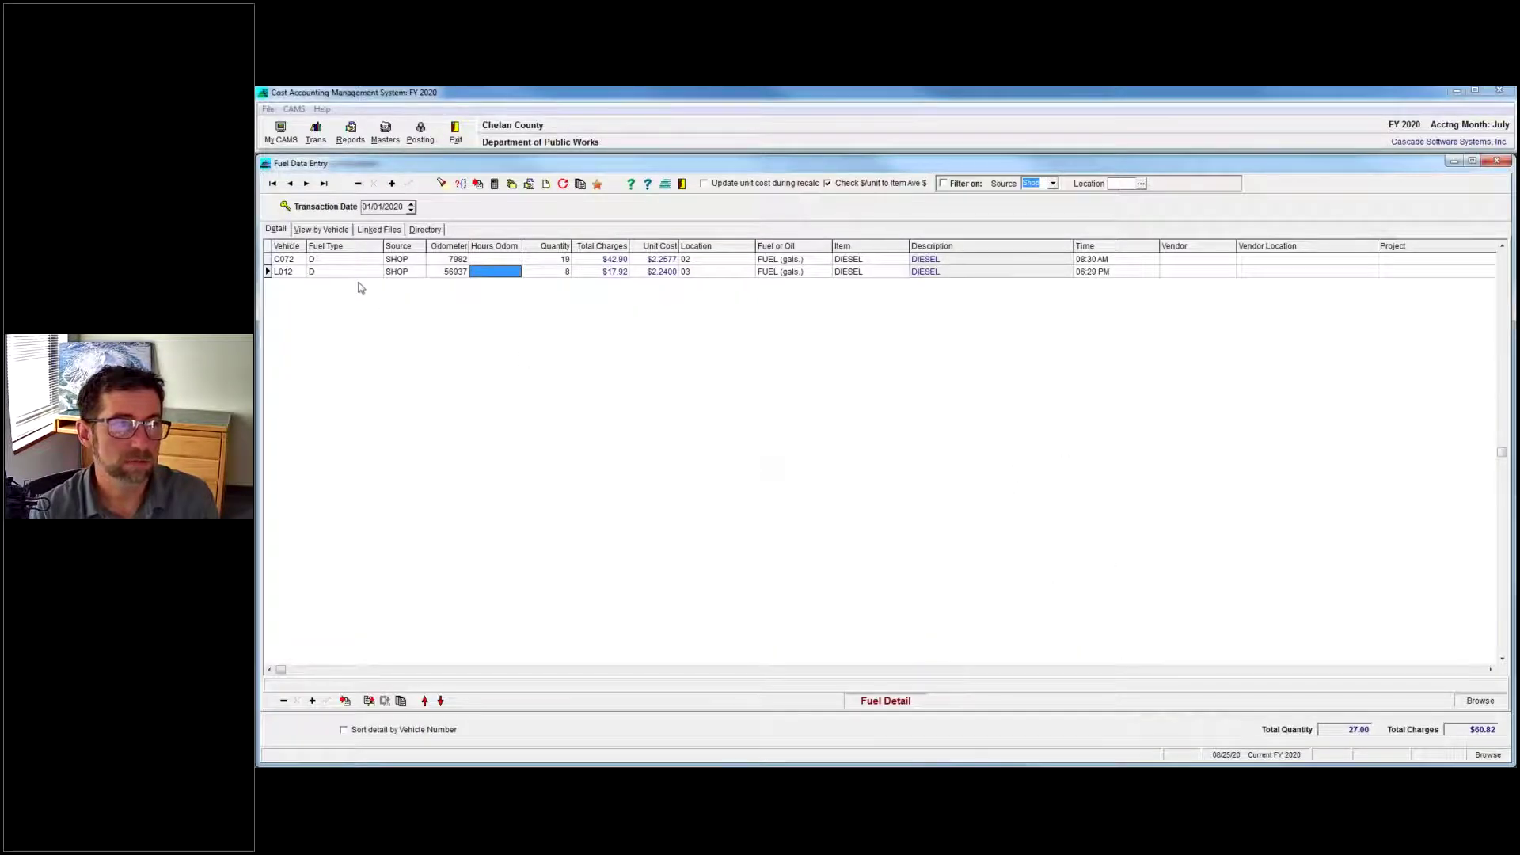
left_click(447, 260)
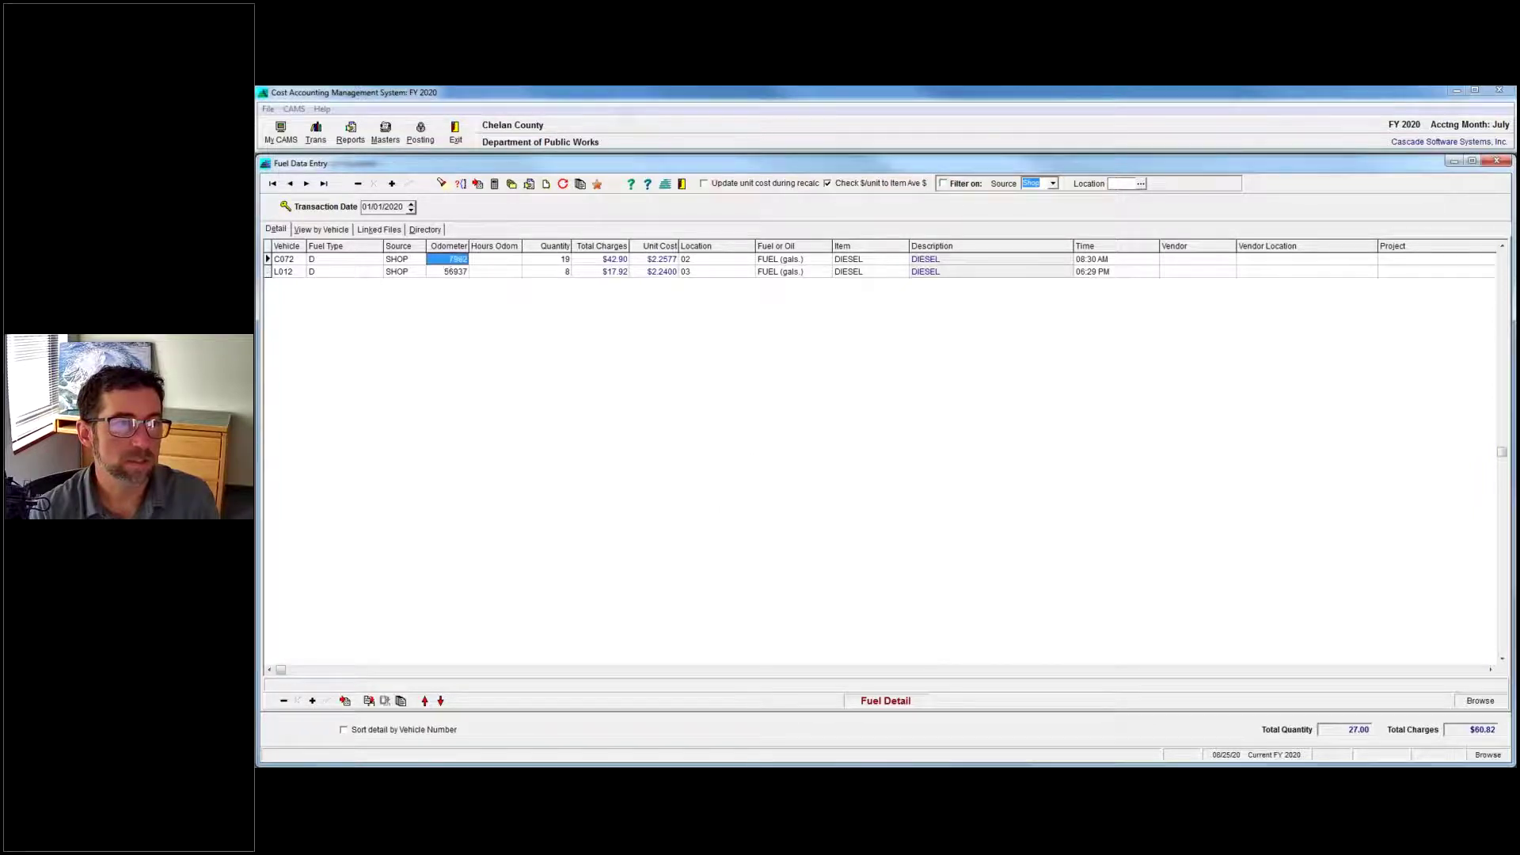
right_click(441, 259)
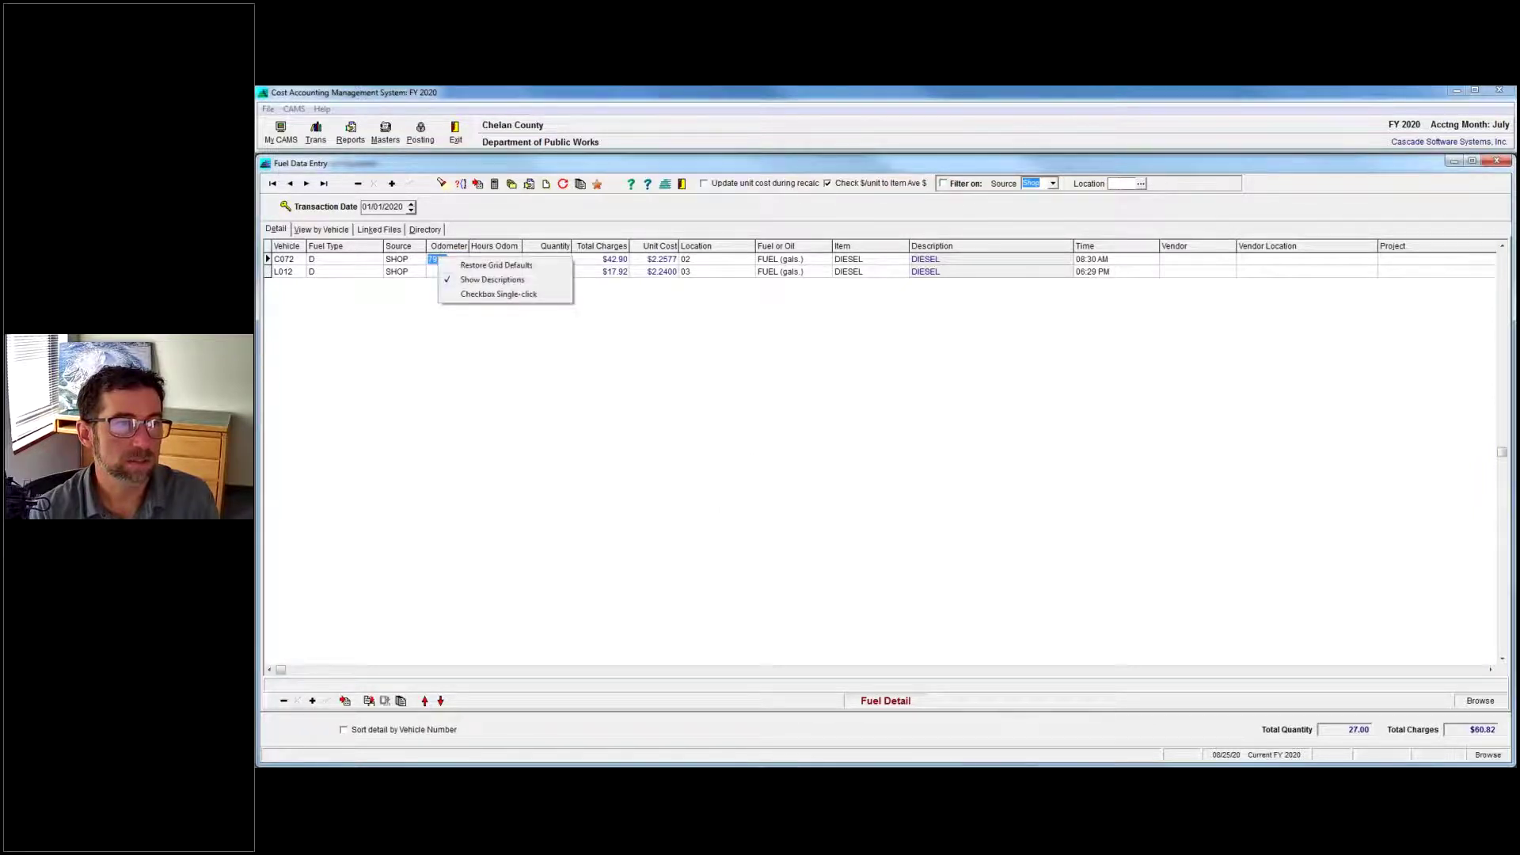
key("Escape")
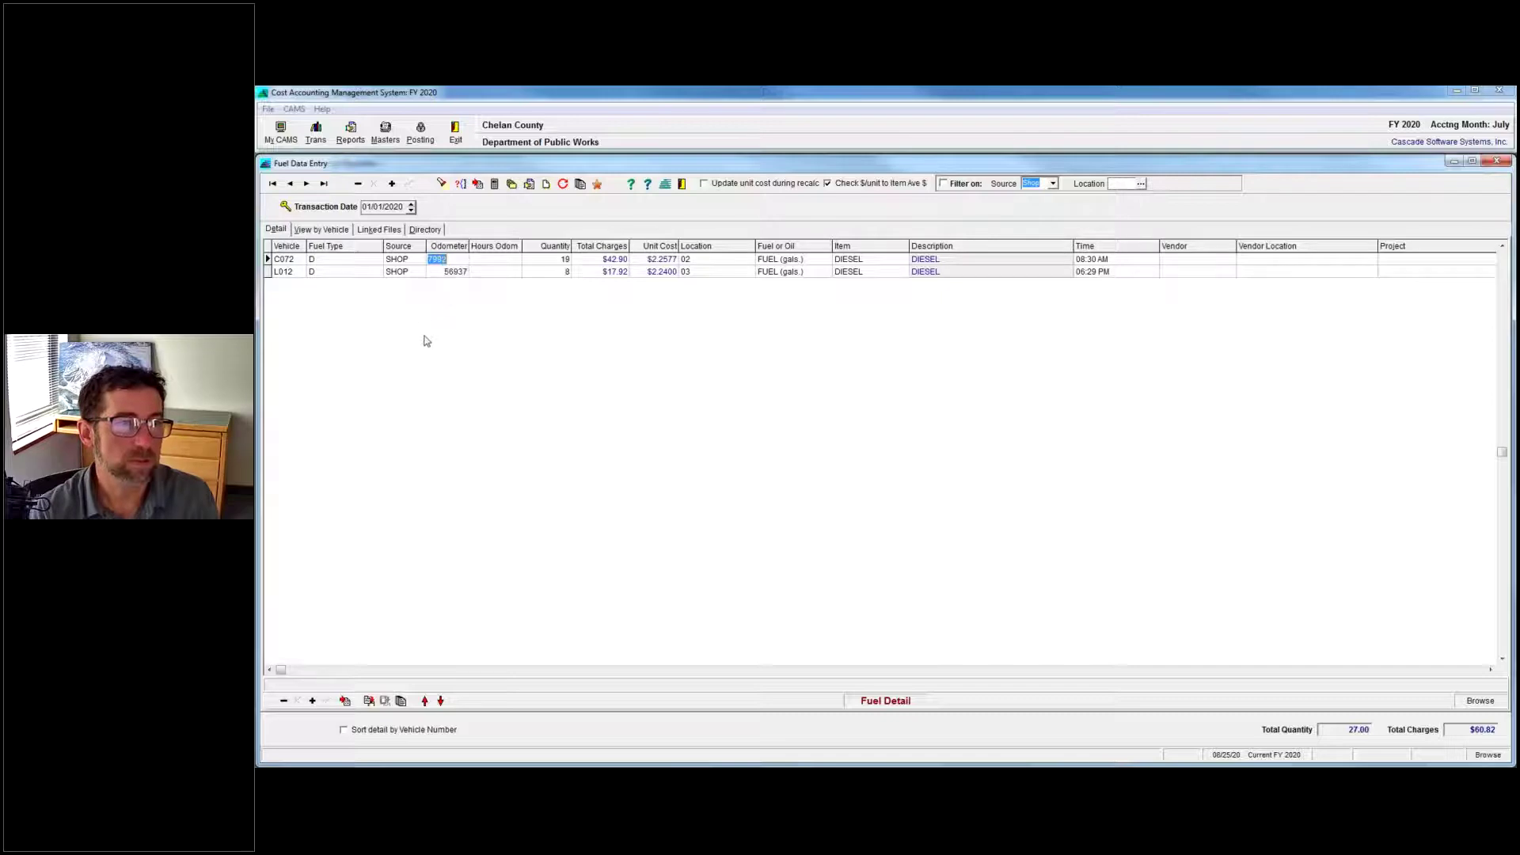
Switch back to the Word webinar question document with Alt+Tab.
key("super+t")
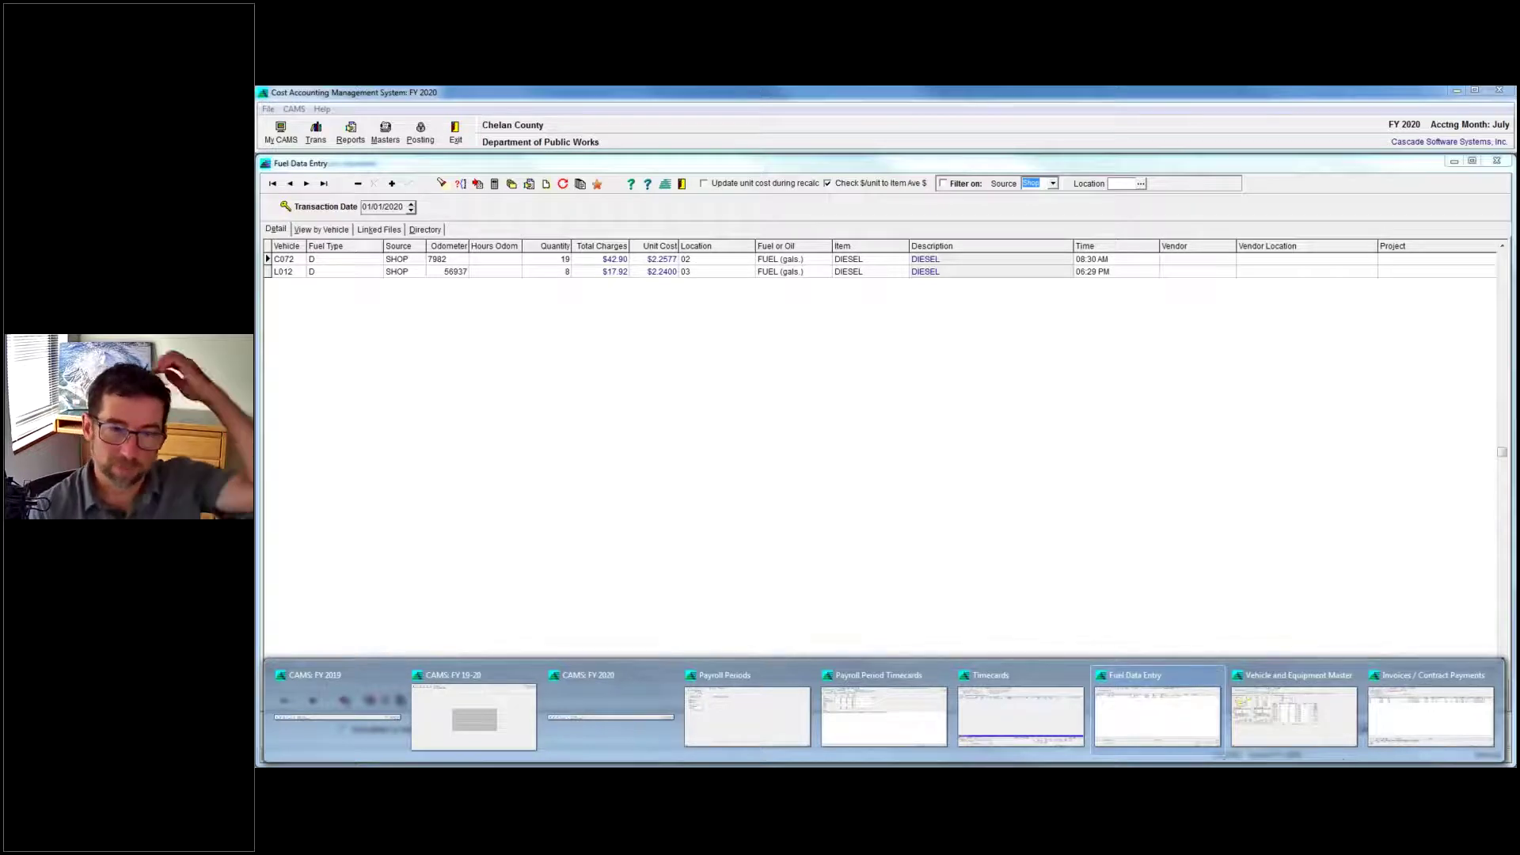
mouse_move(1340, 754)
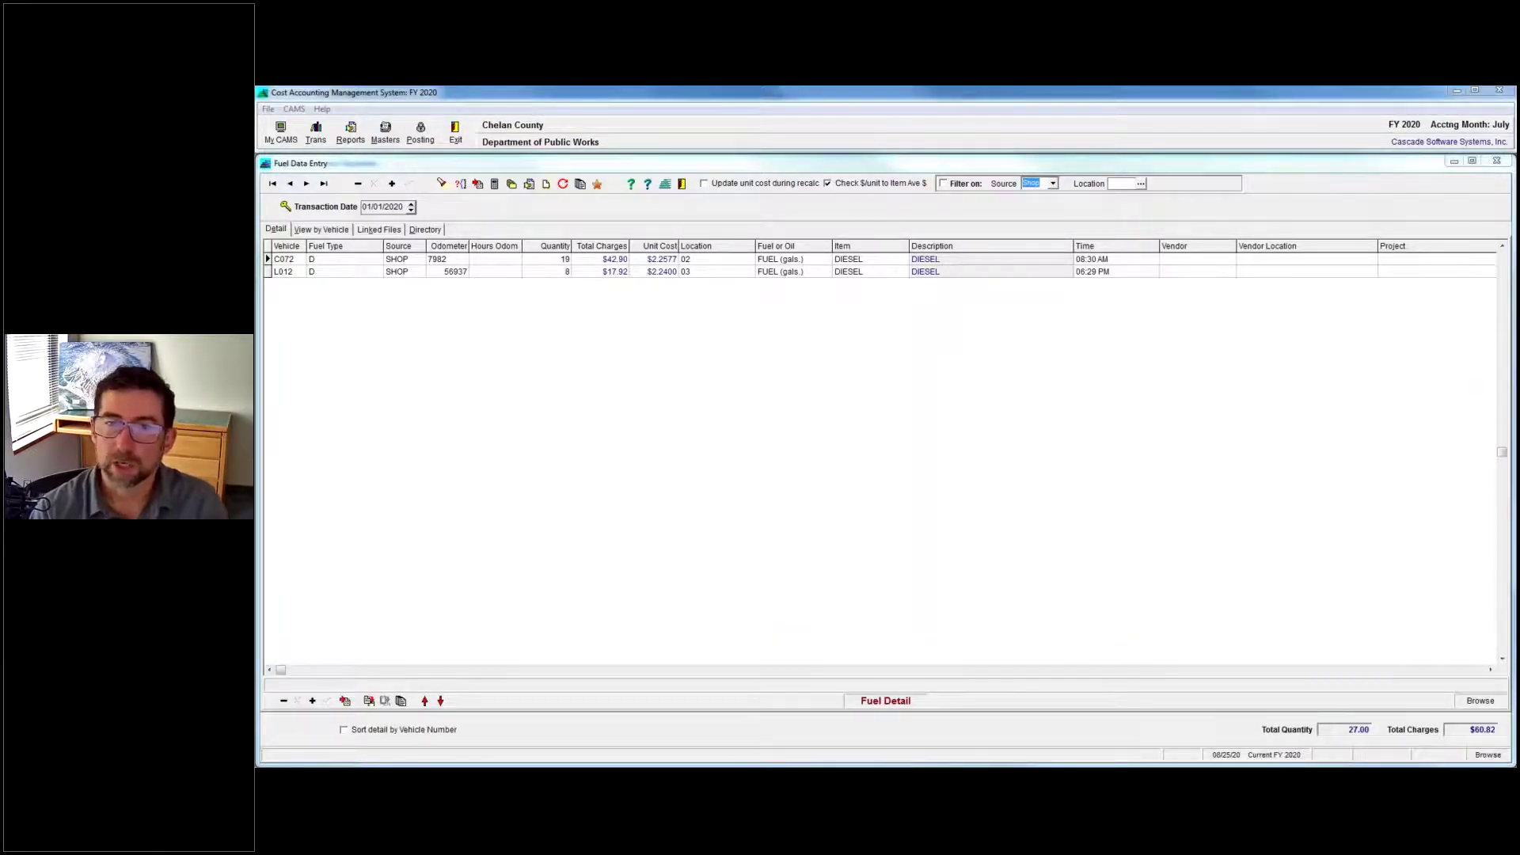
key("alt+Tab")
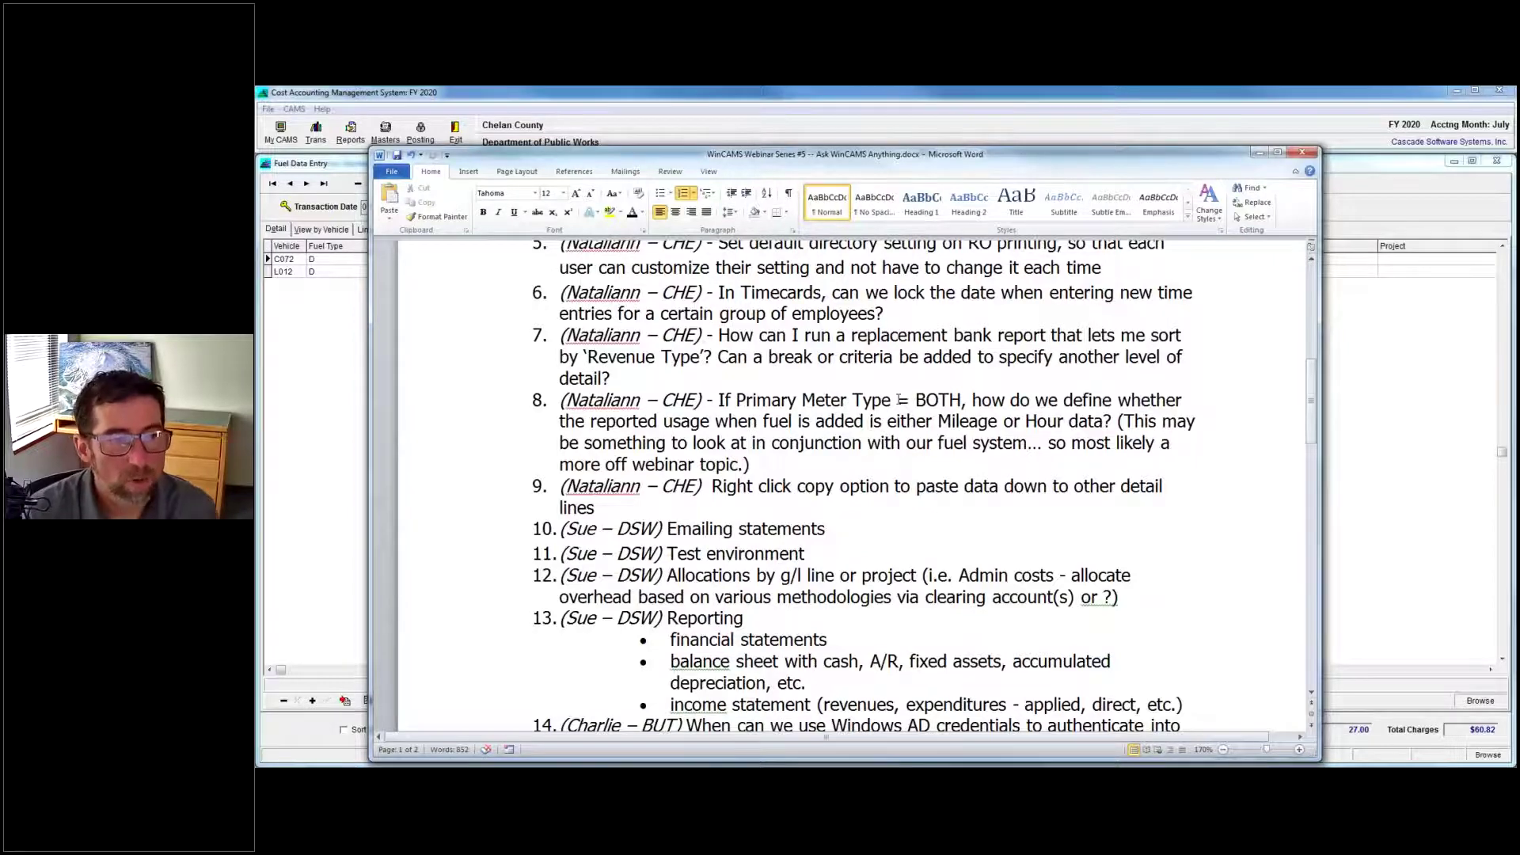
Highlight question 10, 'Emailing statements', then minimize Word to reveal Fuel Data Entry.
left_click(829, 530)
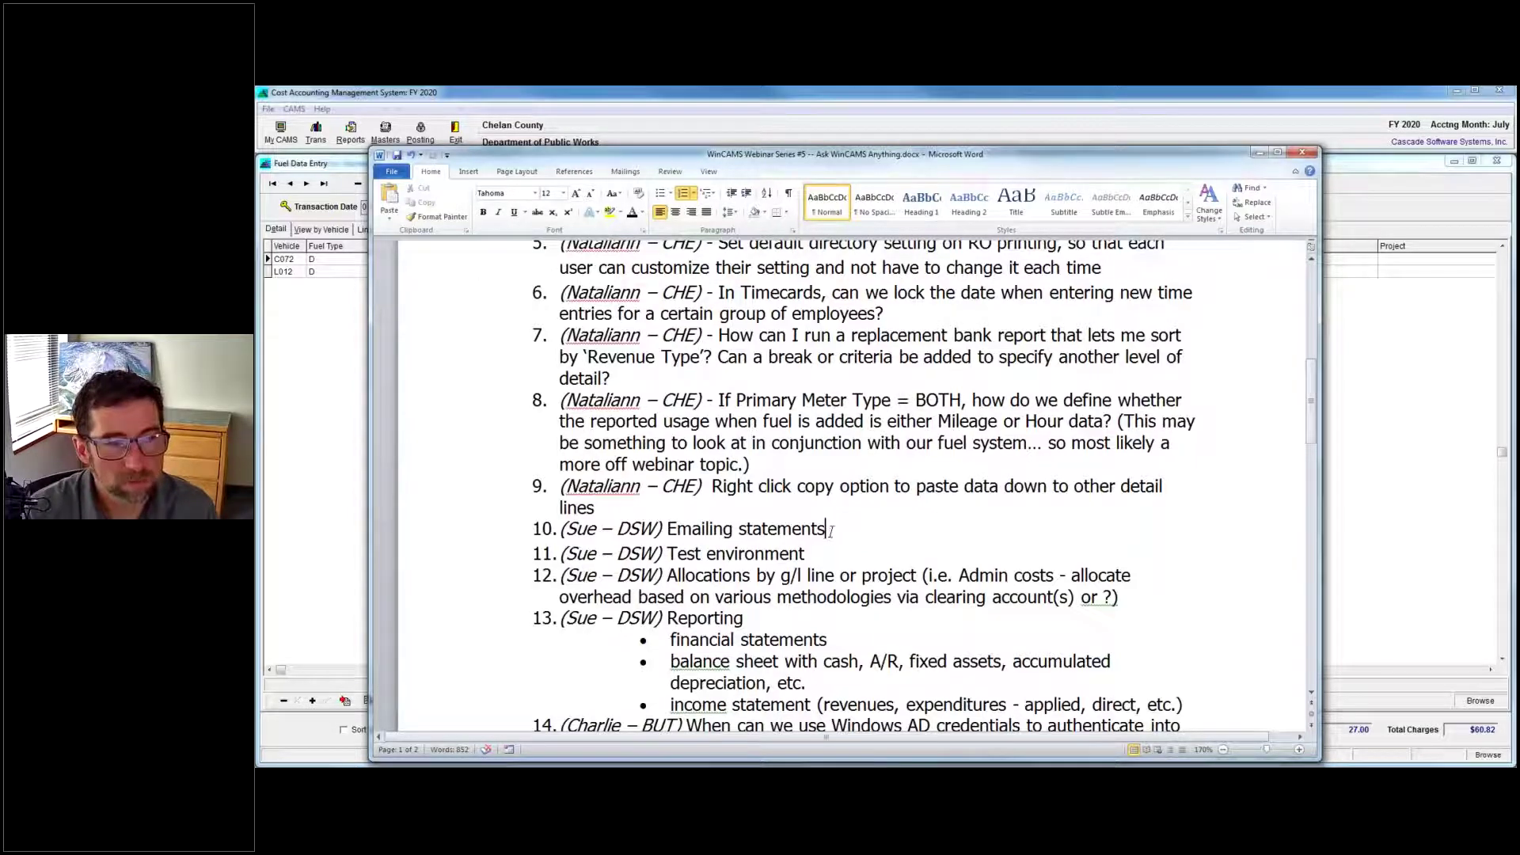
left_click_drag(830, 529, 667, 530)
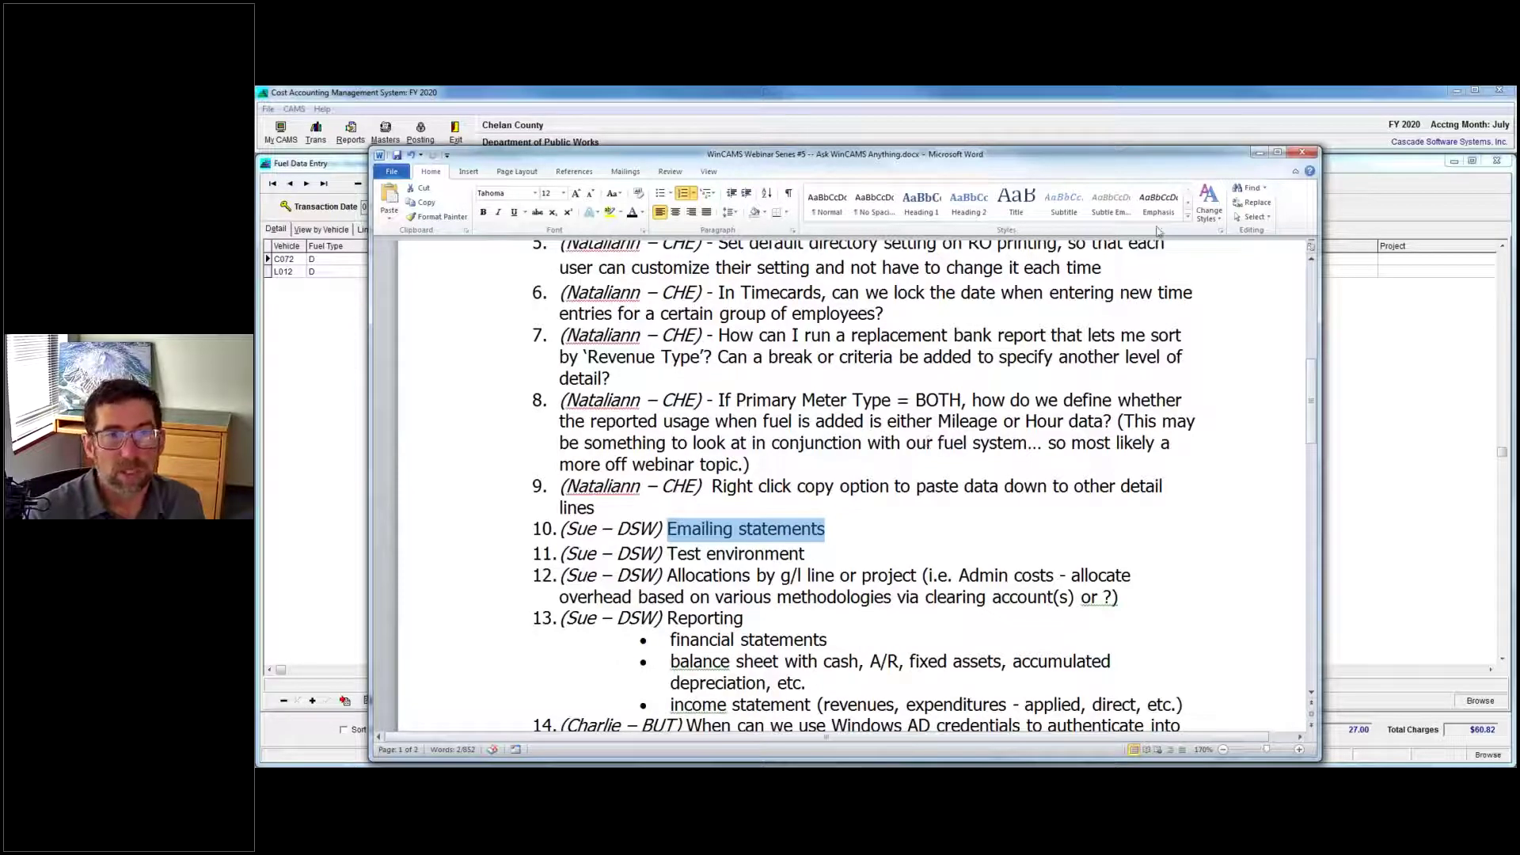
left_click(1259, 151)
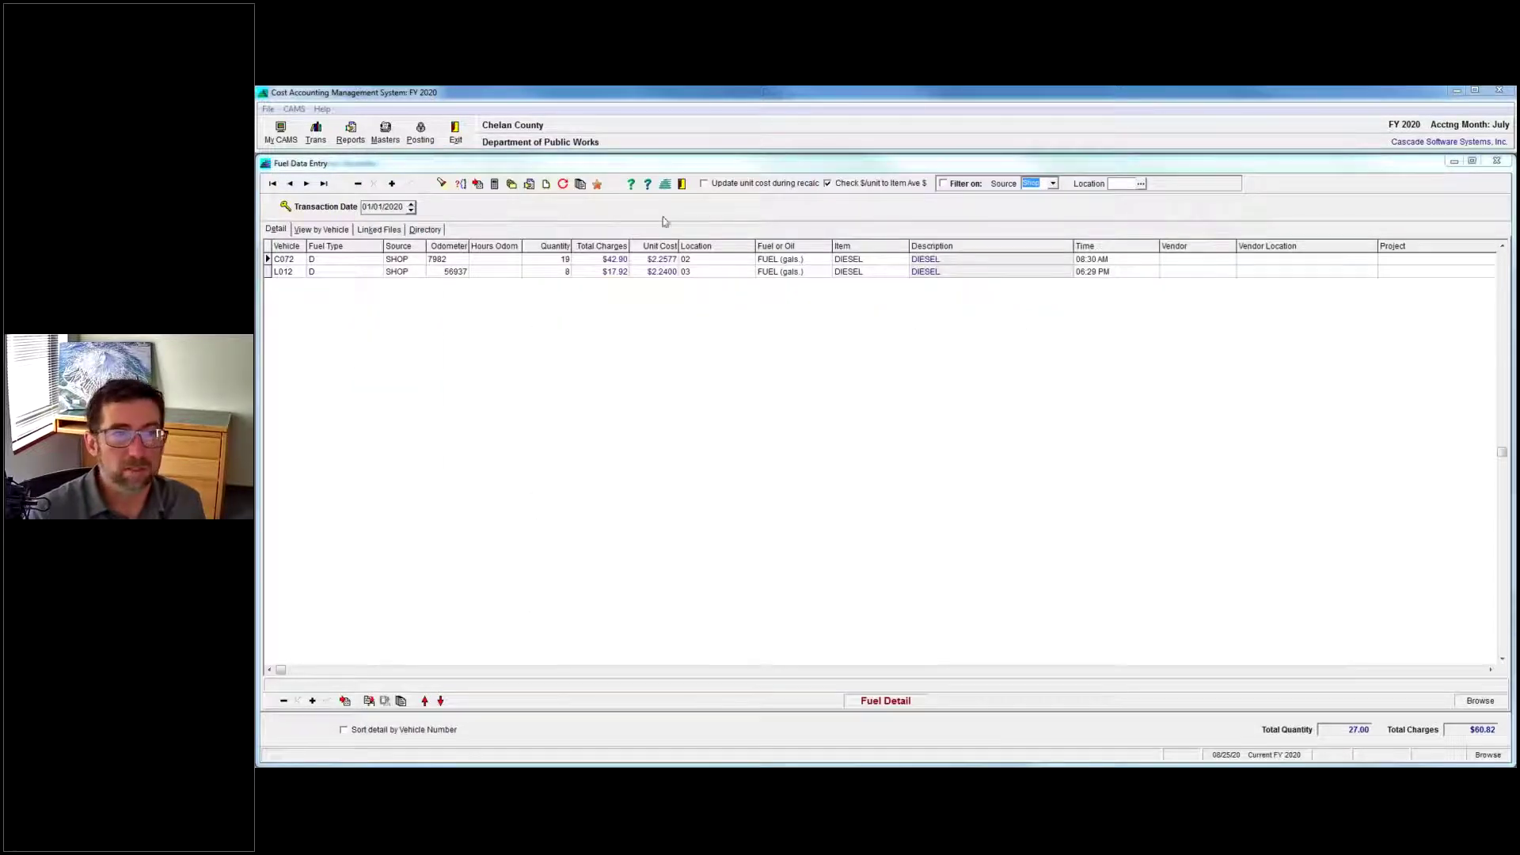
left_click(545, 184)
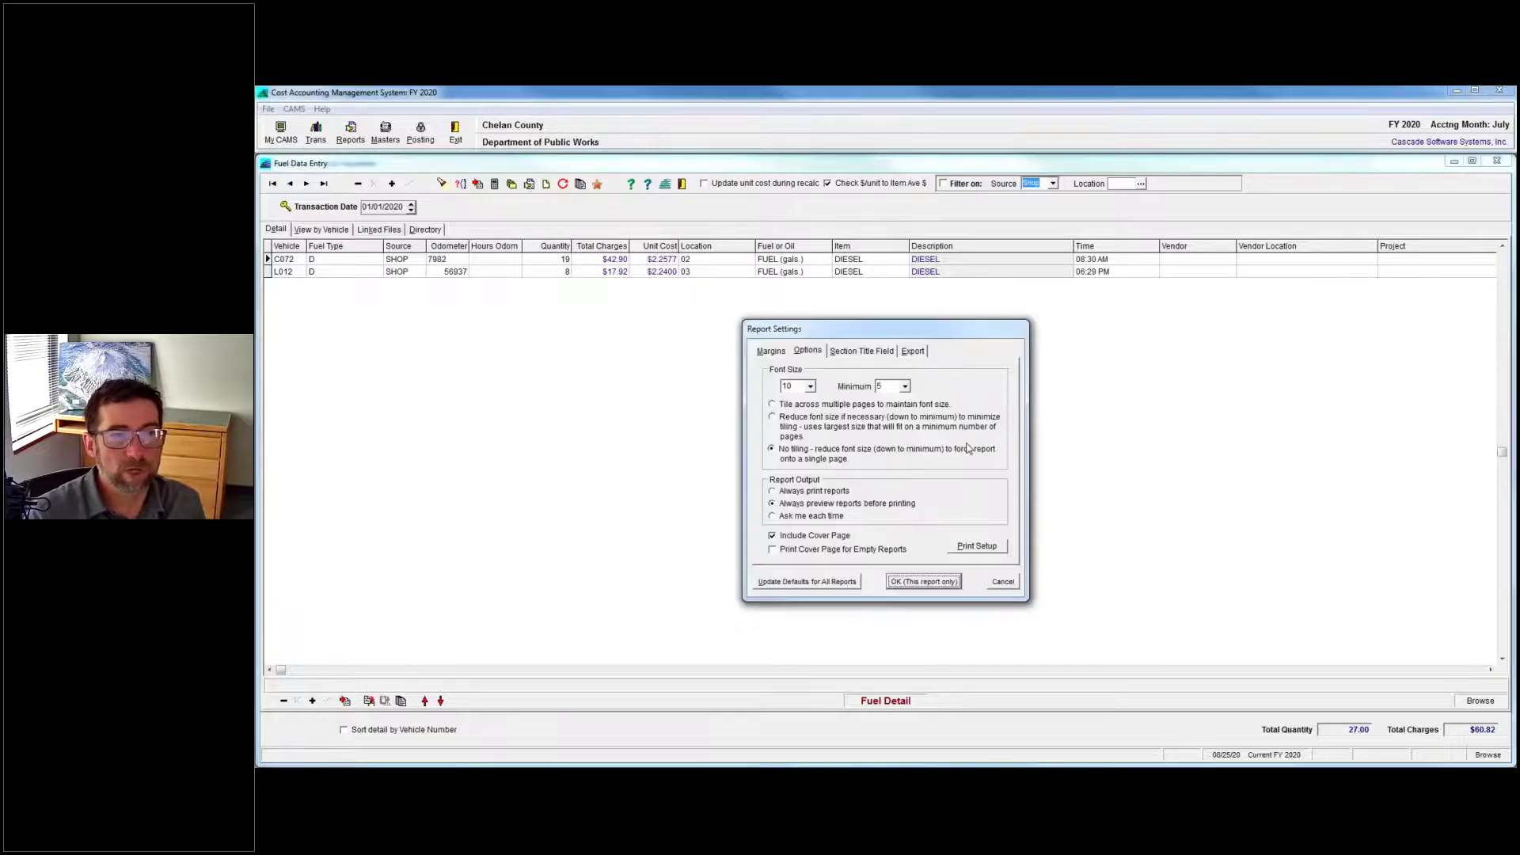
left_click(977, 547)
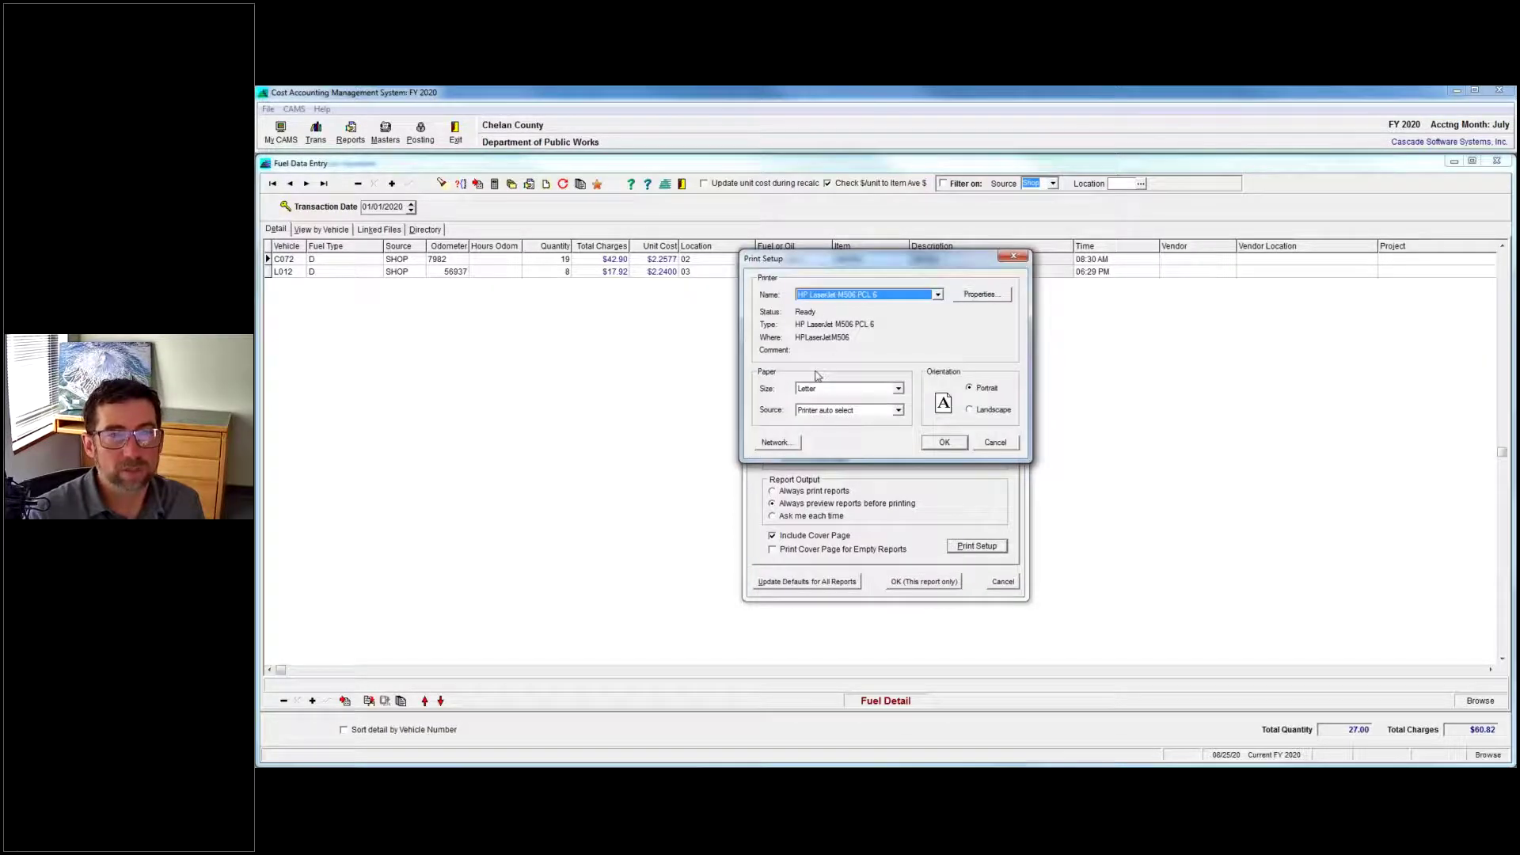
left_click(938, 294)
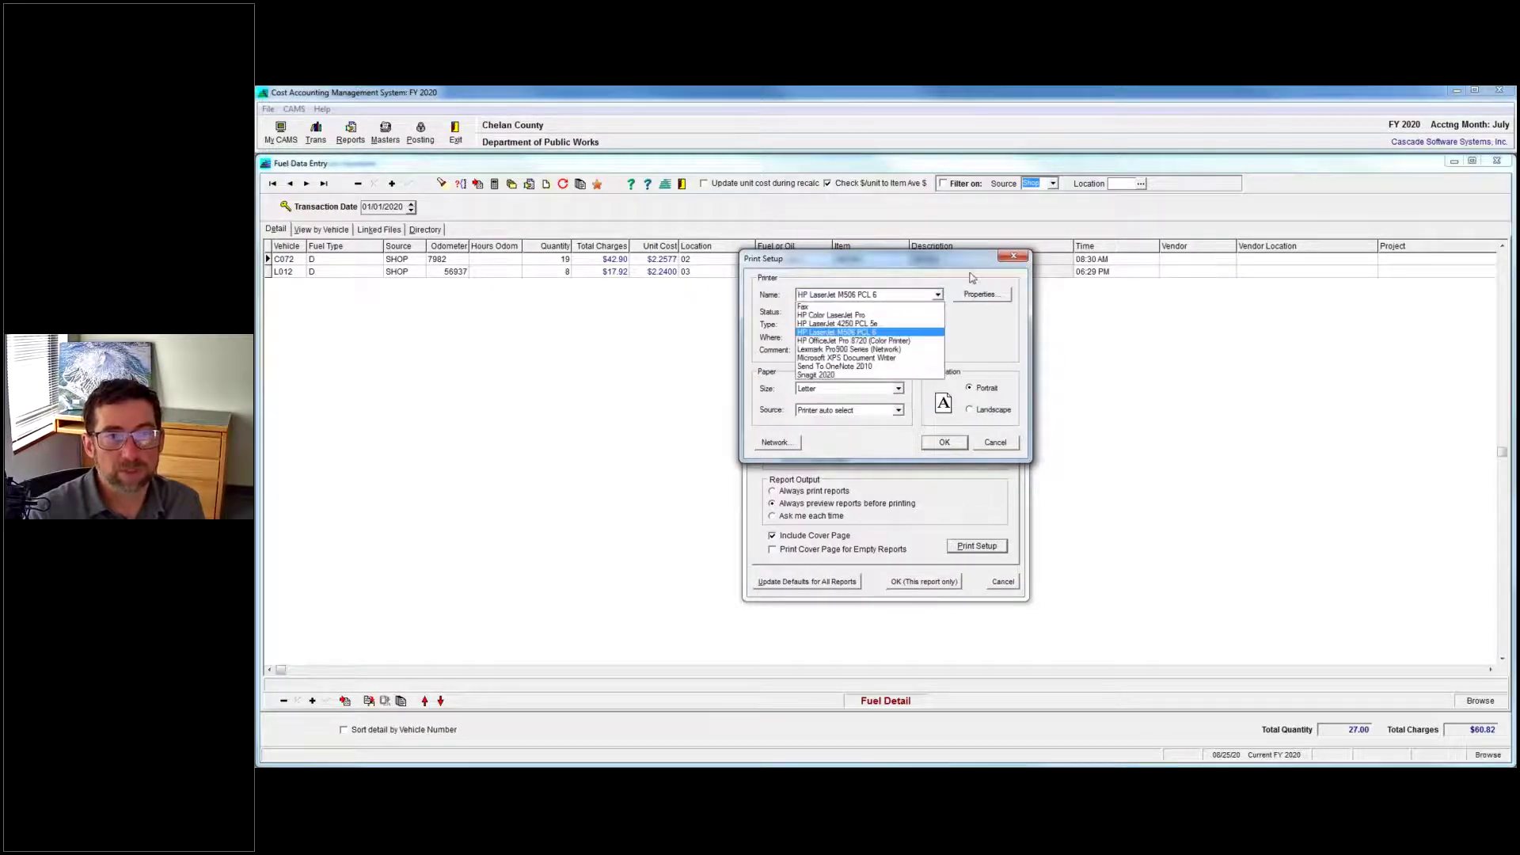
left_click(975, 277)
left_click(1017, 257)
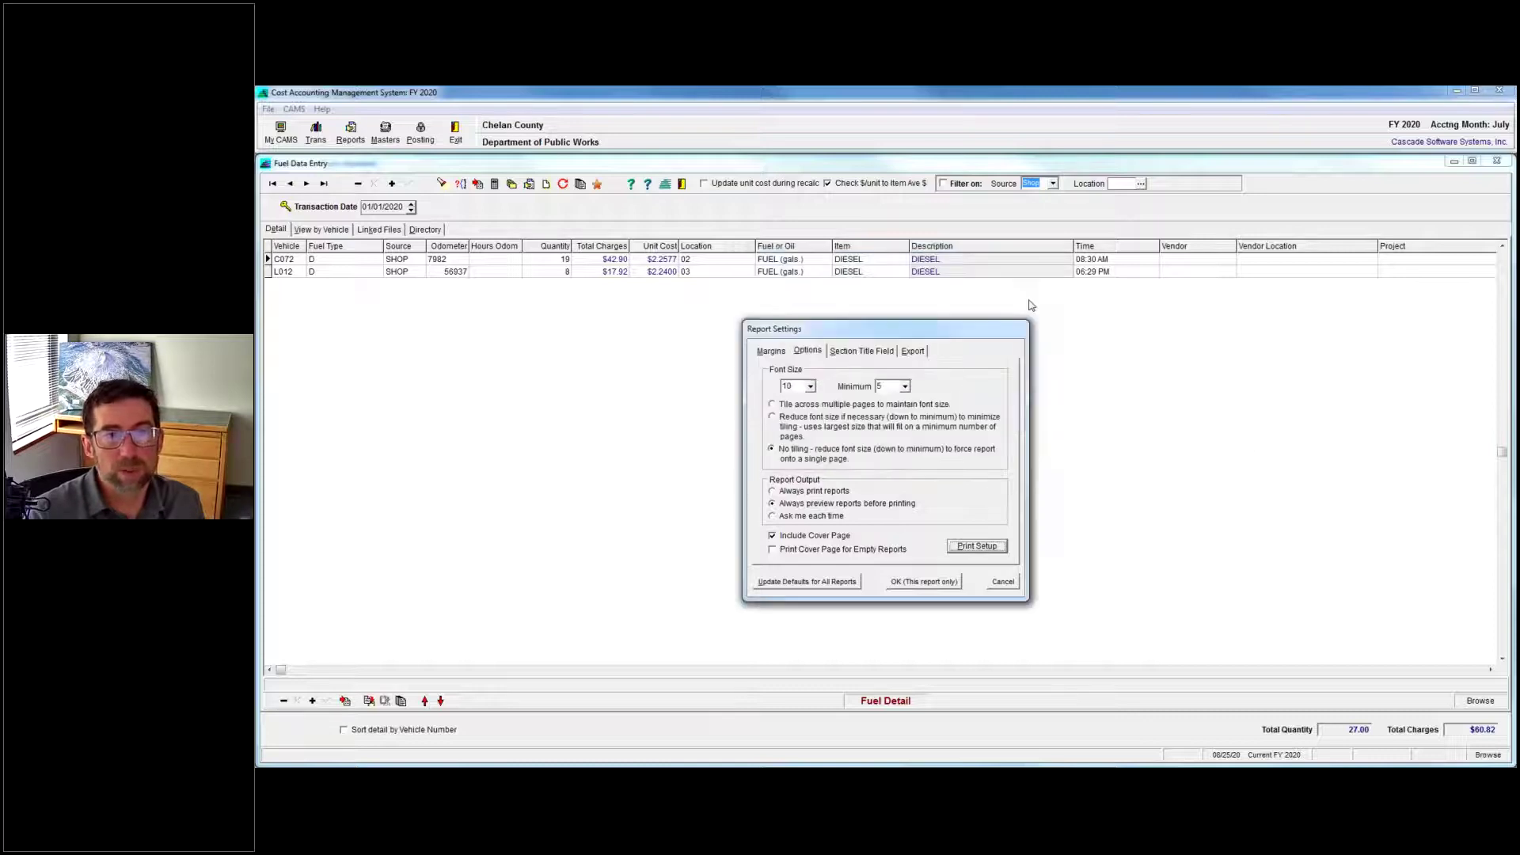
left_click(1015, 582)
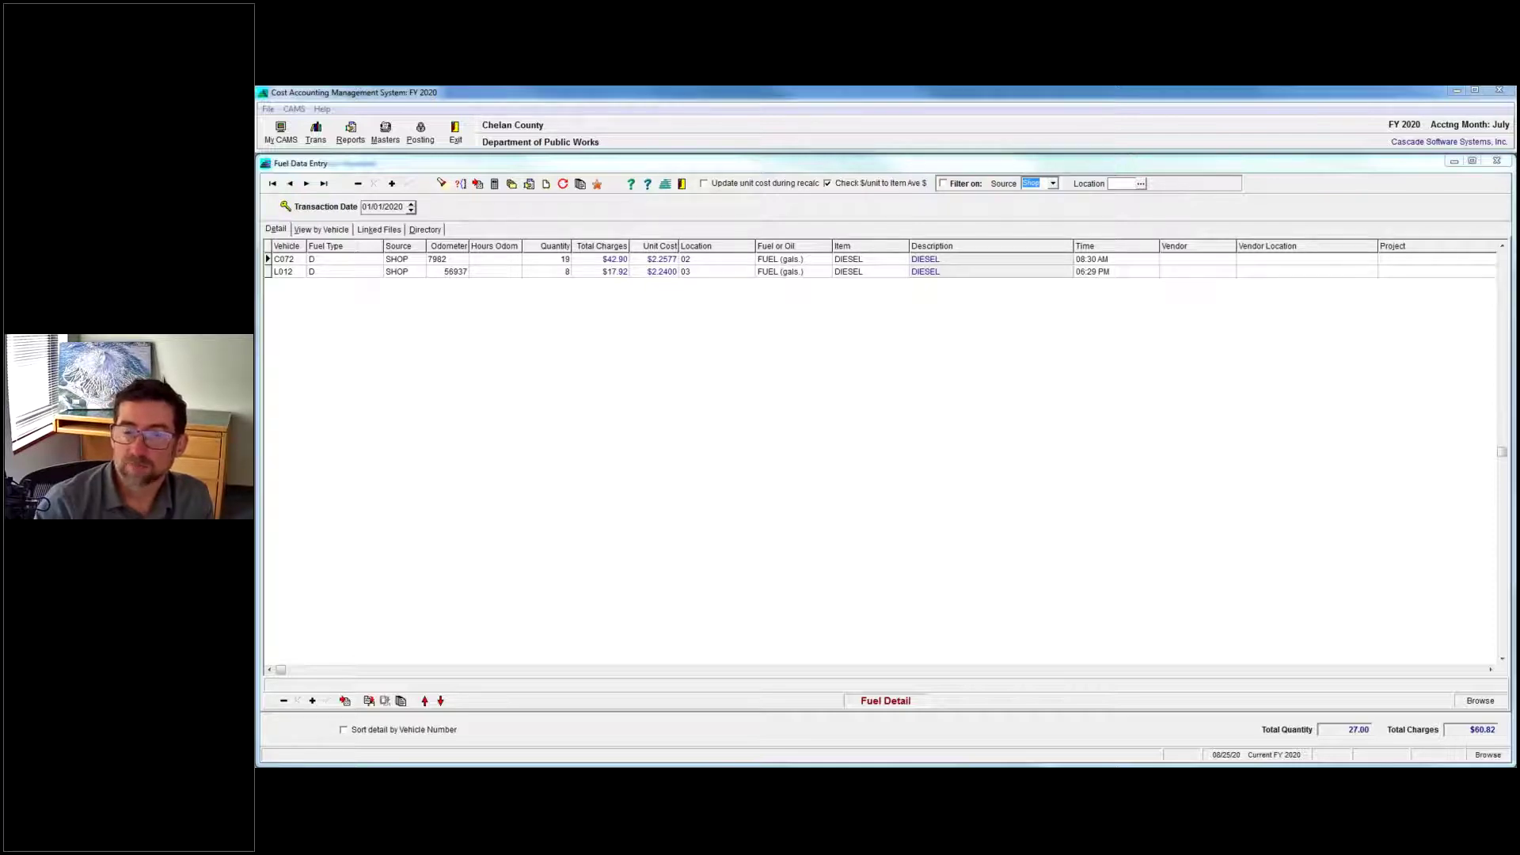
Highlight question 11, 'Test environment', and minimize the Word document.
left_click_drag(688, 494, 827, 494)
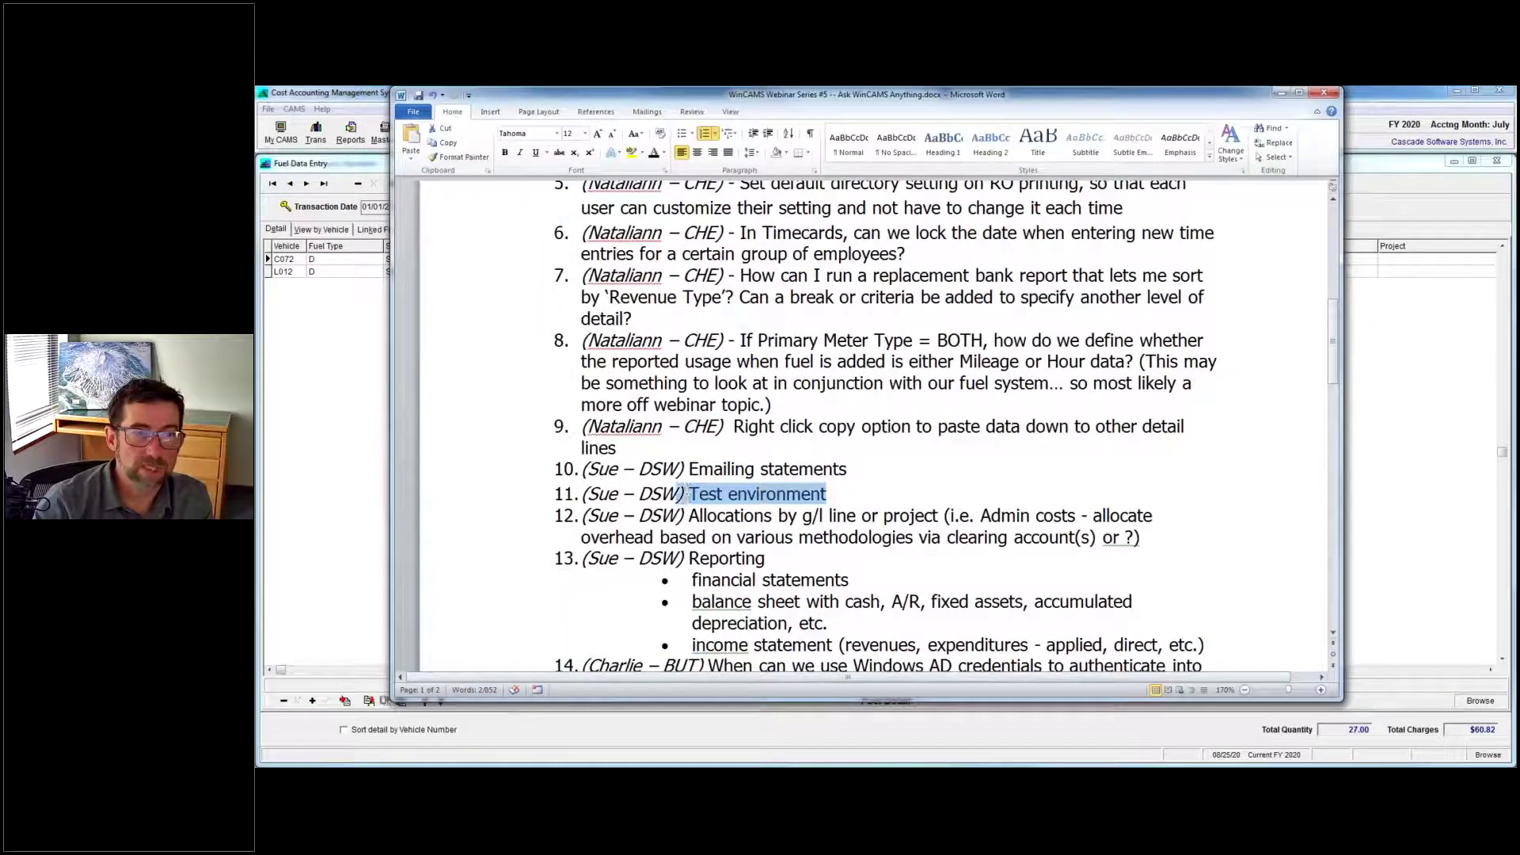
left_click_drag(680, 494, 677, 494)
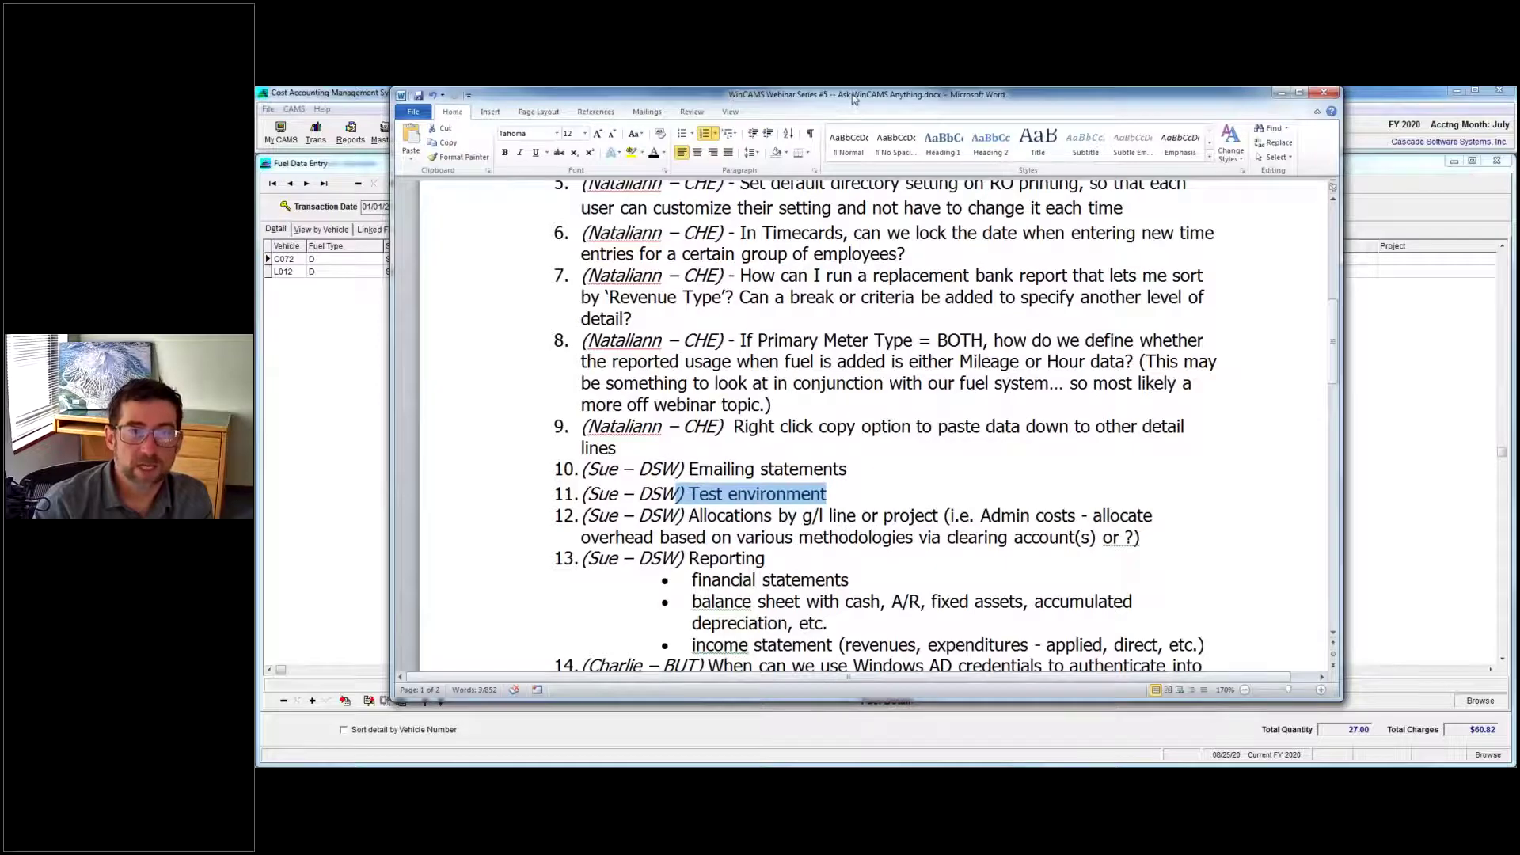
left_click(1281, 93)
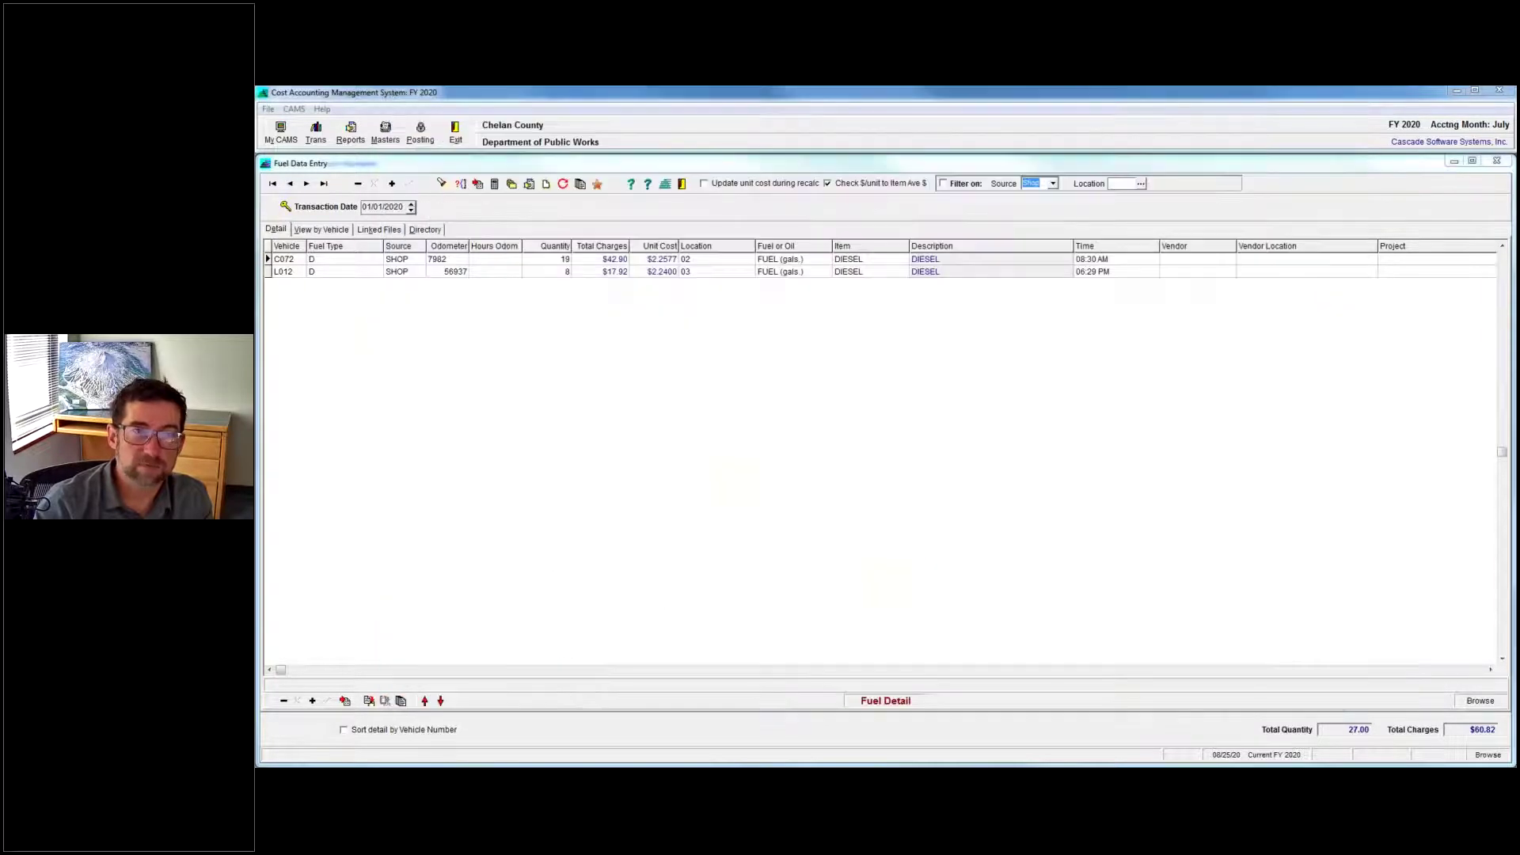
Minimize Fuel Data Entry, the other entry screen and Vehicle and Equipment Master.
left_click(1454, 162)
left_click(1454, 163)
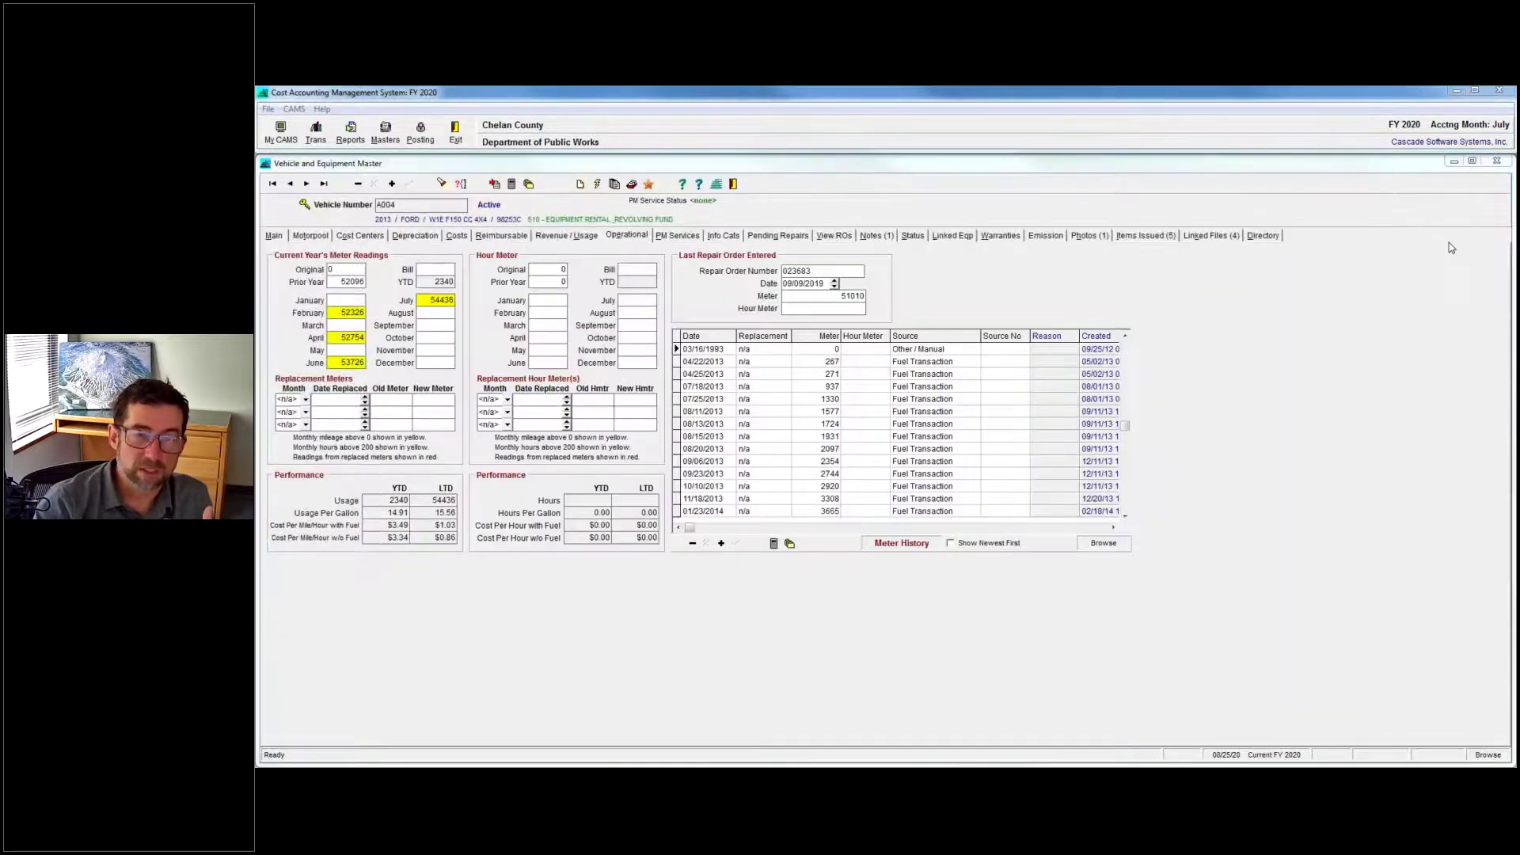
left_click(1454, 160)
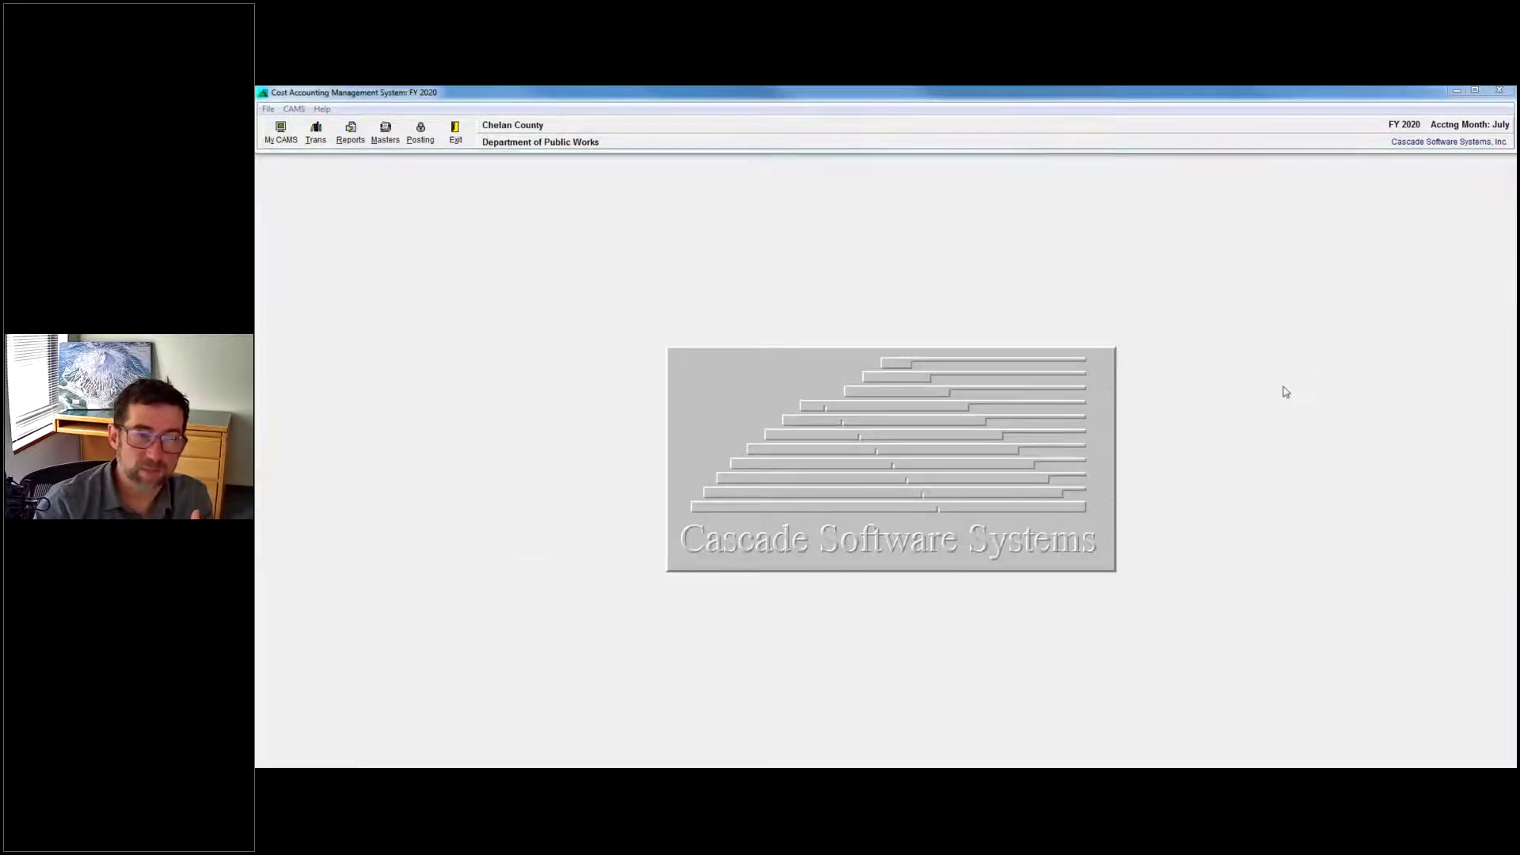
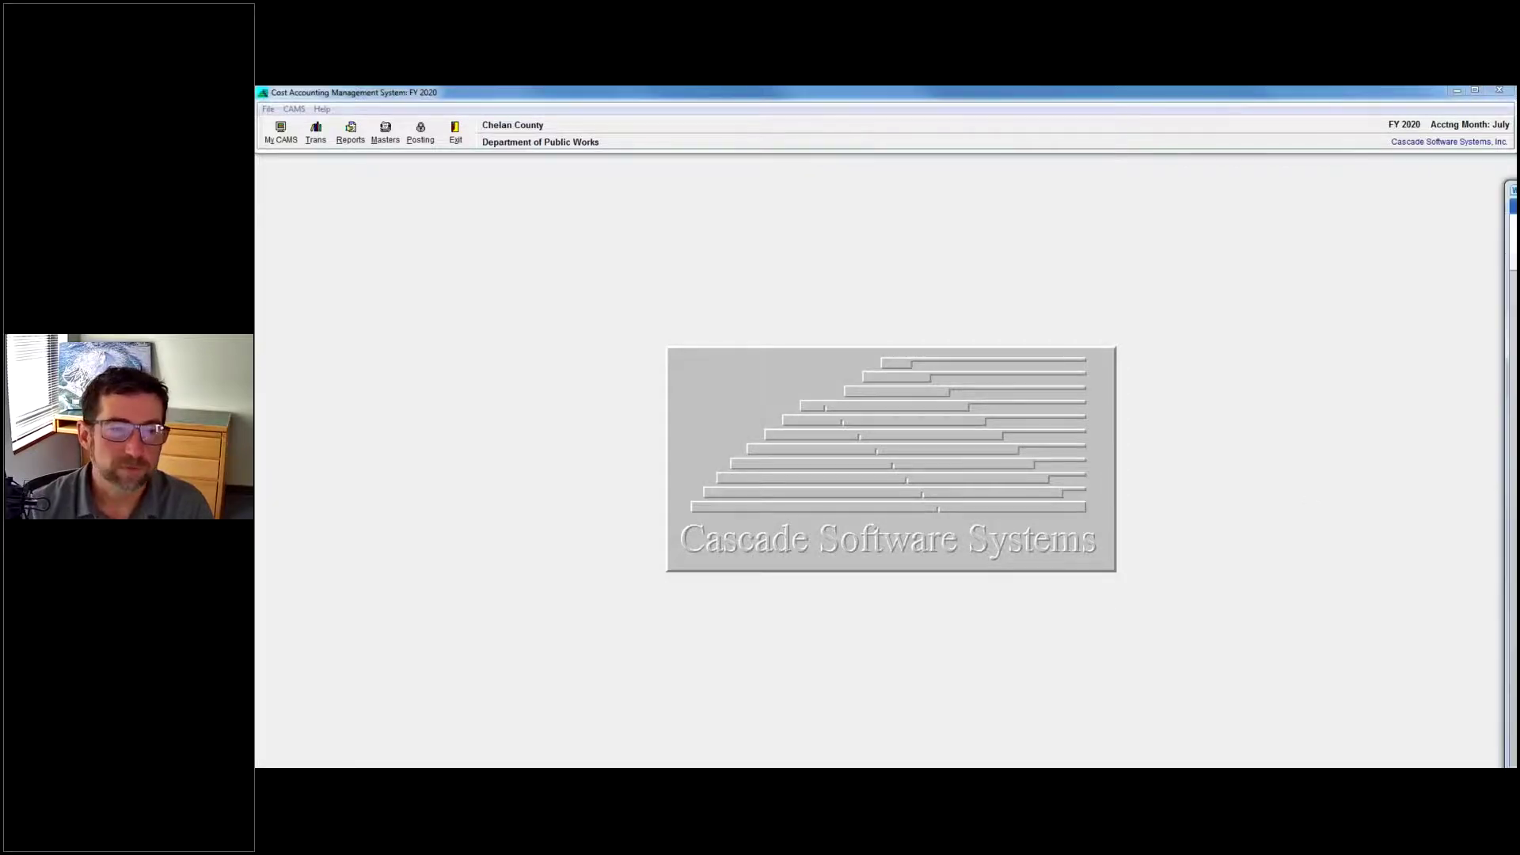
Alt+Tab to the 'Ask WinCAMS Anything' Word question document.
key("alt+Tab")
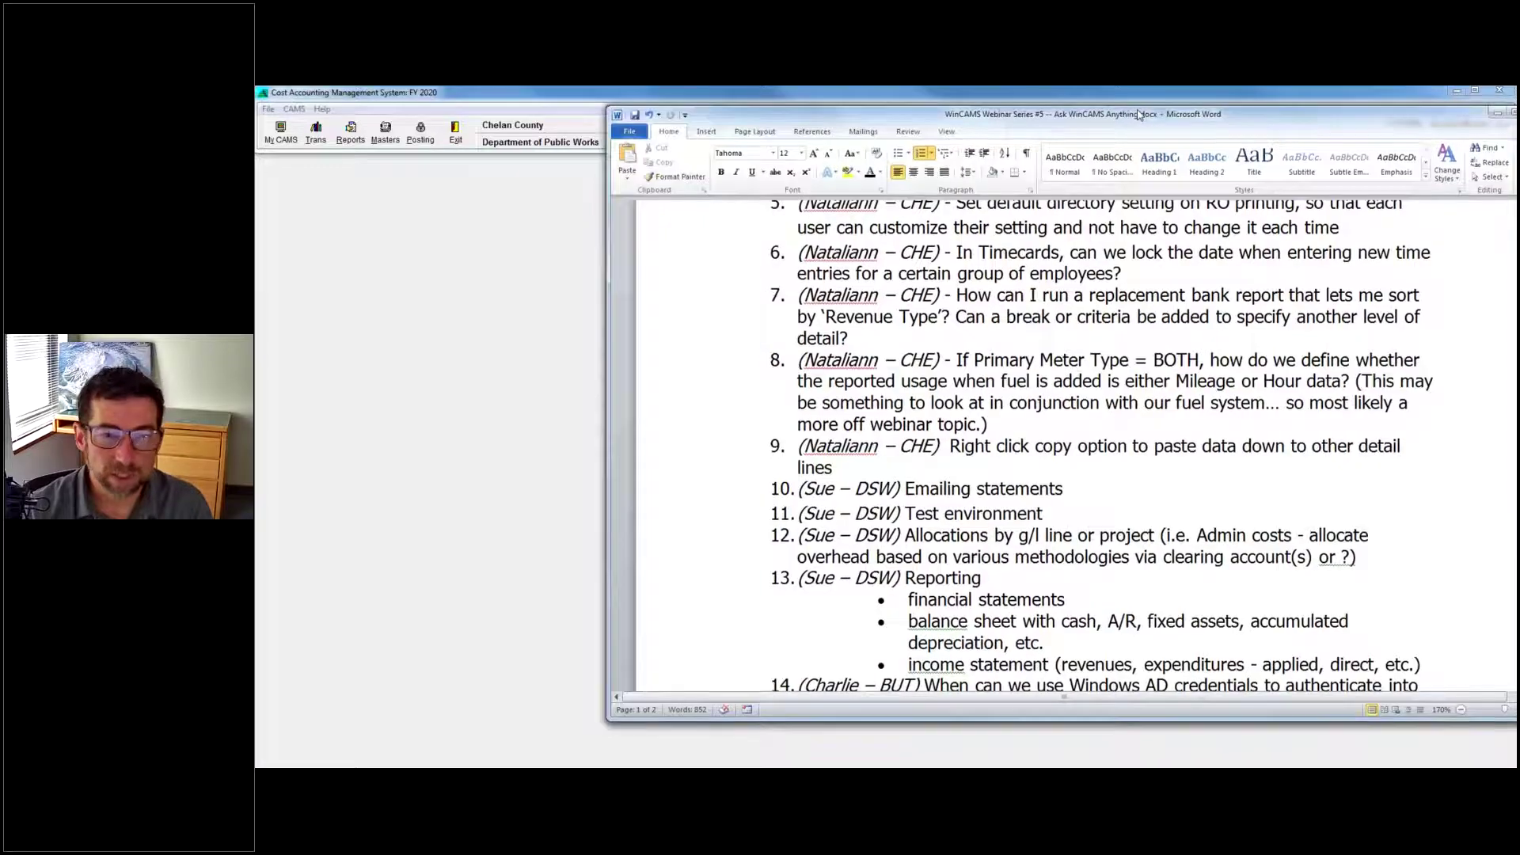
Reposition the Word question document window, then minimize it to reveal the Chelan County screen.
left_click_drag(1139, 115, 1071, 129)
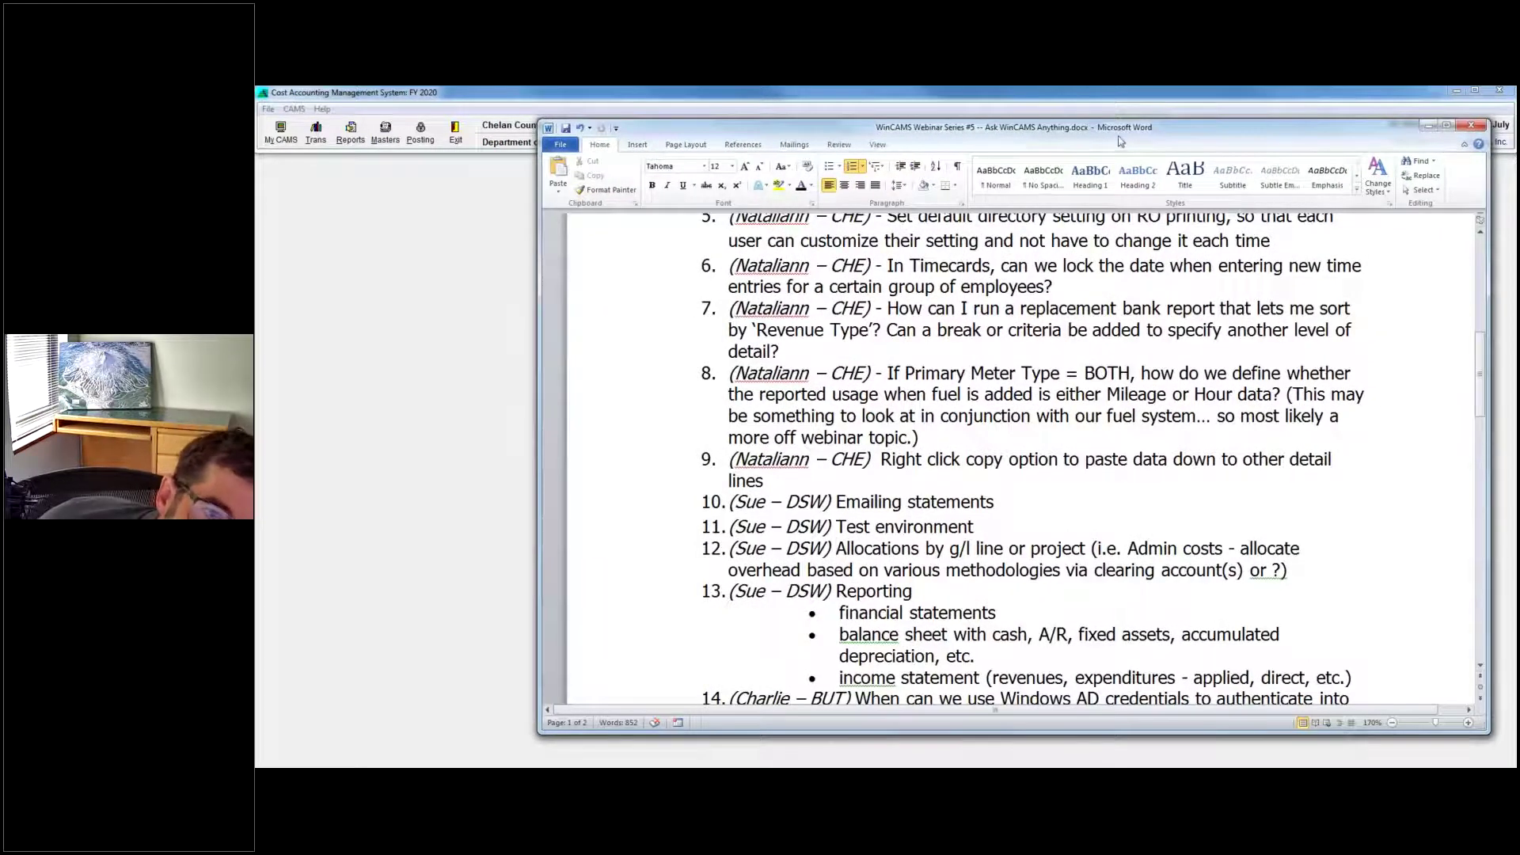
left_click_drag(1149, 137, 1117, 135)
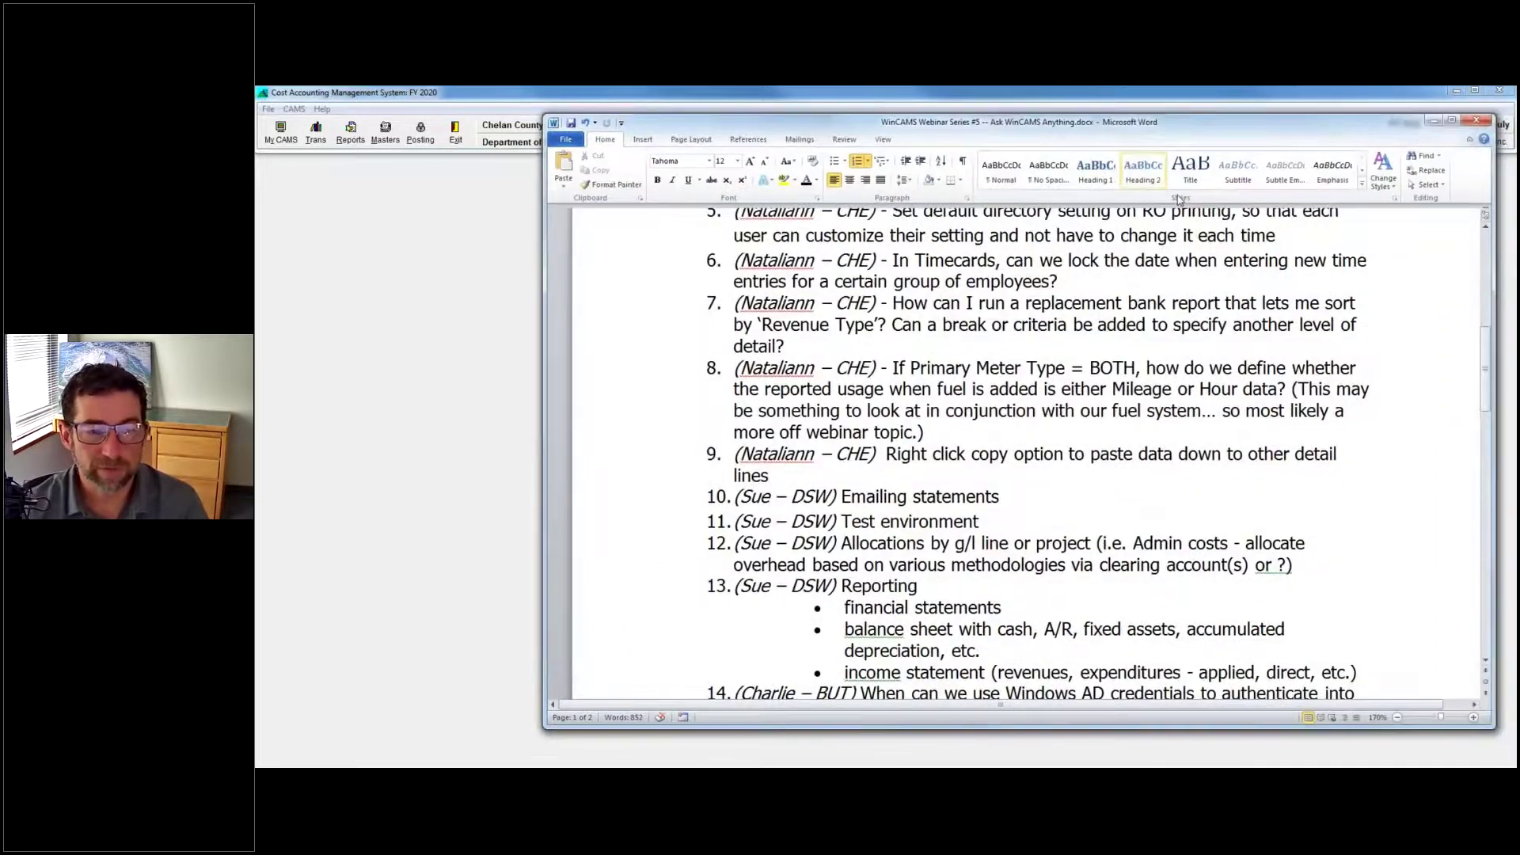
mouse_move(1185, 212)
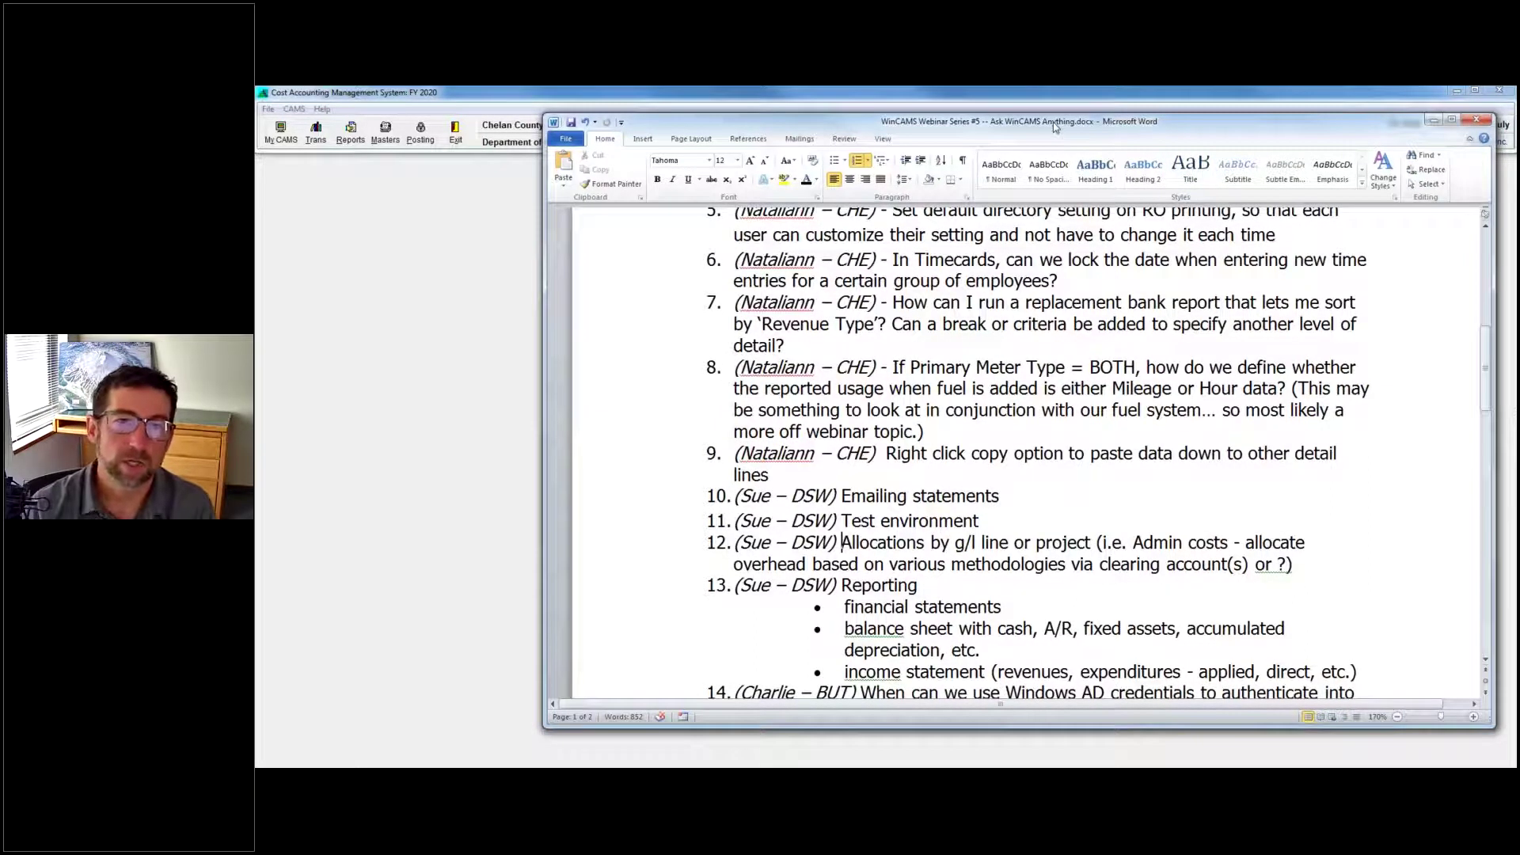
left_click_drag(1053, 122, 1055, 121)
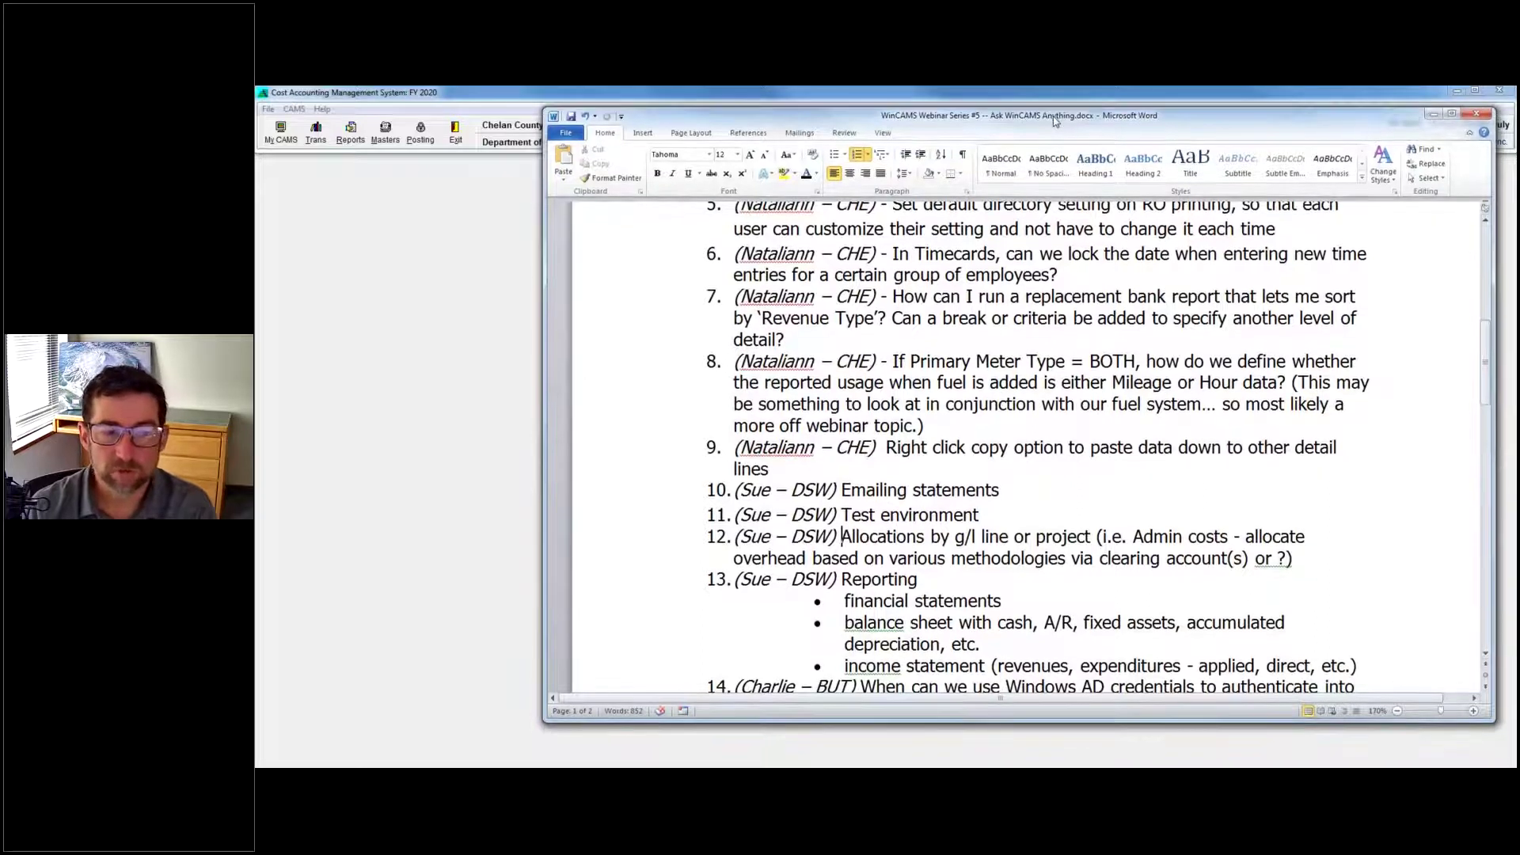
left_click(1434, 113)
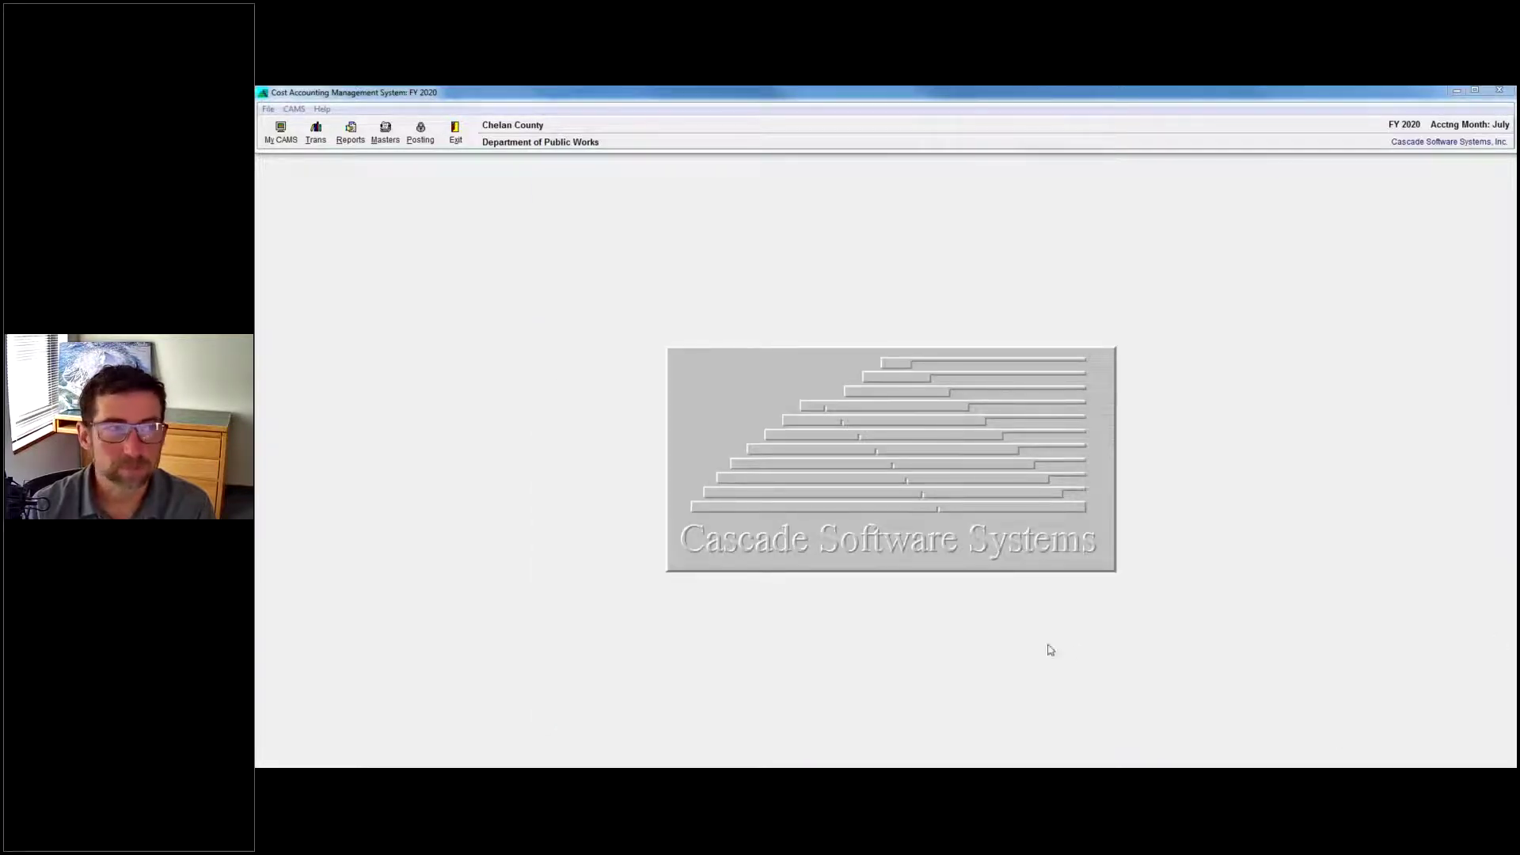
Close the Chelan County session to reveal Tulare County FY 19-20, then look through the CAMS menu.
left_click(1457, 91)
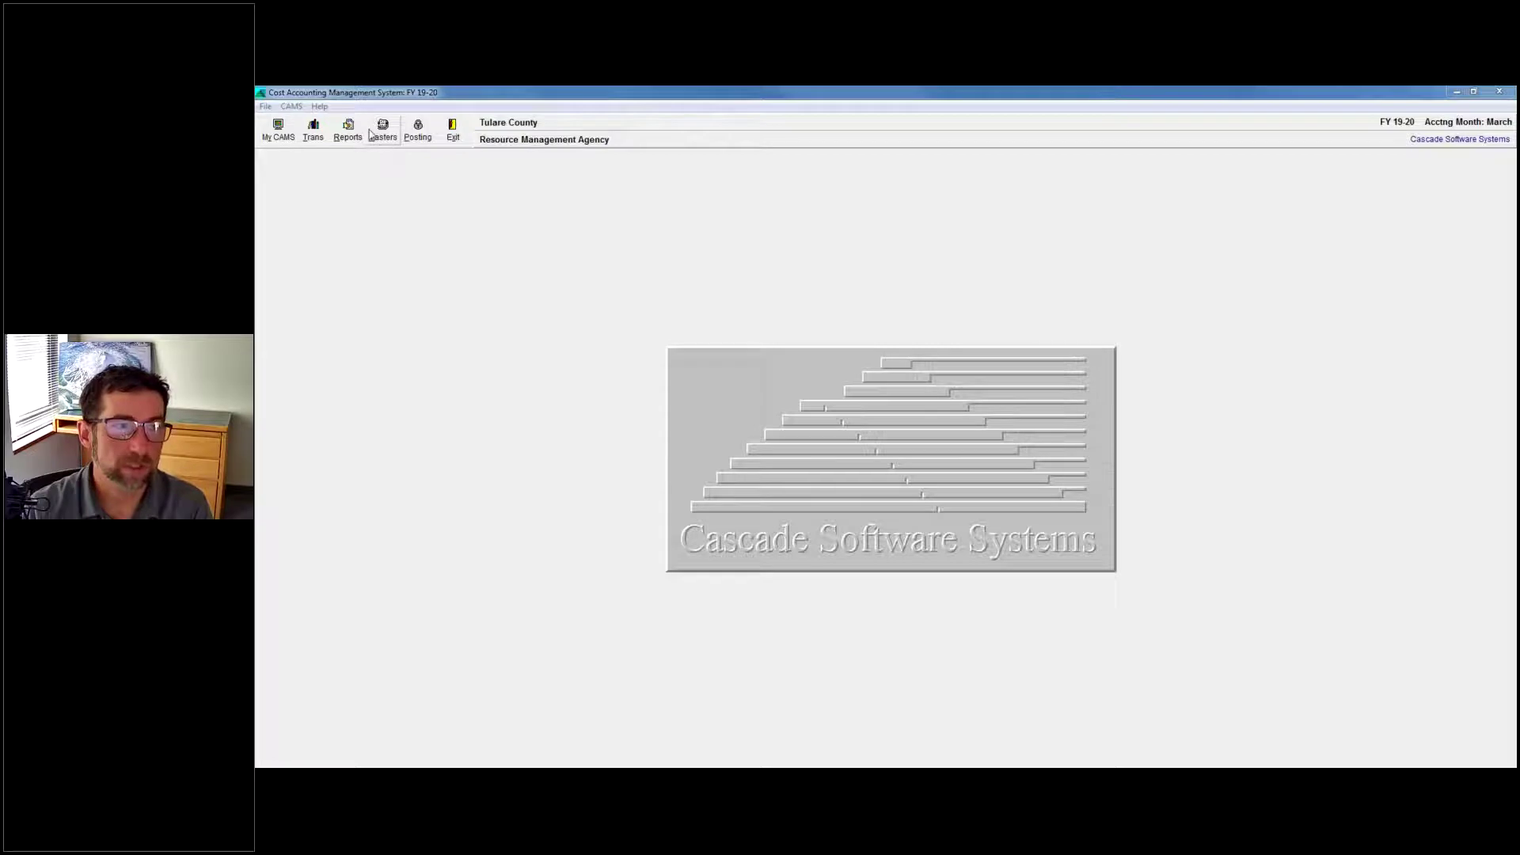
left_click(291, 106)
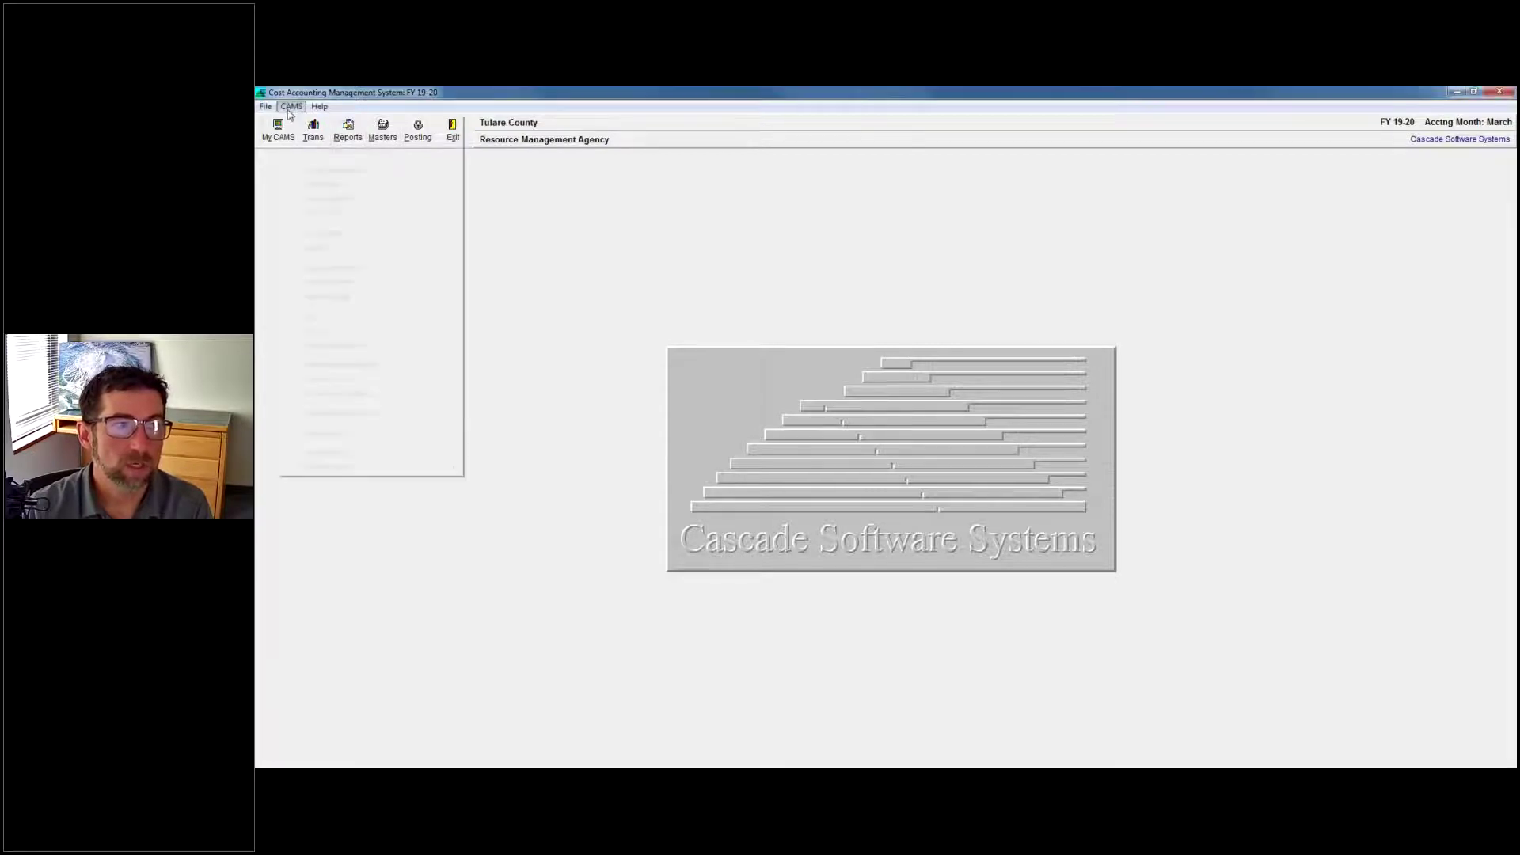
left_click(570, 219)
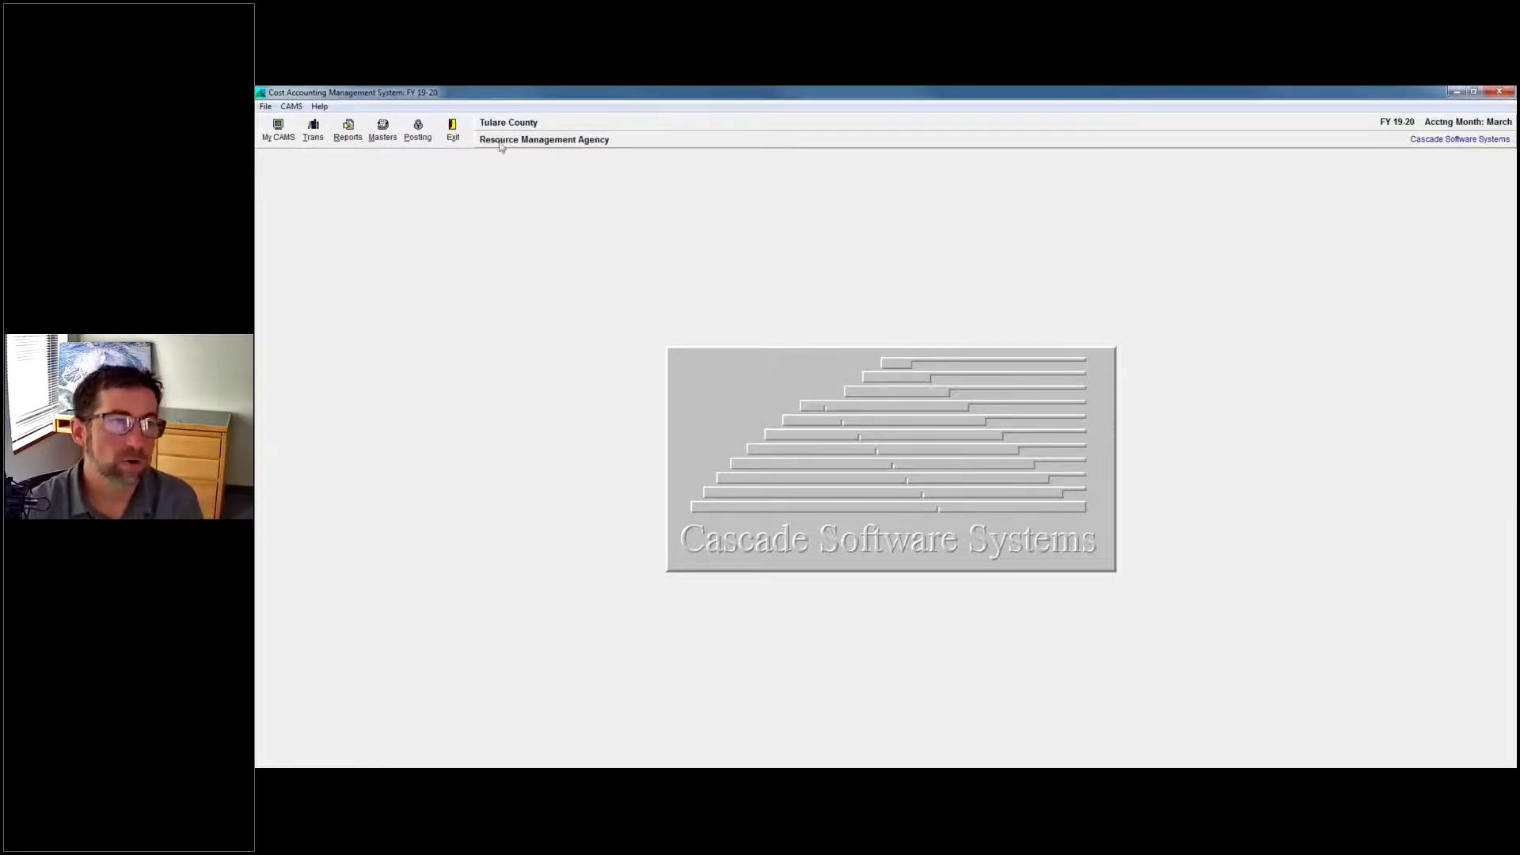
Open the Activity Codes master records in Directory view.
left_click(379, 131)
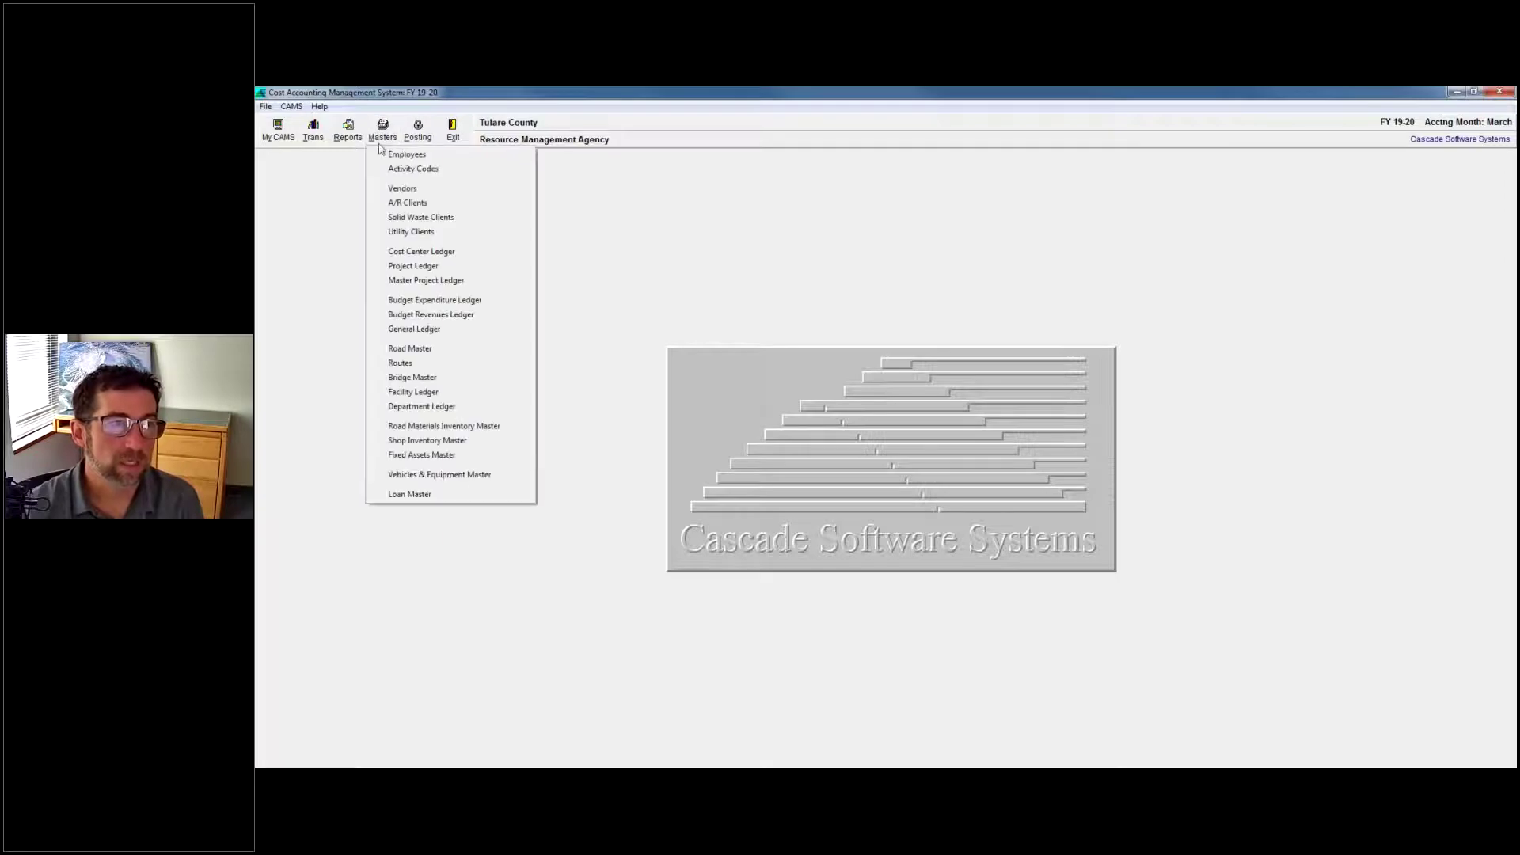
left_click(404, 171)
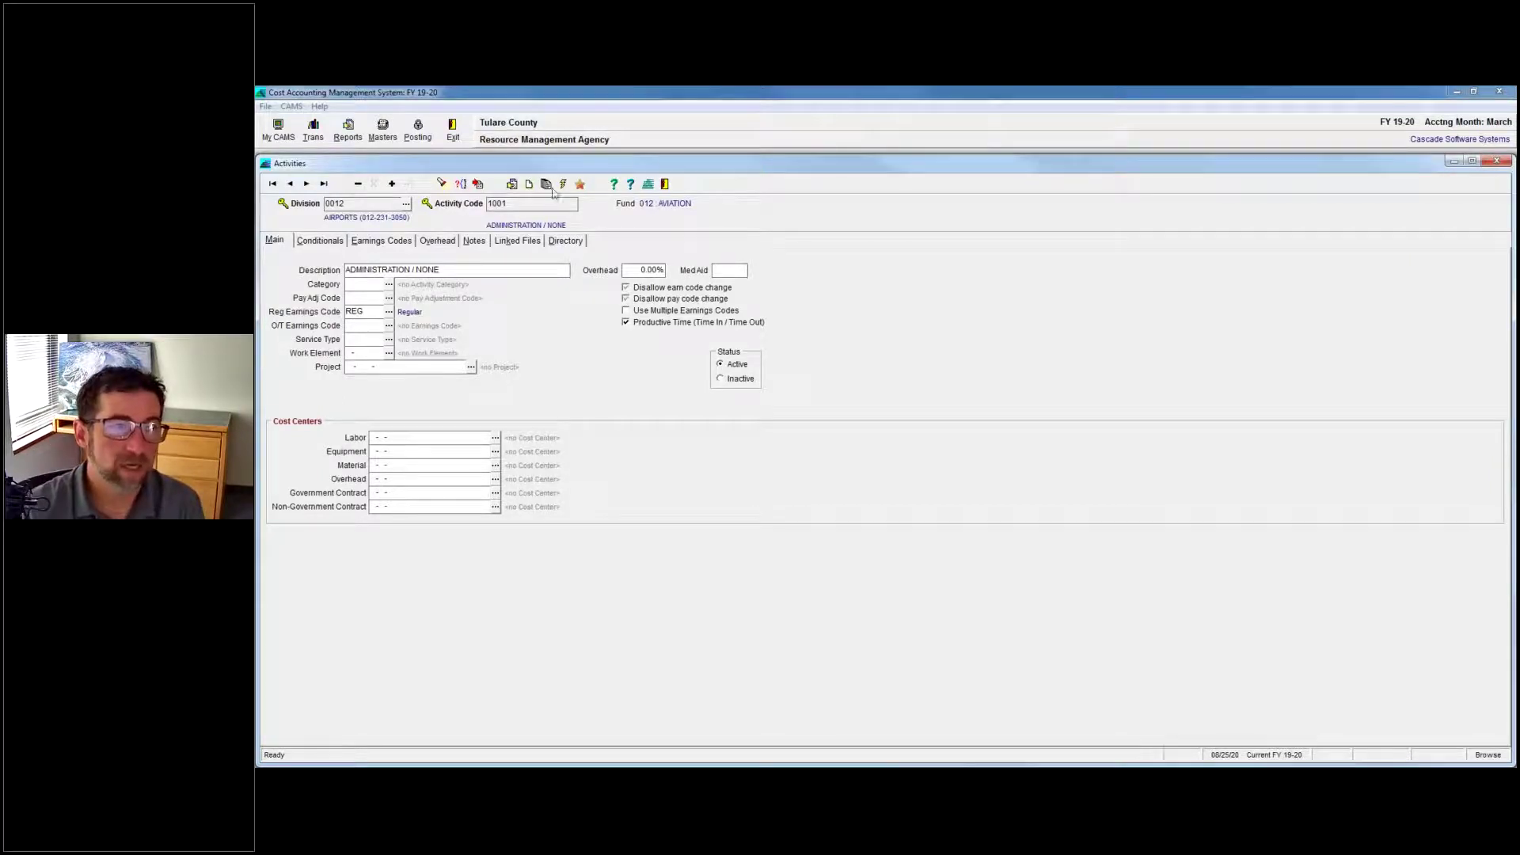
left_click(559, 243)
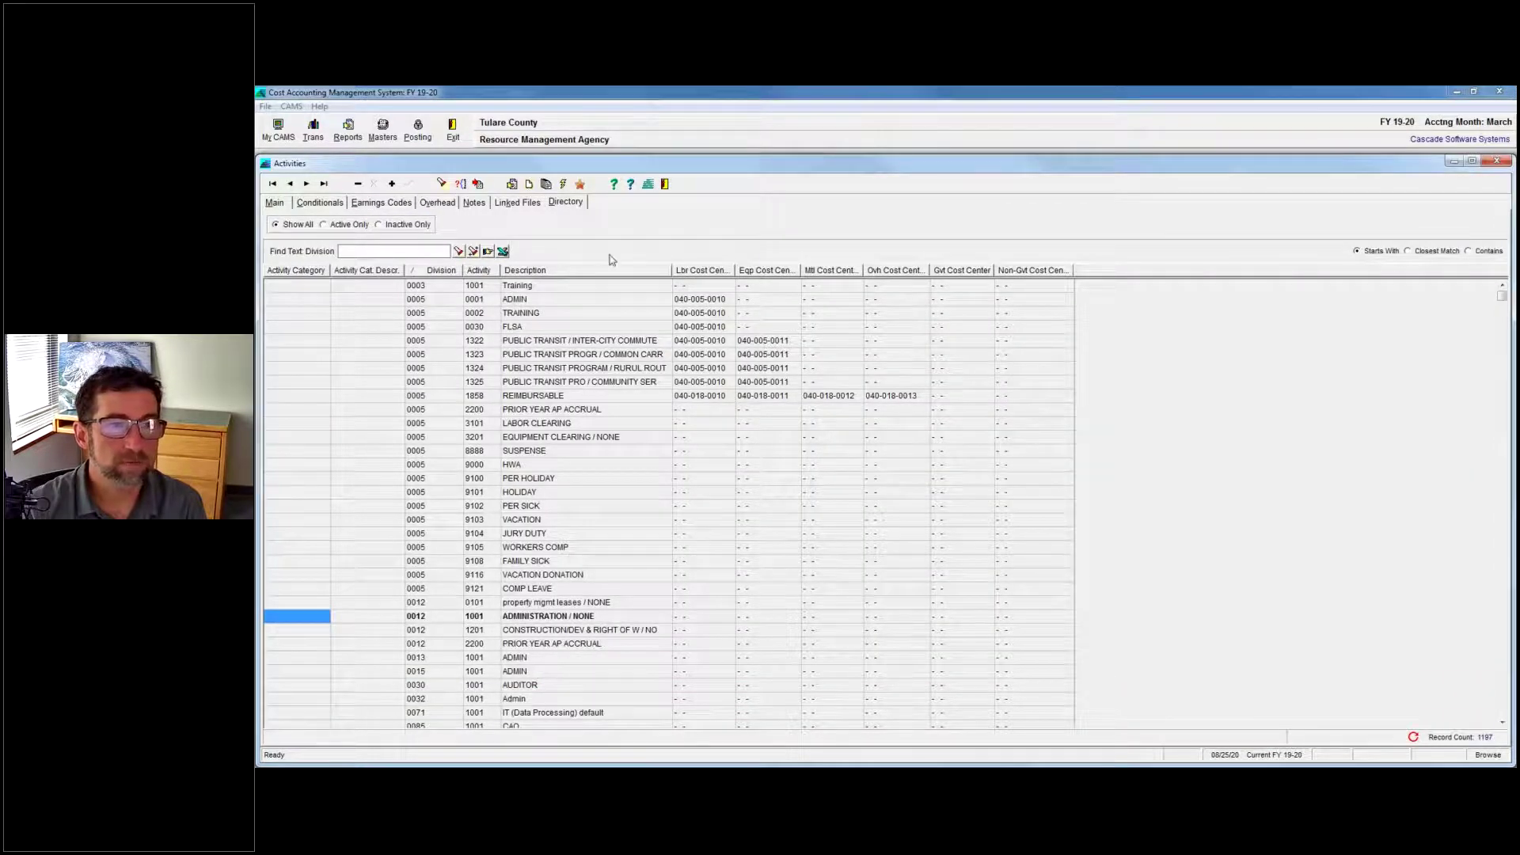
Add the Overhead column to the directory and open division 0202 activity 0052 SIGNAL MAINTENANCE.
left_click(487, 251)
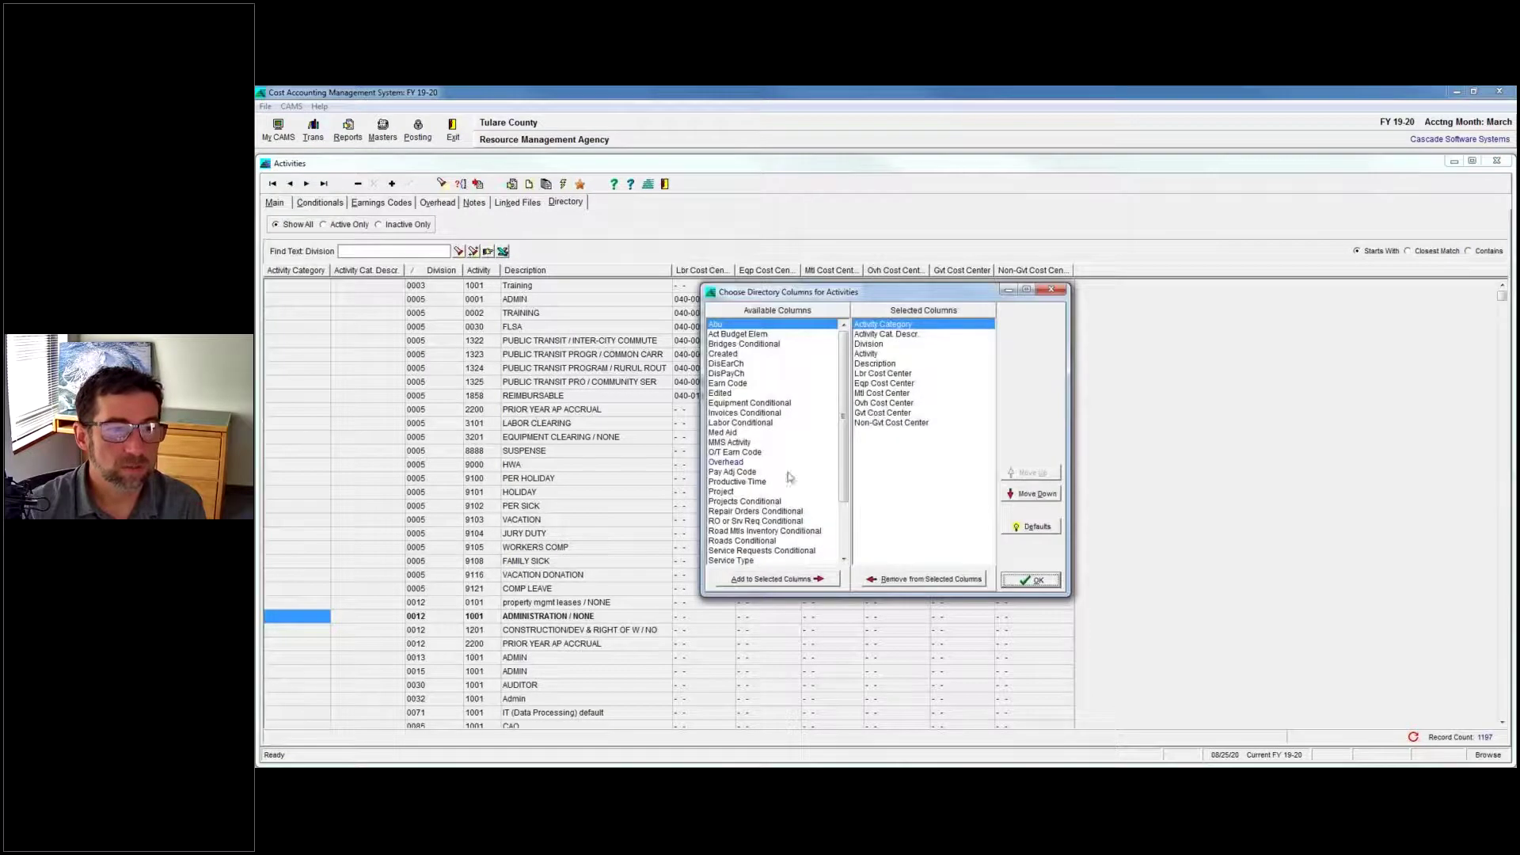
double_click(744, 463)
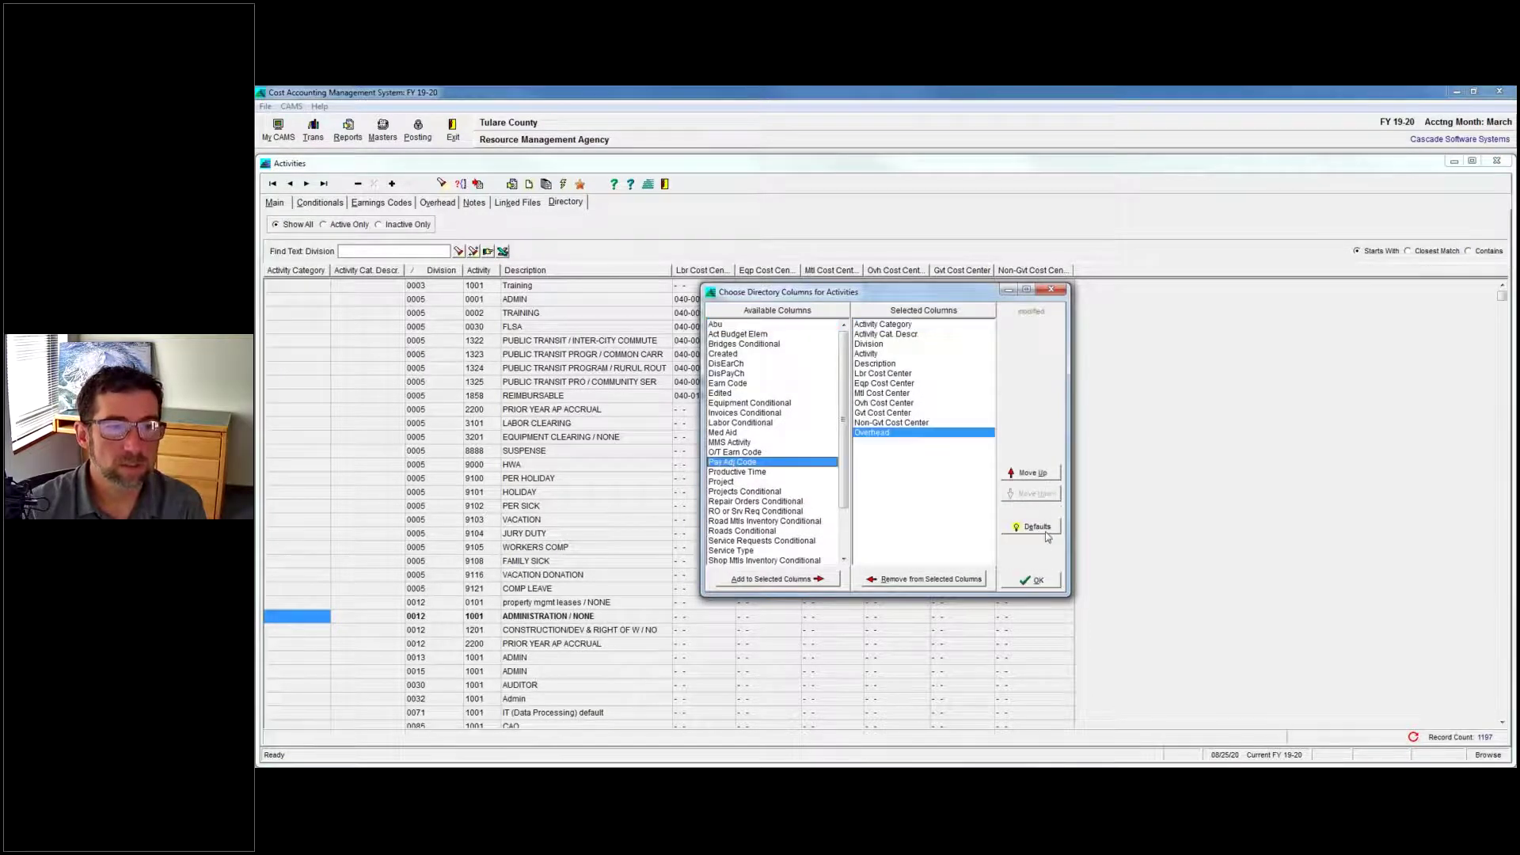
left_click(1033, 580)
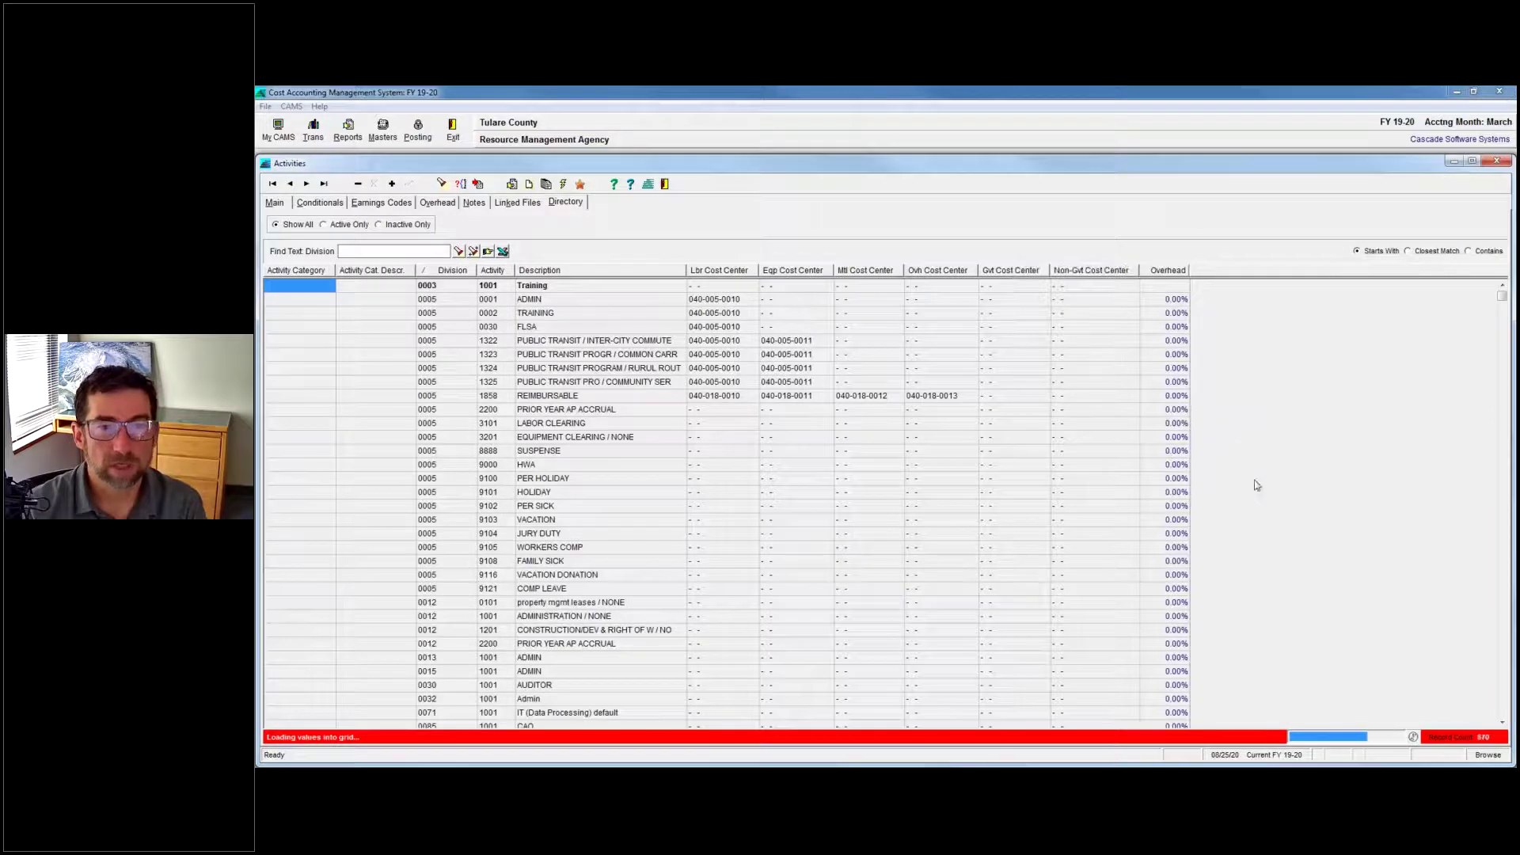
left_click_drag(1505, 303, 1506, 322)
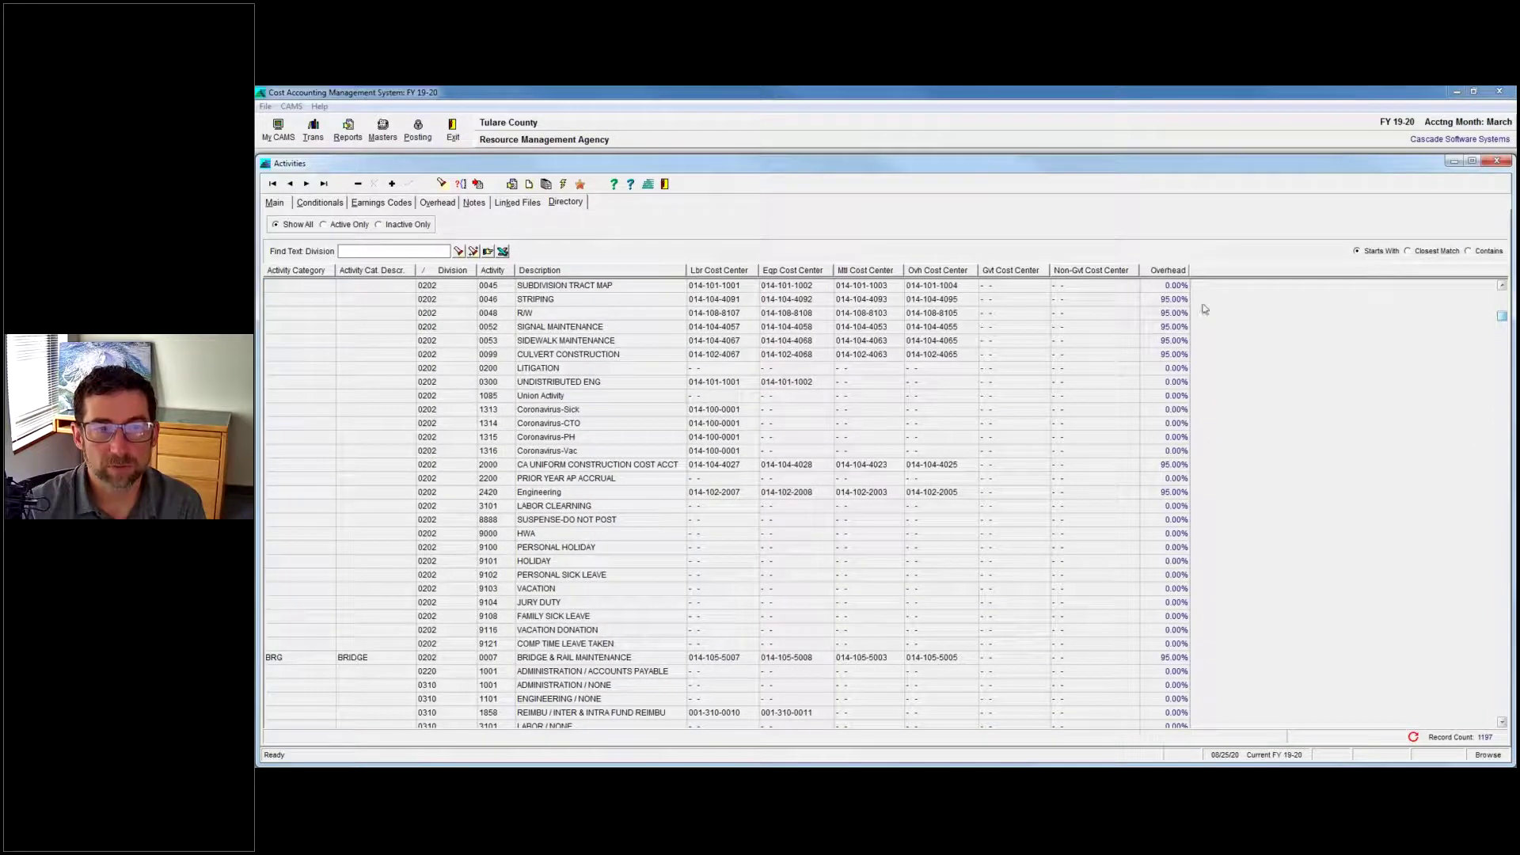
double_click(1164, 328)
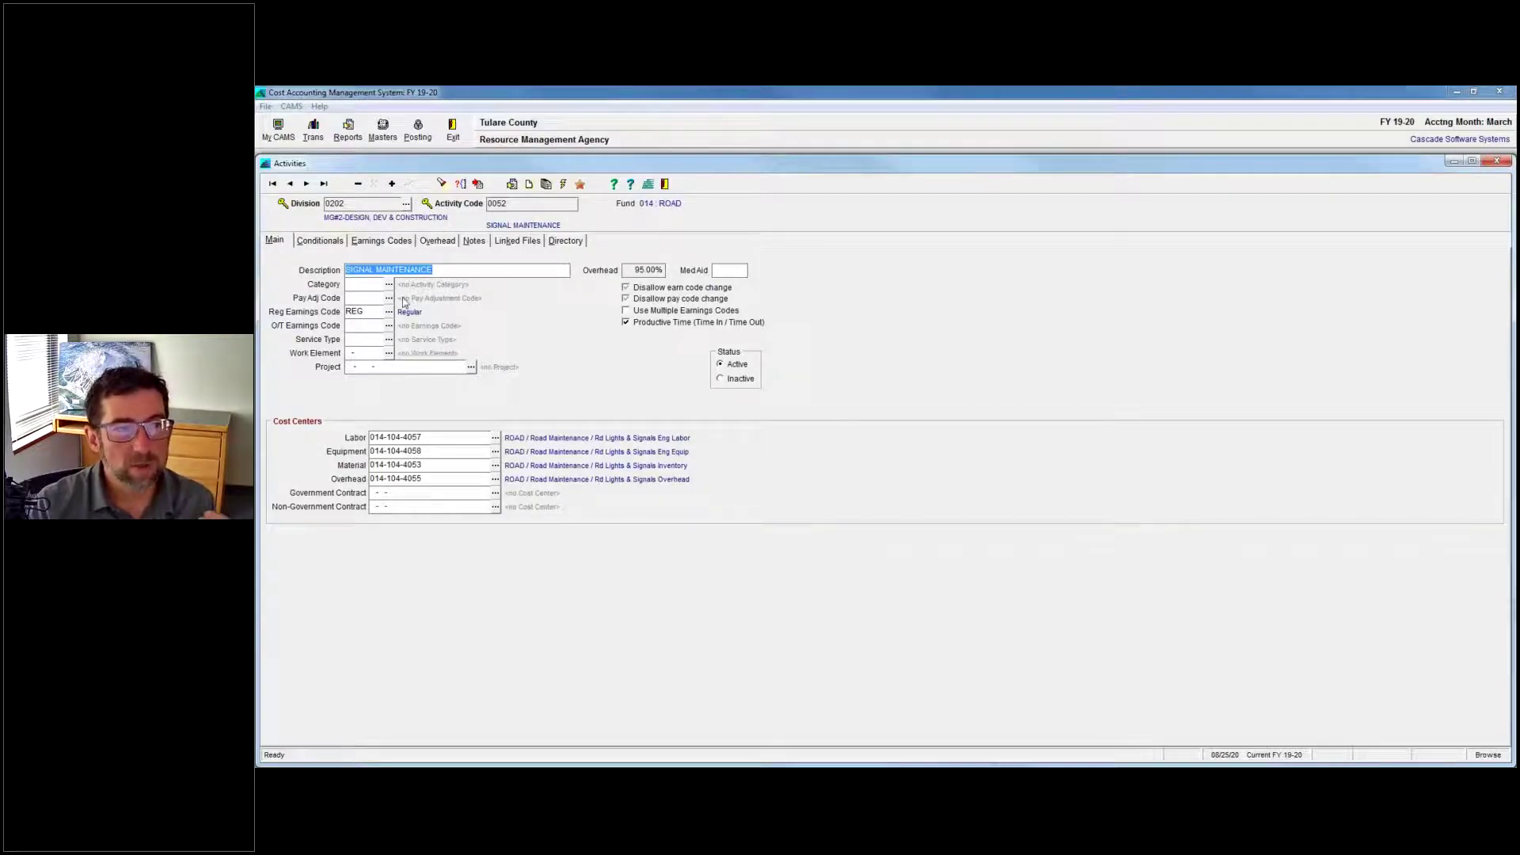
left_click(437, 241)
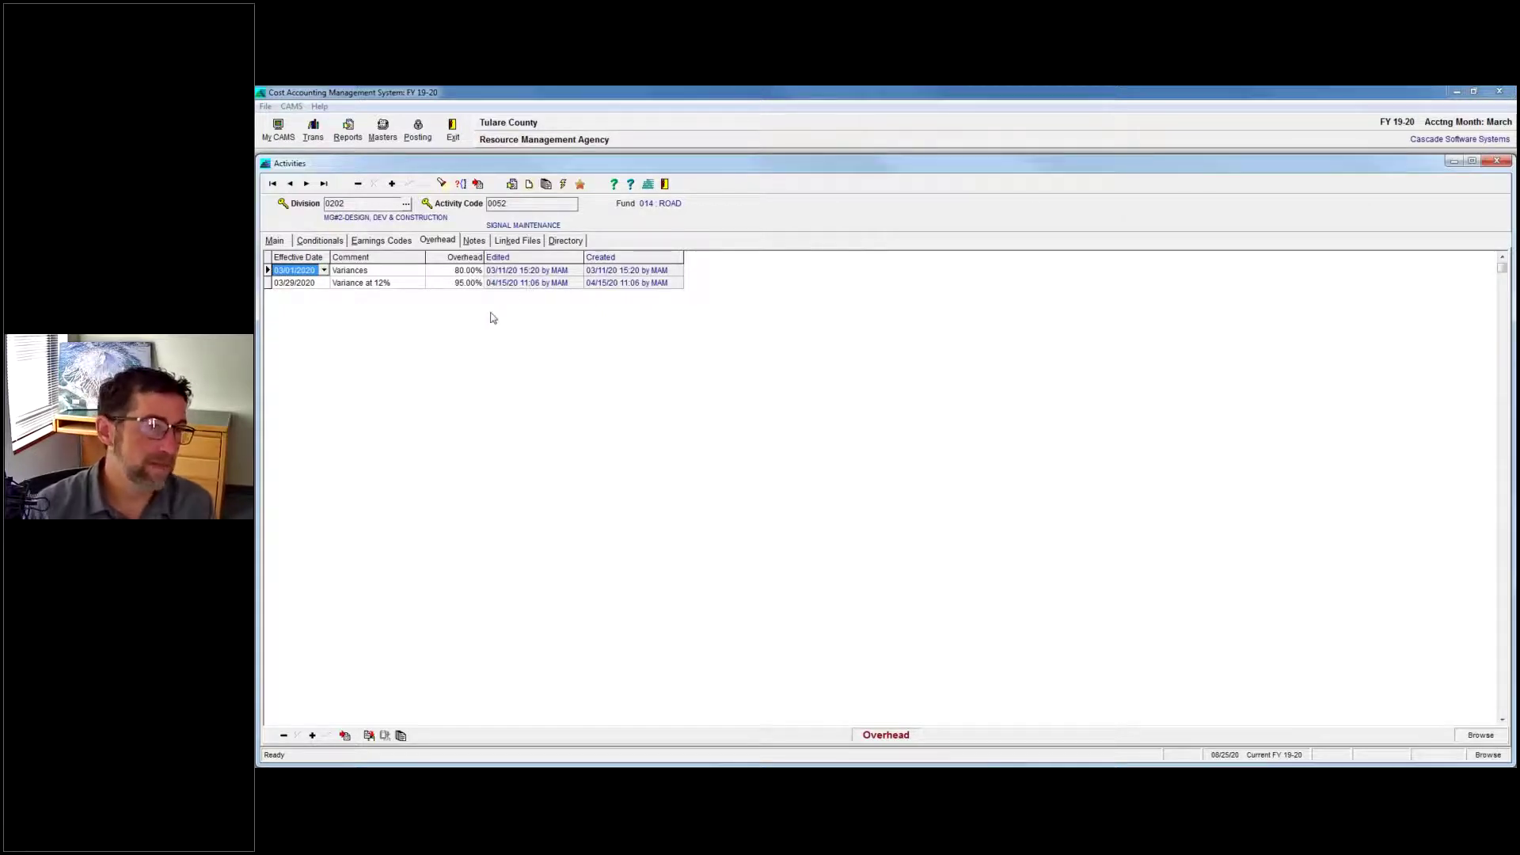
left_click(277, 240)
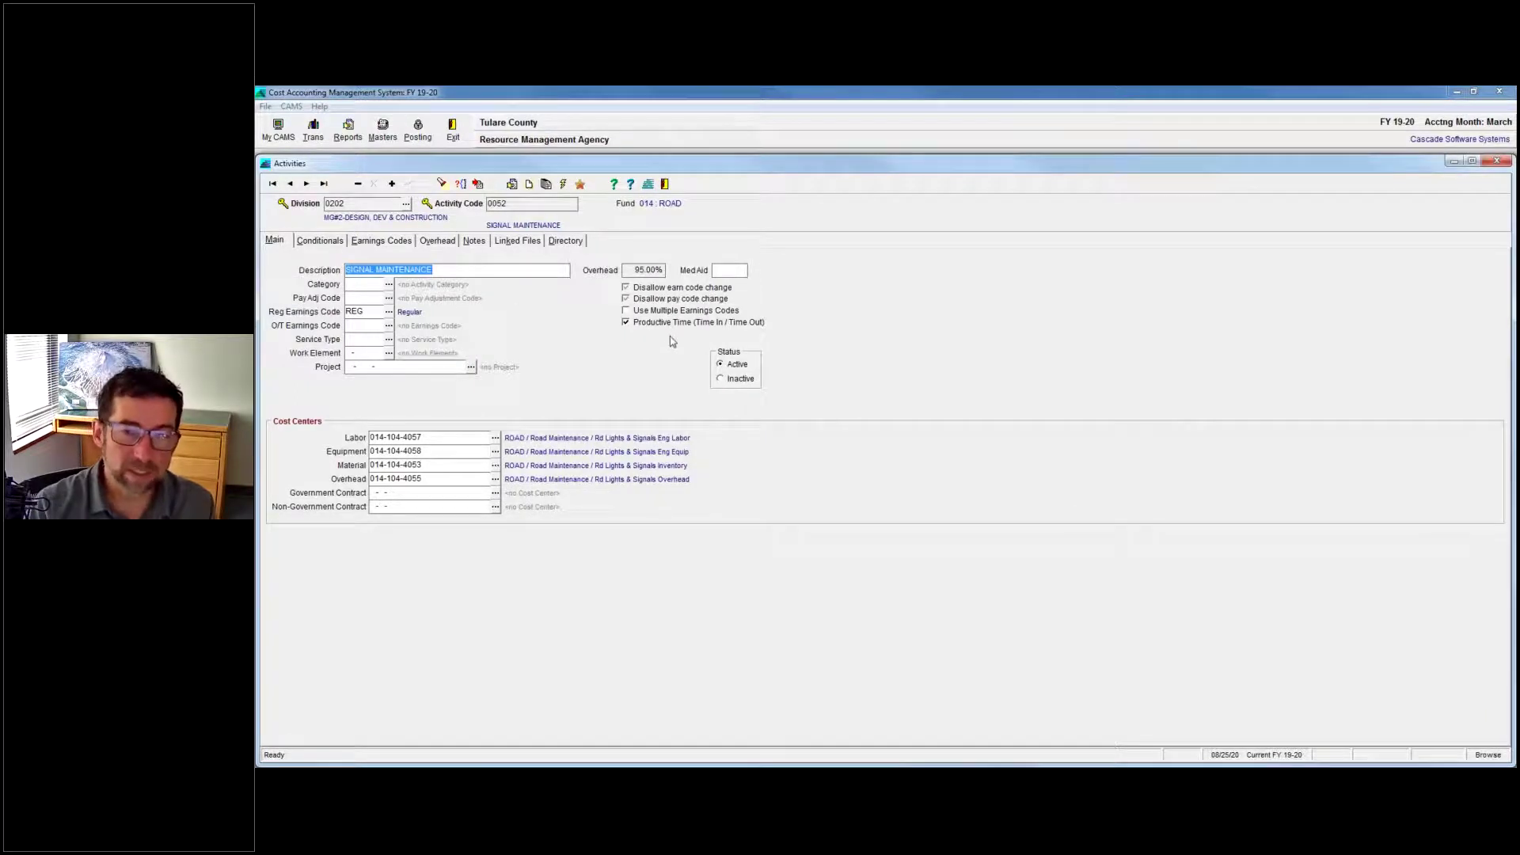
left_click(645, 291)
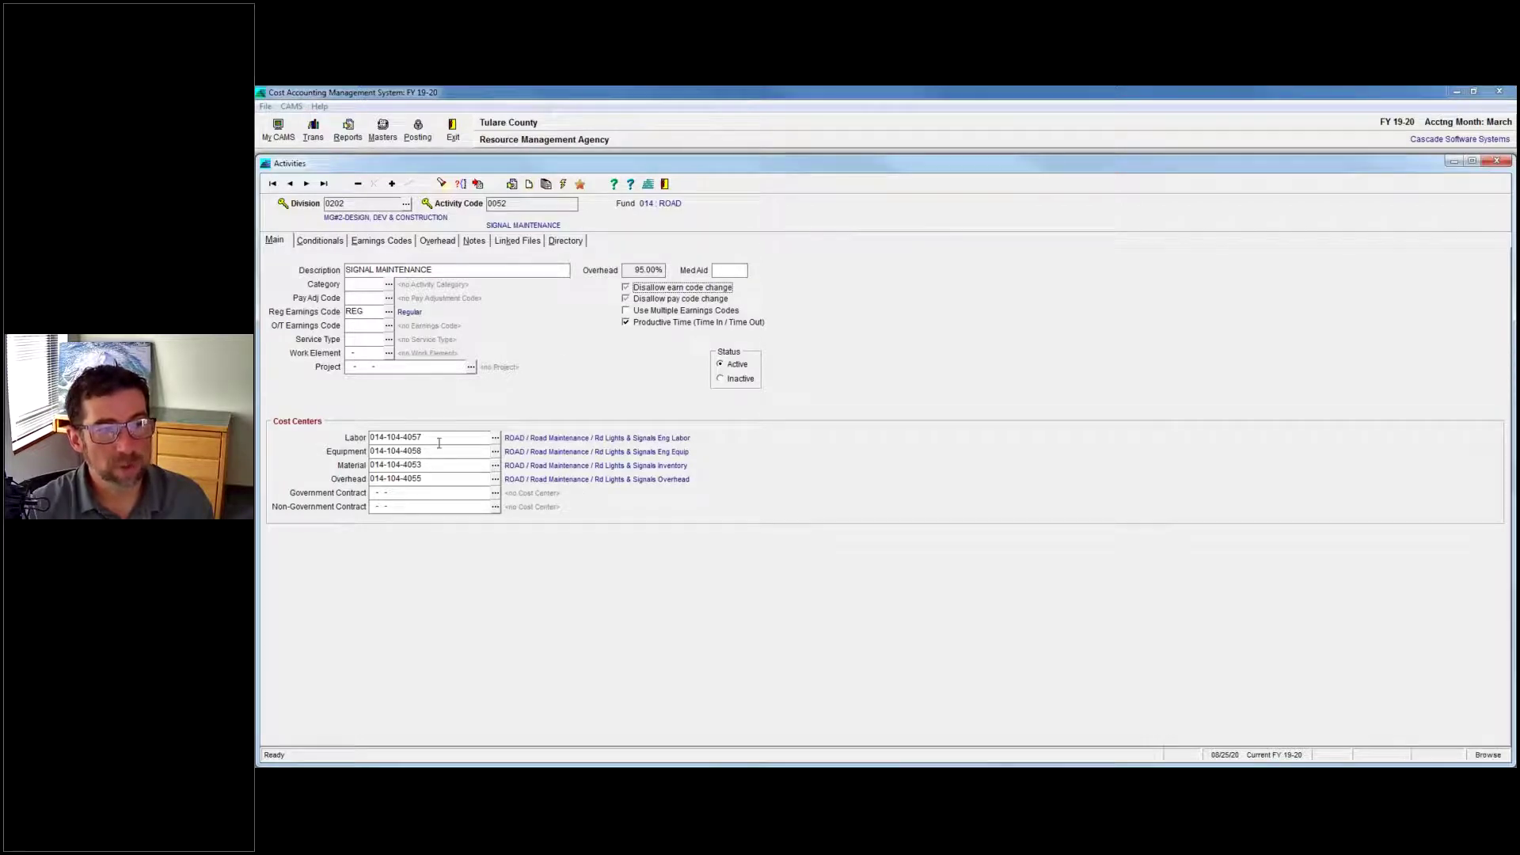
Select the Labor cost center, move to the Overhead cost center, then bring up the question list.
left_click_drag(441, 438, 365, 438)
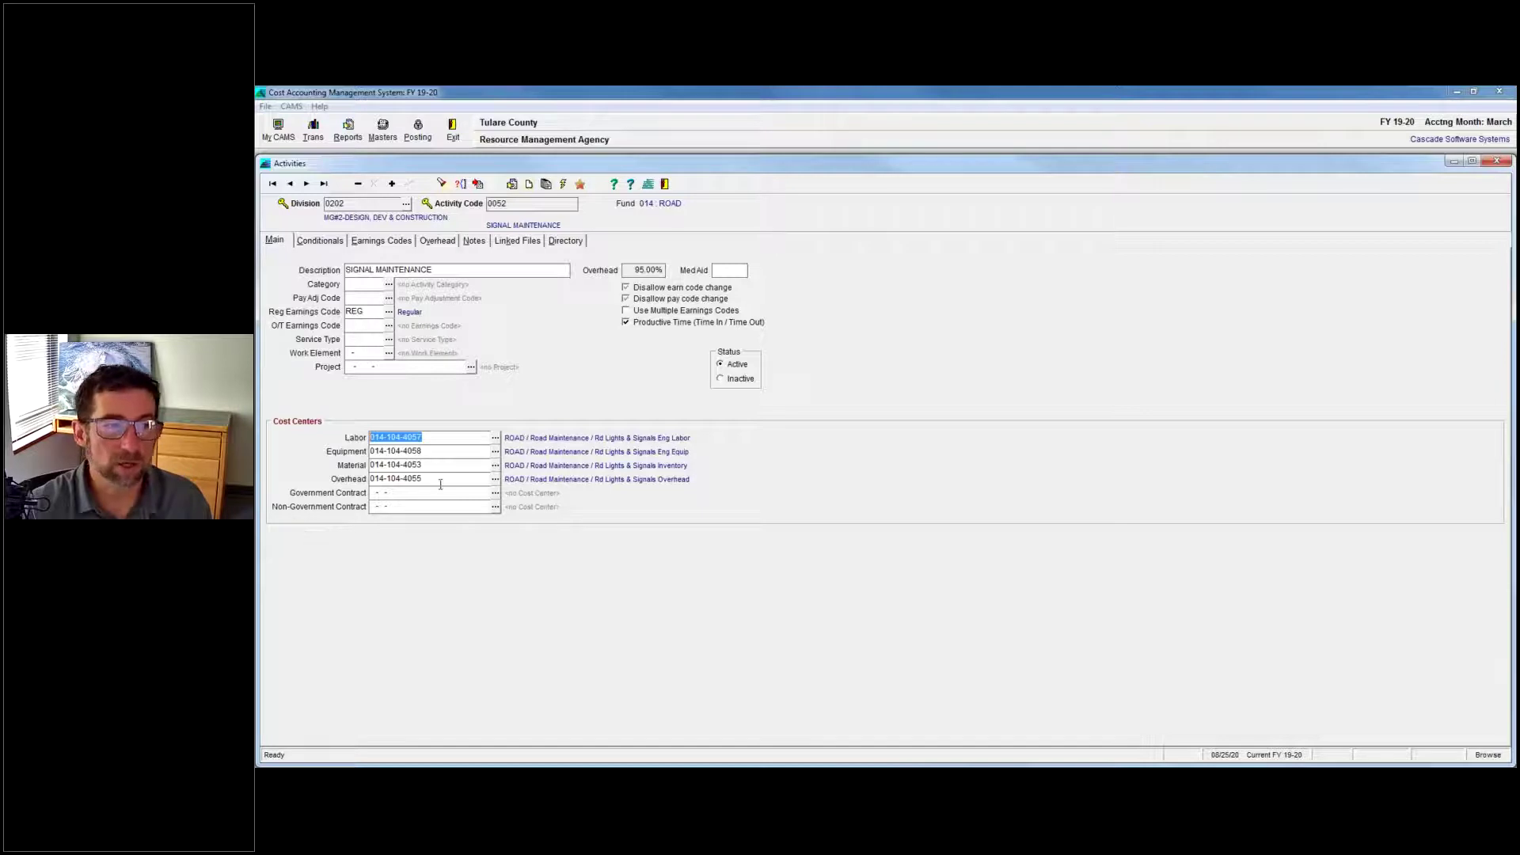
key("Tab")
key("Tab")
key("Tab")
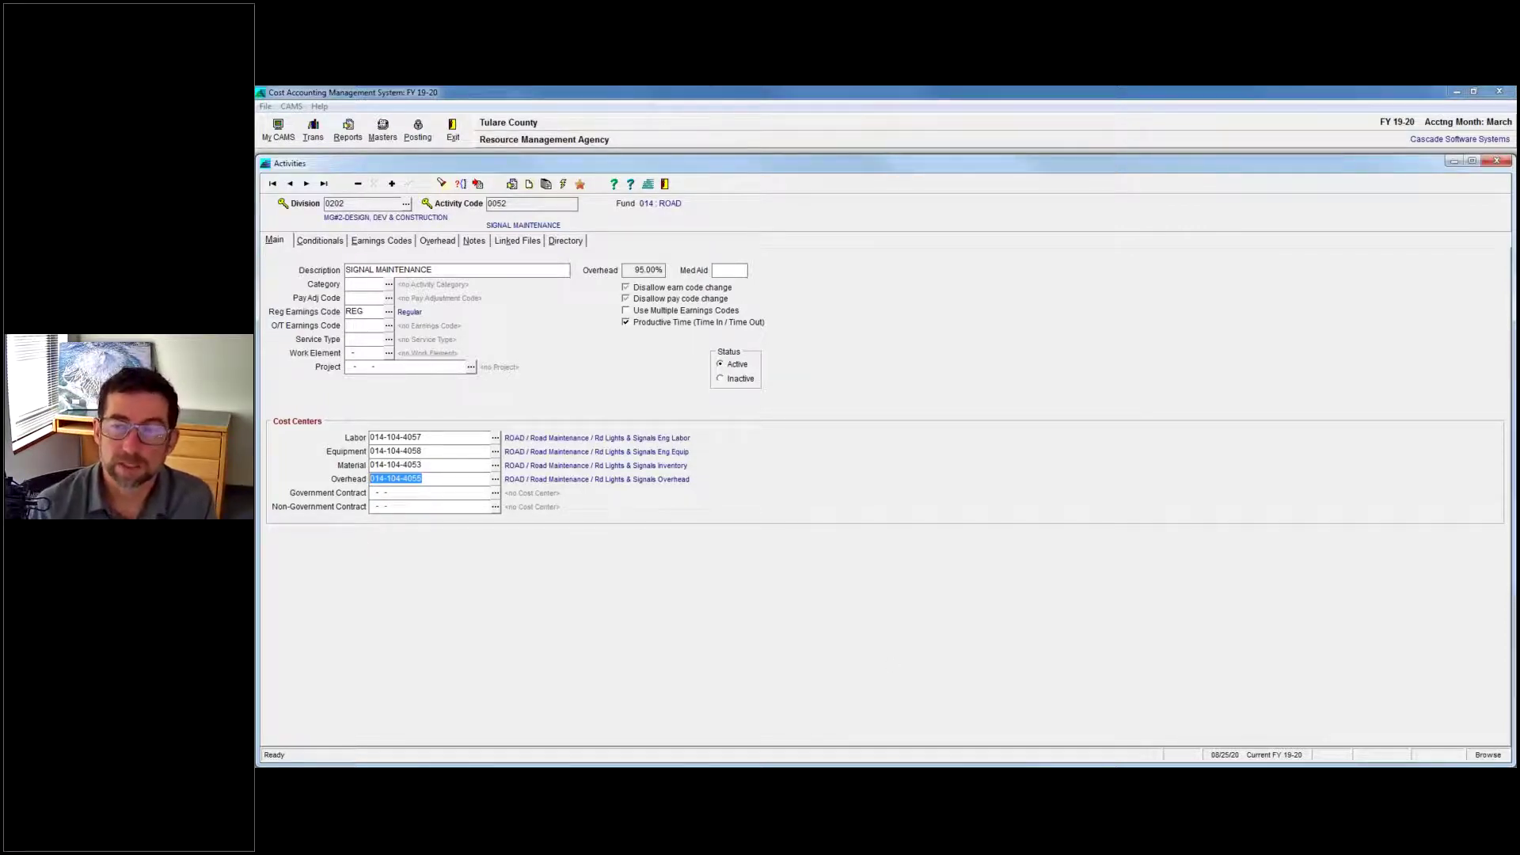
key("alt+Tab")
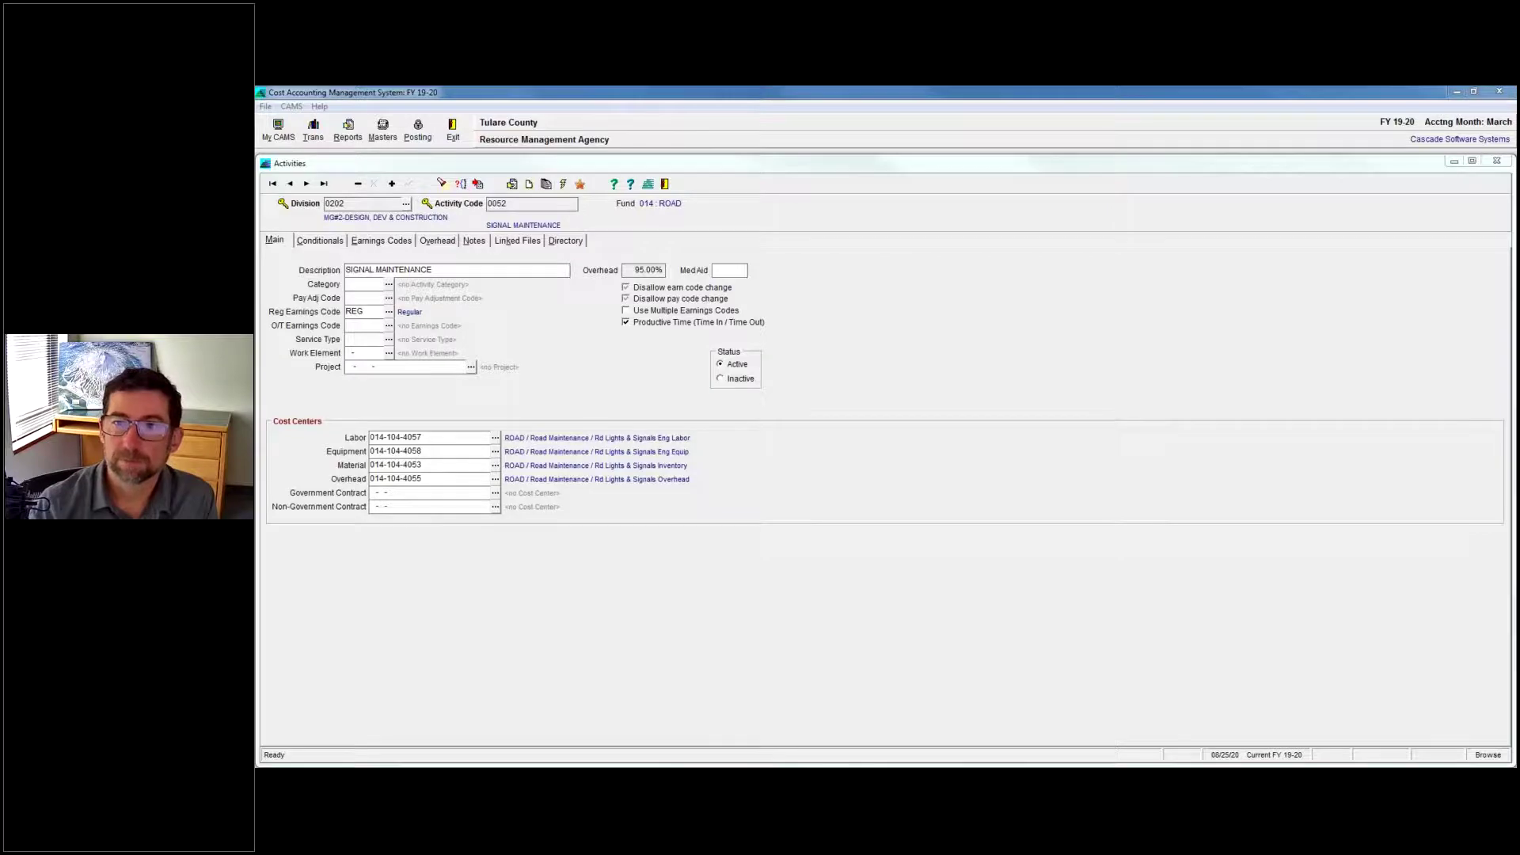
key("alt+Tab")
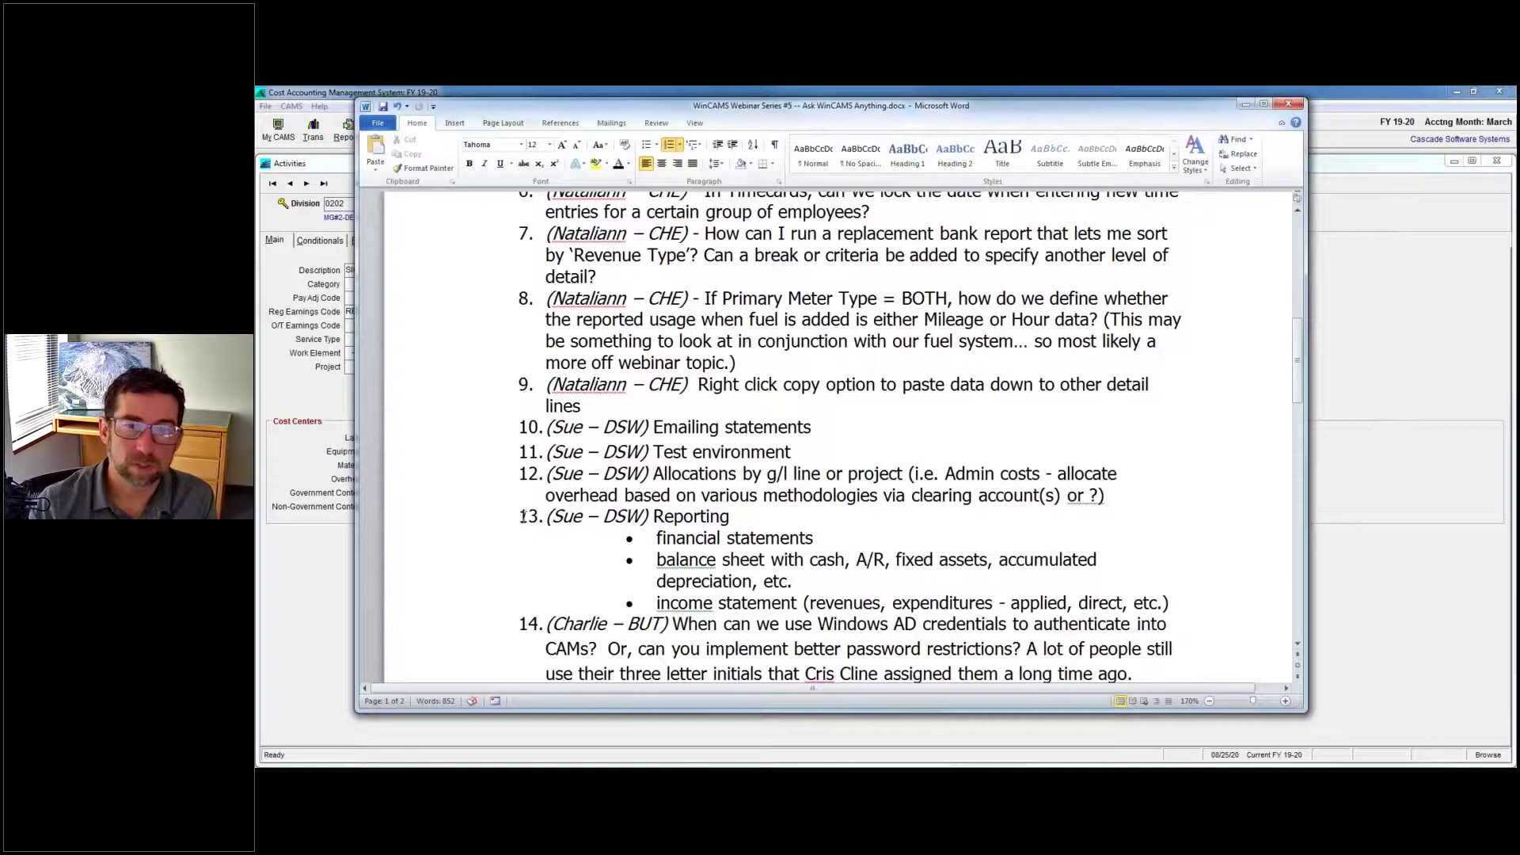
Alt+Tab from Word back to the Signal Maintenance activity record.
key("alt+Tab")
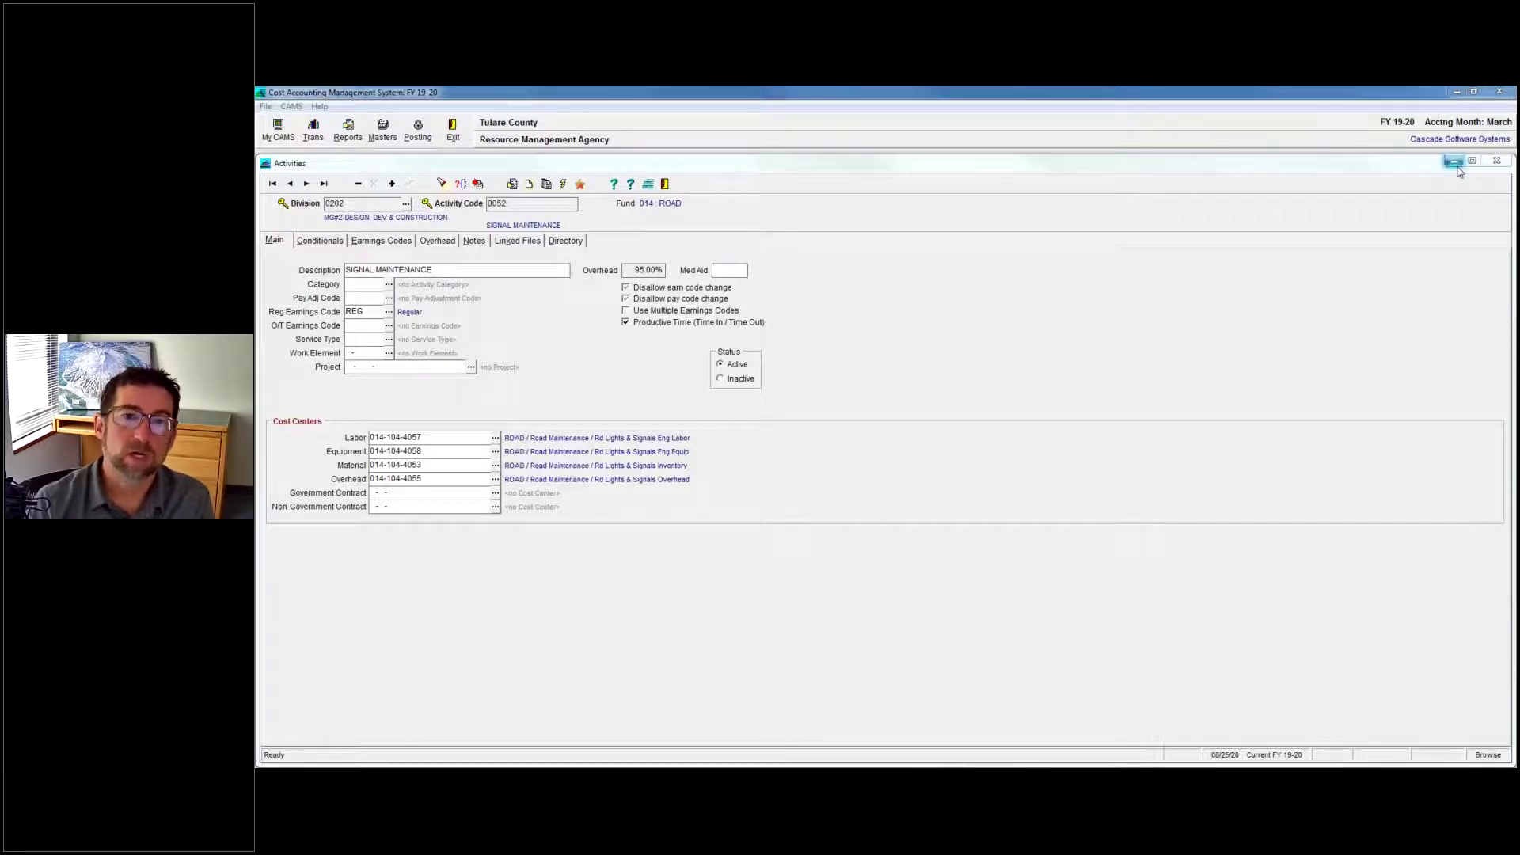
Close the Activities window for activity 0052 Signal Maintenance.
left_click(1497, 161)
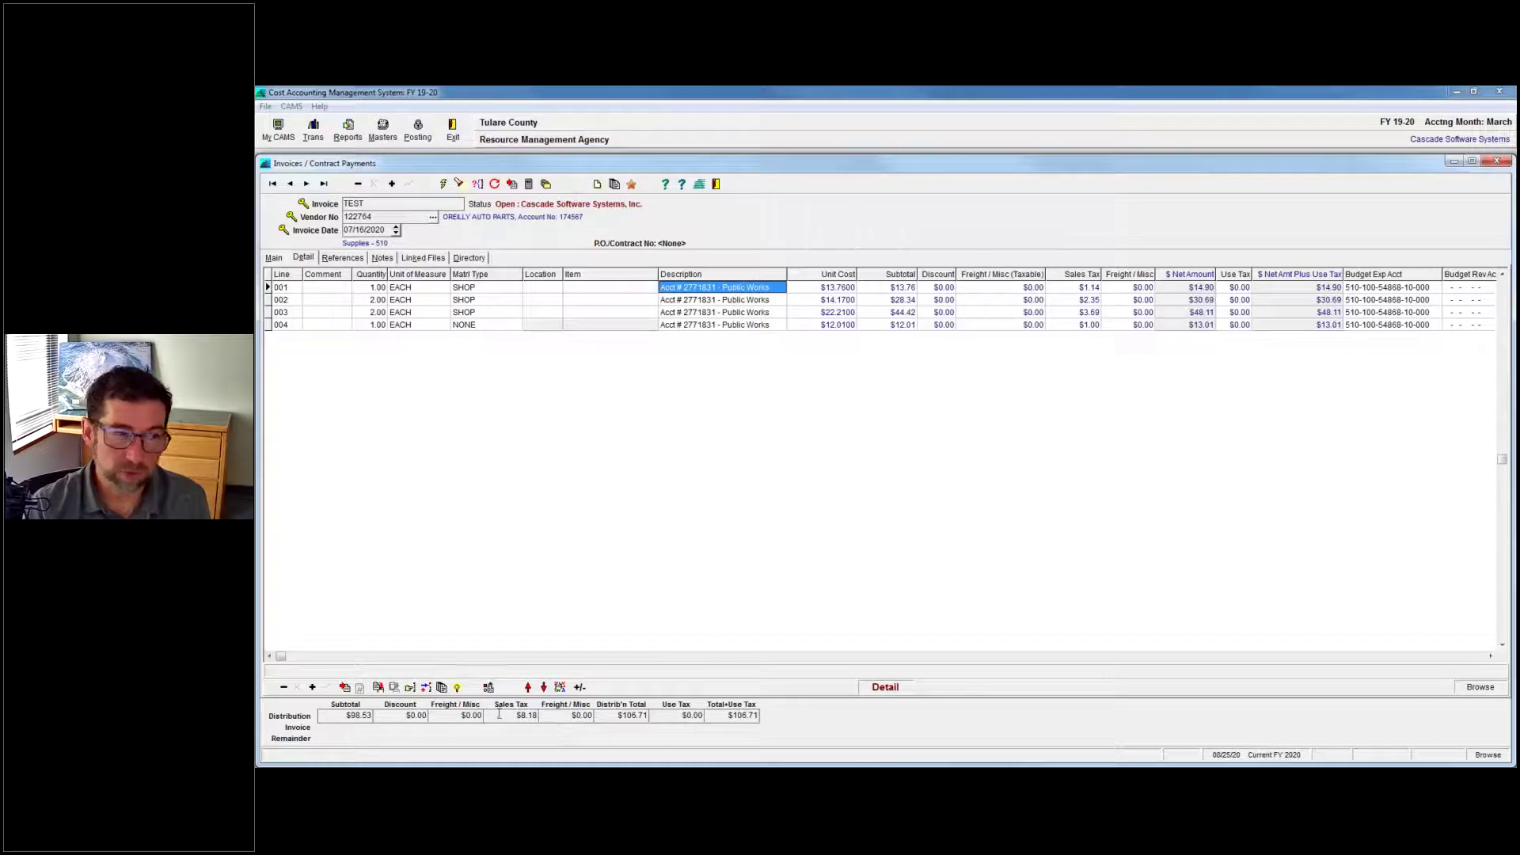
Create distribution code 1 described 'test' from invoice TEST's four detail lines and confirm the import.
left_click(424, 689)
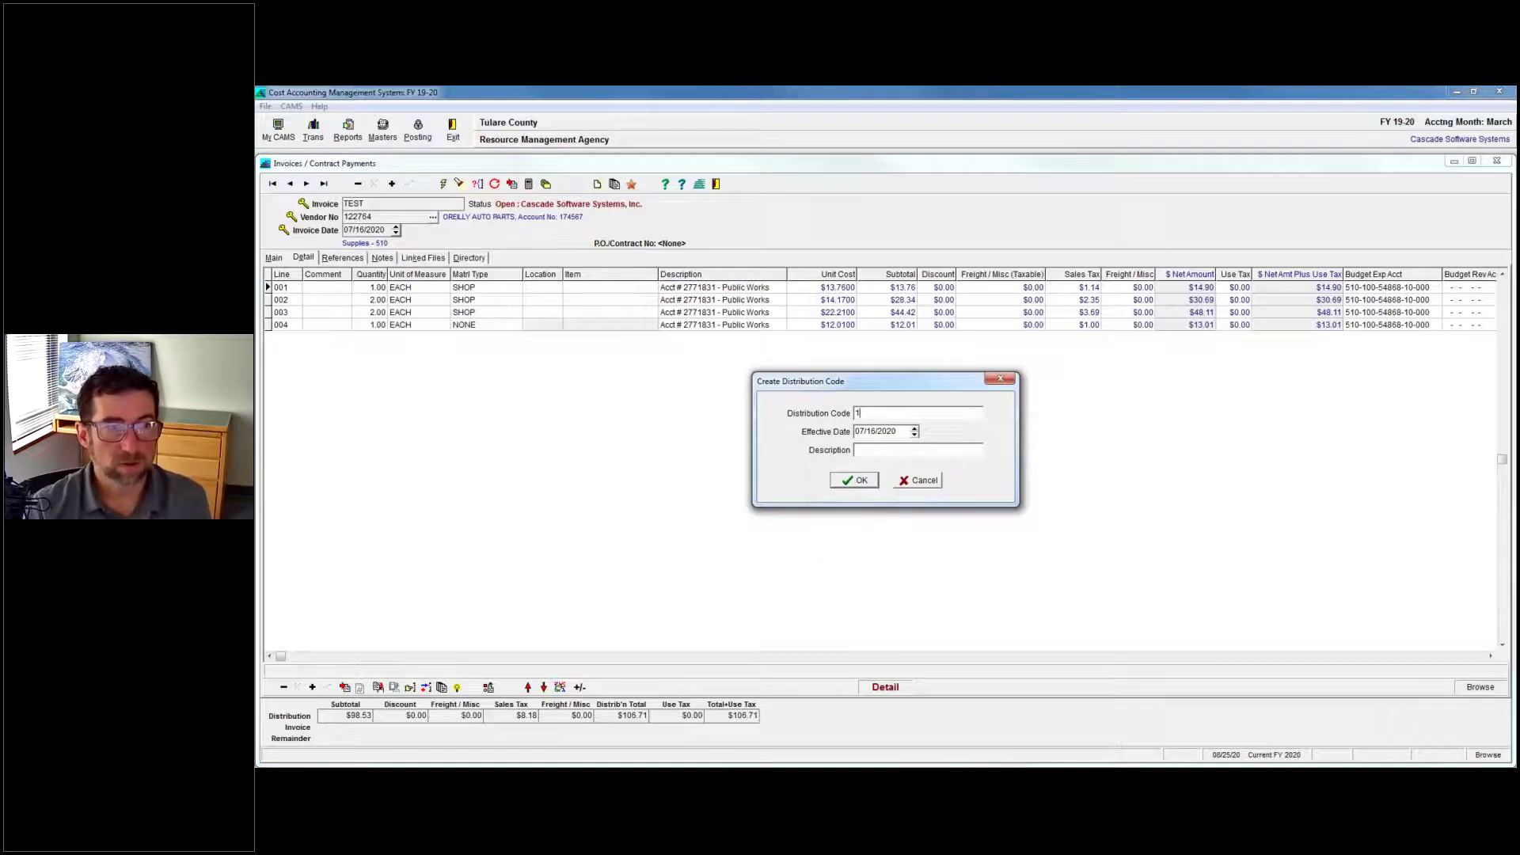
type("test")
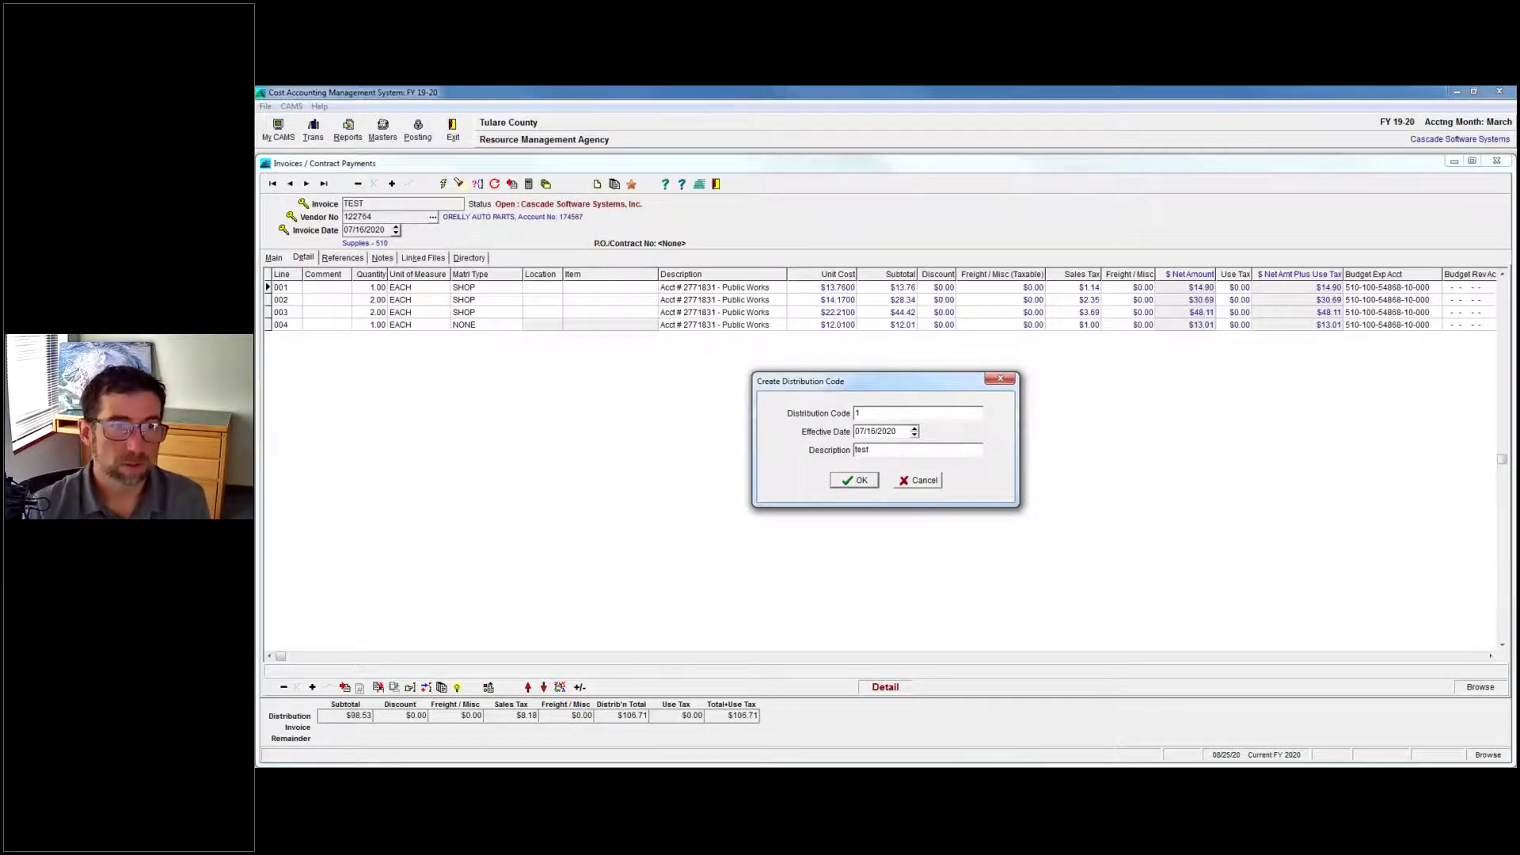
left_click(856, 481)
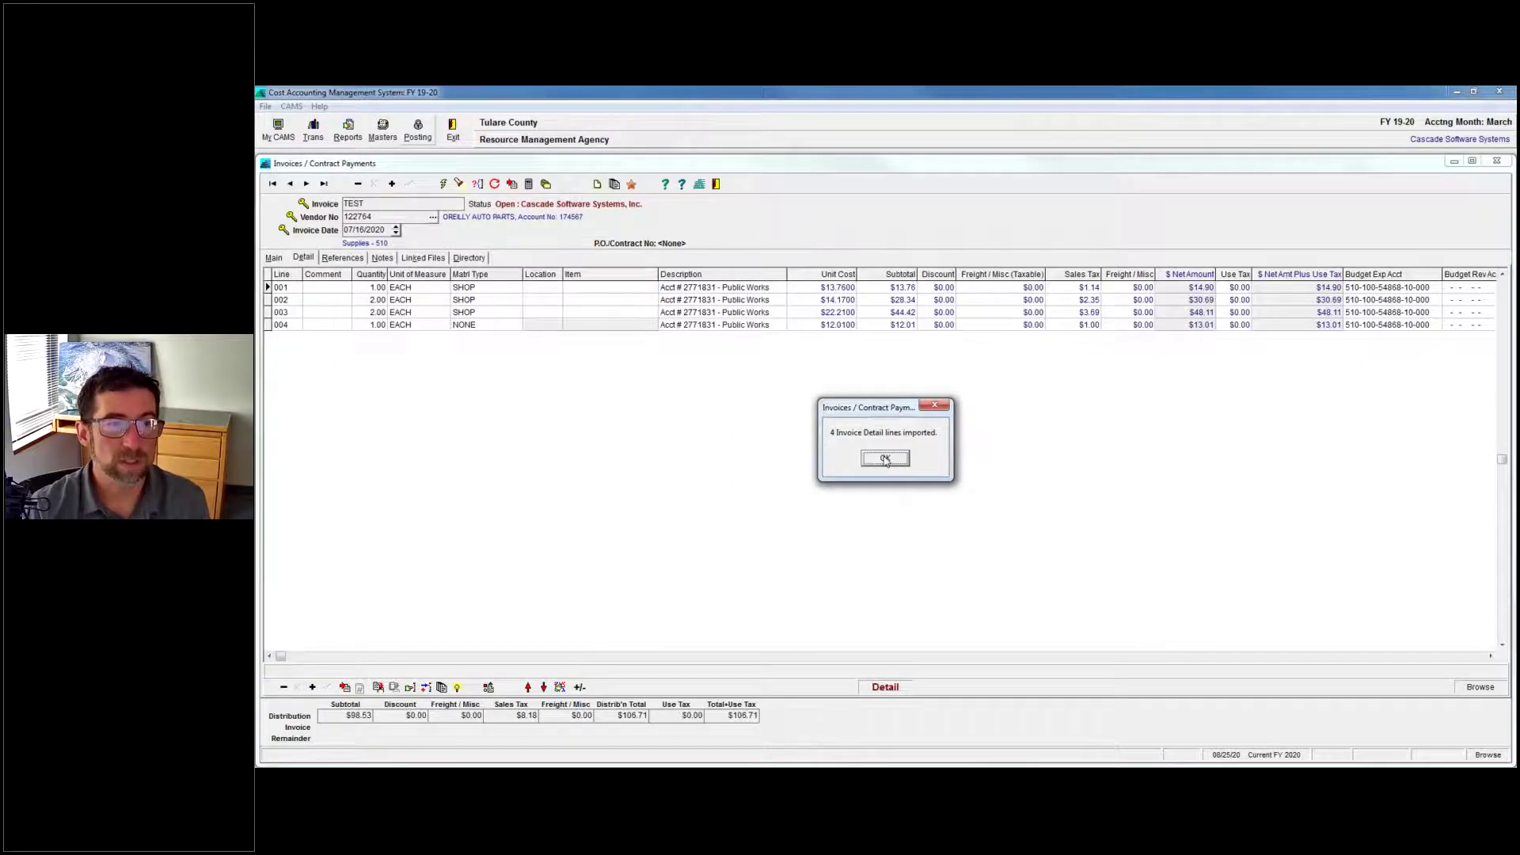
left_click(885, 459)
left_click(300, 109)
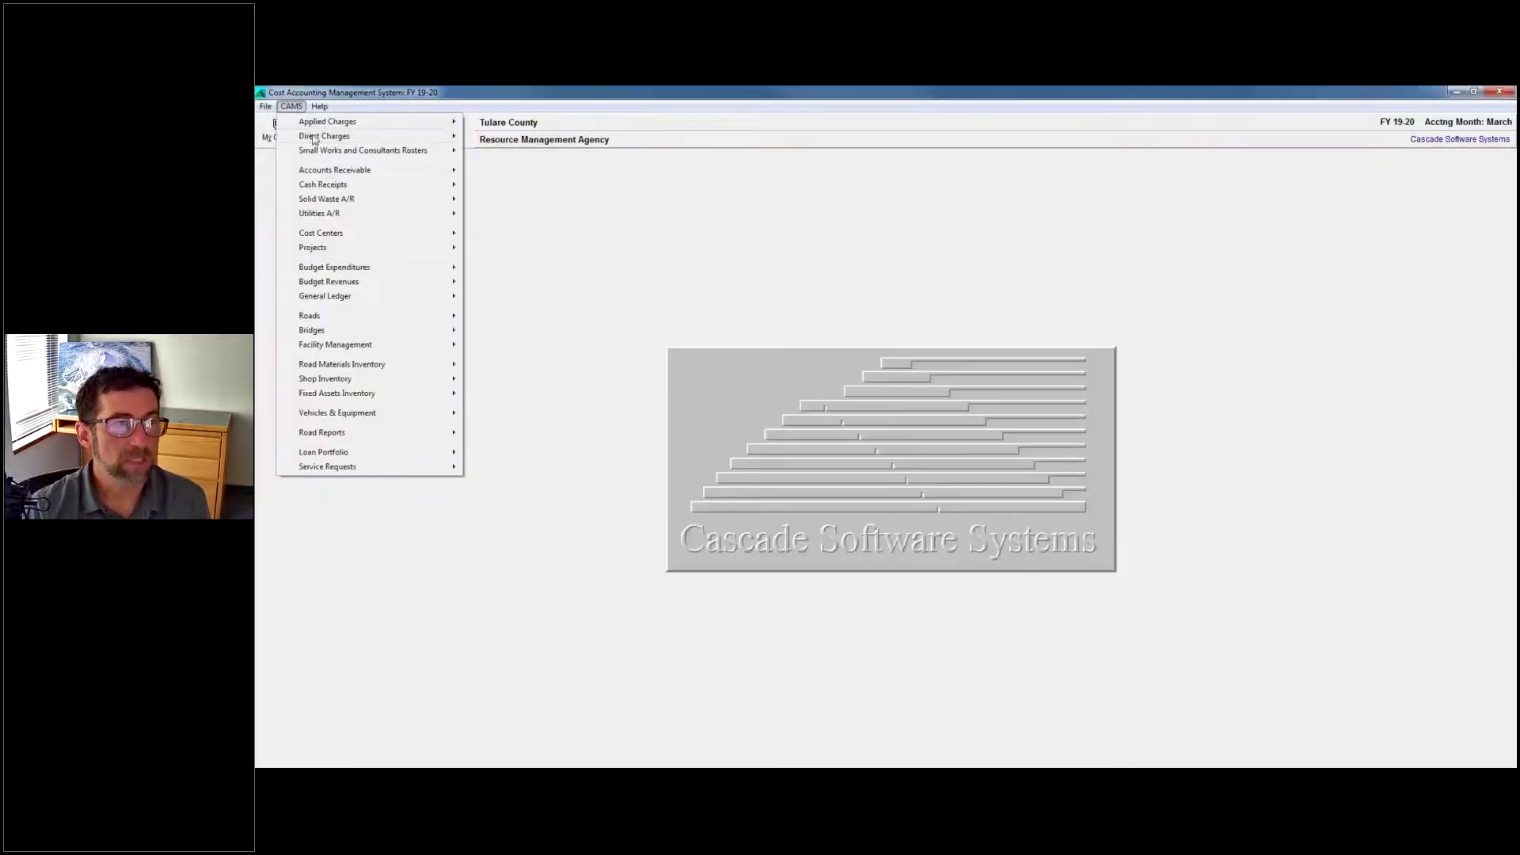
Browse the Tulare County distribution codes list, JMW PRUD and the last record, then close it.
mouse_move(315, 139)
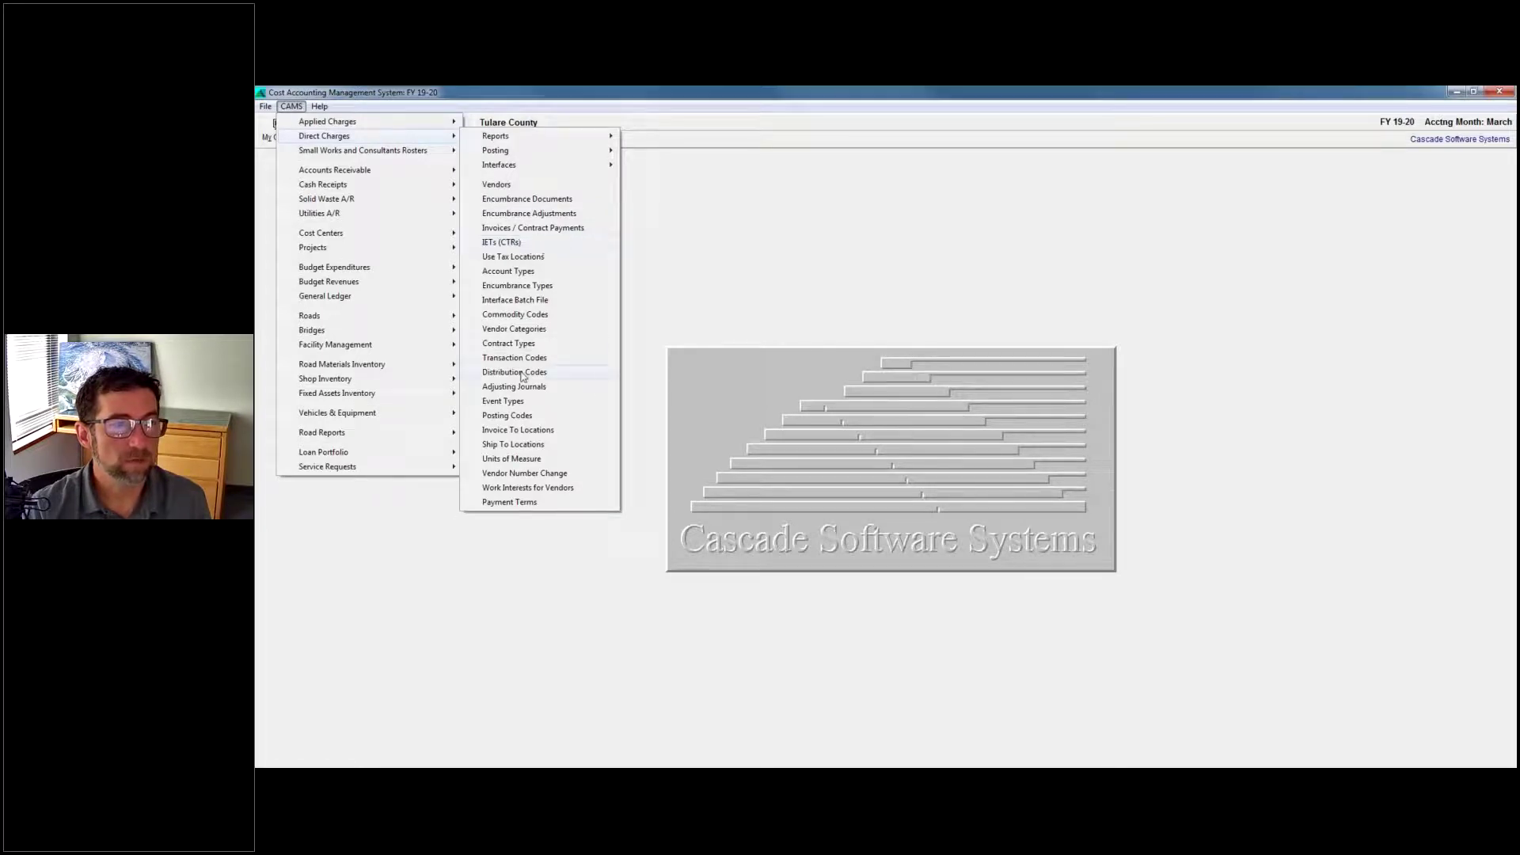
left_click(515, 372)
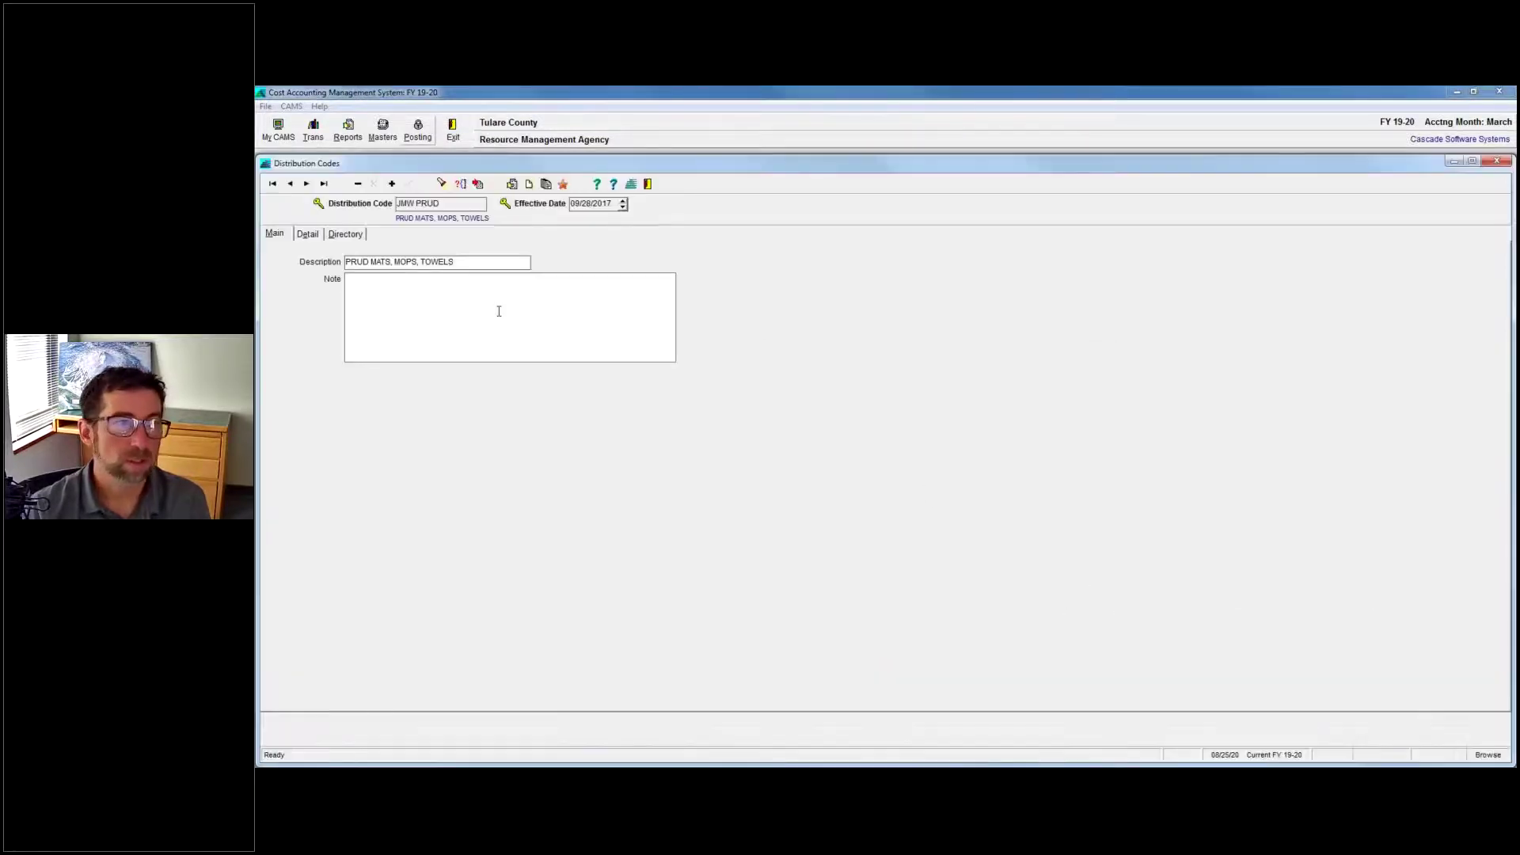
left_click(355, 235)
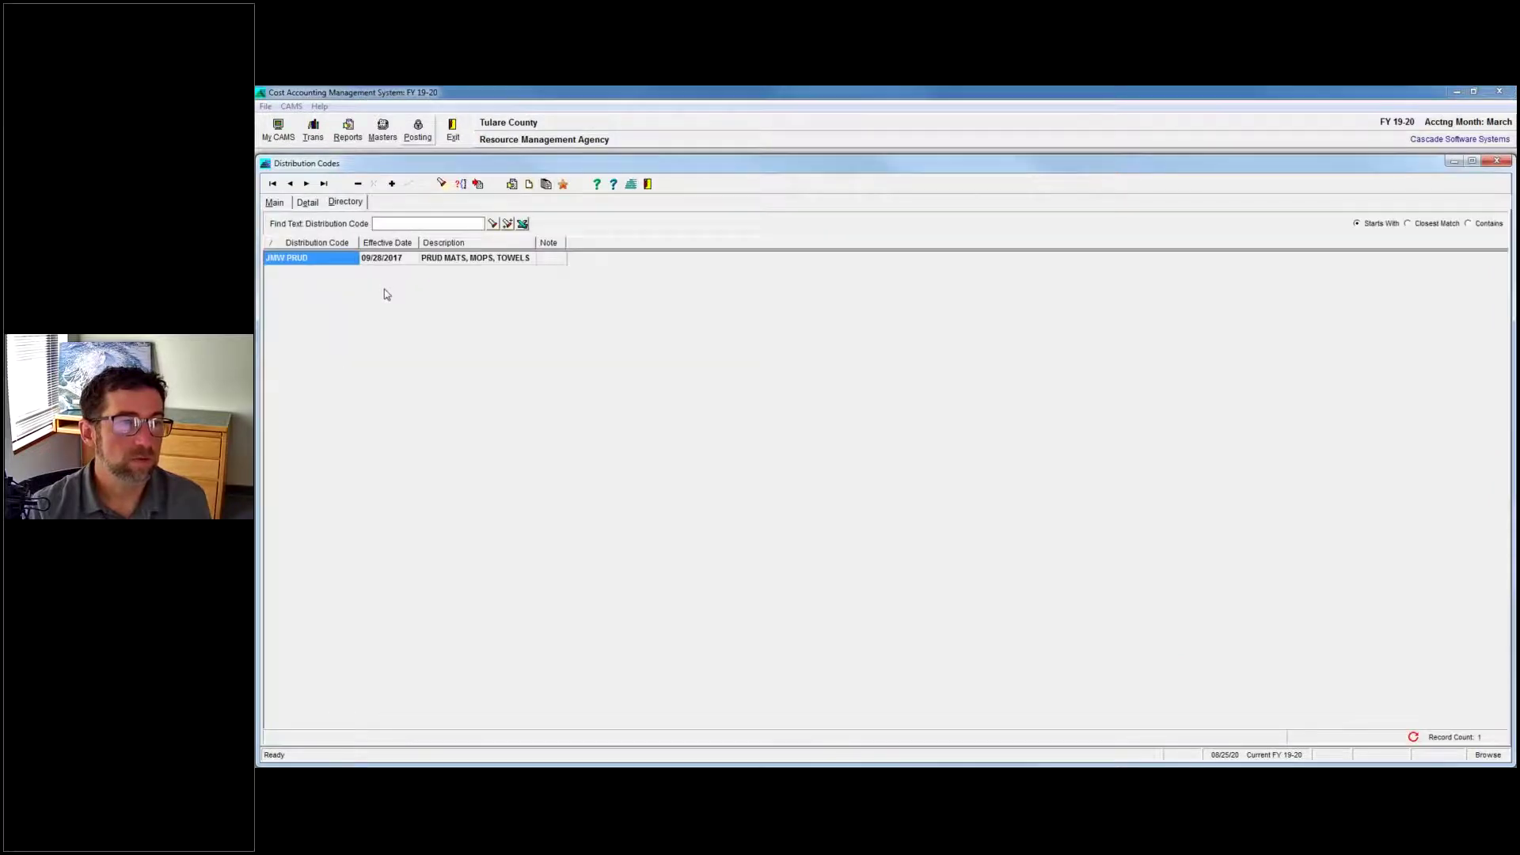
left_click(282, 203)
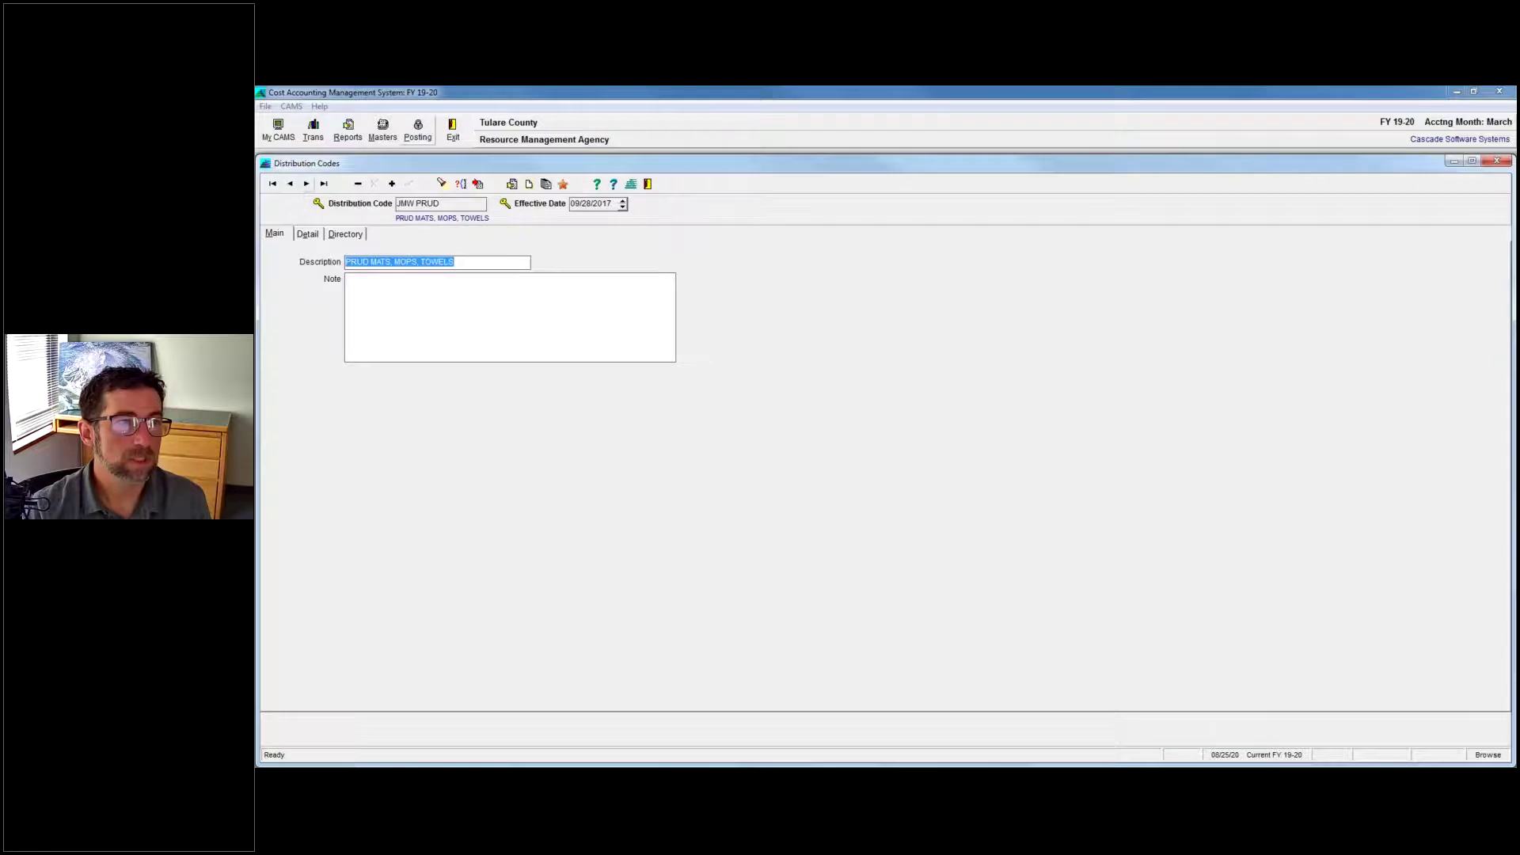
left_click(306, 183)
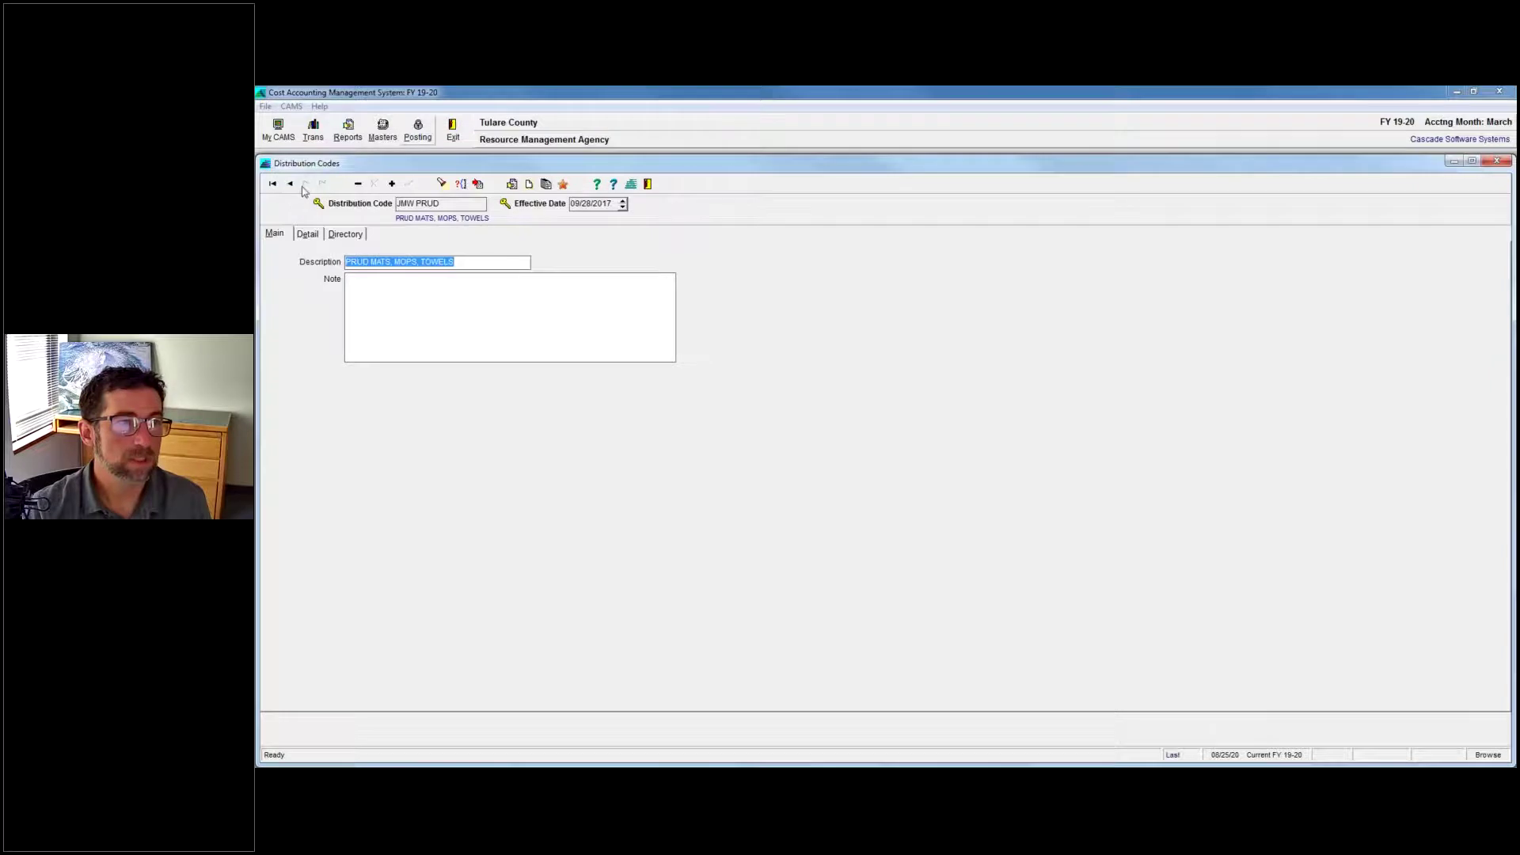
left_click(1455, 162)
Minimize the Tulare window, switch to Chelan County FY 2020, and open its Distribution Codes.
left_click(1457, 92)
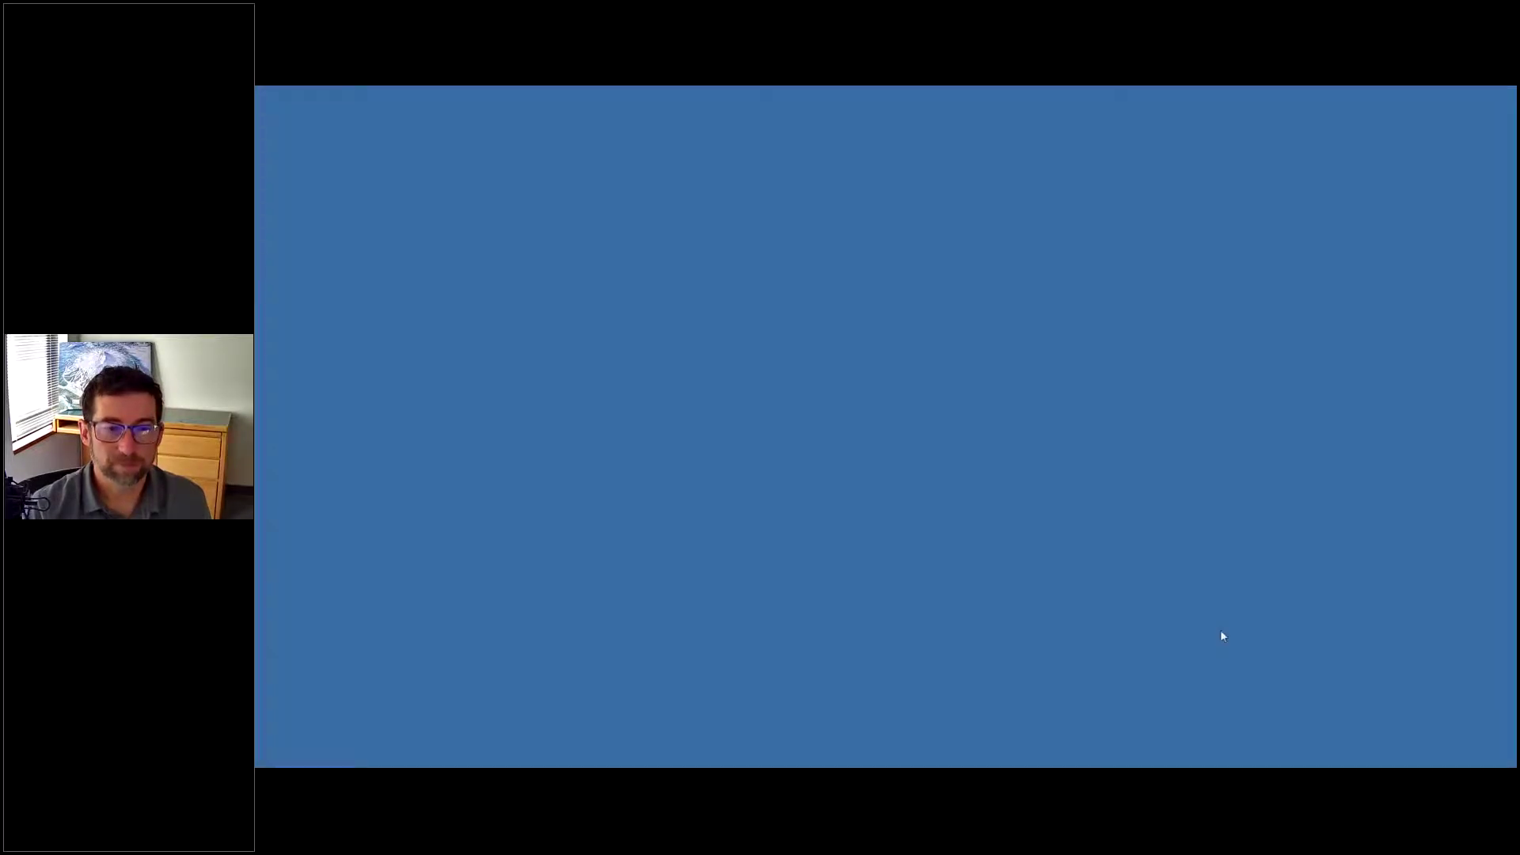
left_click(1212, 720)
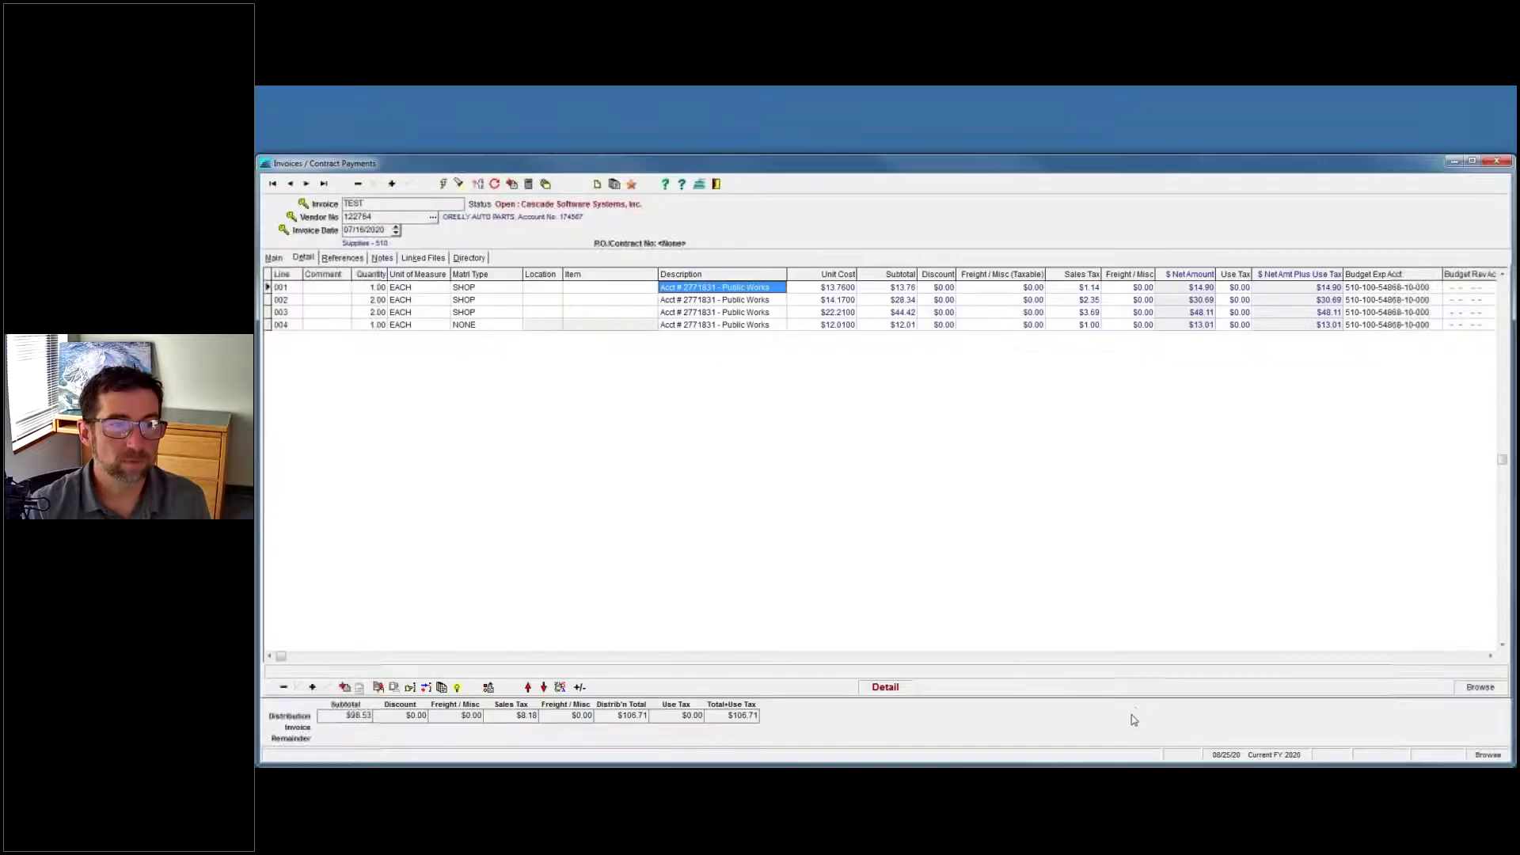
mouse_move(993, 754)
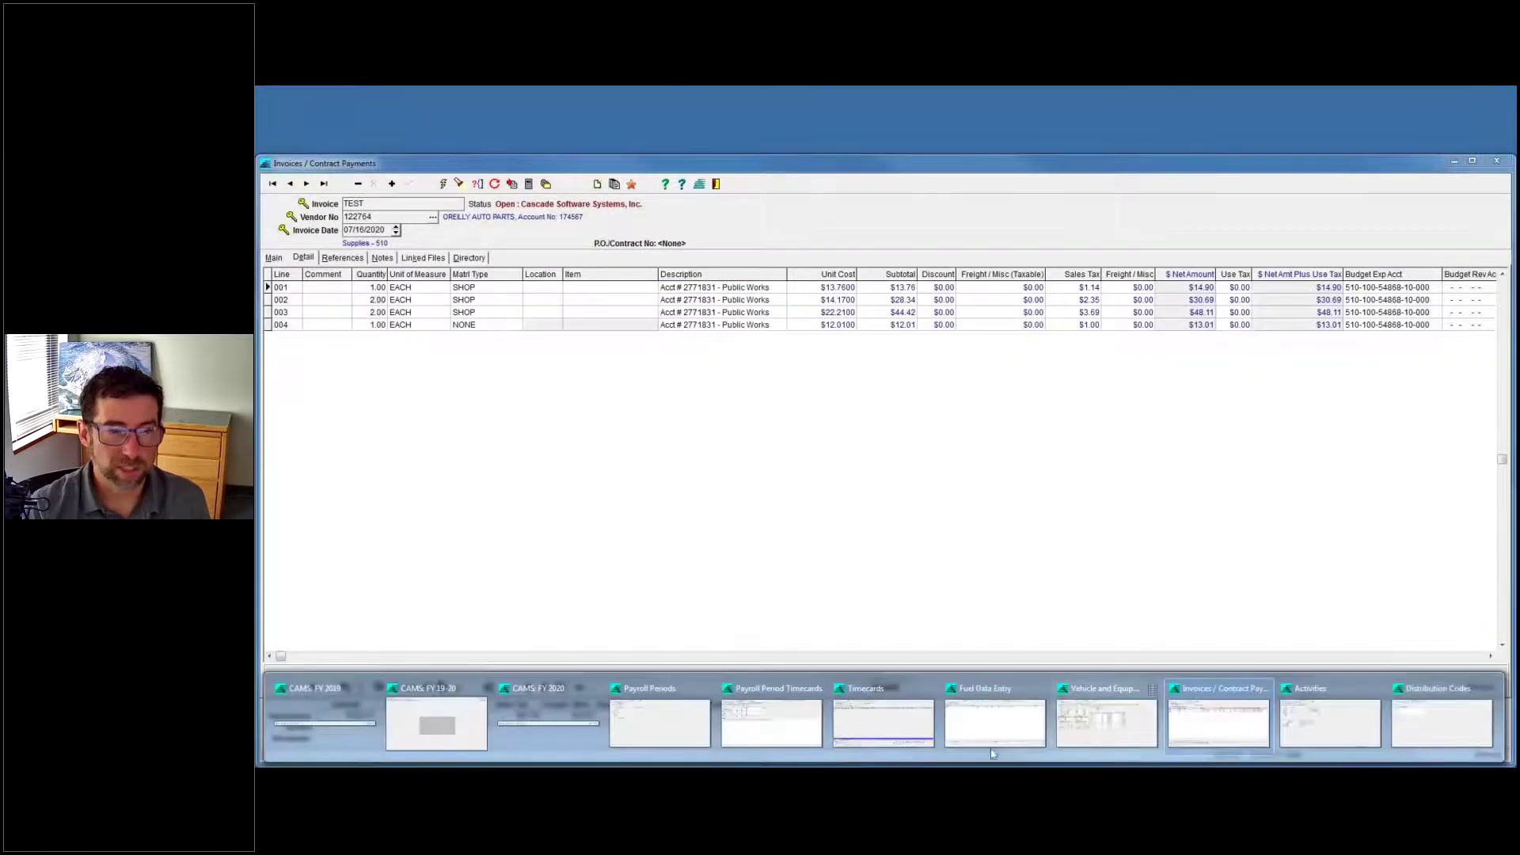
left_click(465, 736)
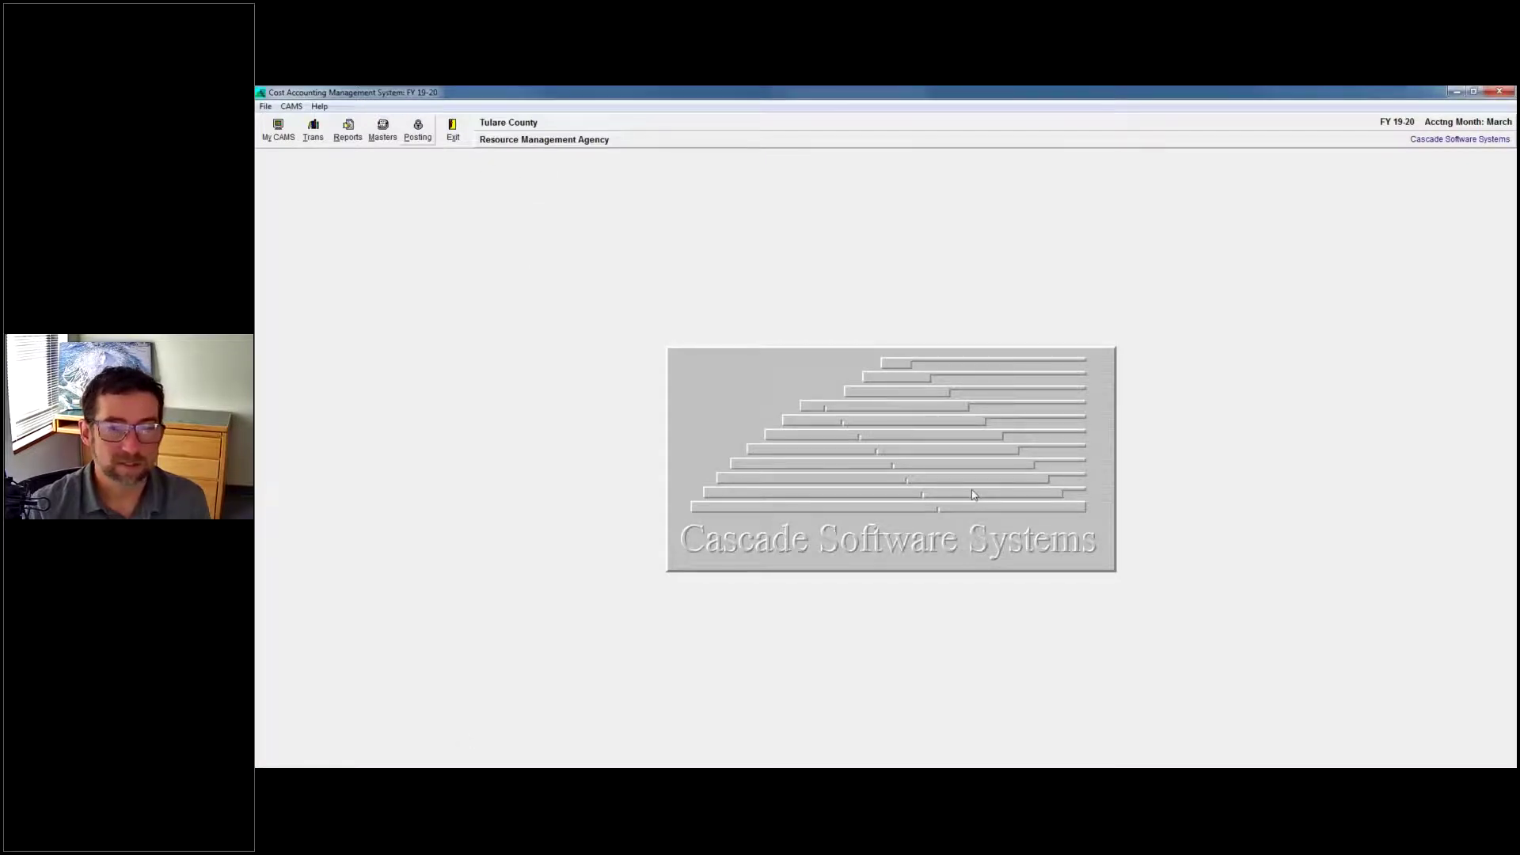
mouse_move(911, 764)
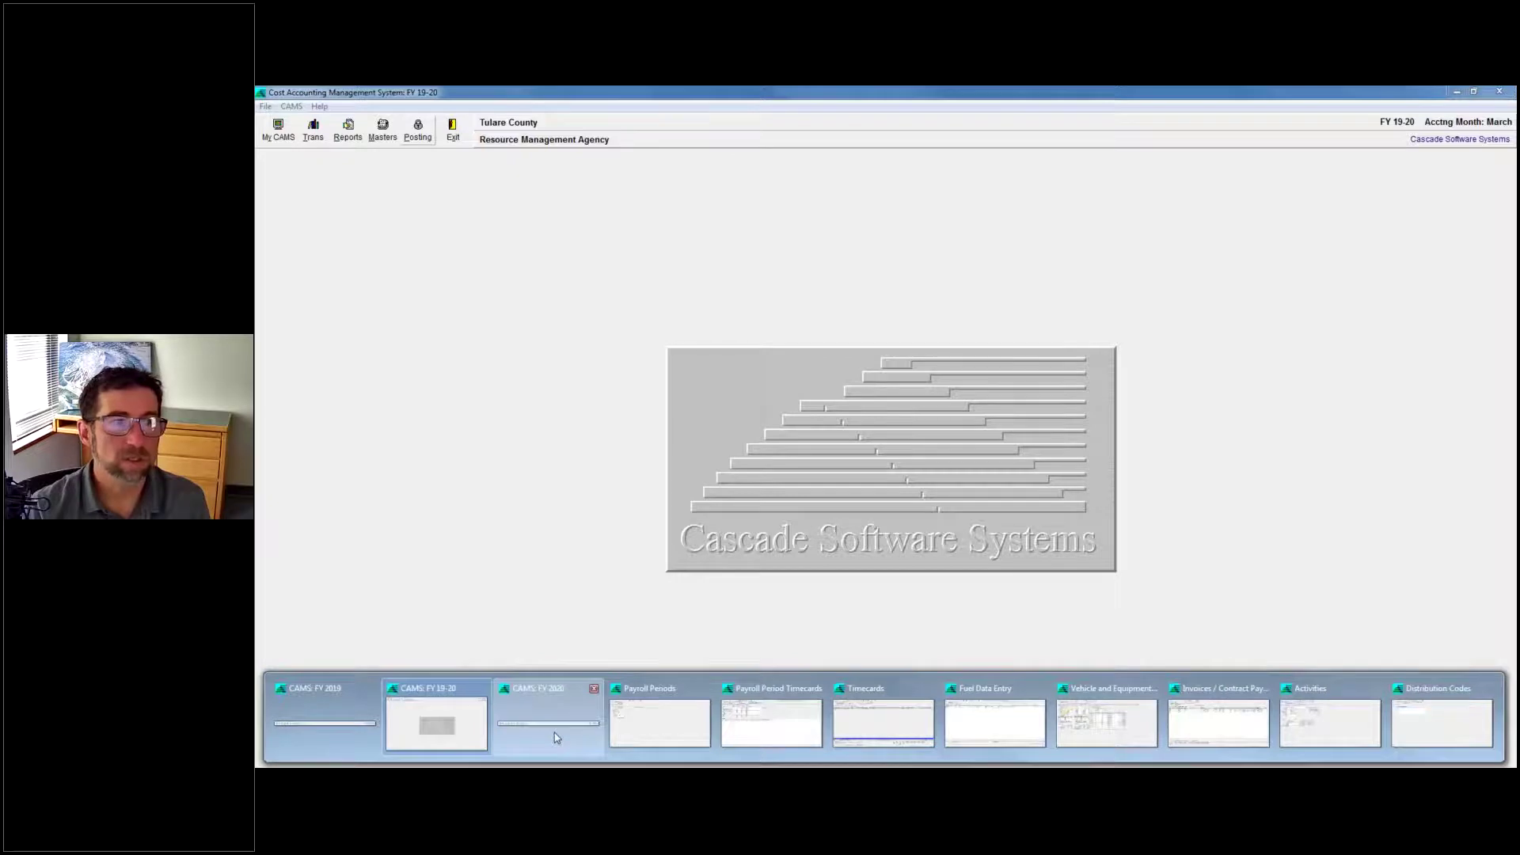
left_click(1460, 92)
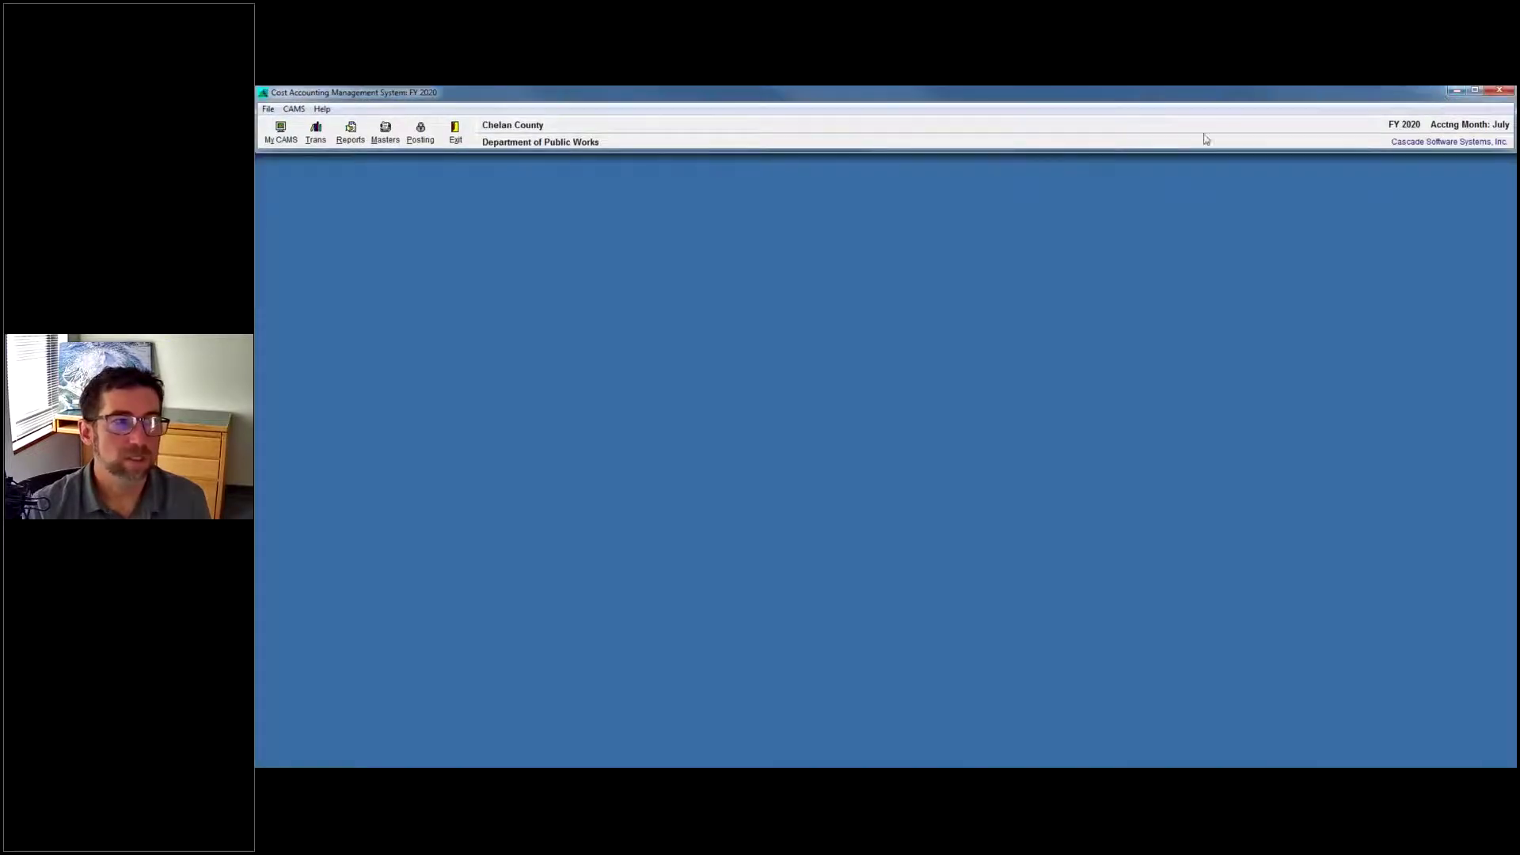
left_click(294, 108)
mouse_move(396, 139)
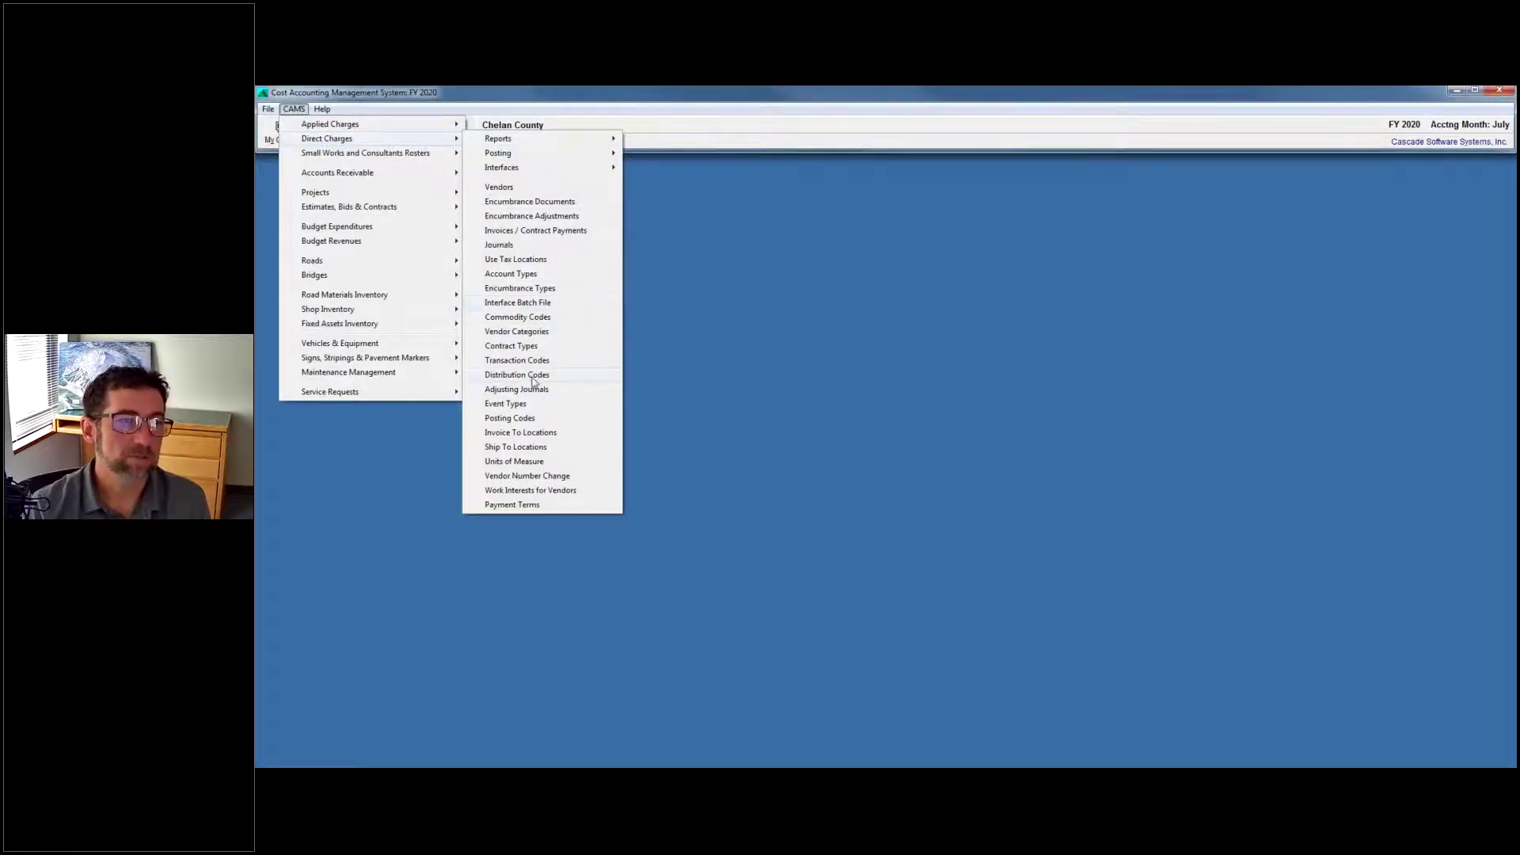
left_click(801, 411)
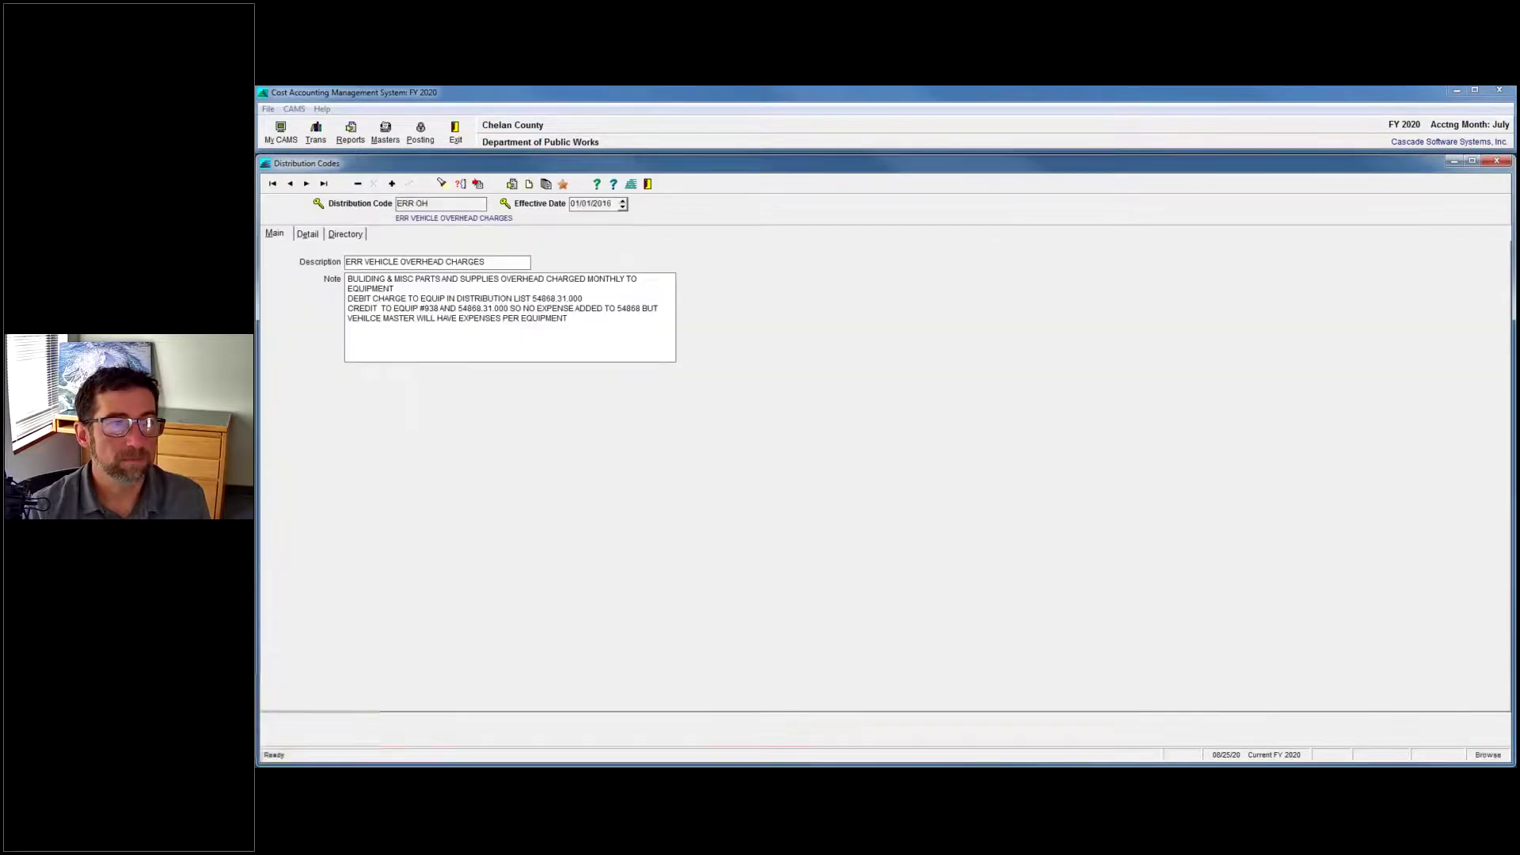
Open code 1 'test' and check its four W172 lines' percentages (28.76%, 45.08%, 12.20%) total 100%.
left_click(345, 234)
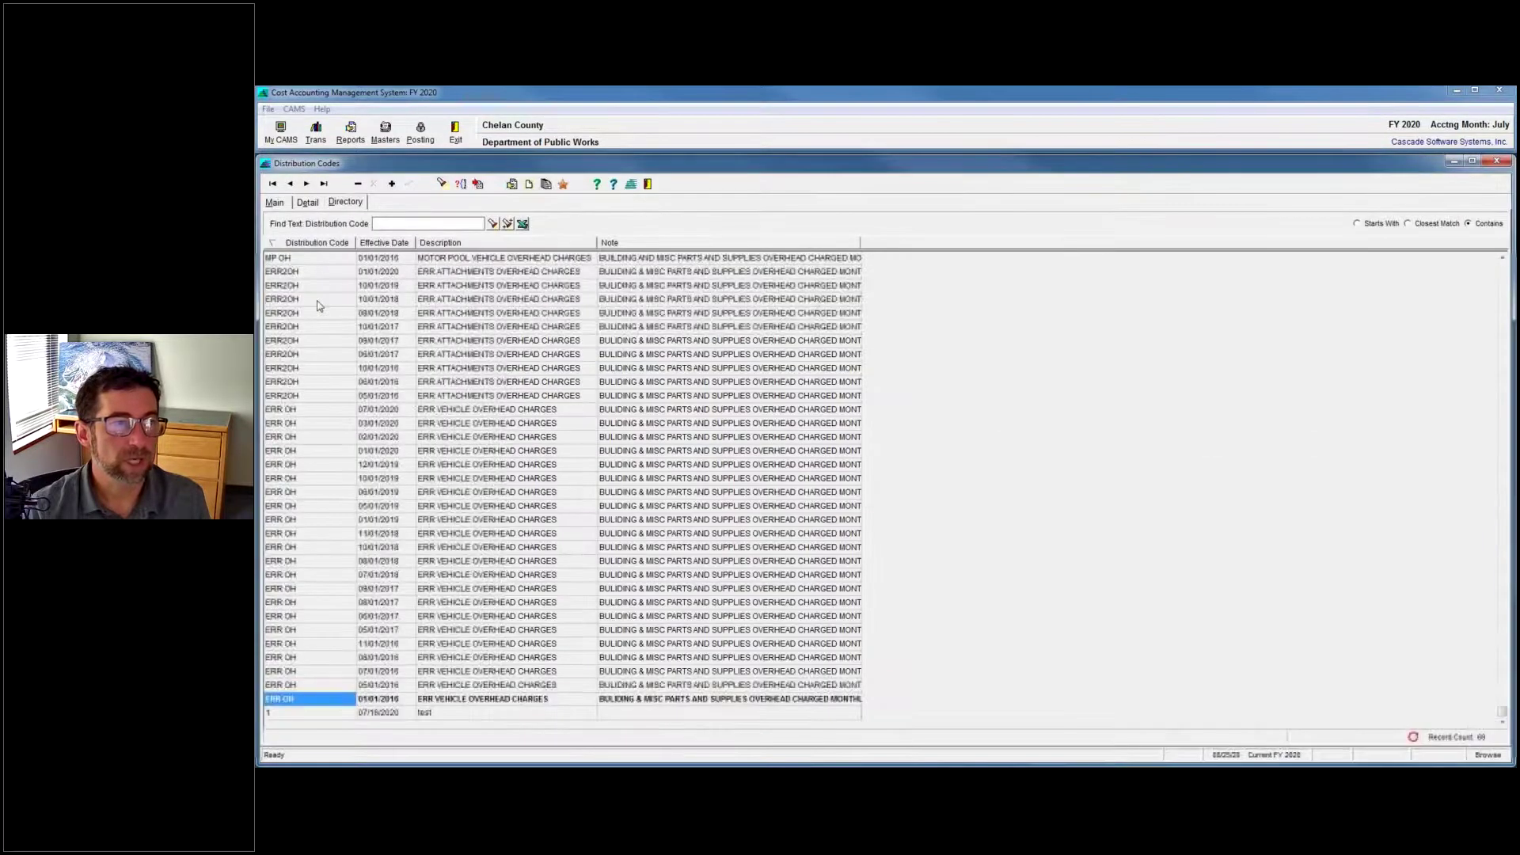
double_click(315, 714)
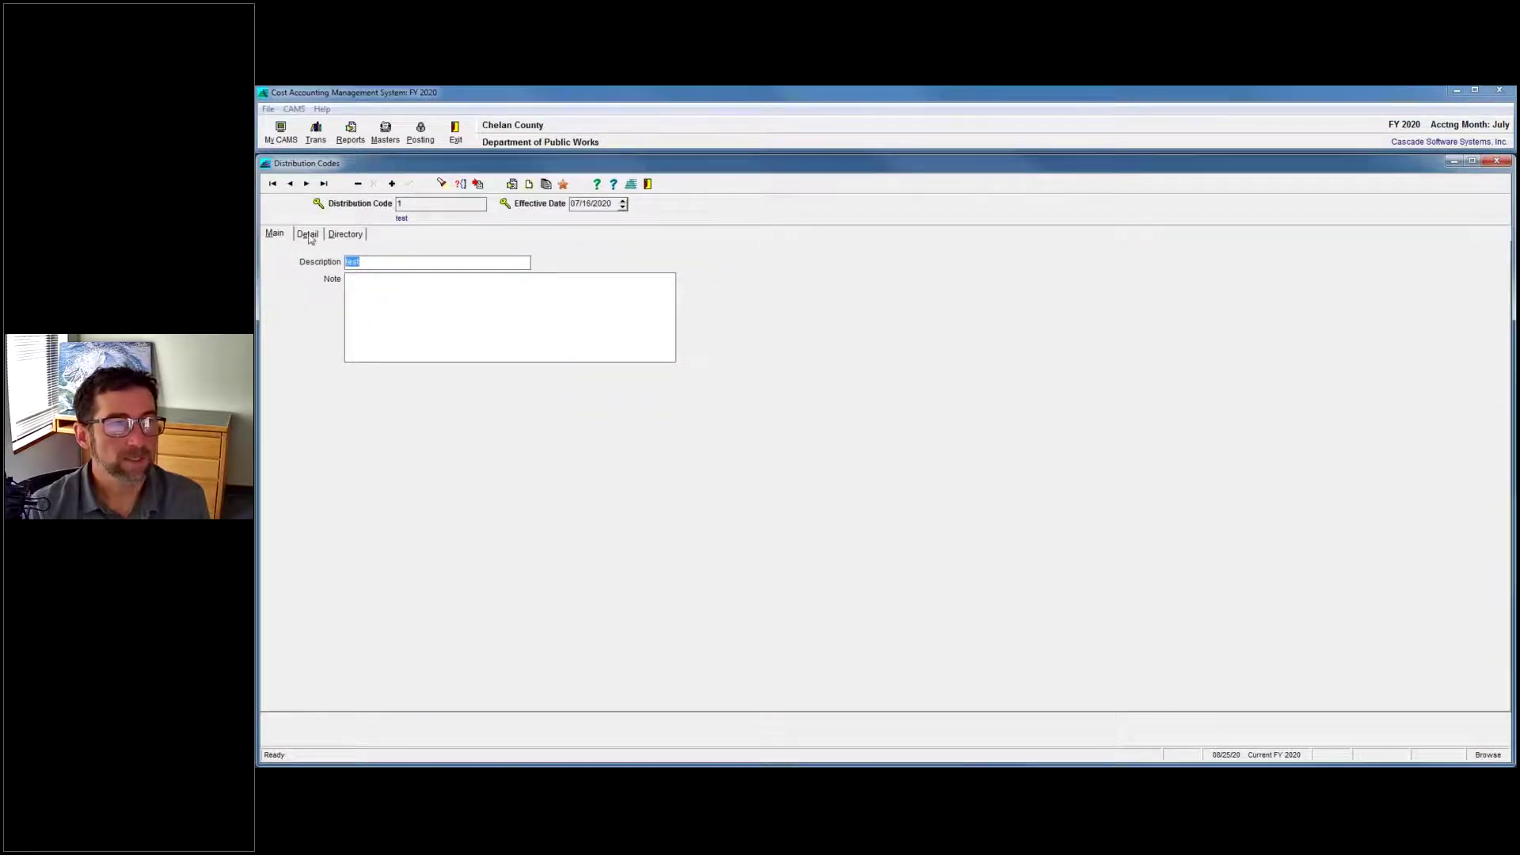
left_click(308, 233)
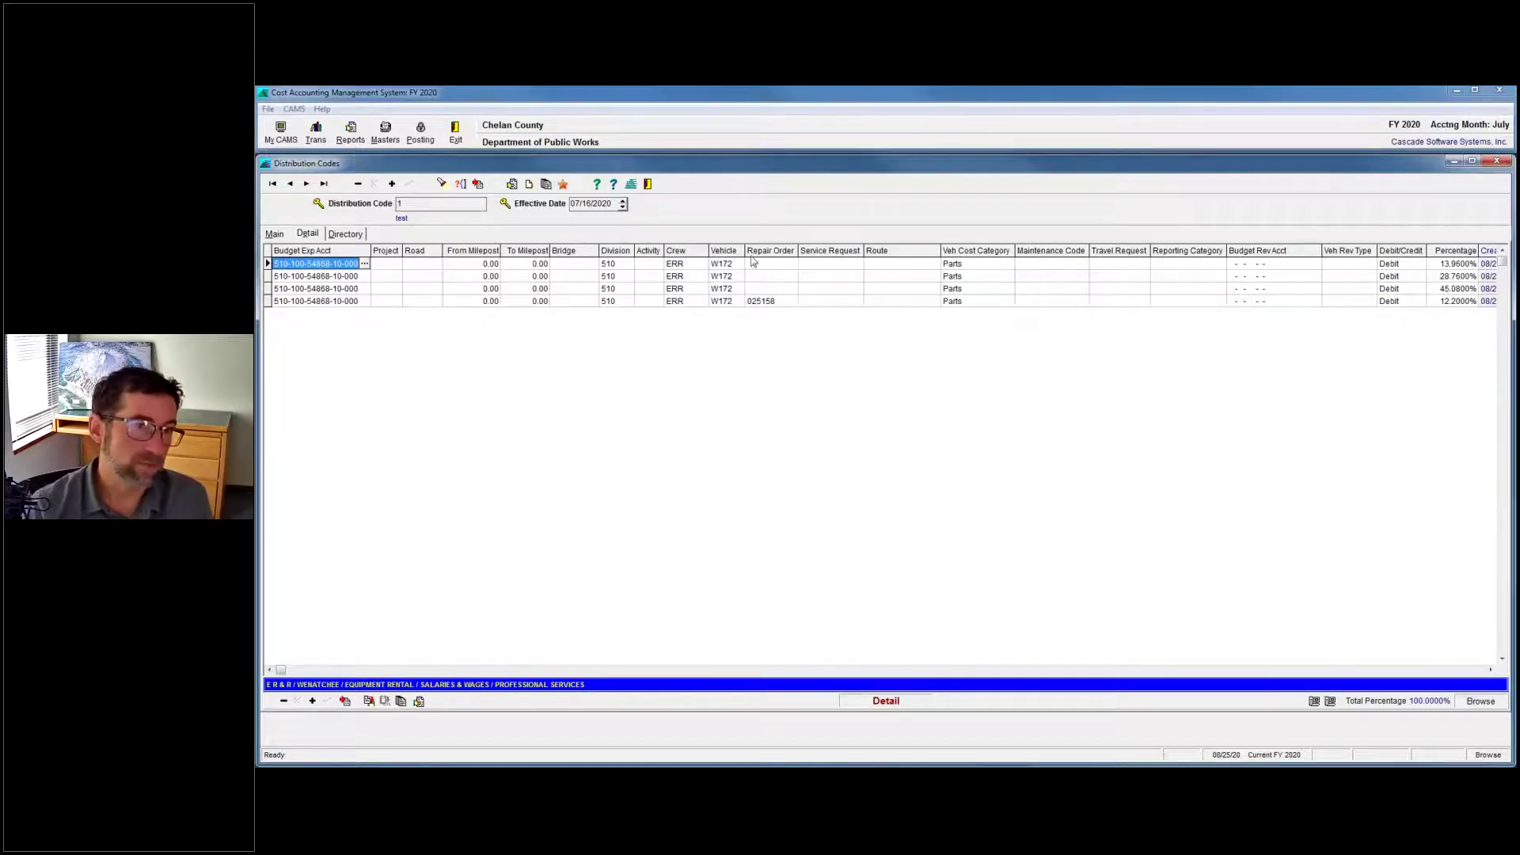
left_click(762, 301)
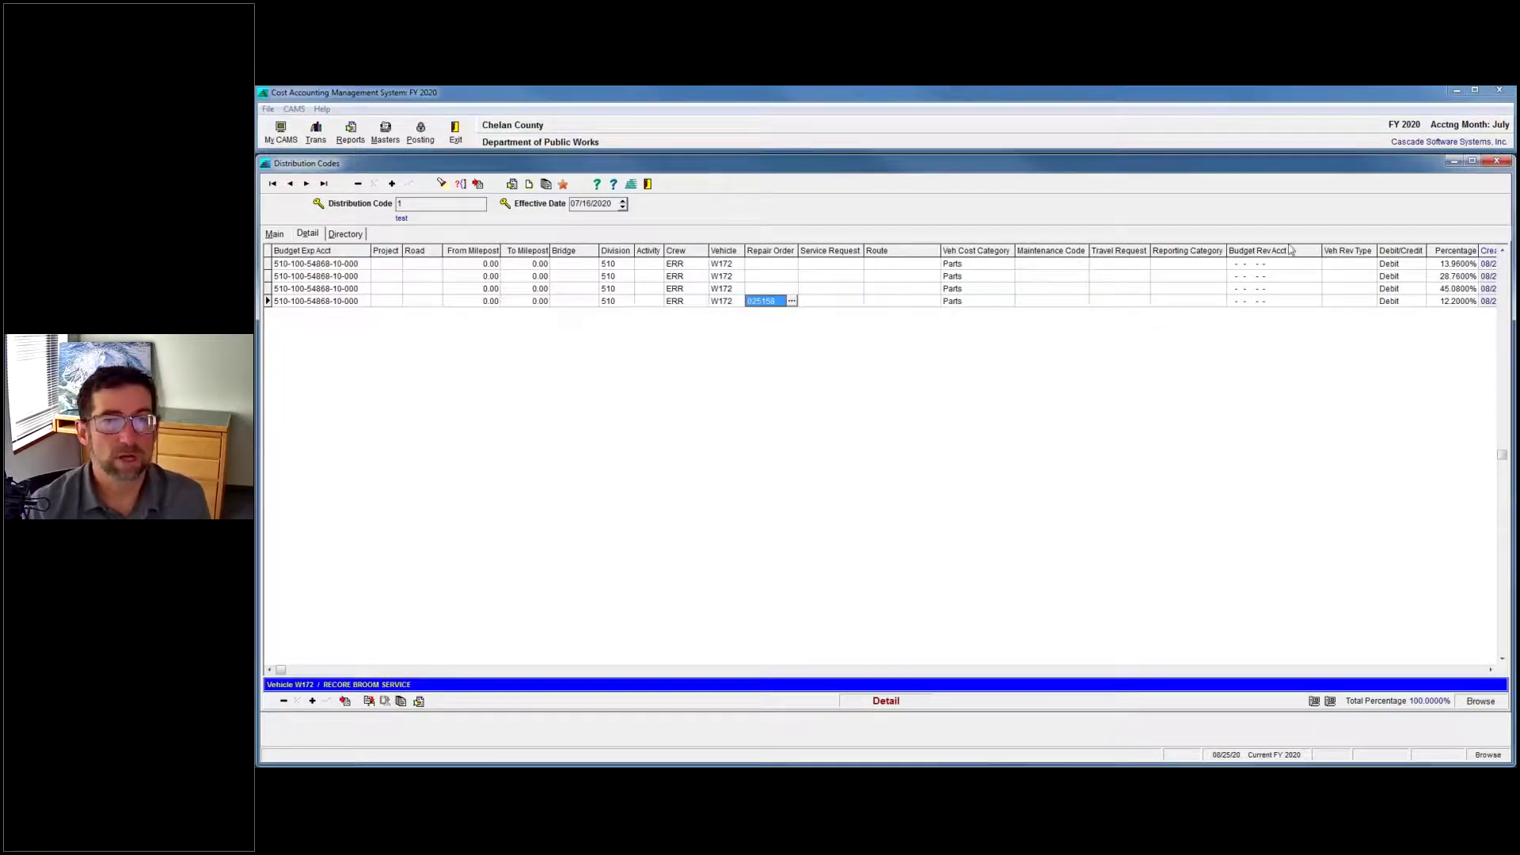
left_click(1491, 670)
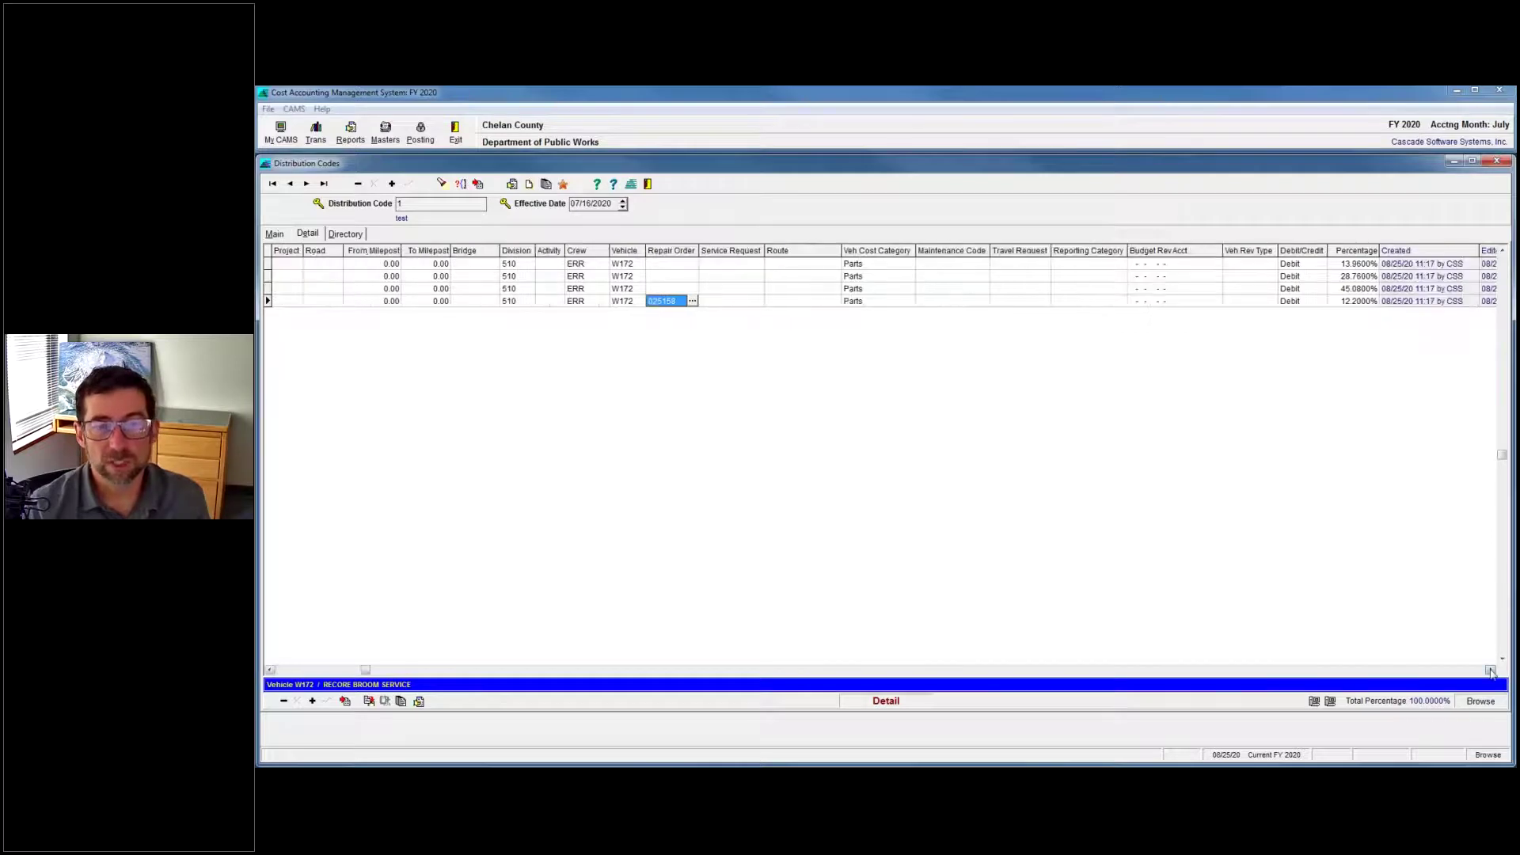
left_click(1491, 669)
left_click(1319, 276)
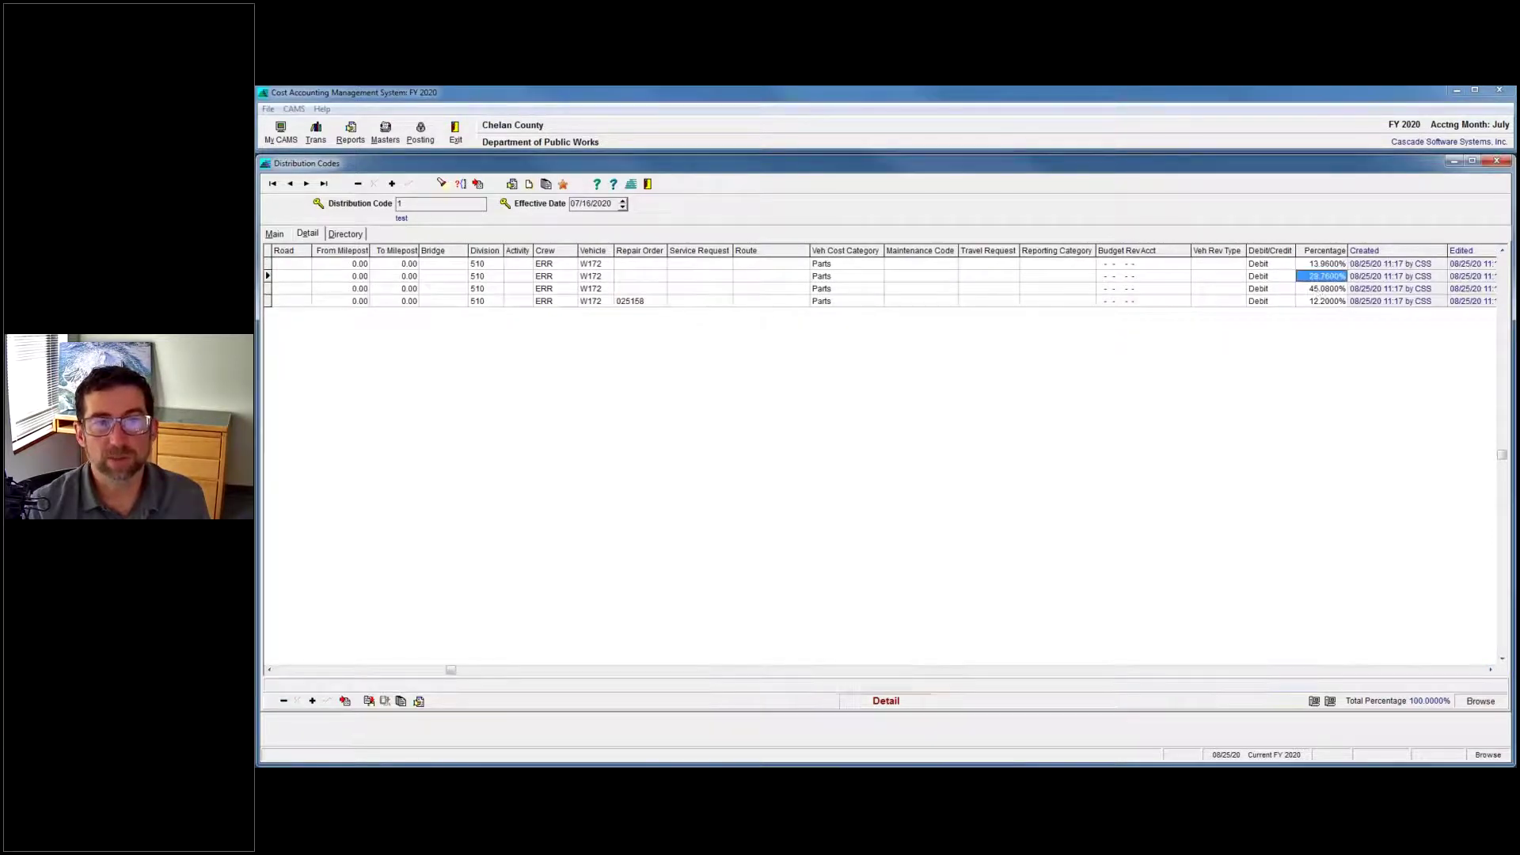
left_click(1318, 288)
left_click(1322, 301)
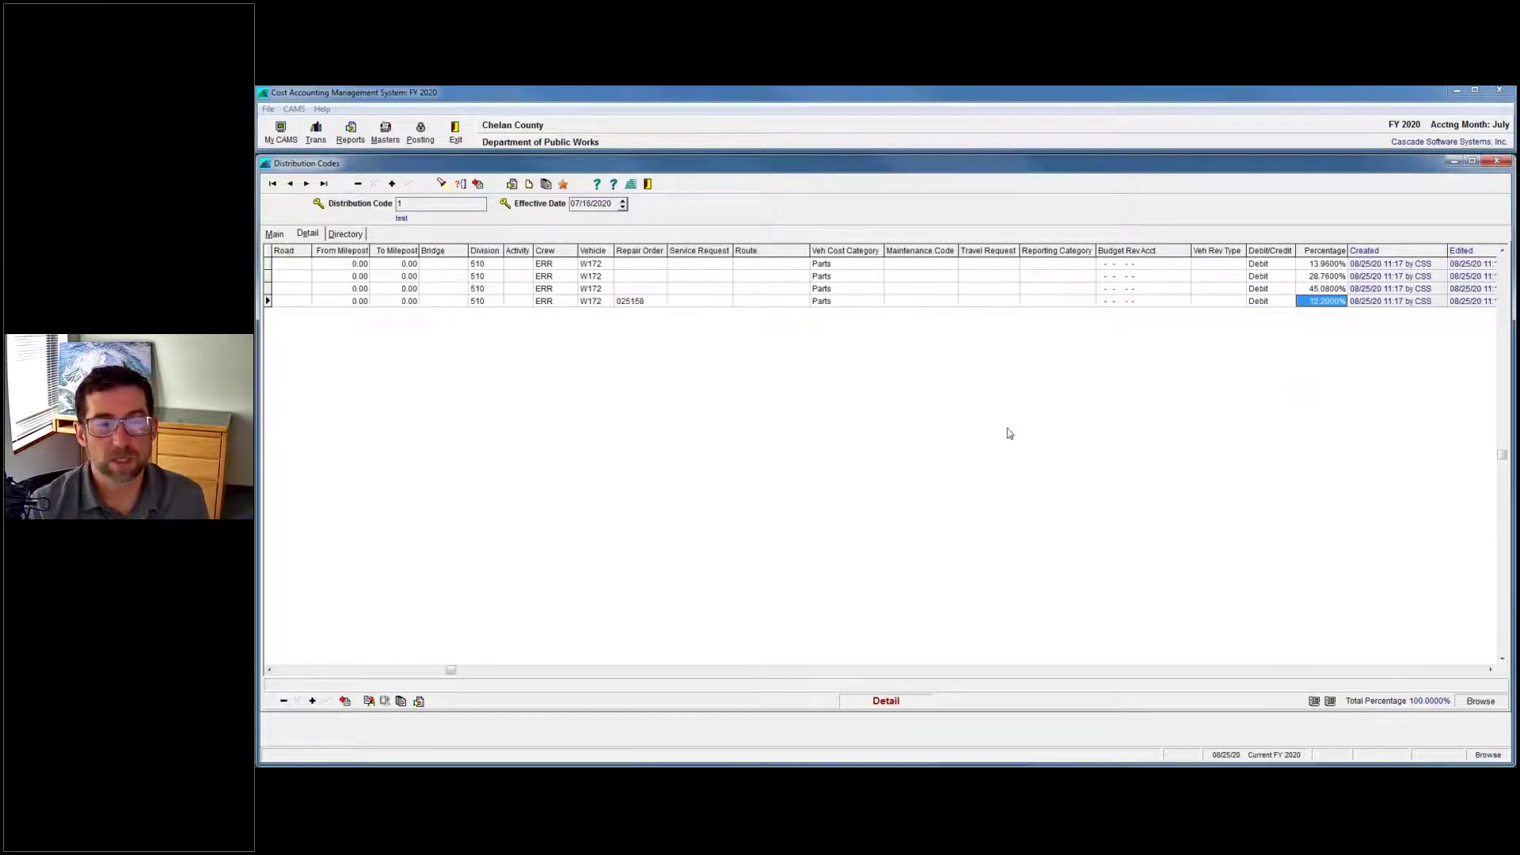
Start a new invoice numbered TEST and pick its vendor from the lookup list.
mouse_move(984, 764)
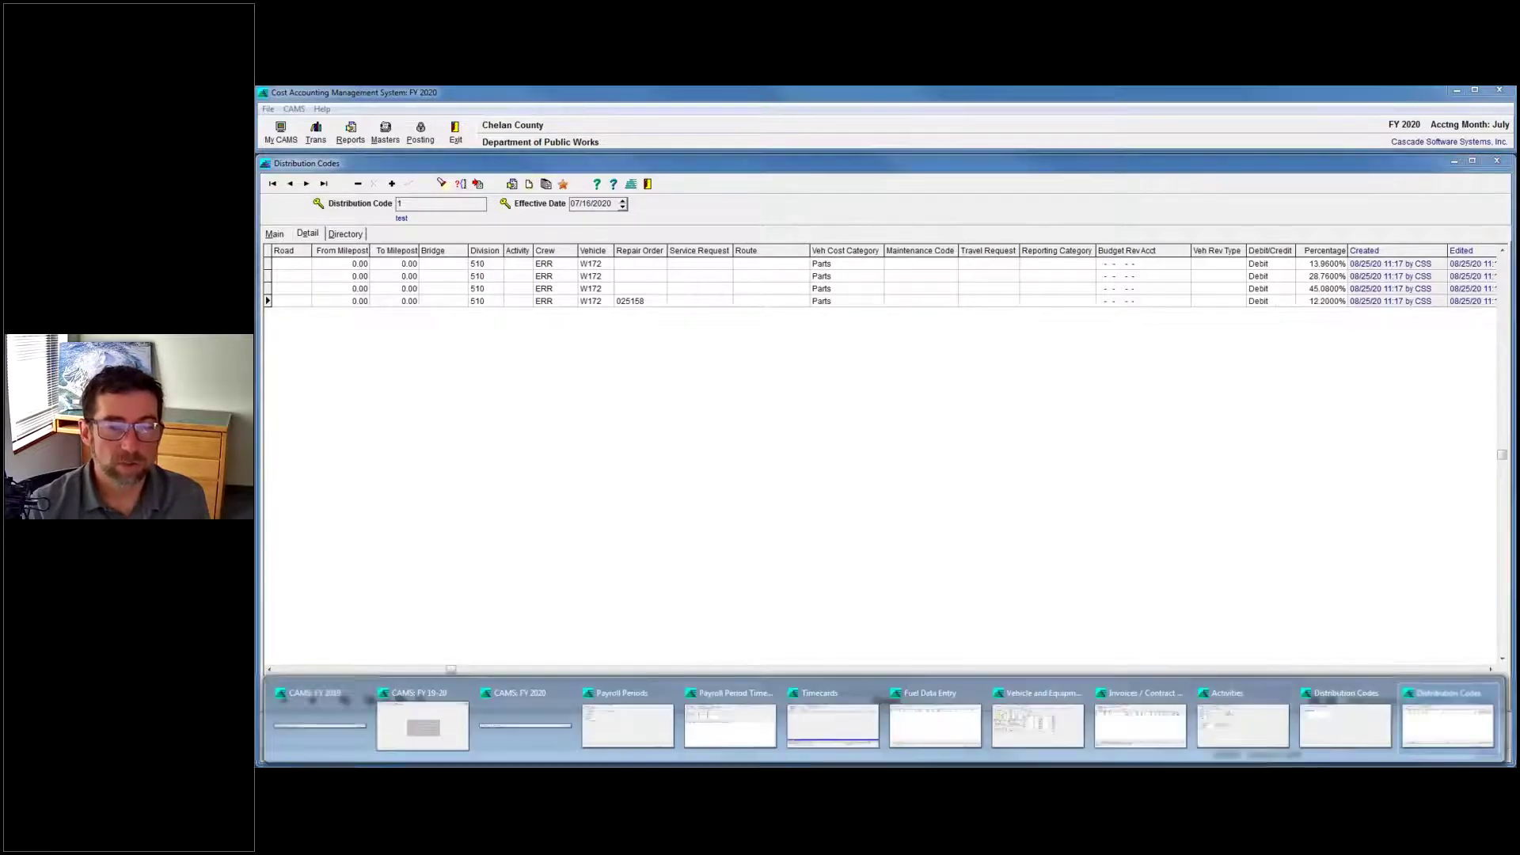
left_click(1144, 716)
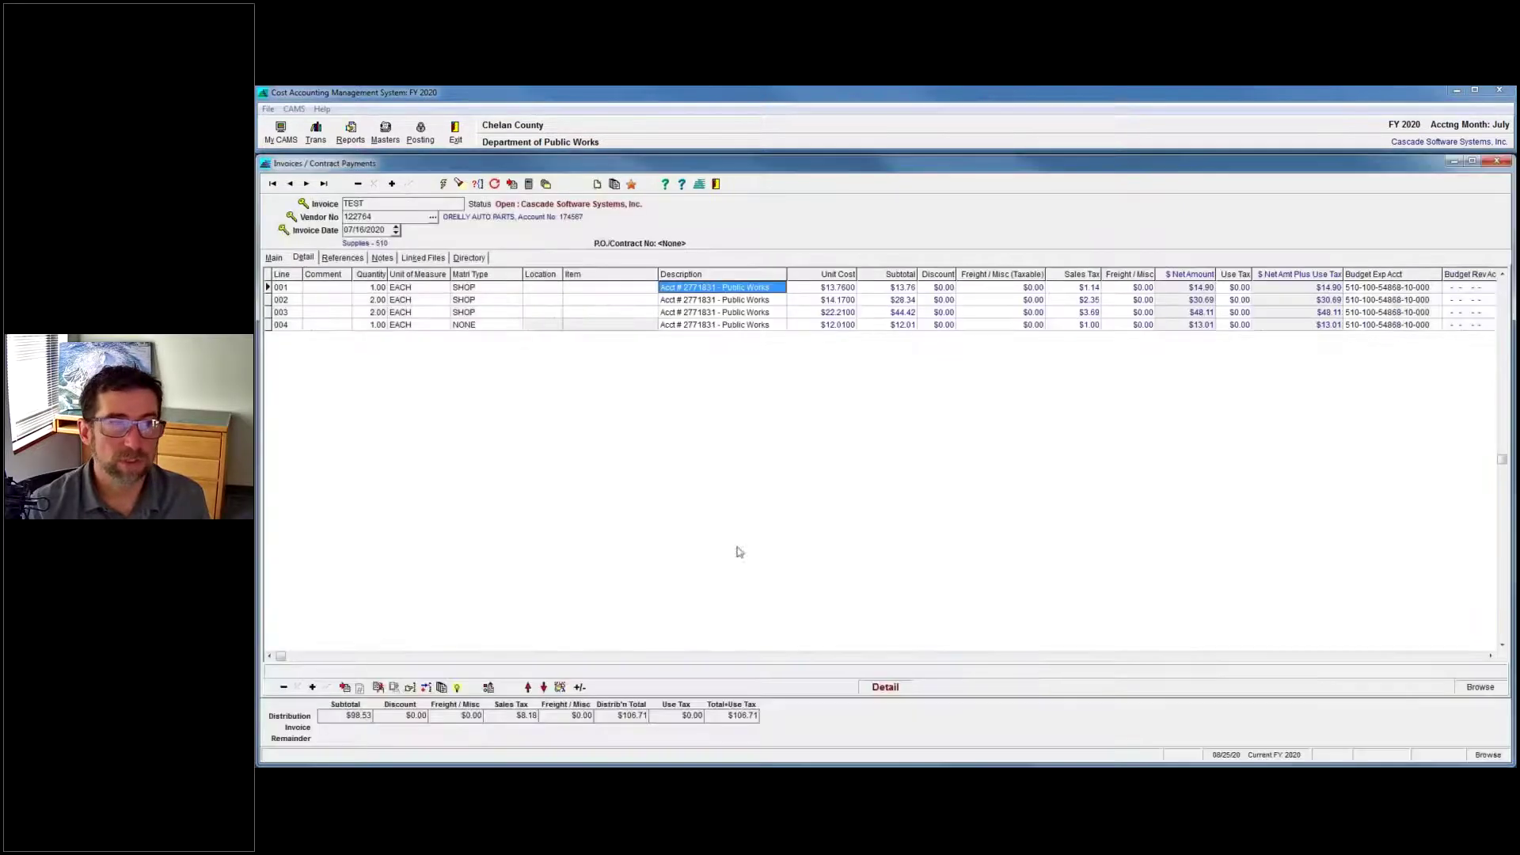
left_click(392, 185)
type("TE")
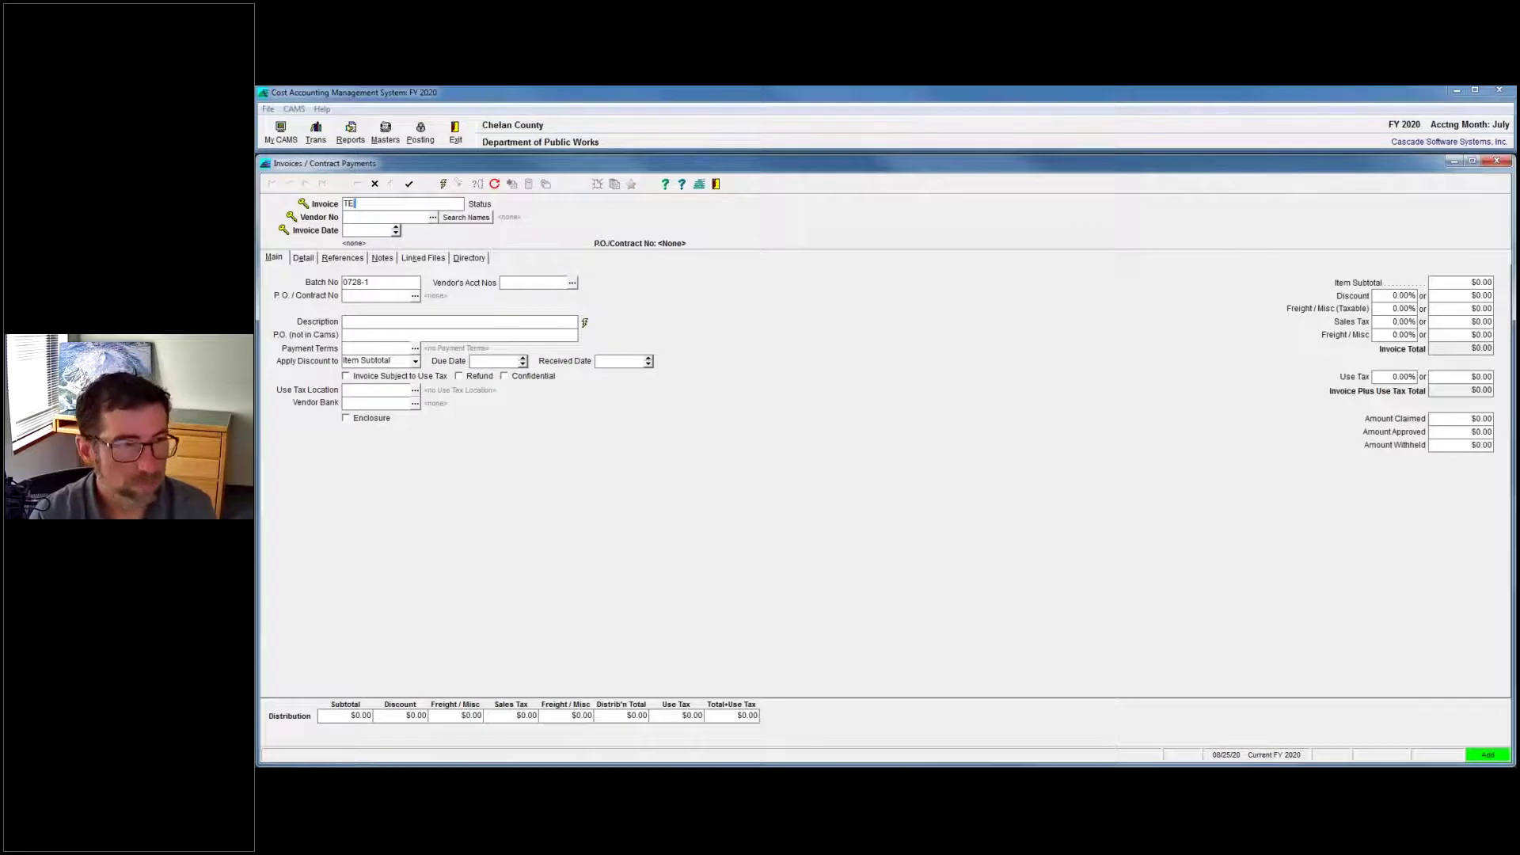
left_click(433, 217)
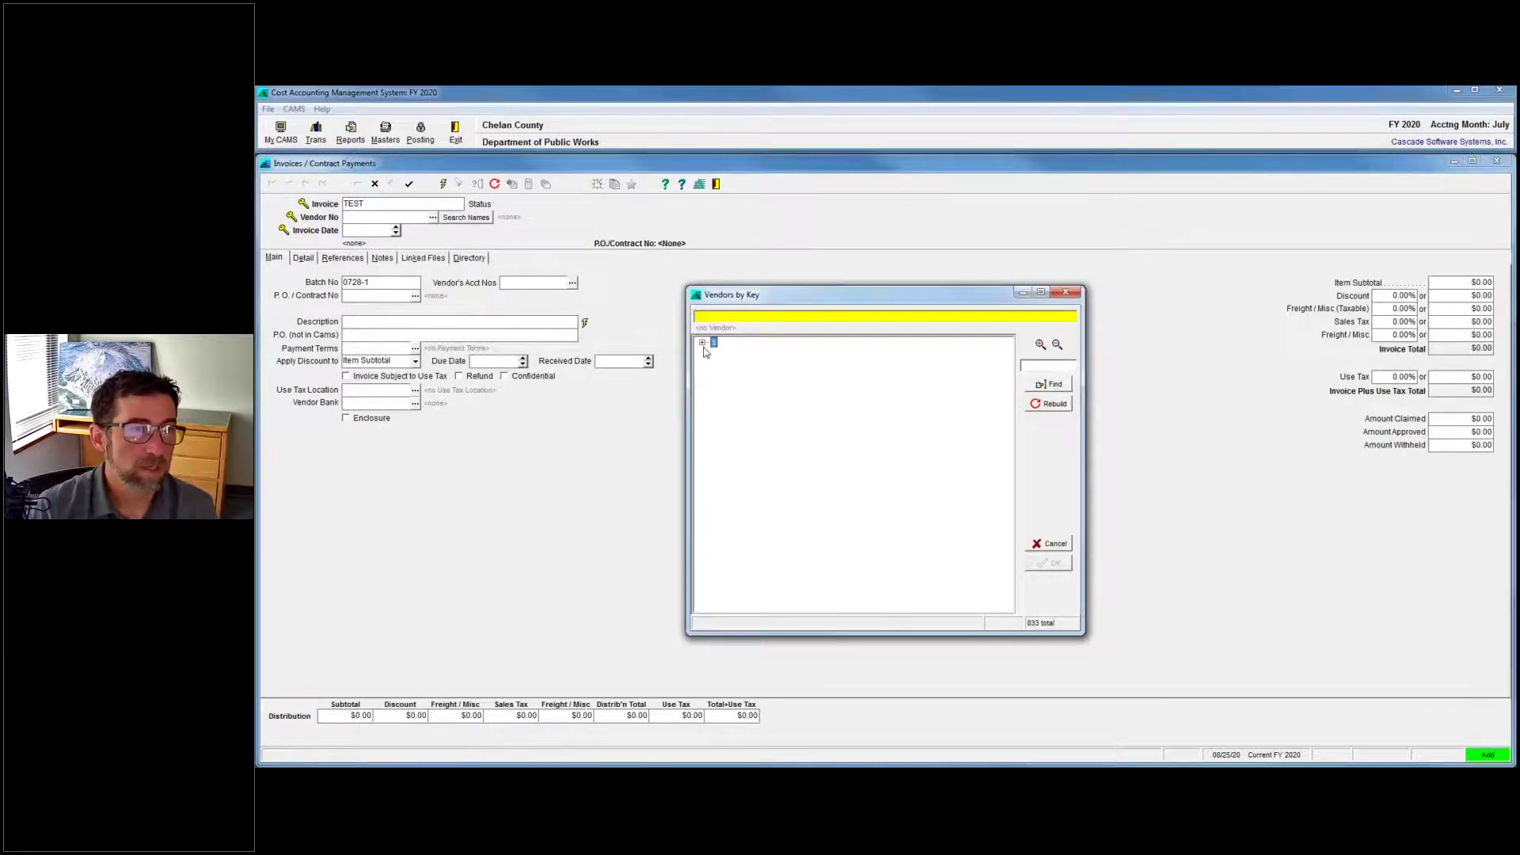
double_click(741, 412)
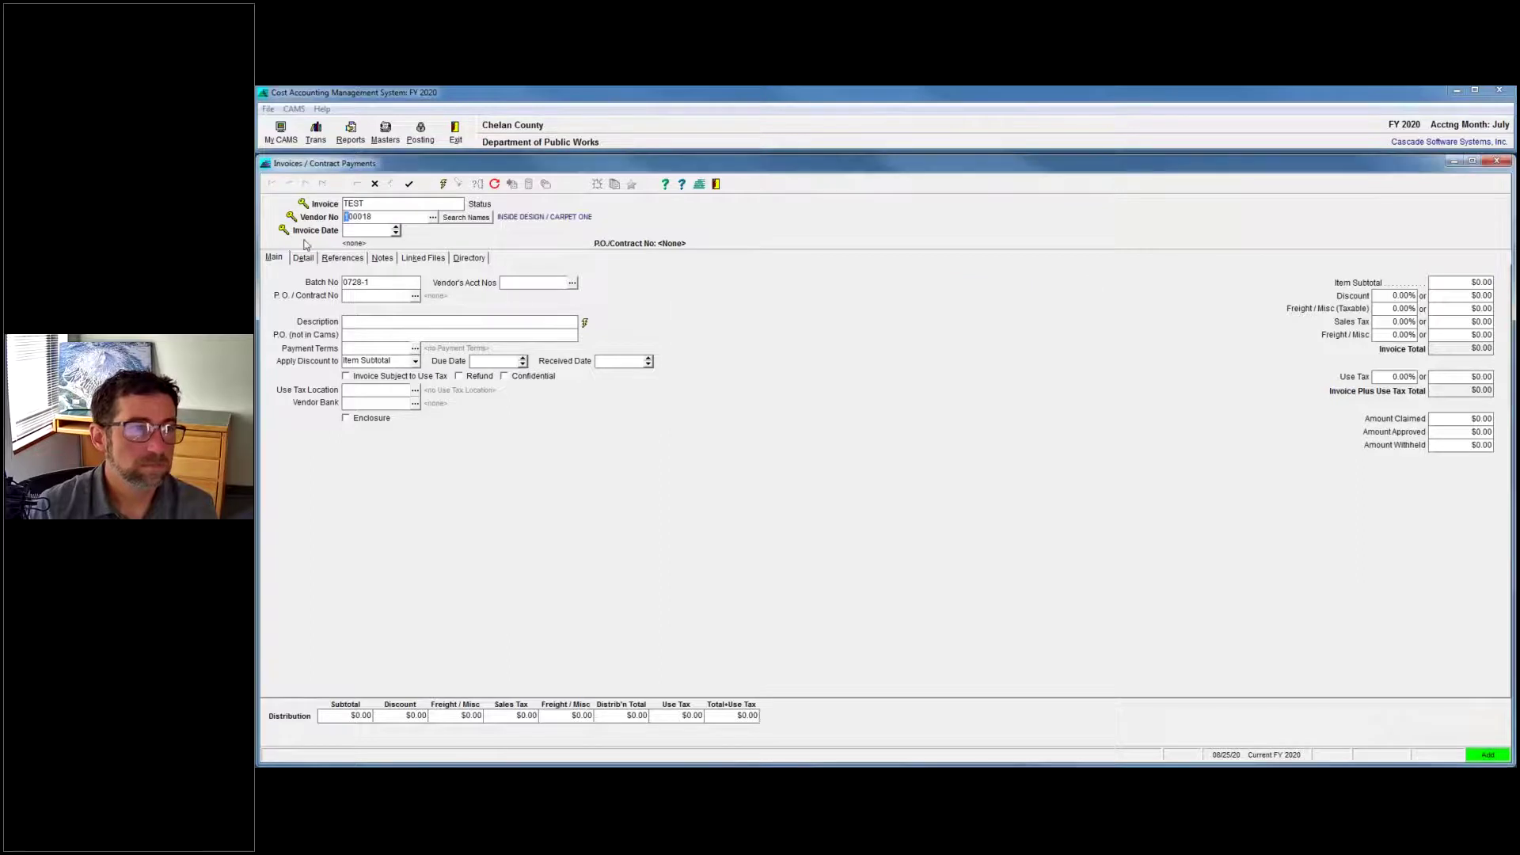
Date the invoice 08/25/20, accept the duplicate warning, and enter a 1000 item subtotal.
left_click(369, 230)
type("08/25/")
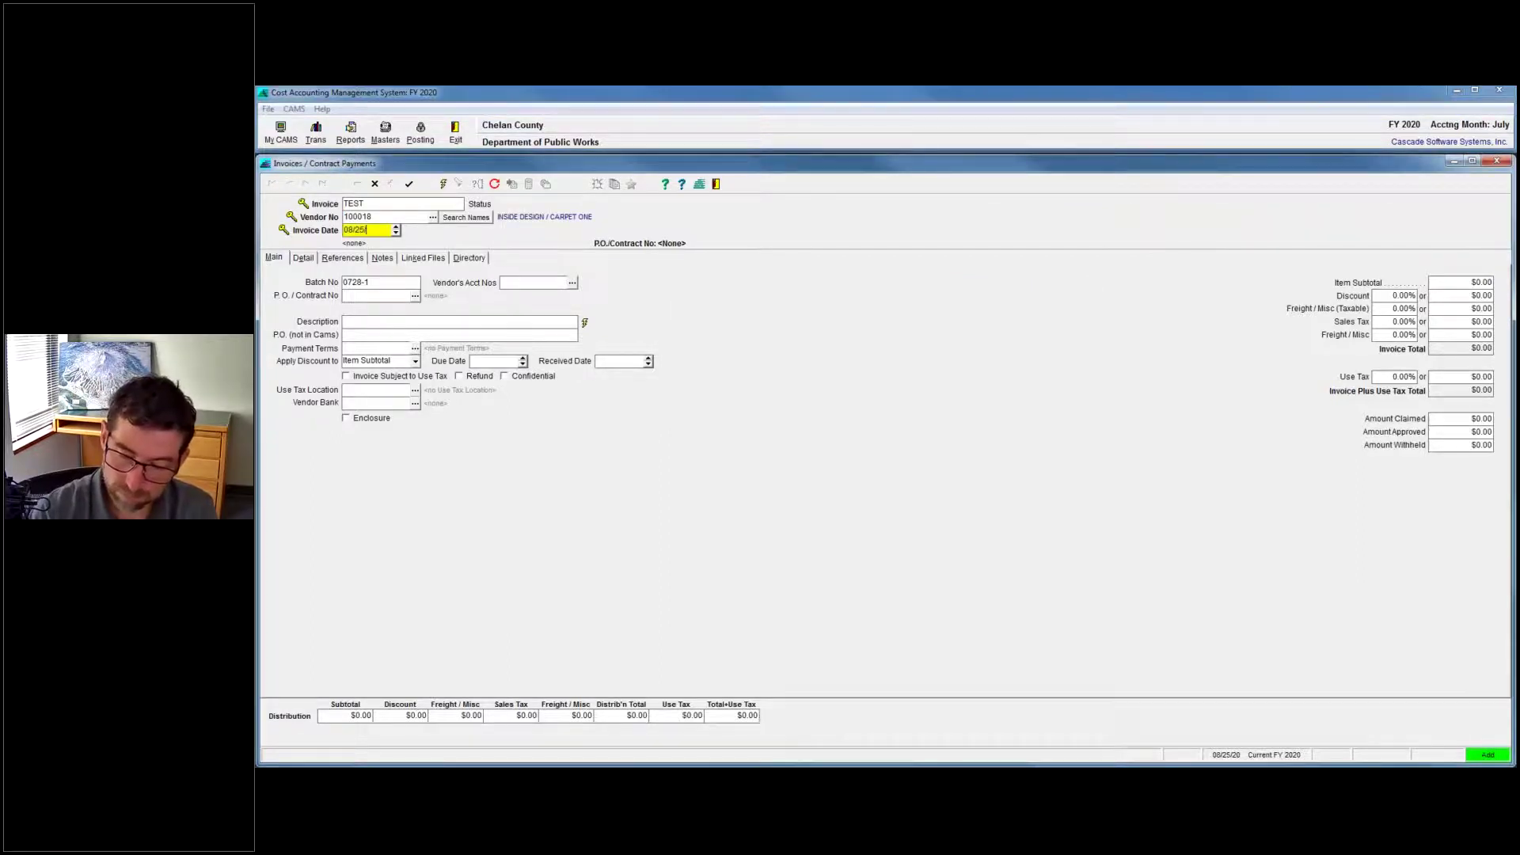
type("20")
key("Tab")
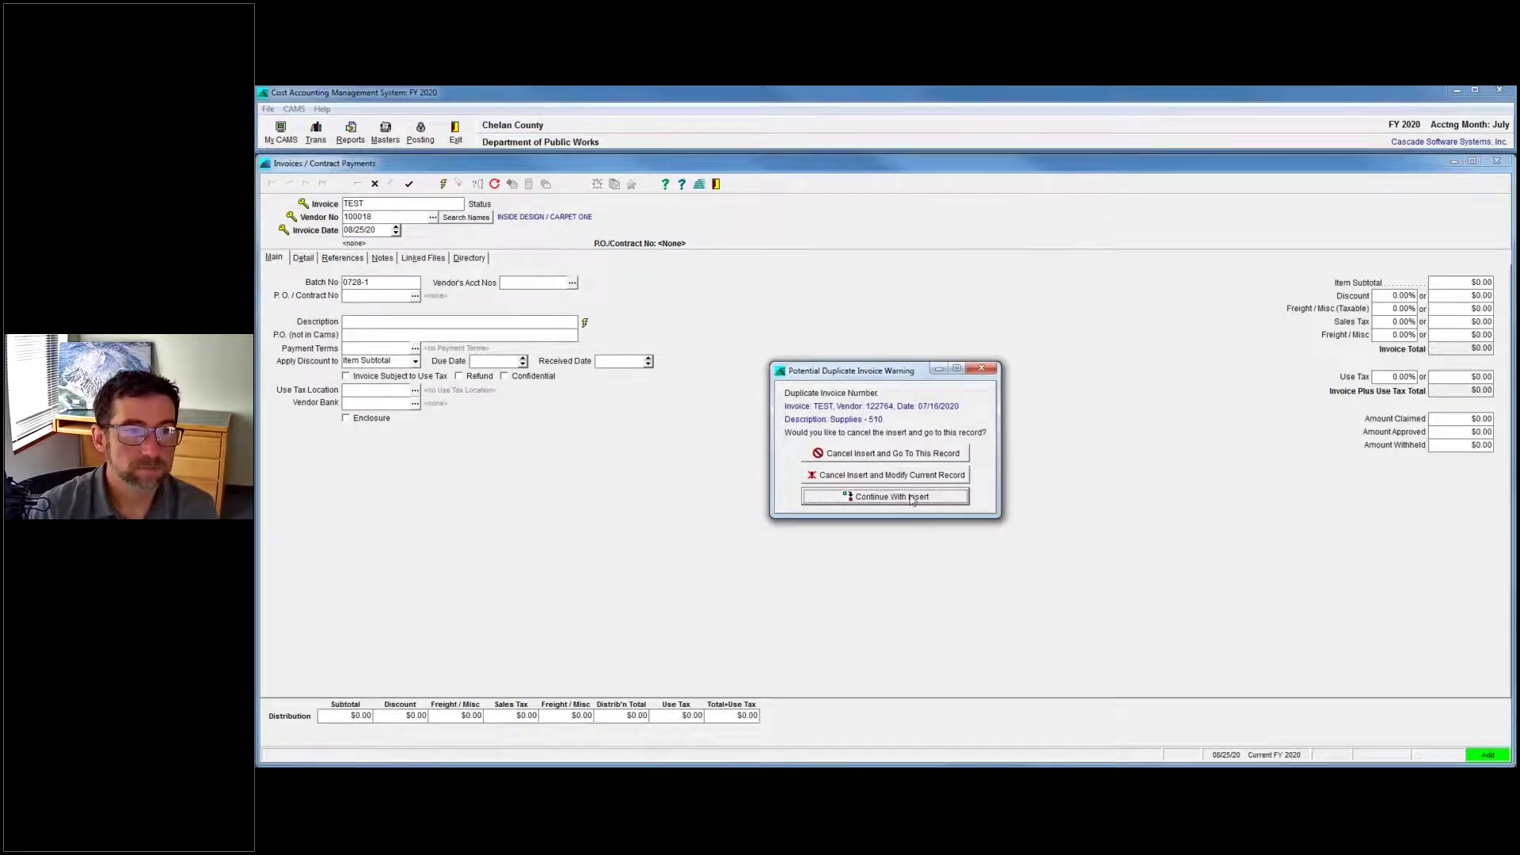
left_click(912, 497)
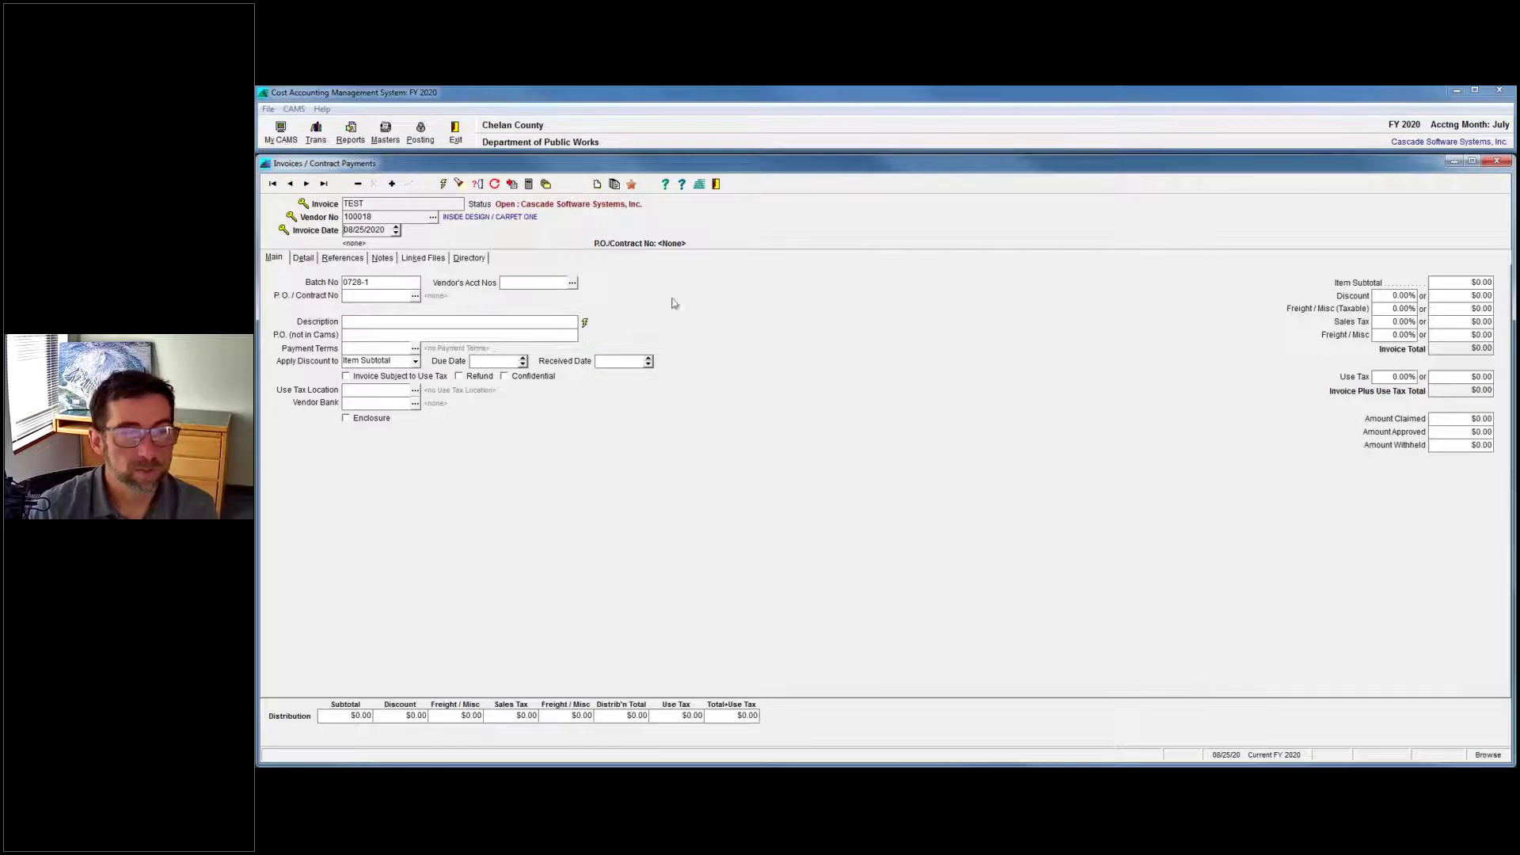
left_click(1474, 283)
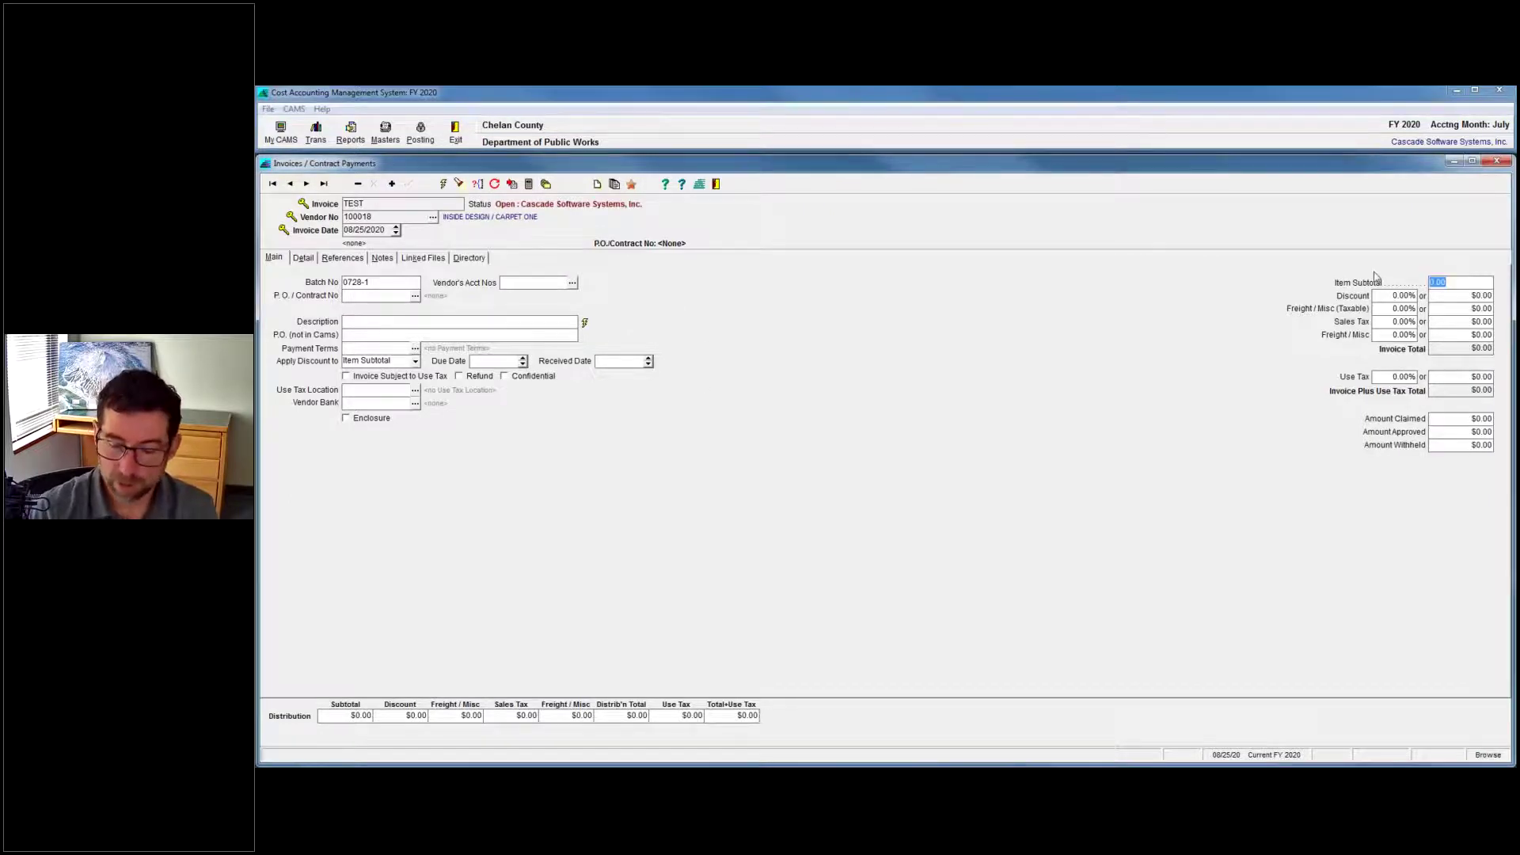
type("1000")
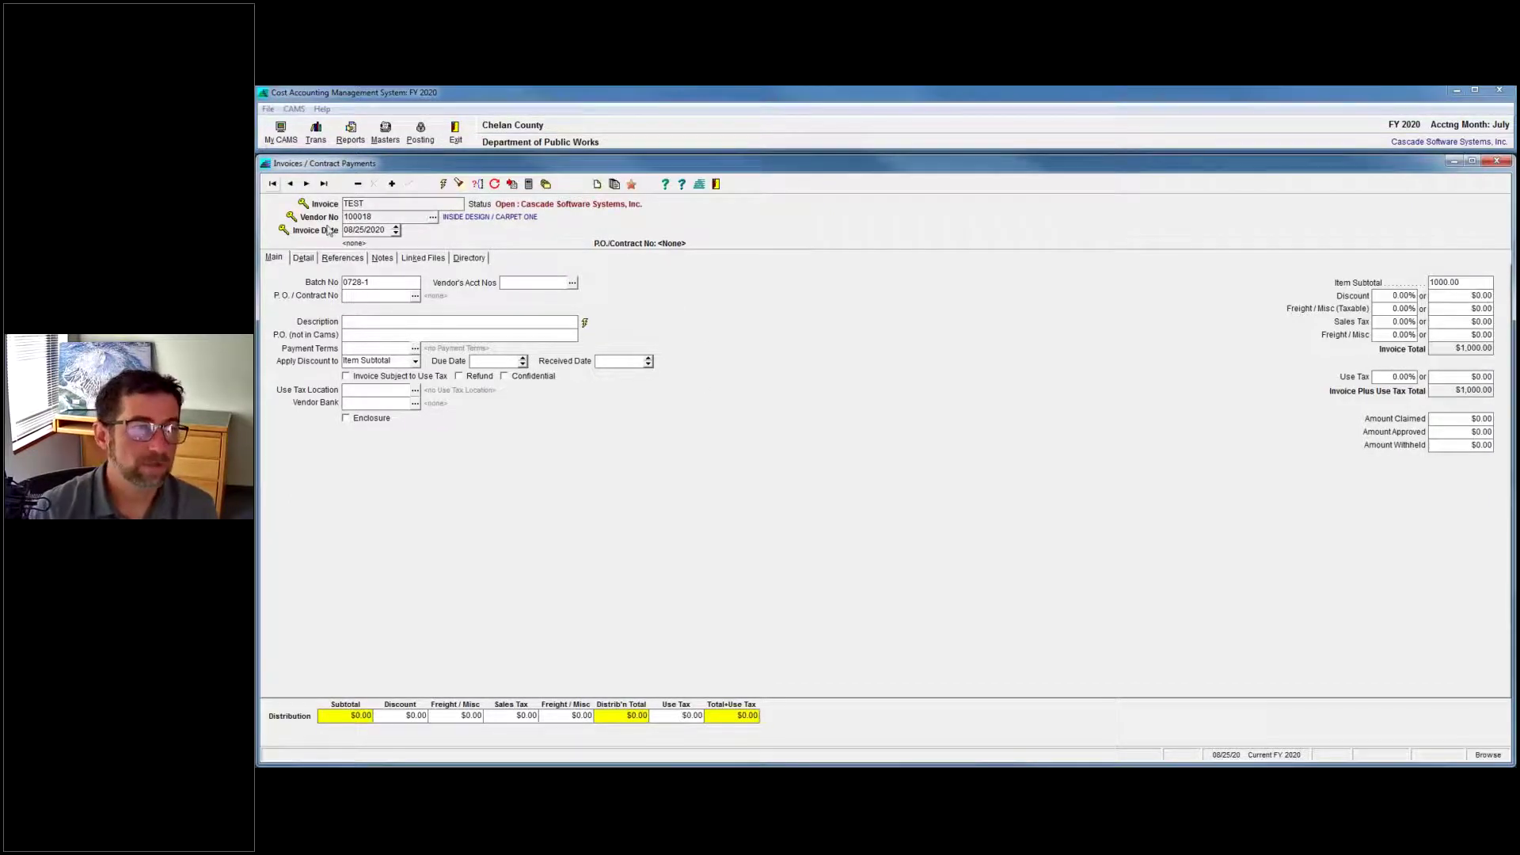
left_click(303, 259)
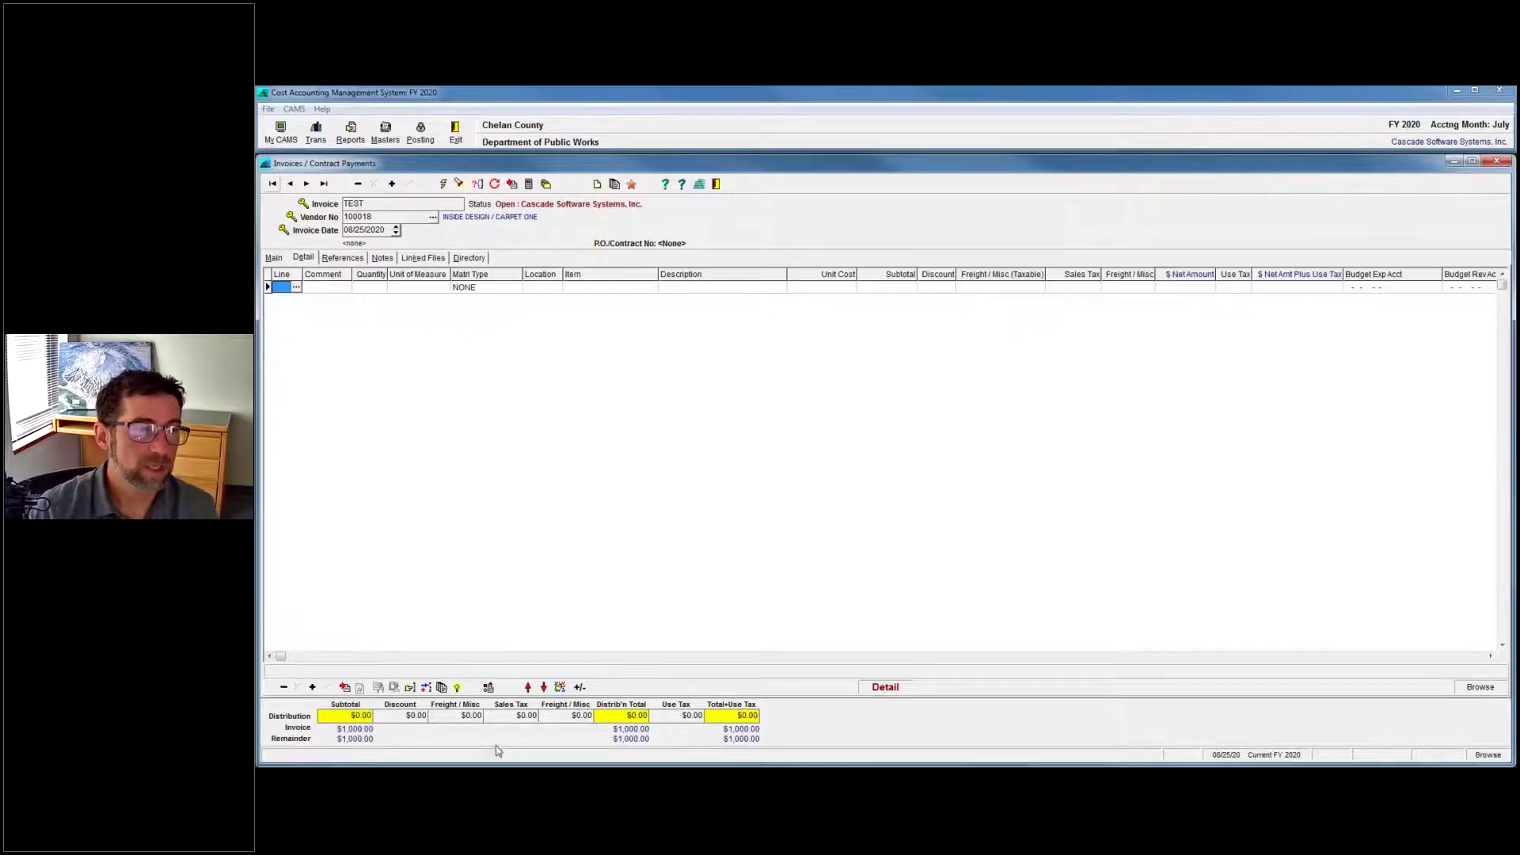
Distribute the $1,000.00 with code 1 'test' into lines of $139.60, $287.60, $450.80 and $122.00.
left_click(410, 688)
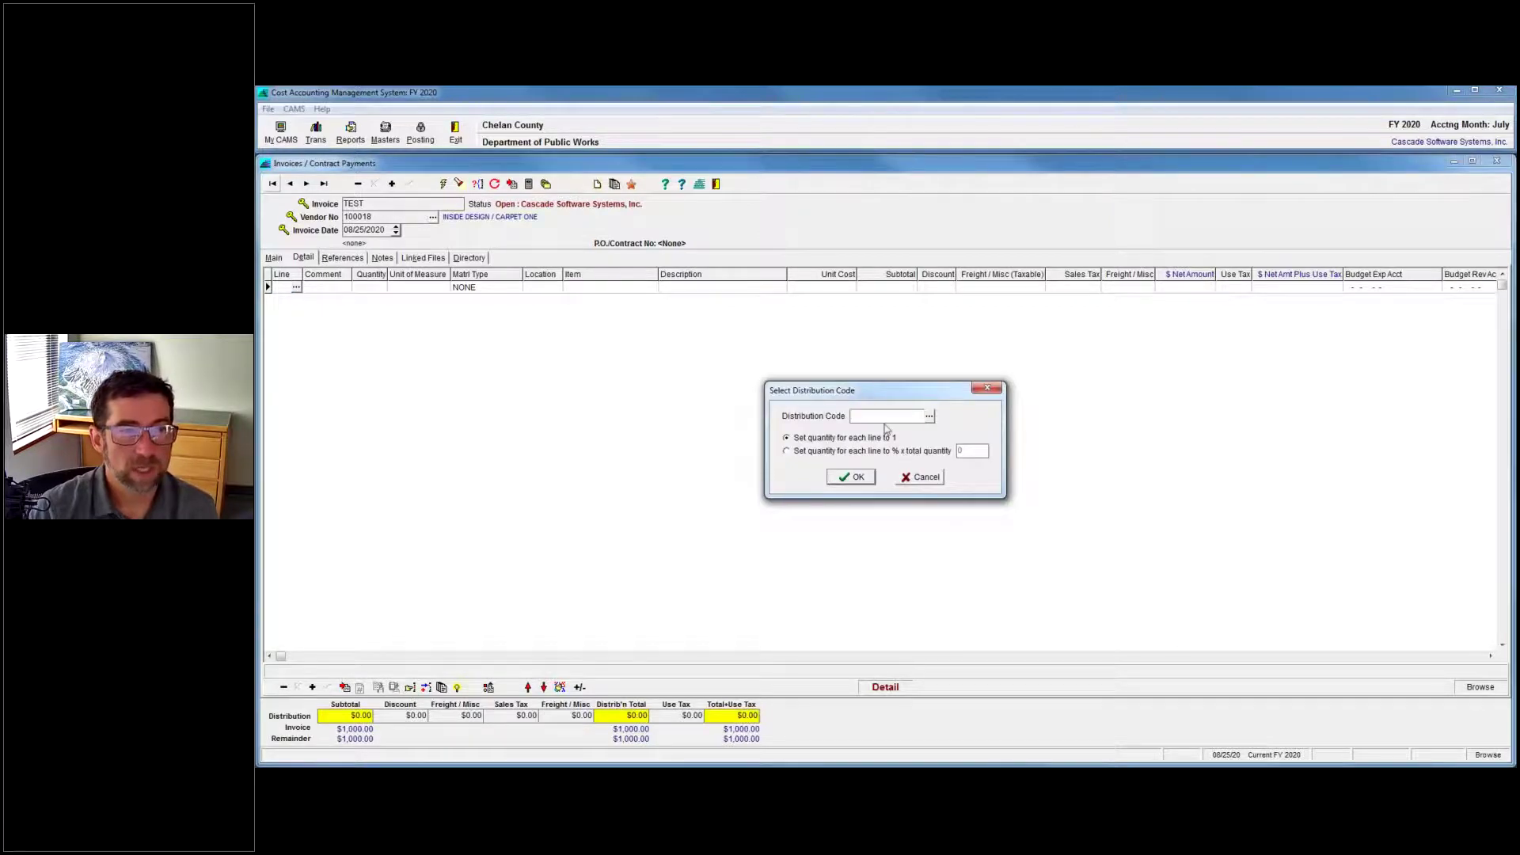
left_click(931, 417)
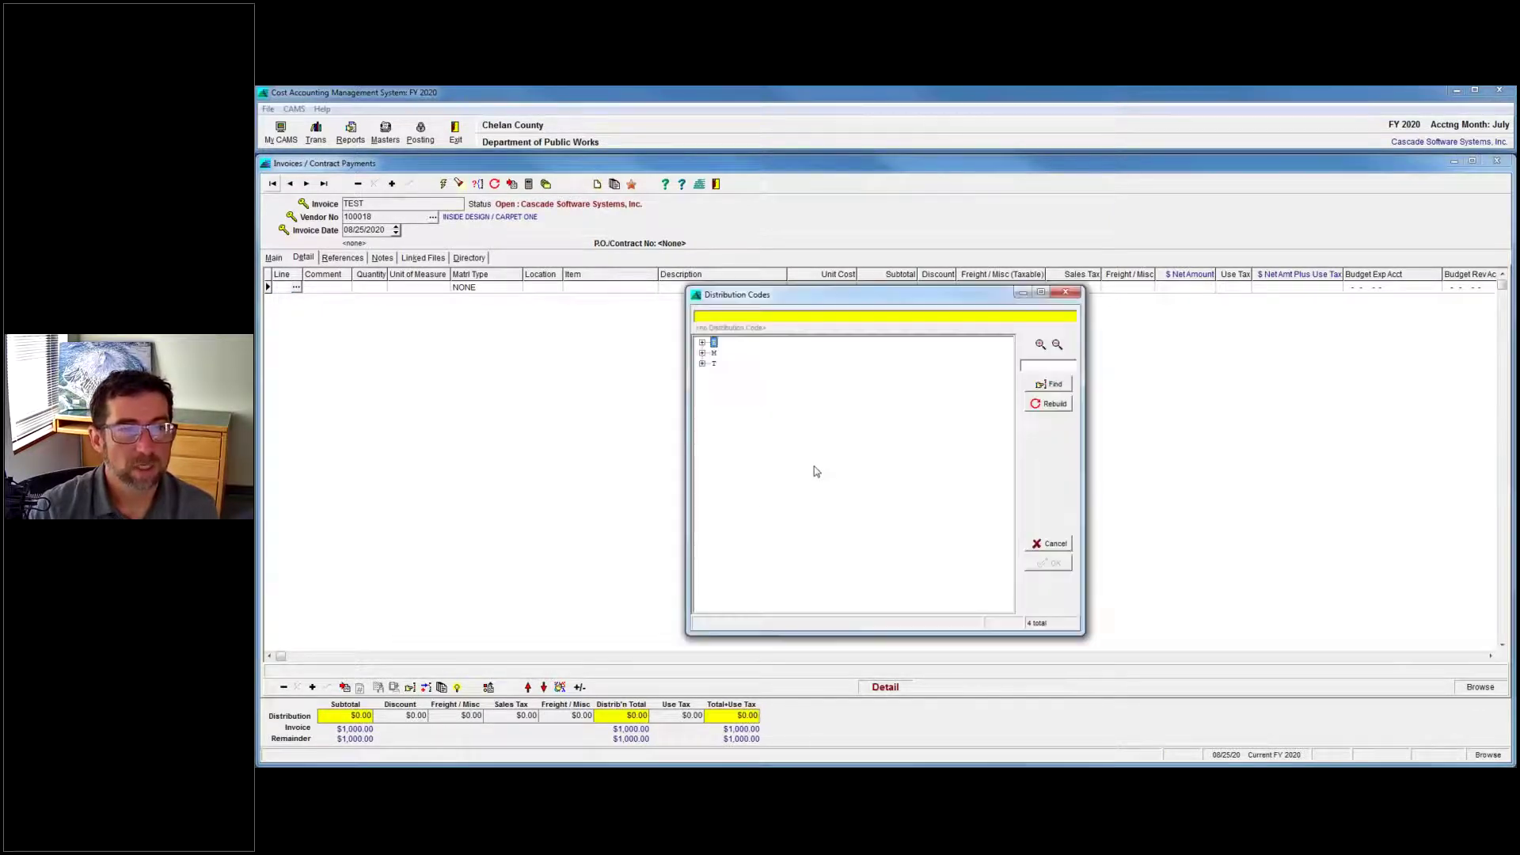
double_click(757, 374)
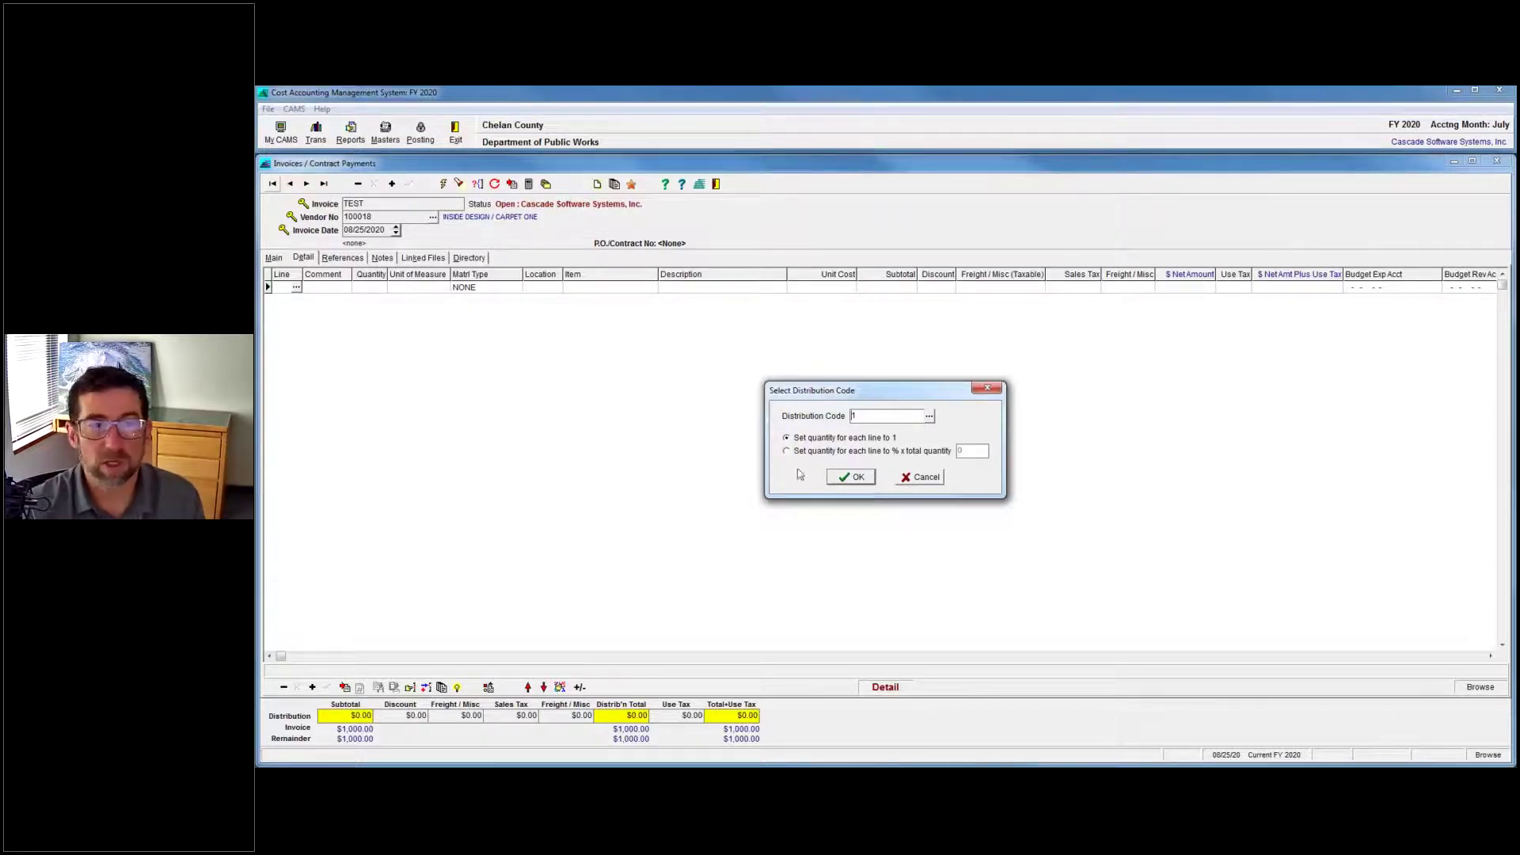
left_click(852, 478)
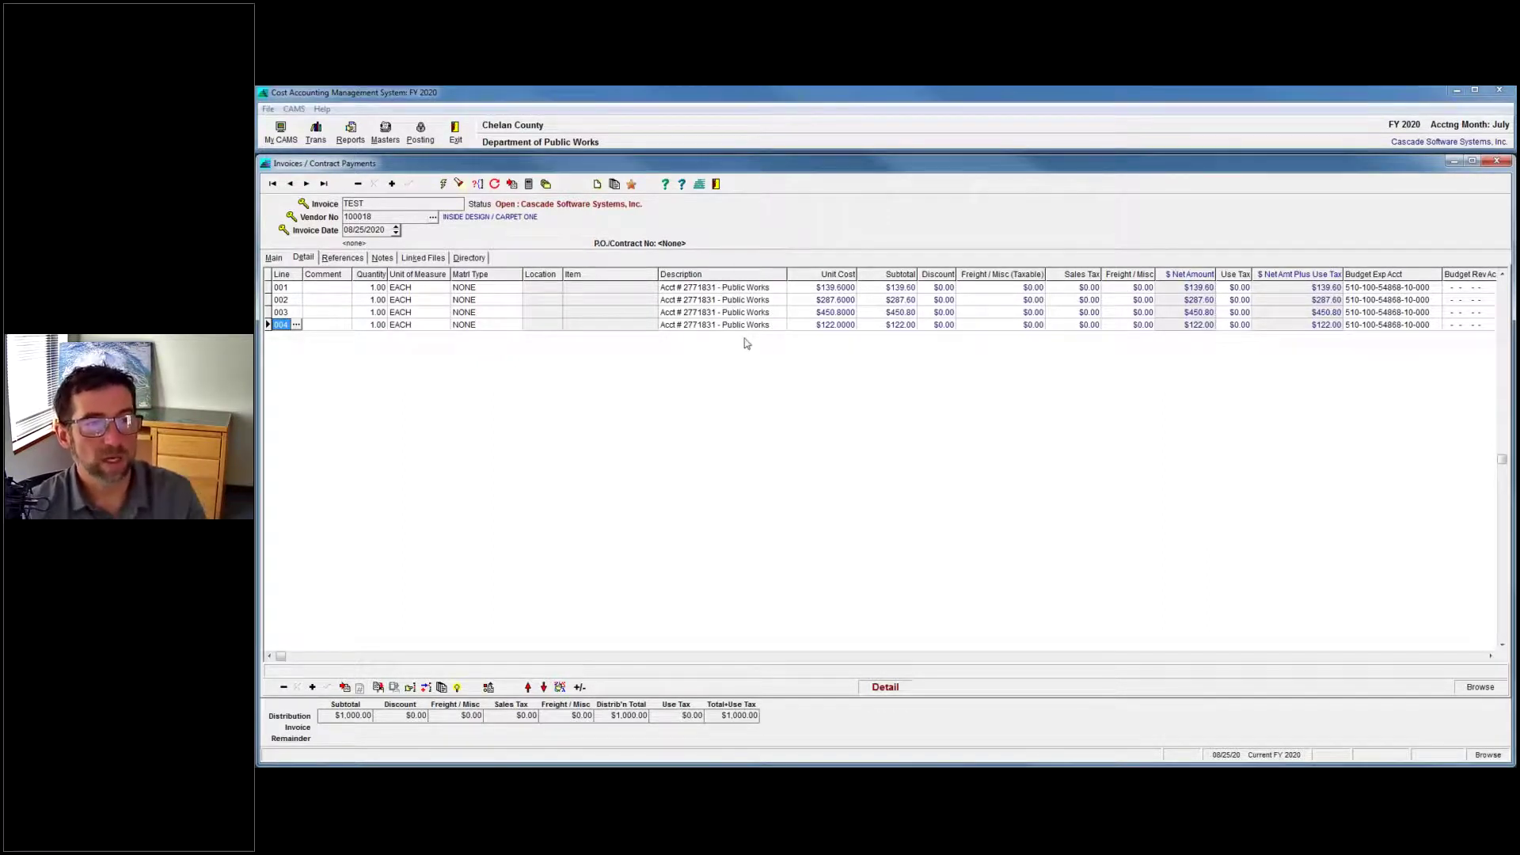
left_click(838, 289)
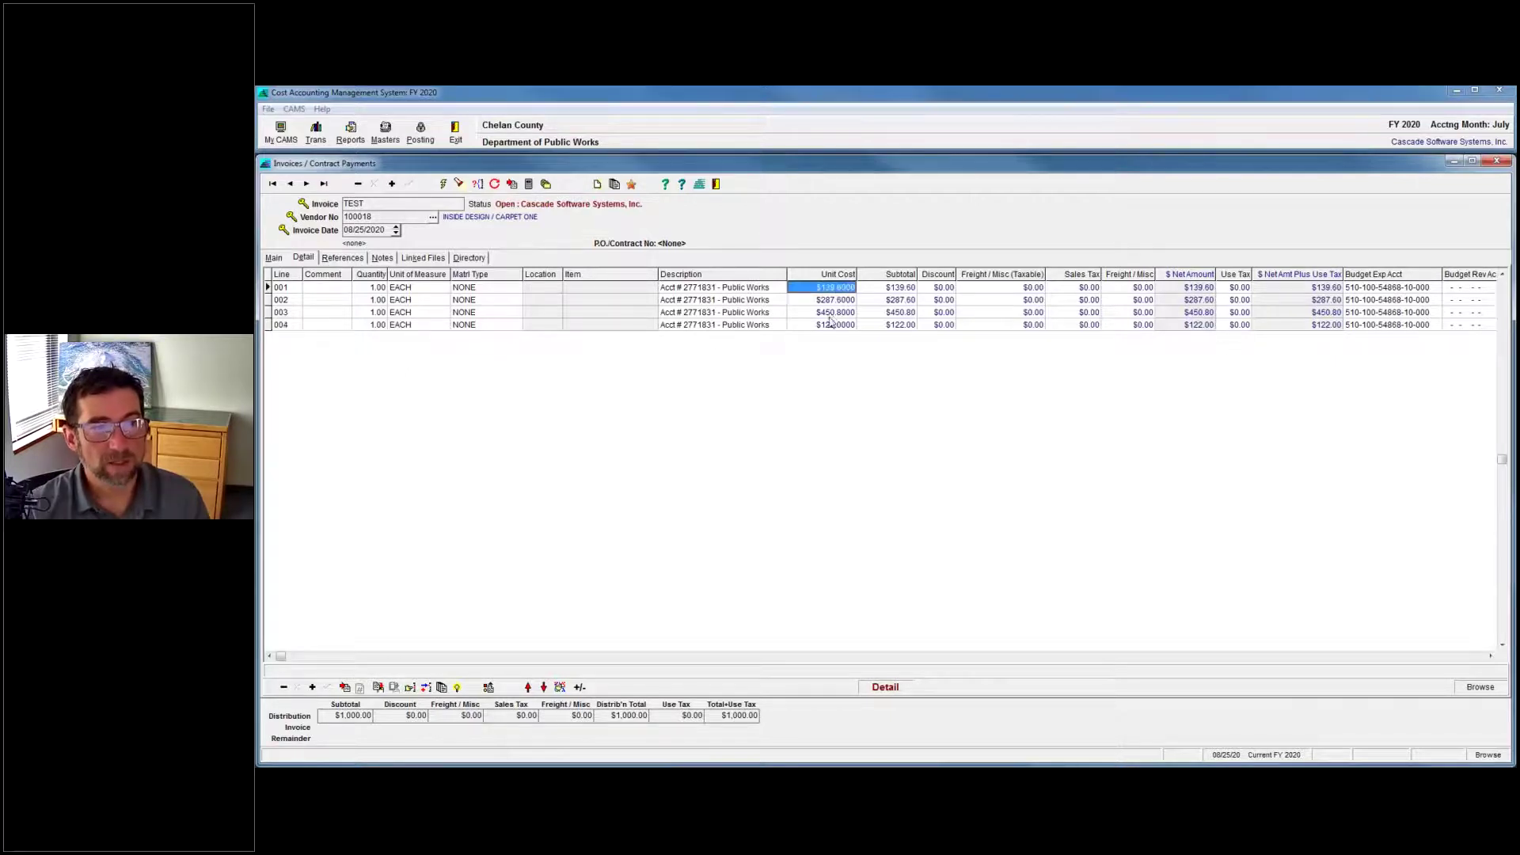
left_click(835, 324)
left_click(836, 313)
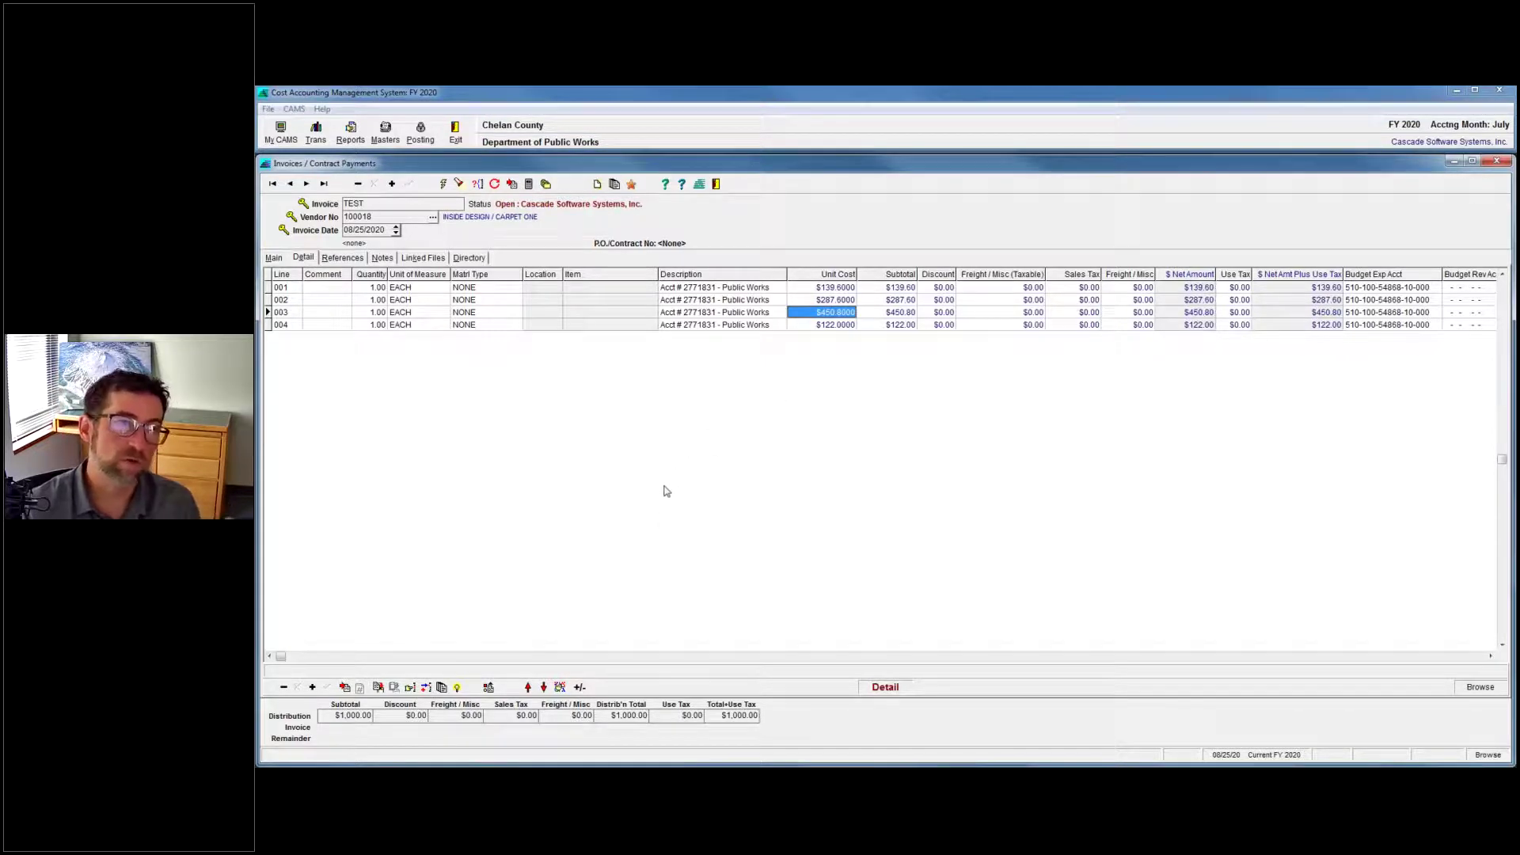
Review the invoice's References tab, return to Main, and preview the open CAMS windows.
left_click(275, 258)
left_click(345, 260)
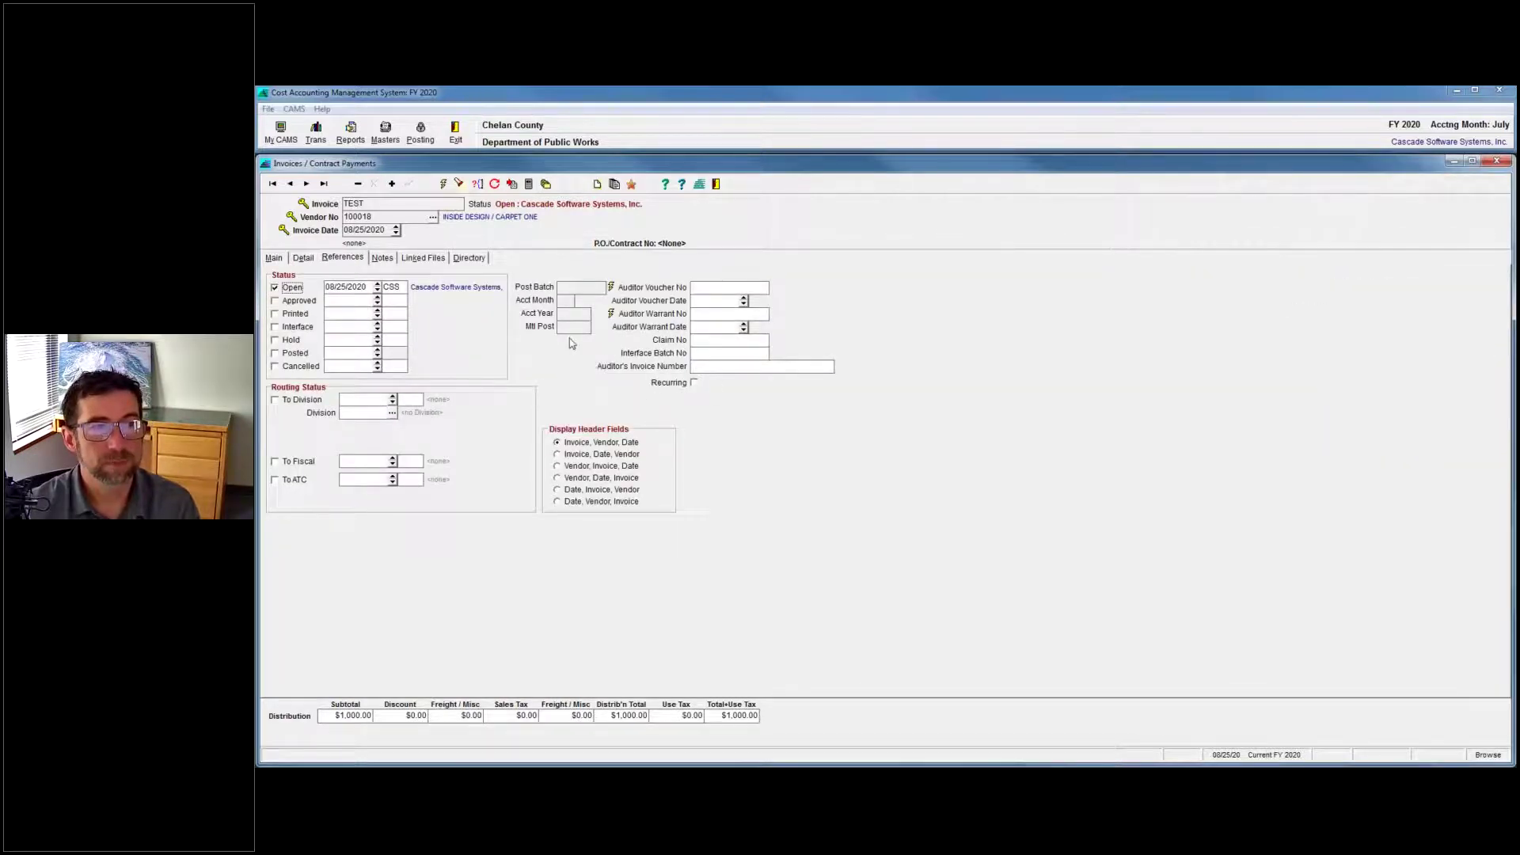
left_click(275, 258)
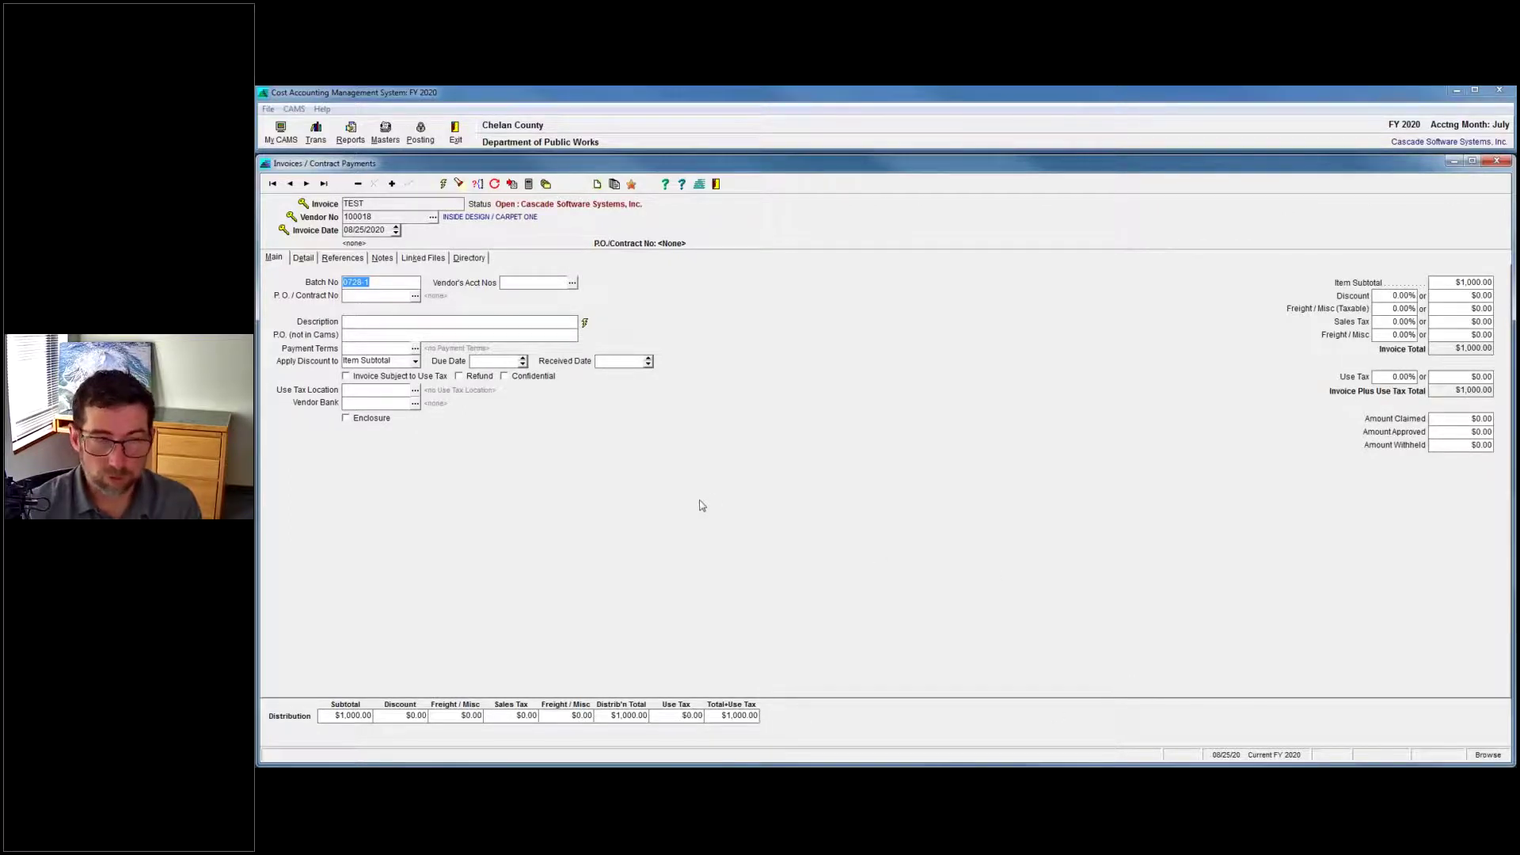
left_click(1171, 792)
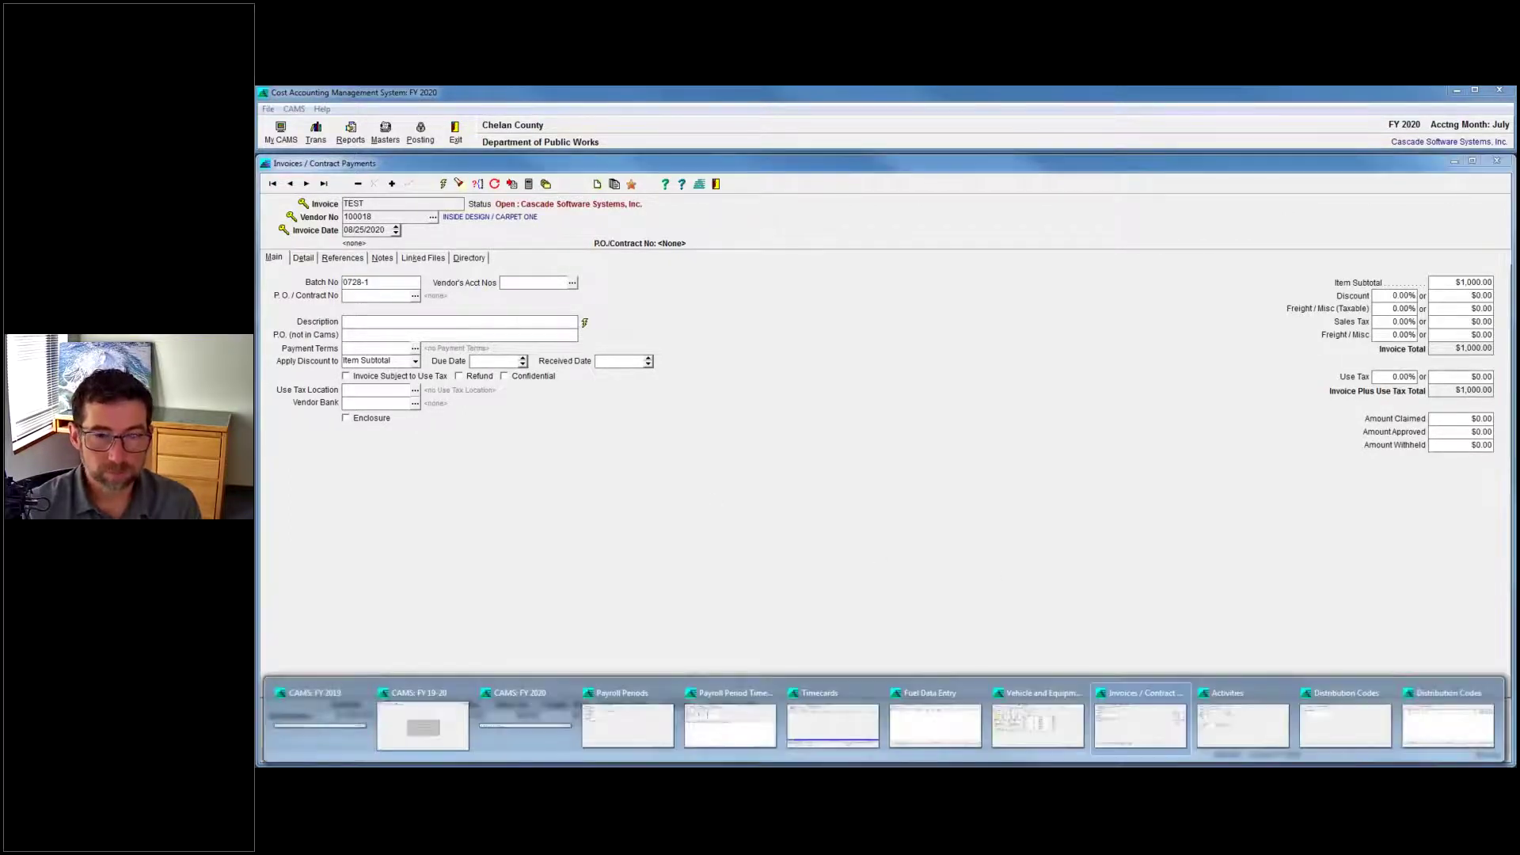
mouse_move(1439, 738)
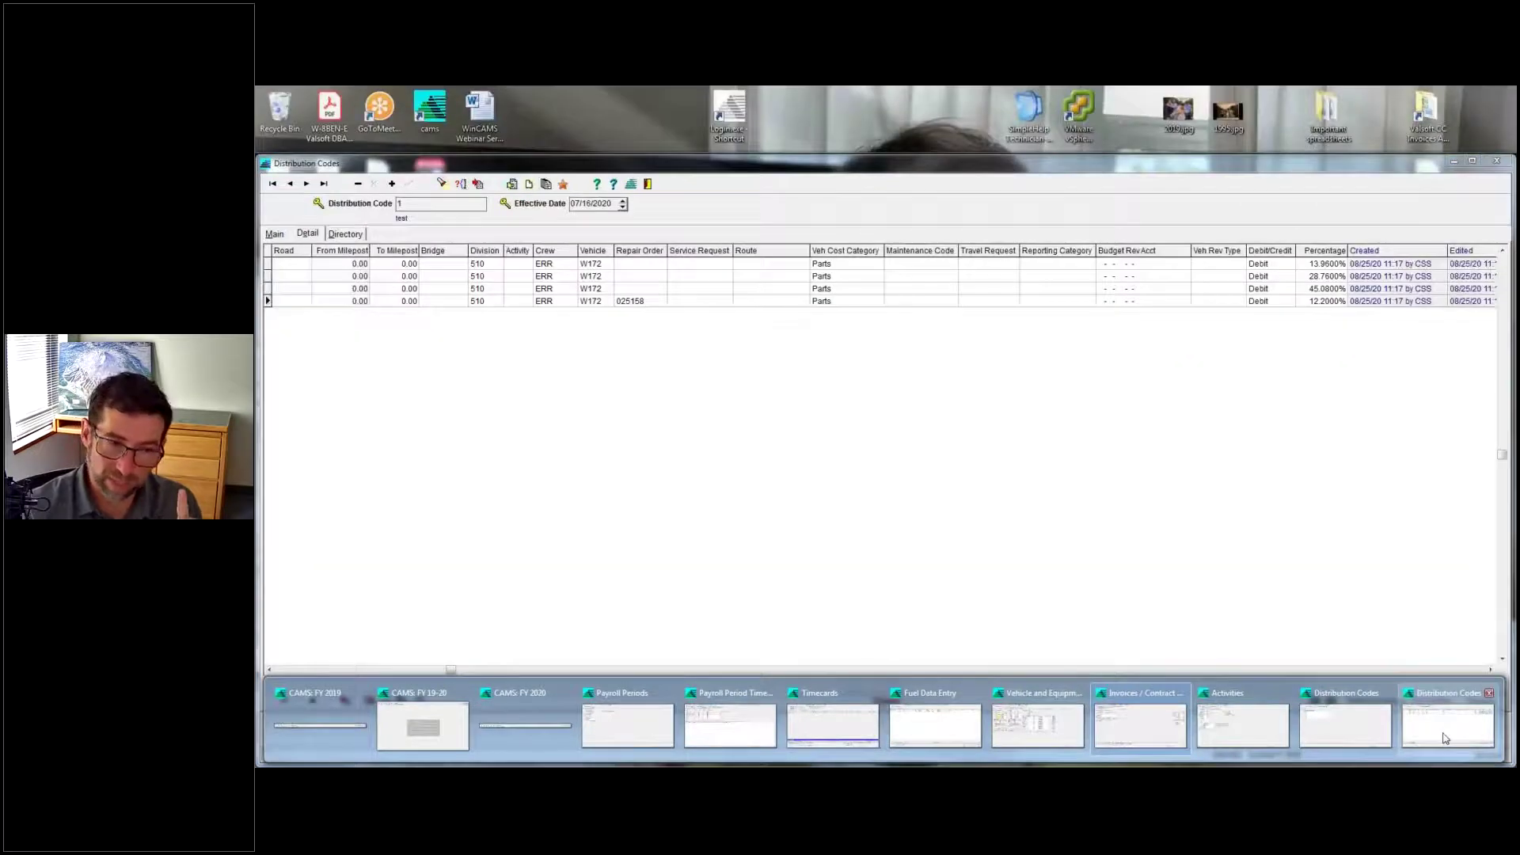
Switch to Distribution Codes and open code ERR OH dated 12/01/2019 from the directory.
left_click(1439, 738)
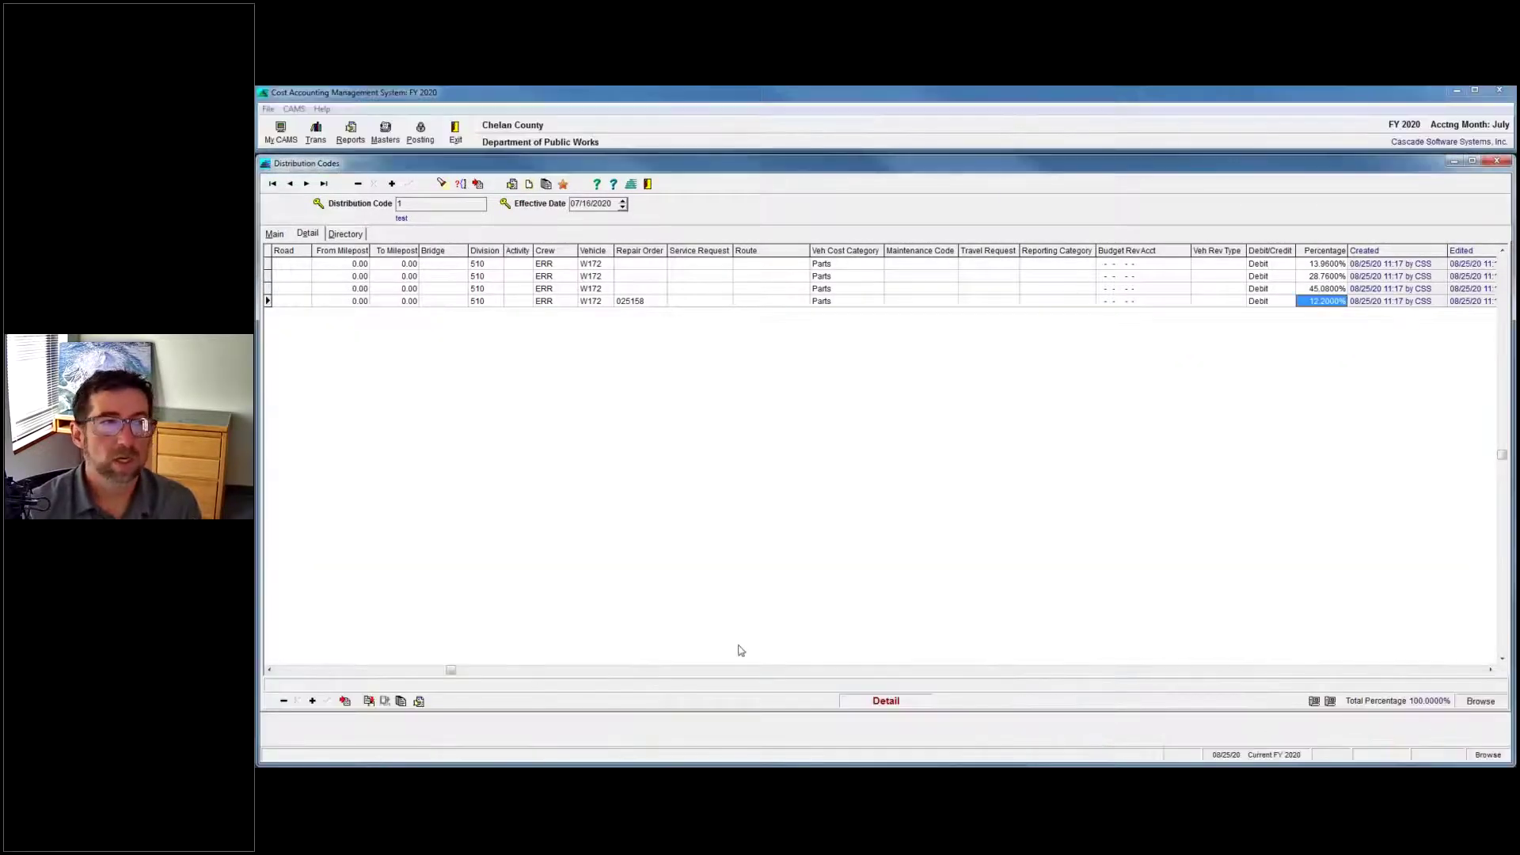
left_click(346, 235)
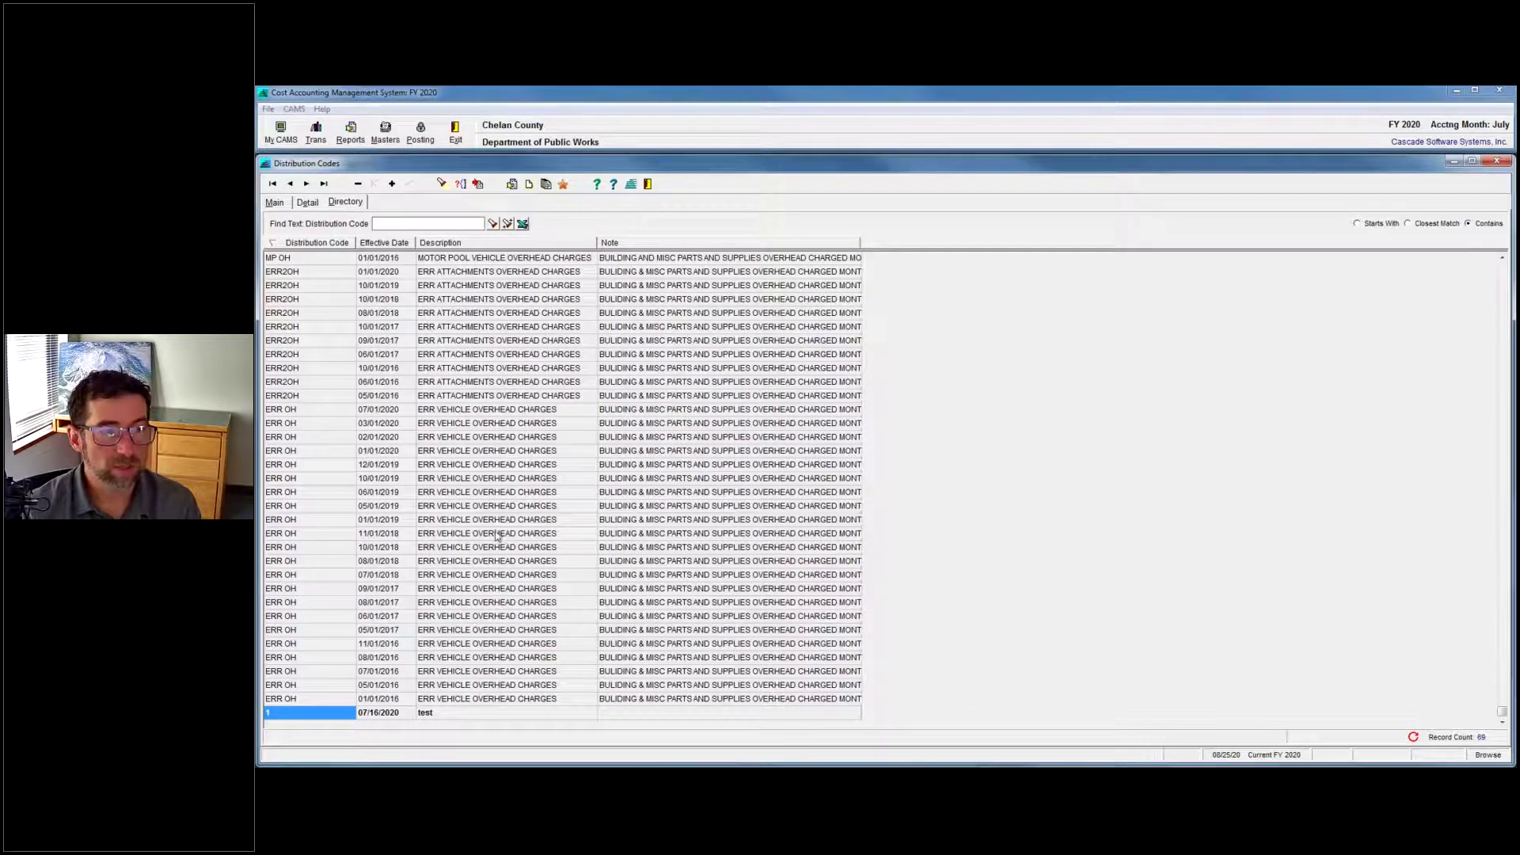
double_click(497, 466)
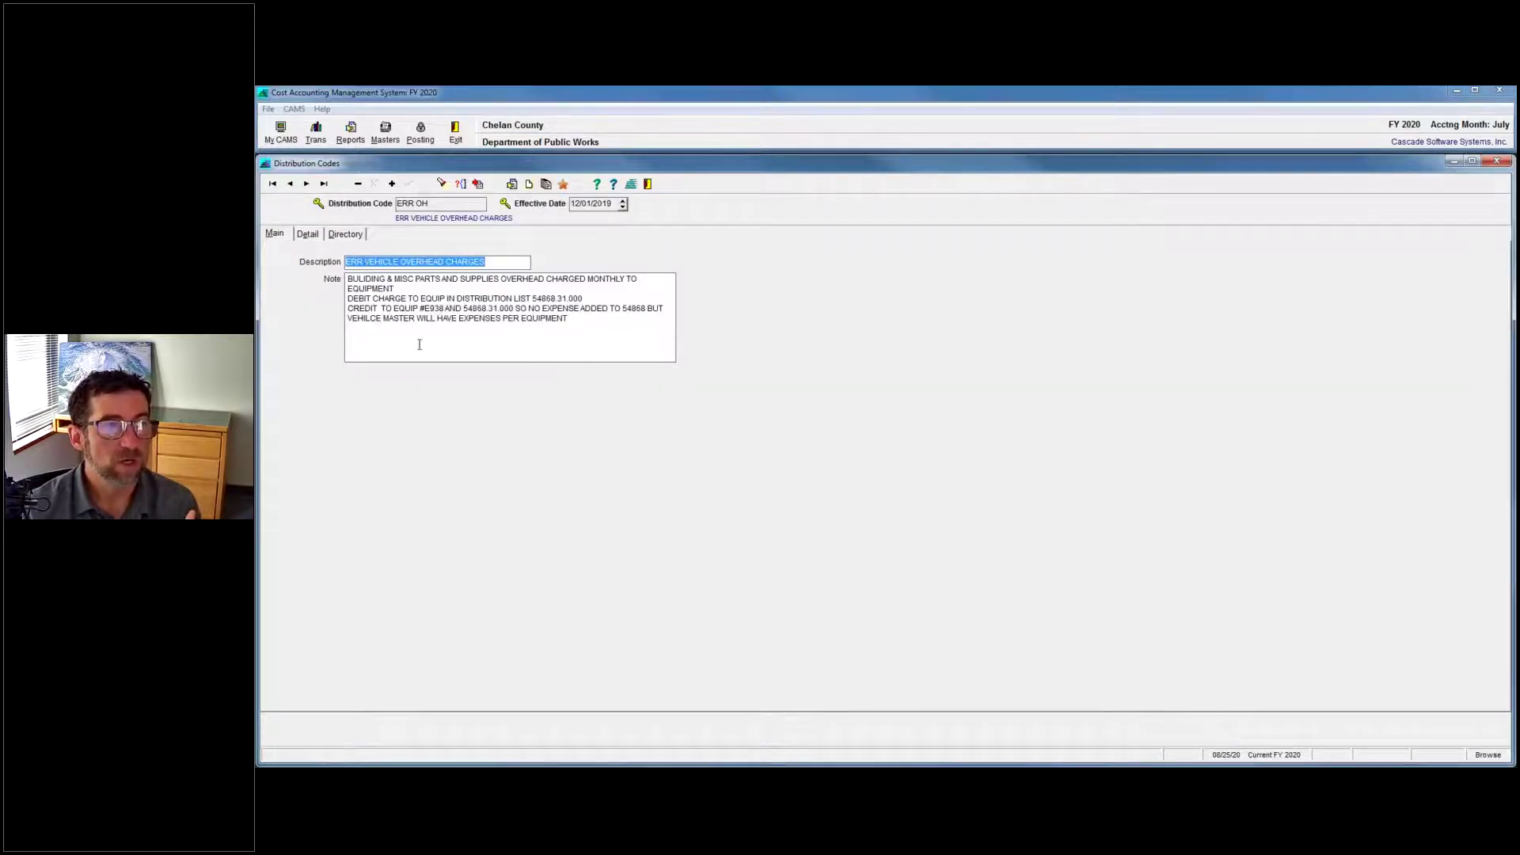
Page through ERR OH's per-vehicle percentage rows from A004 onward, then return to Word.
left_click(308, 234)
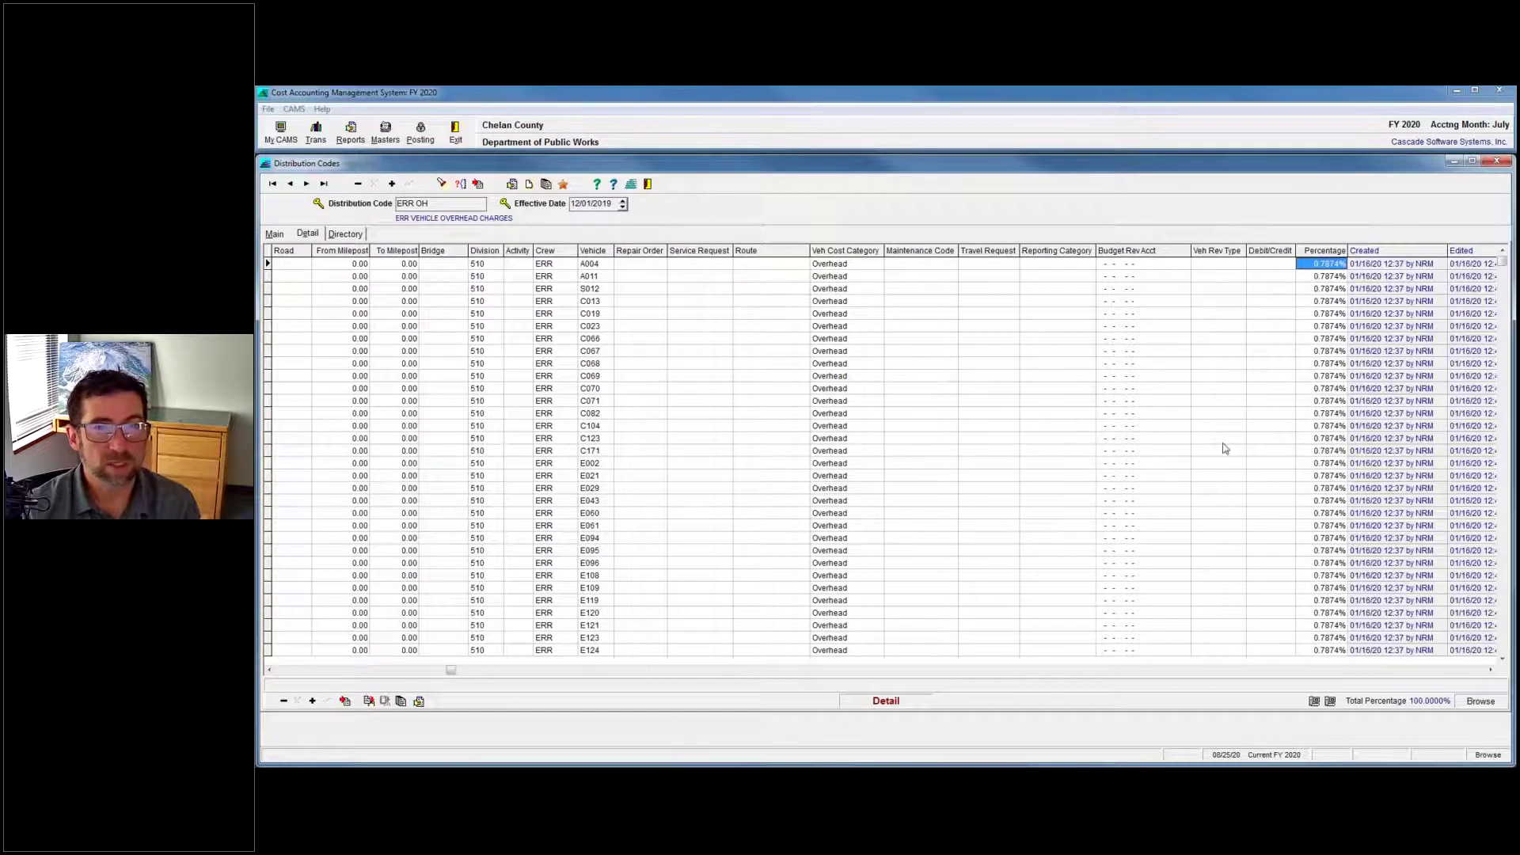
left_click(1324, 626)
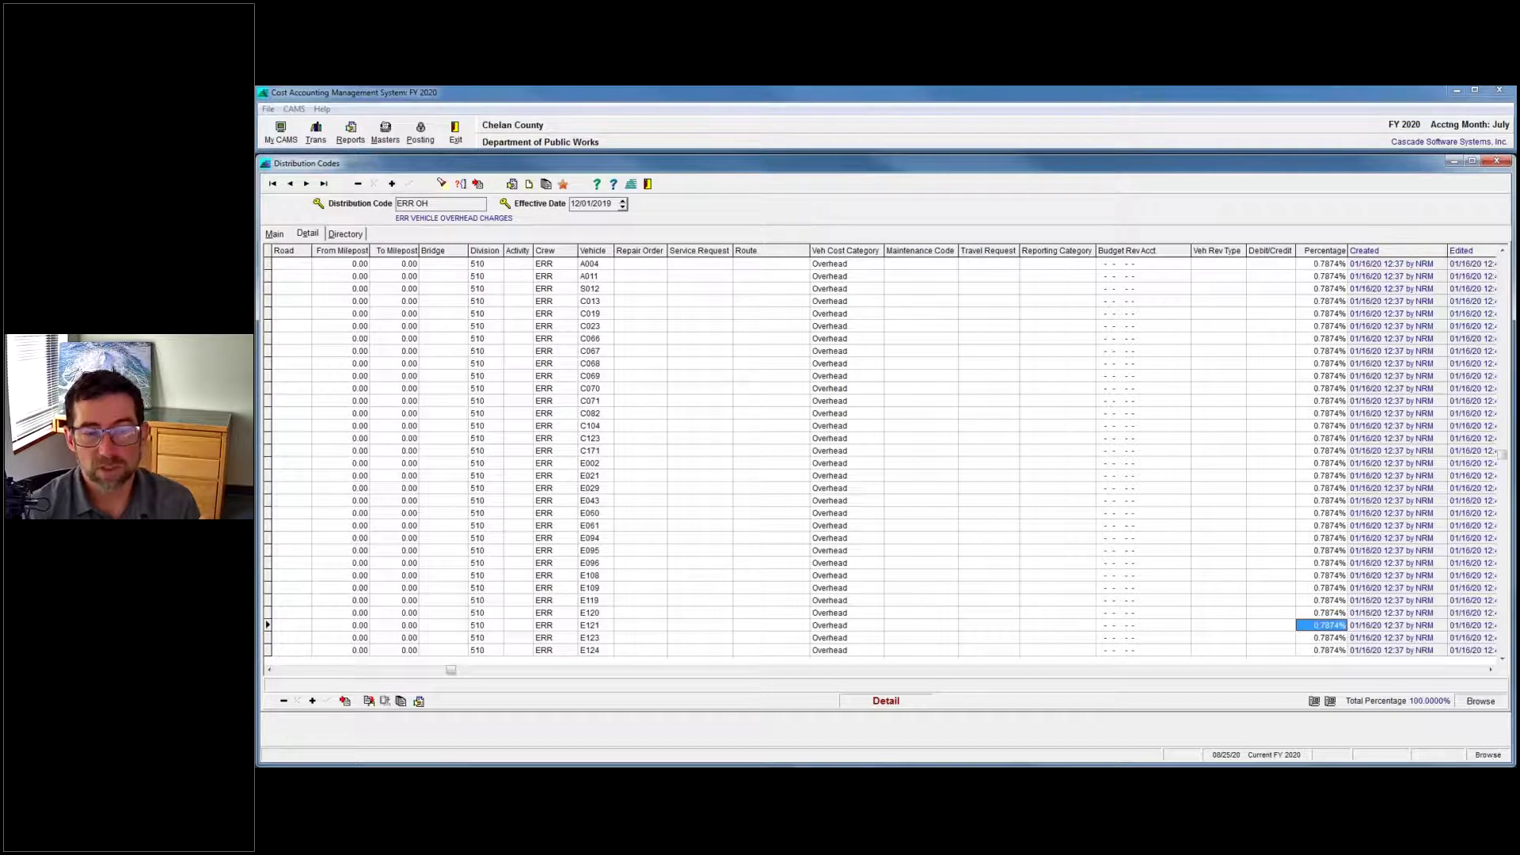
key("Down")
key("Down")
key("Down")
key("Down")
key("Down")
key("Down")
key("Down")
key("Down")
key("Down")
key("Down")
key("Down")
key("Down")
key("Down")
key("Down")
key("Down")
key("Down")
key("Down")
key("Down")
key("Down")
key("Down")
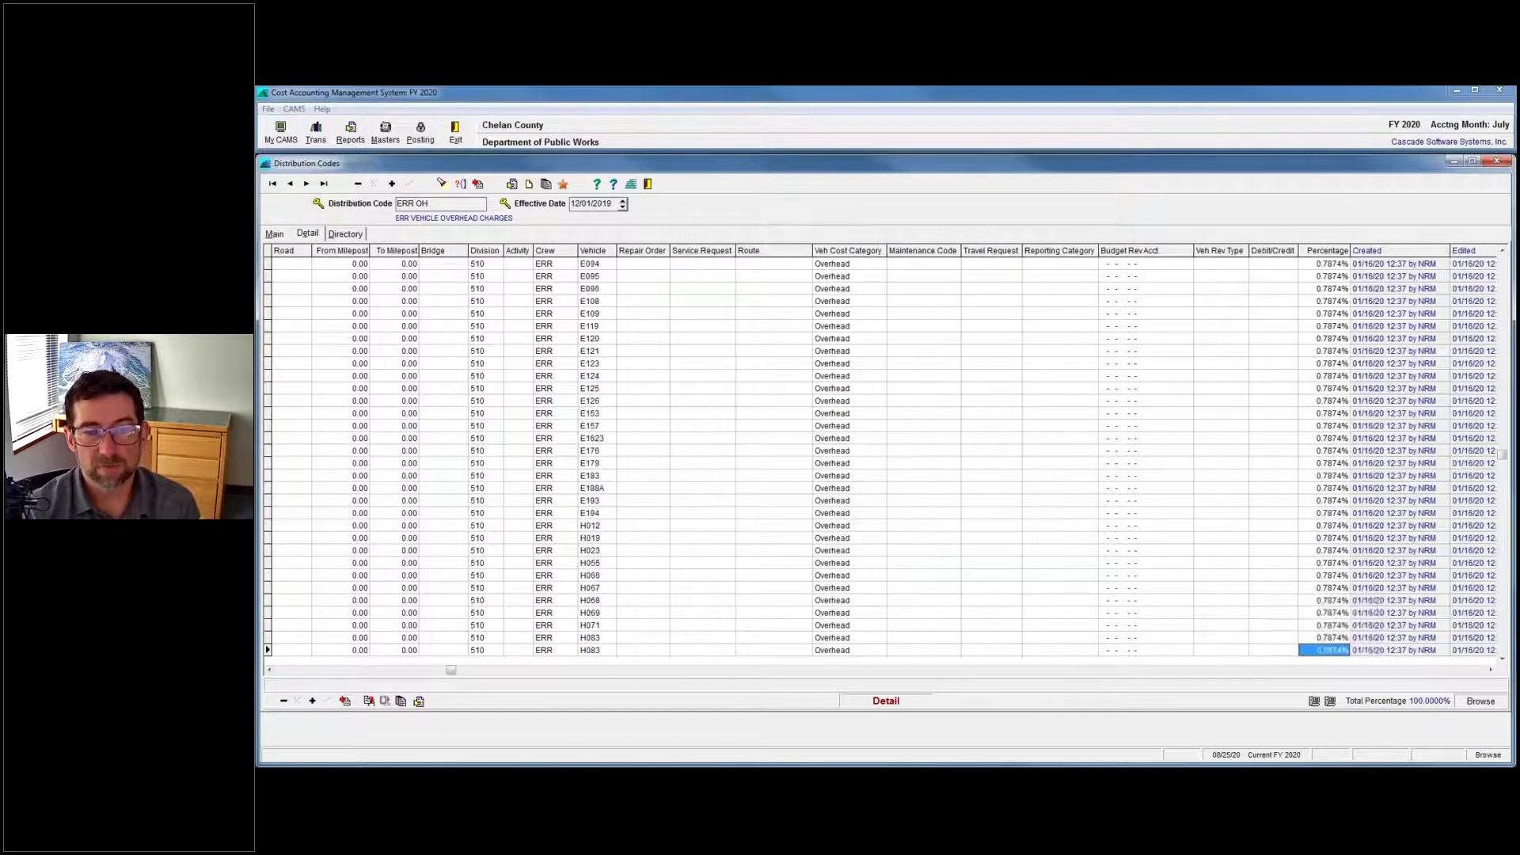
key("Down")
key("Down")
key("Down")
key("Down")
key("Down")
key("Down")
key("Down")
key("Down")
key("Down")
key("Down")
key("Down")
key("Down")
key("Down")
key("Down")
key("Down")
key("Down")
key("Down")
key("Down")
key("Down")
key("Down")
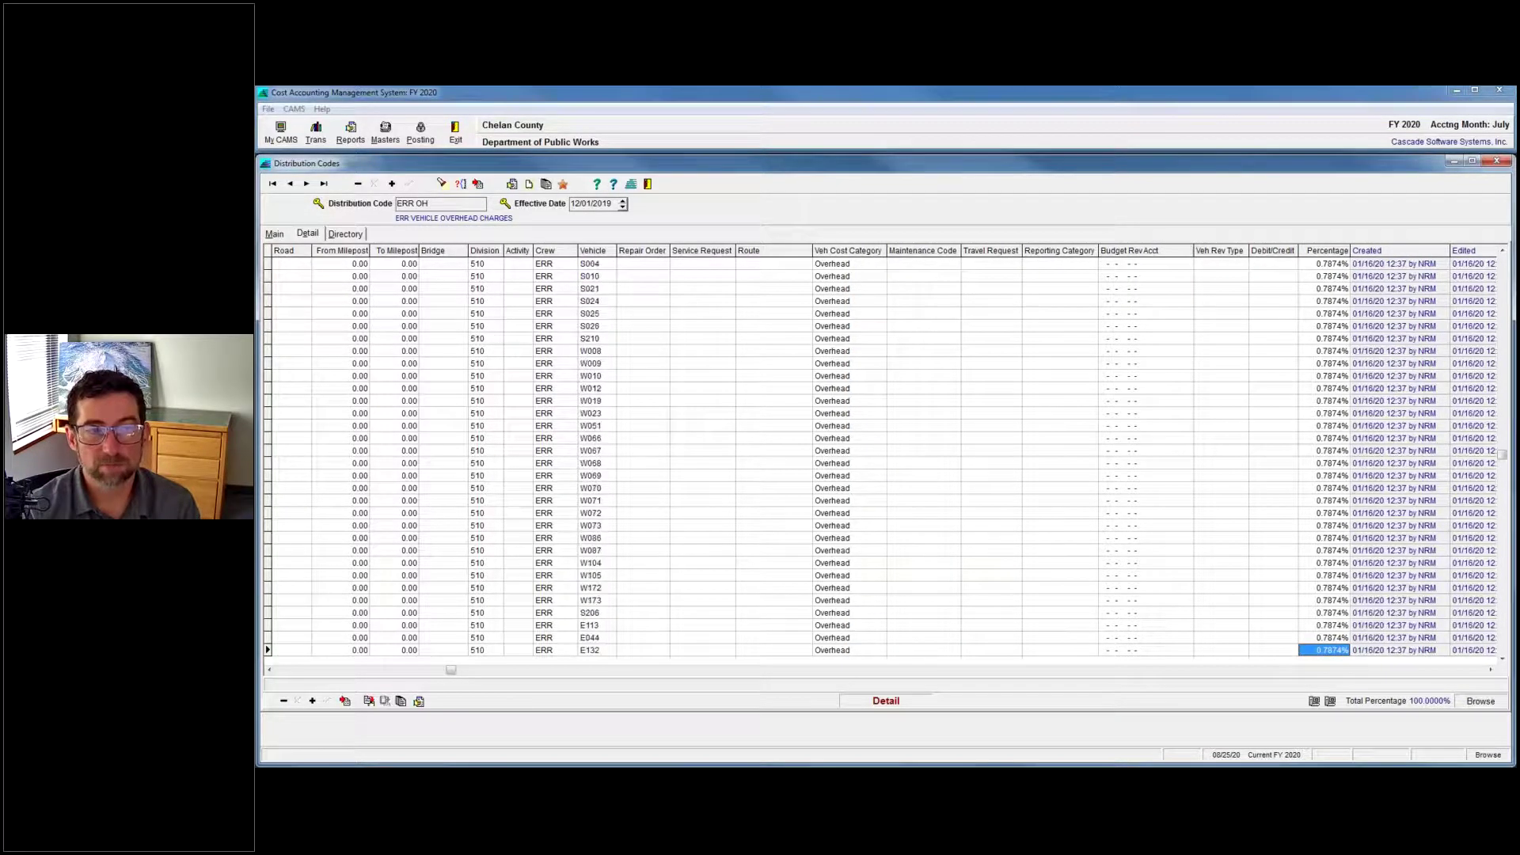
key("Down")
key("Down")
key("Down")
key("Down")
key("Down")
key("Down")
key("Down")
key("Down")
key("Down")
key("Down")
key("Down")
key("Down")
key("Down")
key("Up")
key("Up")
key("Up")
key("Up")
key("Up")
key("Up")
key("Up")
key("Up")
key("Up")
key("Up")
key("Up")
key("Up")
key("Up")
key("Up")
key("Up")
key("Up")
key("Up")
key("Up")
key("Up")
key("Up")
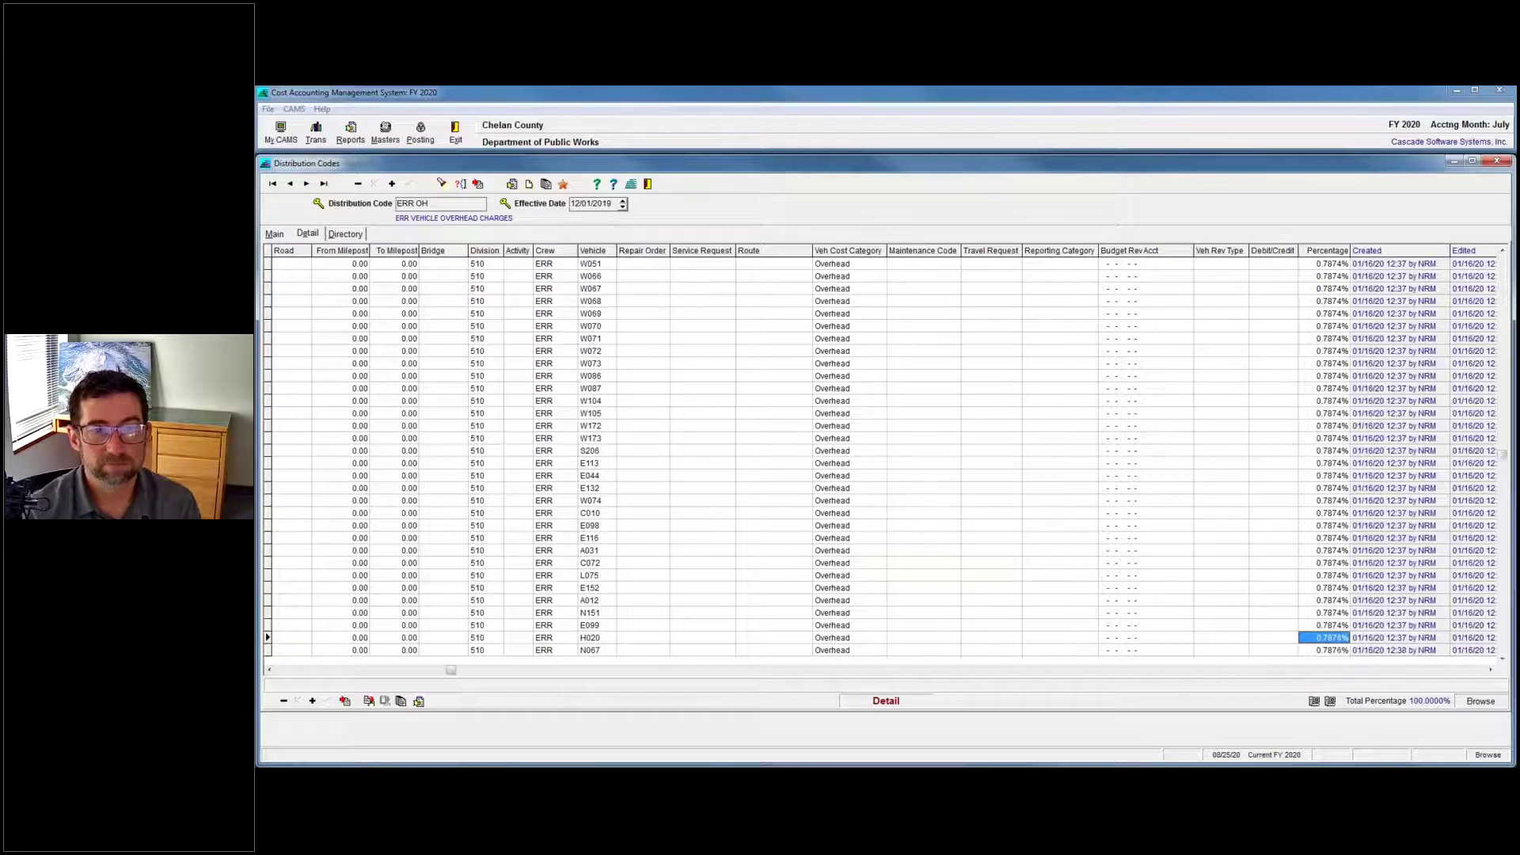
key("Up")
key("Up")
key("Up")
key("Up")
key("Up")
key("Up")
key("Up")
key("Up")
key("Up")
key("Up")
key("Up")
key("Up")
key("Up")
key("Up")
key("Up")
key("Up")
key("Up")
key("Up")
key("Up")
key("Up")
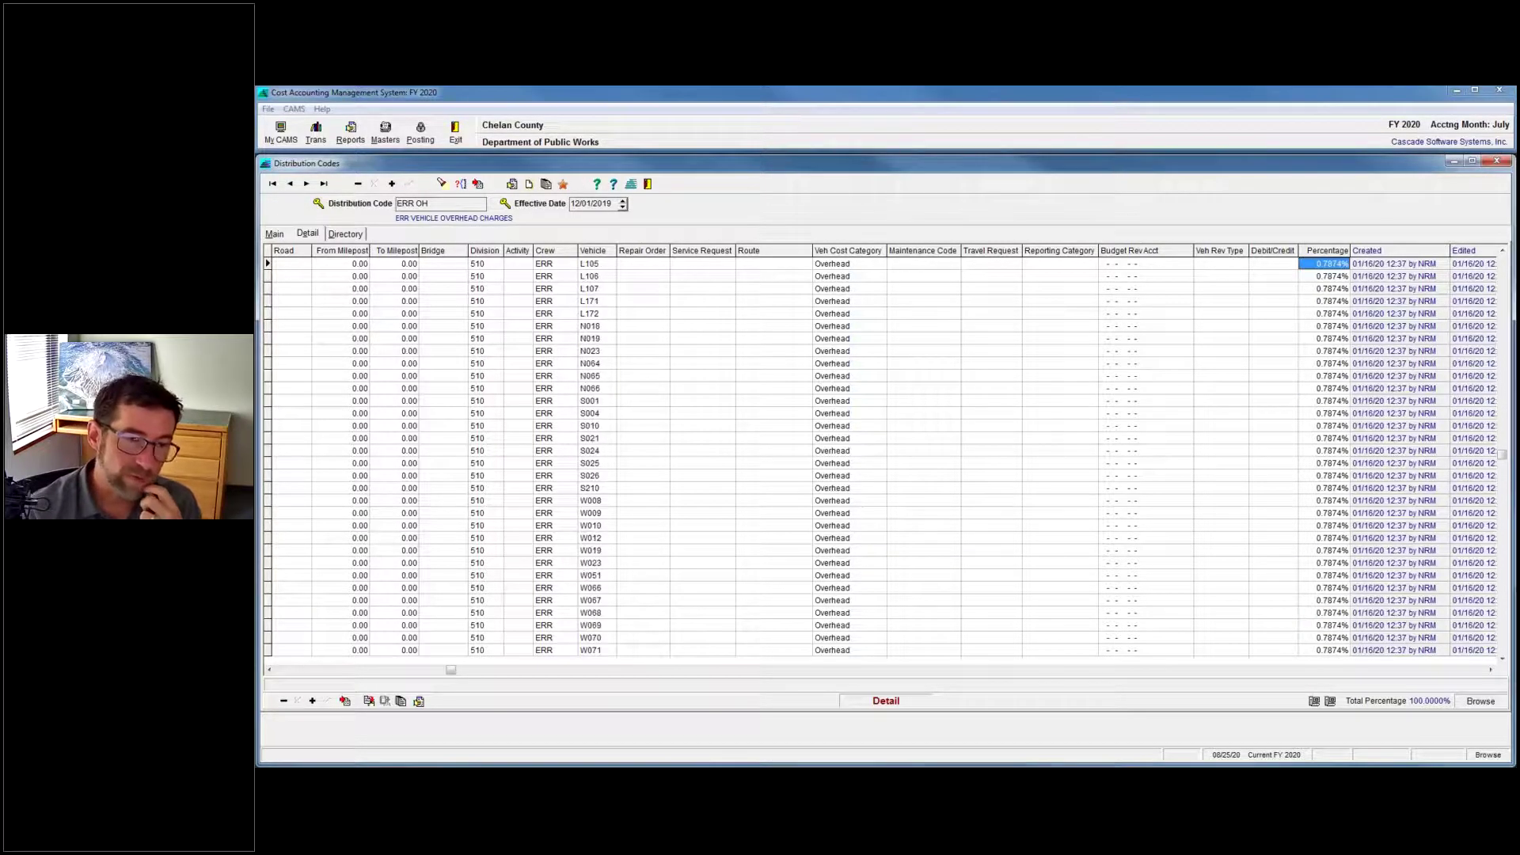
key("Up")
key("Up")
key("Up")
key("Up")
key("Up")
key("Up")
key("Up")
key("Up")
key("Up")
key("Up")
key("Up")
key("Up")
key("Up")
key("Up")
key("Up")
key("Up")
key("Up")
key("Up")
key("Up")
key("Up")
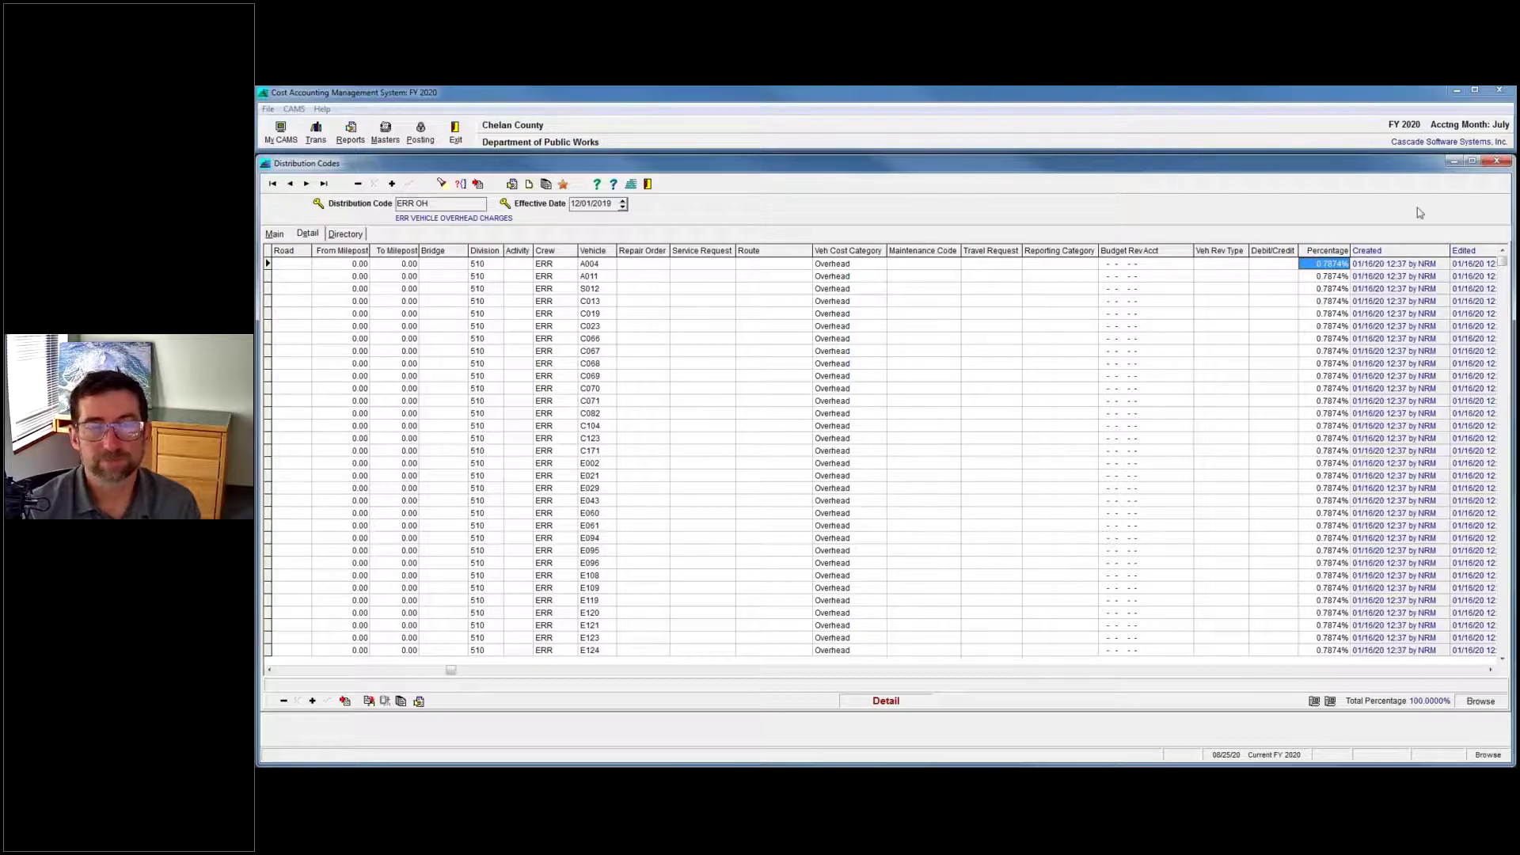
key("alt+Tab")
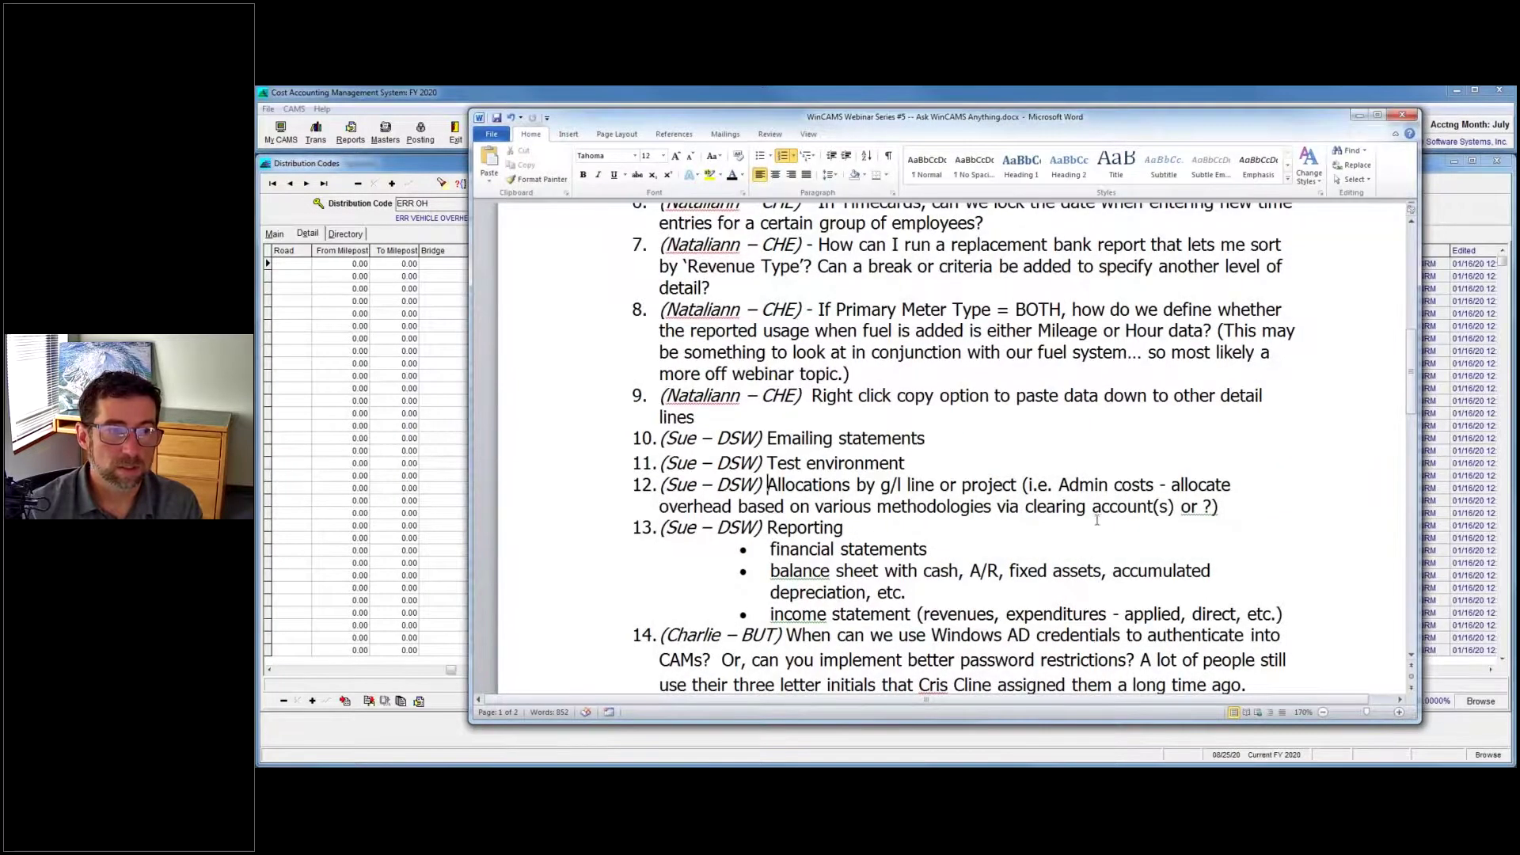
Scroll the Q&A list past item 13's balance sheet line to question 14 on AD credentials.
left_click(1095, 522)
scroll(1061, 507, "down", 2)
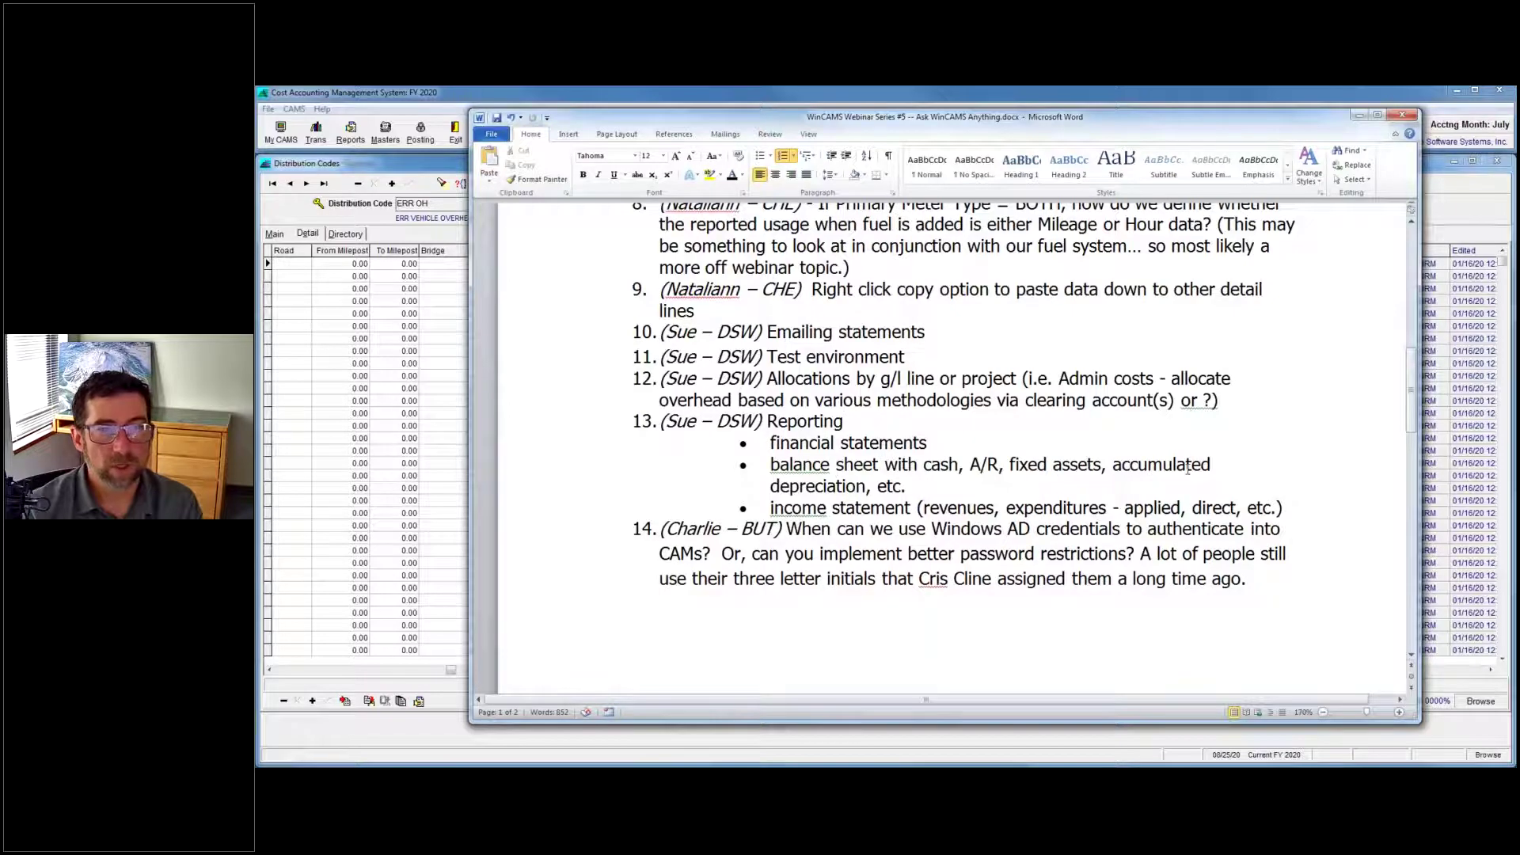
left_click_drag(1216, 470, 770, 467)
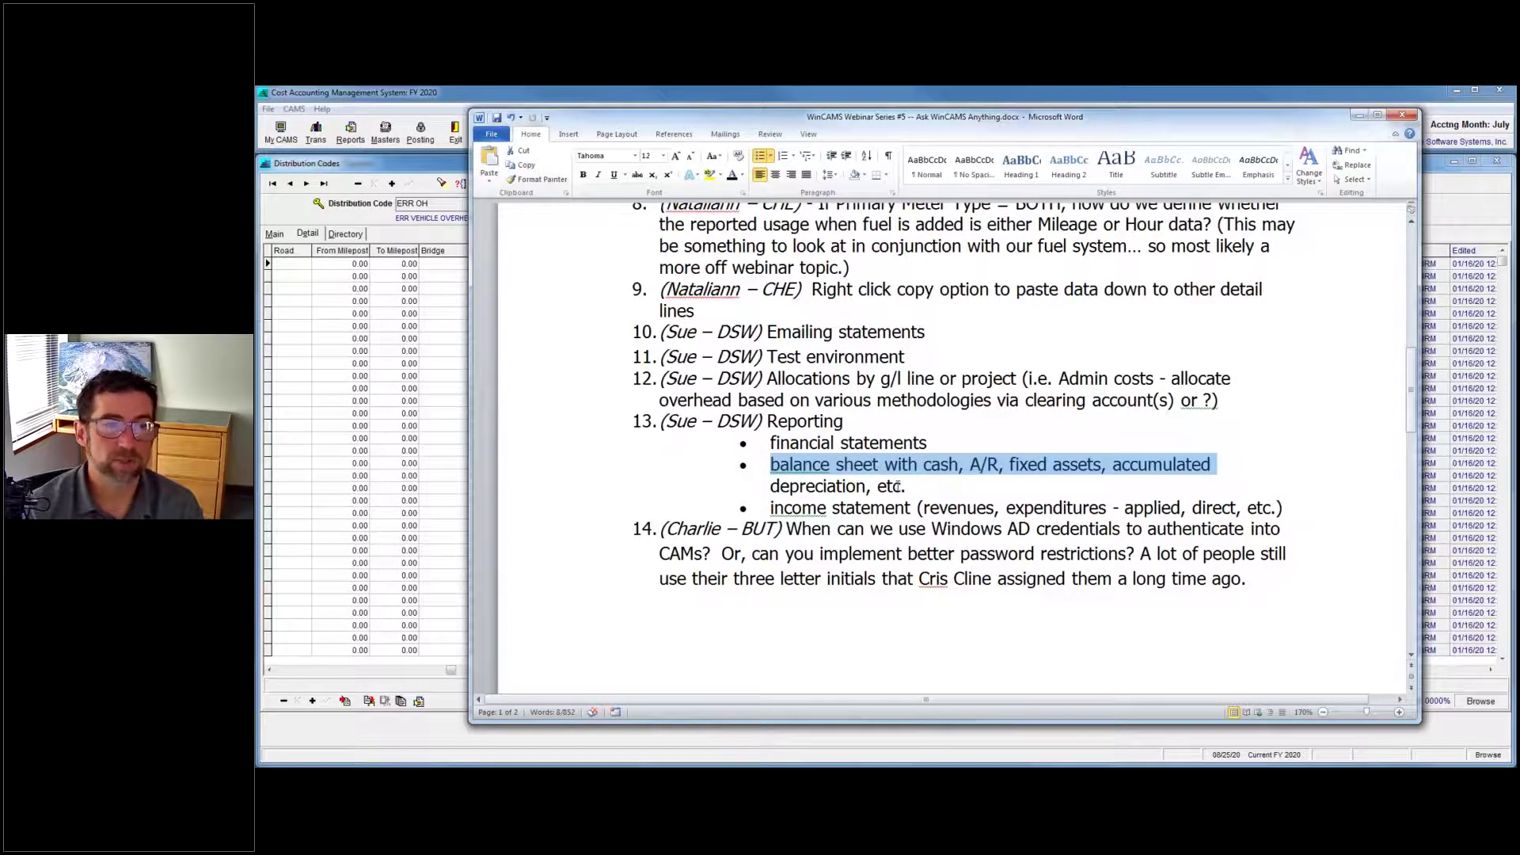
left_click(1190, 388)
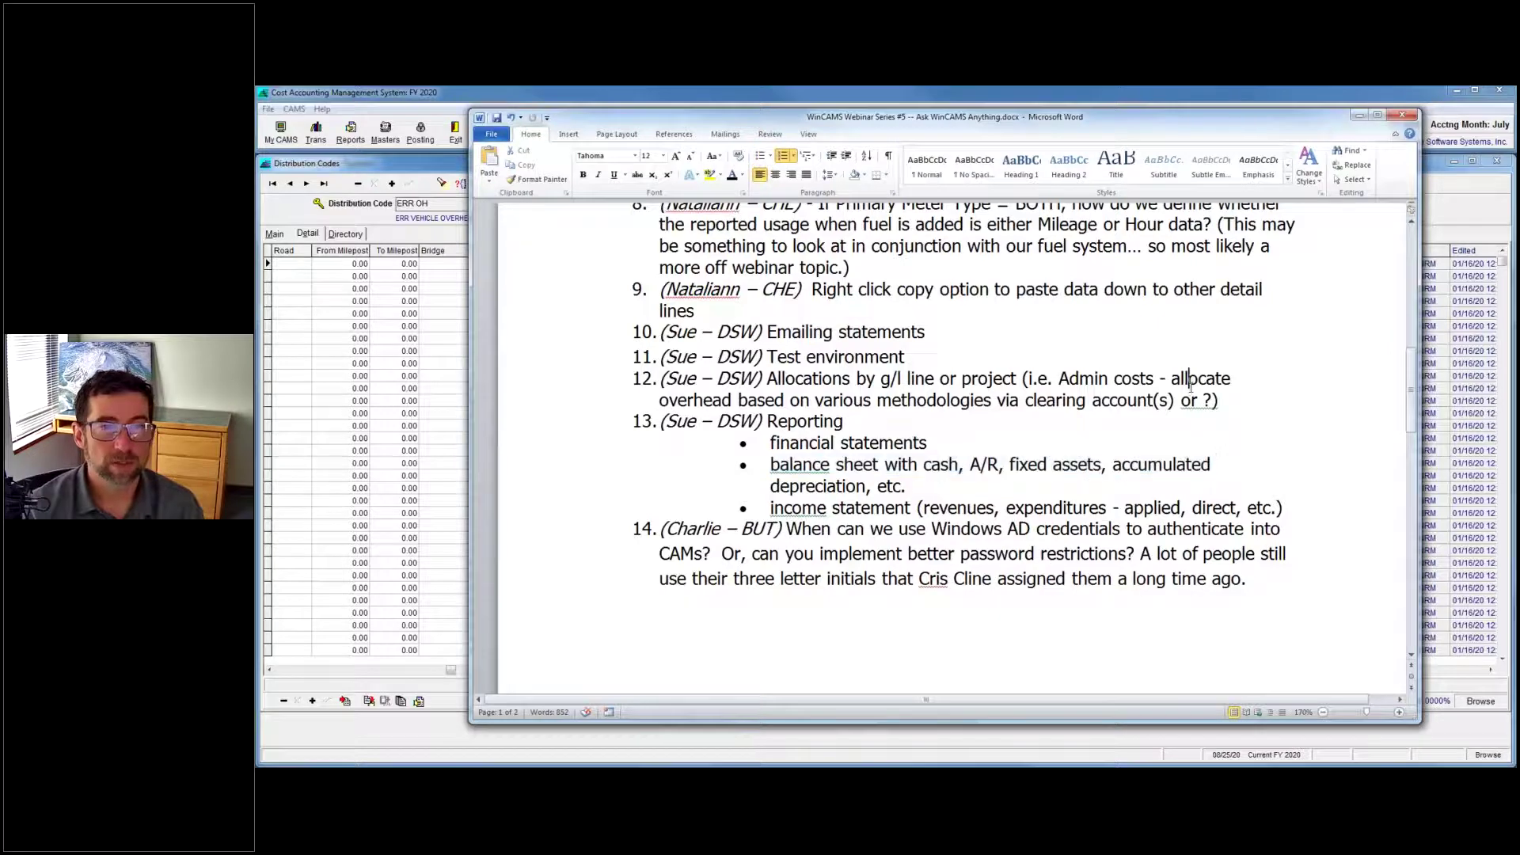
scroll(1191, 383, "down", 1)
scroll(1191, 383, "down", 2)
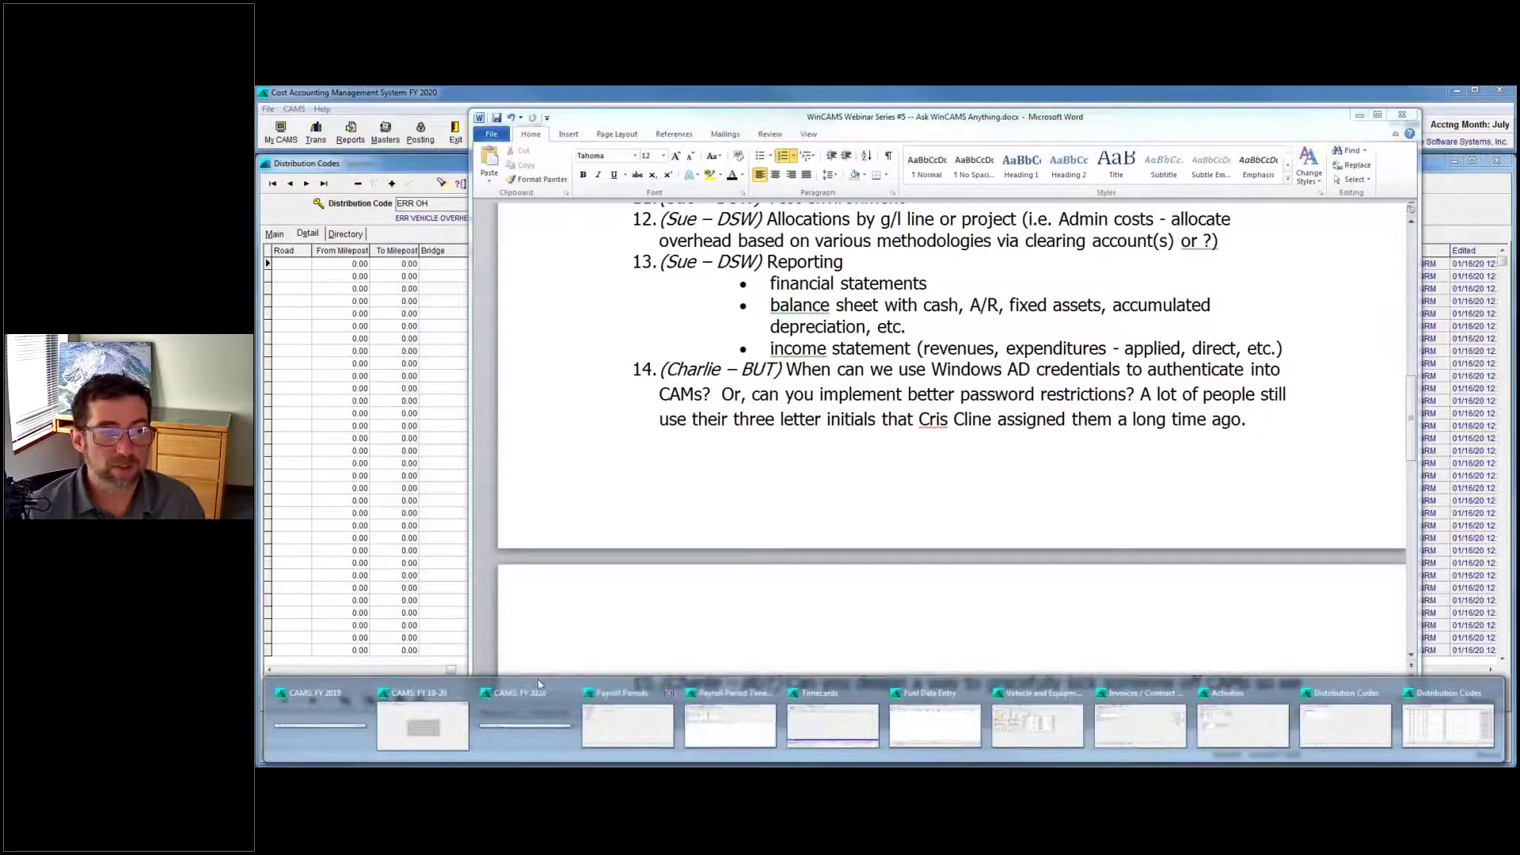
Go to File > System > Security in CAMS and enter the security password.
left_click(524, 728)
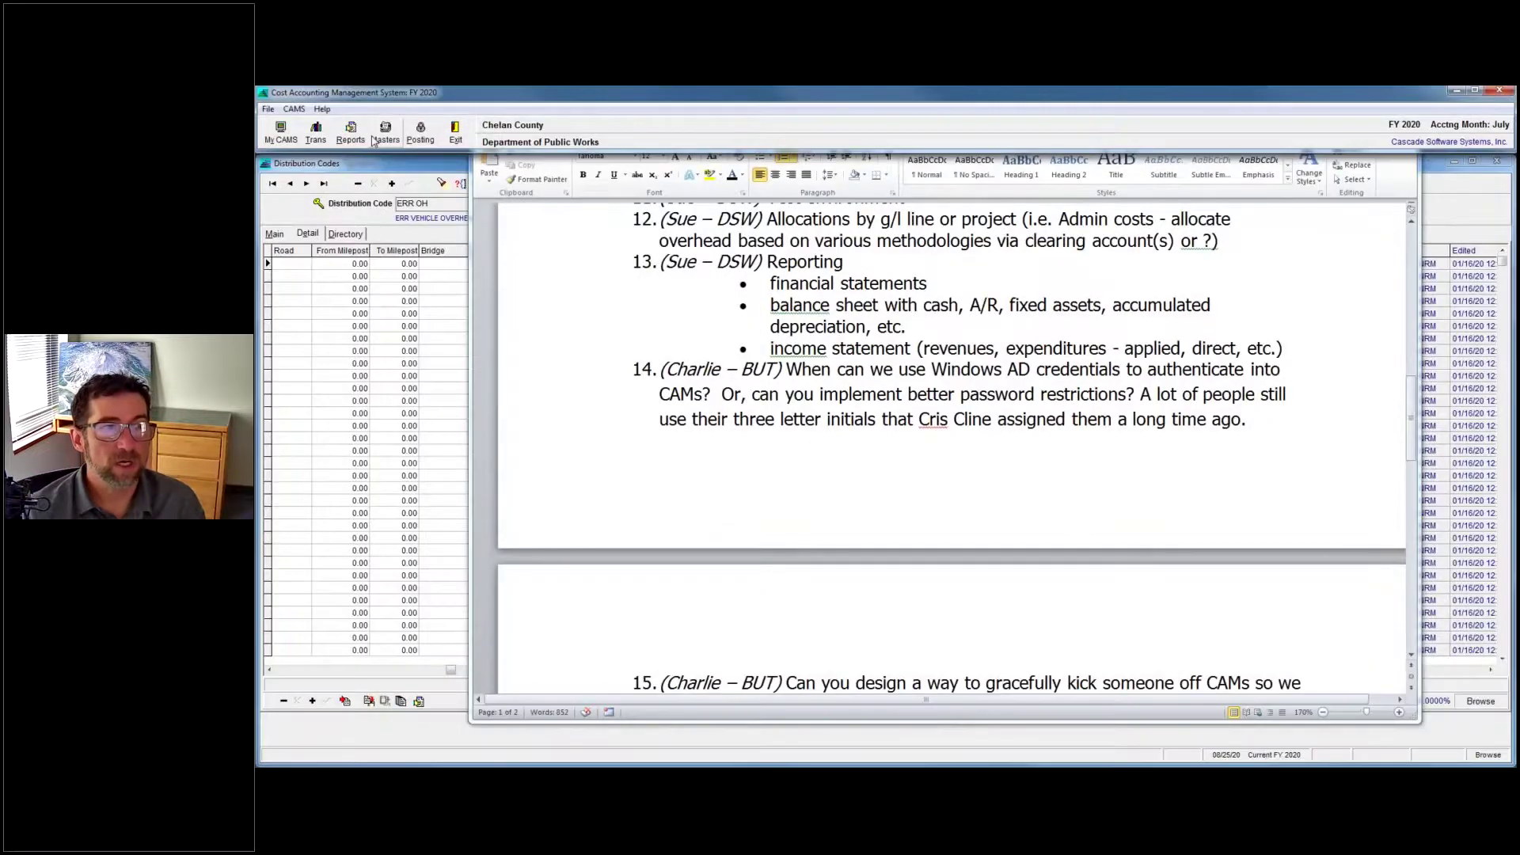
left_click(268, 109)
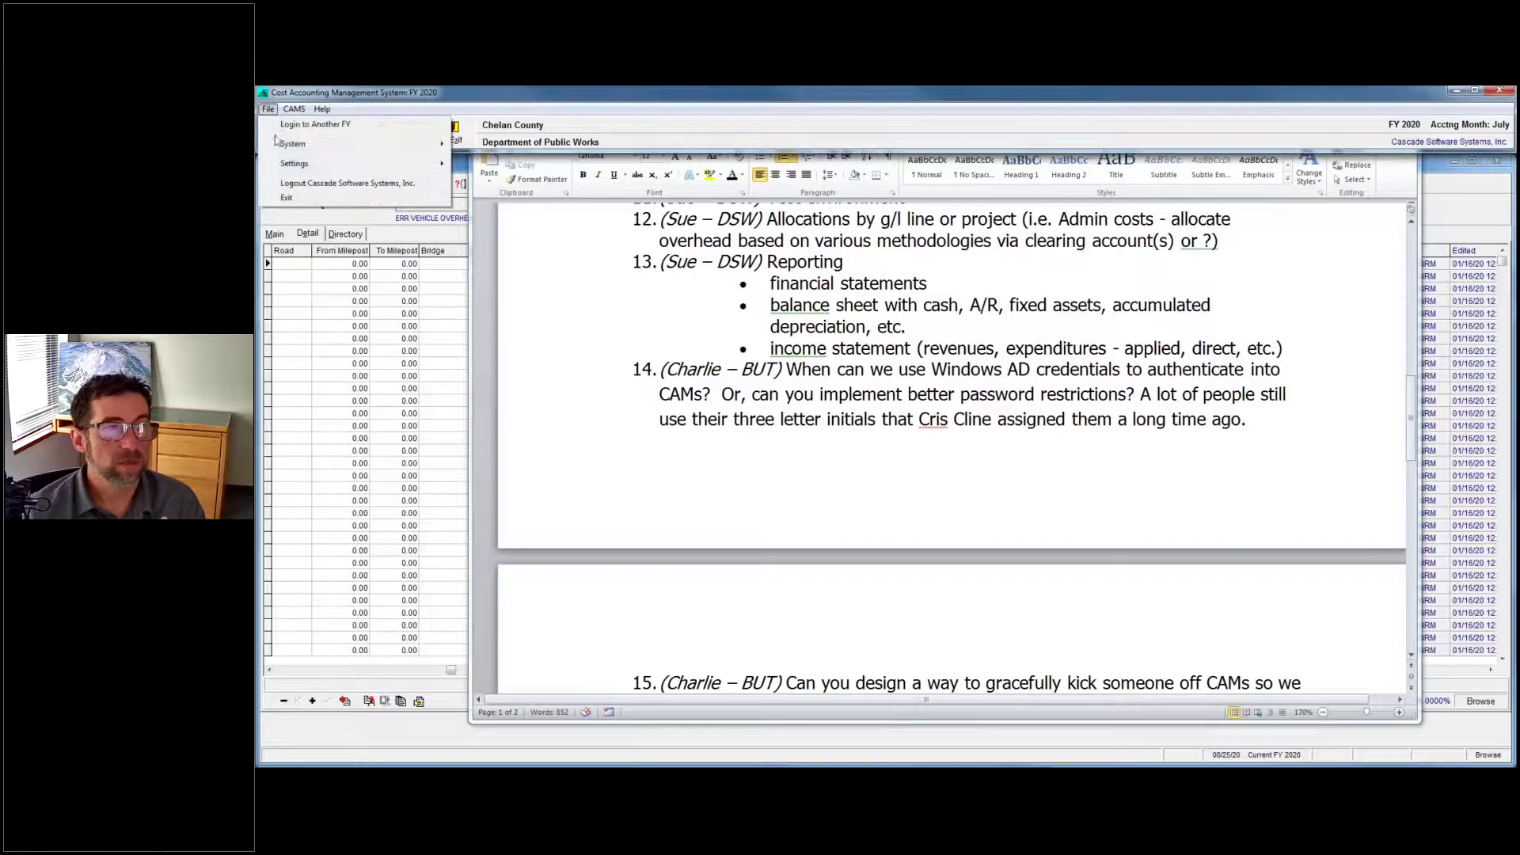
mouse_move(292, 146)
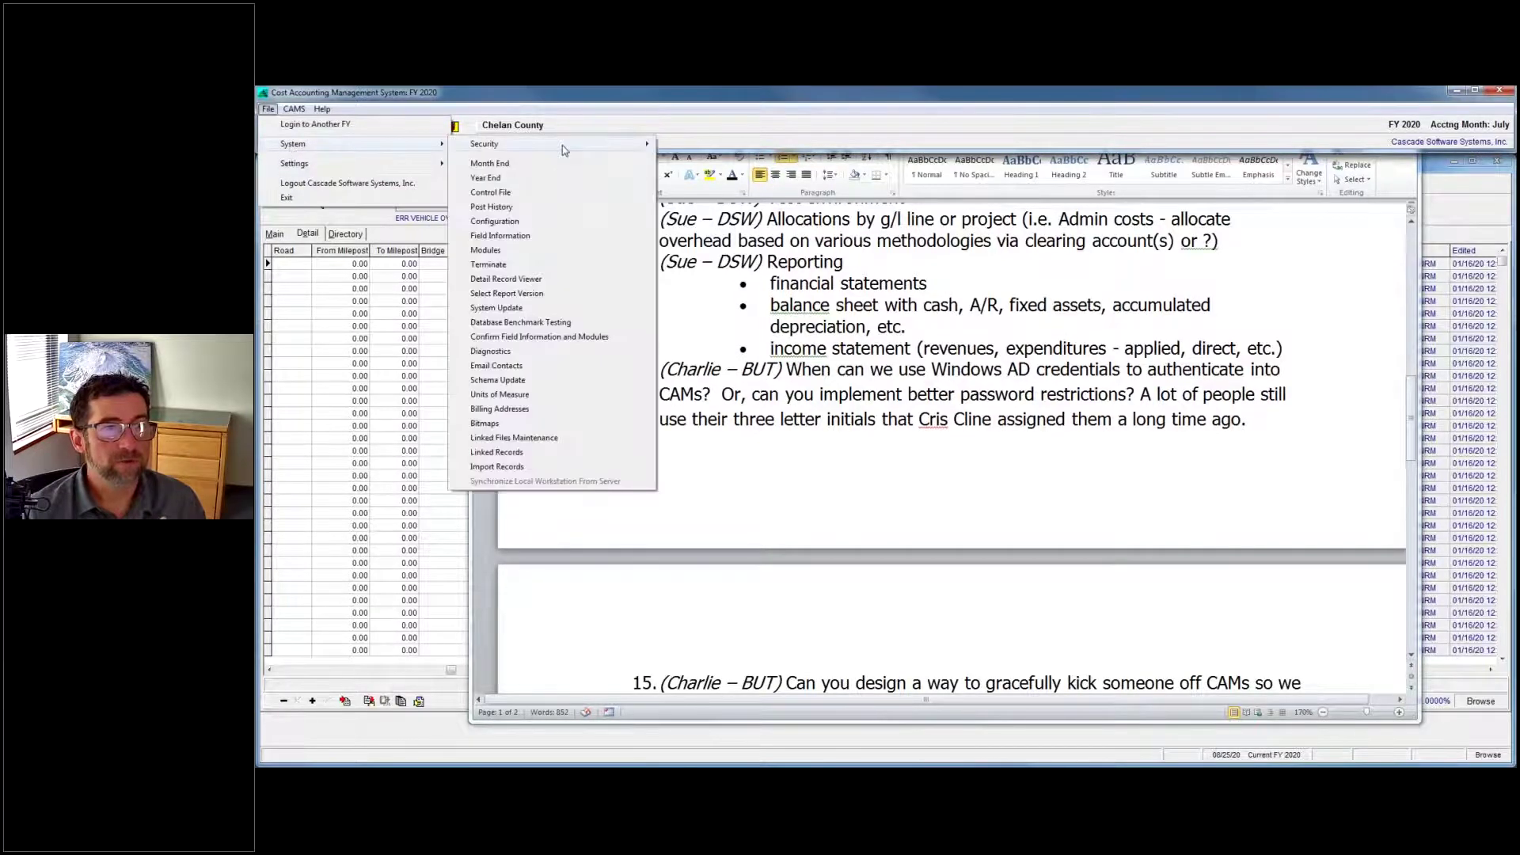
mouse_move(563, 151)
left_click(689, 152)
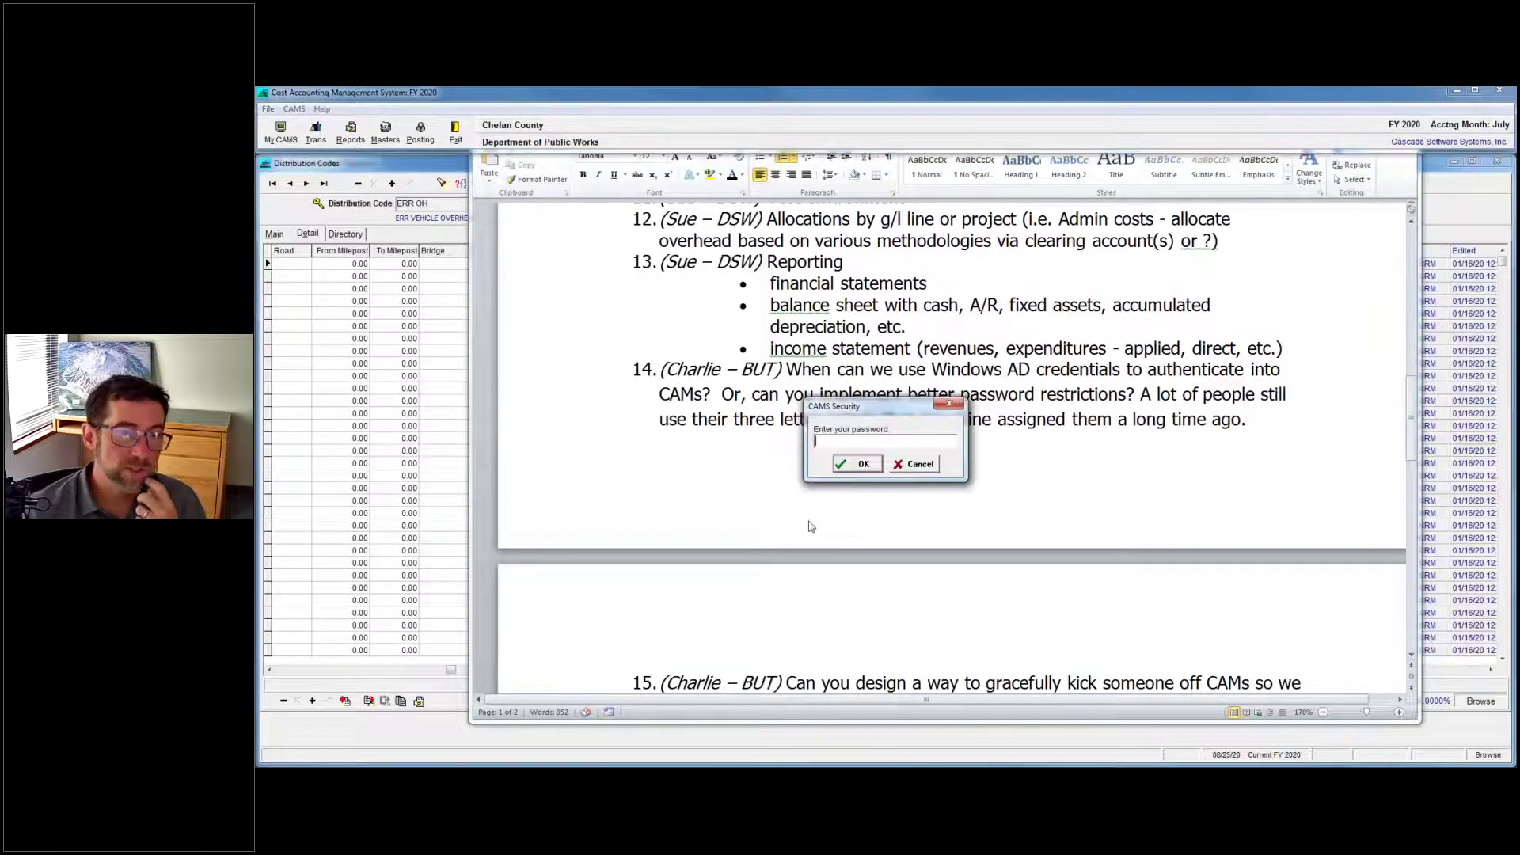
type("*")
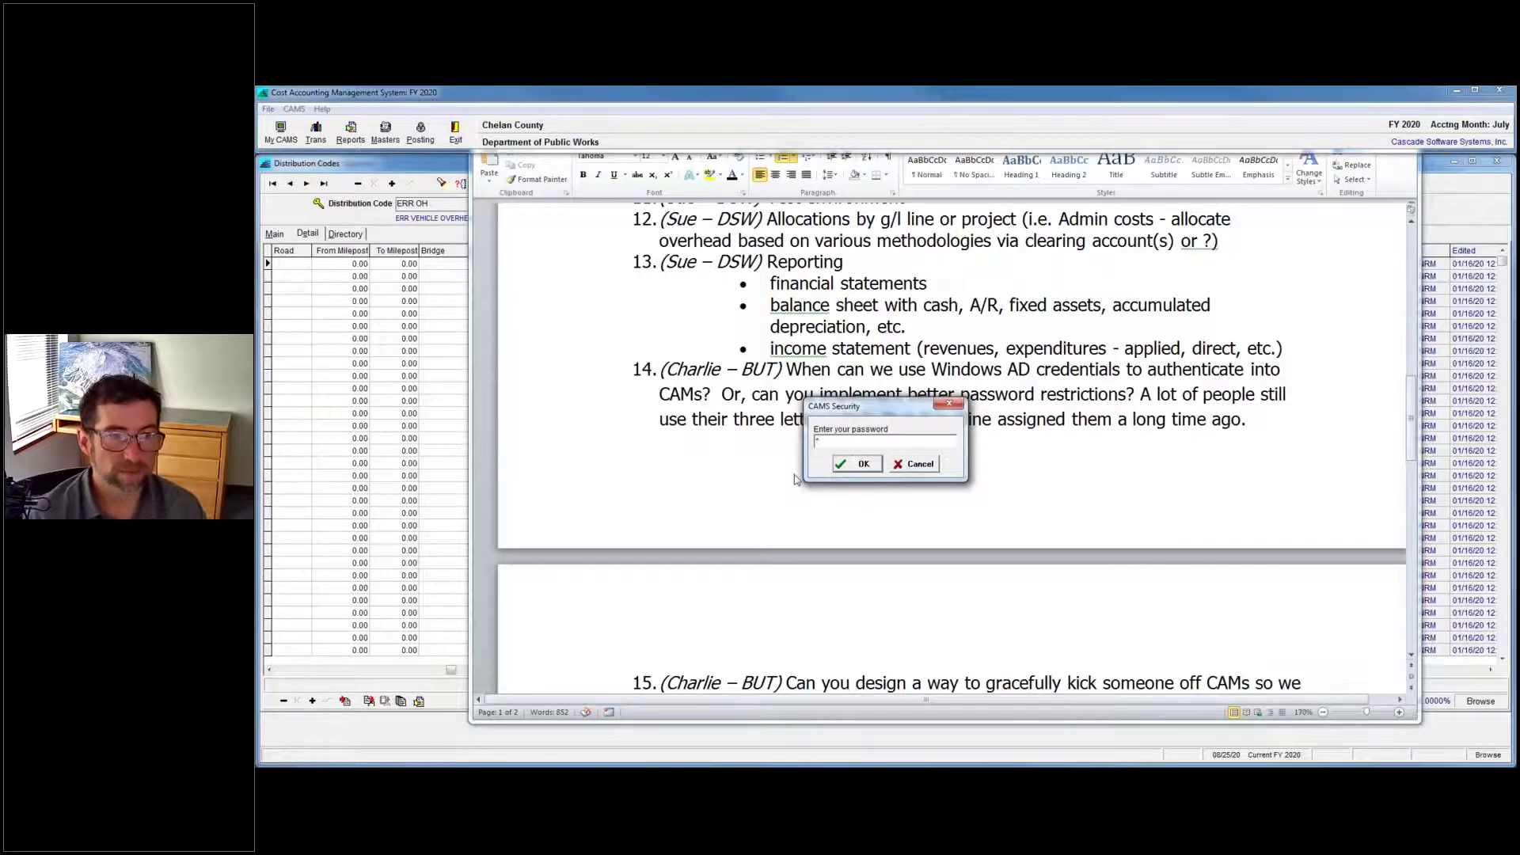
key("Return")
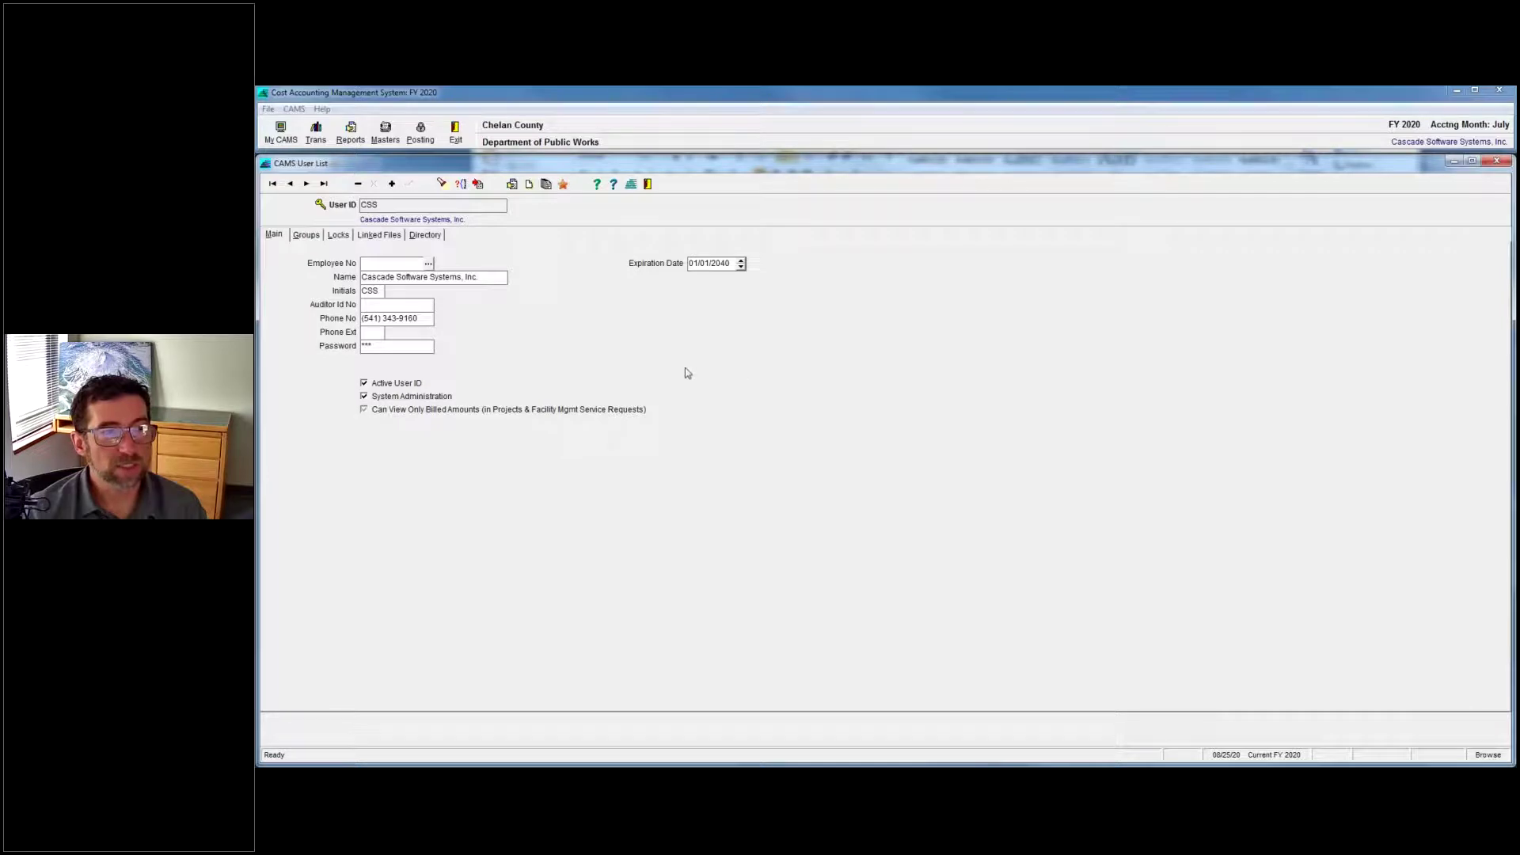
left_click(342, 236)
left_click(273, 234)
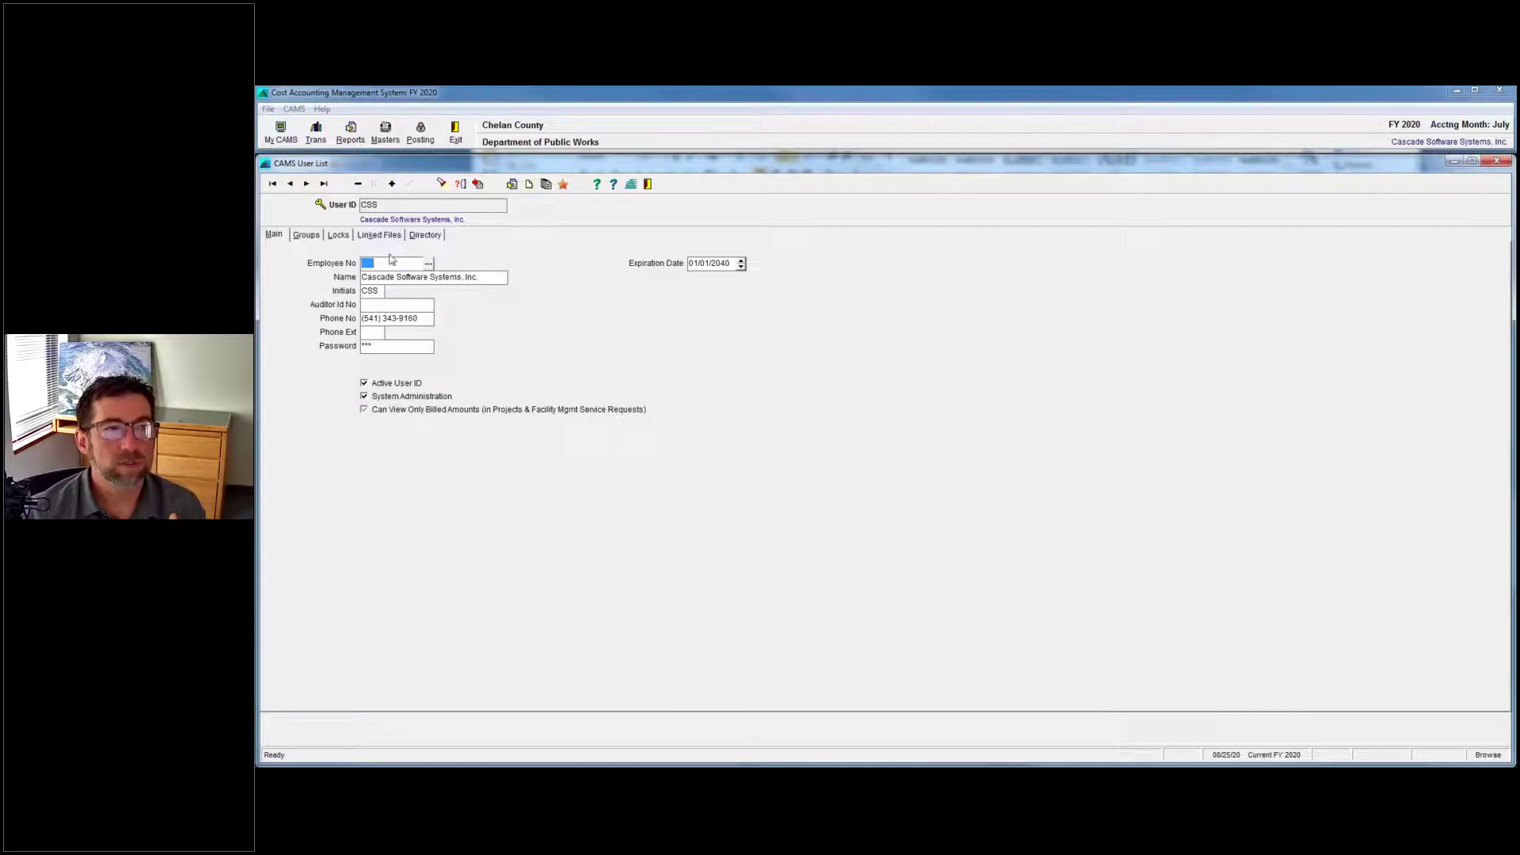
left_click(337, 235)
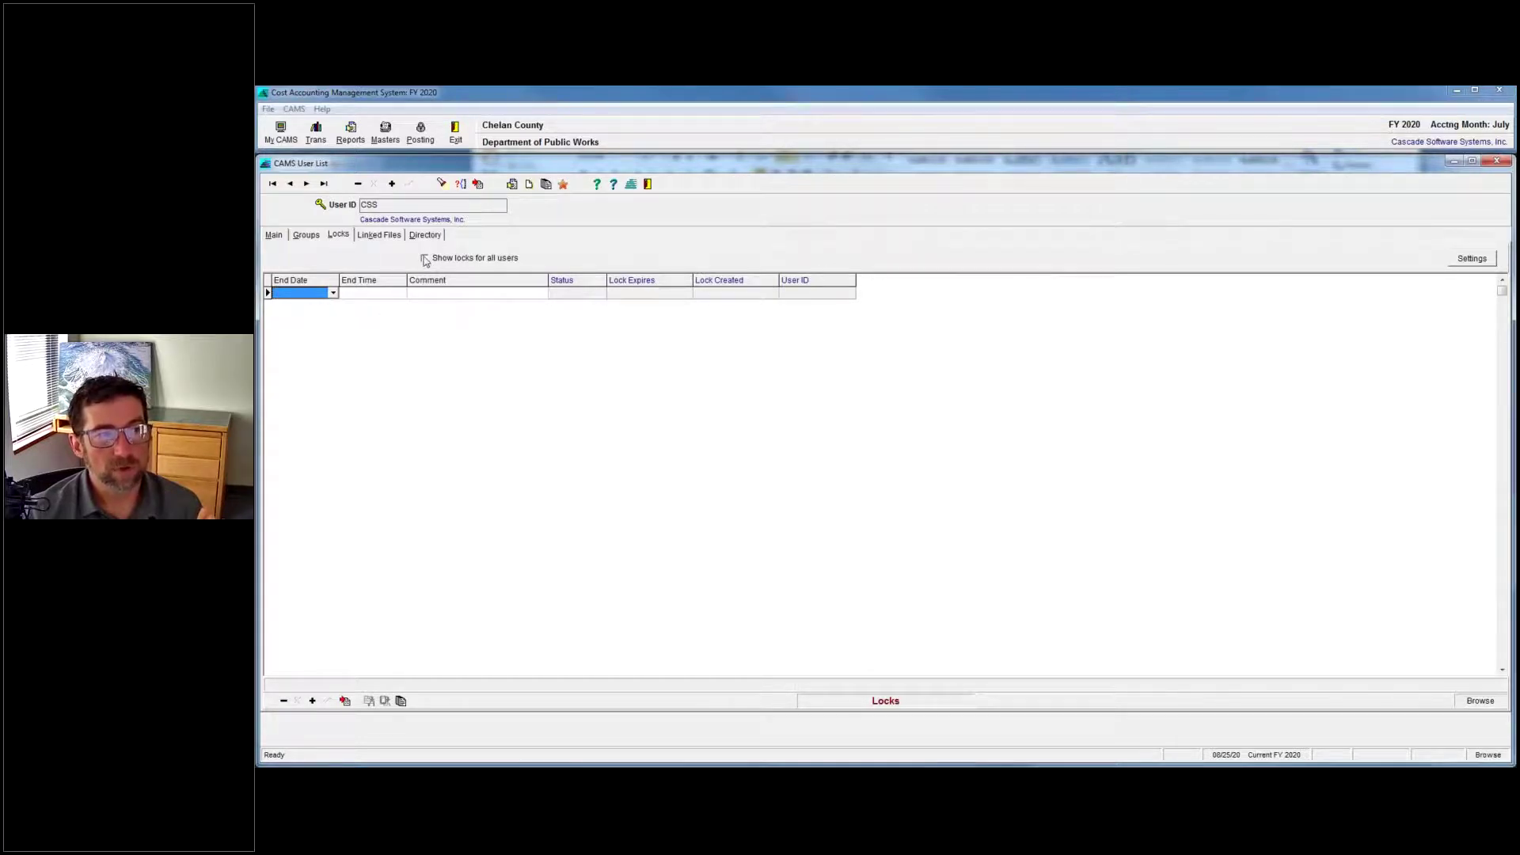
left_click(425, 259)
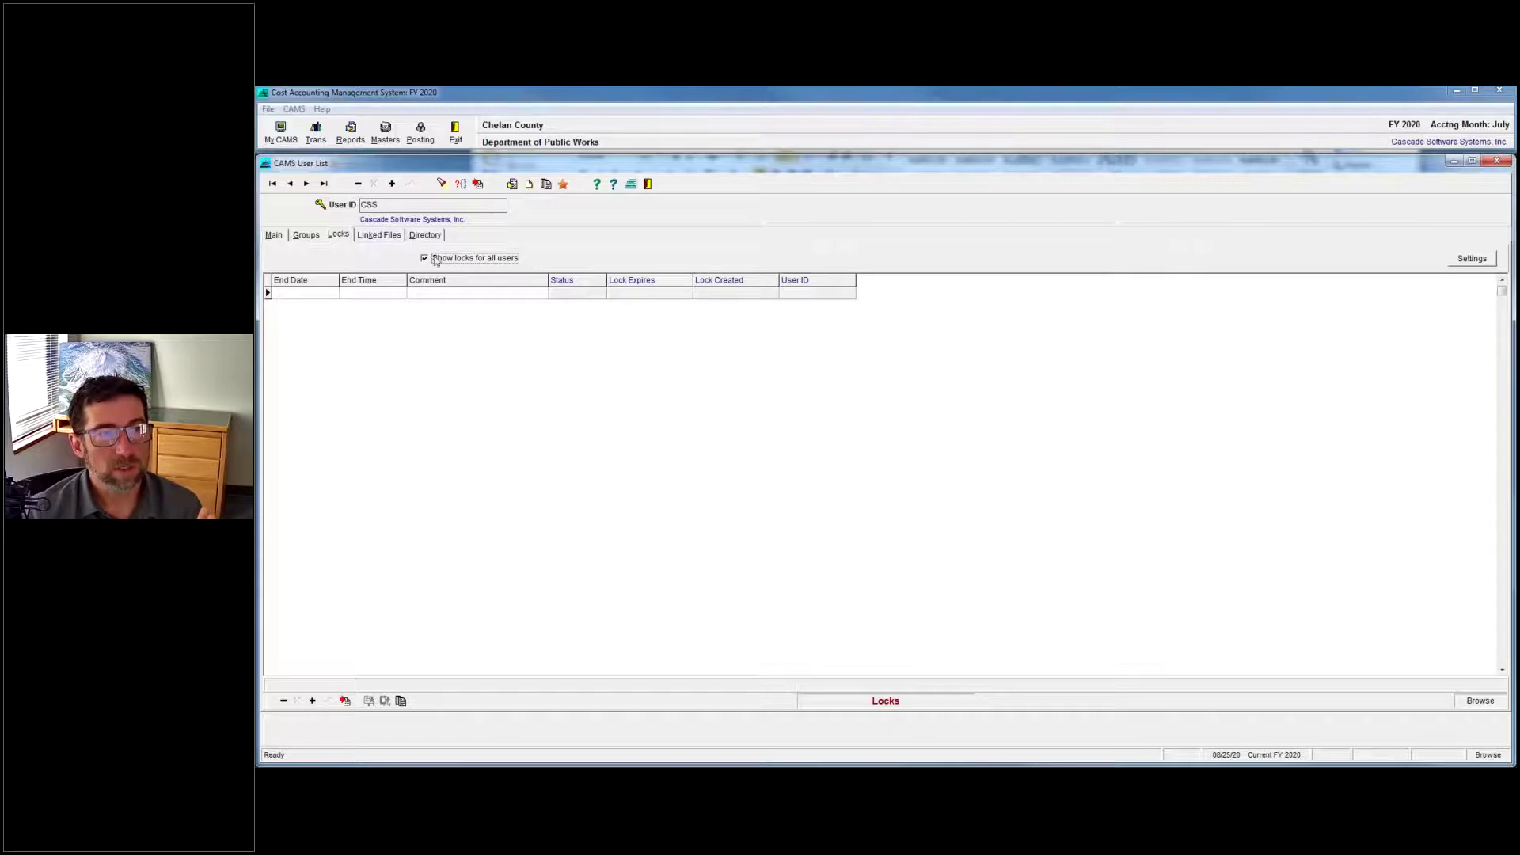
left_click(425, 259)
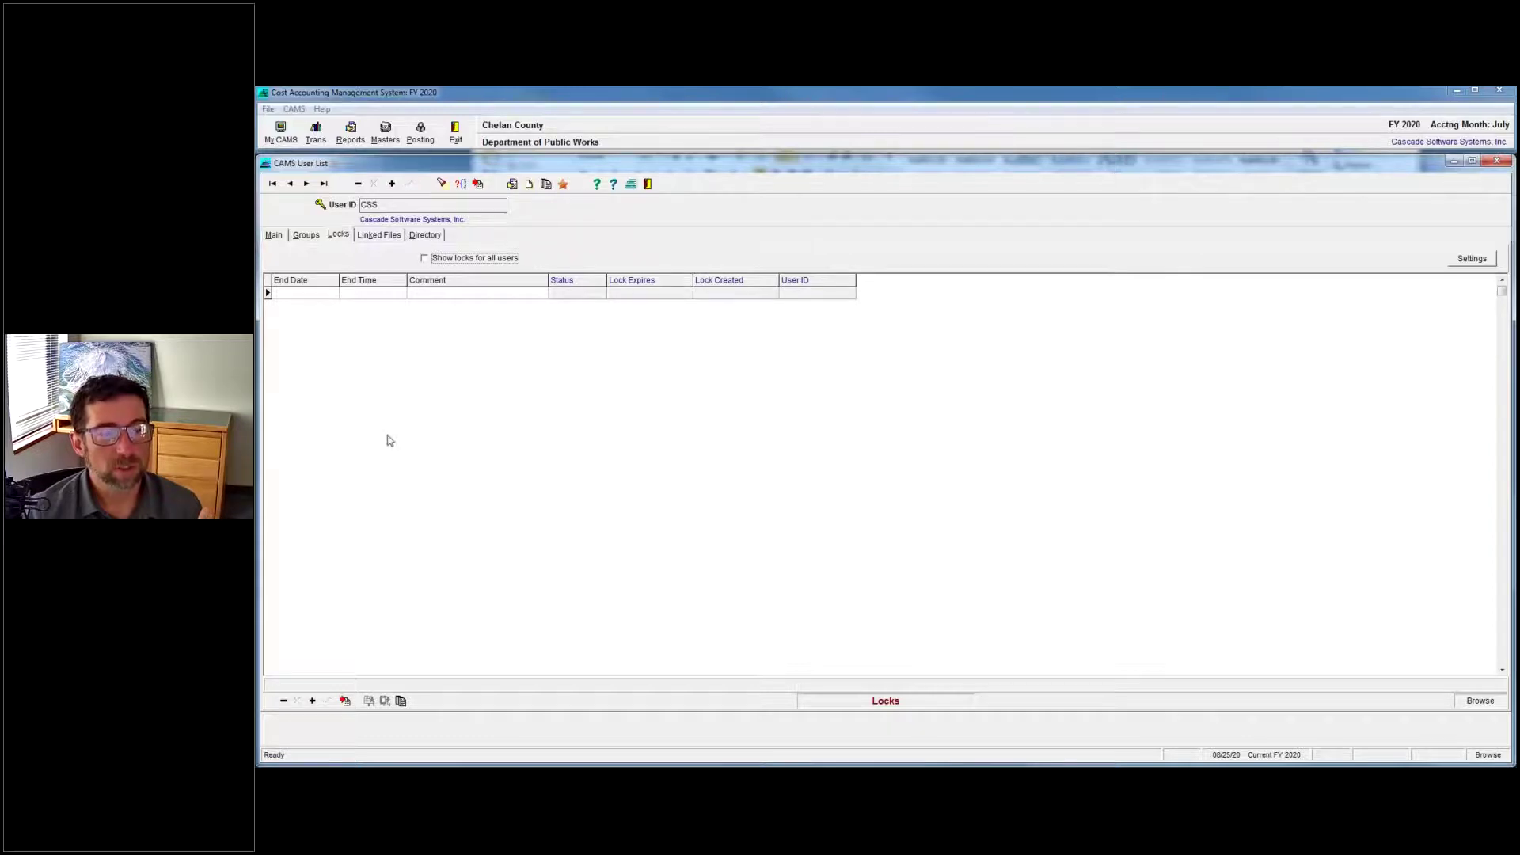
left_click(273, 235)
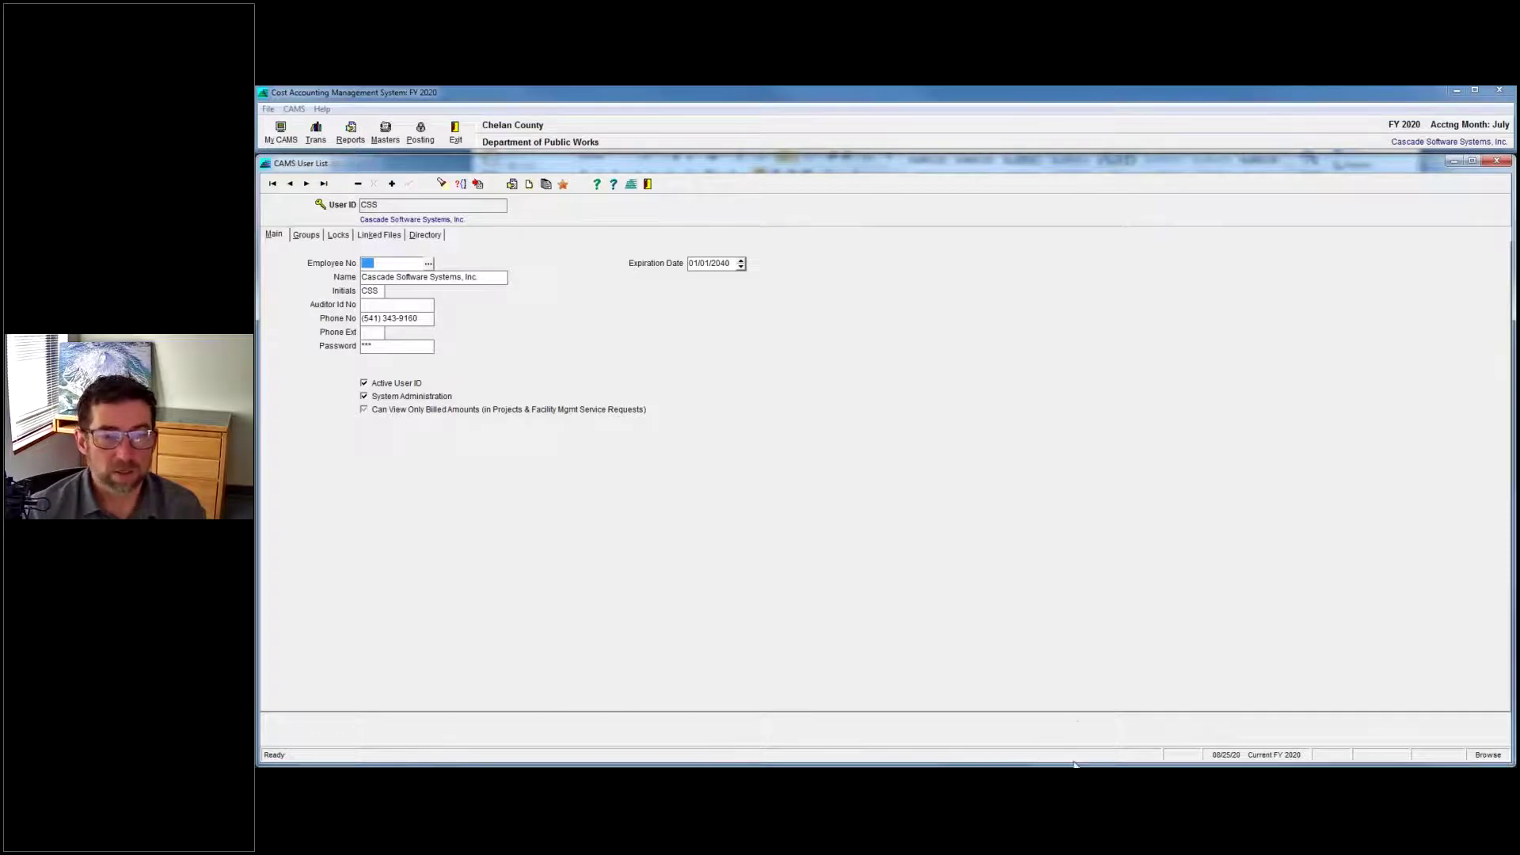
Return to the Word Q&A list and scroll to questions 15–19 on idle-user logoff and locks.
key("alt+Tab")
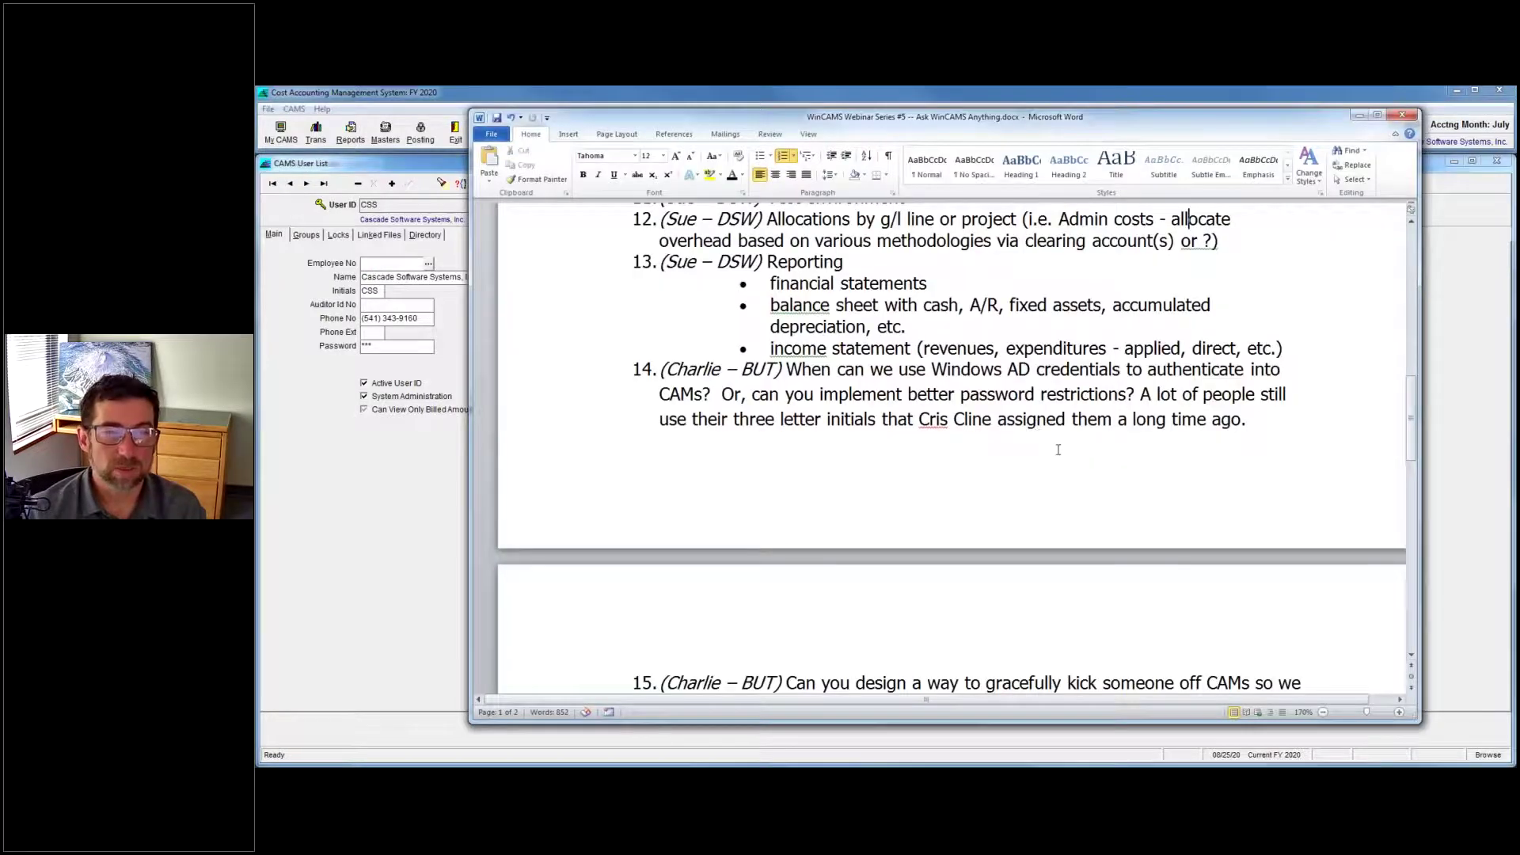
scroll(1057, 433, "down", 2)
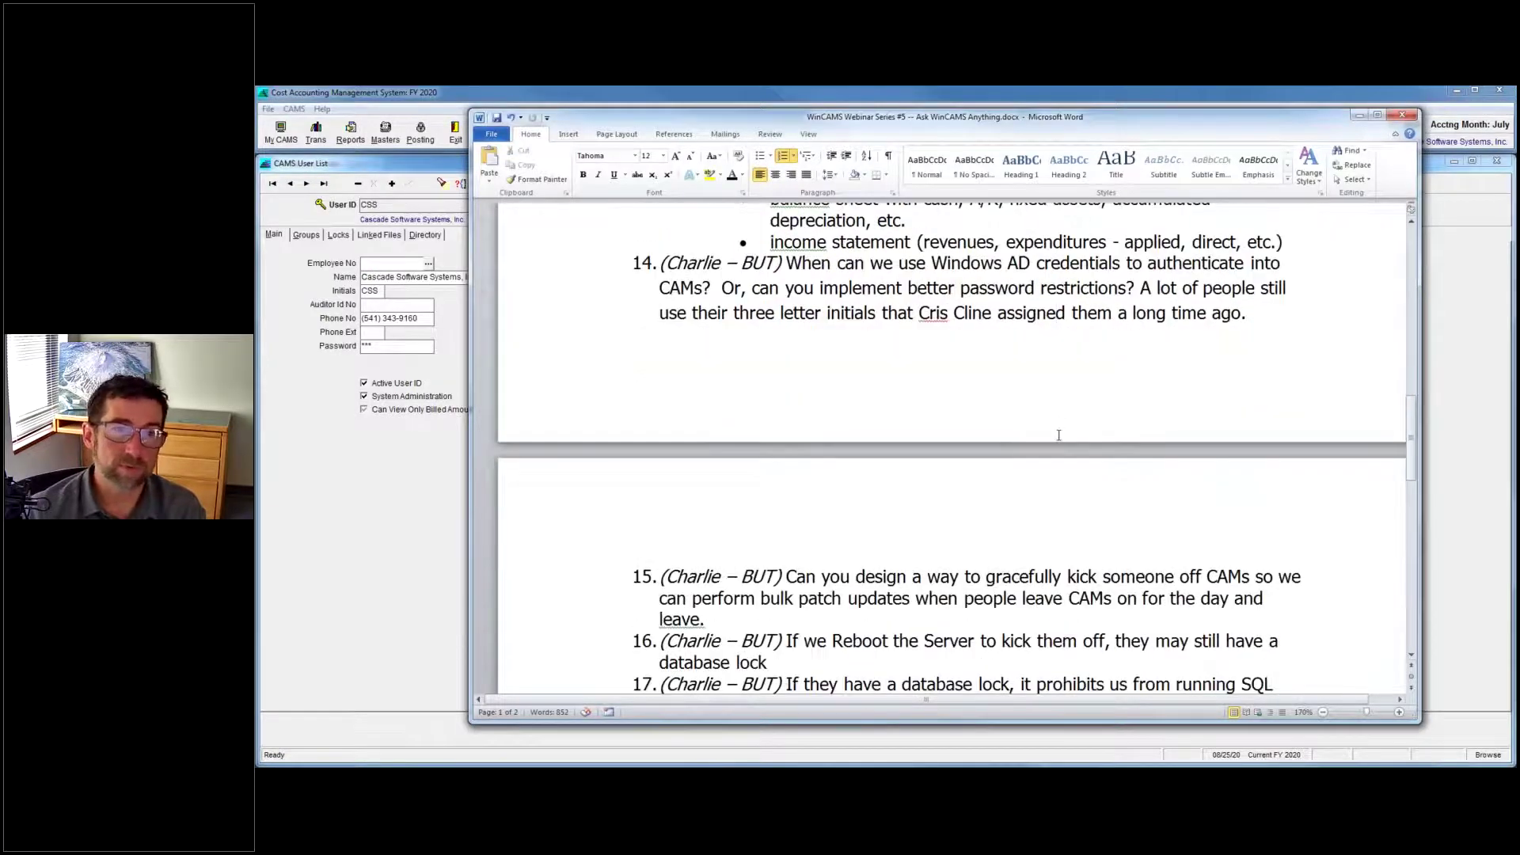
scroll(1058, 434, "down", 2)
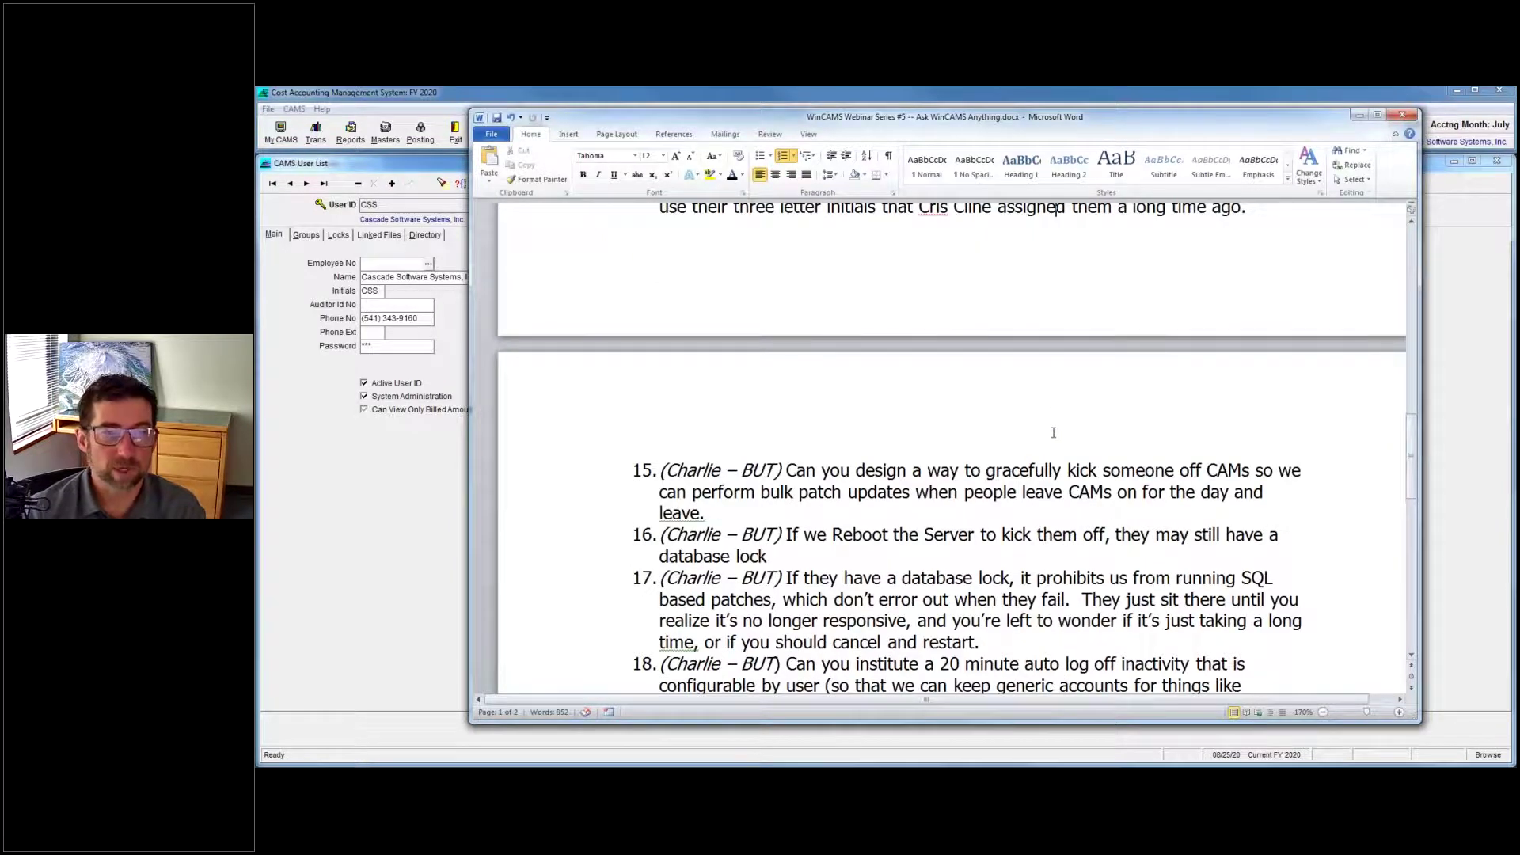
scroll(1053, 432, "down", 2)
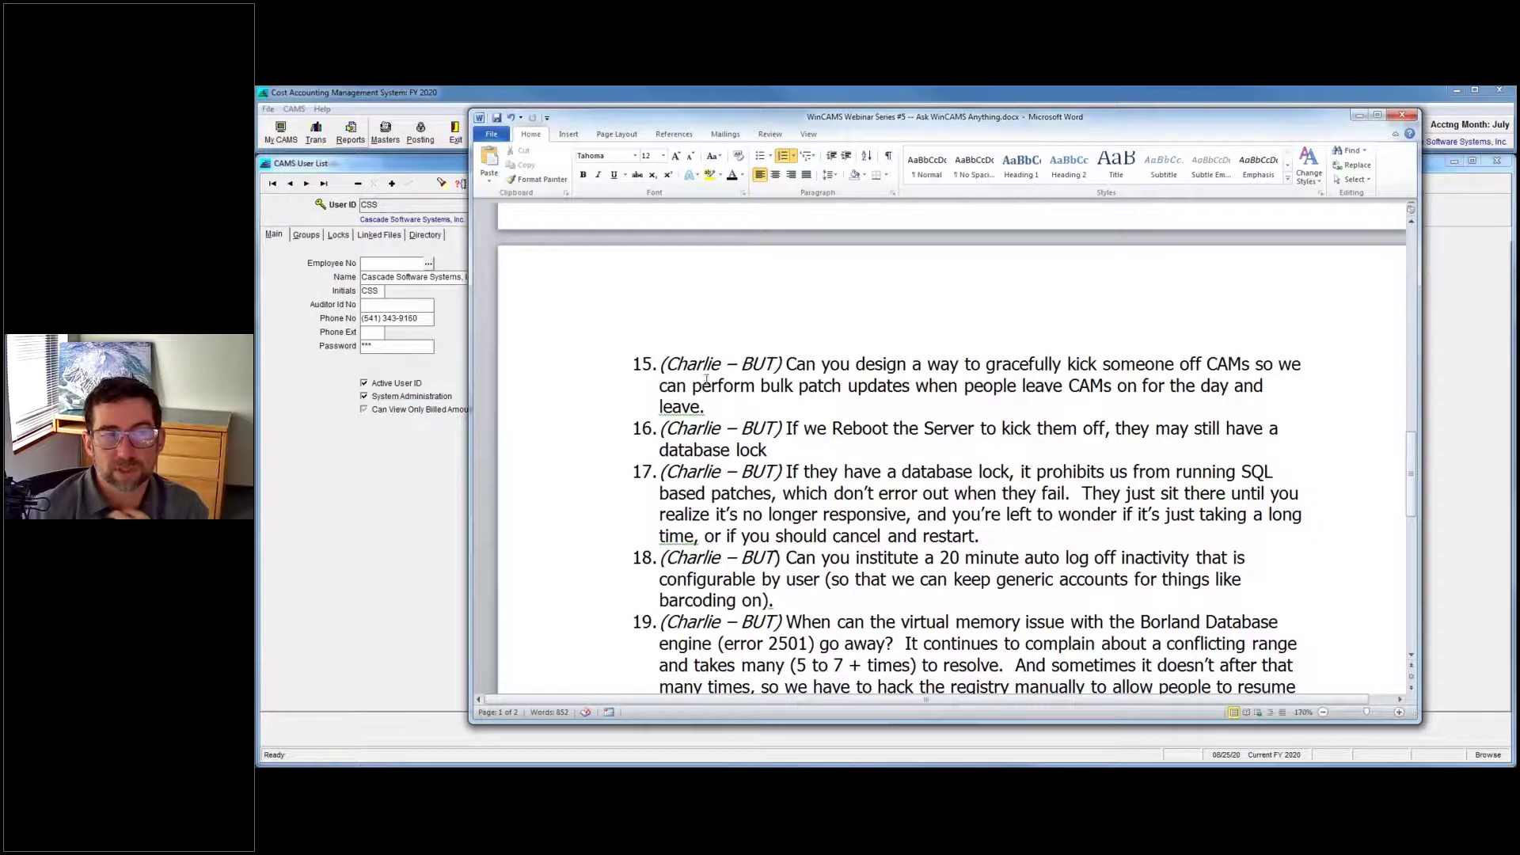
Go over questions 16–17 on server reboots and database locks, reaching question 20 on comp time.
left_click(794, 402)
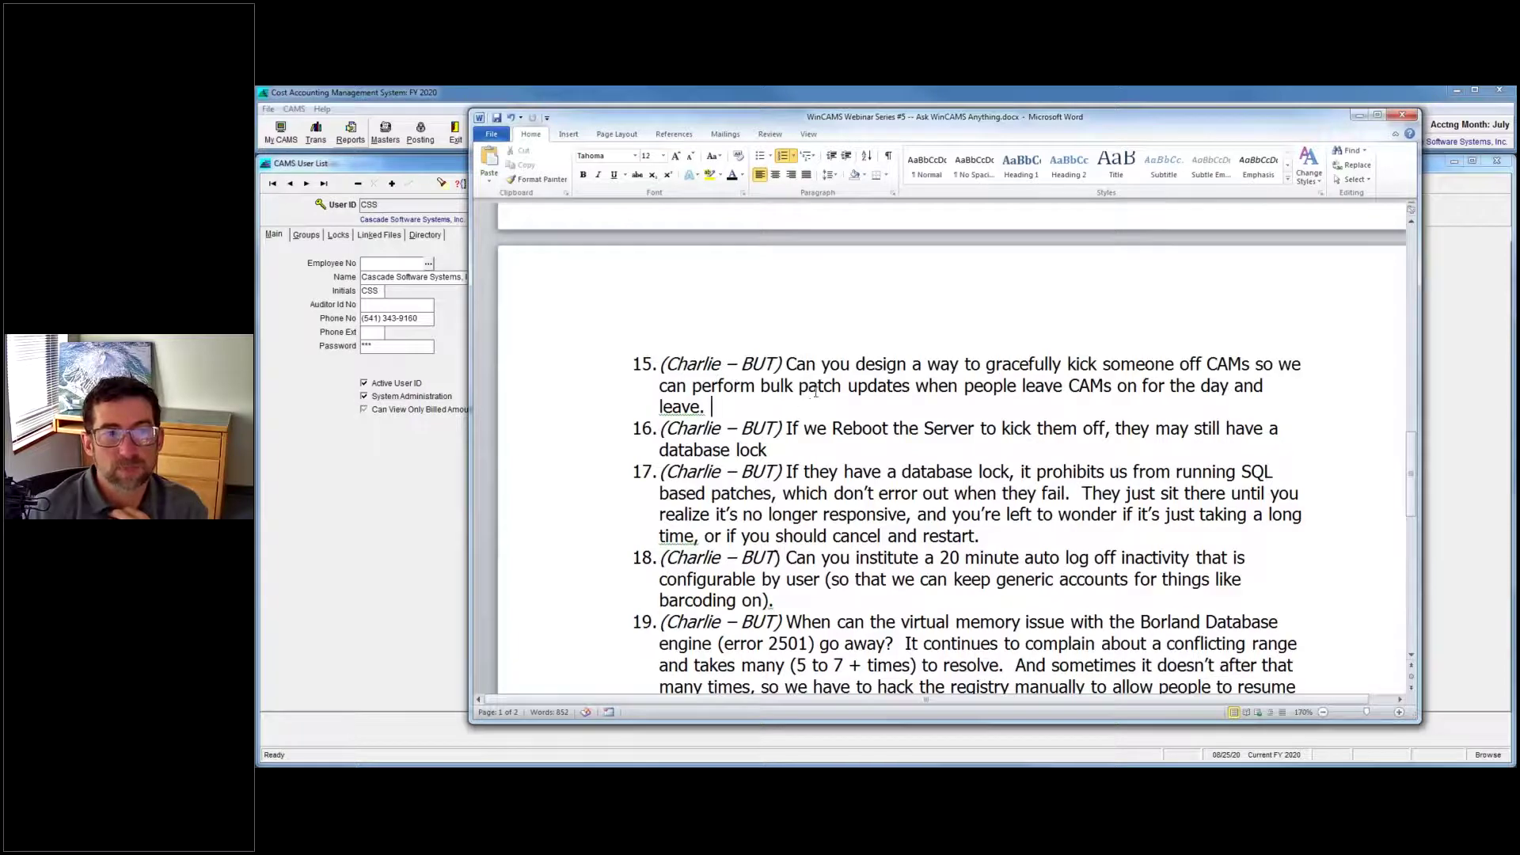
scroll(815, 392, "down", 2)
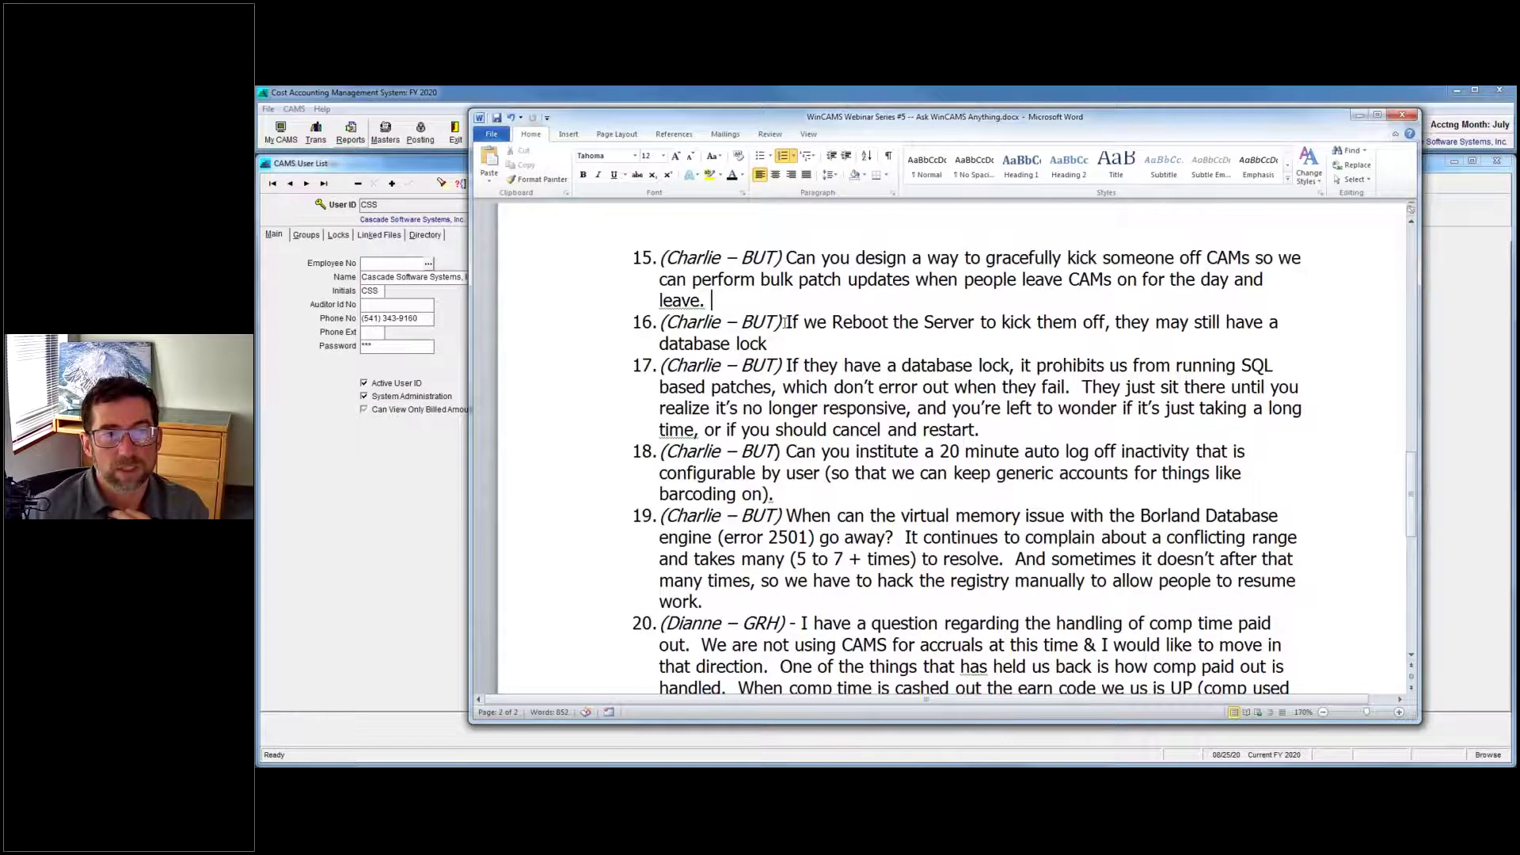
left_click_drag(785, 323, 814, 344)
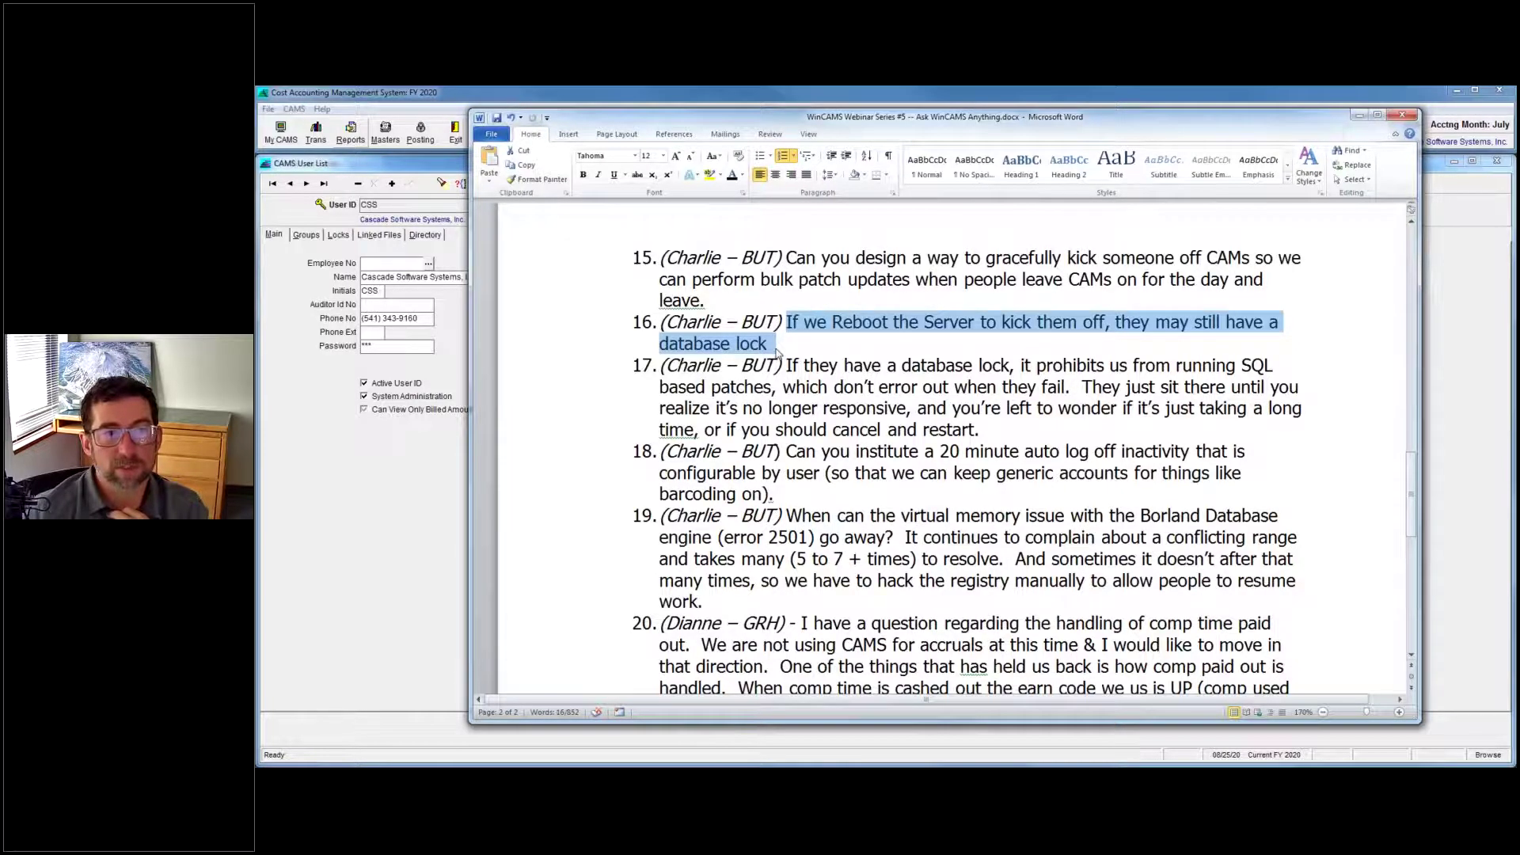
left_click(778, 342)
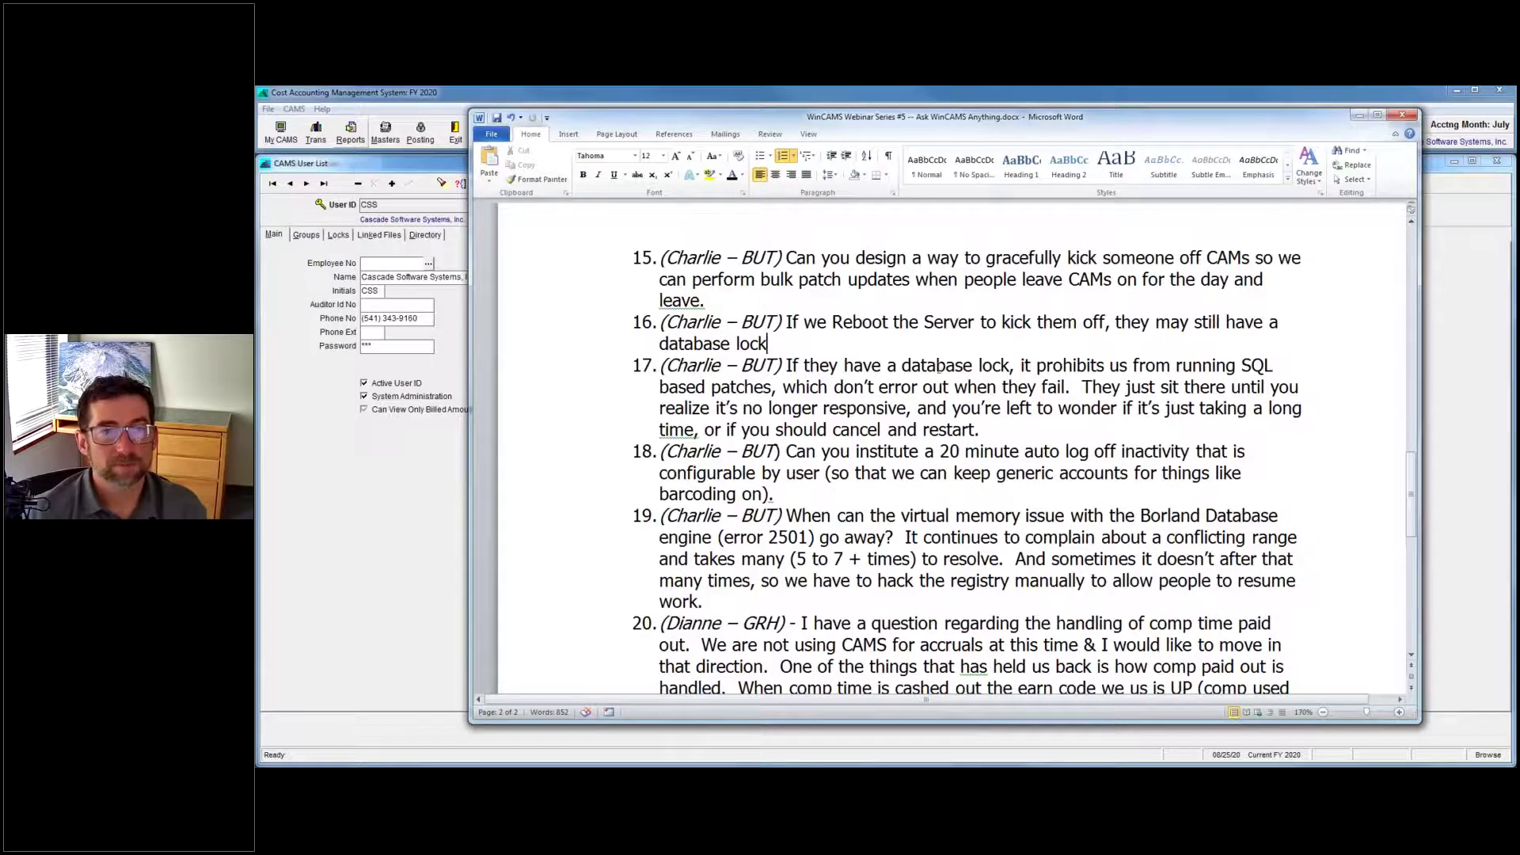
left_click(957, 361)
scroll(956, 357, "down", 1)
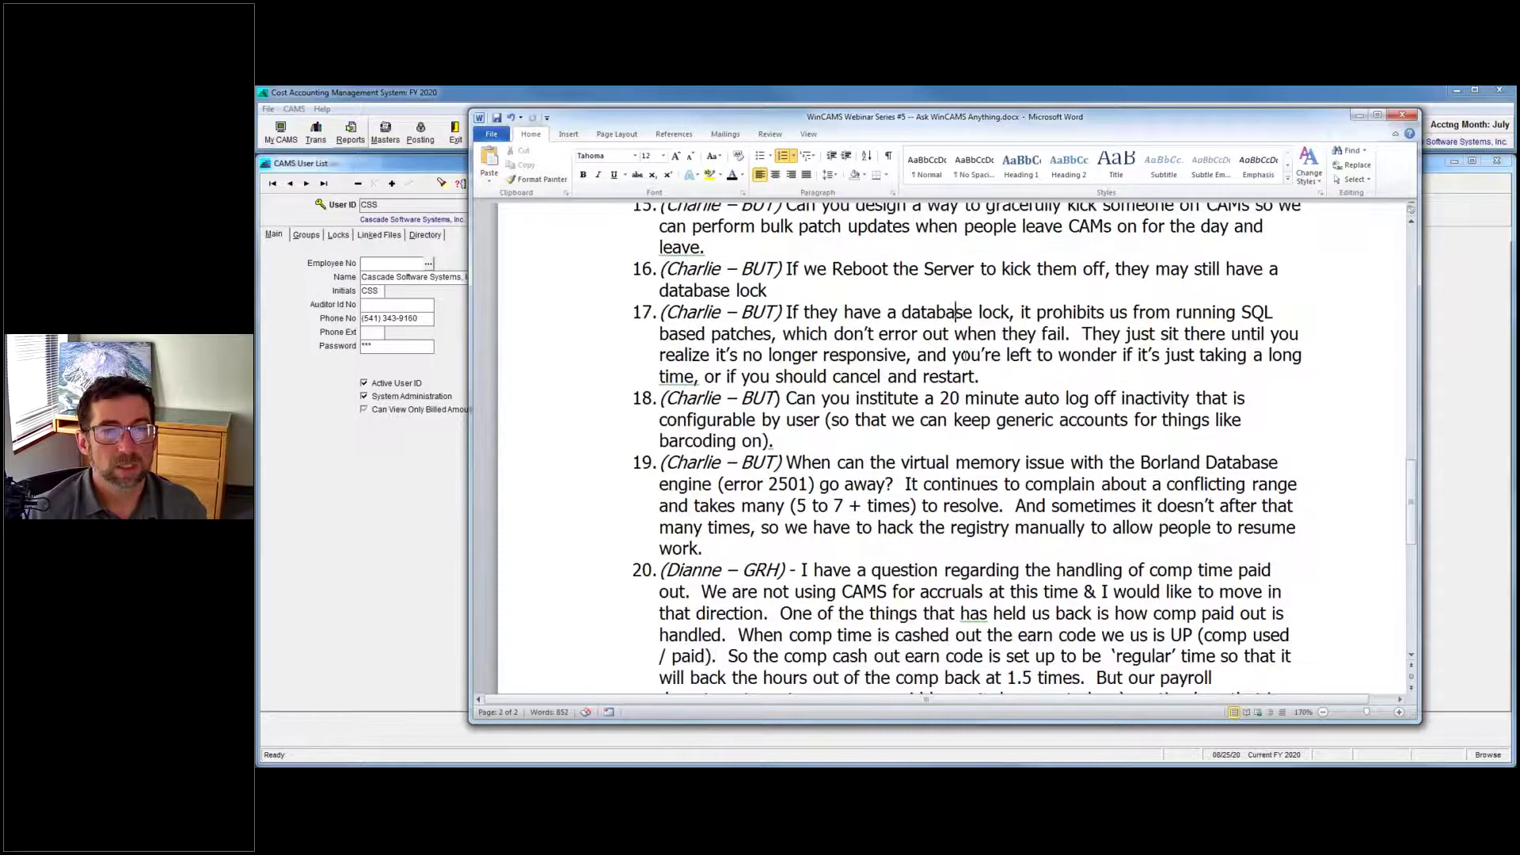
scroll(966, 356, "down", 1)
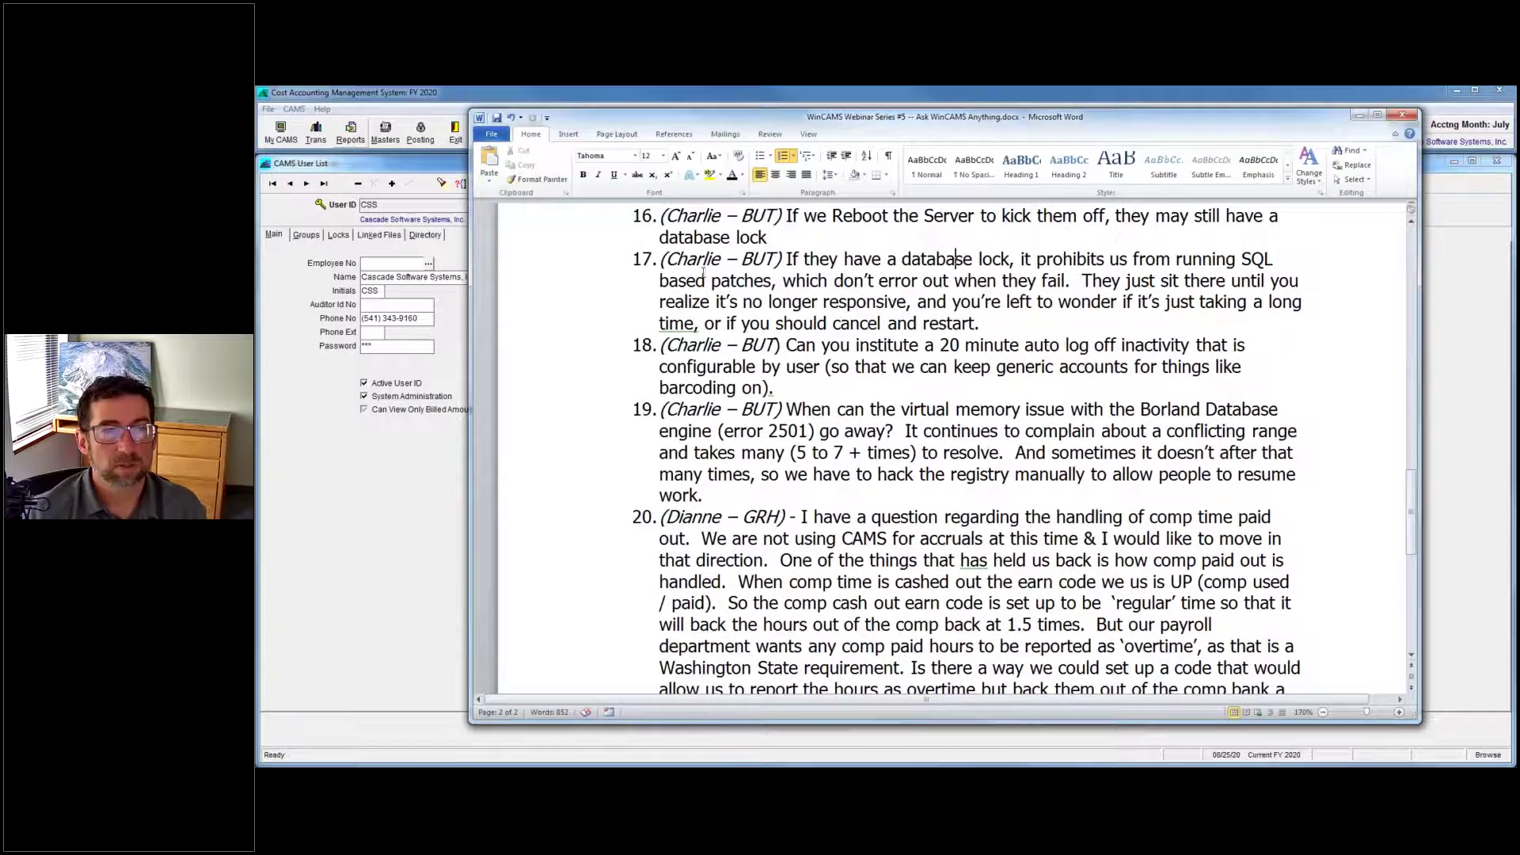
scroll(771, 301, "down", 2)
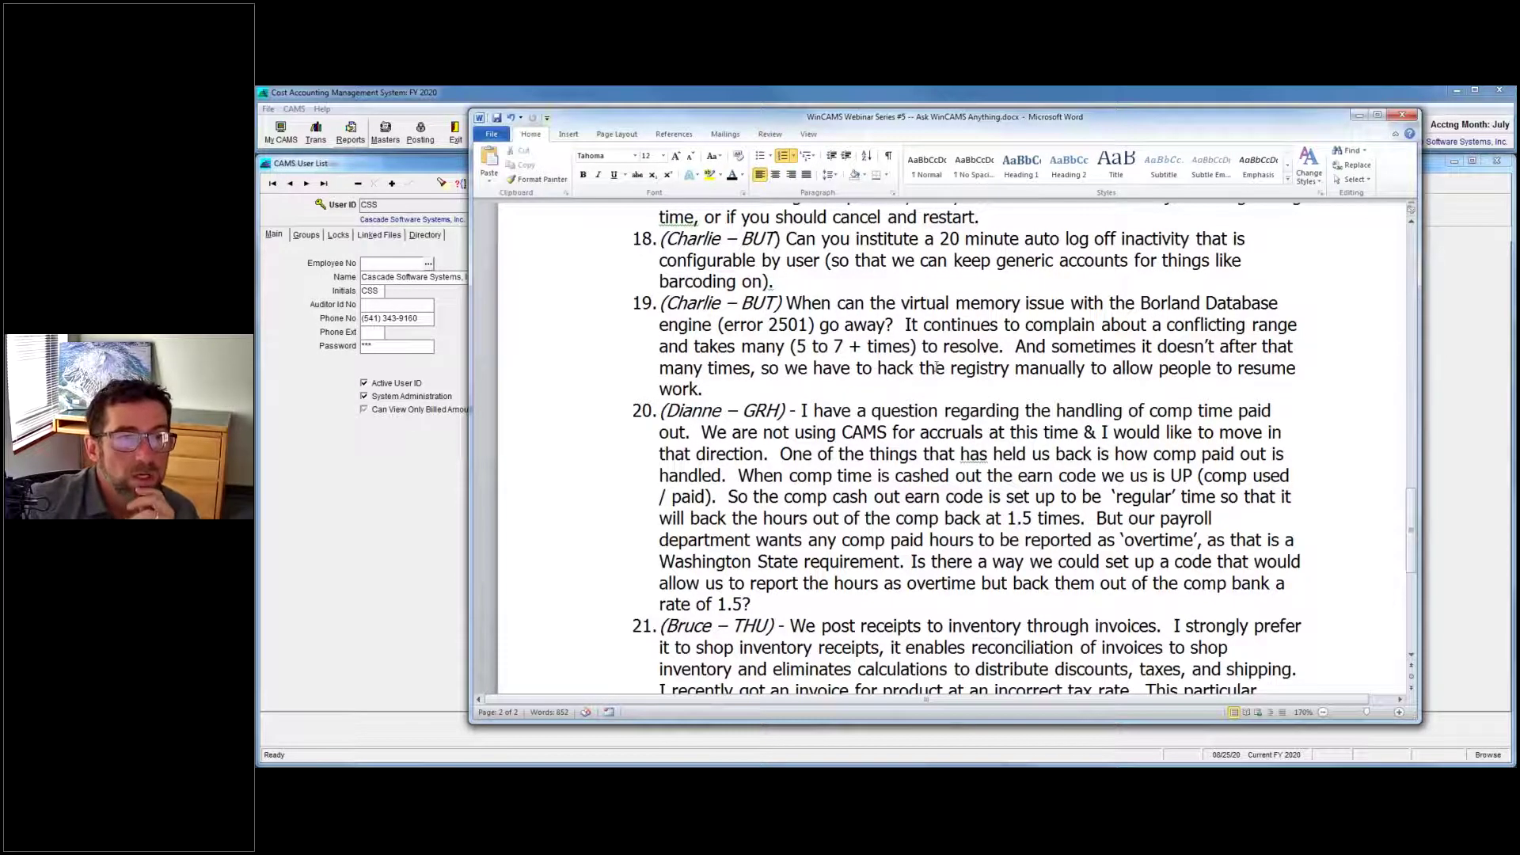
Minimize both the Word Q&A document and the WinCAMS window.
left_click(896, 303)
scroll(898, 303, "down", 1)
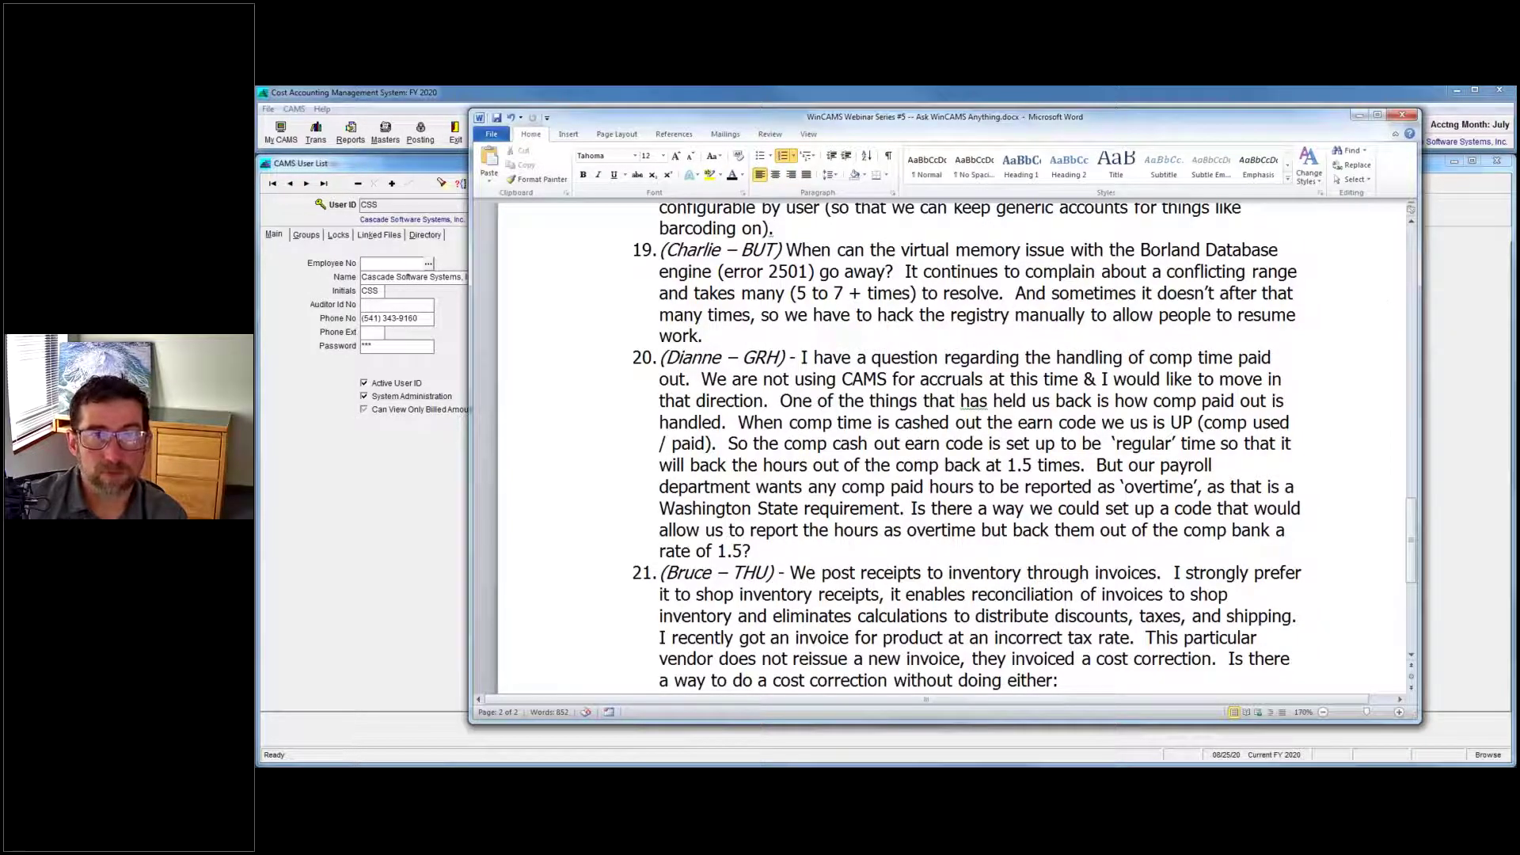
left_click(1359, 116)
left_click(1458, 90)
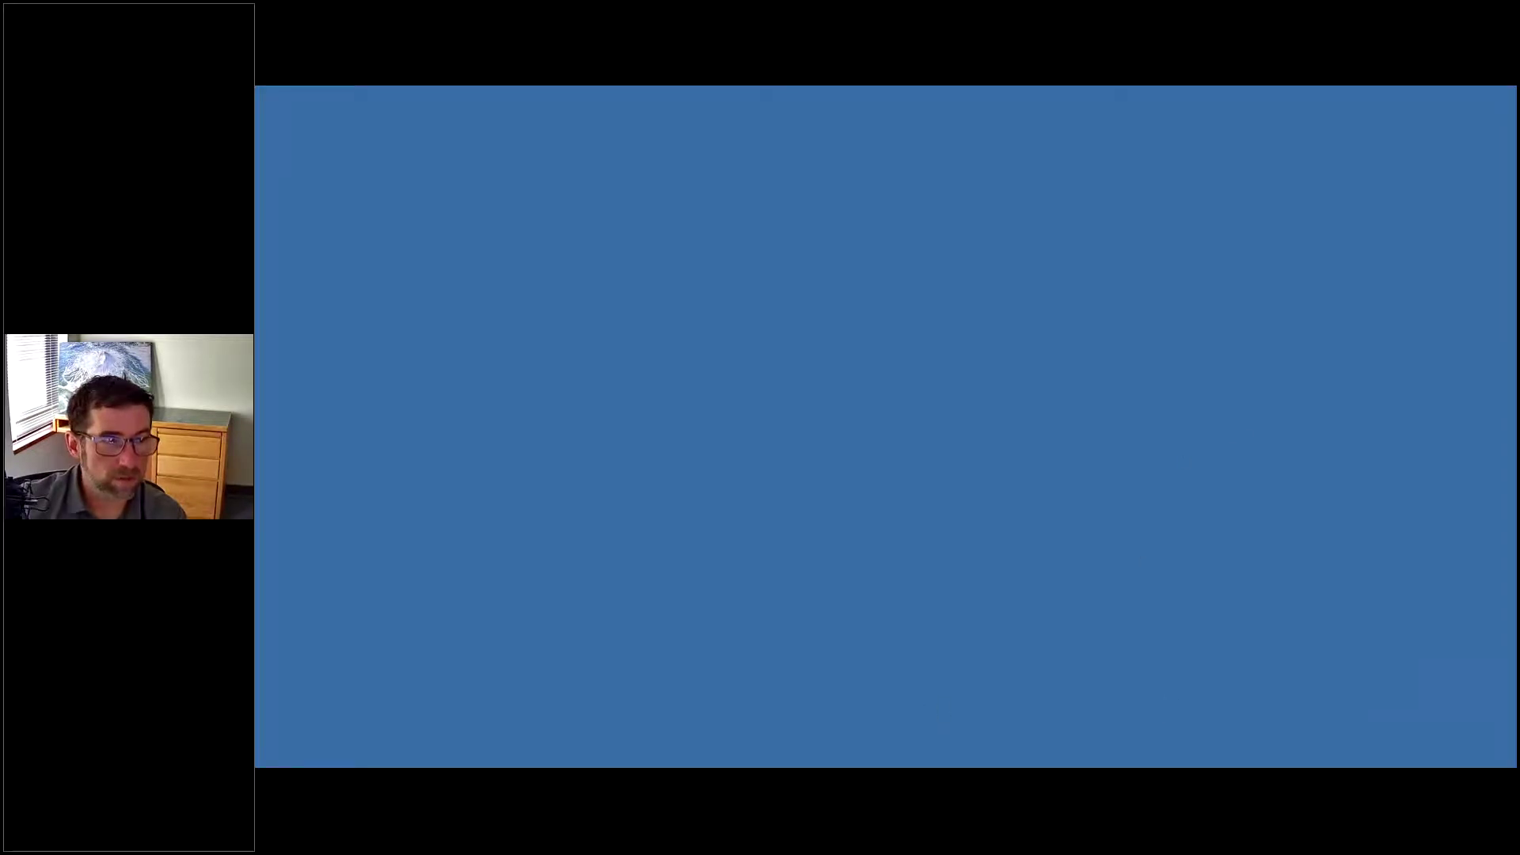
Open File Explorer with Win+E, go to Desktop, and launch the DELPHI 10 WinCAMS shortcut.
key("super+e")
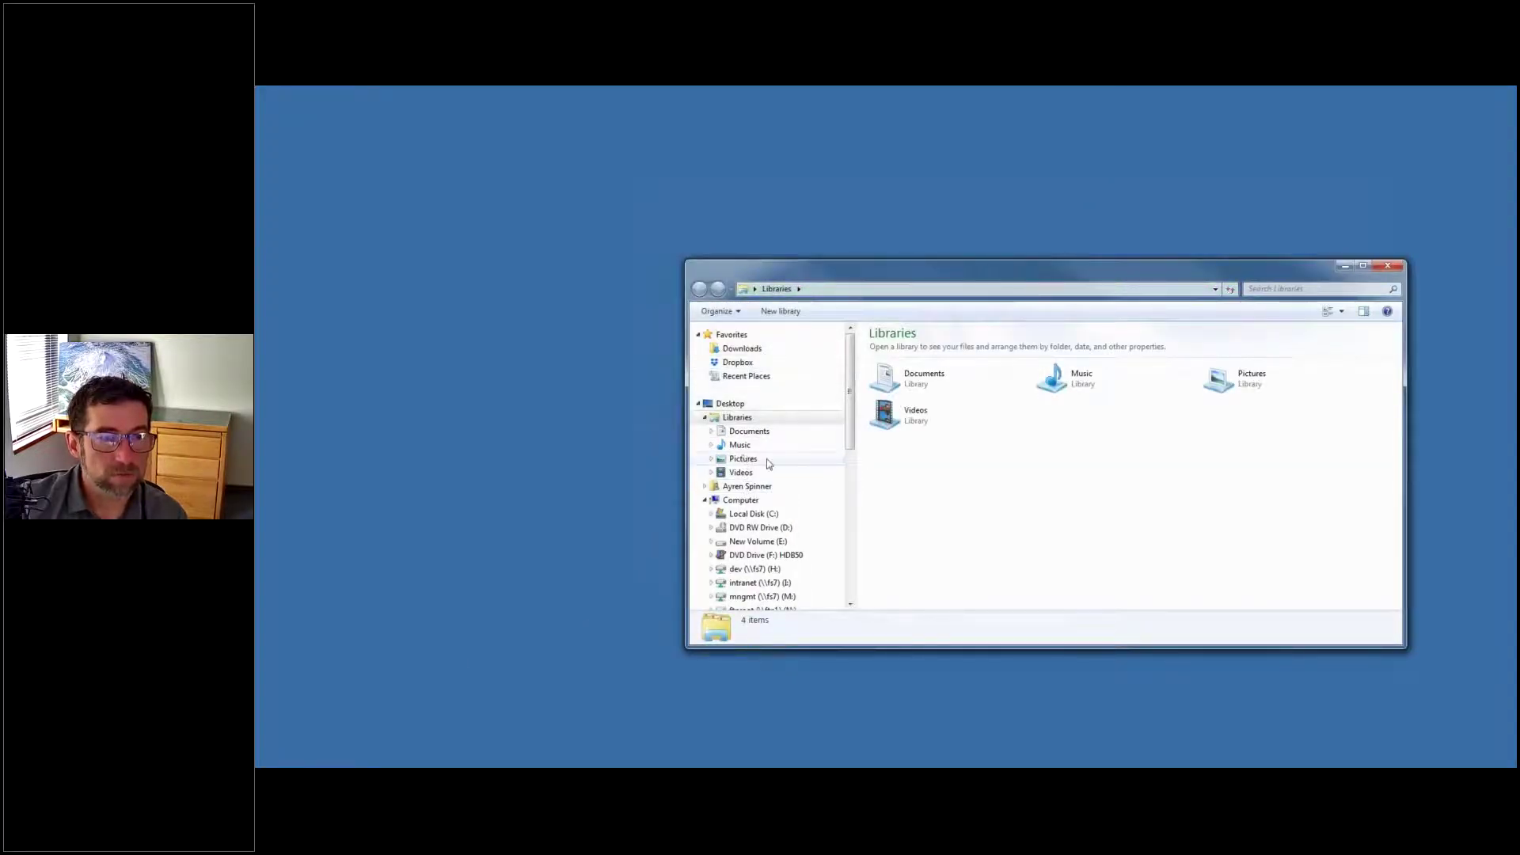
left_click(743, 404)
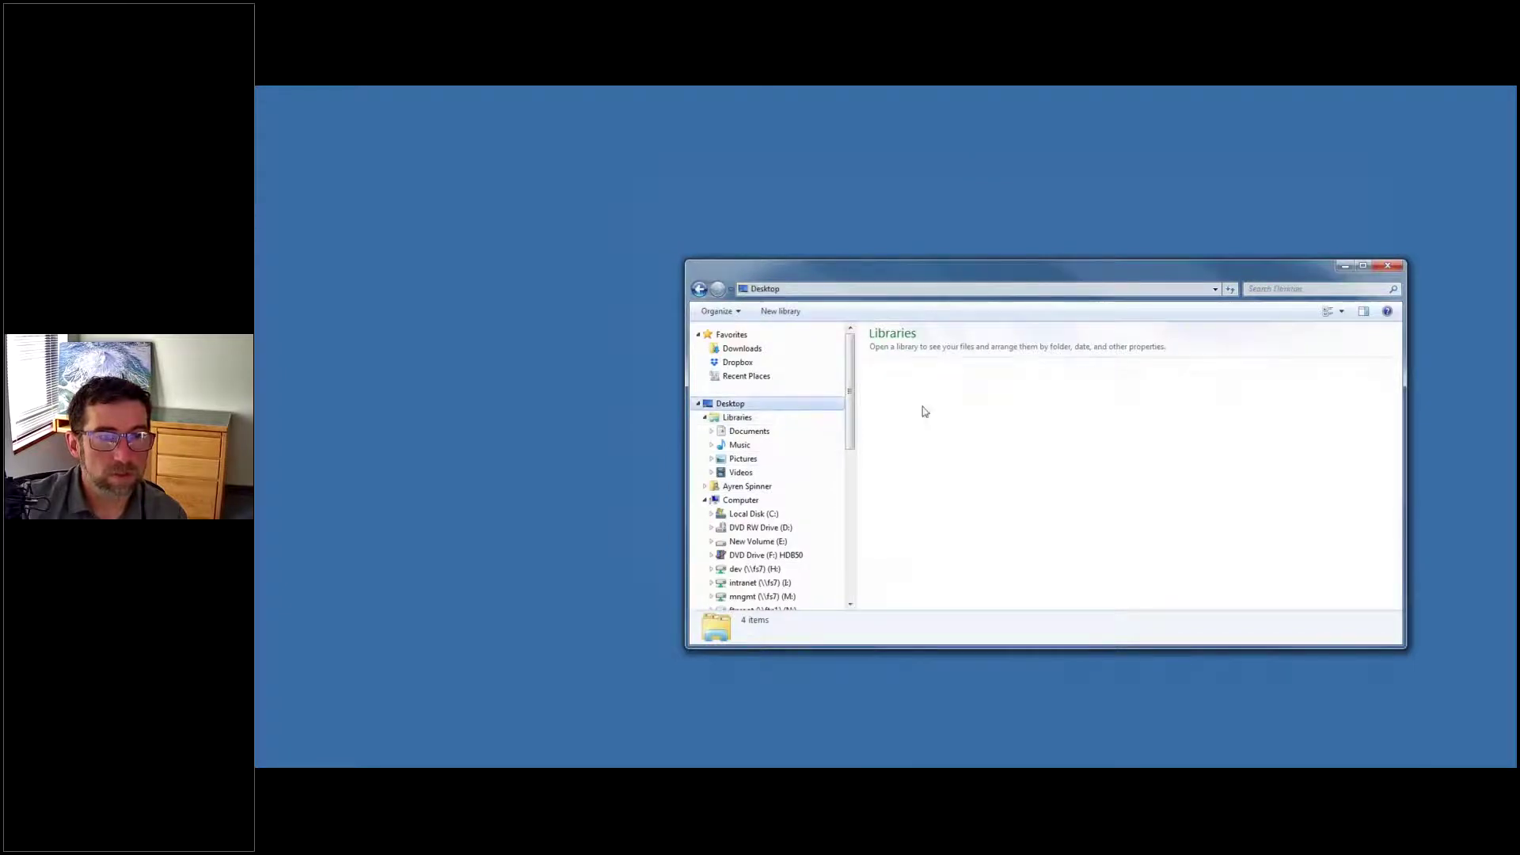
left_click(935, 535)
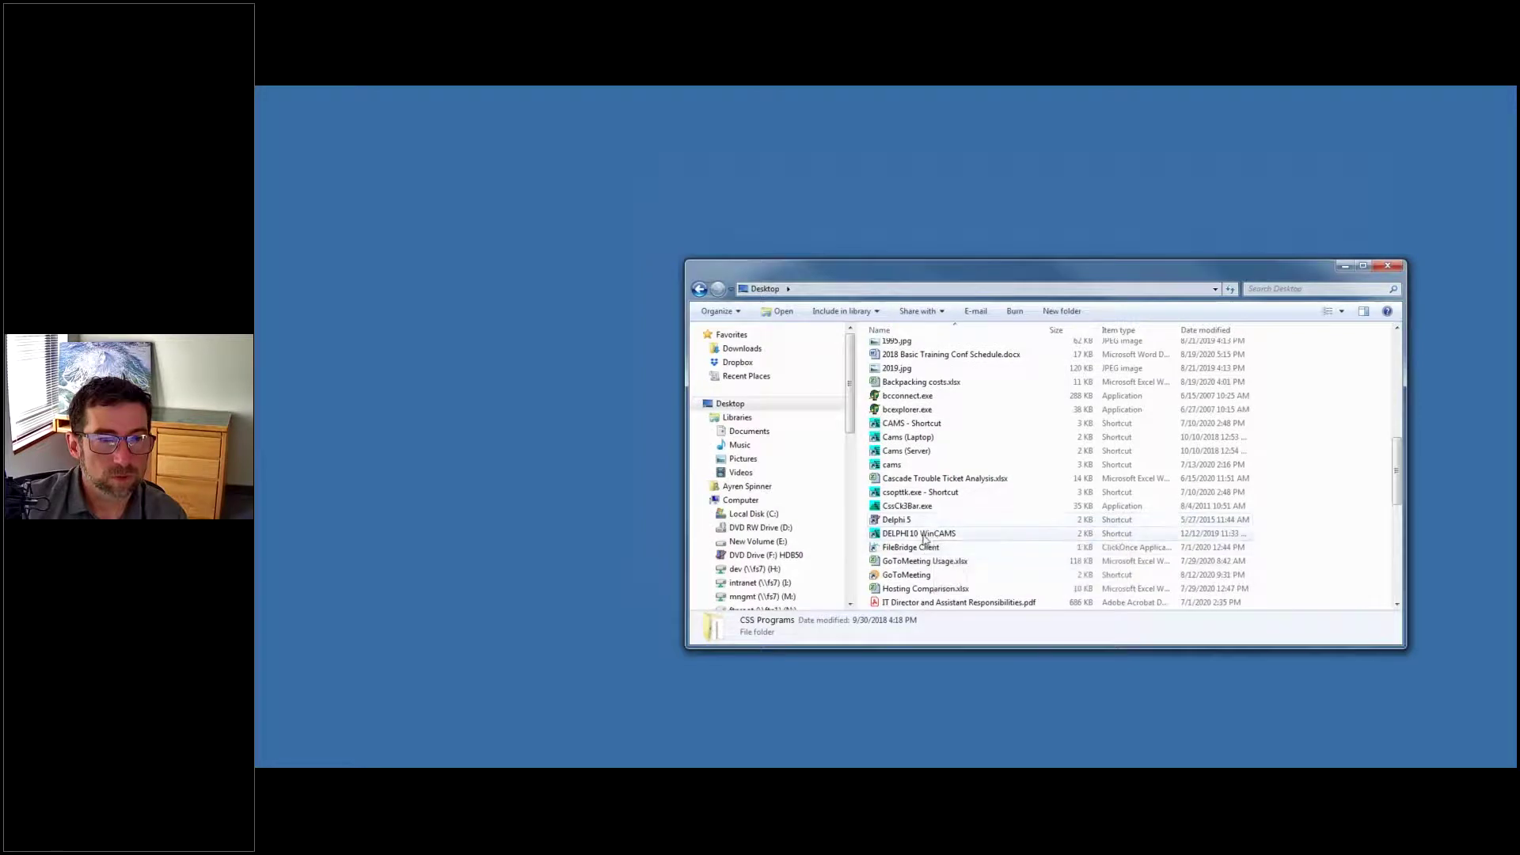
left_click(924, 534)
double_click(924, 535)
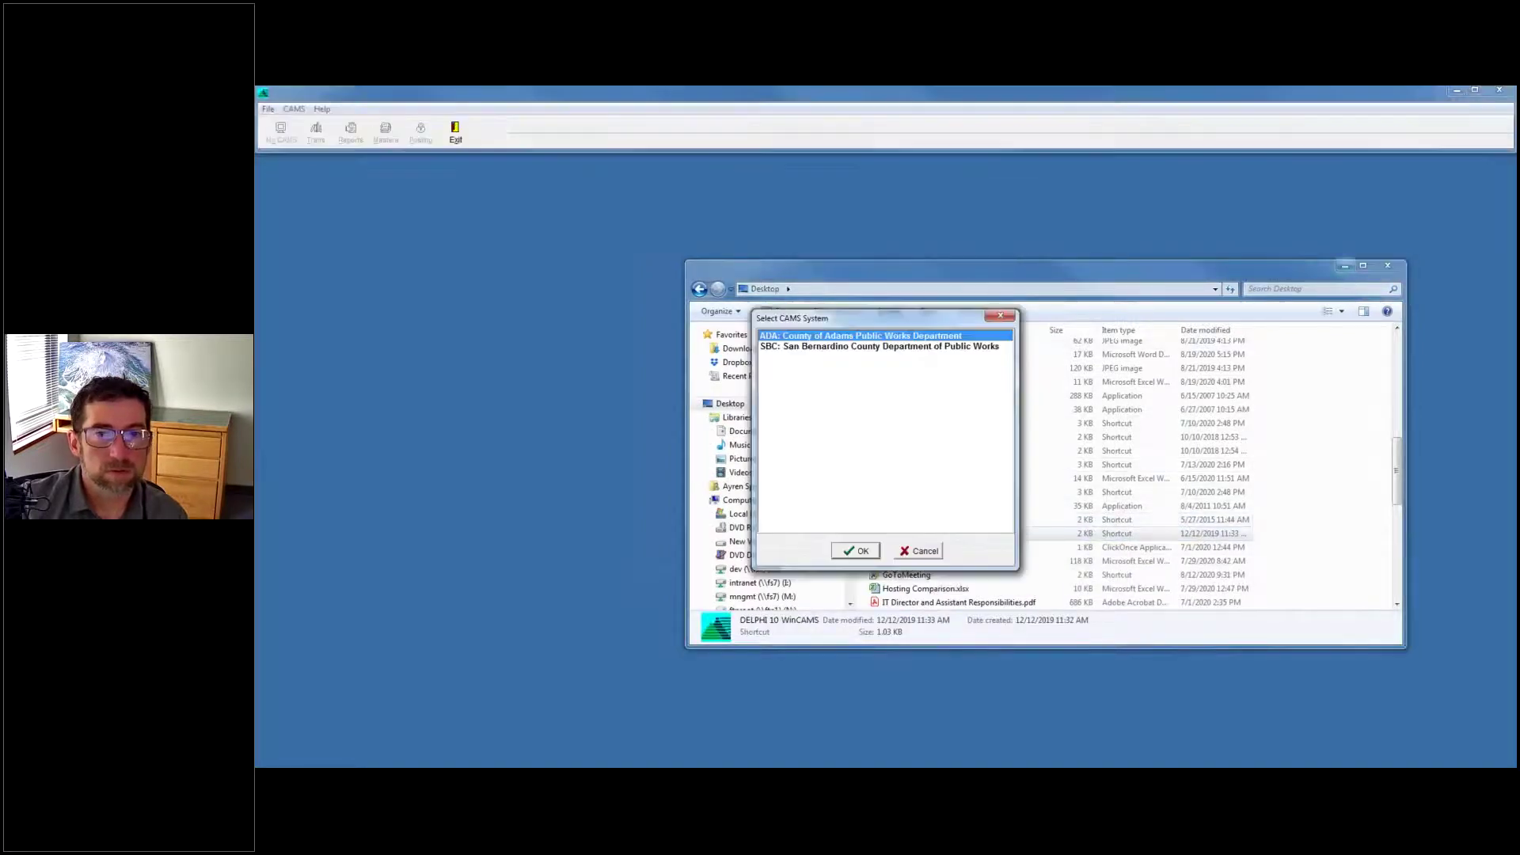
Confirm the County of Adams system, minimize the file browser, and log in to CAMS.
left_click(861, 551)
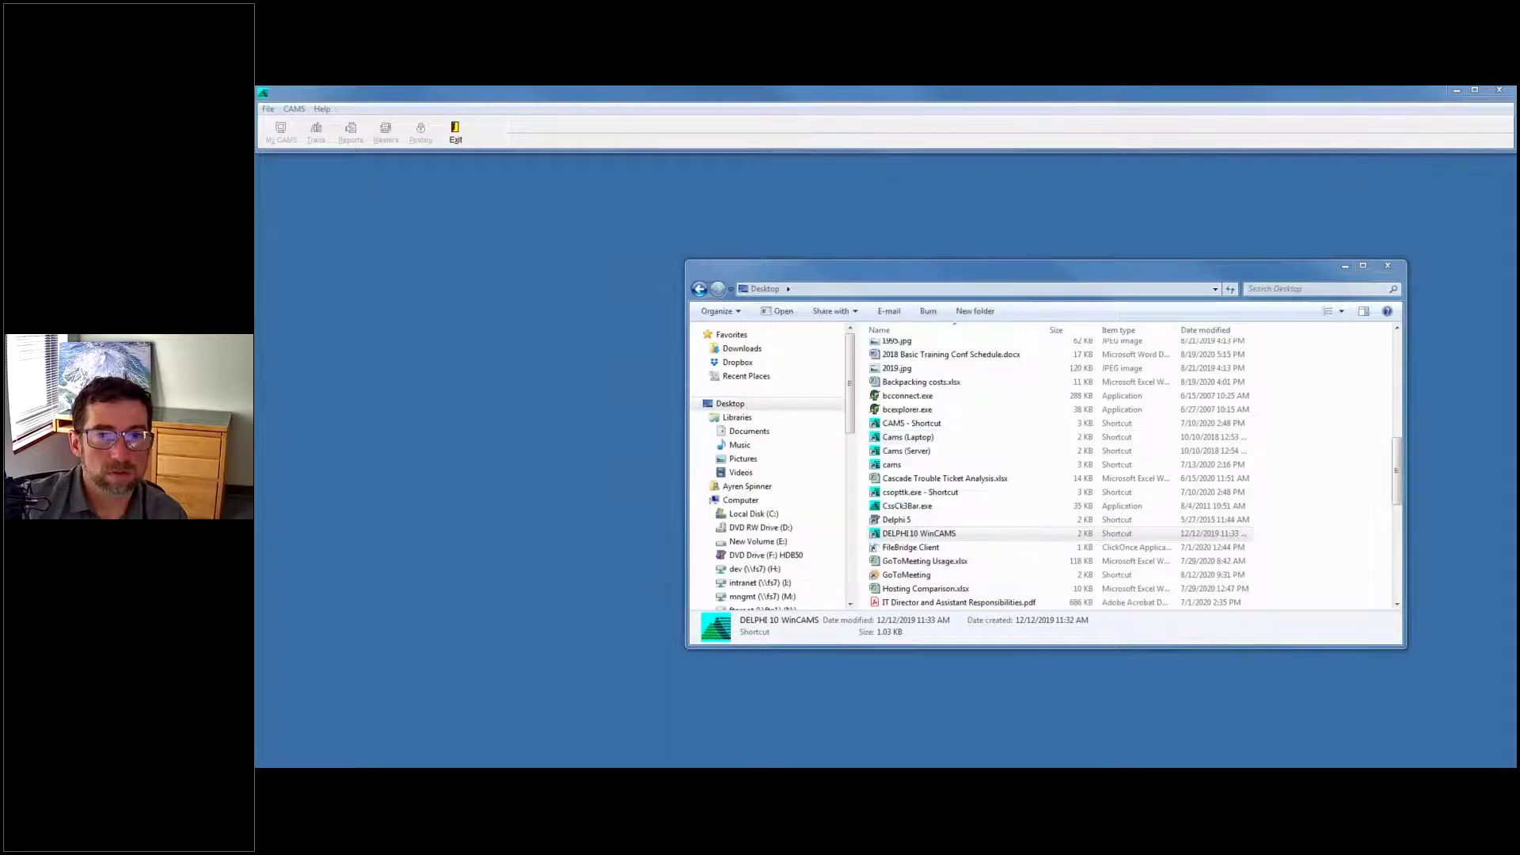
left_click(1344, 267)
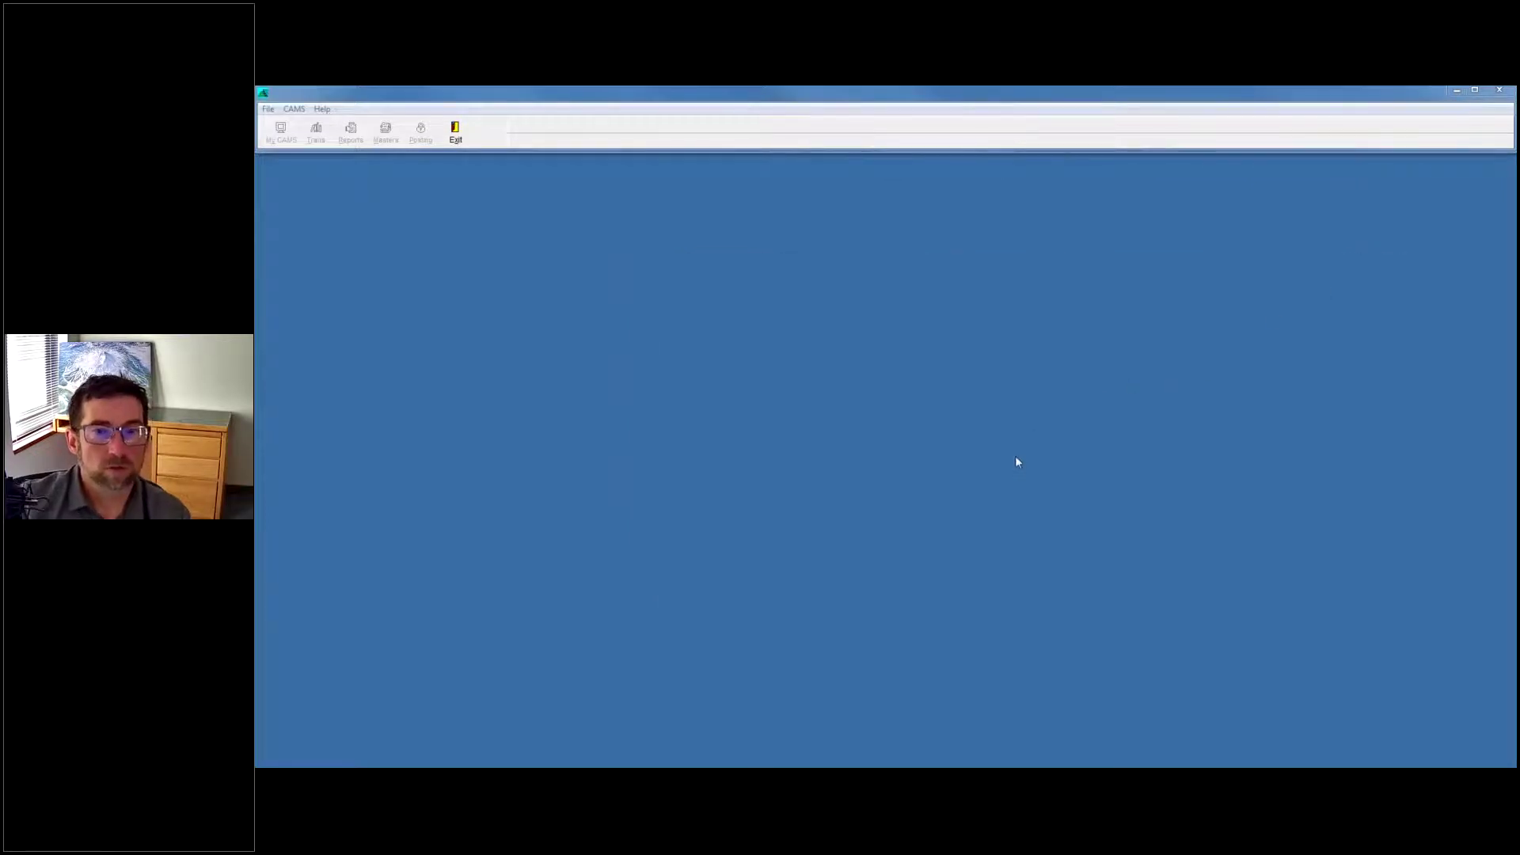
left_click(844, 441)
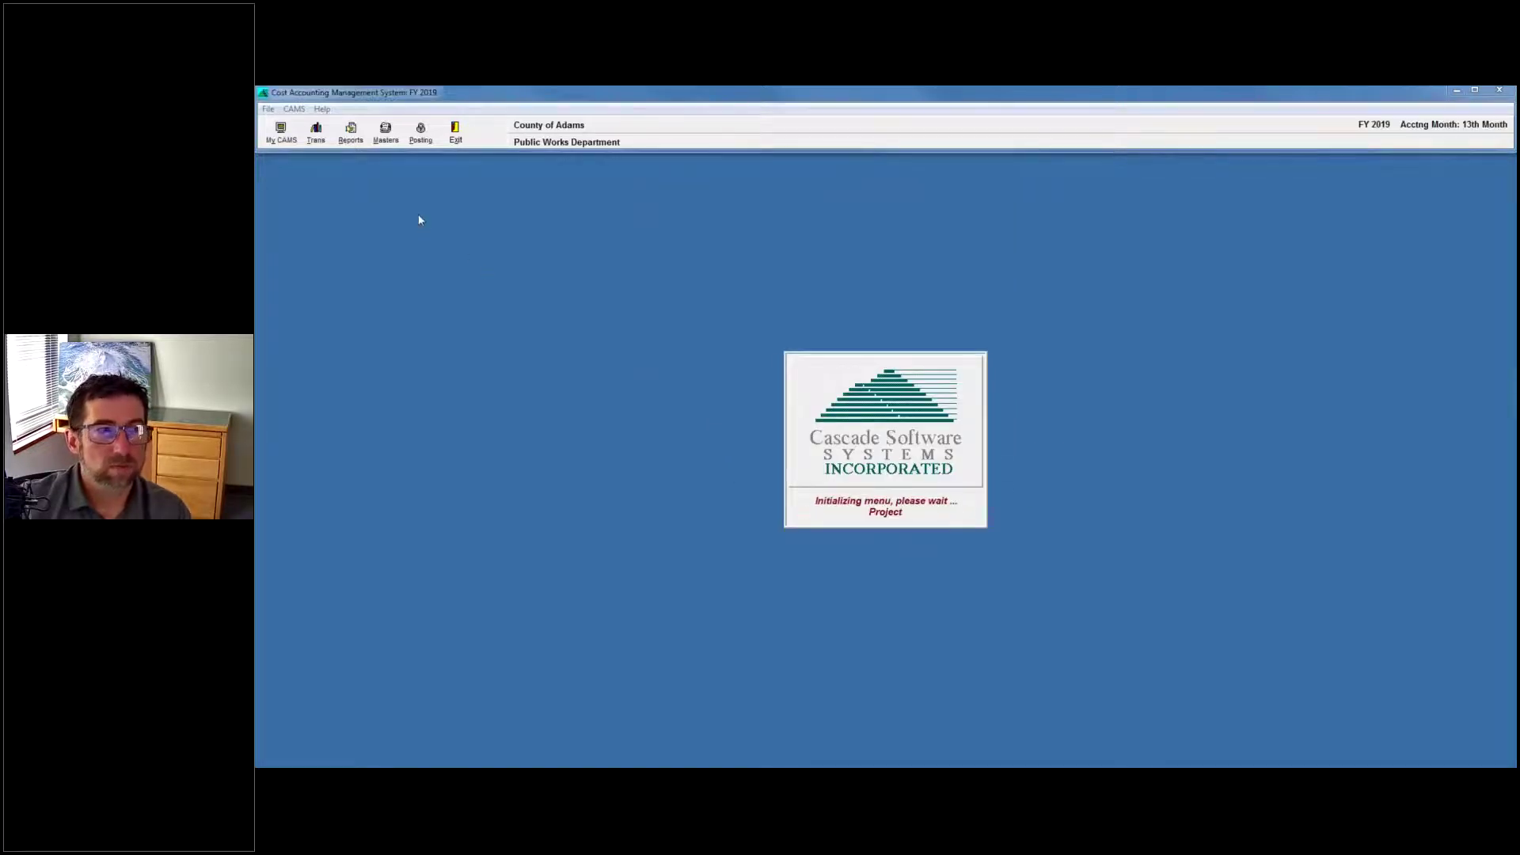
Open Masters > Activity Codes for 0921 SW PLANNING and review its Conditionals and Main tabs.
left_click(384, 133)
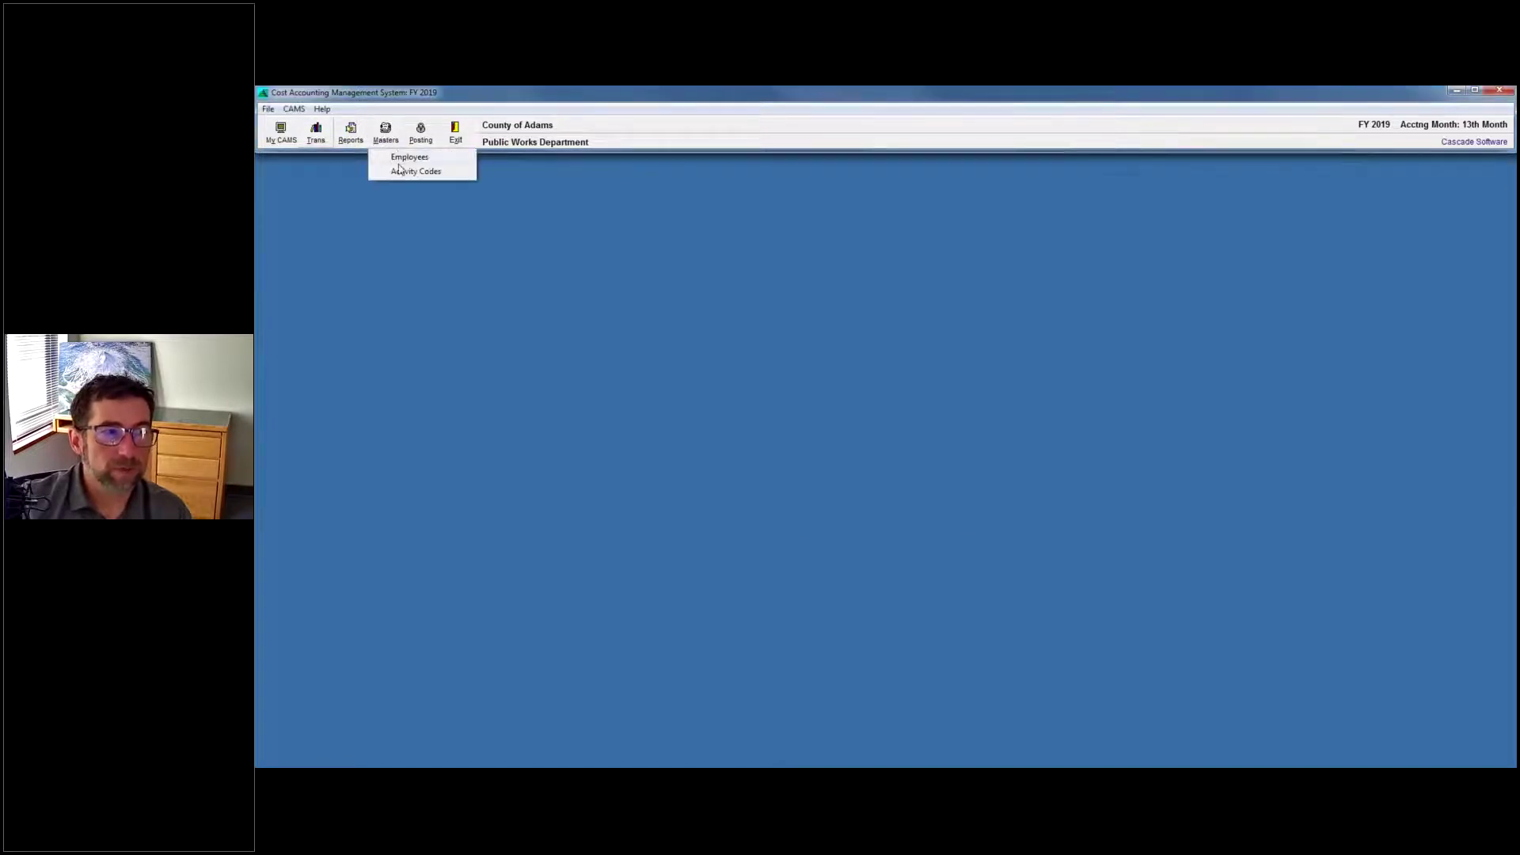
left_click(415, 172)
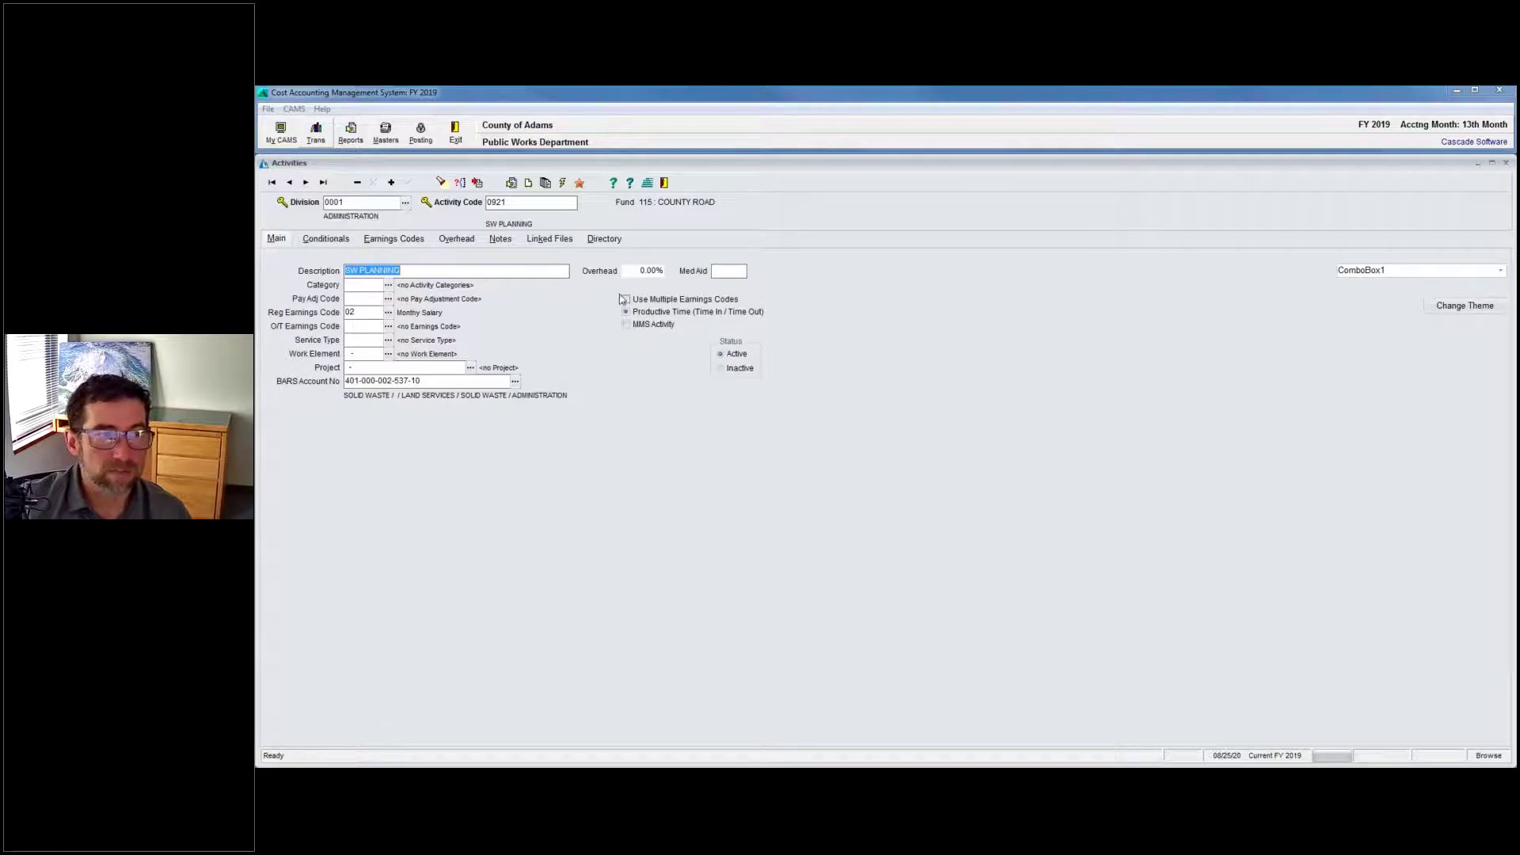
left_click(339, 239)
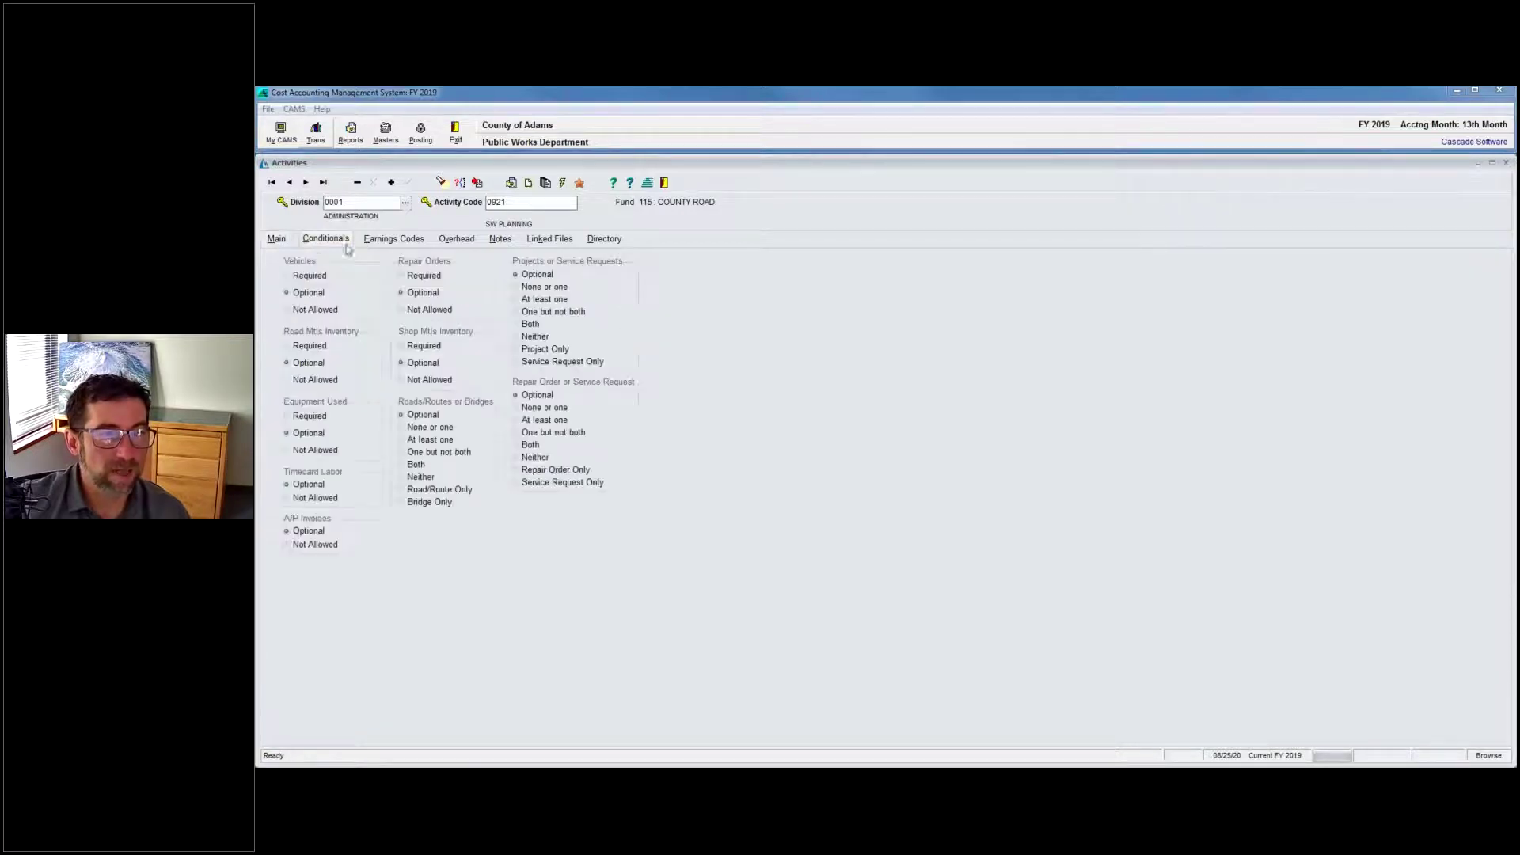
left_click(275, 239)
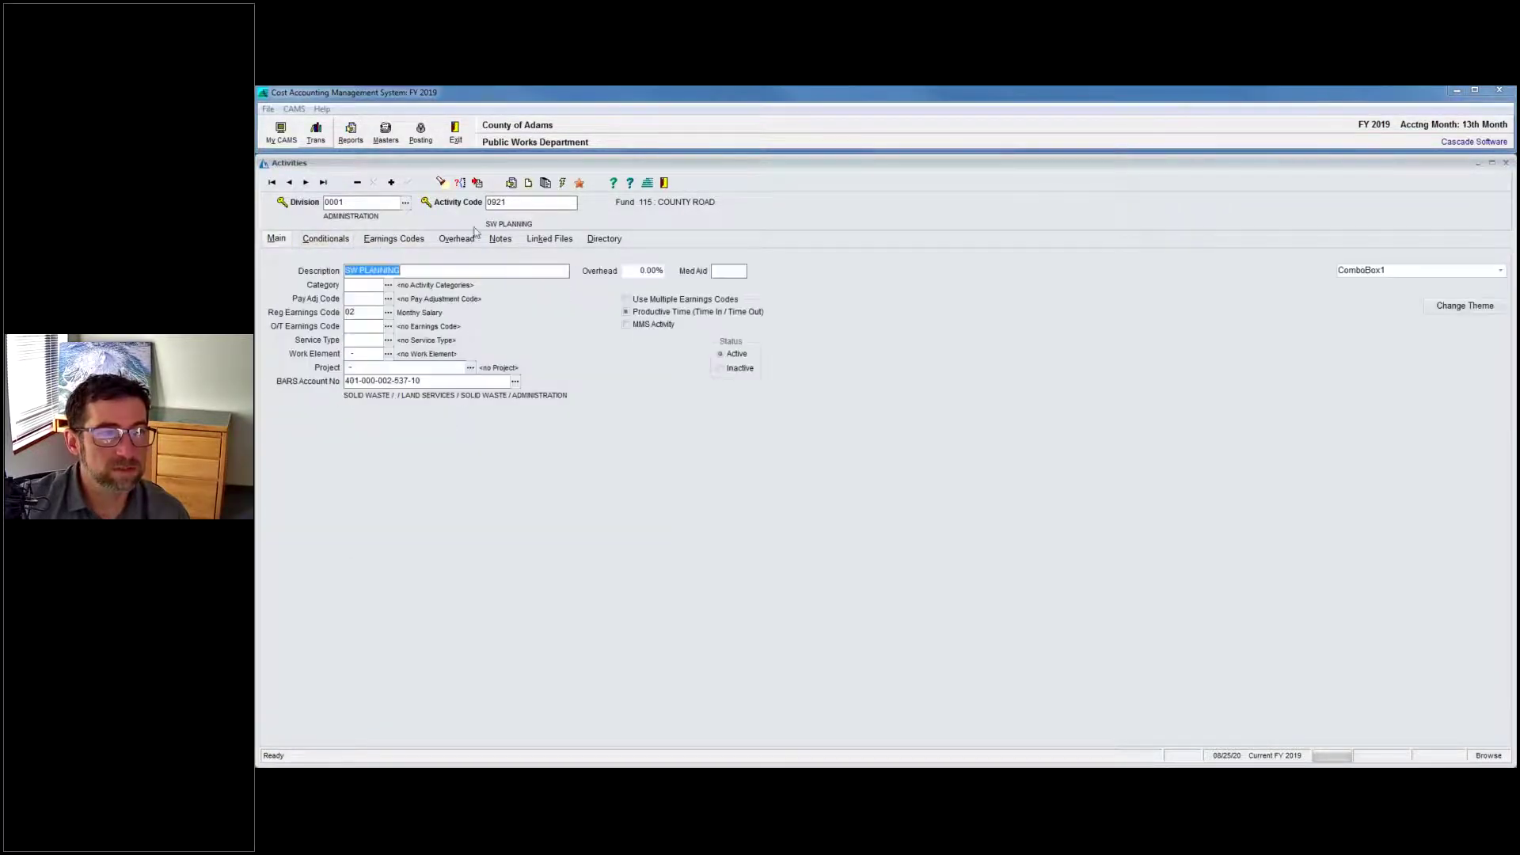
Try Slate Classico, apply the Windows10 Blue theme, then show the Directory of all 327 activities.
left_click(1499, 273)
left_click(1499, 272)
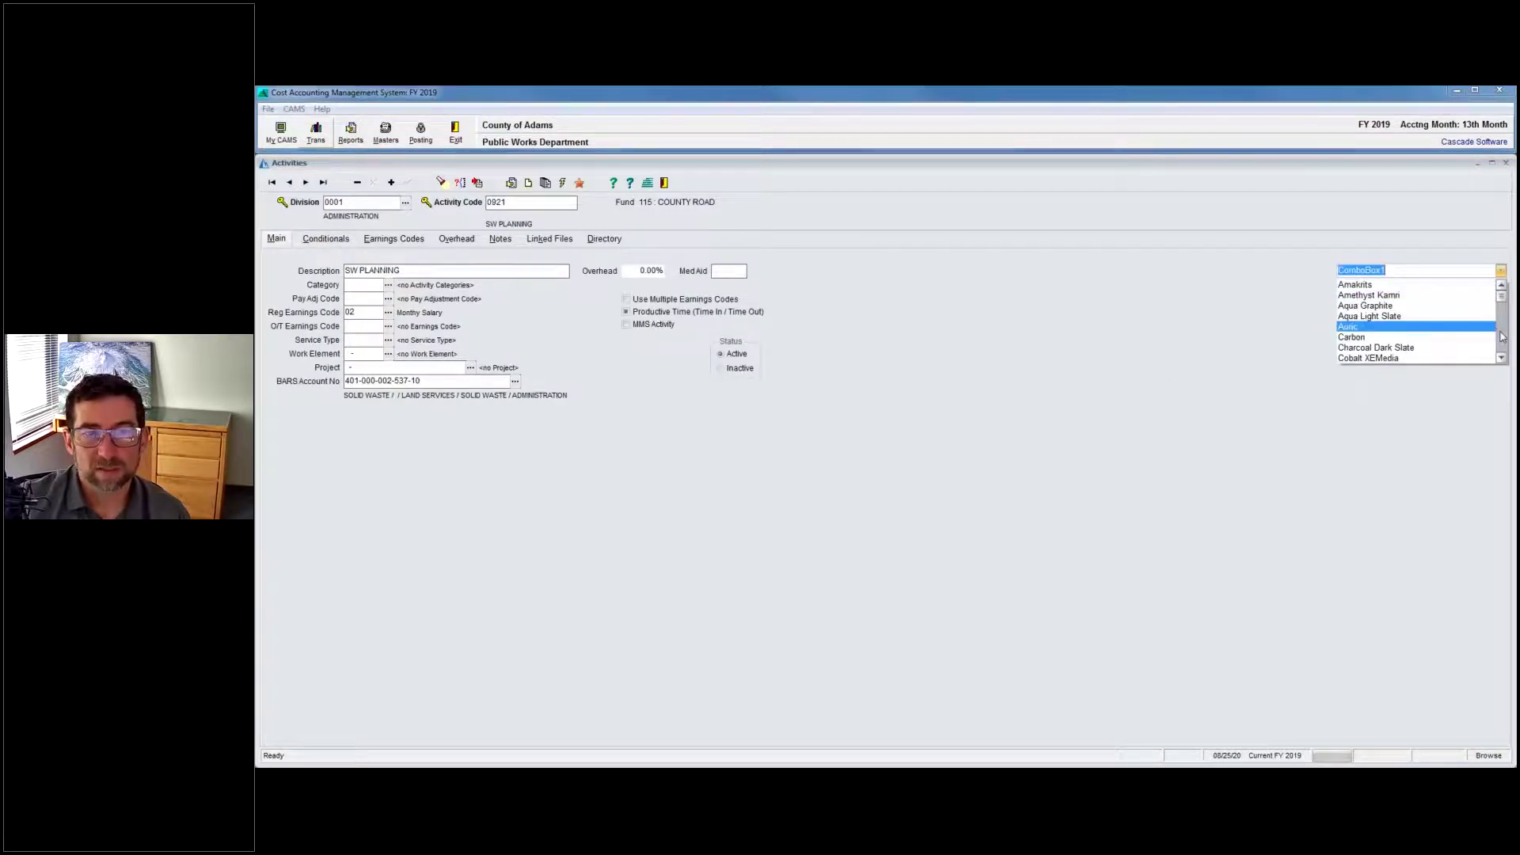
left_click(1501, 338)
left_click(1413, 358)
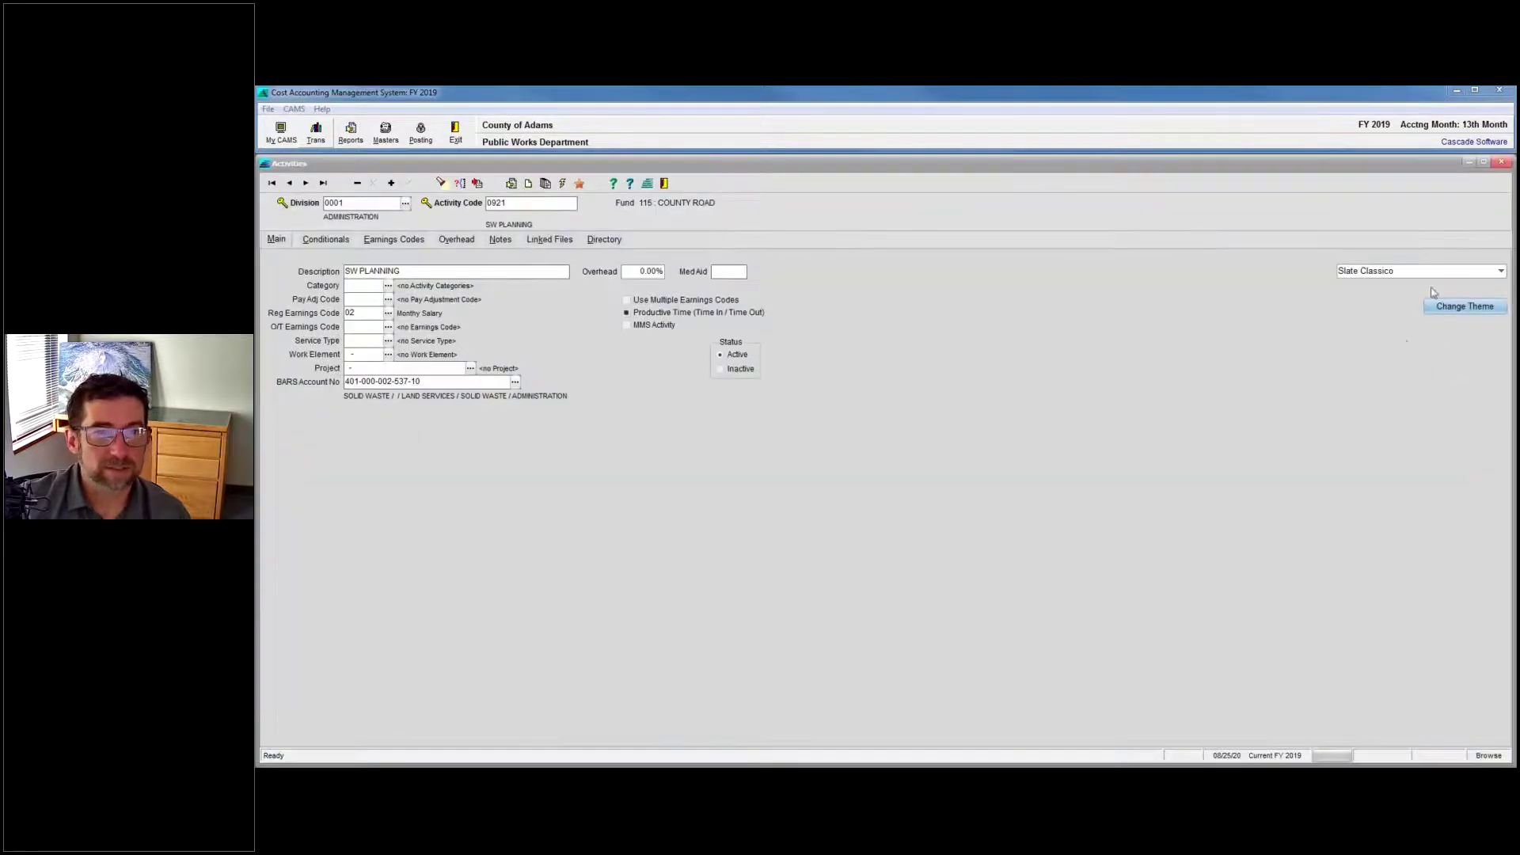
left_click(1500, 274)
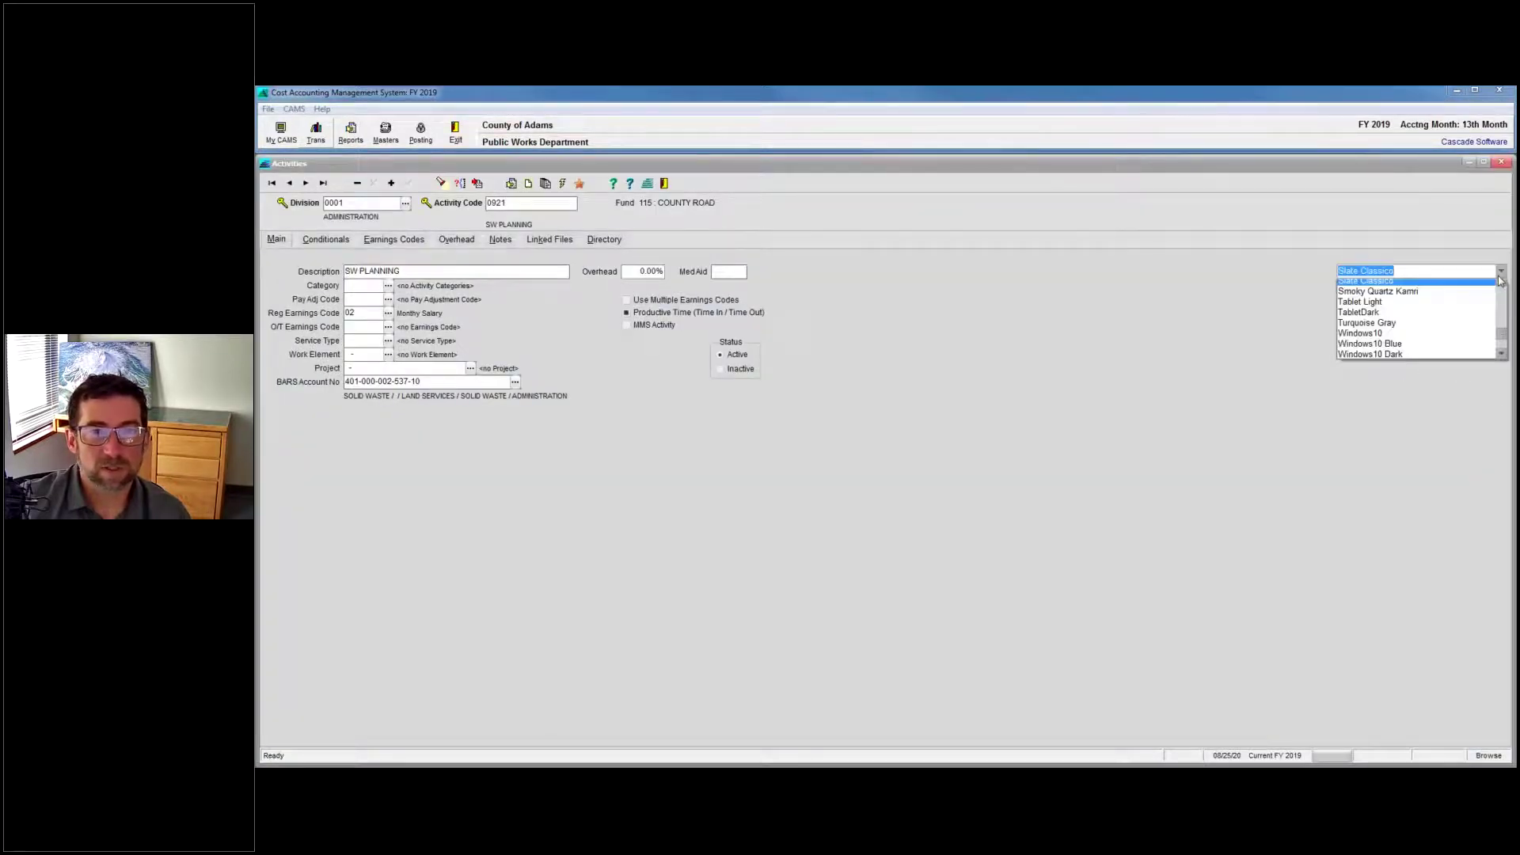
left_click(1406, 344)
left_click(1465, 307)
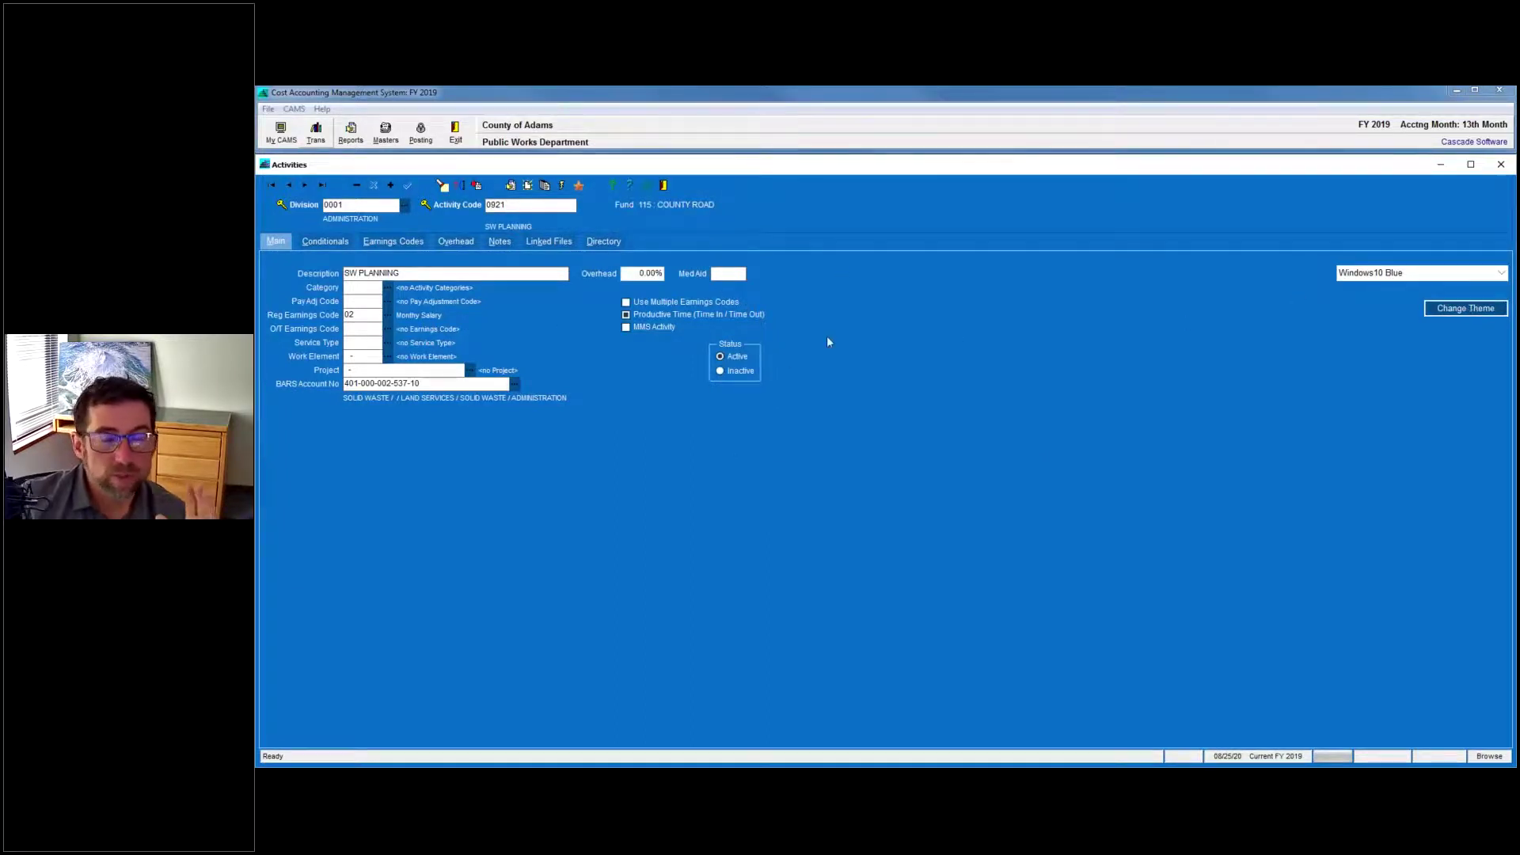
left_click(607, 243)
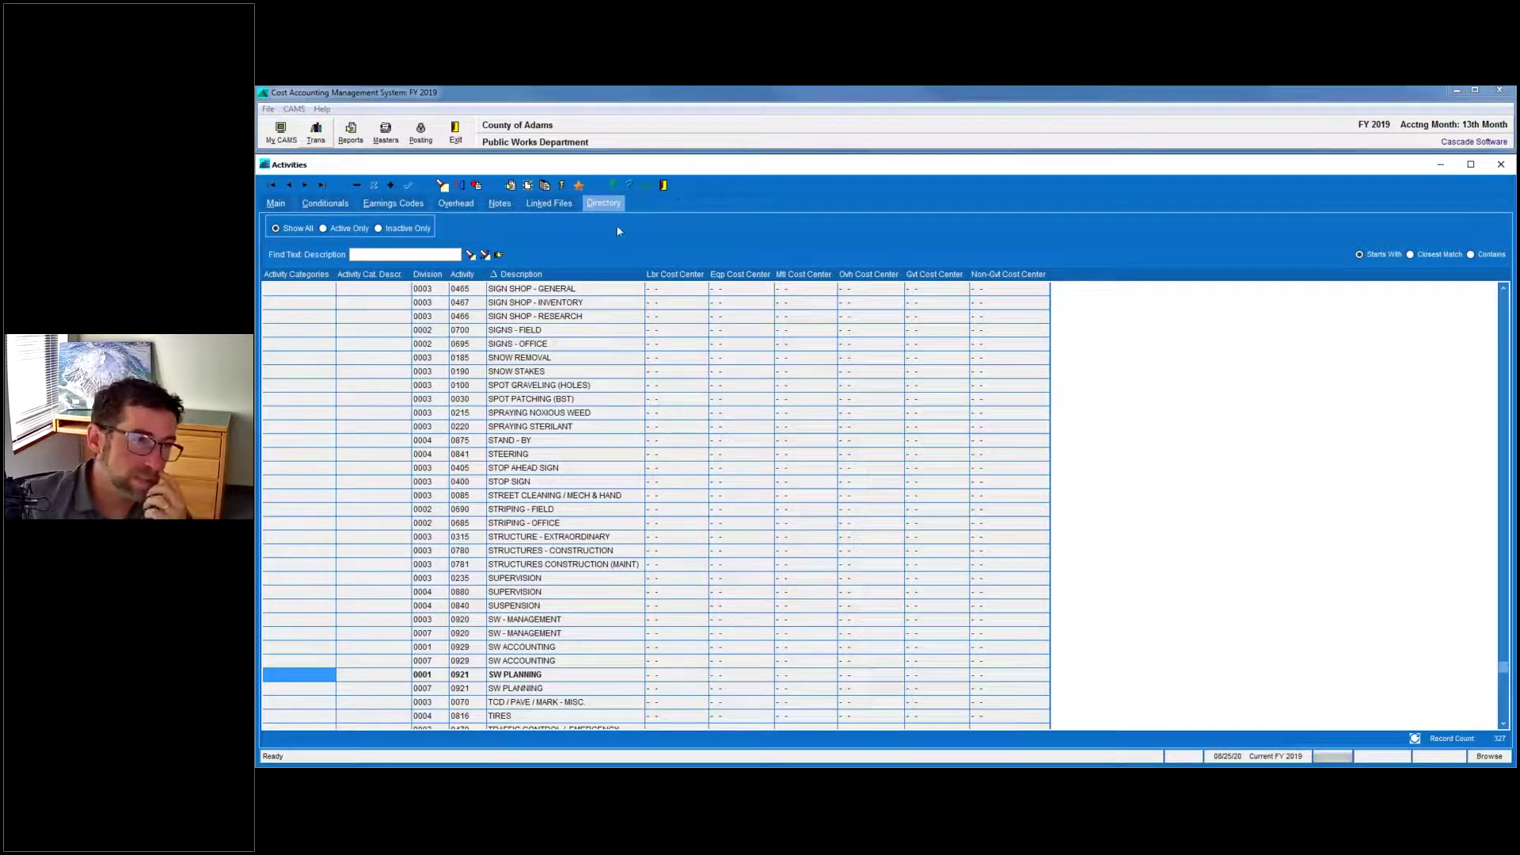
Return to SW PLANNING's Main tab, close Activities with F10-Exit, browse Reports, then minimize WinCAMS.
left_click(285, 205)
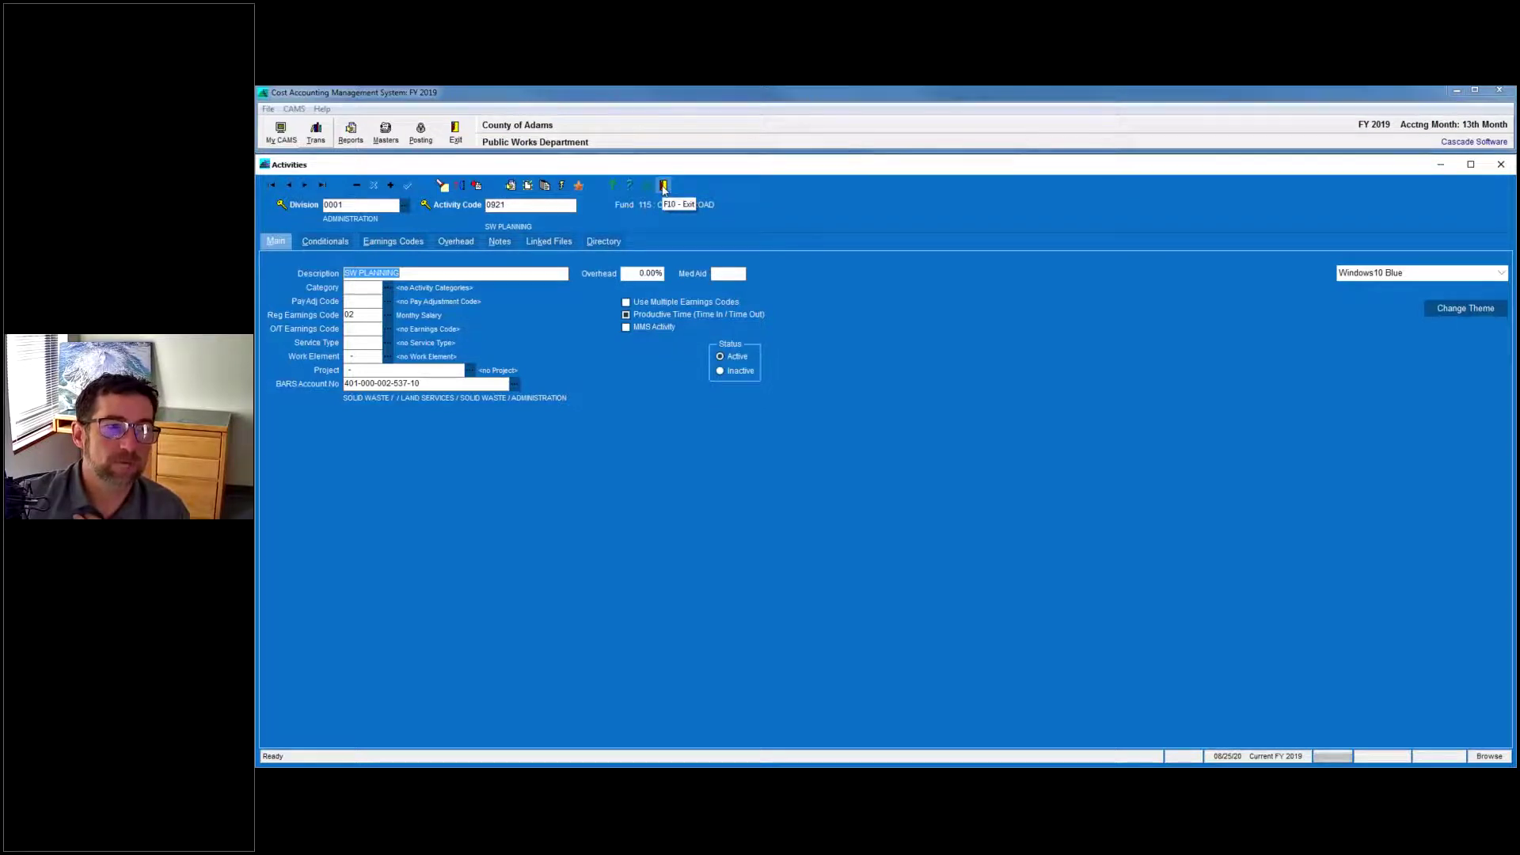
left_click(664, 186)
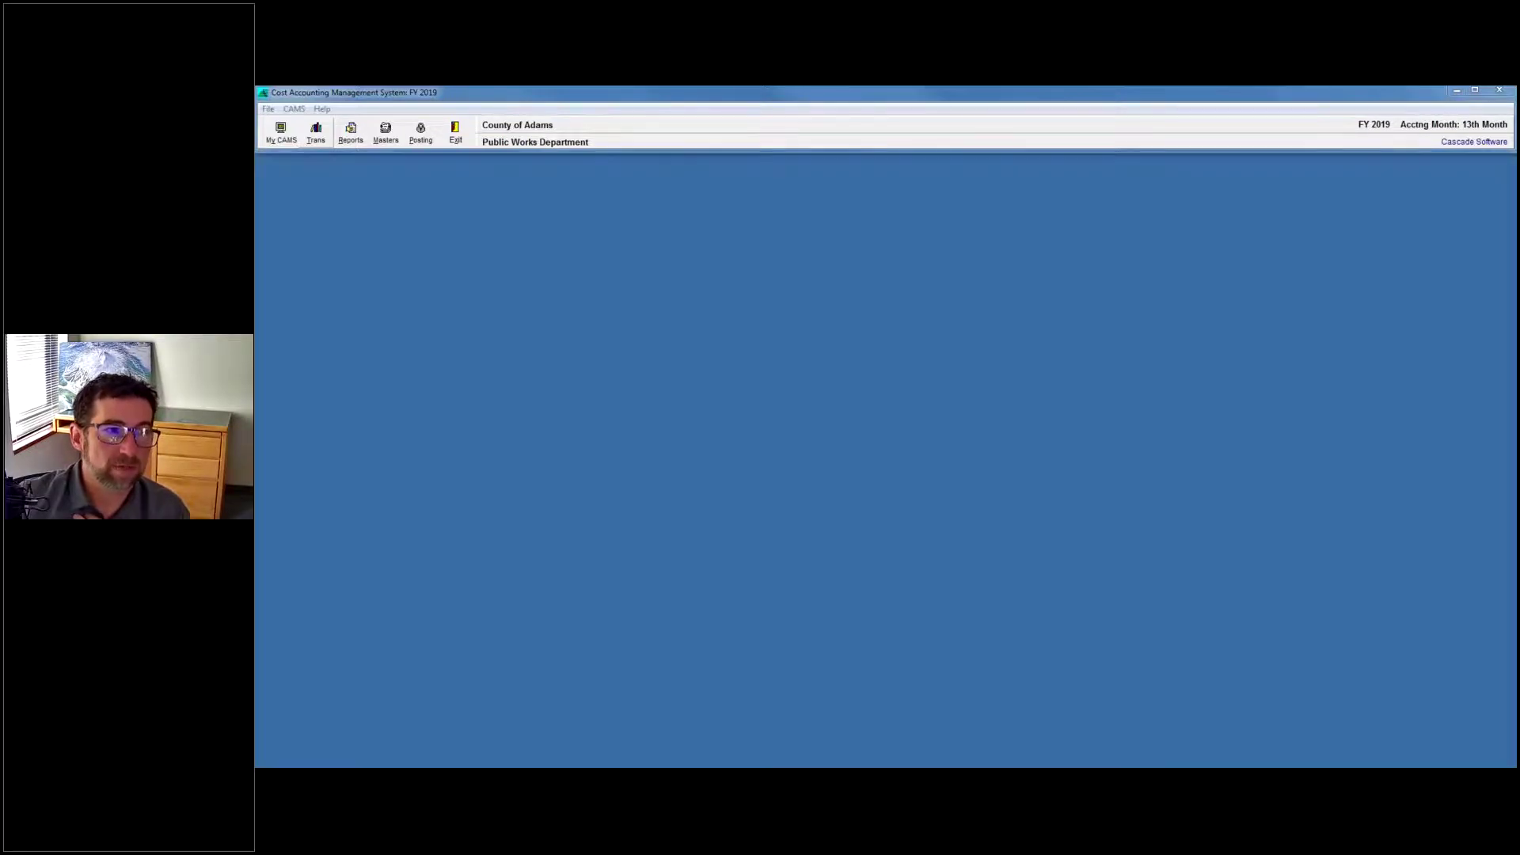
left_click(351, 133)
mouse_move(382, 162)
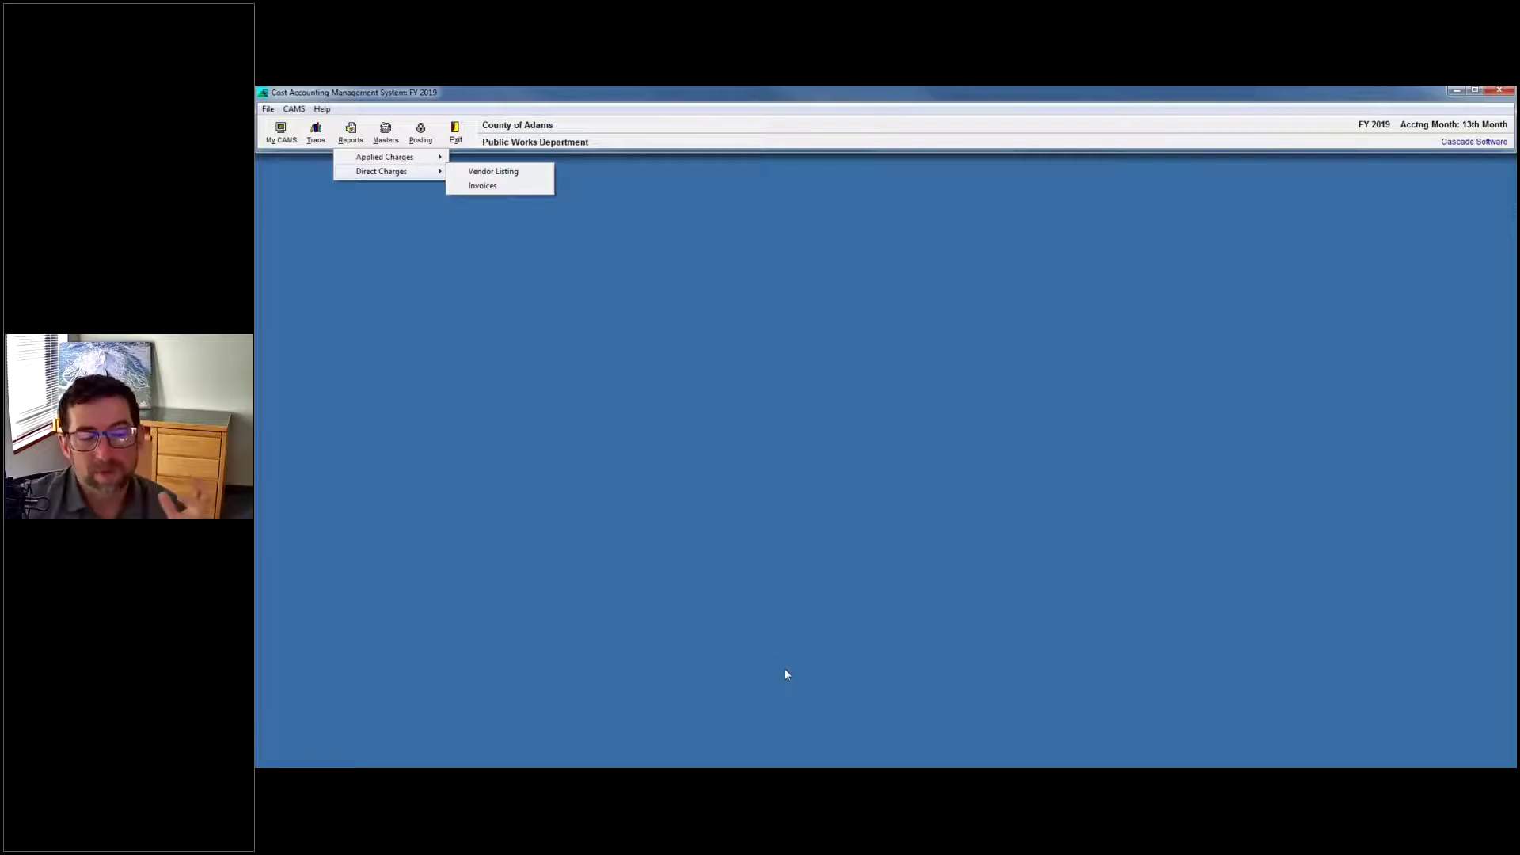
mouse_move(378, 772)
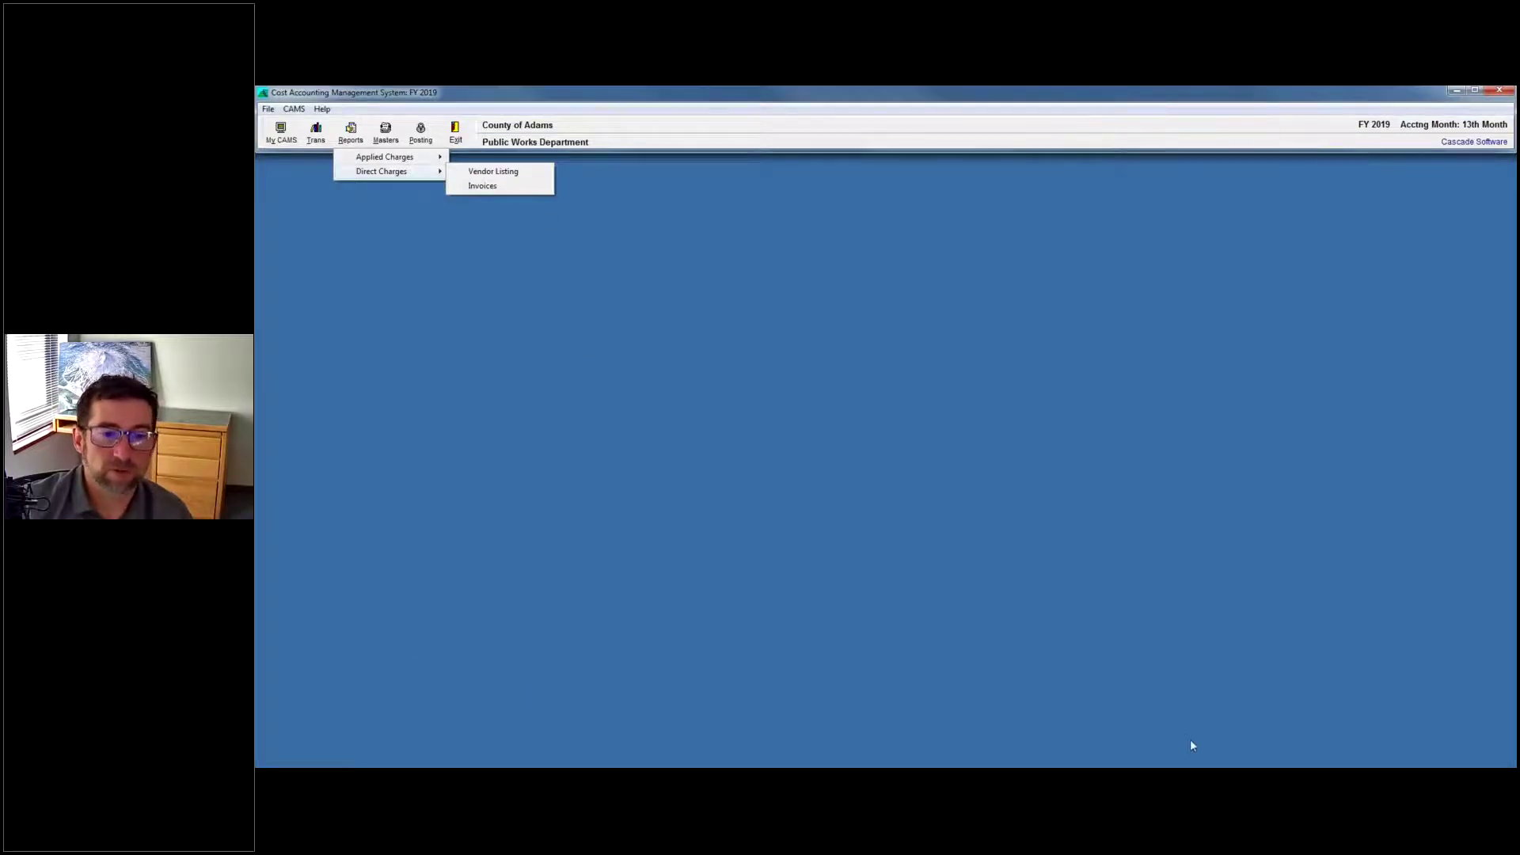
left_click(1457, 90)
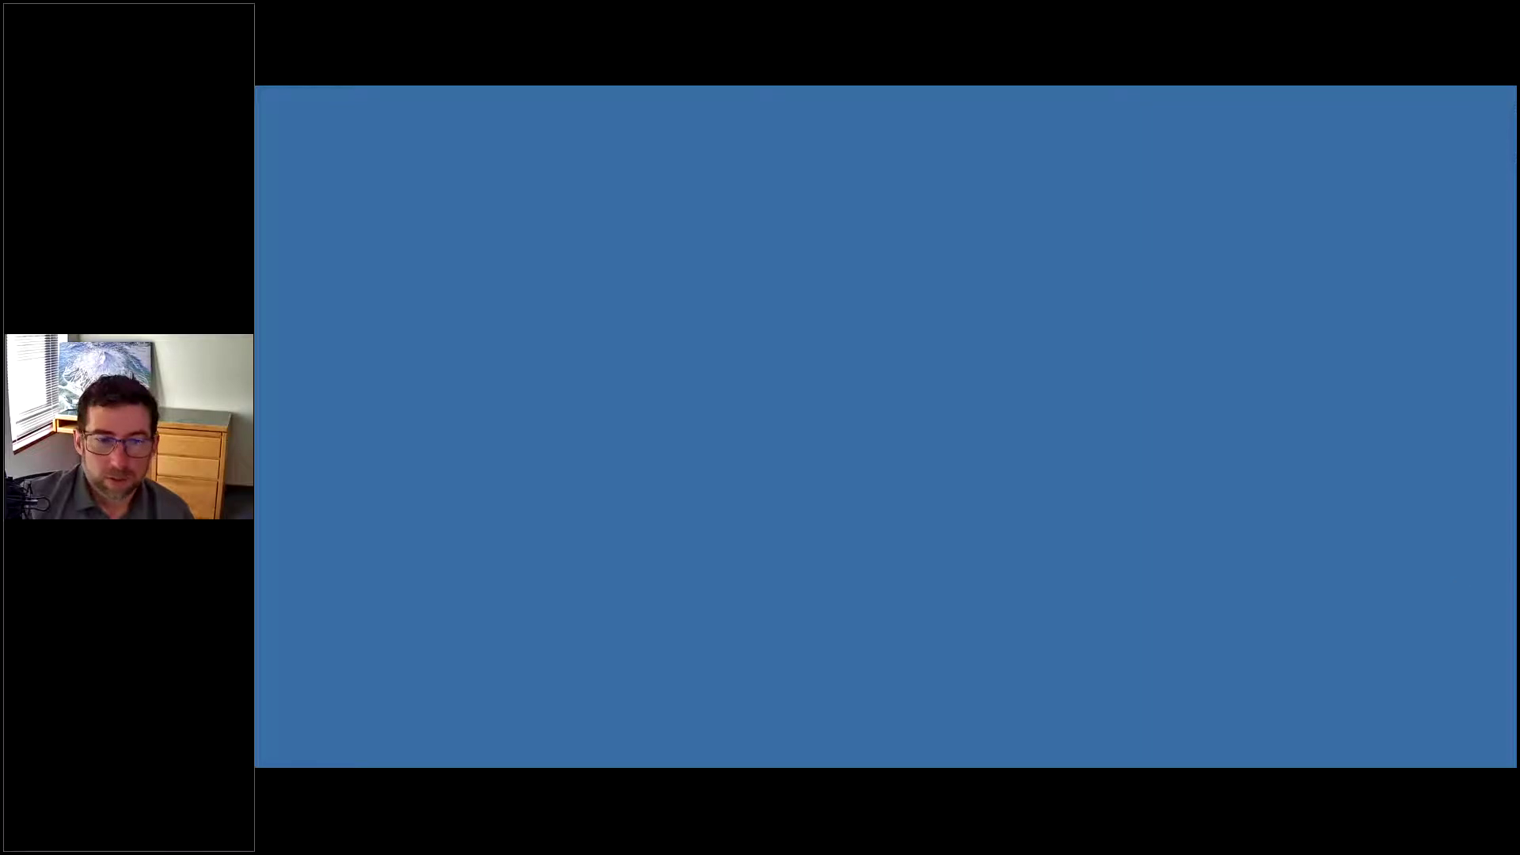
Scroll Word to question 20 and highlight its sentence about overtime codes.
key("alt+Tab")
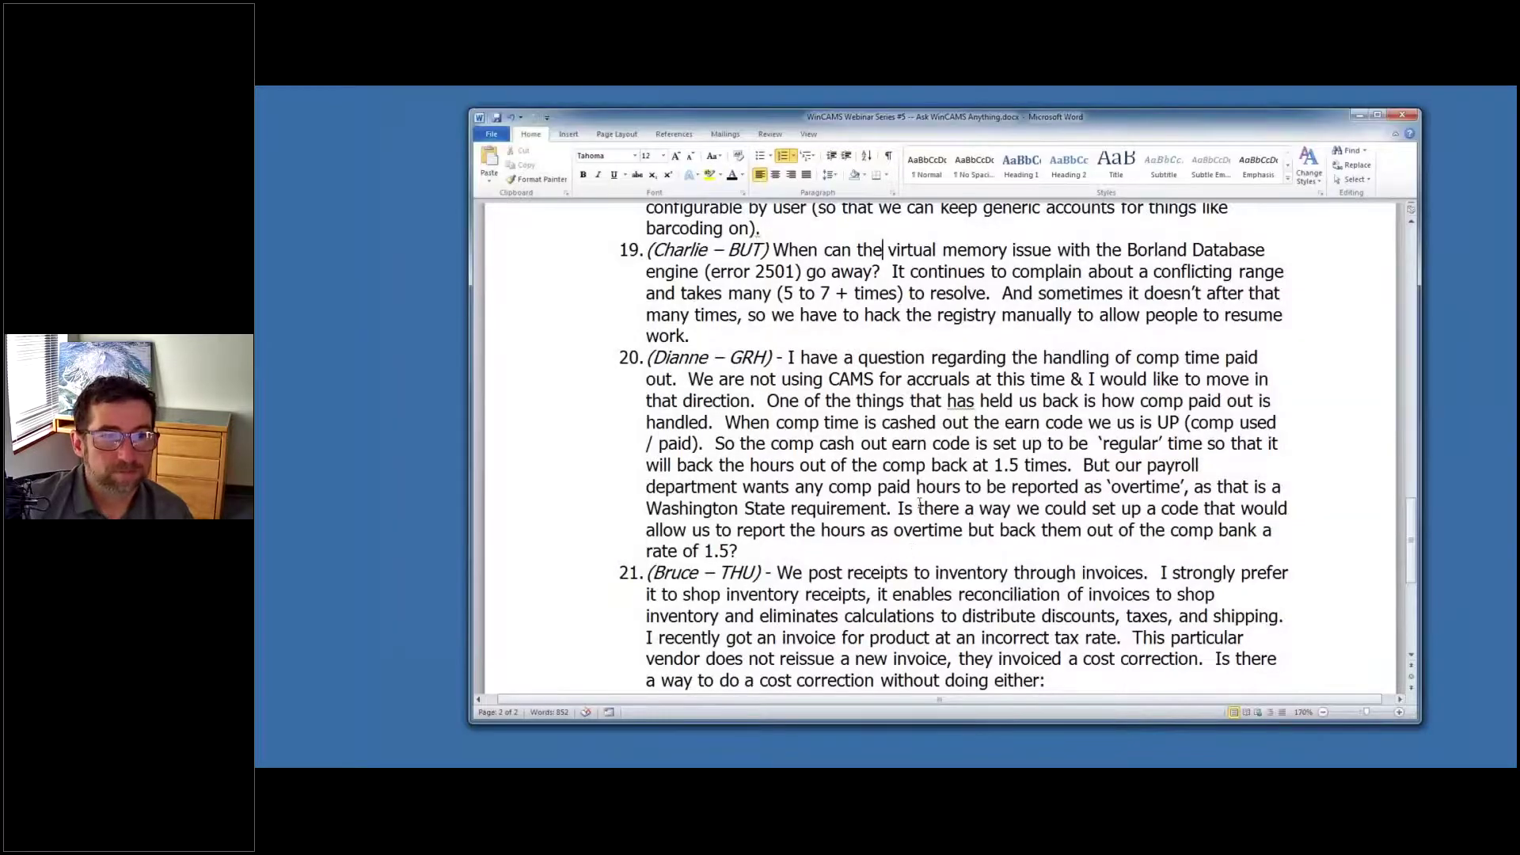
scroll(925, 330, "down", 1)
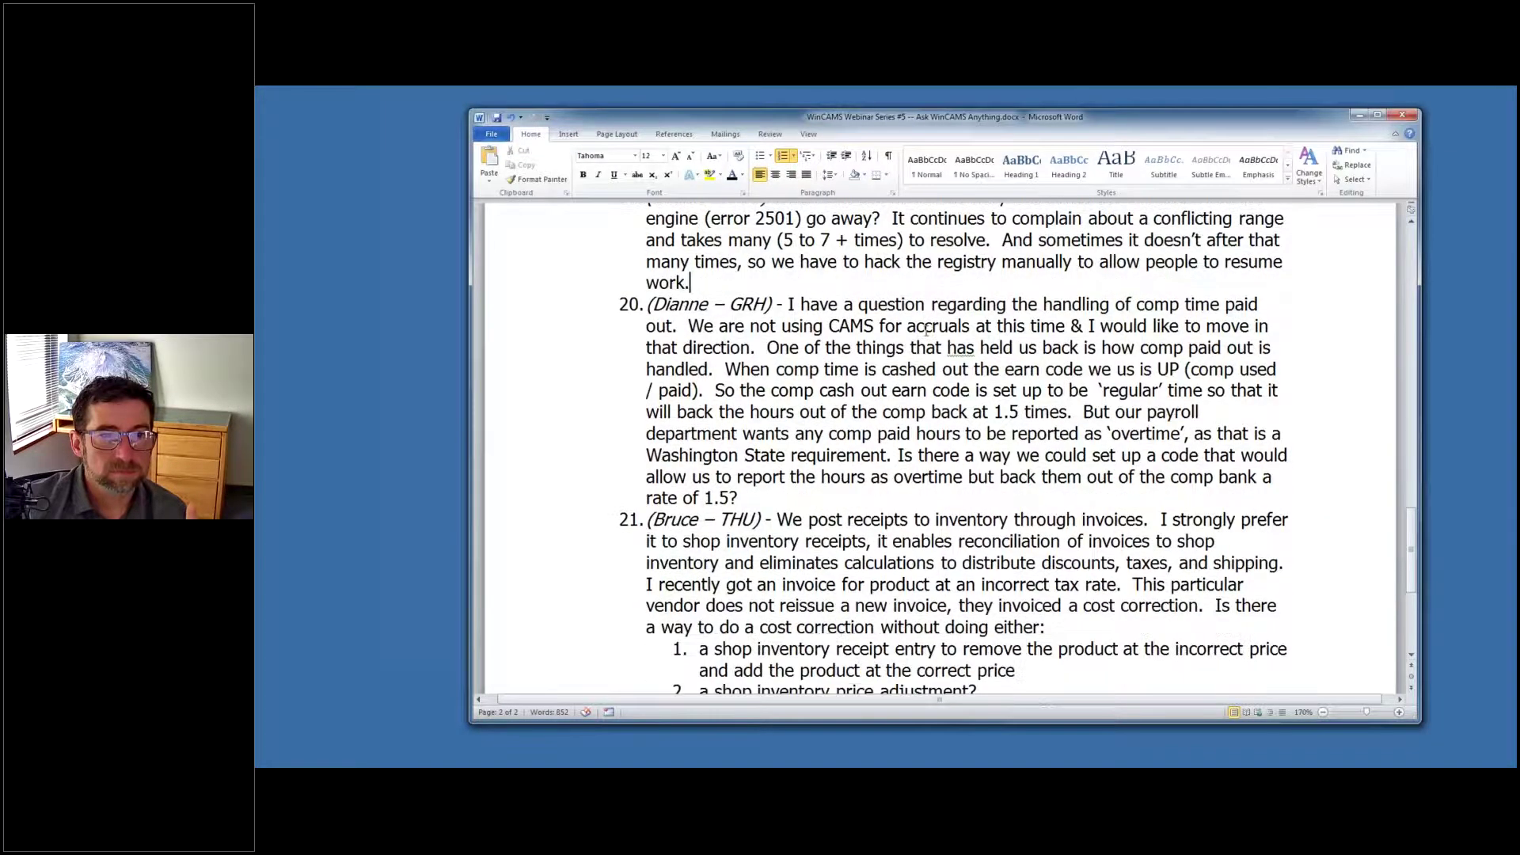
scroll(926, 330, "down", 1)
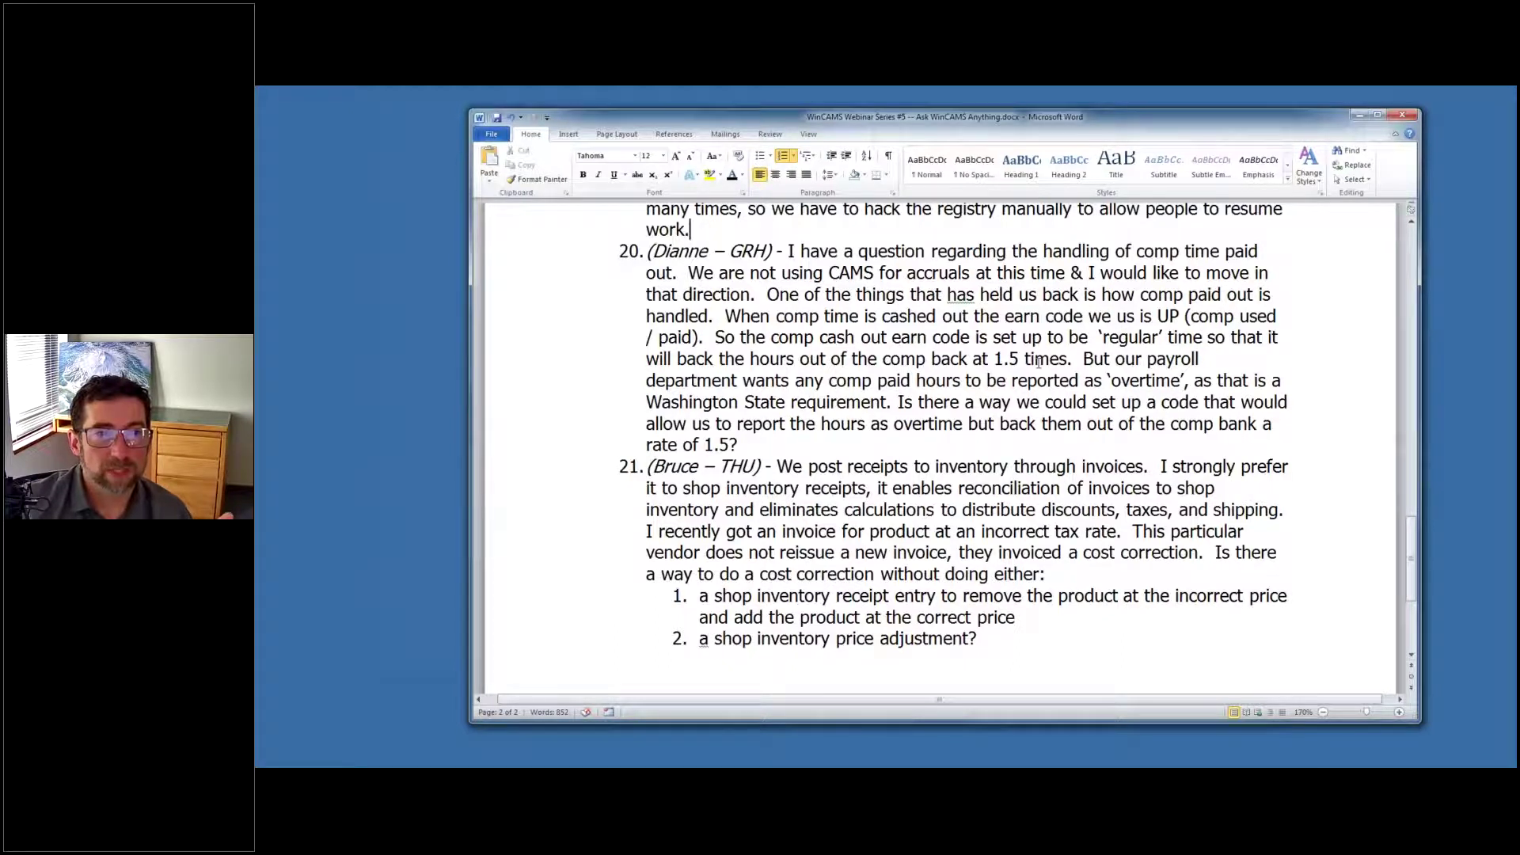
left_click(1132, 360)
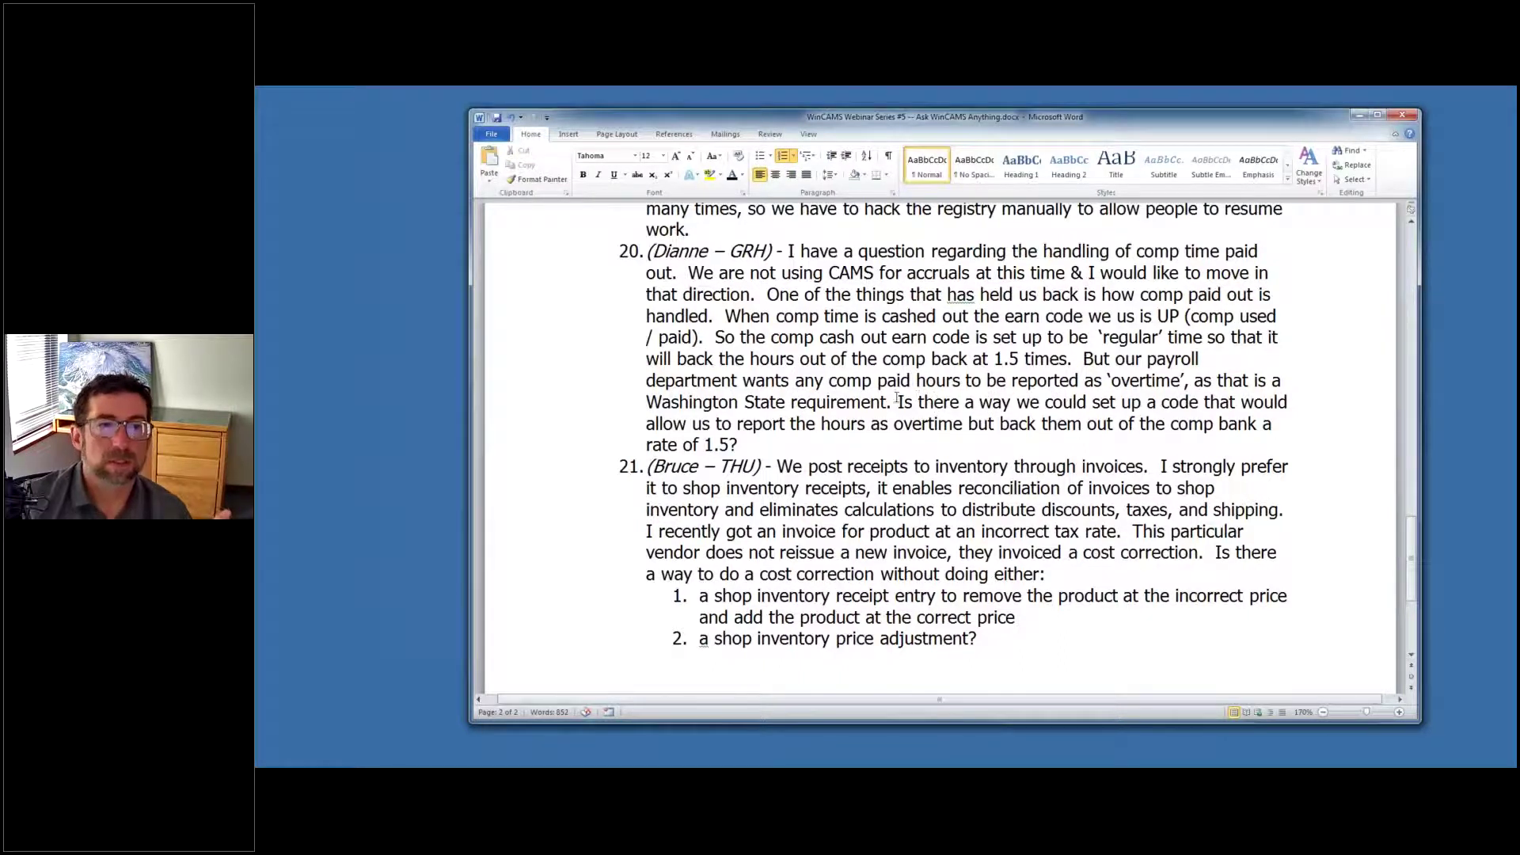
left_click_drag(898, 401, 979, 444)
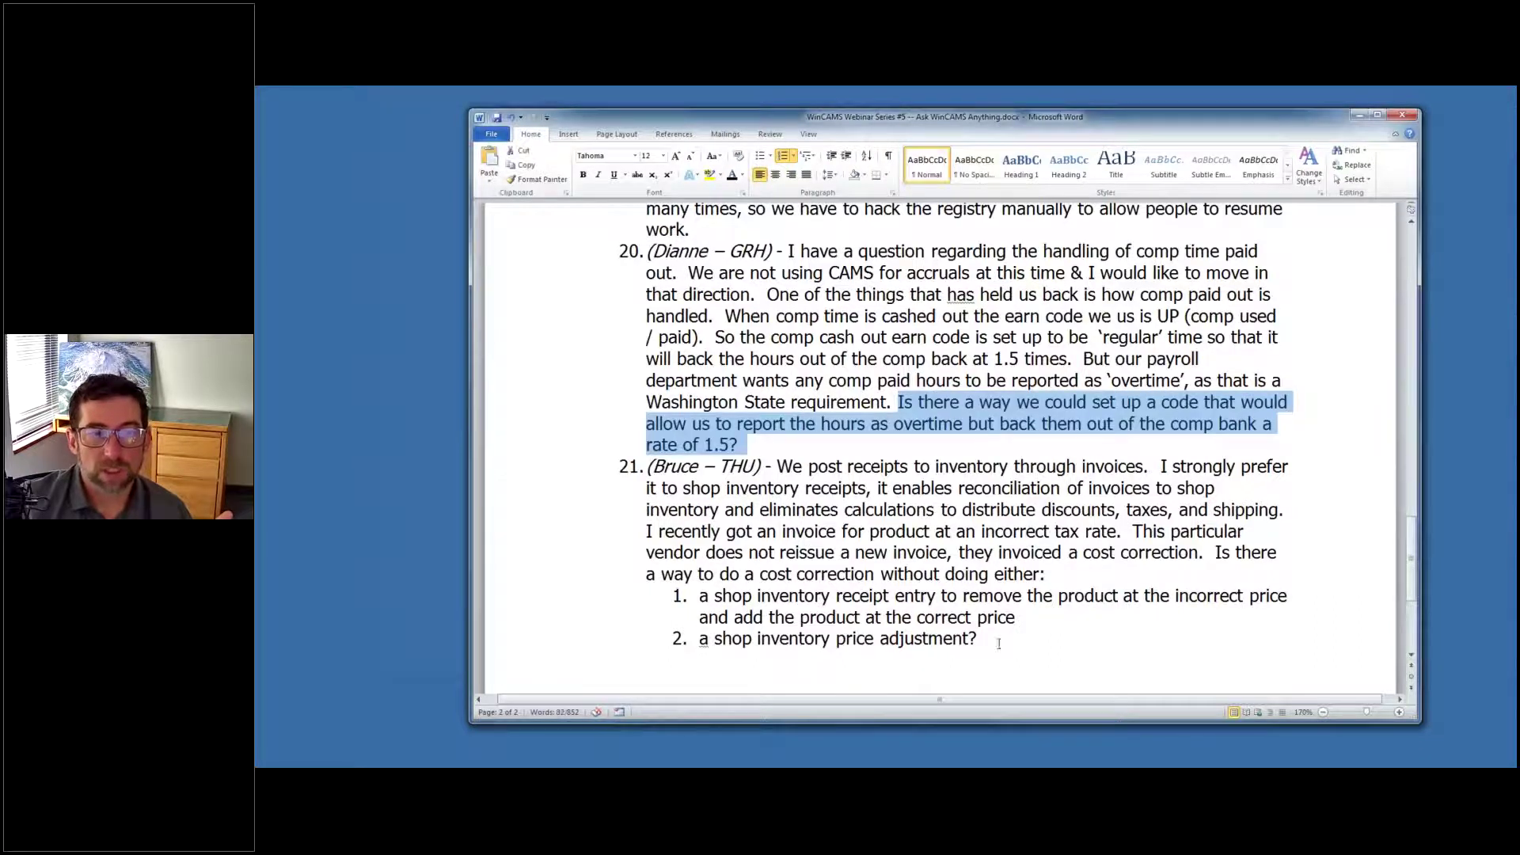
left_click(529, 764)
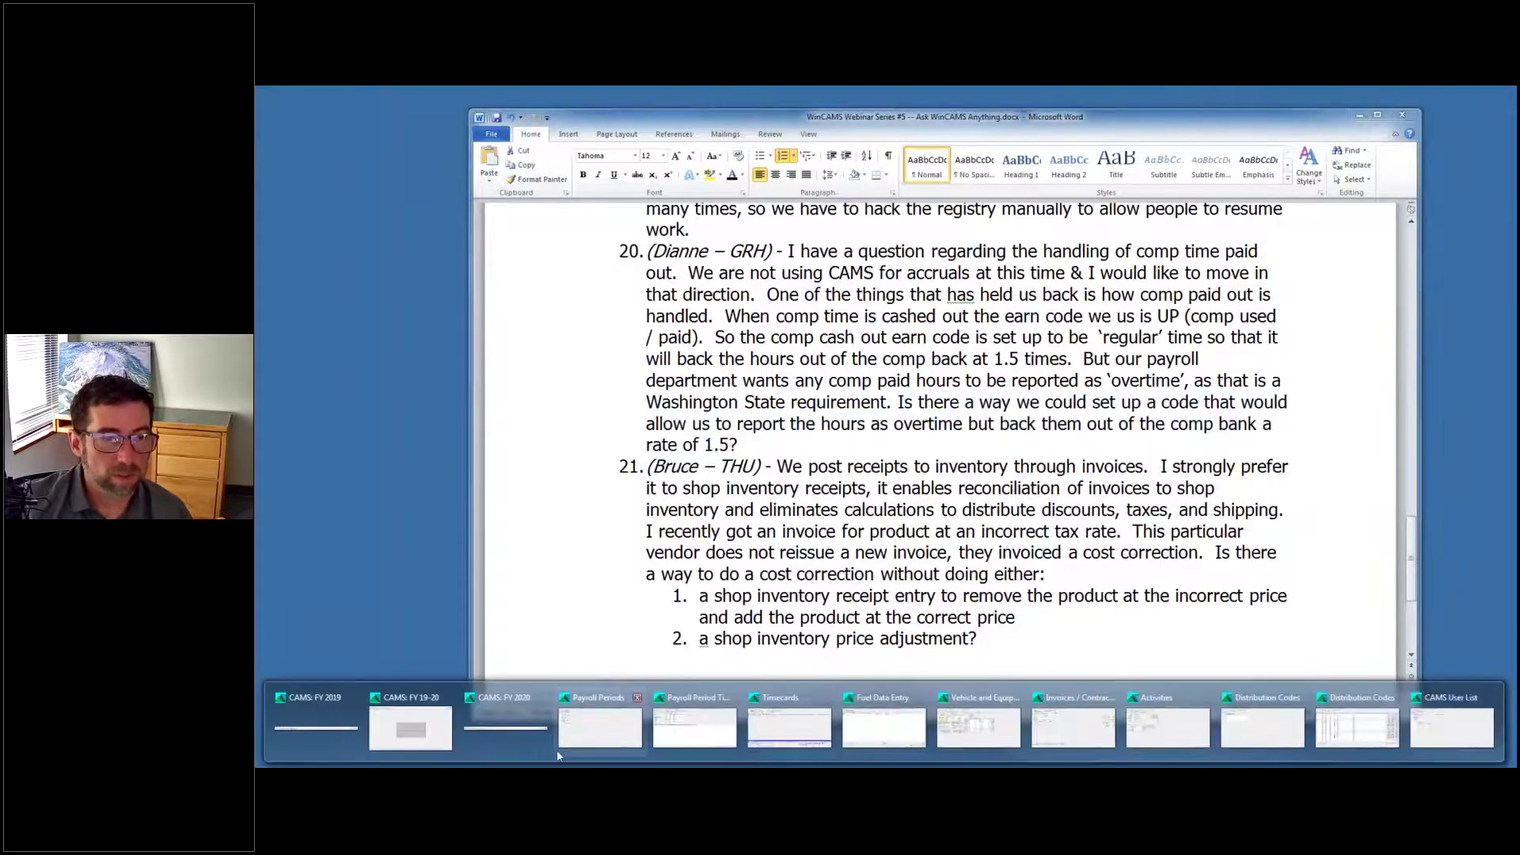
Launch another WinCAMS session from the Start menu.
left_click(505, 724)
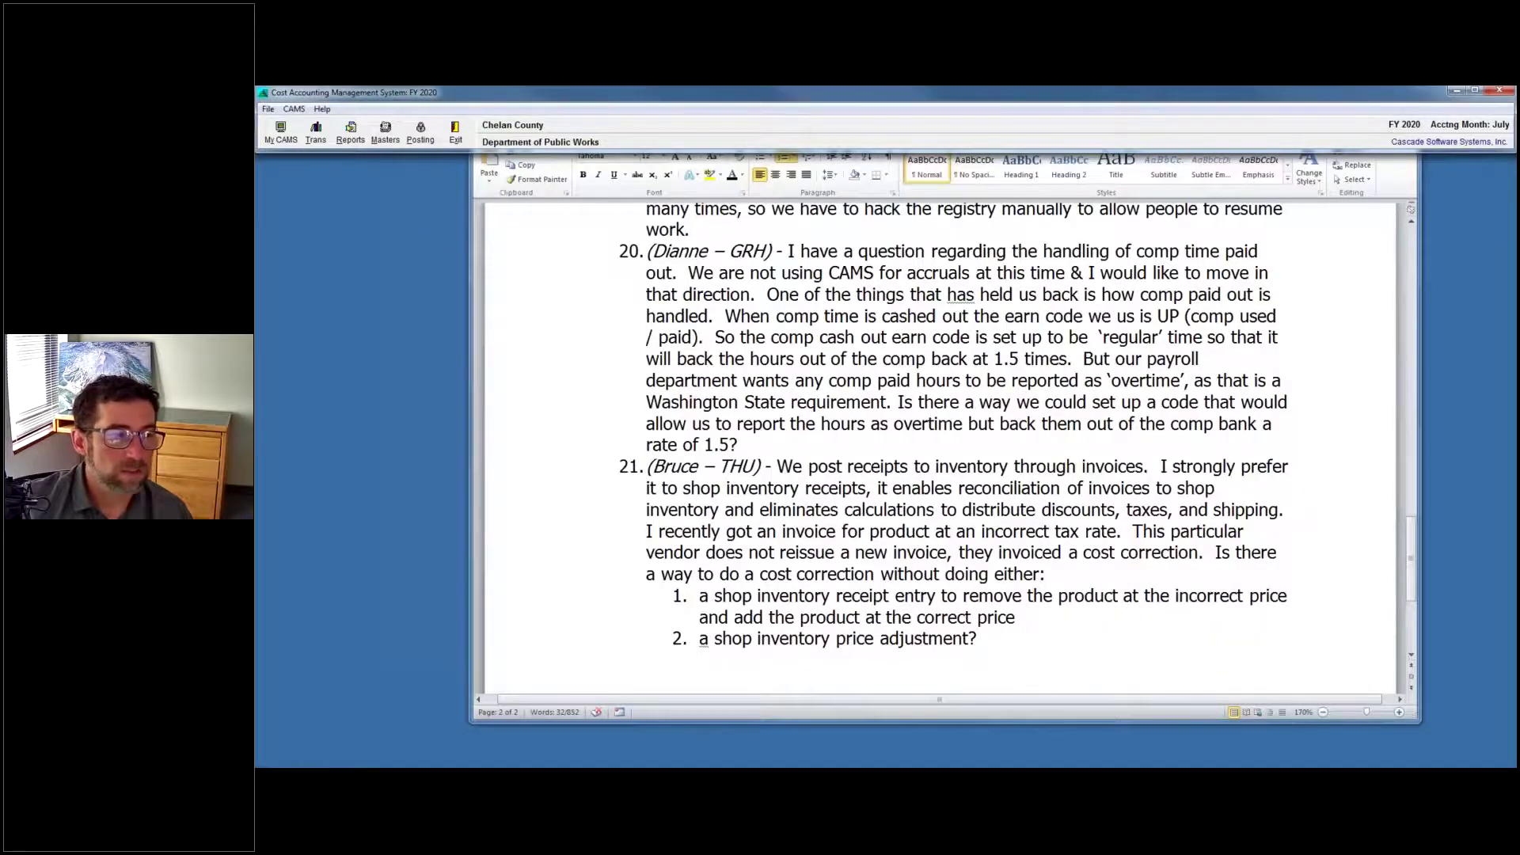
key("super")
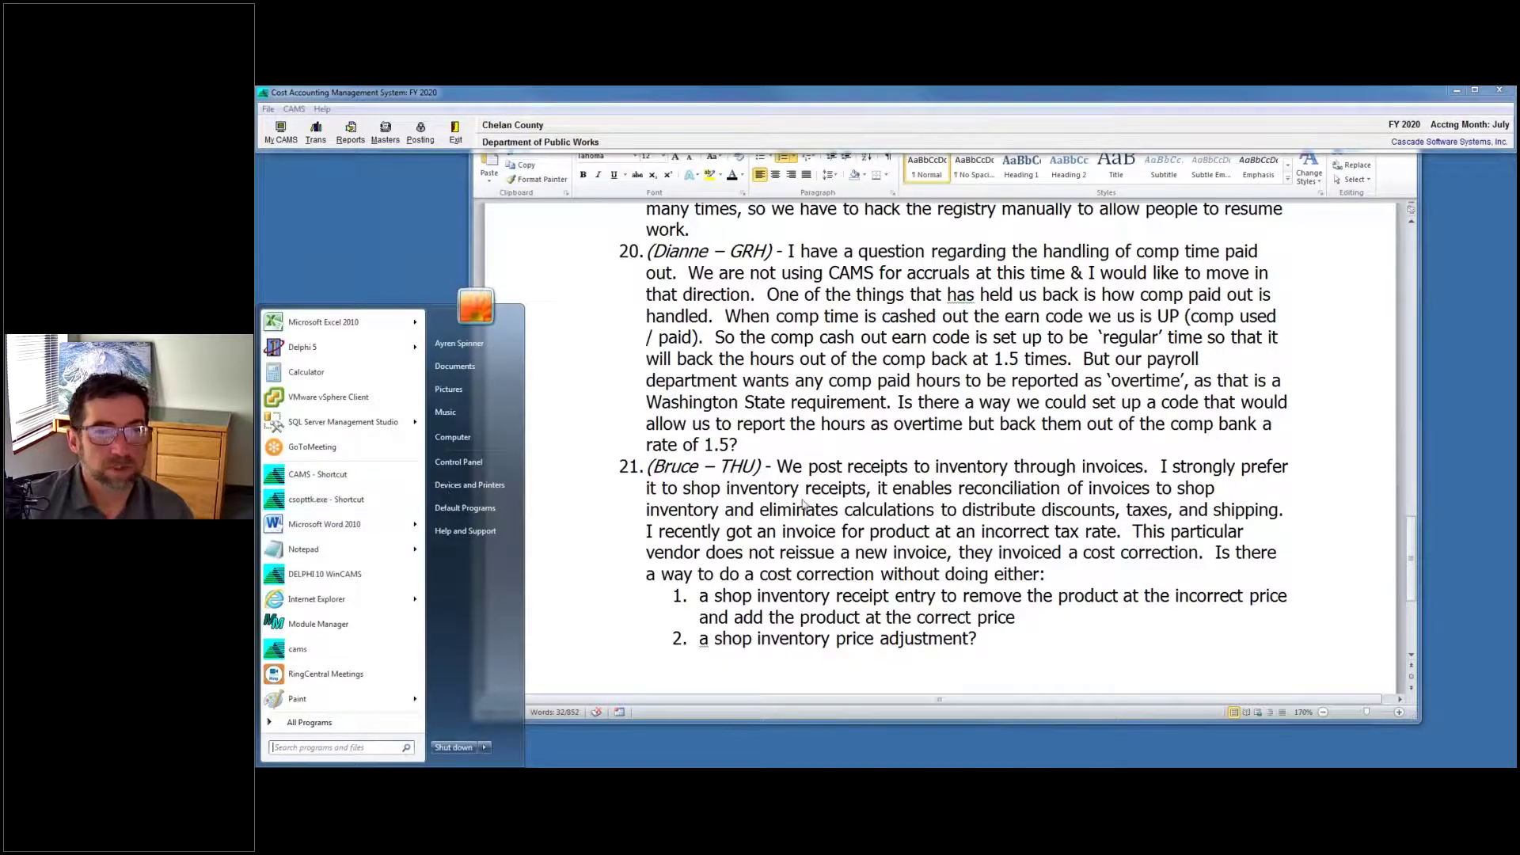
left_click(1177, 484)
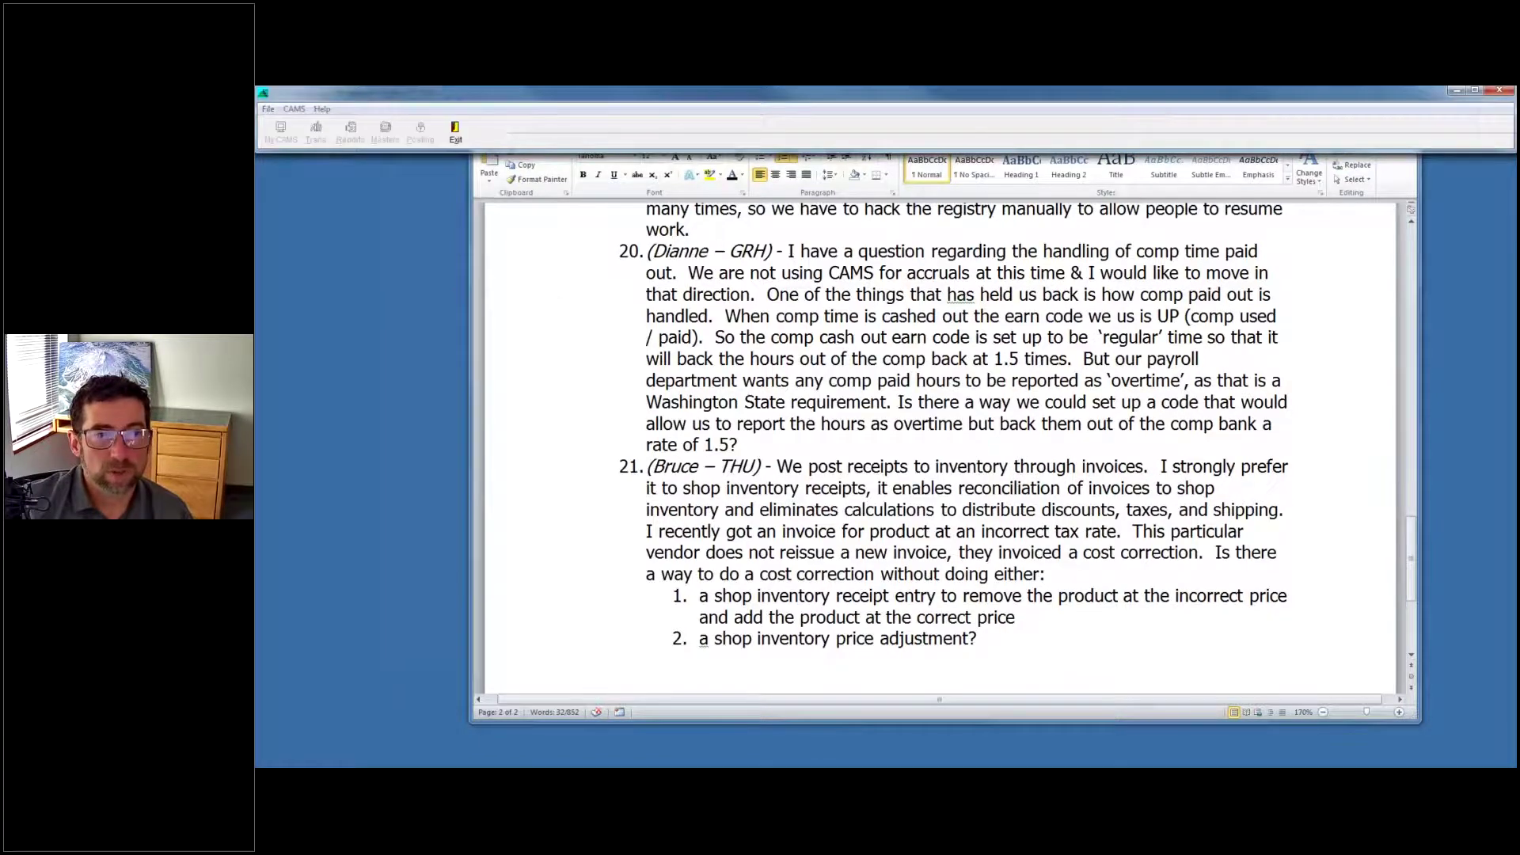
Select the GRH: Grays Harbor County system and log in.
left_click(798, 483)
scroll(815, 489, "down", 3)
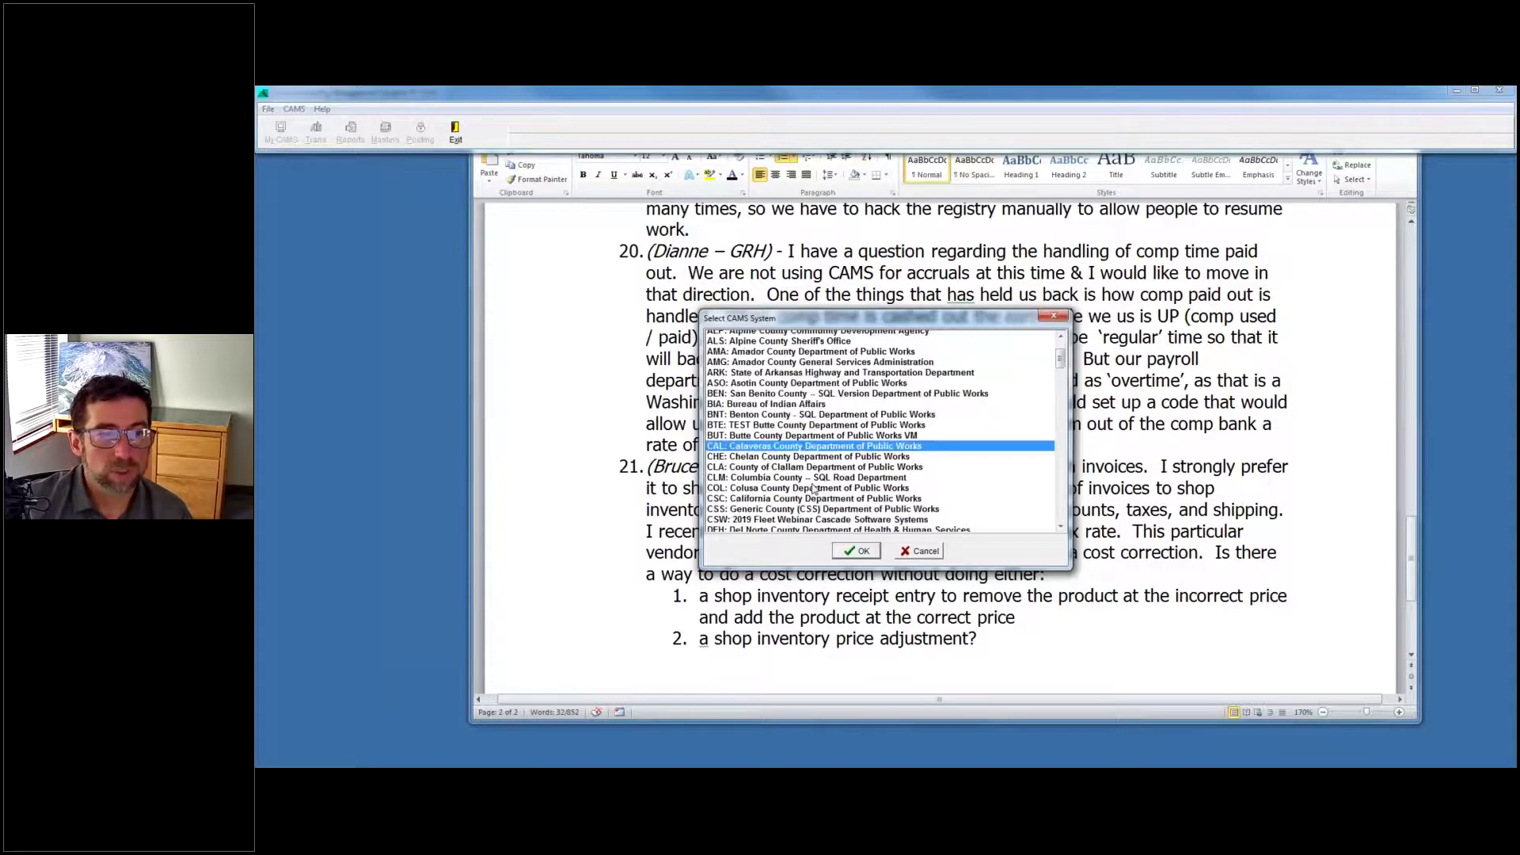
scroll(814, 488, "down", 6)
left_click(808, 504)
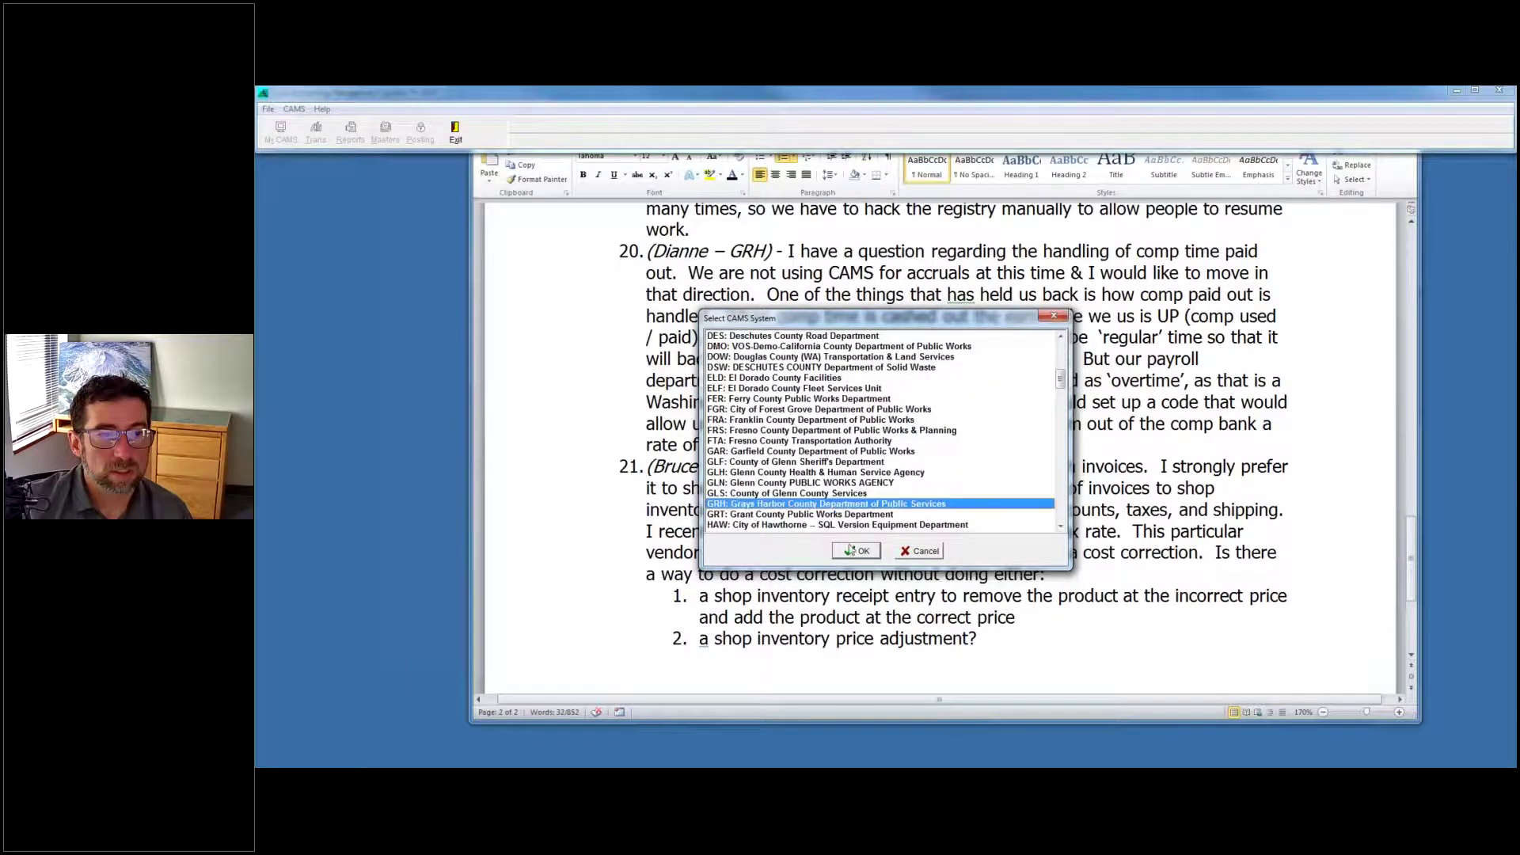
left_click(857, 550)
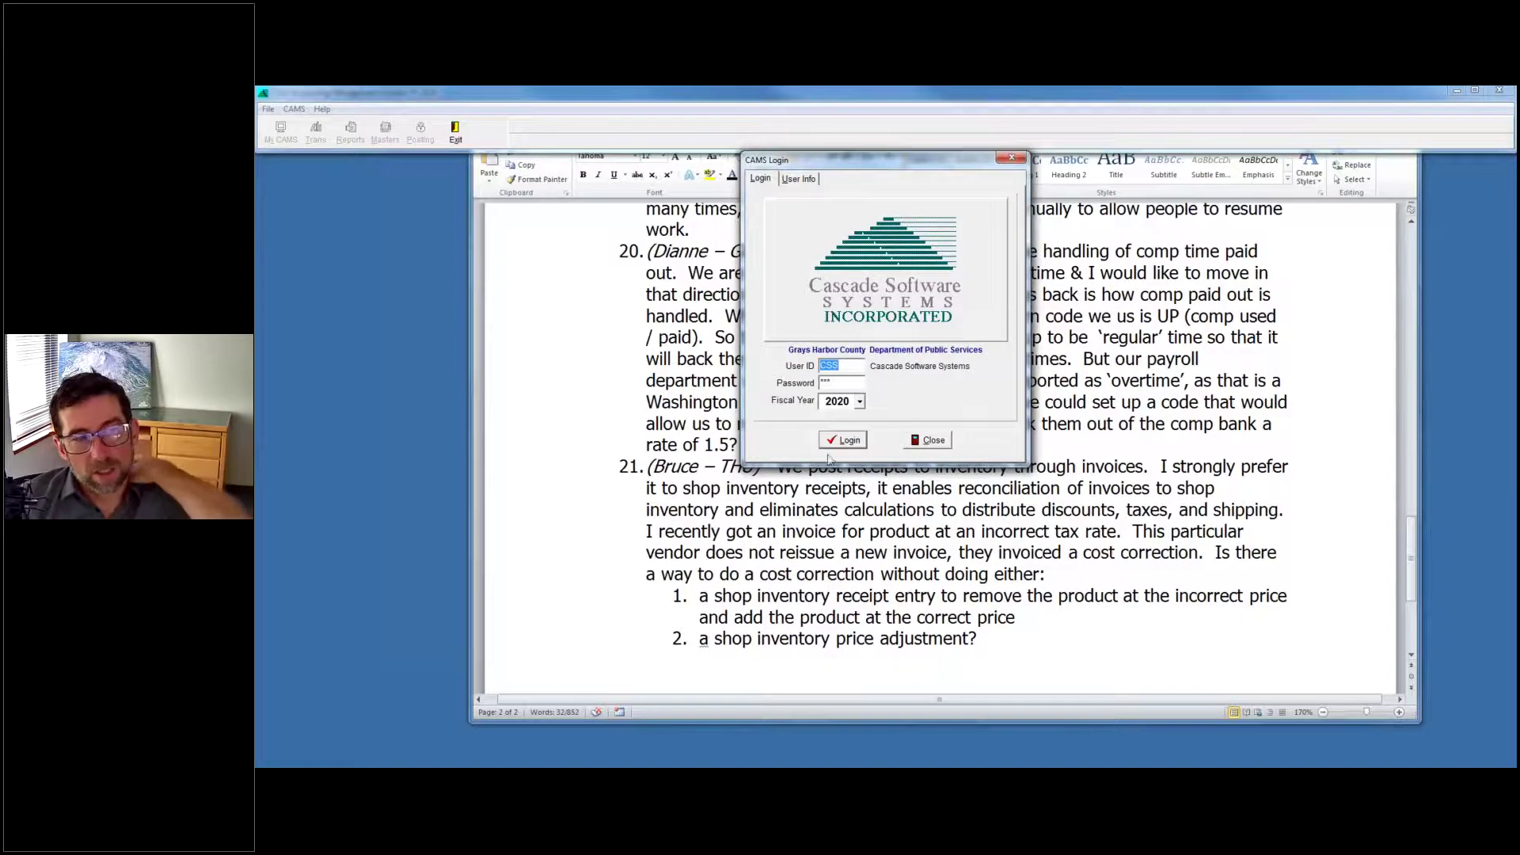
left_click(846, 440)
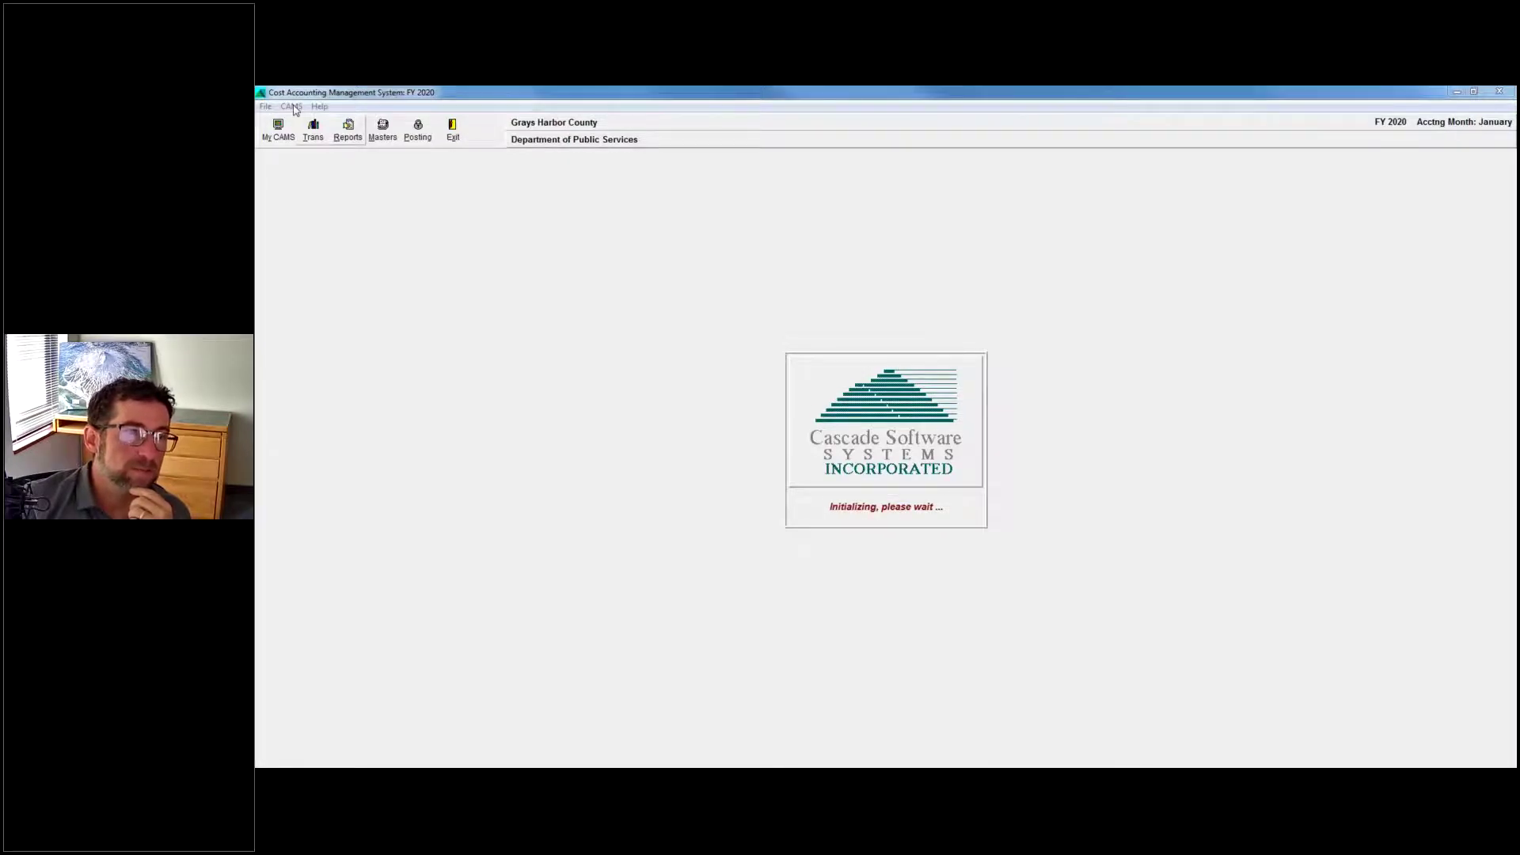
Open CAMS > Applied Charges > Earnings Codes and open the UP Comp Used Paid code.
left_click(292, 106)
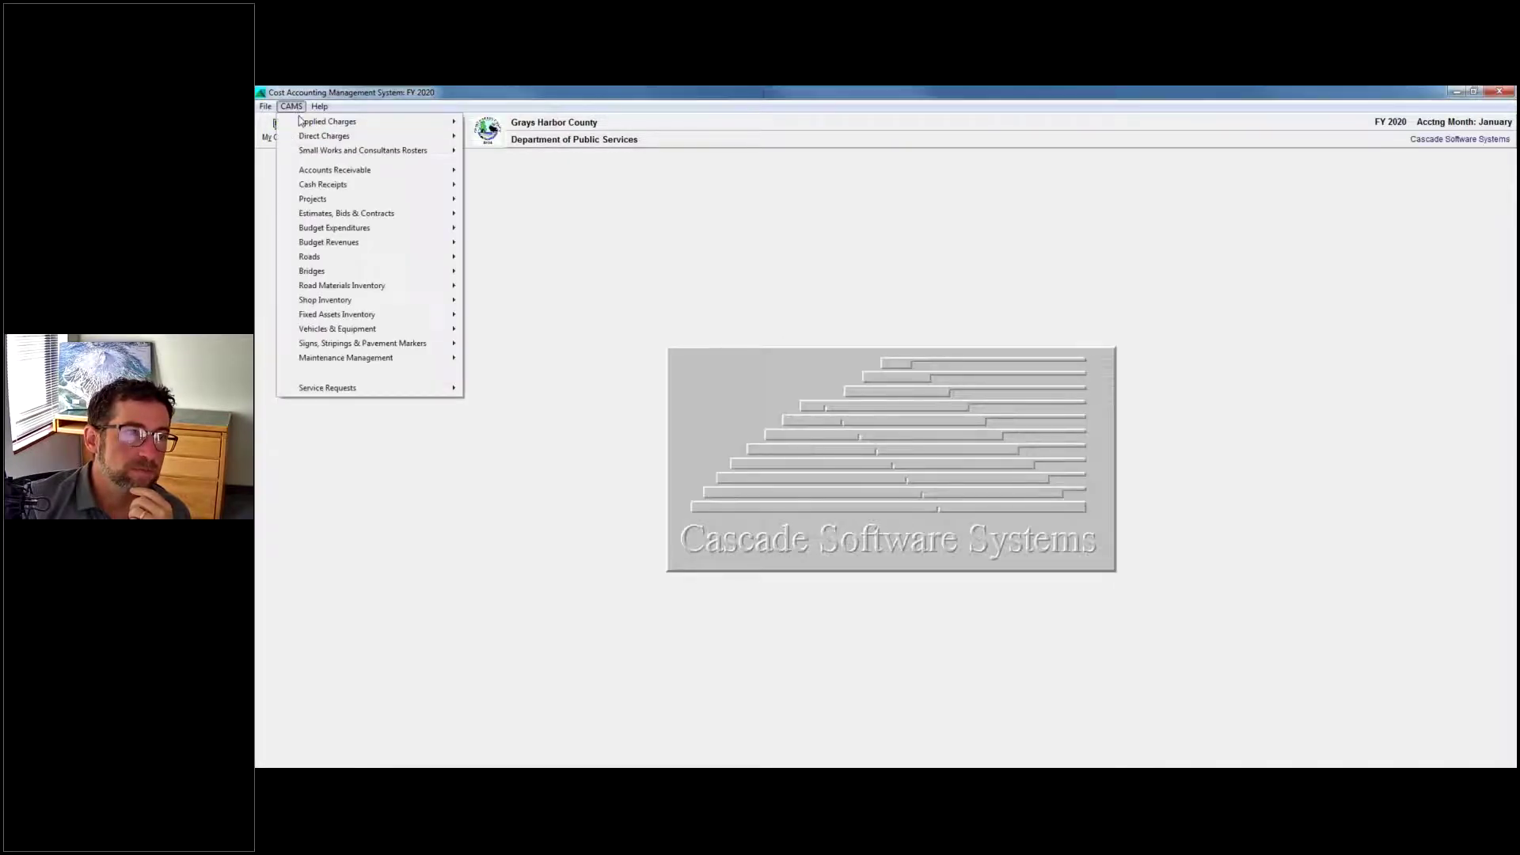
mouse_move(315, 125)
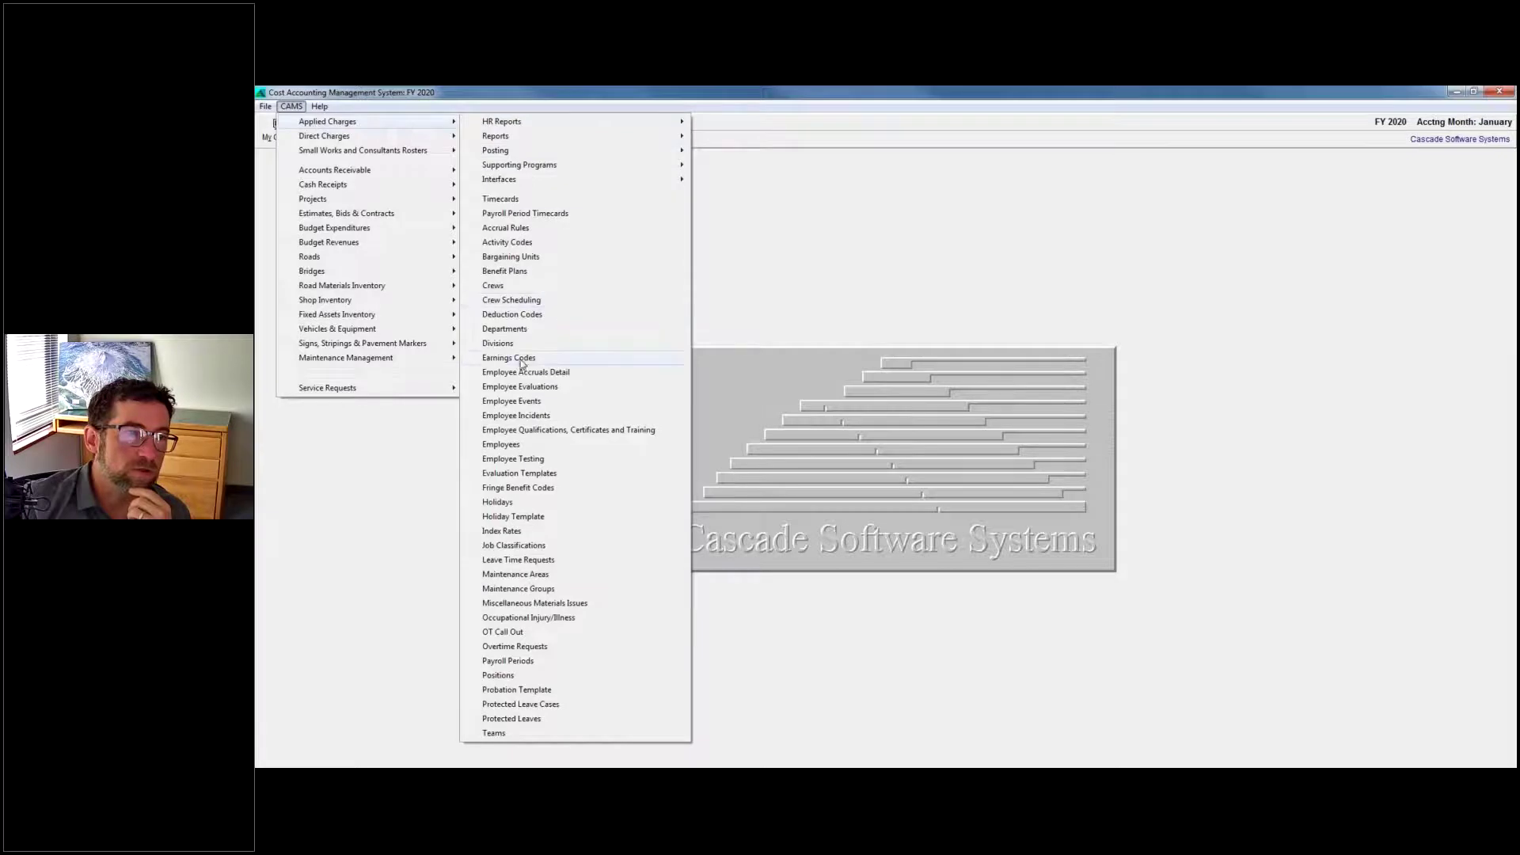
left_click(652, 368)
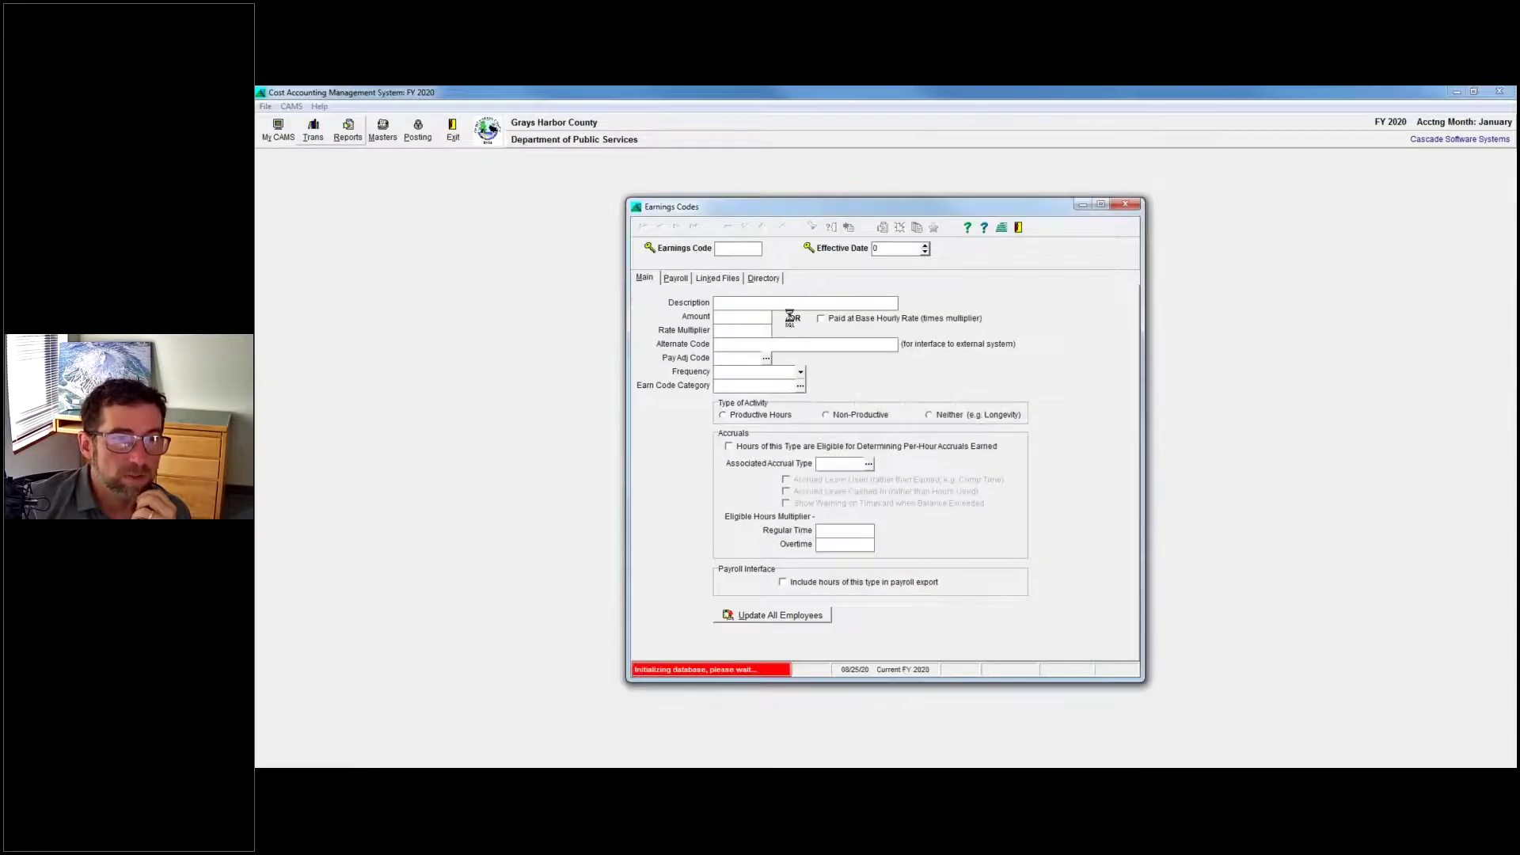
left_click(764, 278)
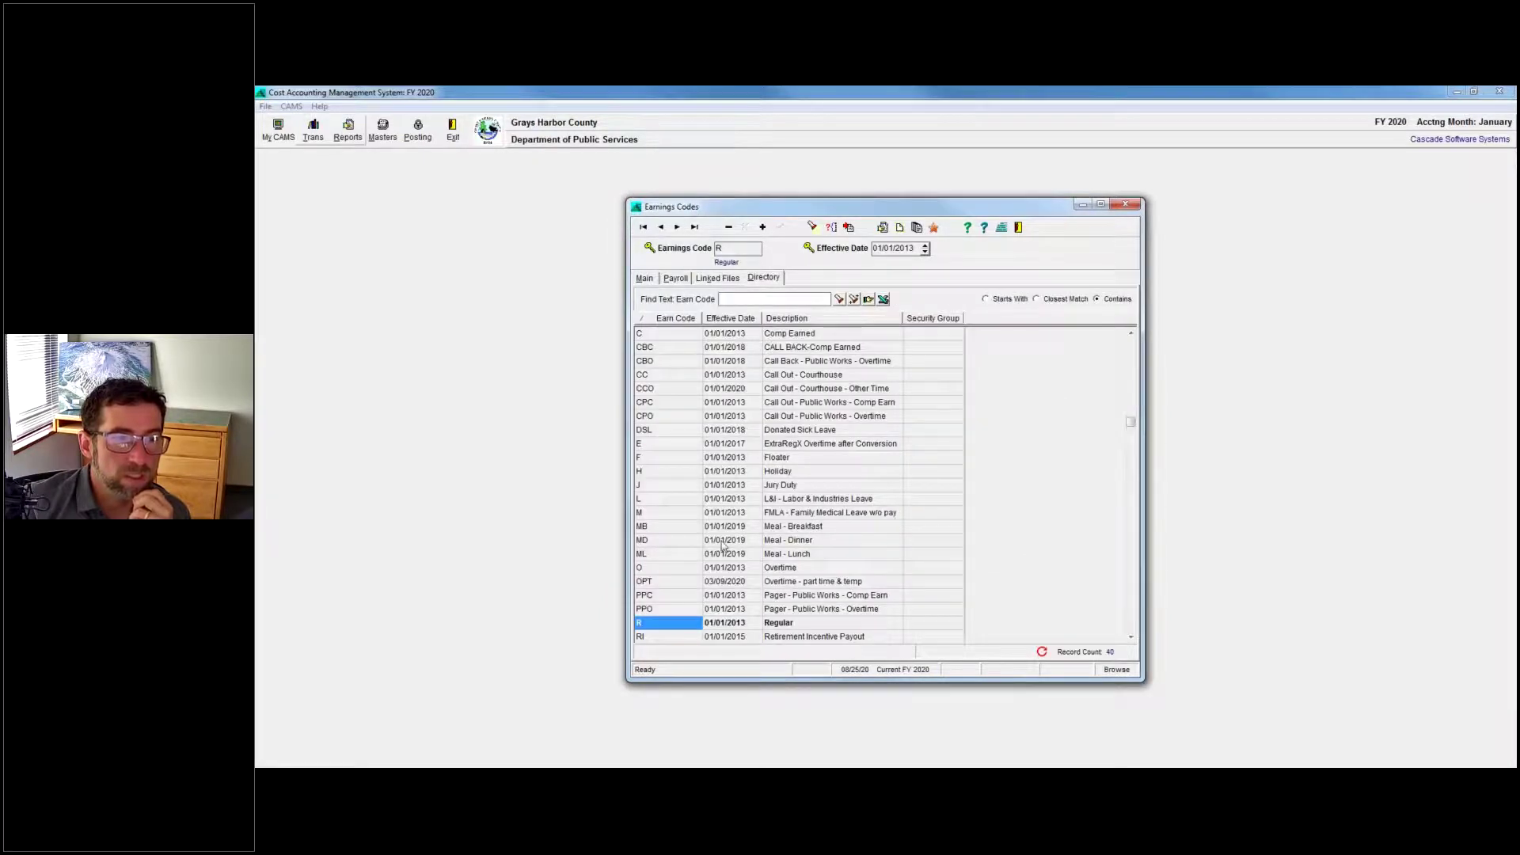
scroll(730, 528, "down", 4)
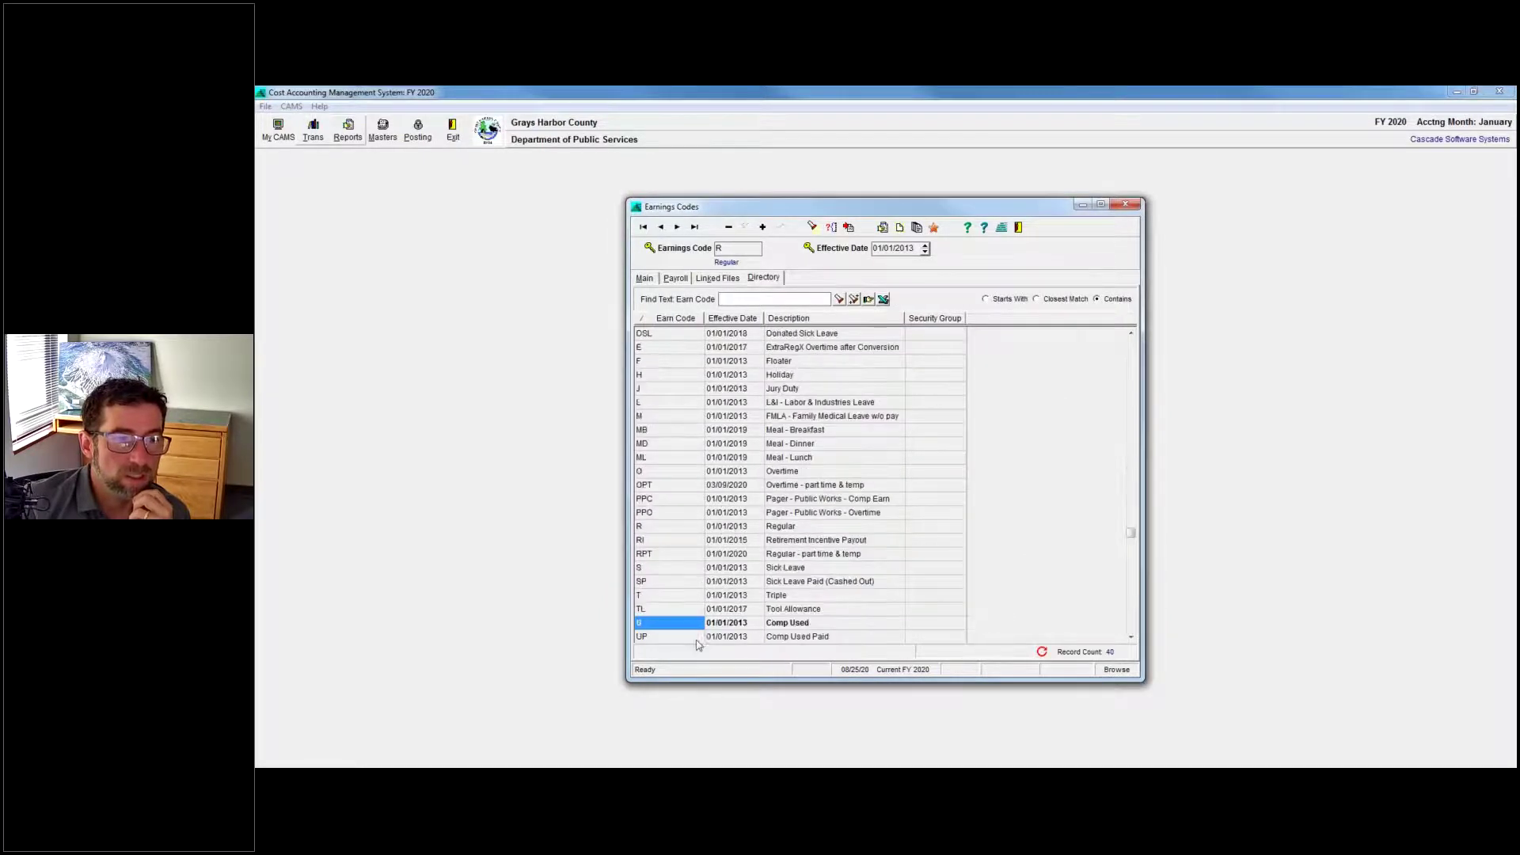
double_click(686, 563)
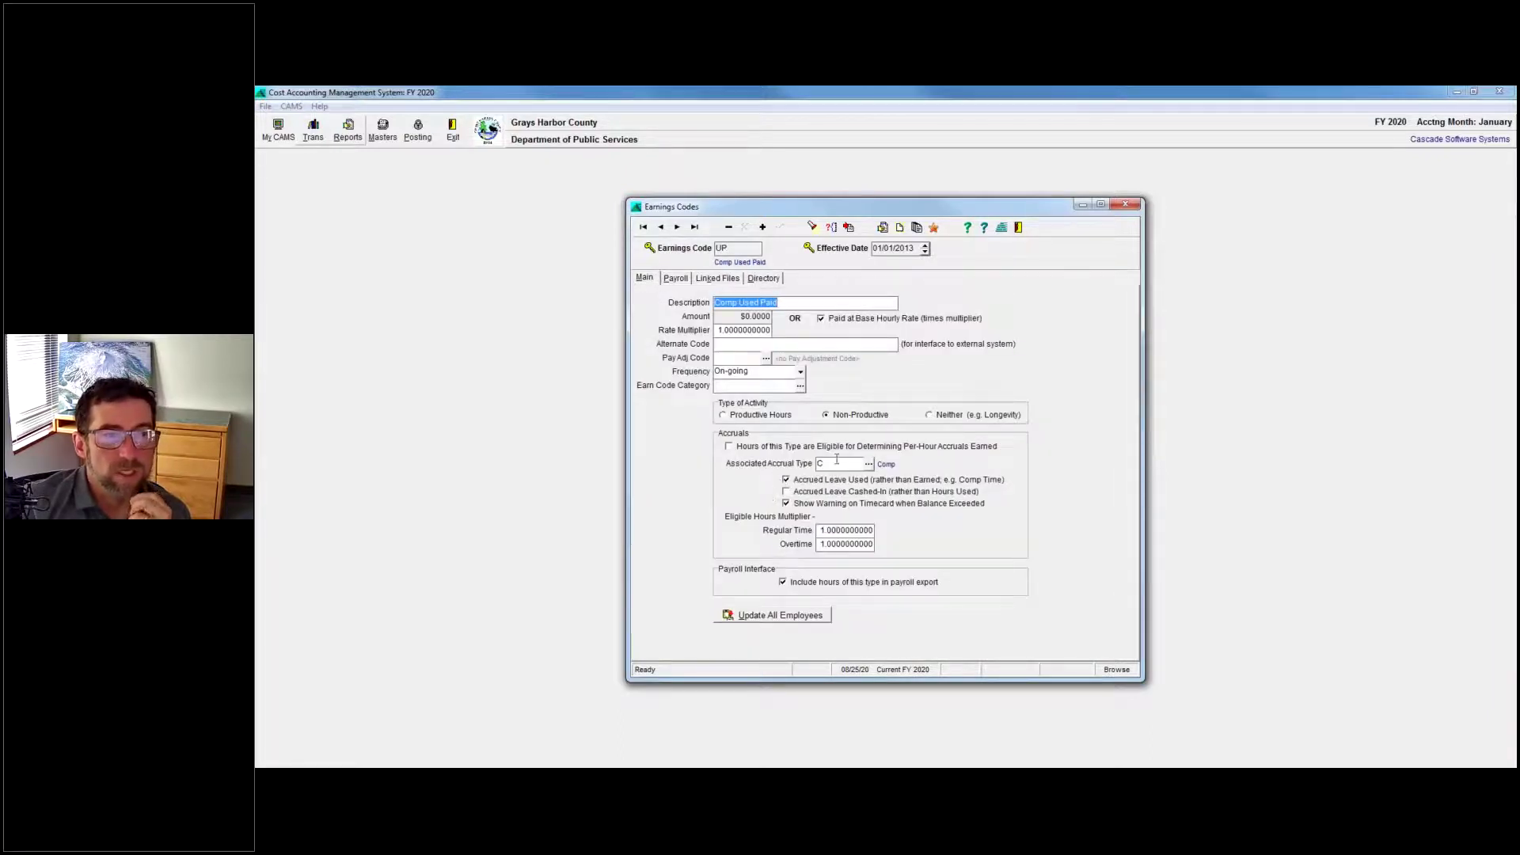
left_click(846, 465)
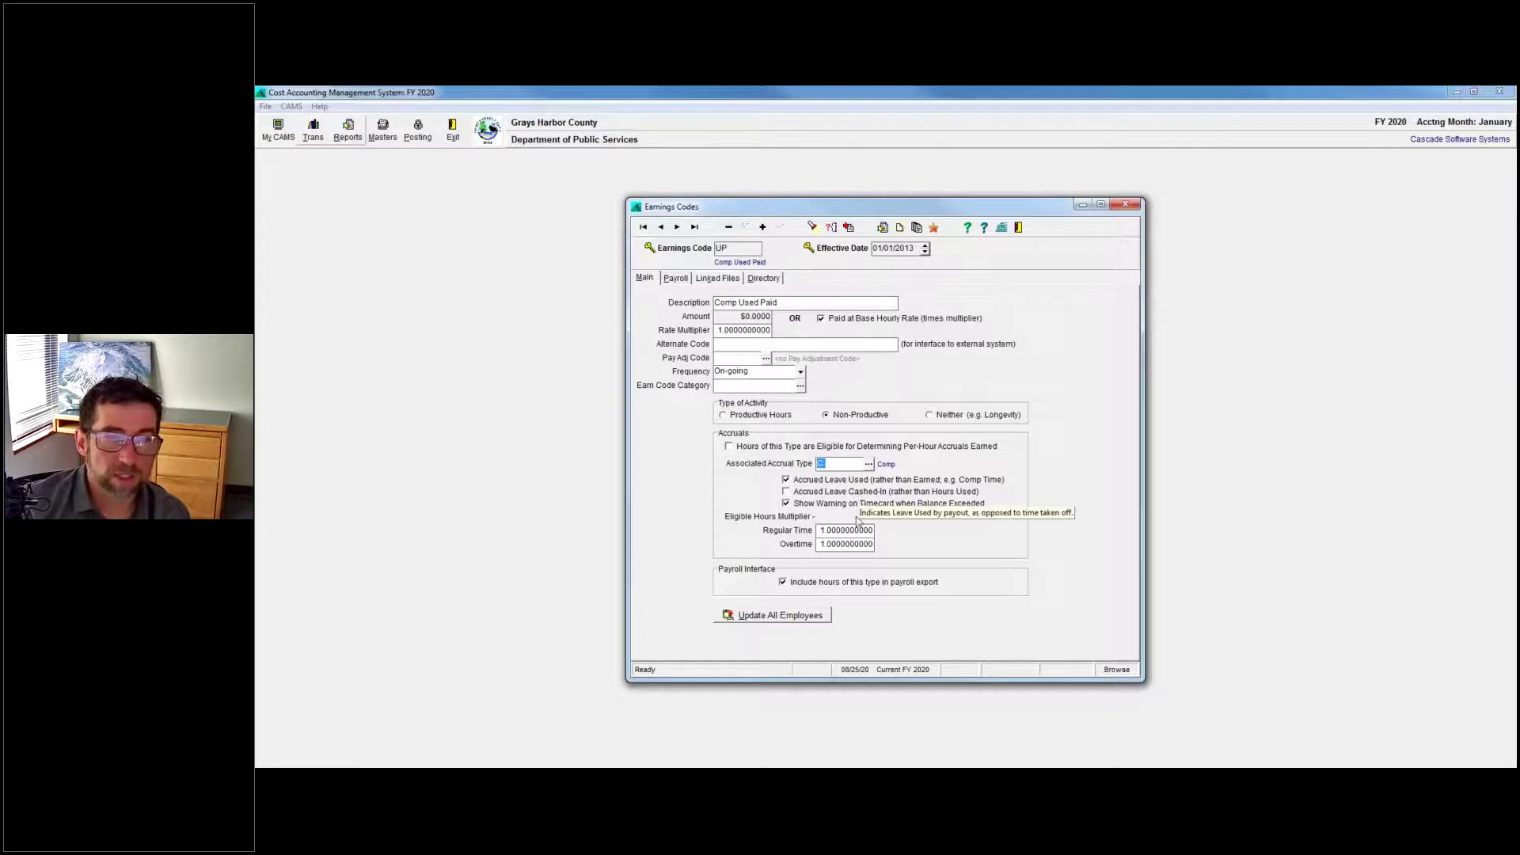
Set UP's overtime hours multiplier to 1.5 and save it.
left_click(847, 545)
key("shift+End")
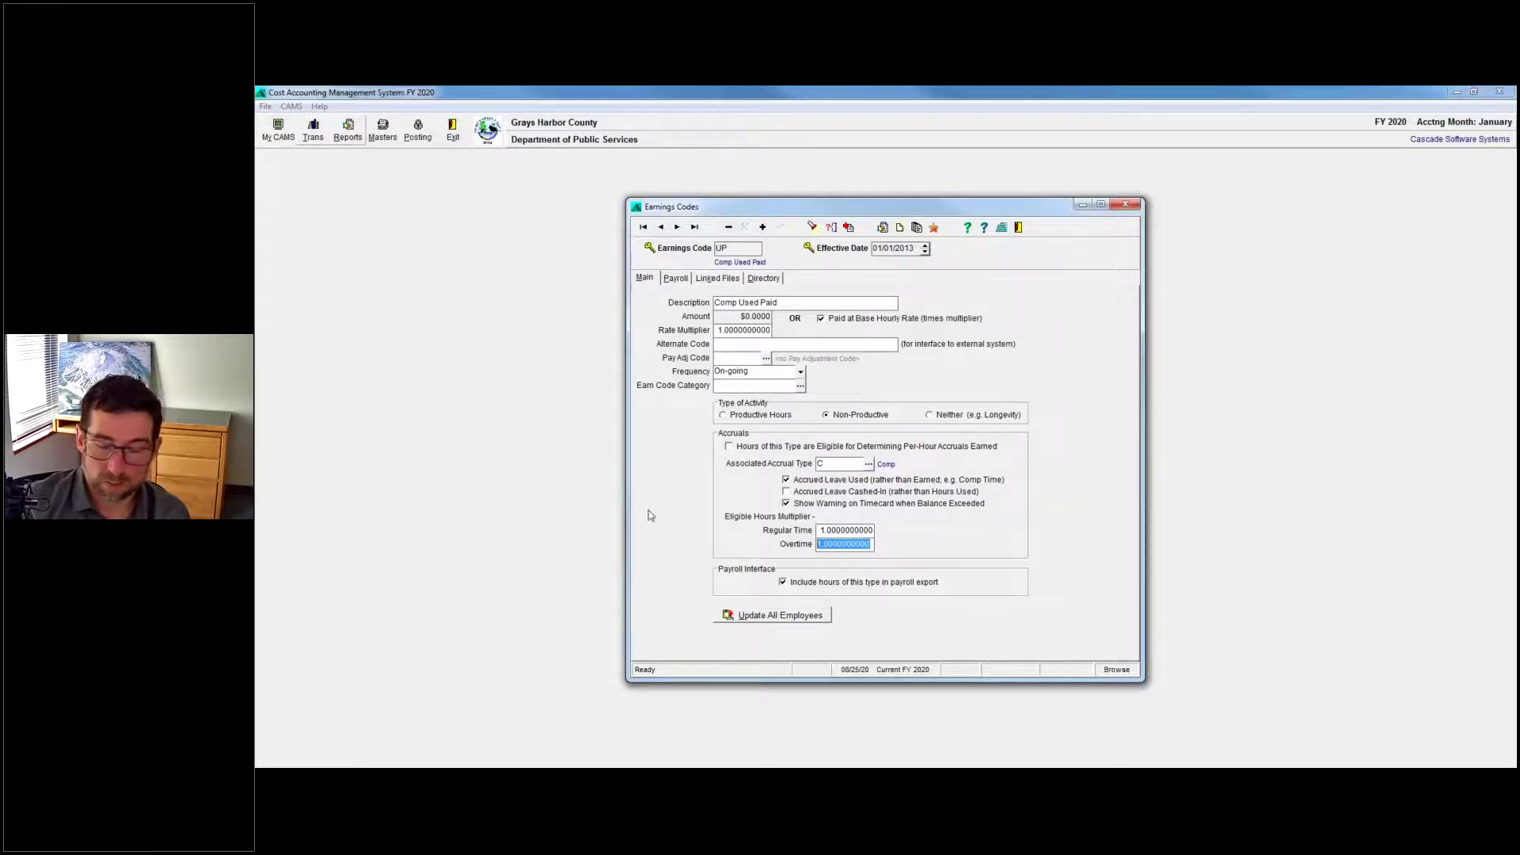
type("1.5")
key("ctrl+s")
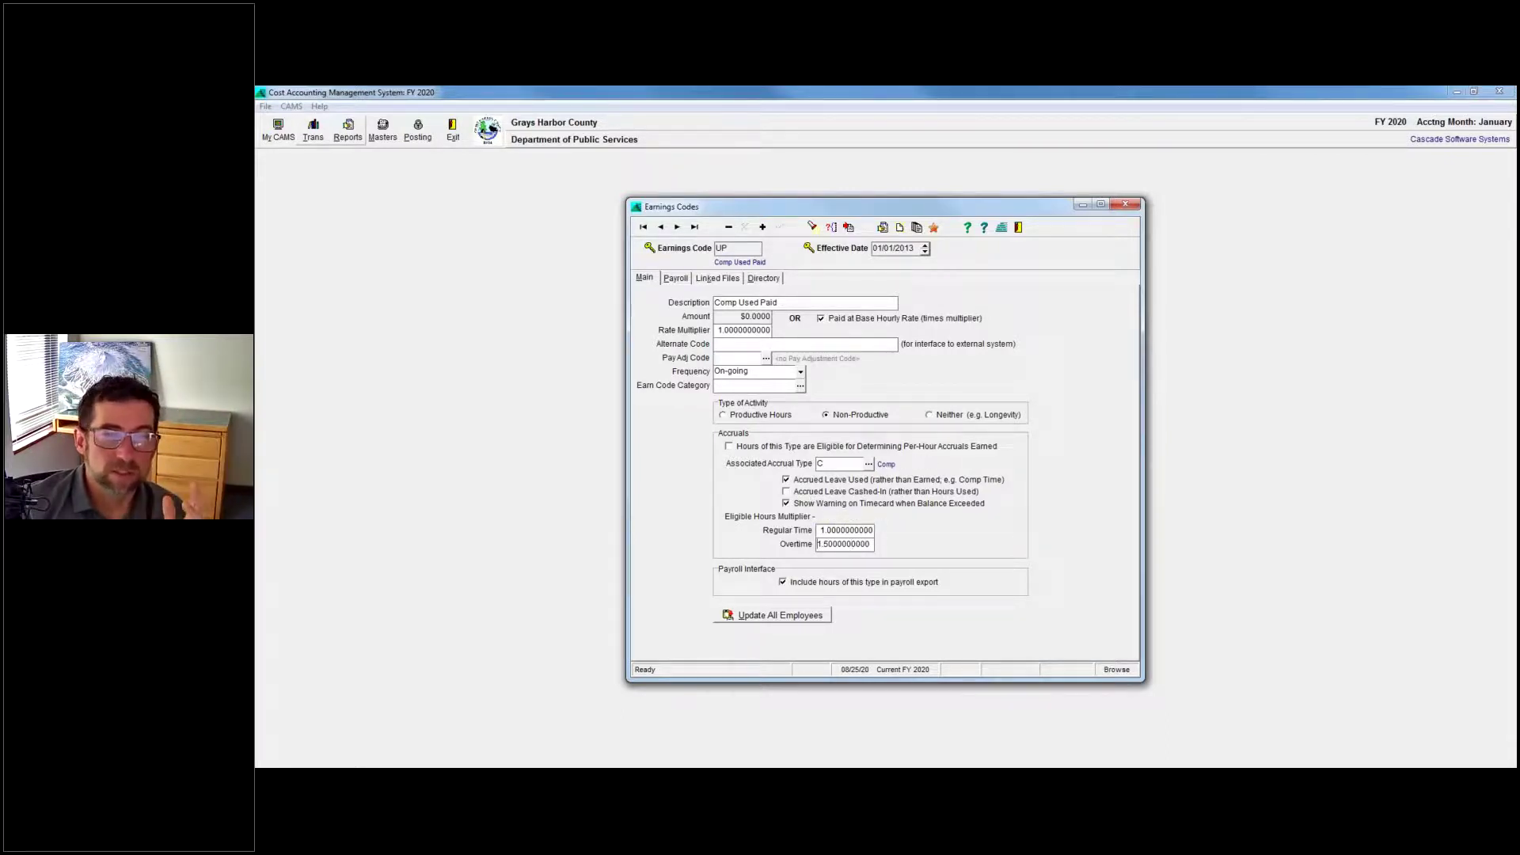
Highlight the saved 1.5 overtime multiplier to point it out, then return to the Word questions.
key("shift+Home")
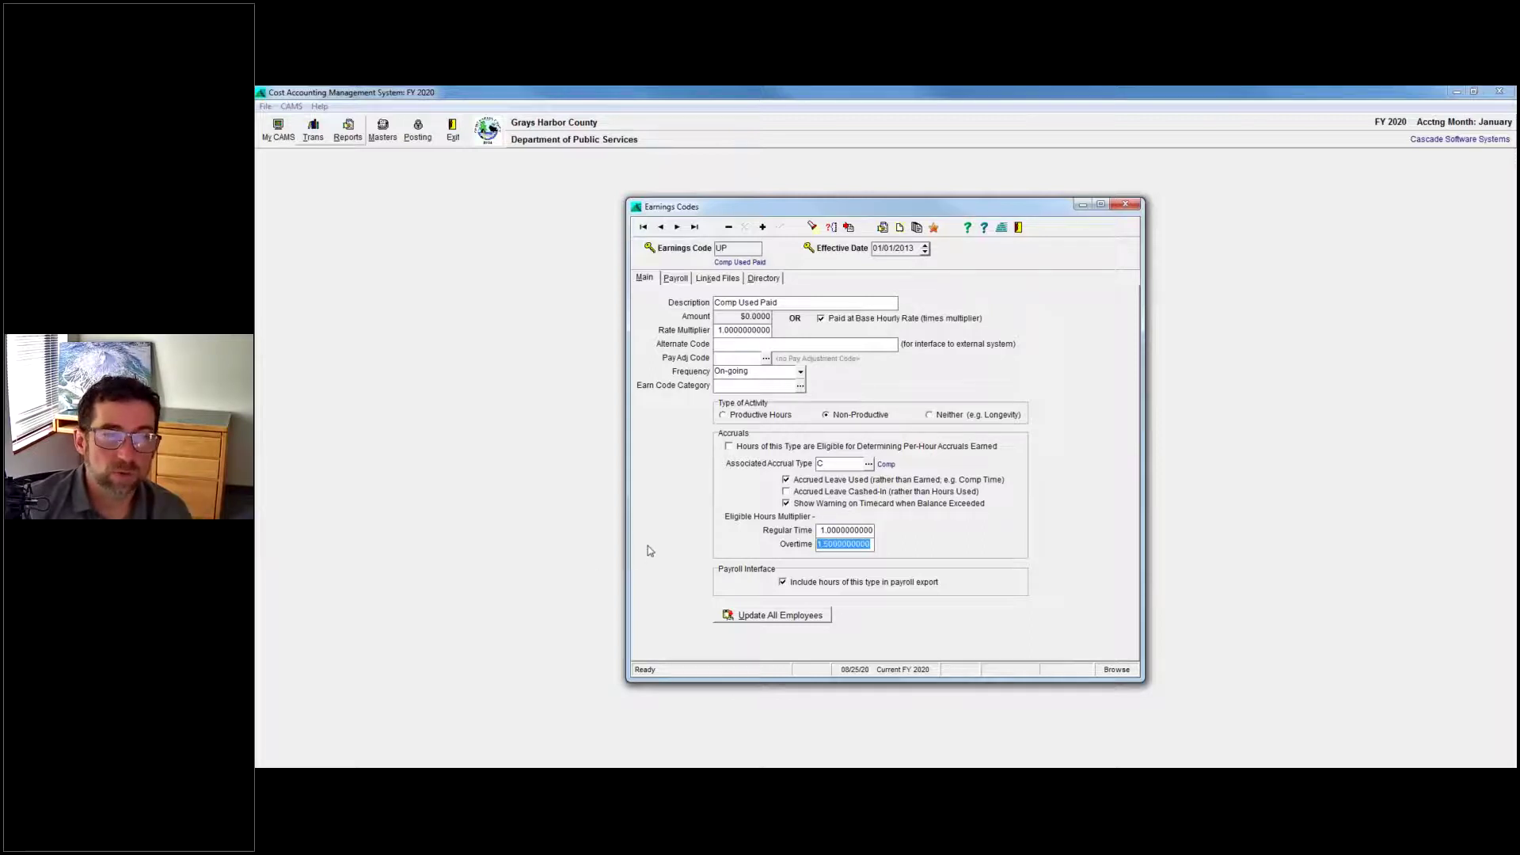
left_click(852, 548)
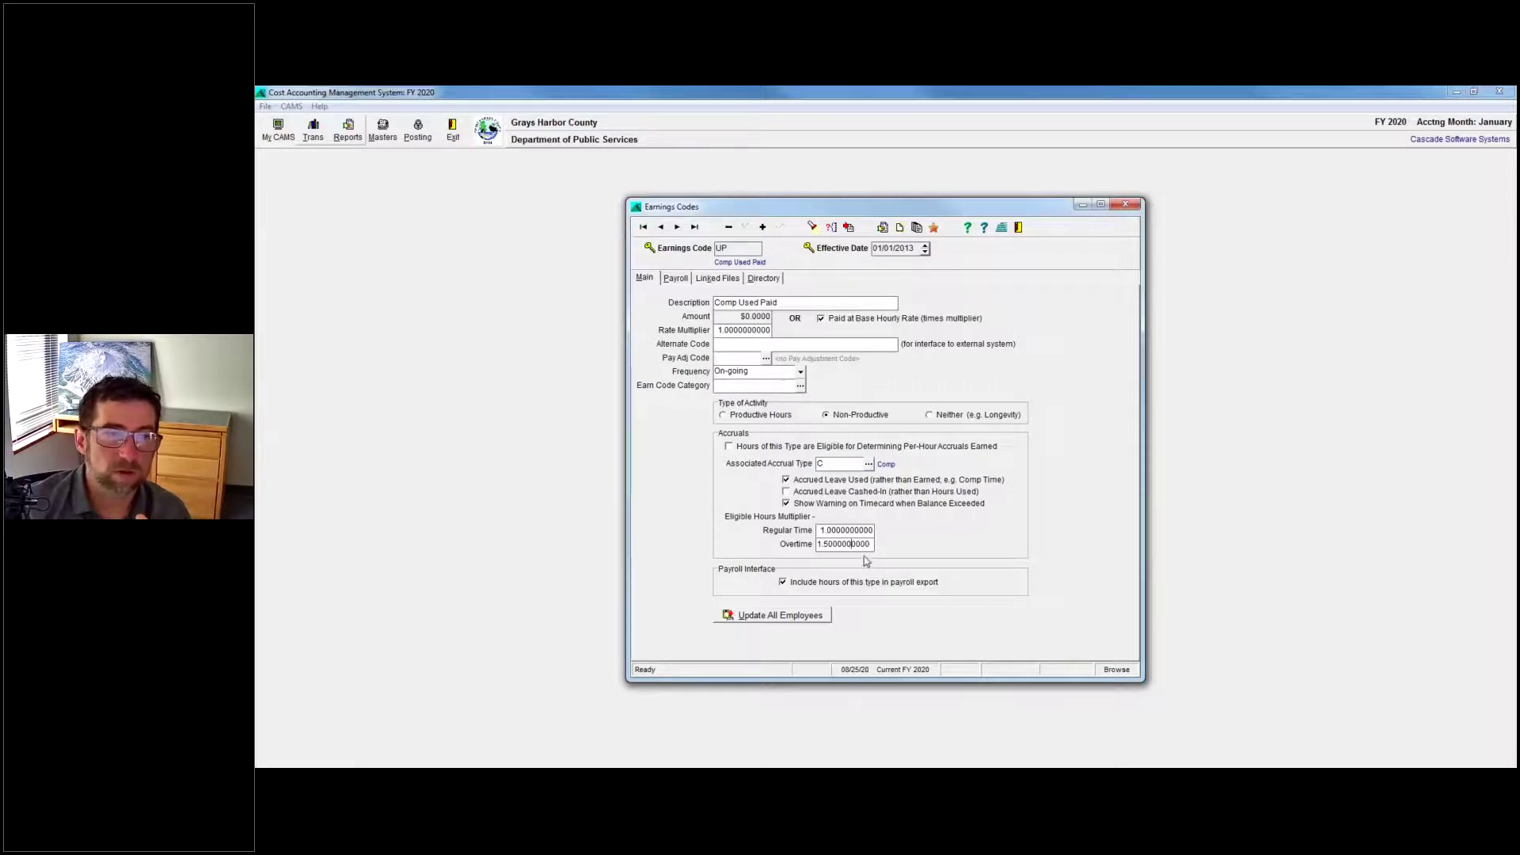
left_click_drag(869, 545, 740, 541)
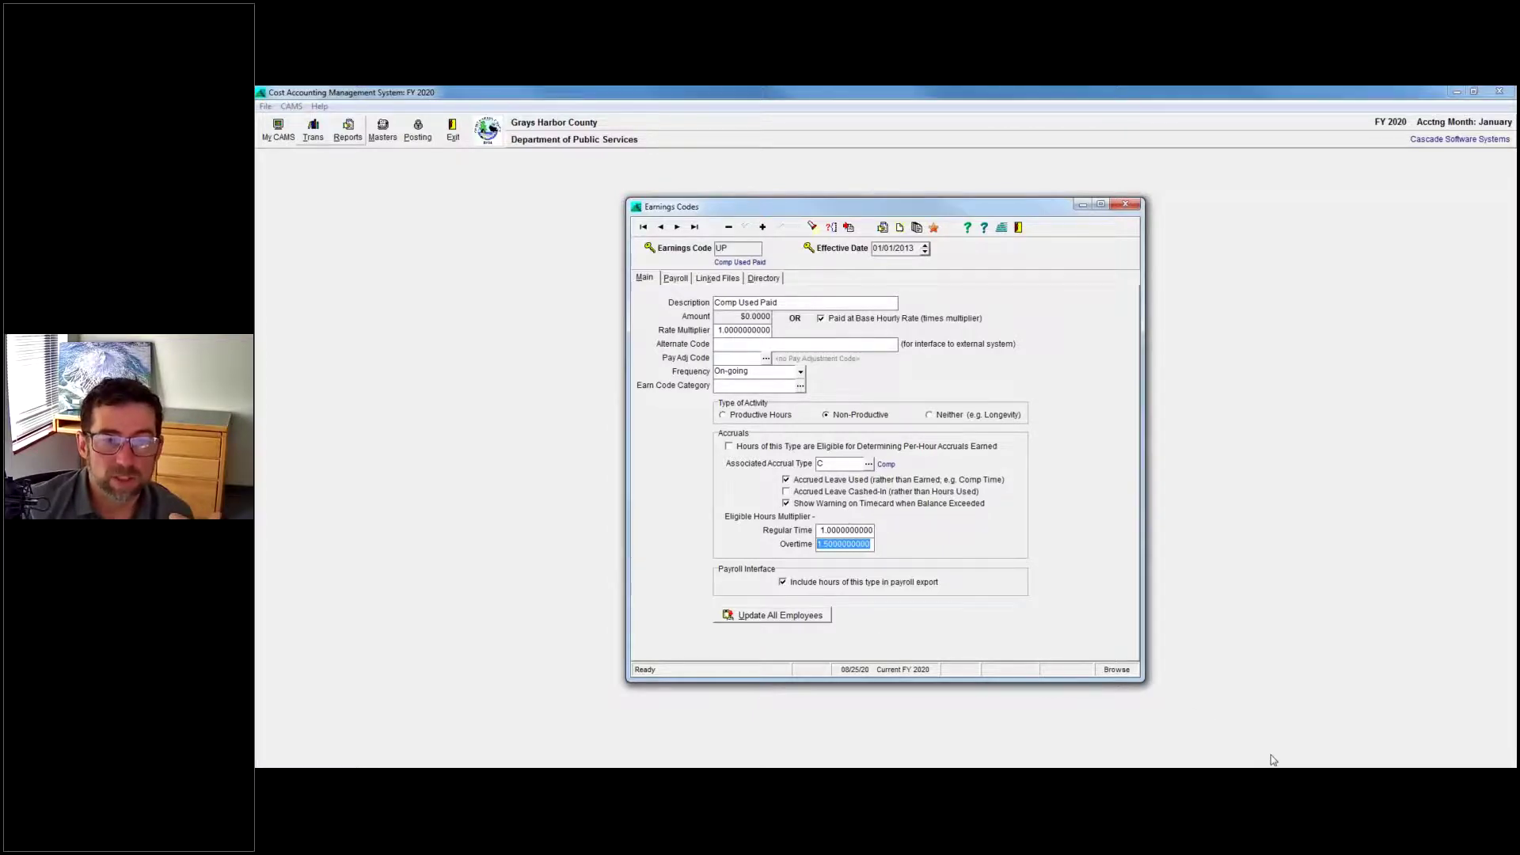
key("alt+Tab")
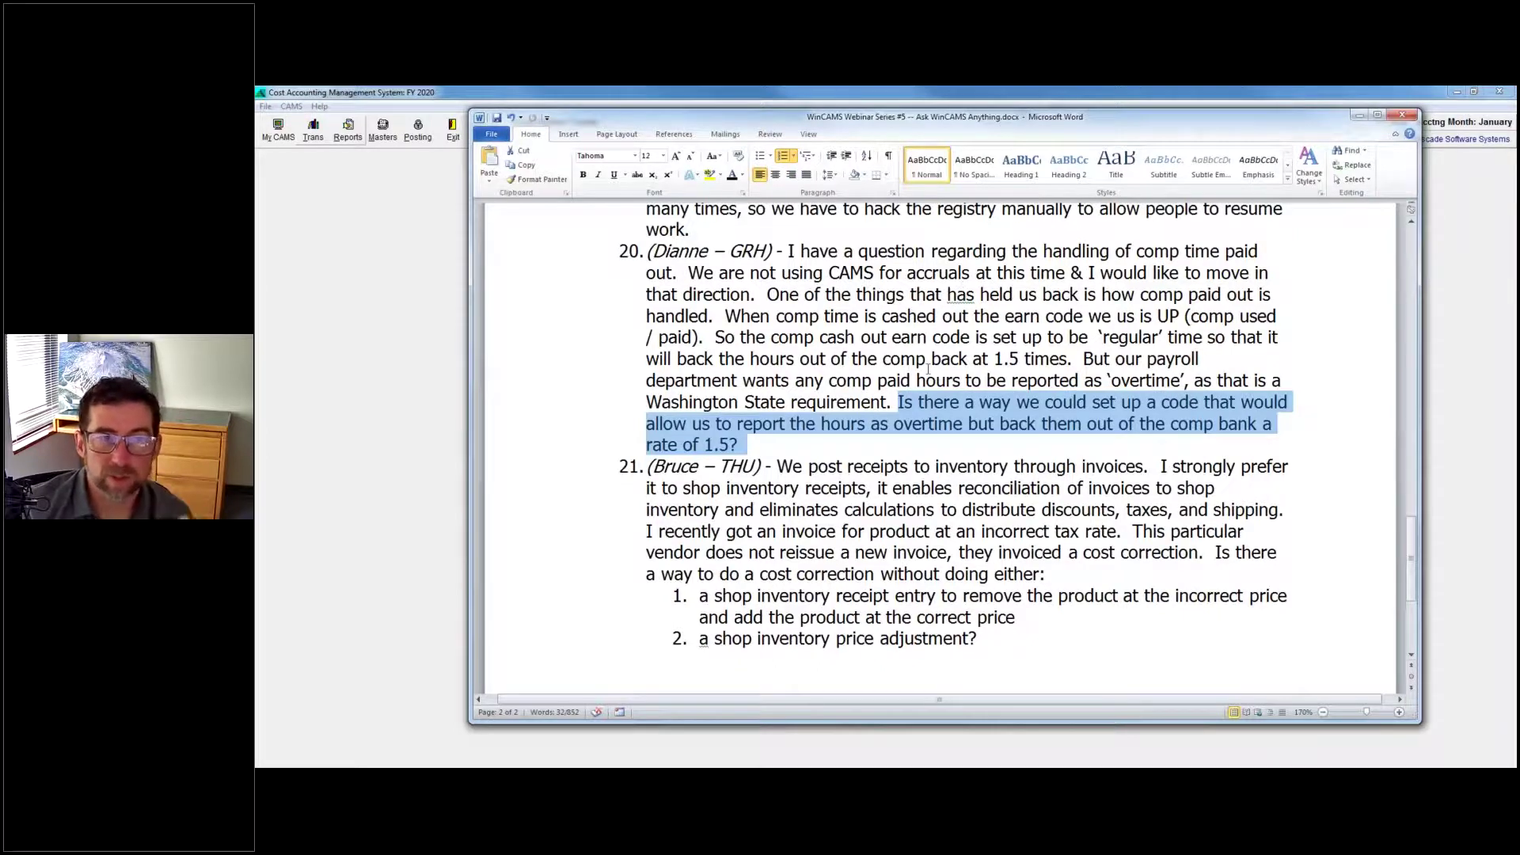
Highlight question 20's sentence on reporting paid comp as overtime, then scroll to question 21.
left_click(1182, 381)
mouse_move(1182, 381)
left_mouse_down()
mouse_move(1086, 381)
mouse_move(1116, 358)
mouse_move(1084, 358)
mouse_move(1170, 382)
left_mouse_up()
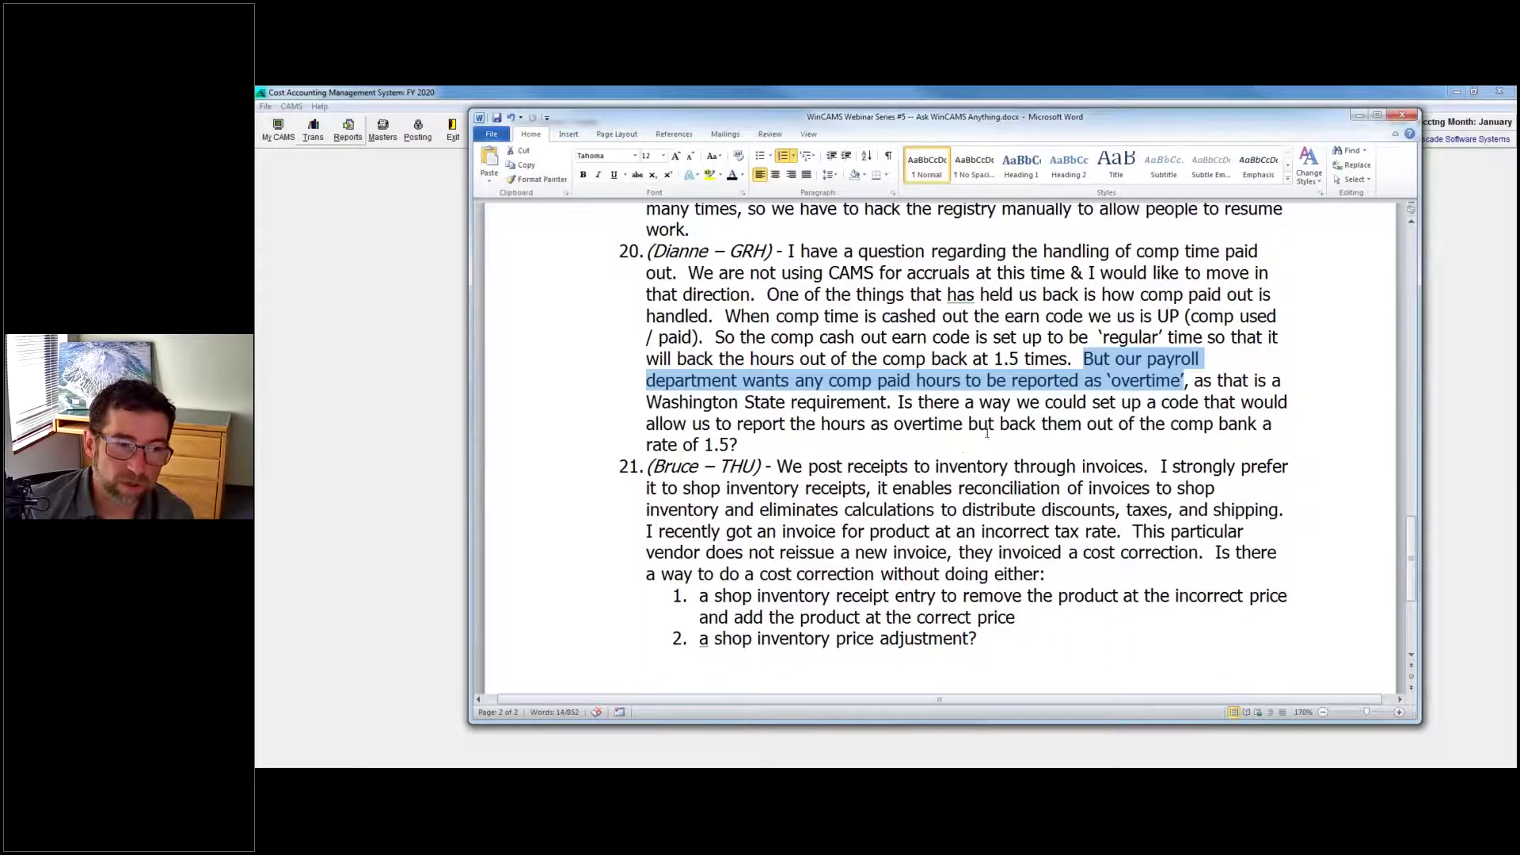
left_click(996, 532)
scroll(1005, 506, "down", 2)
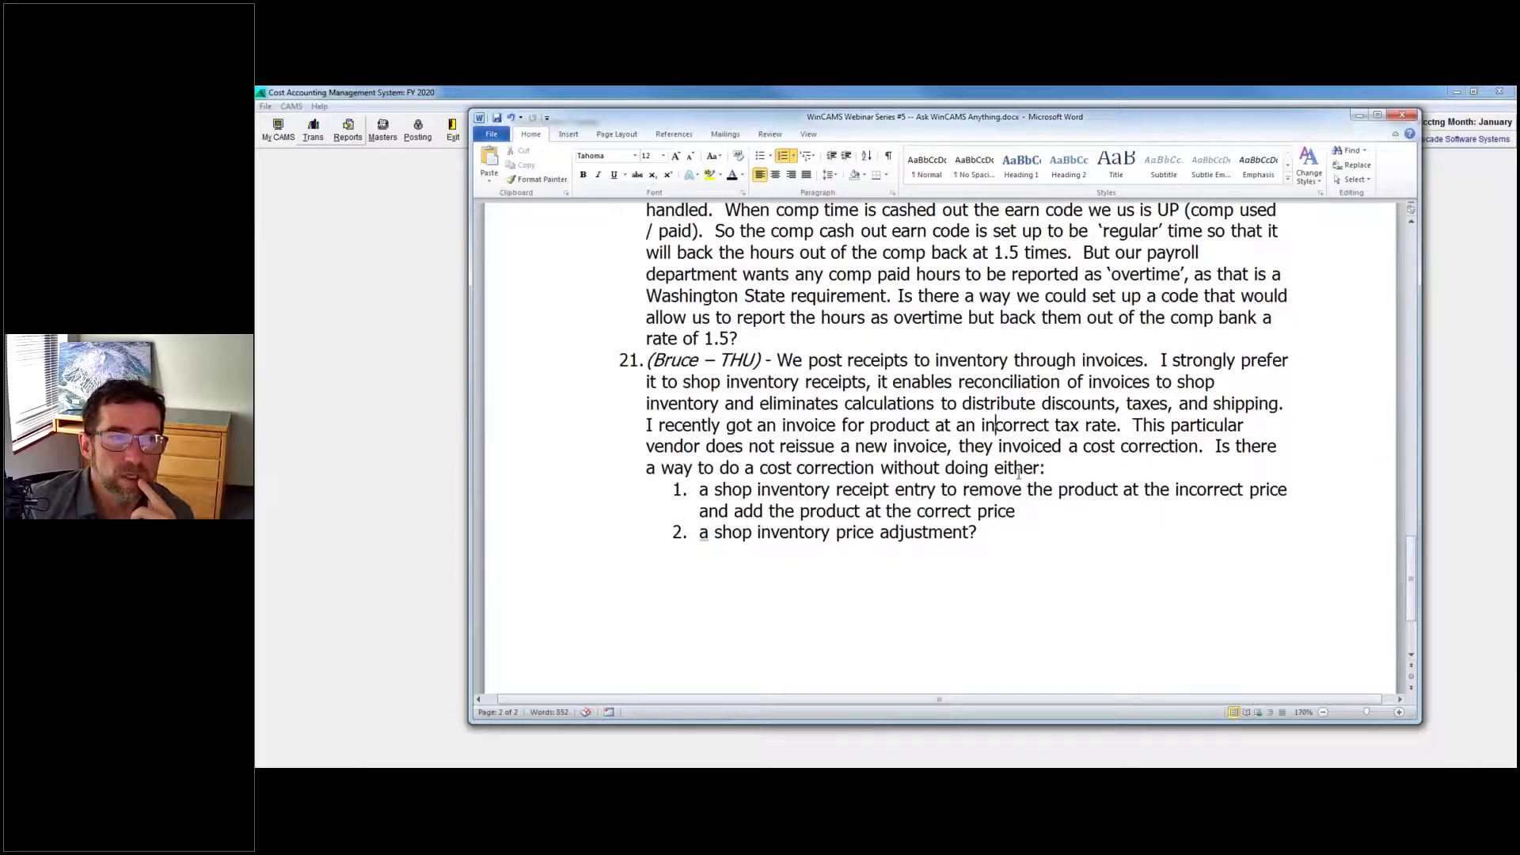
scroll(1016, 468, "down", 1)
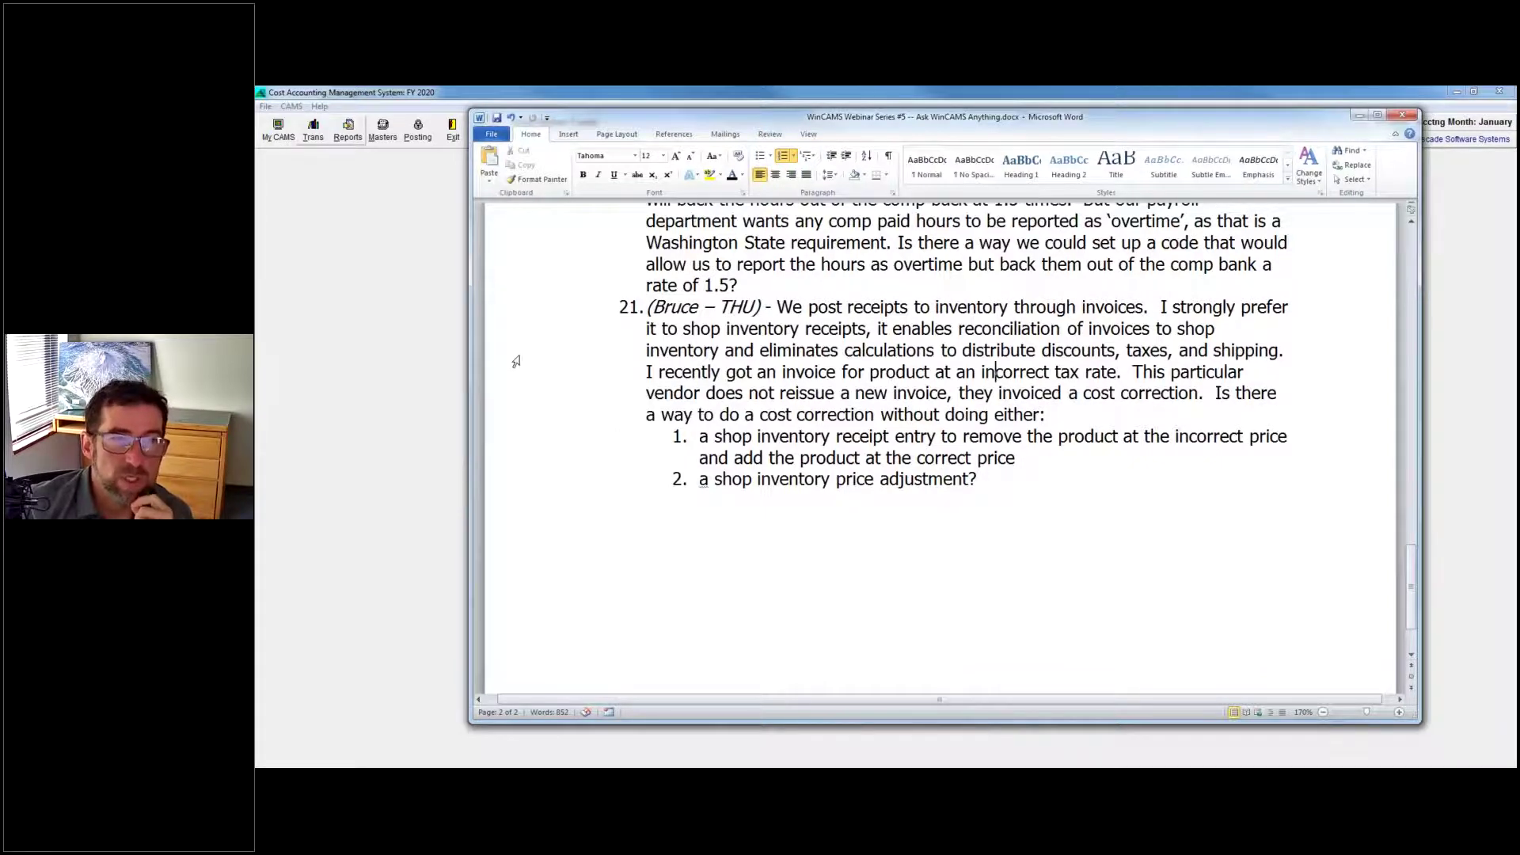
left_click(276, 283)
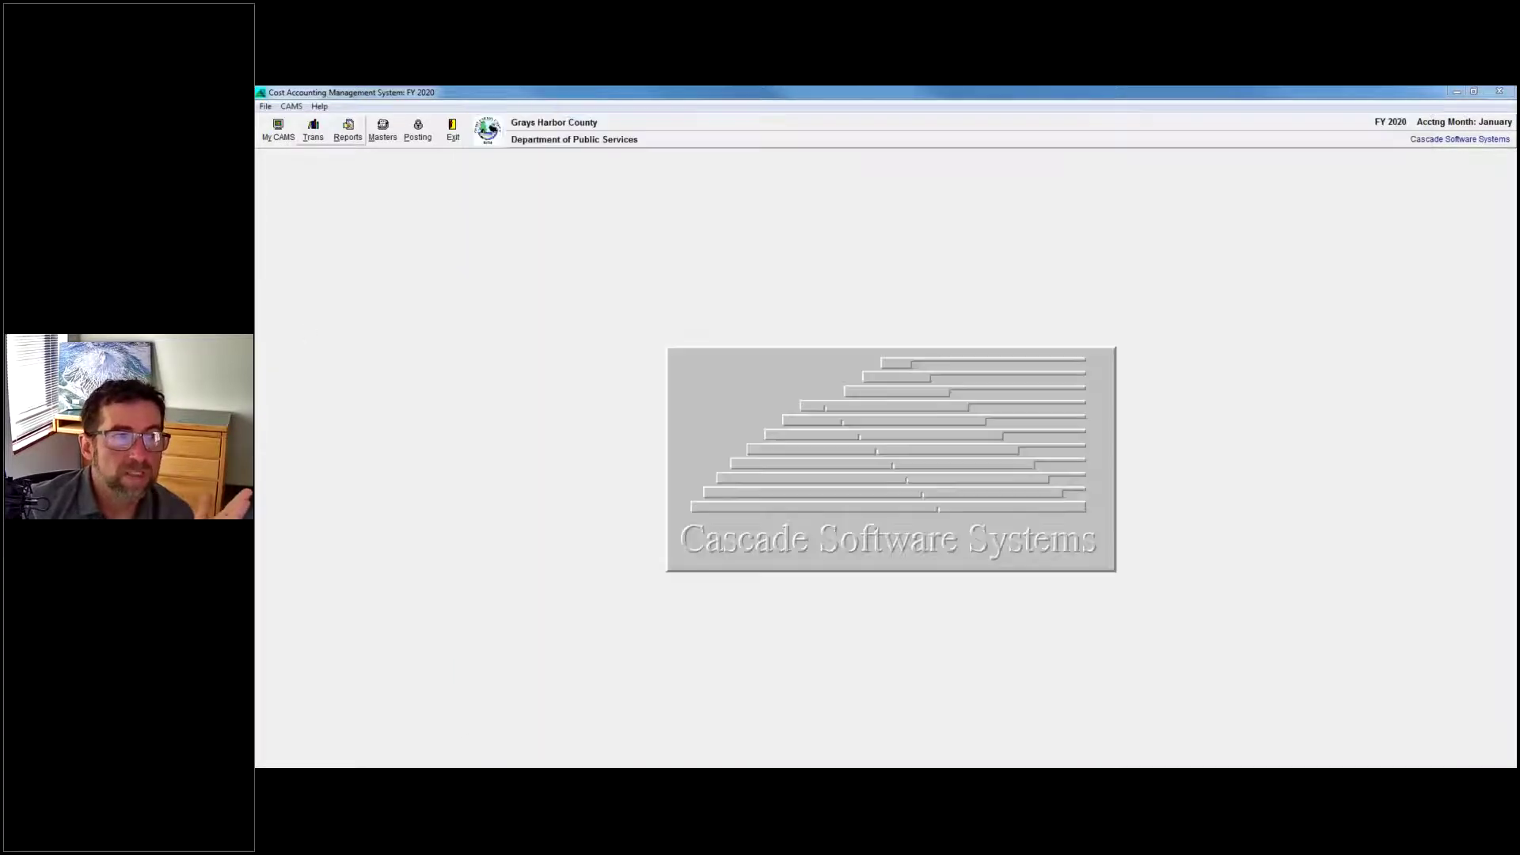
left_click(324, 137)
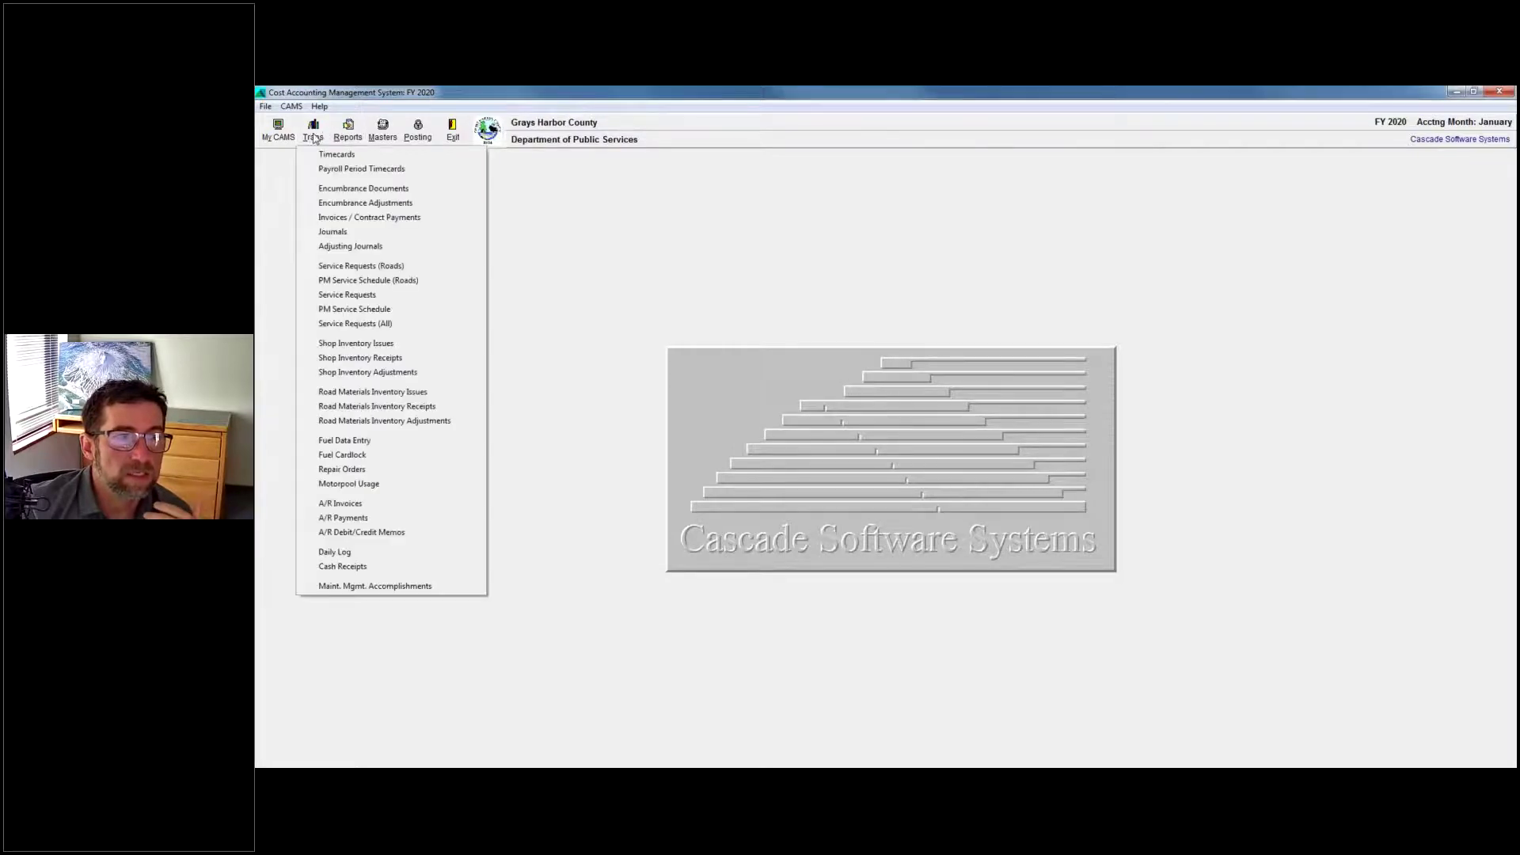
left_click(842, 376)
left_click(453, 131)
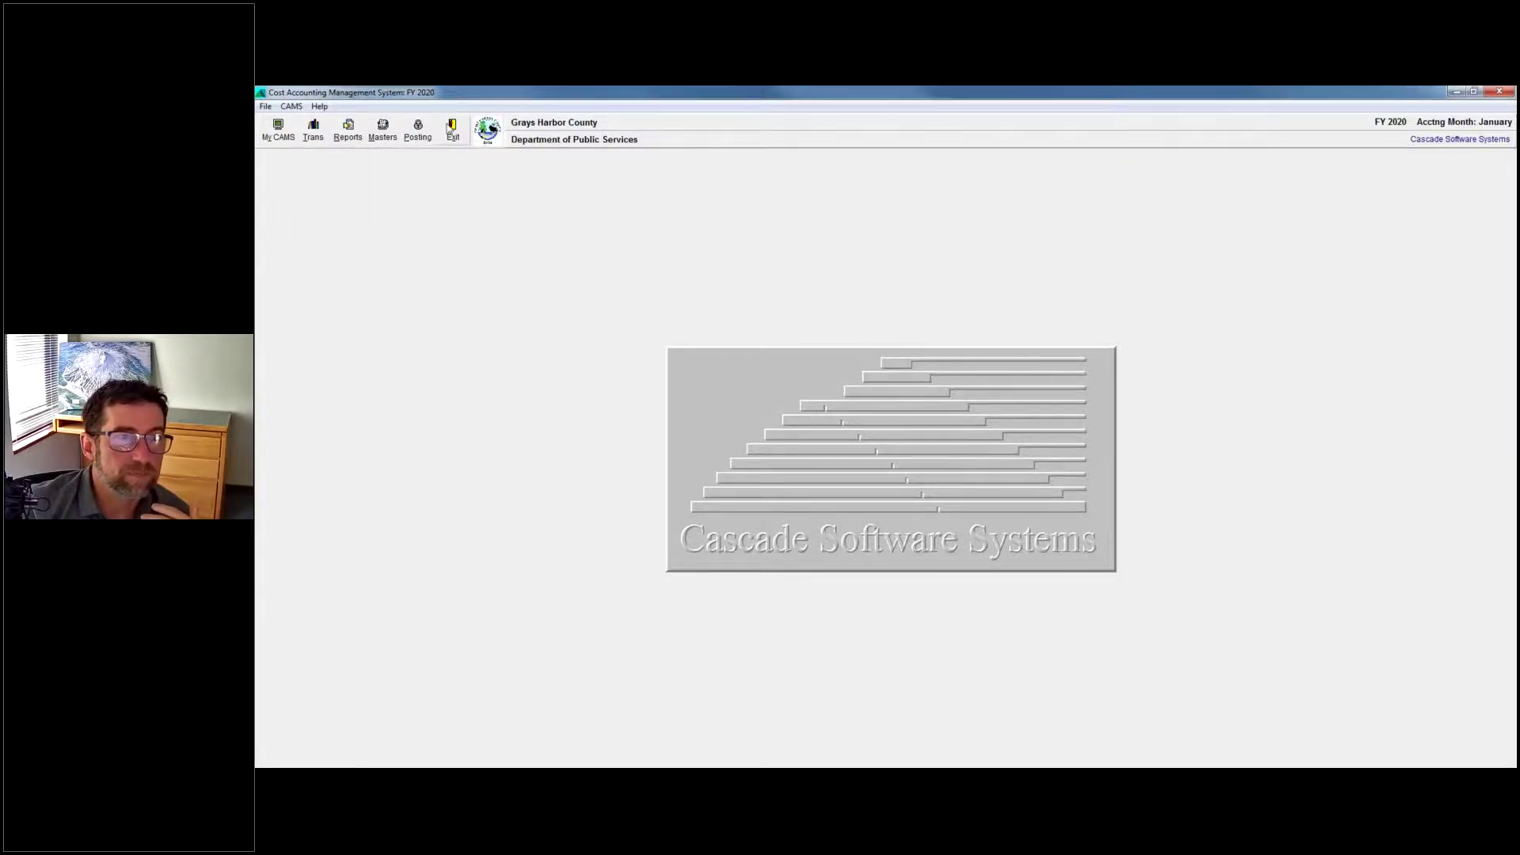
left_click(865, 468)
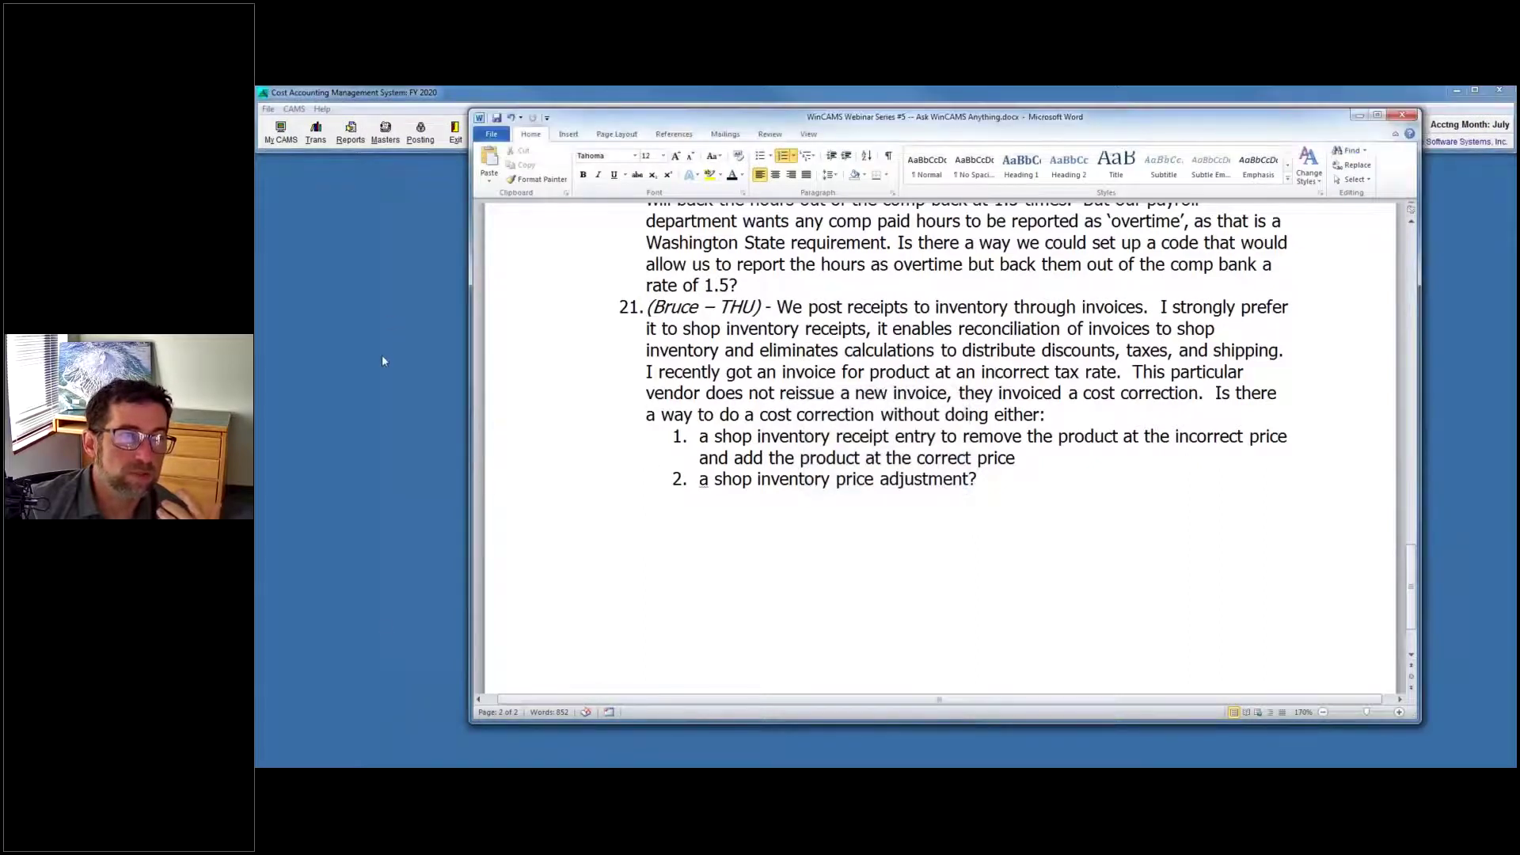
key("super")
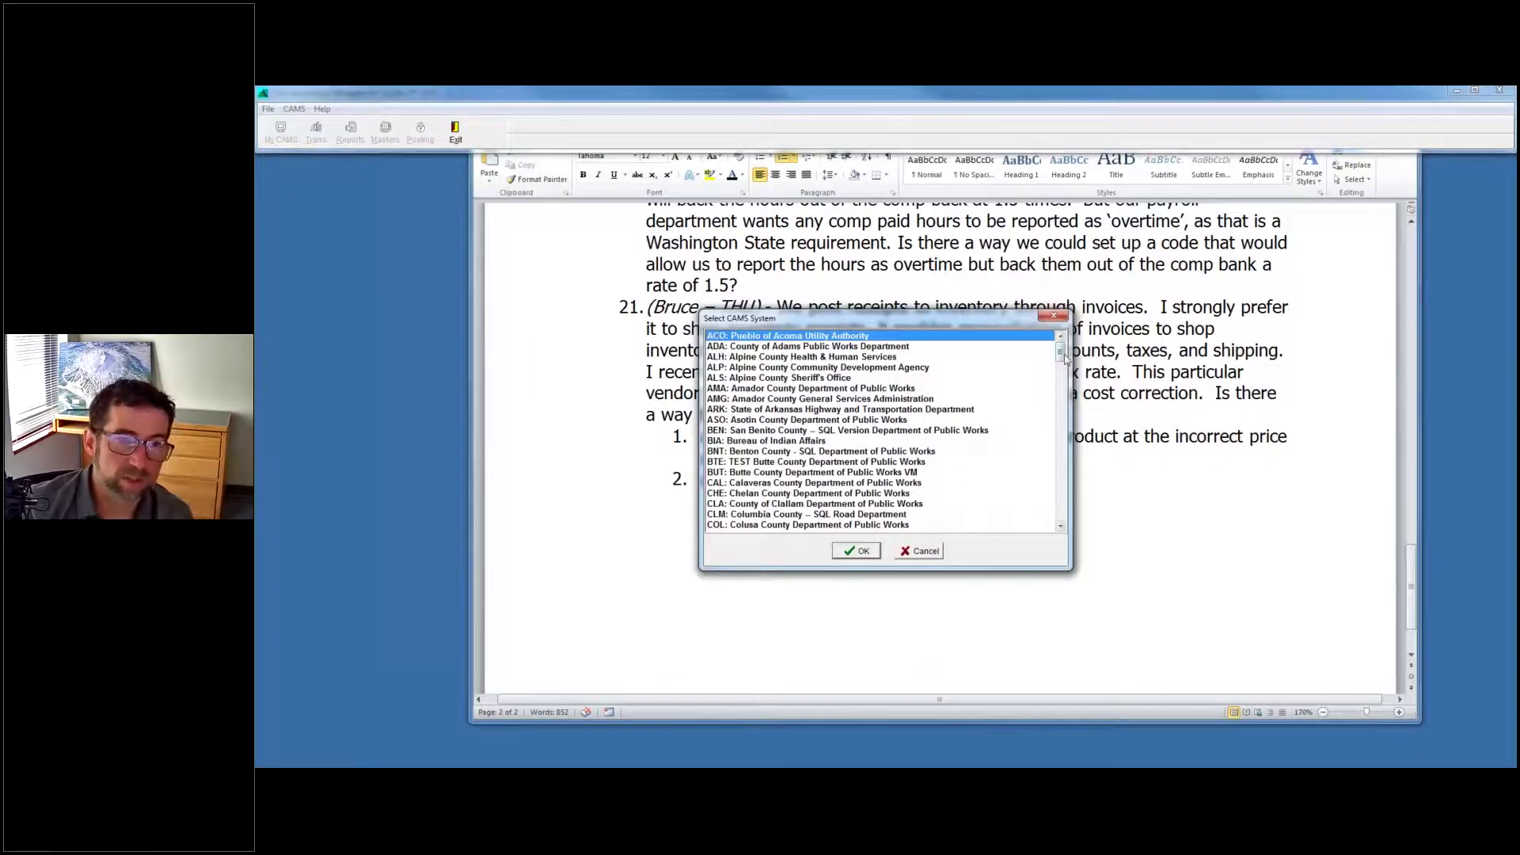
left_click_drag(1061, 357, 1061, 501)
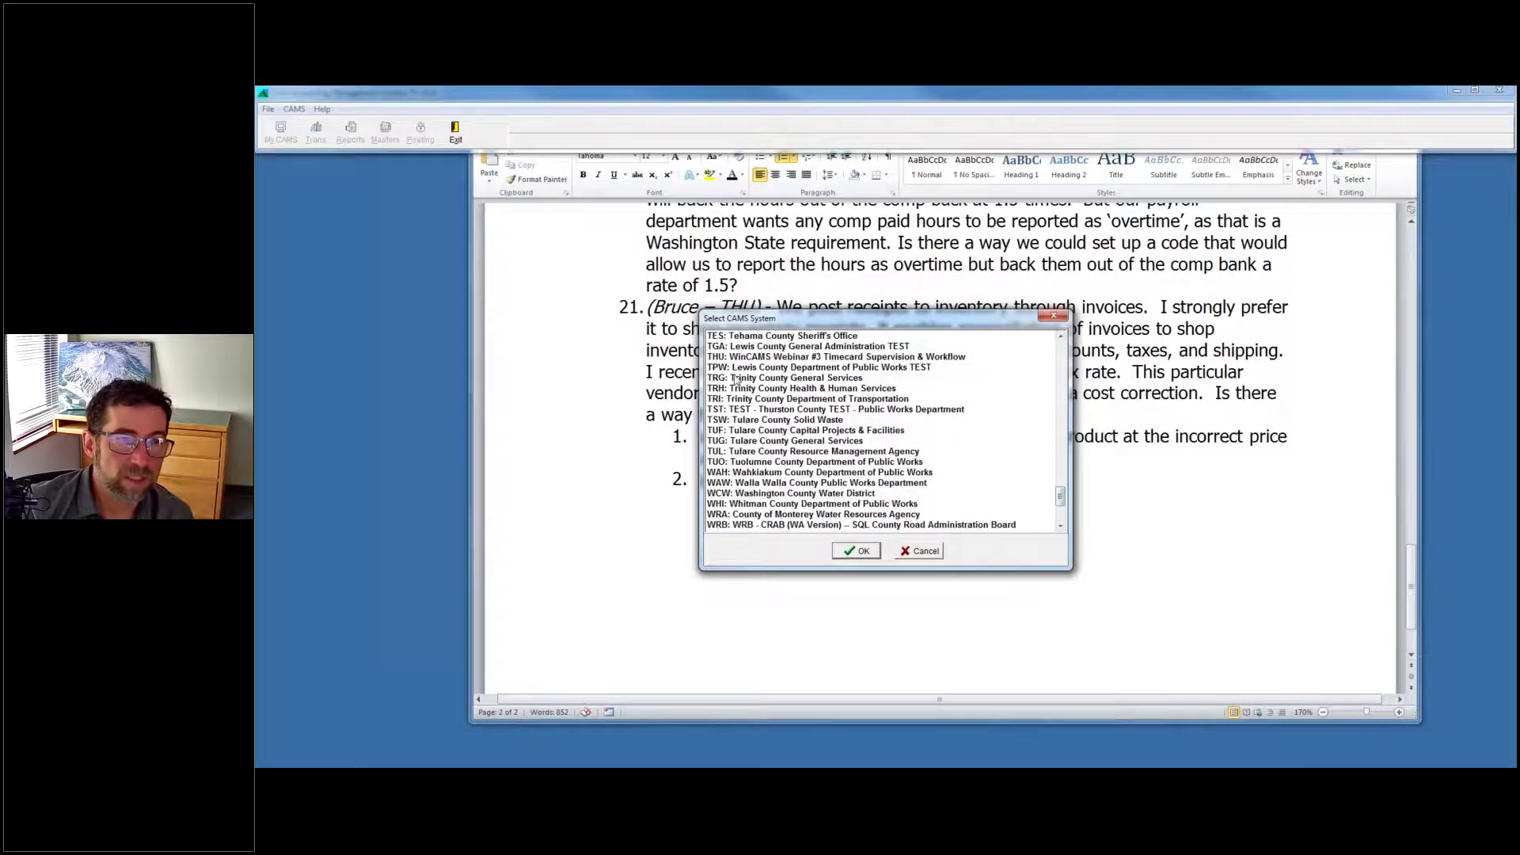
left_click(735, 357)
left_click(853, 552)
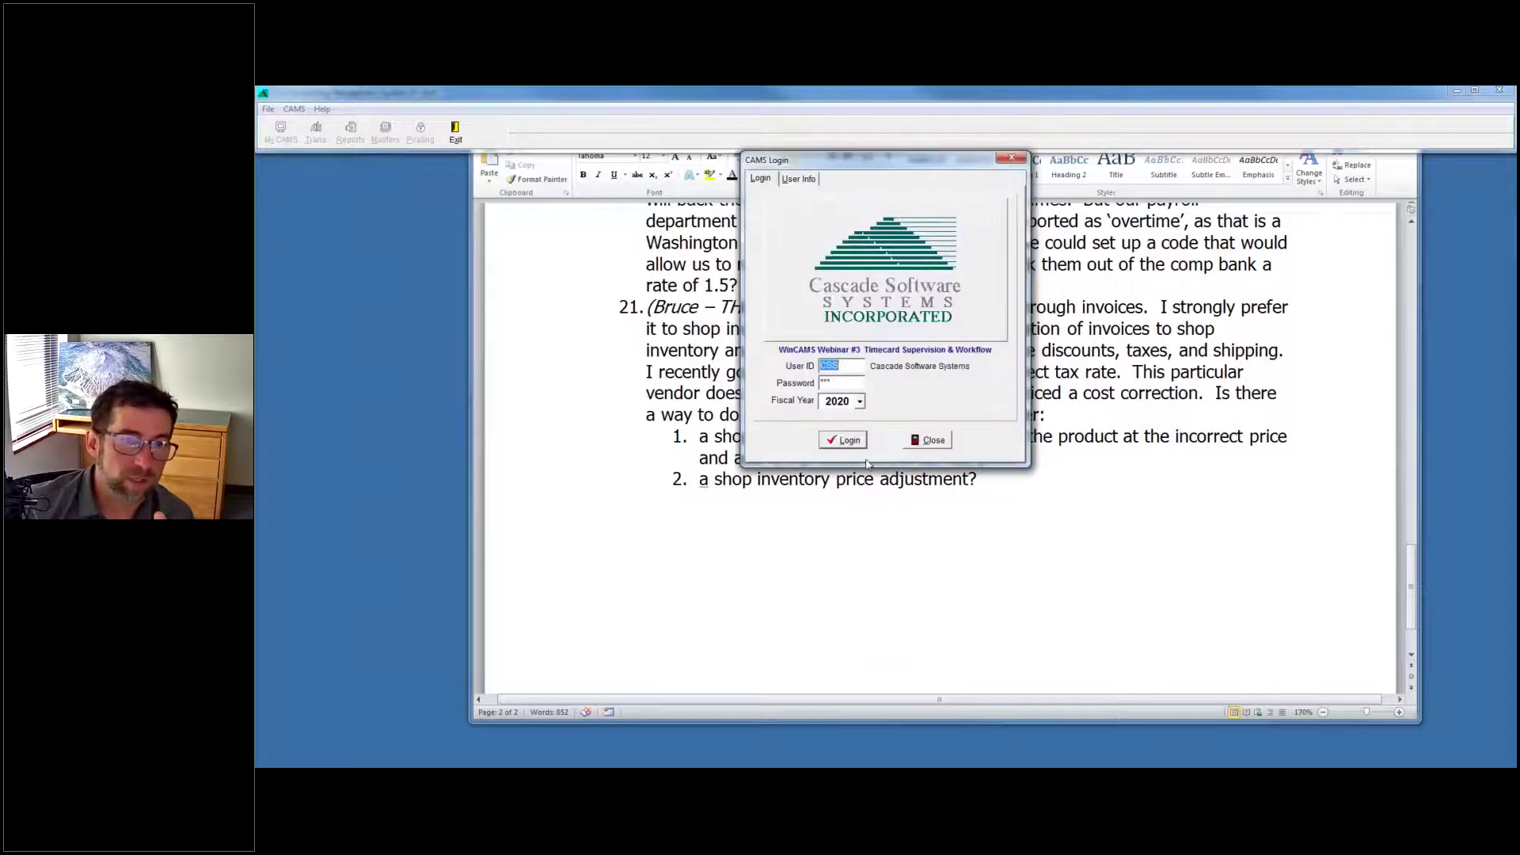
left_click(846, 444)
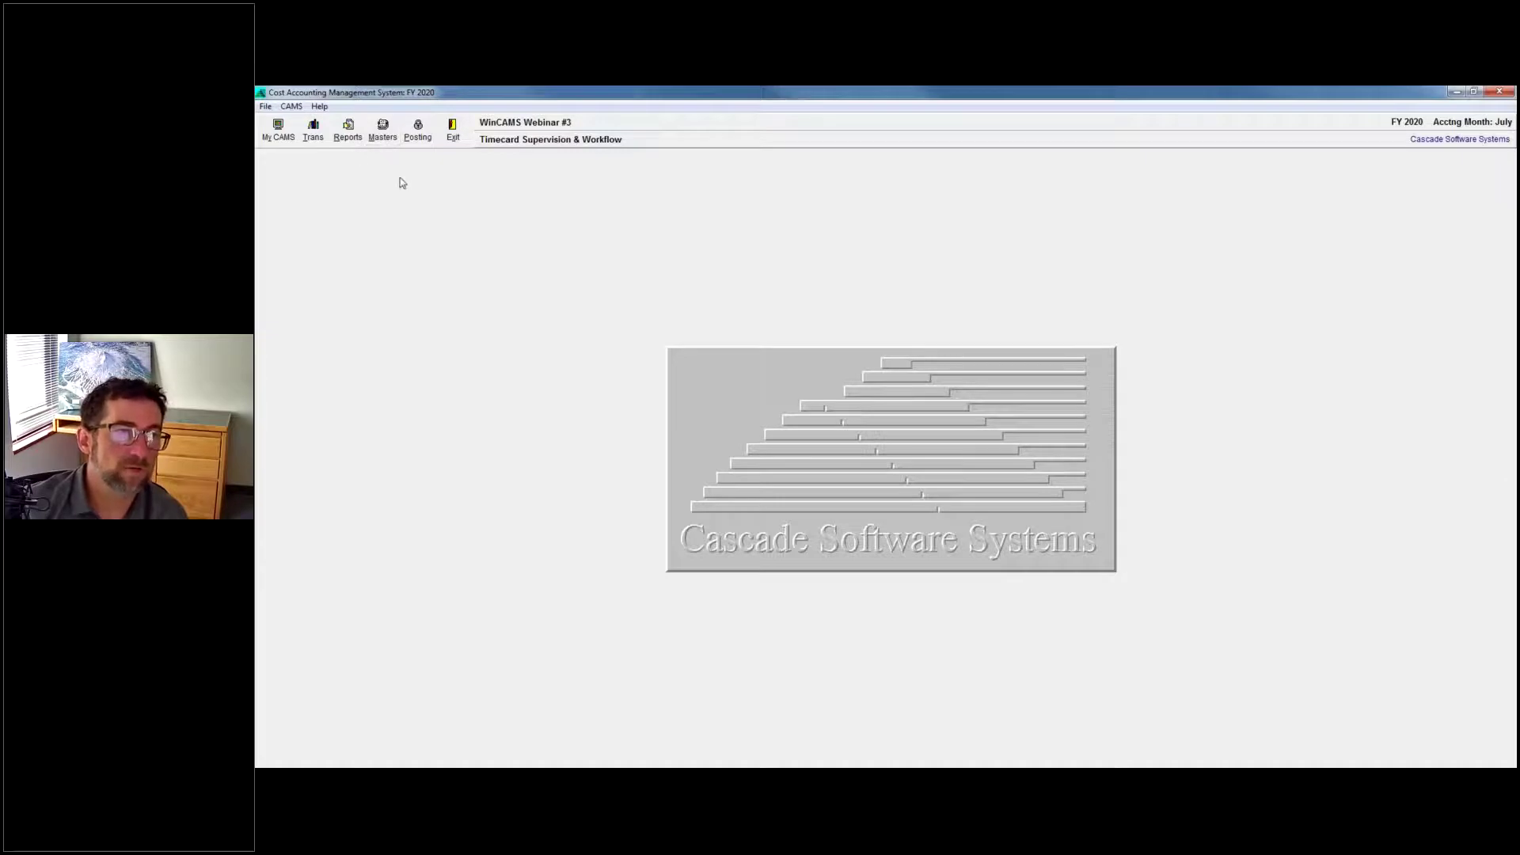
Open Shop Inventory Receipts, start and cancel a copy of the DIESEL - REAR TANK #9527 line, then return to Word.
left_click(314, 130)
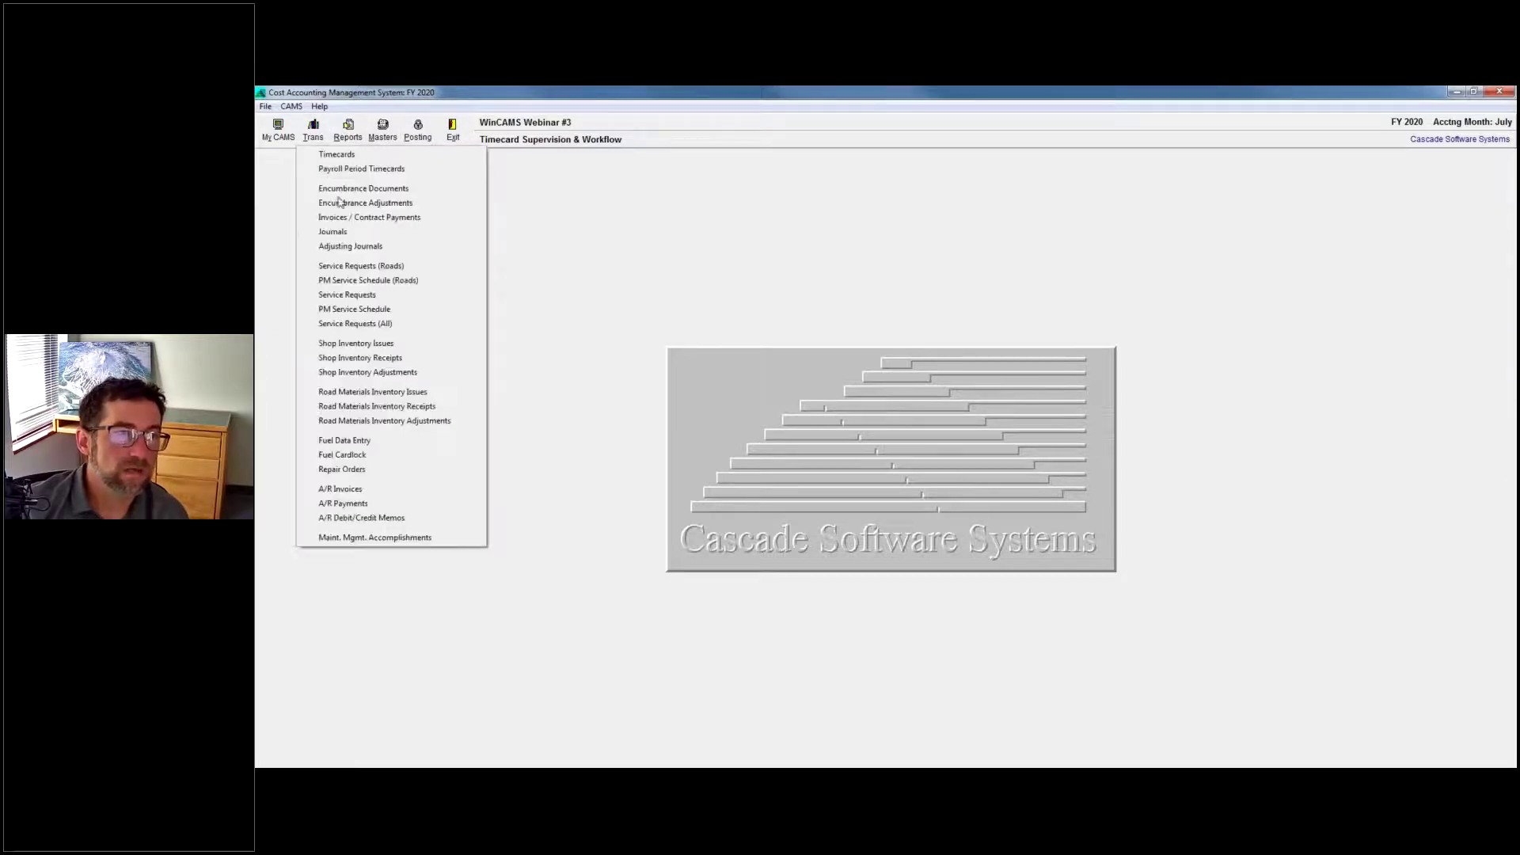
left_click(363, 357)
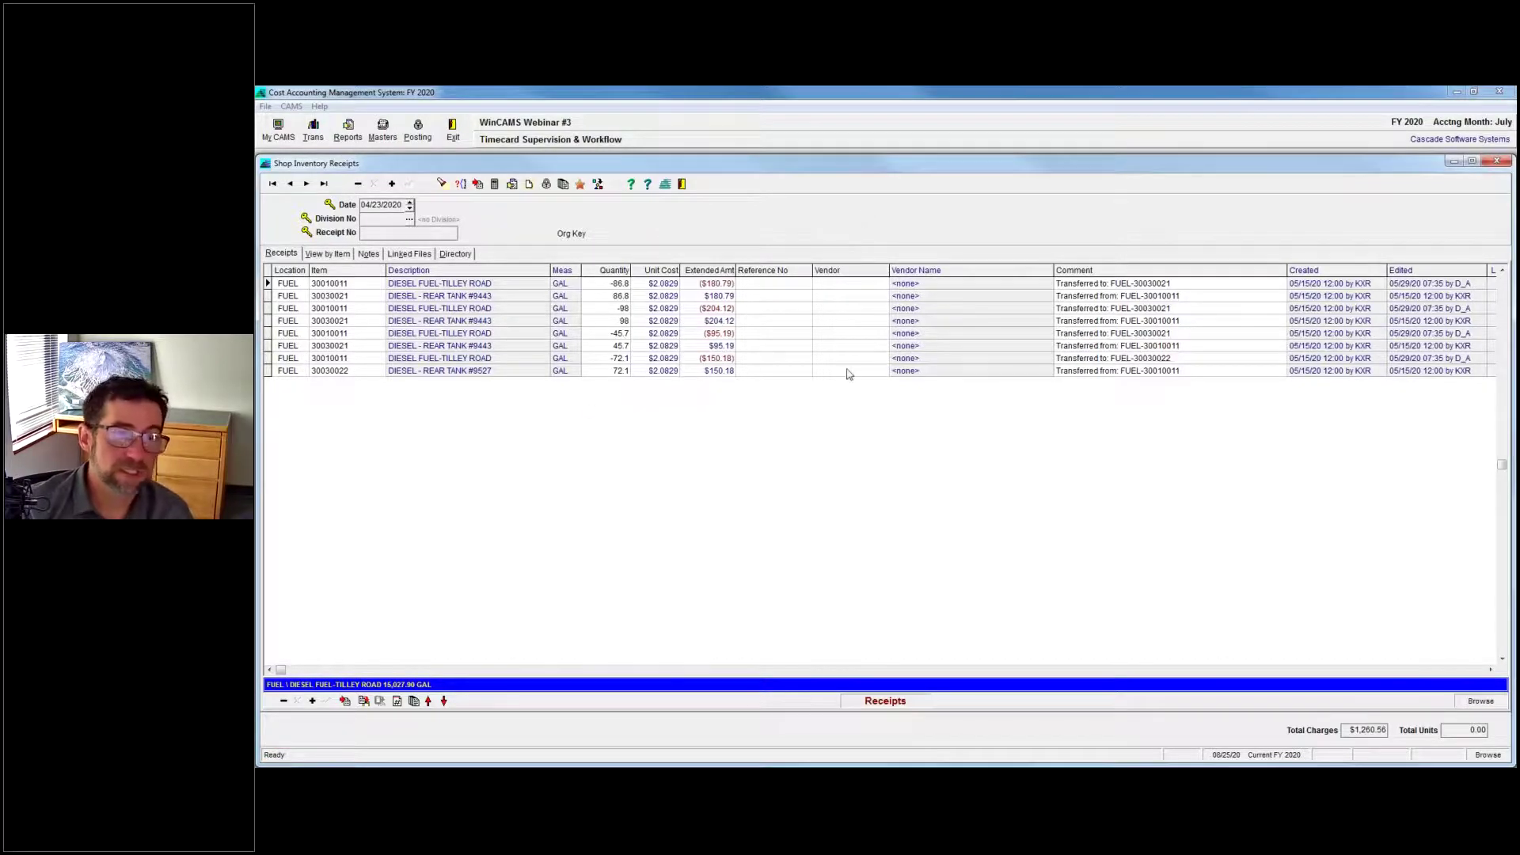
left_click(499, 371)
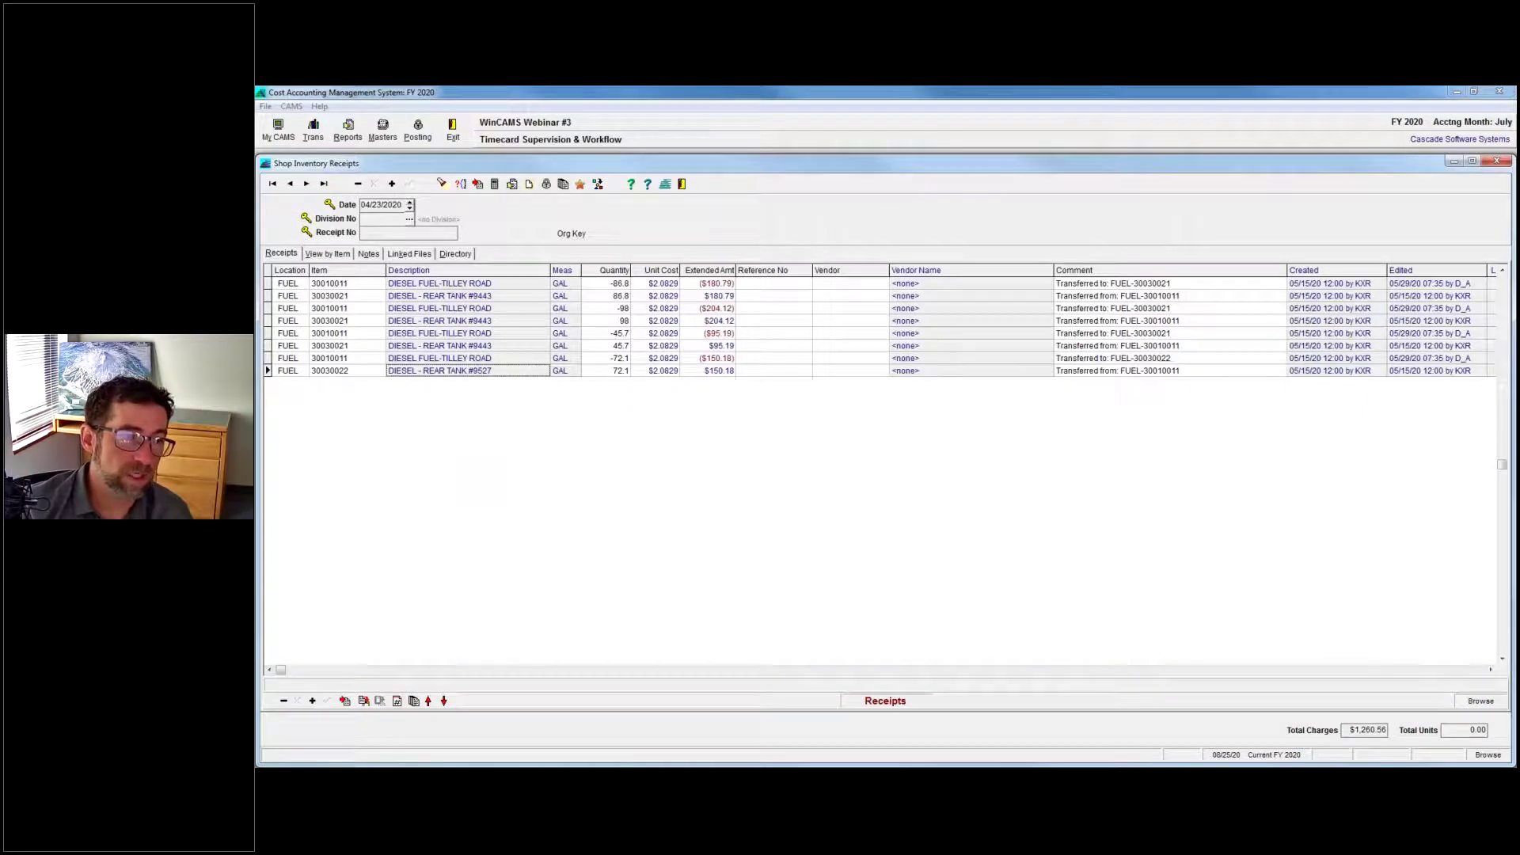
left_click(345, 701)
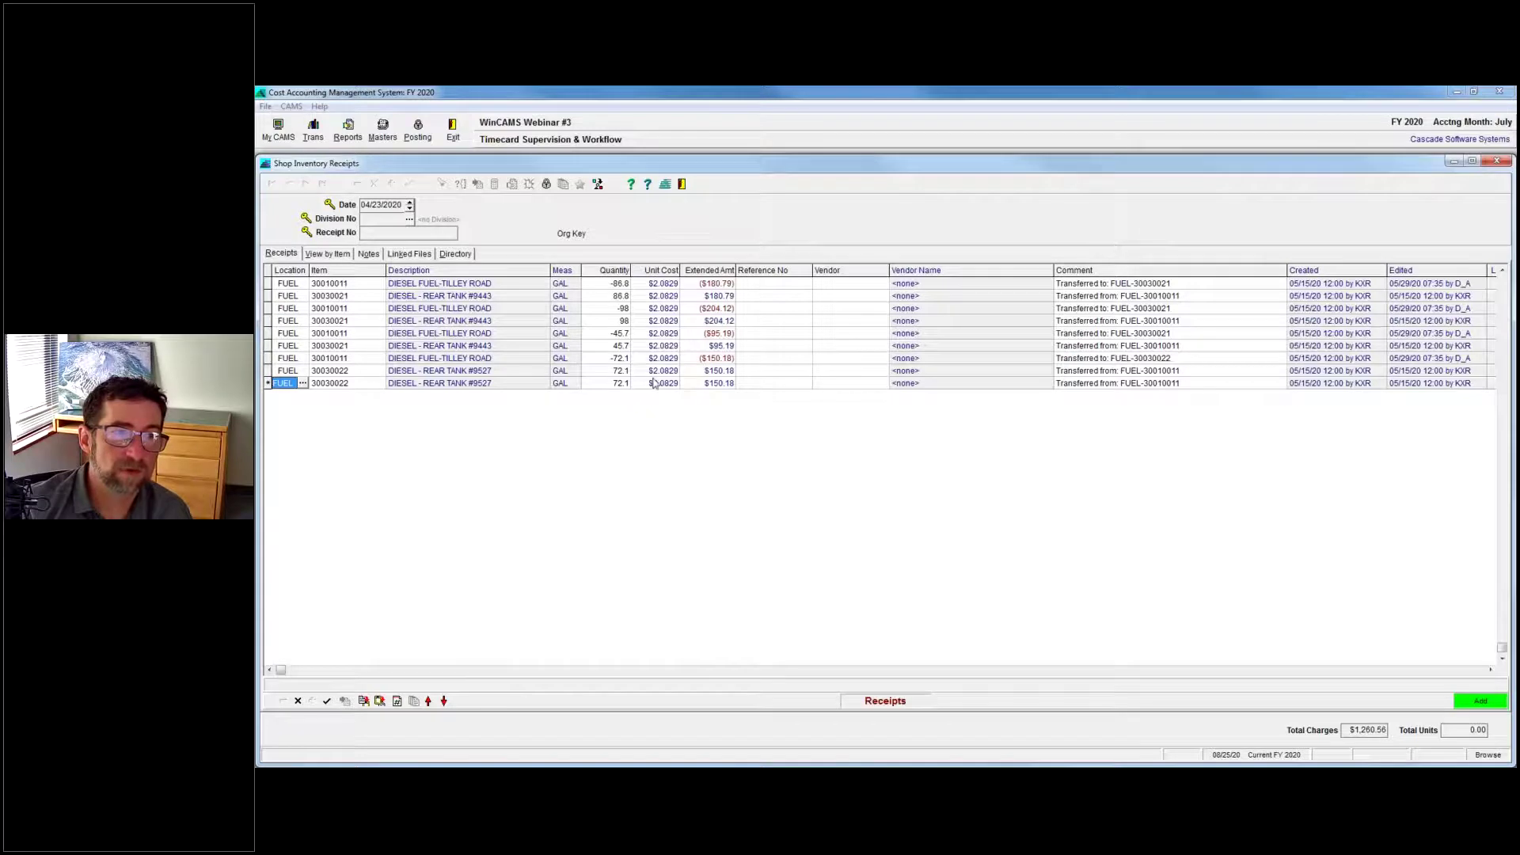
left_click(299, 702)
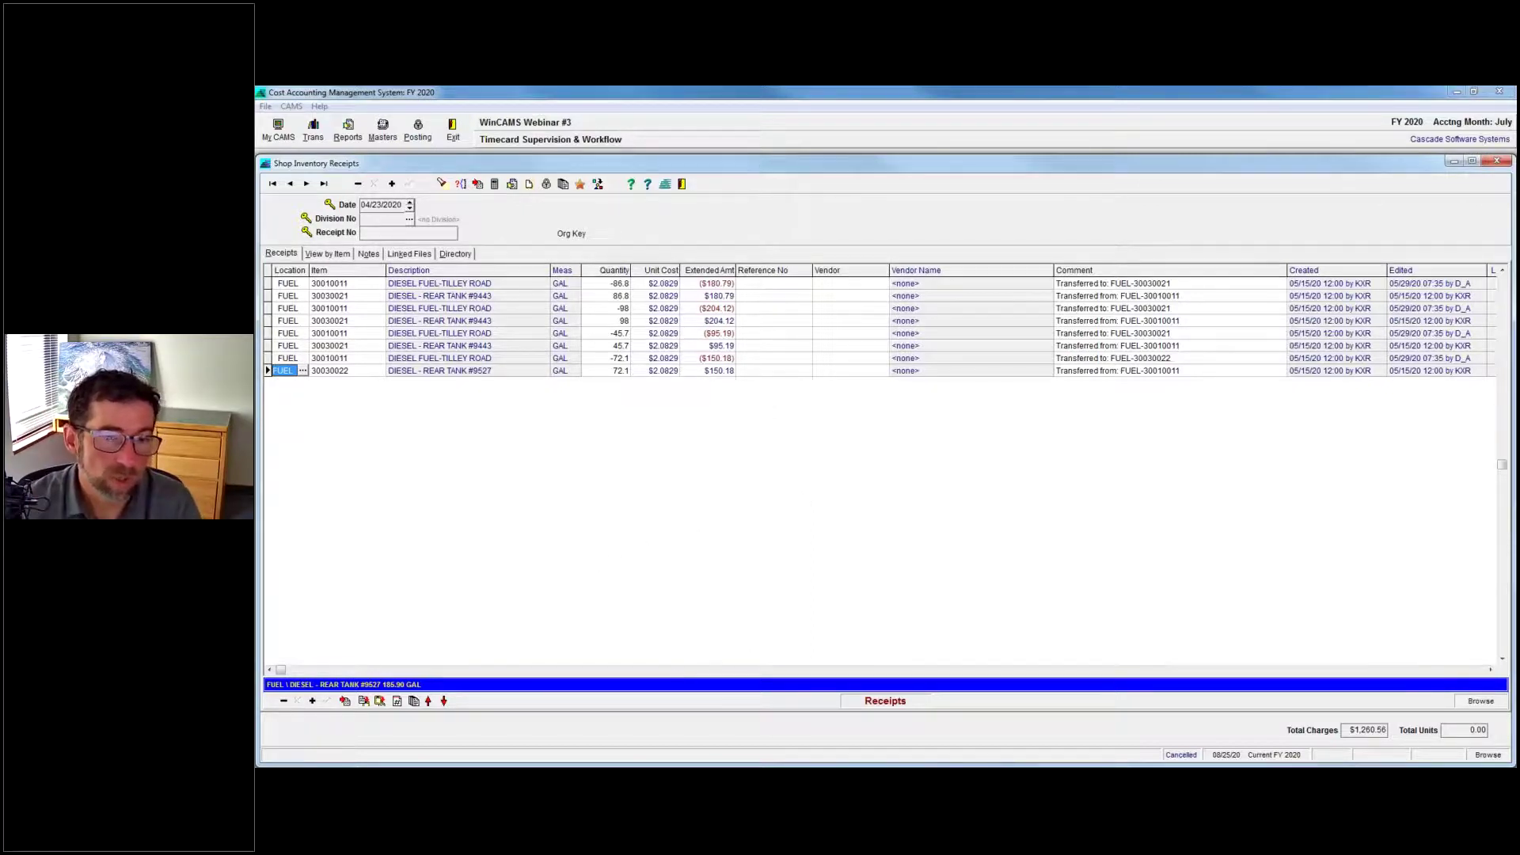
key("alt+Tab")
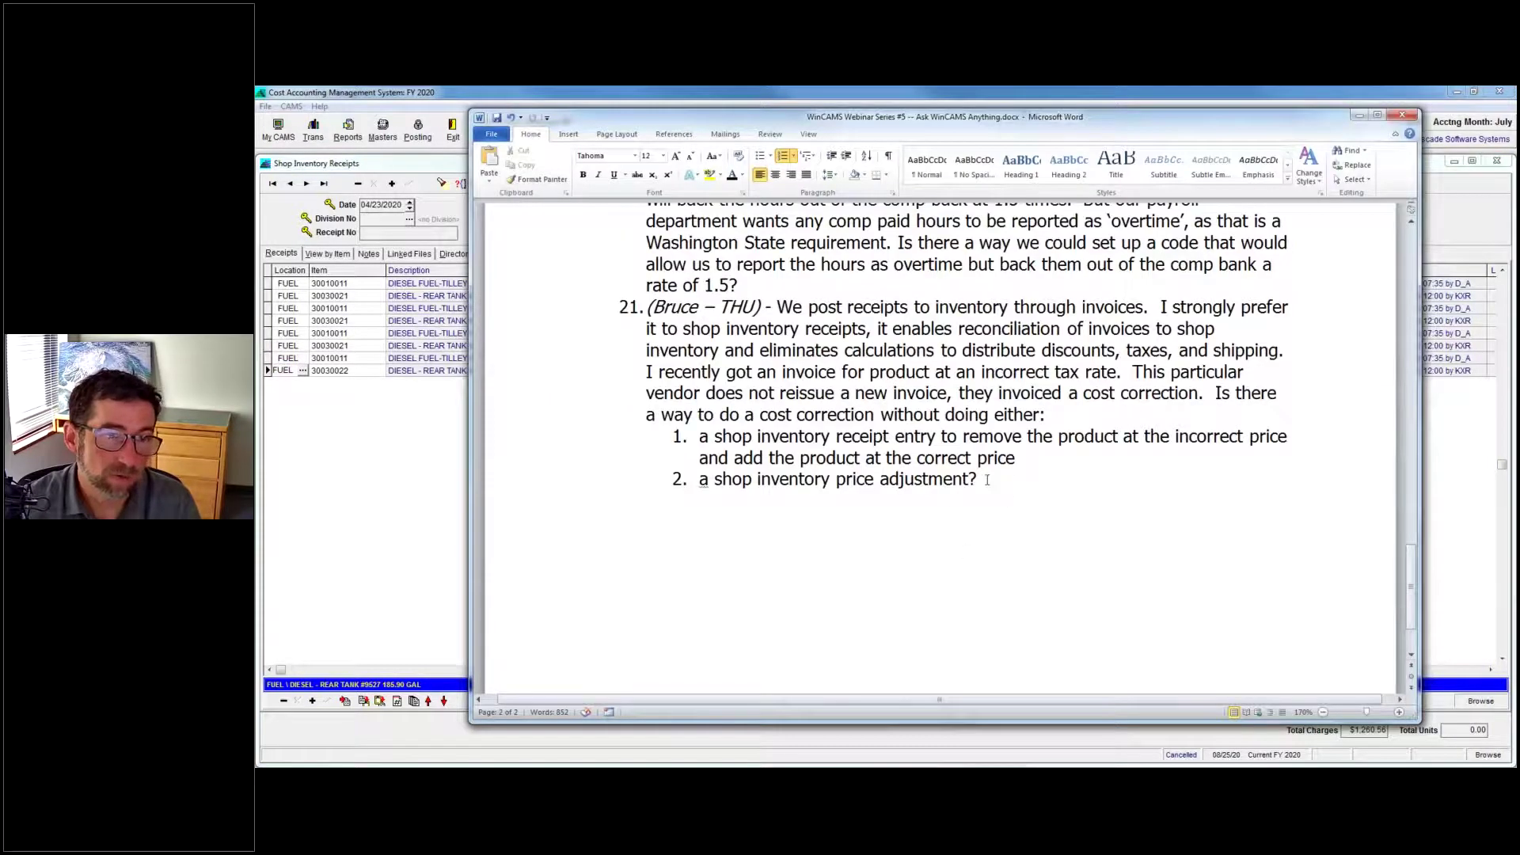
Highlight question 21's two cost-correction options, including the price adjustment, then minimize Word.
left_click_drag(696, 438, 1056, 459)
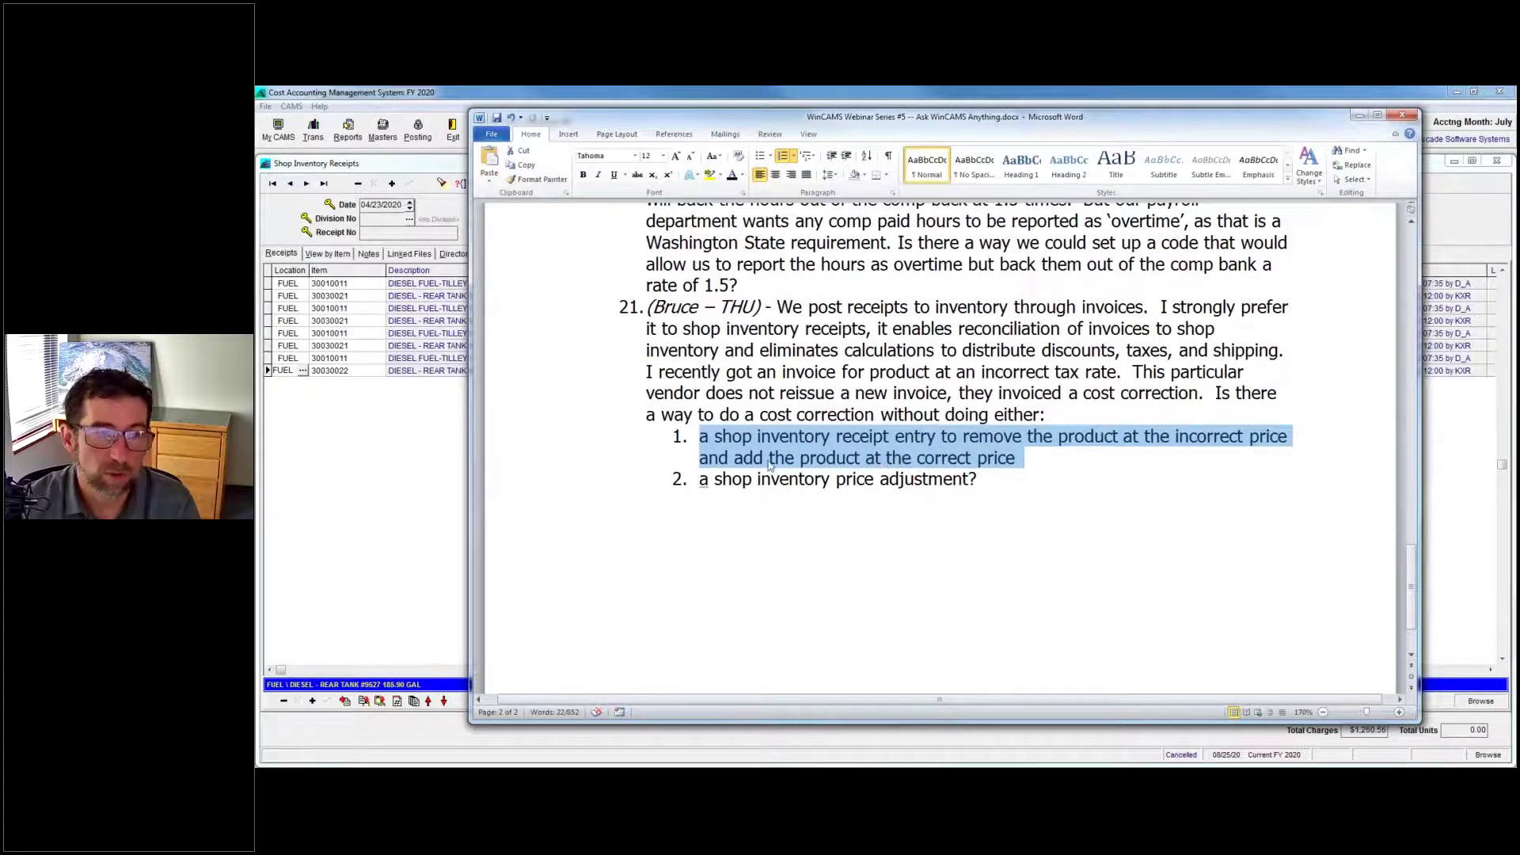
mouse_move(700, 481)
left_mouse_down()
mouse_move(982, 459)
mouse_move(700, 480)
left_mouse_up()
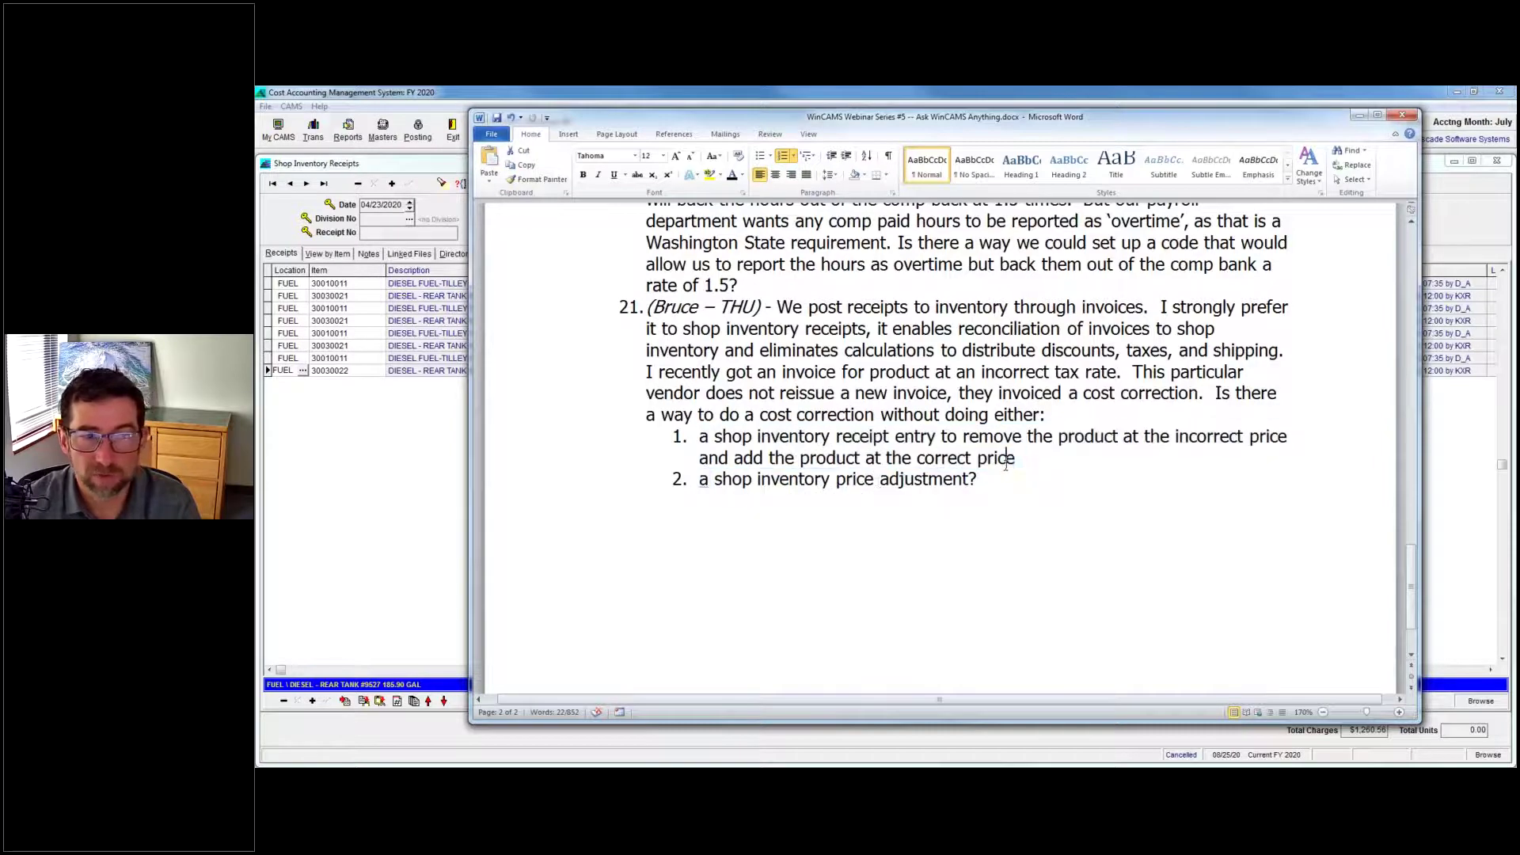
left_click_drag(981, 481, 698, 490)
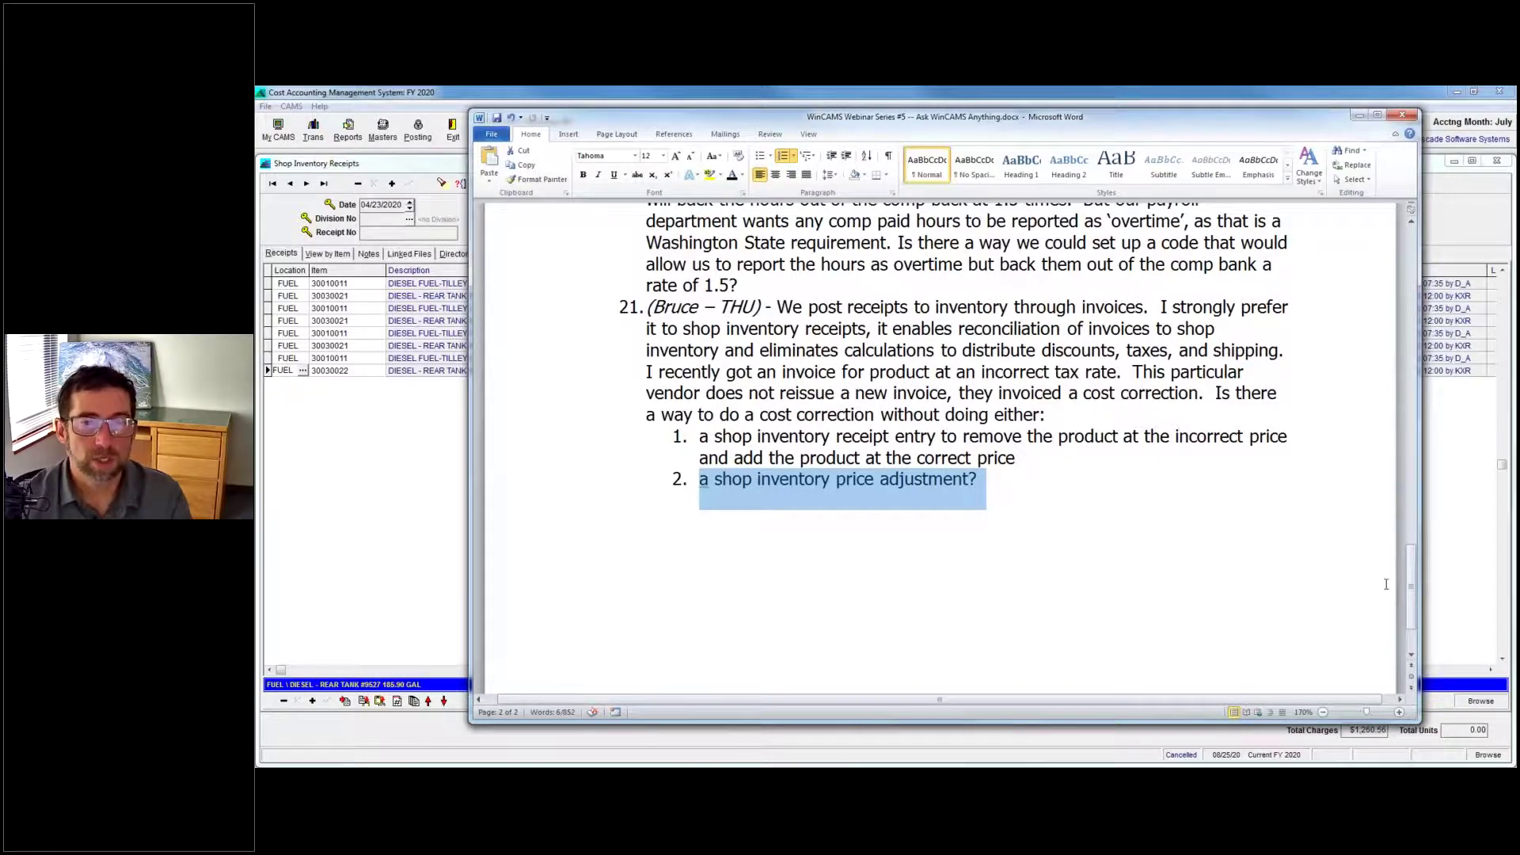
left_click_drag(1411, 586, 1411, 544)
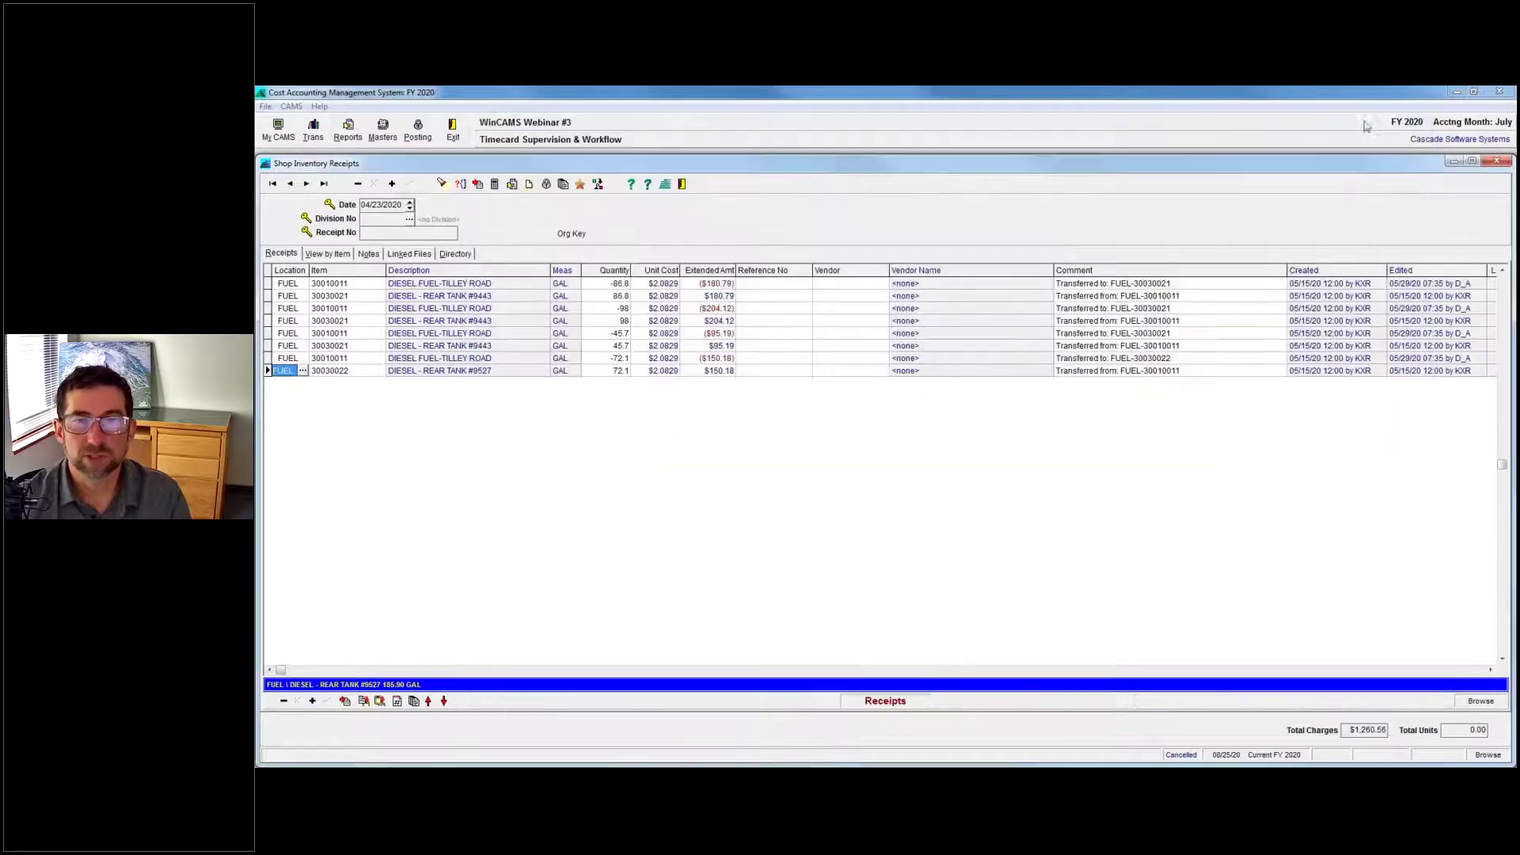
left_click(1359, 116)
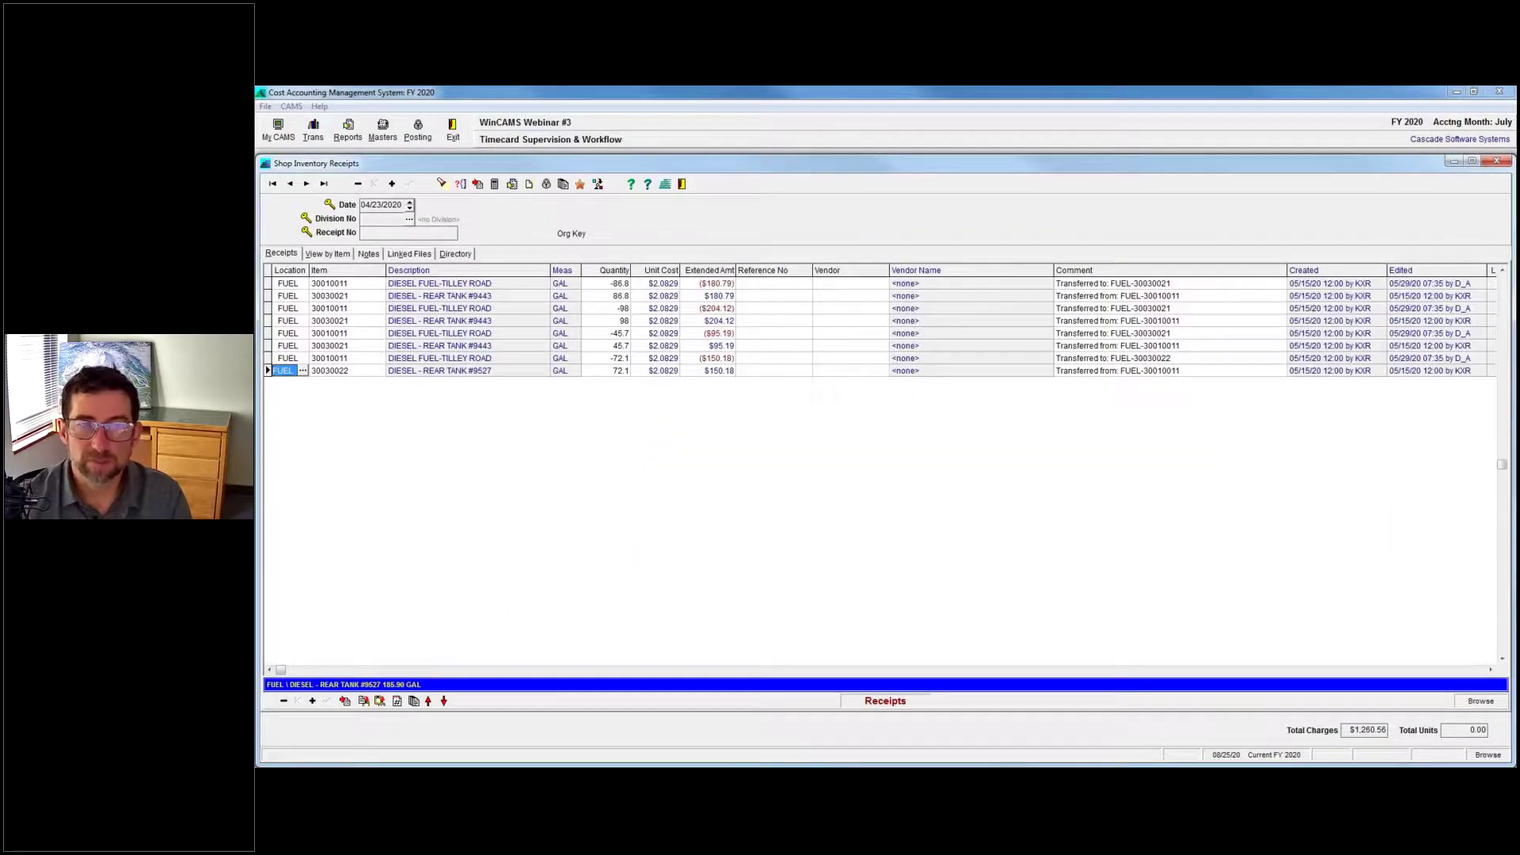
Close the Shop Inventory Receipts window, leaving the empty Webinar #3 main screen.
left_click(1455, 161)
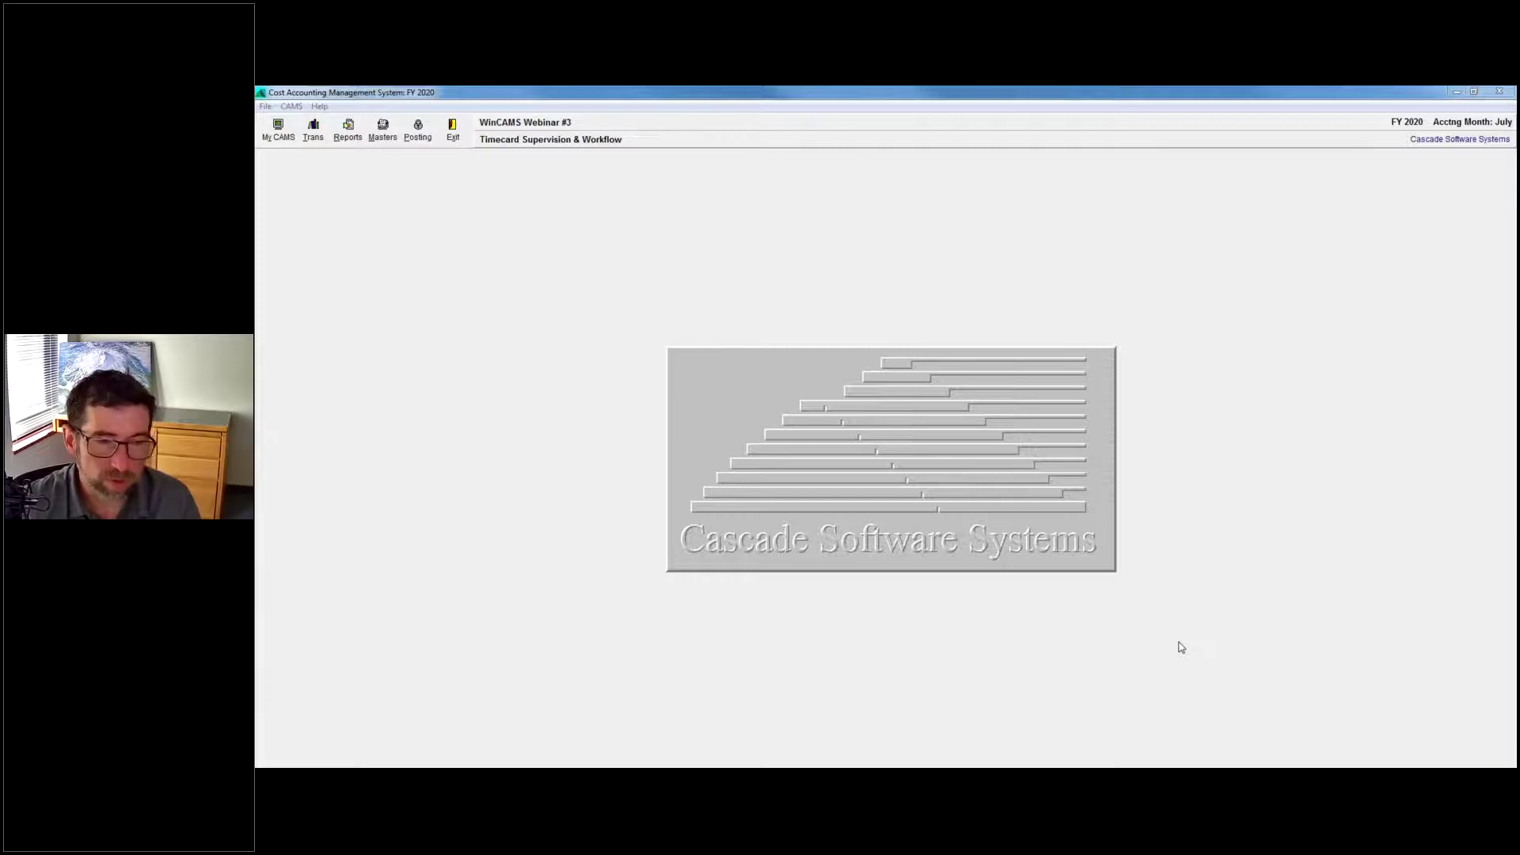
Exit the current CAMS session and close the Chelan County system, confirming both prompts.
left_click(1499, 91)
left_click(858, 464)
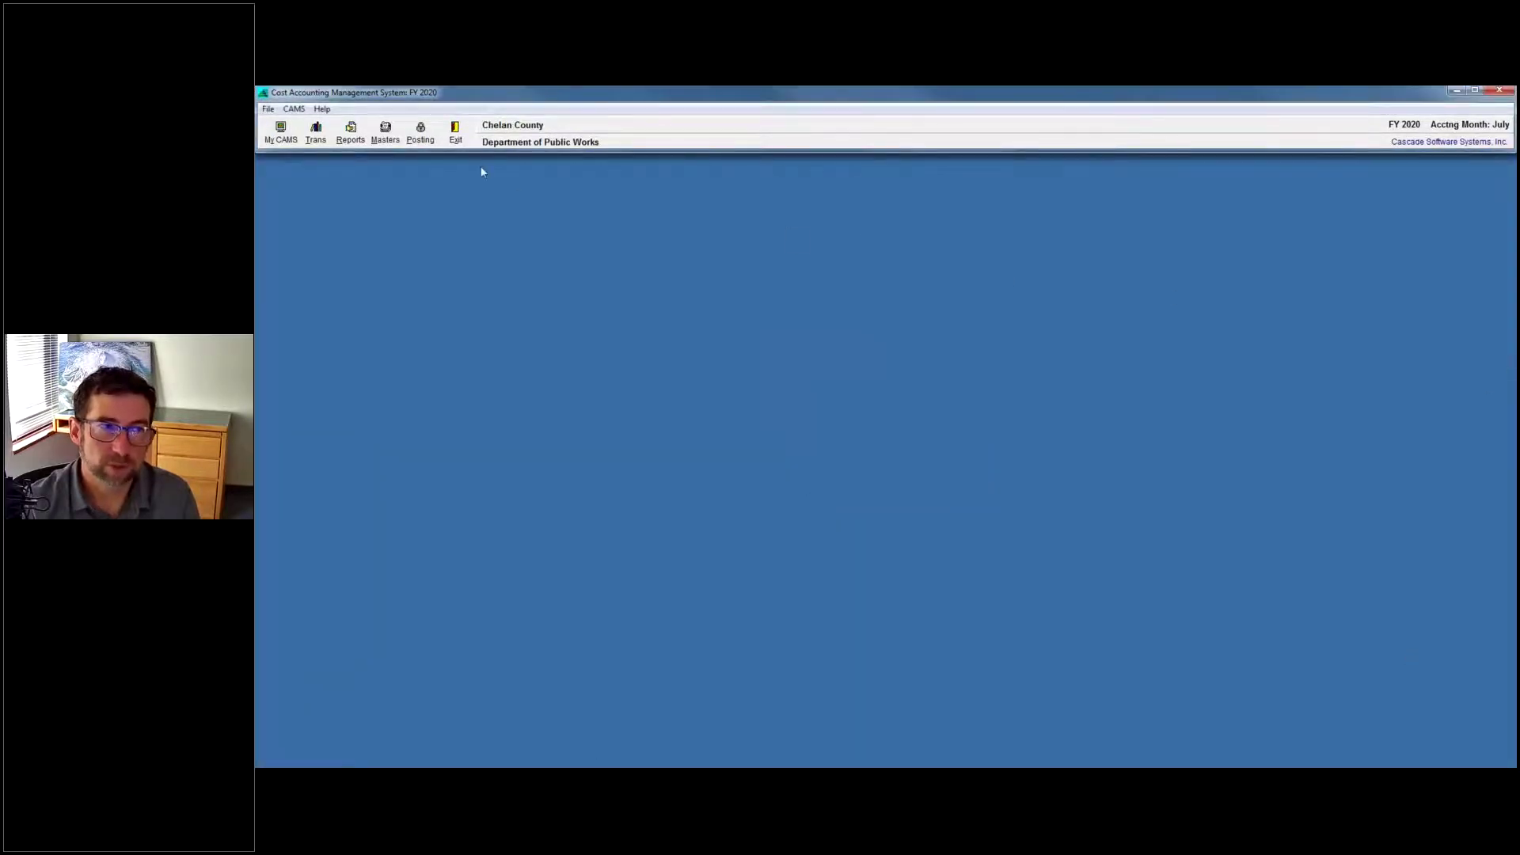
left_click(455, 133)
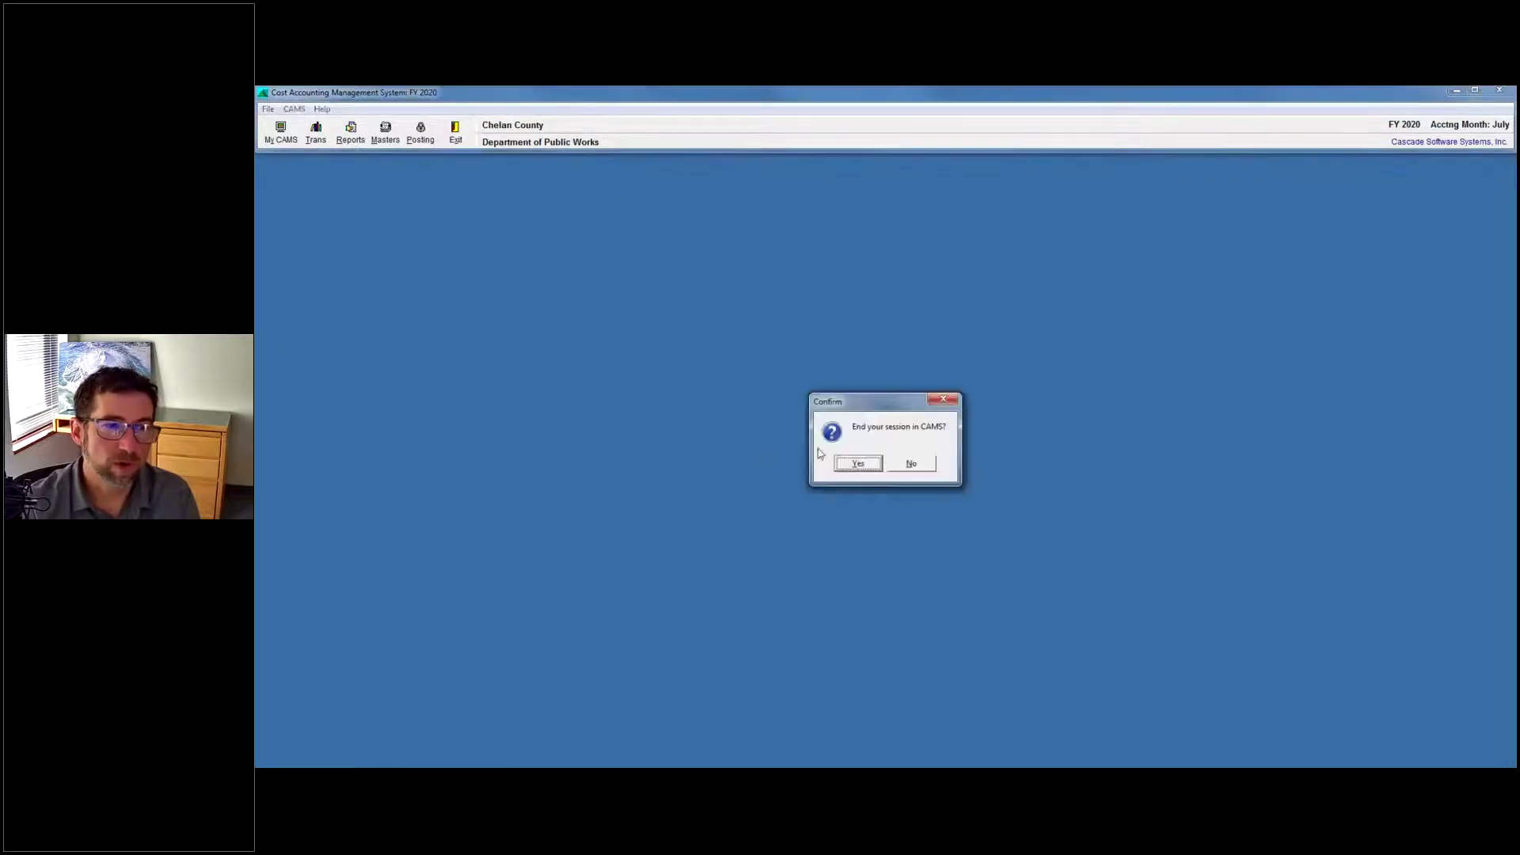
left_click(857, 463)
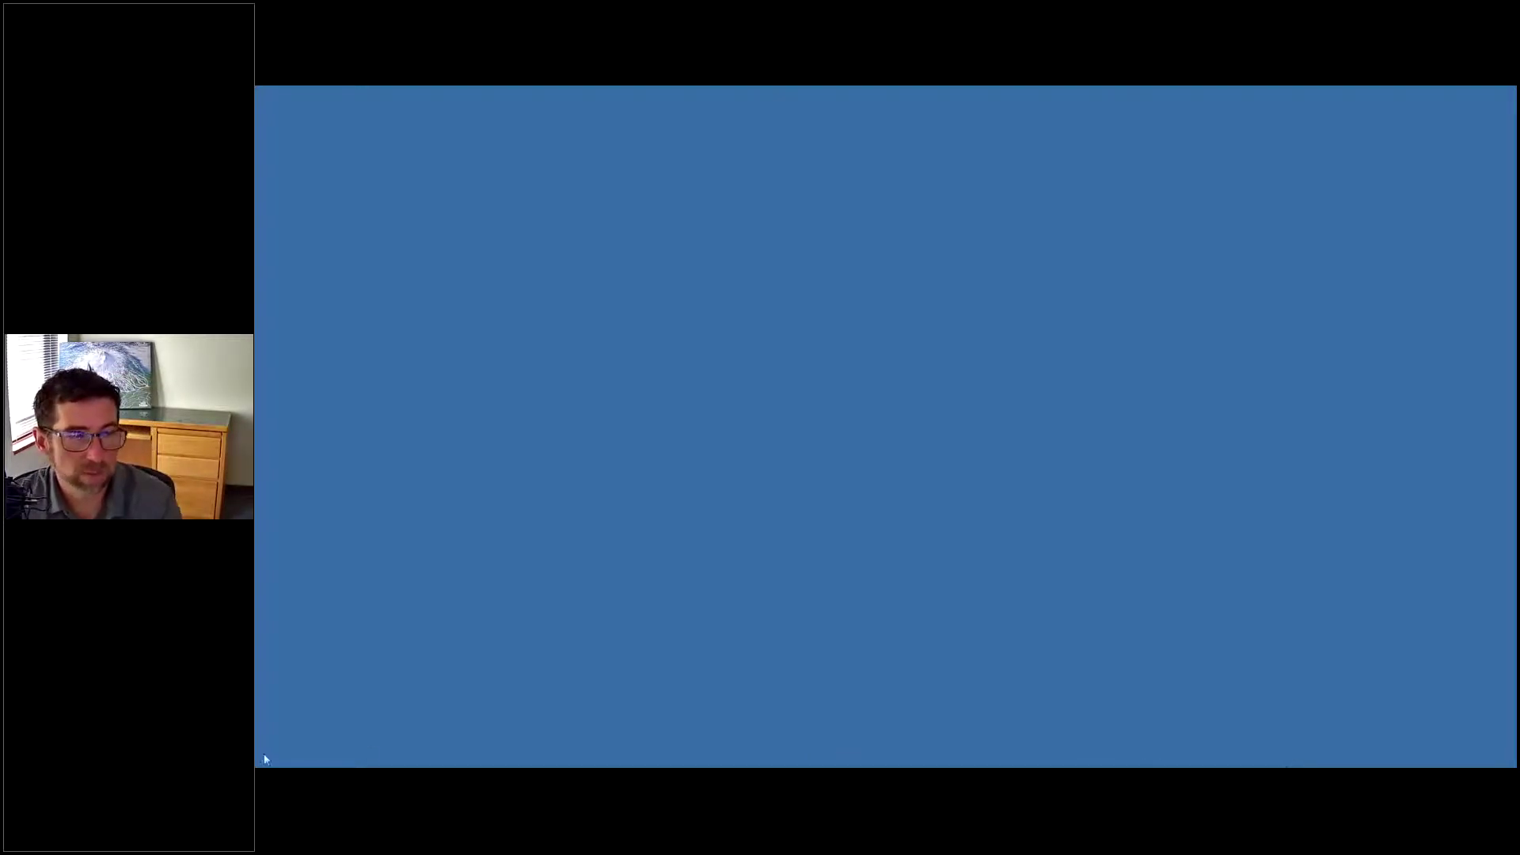
Relaunch CAMS, log in to the Jefferson County (JEF) system, and open the Shop Inventory Master.
key("super")
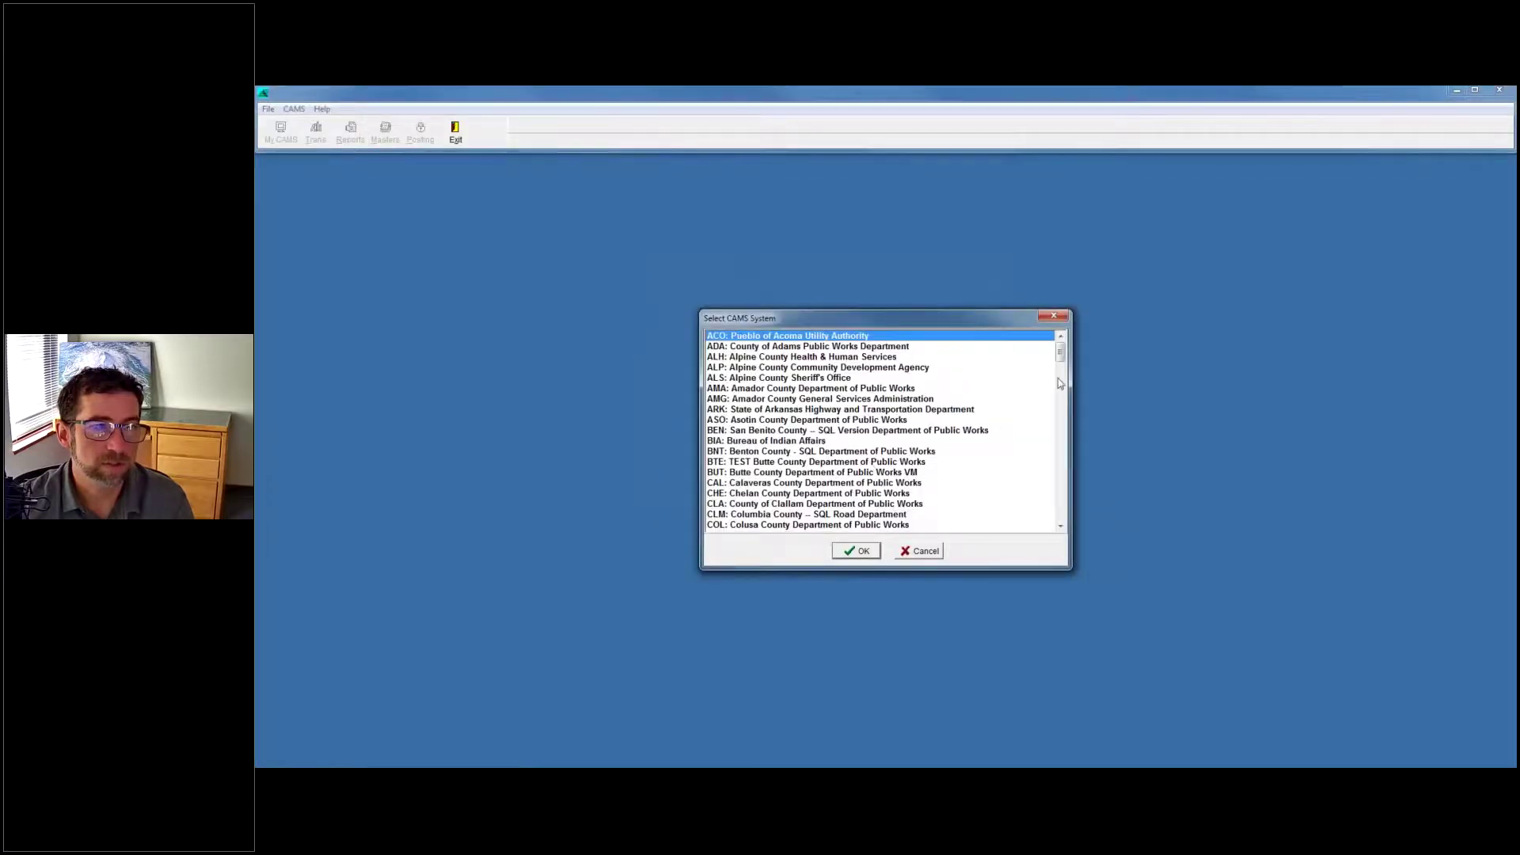
left_click_drag(1064, 358, 1063, 411)
left_click(819, 356)
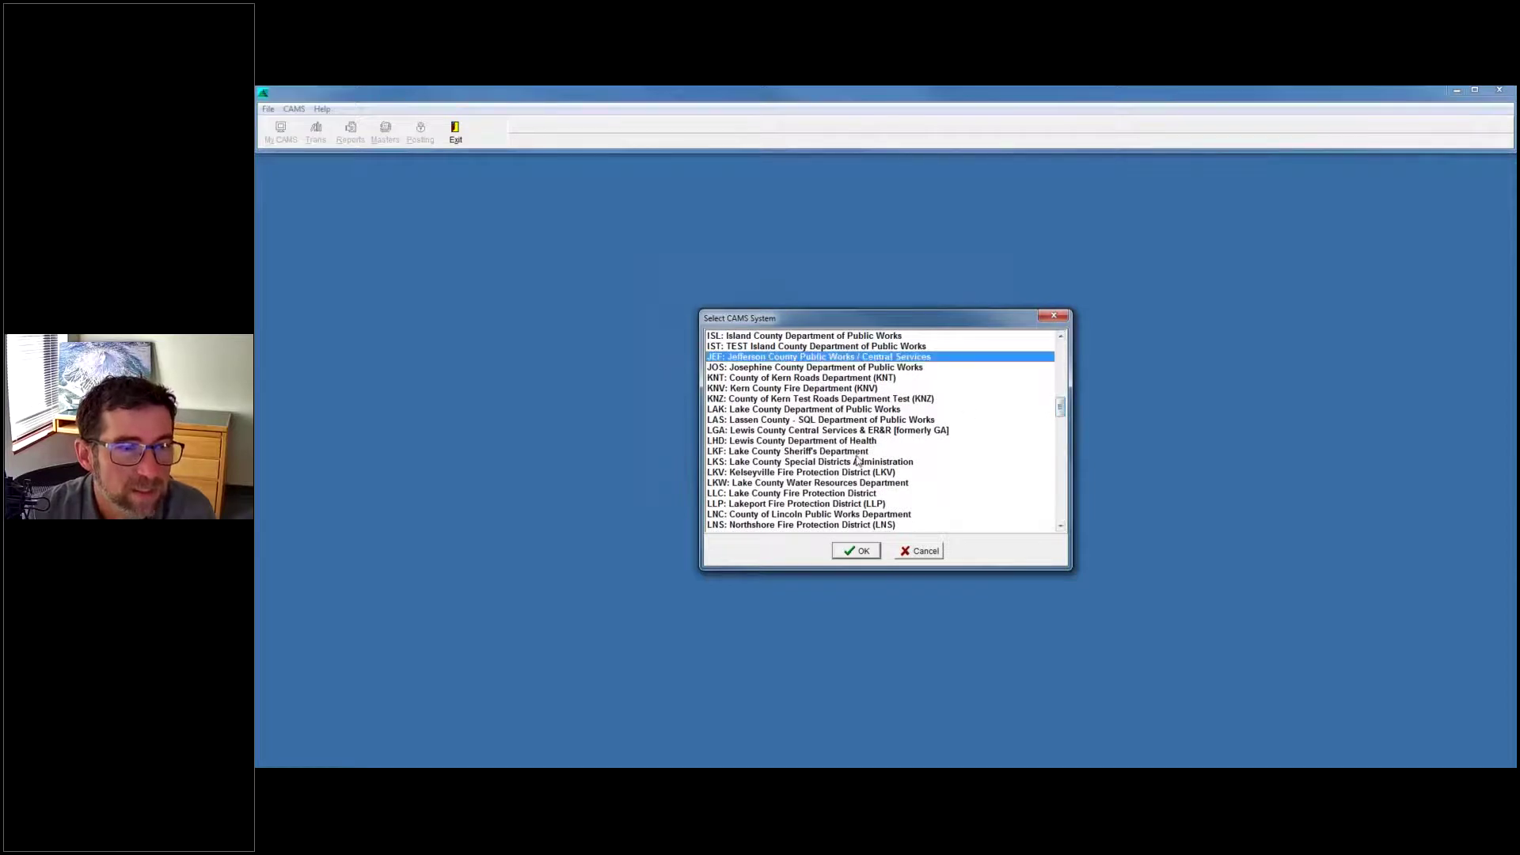
left_click(870, 552)
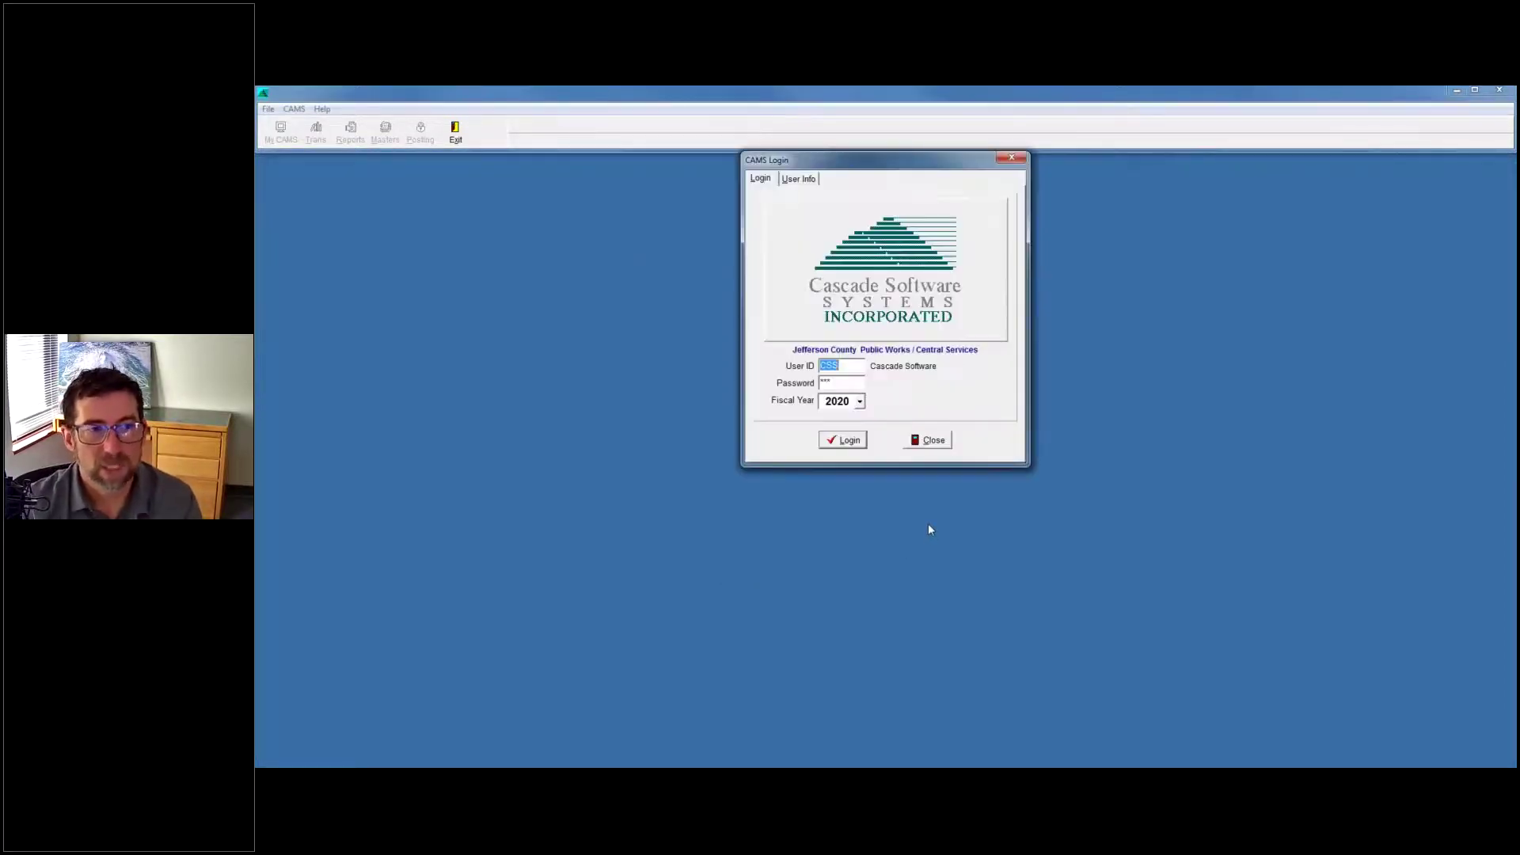
left_click(851, 446)
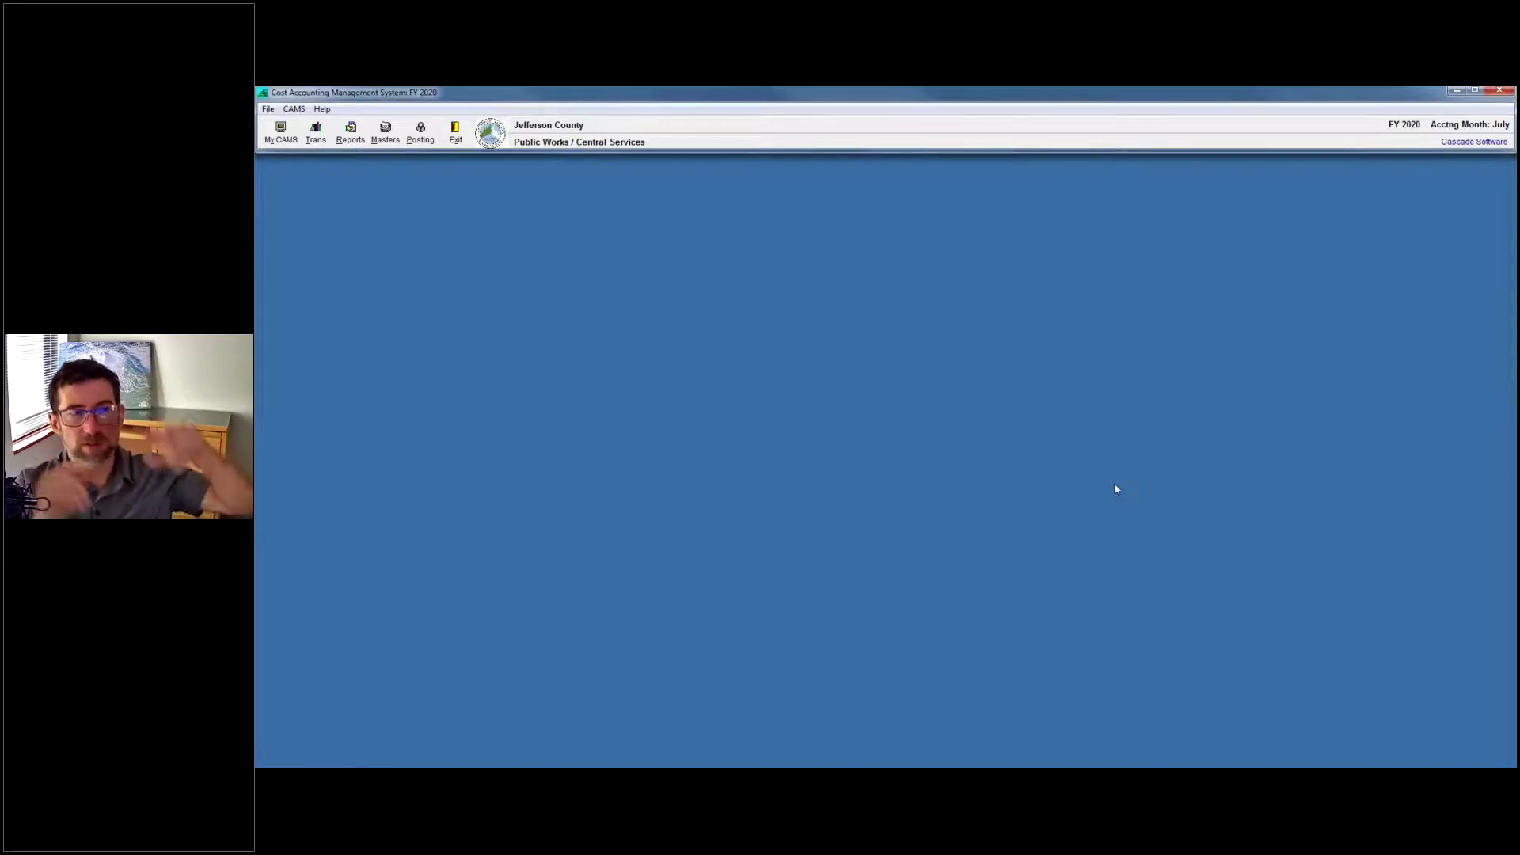
left_click(386, 133)
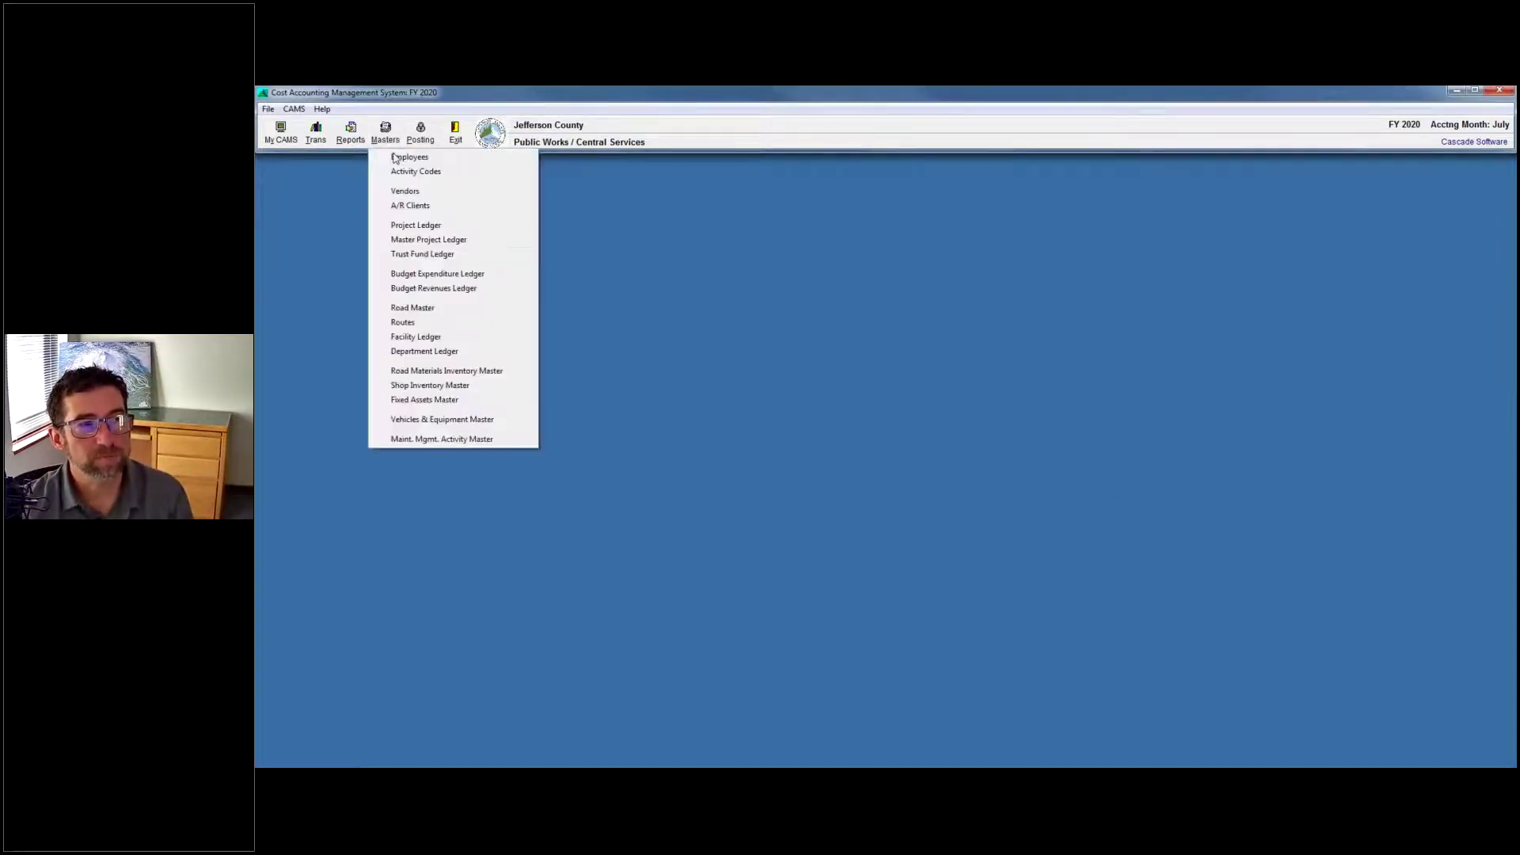
left_click(443, 386)
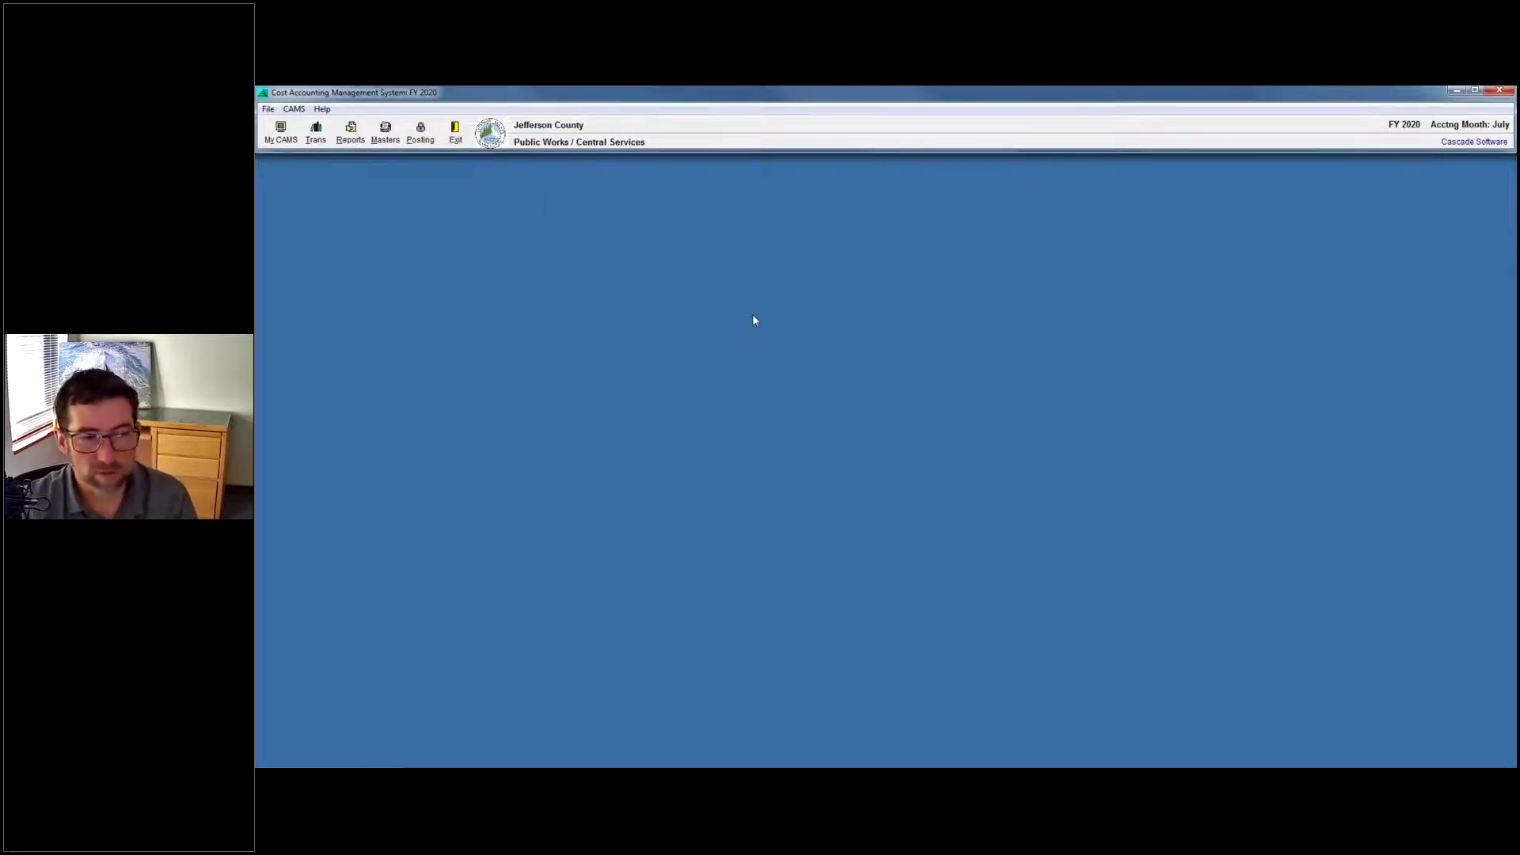
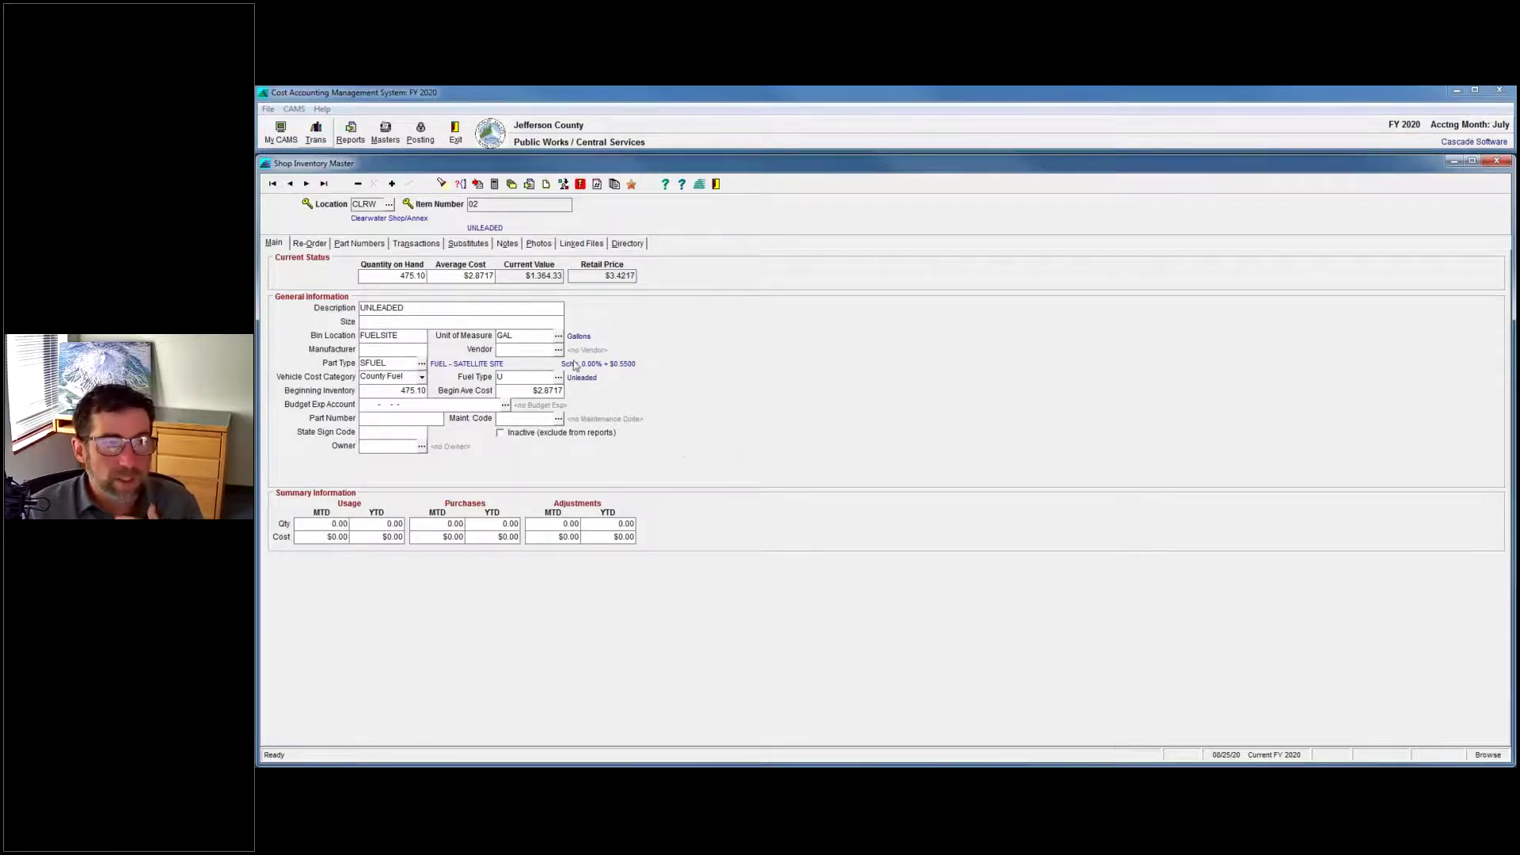
left_click(417, 279)
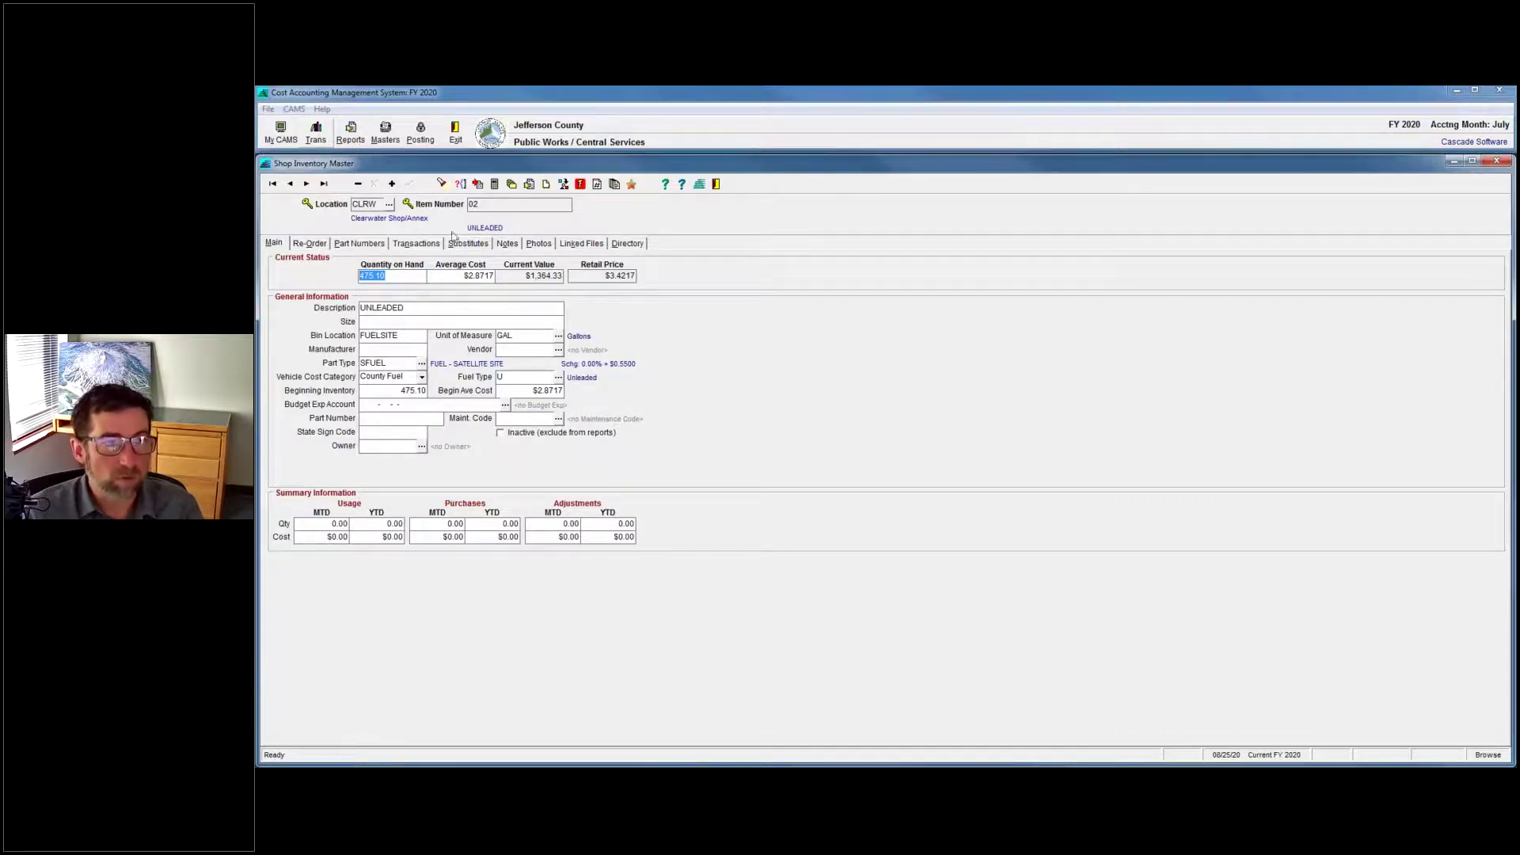
left_click(621, 246)
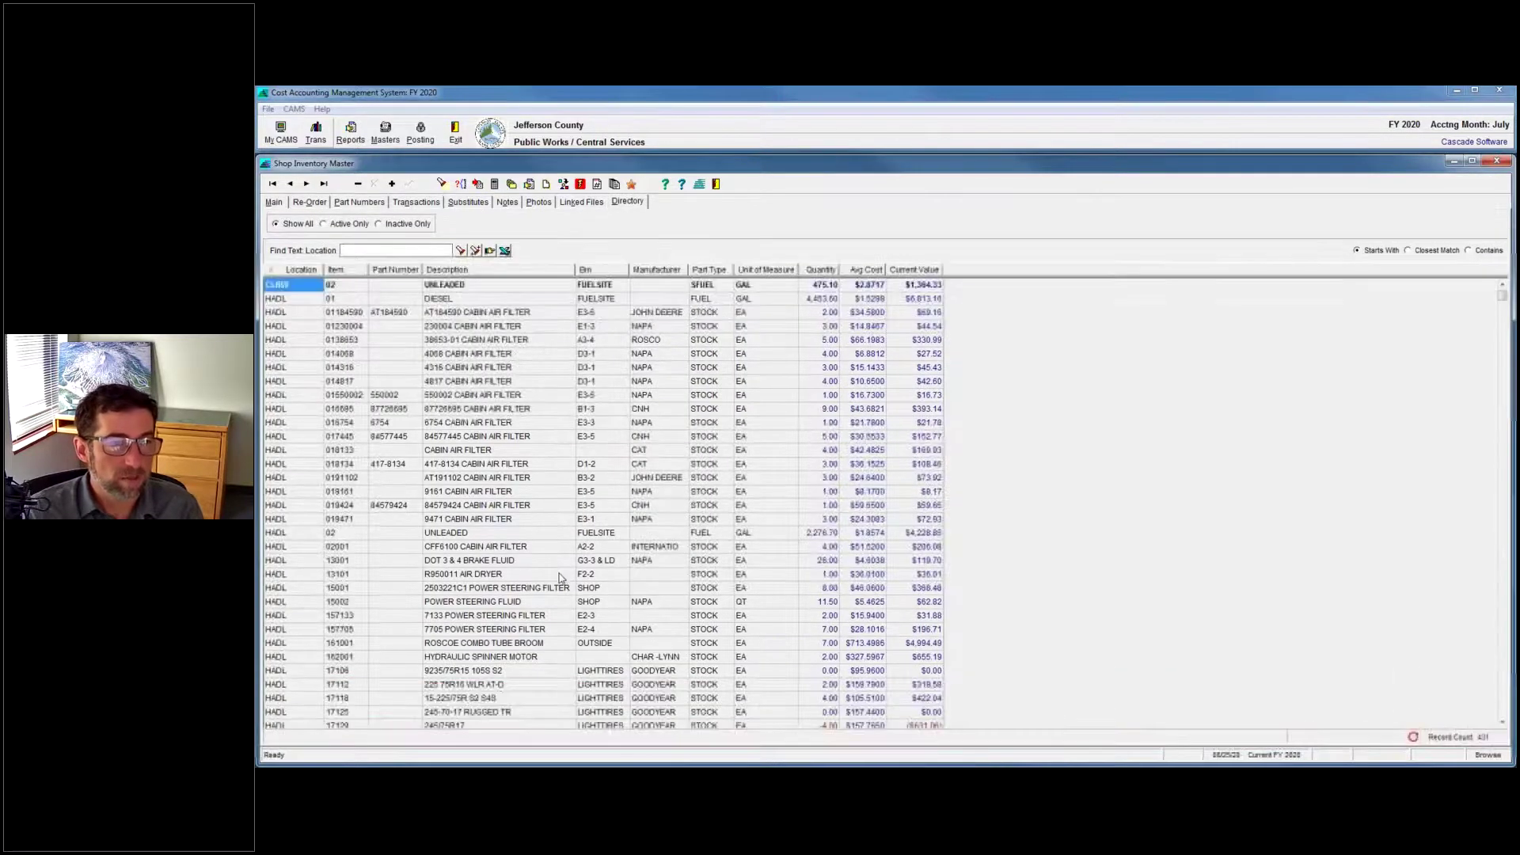
left_click(496, 492)
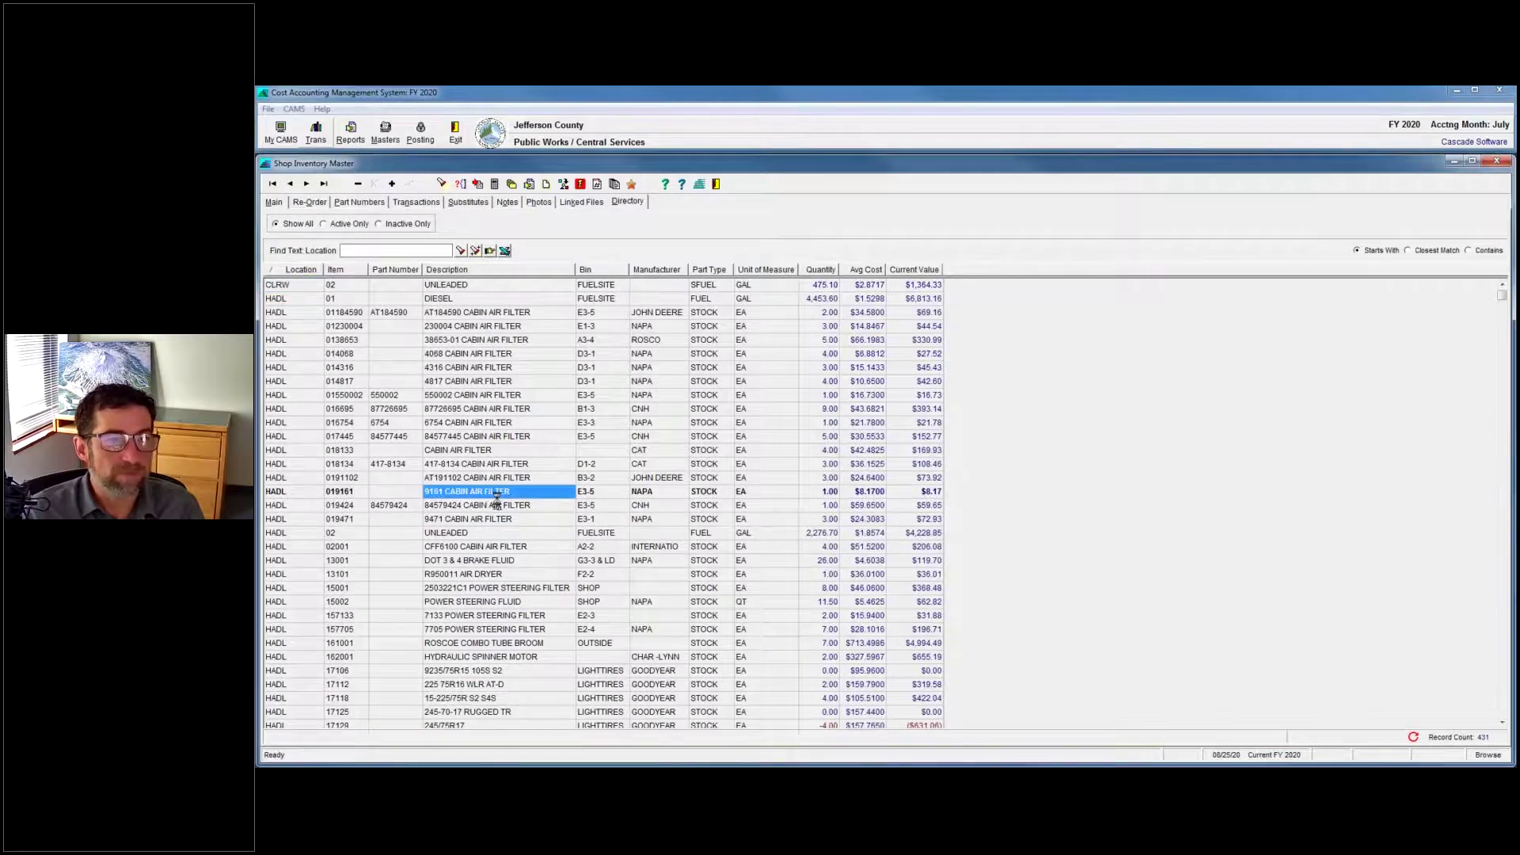
double_click(496, 500)
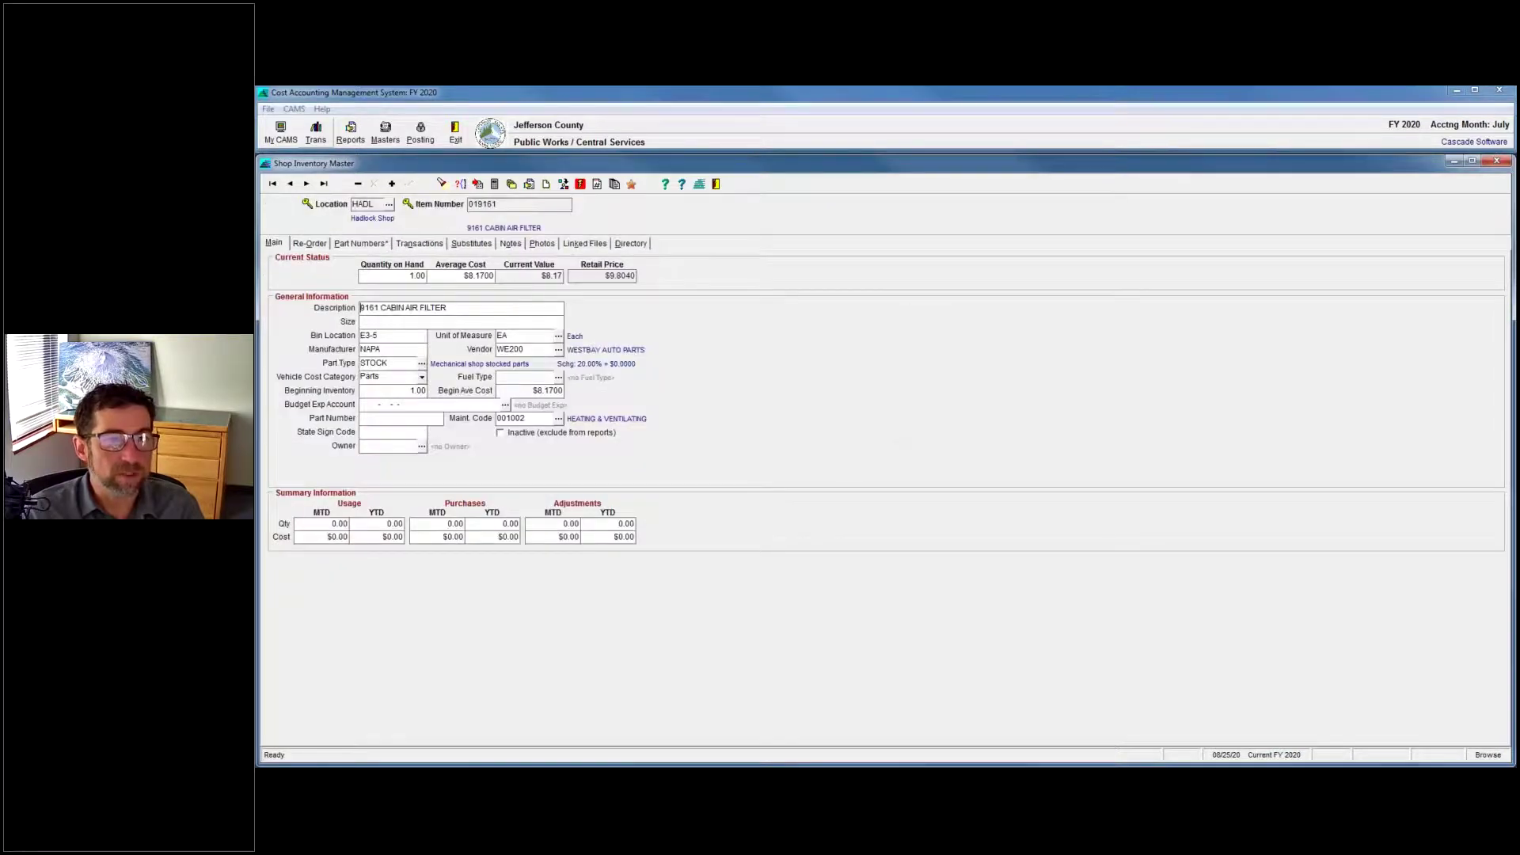
Highlight, then clear, the cabin air filter's 1.00 Quantity on Hand value.
left_click(420, 275)
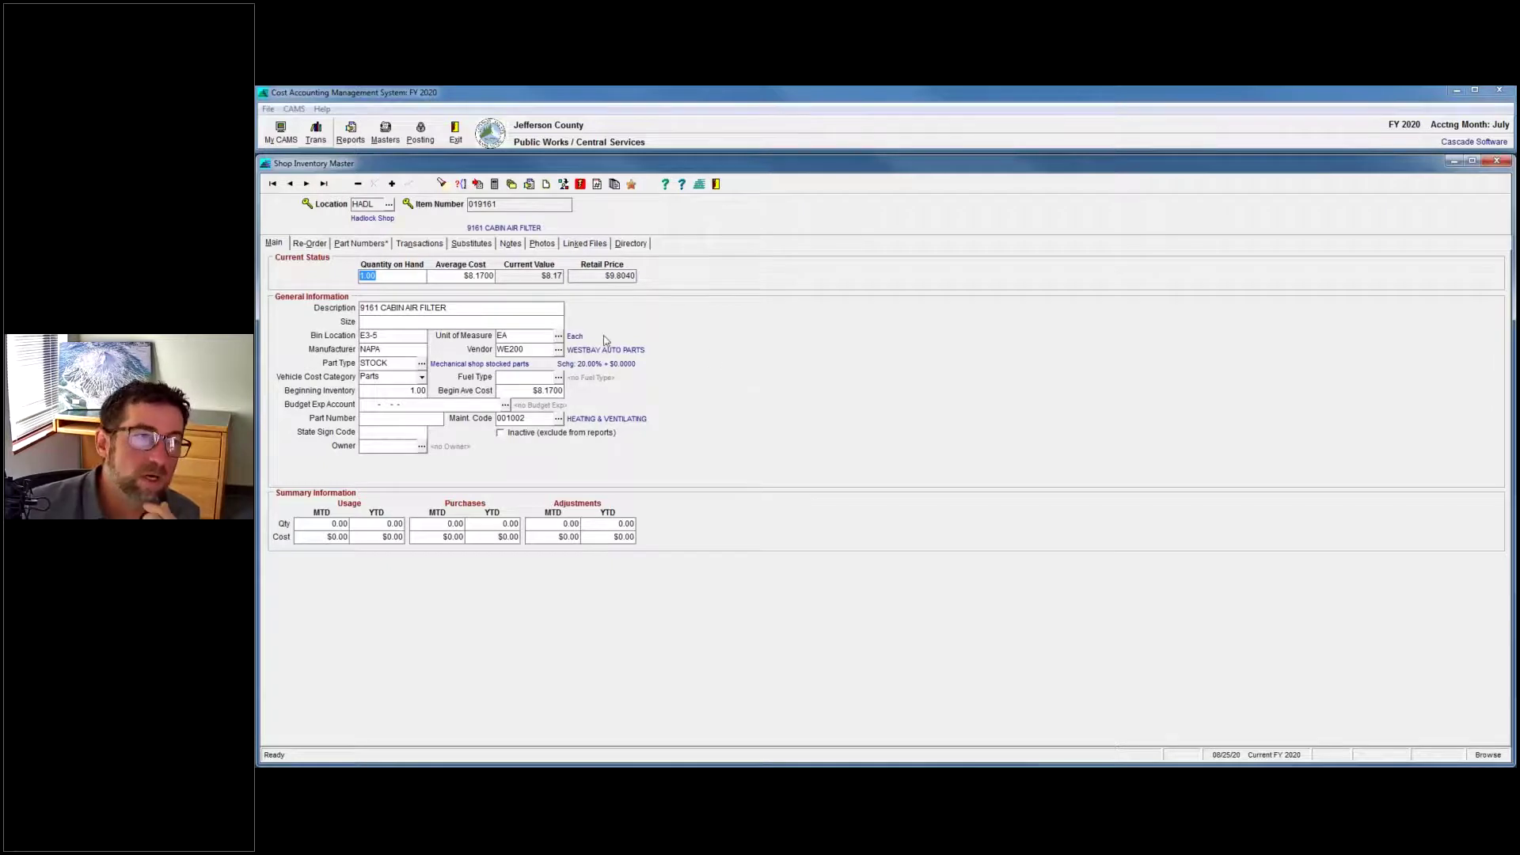
left_click(392, 277)
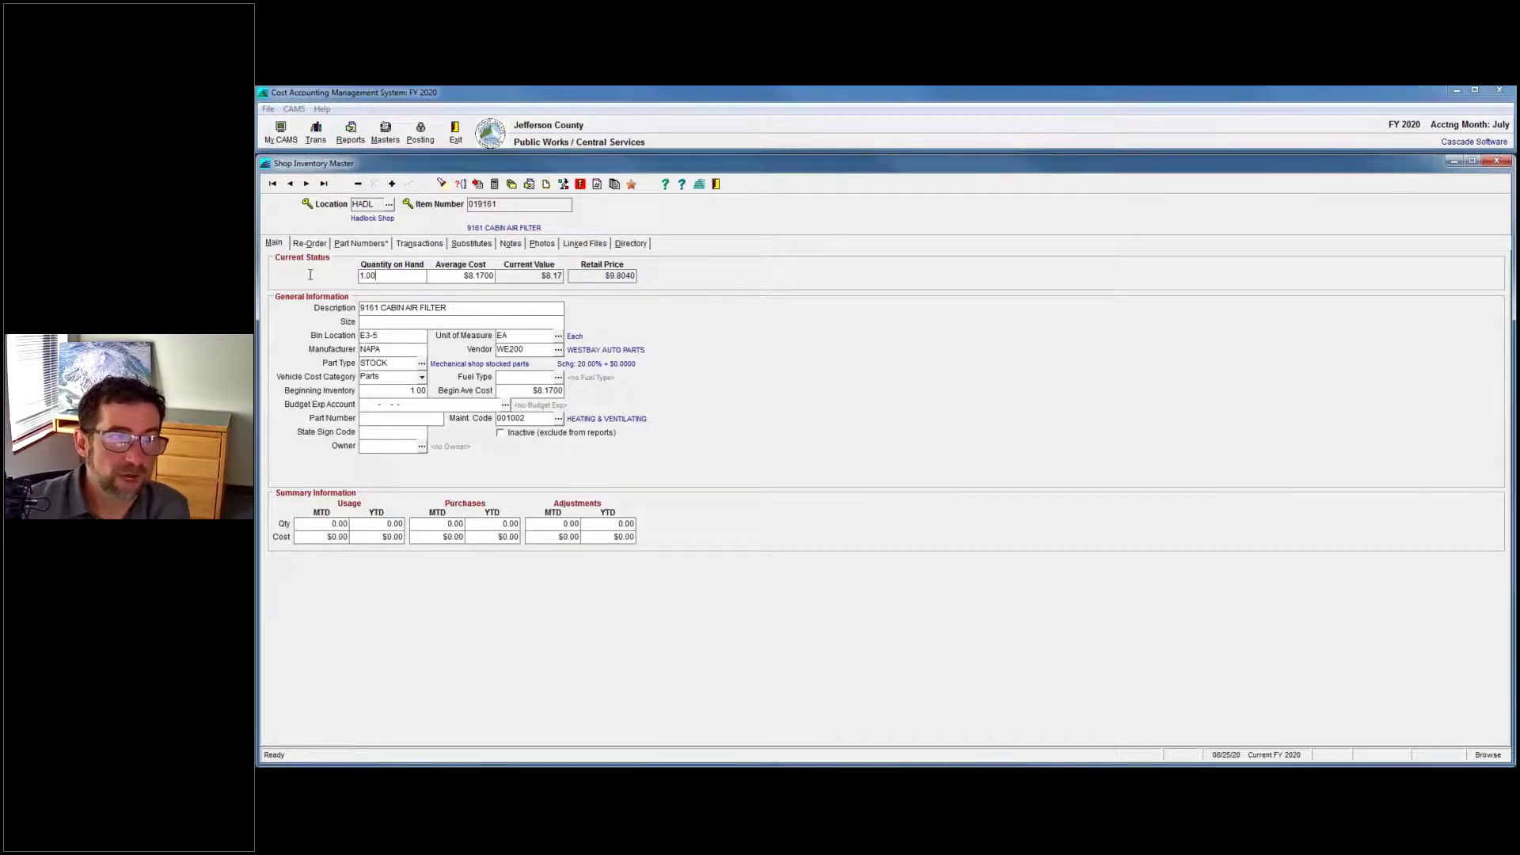
Page forward four records to 13001 DOT 3 & 4 BRAKE FLUID and highlight its 26.00 on hand.
left_click(305, 184)
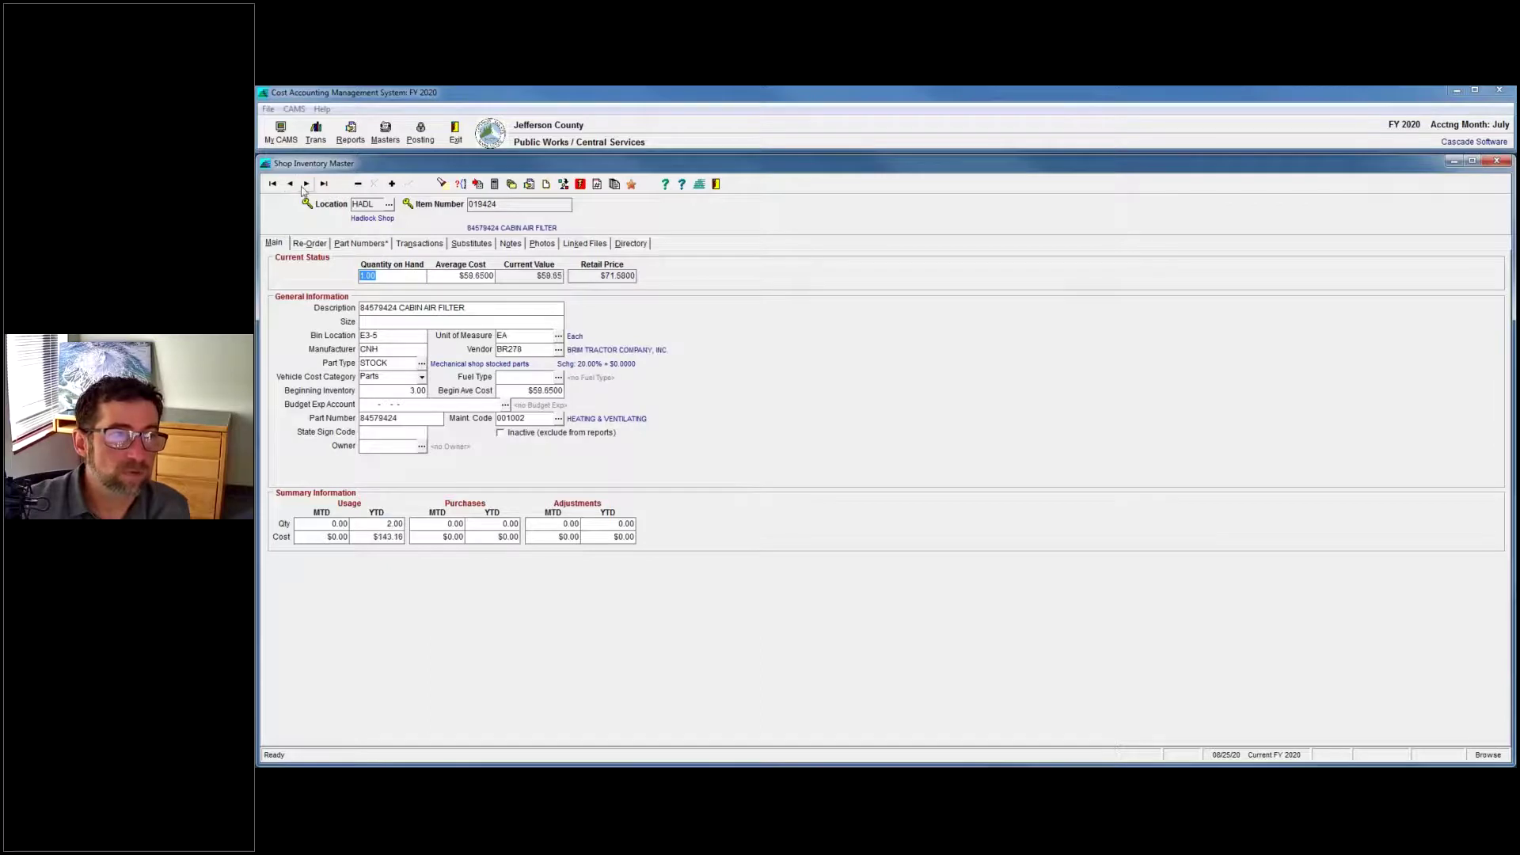
left_click(306, 183)
left_click(306, 183)
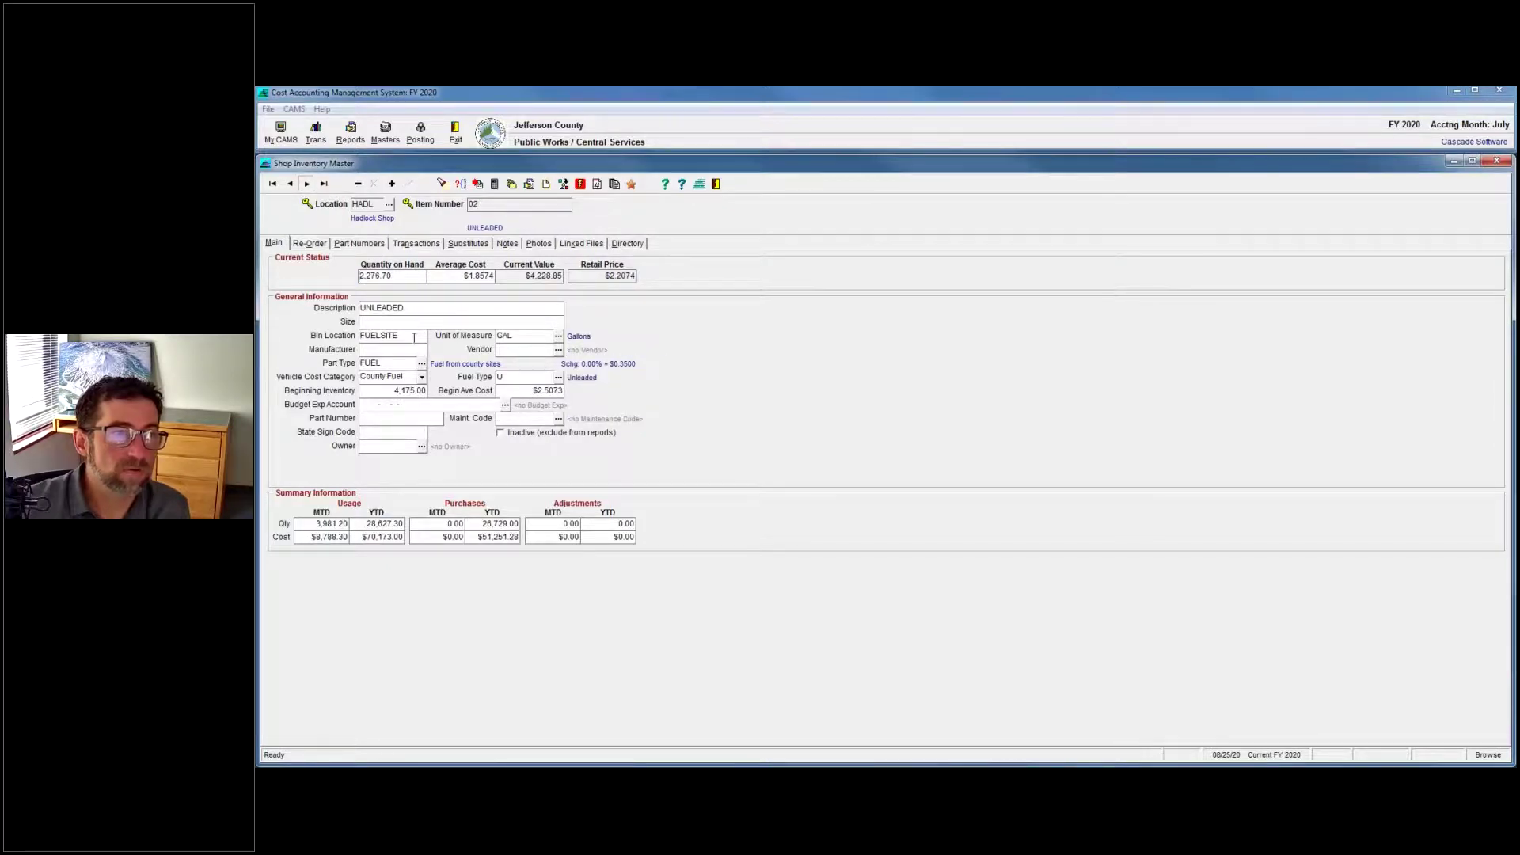
left_click(306, 183)
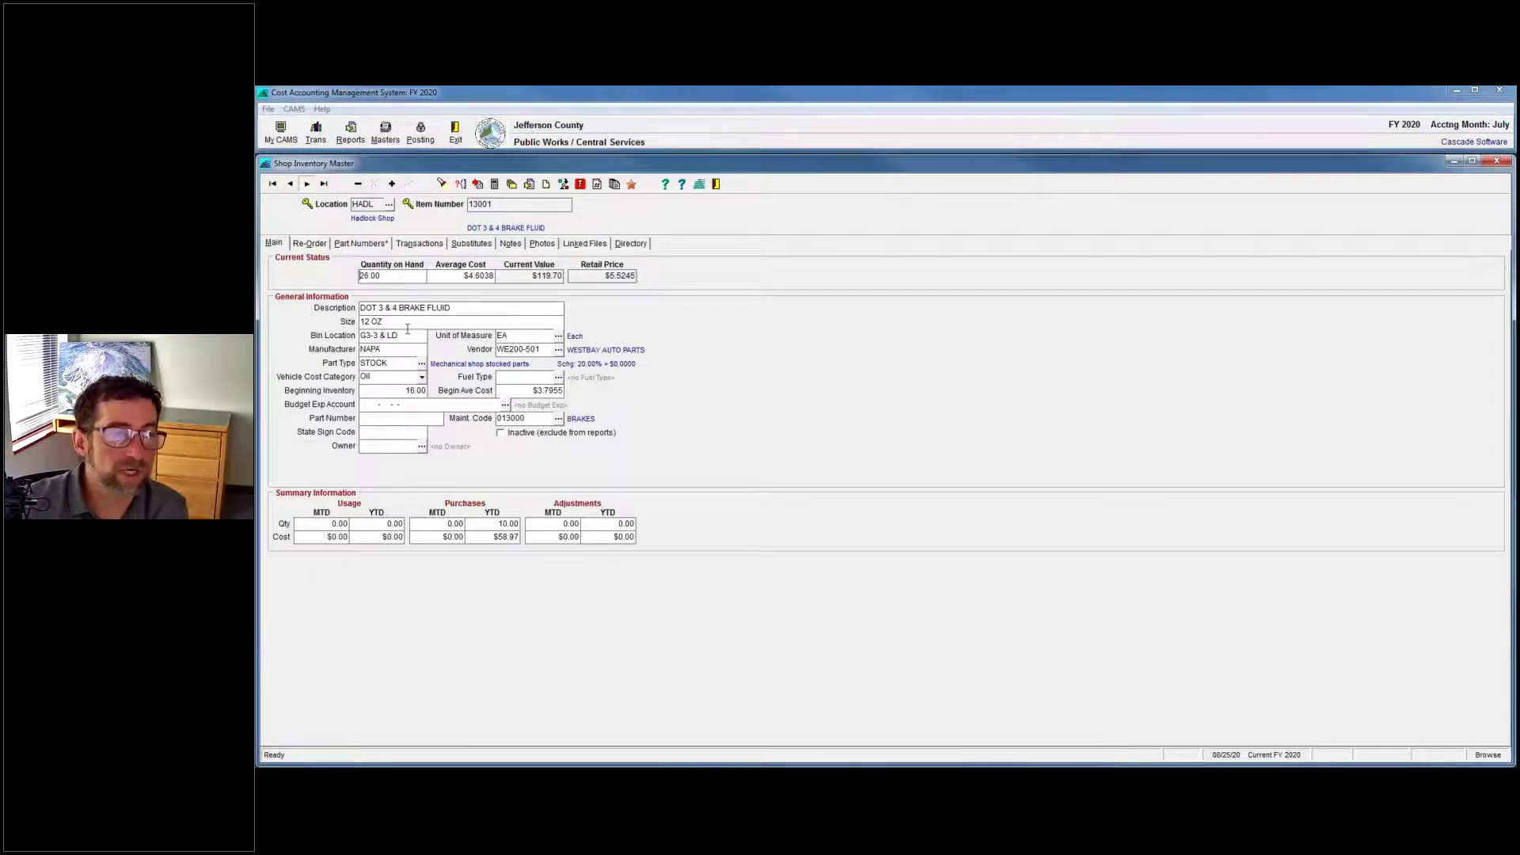
double_click(389, 275)
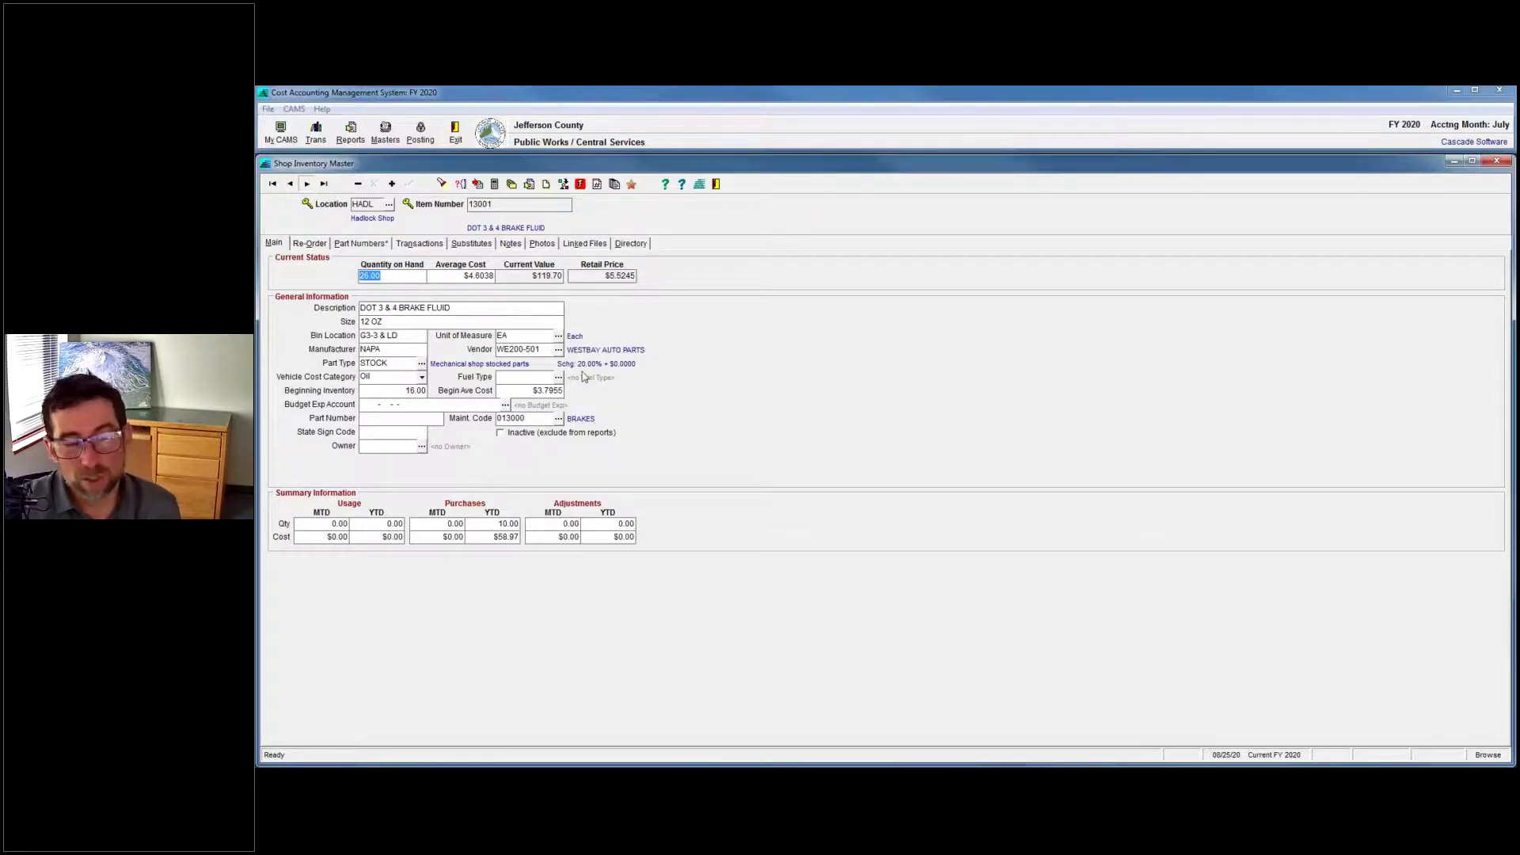
Open Reports > Shop Inventory > Listing from the item's inventory actions menu.
left_click(579, 185)
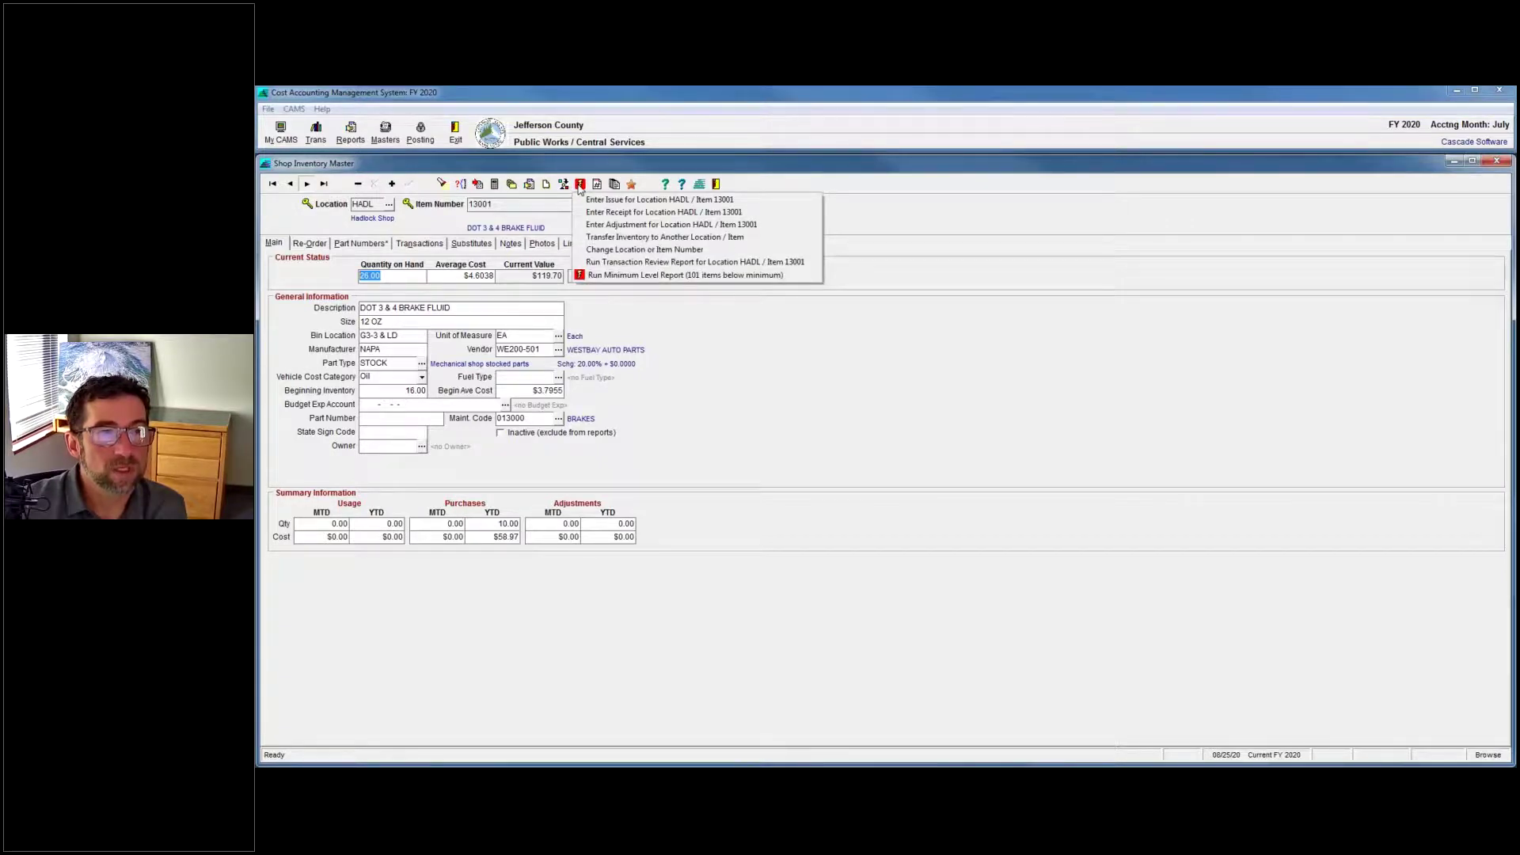
left_click(351, 133)
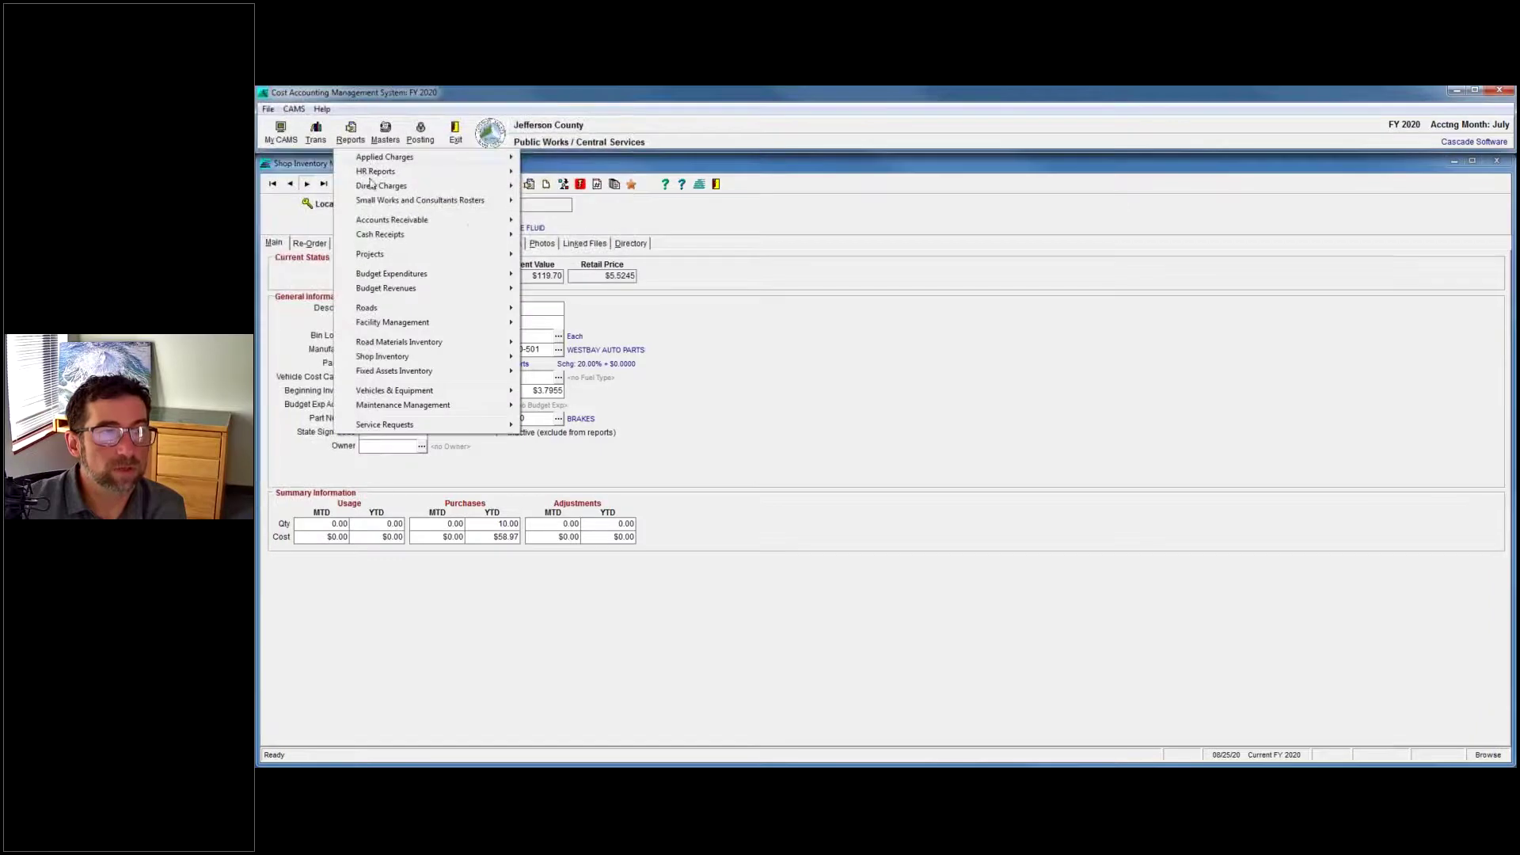
mouse_move(459, 358)
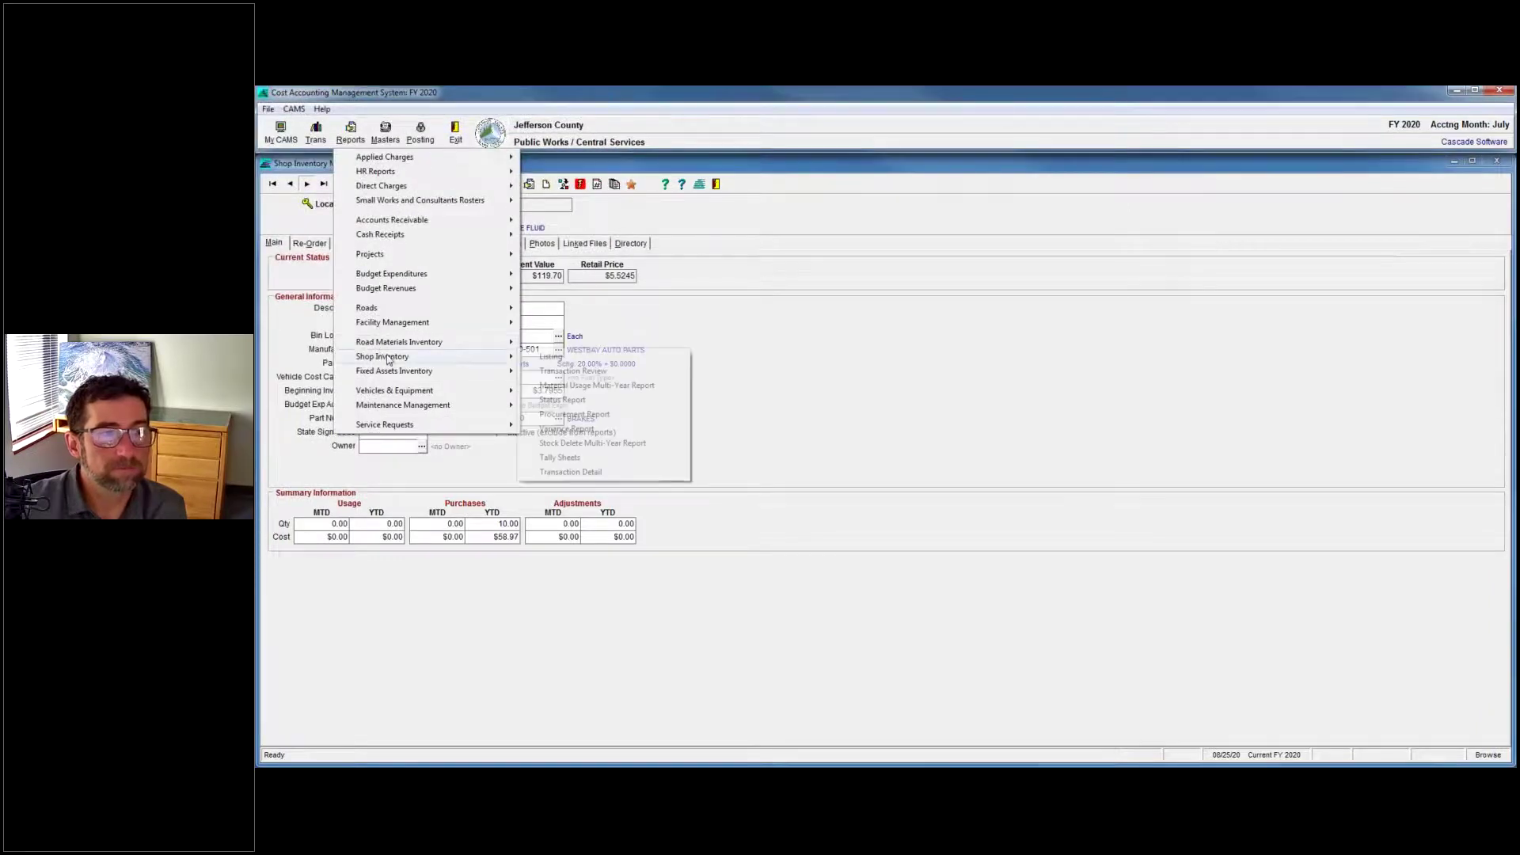
left_click(590, 359)
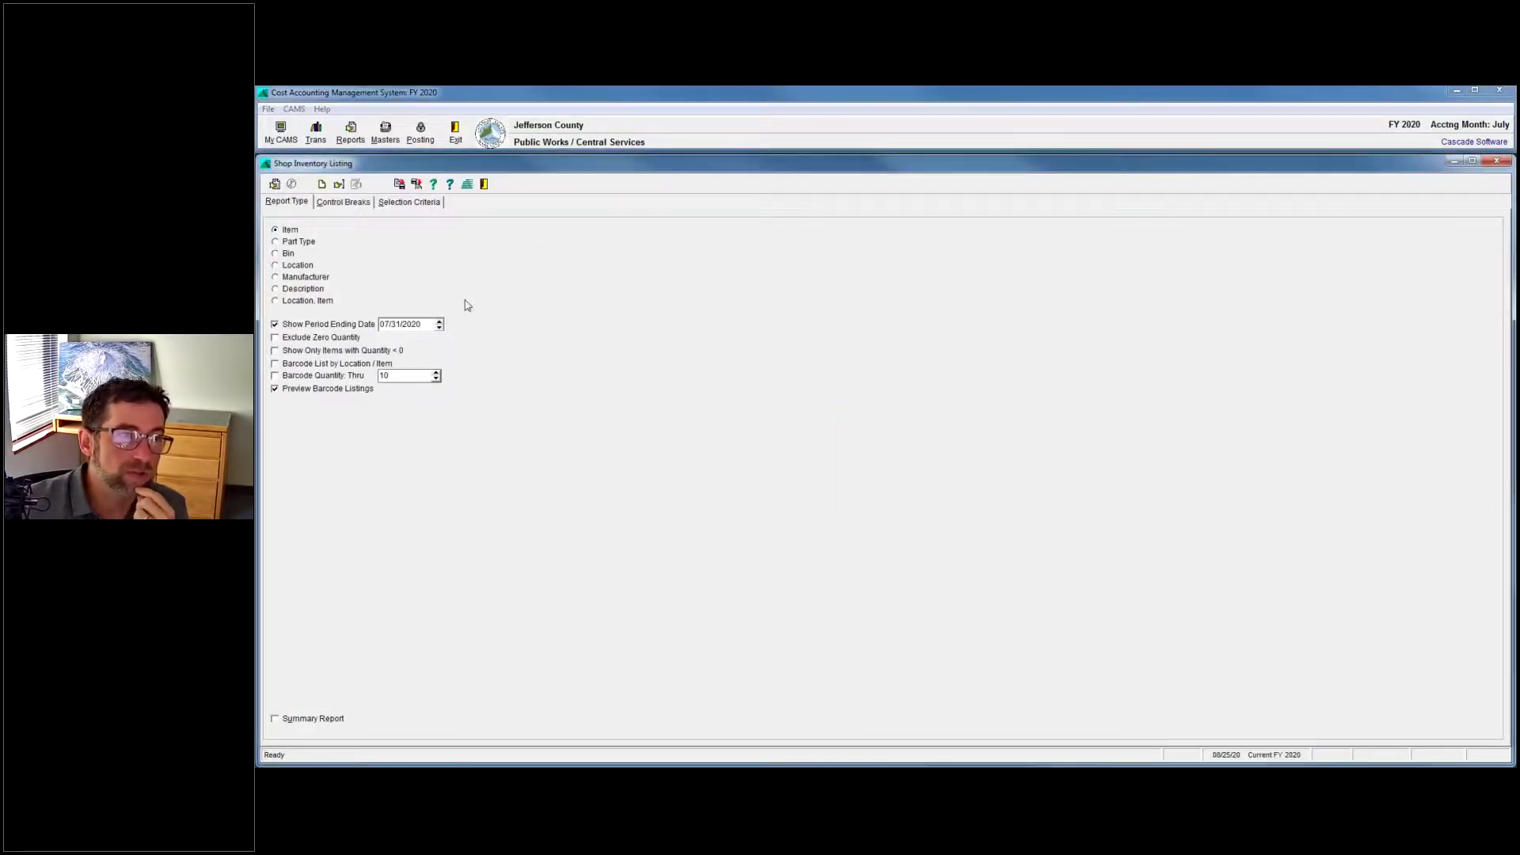
Turn off barcode previews, add the Actual Count column, and drop Current Value and Substitute Part.
left_click(276, 390)
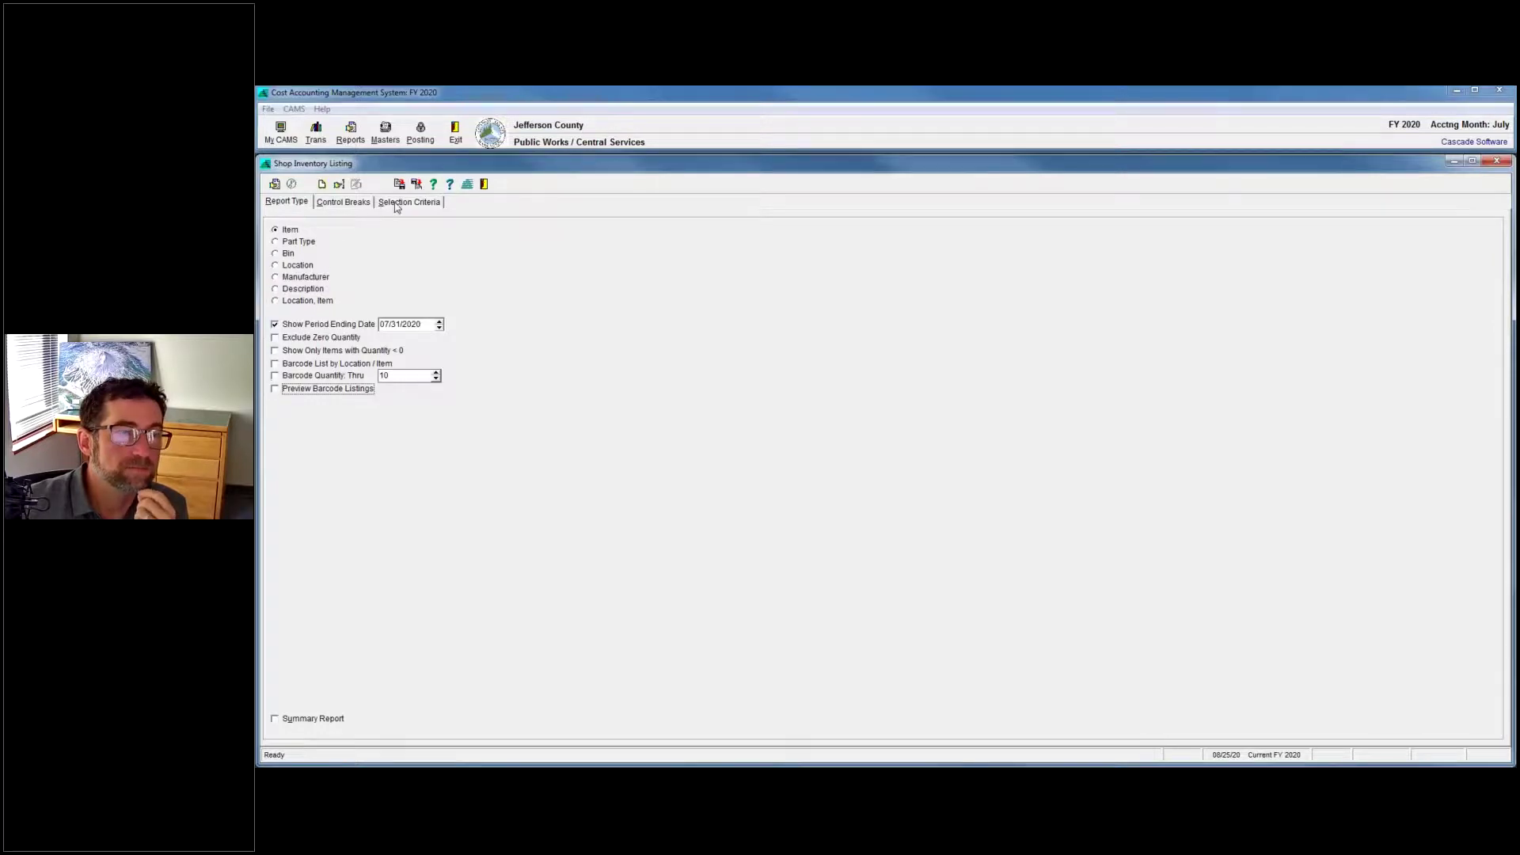
left_click(339, 184)
double_click(728, 326)
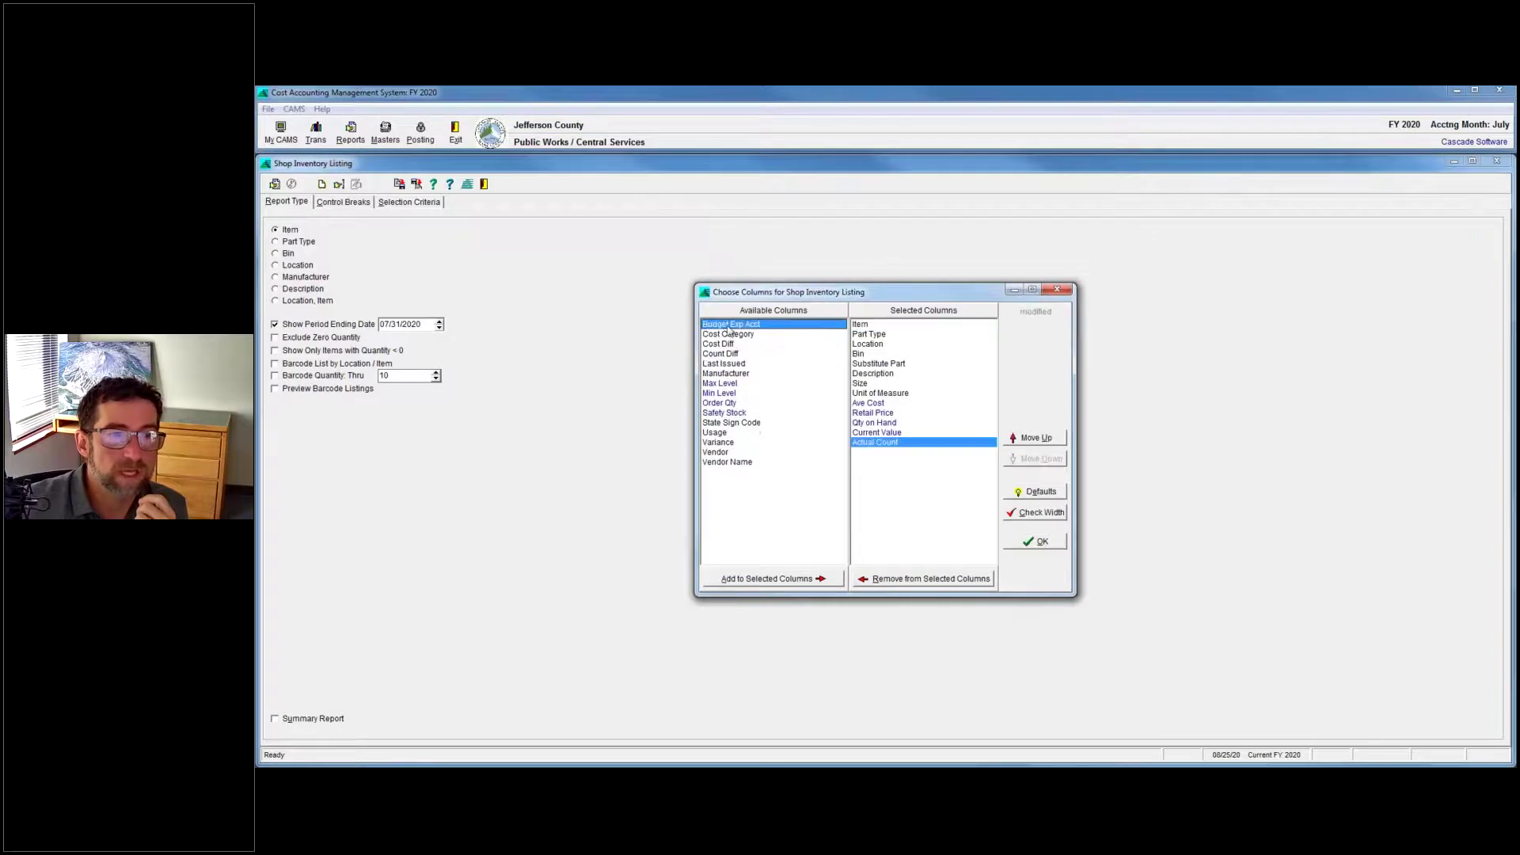
left_click(899, 432)
double_click(899, 432)
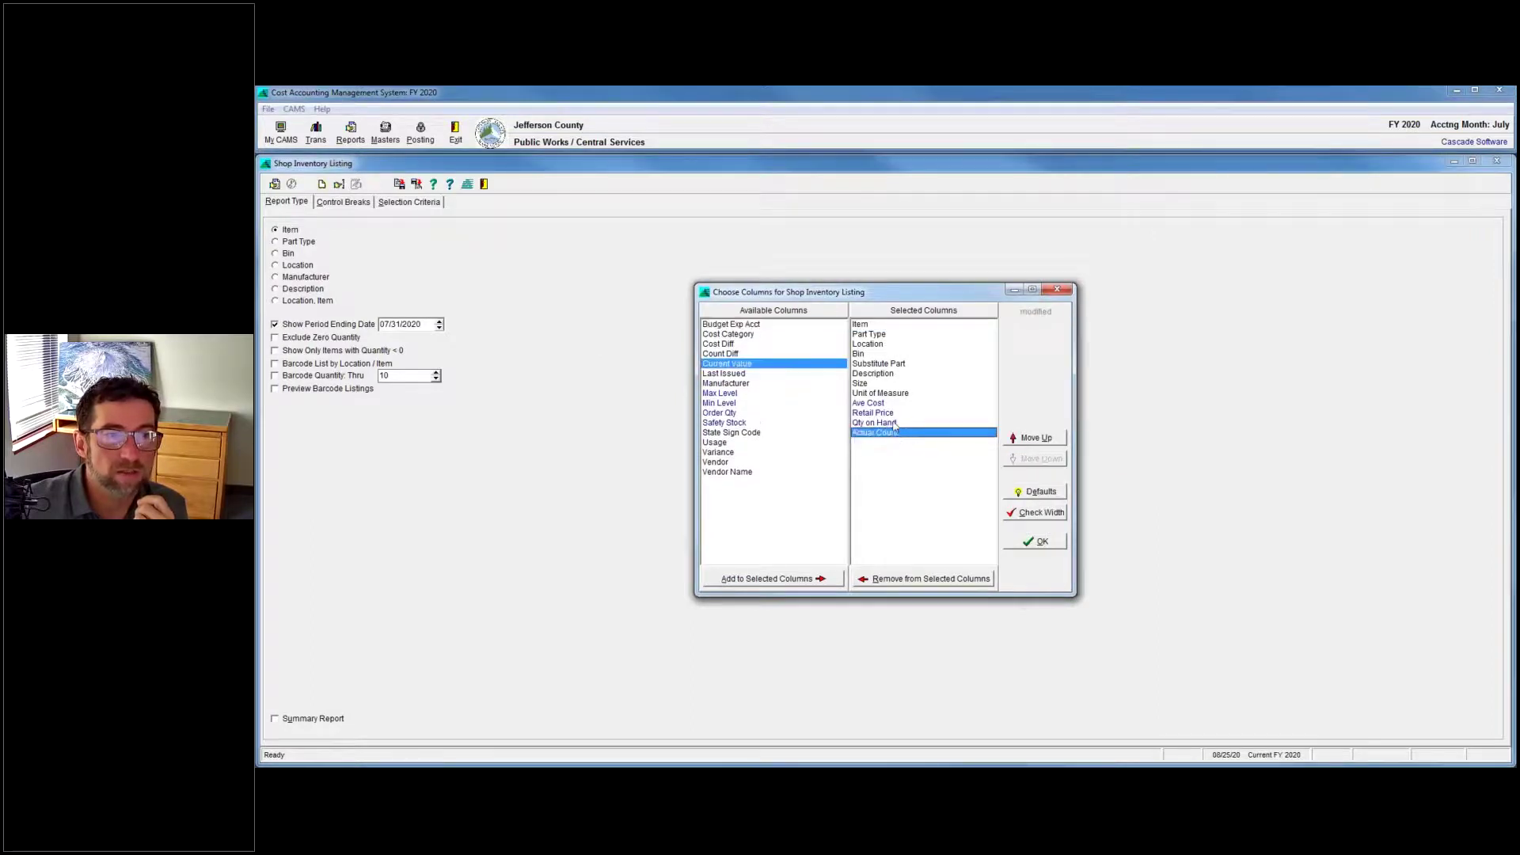
double_click(890, 363)
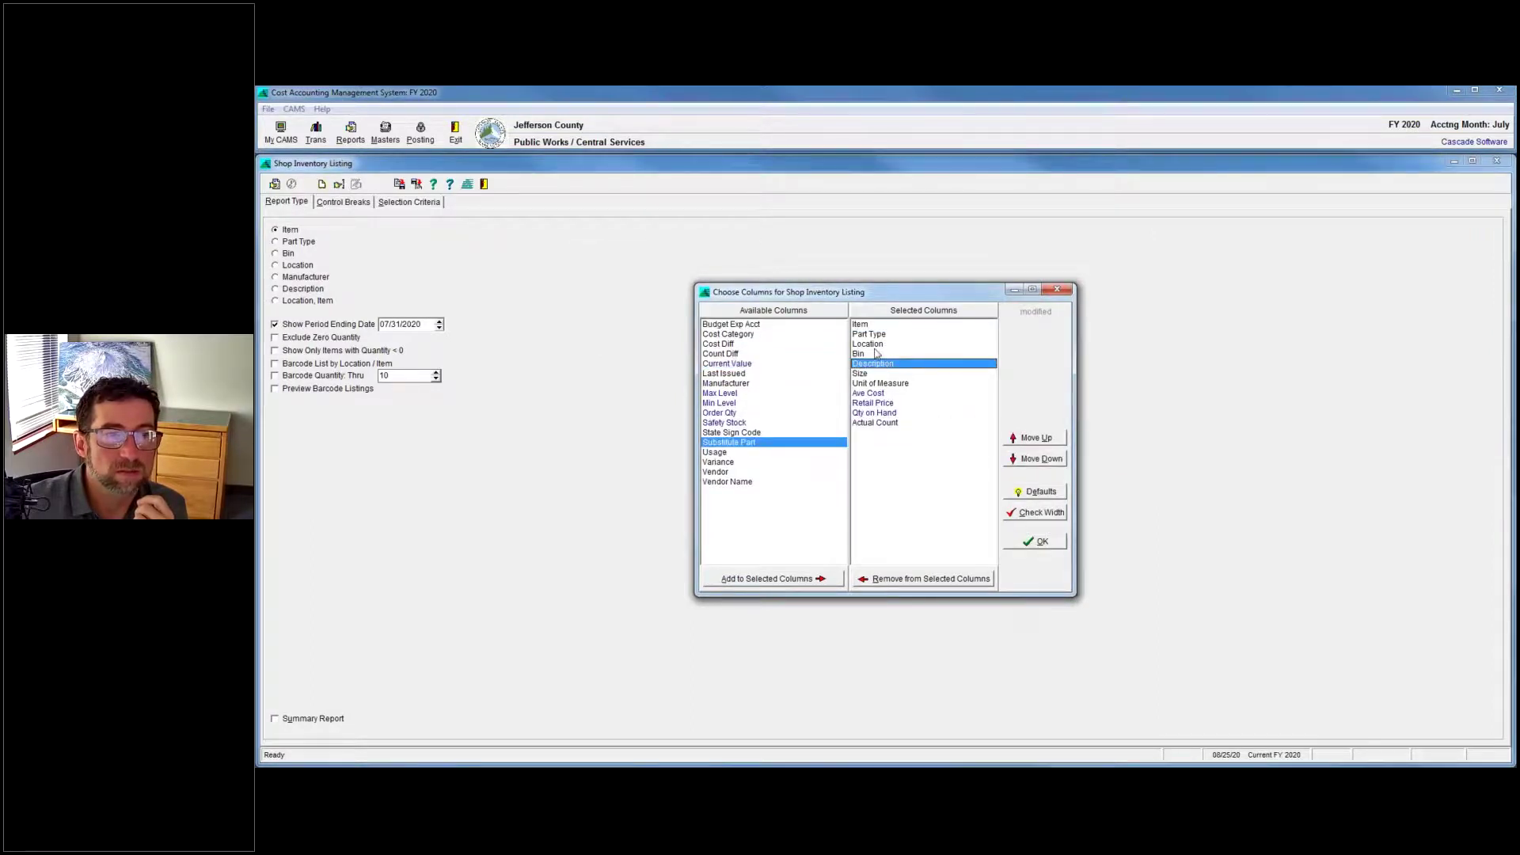
left_click(1039, 542)
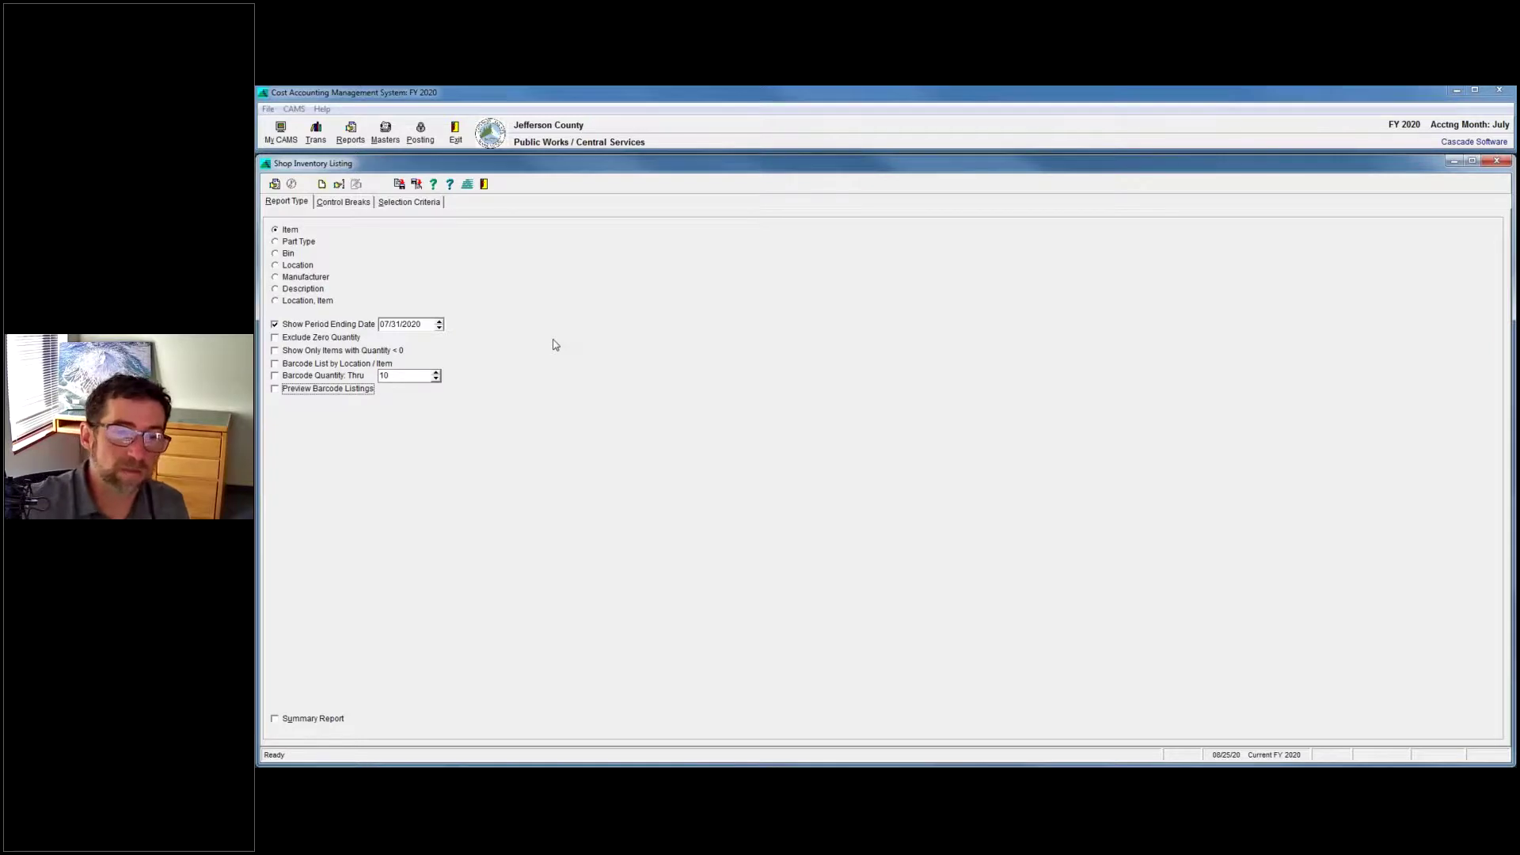
Run the Shop Inventory Listing and zoom the report preview in twice.
left_click(274, 185)
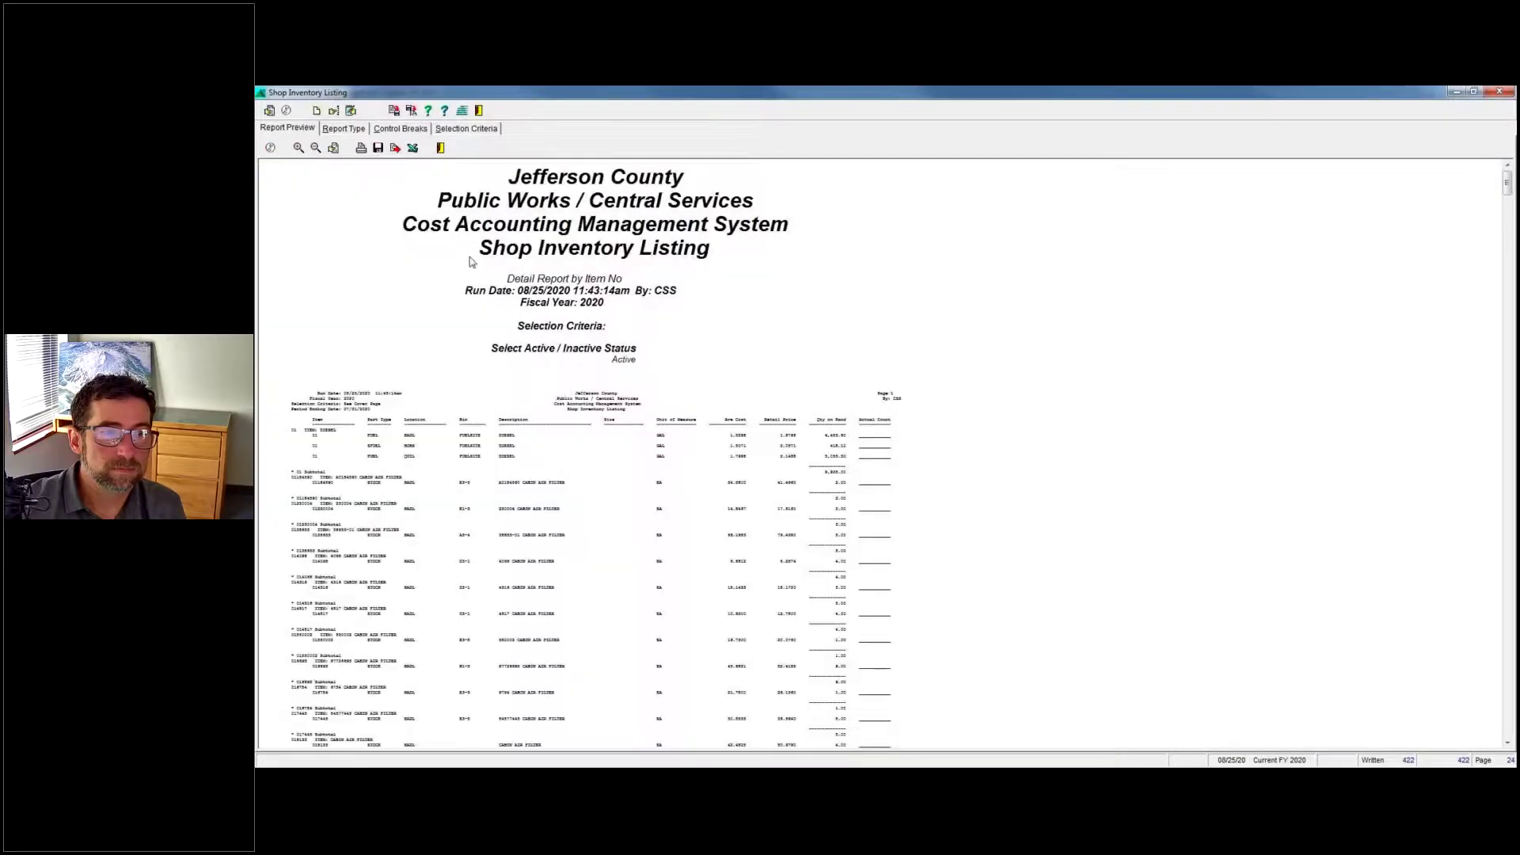
left_click(298, 149)
left_click(298, 148)
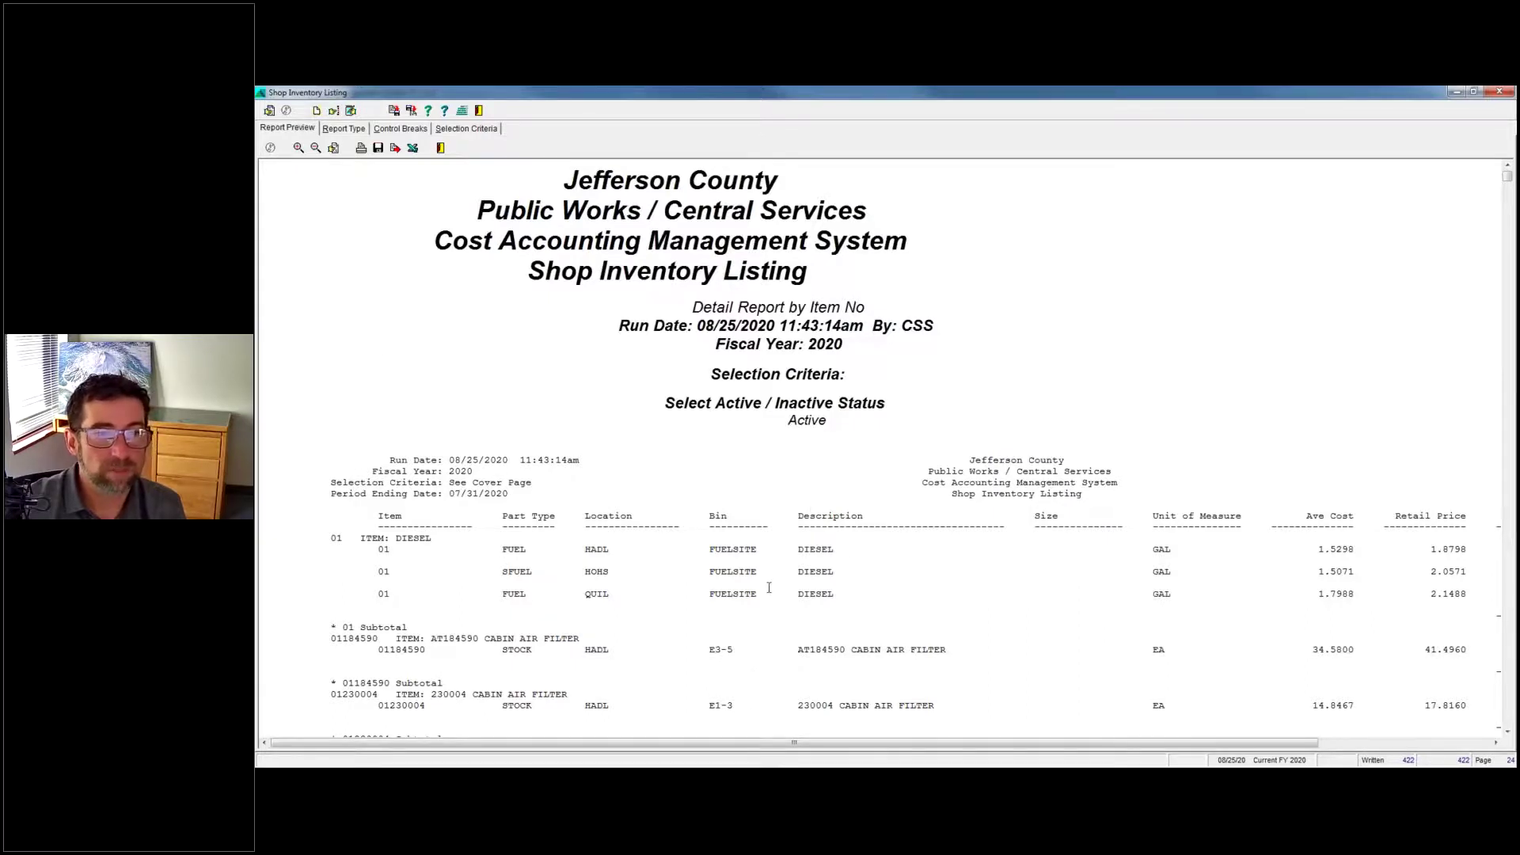
Rerun the listing as a Detail Report by Bin, review the preview, and return to item 13001.
left_click(333, 131)
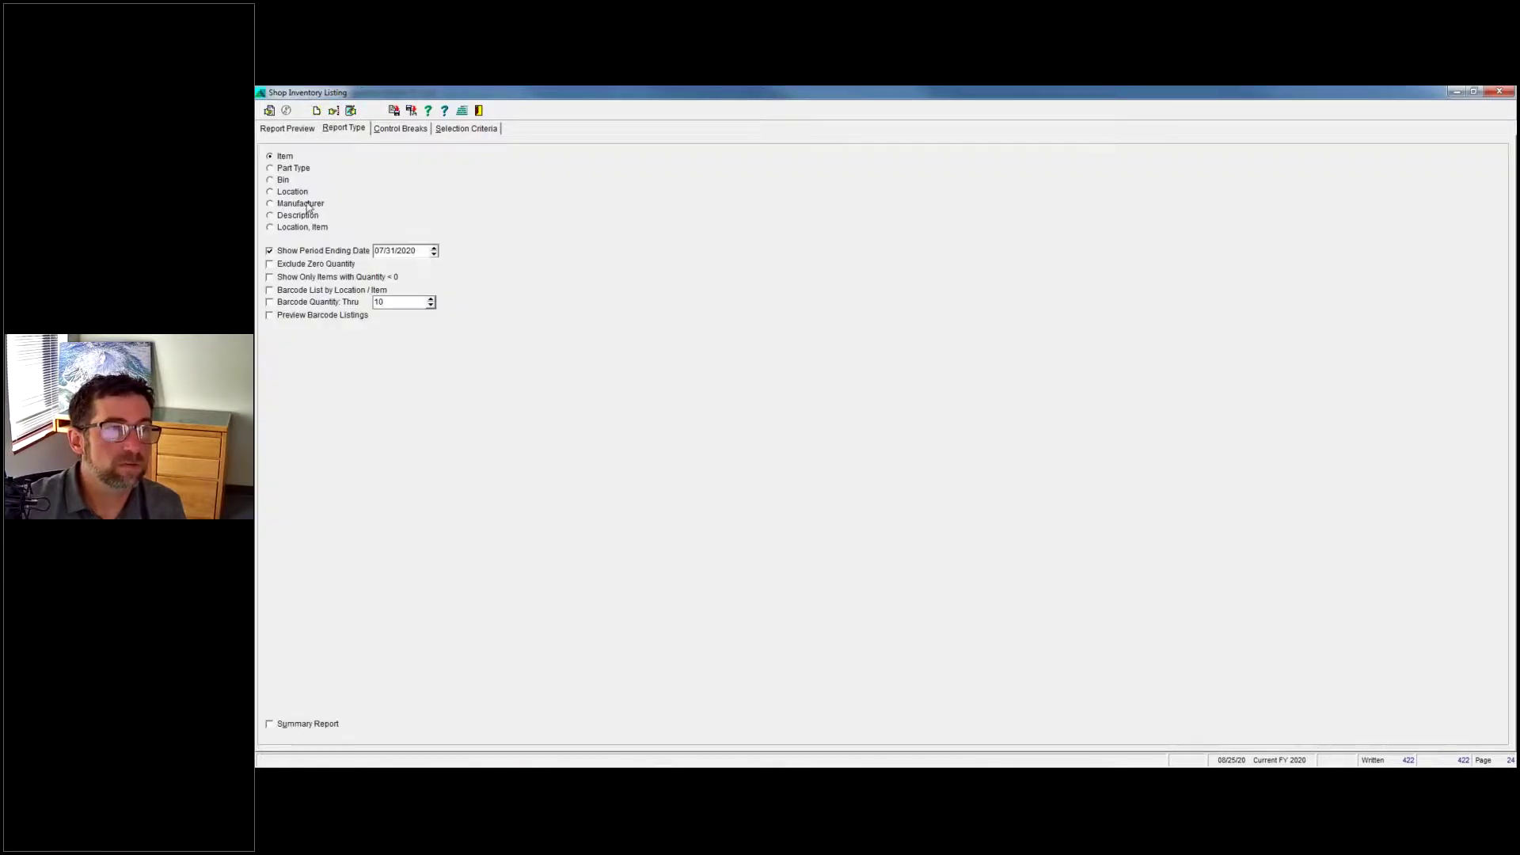
left_click(272, 181)
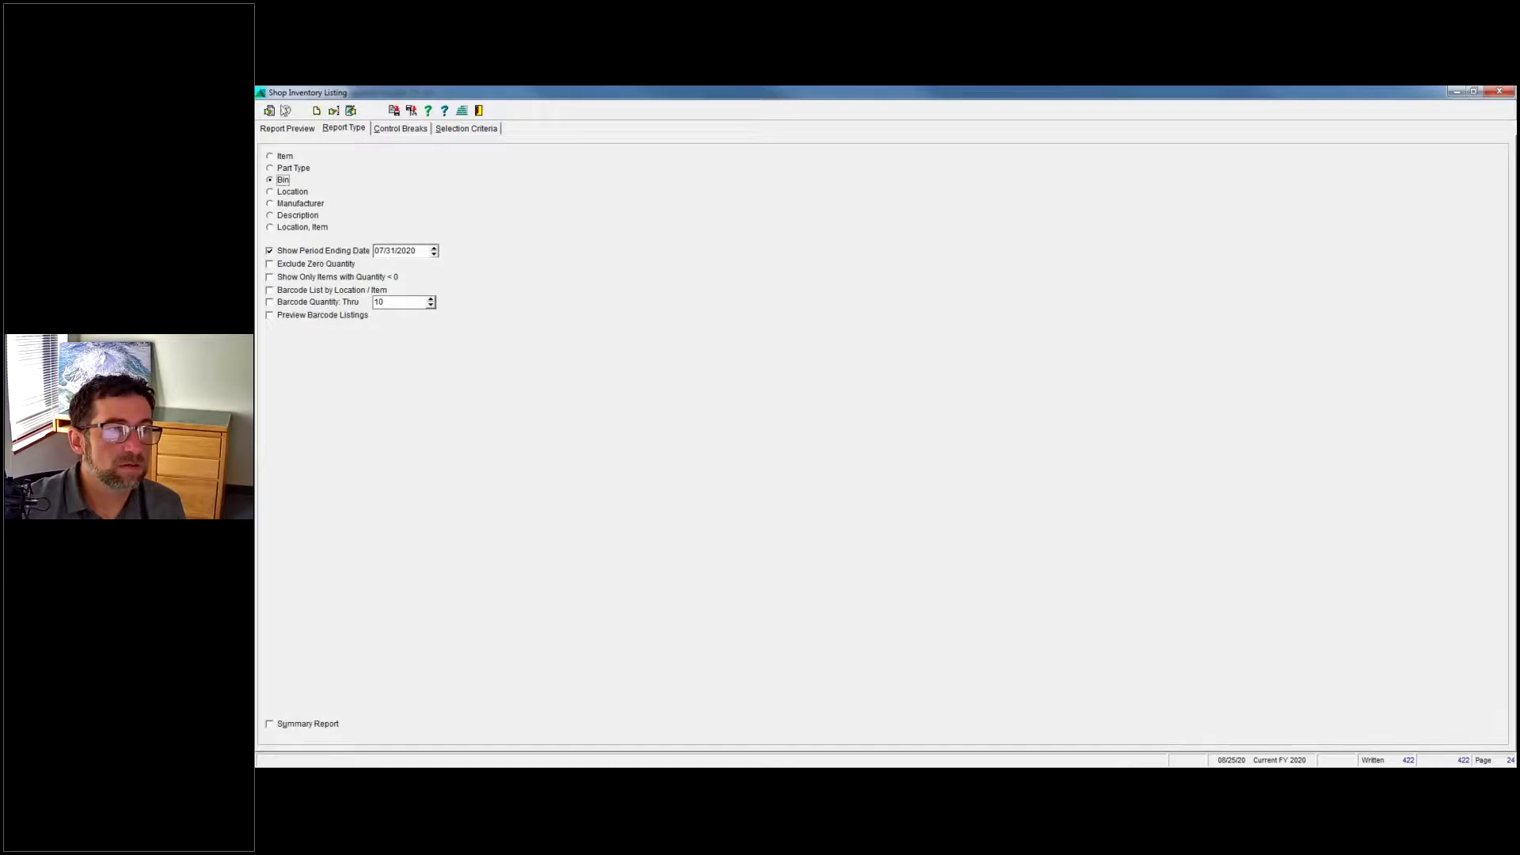
left_click(270, 111)
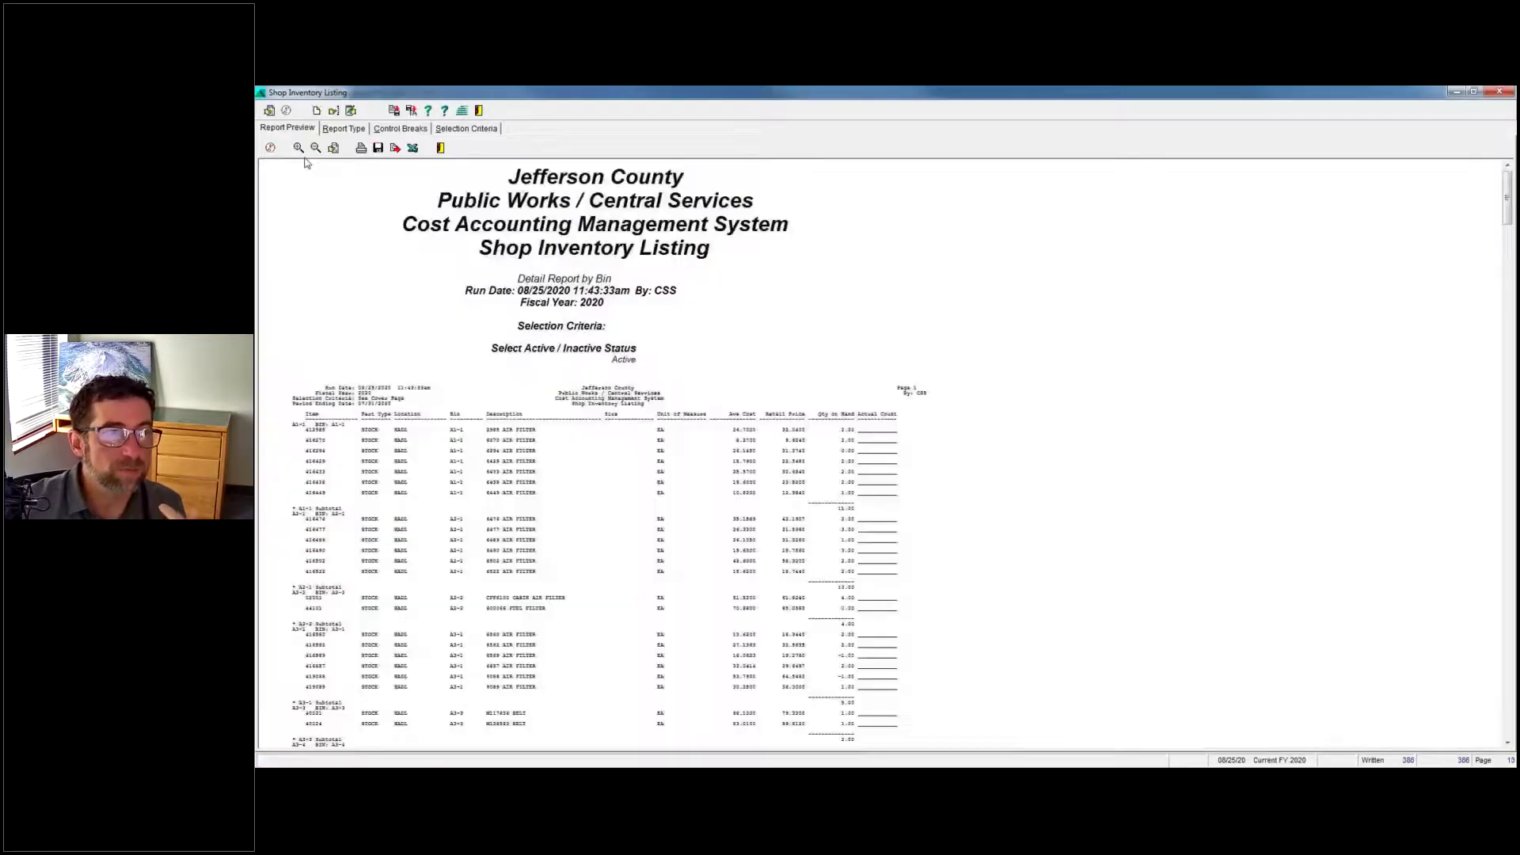
left_click(299, 149)
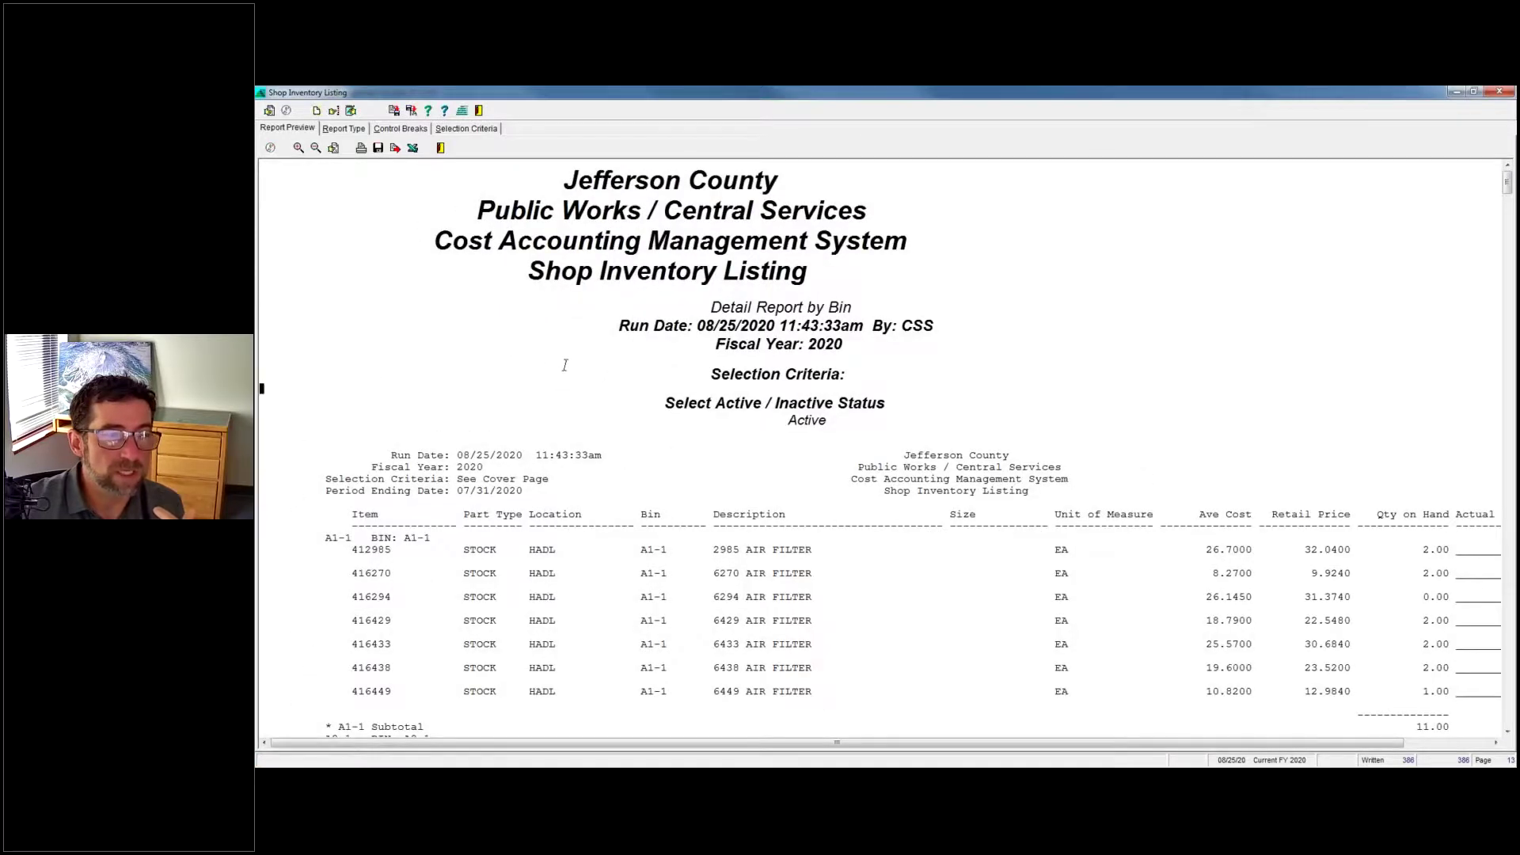
scroll(391, 369, "down", 2)
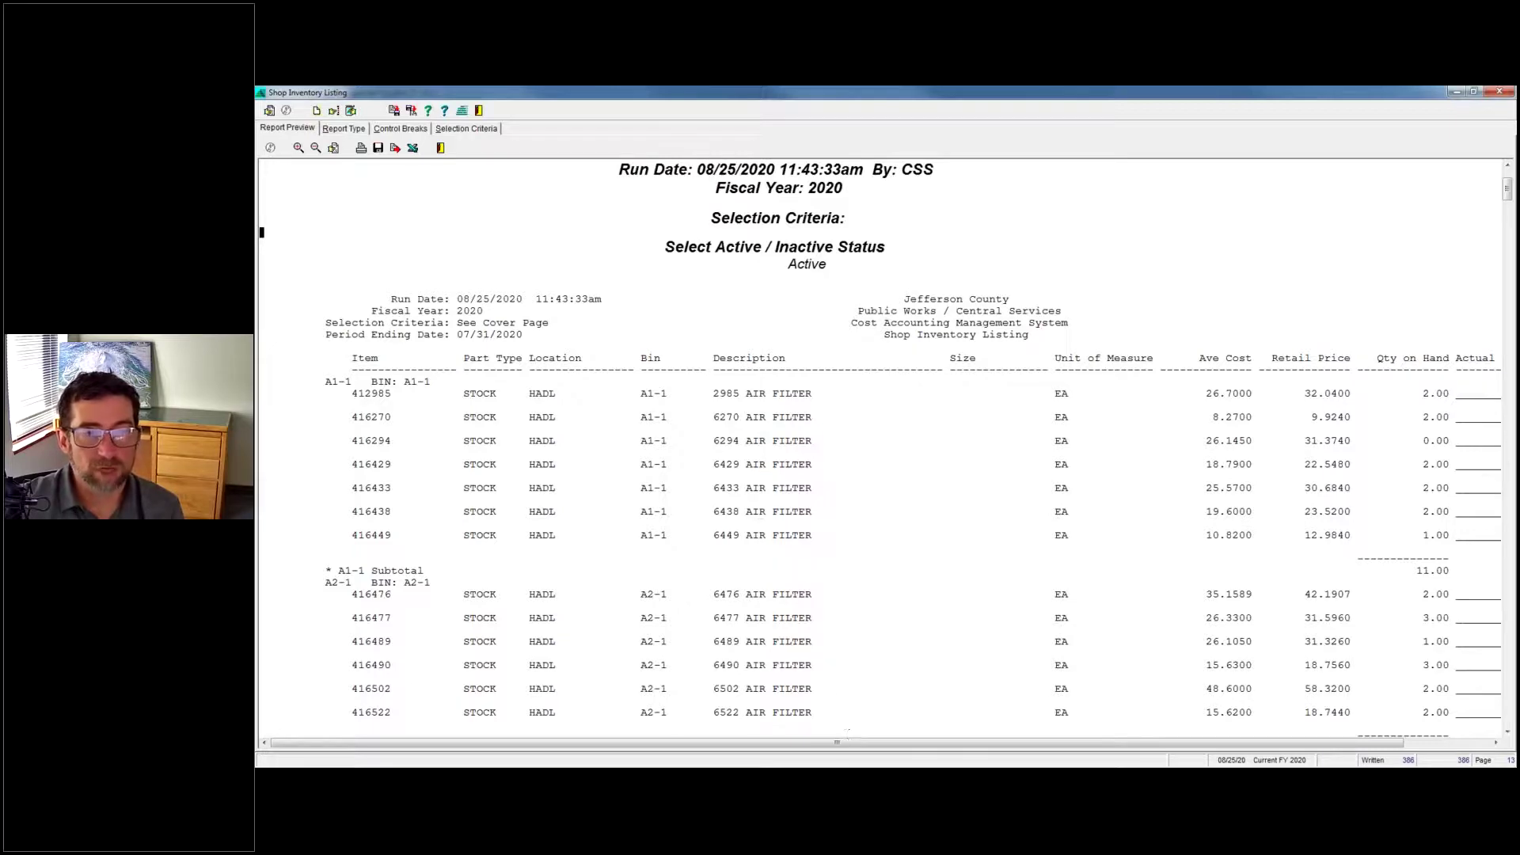
scroll(1193, 435, "up", 1)
scroll(1193, 435, "right", 3)
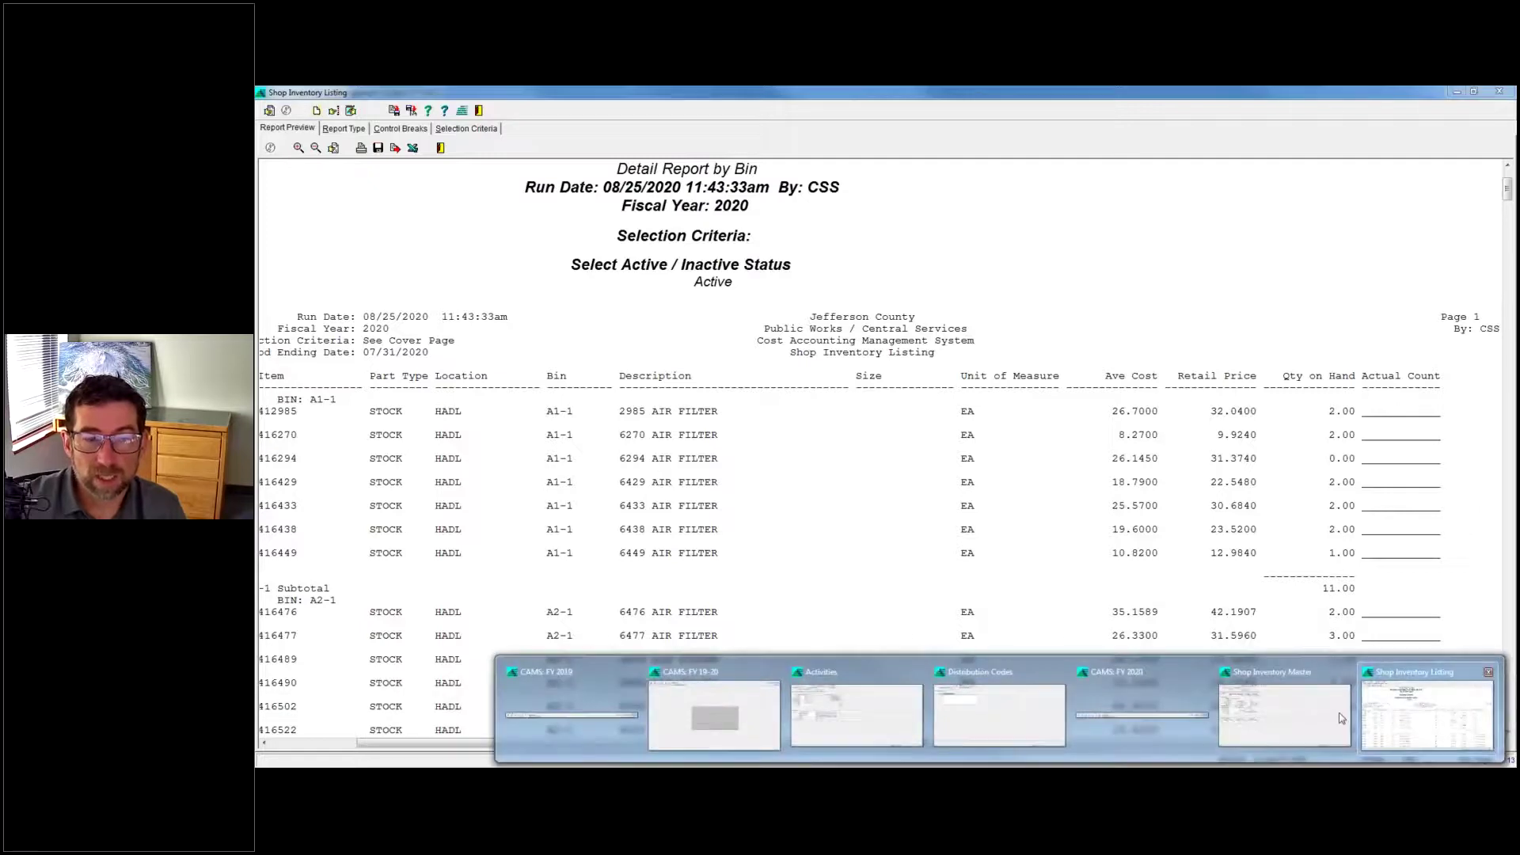
left_click(1294, 719)
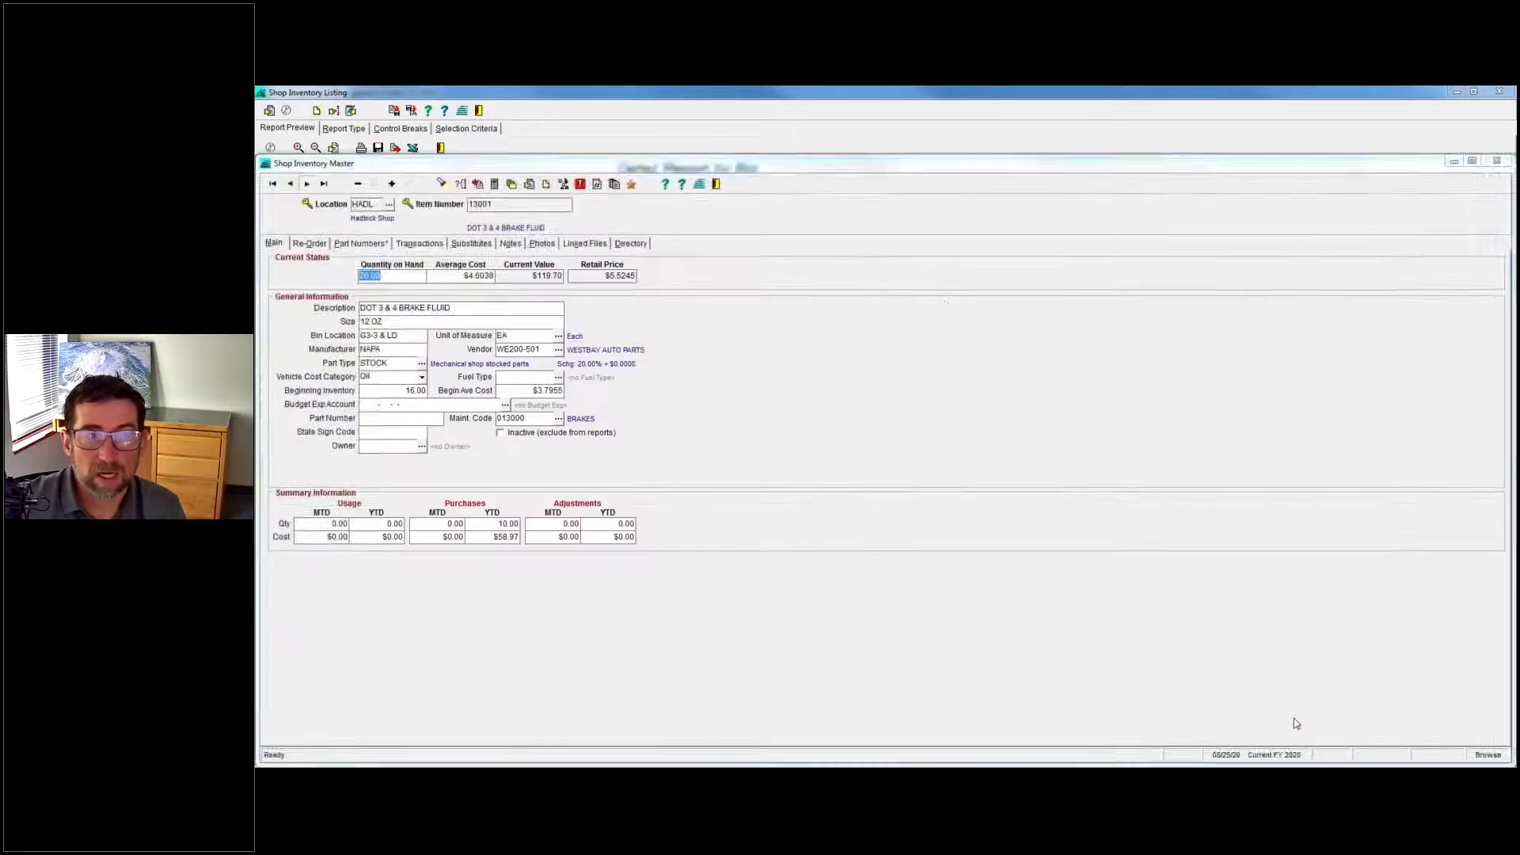
Start an Enter Adjustment for item 13001 at HADL, then return to the bin listing.
left_click(581, 185)
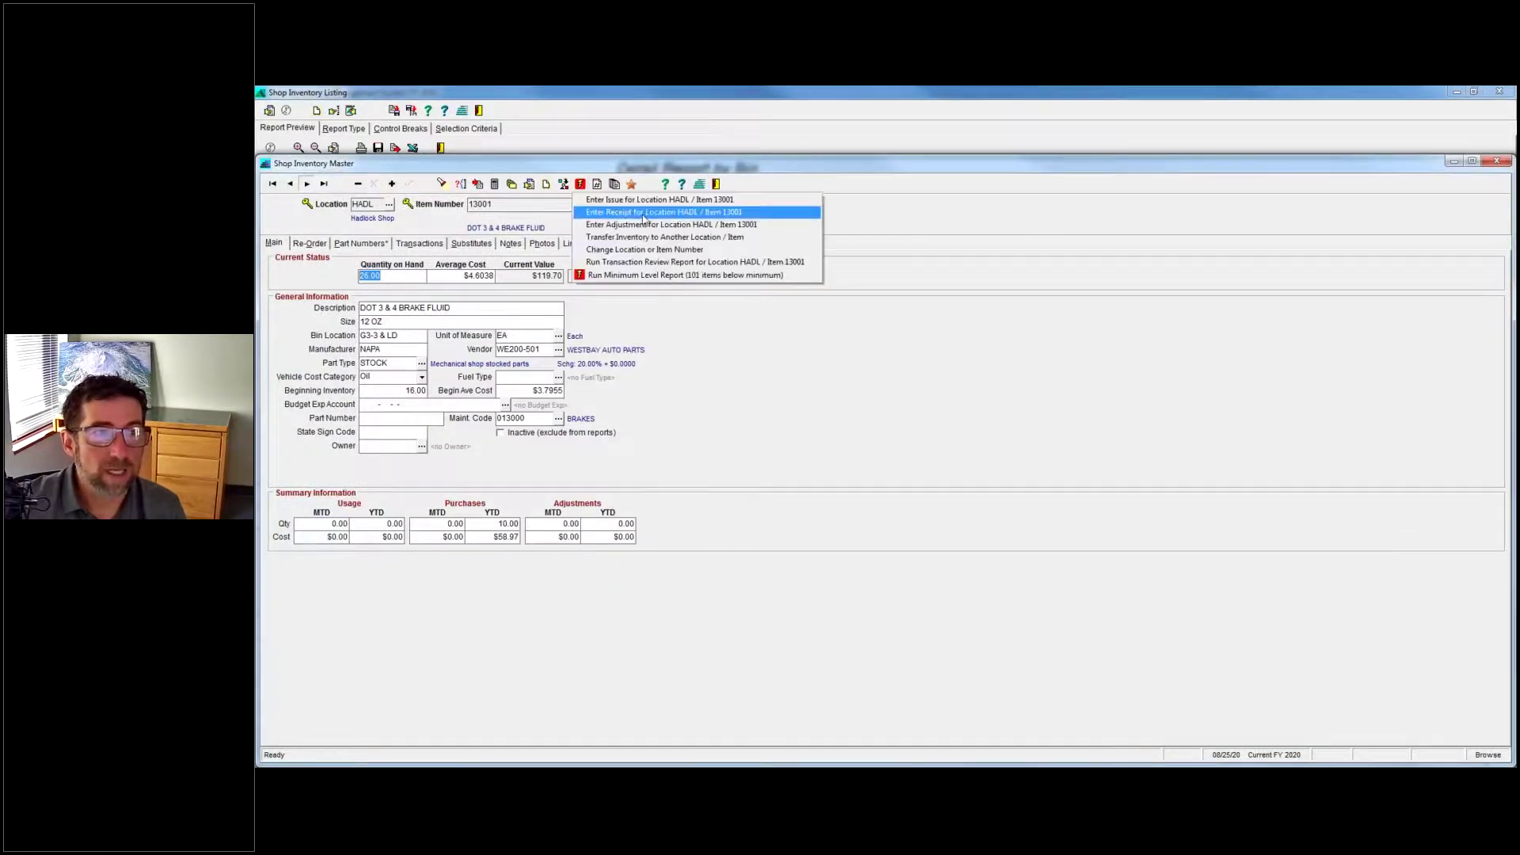
left_click(655, 226)
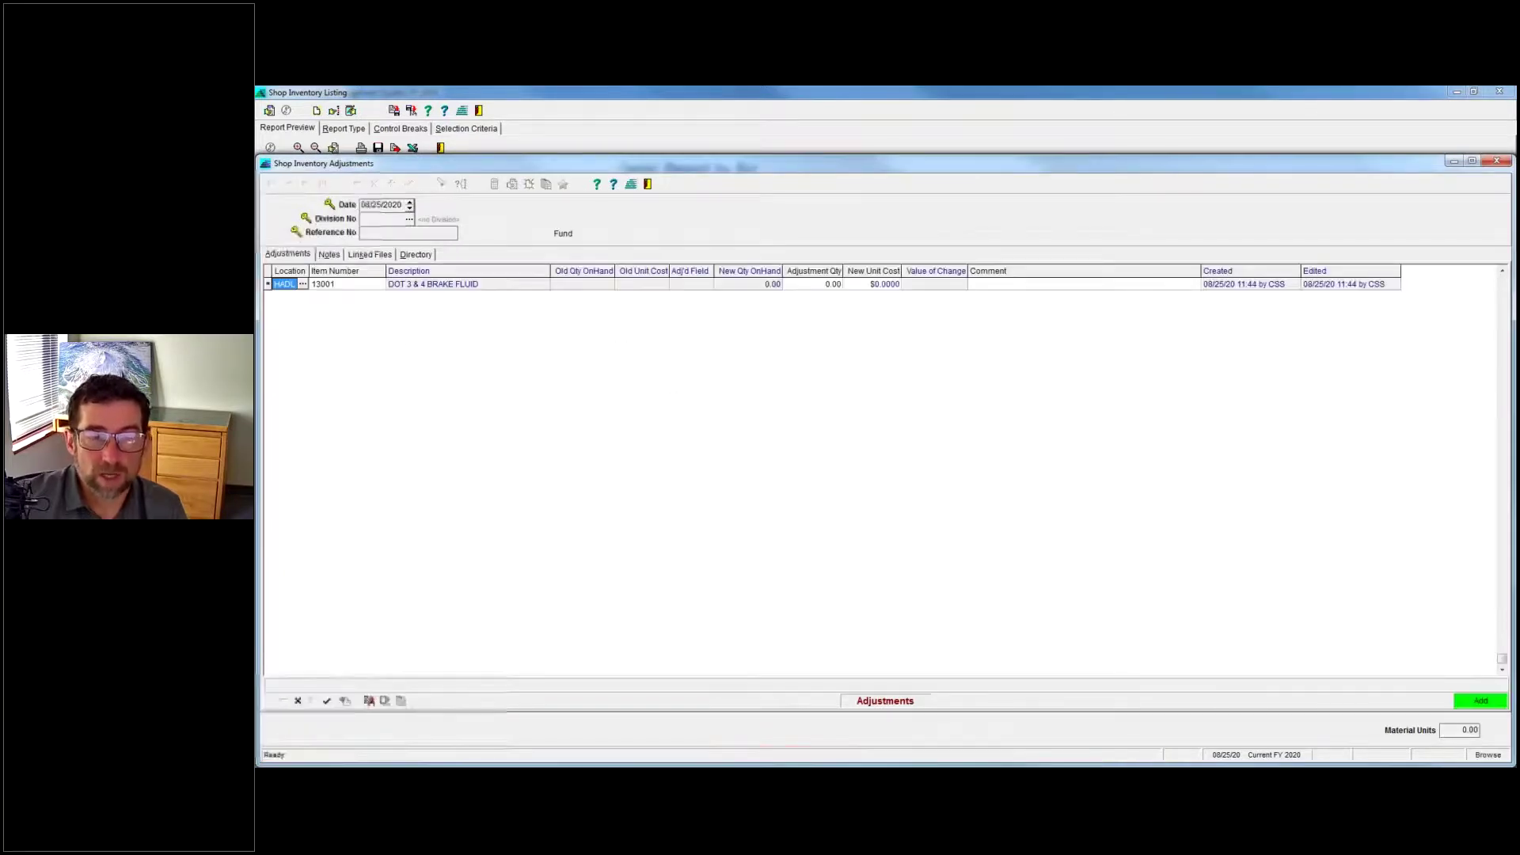
left_click(1291, 757)
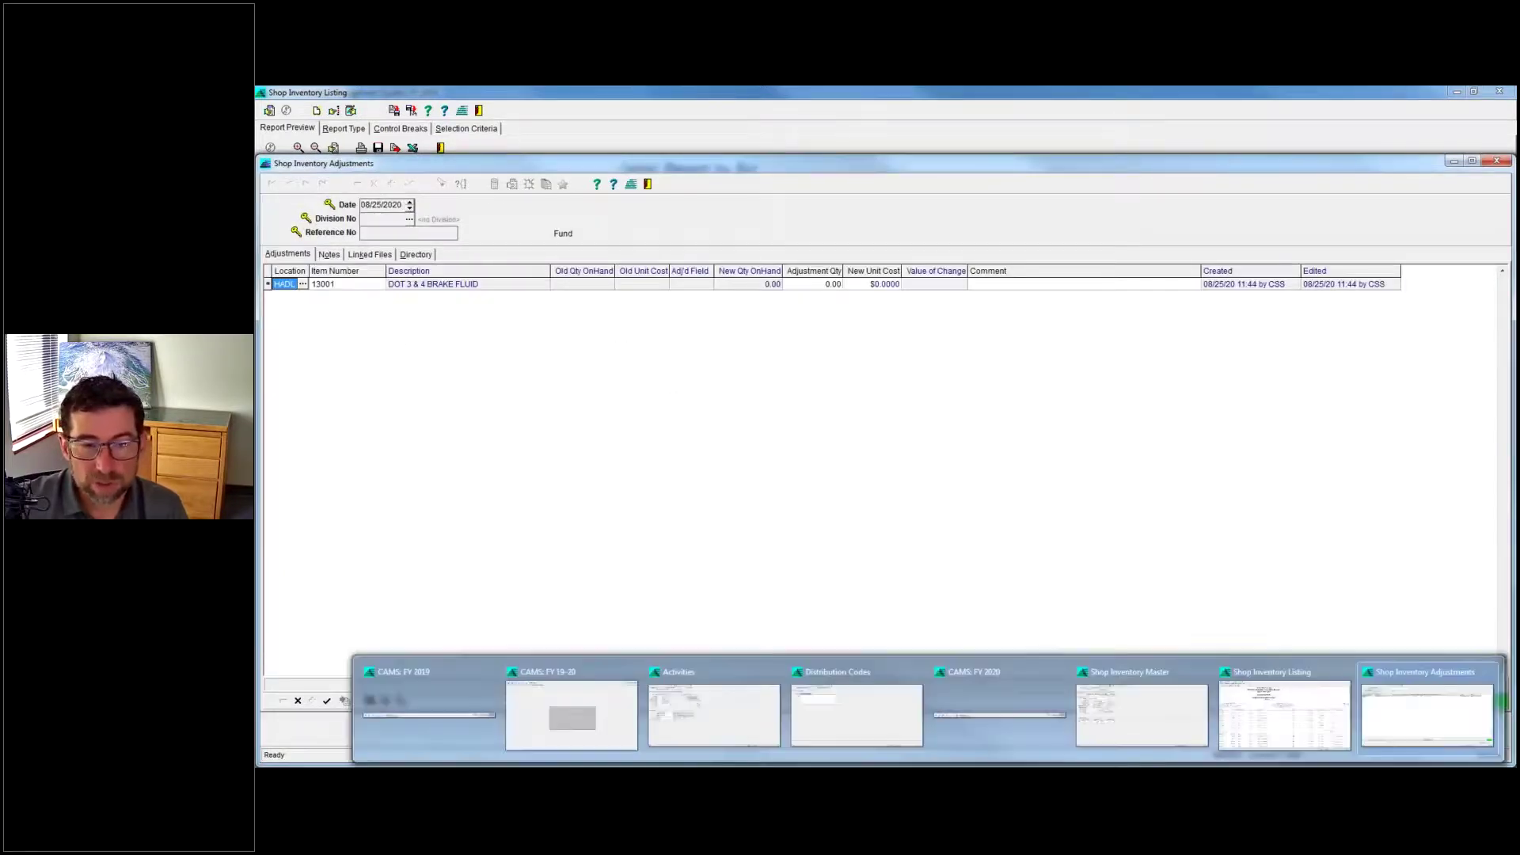
left_click(1292, 746)
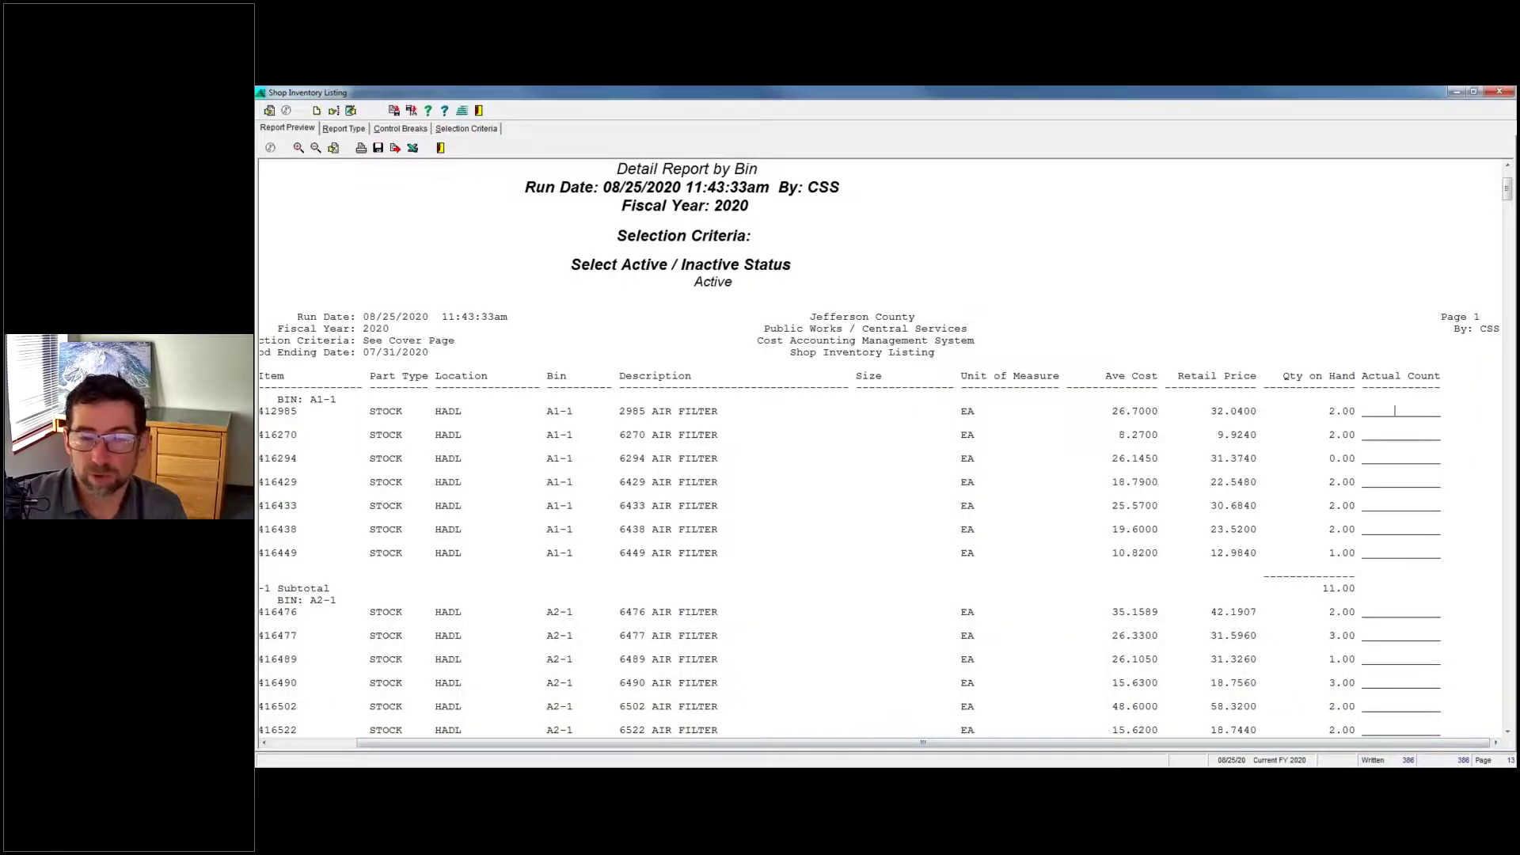
Return to the 13001 brake fluid record and highlight its 26.00 quantity on hand.
left_click(1291, 767)
left_click(1149, 716)
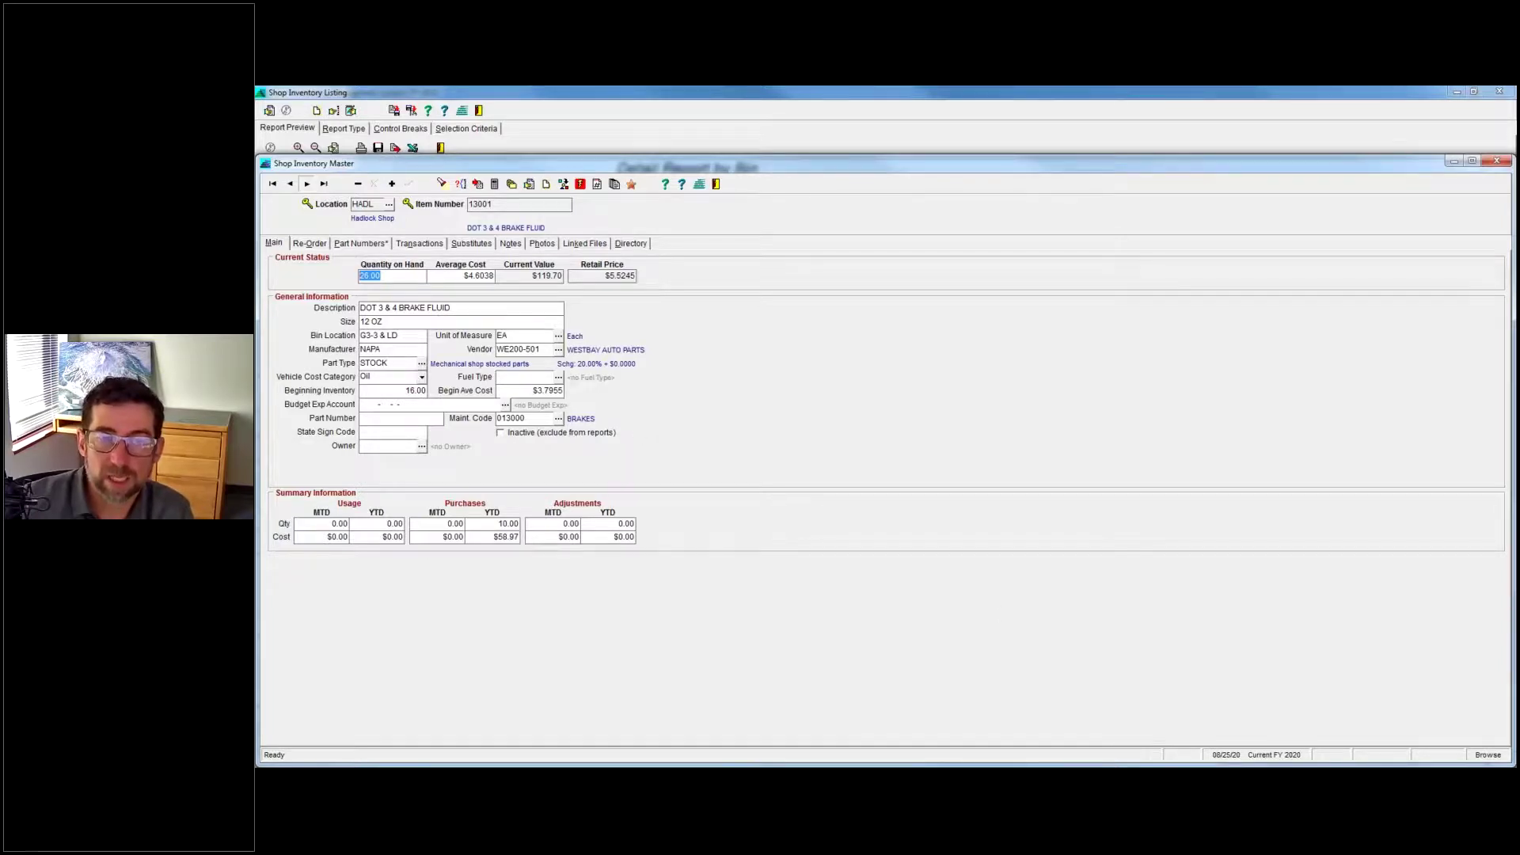
left_click(927, 768)
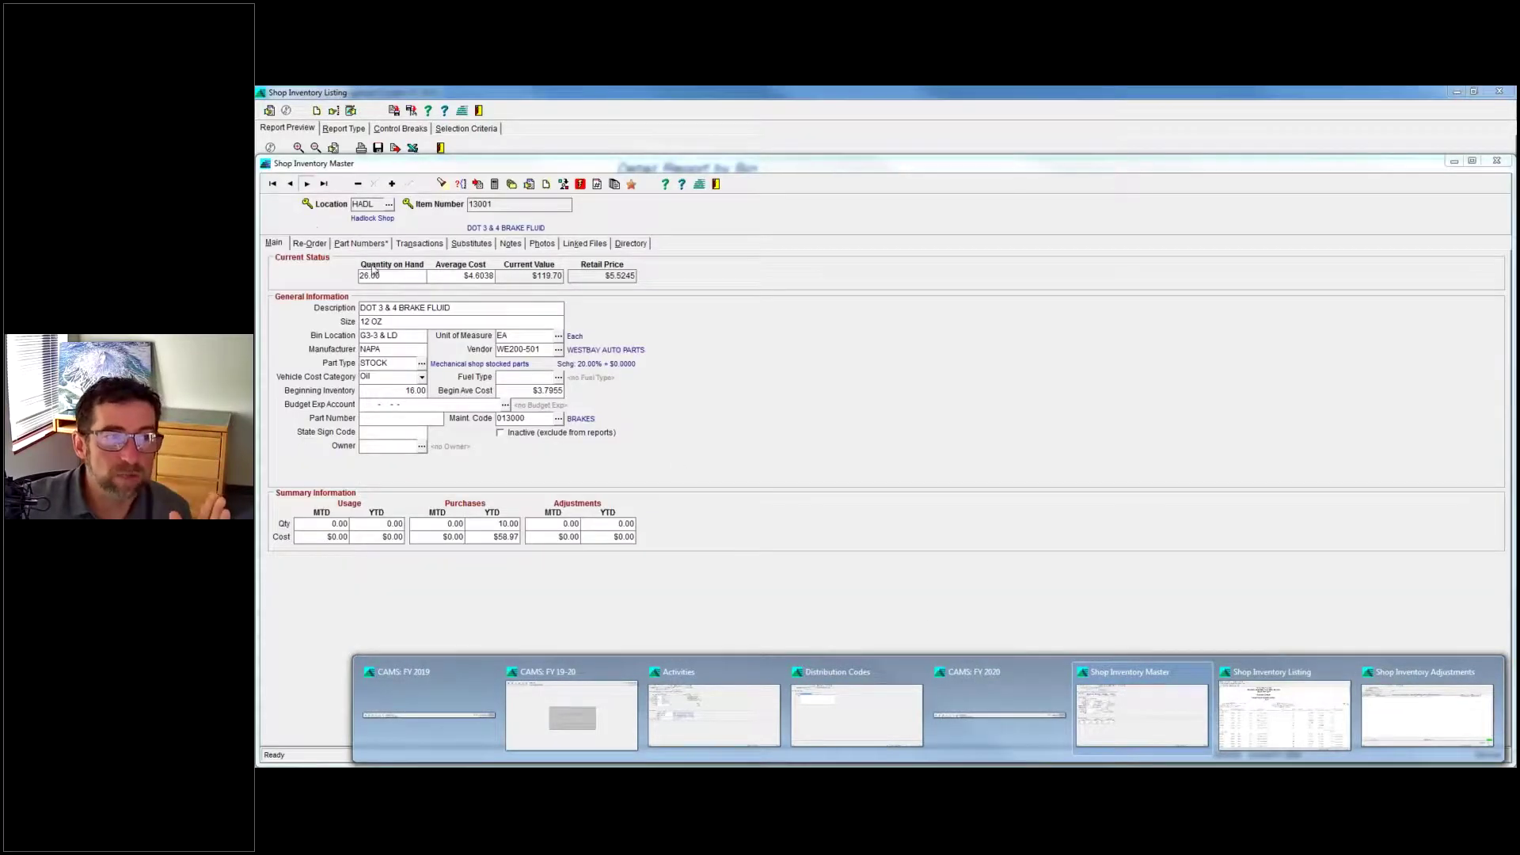
left_click(376, 271)
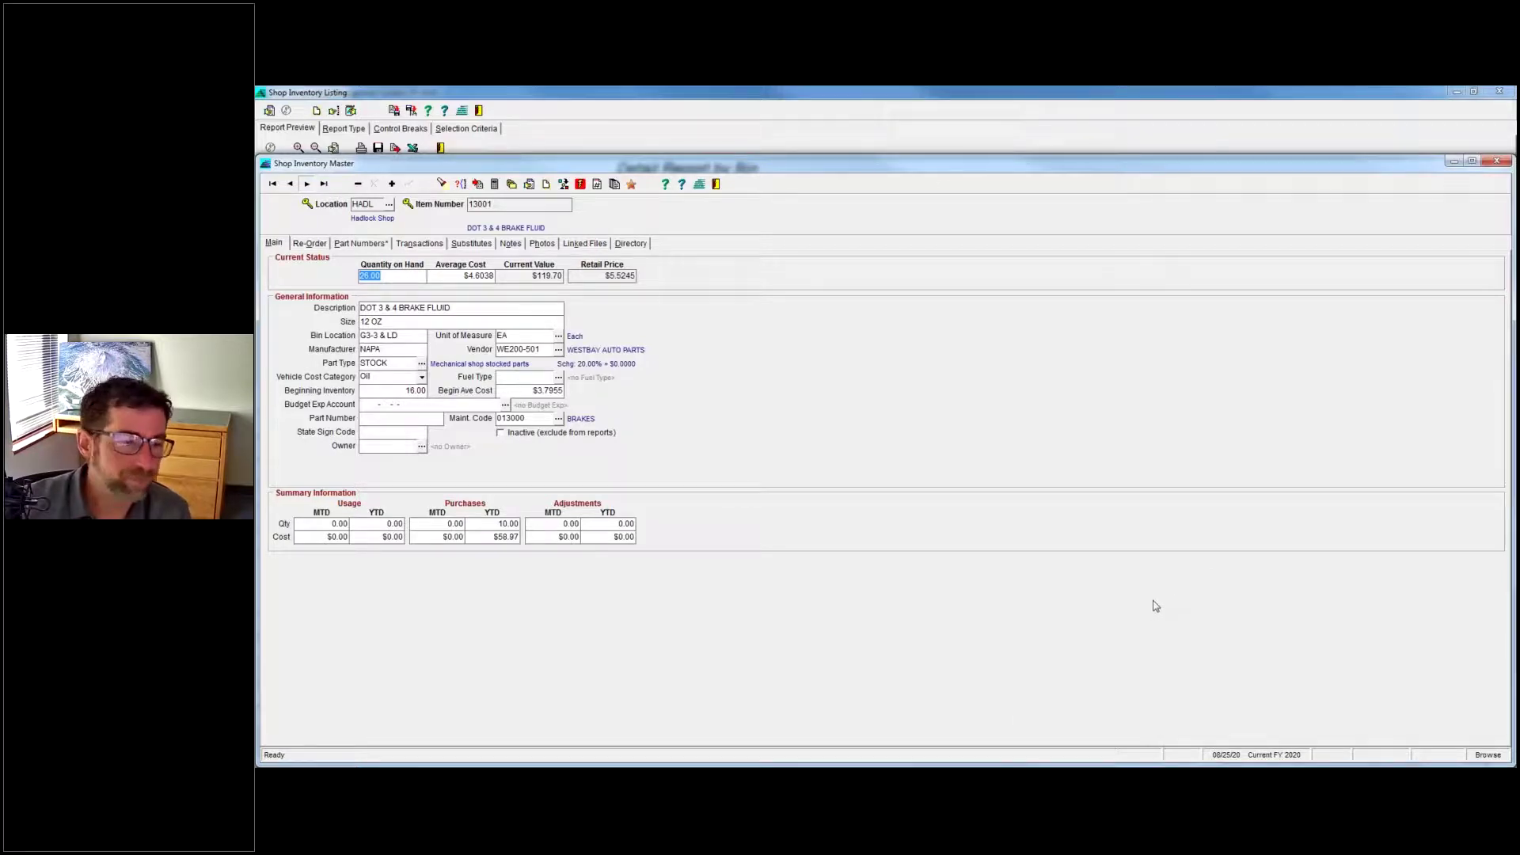
left_click_drag(408, 276, 284, 290)
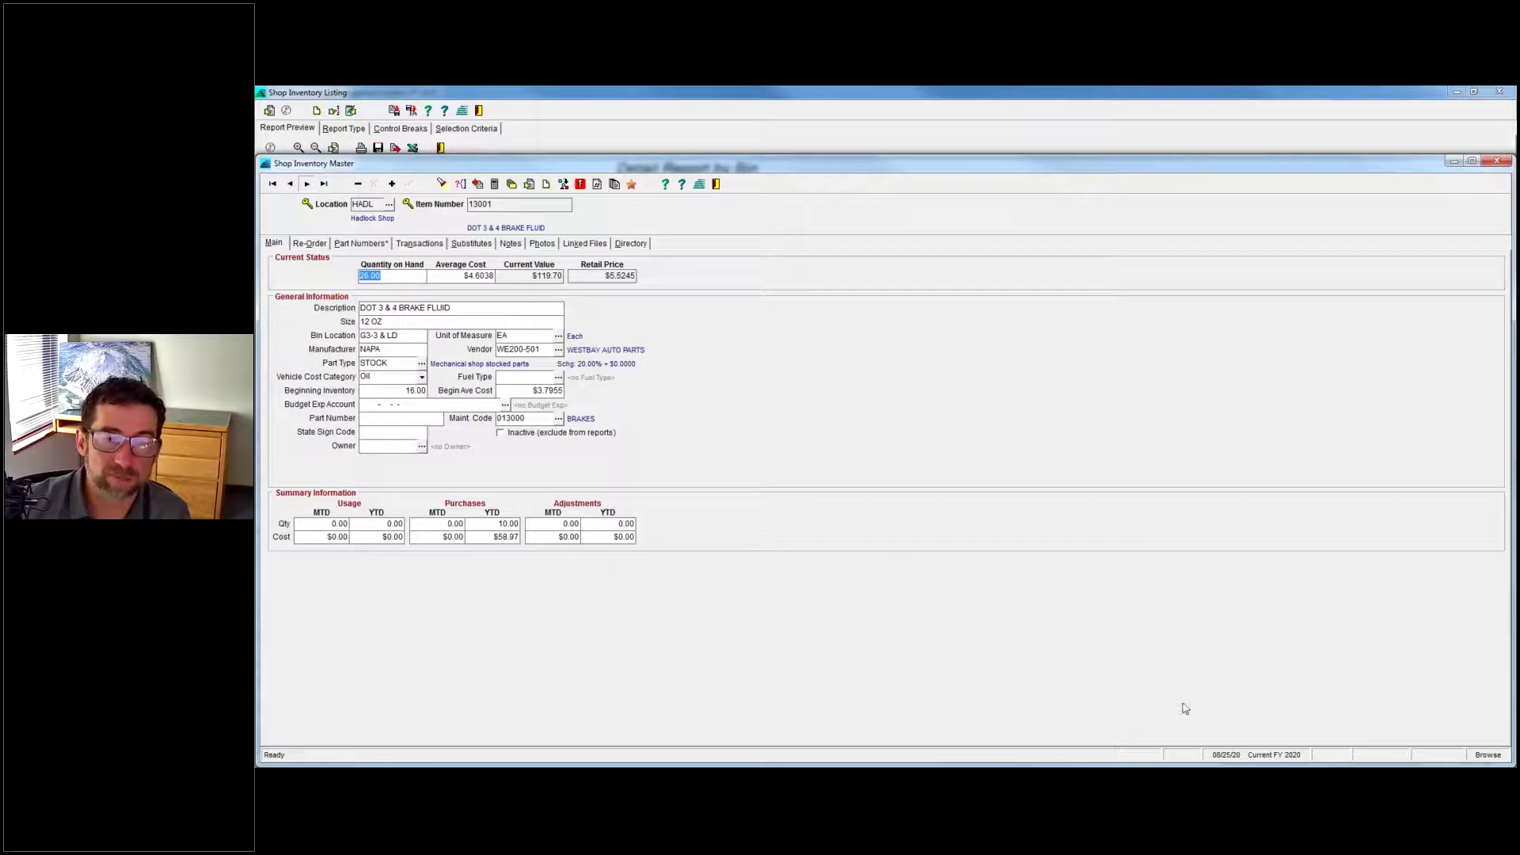
Switch to Shop Inventory Adjustments and inspect the Adjustment Qty and New Unit Cost cells.
mouse_move(1359, 754)
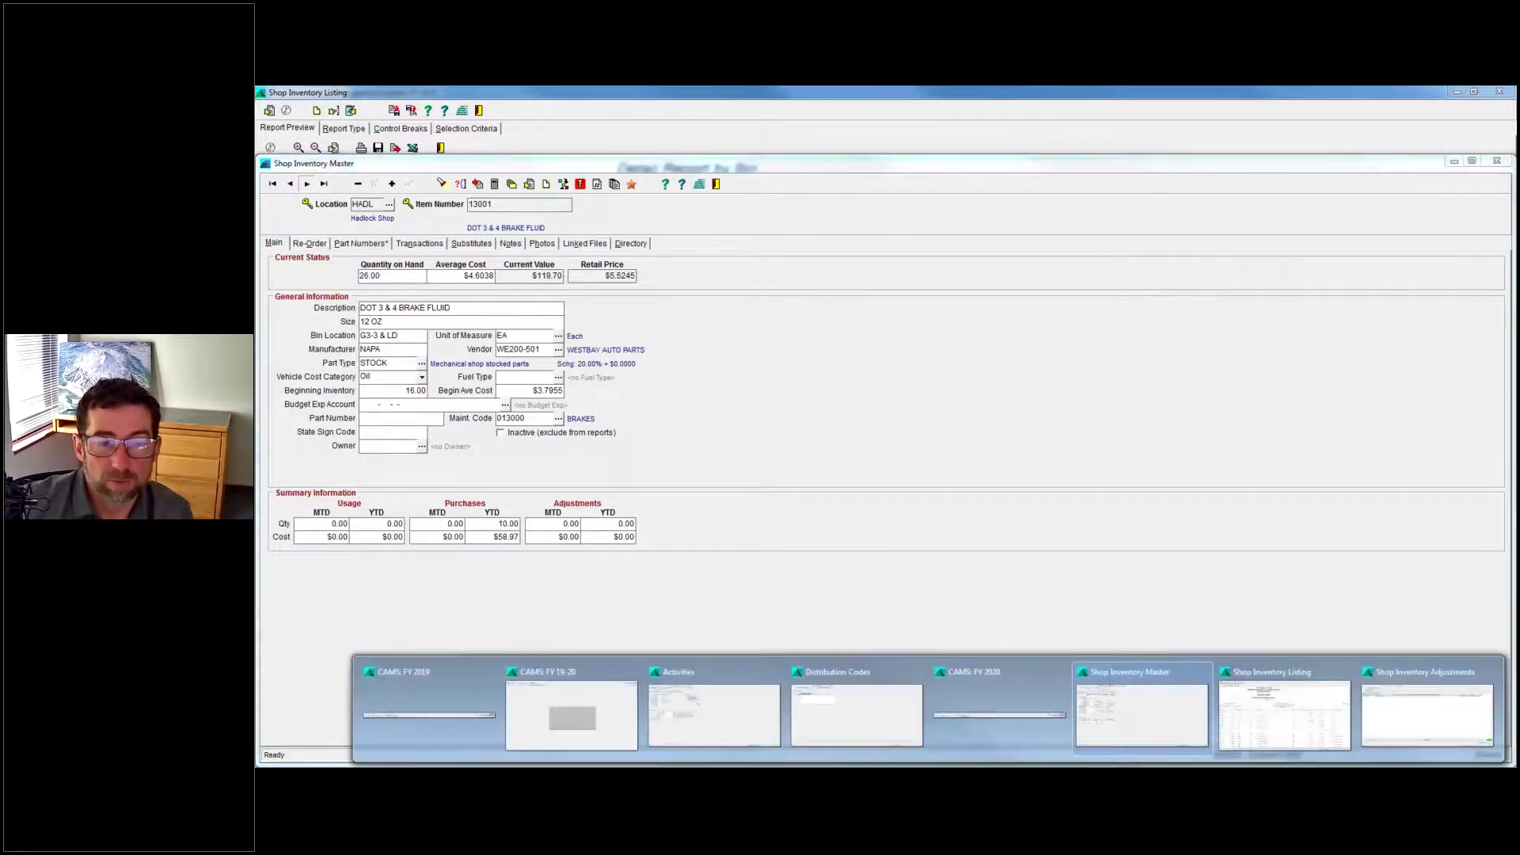
left_click(1425, 704)
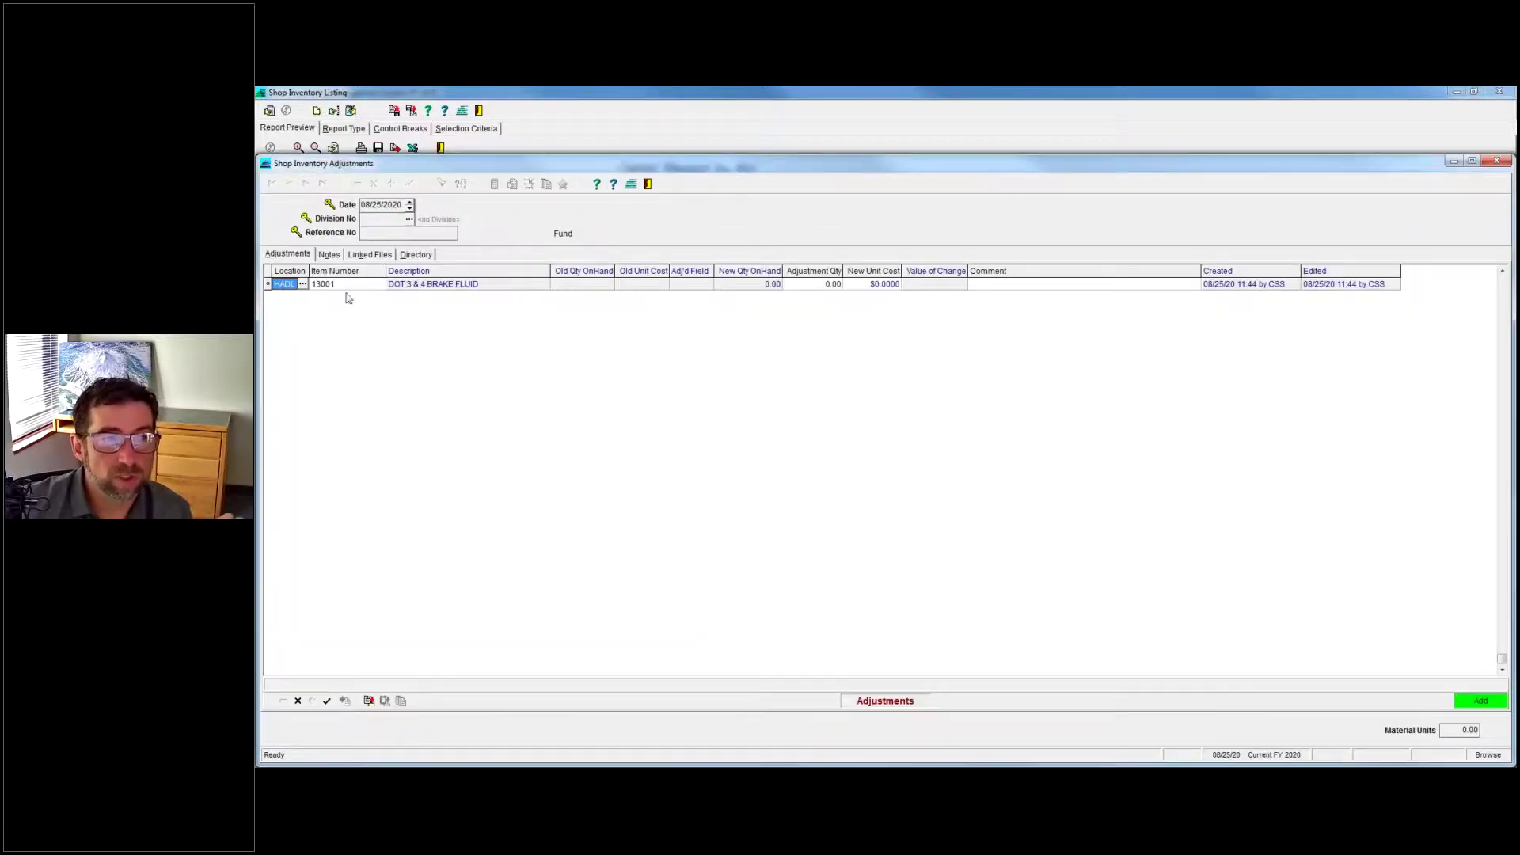
left_click(809, 287)
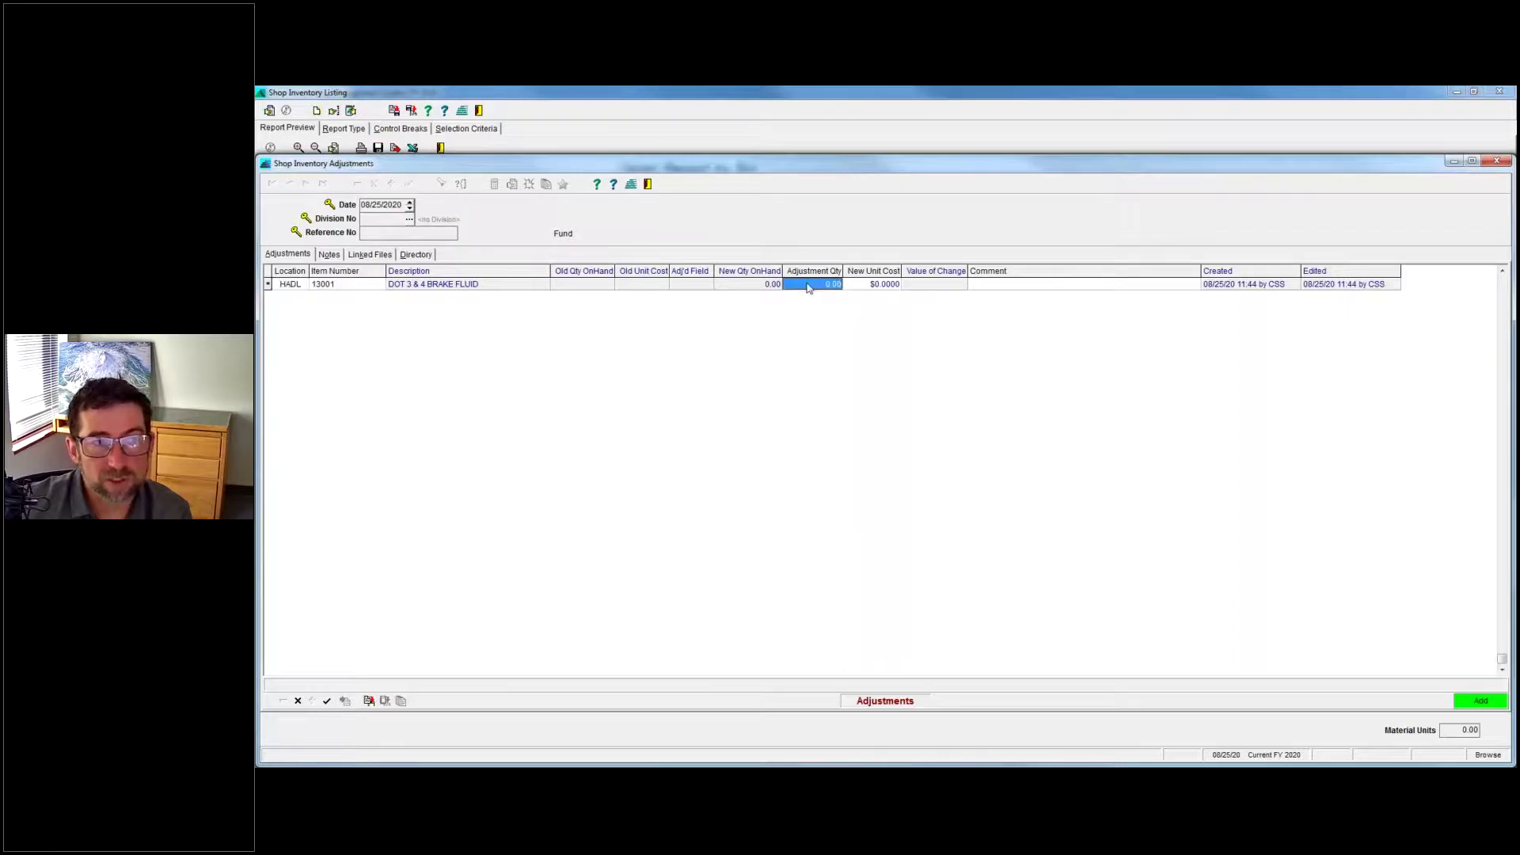
left_click(893, 287)
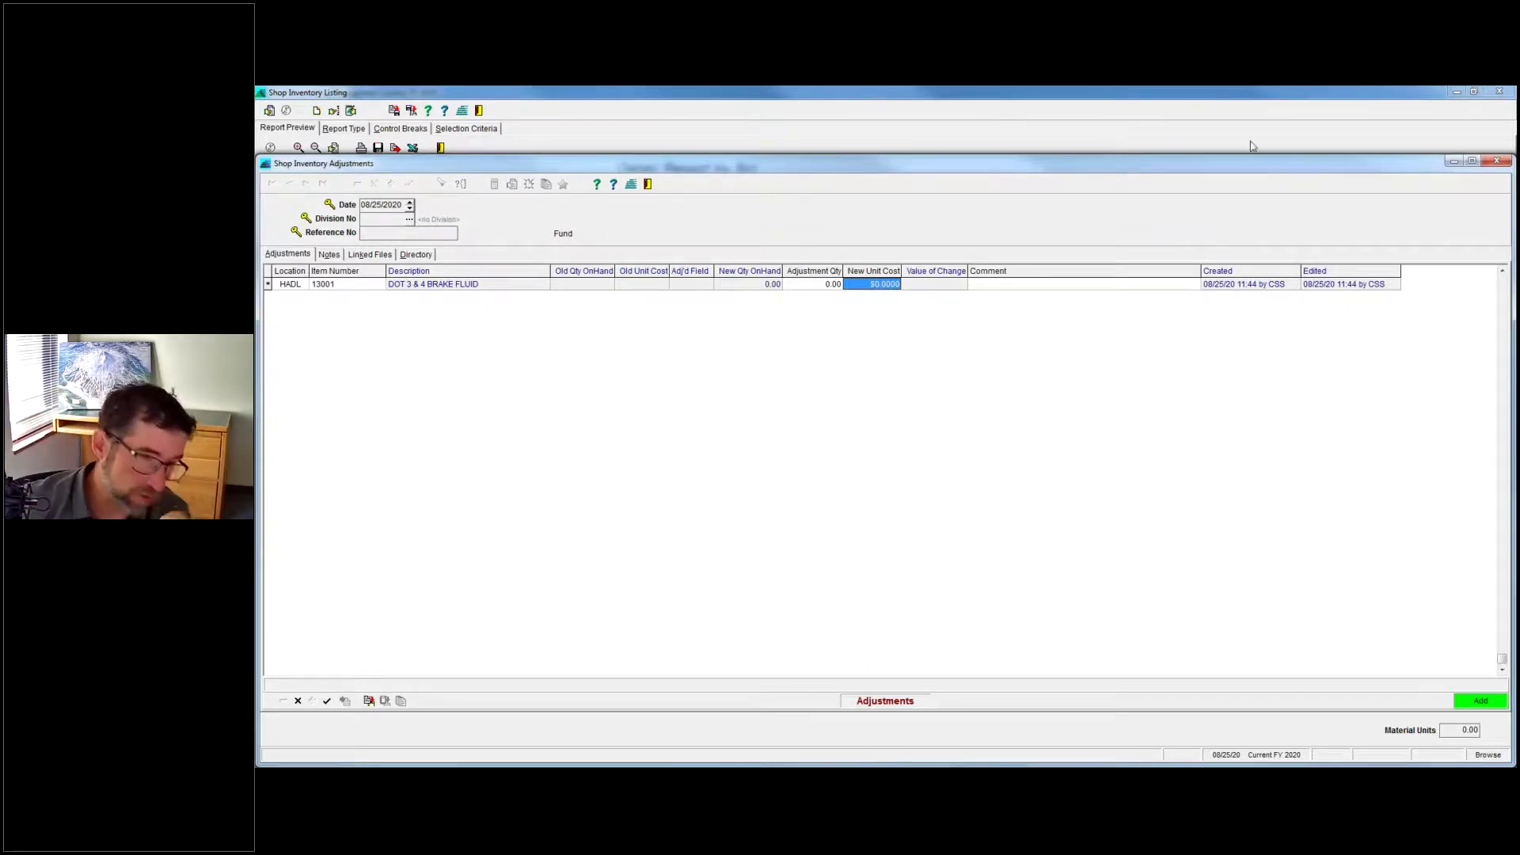
left_click(826, 285)
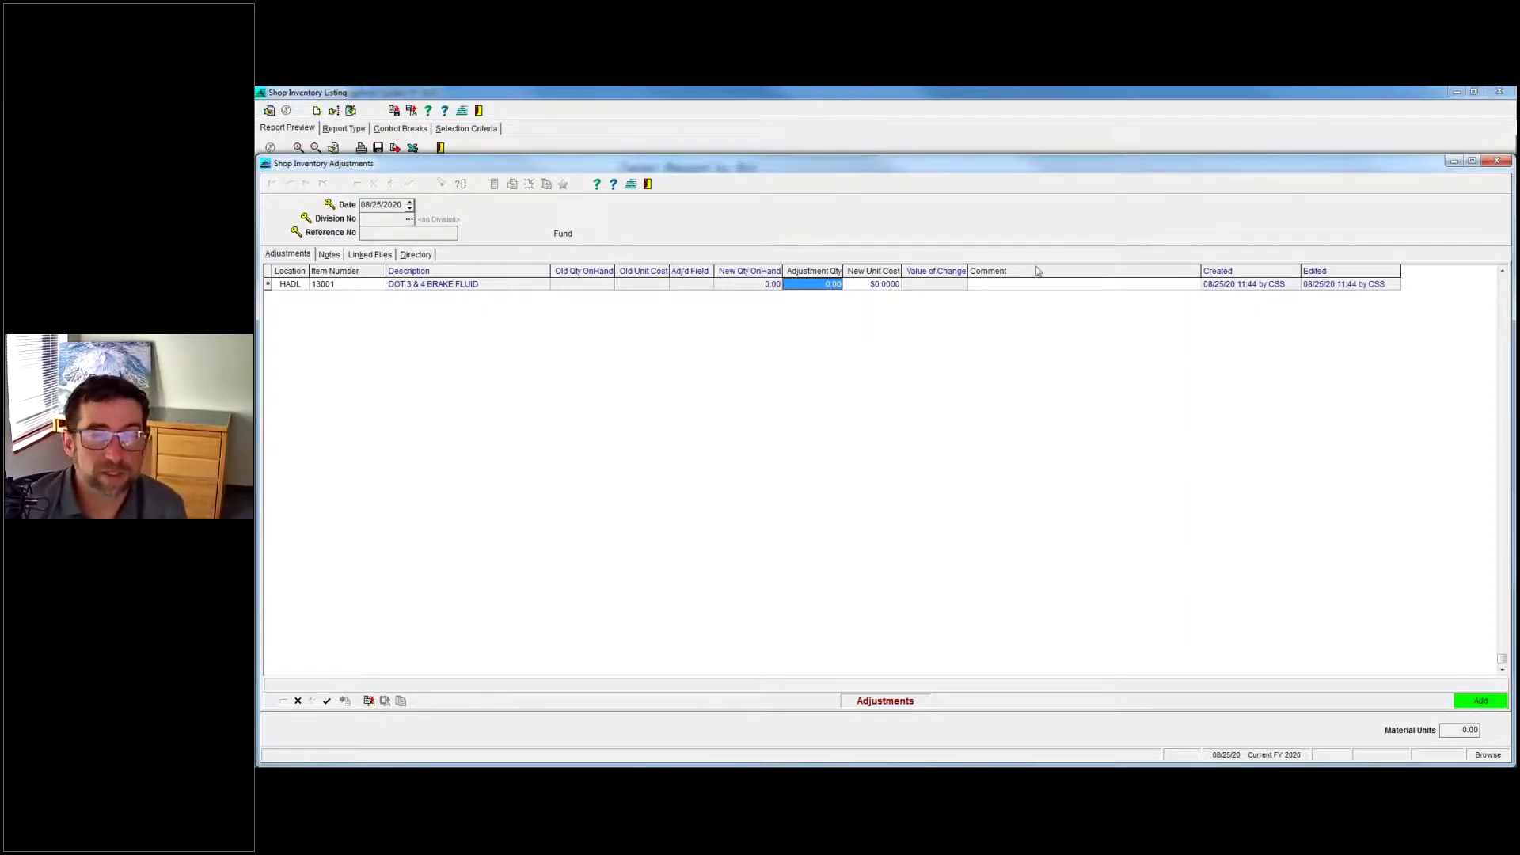
Select the 0.00 adjustment quantity, then cancel the pending brake fluid adjustment.
left_click(802, 287)
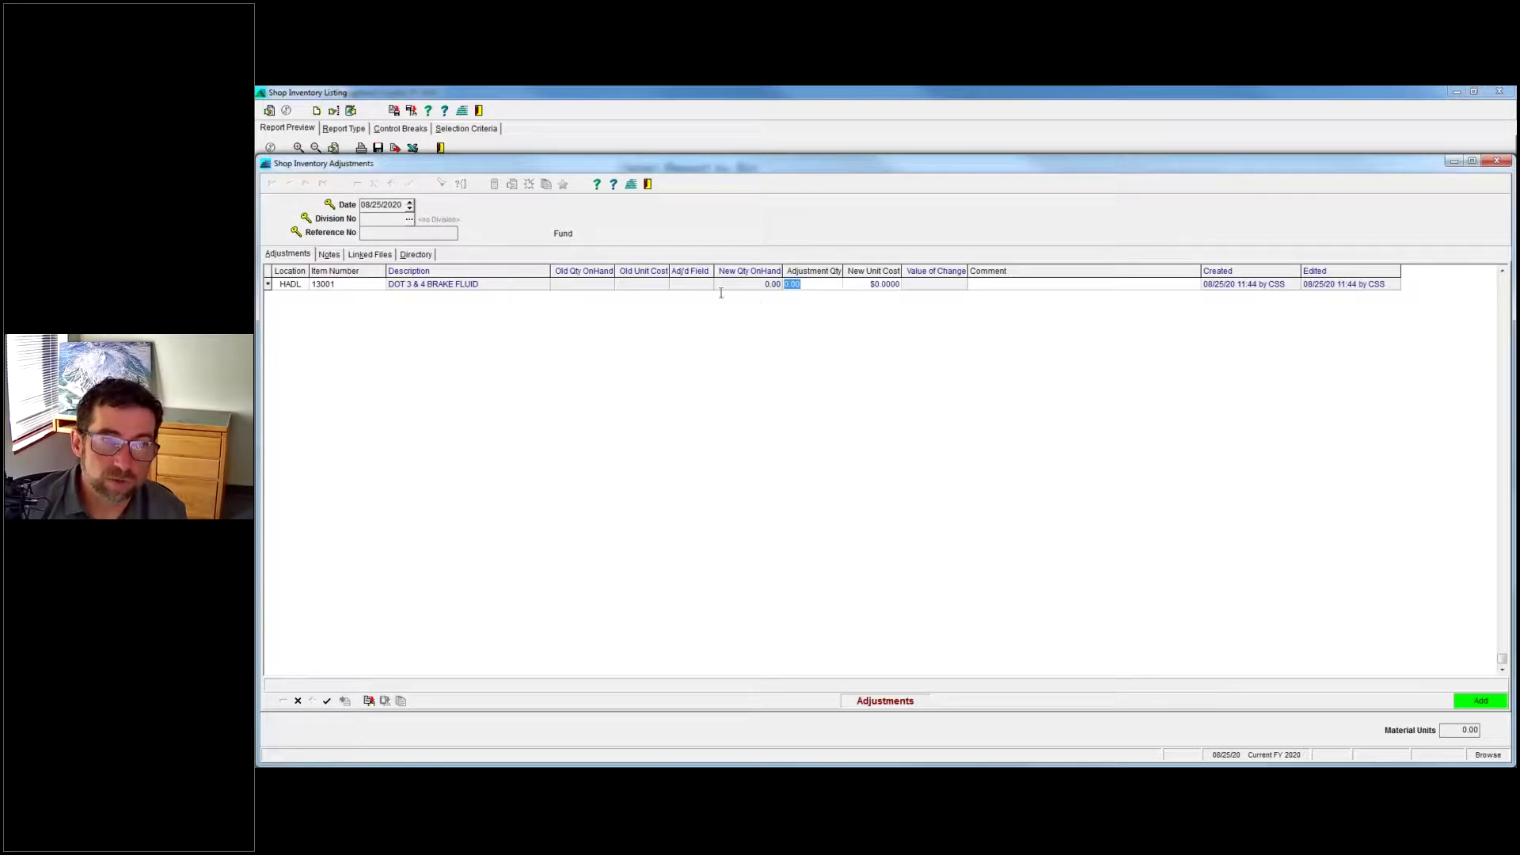
left_click(828, 286)
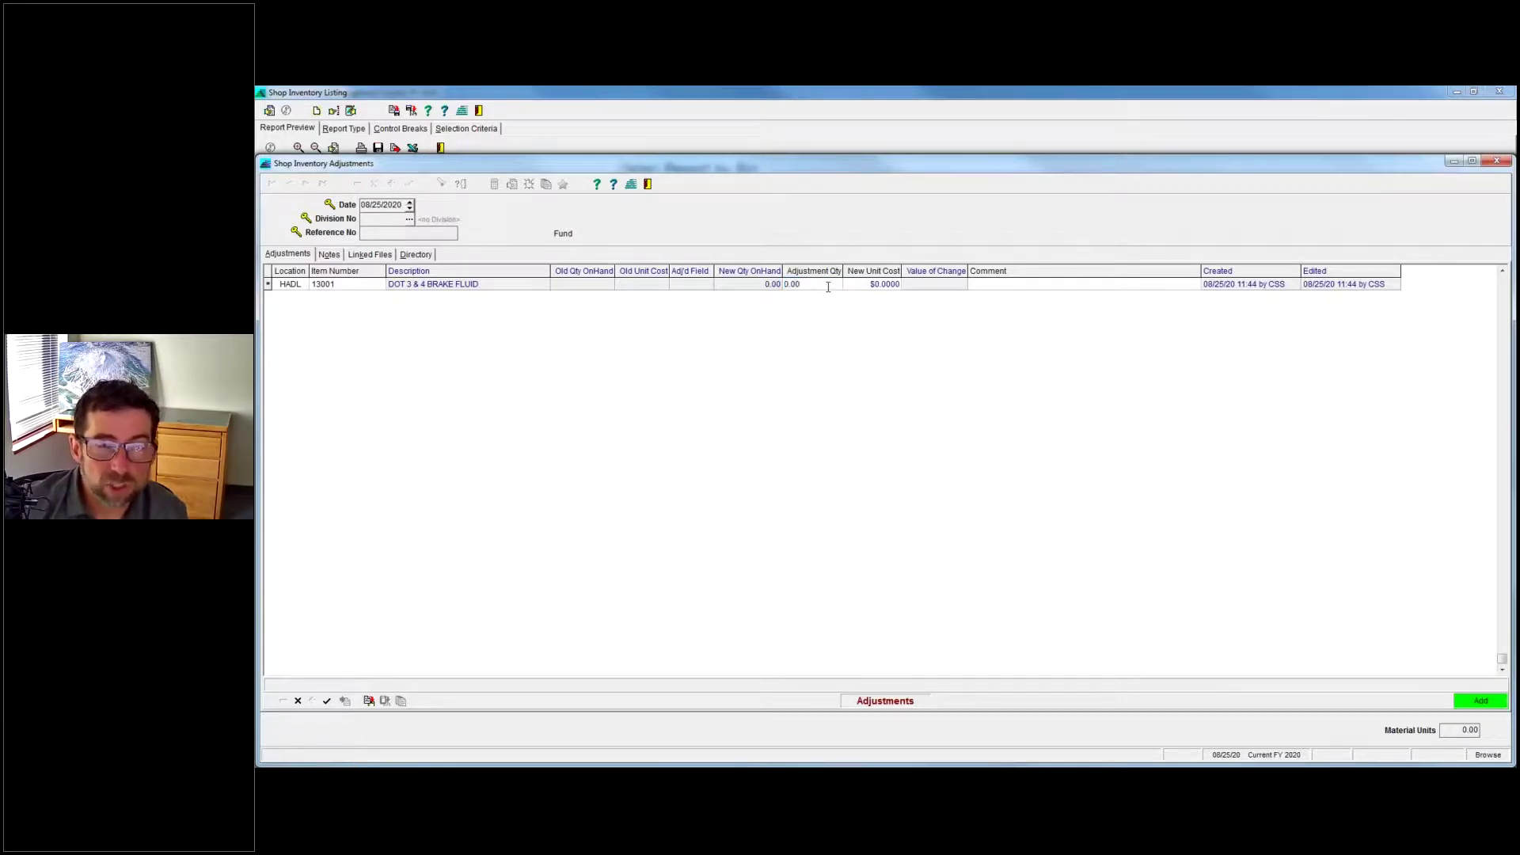
right_click(828, 287)
left_click(792, 321)
key("ctrl+a")
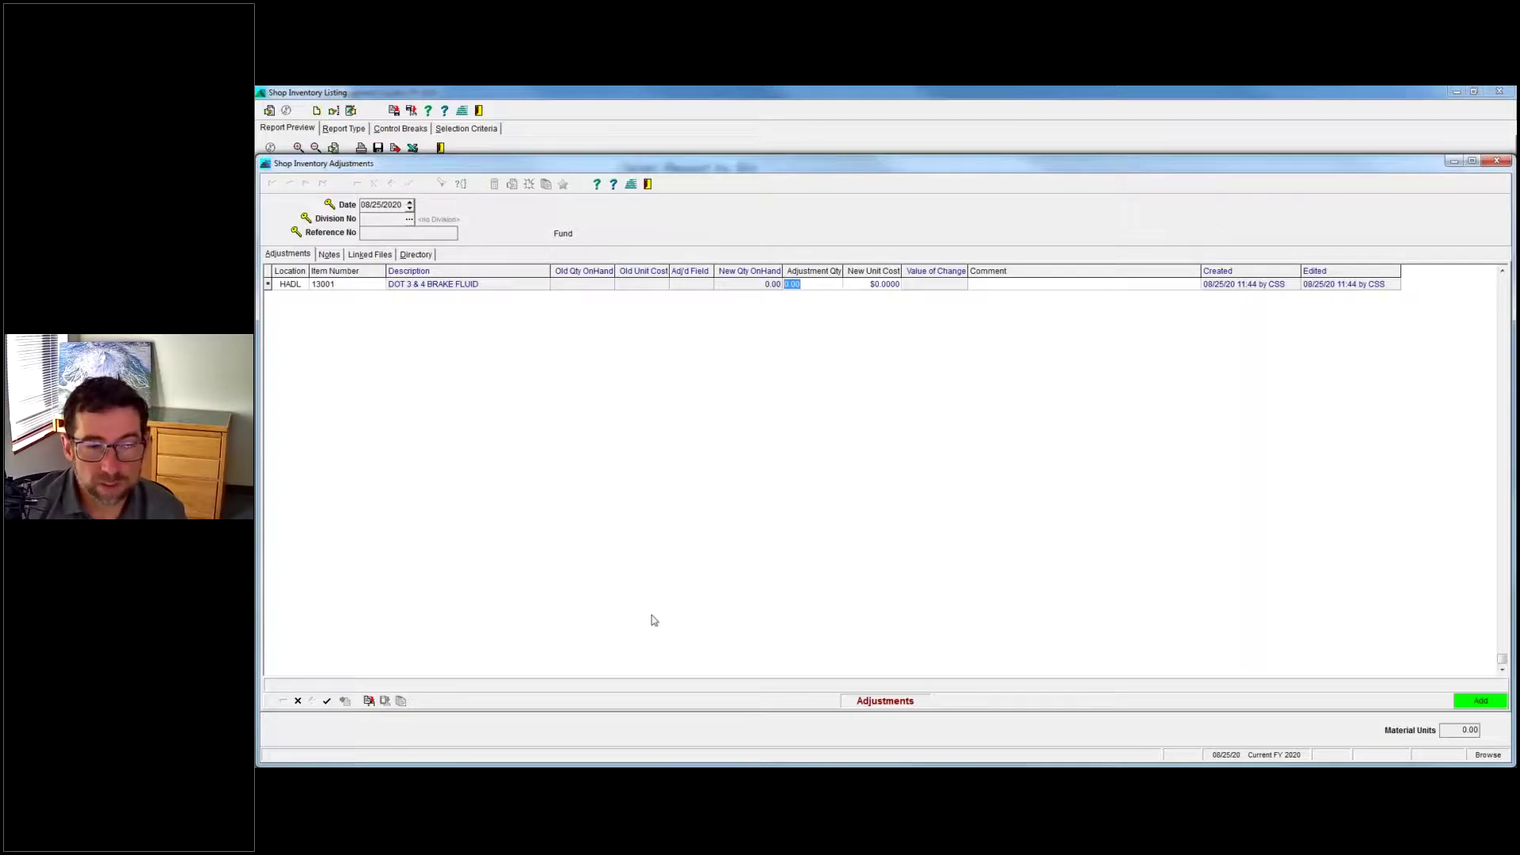
left_click(297, 701)
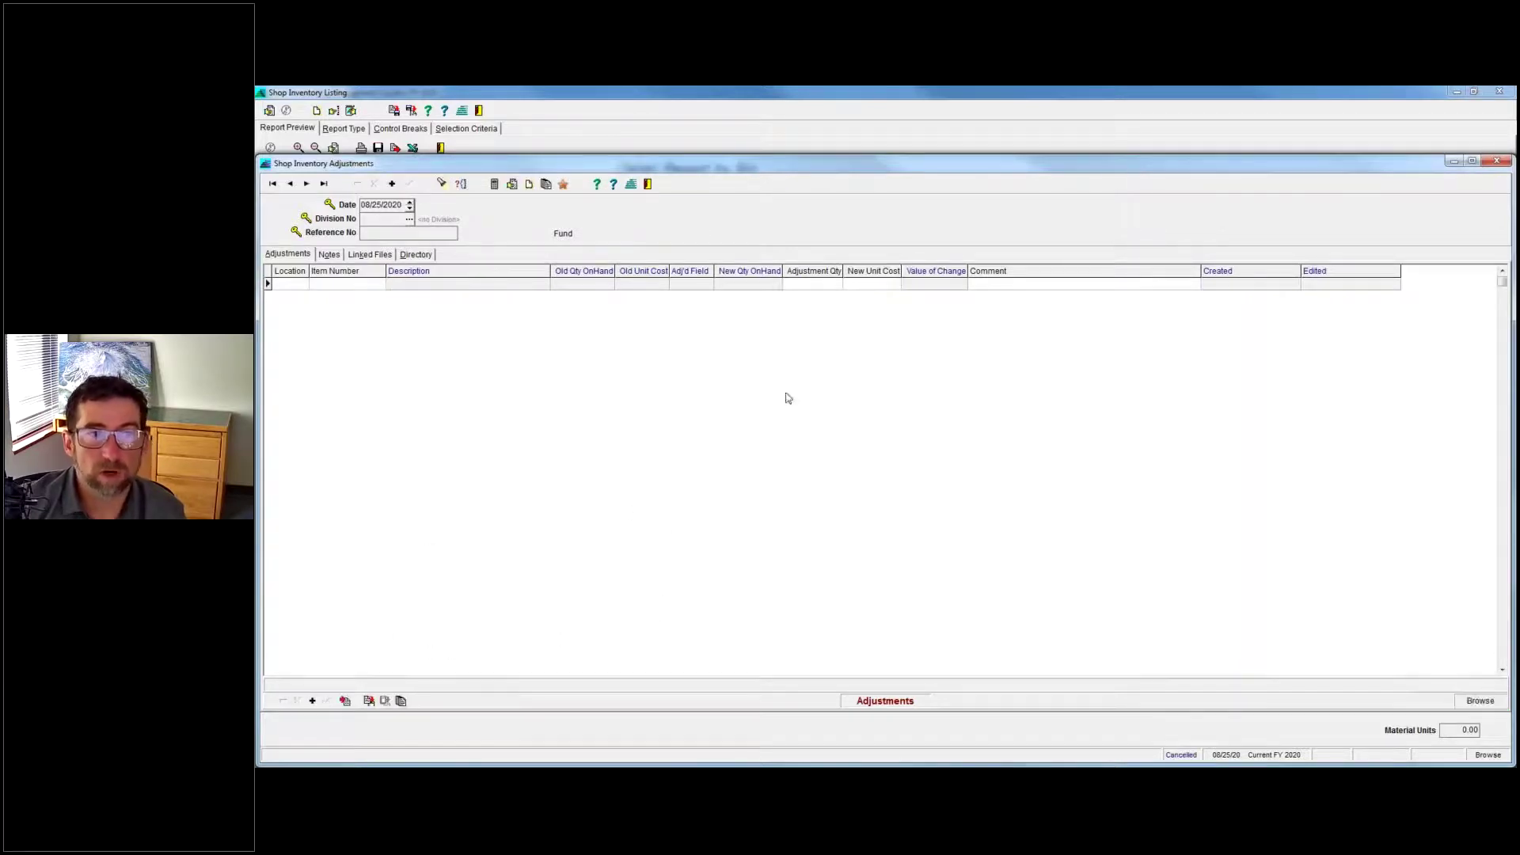
Restore the Adjustments window and add a Hadlock Shop line for item 13001 brake fluid (26.00 on hand).
left_click(871, 285)
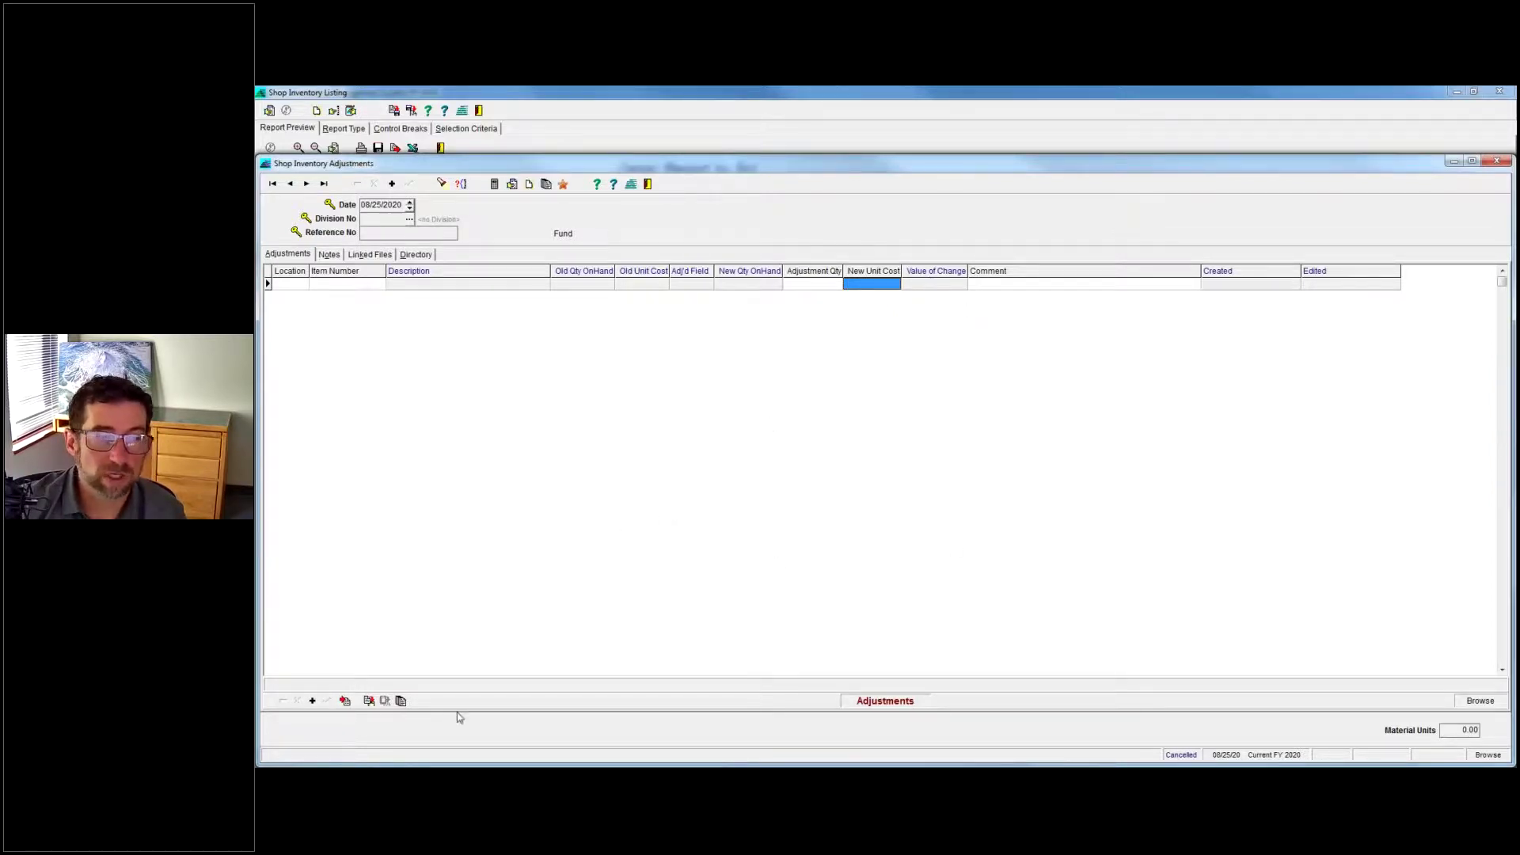
double_click(656, 164)
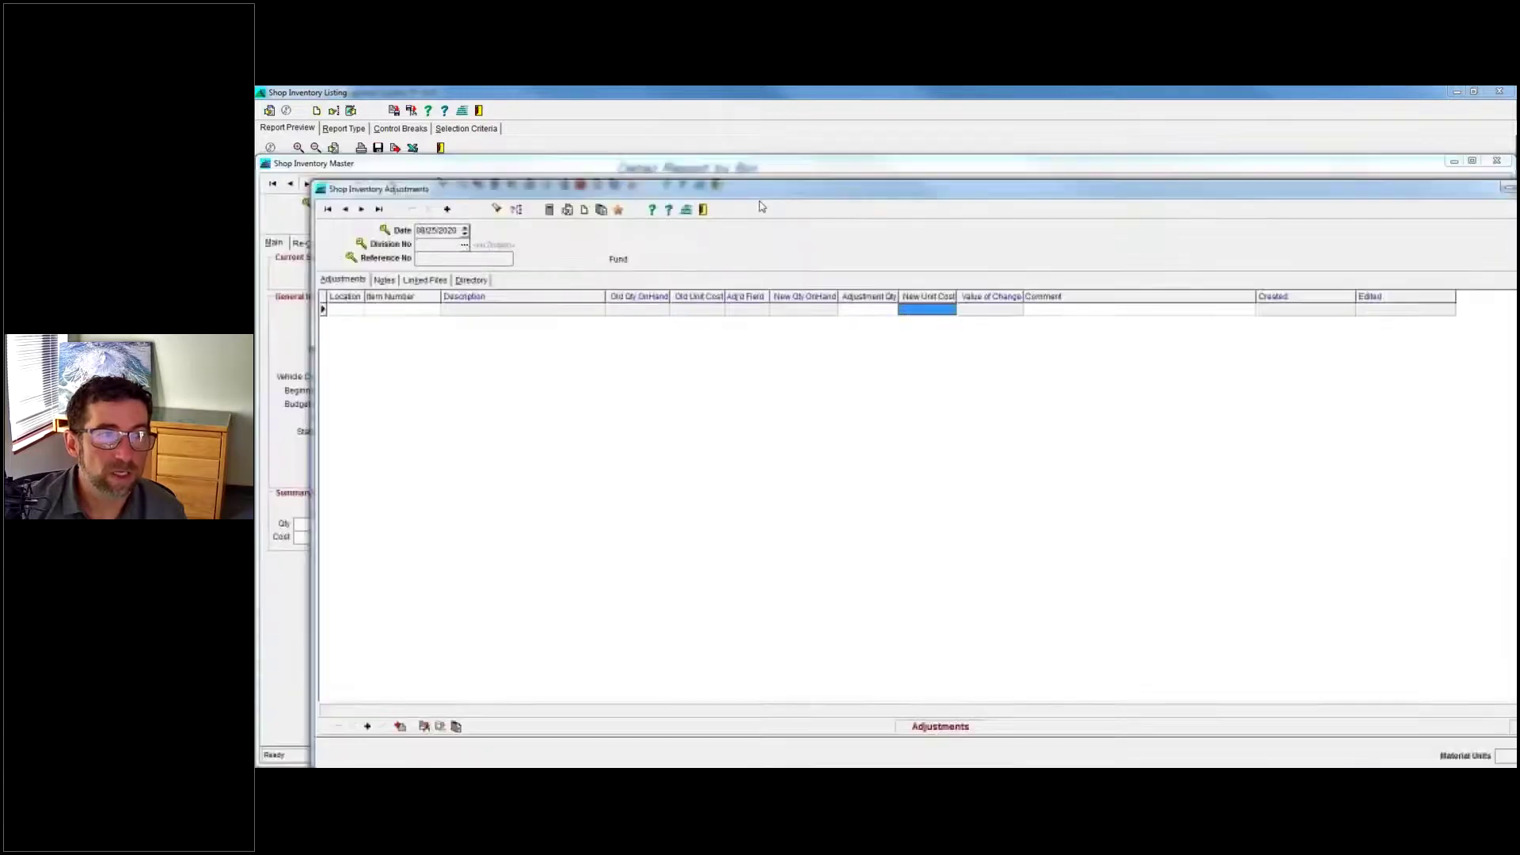
left_click_drag(717, 187, 801, 227)
left_click_drag(694, 149, 678, 132)
left_click(371, 248)
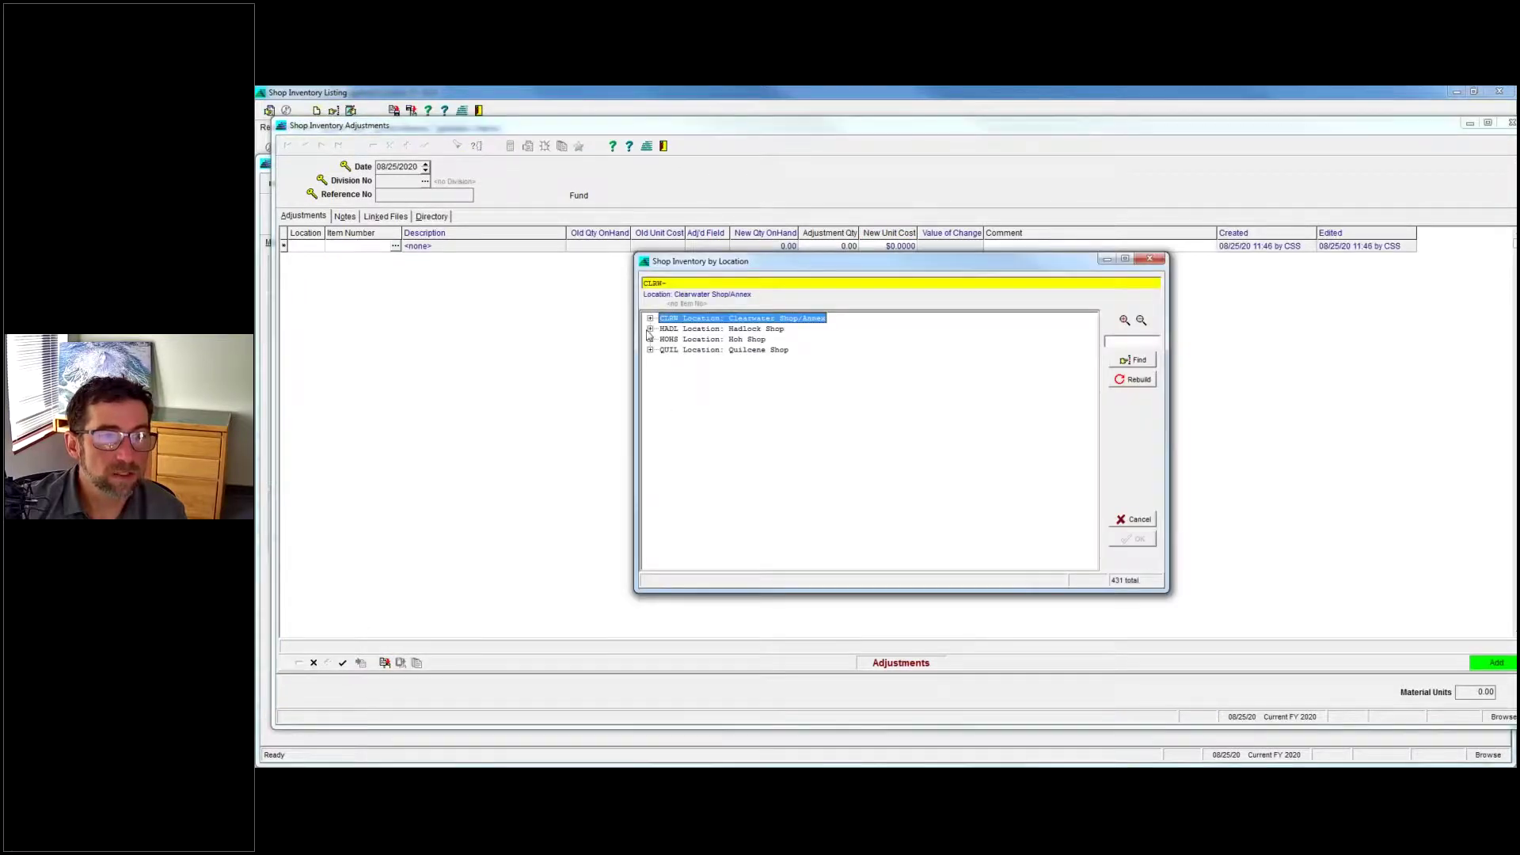
left_click(649, 331)
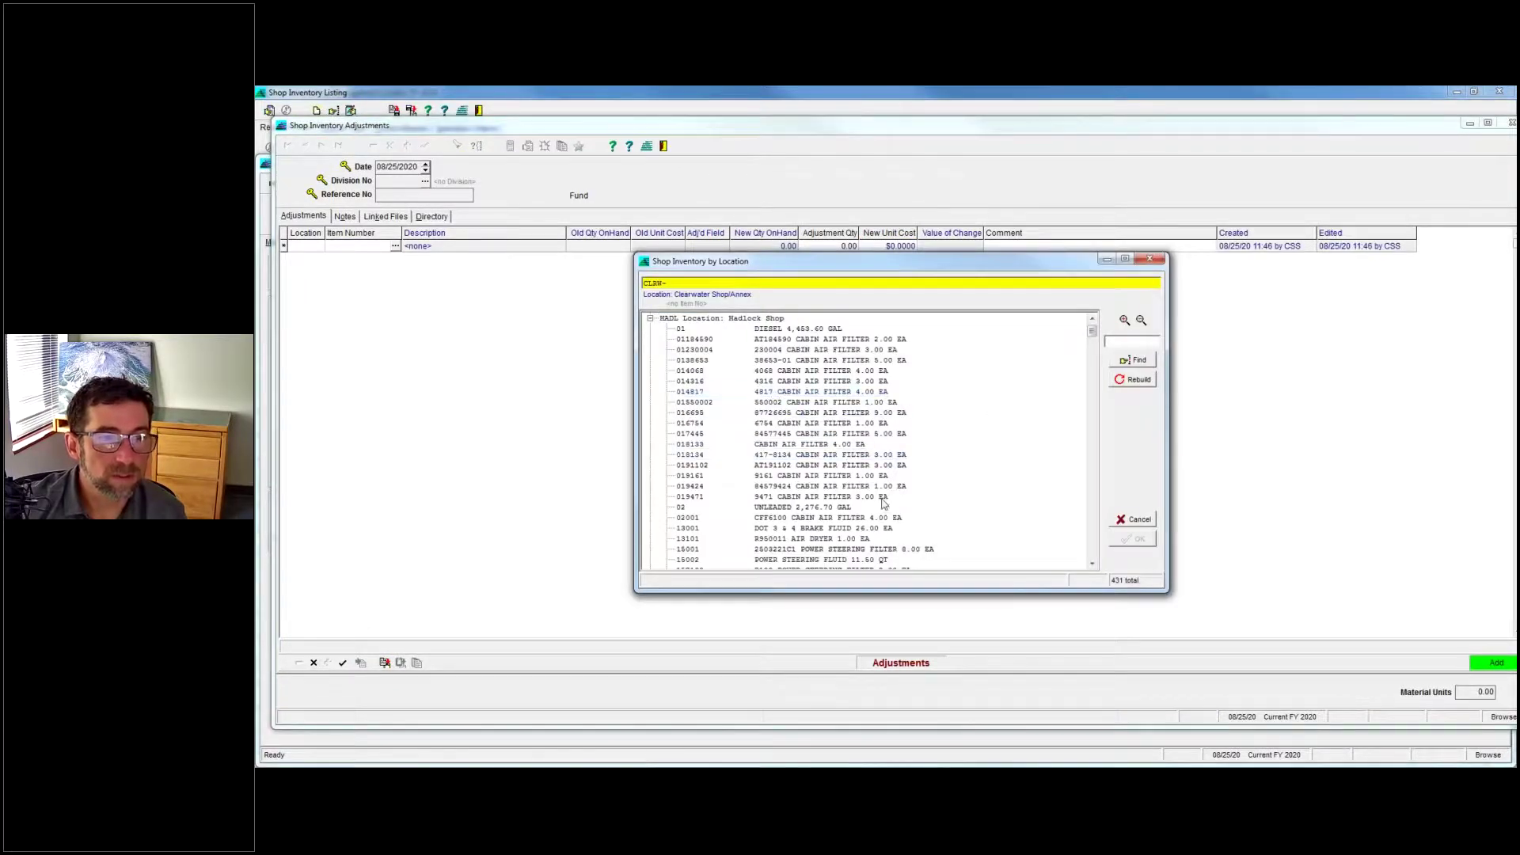
double_click(840, 529)
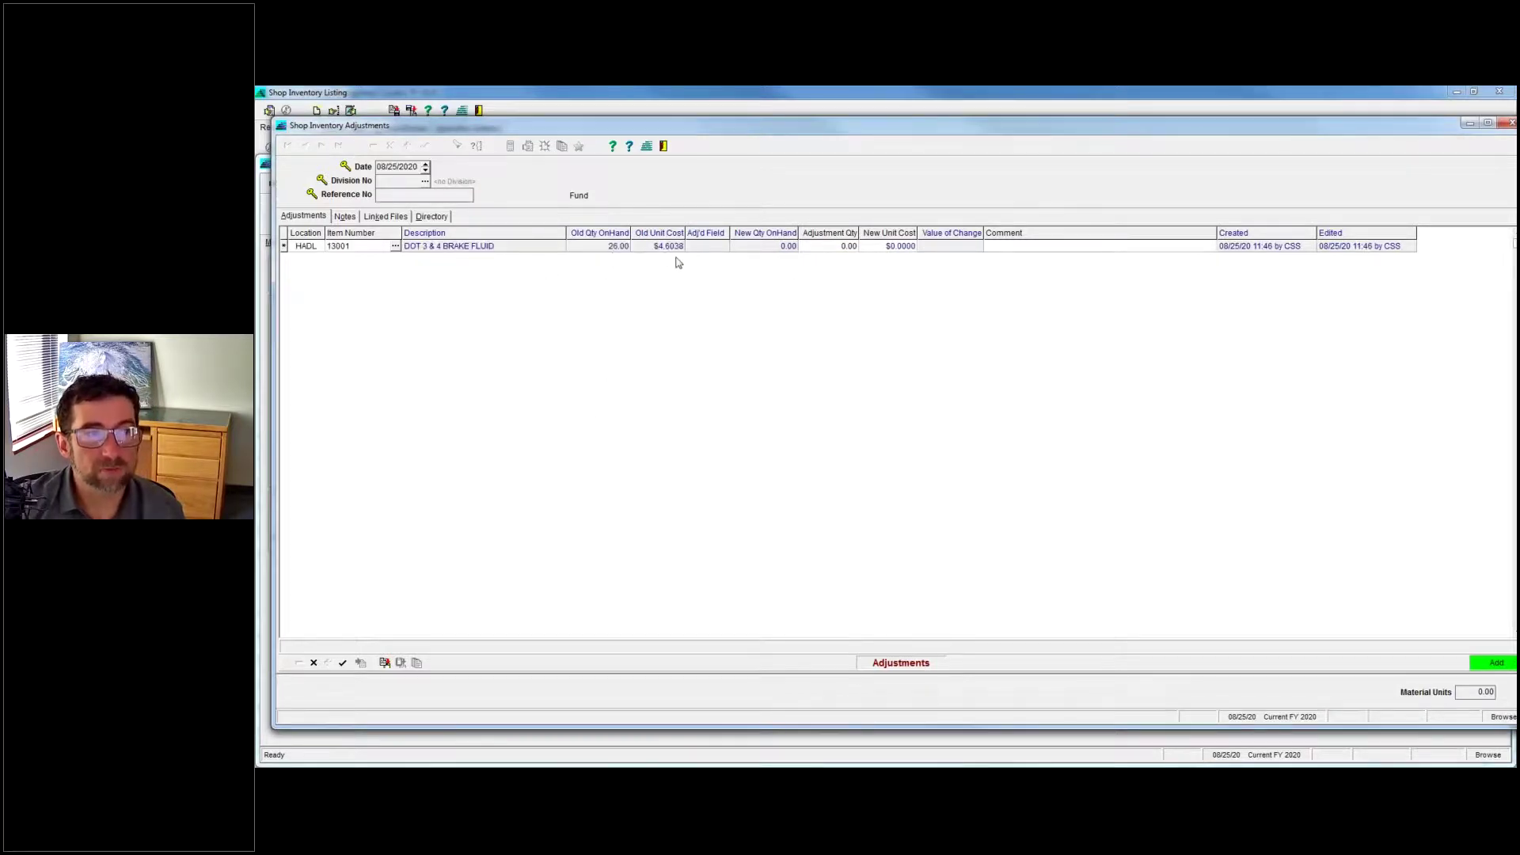
Adjust the brake fluid quantity by -4 to 22.00, confirm it, and add a blank line.
left_click(826, 248)
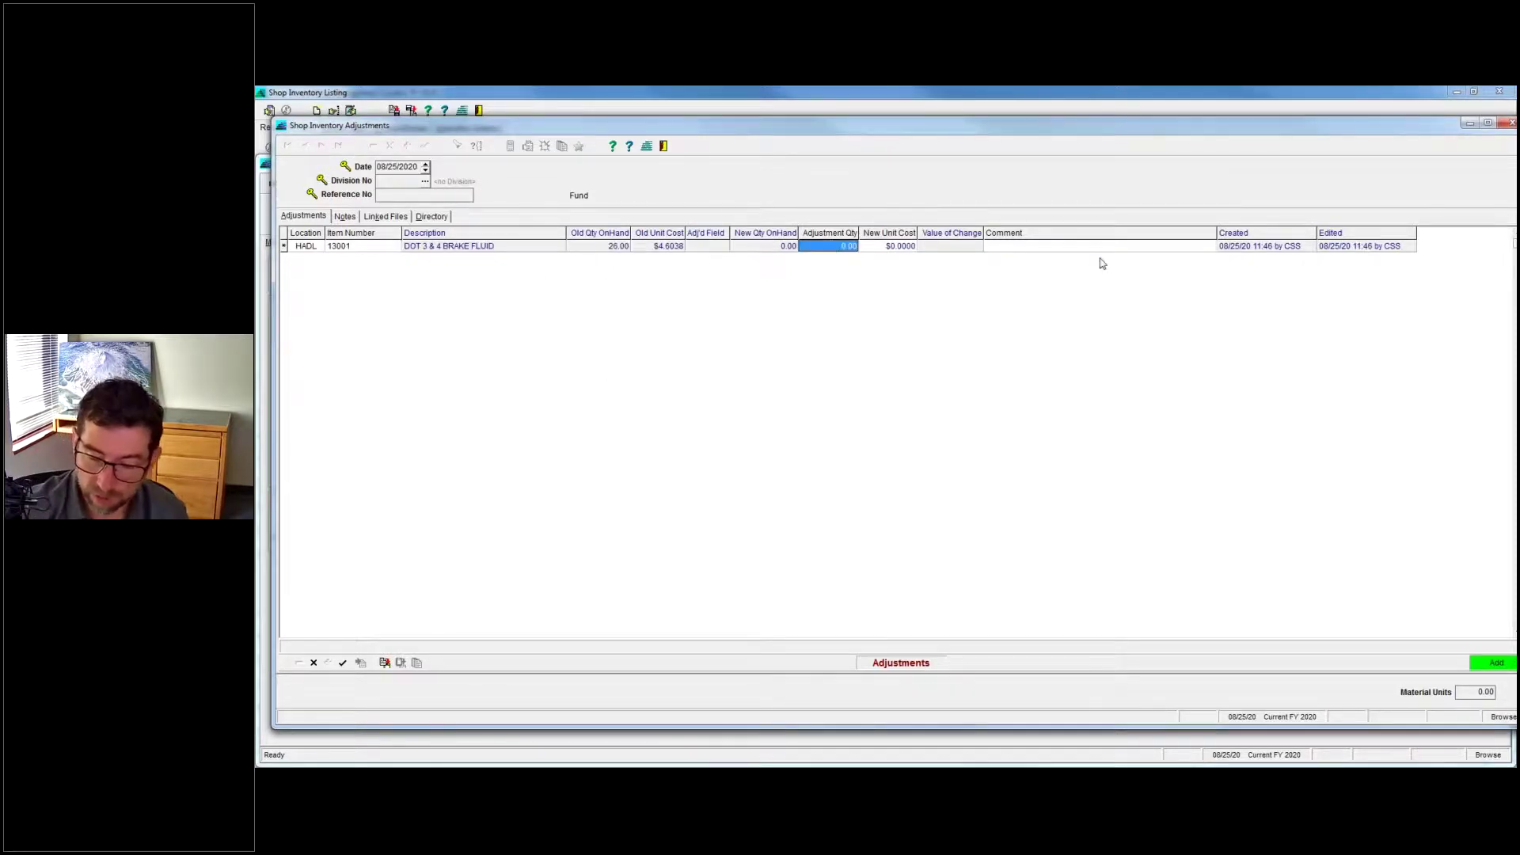
type("-4")
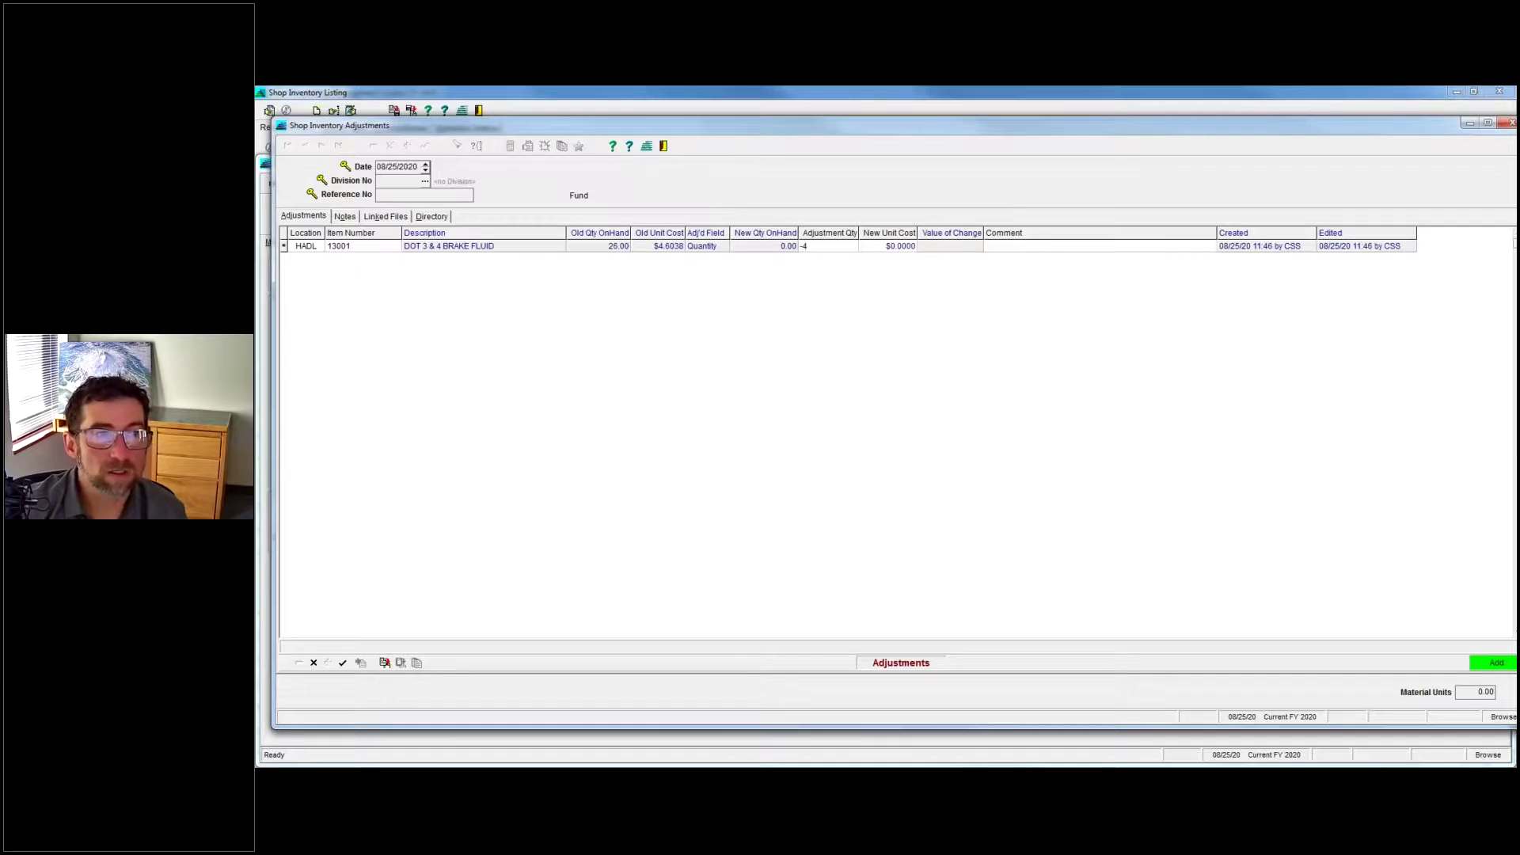
key("Return")
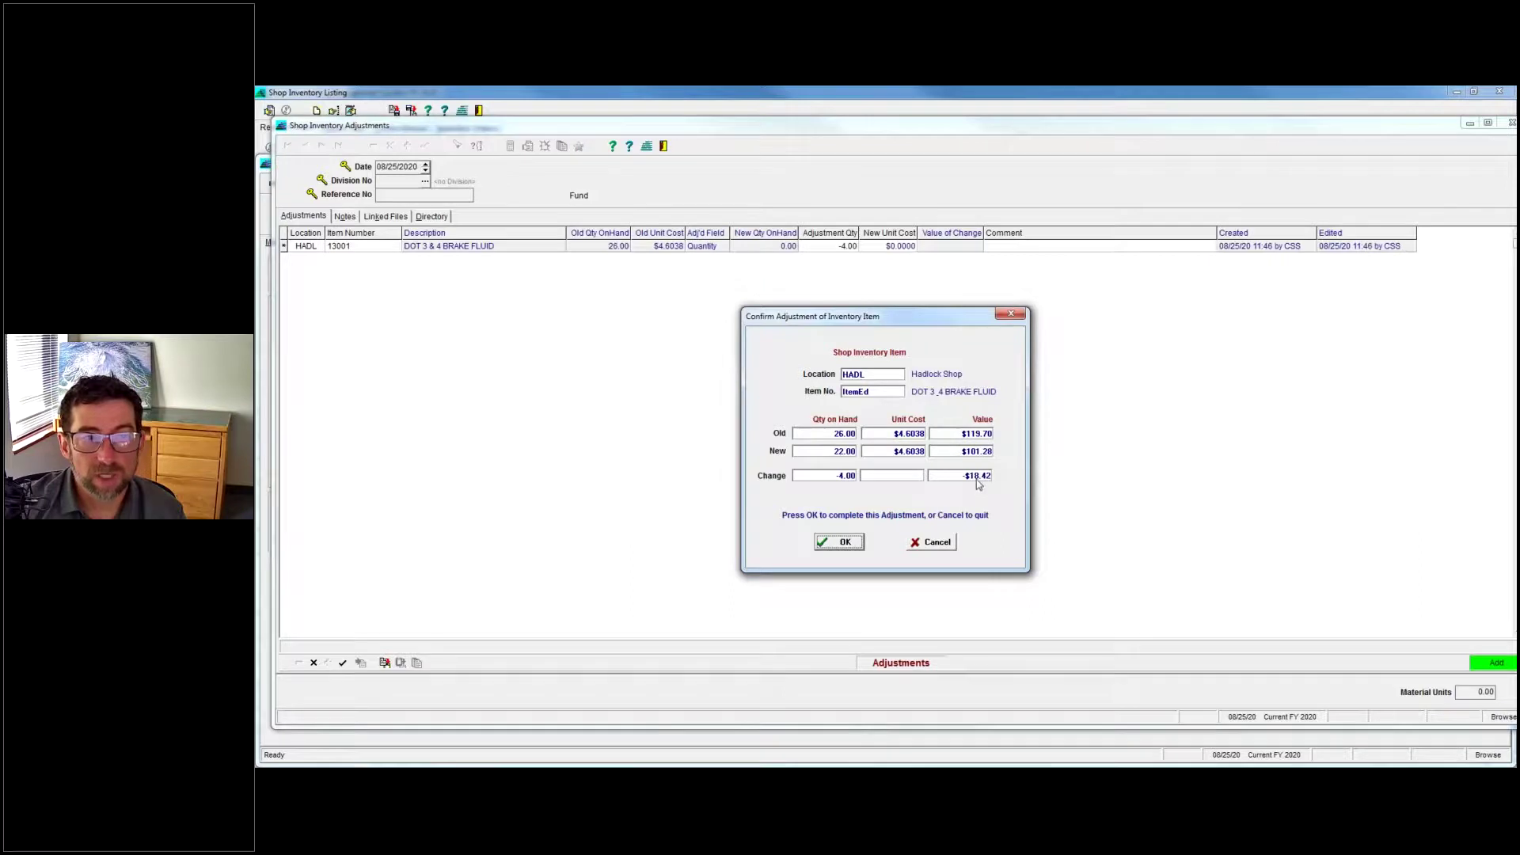
left_click(841, 543)
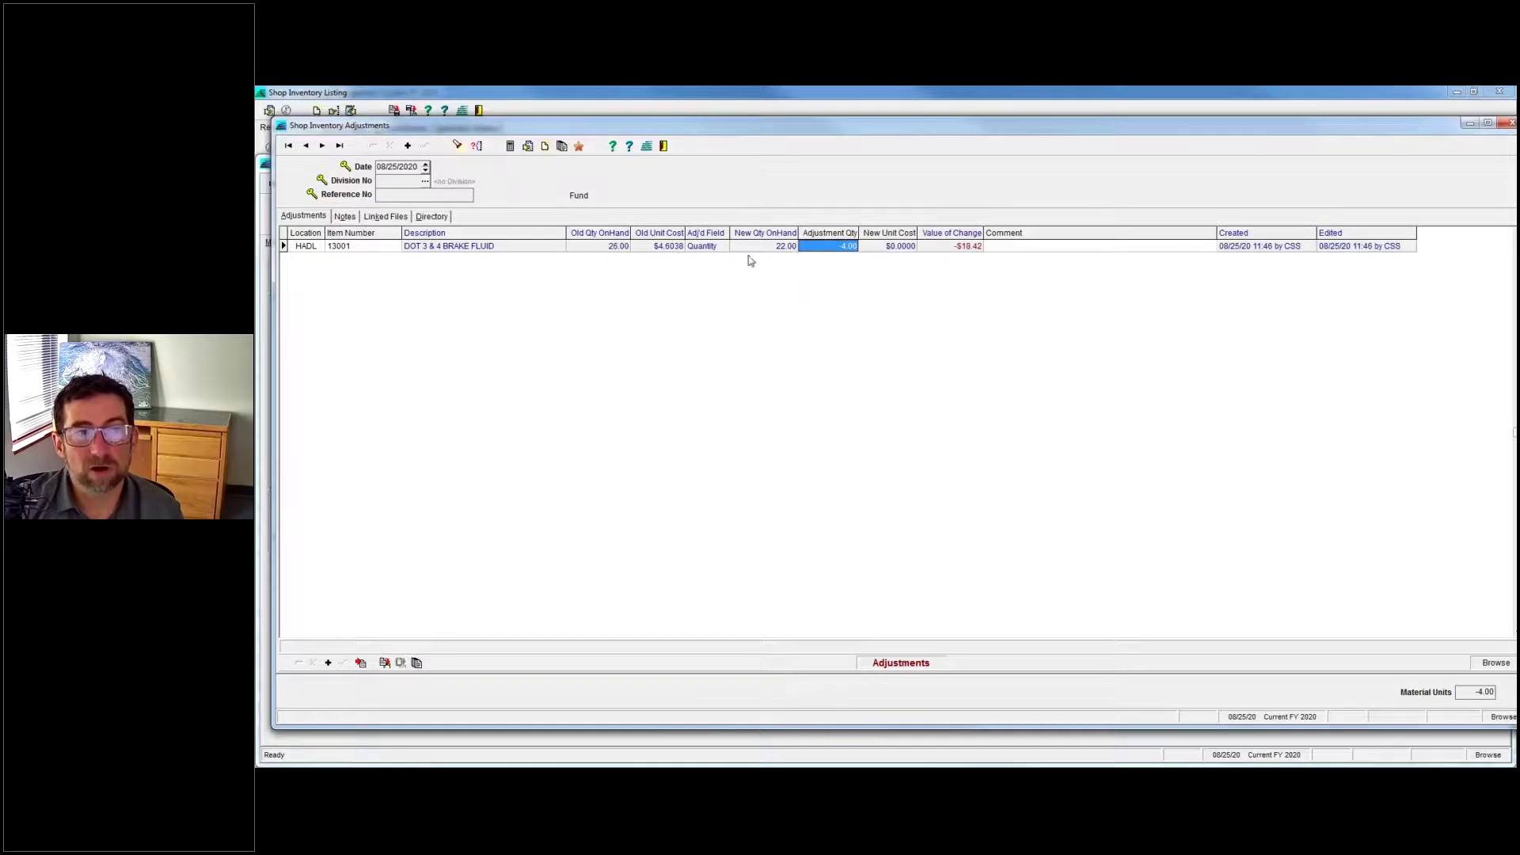
left_click(328, 663)
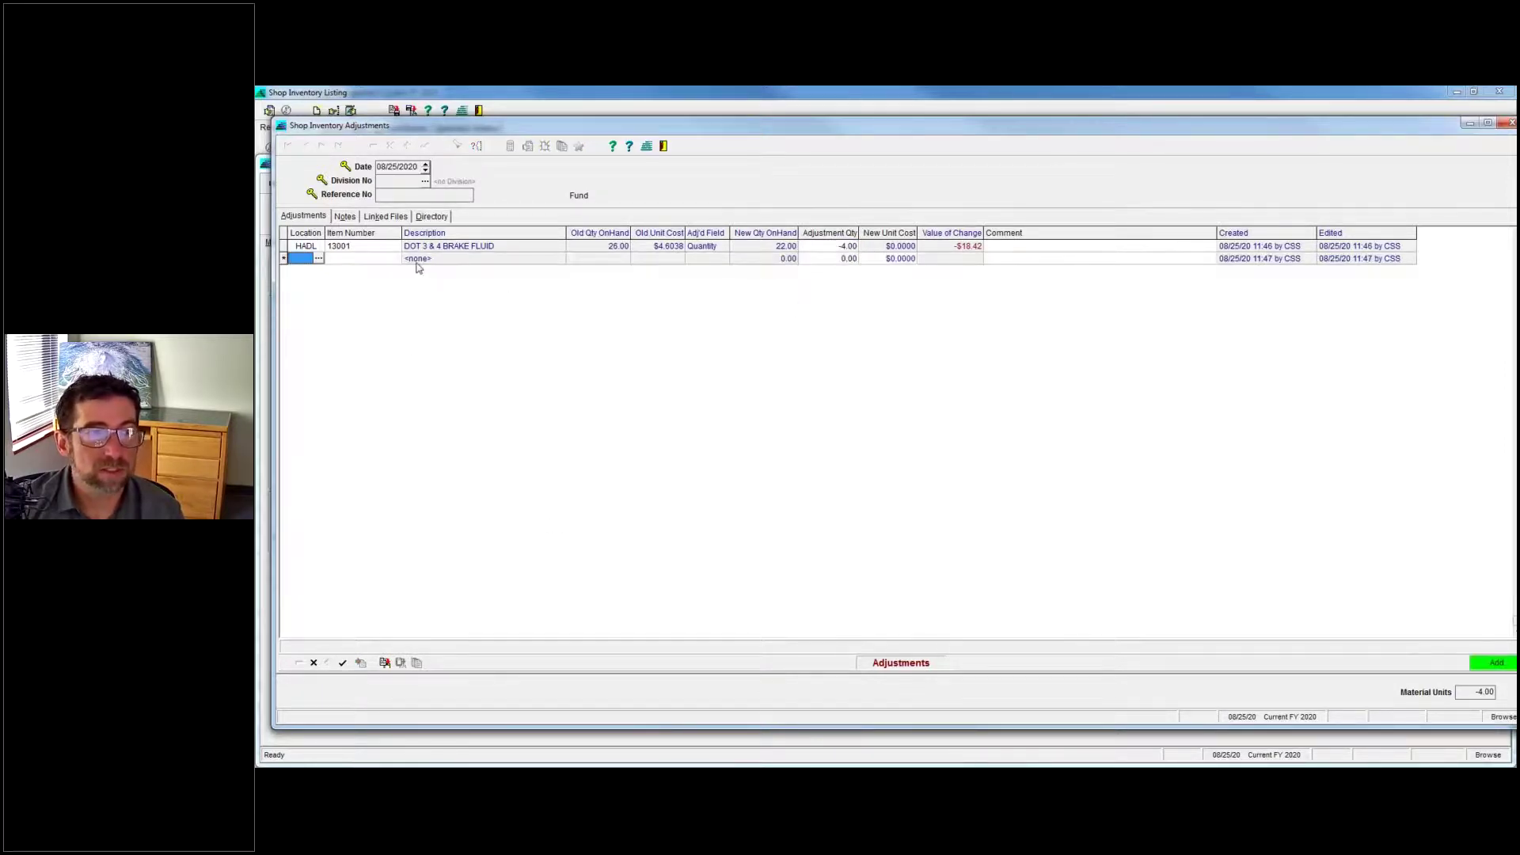
Fill the new line with location HADL, item 13001 and adjustment quantity 4.85.
type("HADL")
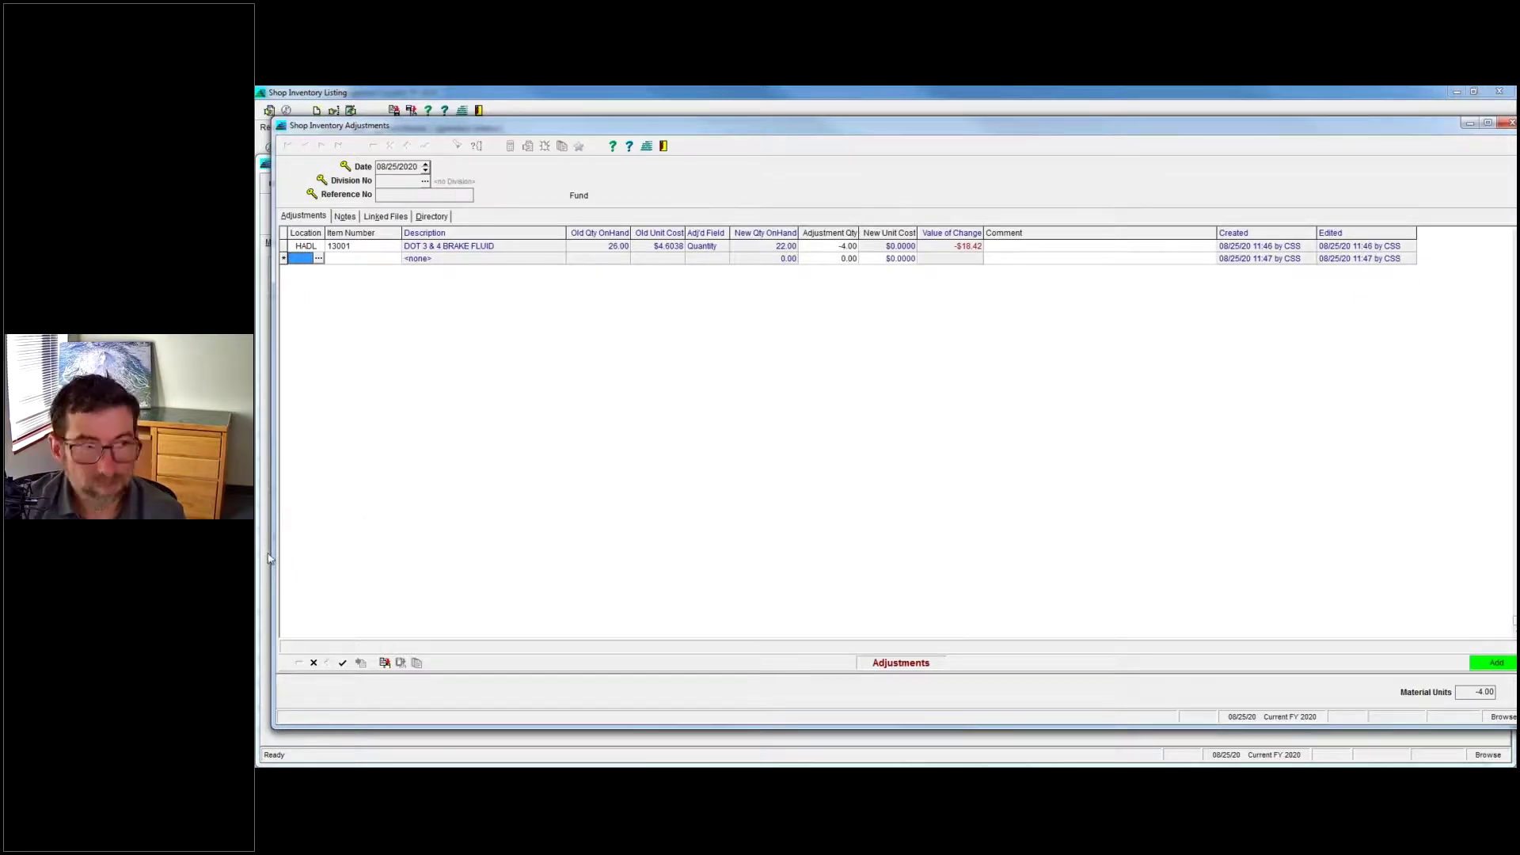
key("Tab")
type("13001")
key("Tab")
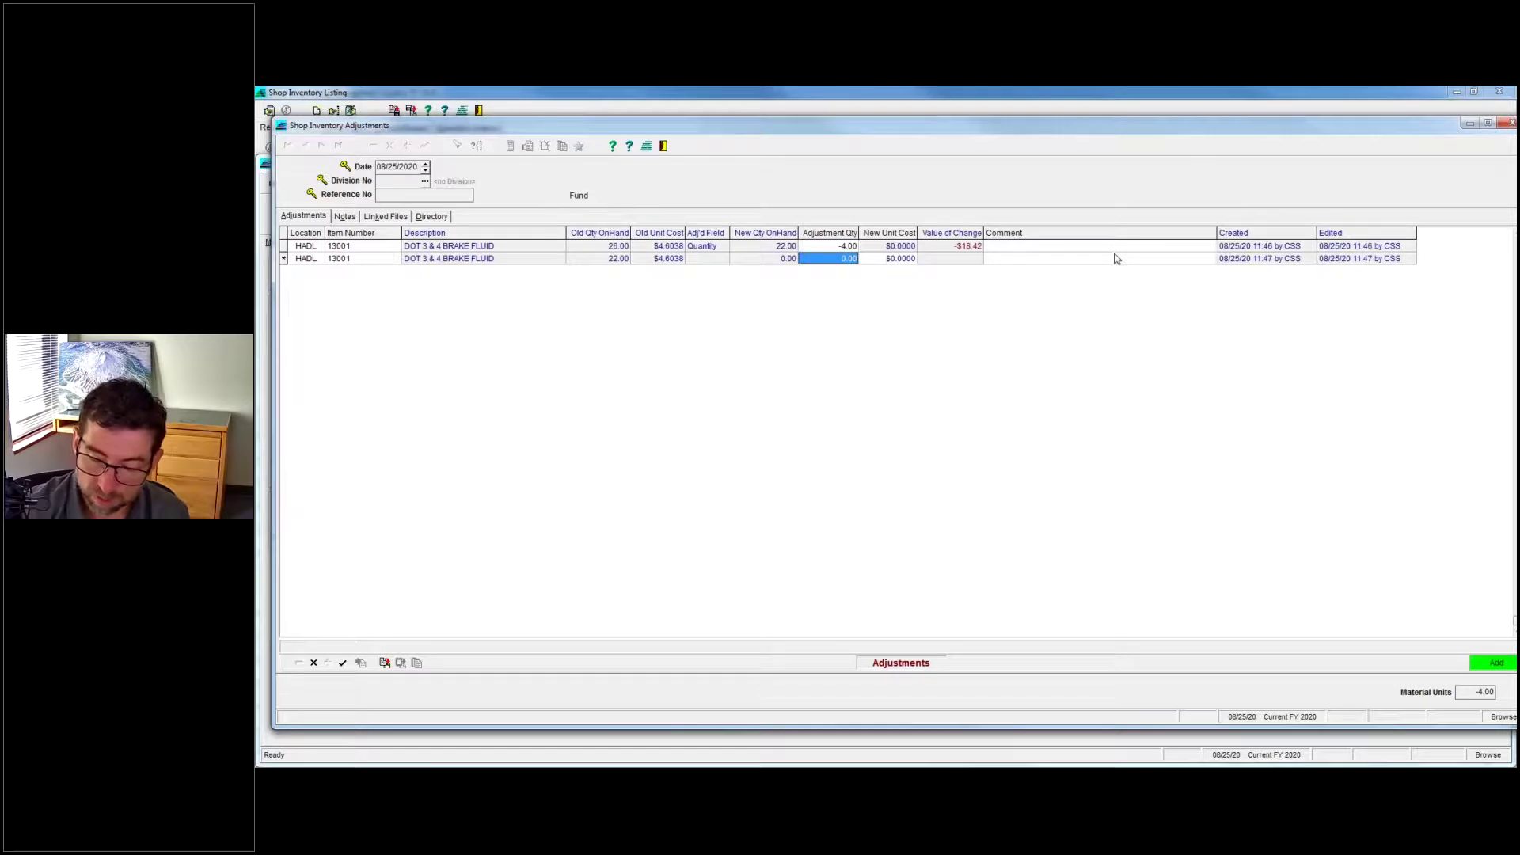
type("4.85")
key("Return")
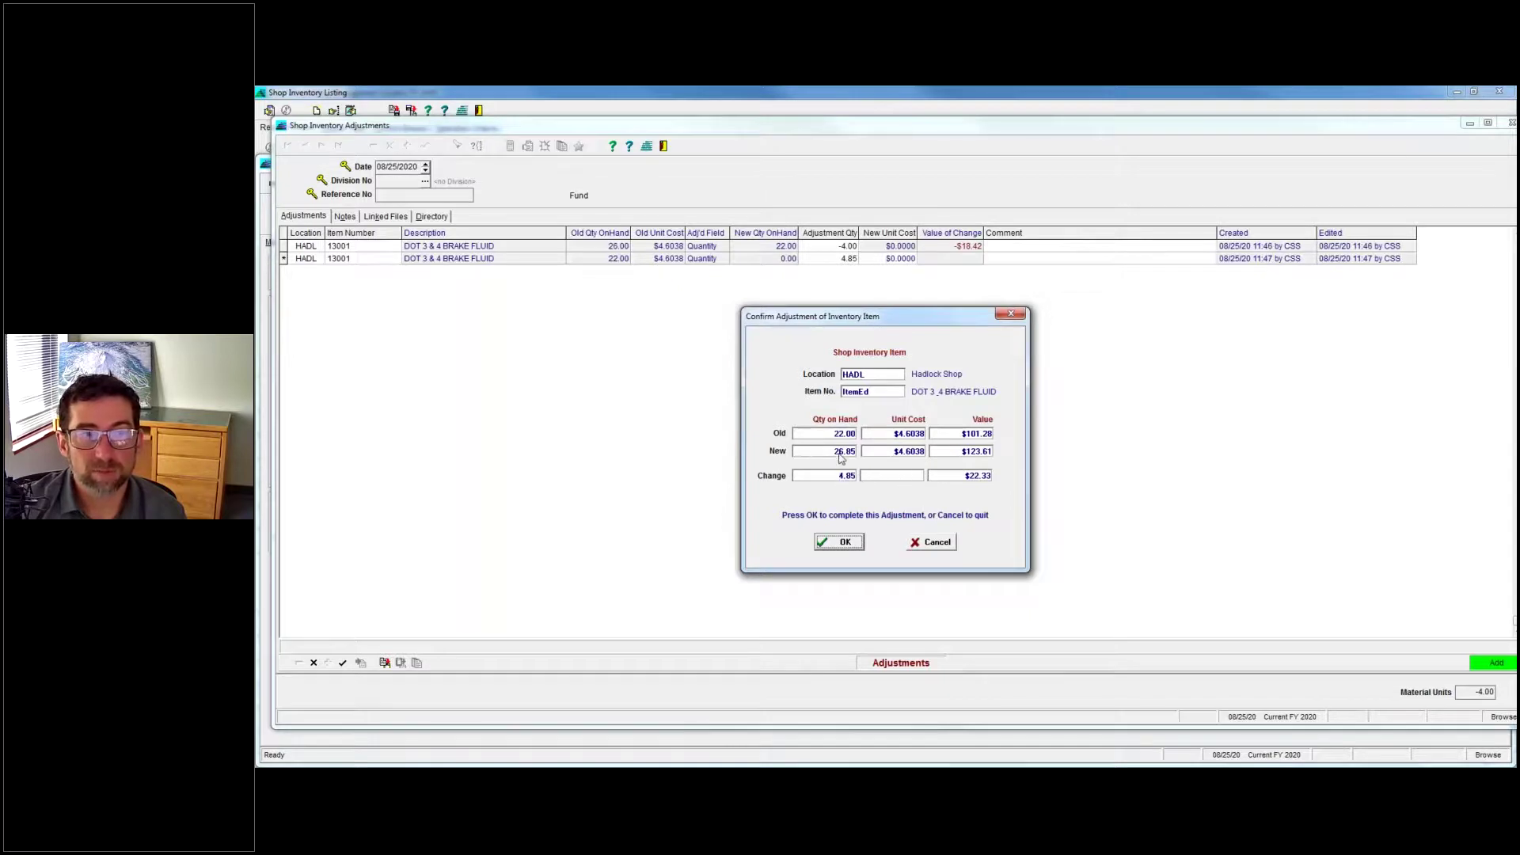
Confirm the 4.85 increase to 26.85 and close the Shop Inventory Adjustments window.
left_click(842, 543)
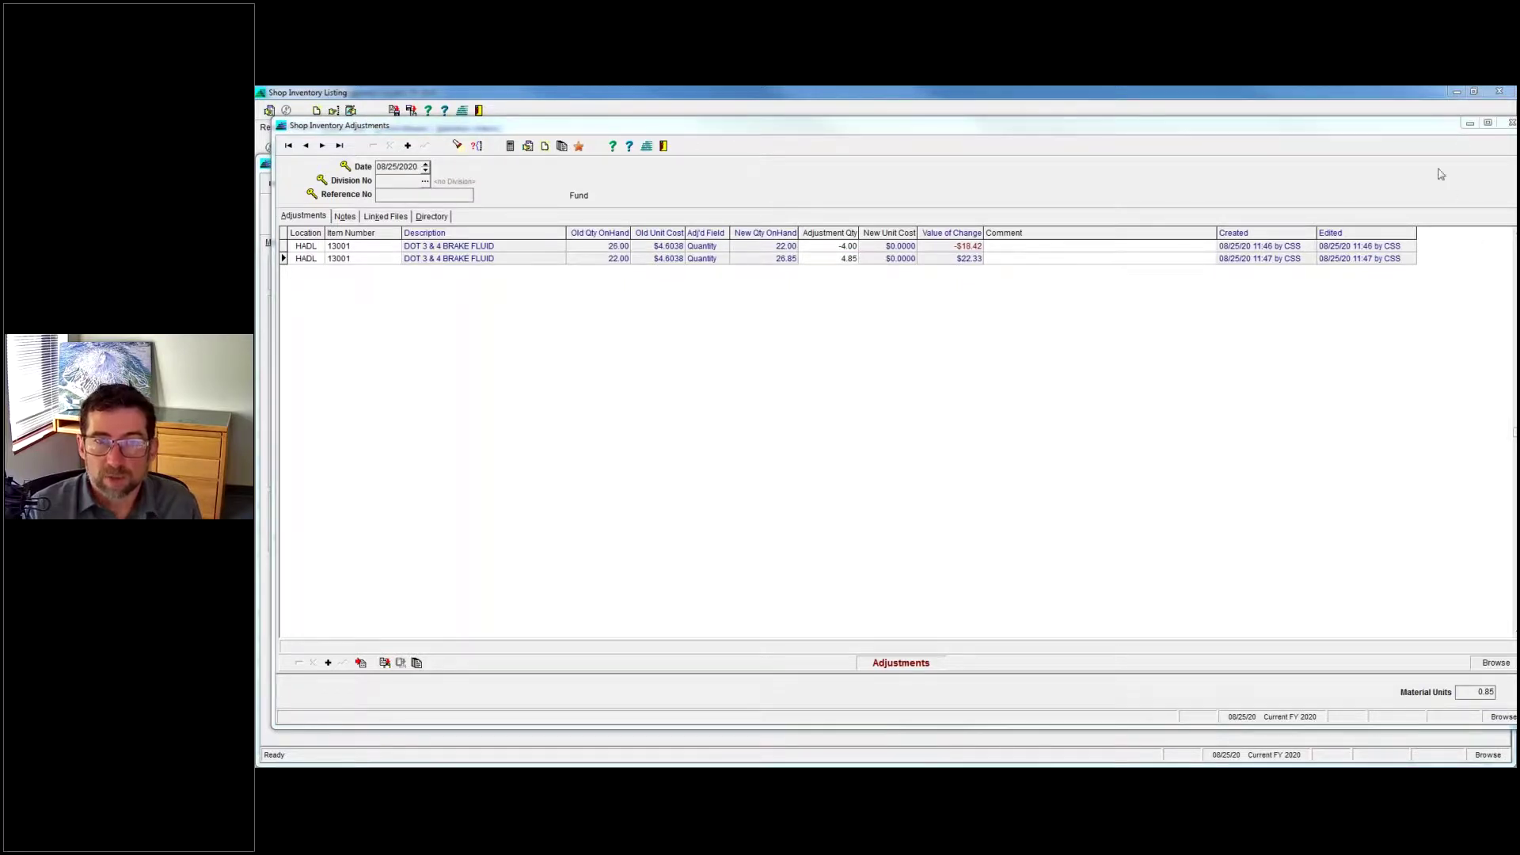
left_click(1511, 123)
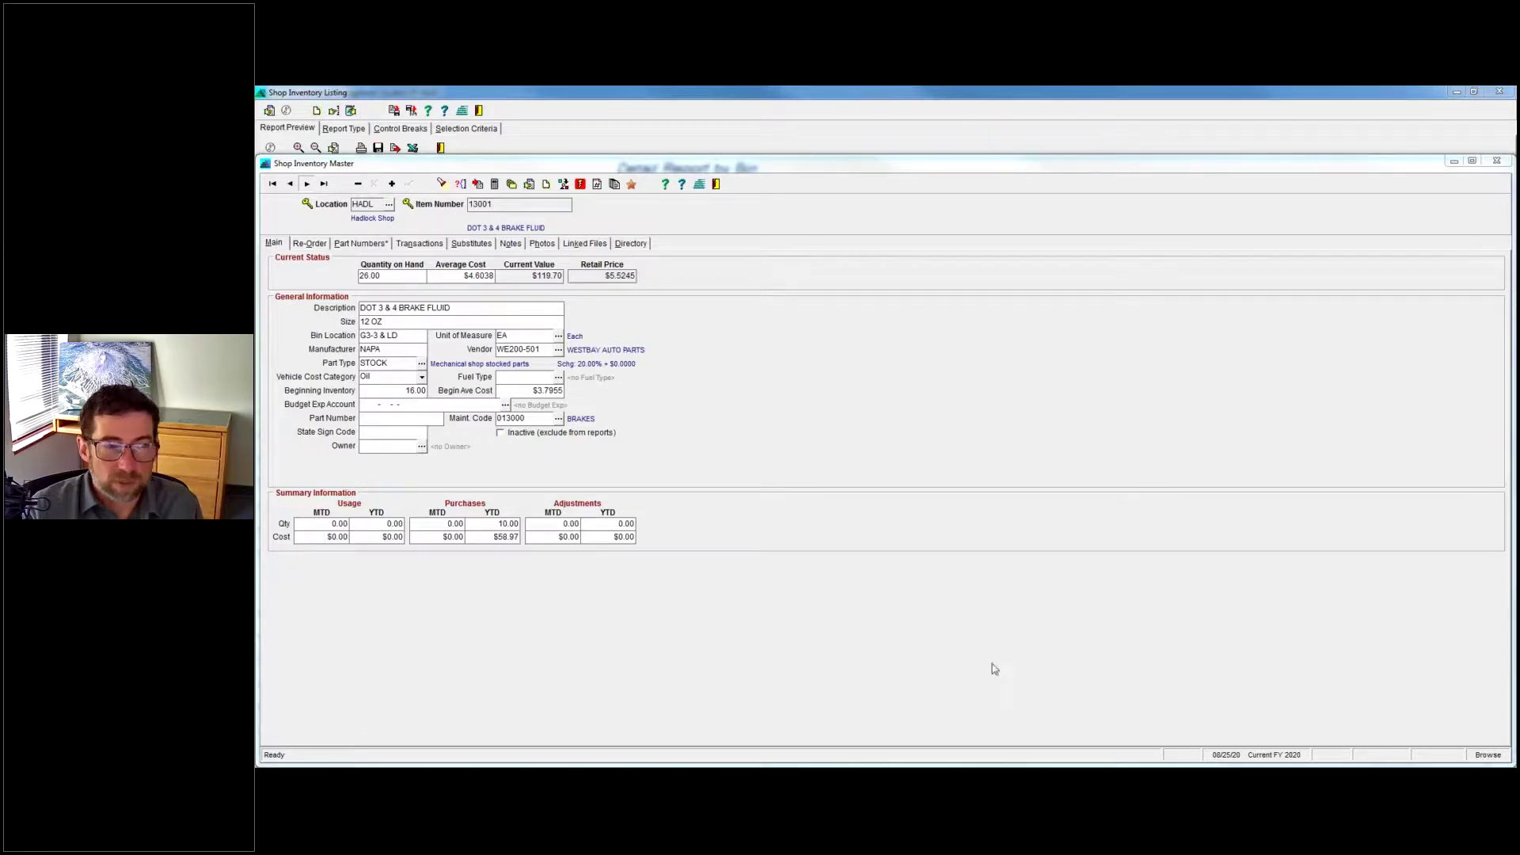
Close the Shop Inventory Master record and Listing report, then open the Employees master.
left_click(716, 184)
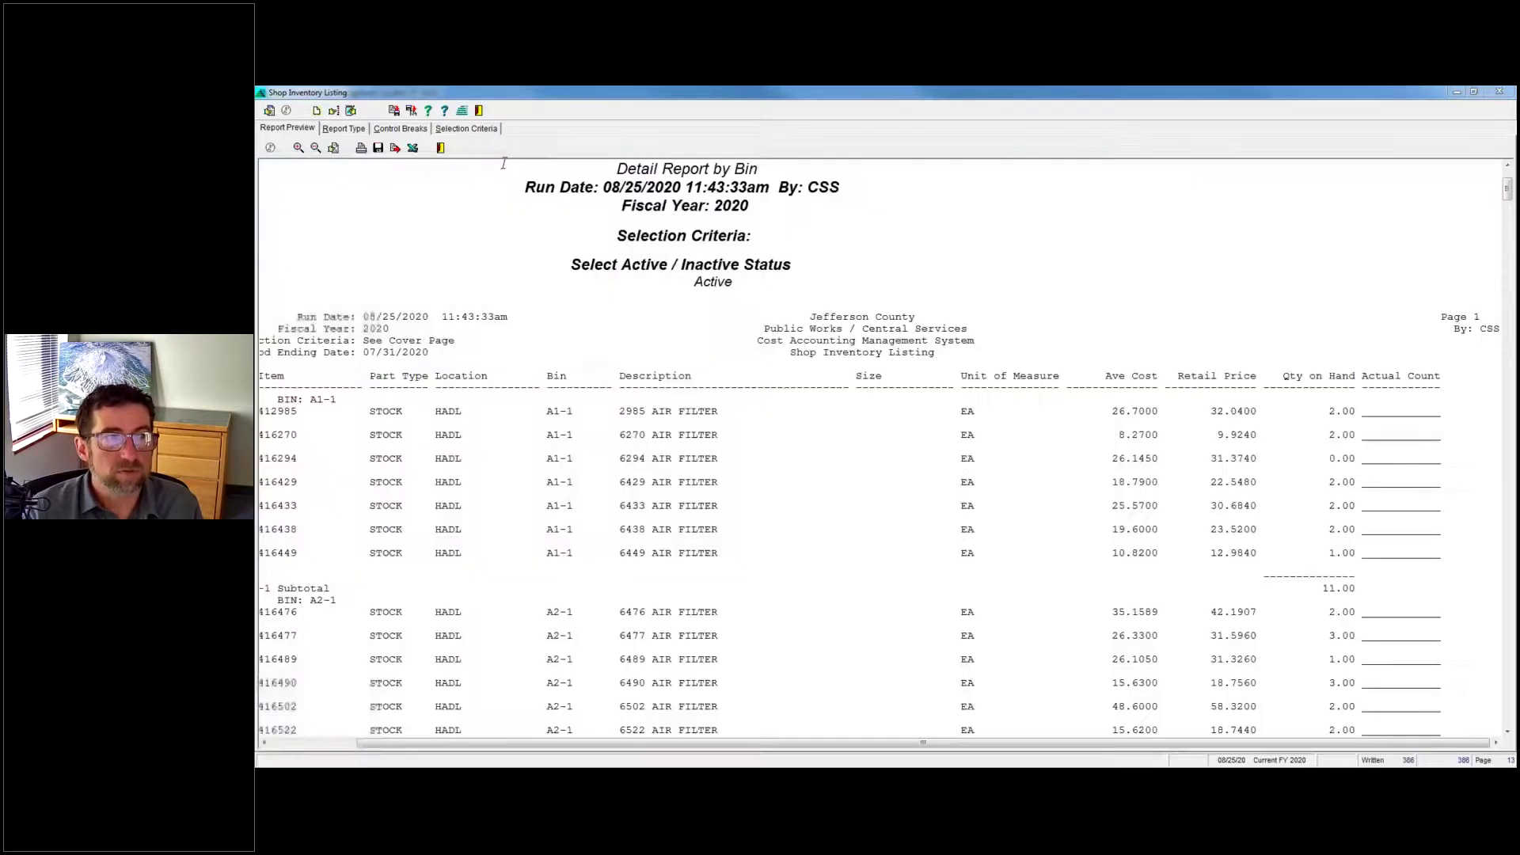
left_click(479, 110)
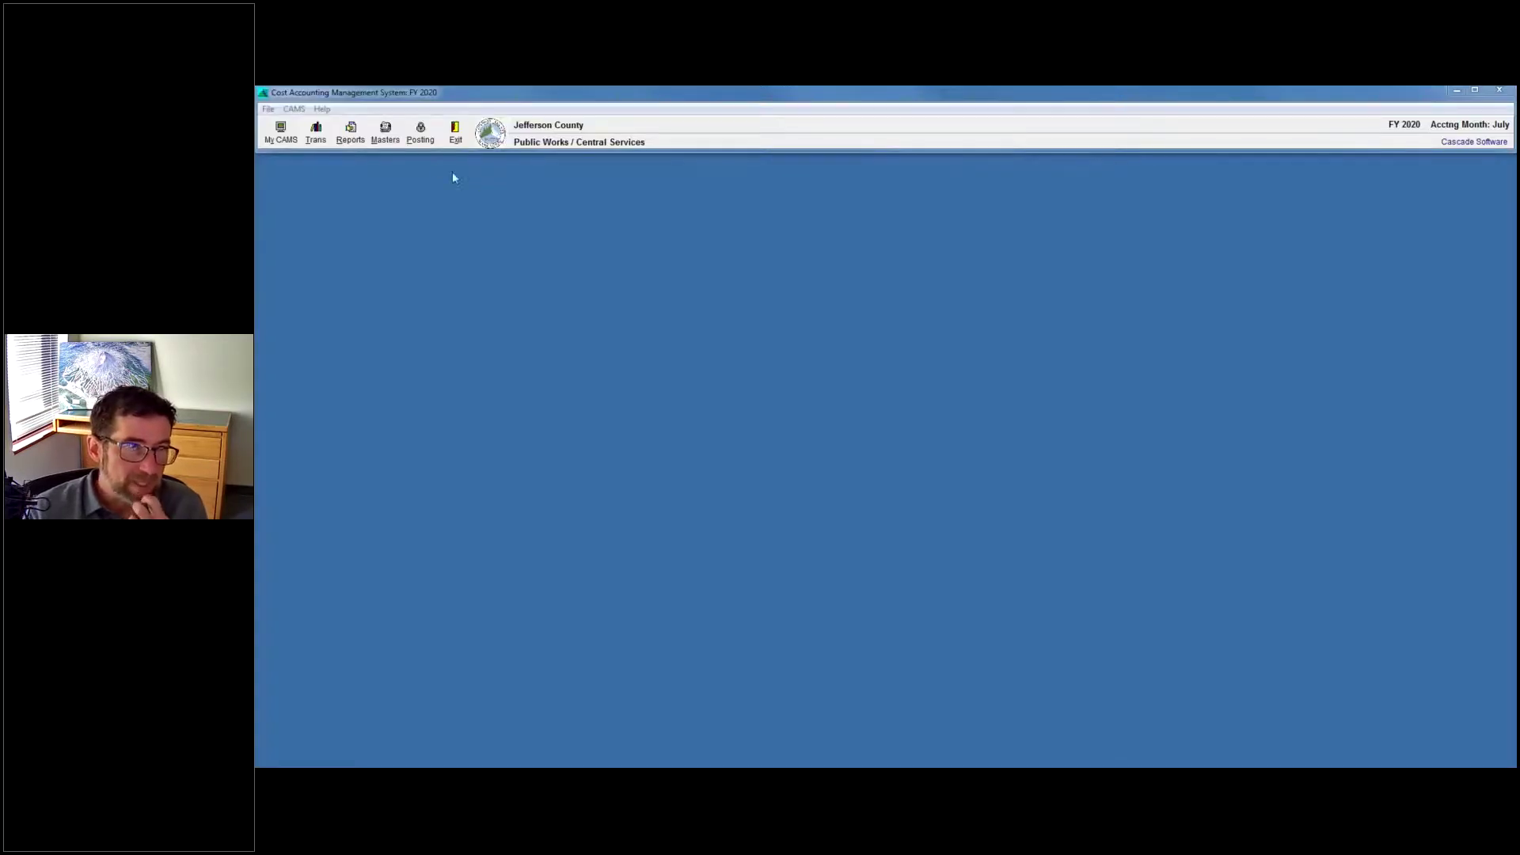
left_click(384, 133)
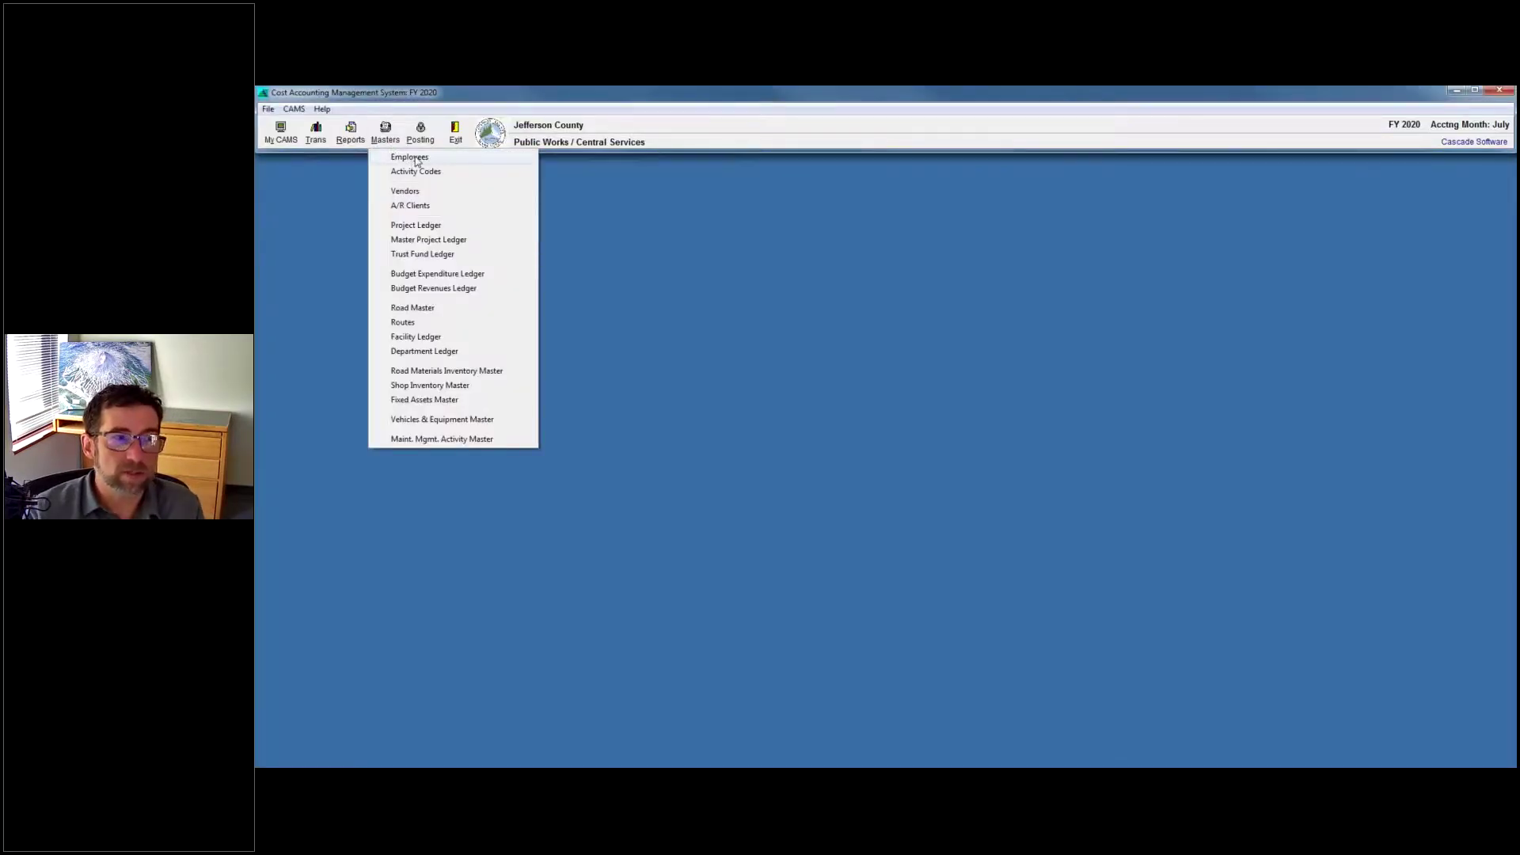
left_click(409, 158)
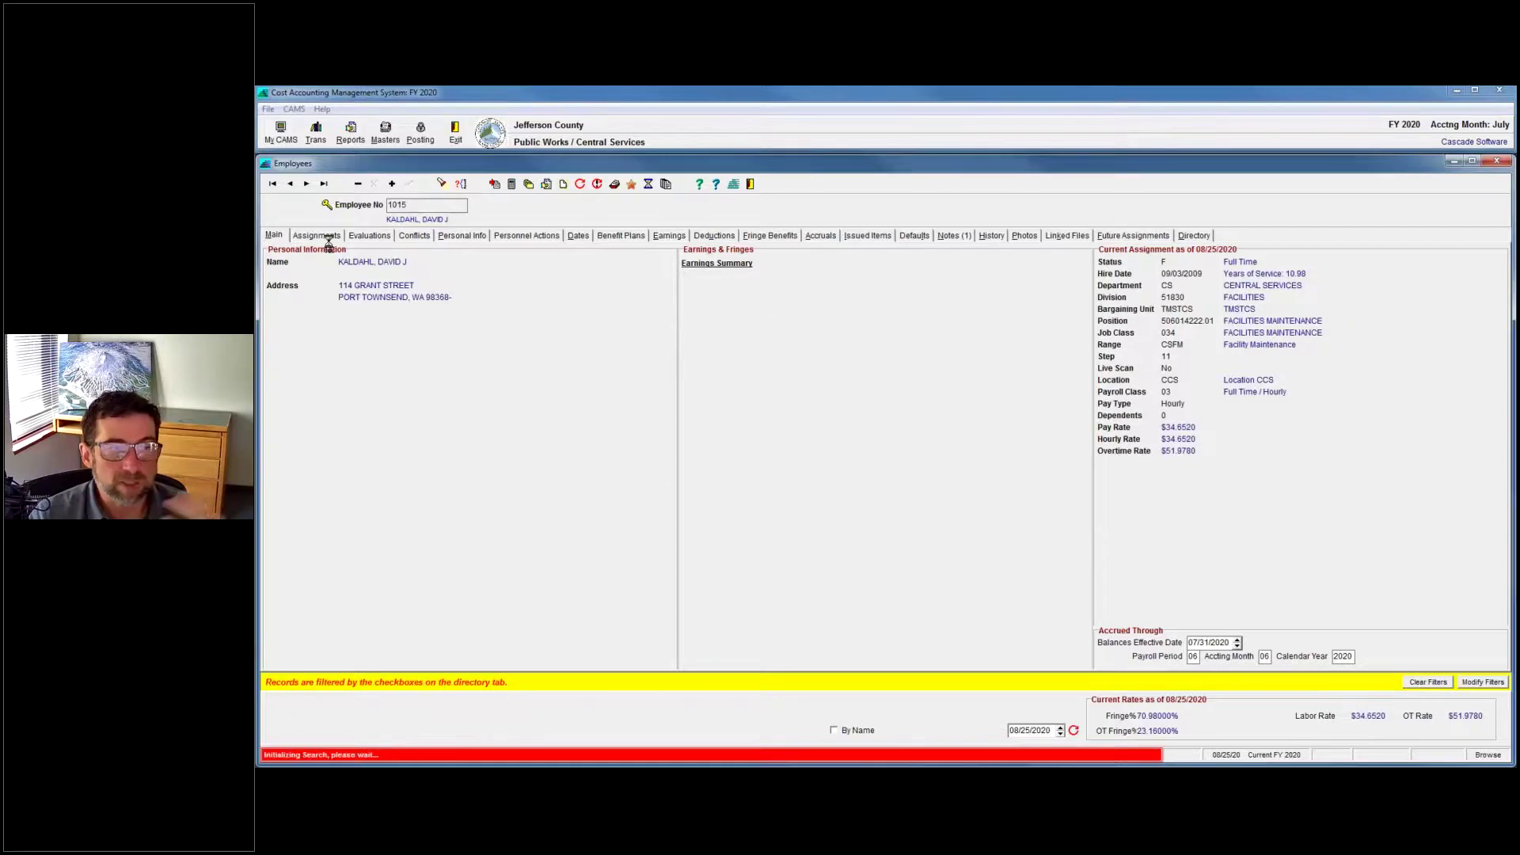
Review the employee's assignment history and hourly rate without saving changes, then close Employees.
left_click(316, 235)
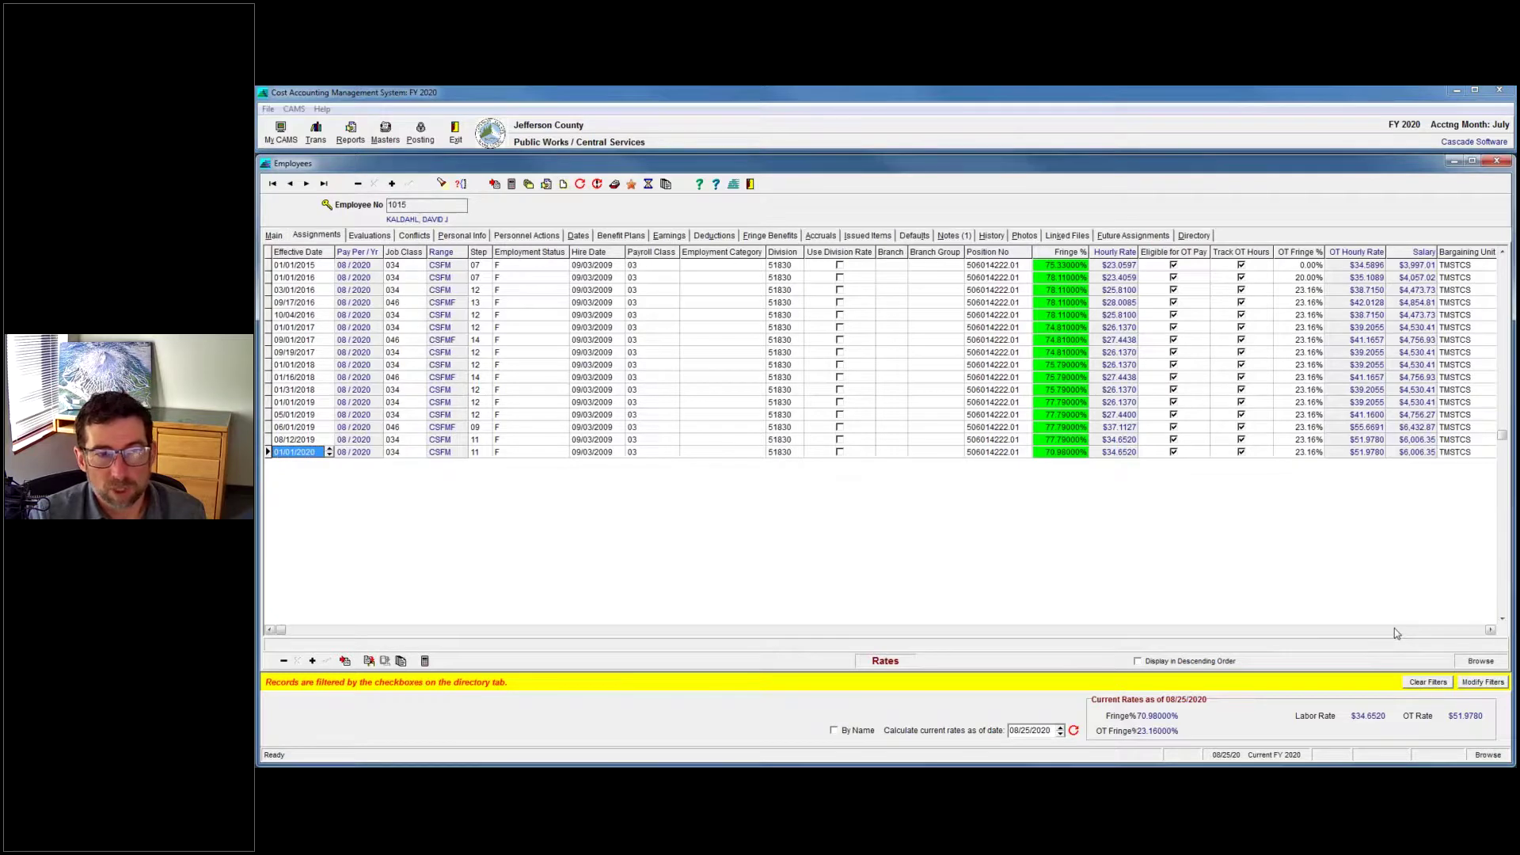
left_click(1120, 453)
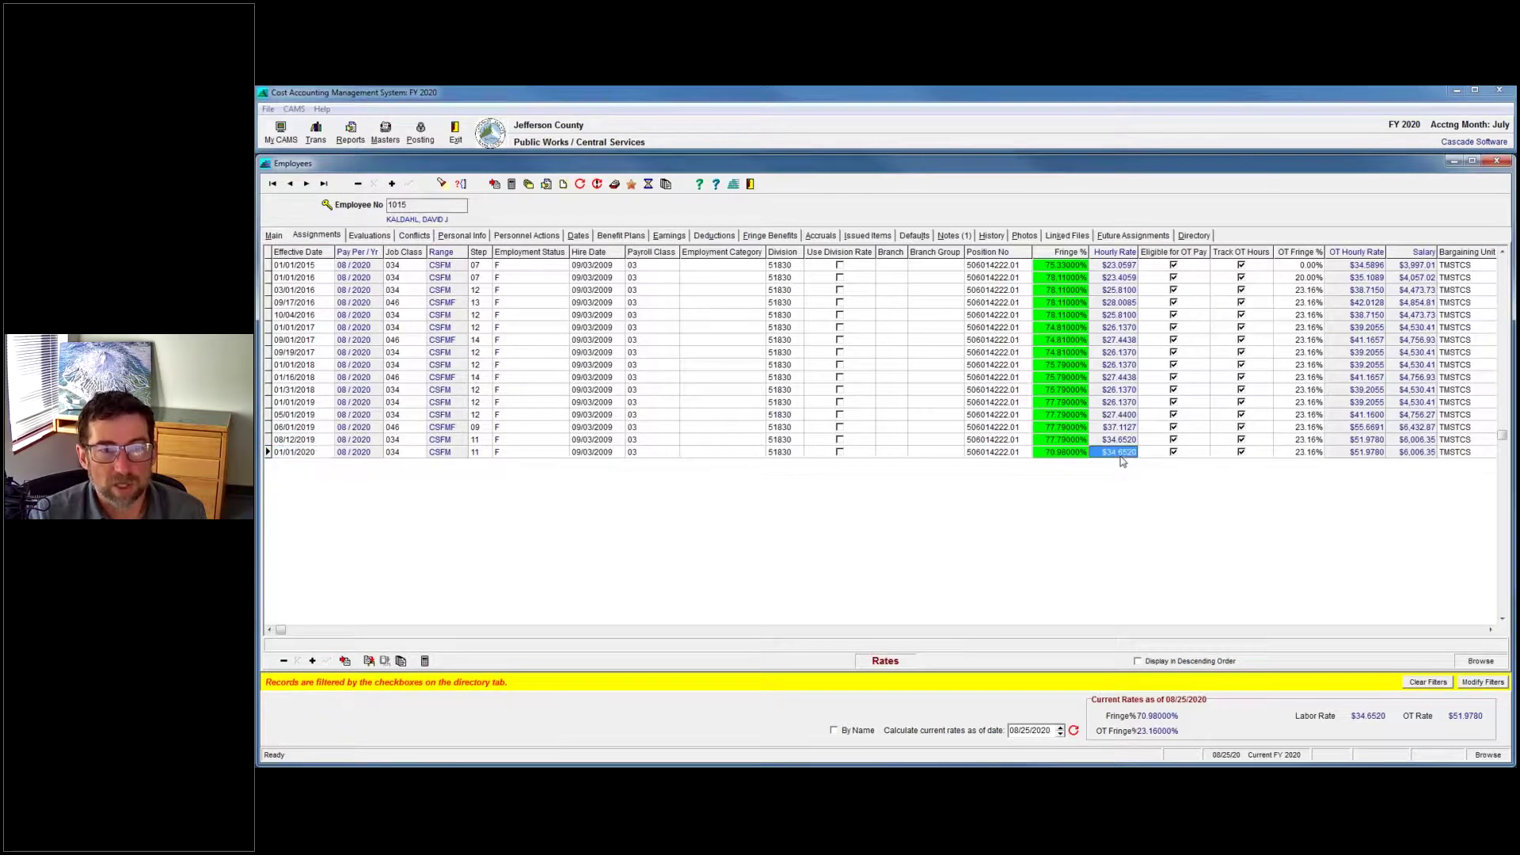
key("F2")
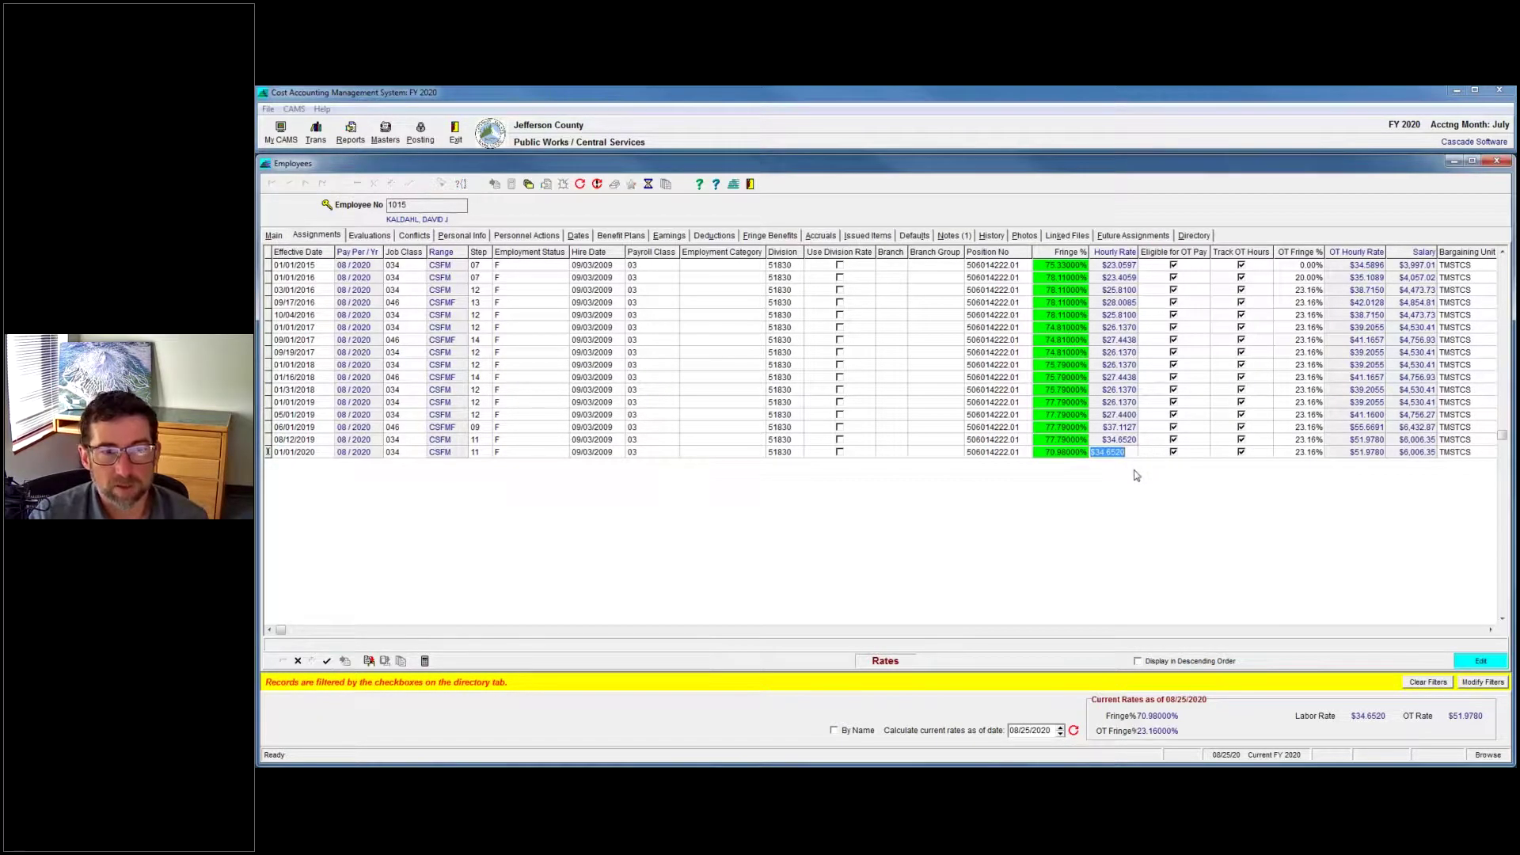
left_click(298, 661)
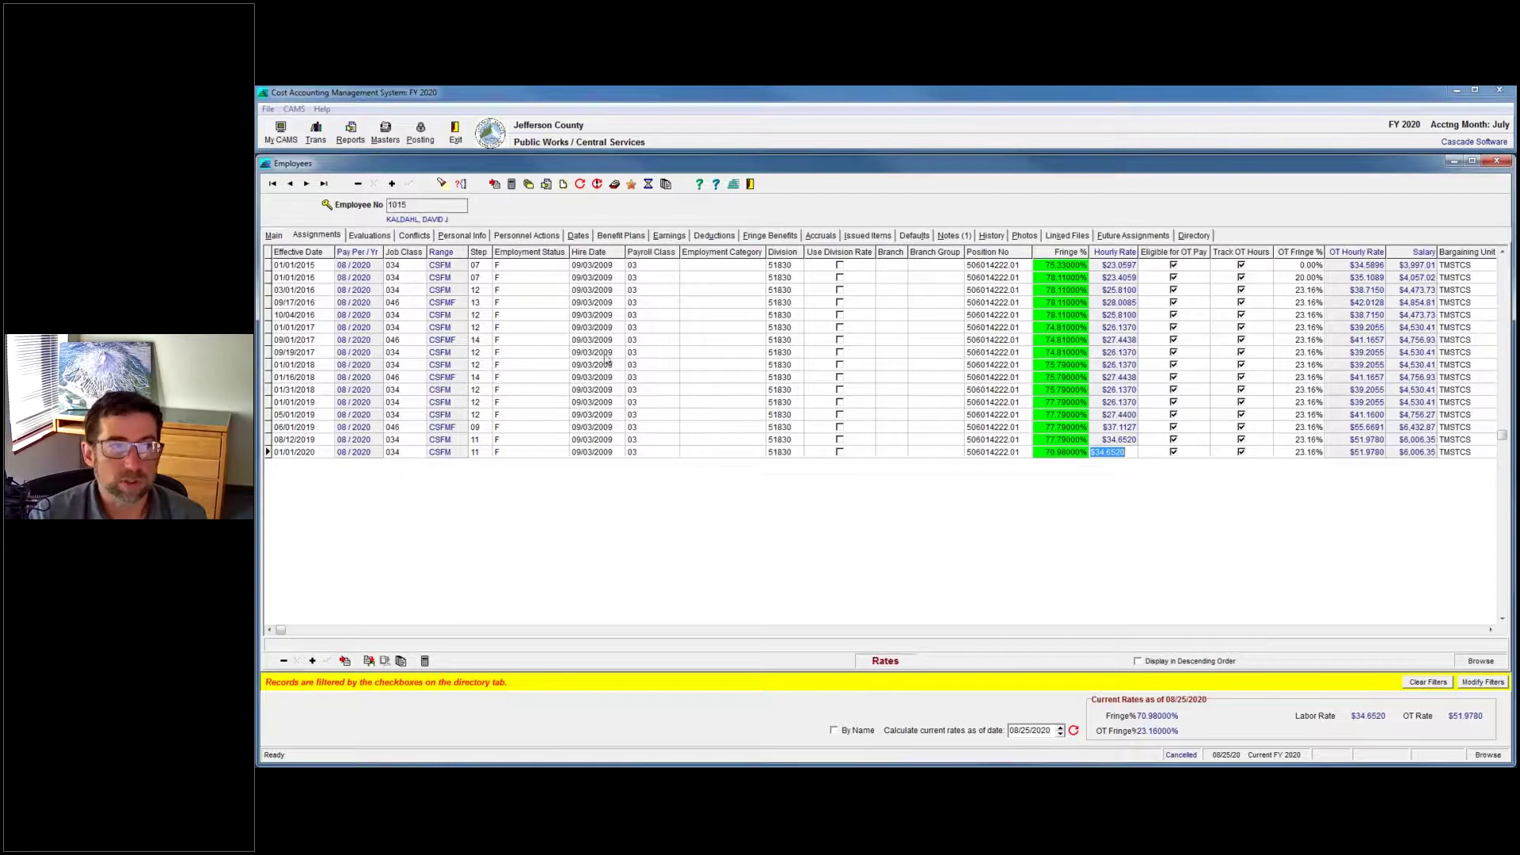
left_click(440, 304)
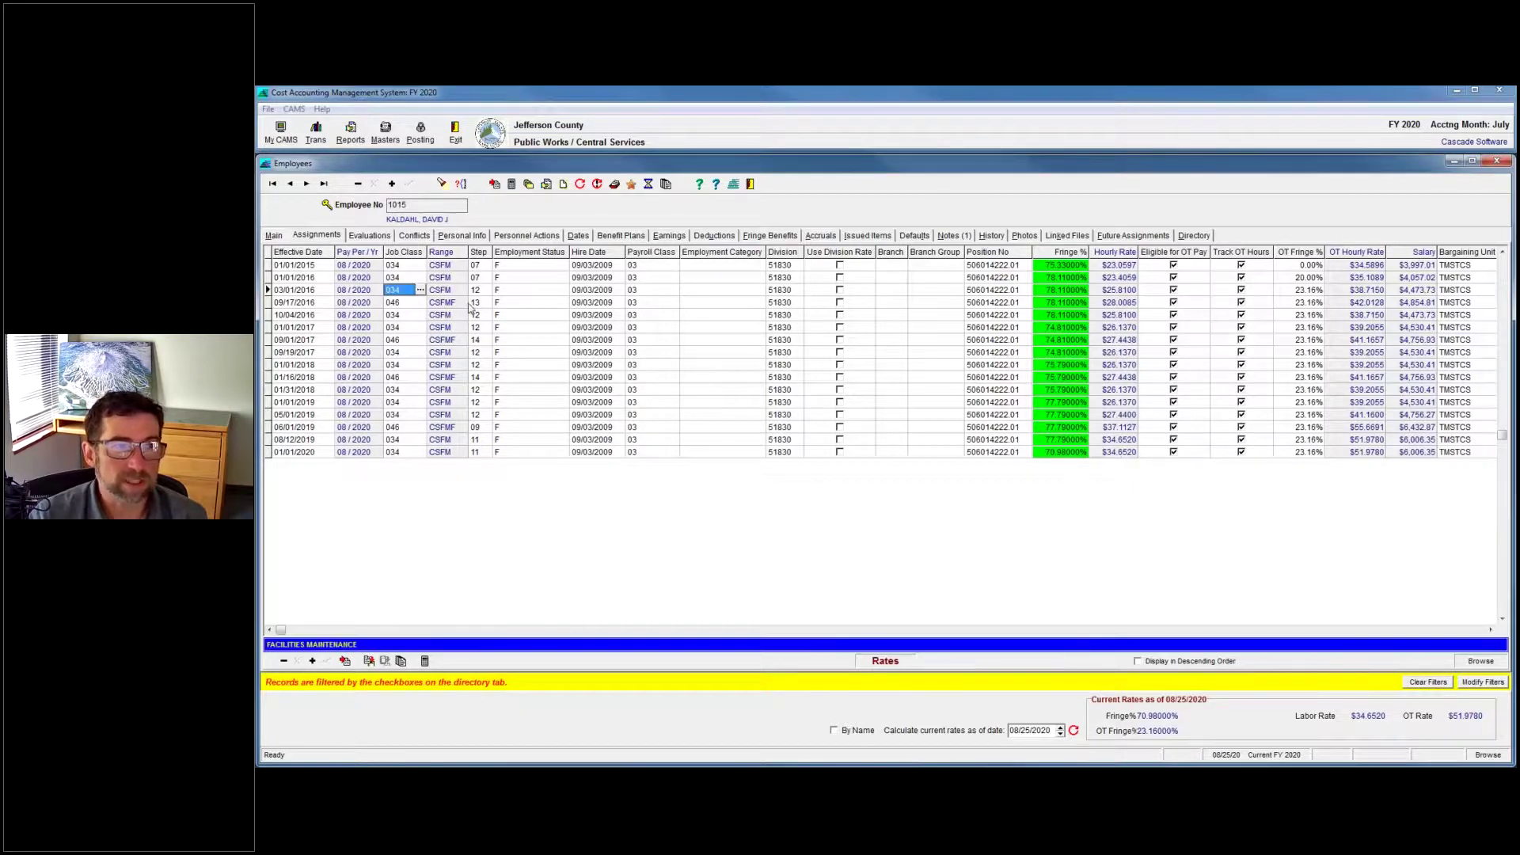
left_click(1497, 161)
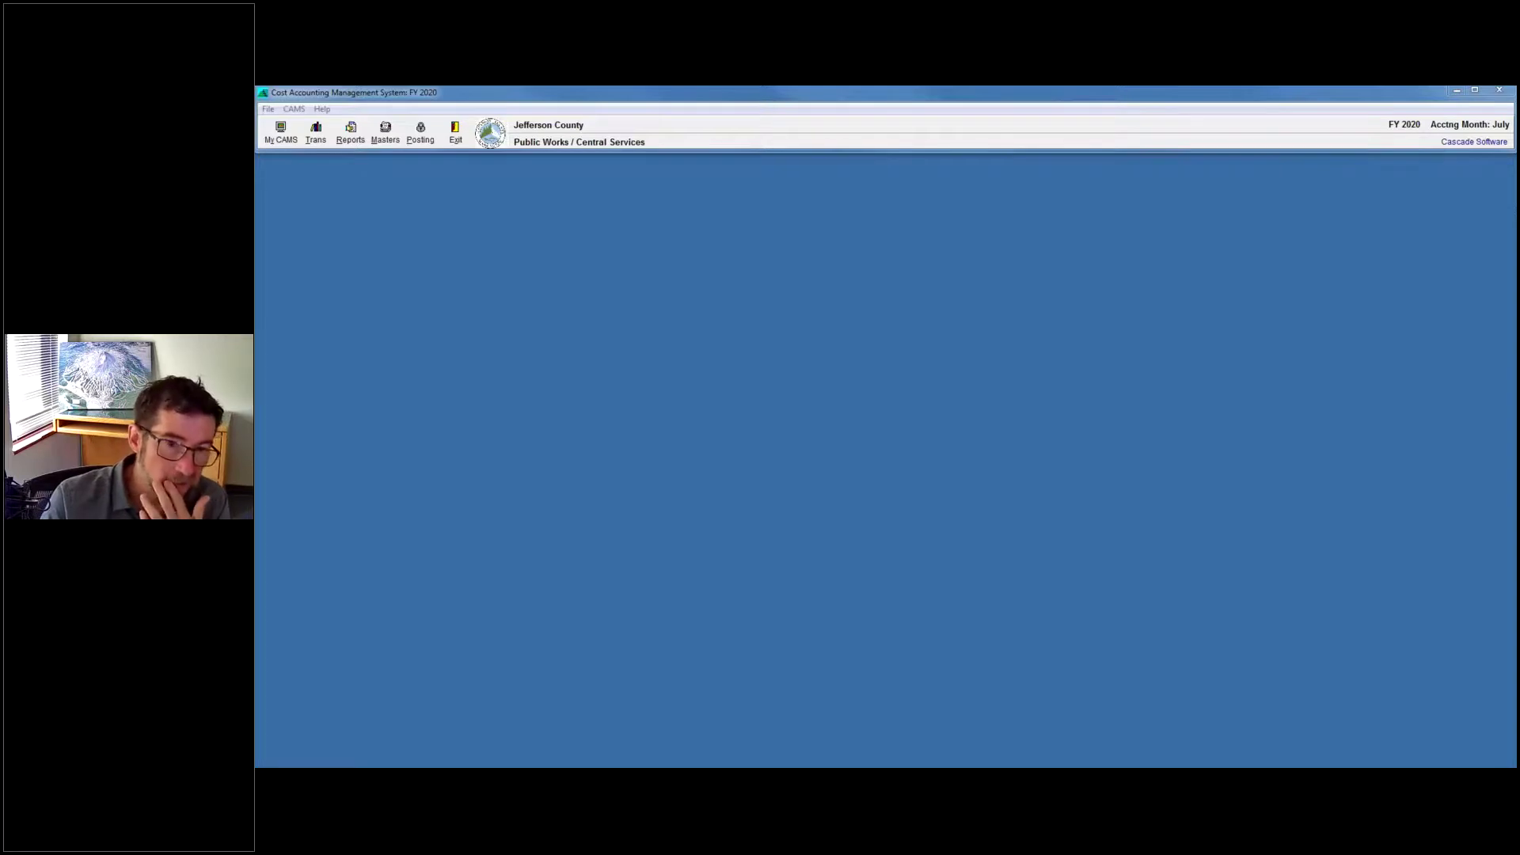
Return to the SIGNAL MAINTENANCE Activities record and generate its fiscal 2020 detail report.
mouse_move(1346, 767)
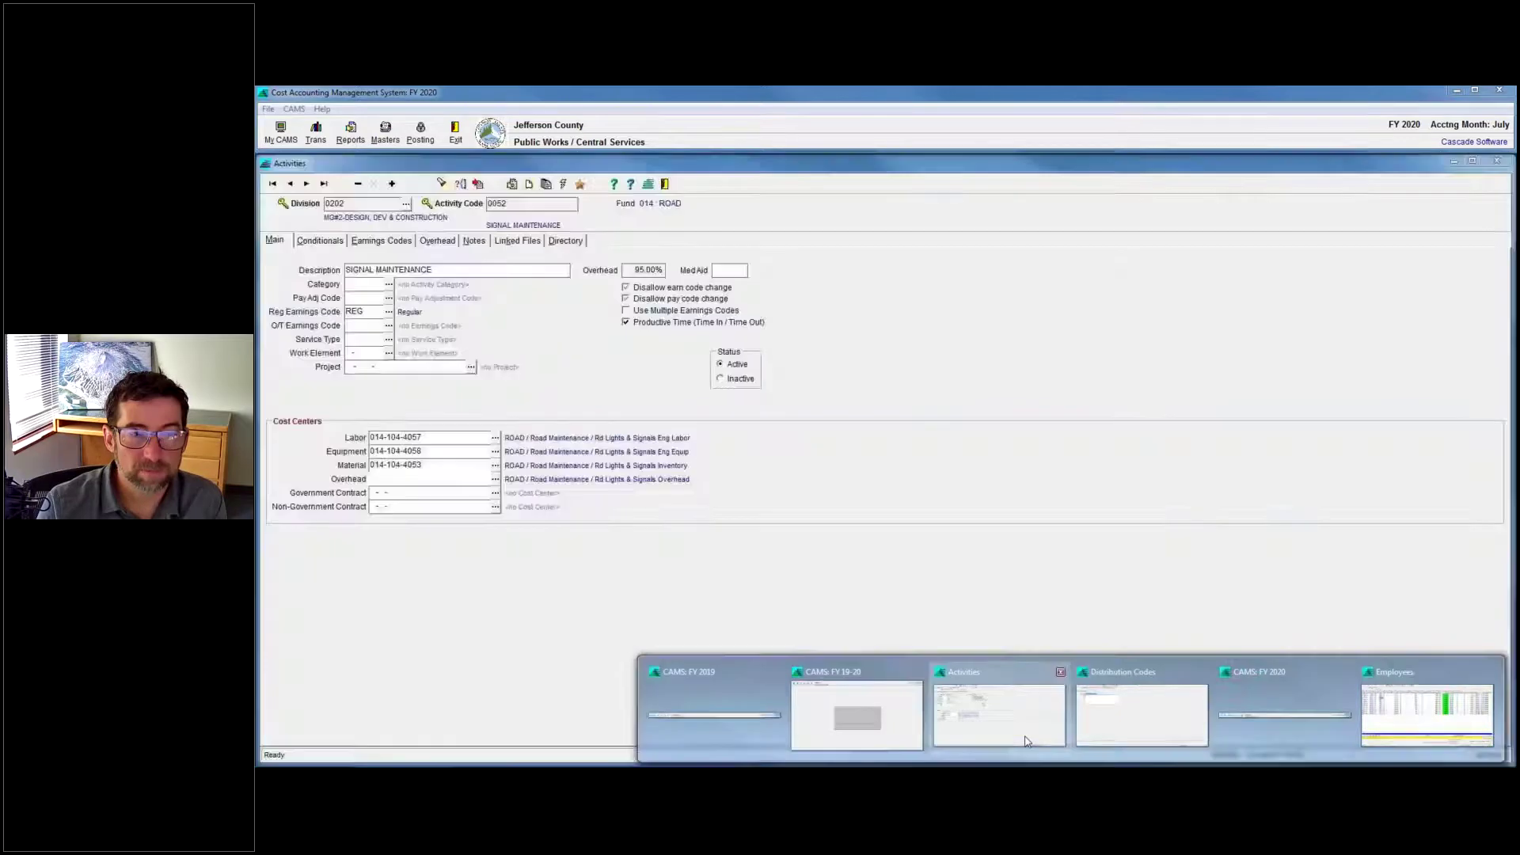
left_click(1027, 741)
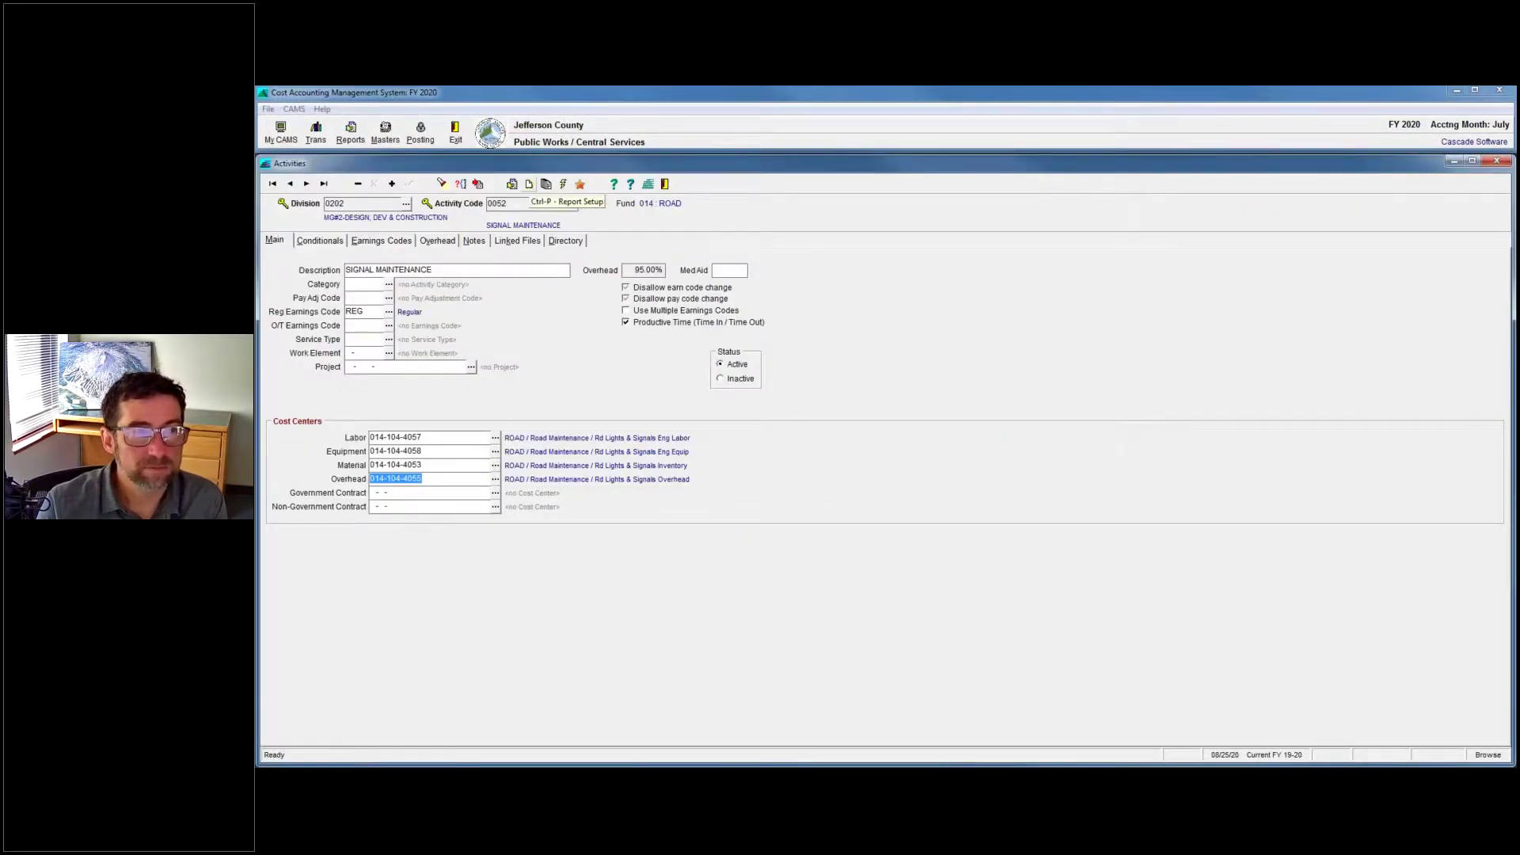
left_click(513, 185)
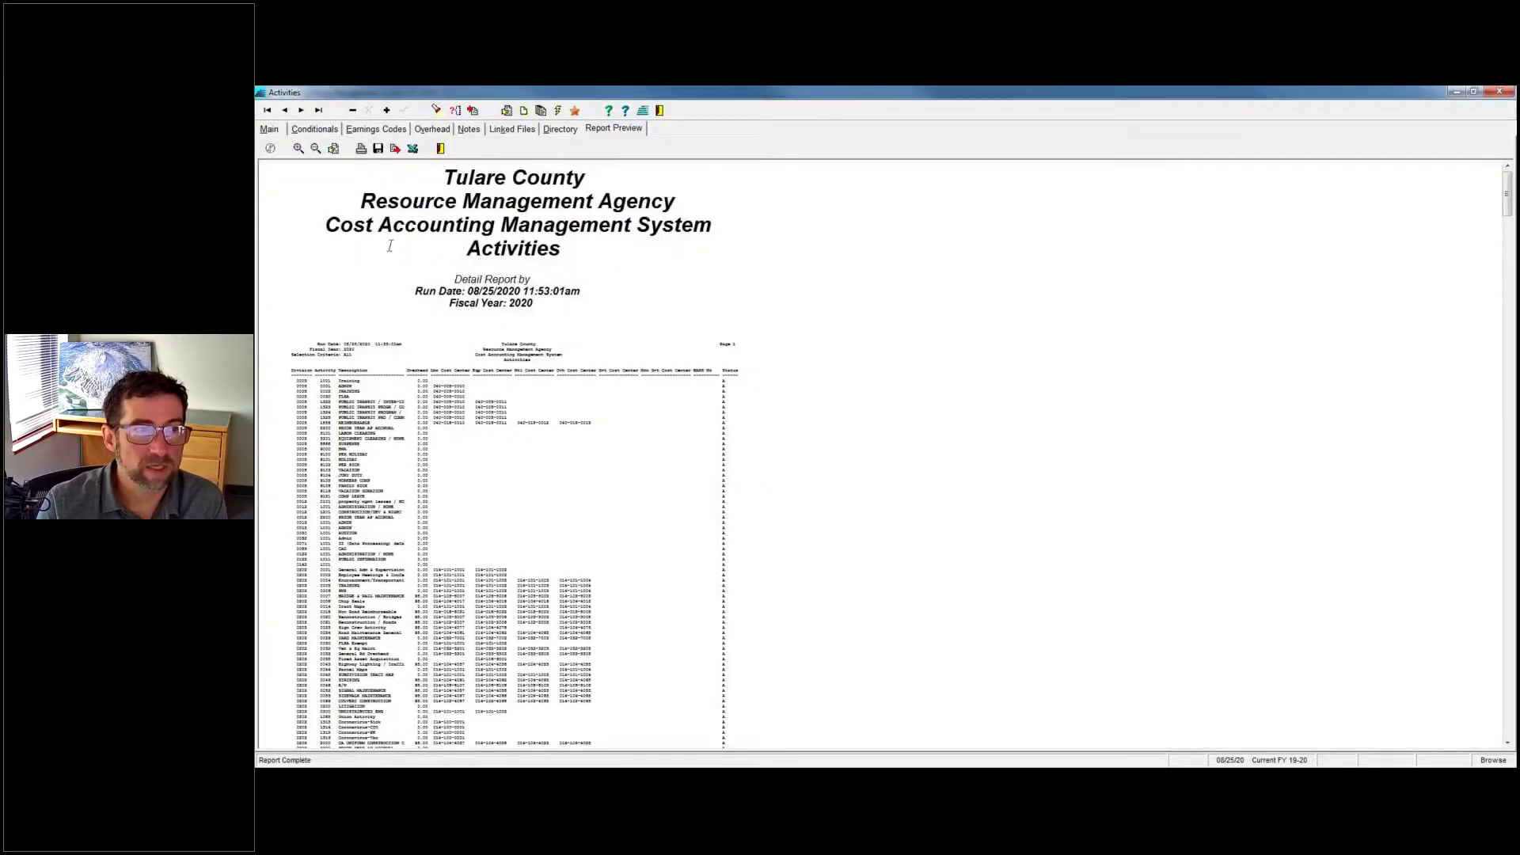
Open Report Settings for the Activities detail report preview.
left_click(523, 111)
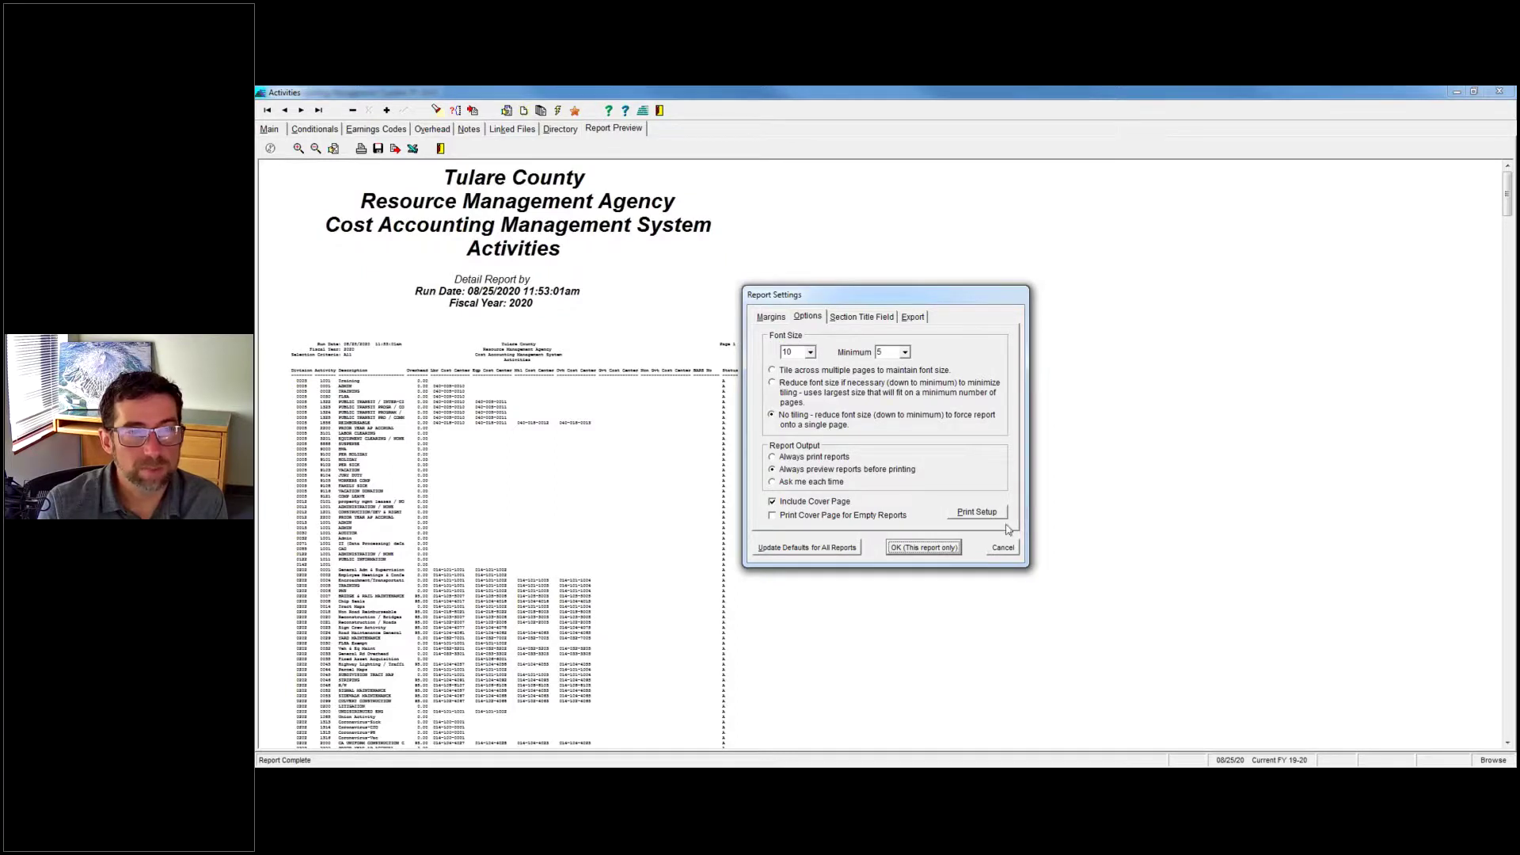
Make Microsoft XPS Document Writer the permanent printer for this report only.
left_click(994, 516)
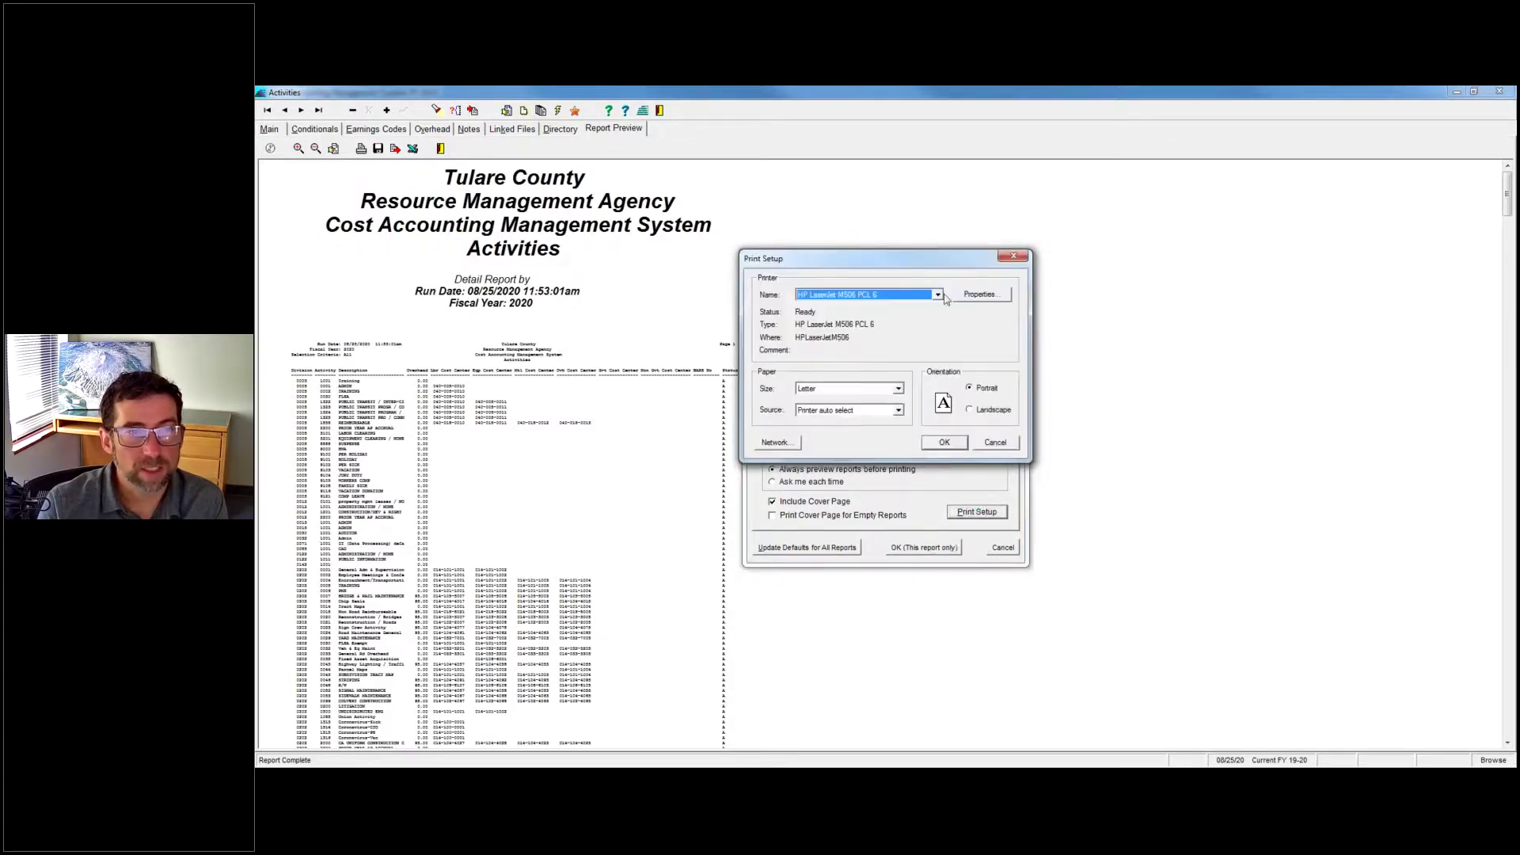
left_click(939, 295)
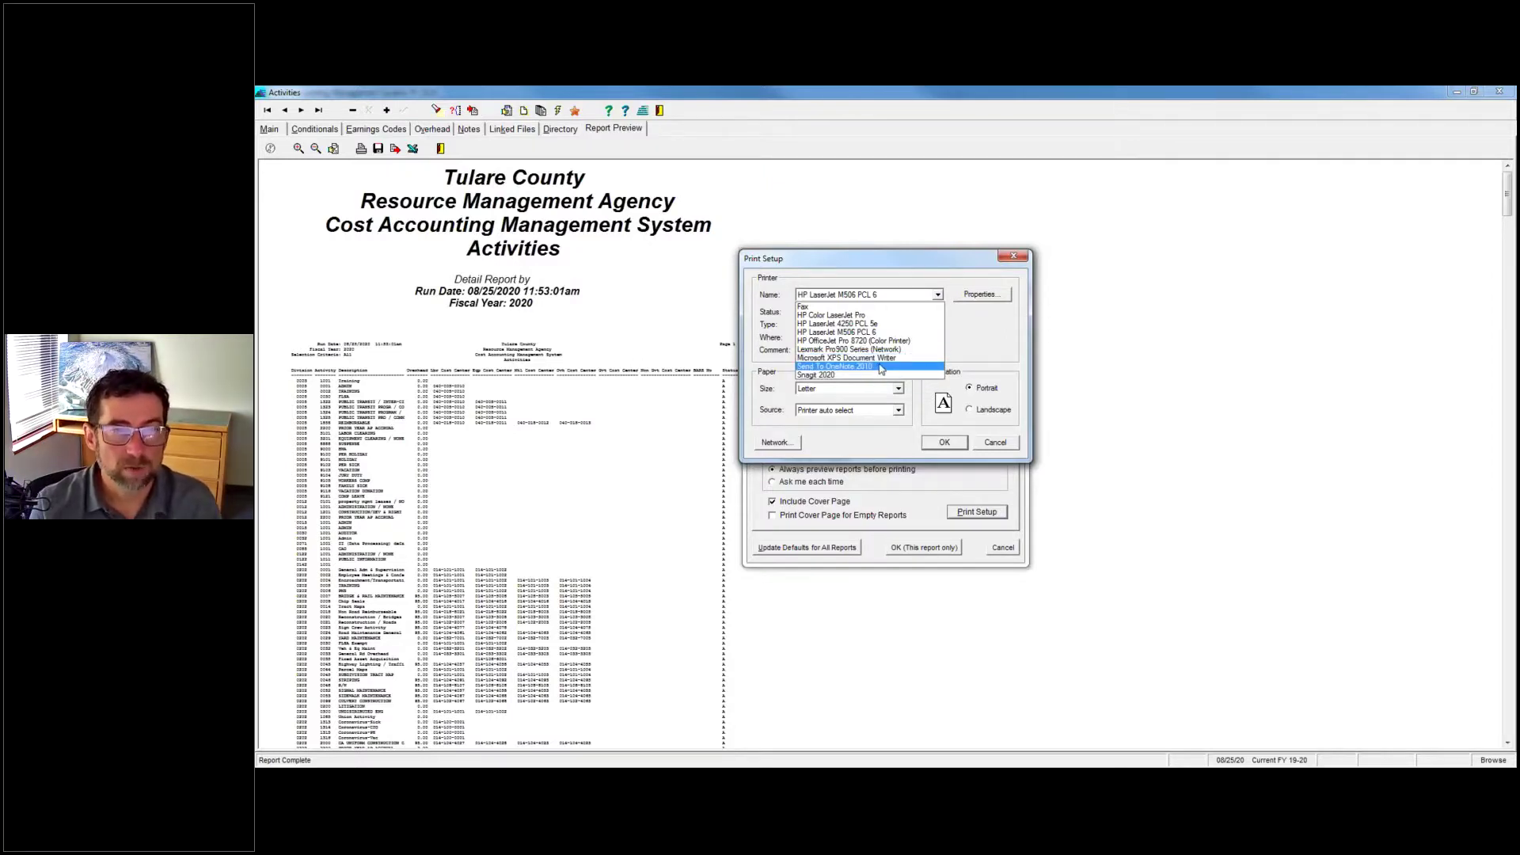
left_click(889, 364)
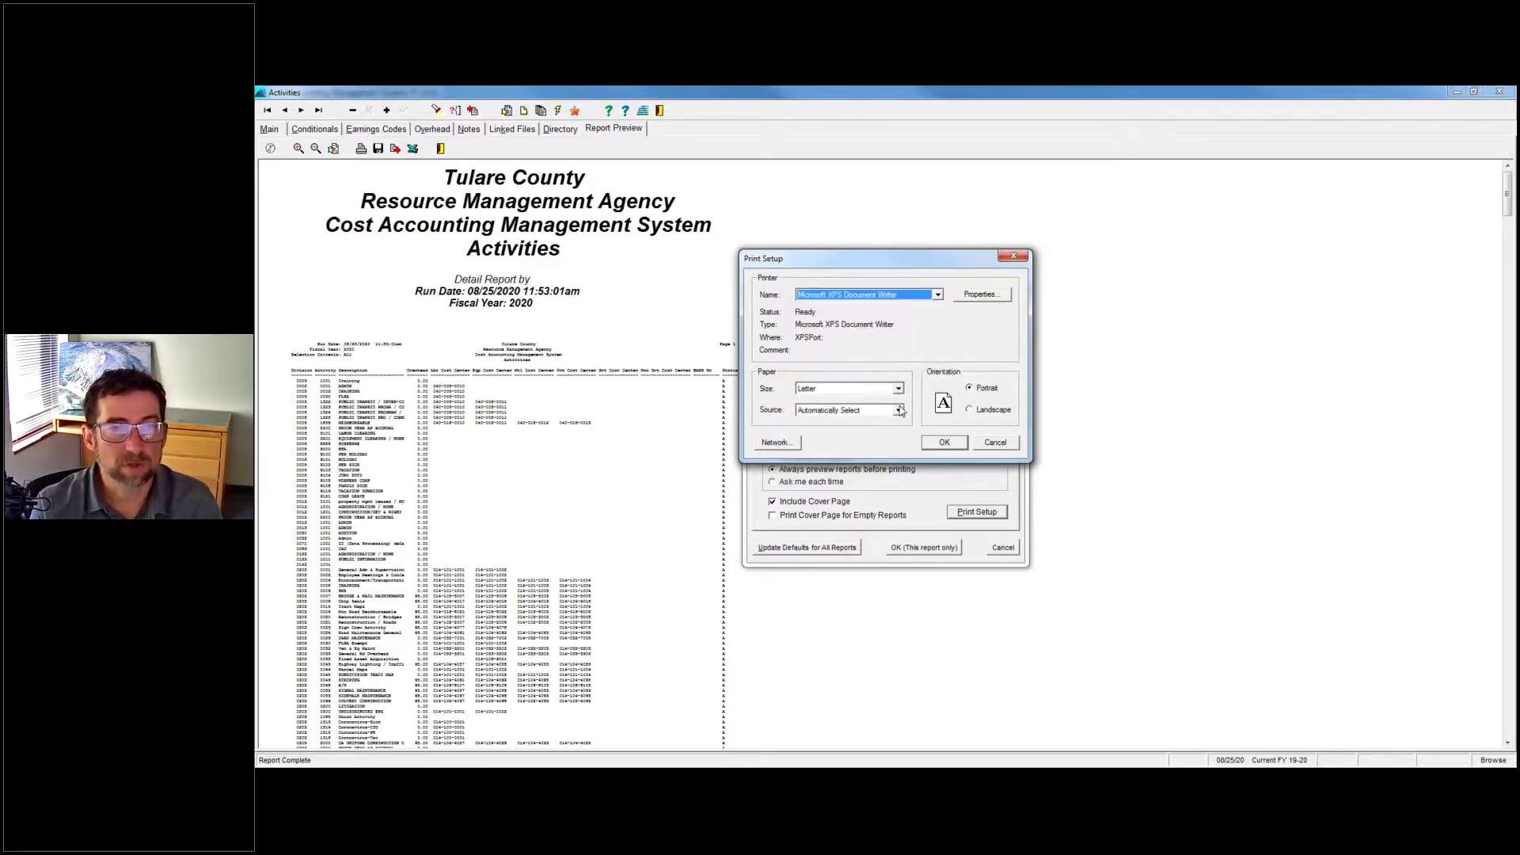
left_click(944, 444)
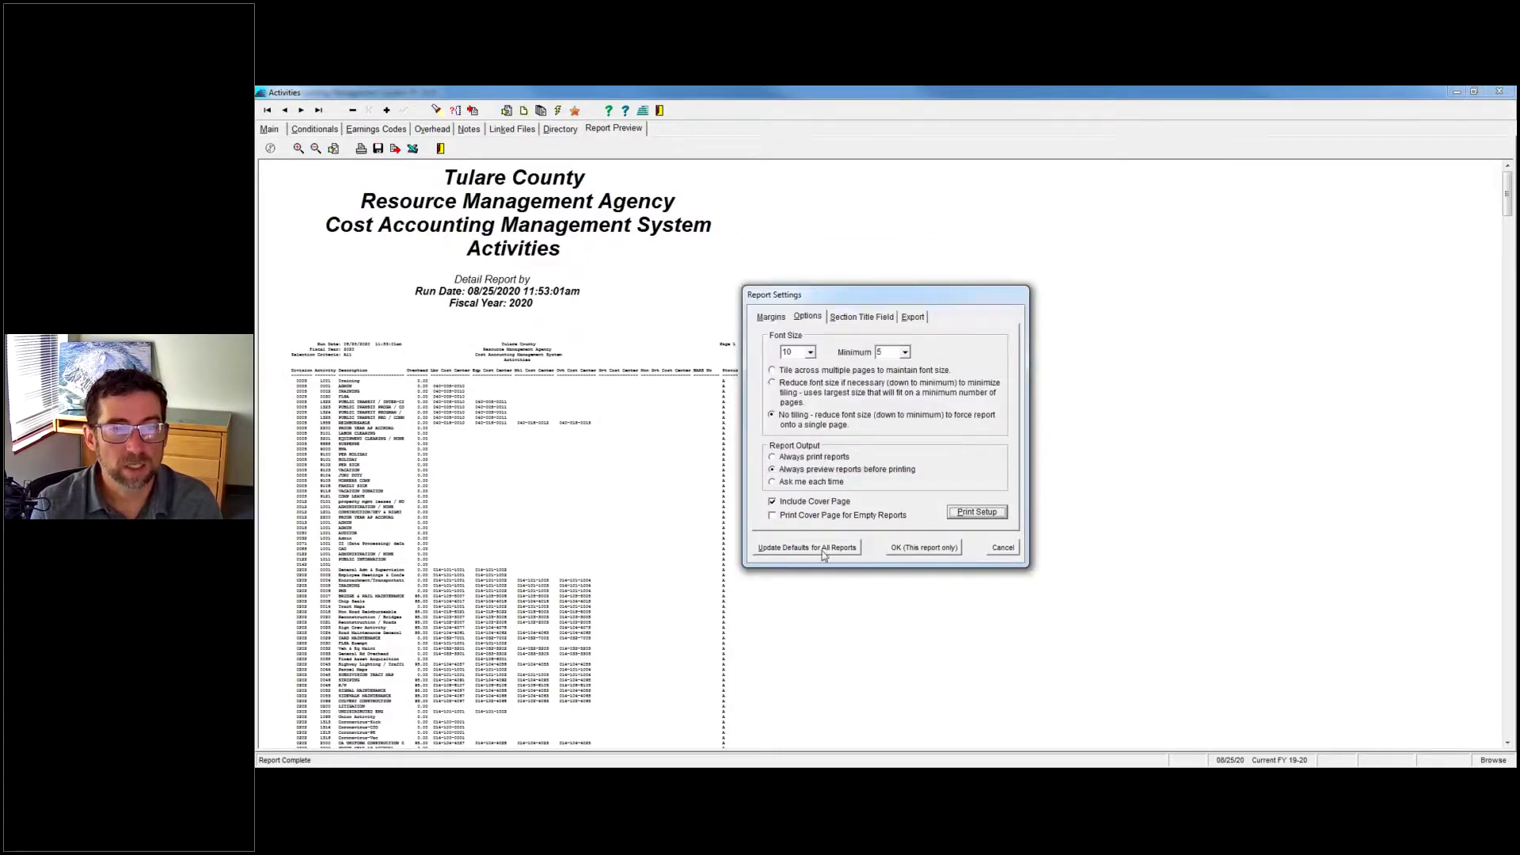
left_click(932, 555)
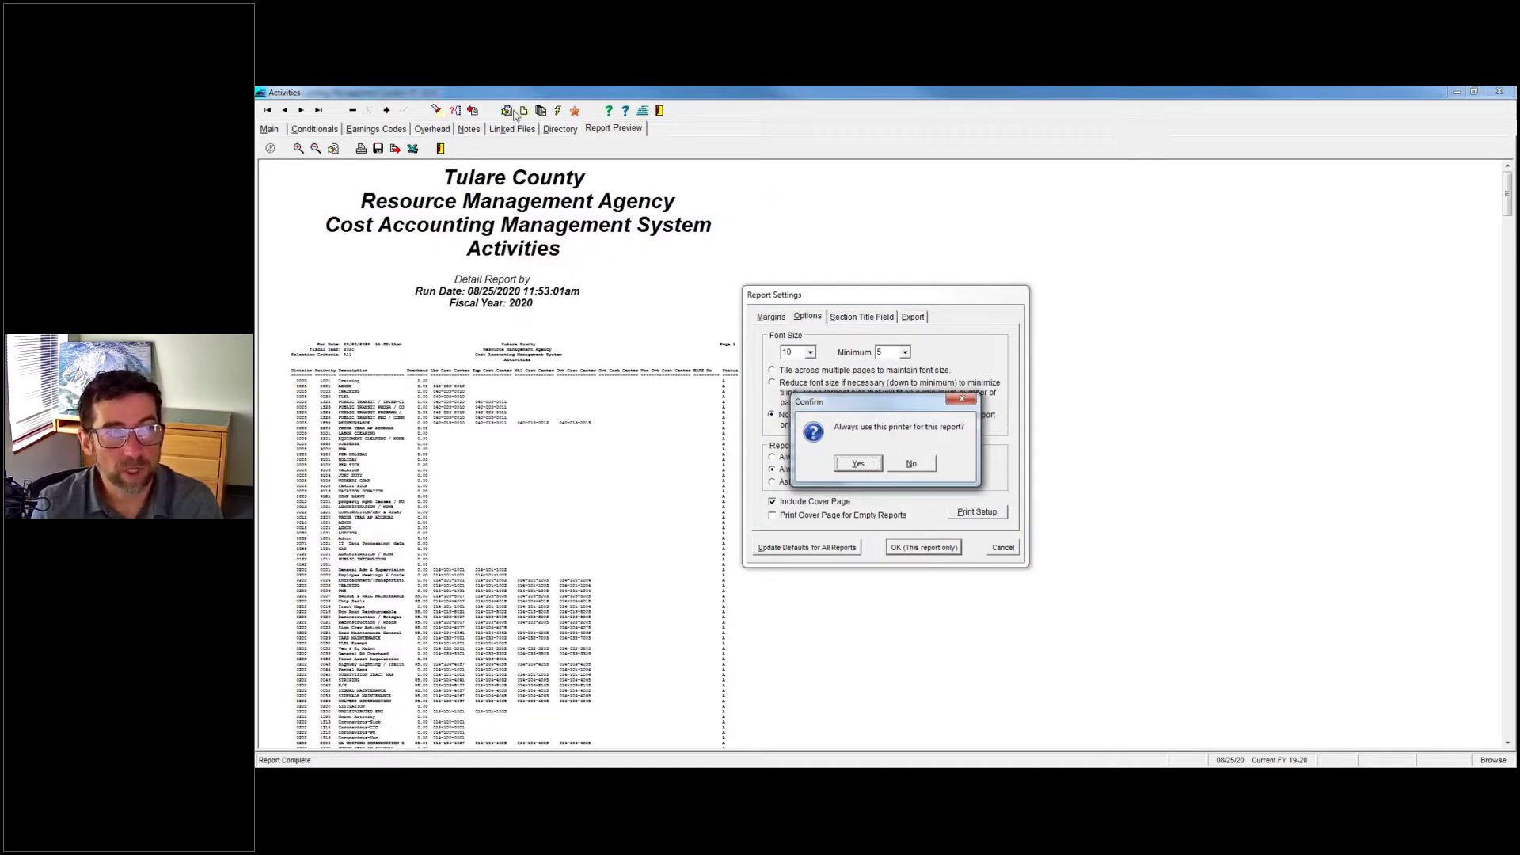
left_click(859, 464)
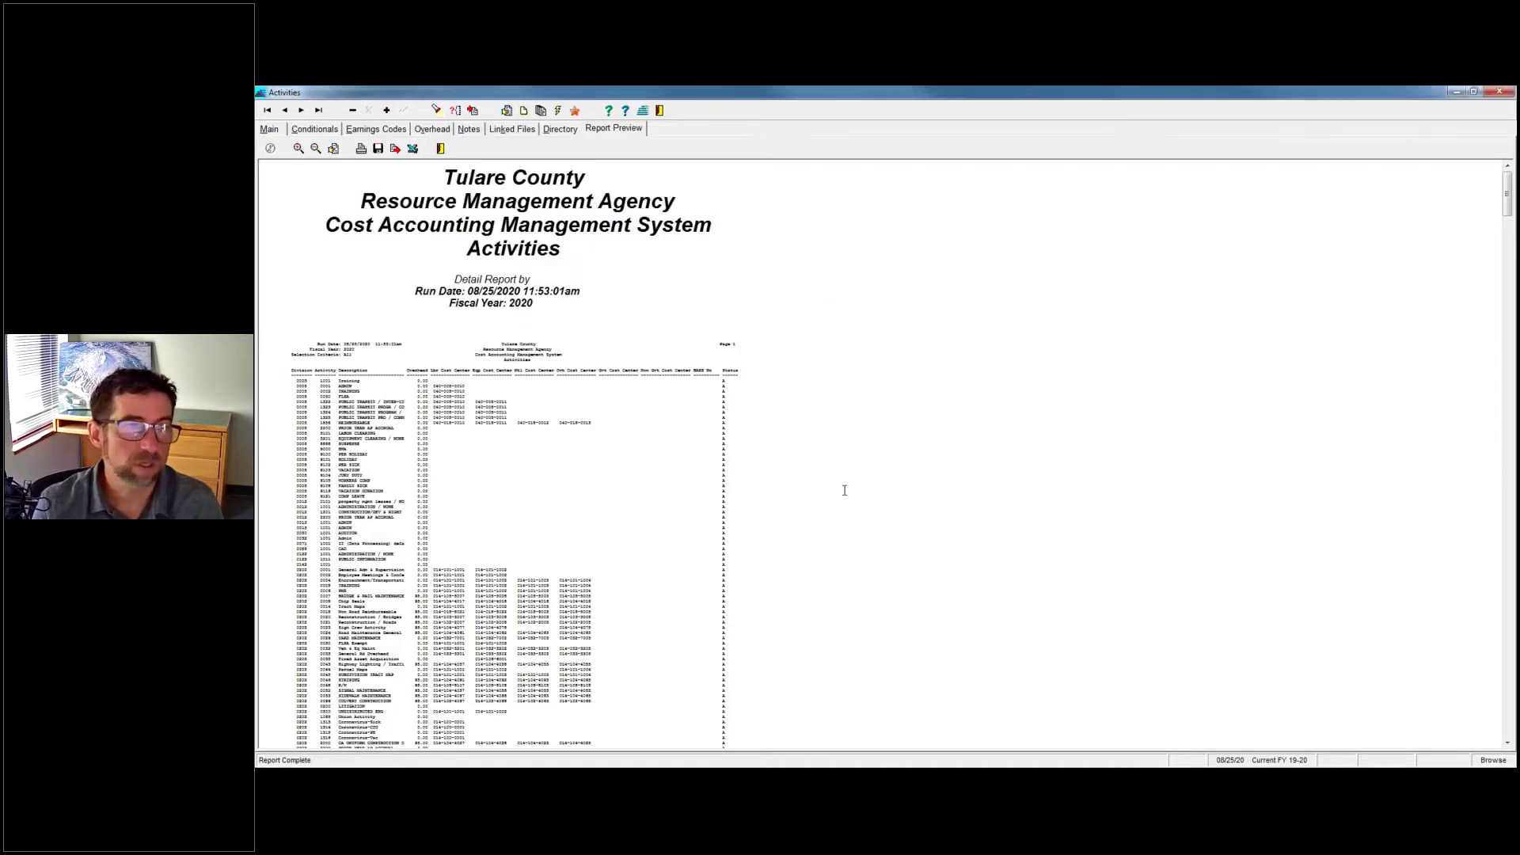
Rerun the Activities report, print it to an XPS file named test, and show the Desktop folder.
left_click(507, 110)
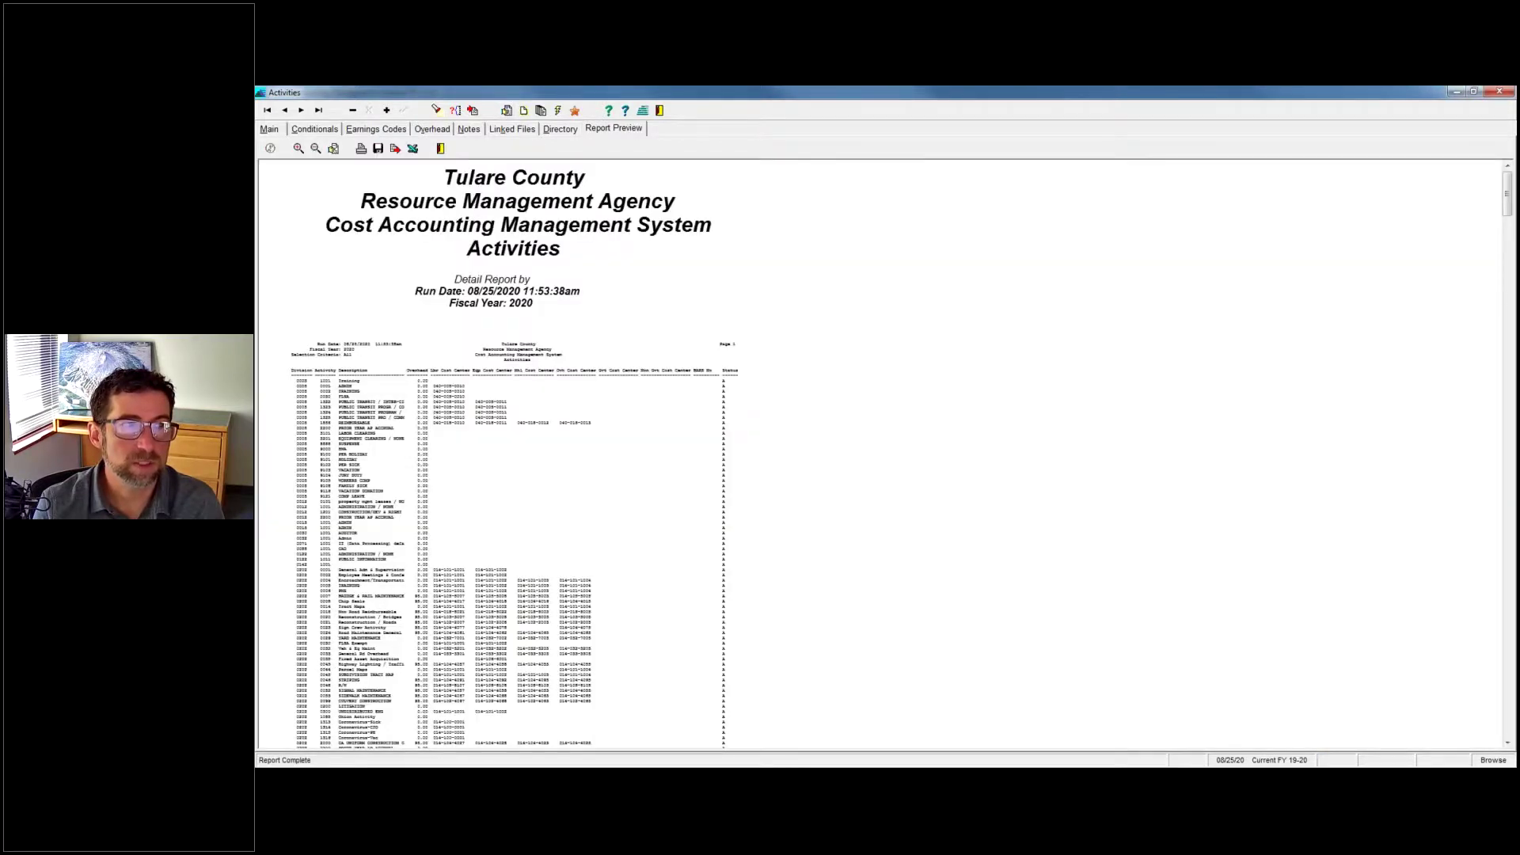
left_click(362, 149)
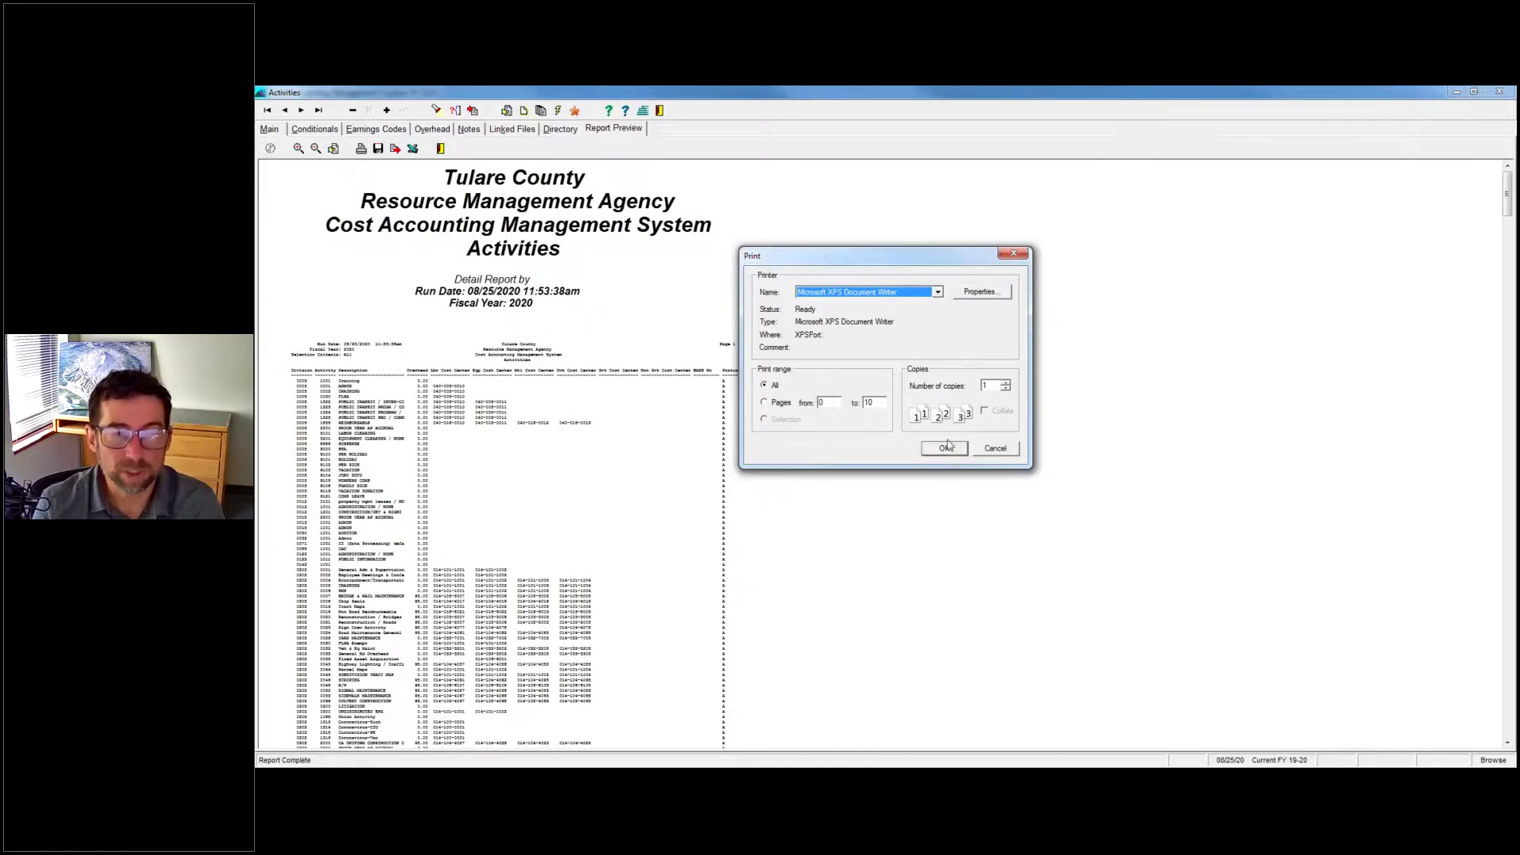
left_click(946, 447)
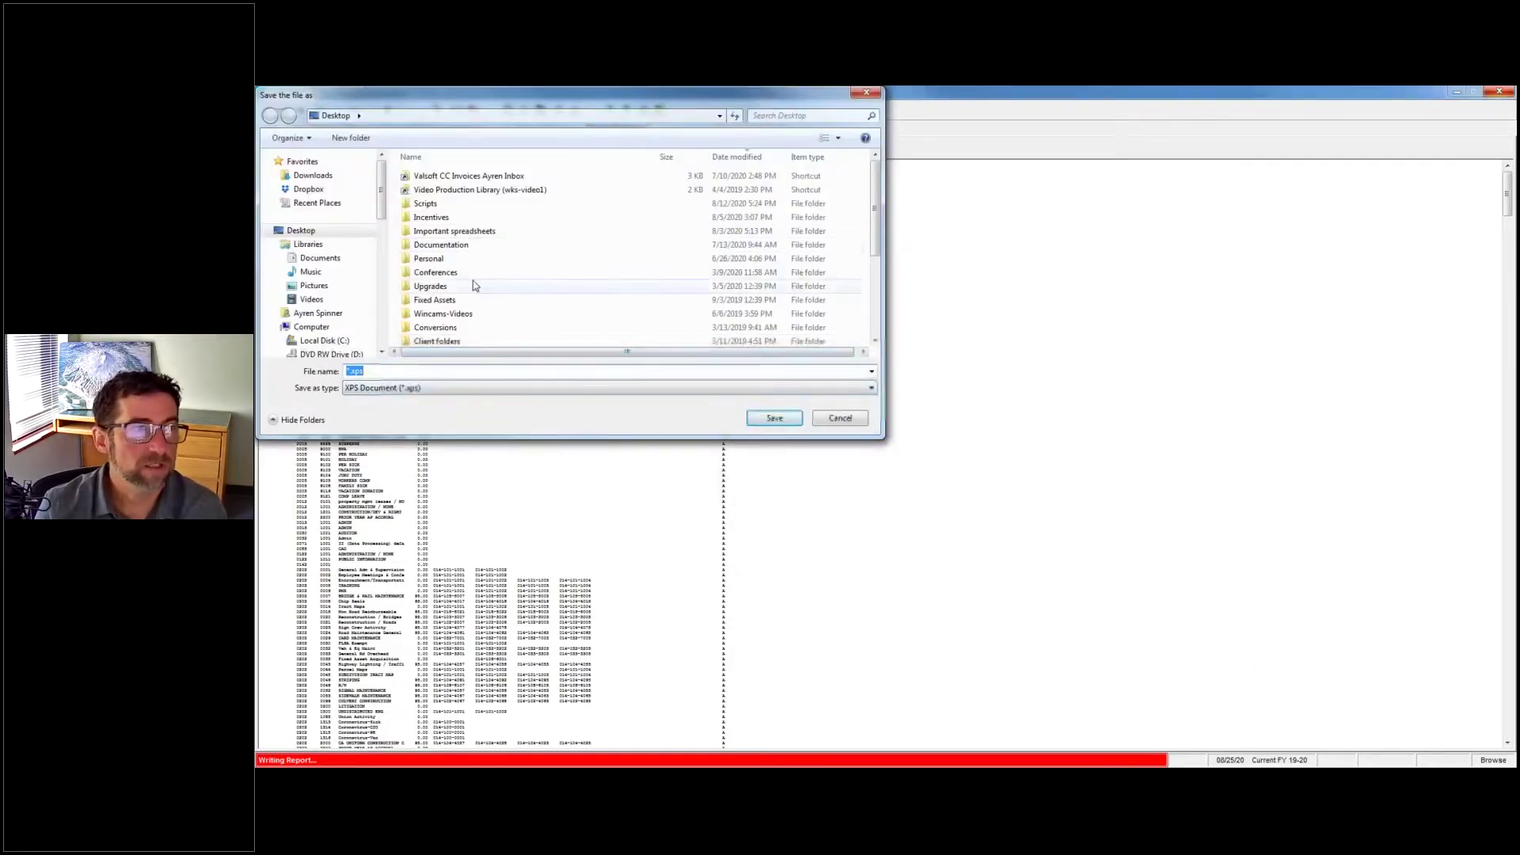
type("test")
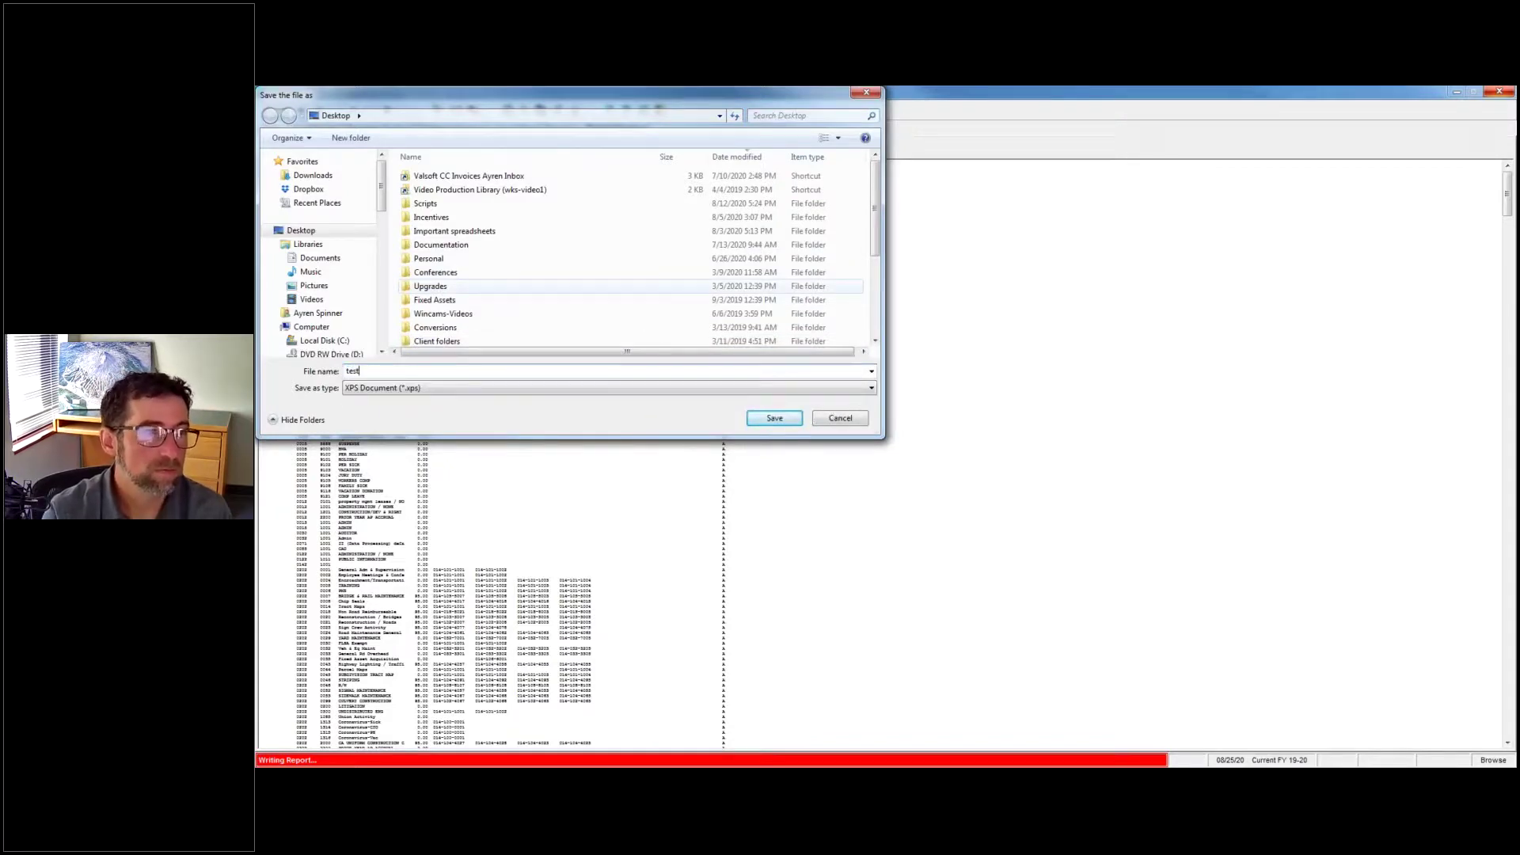
key("Return")
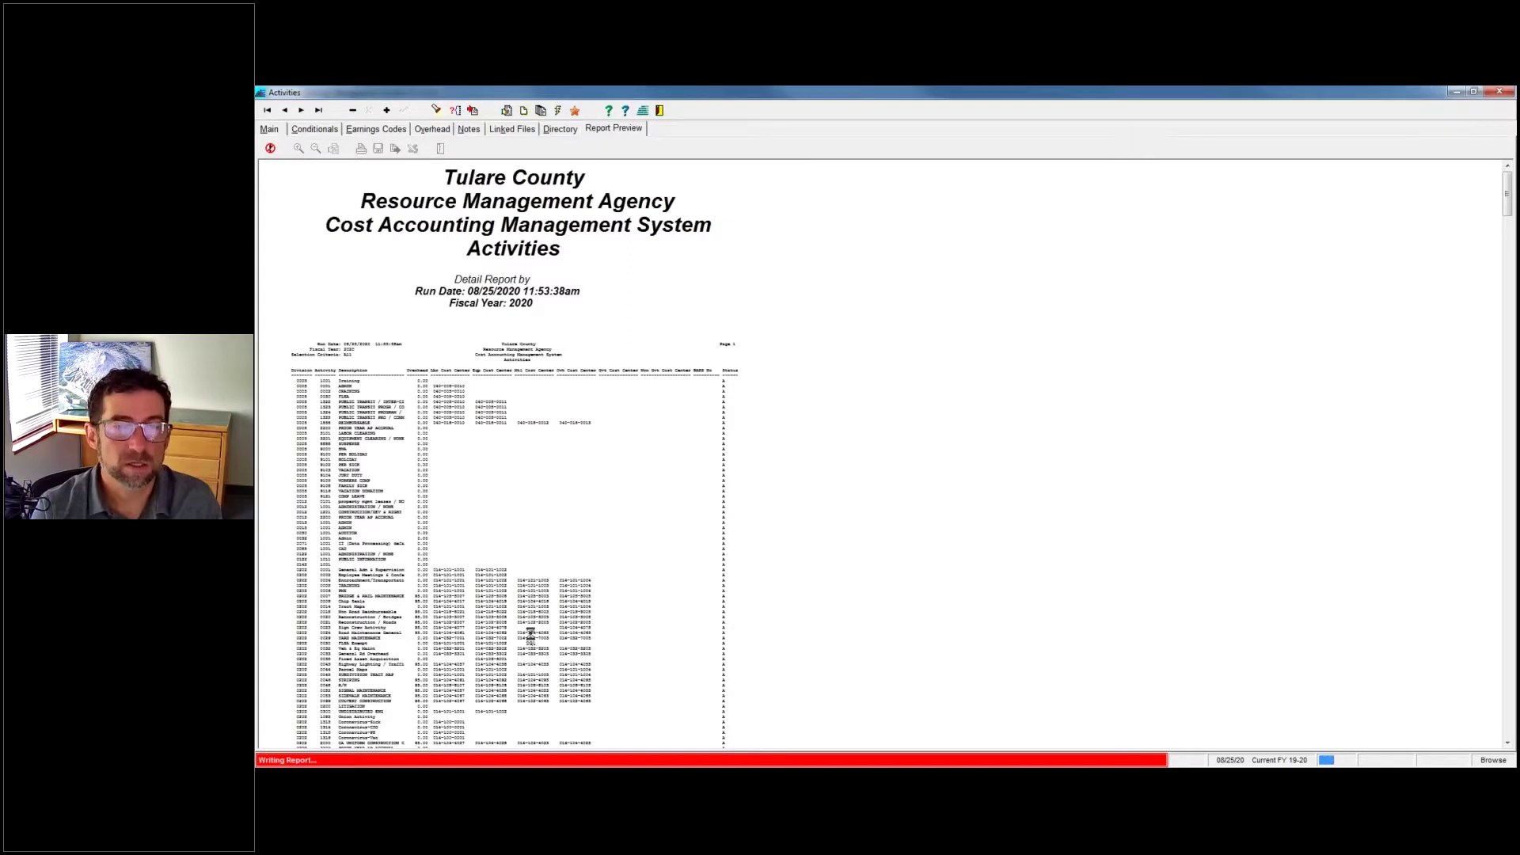
key("alt+Tab")
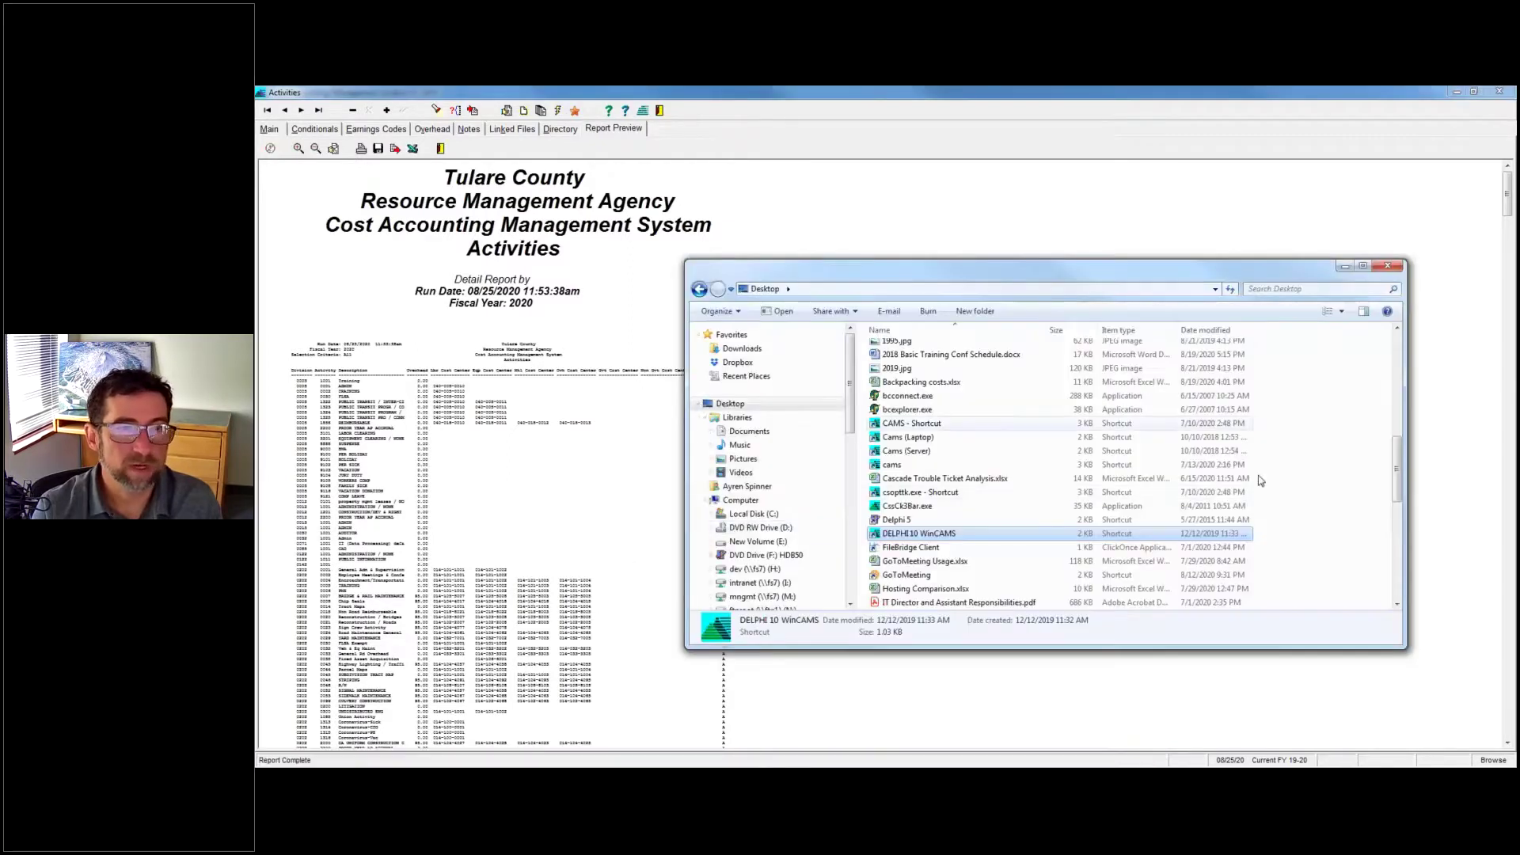
Sort the Desktop files by date modified and open test.xps in XPS Viewer.
scroll(1400, 370, "up", 3)
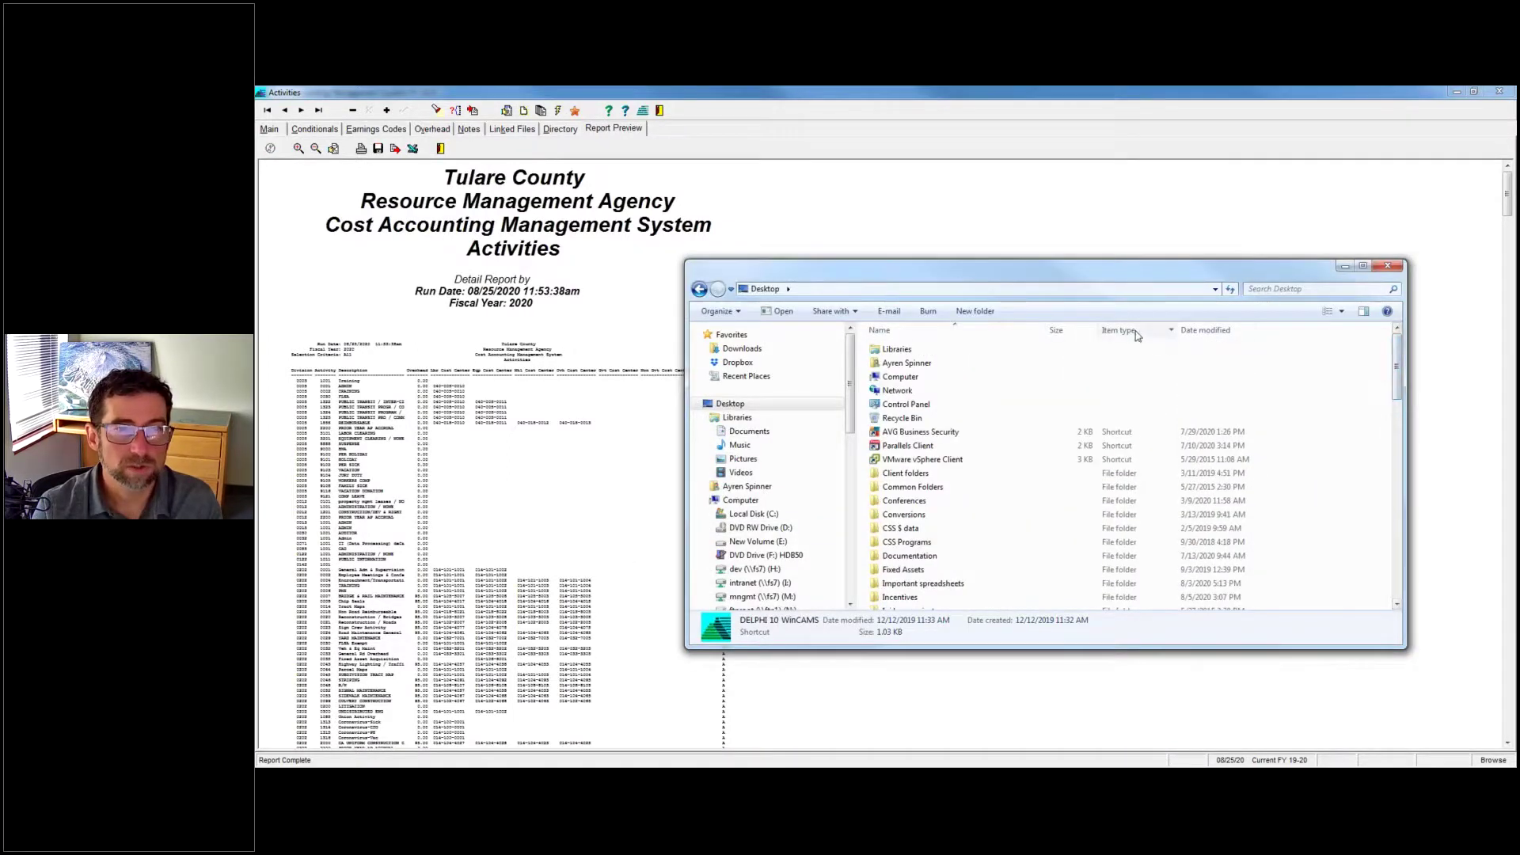
left_click(1227, 332)
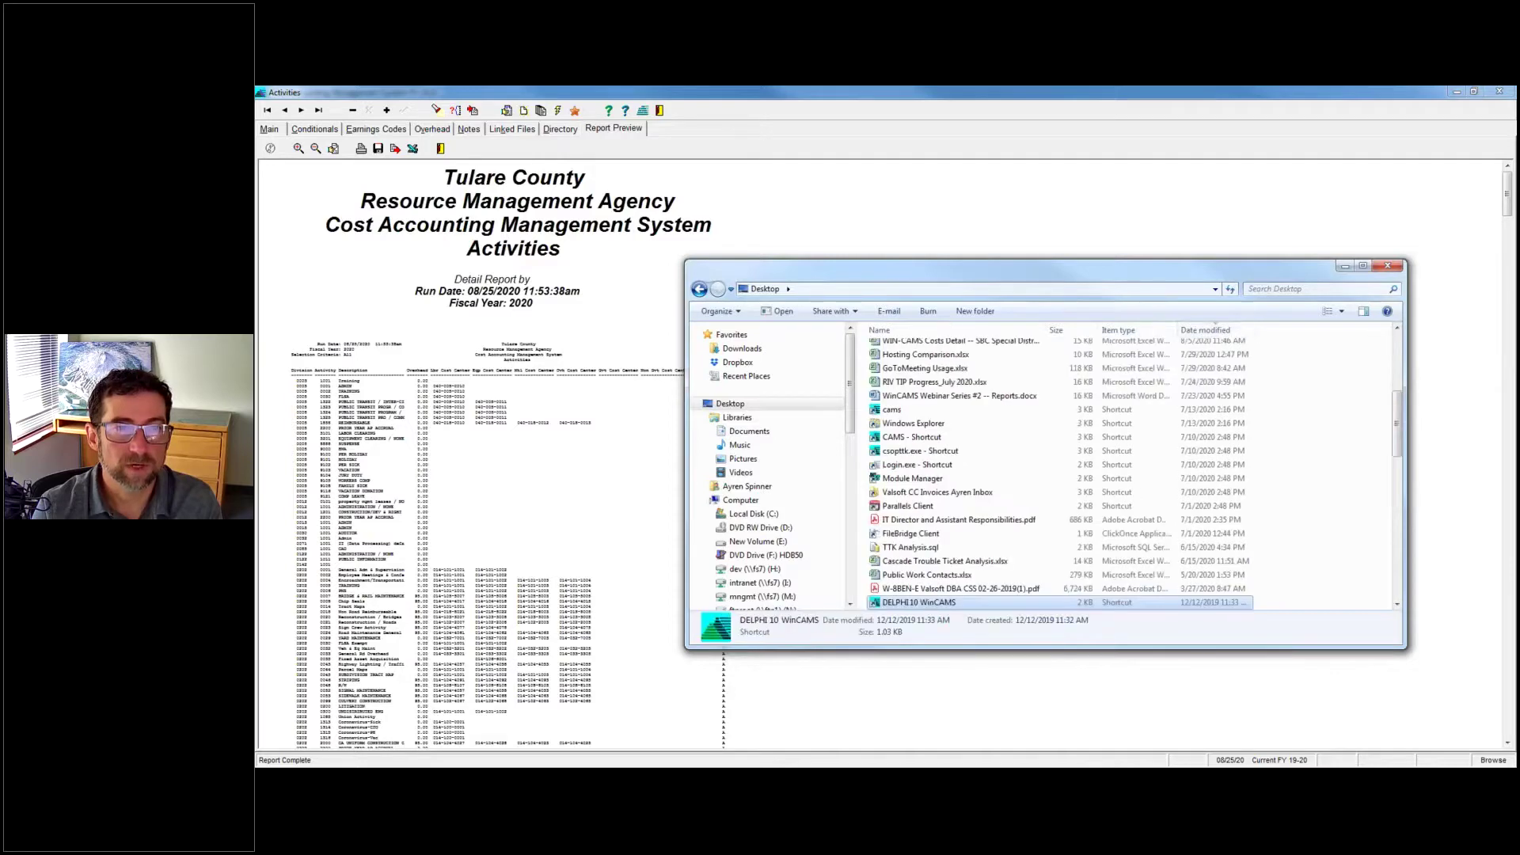
scroll(956, 475, "up", 6)
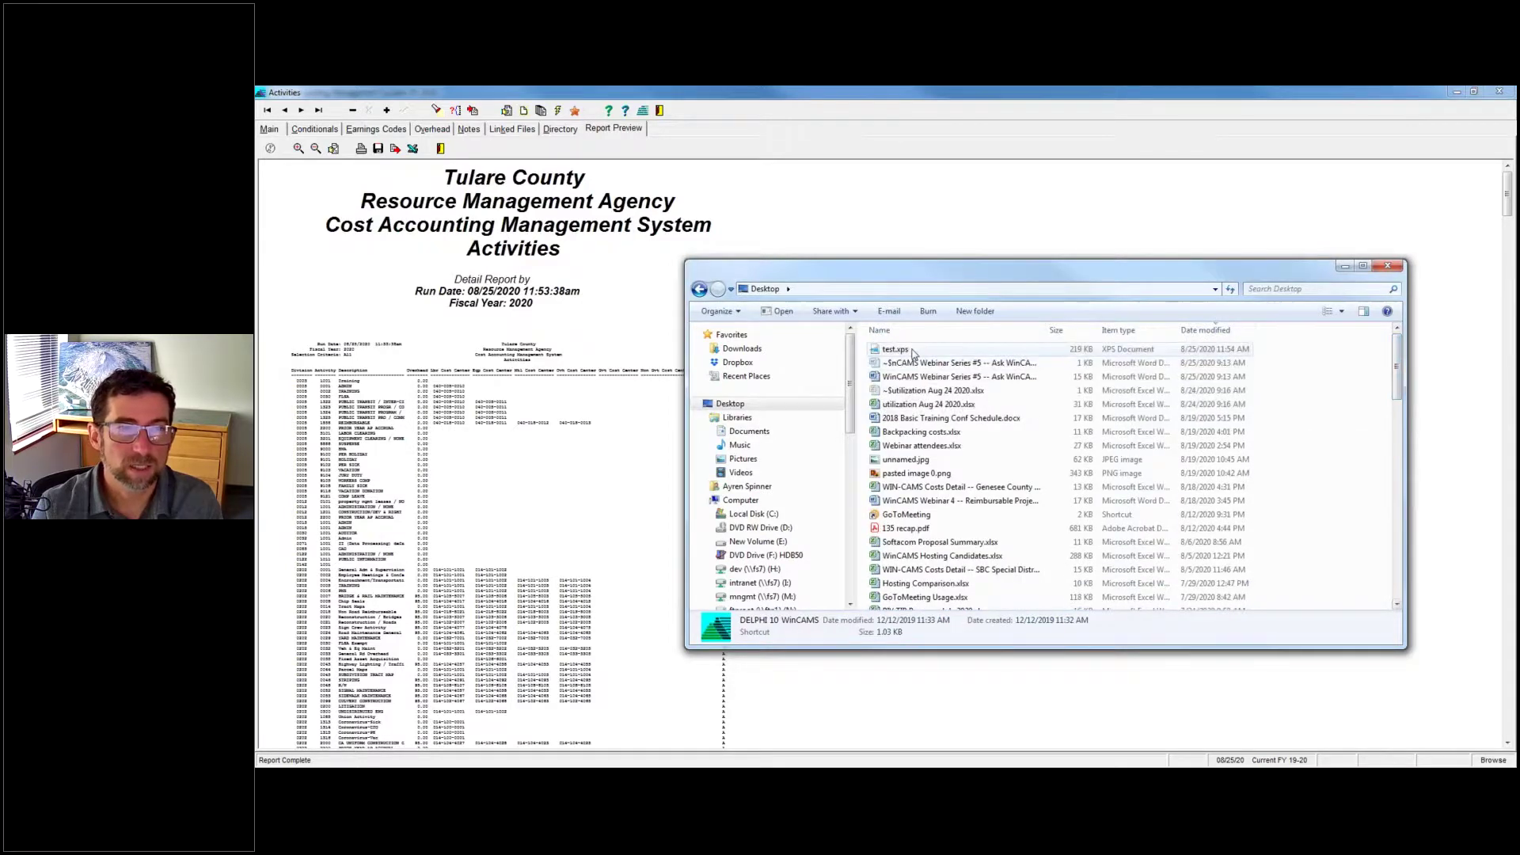
left_click(895, 349)
key("Return")
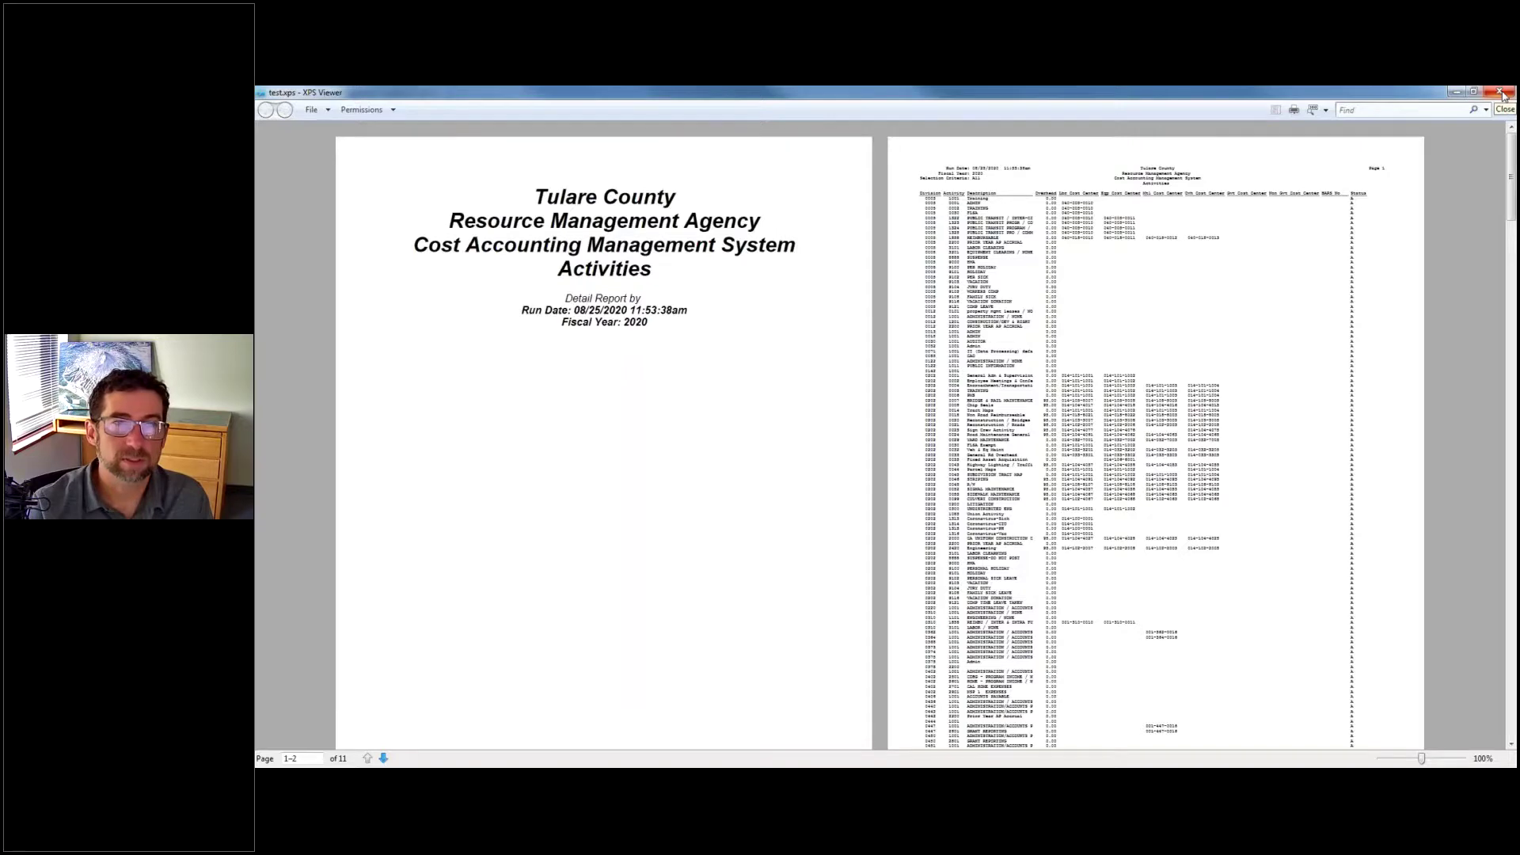
Close the XPS viewer, the Activities report preview and the Activities window.
left_click(1502, 93)
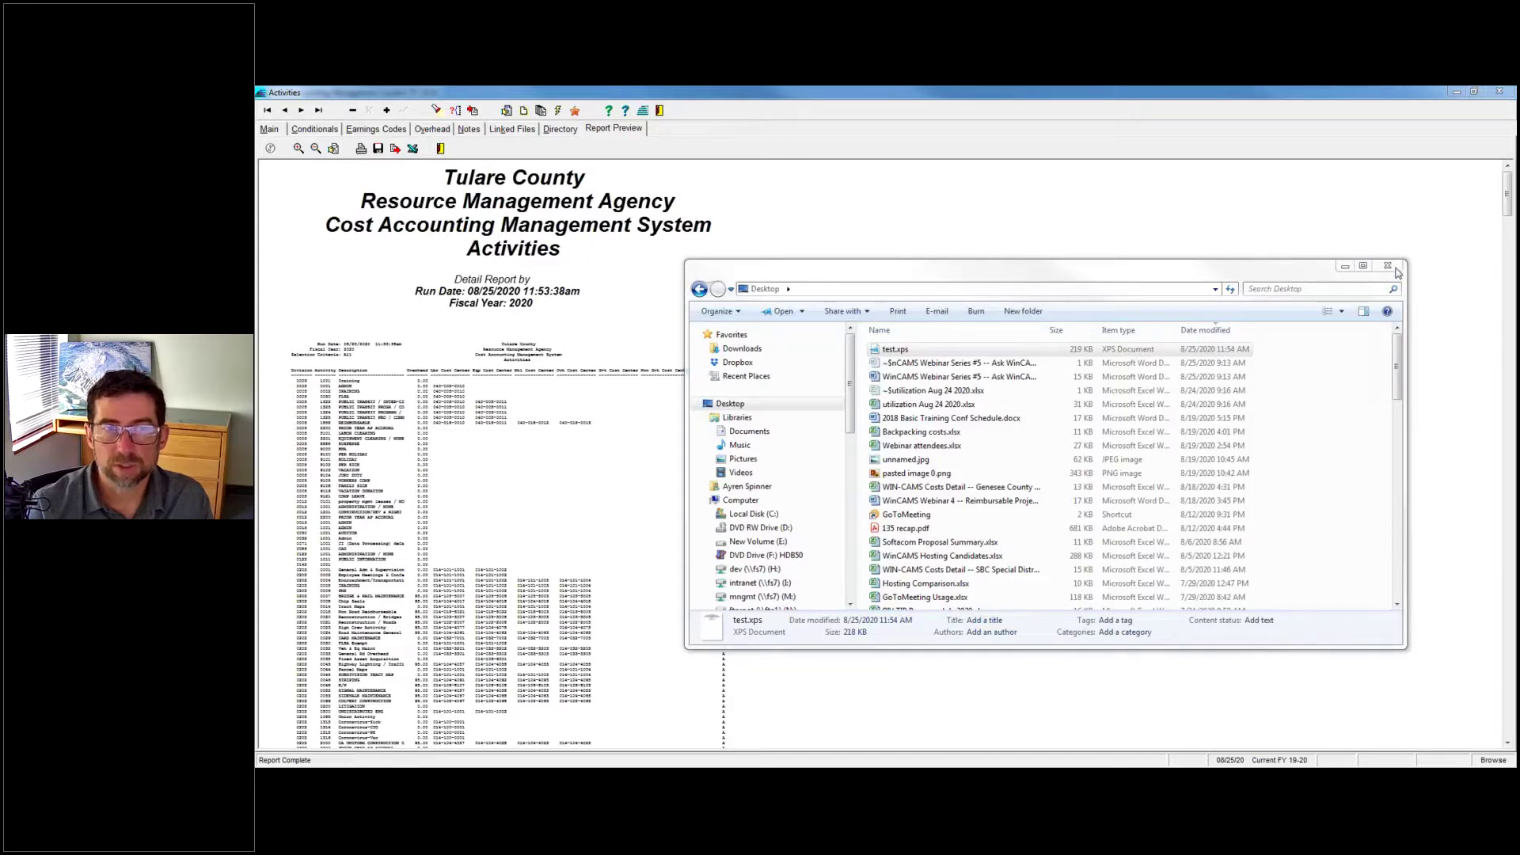
left_click(1345, 267)
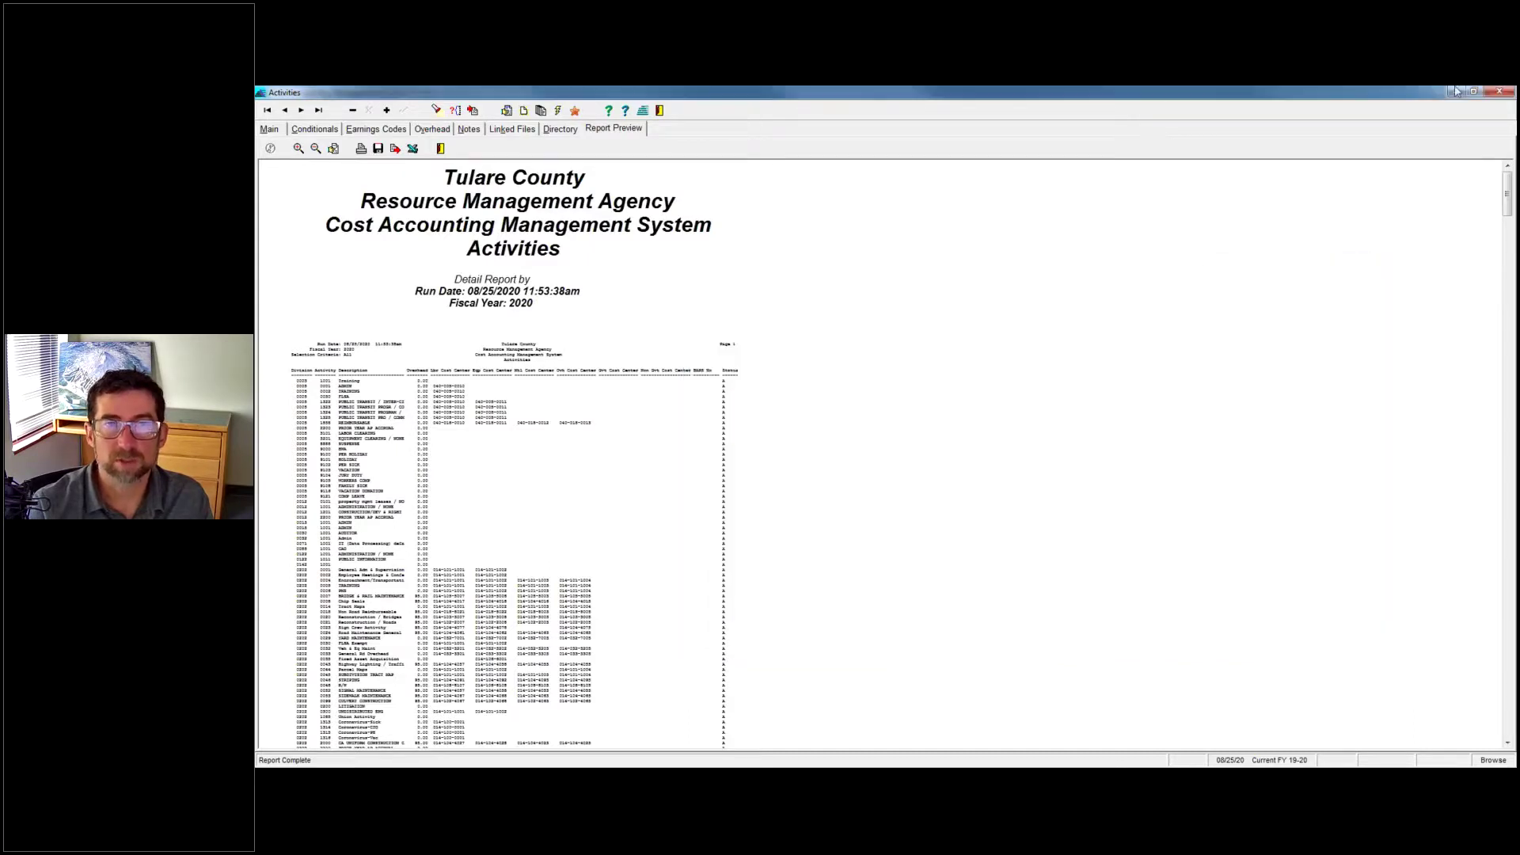
left_click(1500, 91)
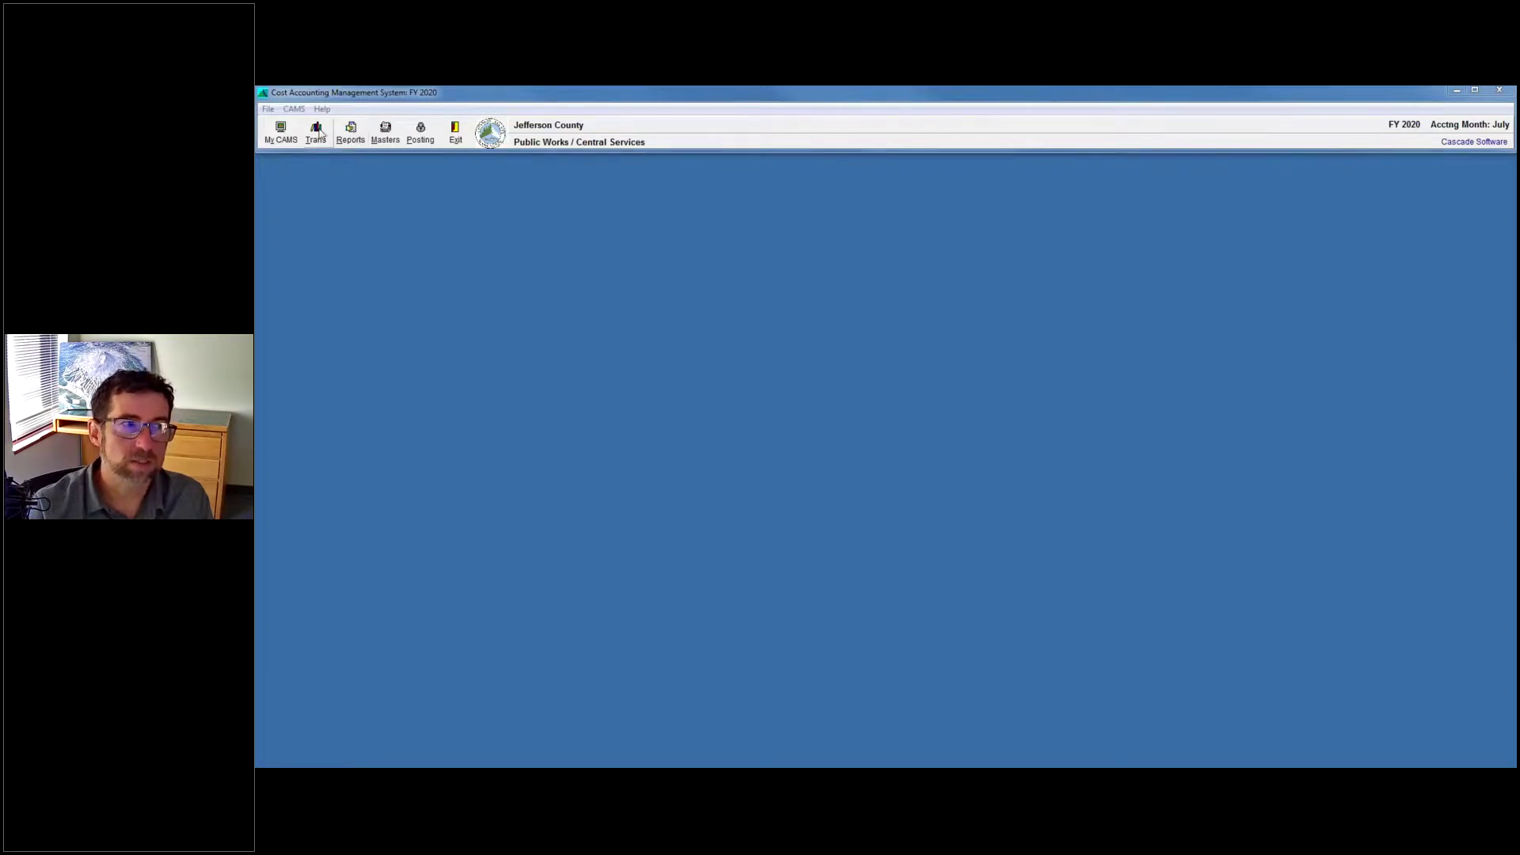
Open the A/P Invoice Report from Reports > Direct Charges > Invoices.
left_click(316, 133)
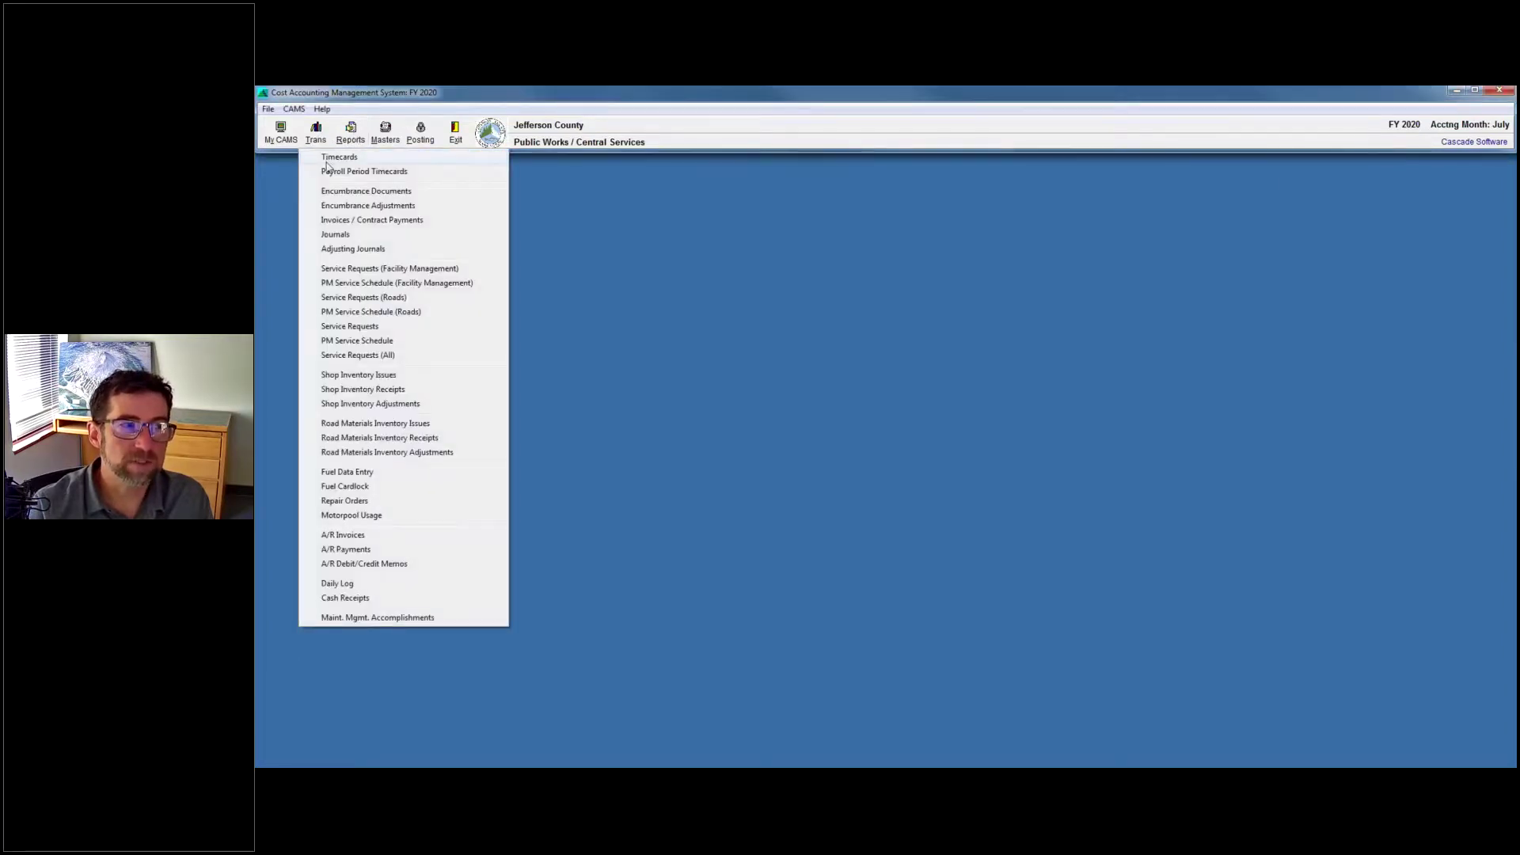
left_click(359, 140)
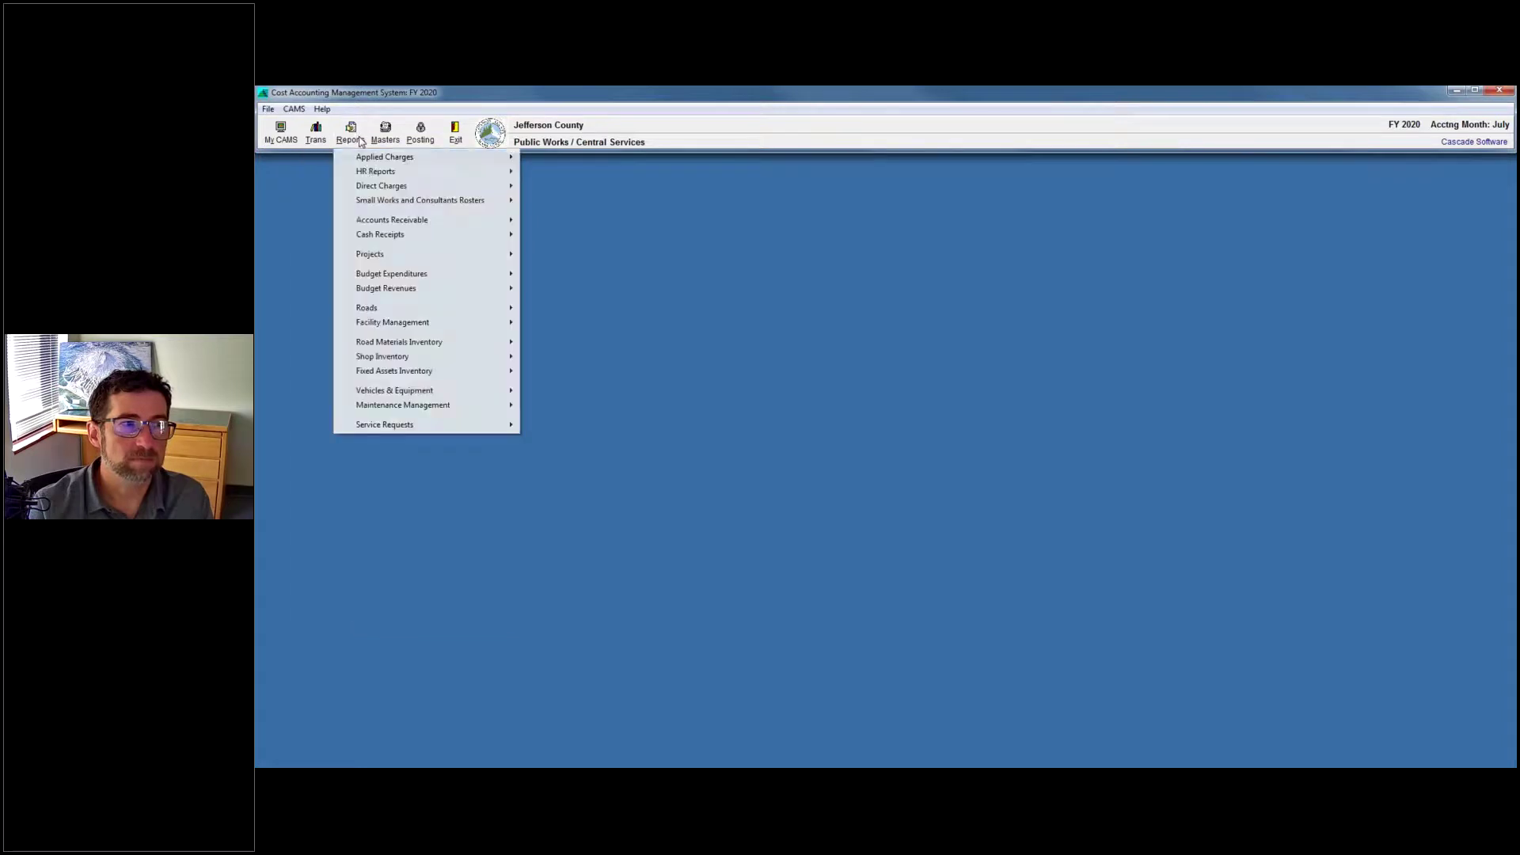
mouse_move(415, 188)
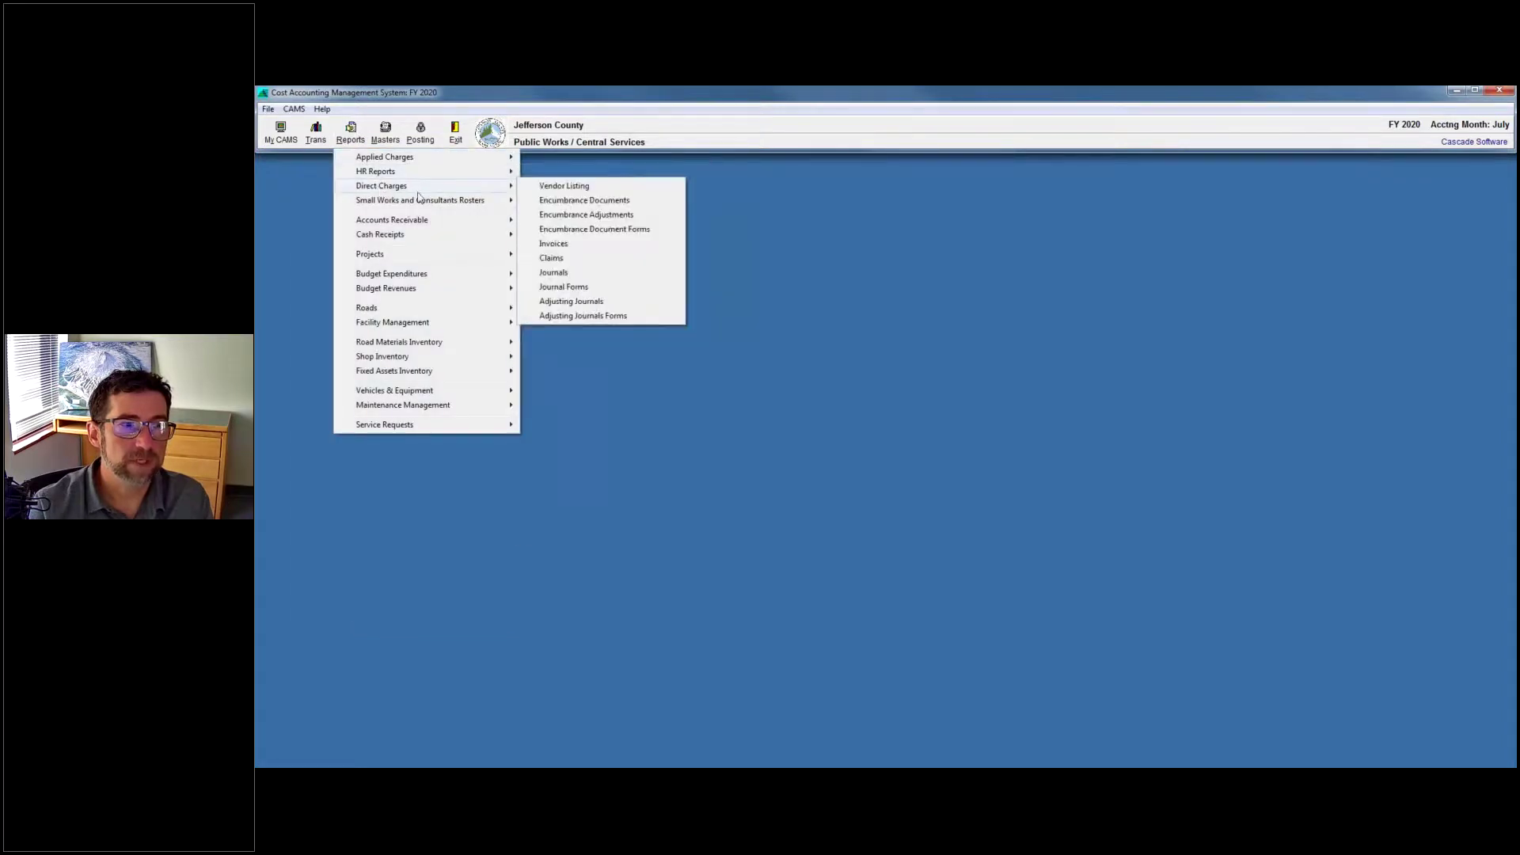
left_click(584, 245)
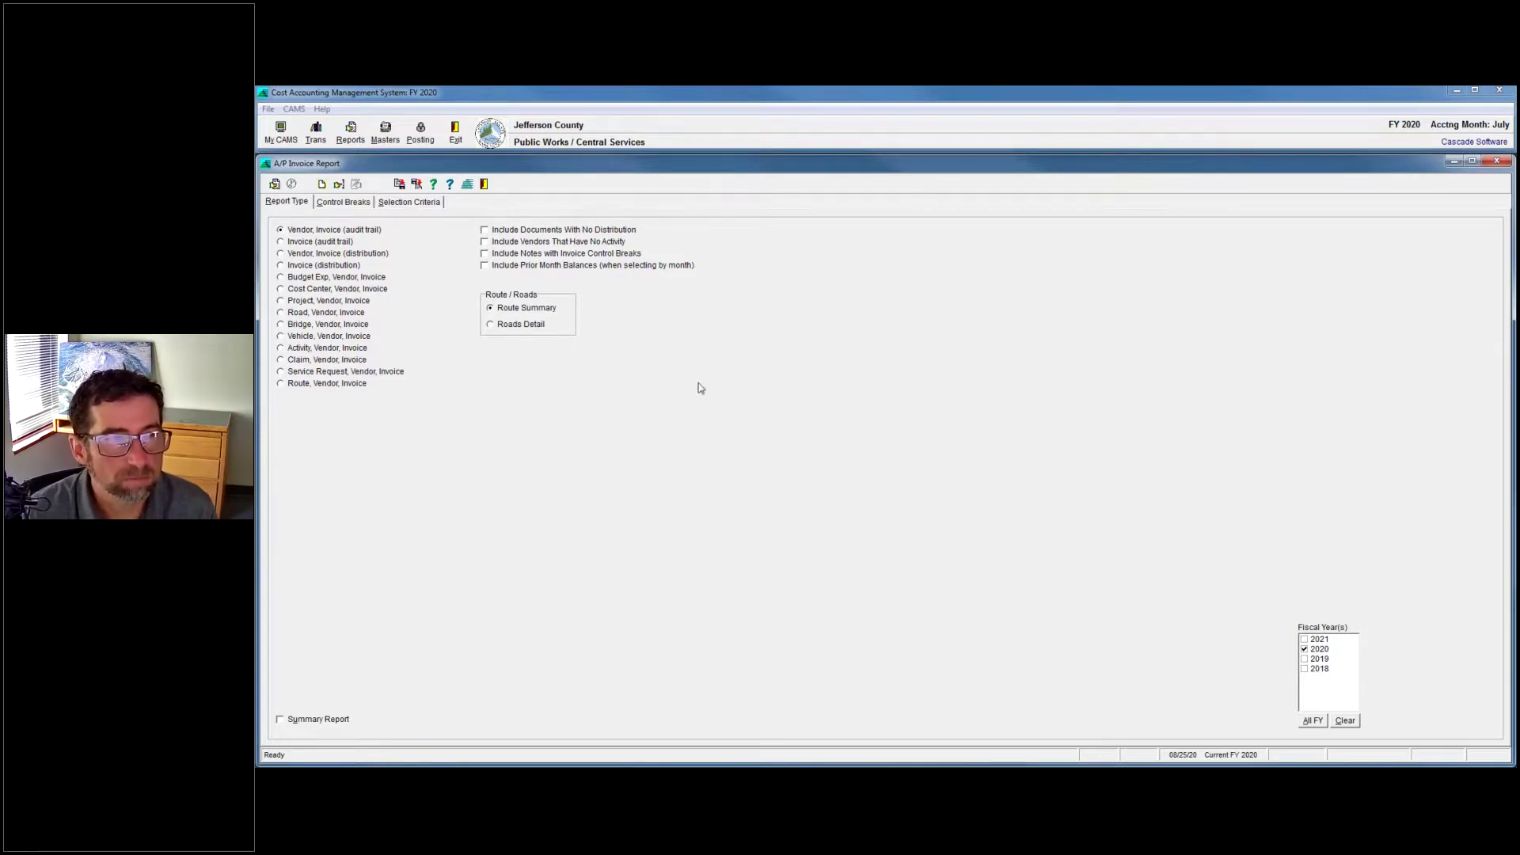
Run the fiscal 2020 A/P Invoice Report, then stop it after 120 invoices are collected.
left_click(316, 133)
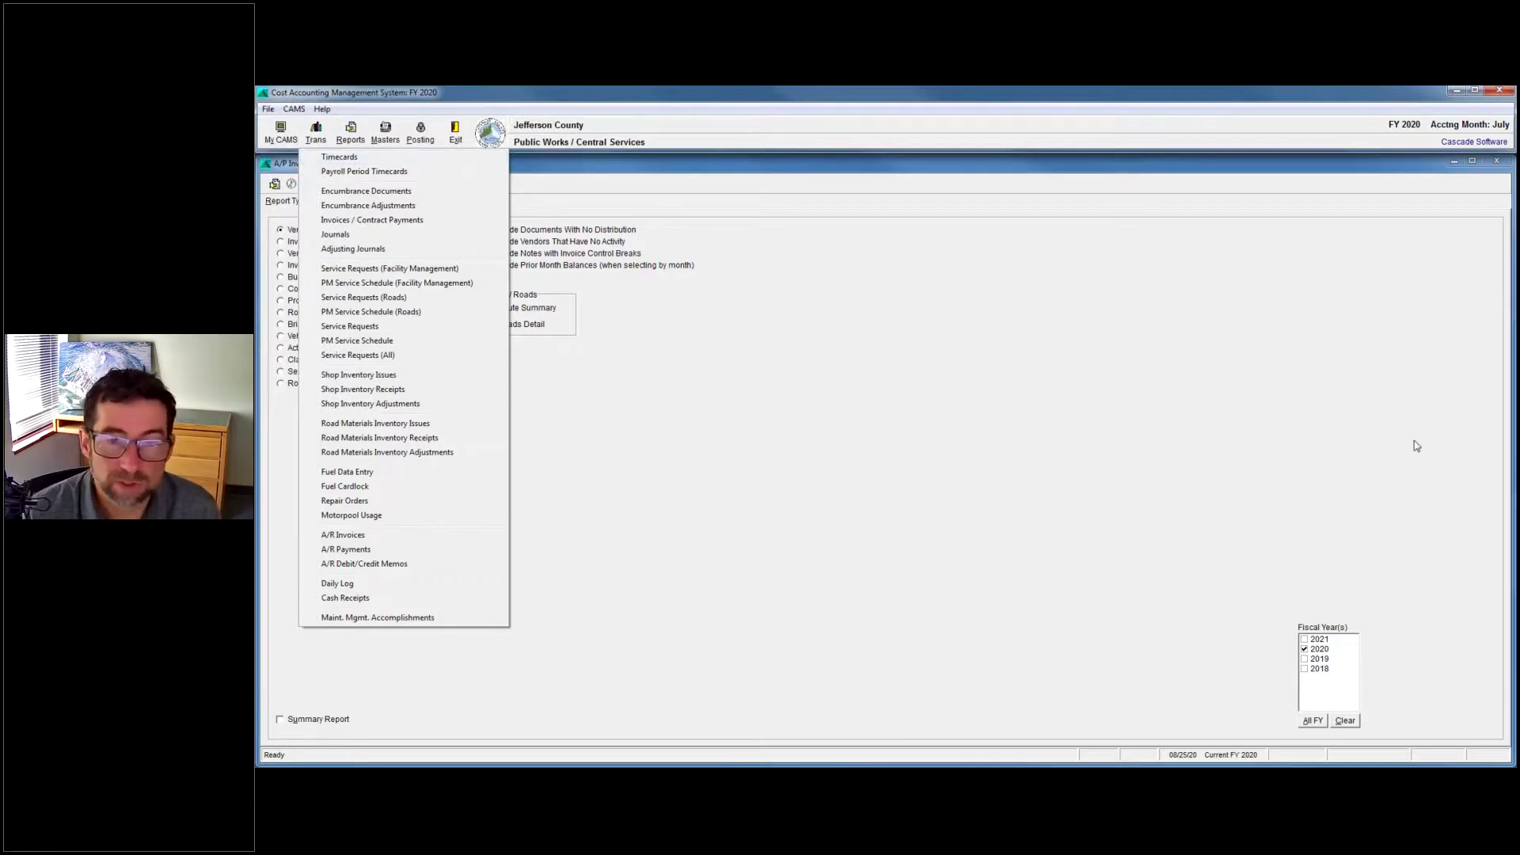
left_click(729, 323)
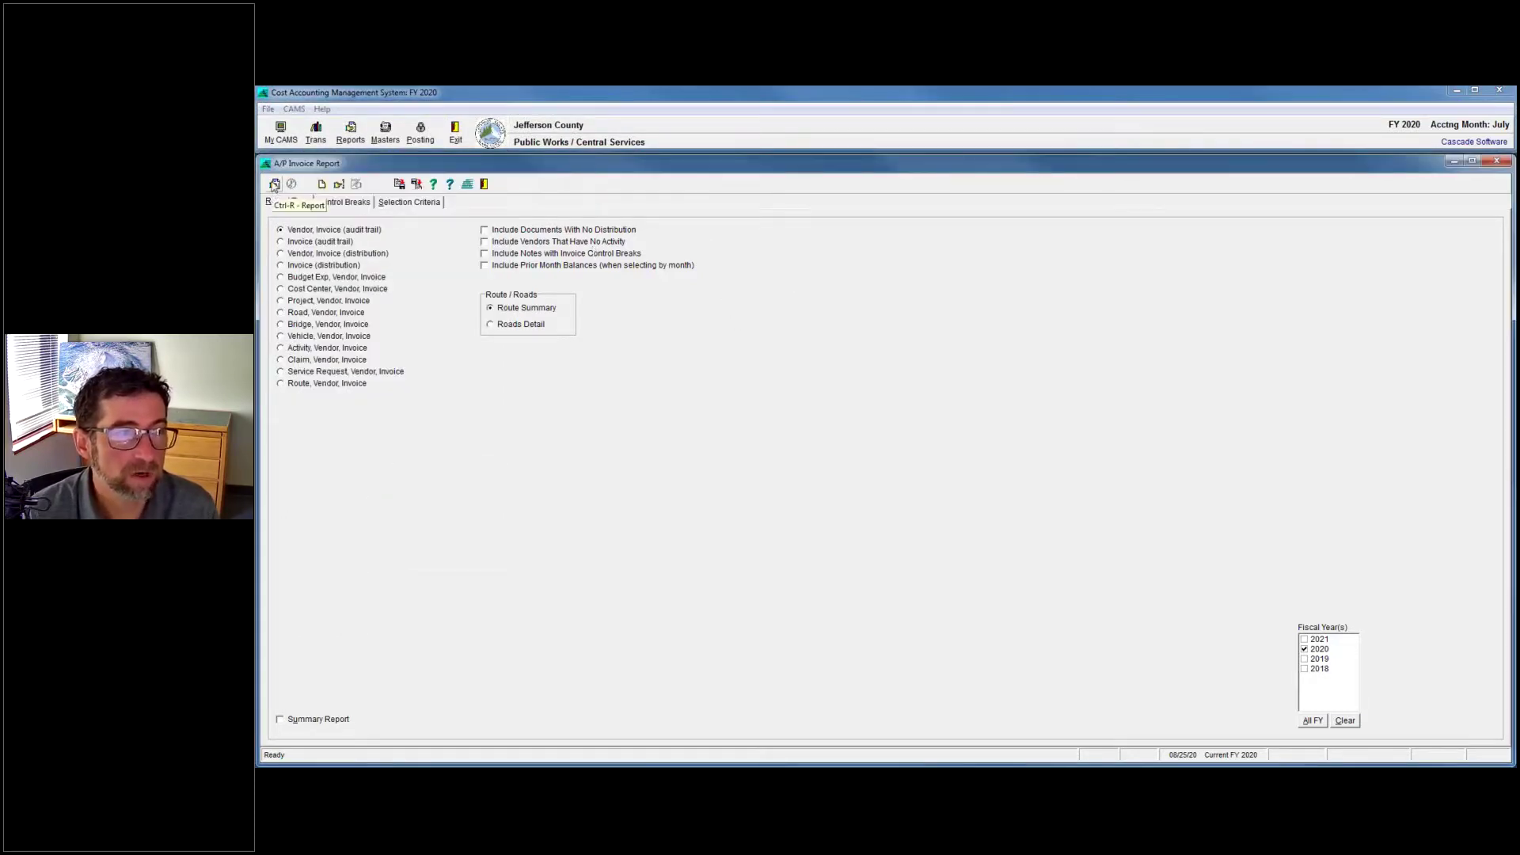
key("ctrl+p")
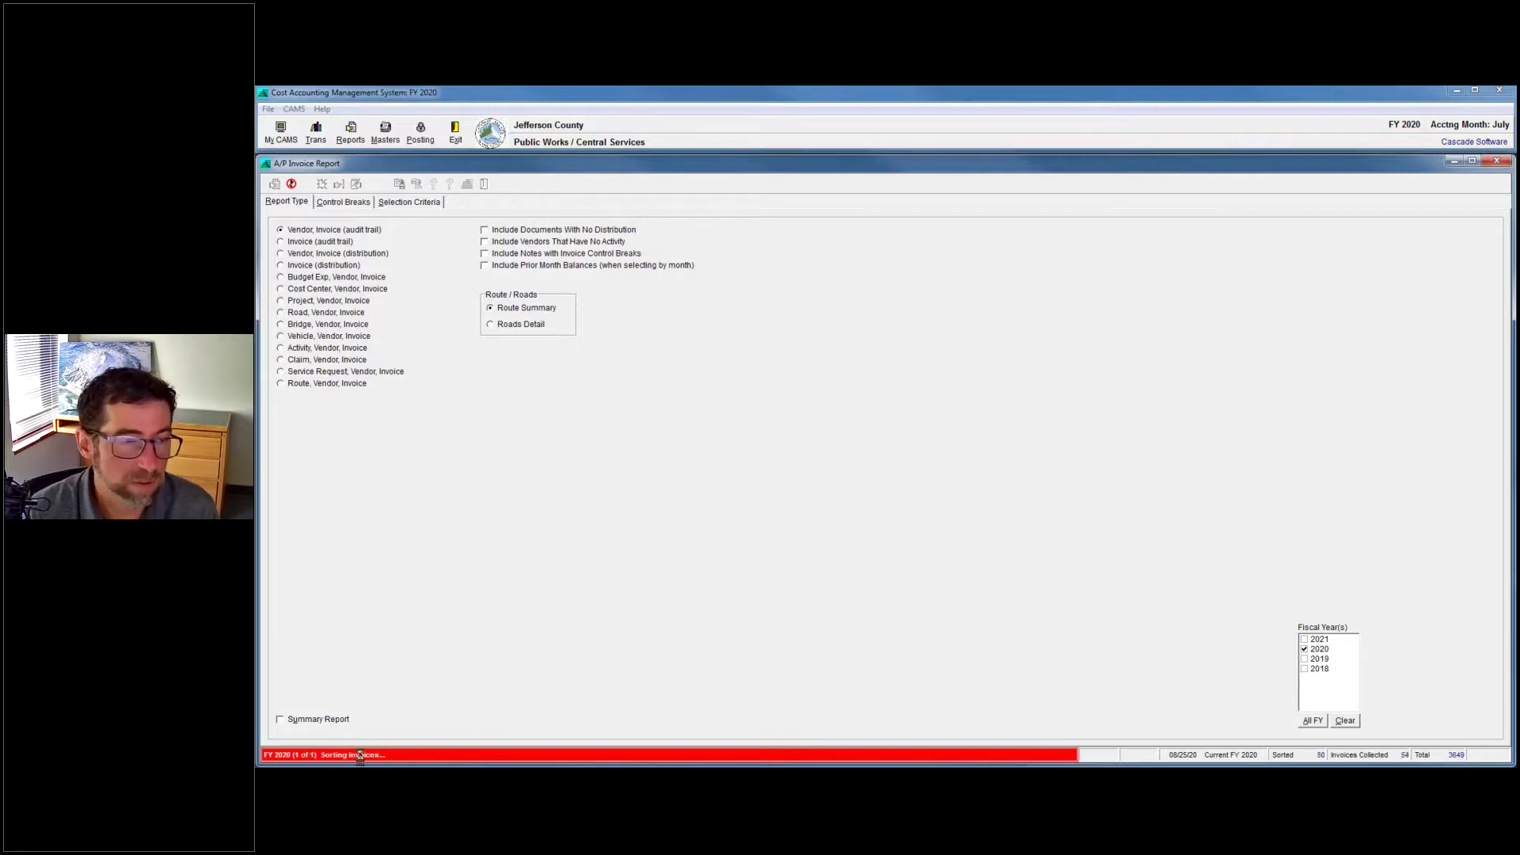
left_click(292, 185)
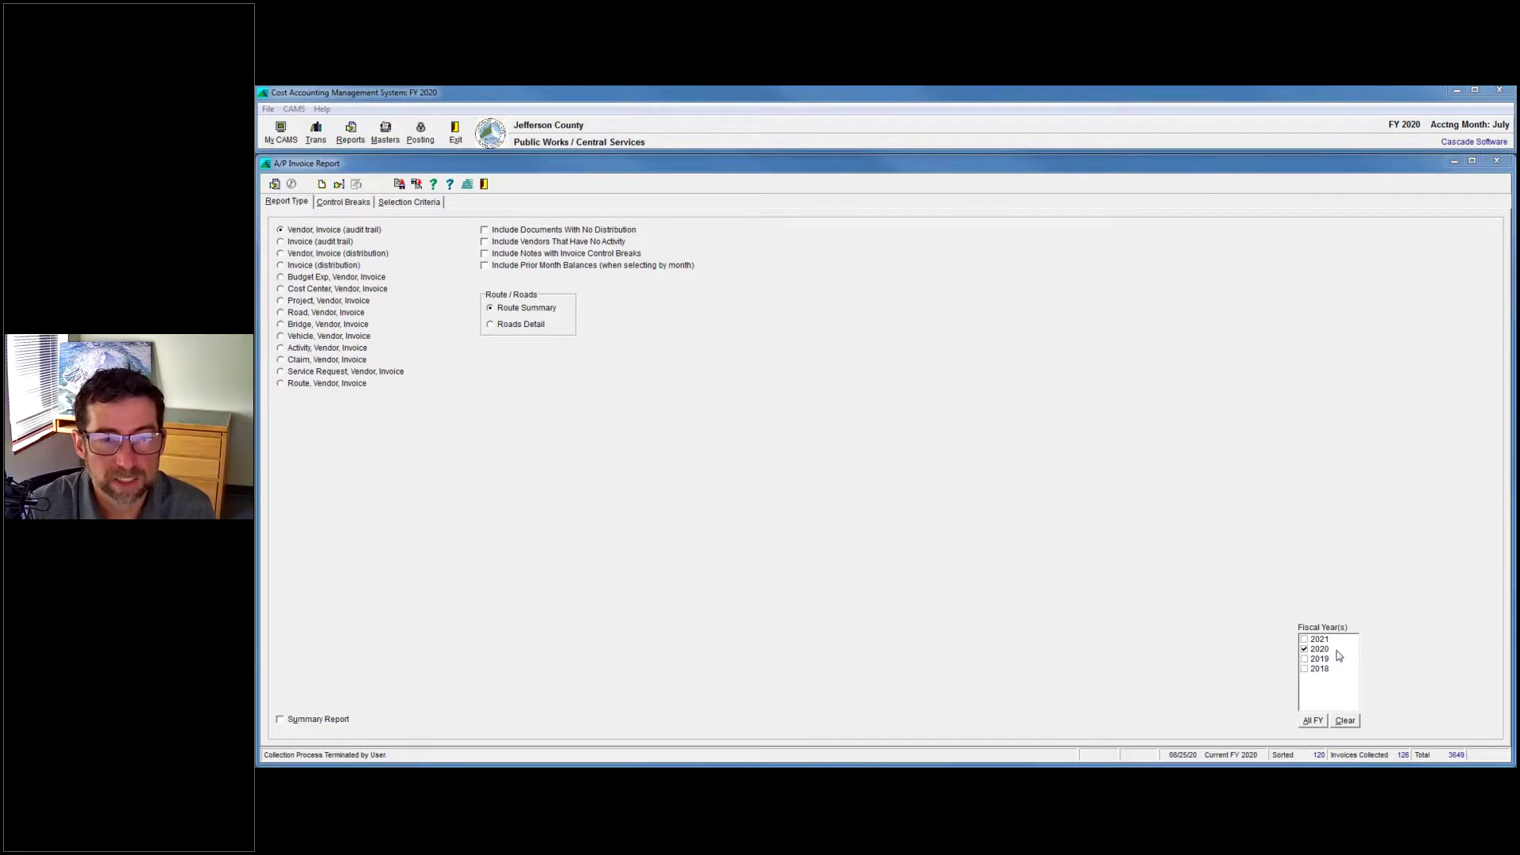
left_click(428, 204)
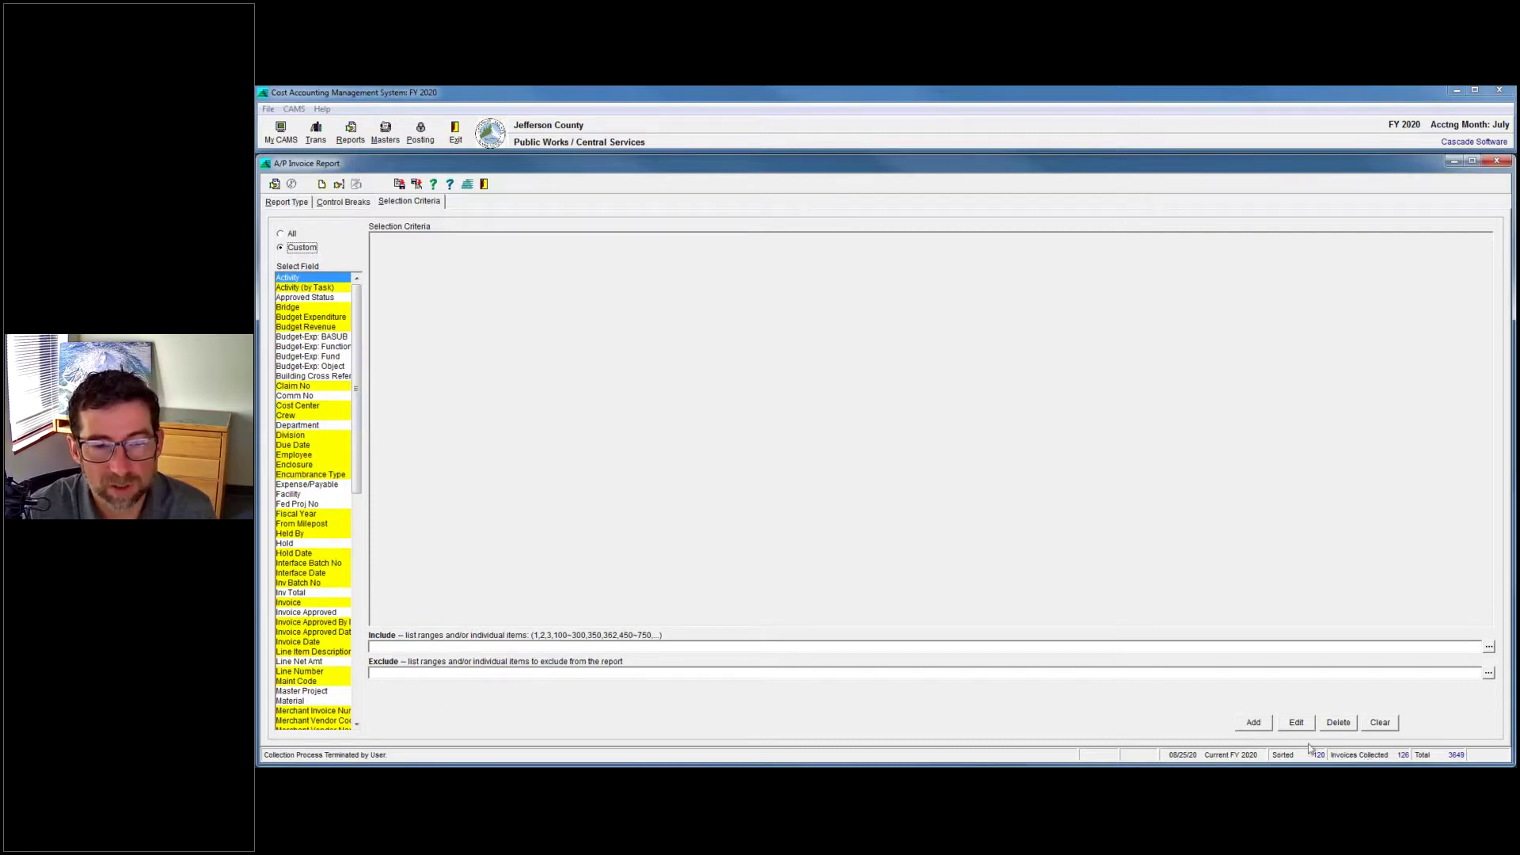
left_click(286, 203)
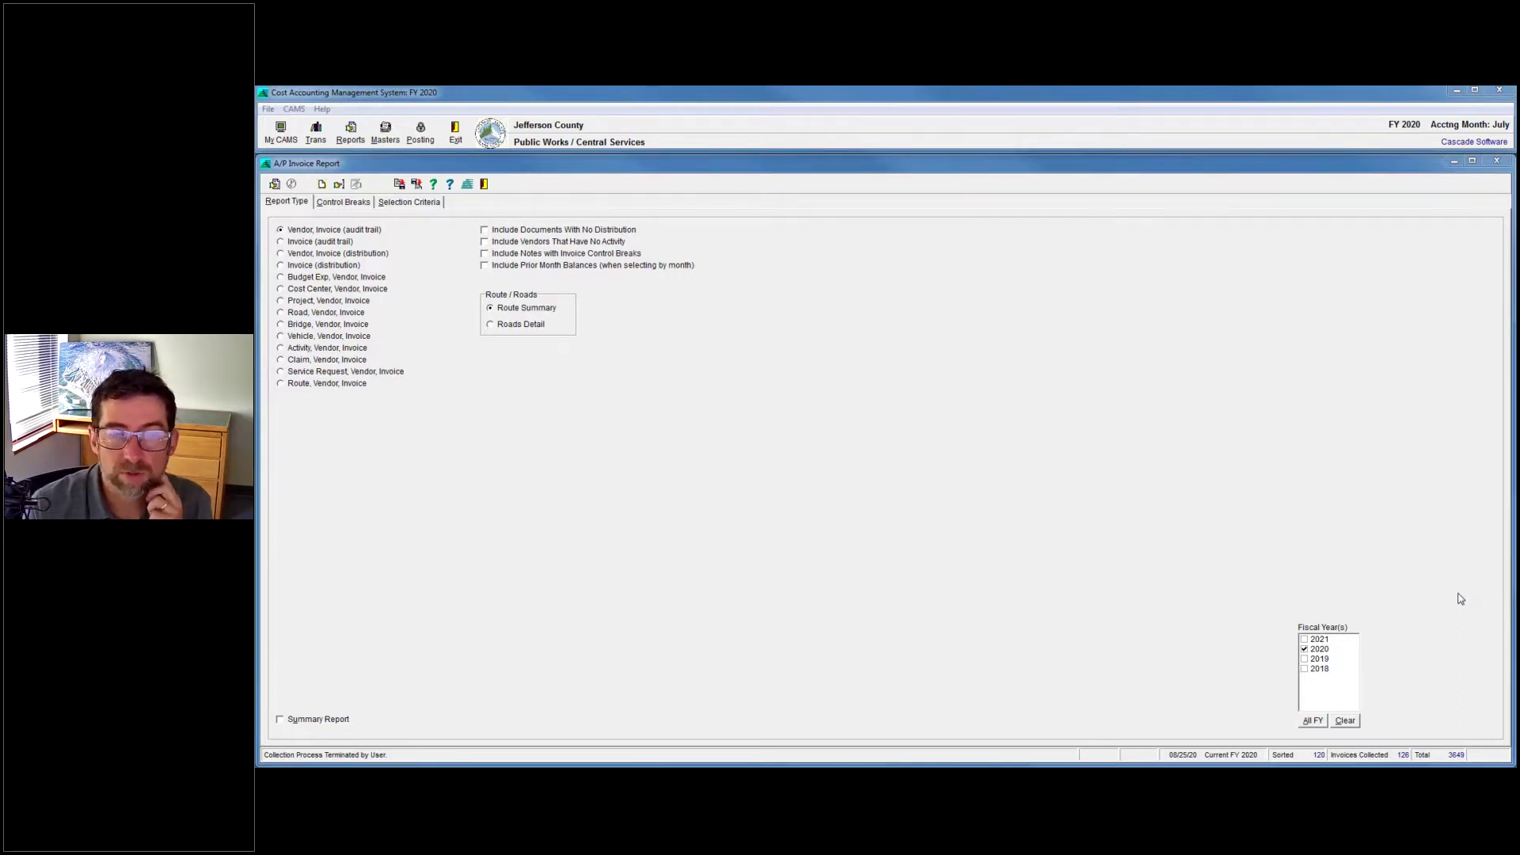
Exit the A/P Invoice Report and open HR Reports' Timecard Distribution Multi-Year audit trail.
left_click(483, 187)
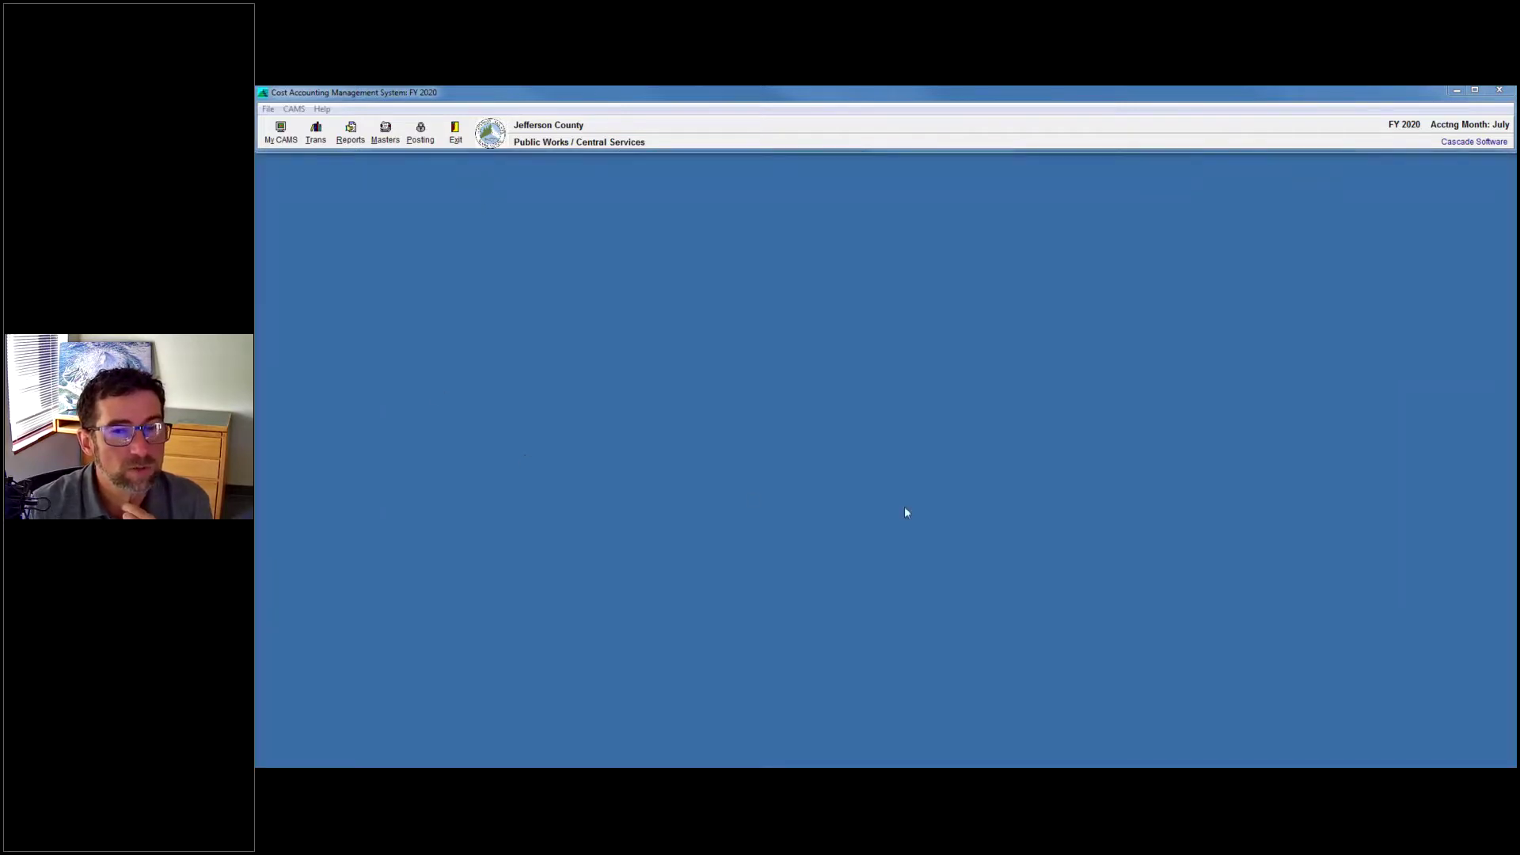
left_click(350, 132)
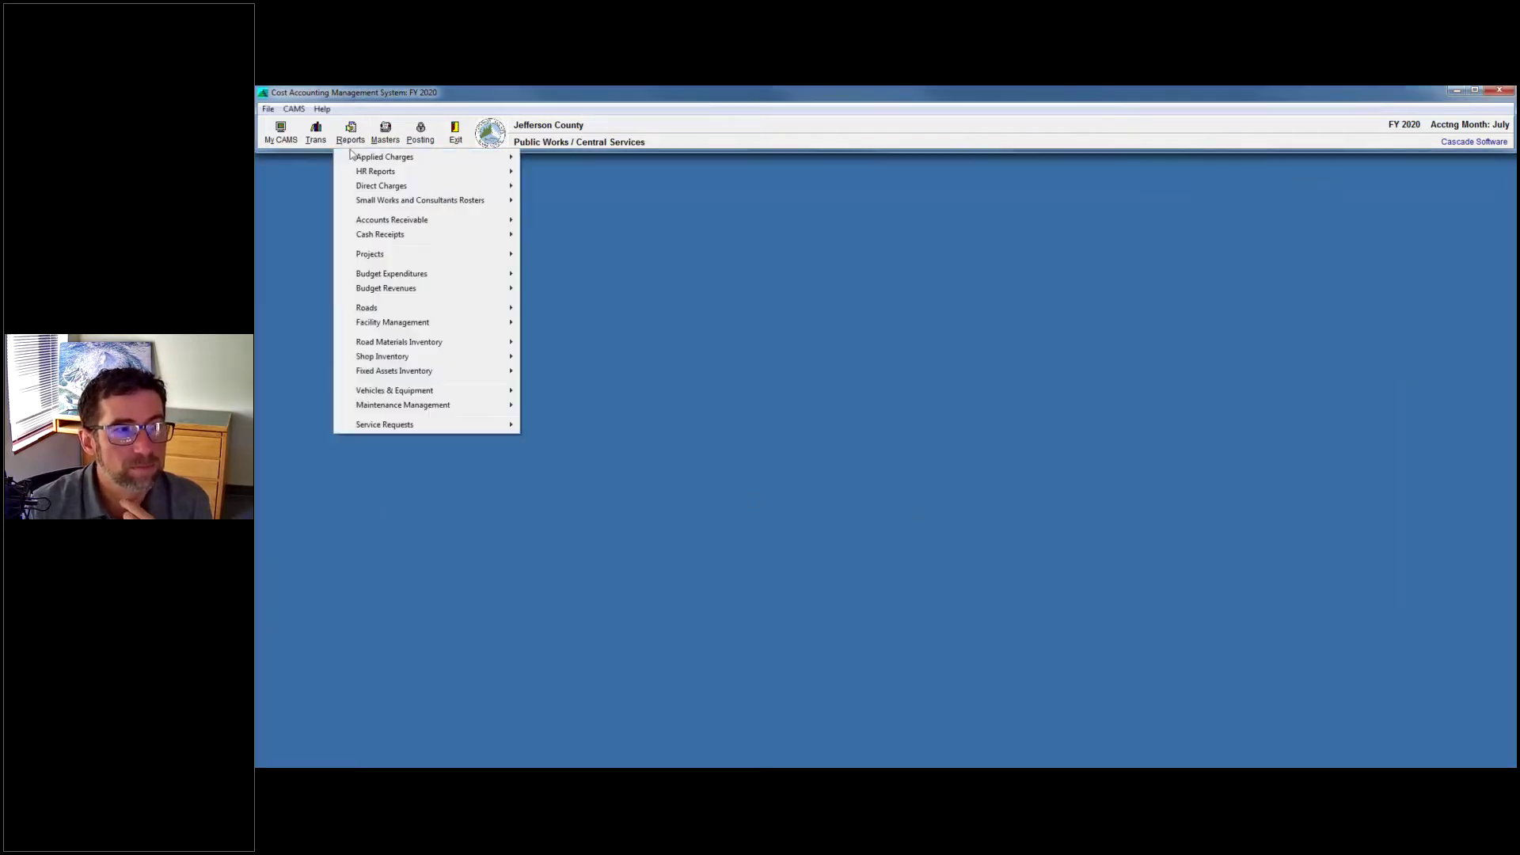
mouse_move(381, 160)
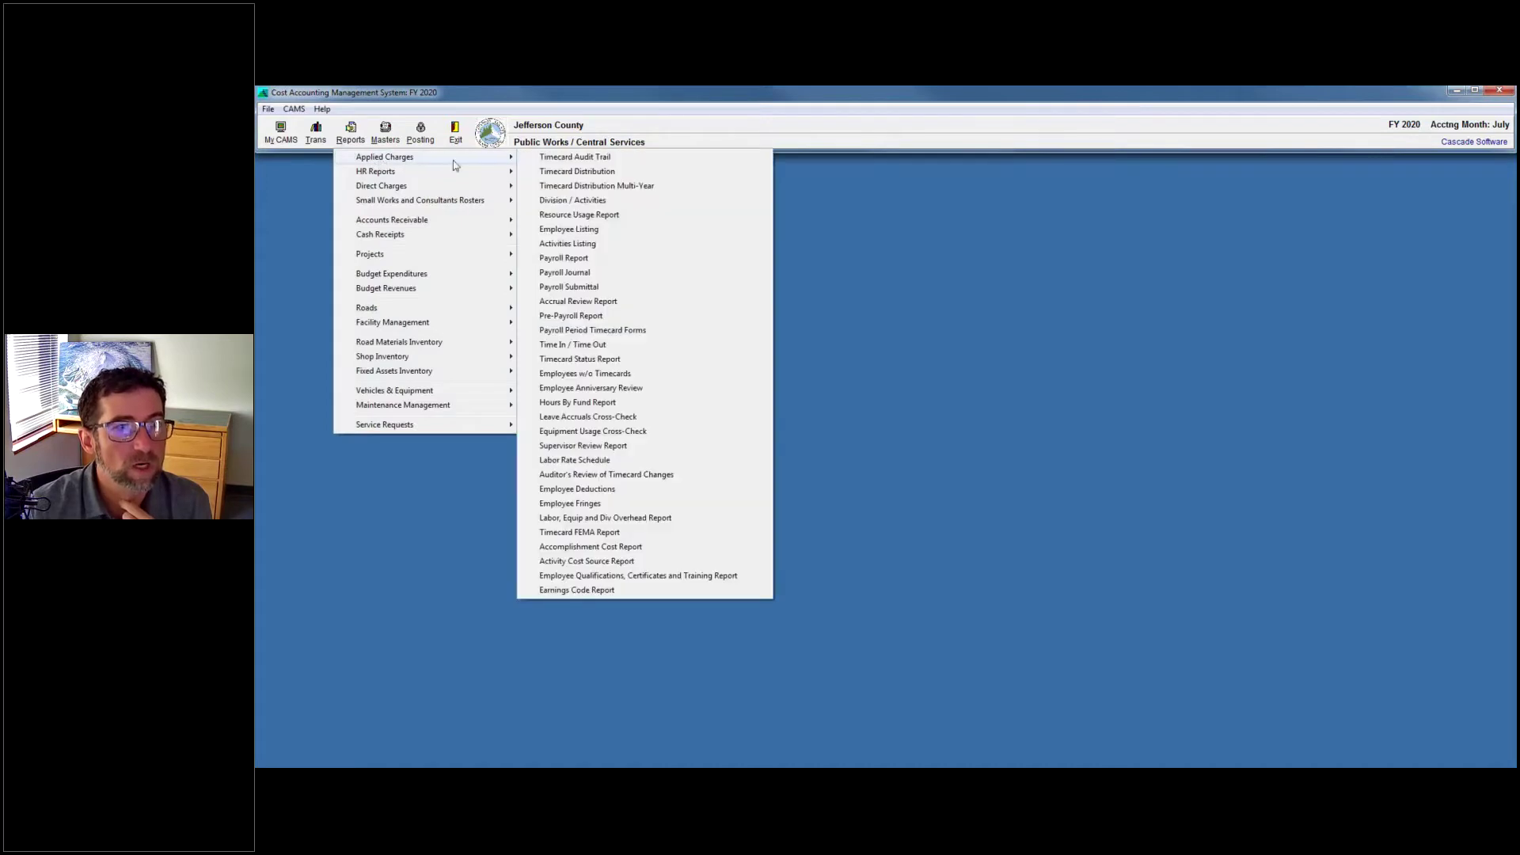
left_click(595, 185)
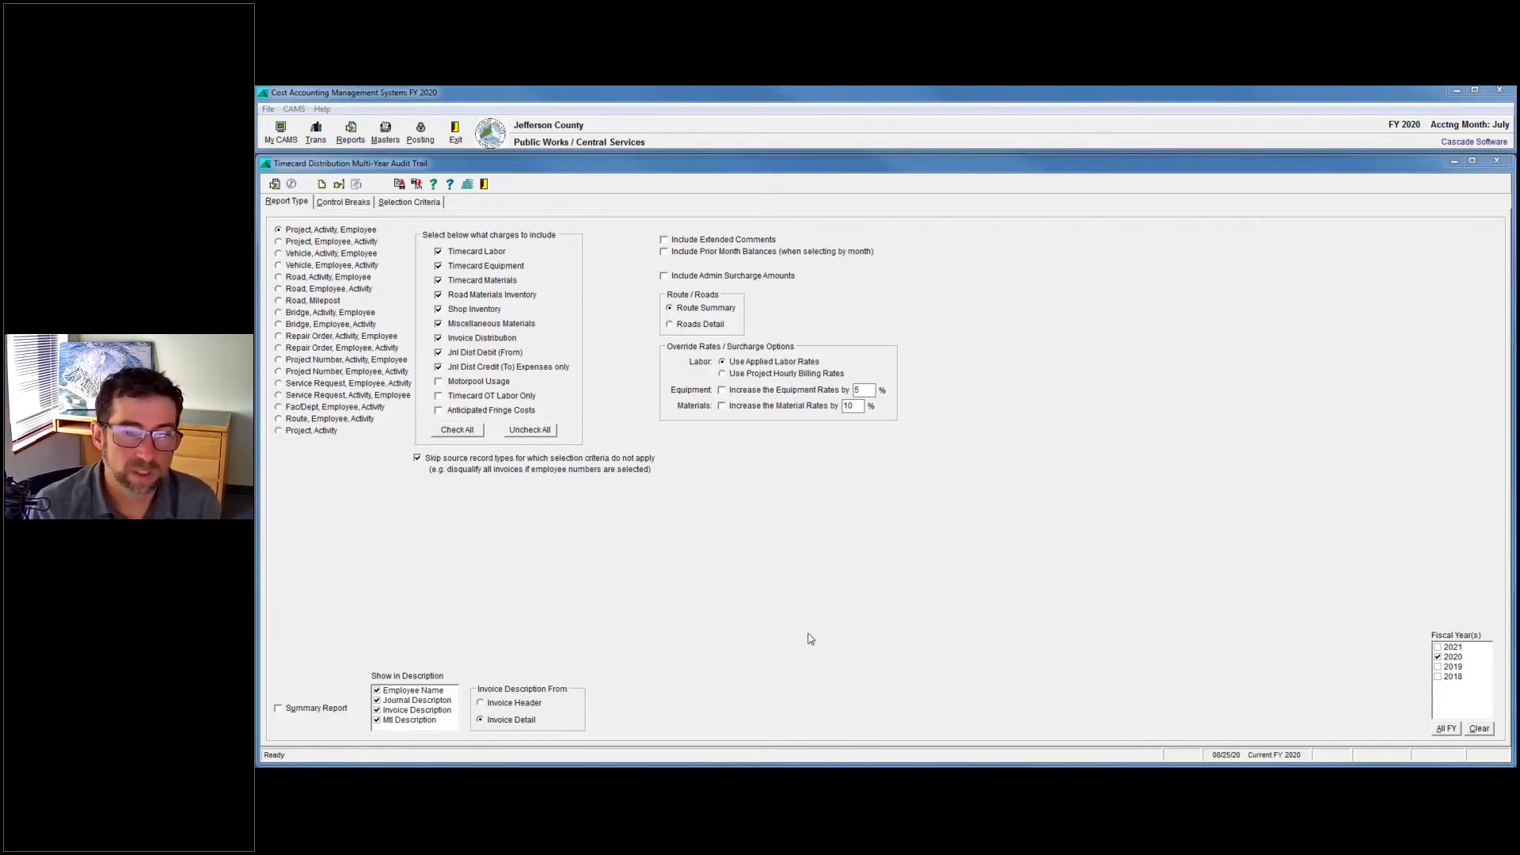
Switch from CAMS to Firefox showing the Zimbra mail inbox.
mouse_move(1072, 780)
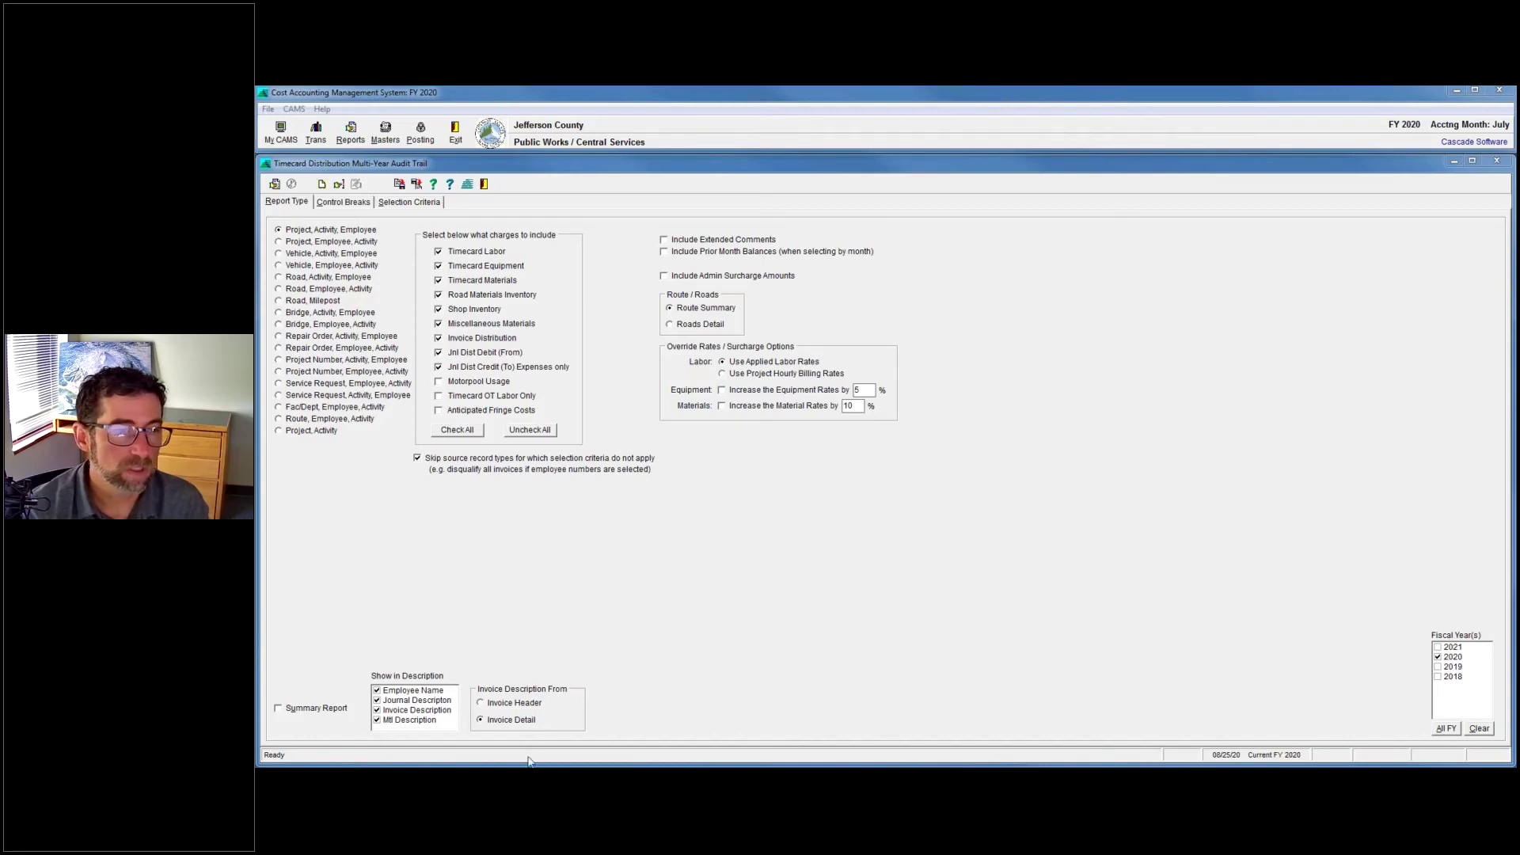
key("alt+Tab")
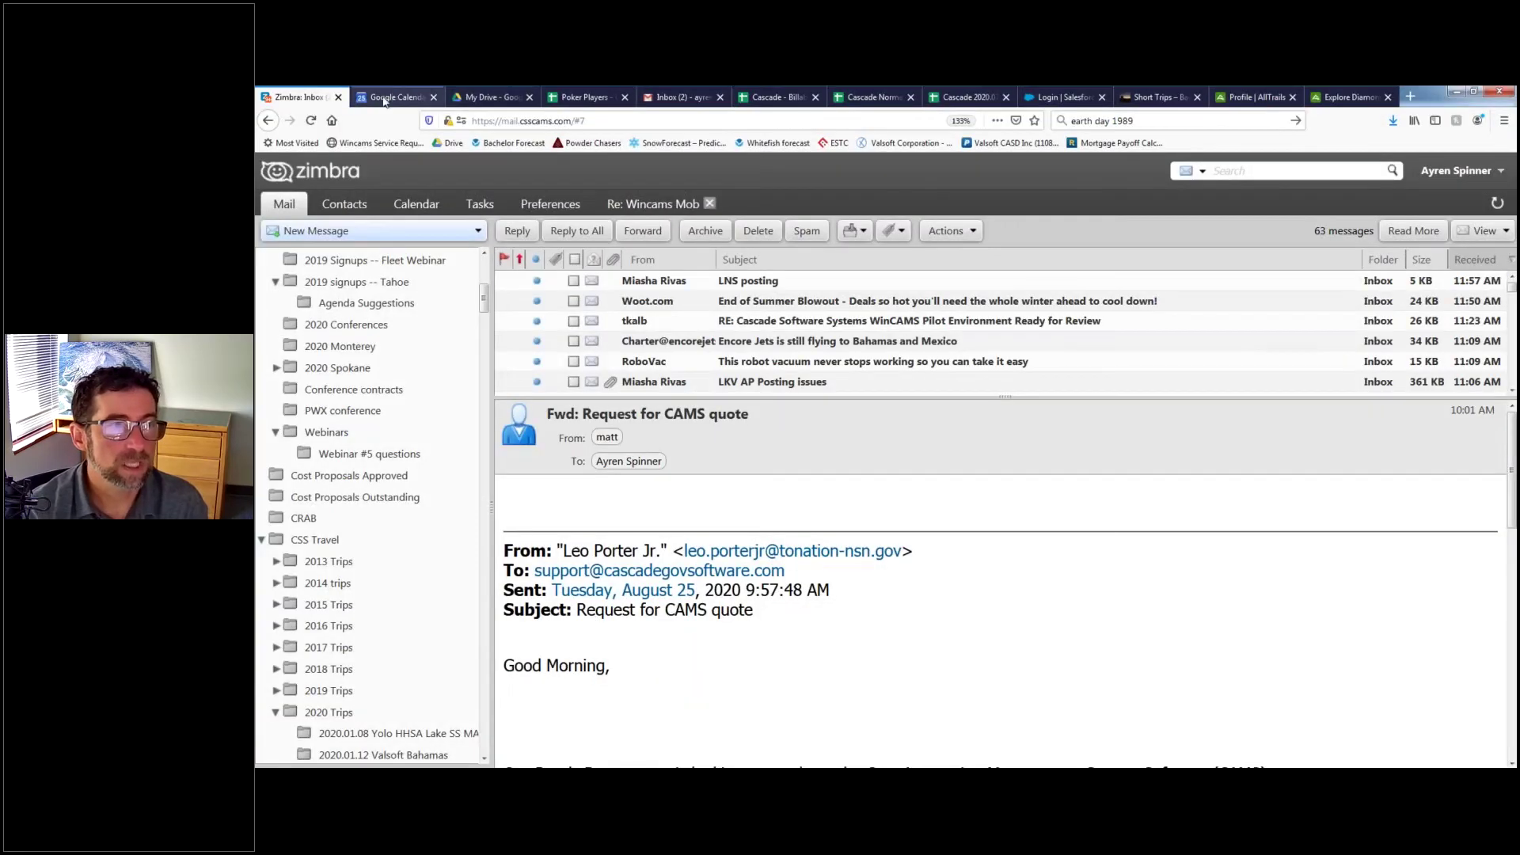
Go to the Google Calendar tab and advance the month view to October 2020.
left_click(393, 97)
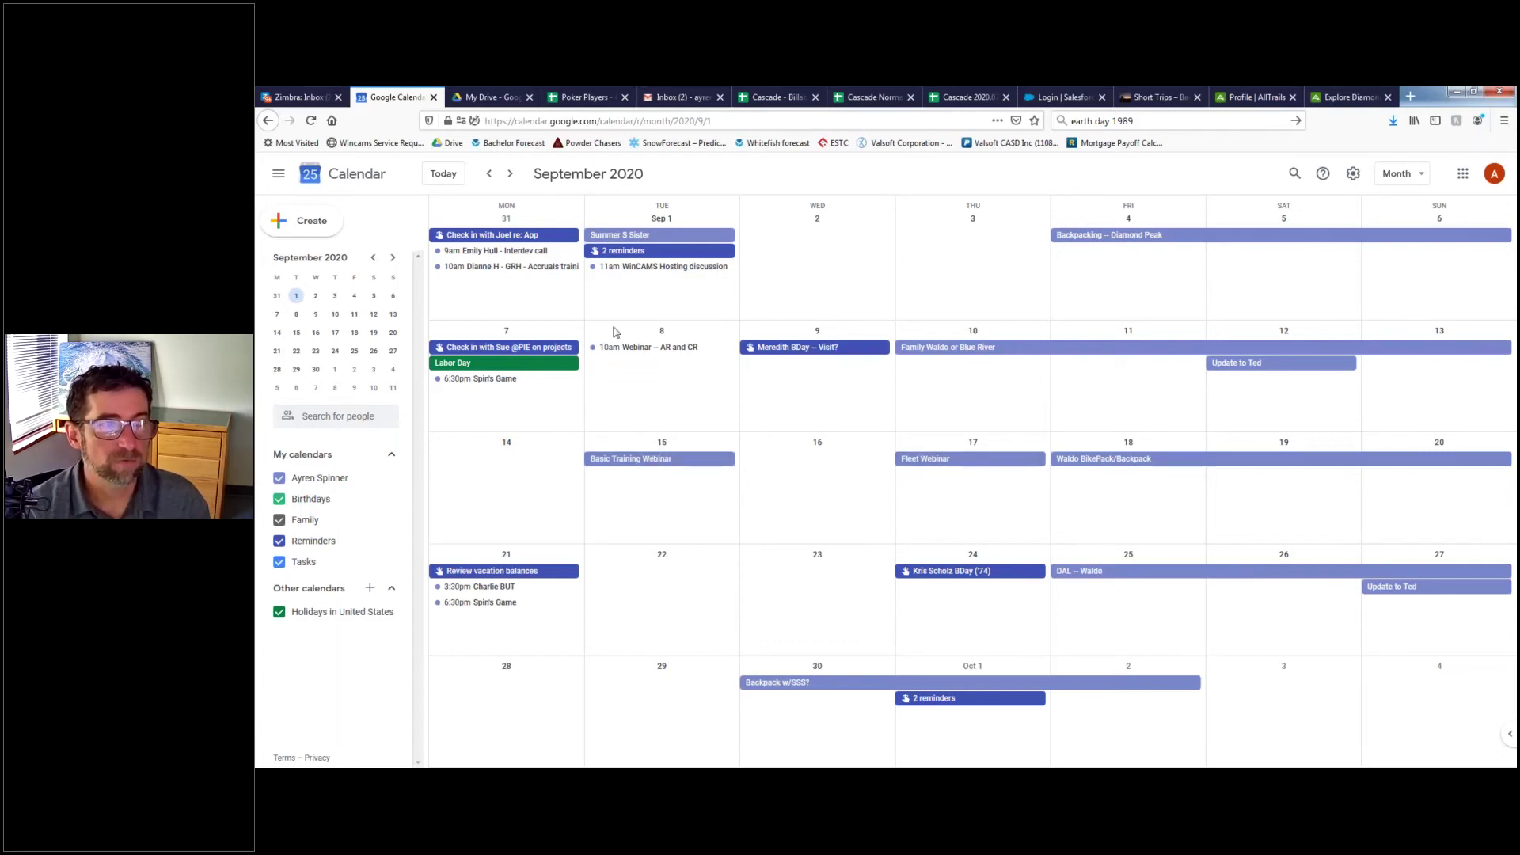
left_click(510, 173)
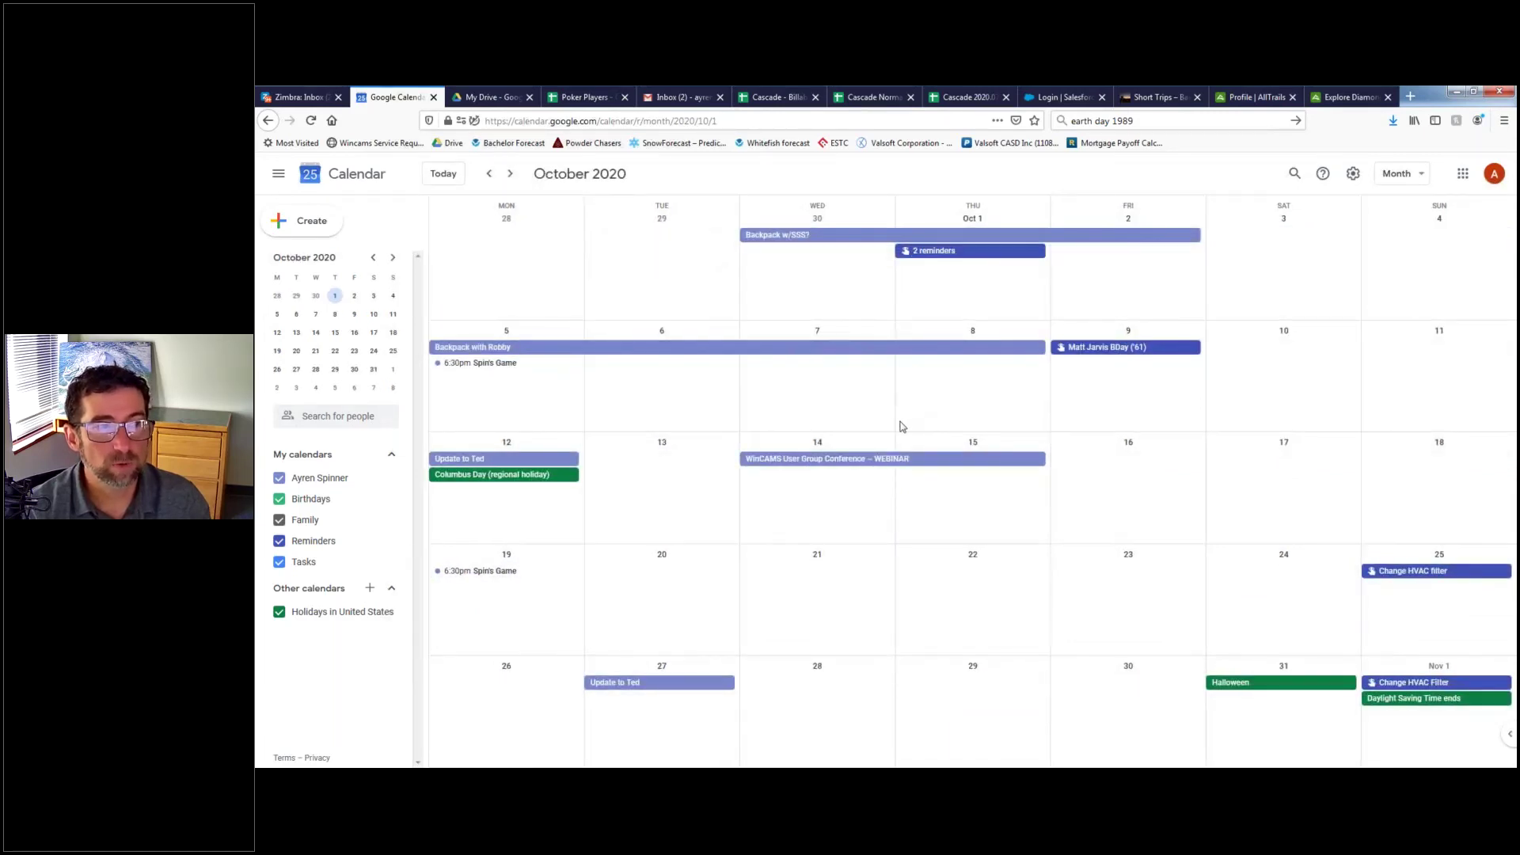